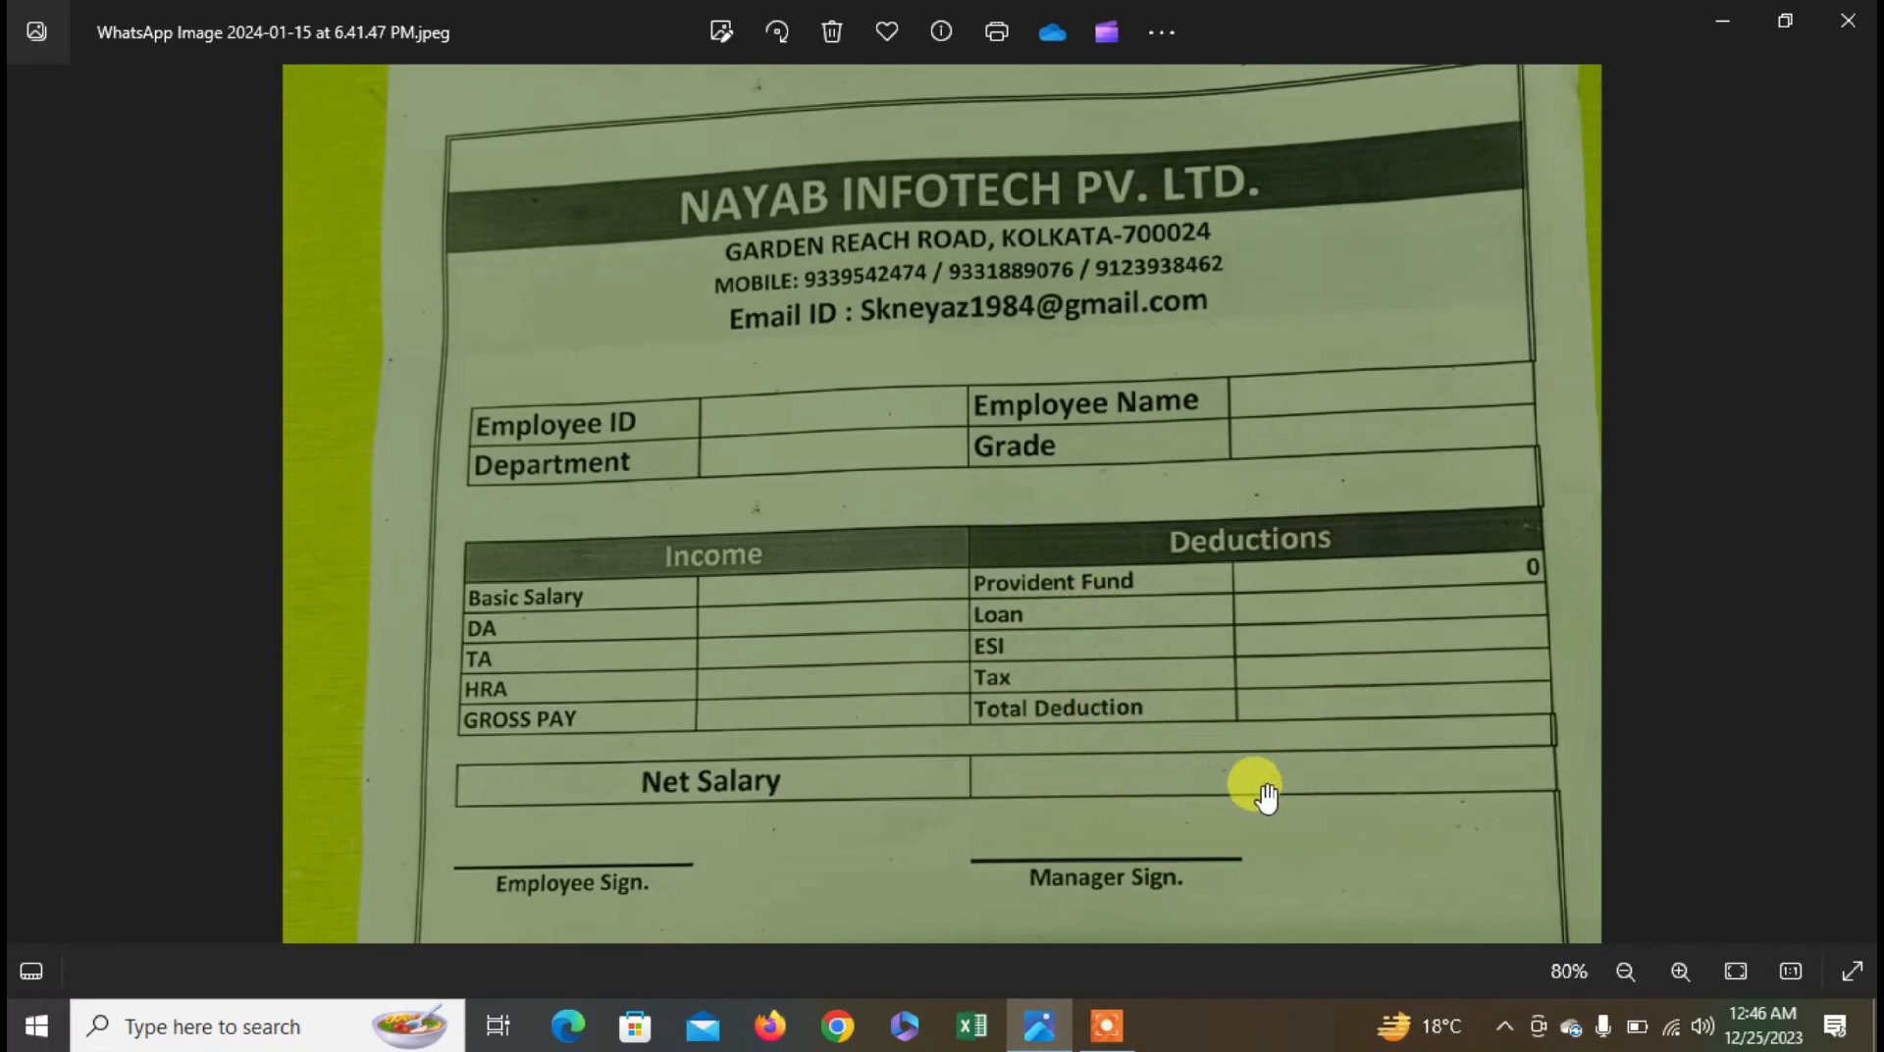
- Pan around the salary slip image in Photos, then bring up Windows search
scroll(1206, 667, down, 2)
drag(1213, 647, 1177, 671)
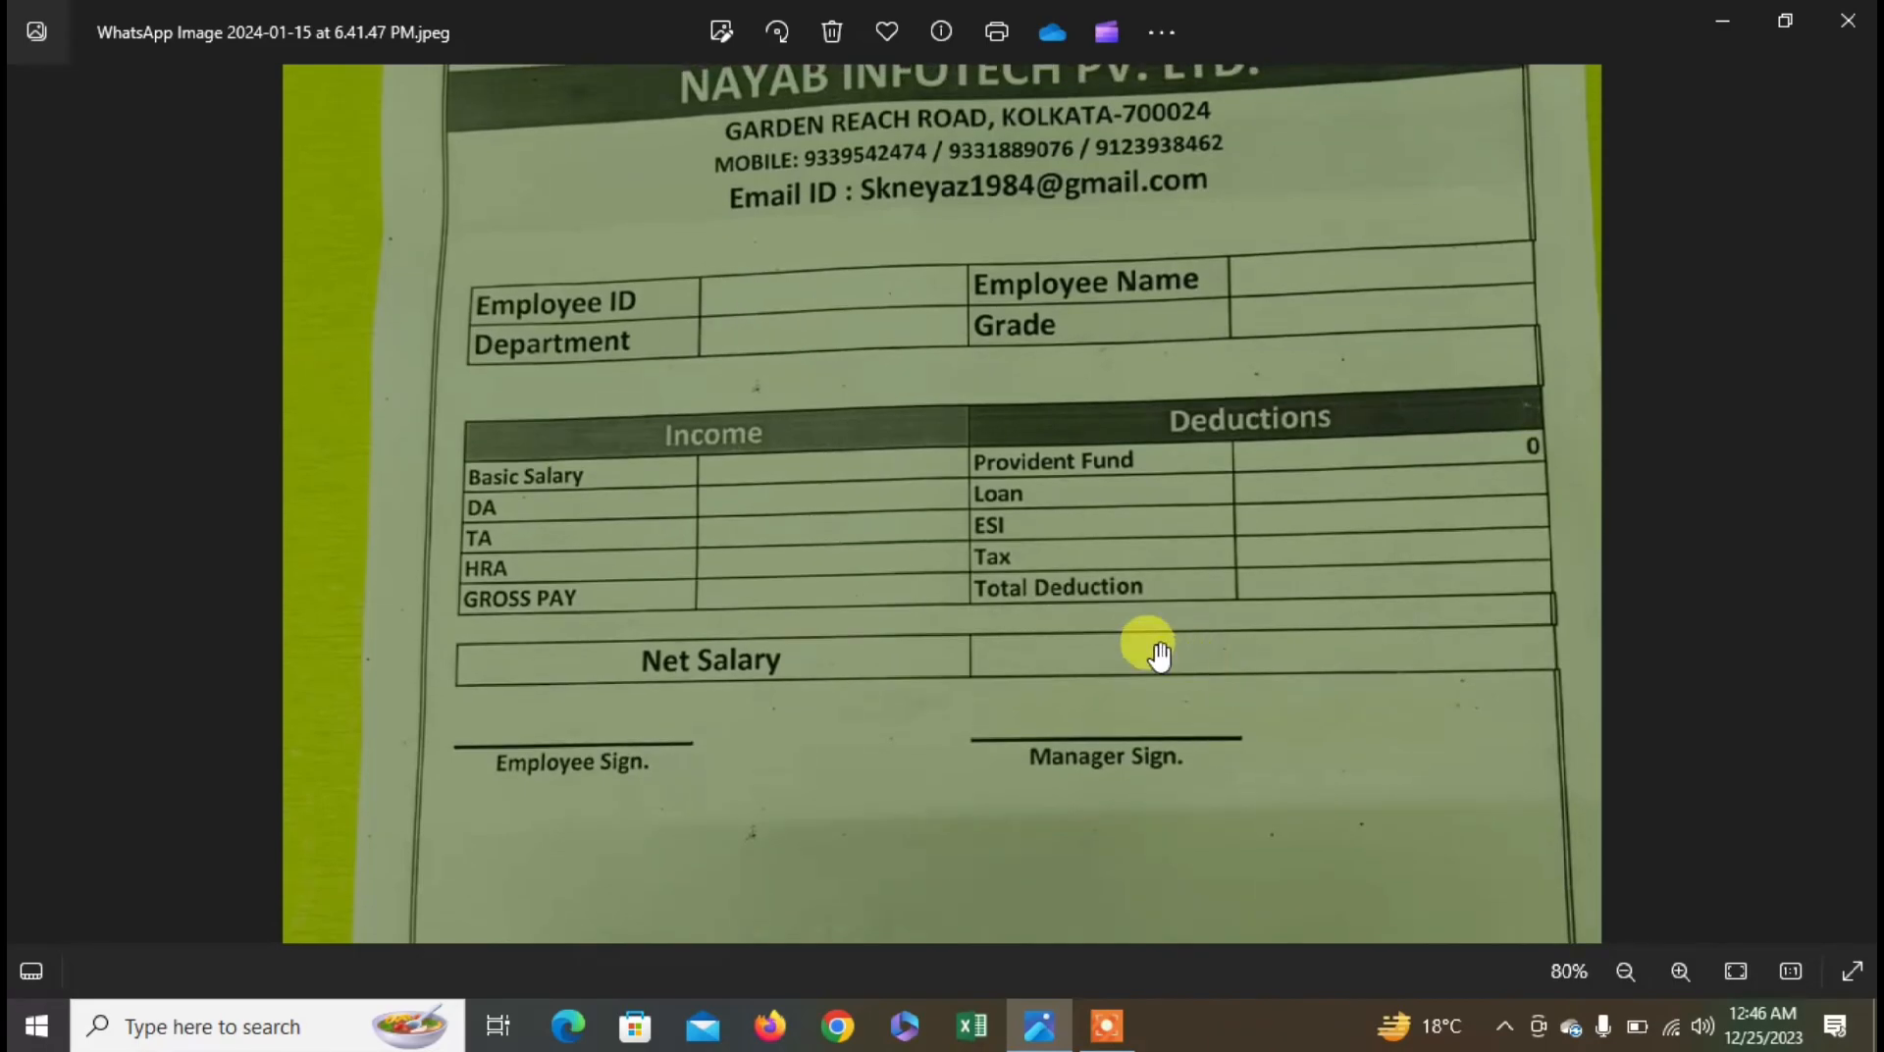
drag(1082, 216, 1022, 379)
drag(869, 306, 846, 361)
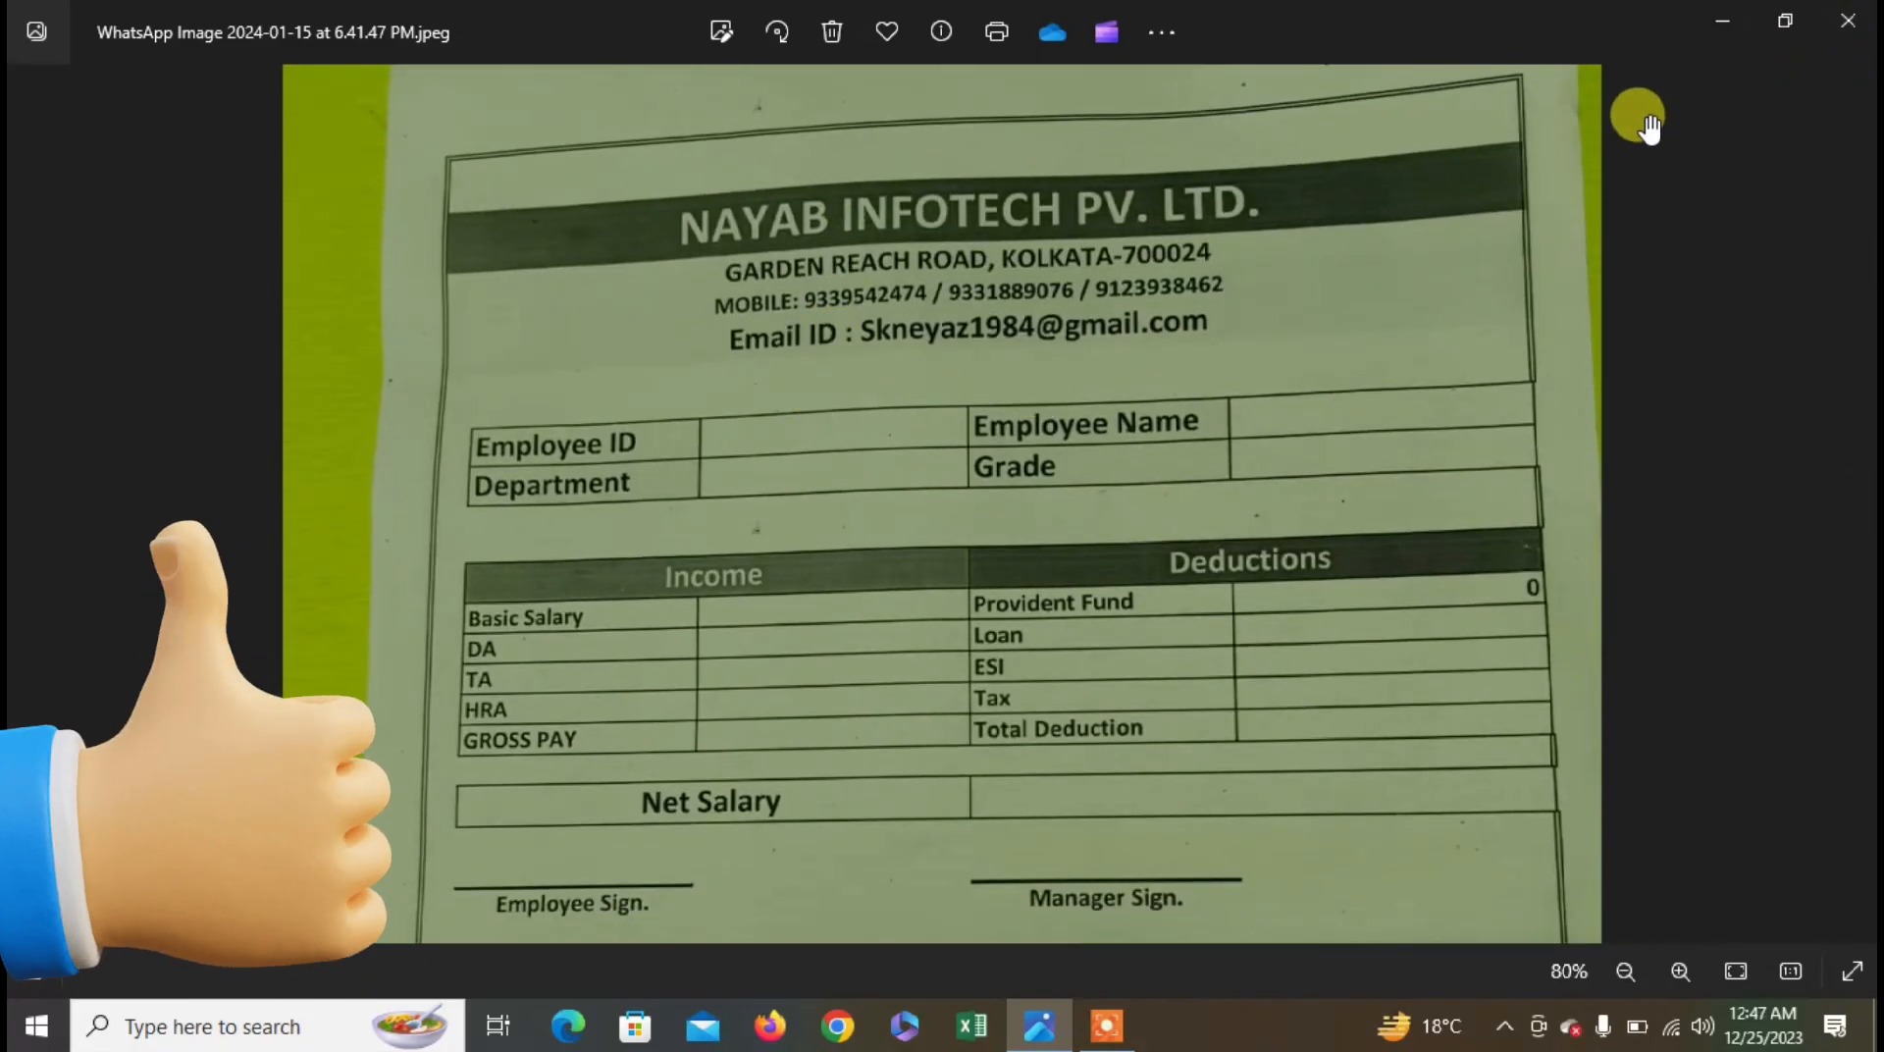
click(242, 1025)
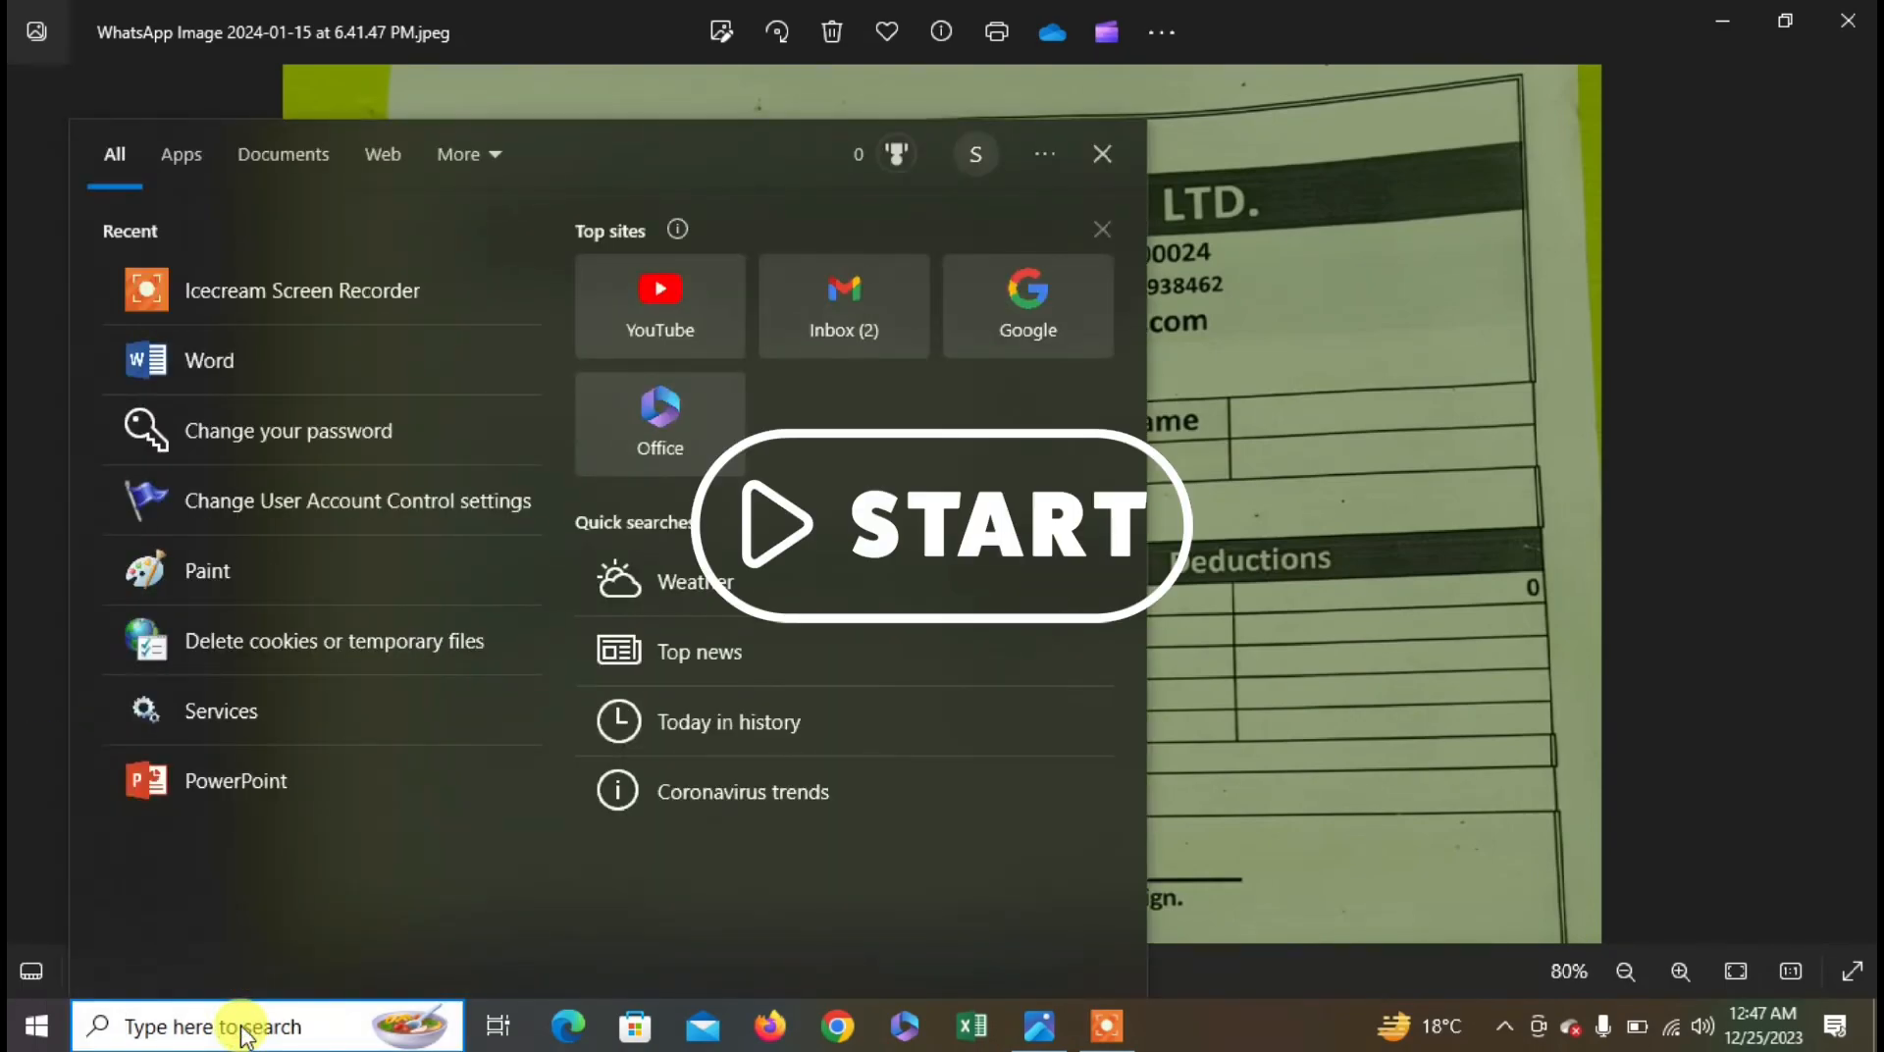
- Search for EXCEL and launch it to a blank Book1 workbook
text(MSA)
key(BackSpace)
key(BackSpace)
key(BackSpace)
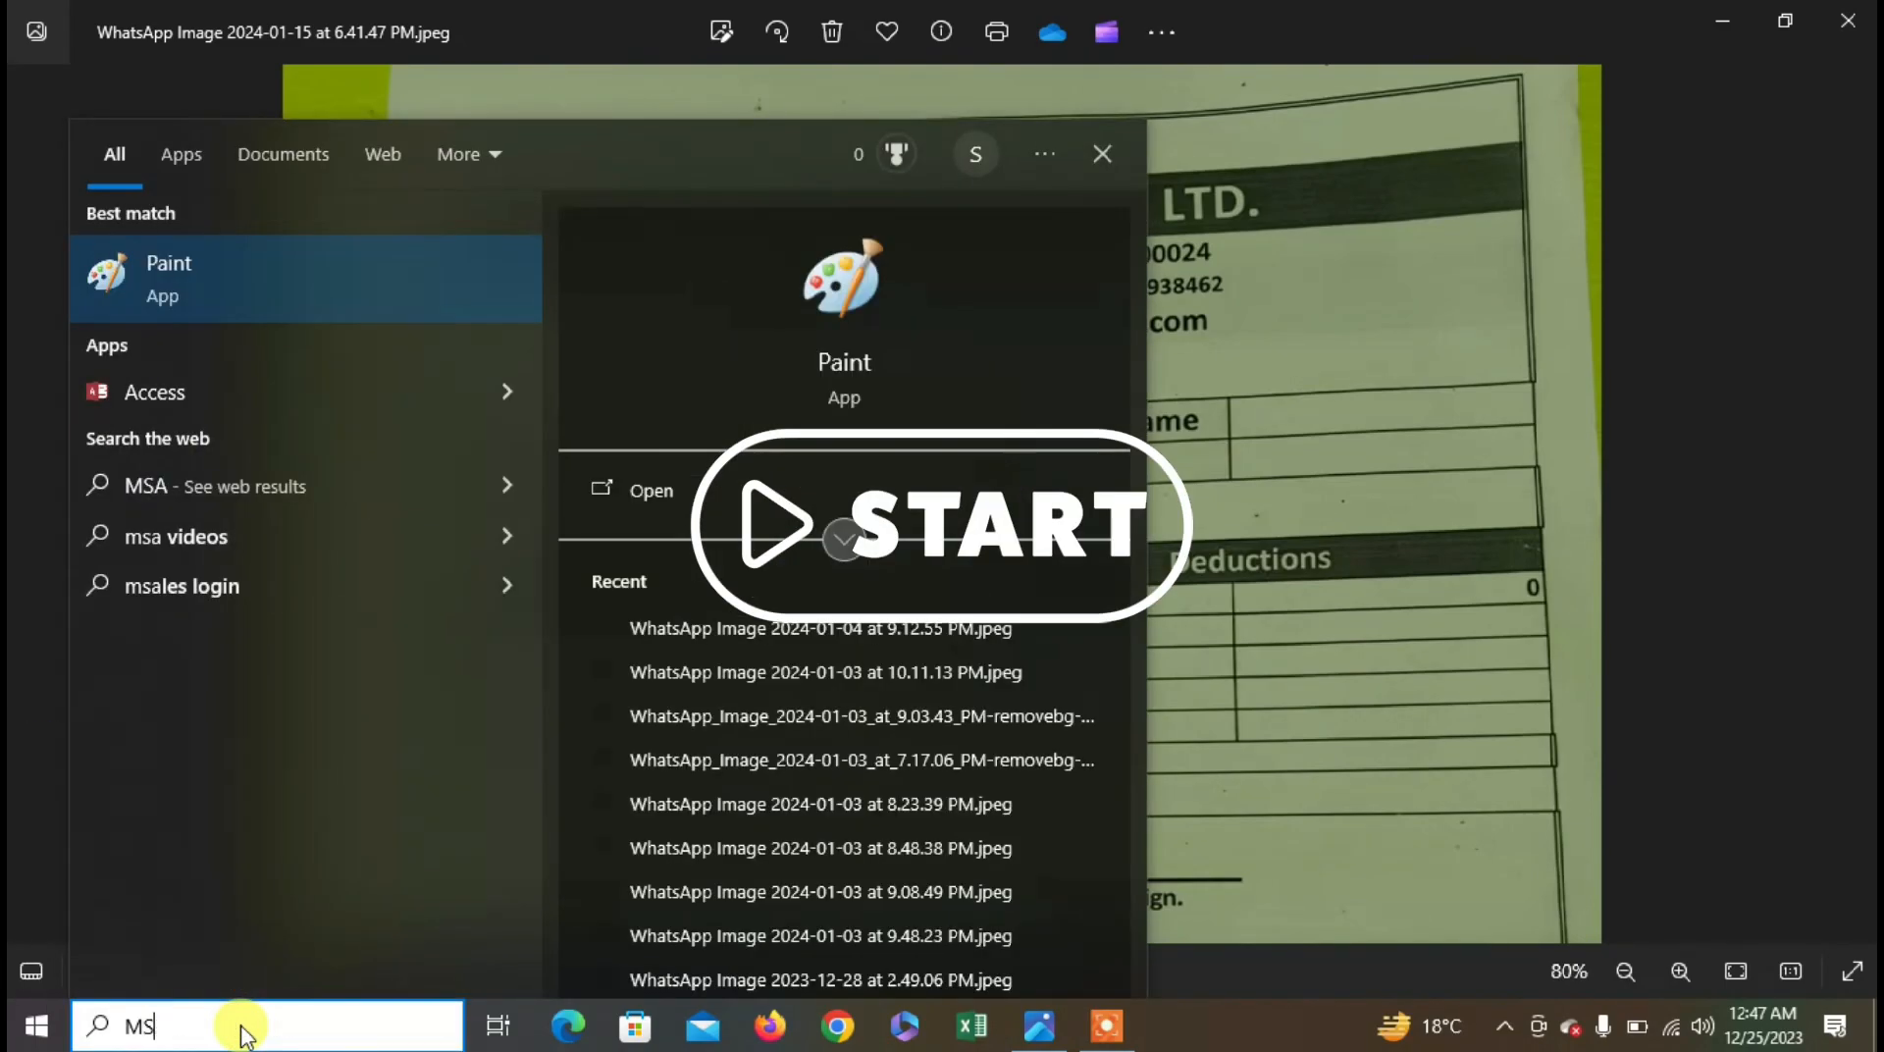
text(EXCEL)
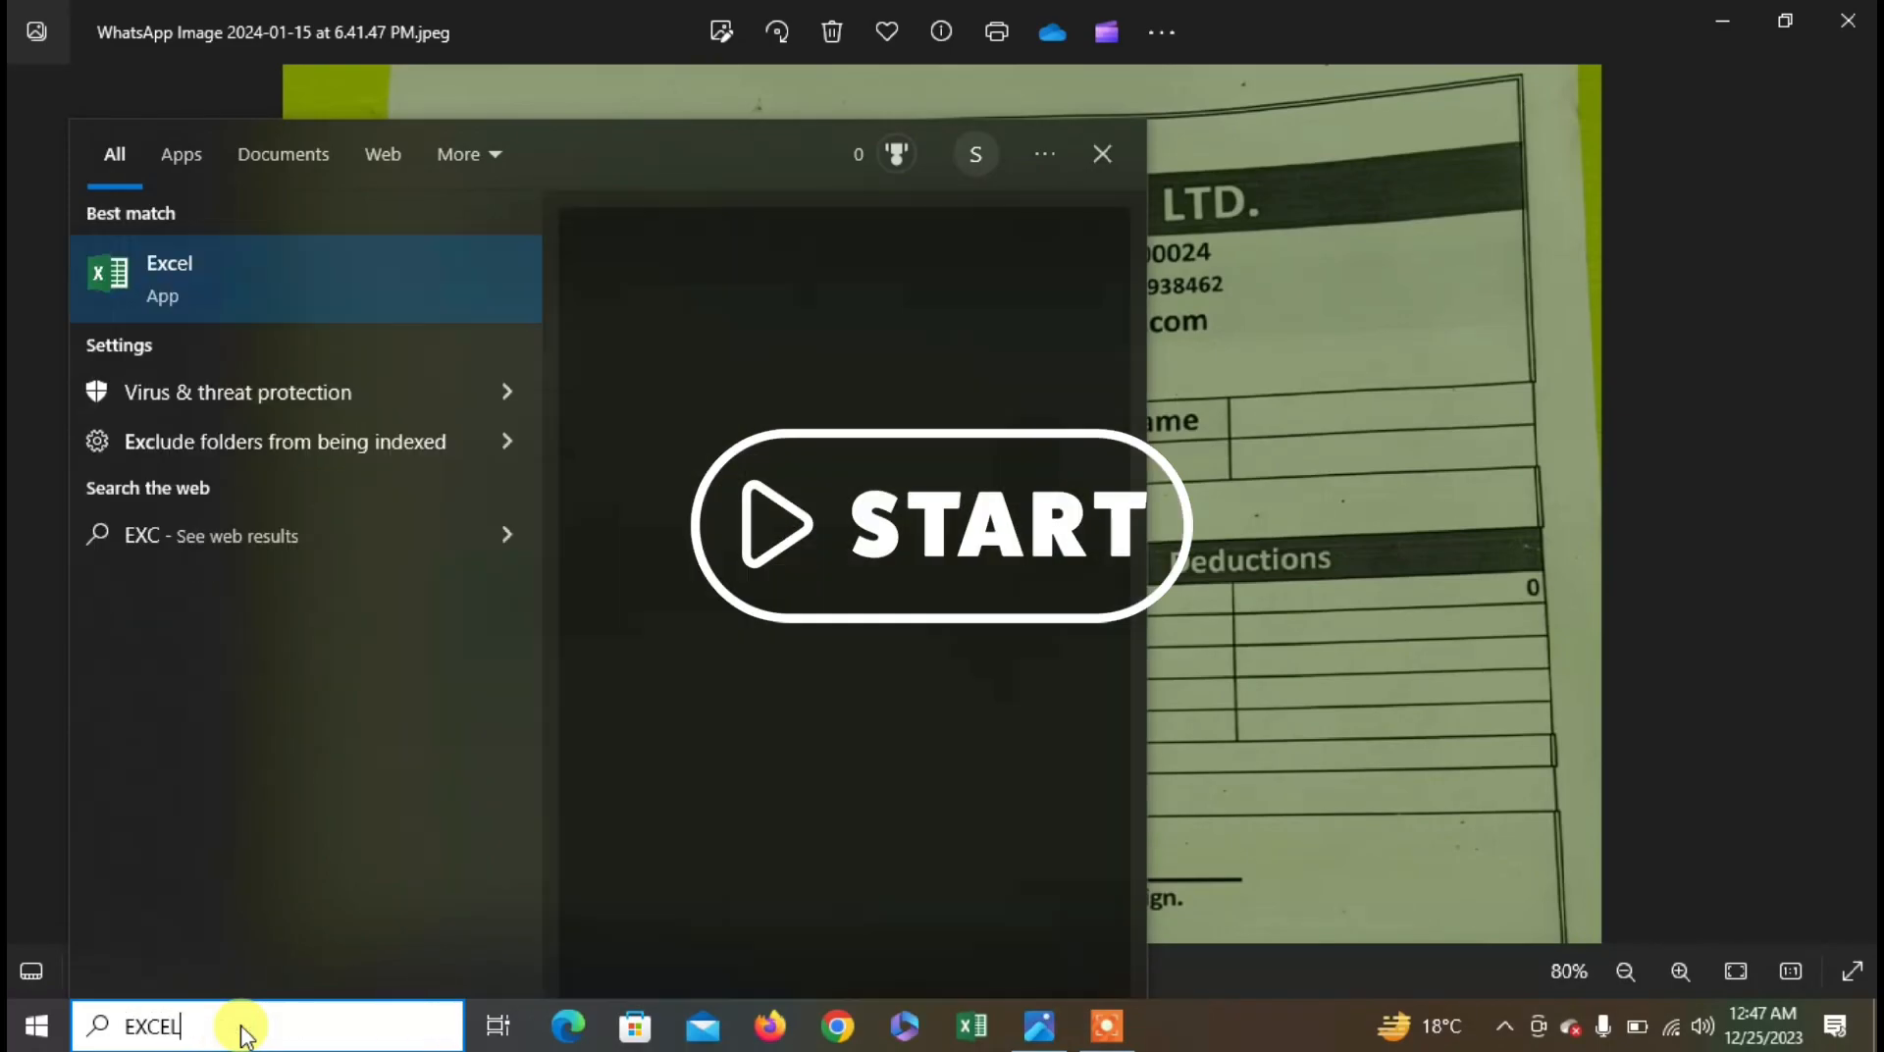
click(271, 271)
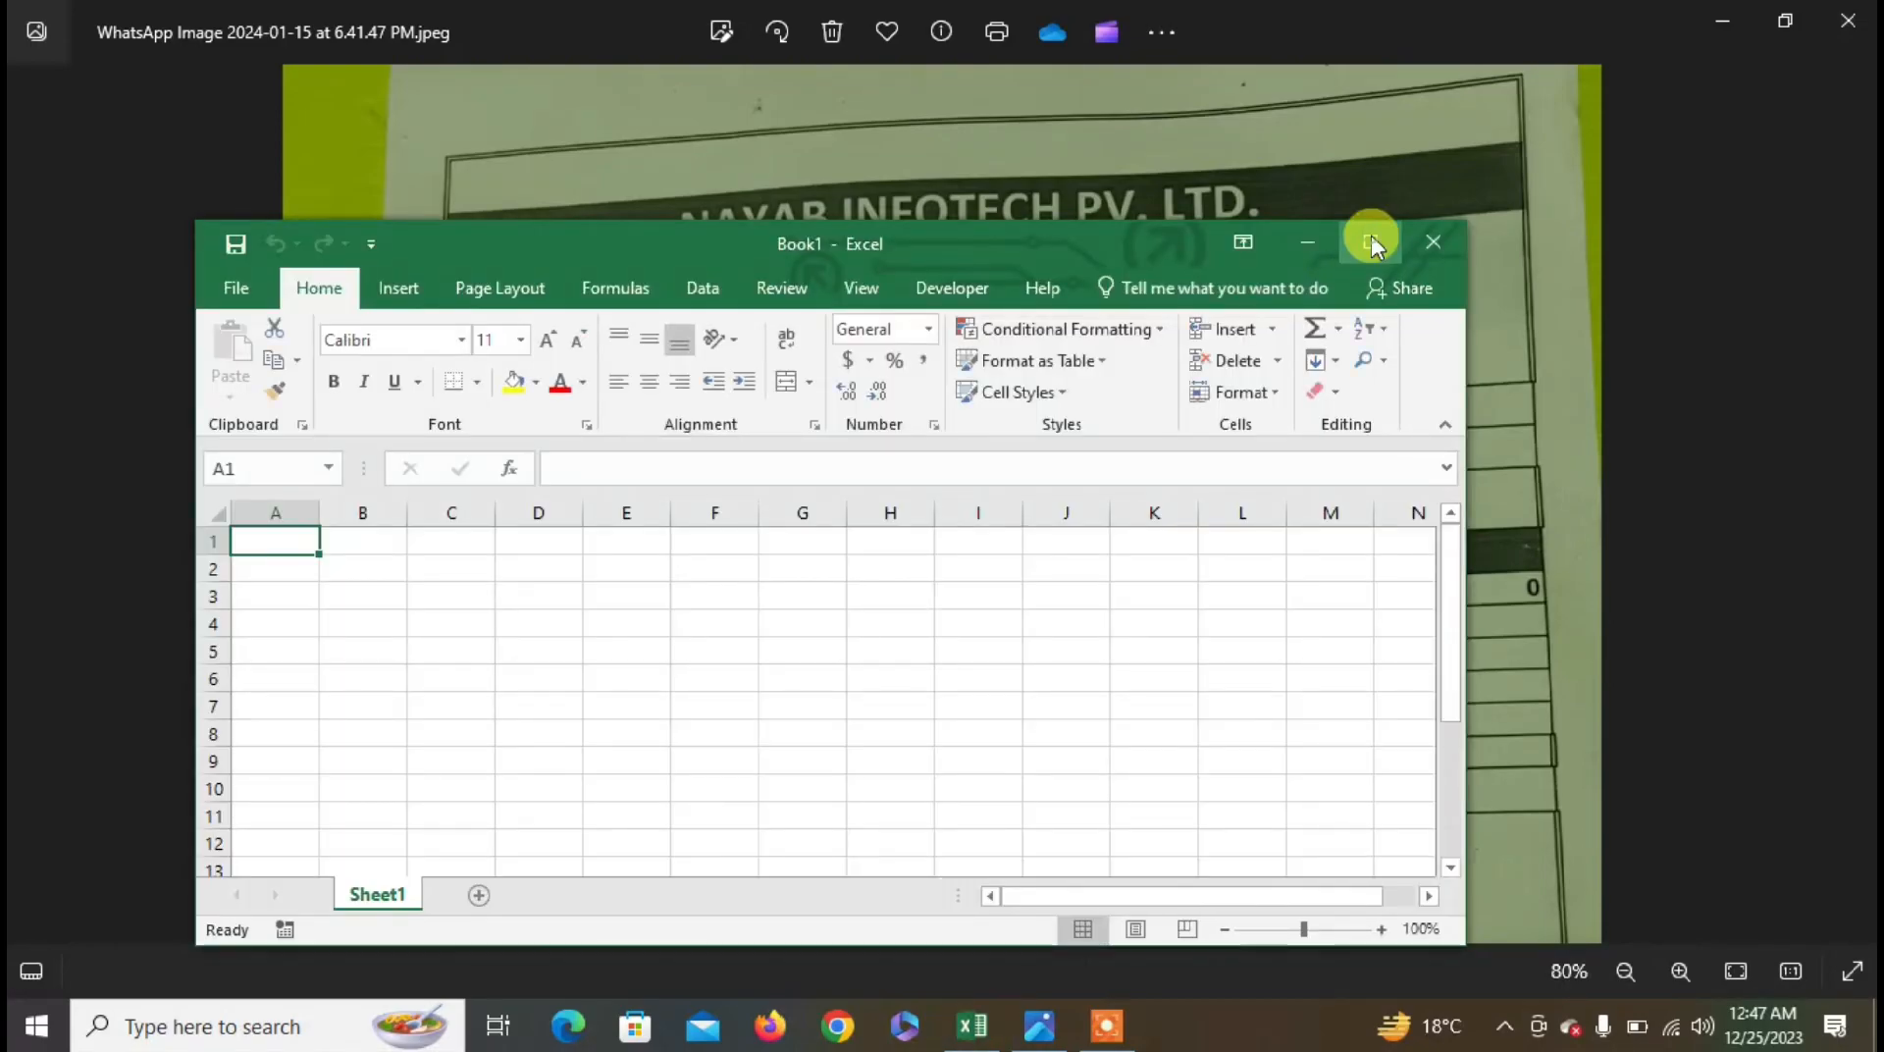
- Maximize Excel, zoom the sheet to 190%, and compare with the payslip photo, ending on B5
click(1370, 243)
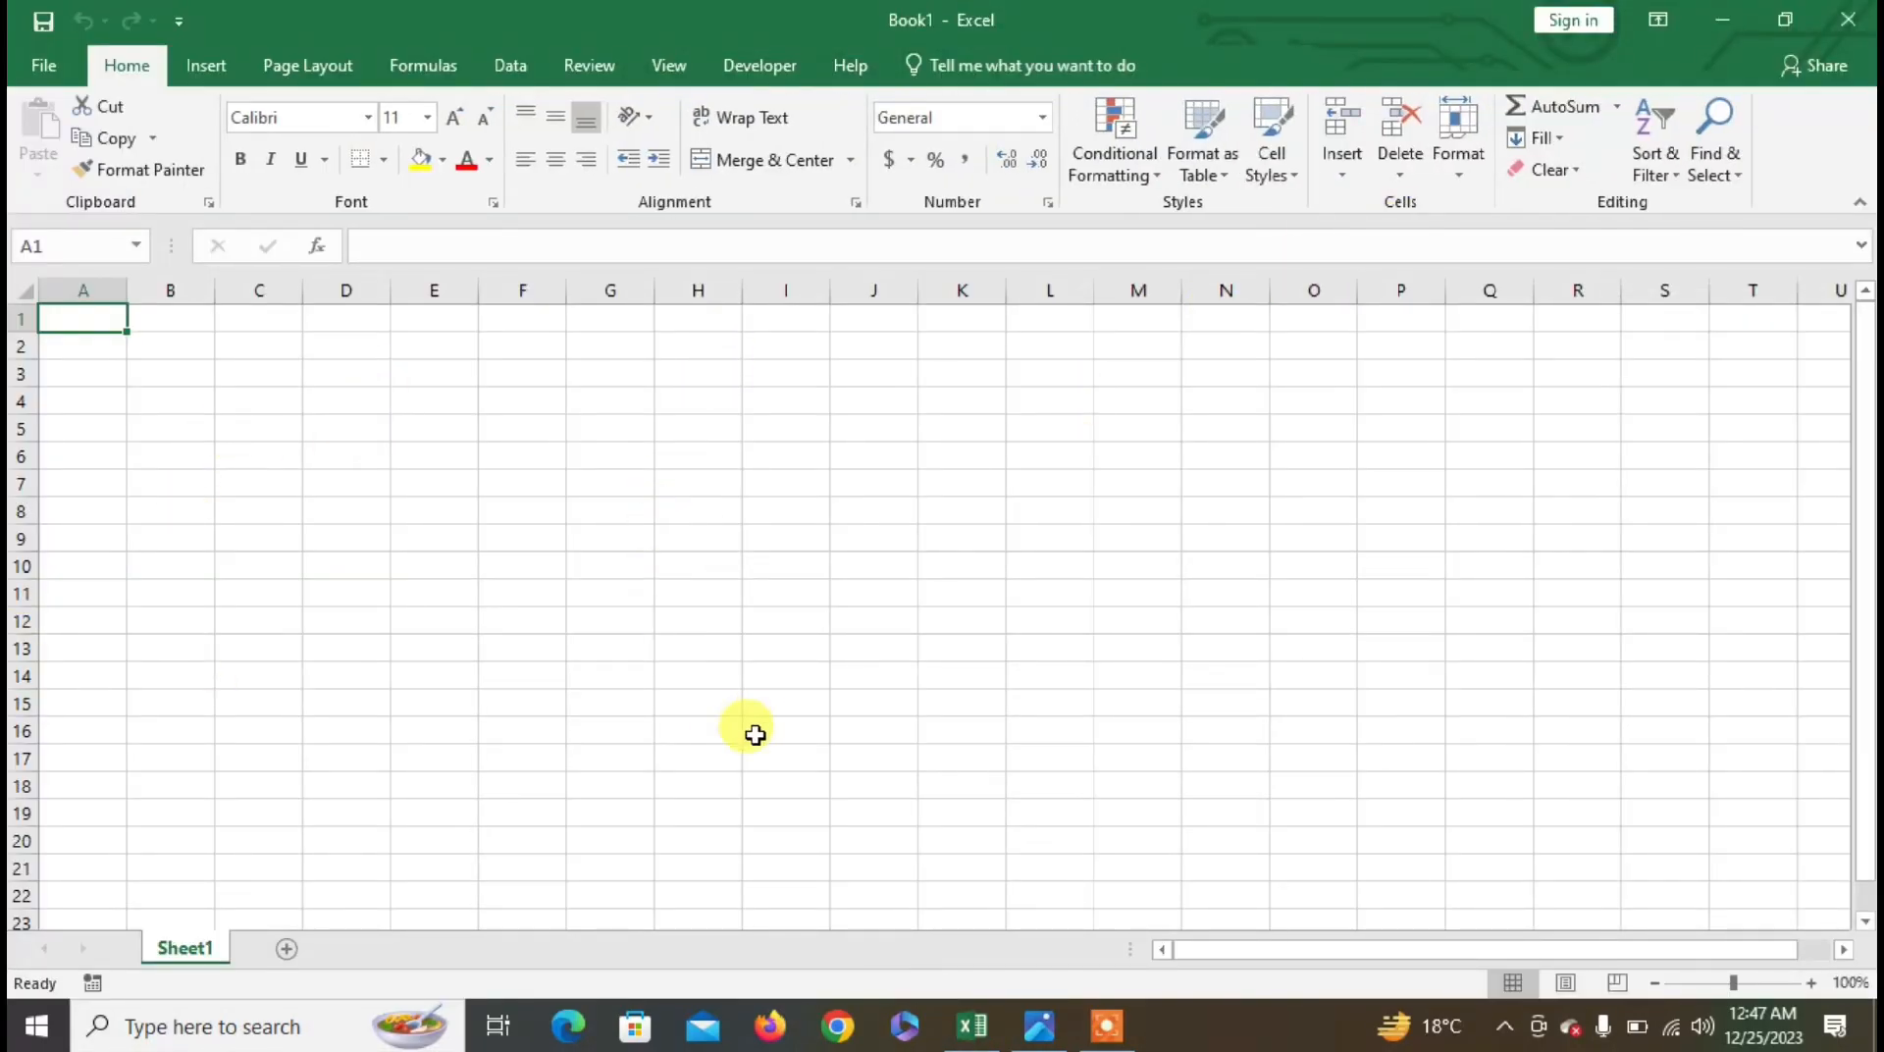
scroll(754, 735, up, 6)
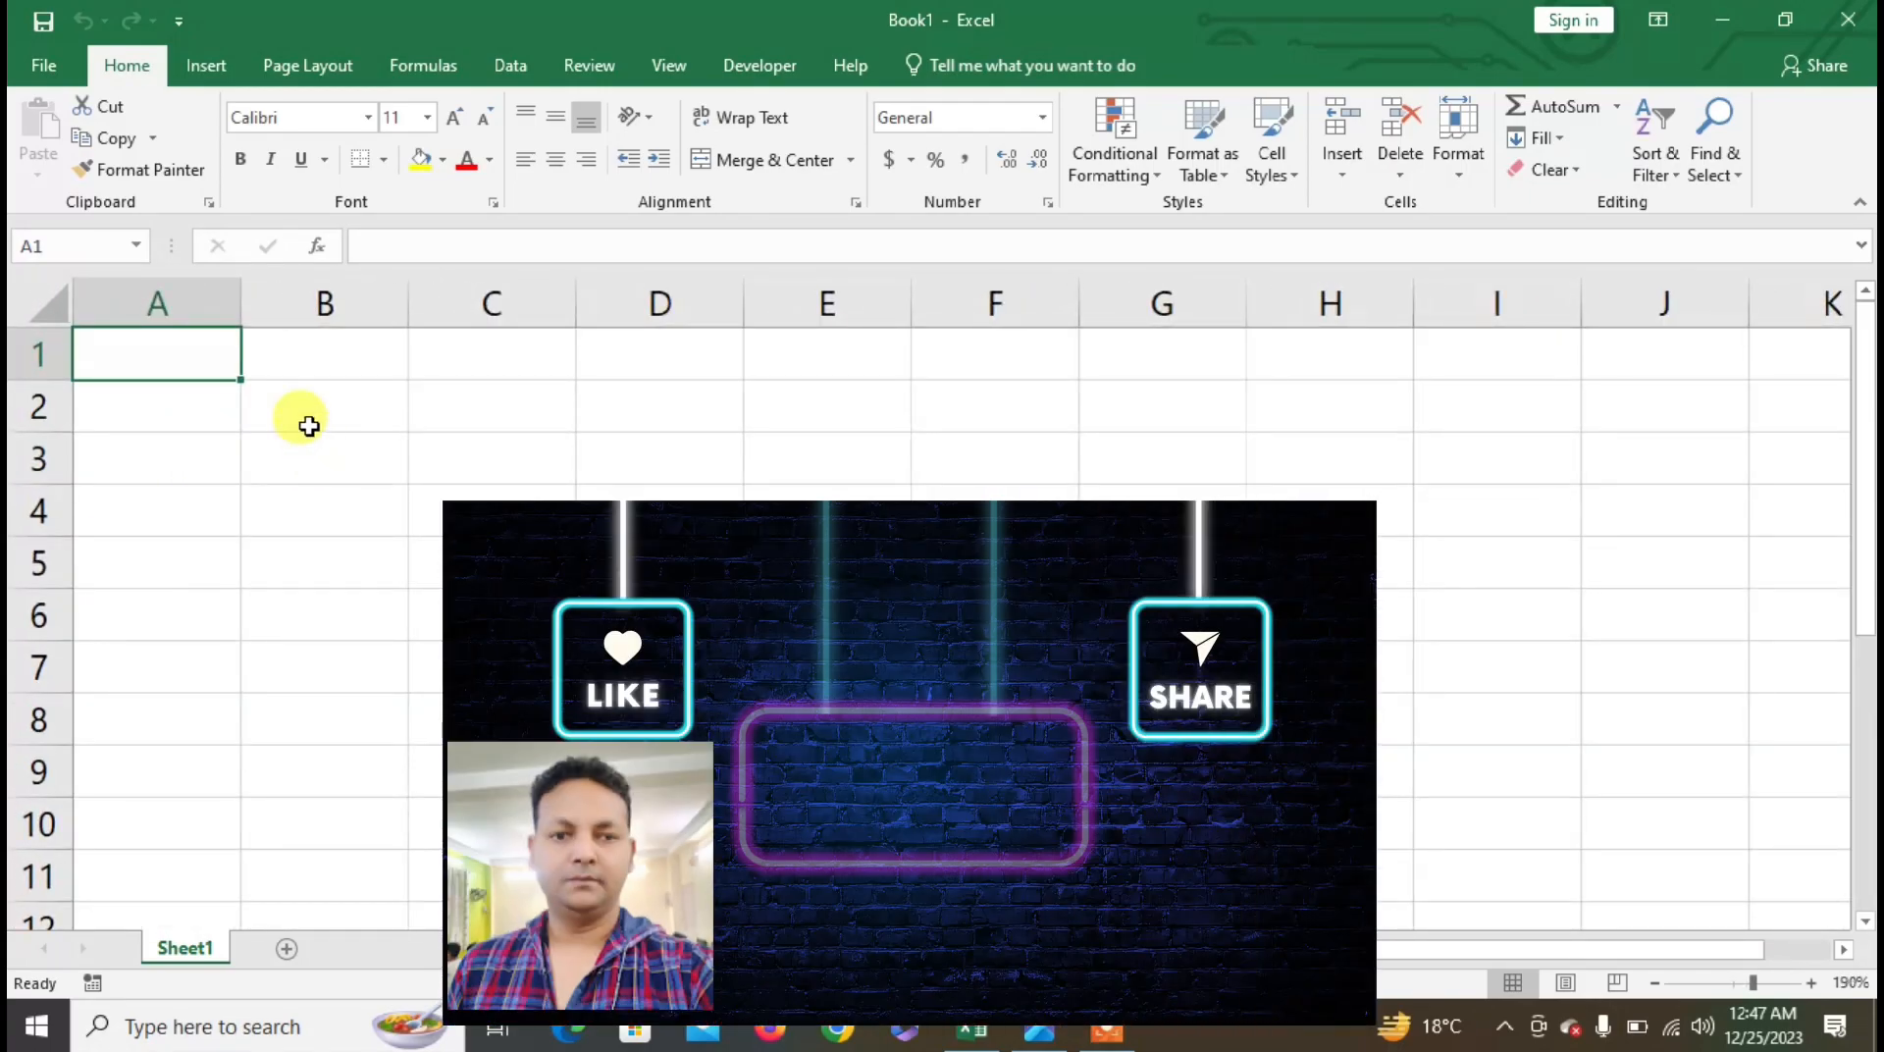
click(263, 493)
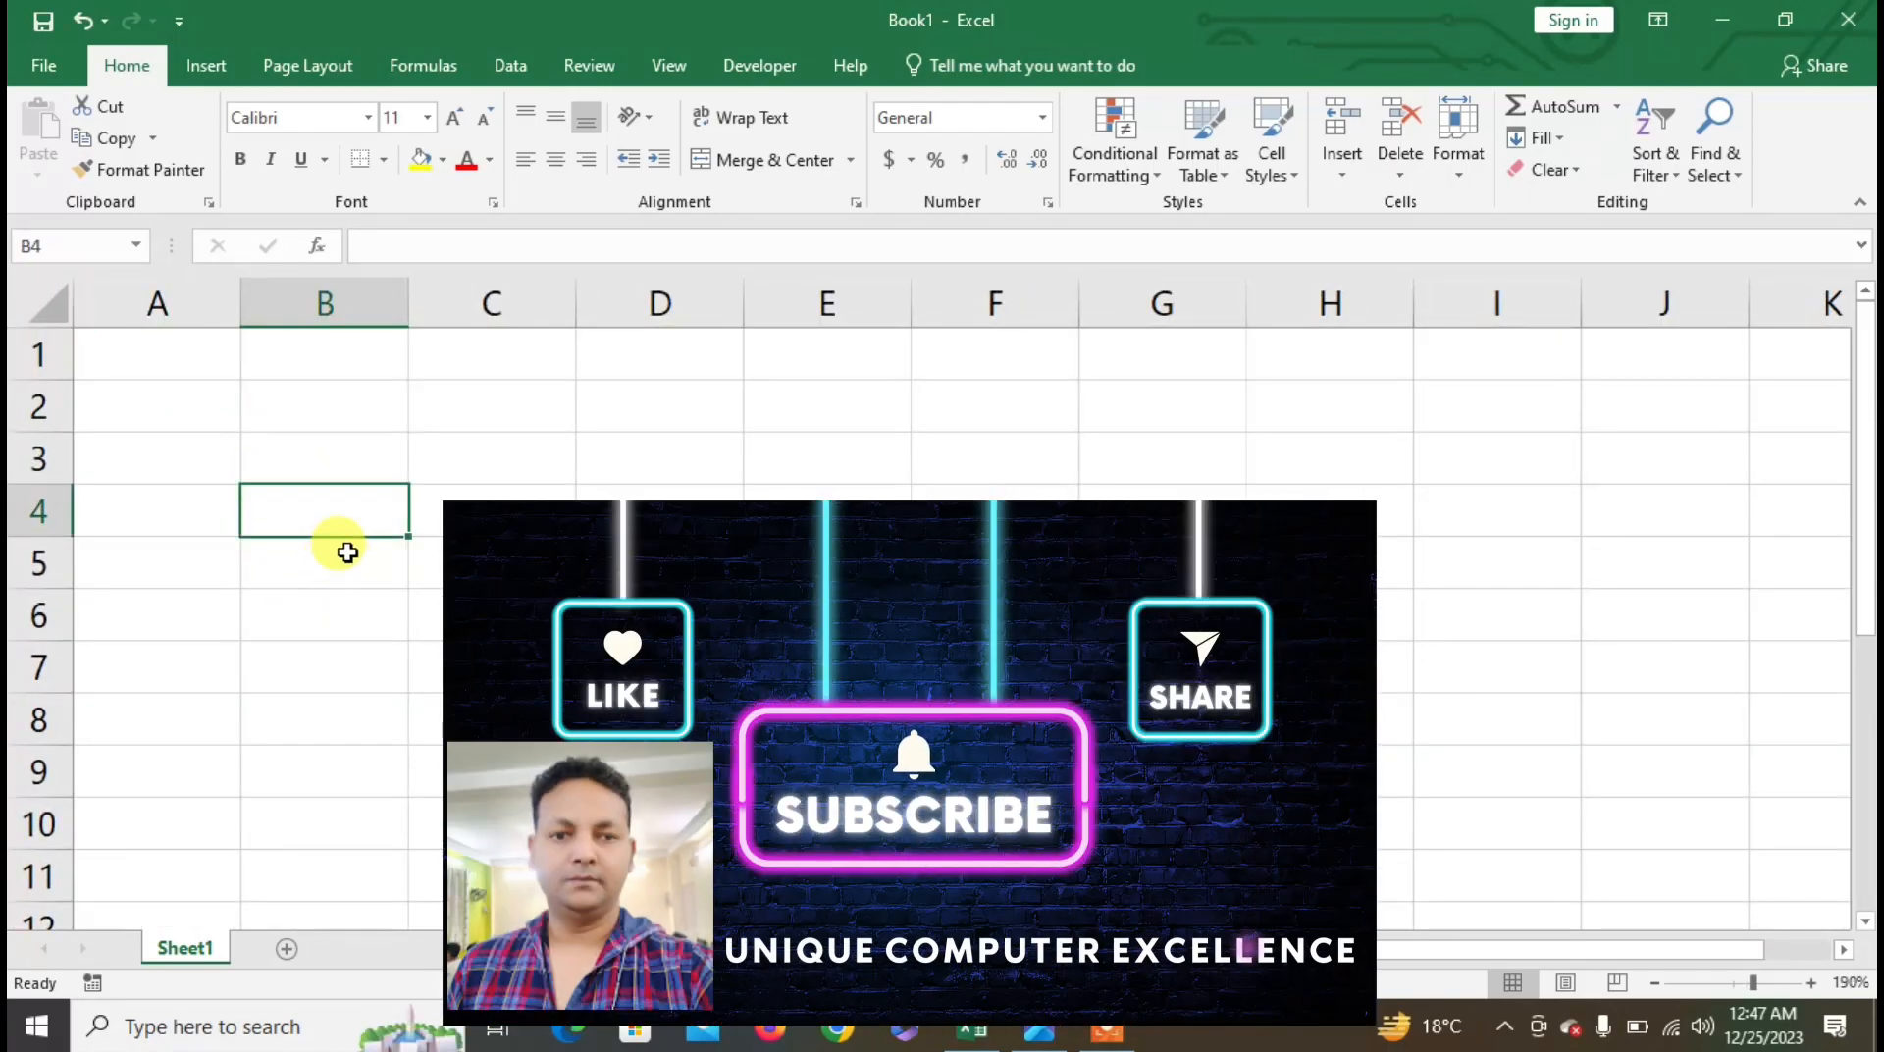
key(alt+Tab)
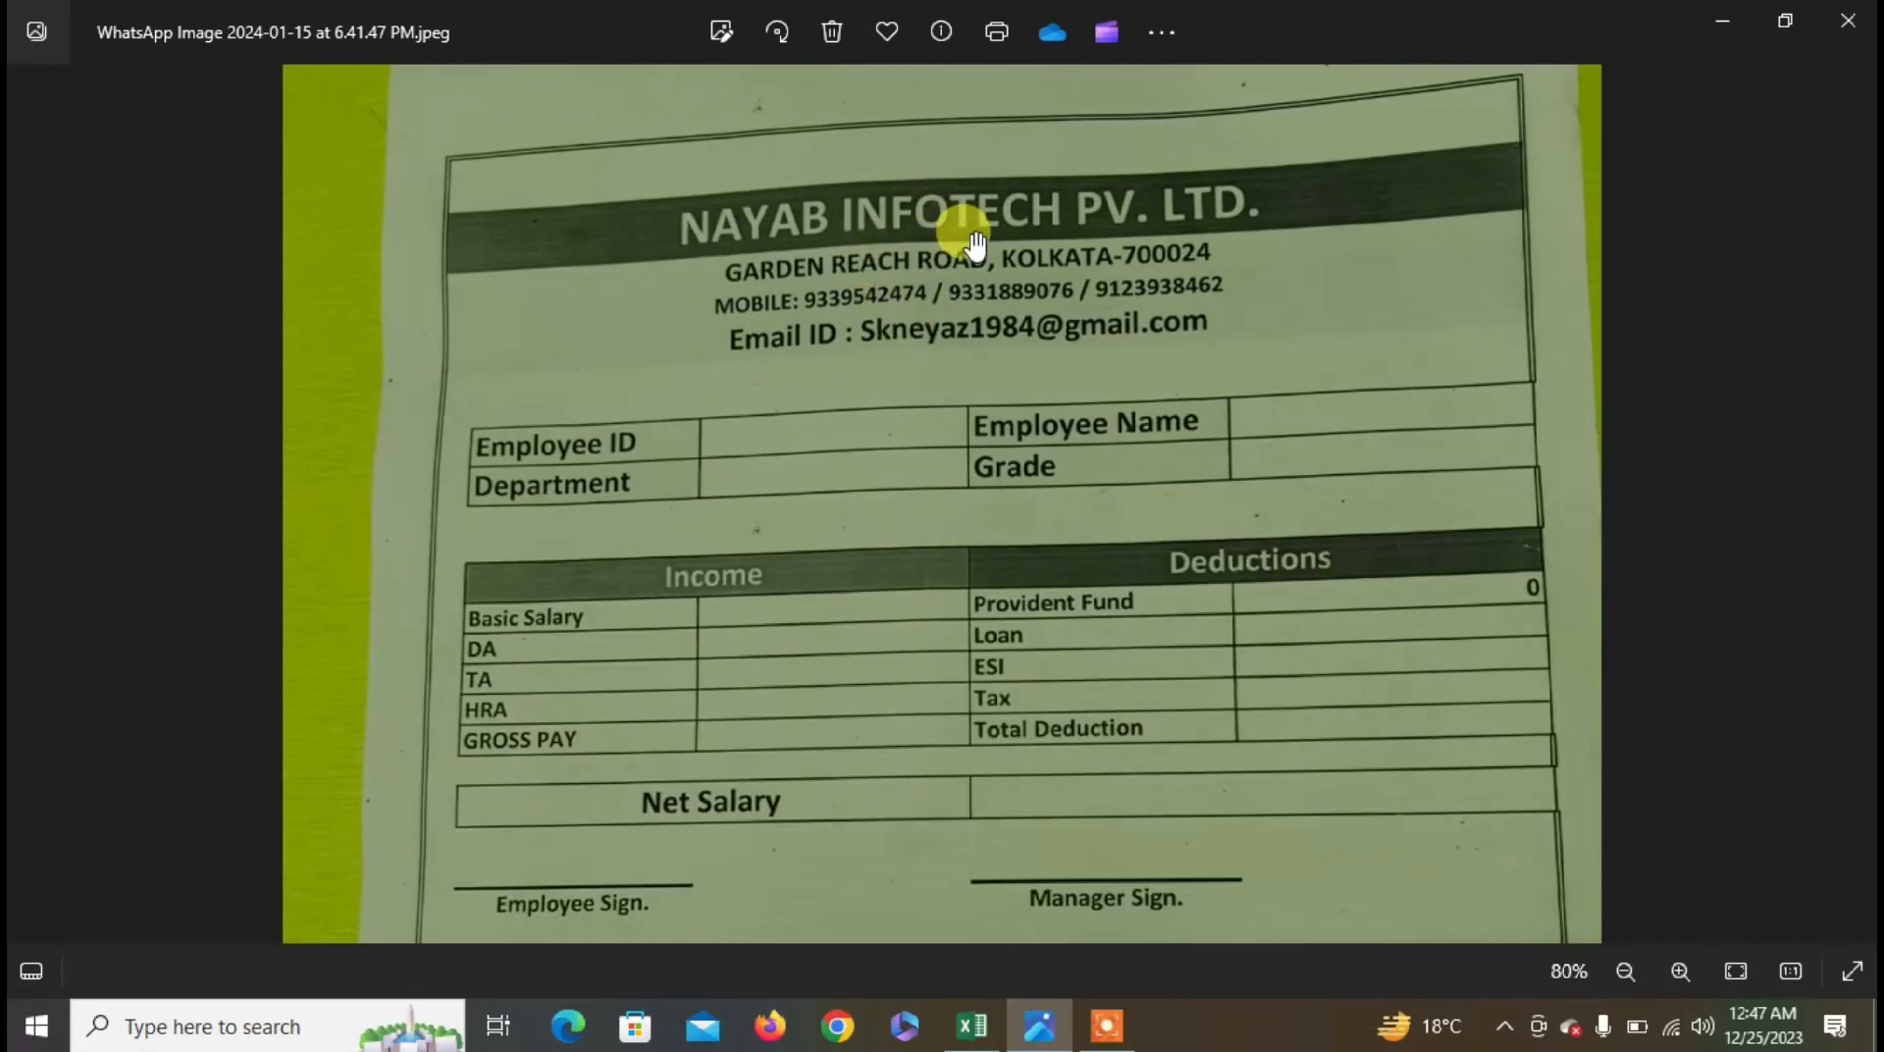
key(alt+Tab)
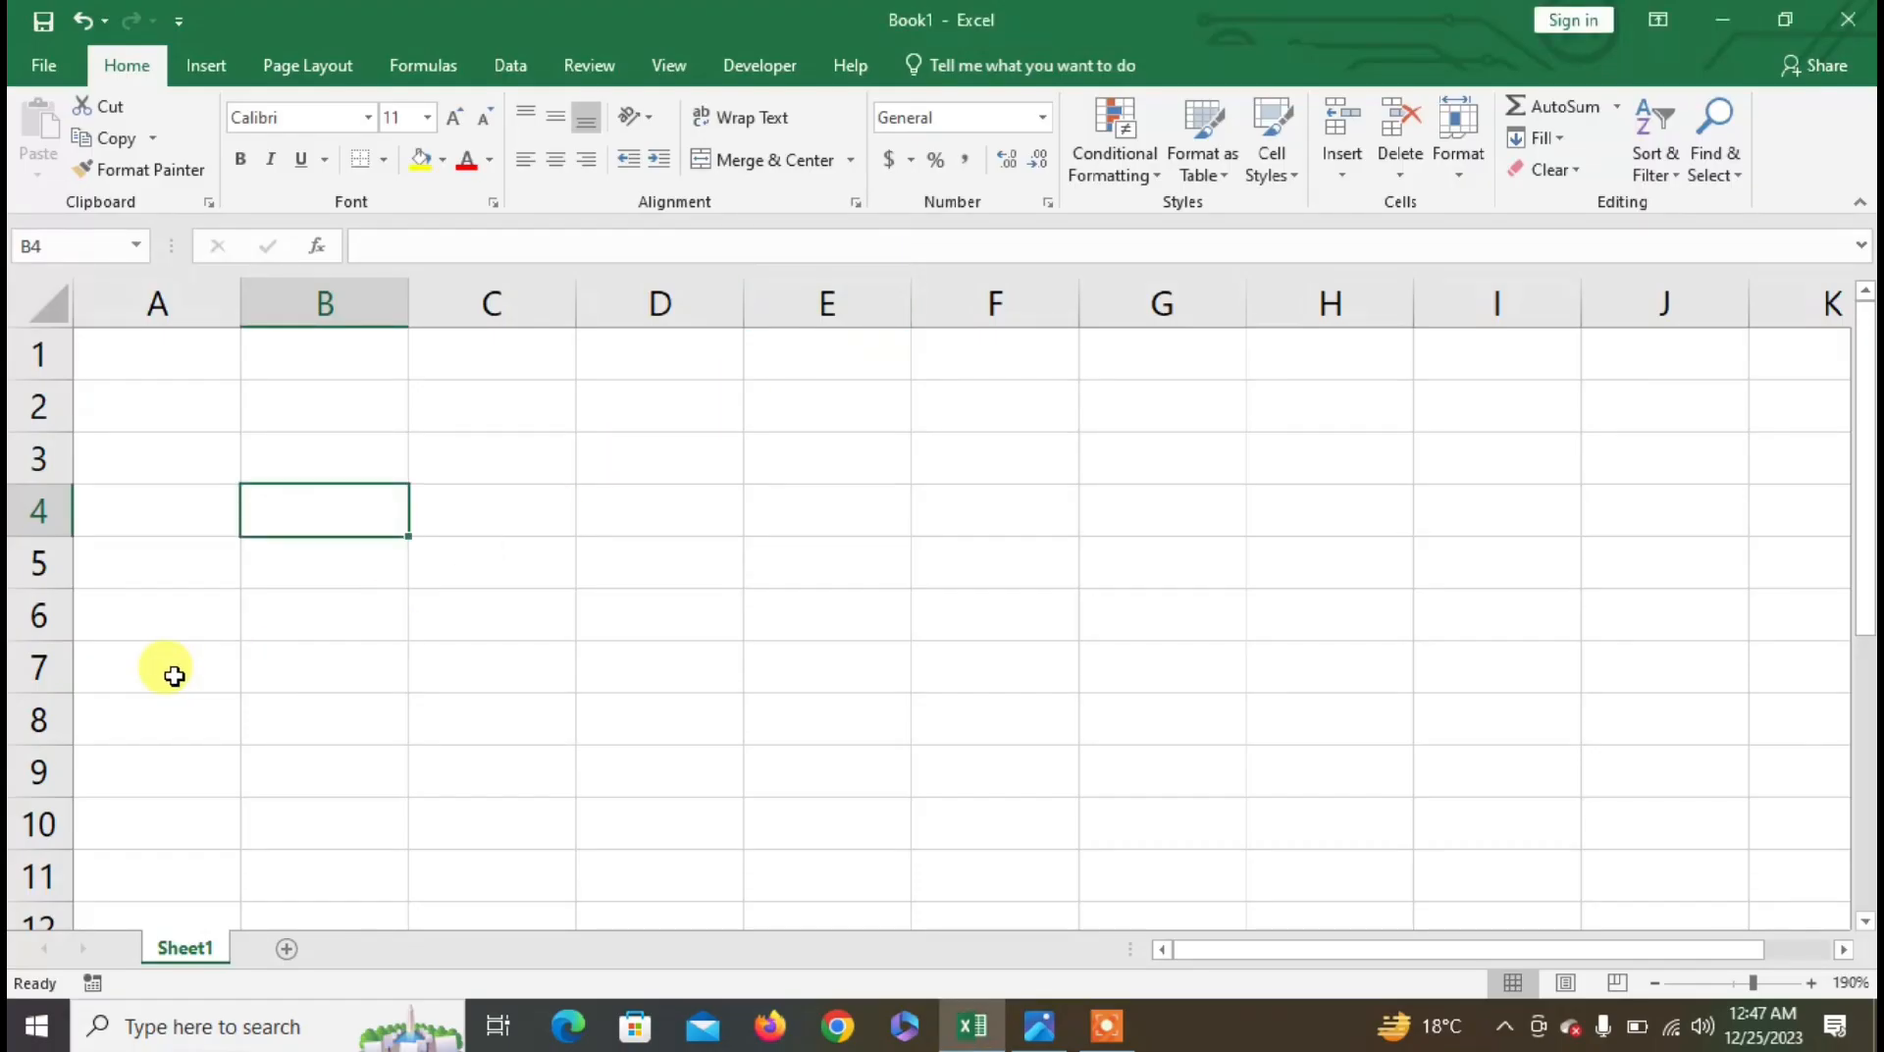
click(286, 644)
click(296, 609)
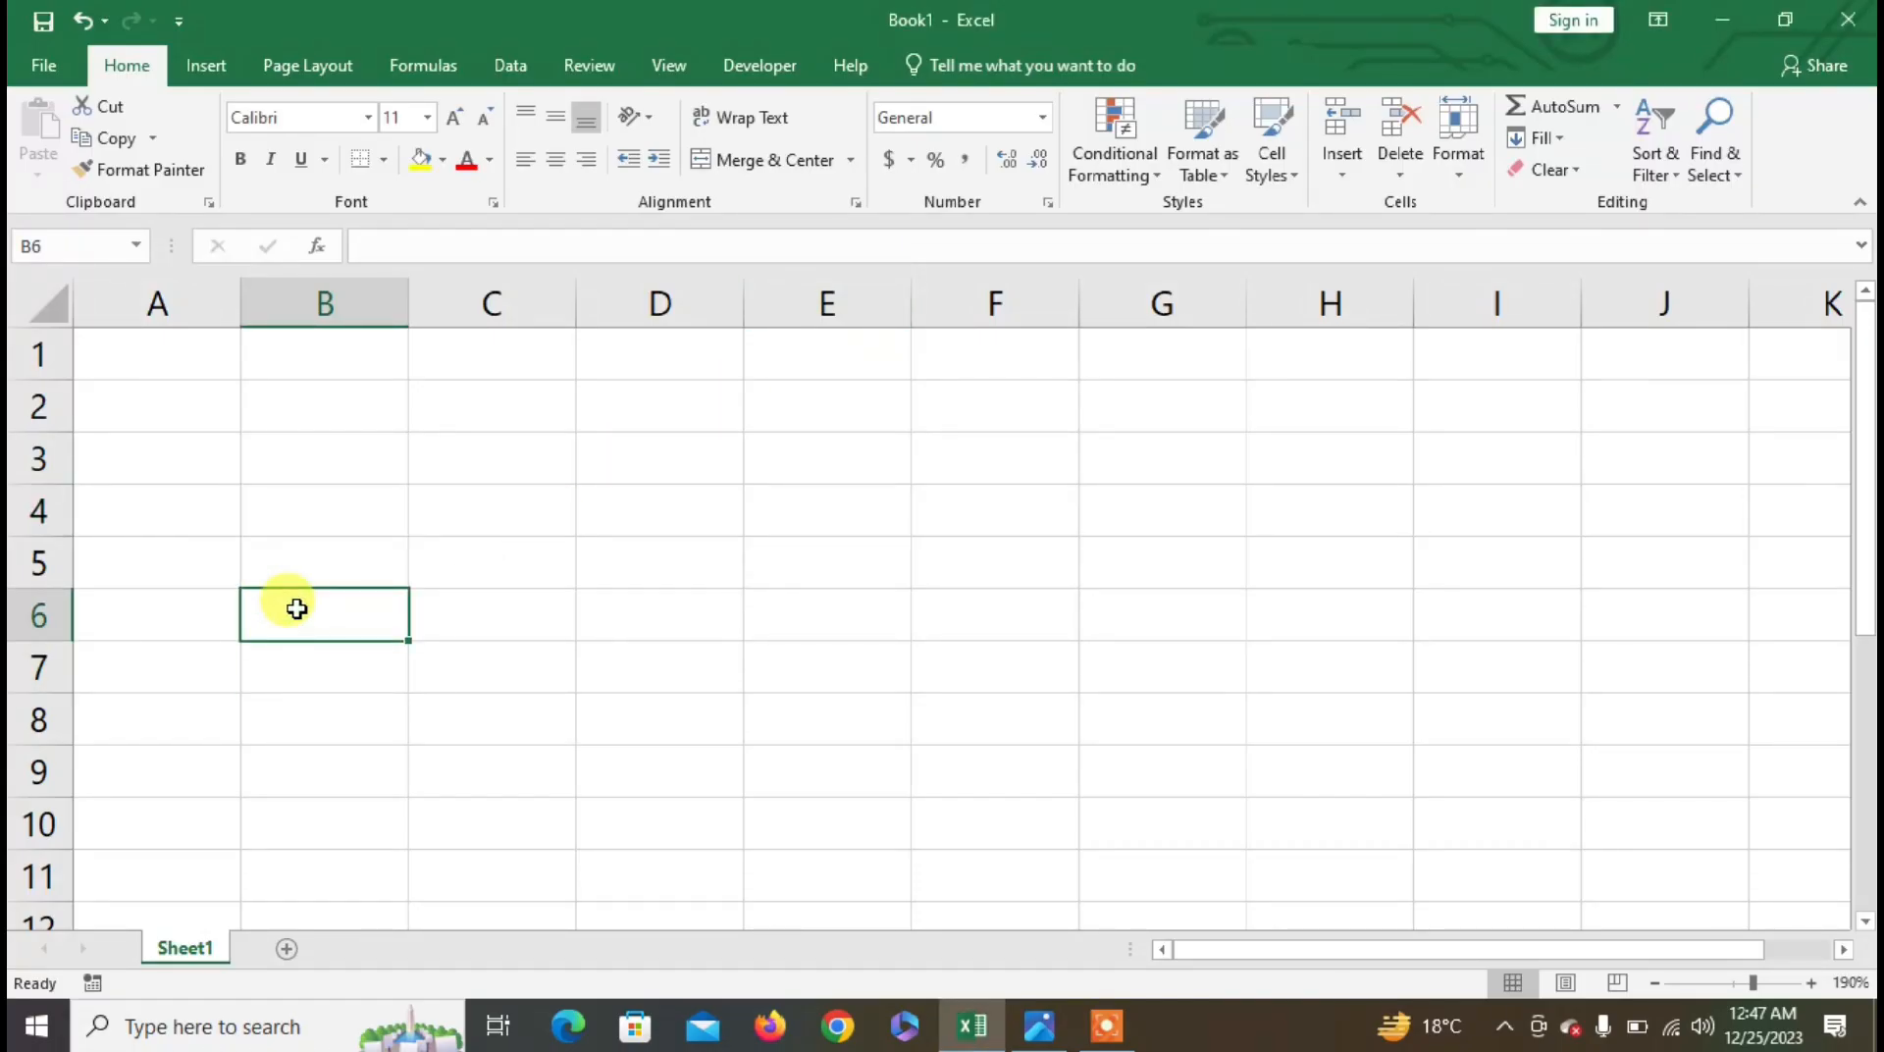
key(alt+Tab)
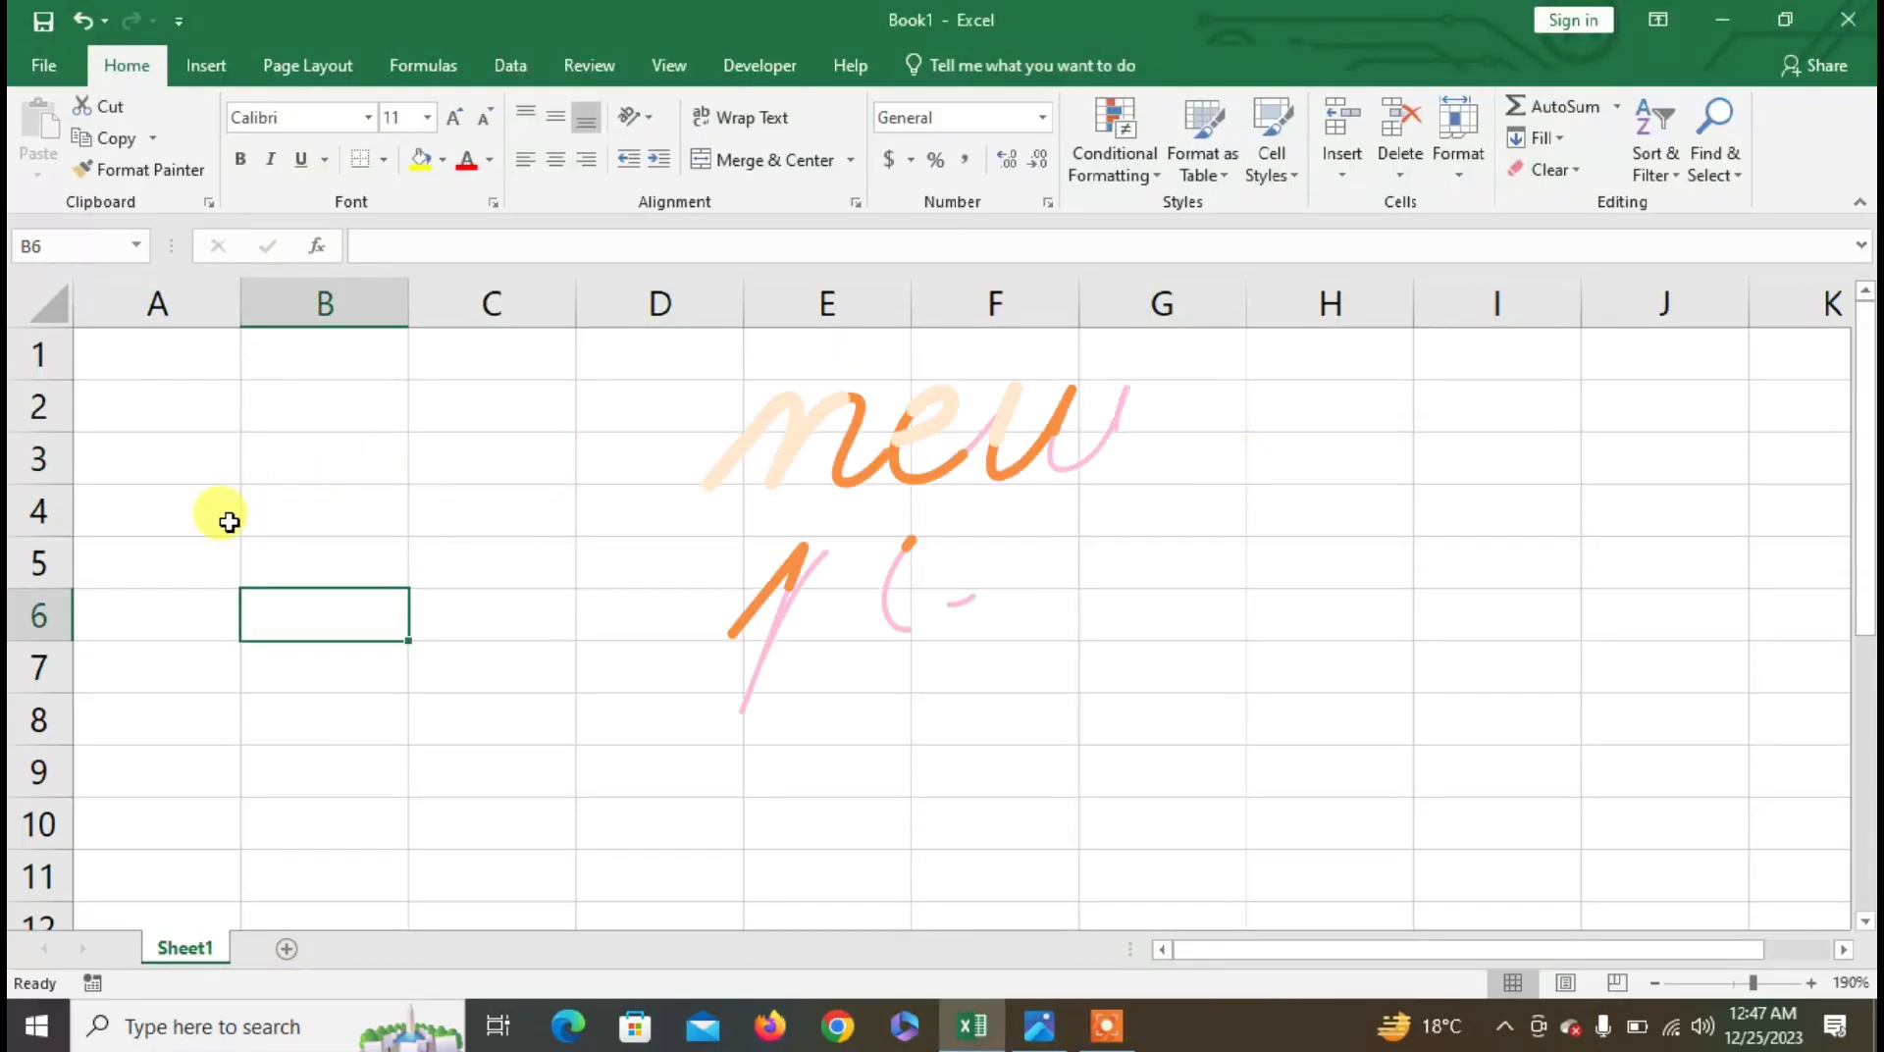
click(278, 517)
click(285, 582)
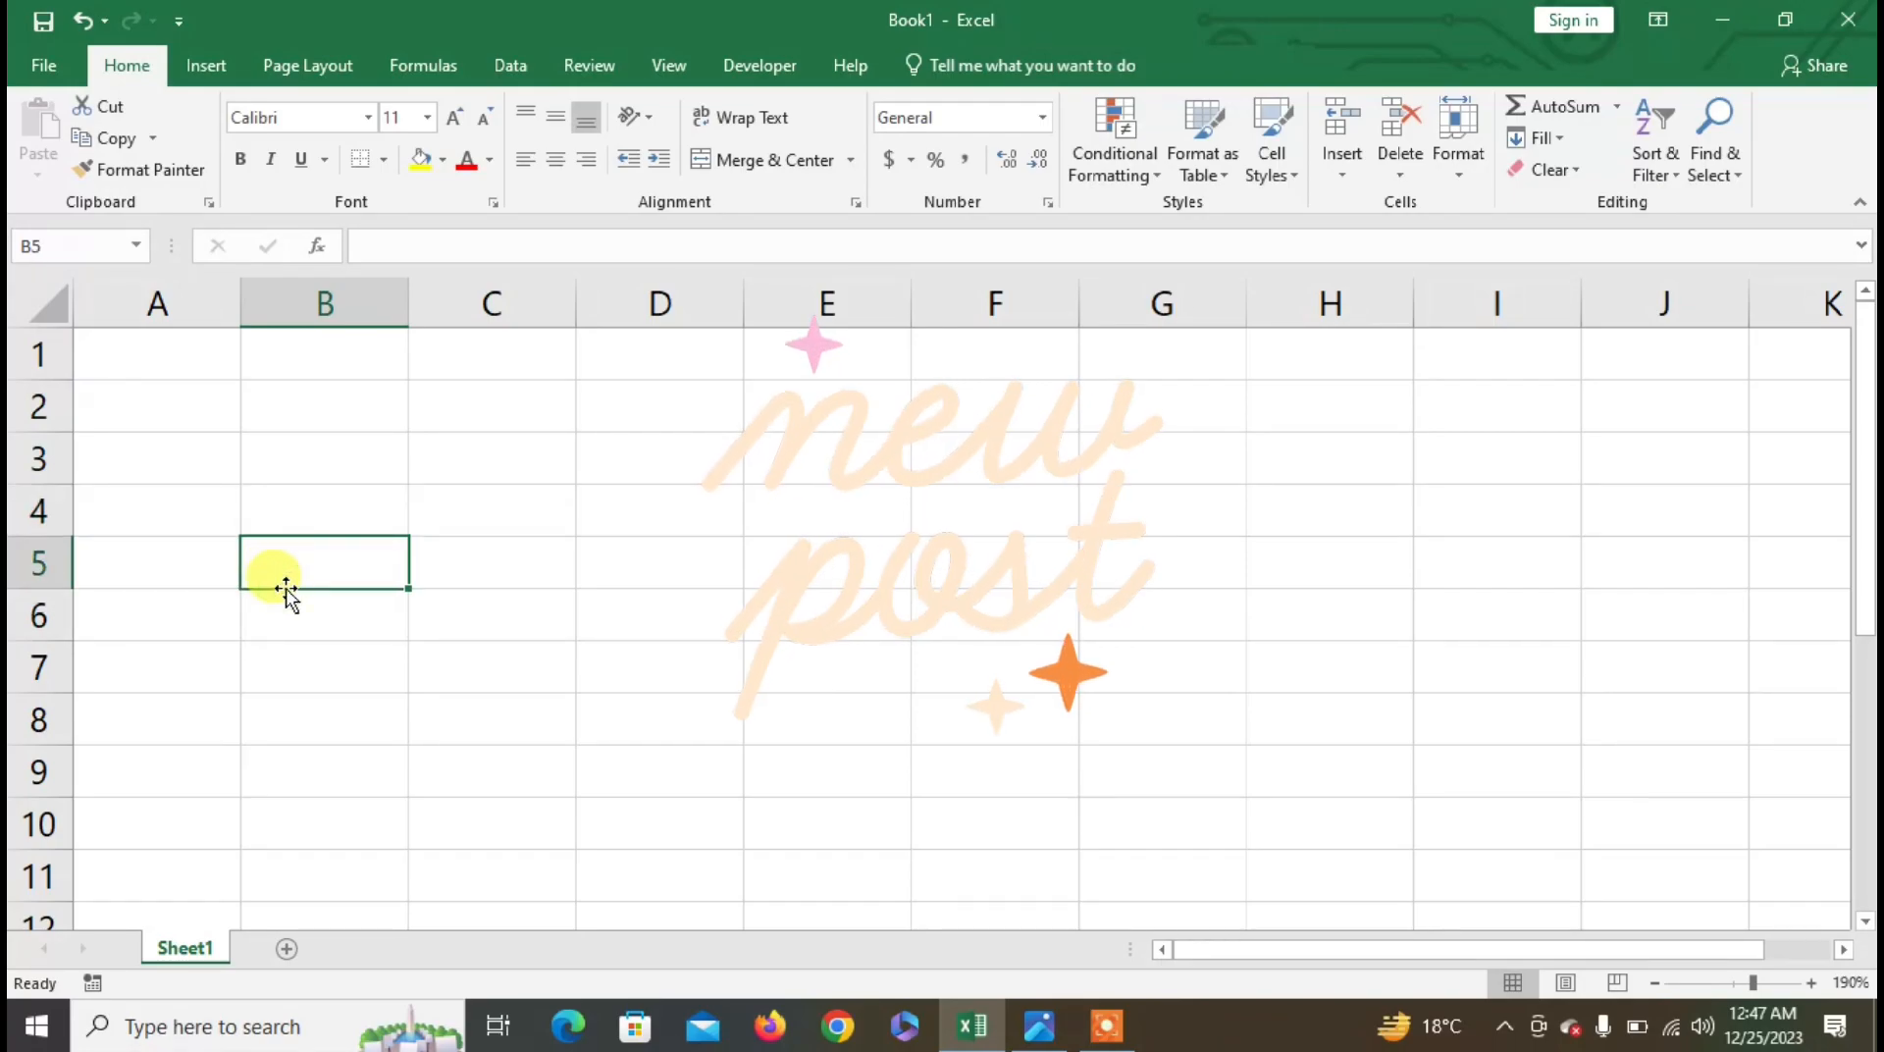
- Enter EMPLOYEE ID in B5 and DEPATRMENT in B6
text(EMO)
key(BackSpace)
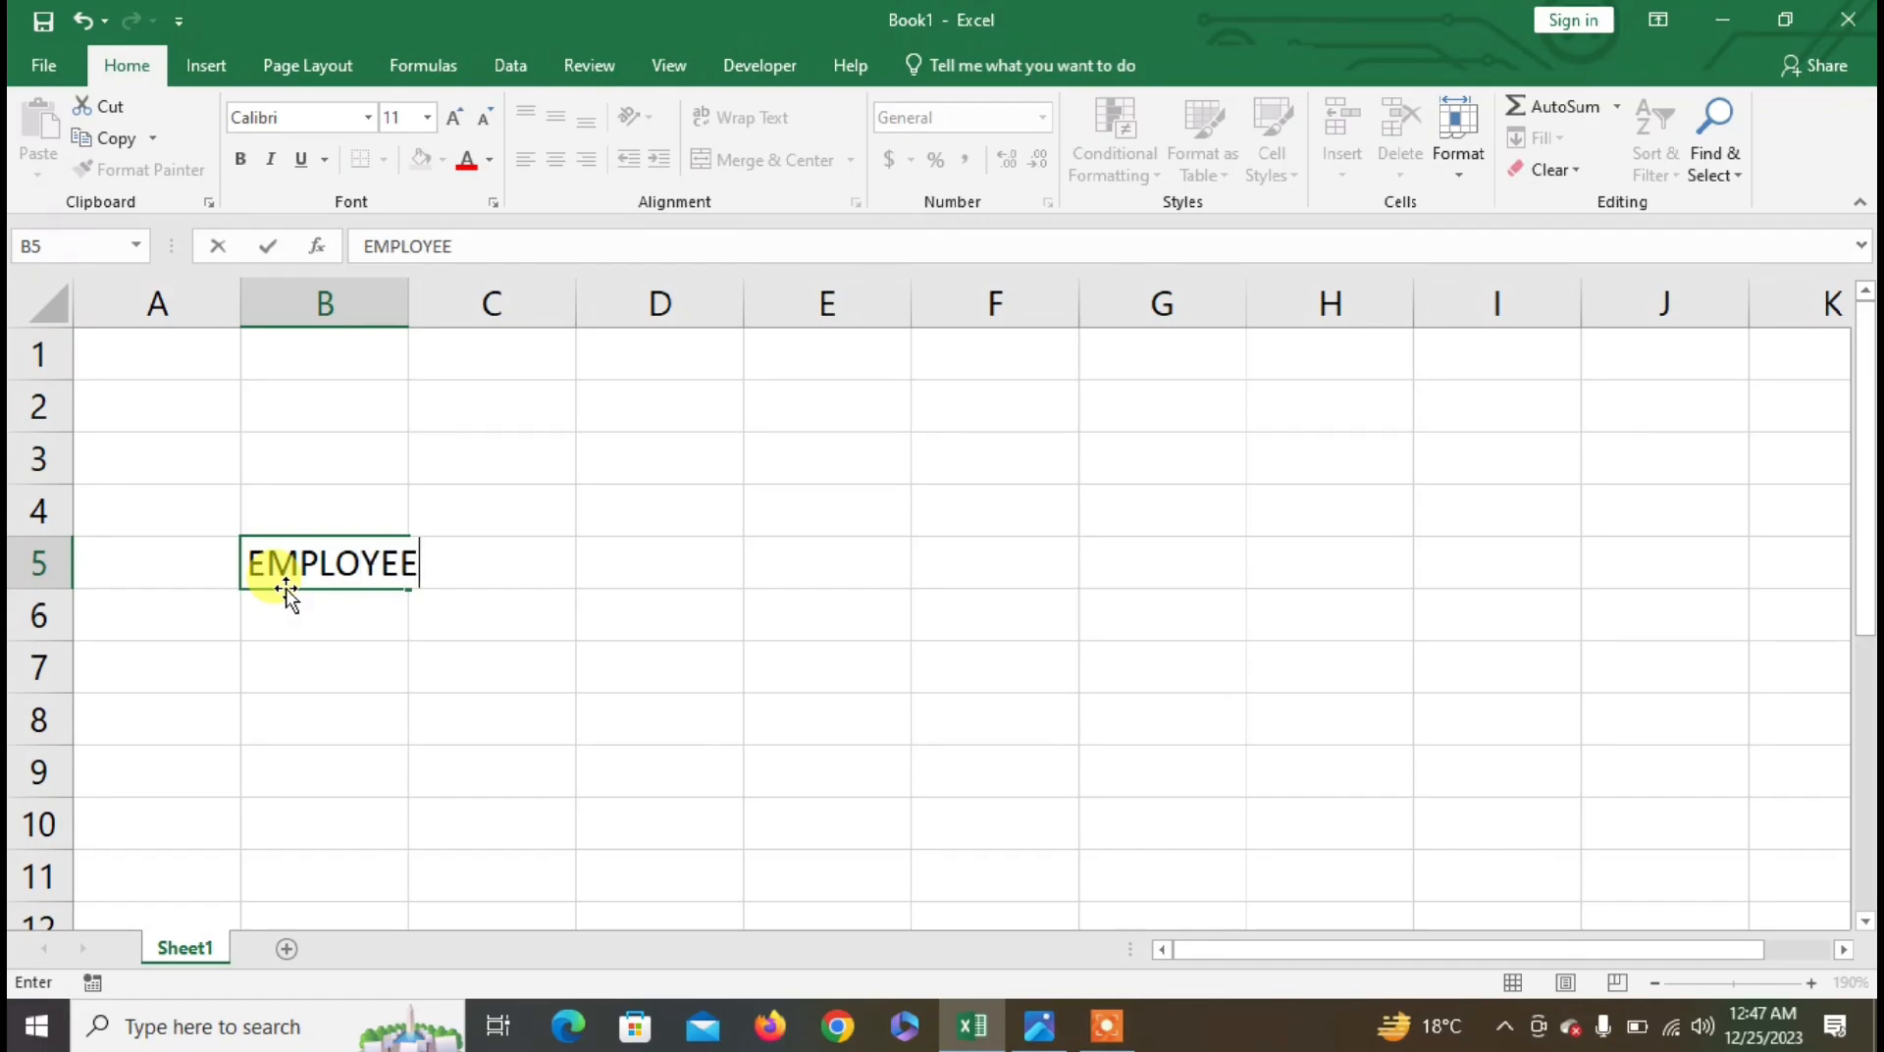
key(Return)
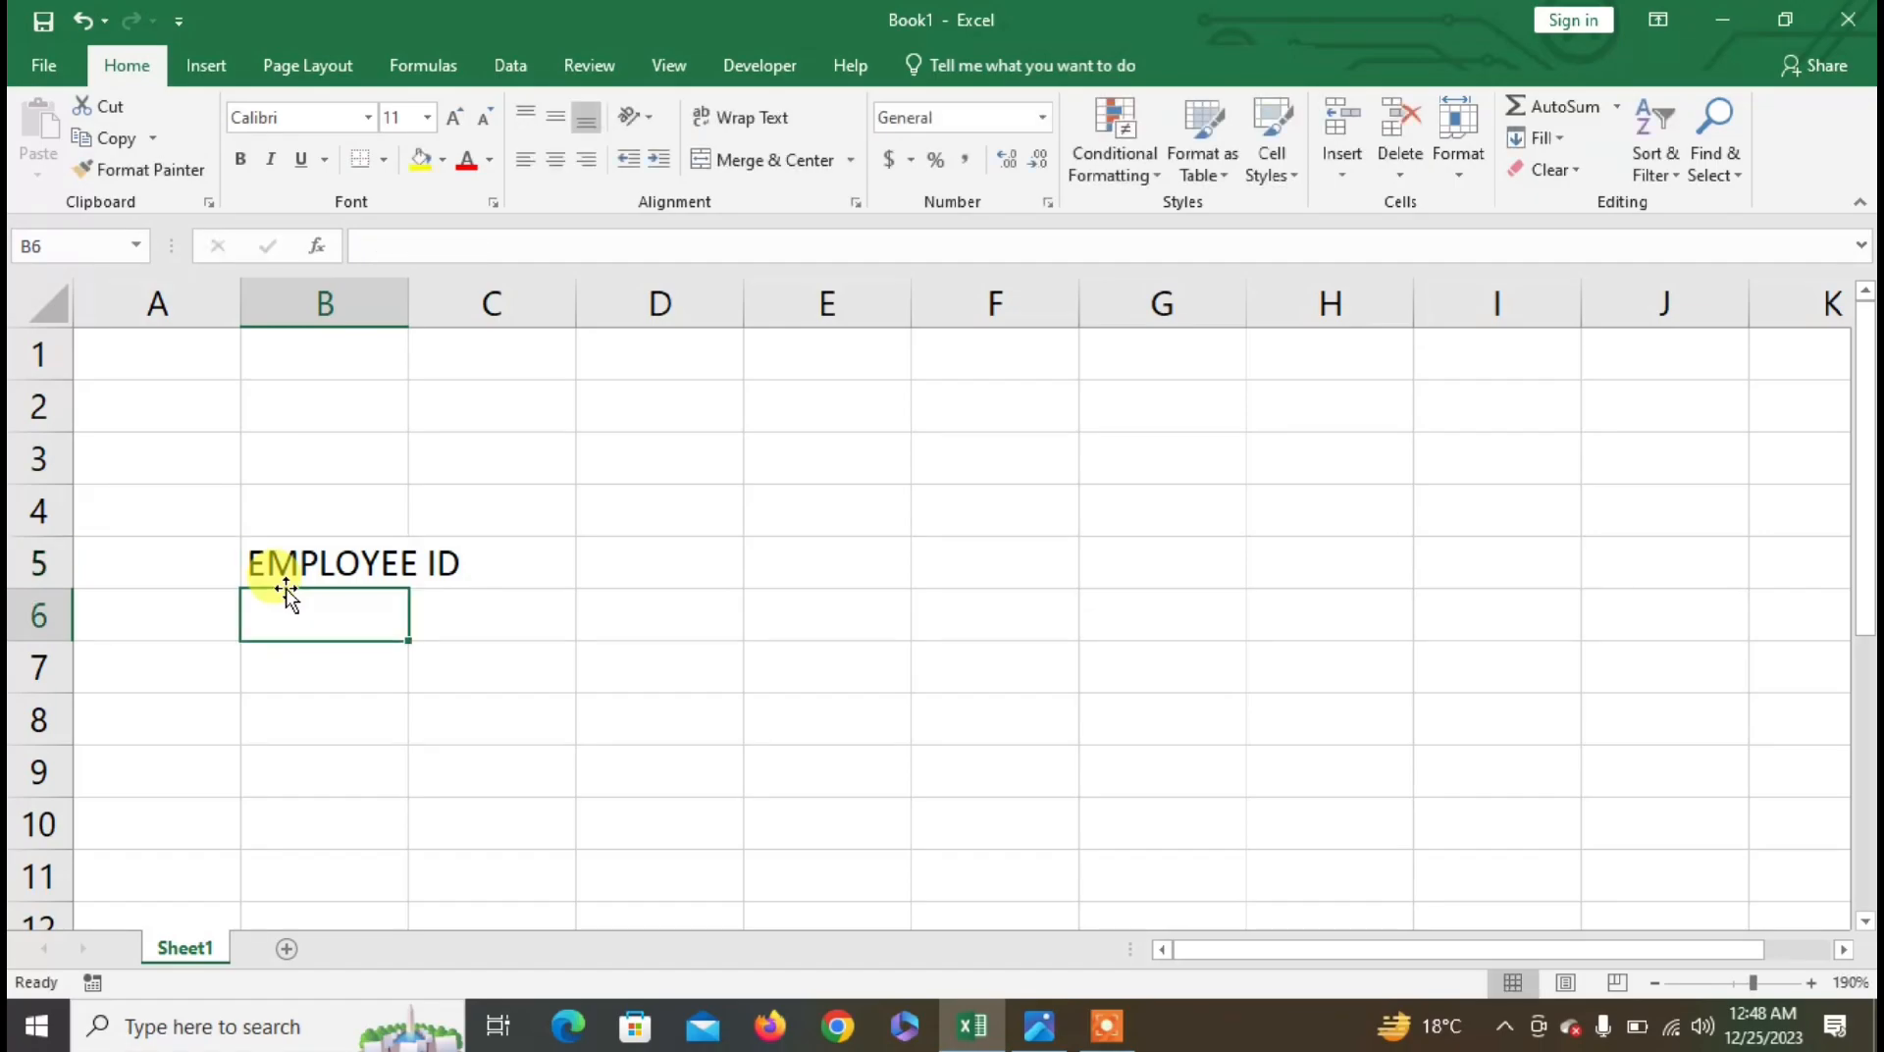
text(EMPO)
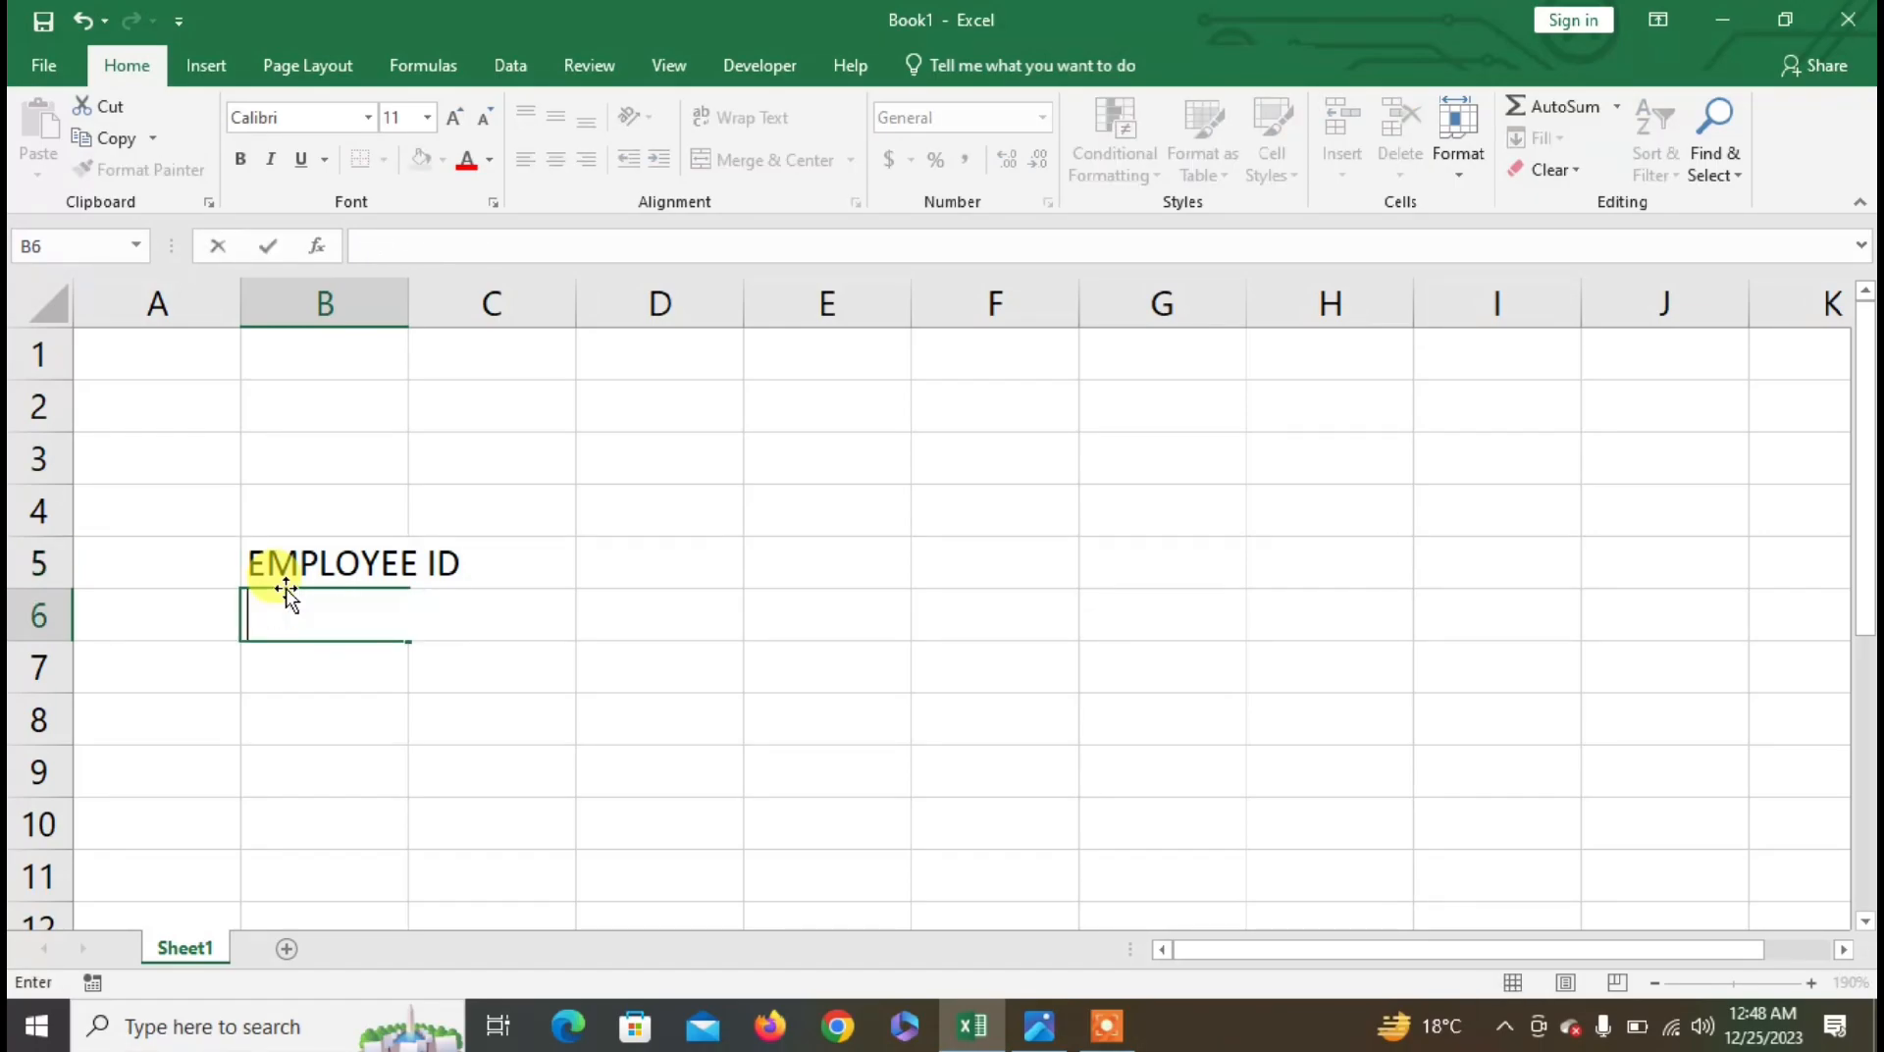
key(alt+Tab)
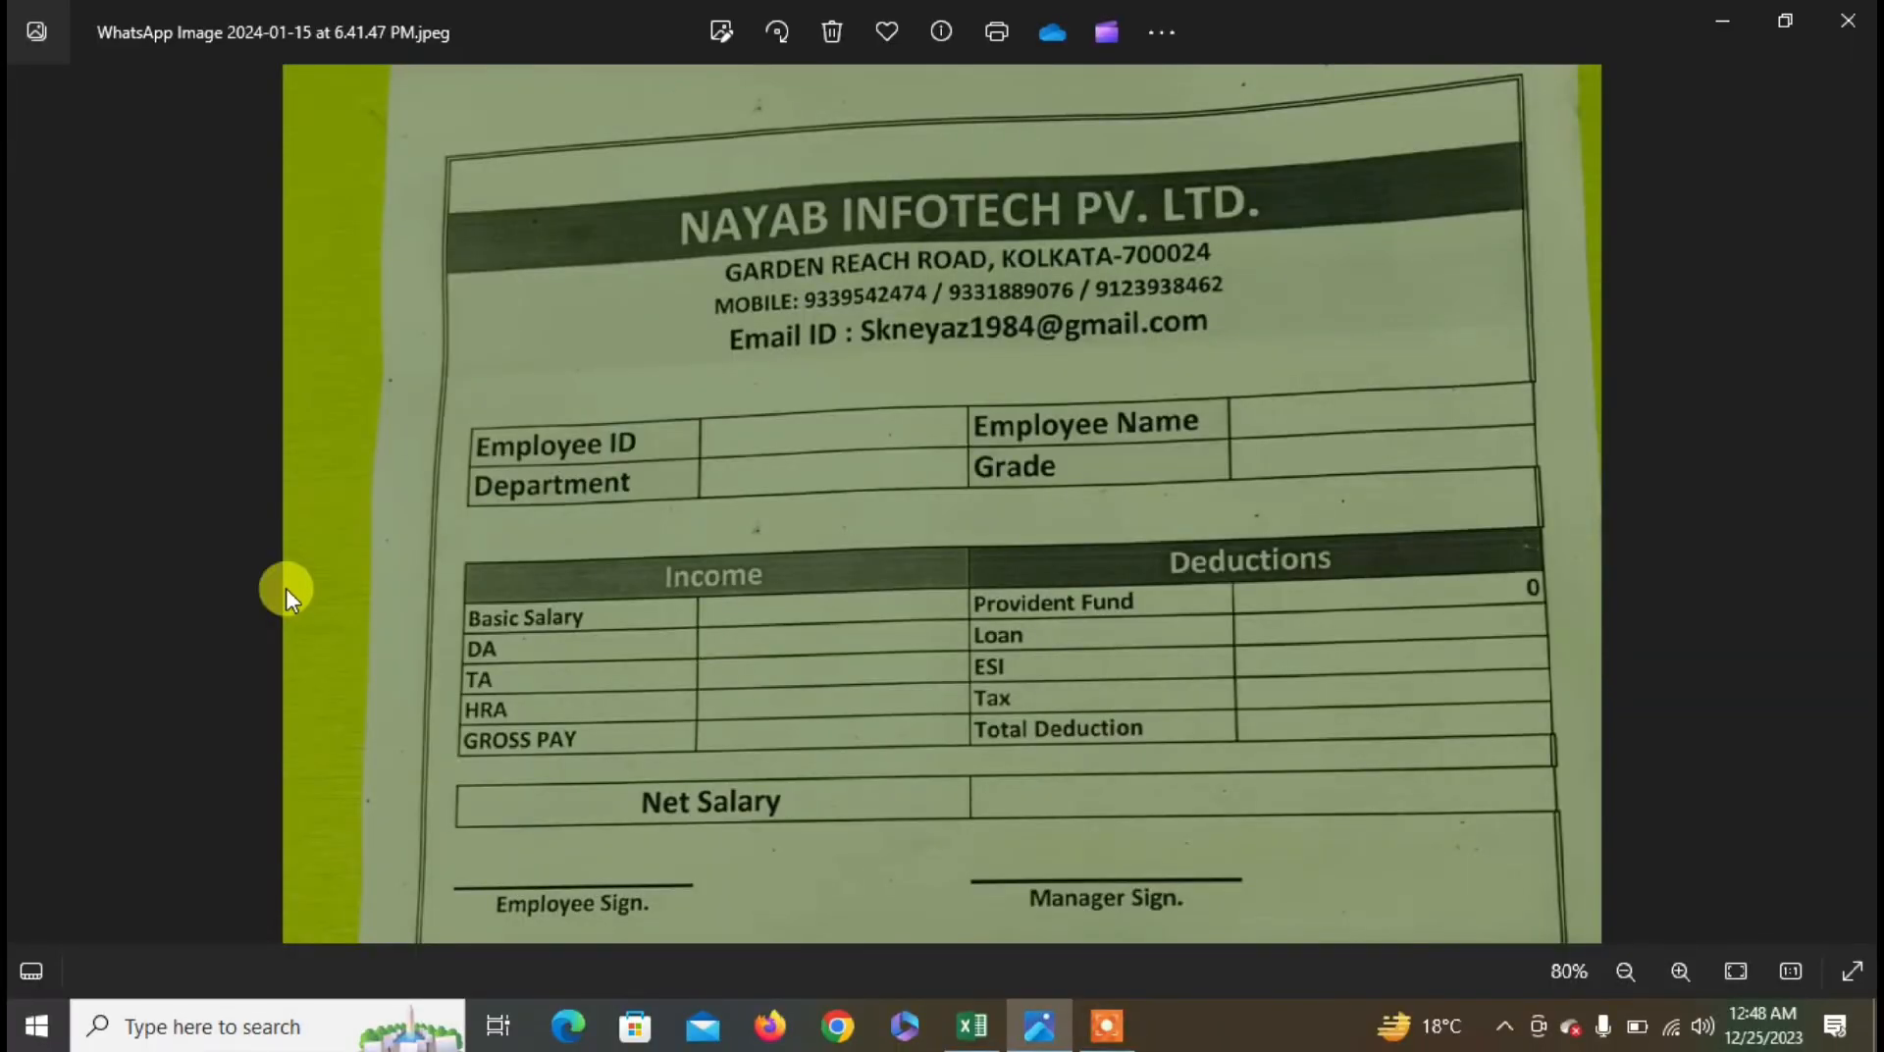
key(alt+Tab)
key(Right)
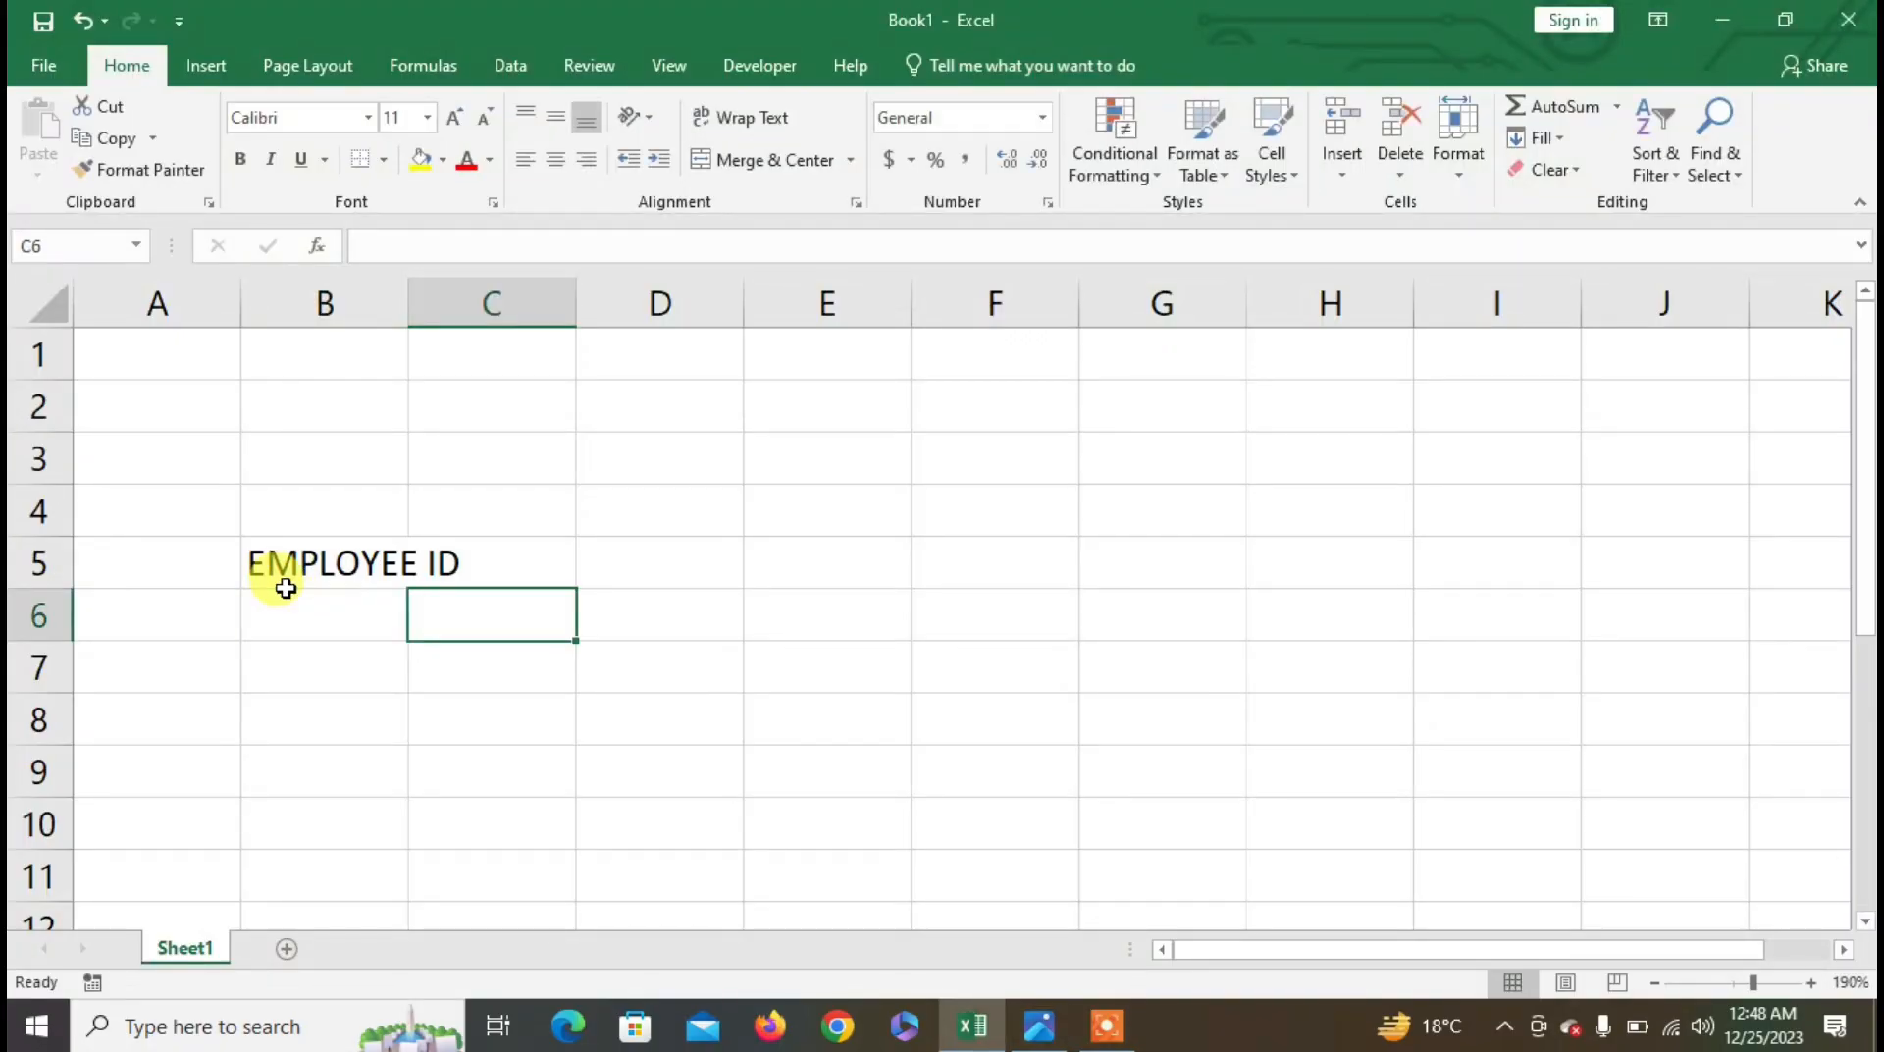
click(287, 591)
text(GR)
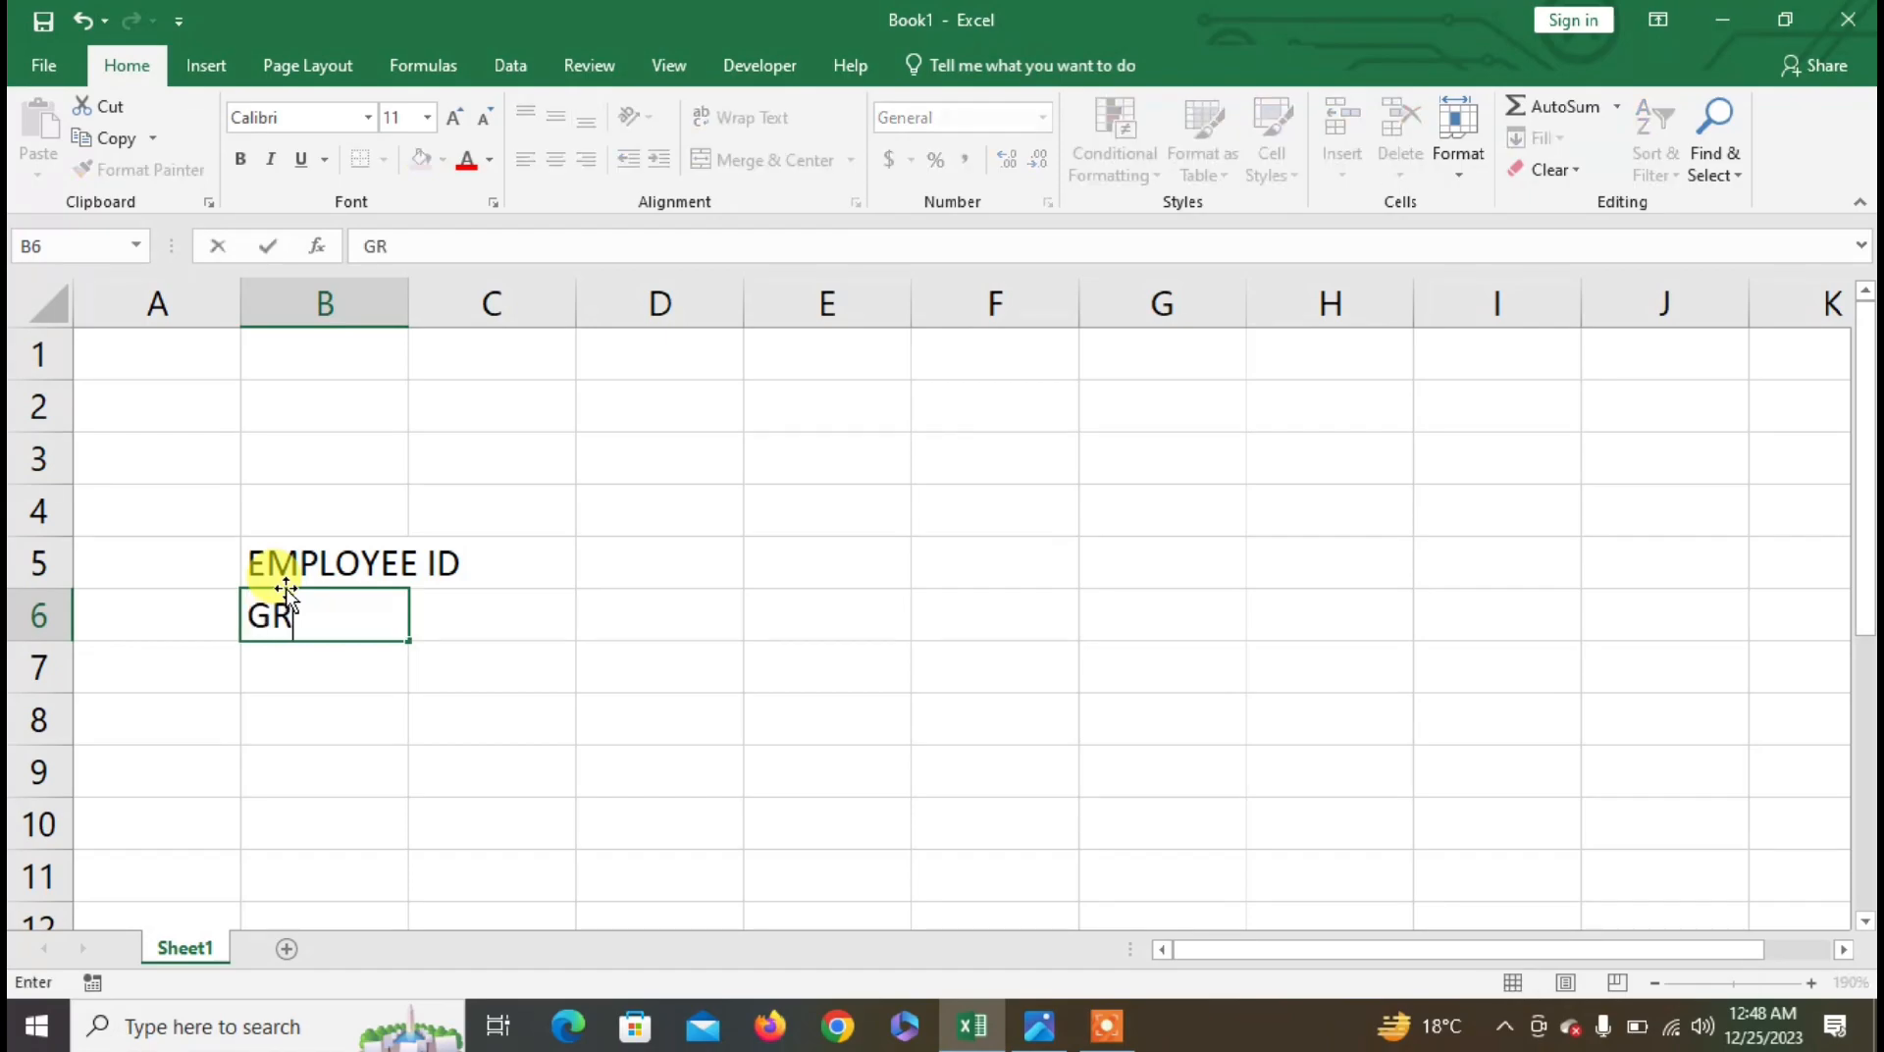
text(ADE)
key(Right)
key(Right)
key(Right)
key(Right)
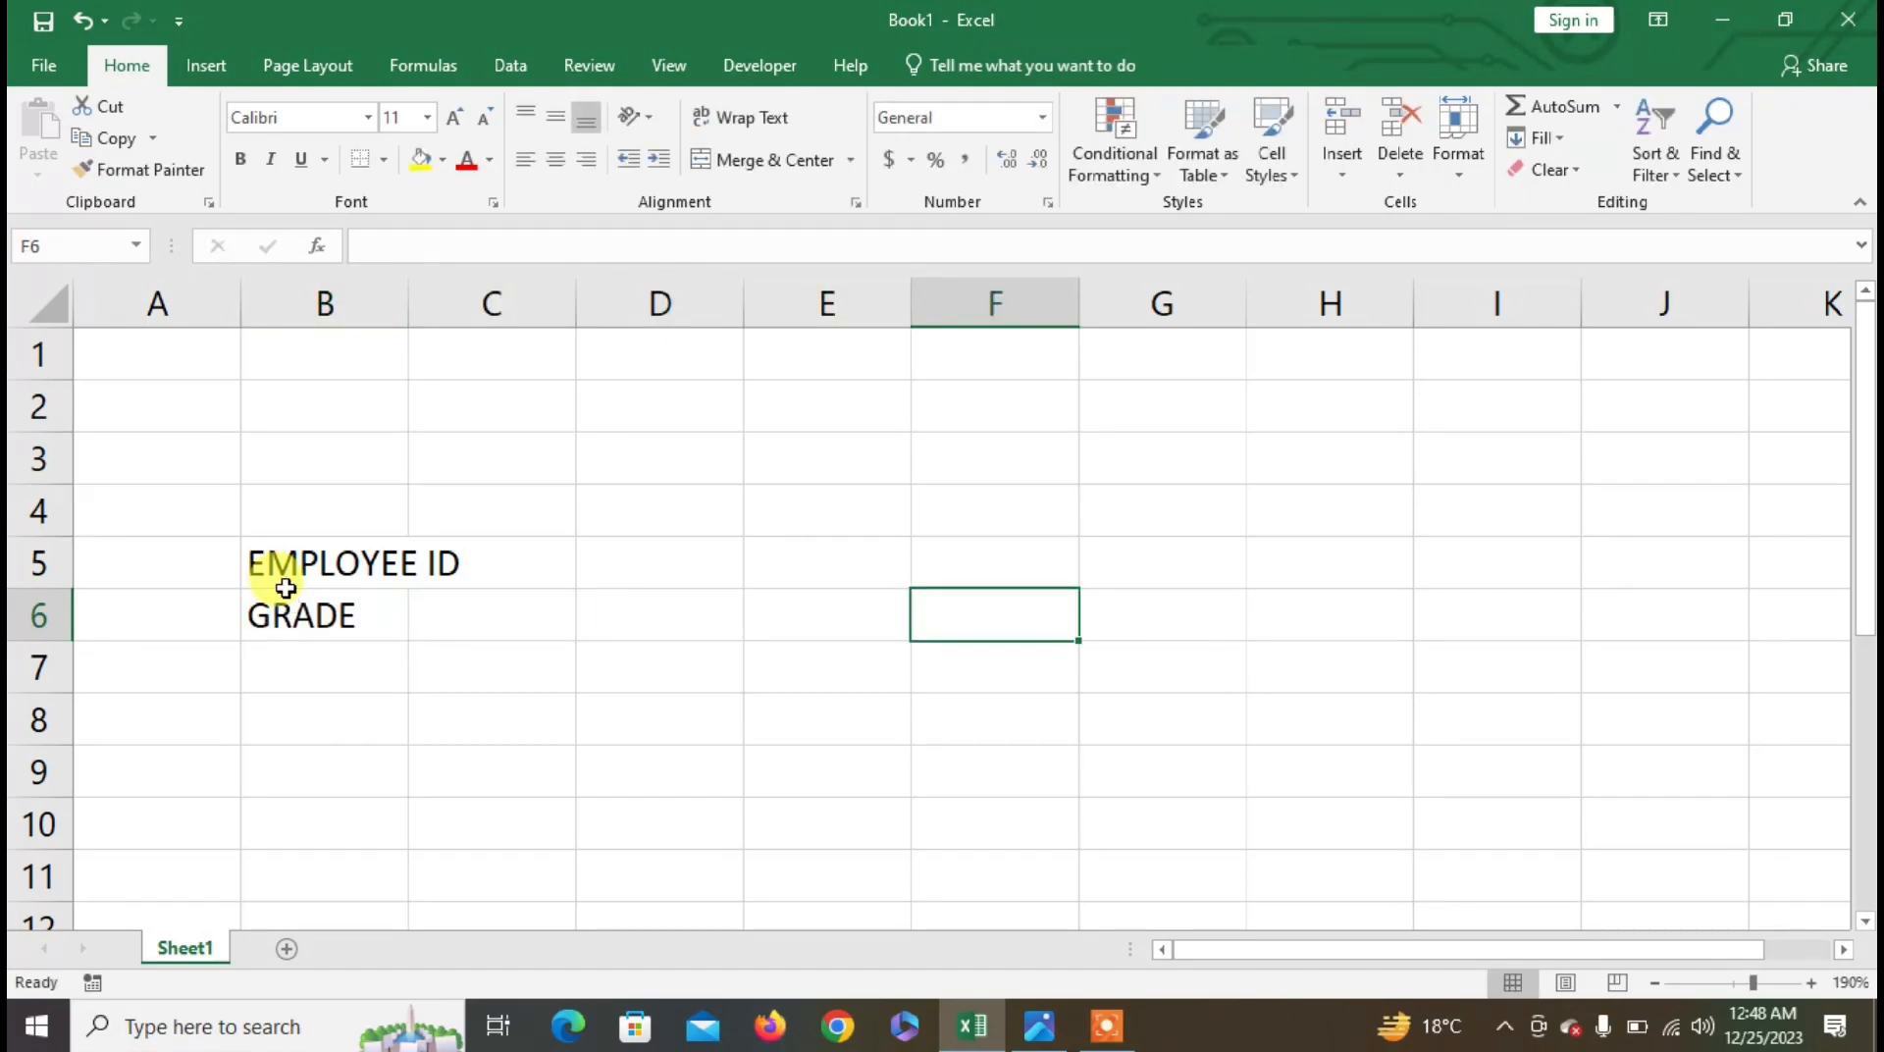
key(Left)
key(Left)
key(Left)
key(Left)
key(Left)
key(Right)
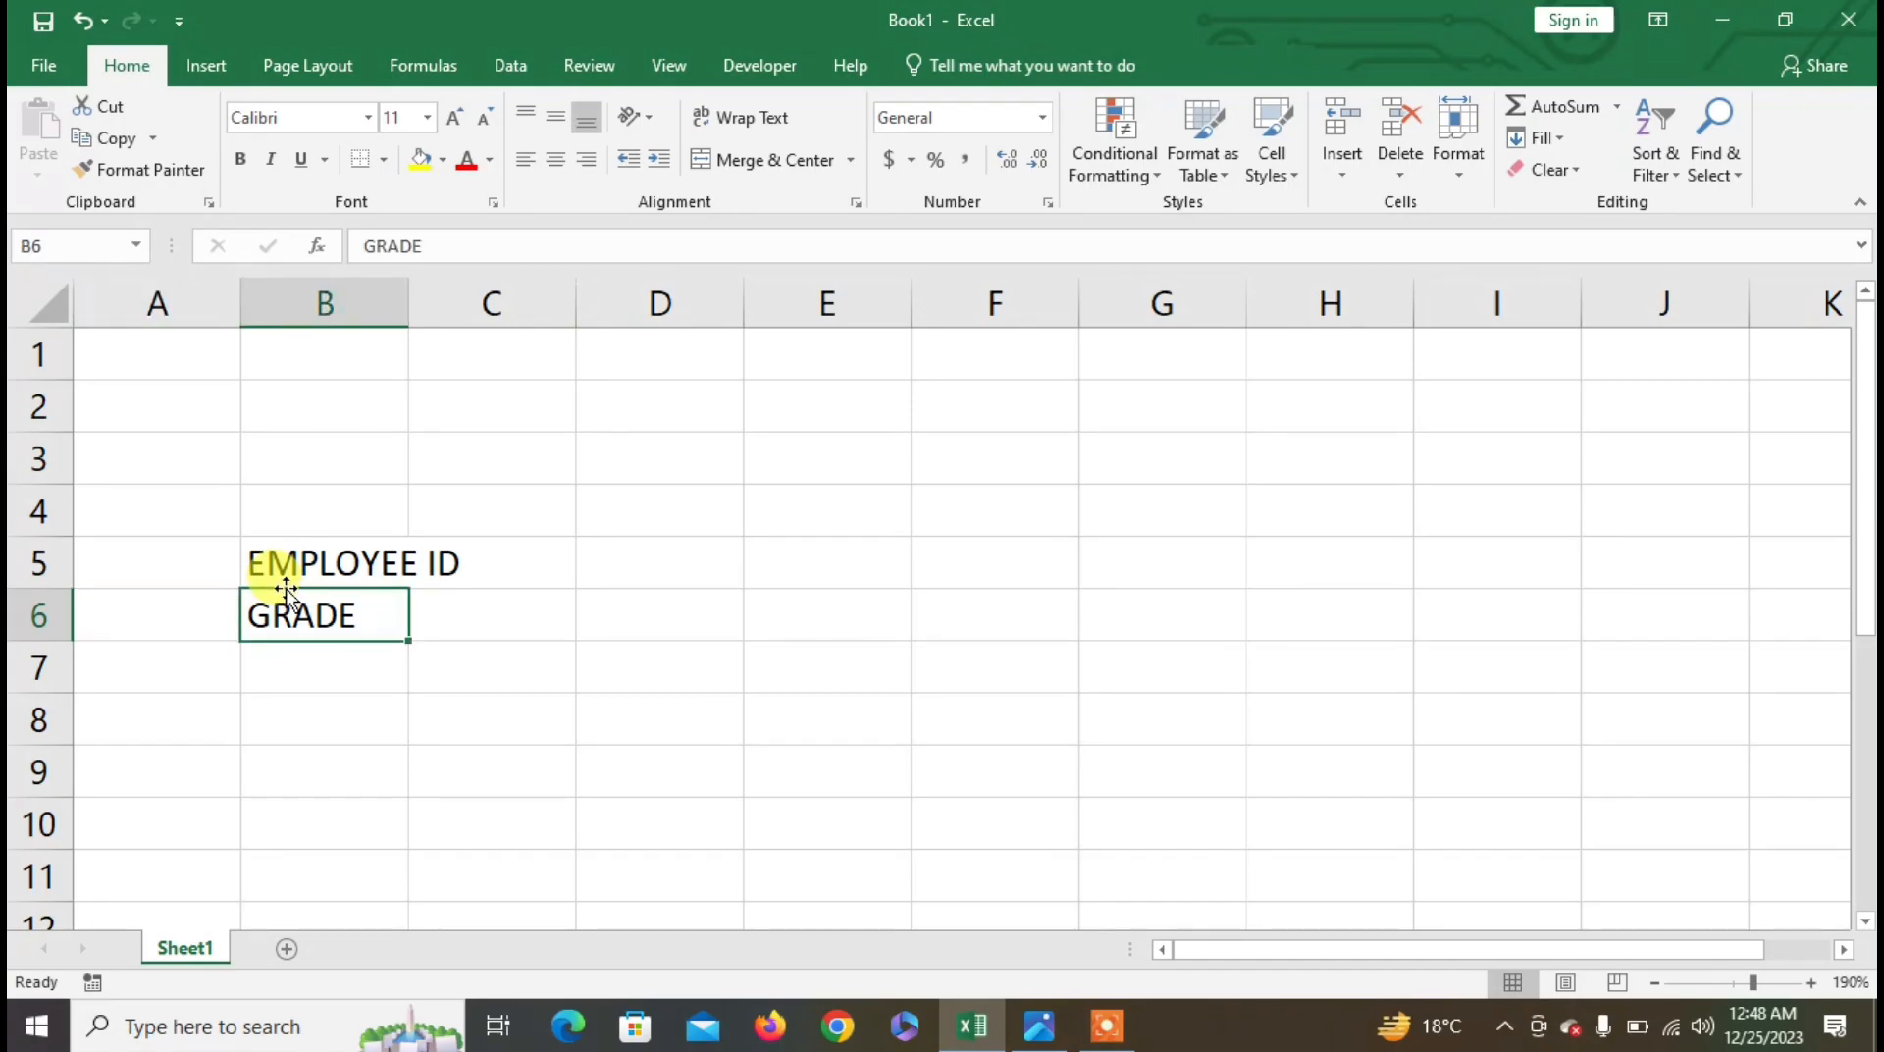
text(DEPA)
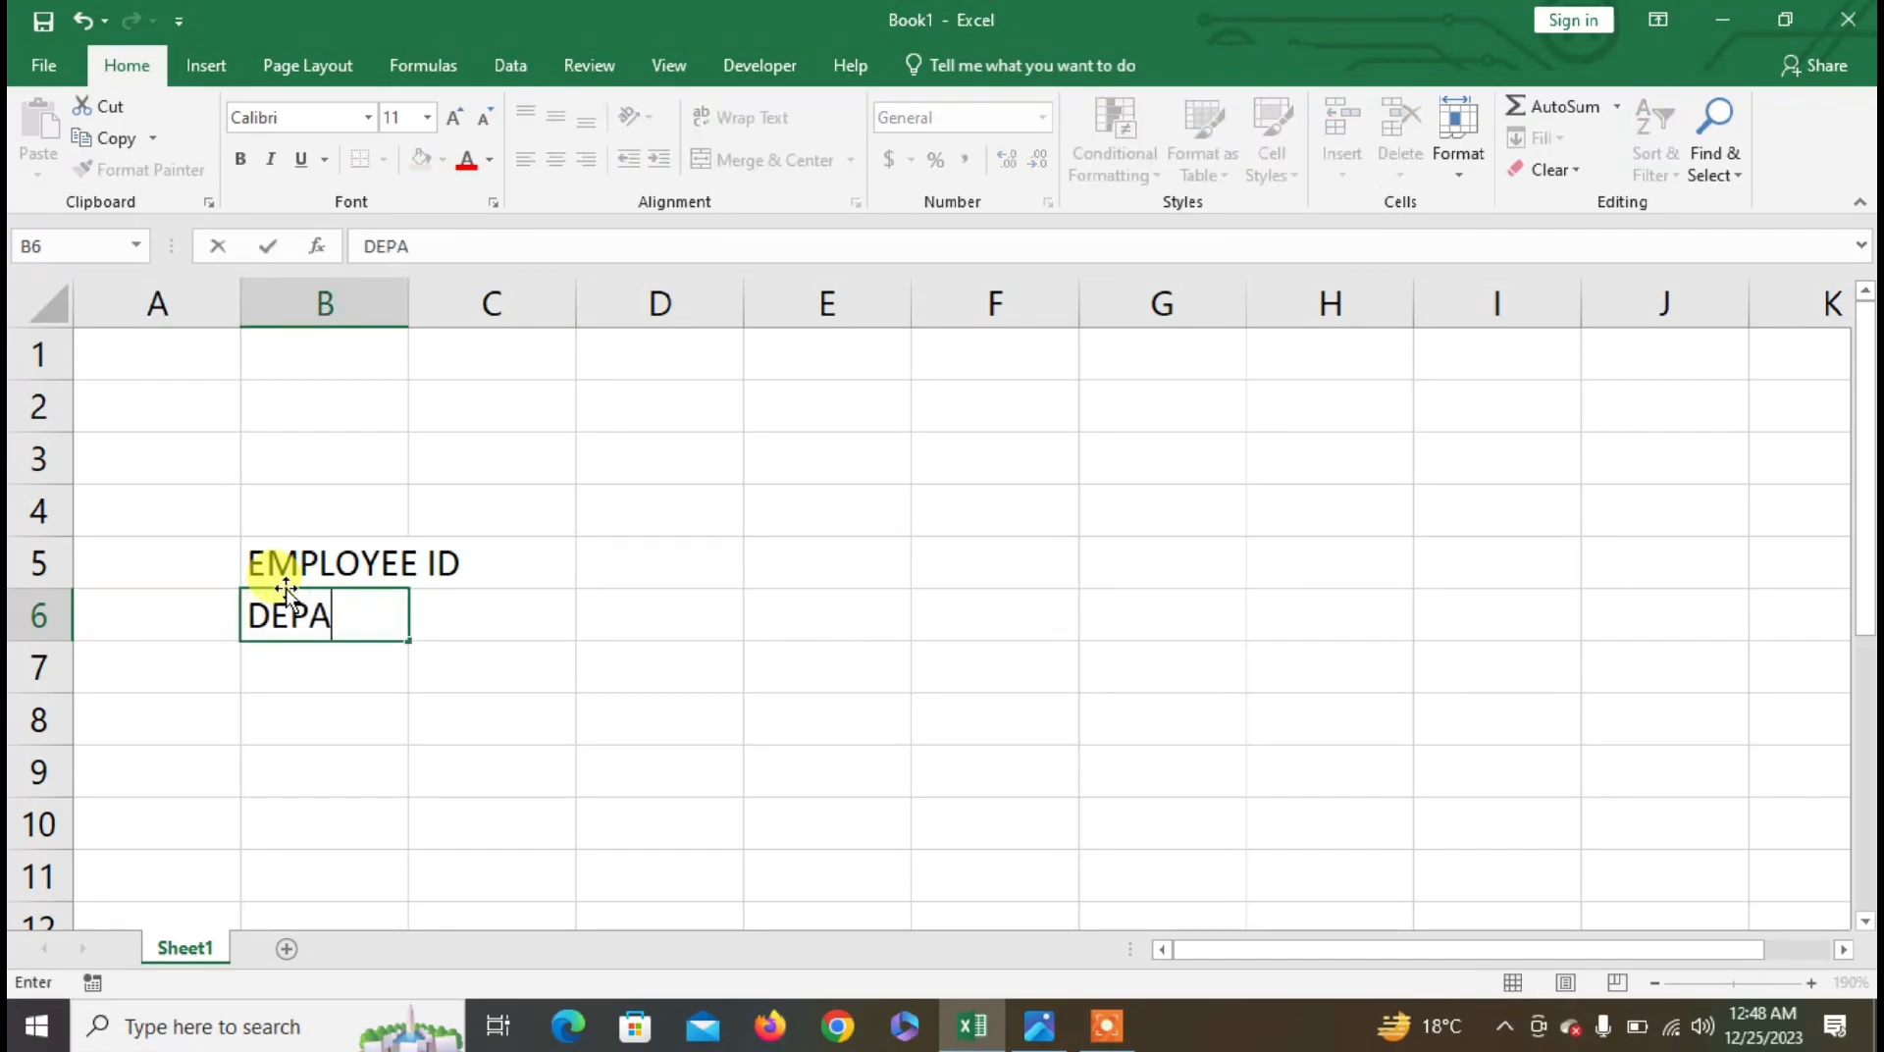
text(TRMENT)
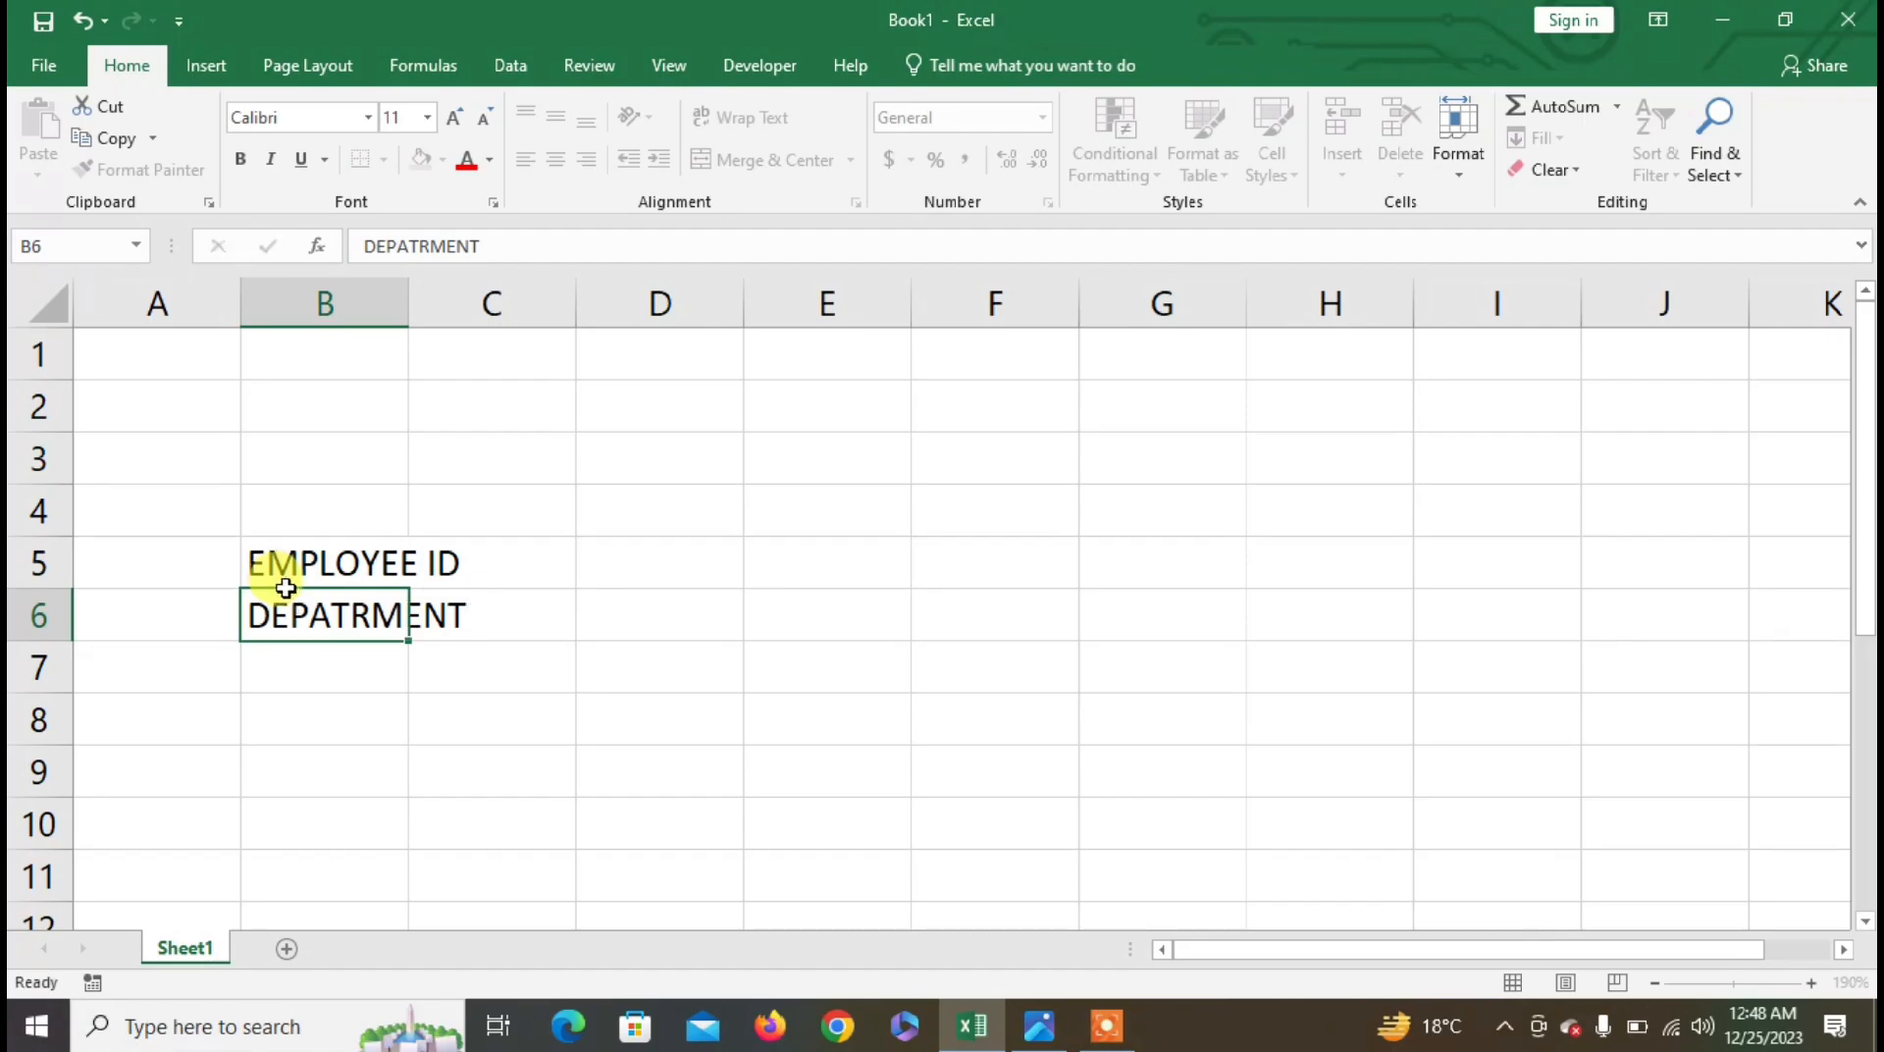
key(Right)
key(Right)
- Enter EMPLOYEE'S NAME in D5 and GRADE in D6, then auto-fit column D
key(Up)
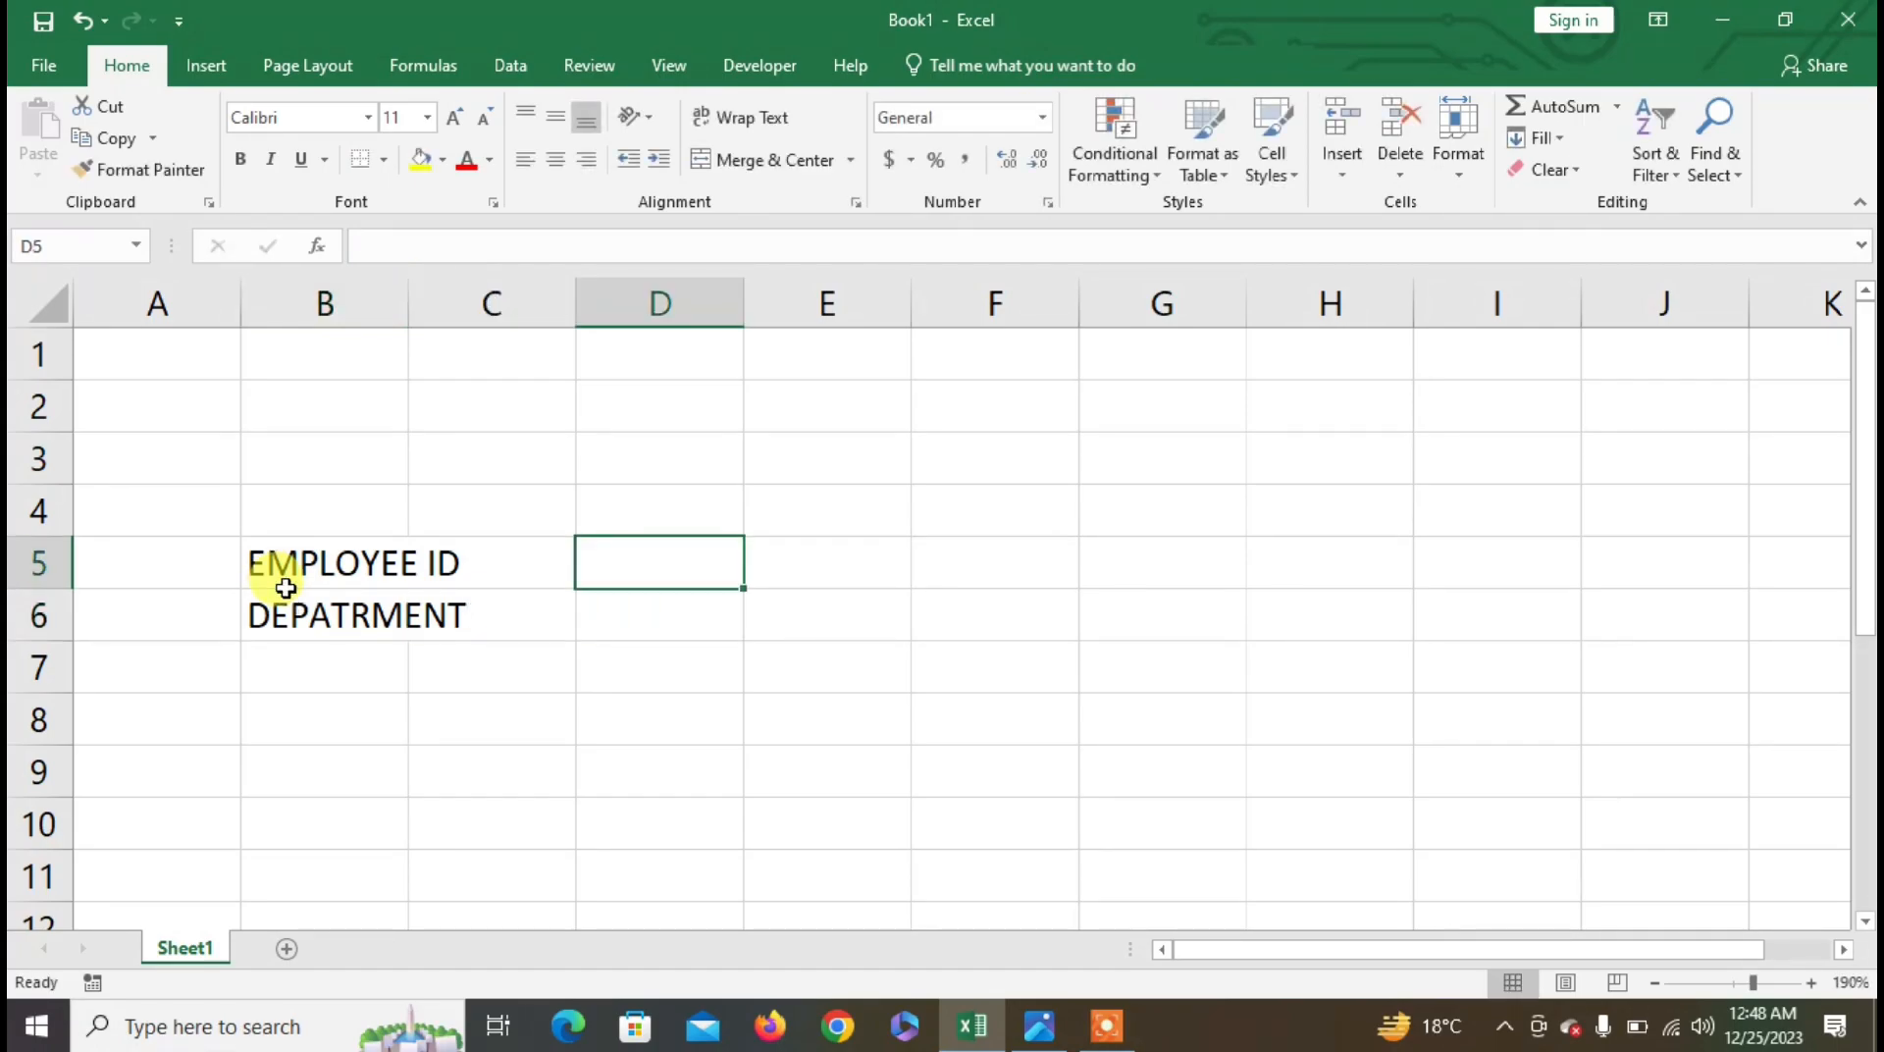
text(EMPLOYEE)
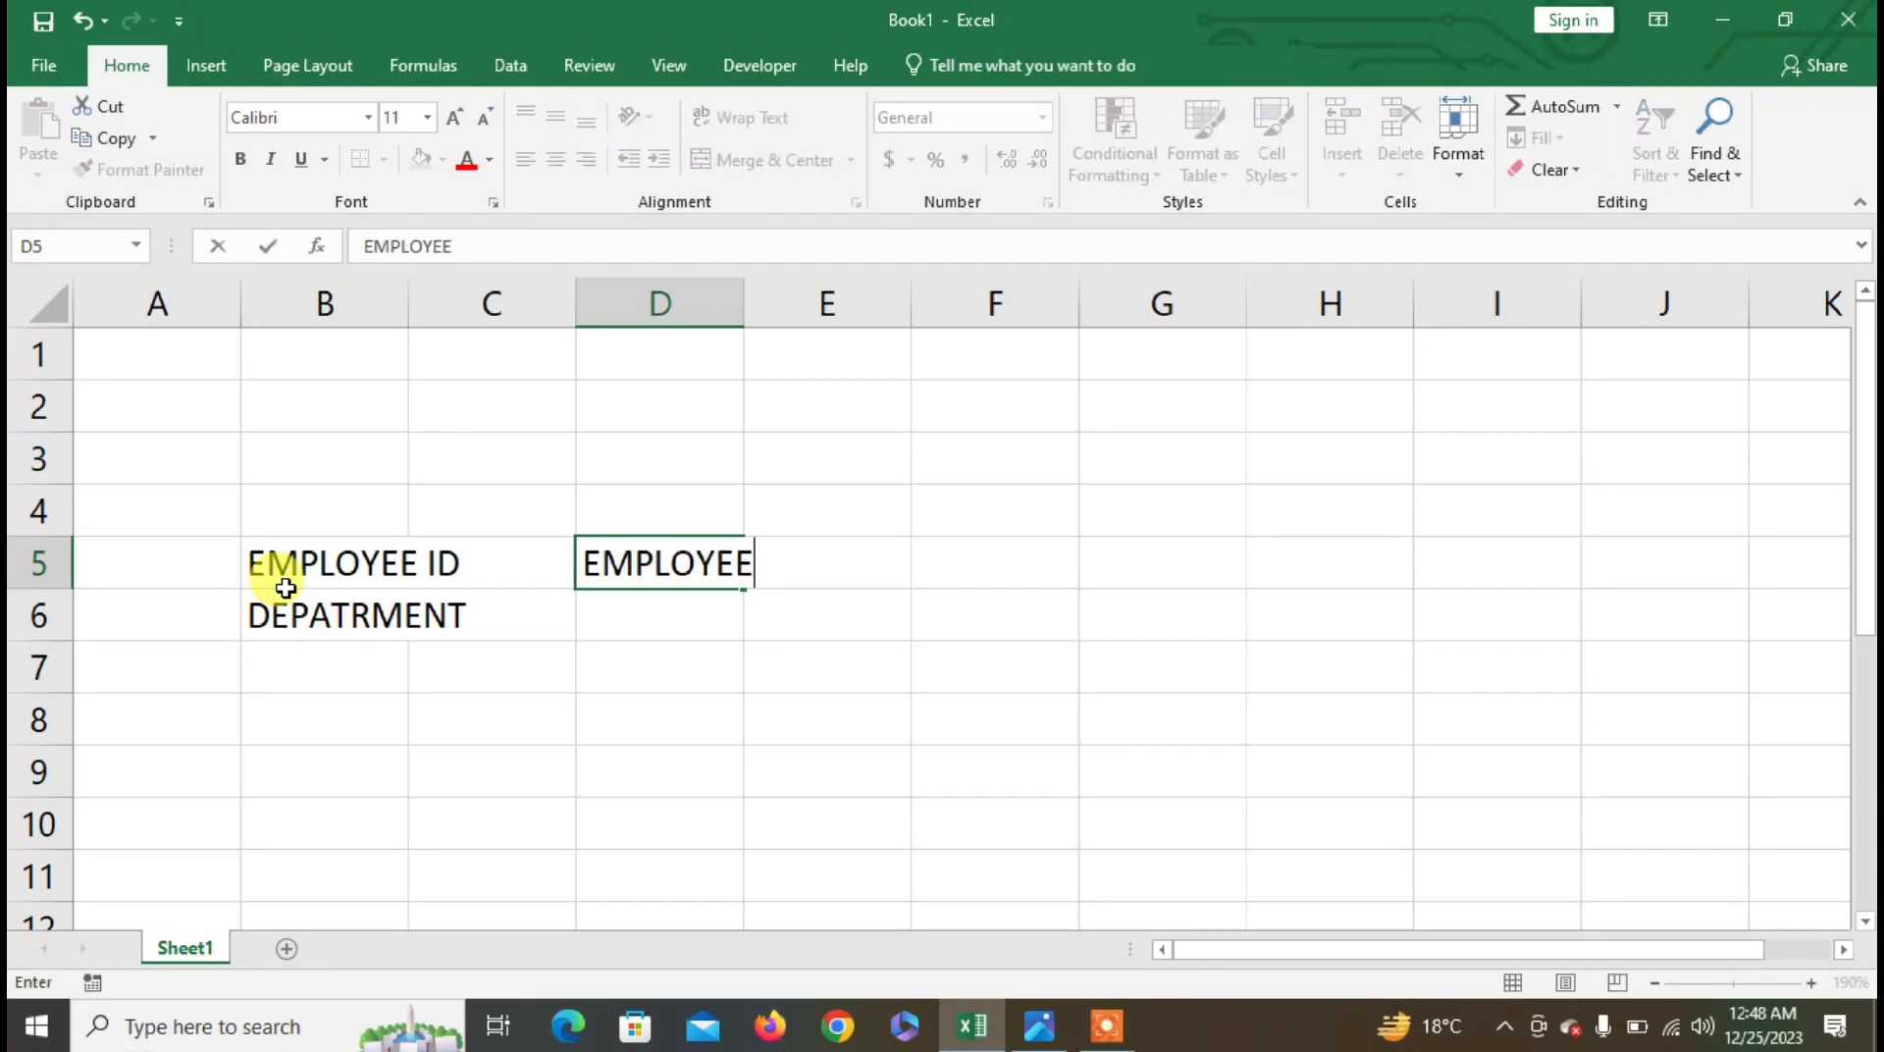
text('S NAME)
key(Return)
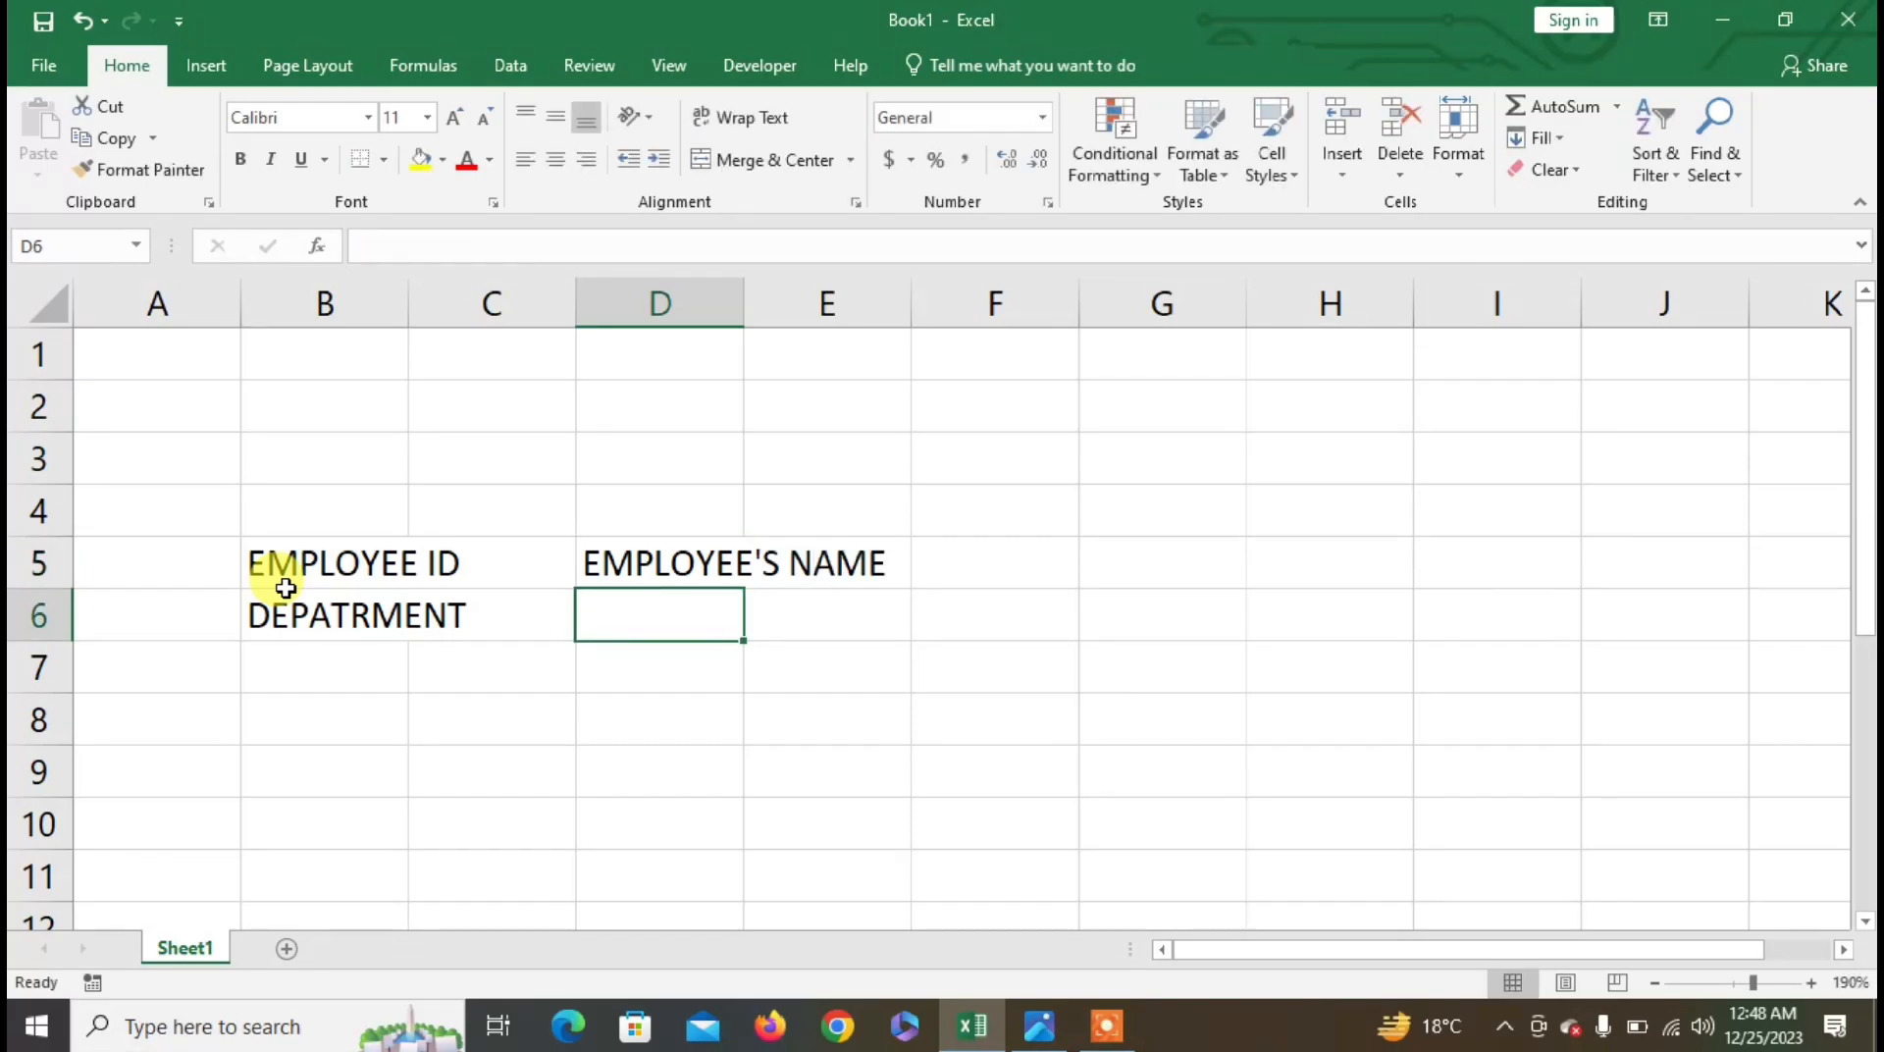
text(GRADE)
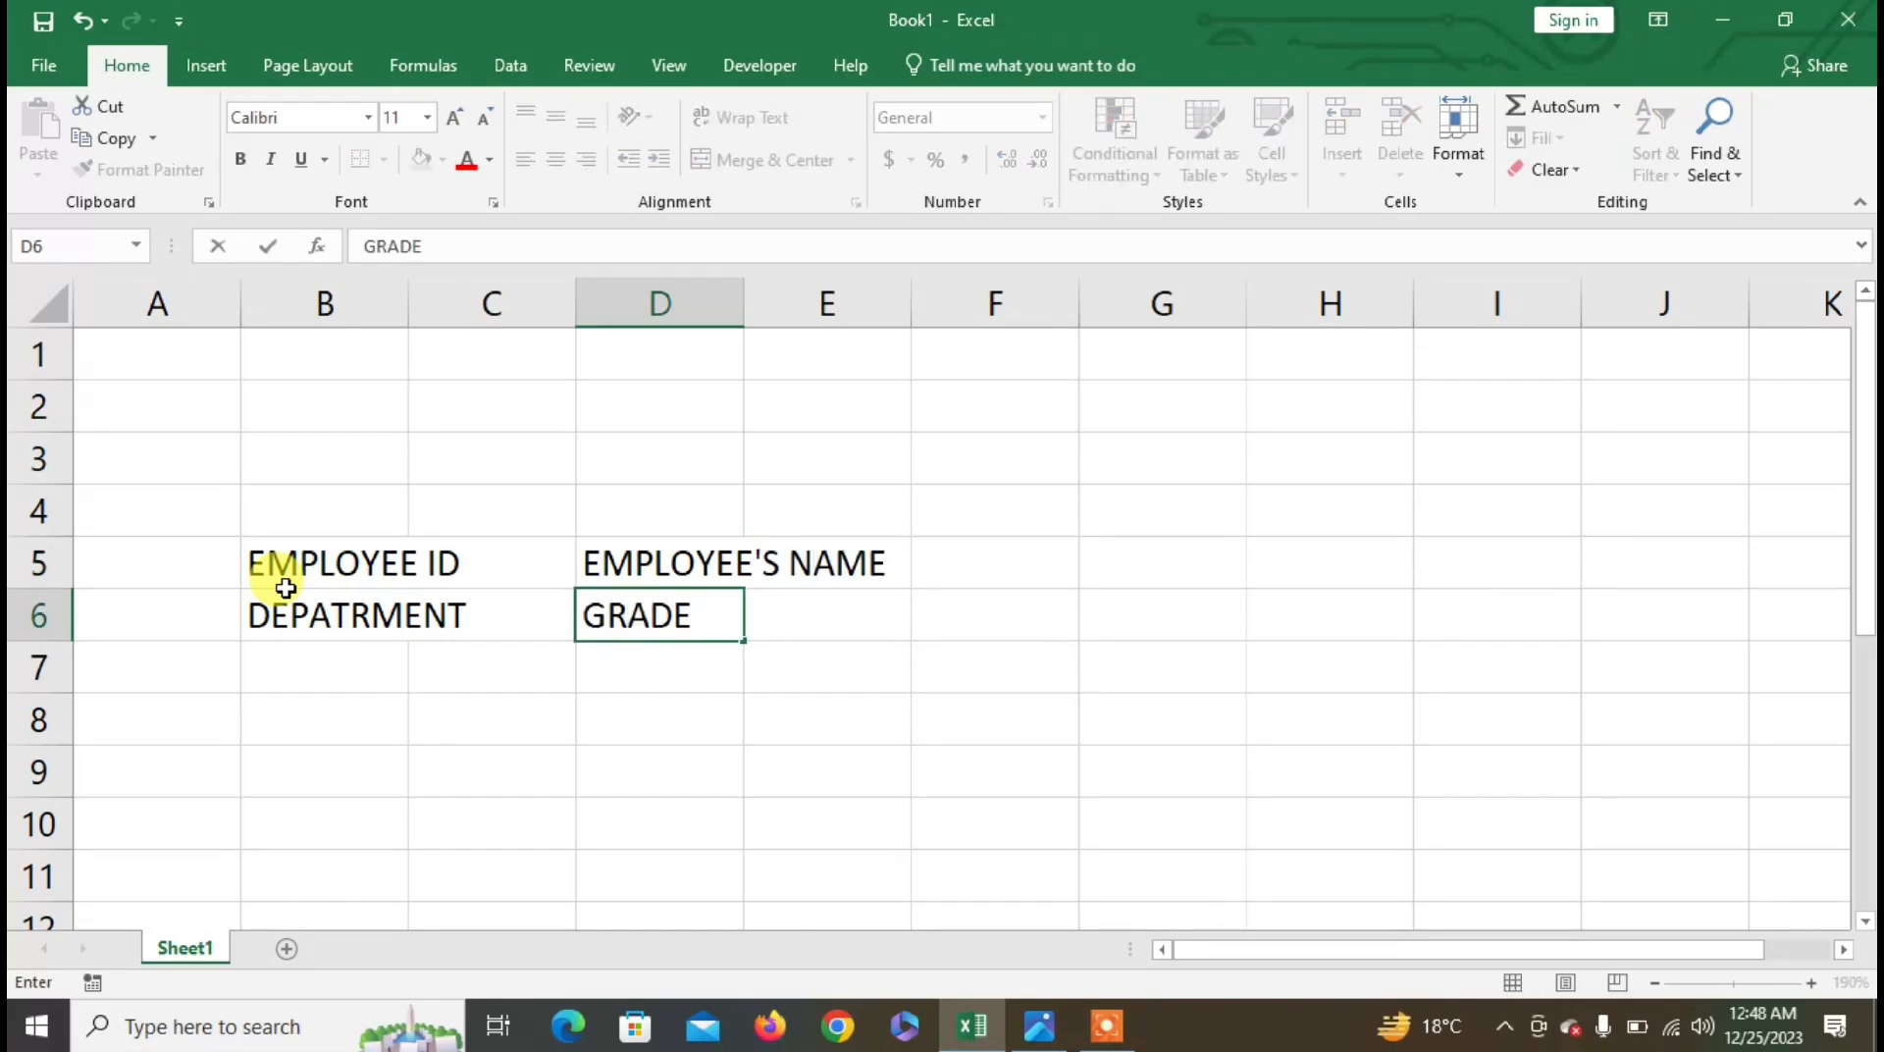
key(Tab)
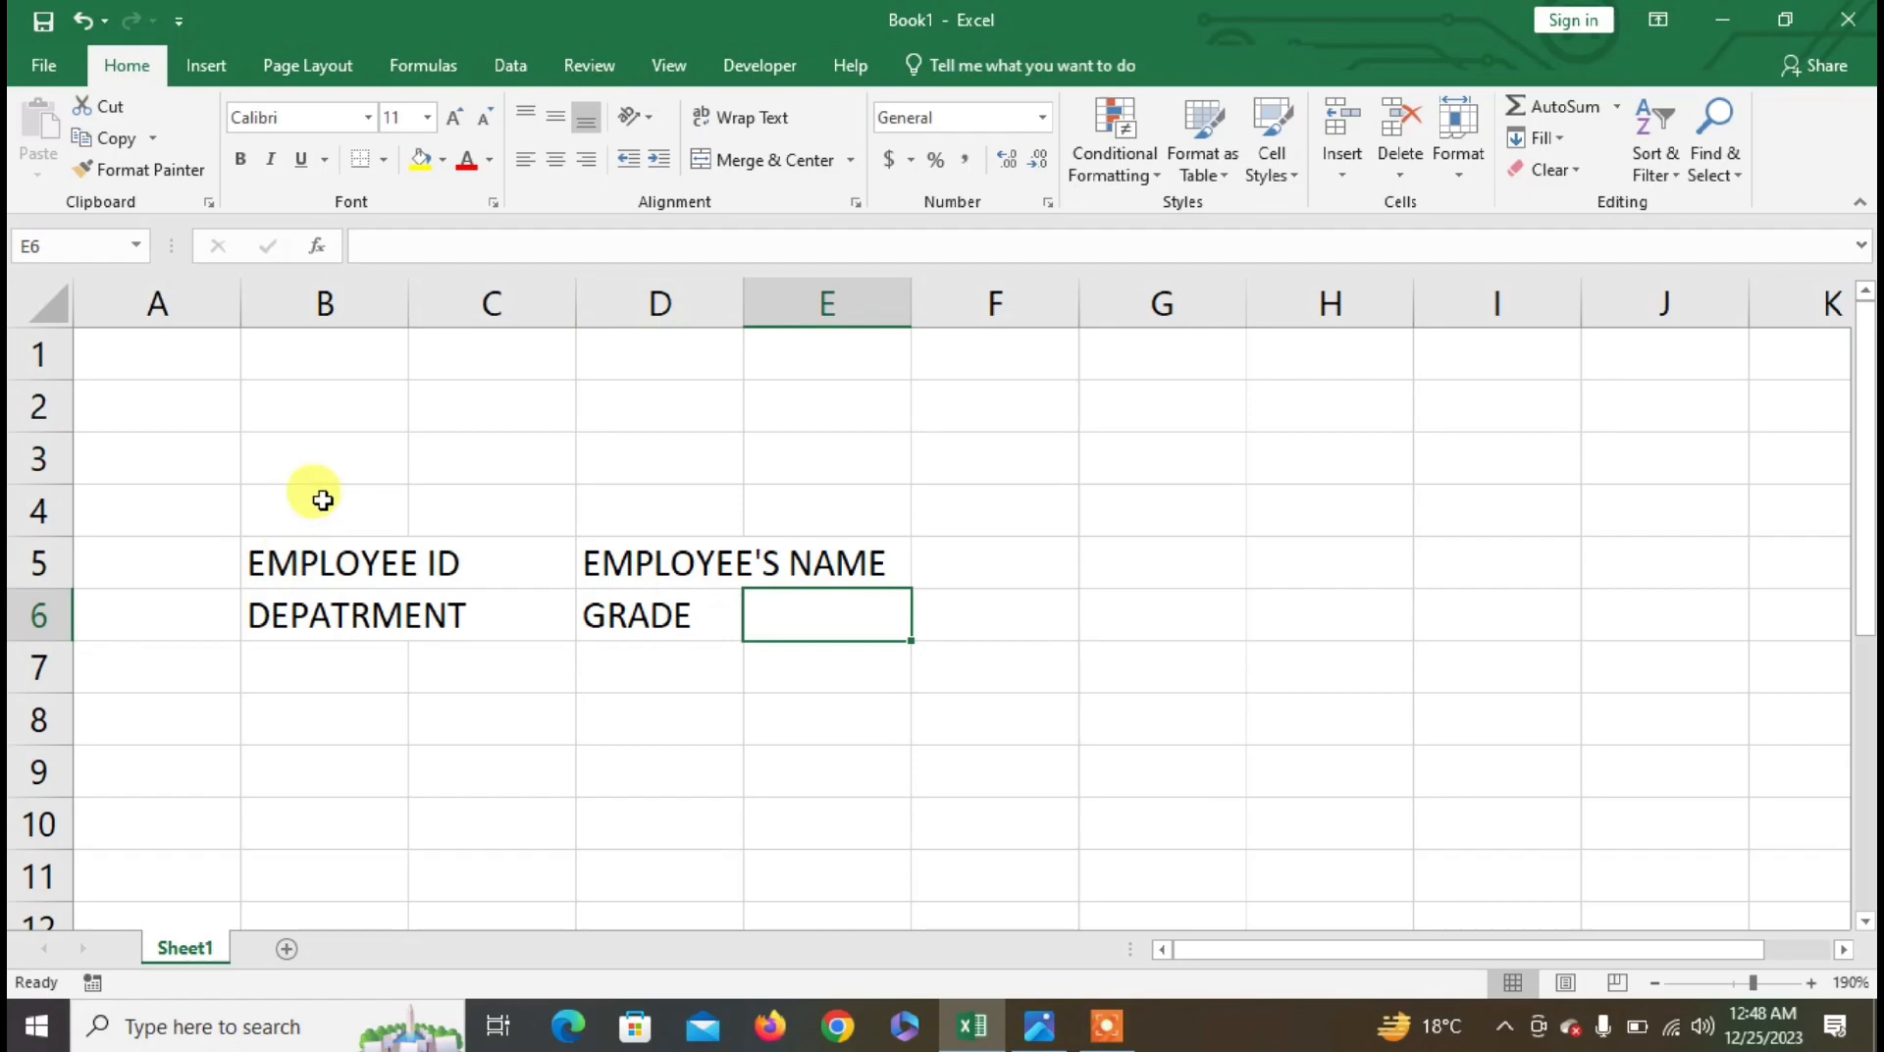
double_click(744, 303)
key(alt+Tab)
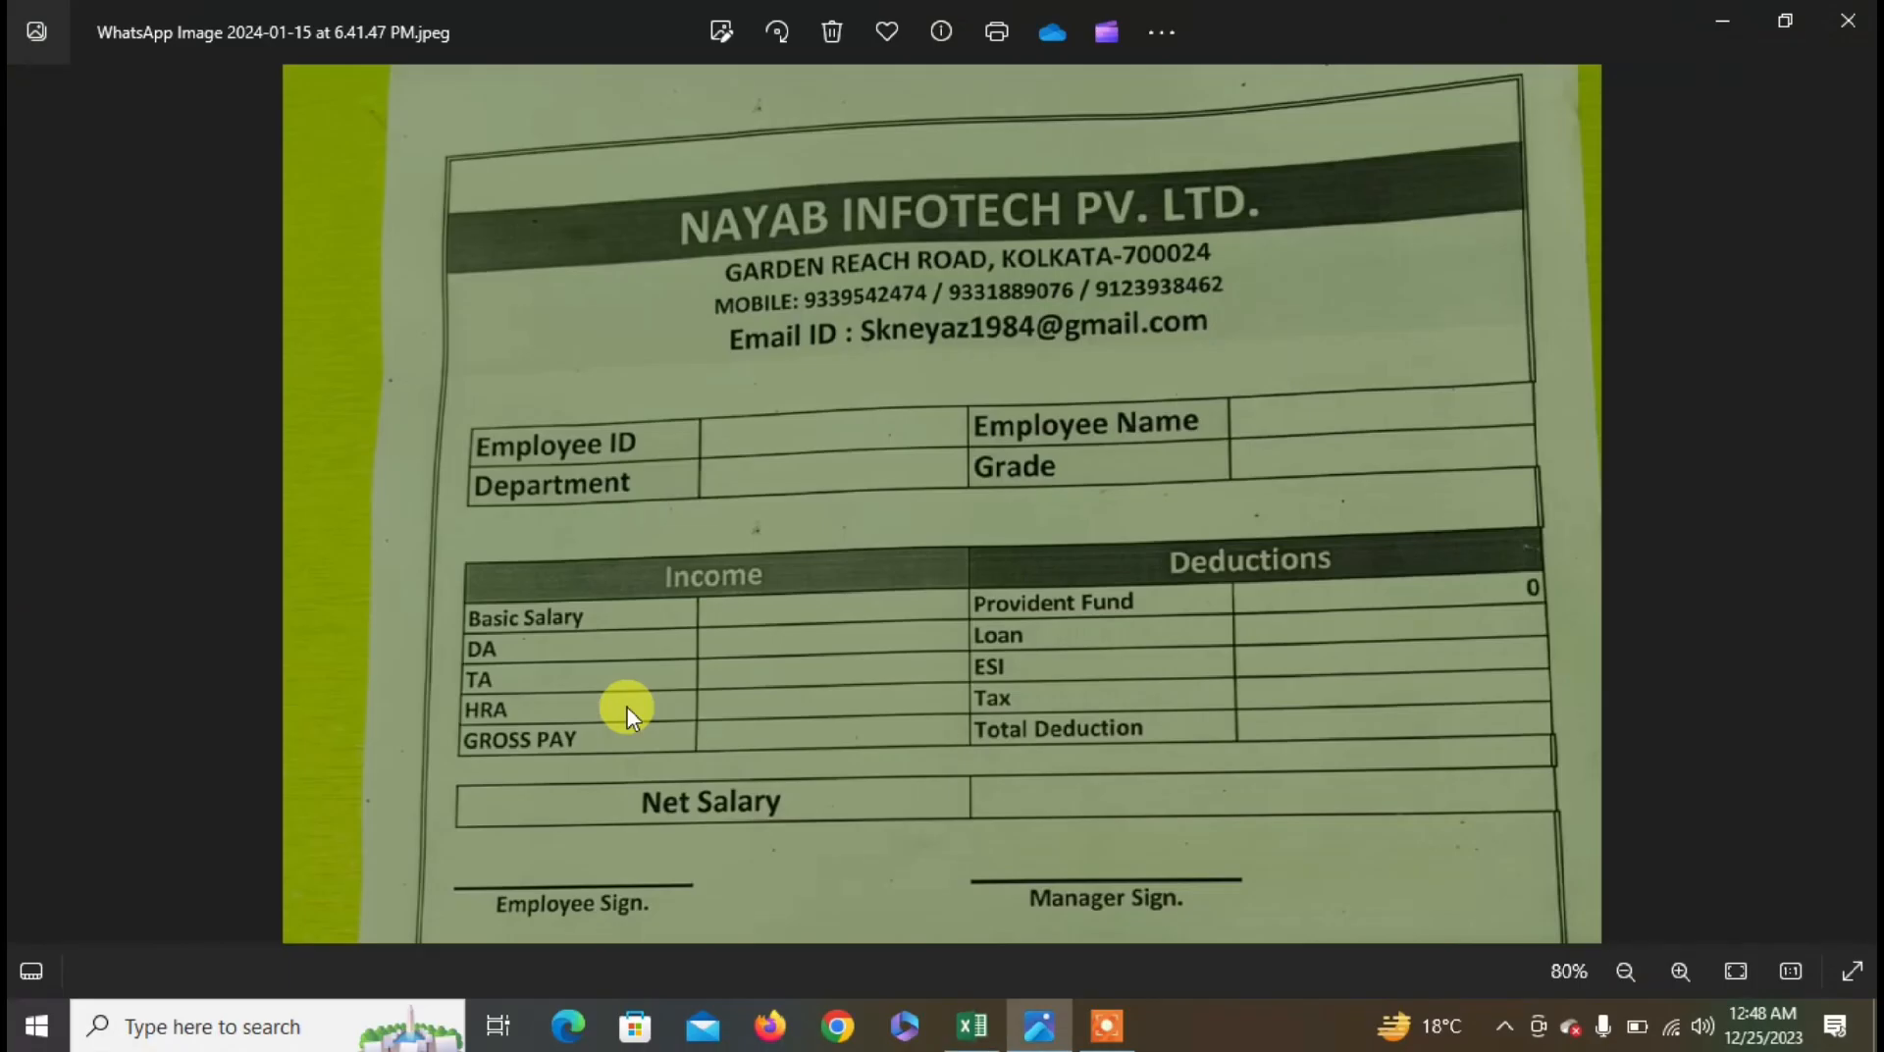
key(alt+Tab)
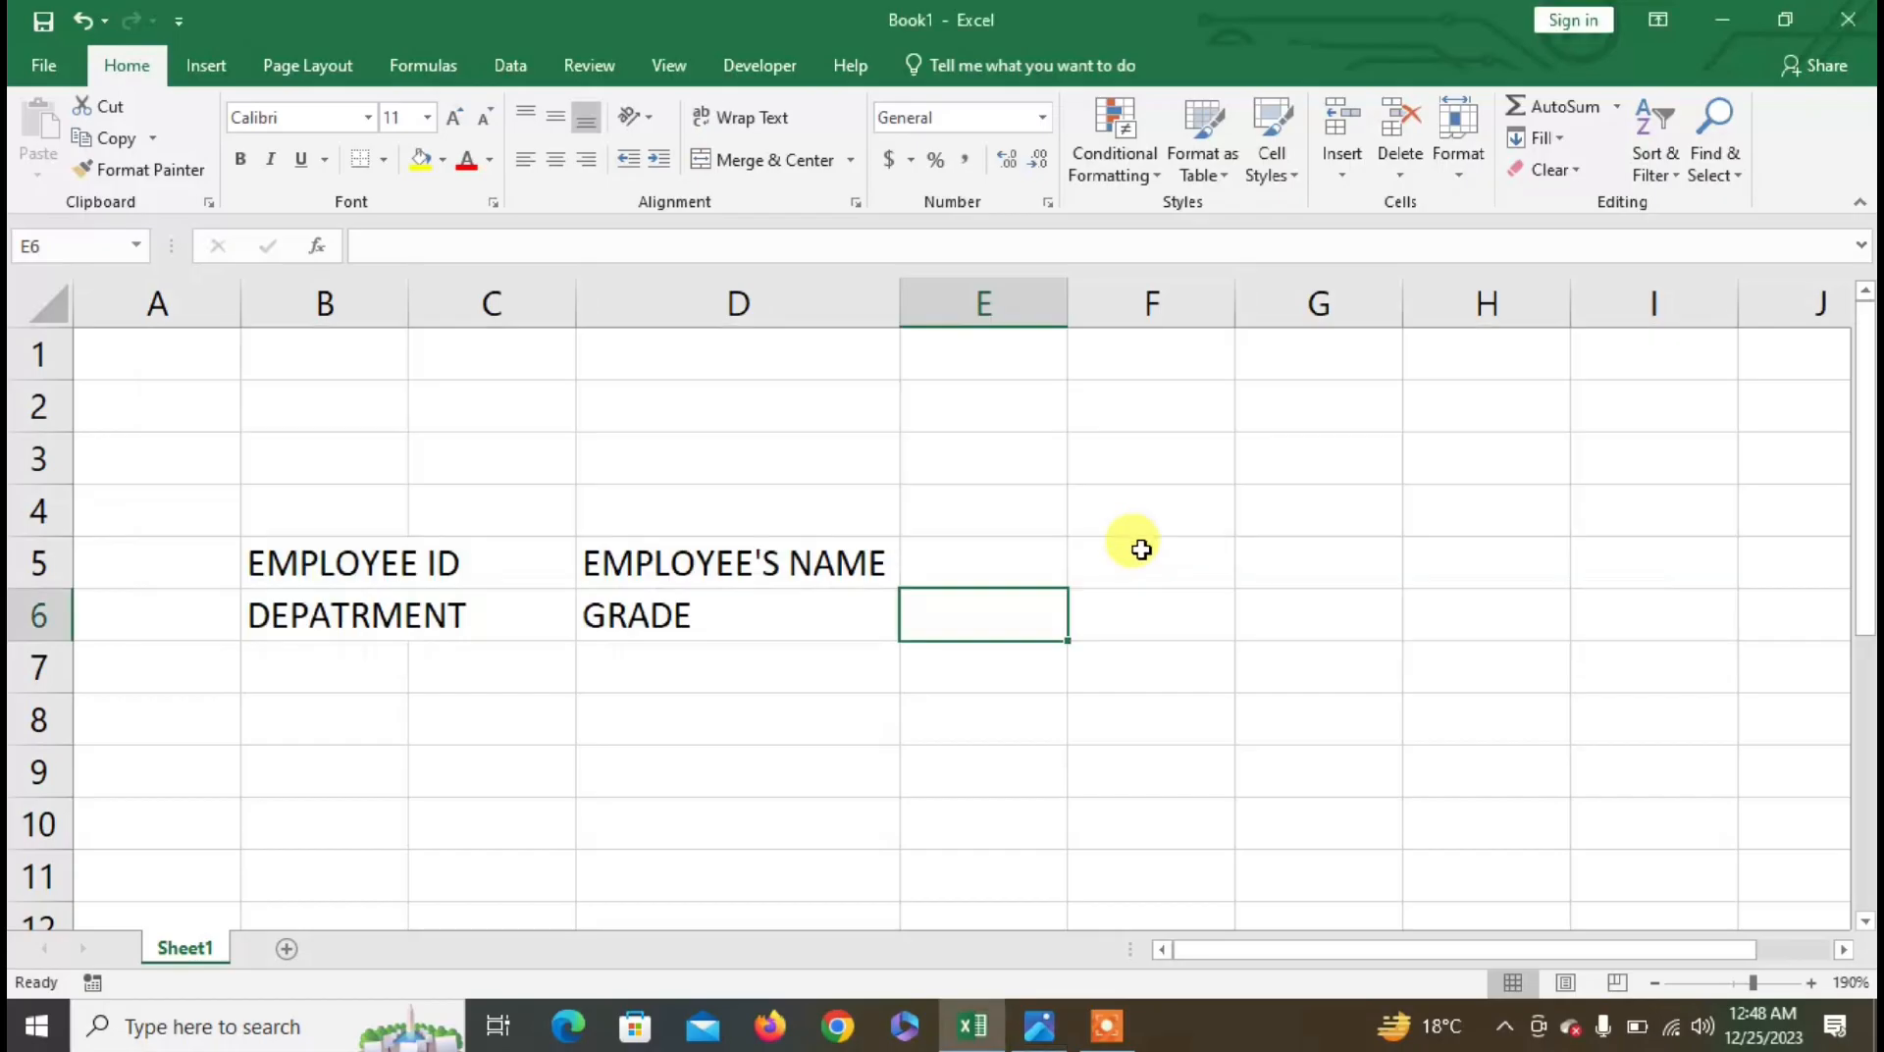
- Make B5:E6 centered and bold, auto-fit its columns, and give it All Borders
drag(338, 562, 1010, 601)
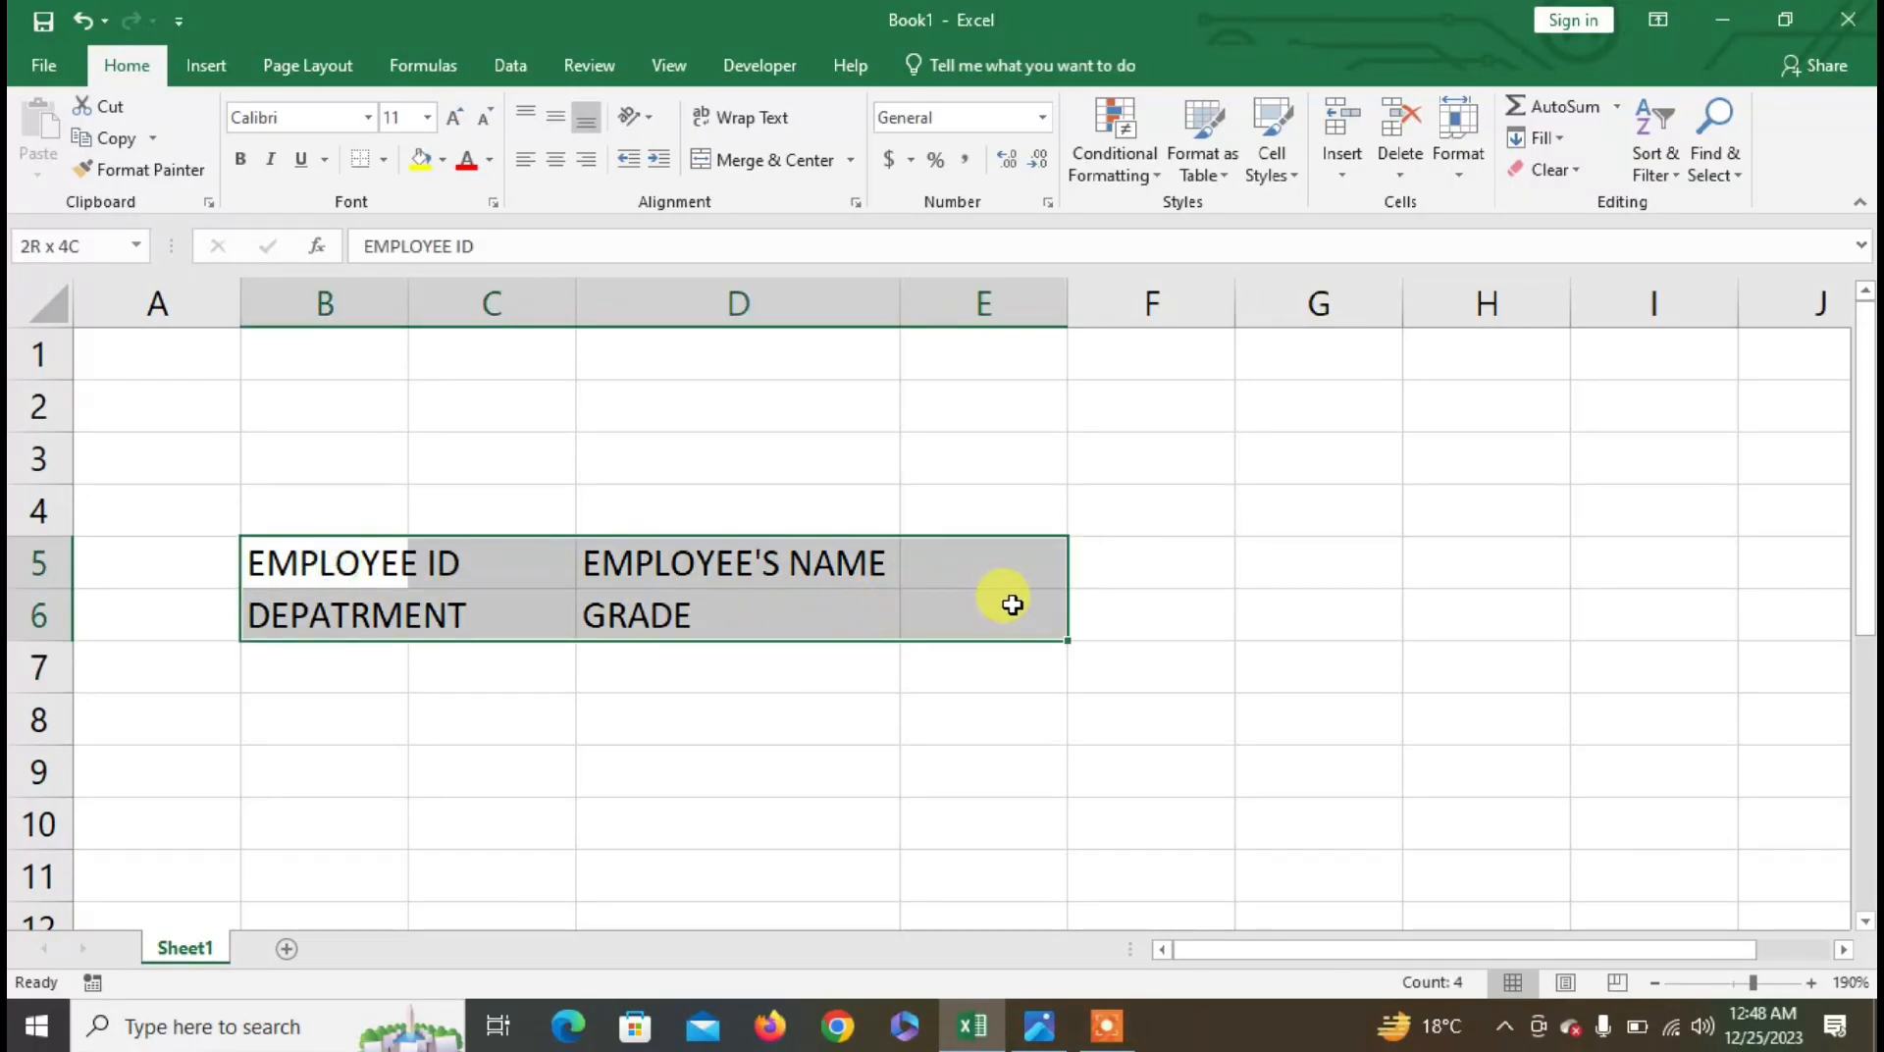
click(556, 162)
click(240, 160)
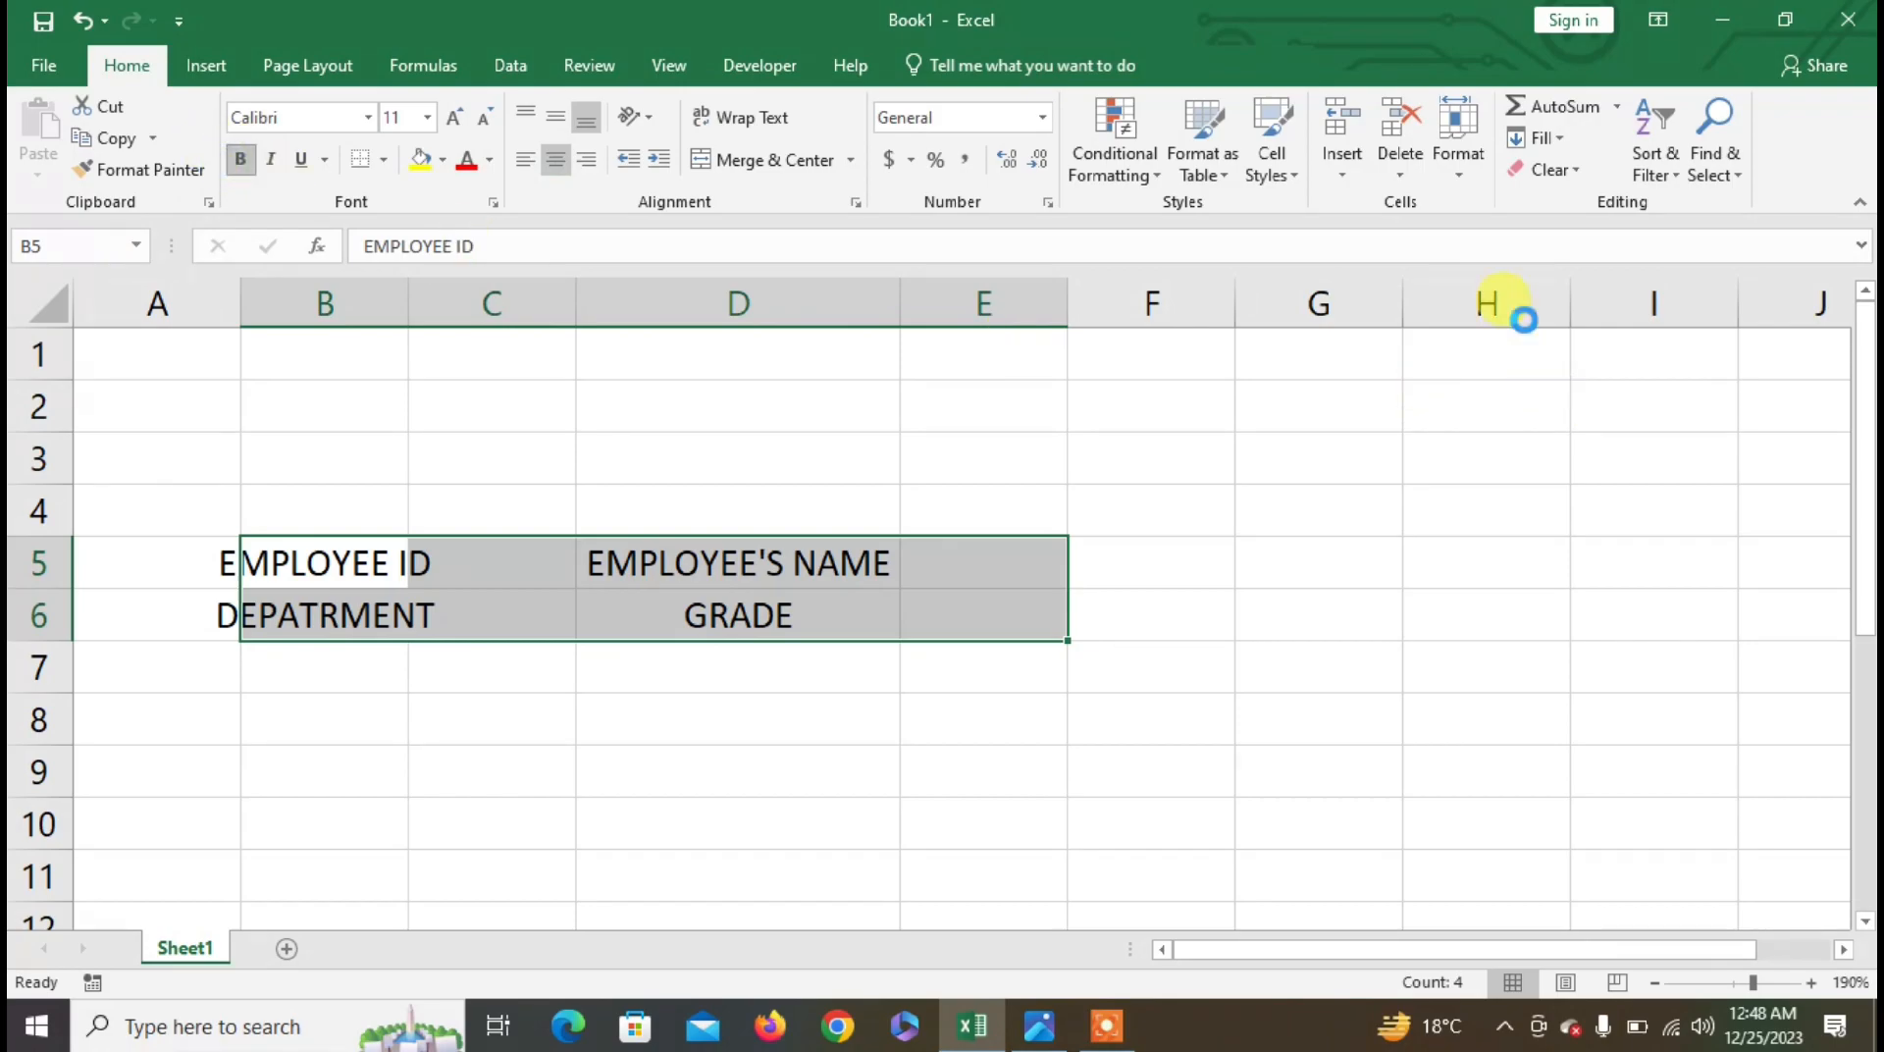
click(1459, 157)
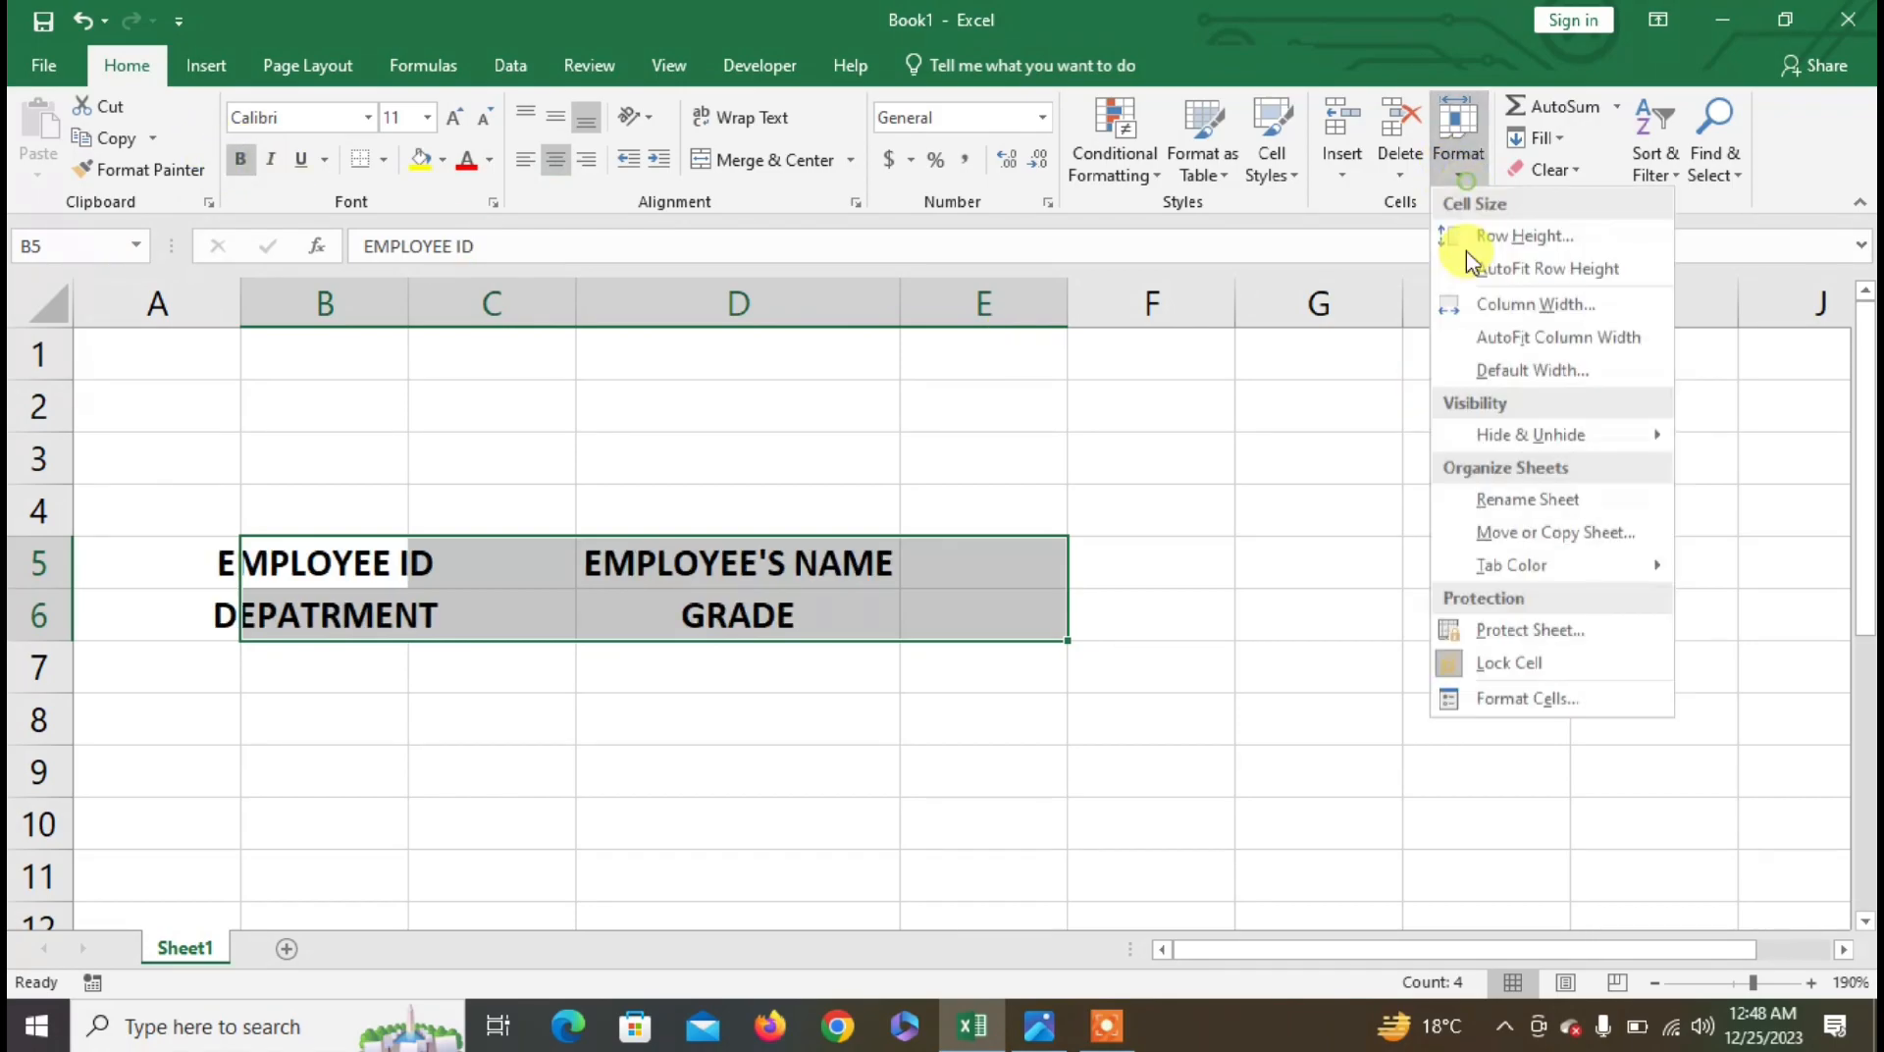
click(1507, 338)
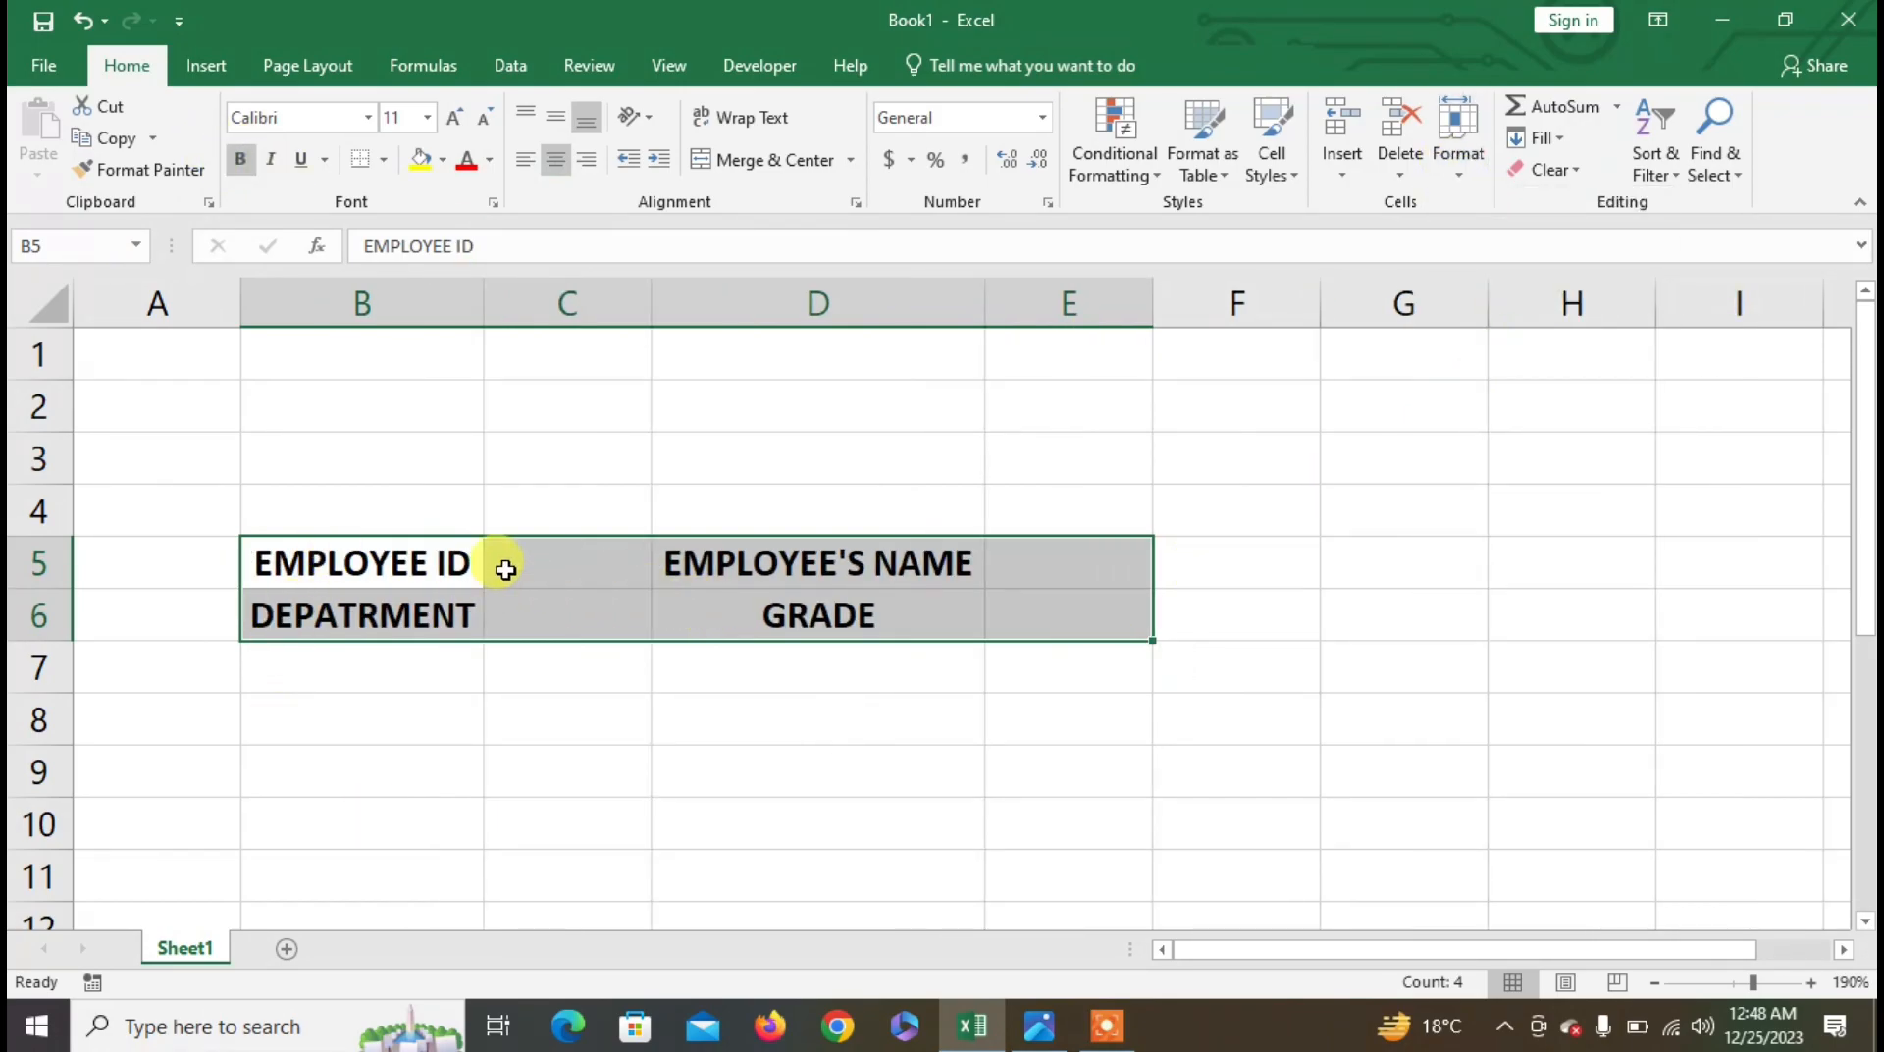
click(388, 165)
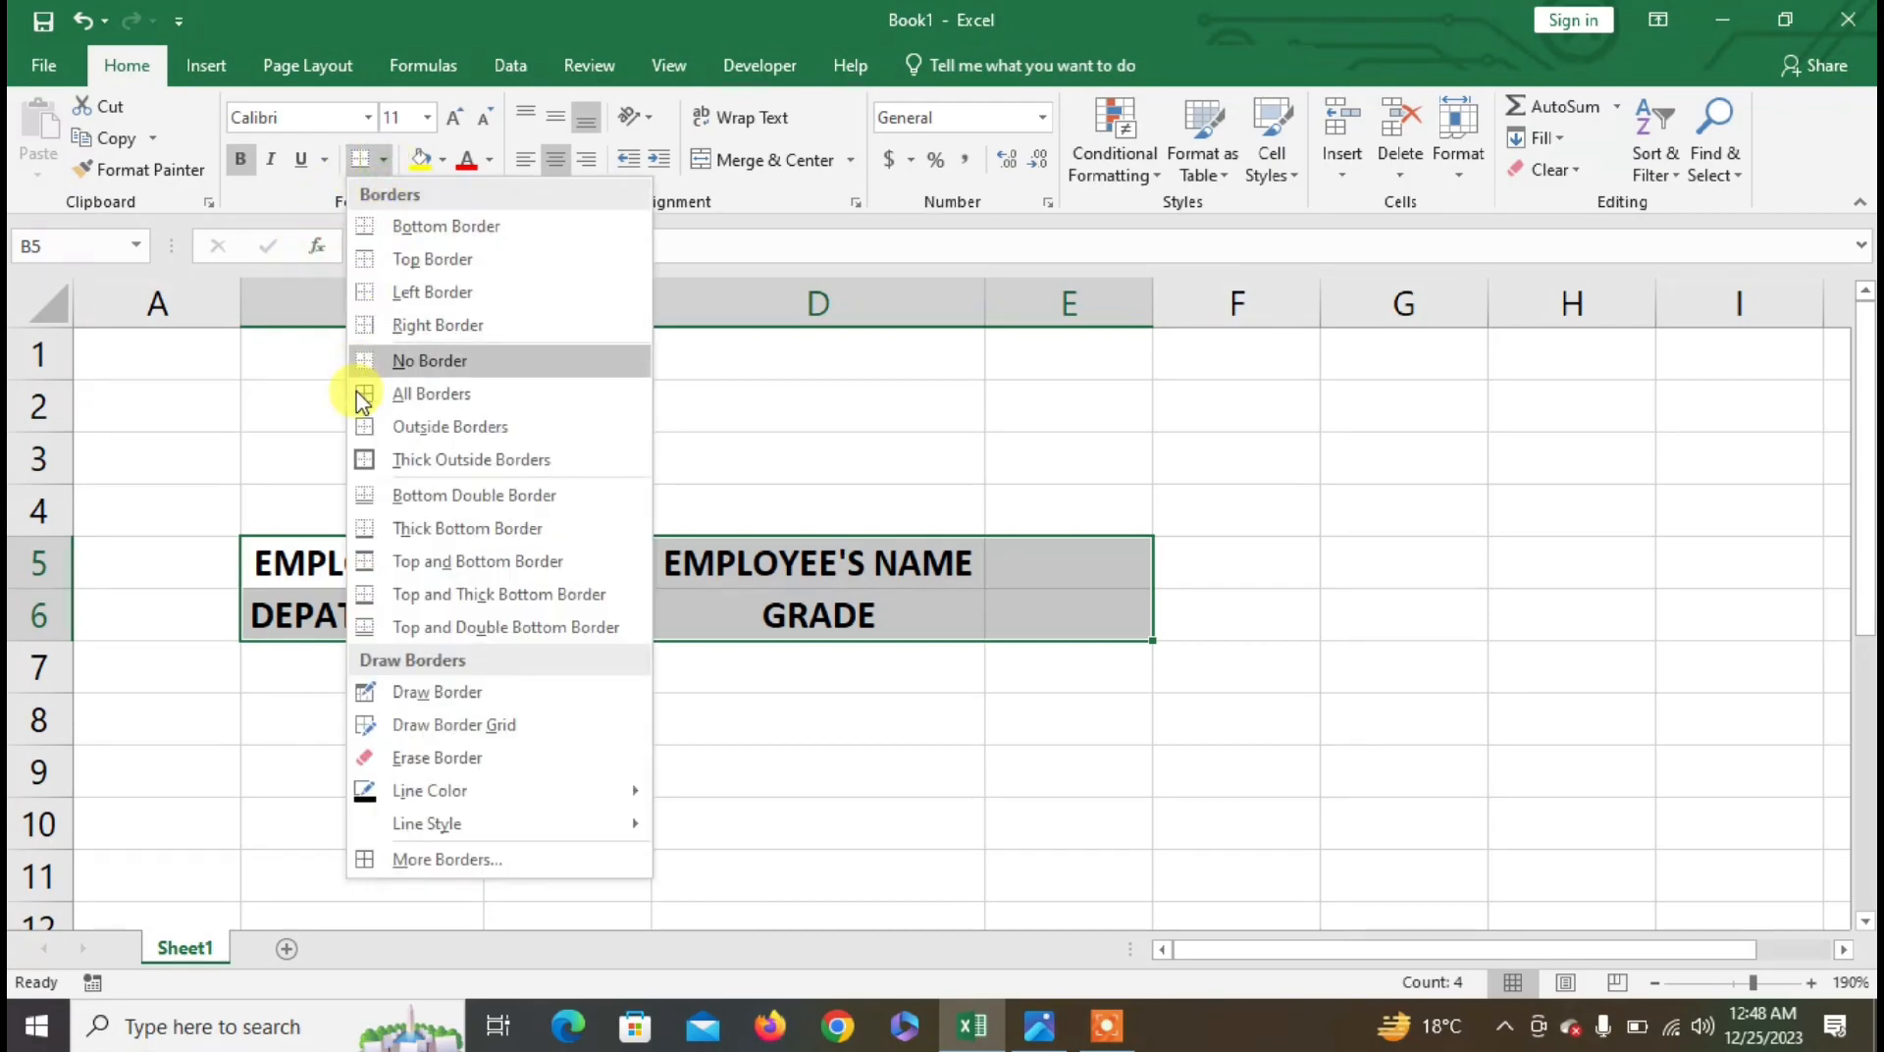
click(367, 389)
click(626, 628)
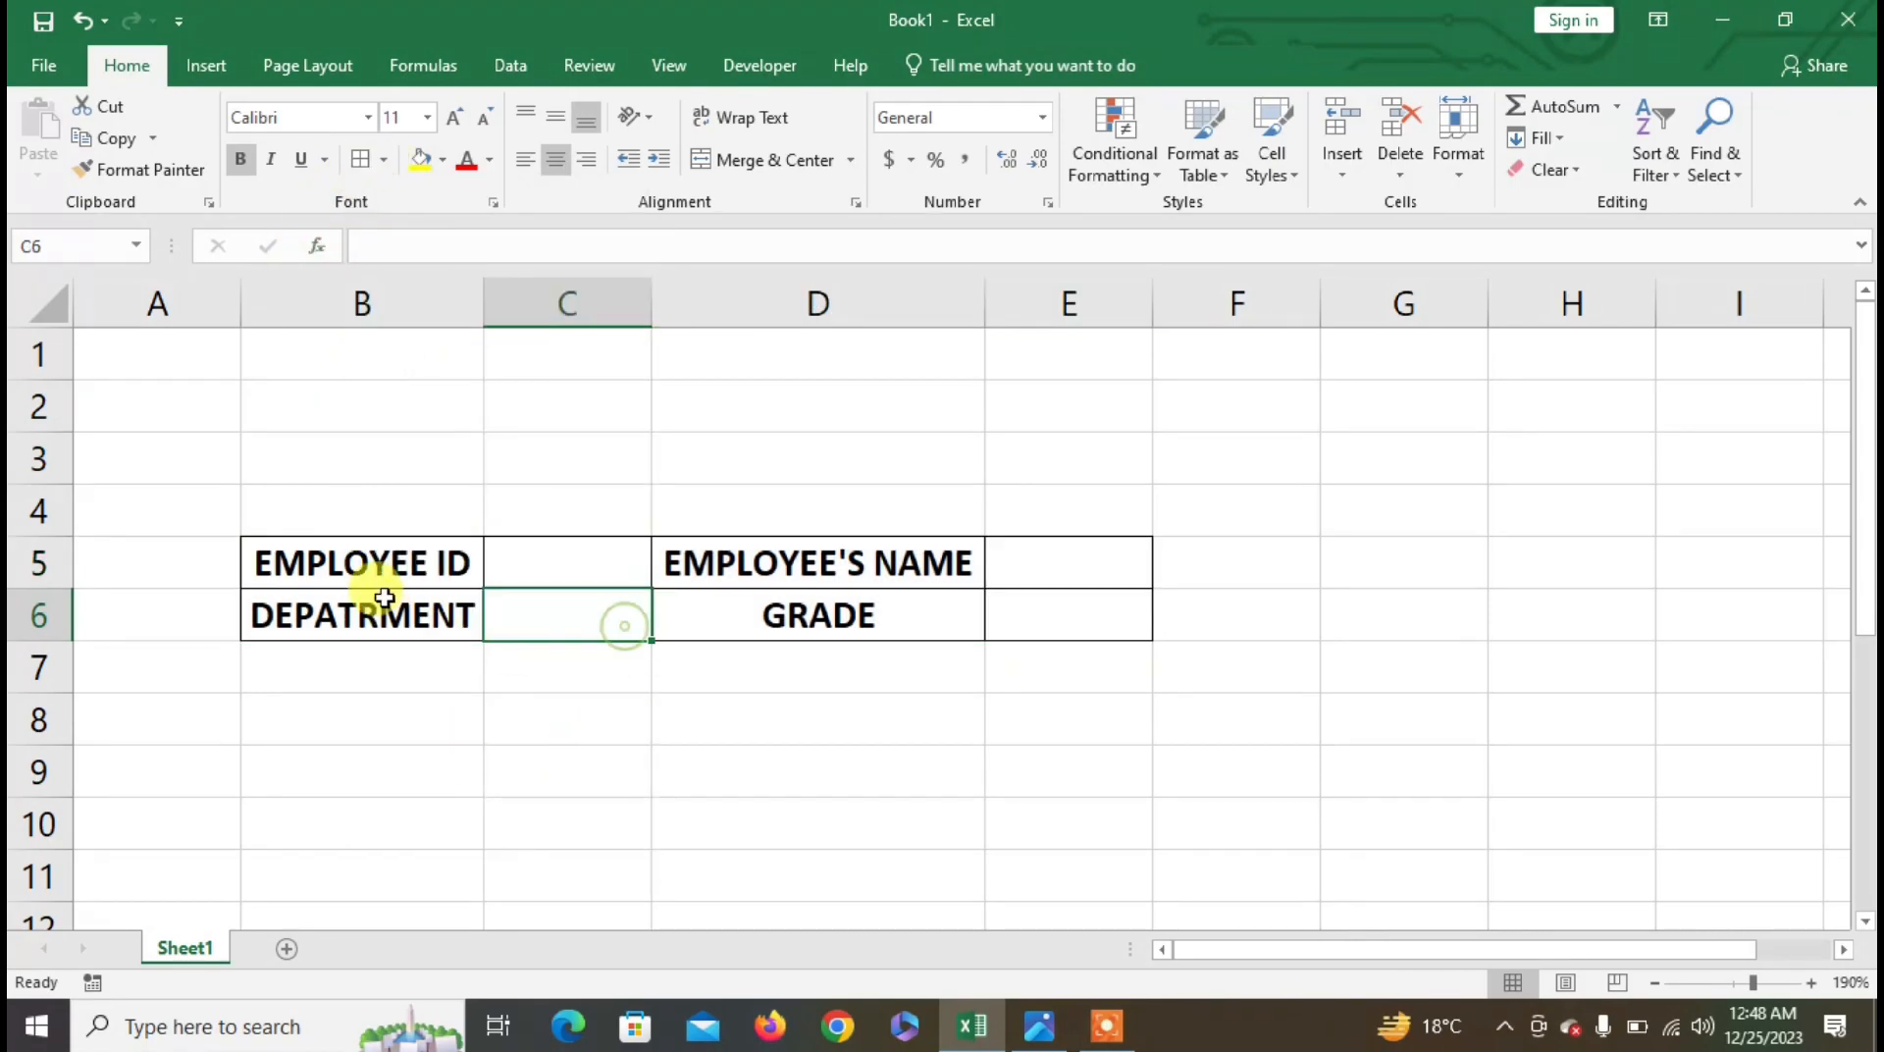
- Widen column B and right-align the labels in B5:B6 and D5:D6
drag(486, 305, 538, 307)
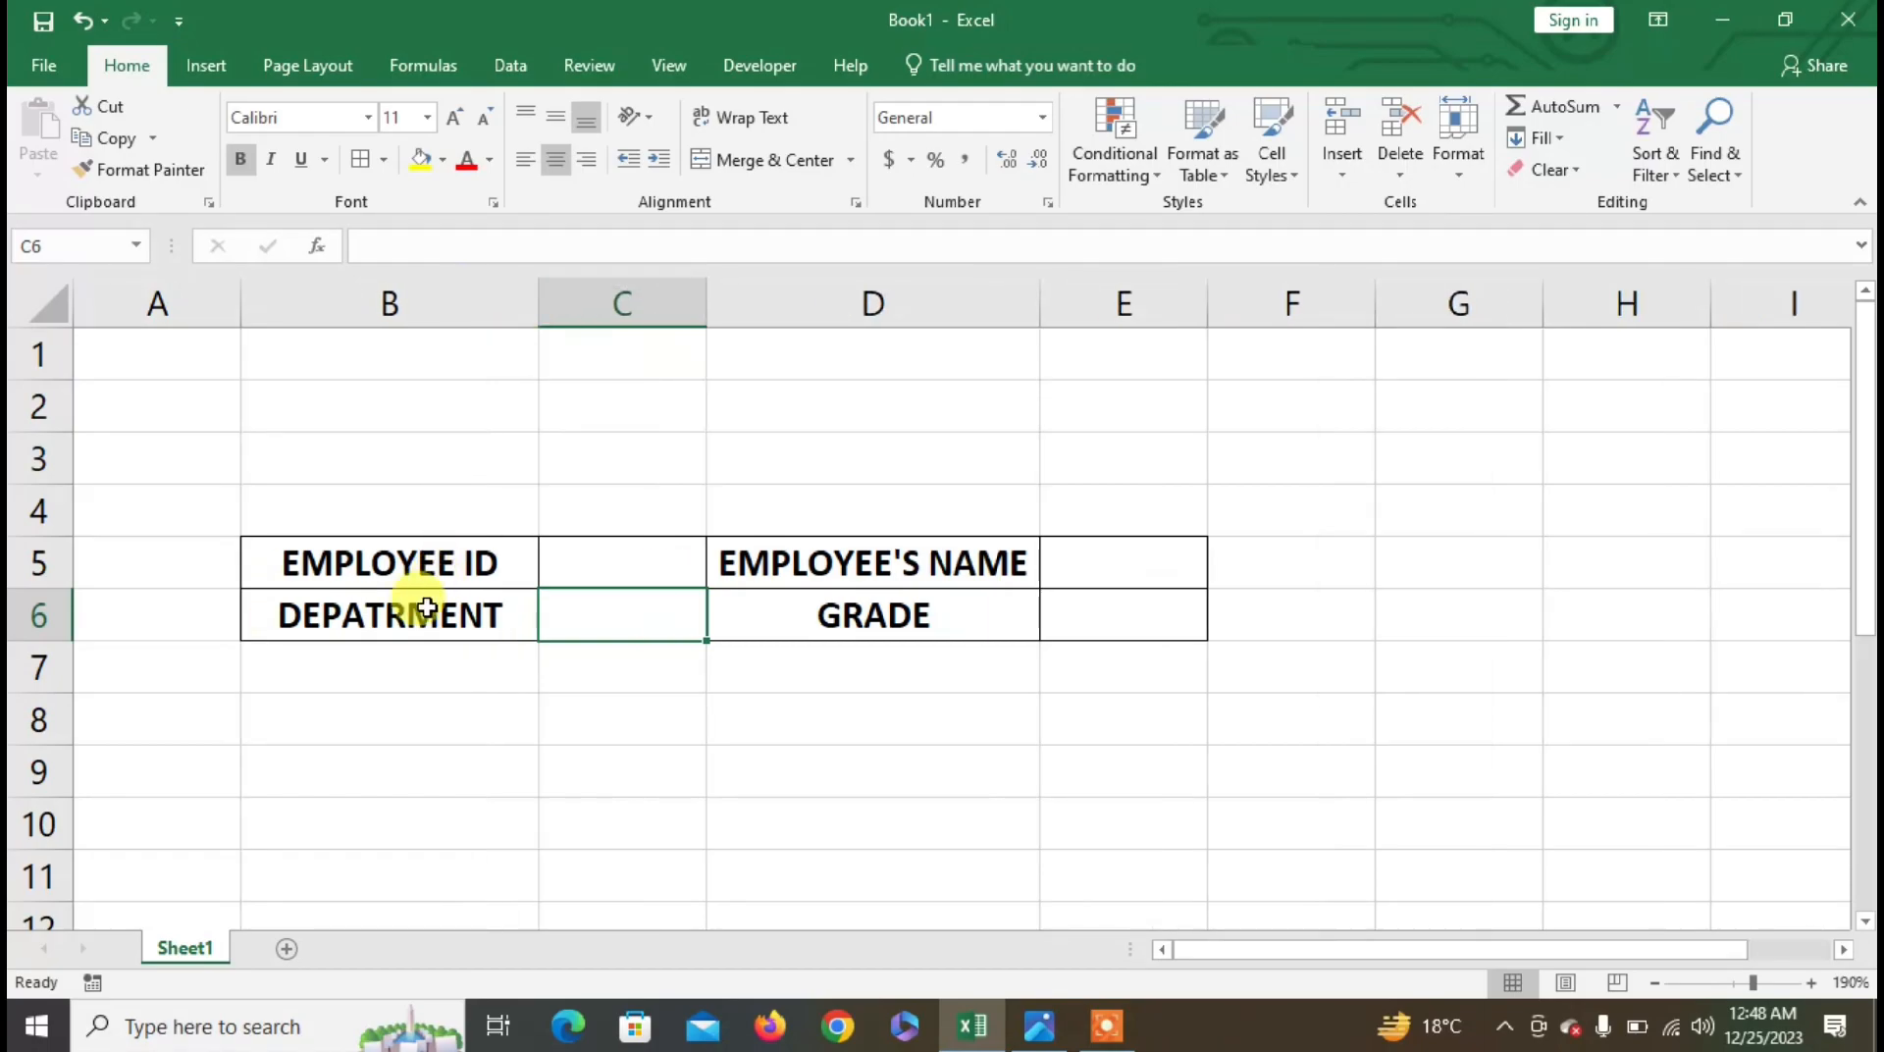
drag(422, 564, 422, 607)
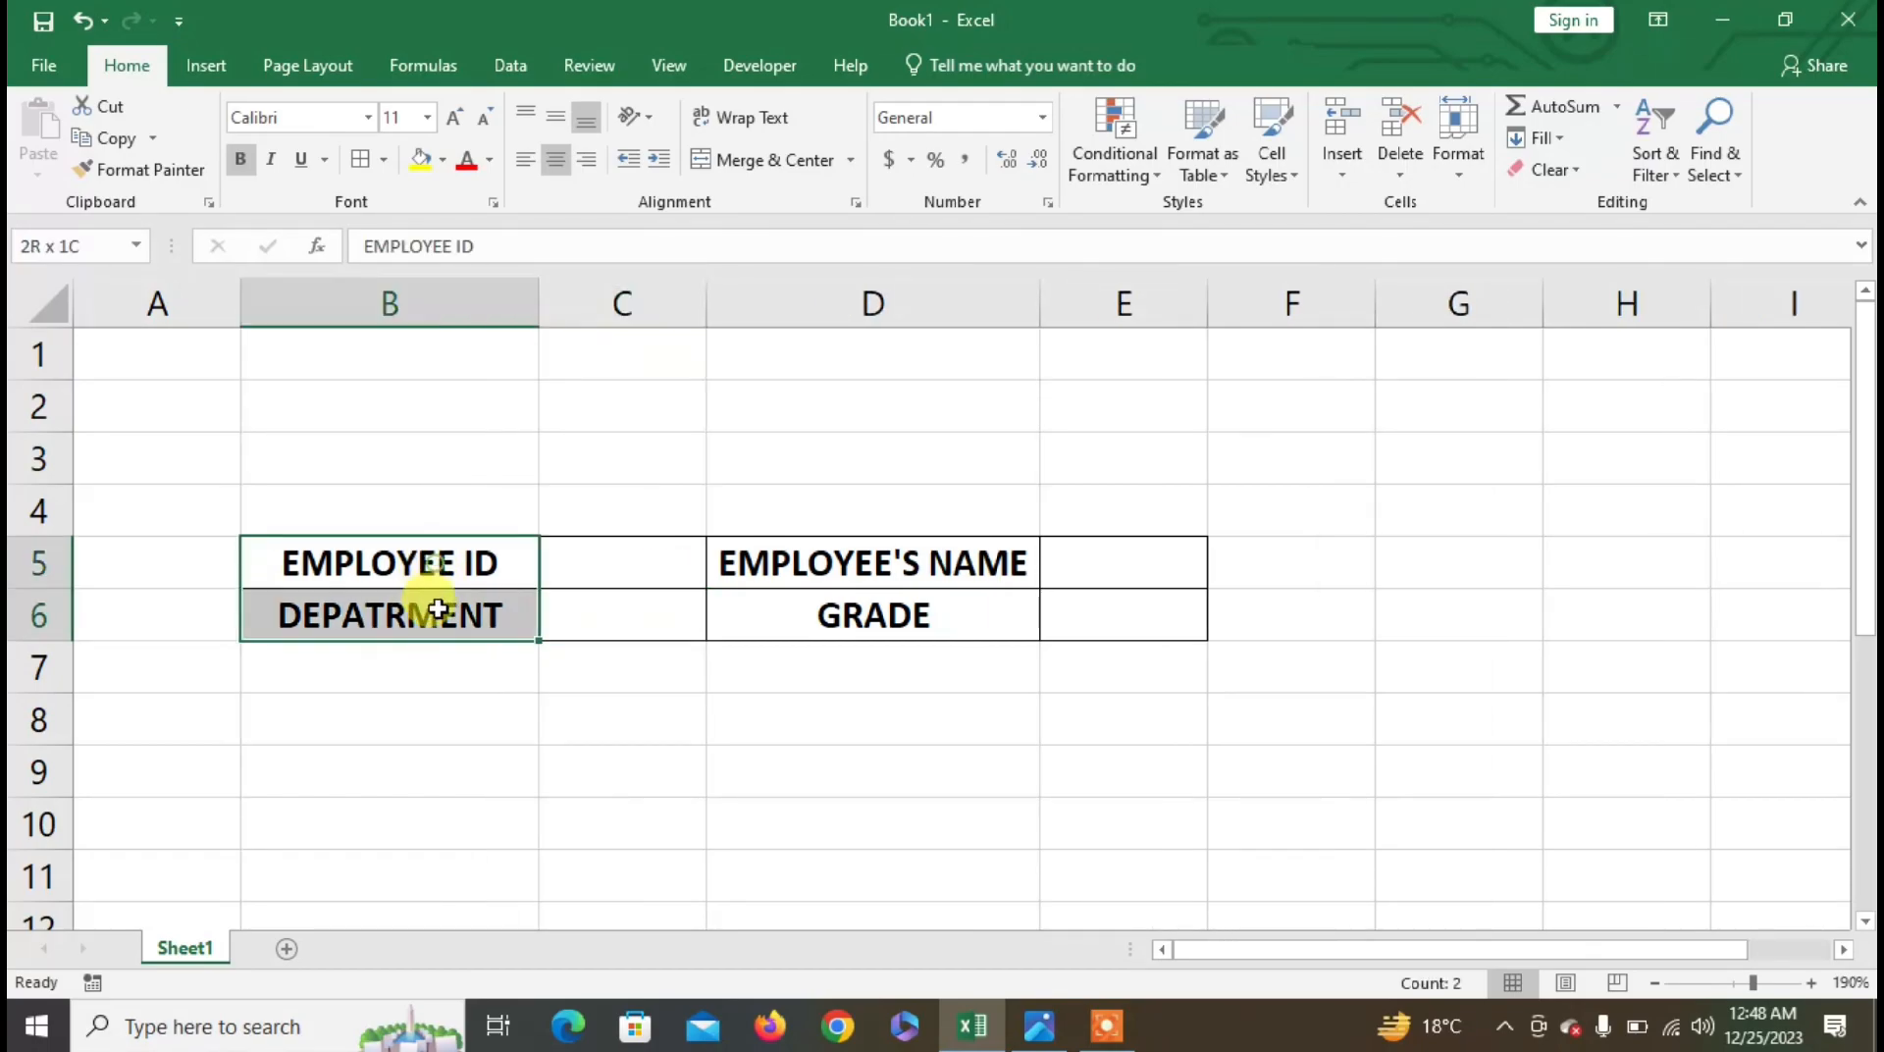
click(593, 171)
drag(1009, 569, 997, 614)
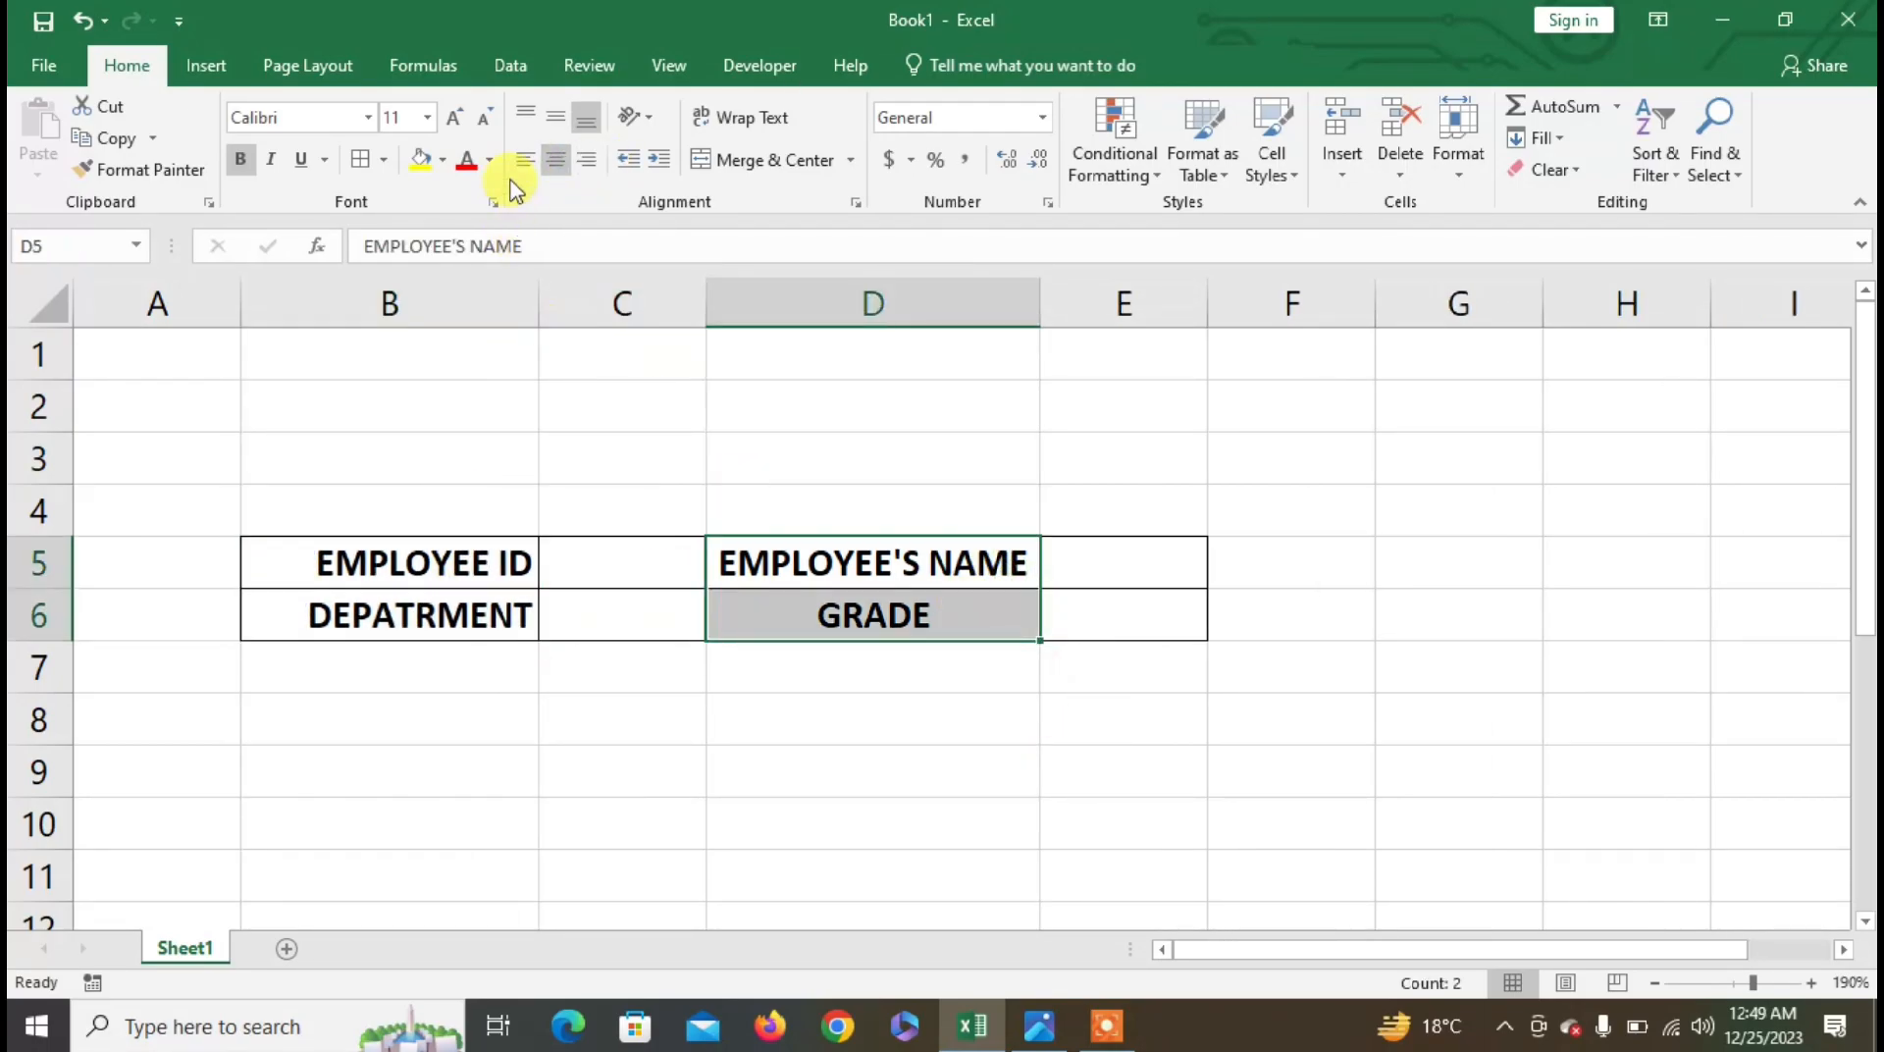
click(586, 160)
click(665, 586)
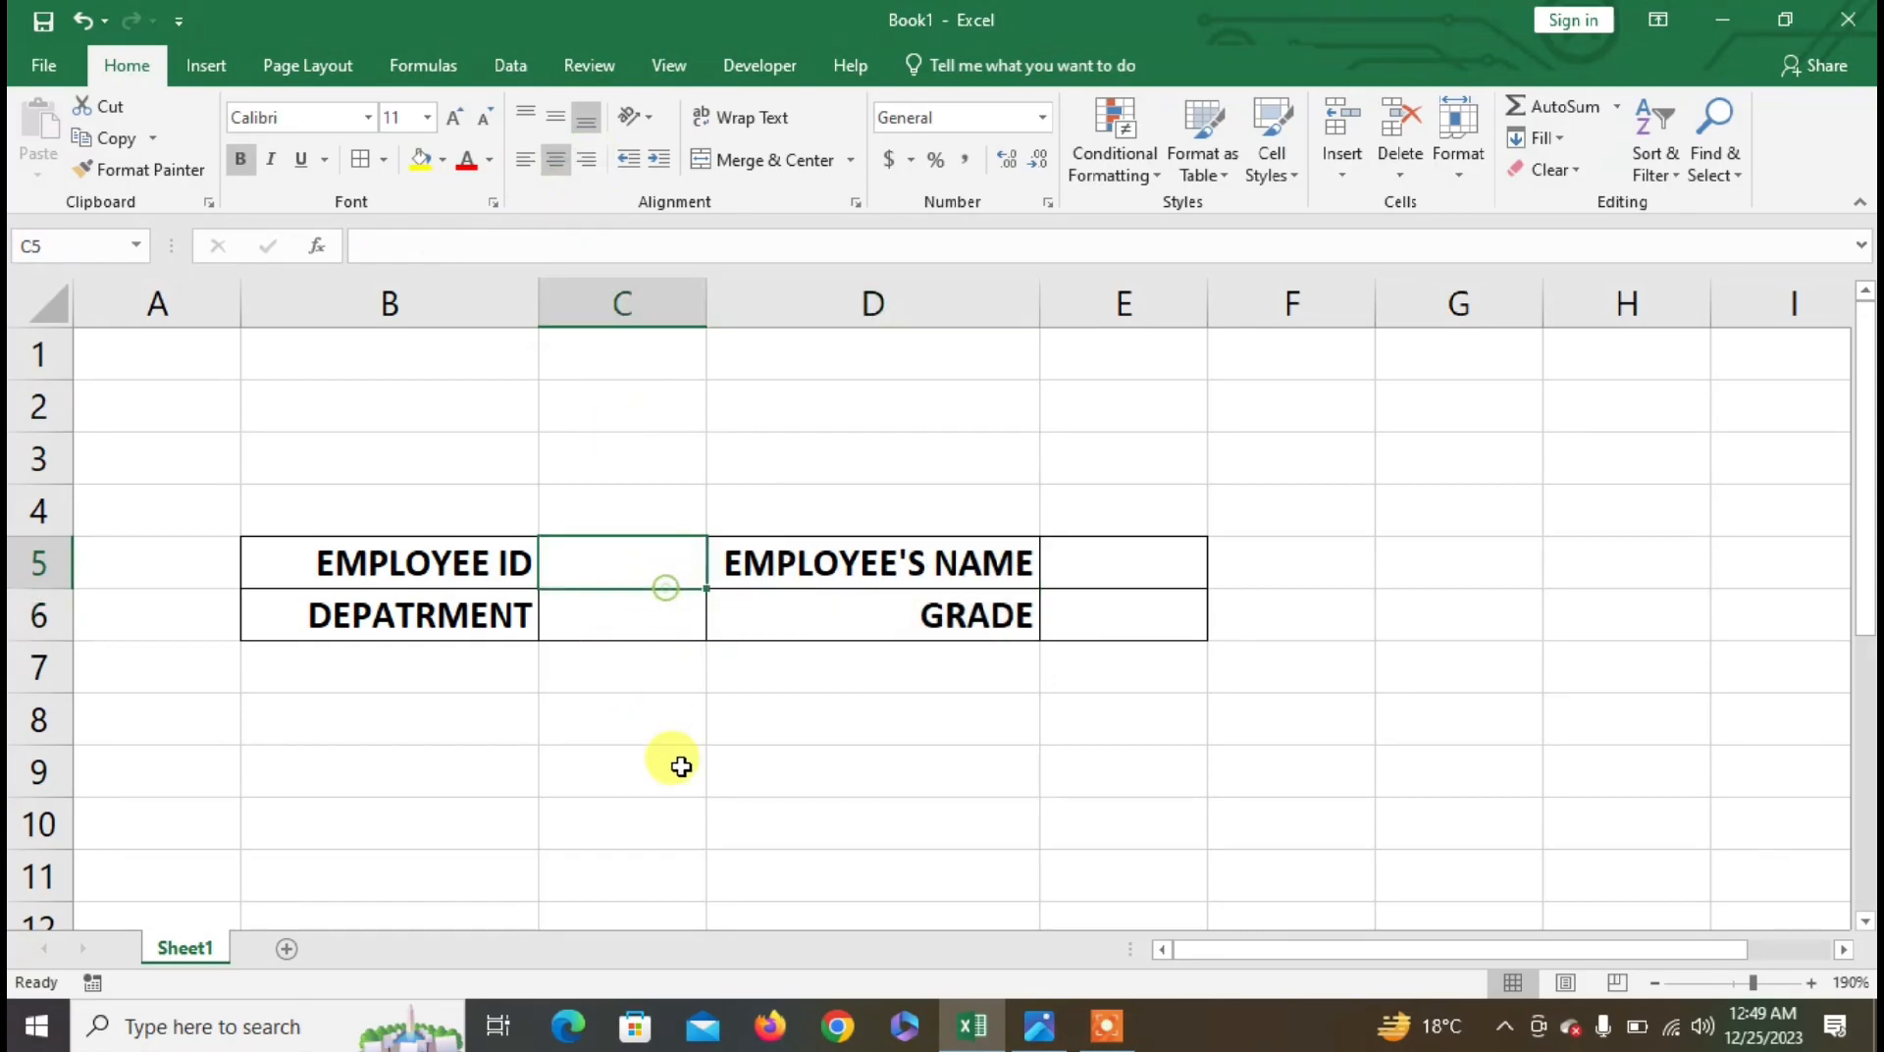
click(435, 569)
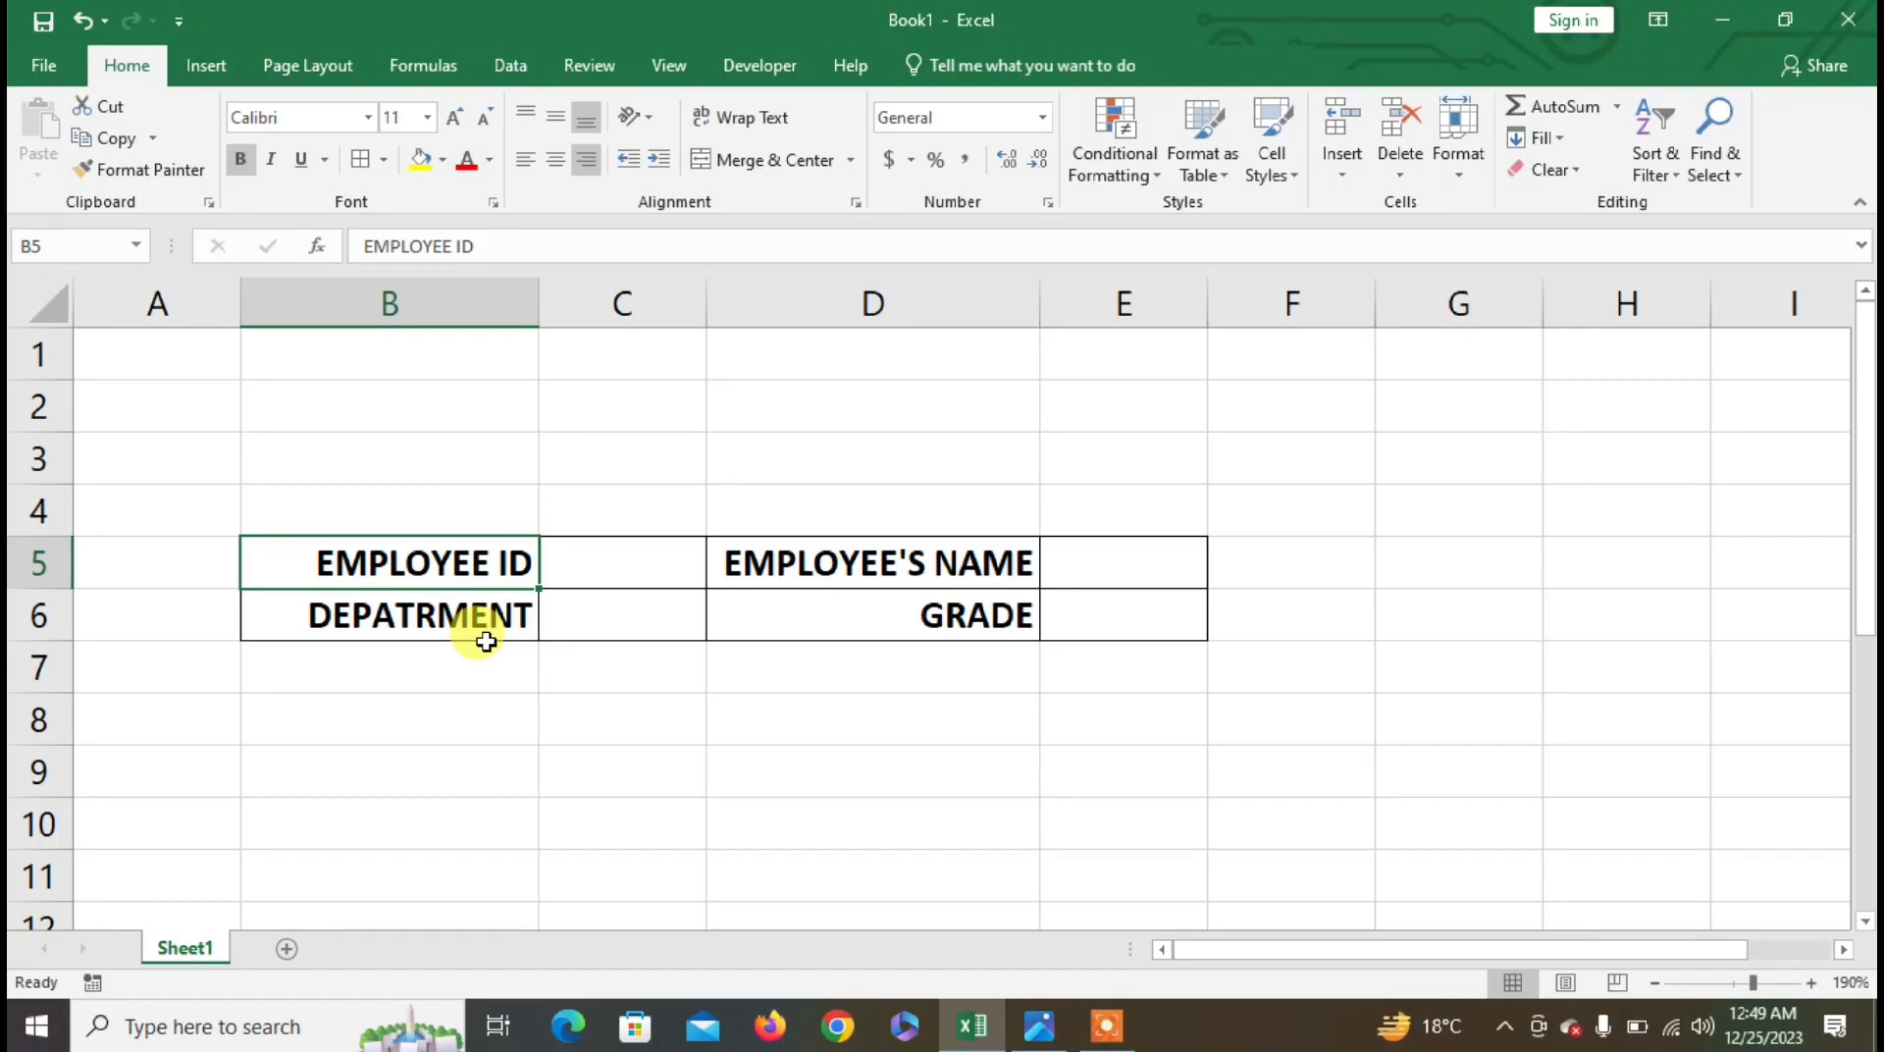
key(alt+Tab)
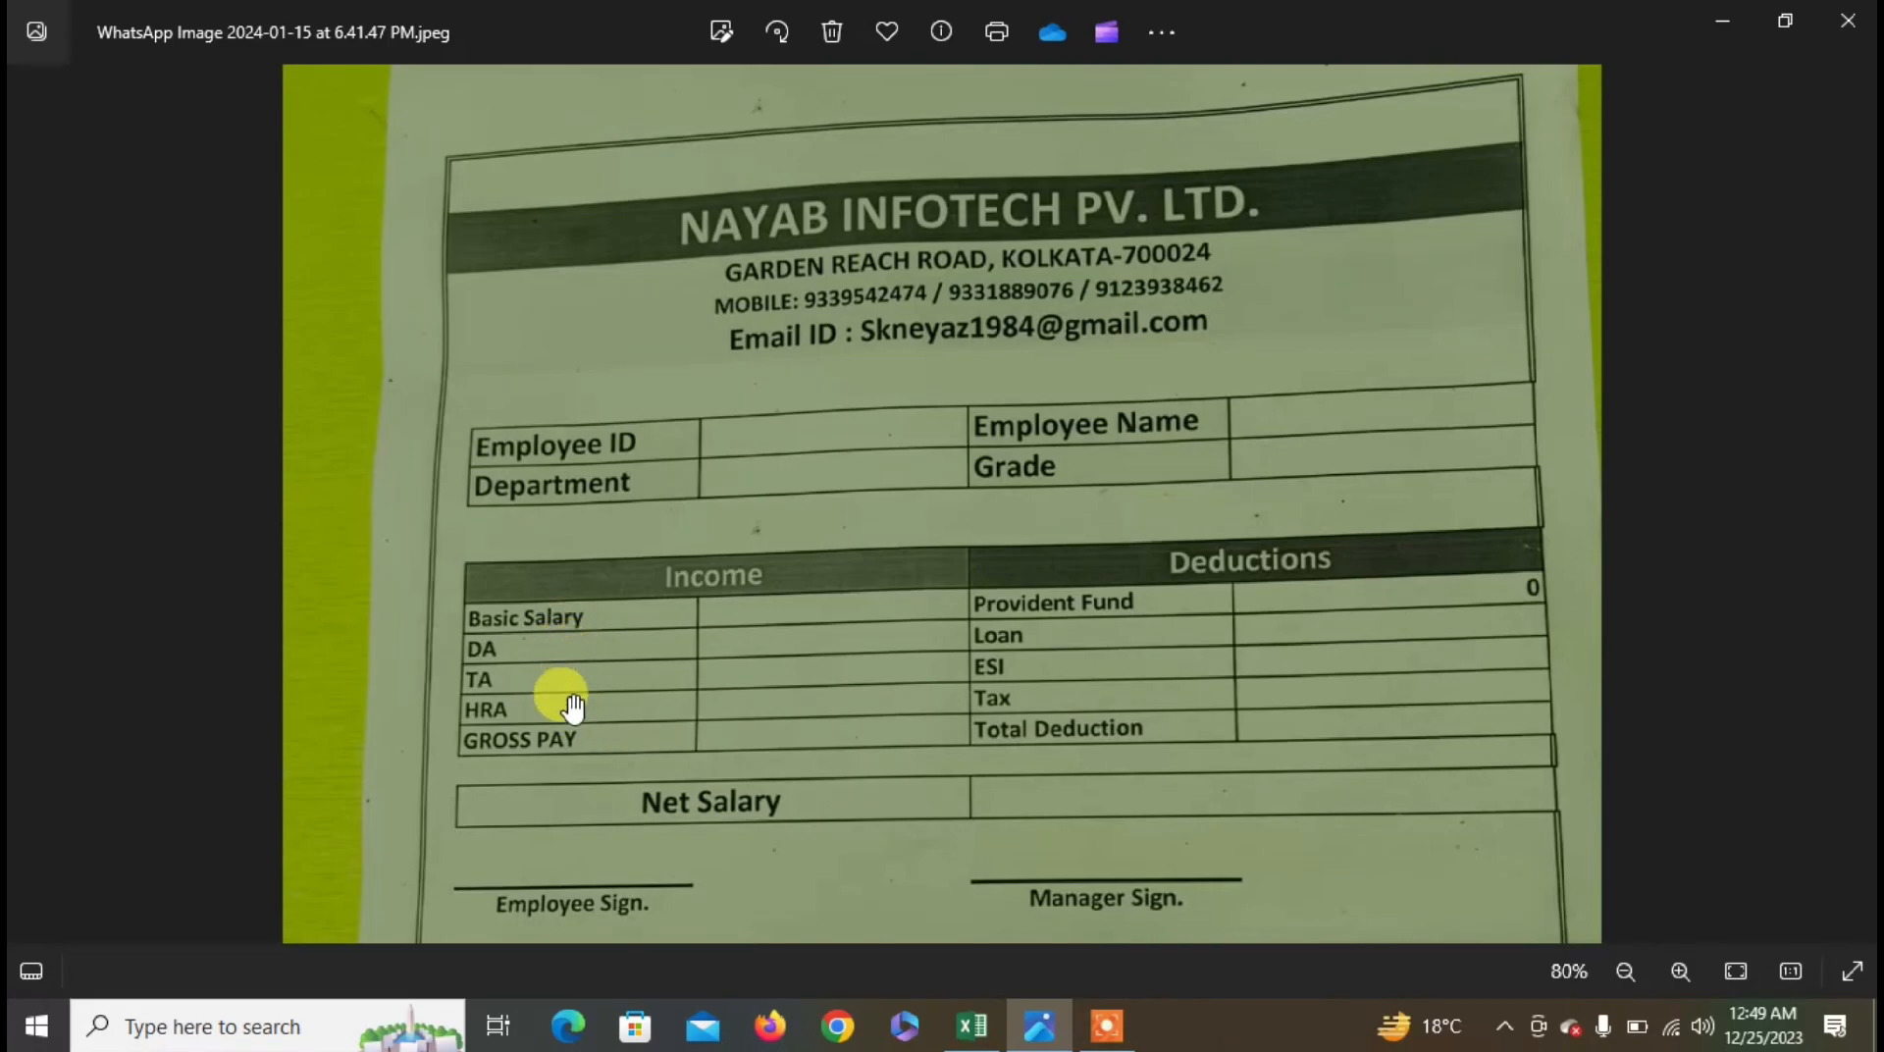
key(alt+Tab)
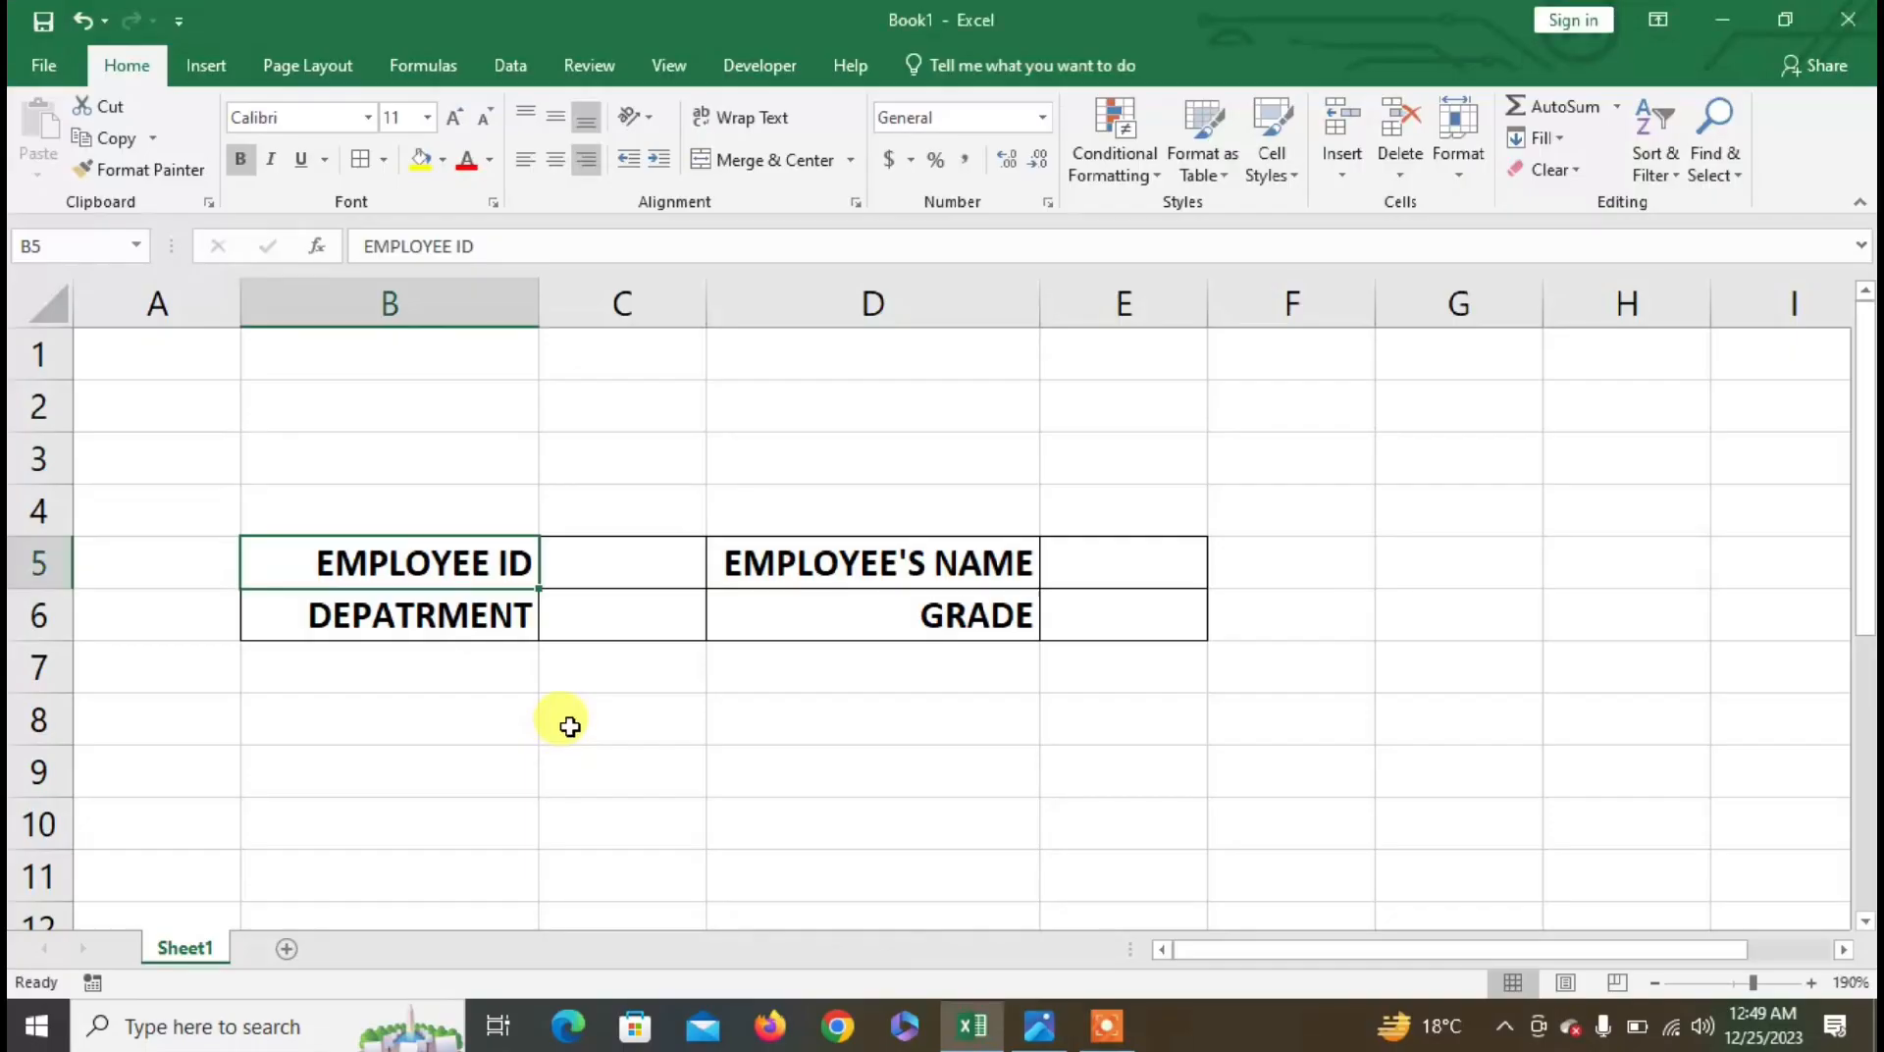
- Type BASIC SALARY, DA, HRA, TA and GROSS SALARY into cells B9 through B13
click(394, 725)
click(389, 765)
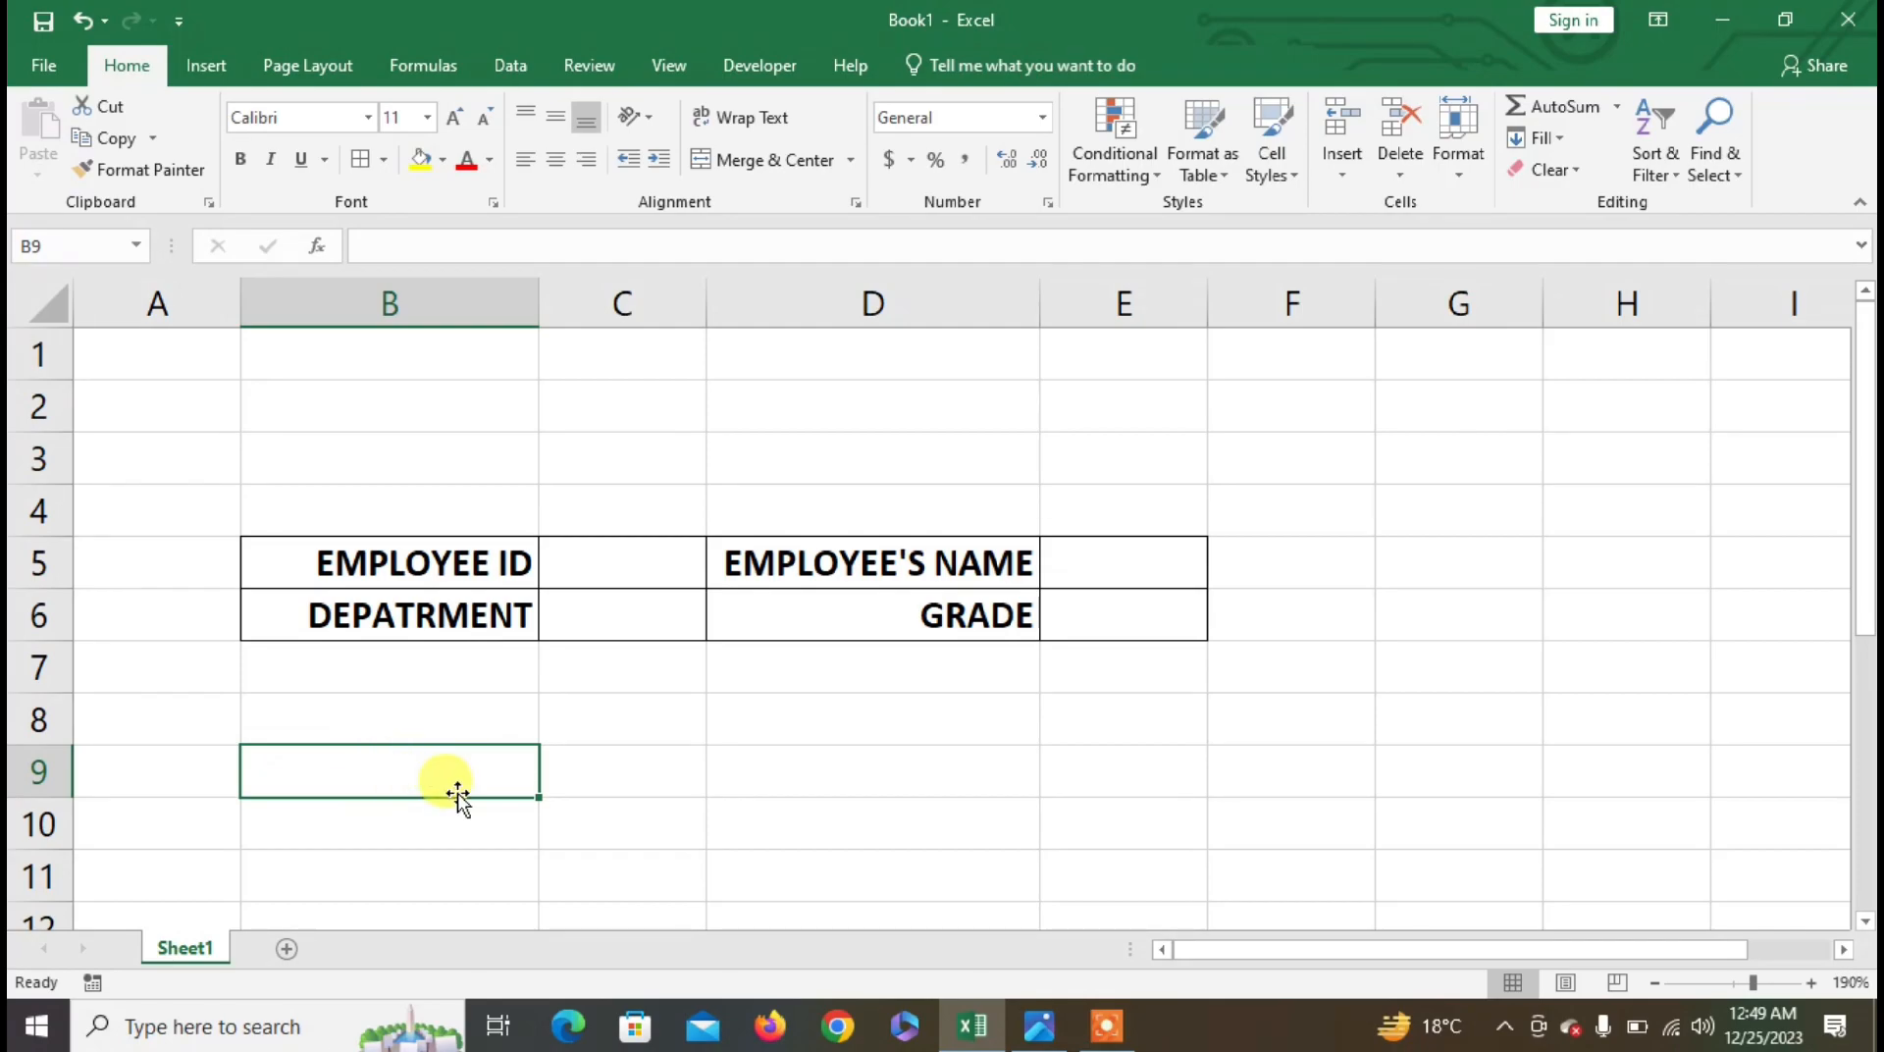
text(BASIC SALARY)
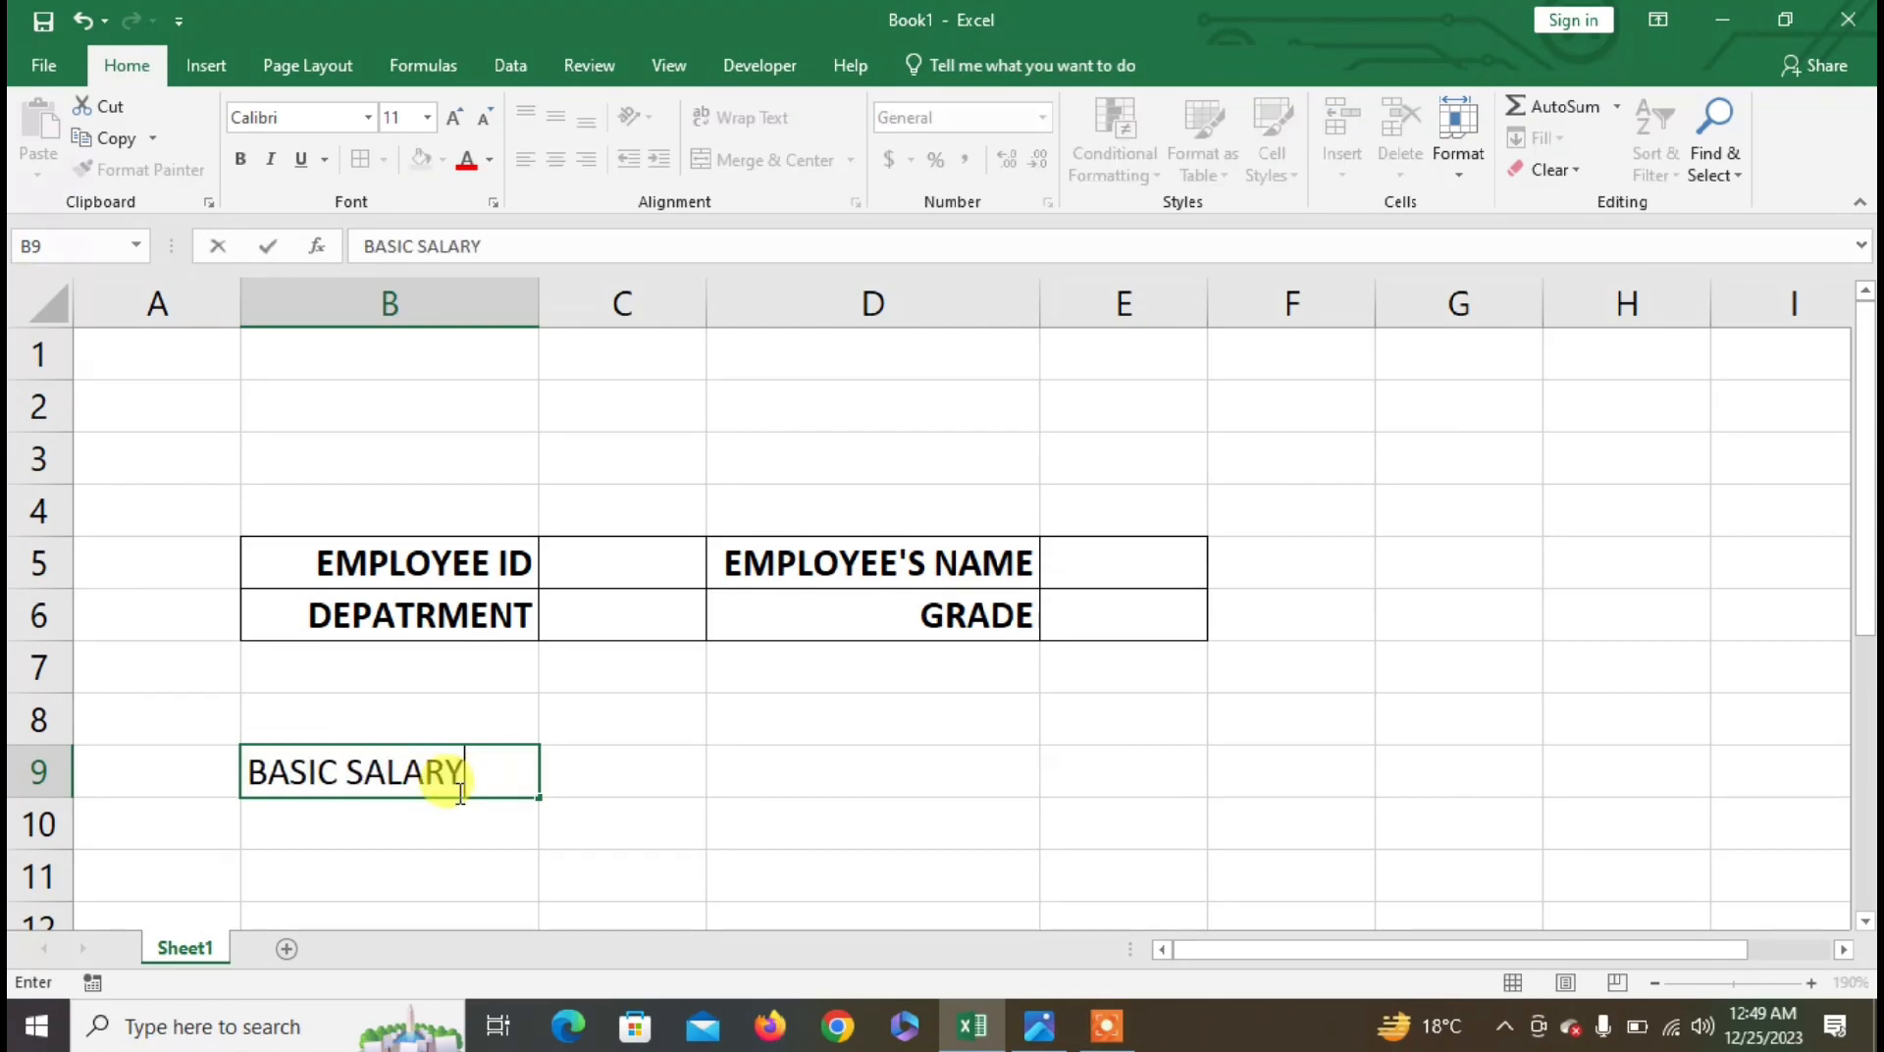
key(Return)
text(DA)
key(Return)
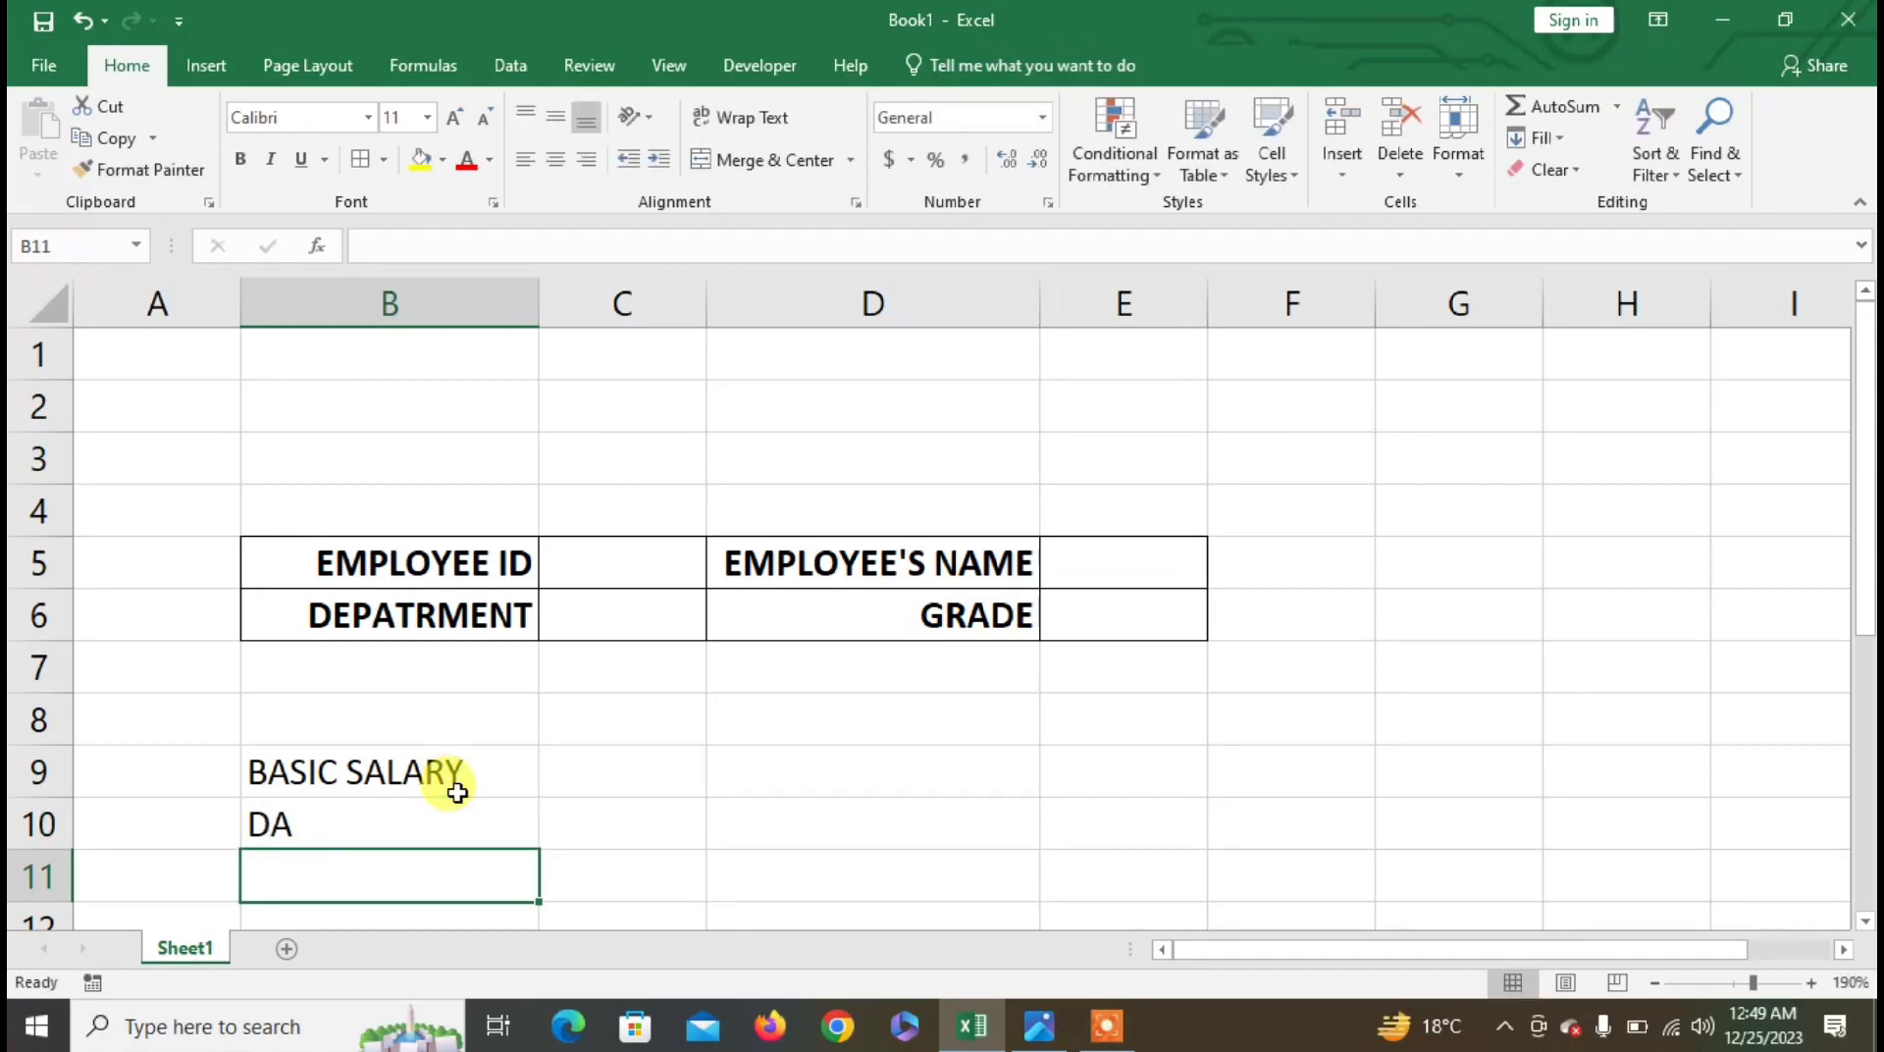
text(HRA)
key(Return)
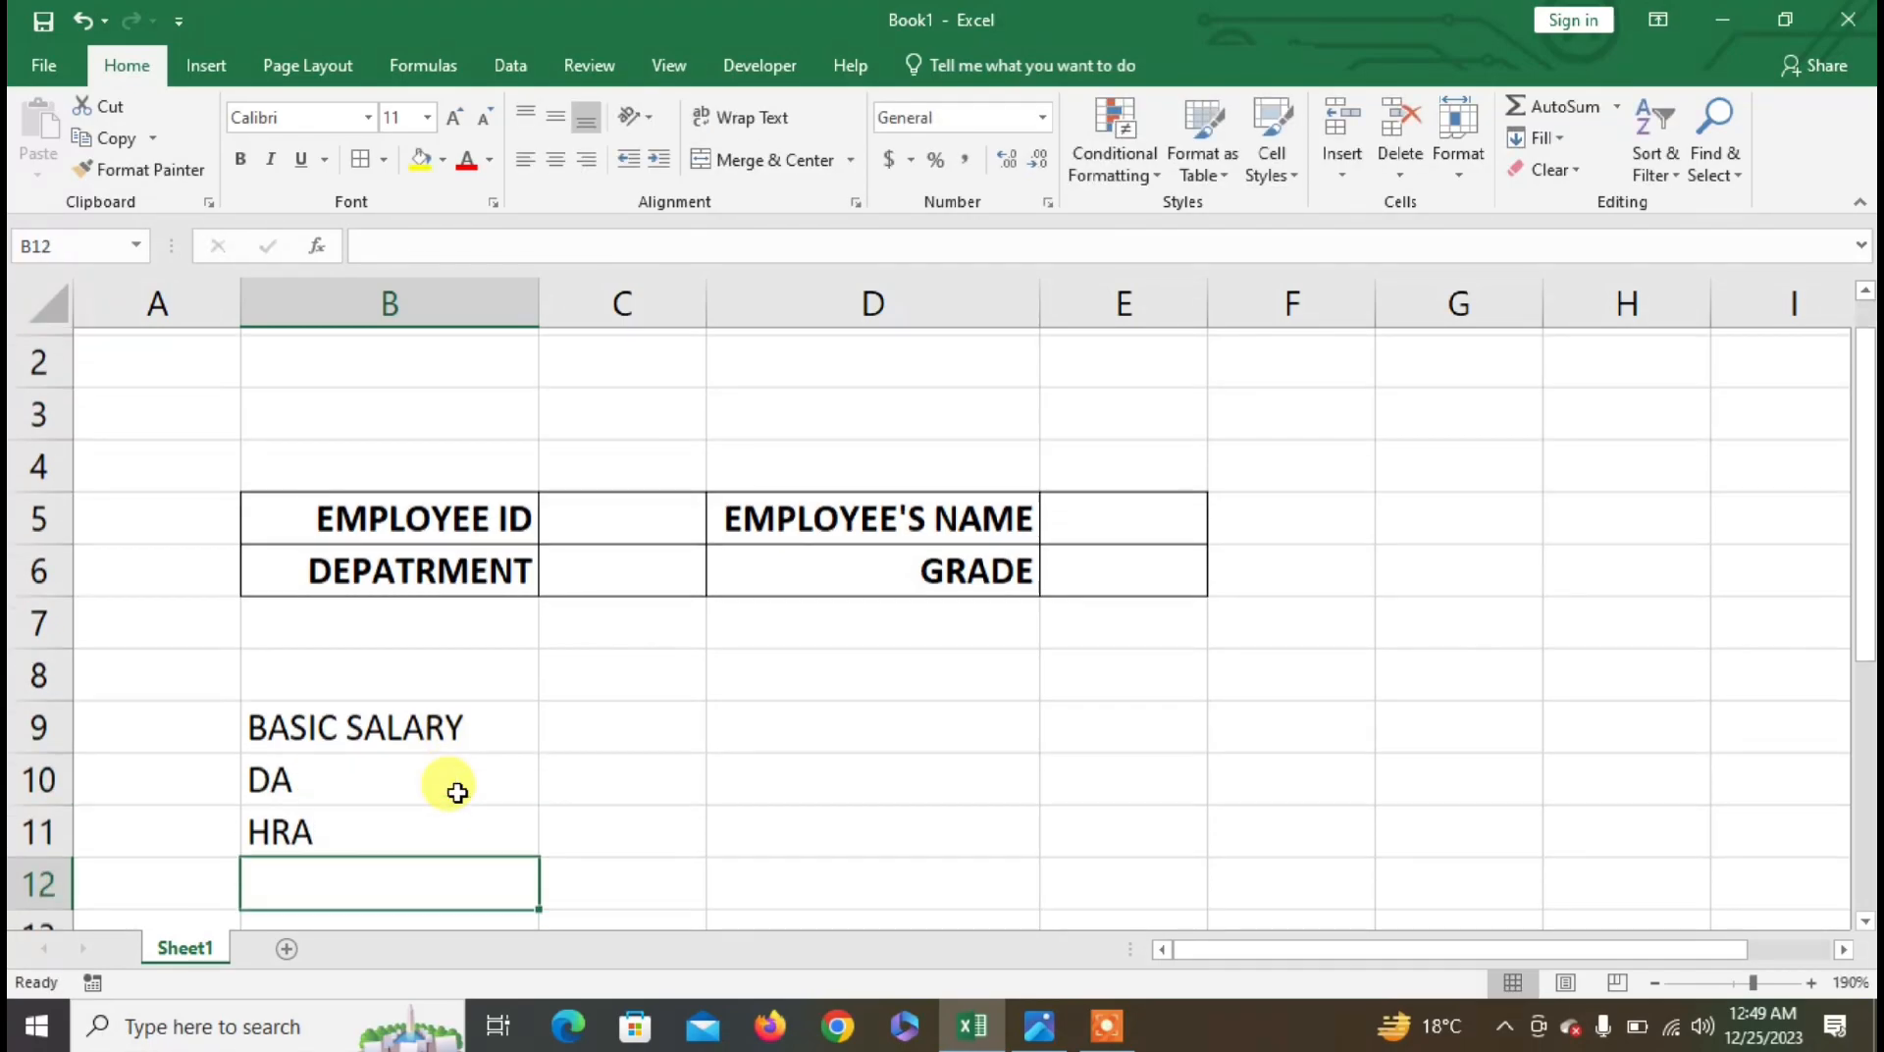
text(TA)
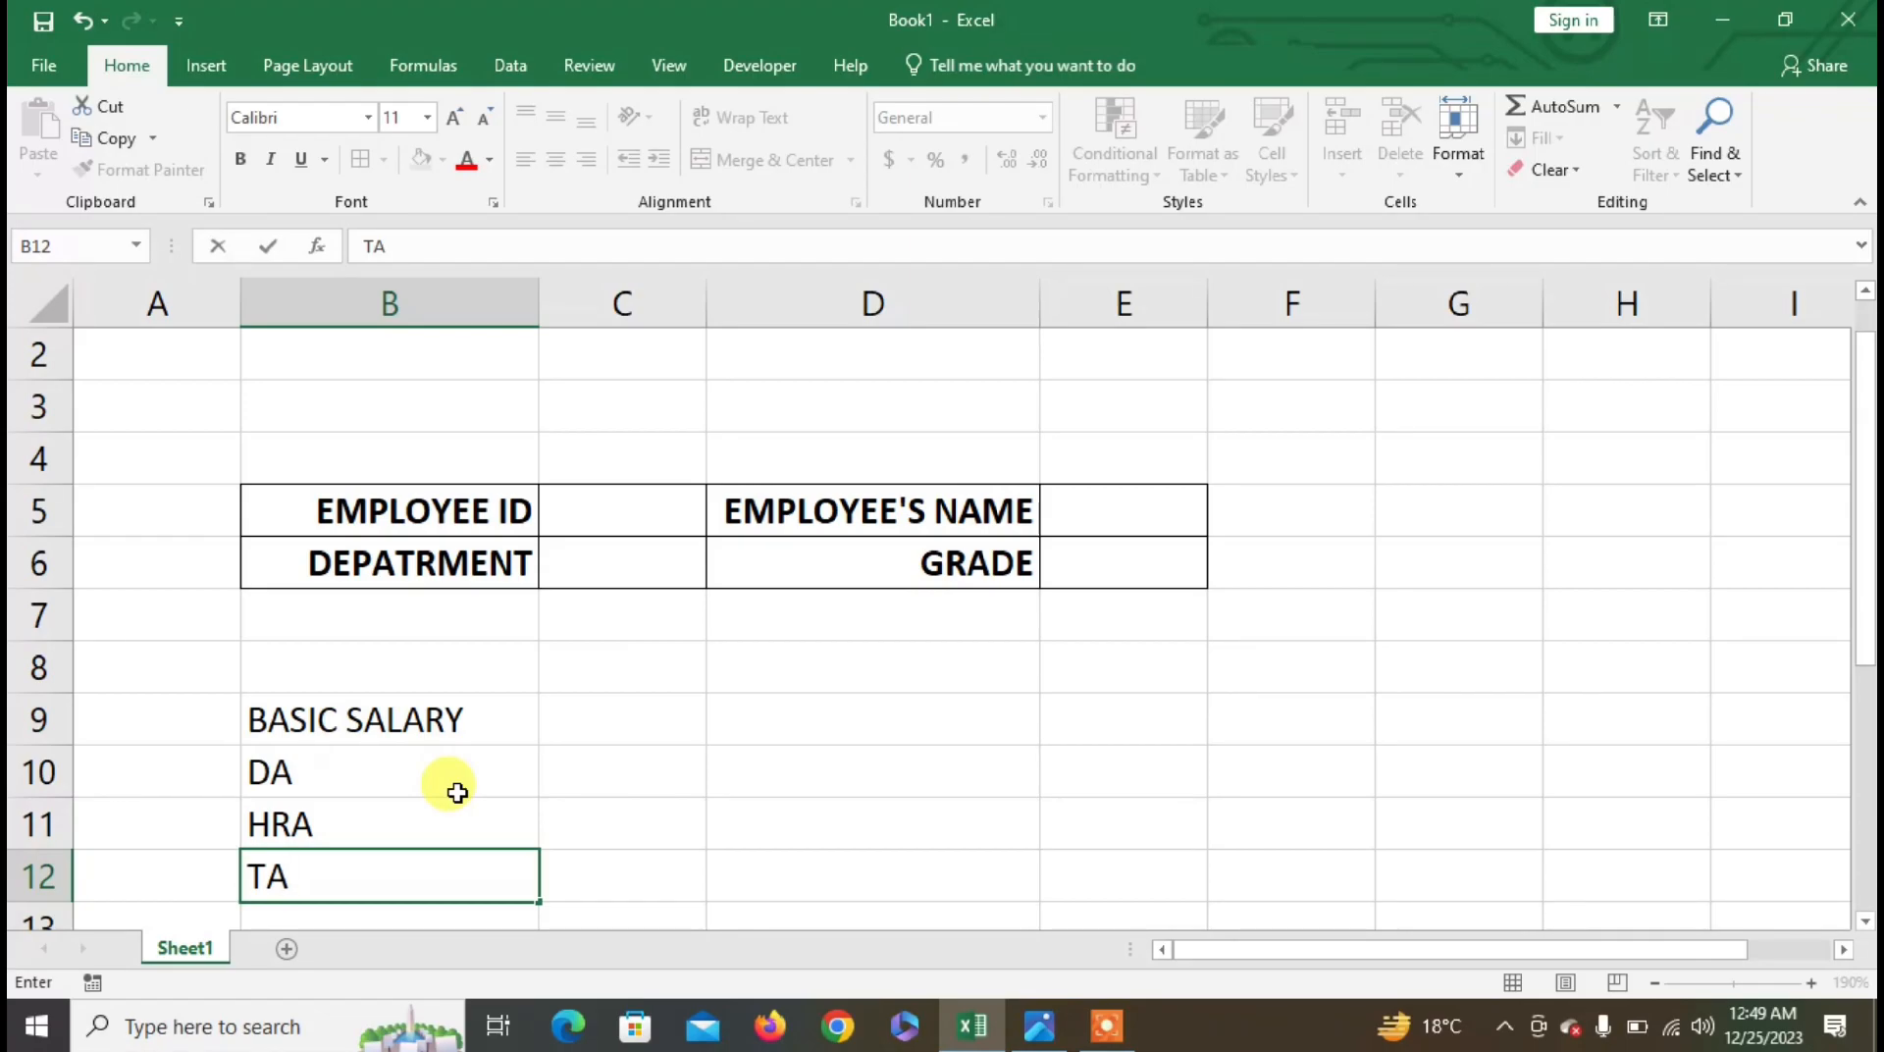
key(Return)
key(alt+Tab)
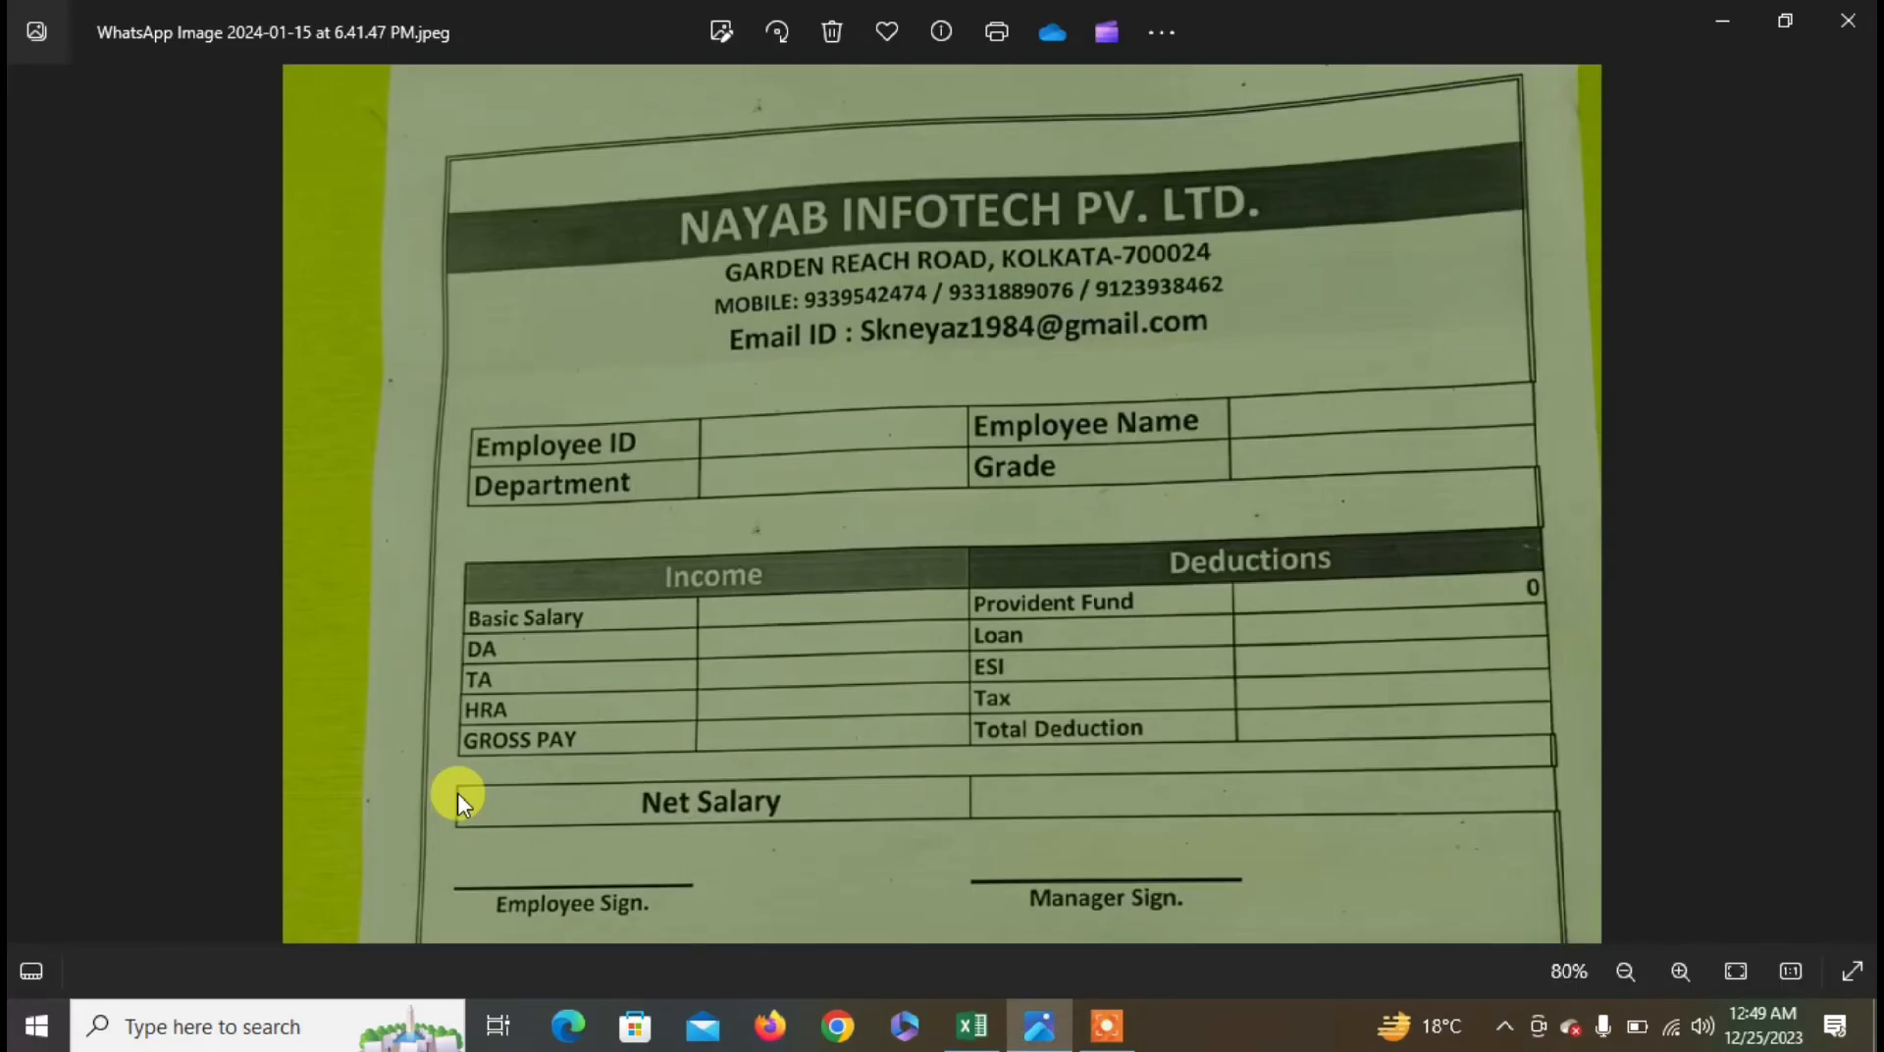
key(alt+Tab)
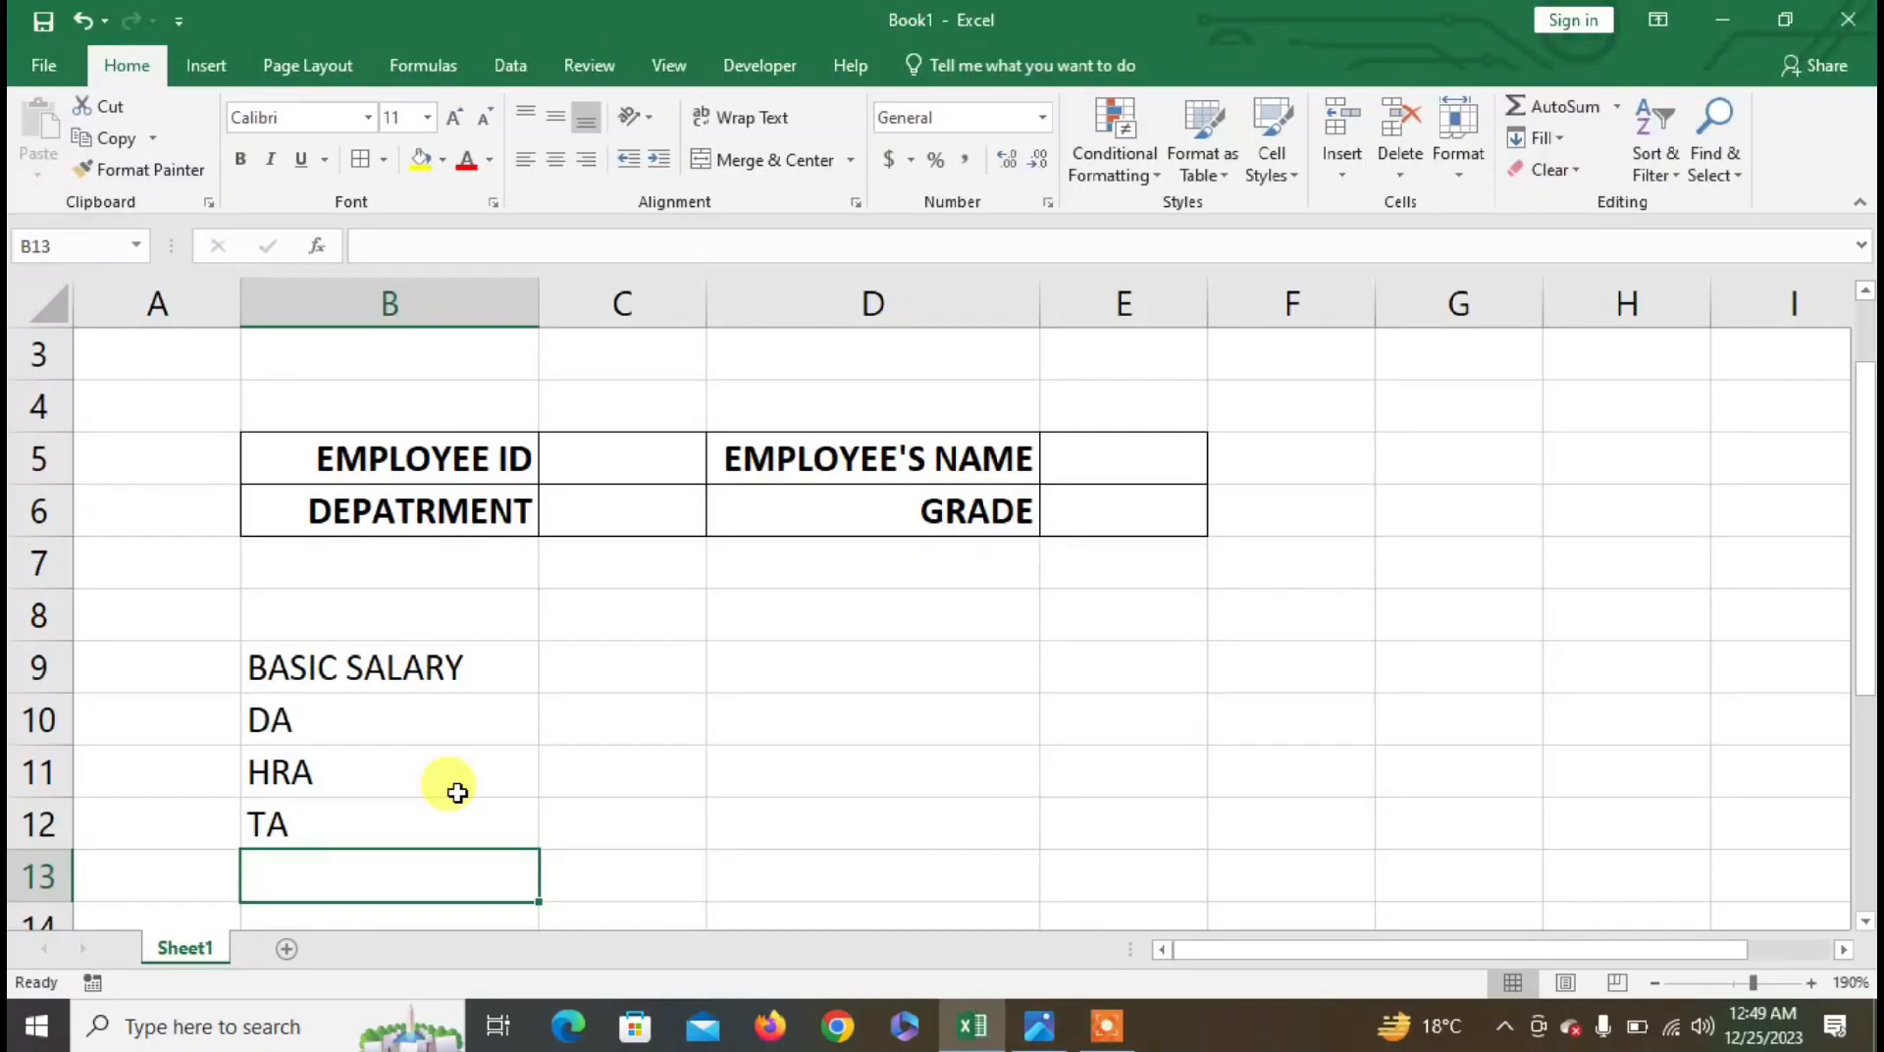
key(alt+Tab)
key(alt+Tab)
text(GR)
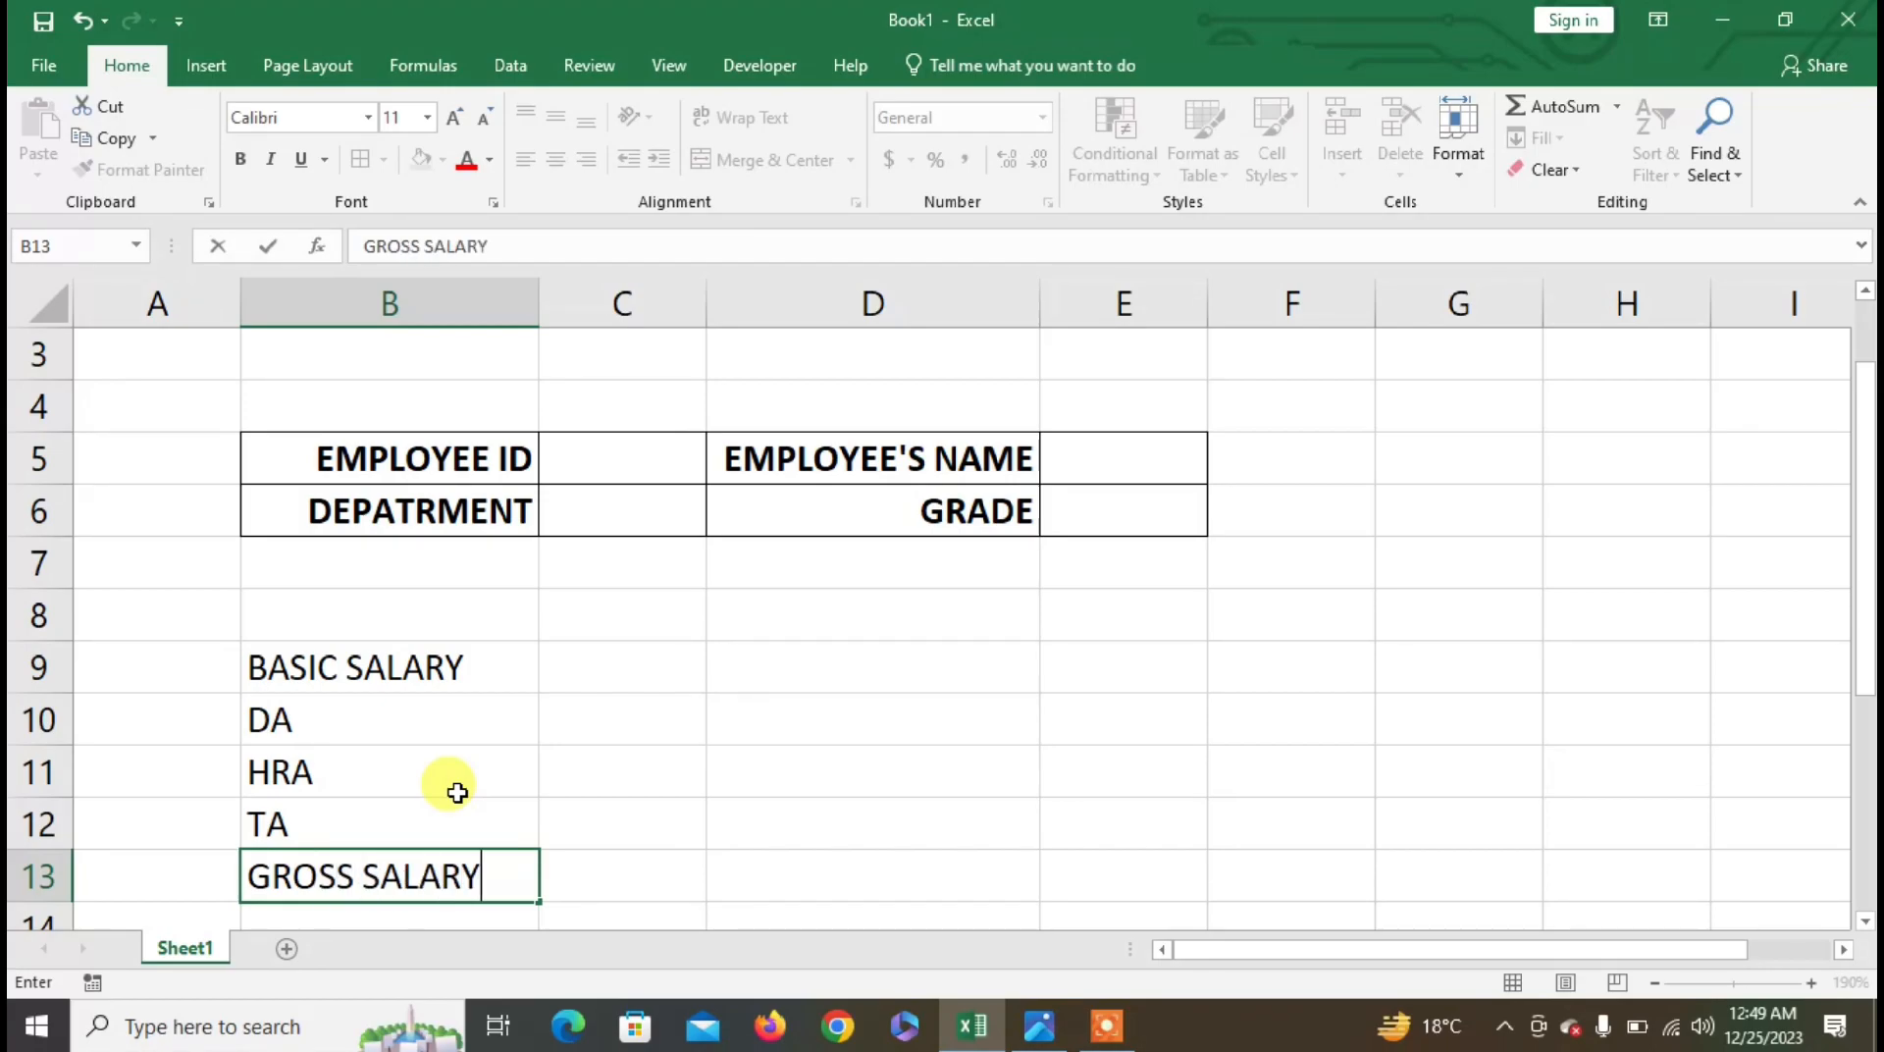
click(457, 793)
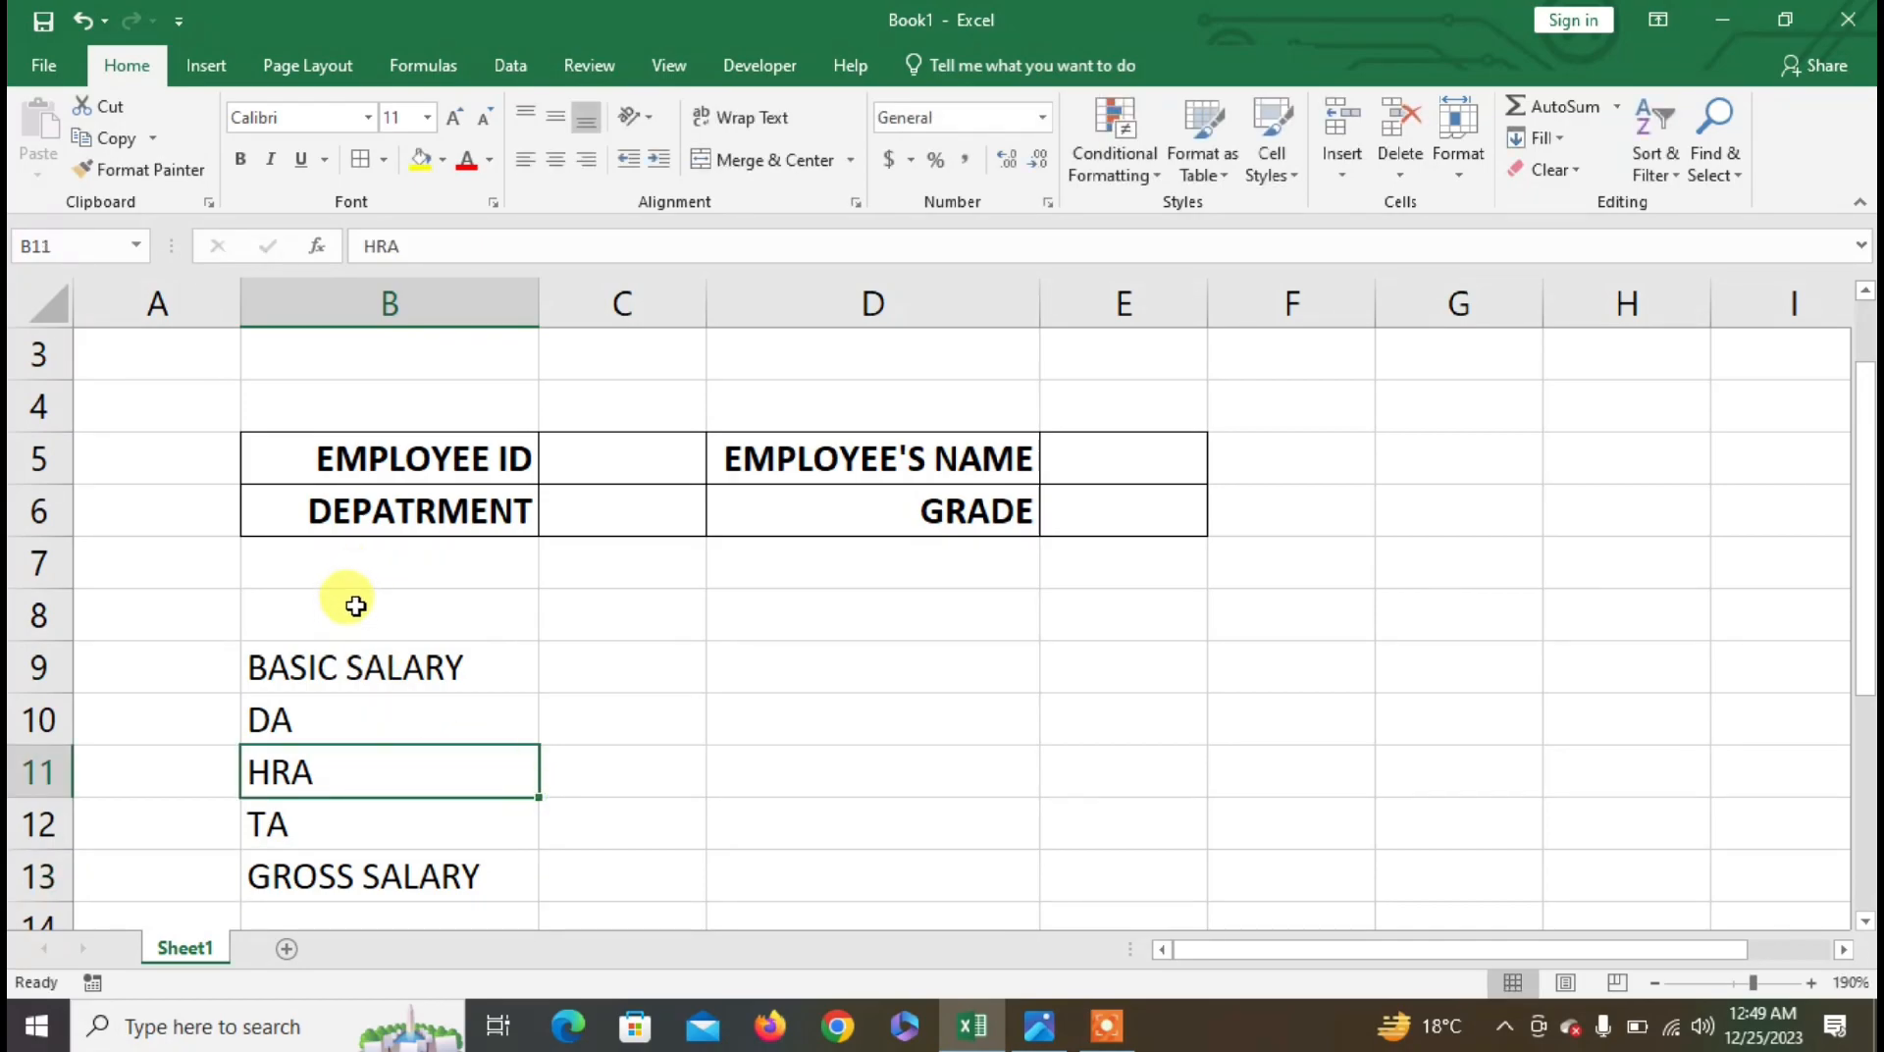
- Merge and center B8:C8 and enter the heading EARNING
drag(352, 603, 618, 596)
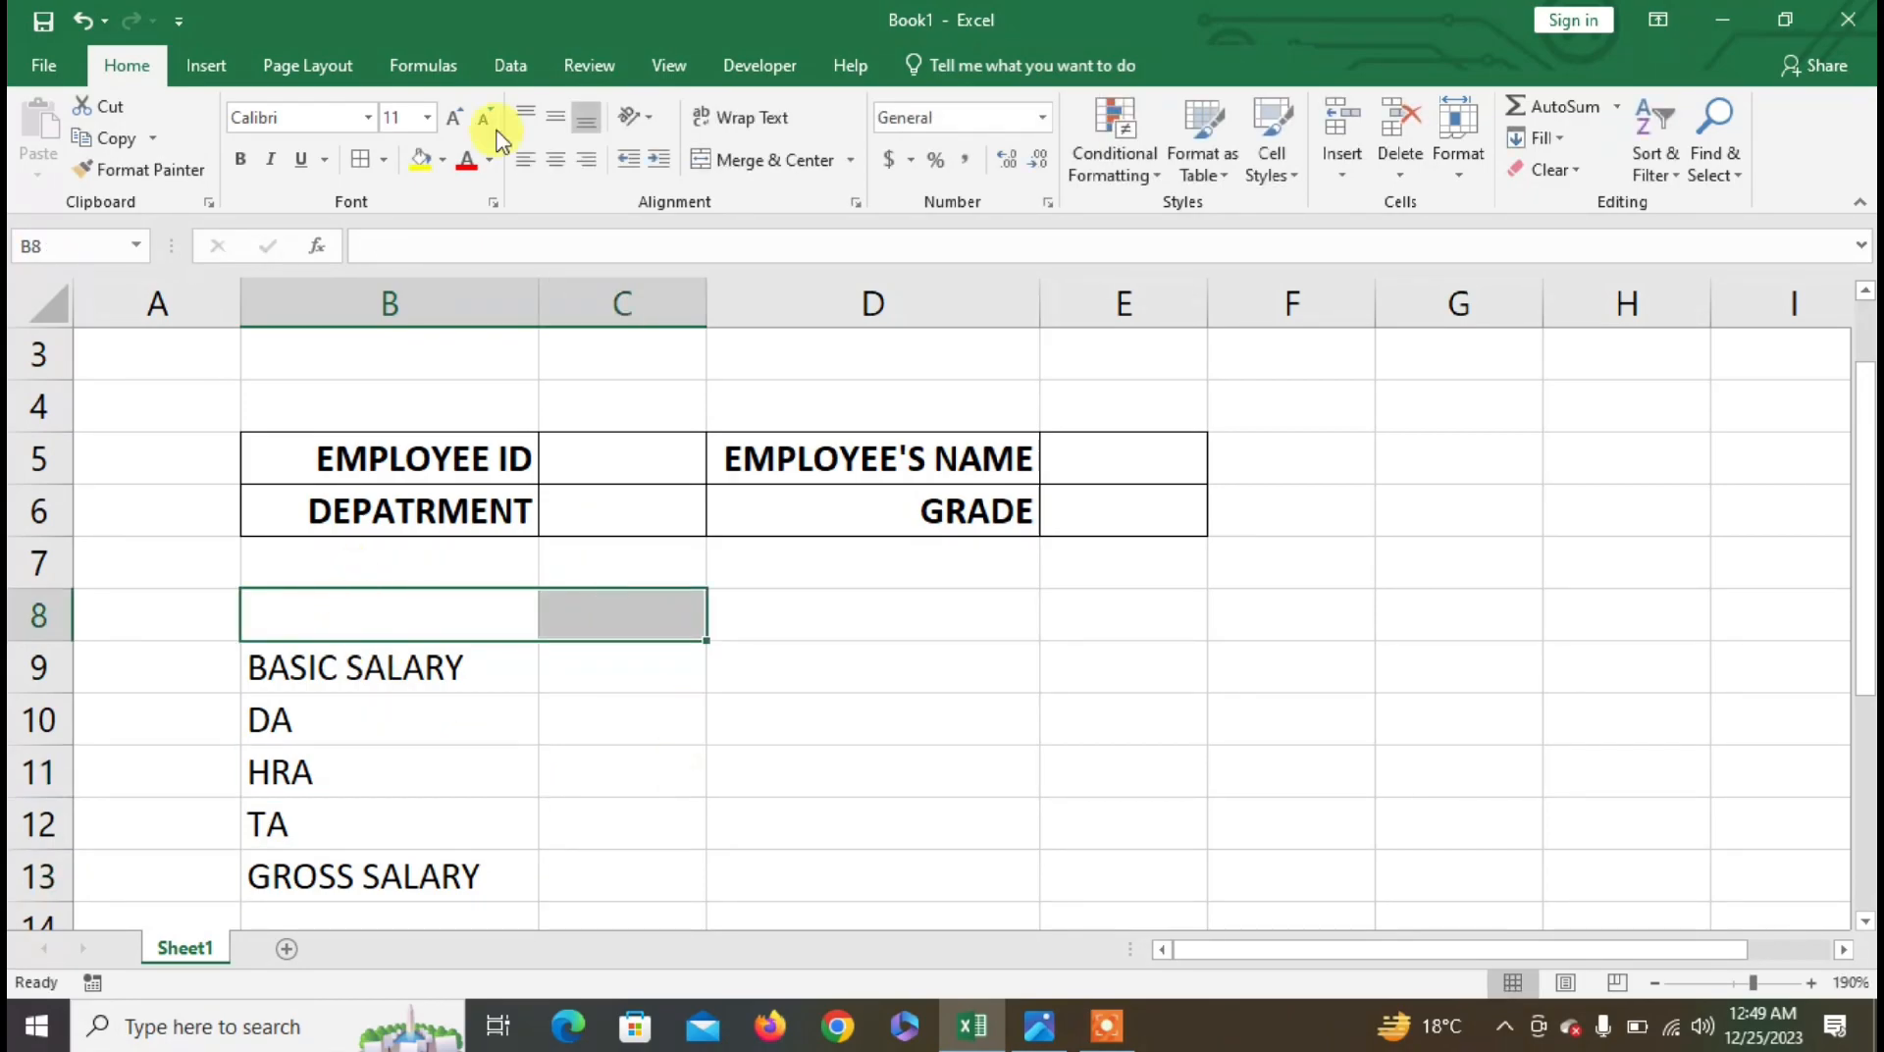
click(727, 159)
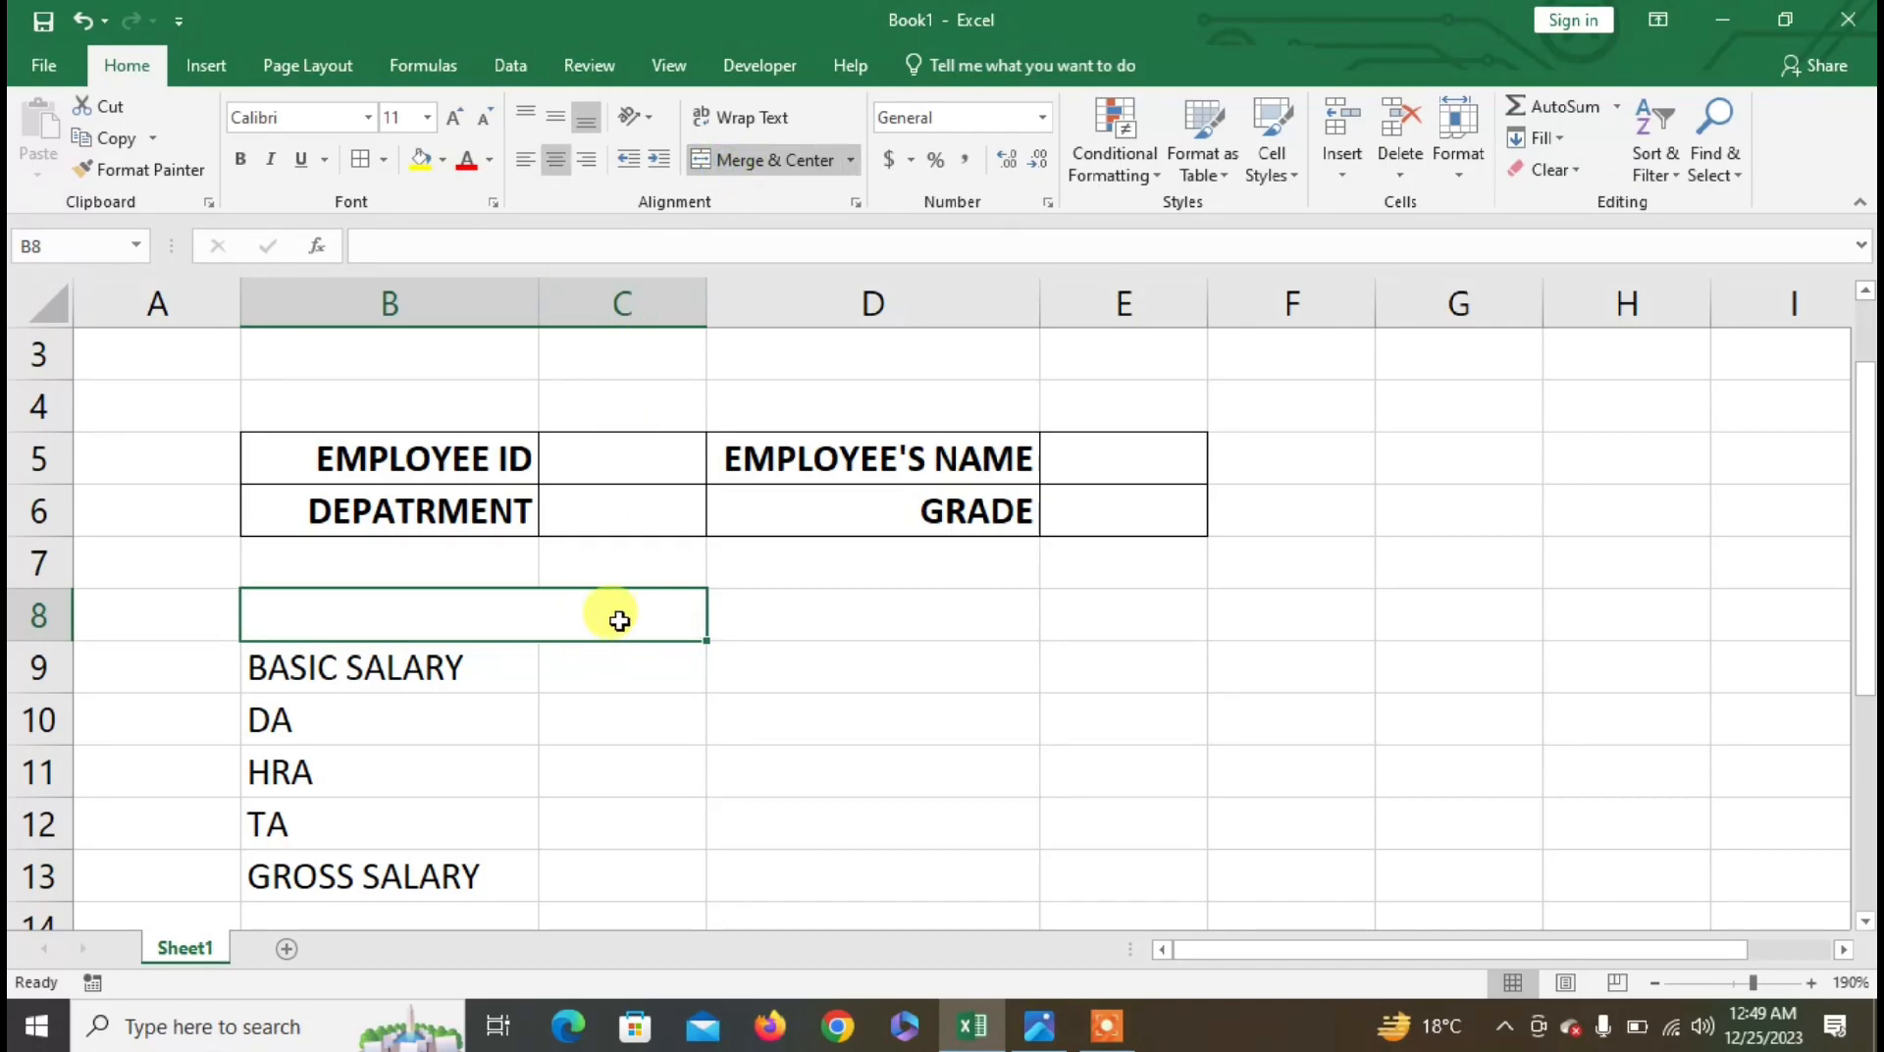
text(EARN)
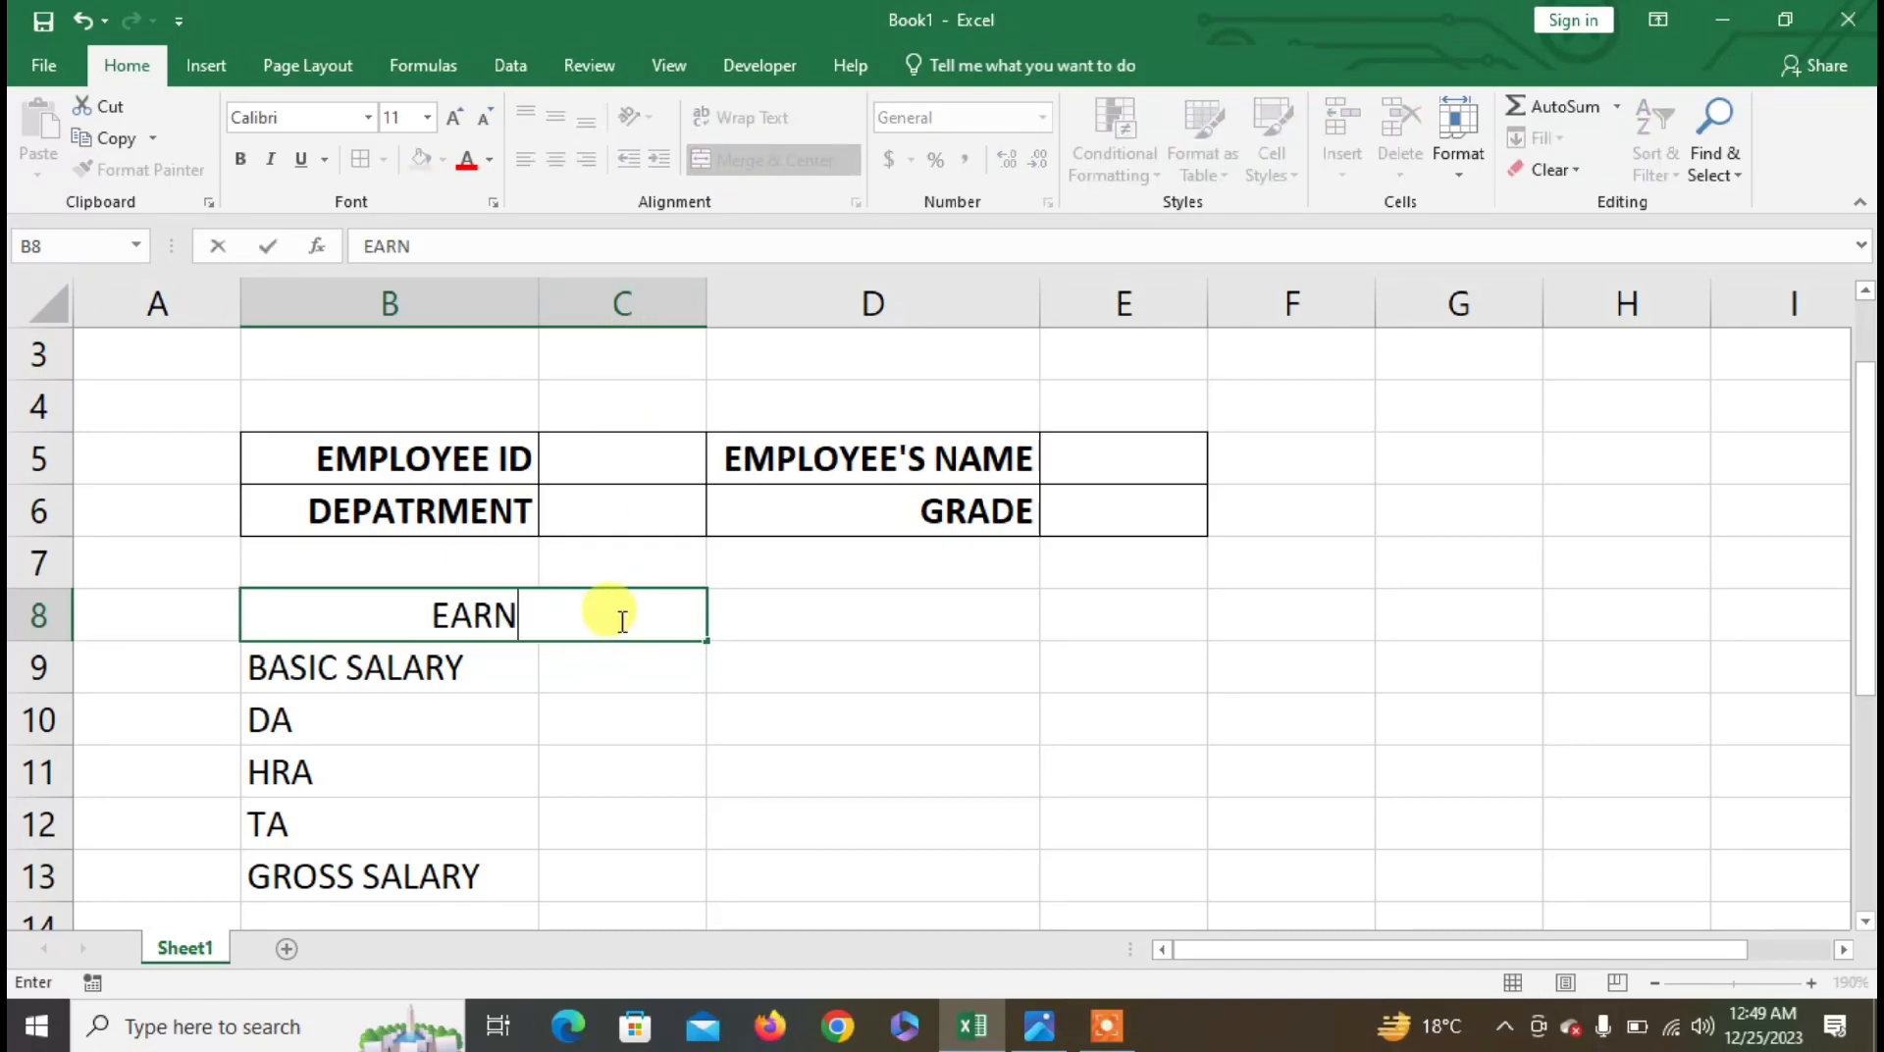
text(ING)
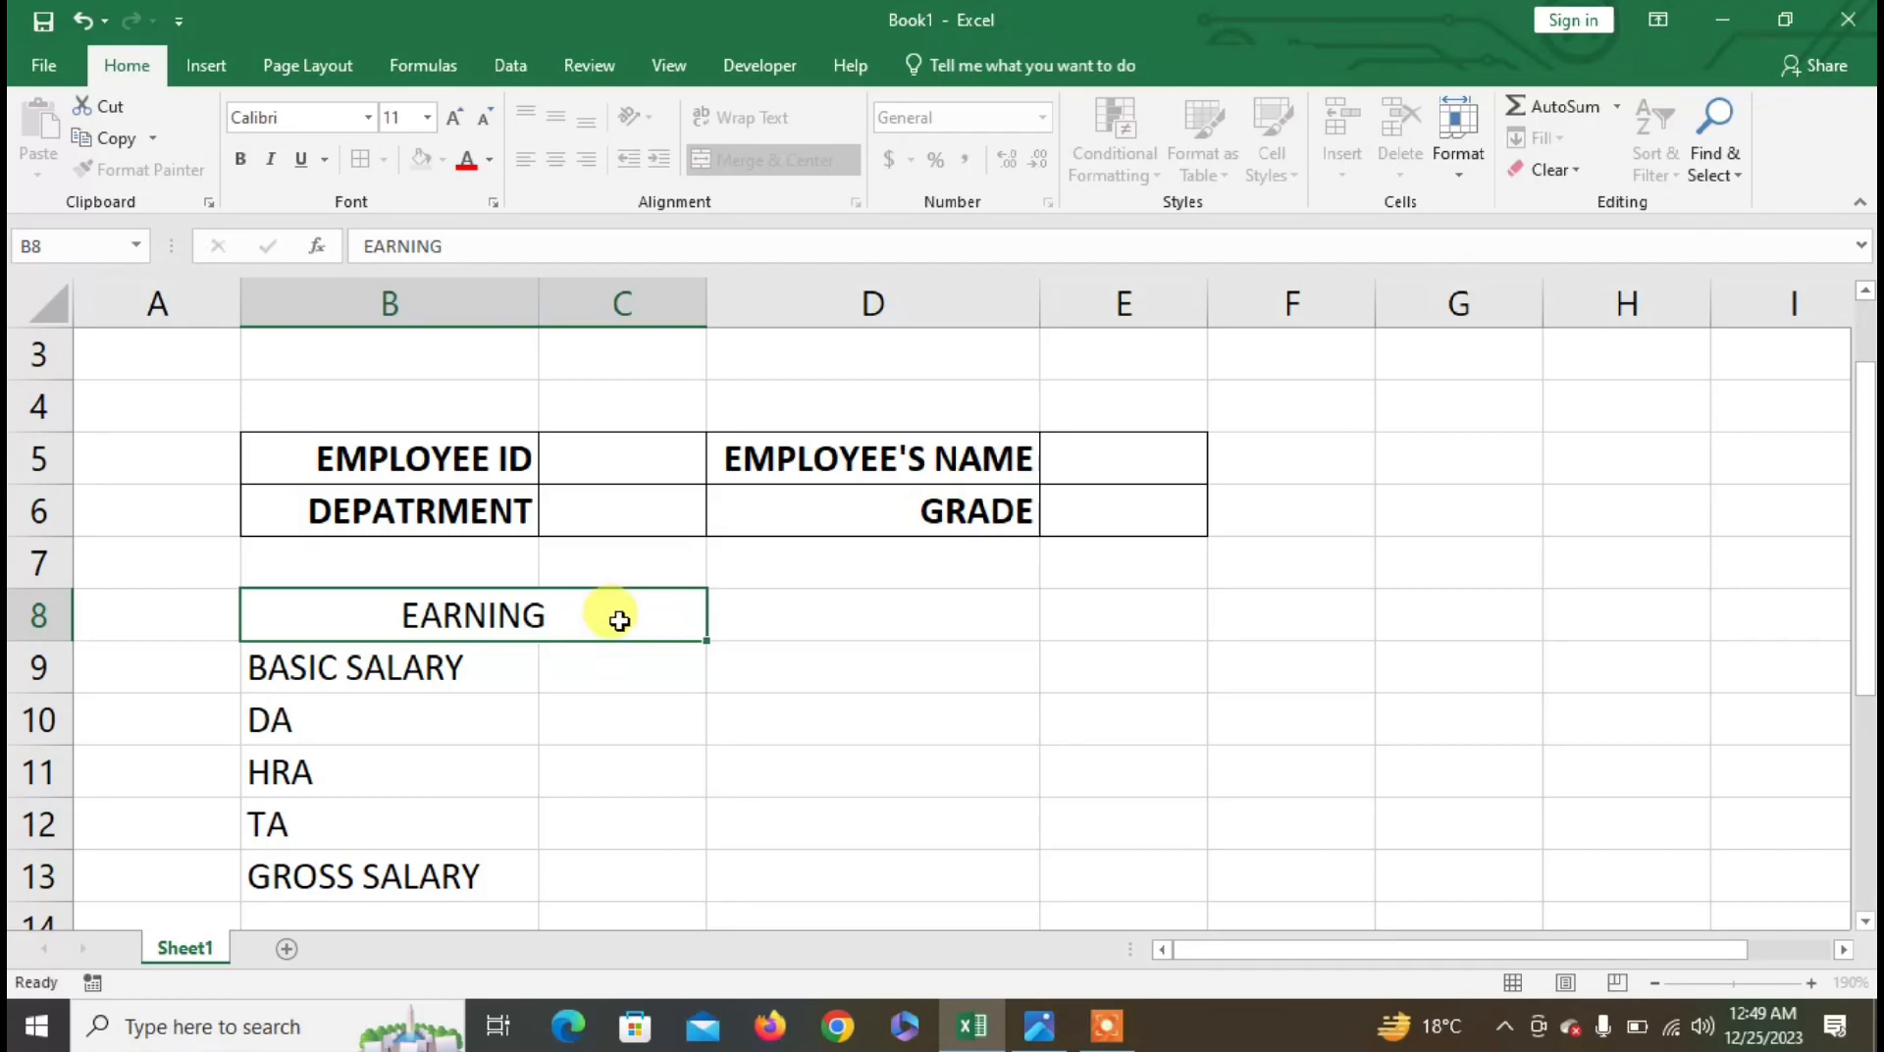
key(Tab)
- Merge and center D8:E8 and enter the heading DEDUCTION
drag(938, 618, 1139, 610)
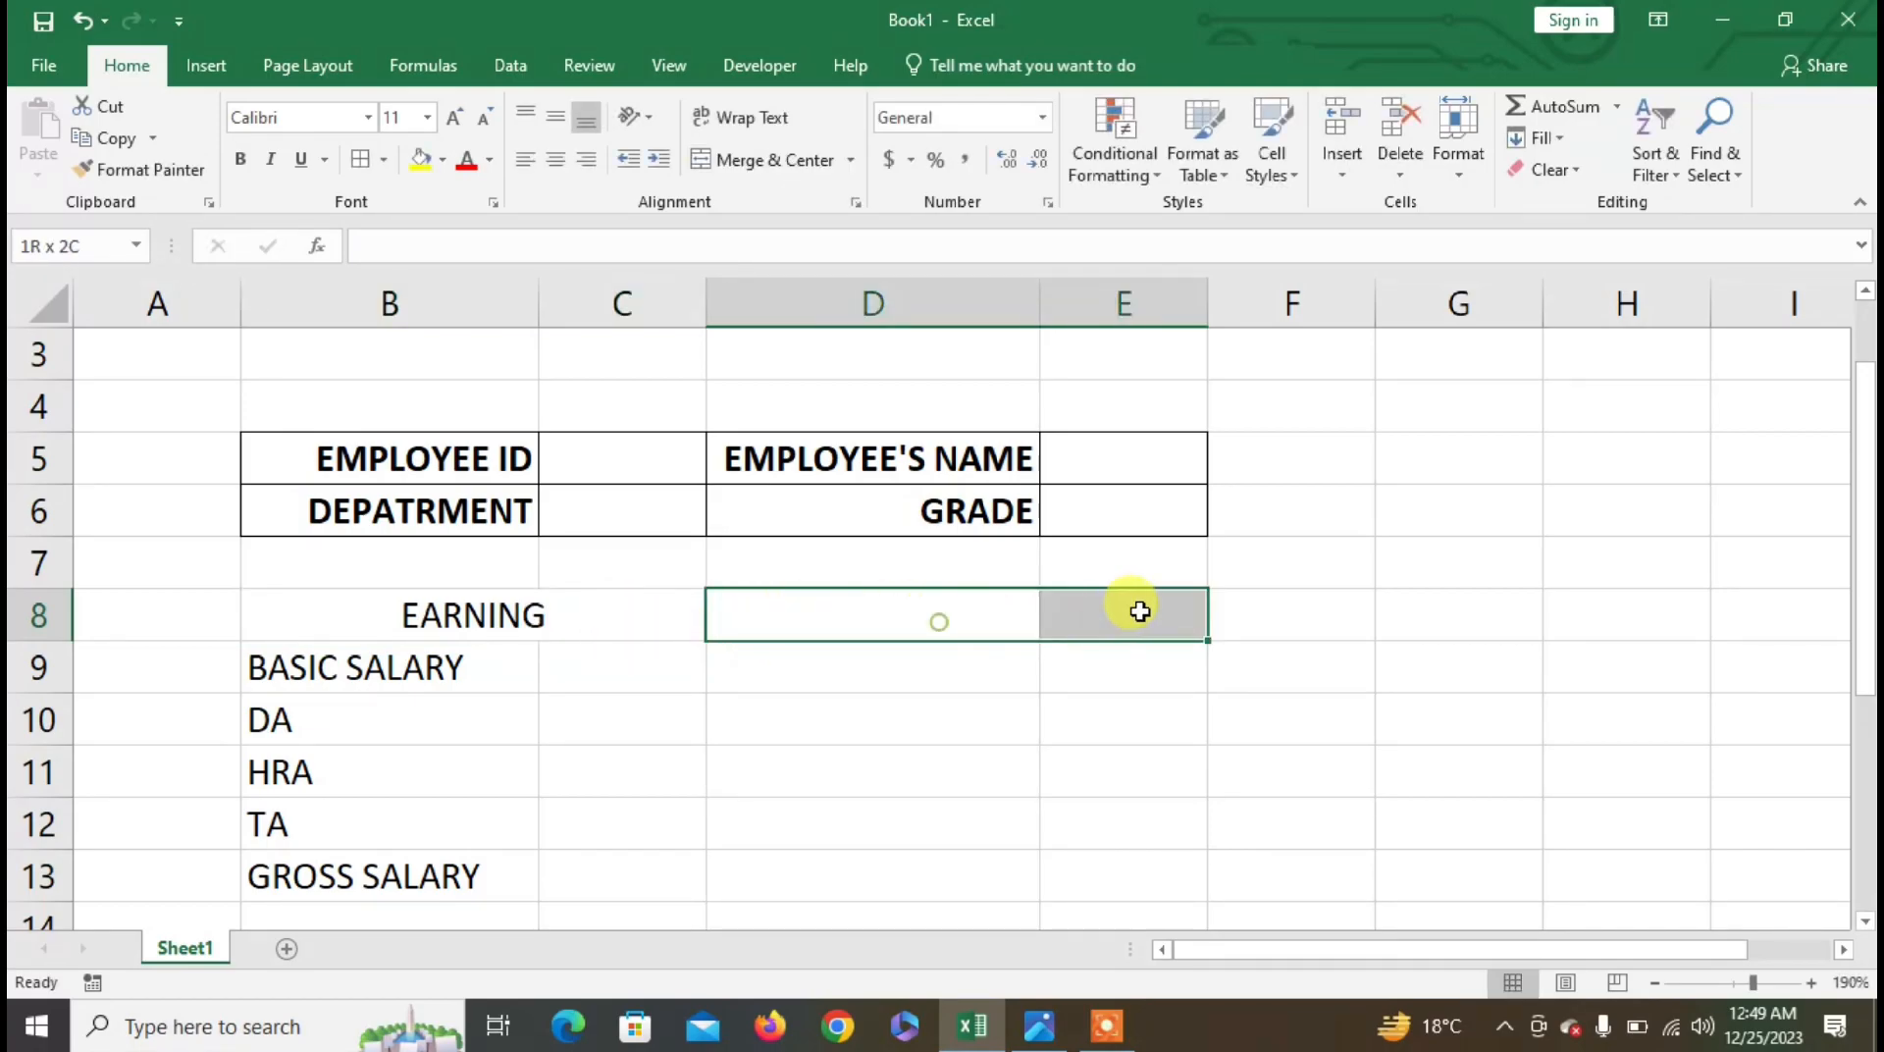
click(731, 162)
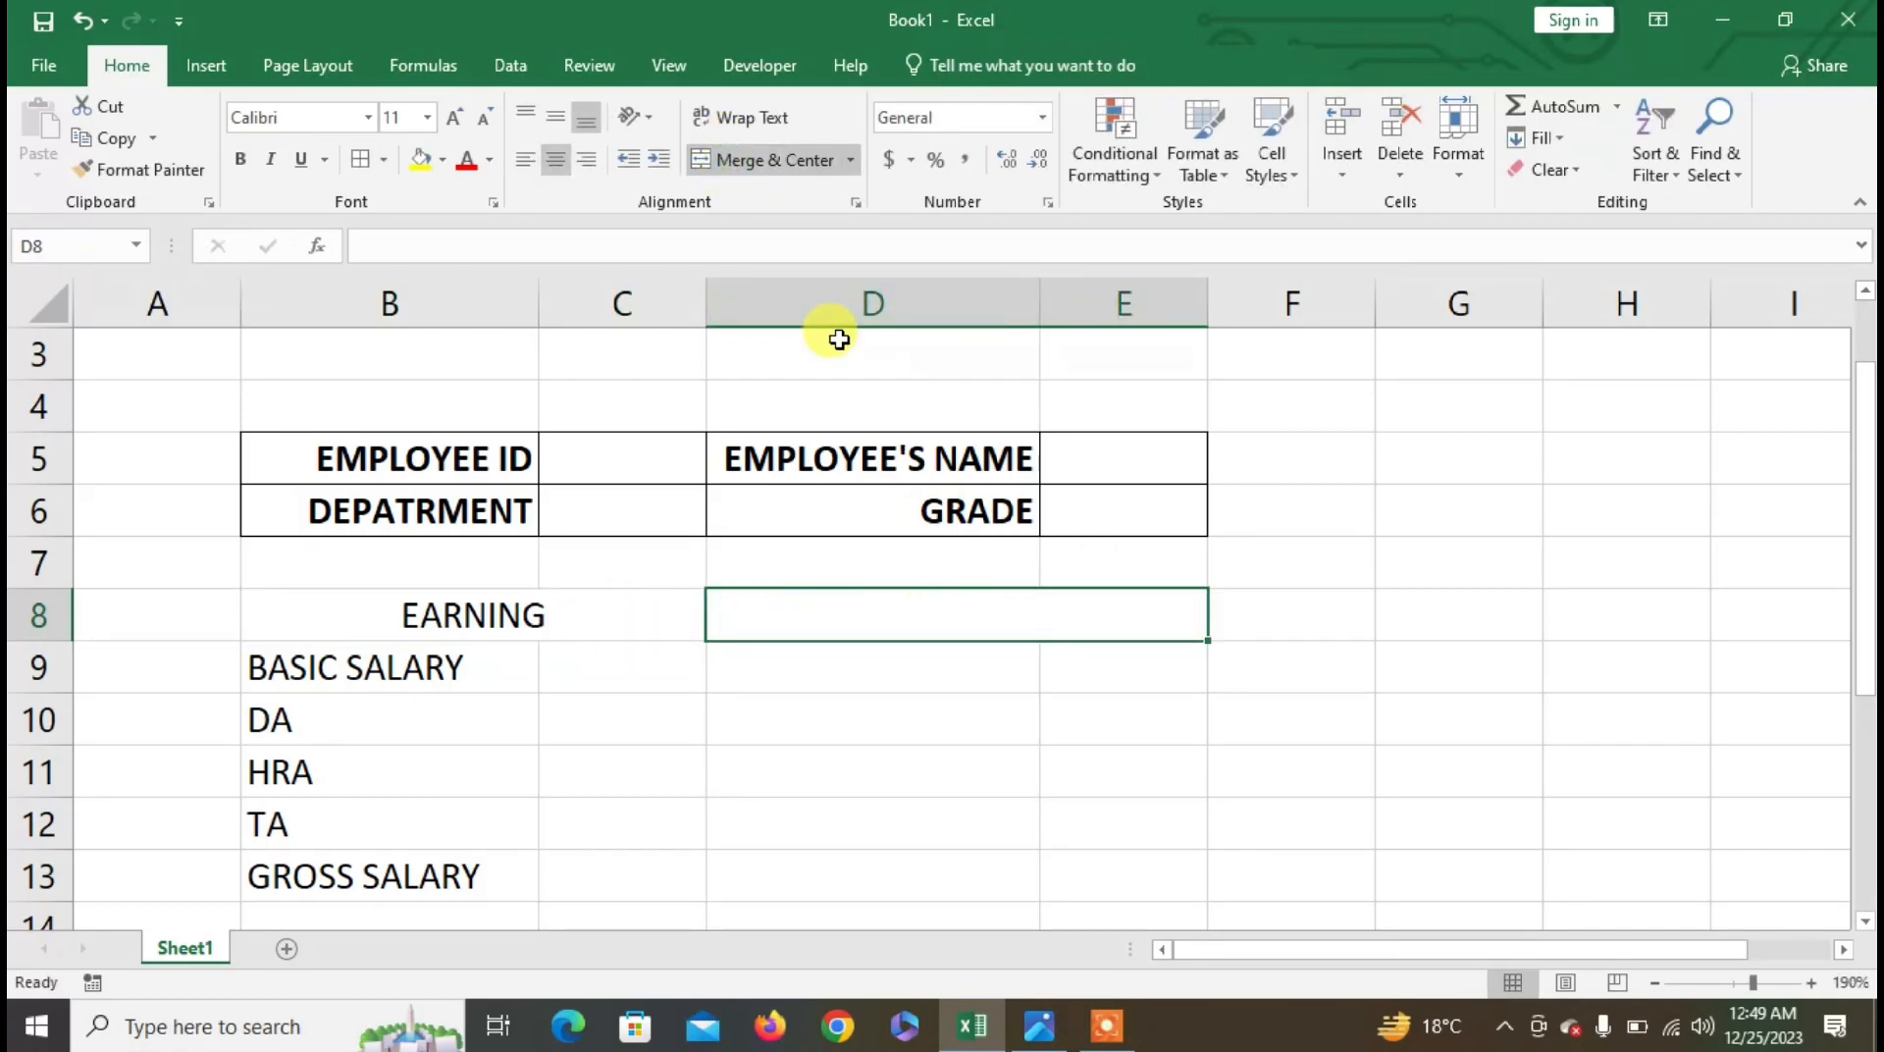
text(DEDUCTION)
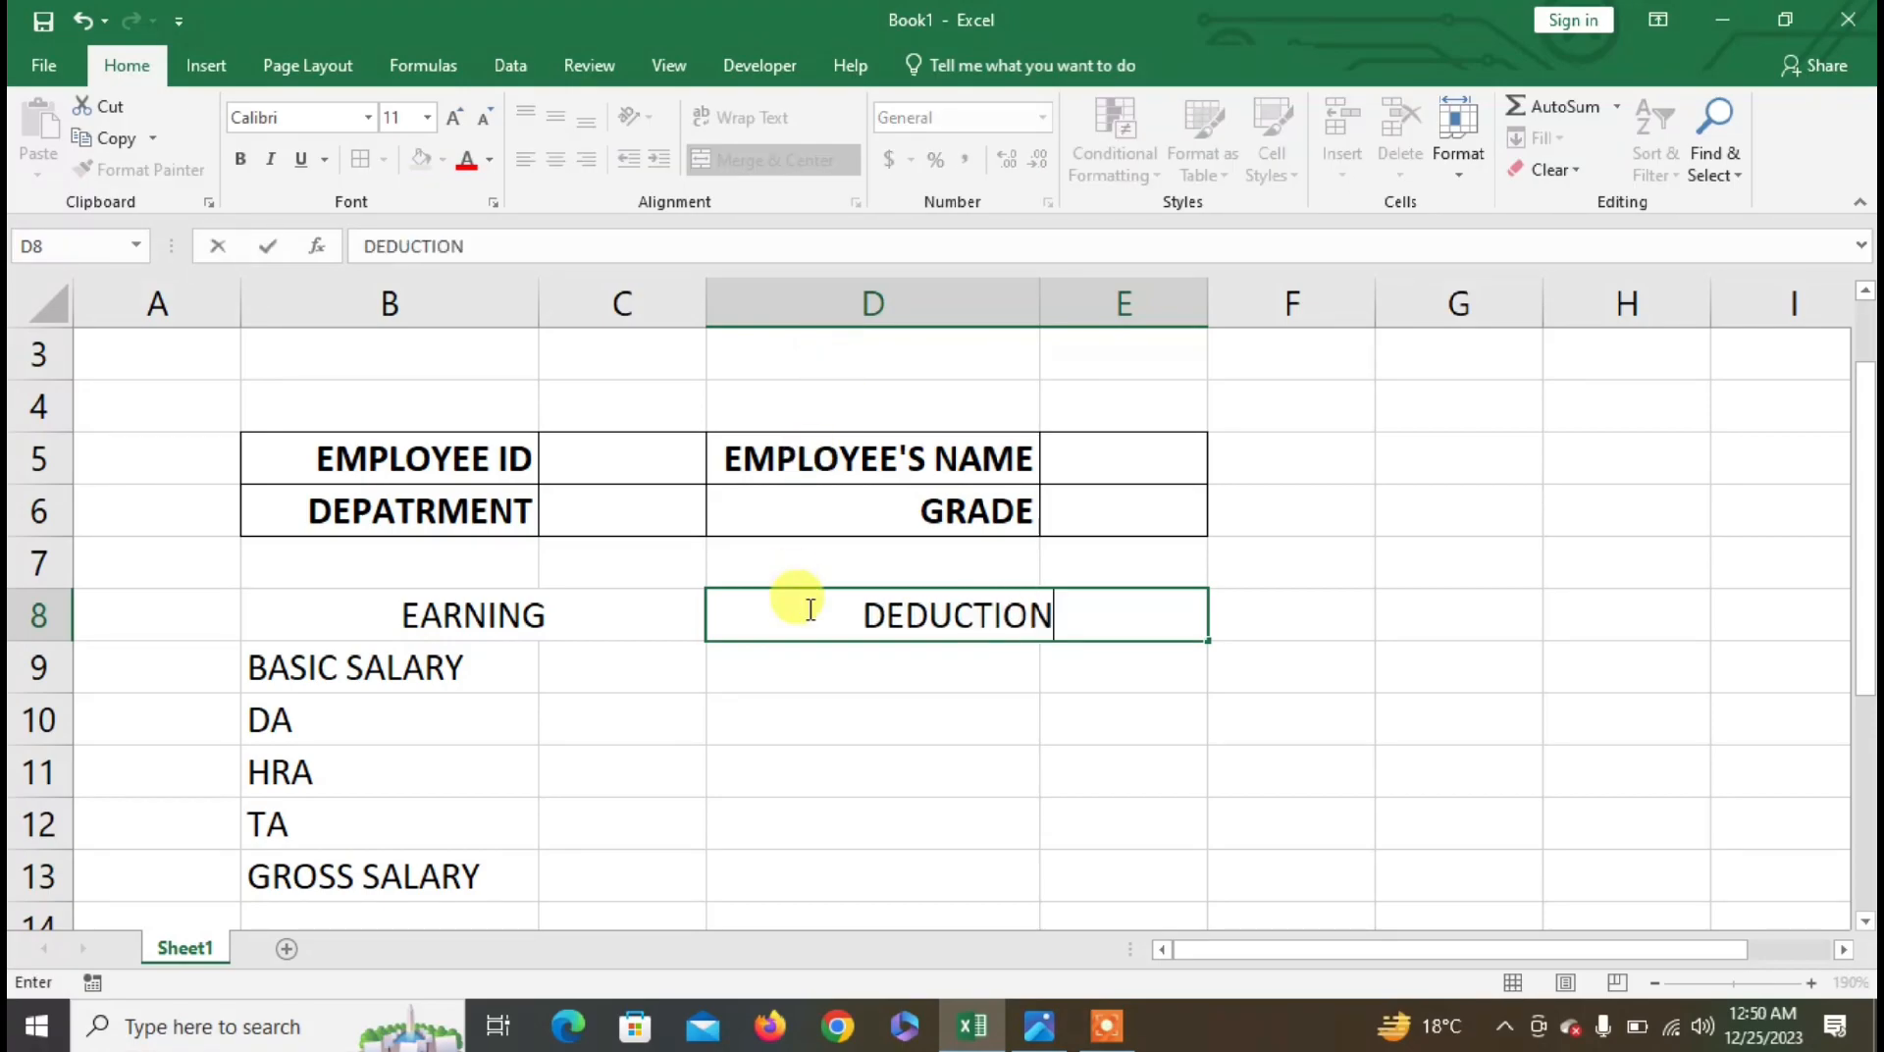
click(812, 672)
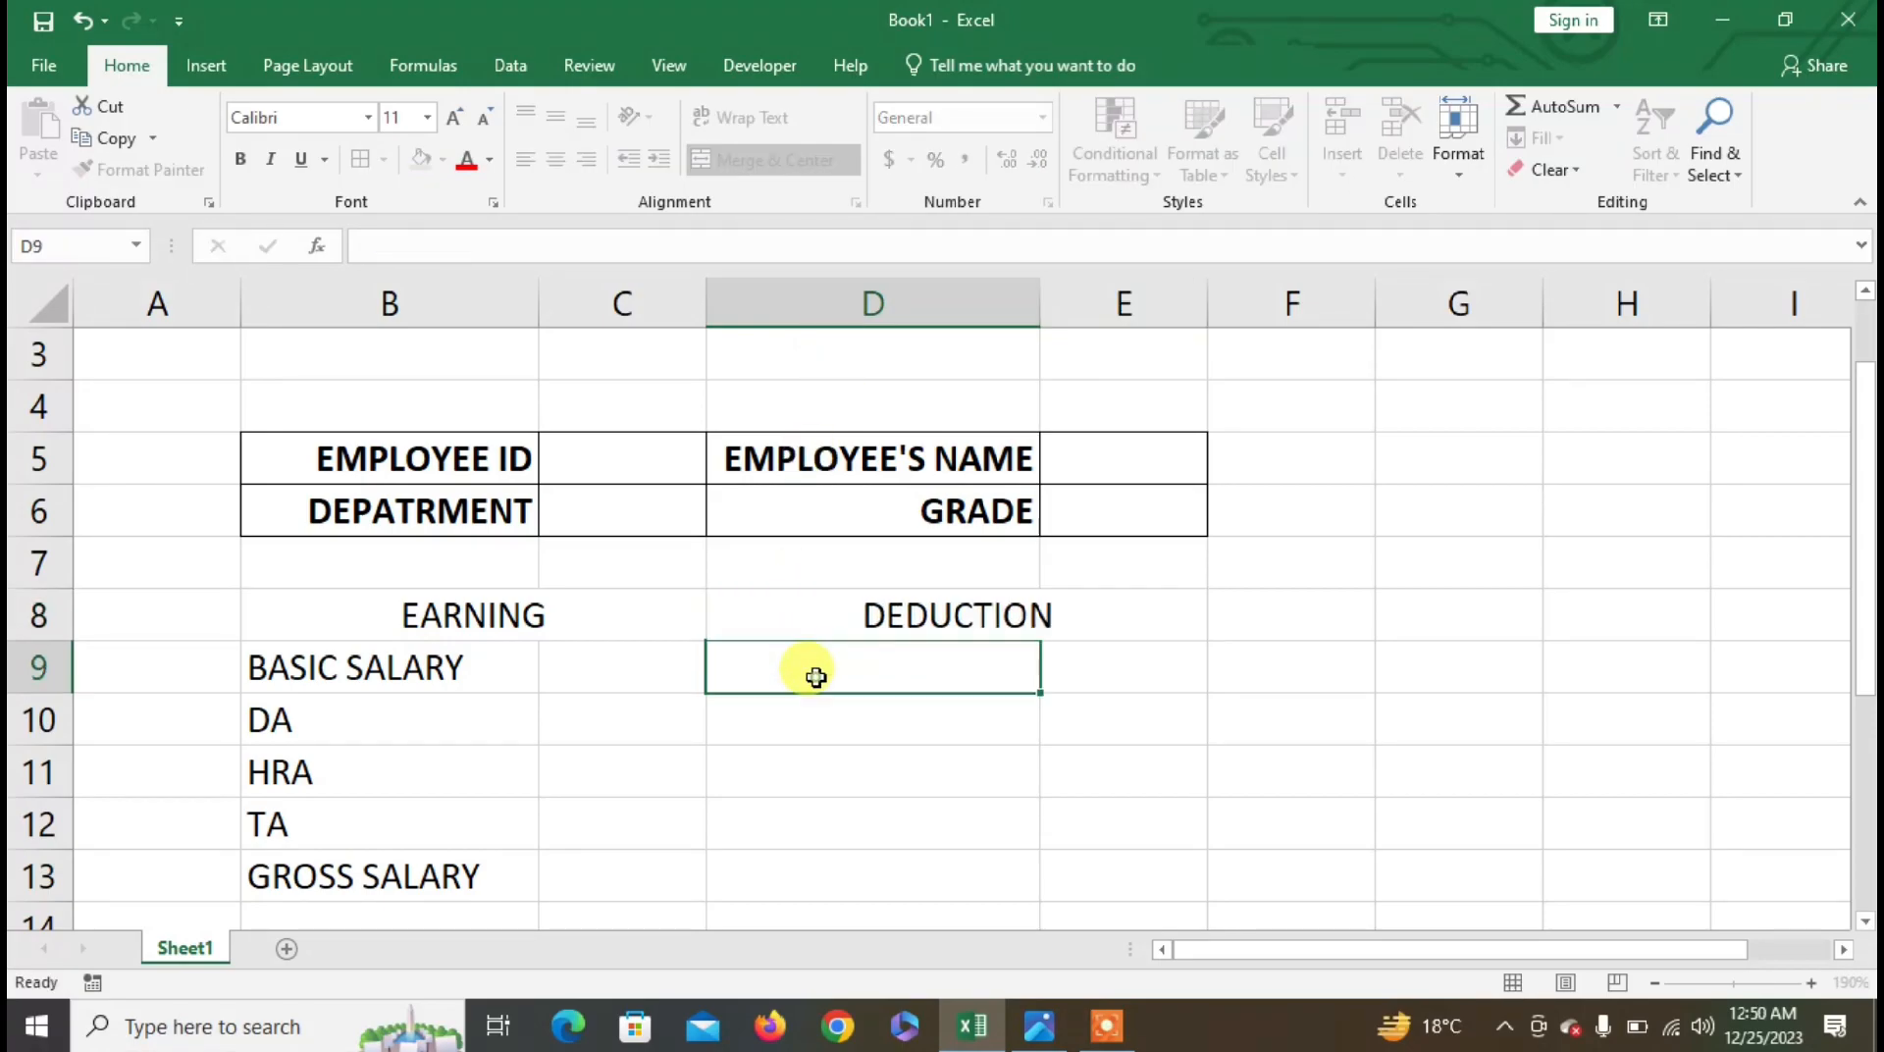
key(alt+Tab)
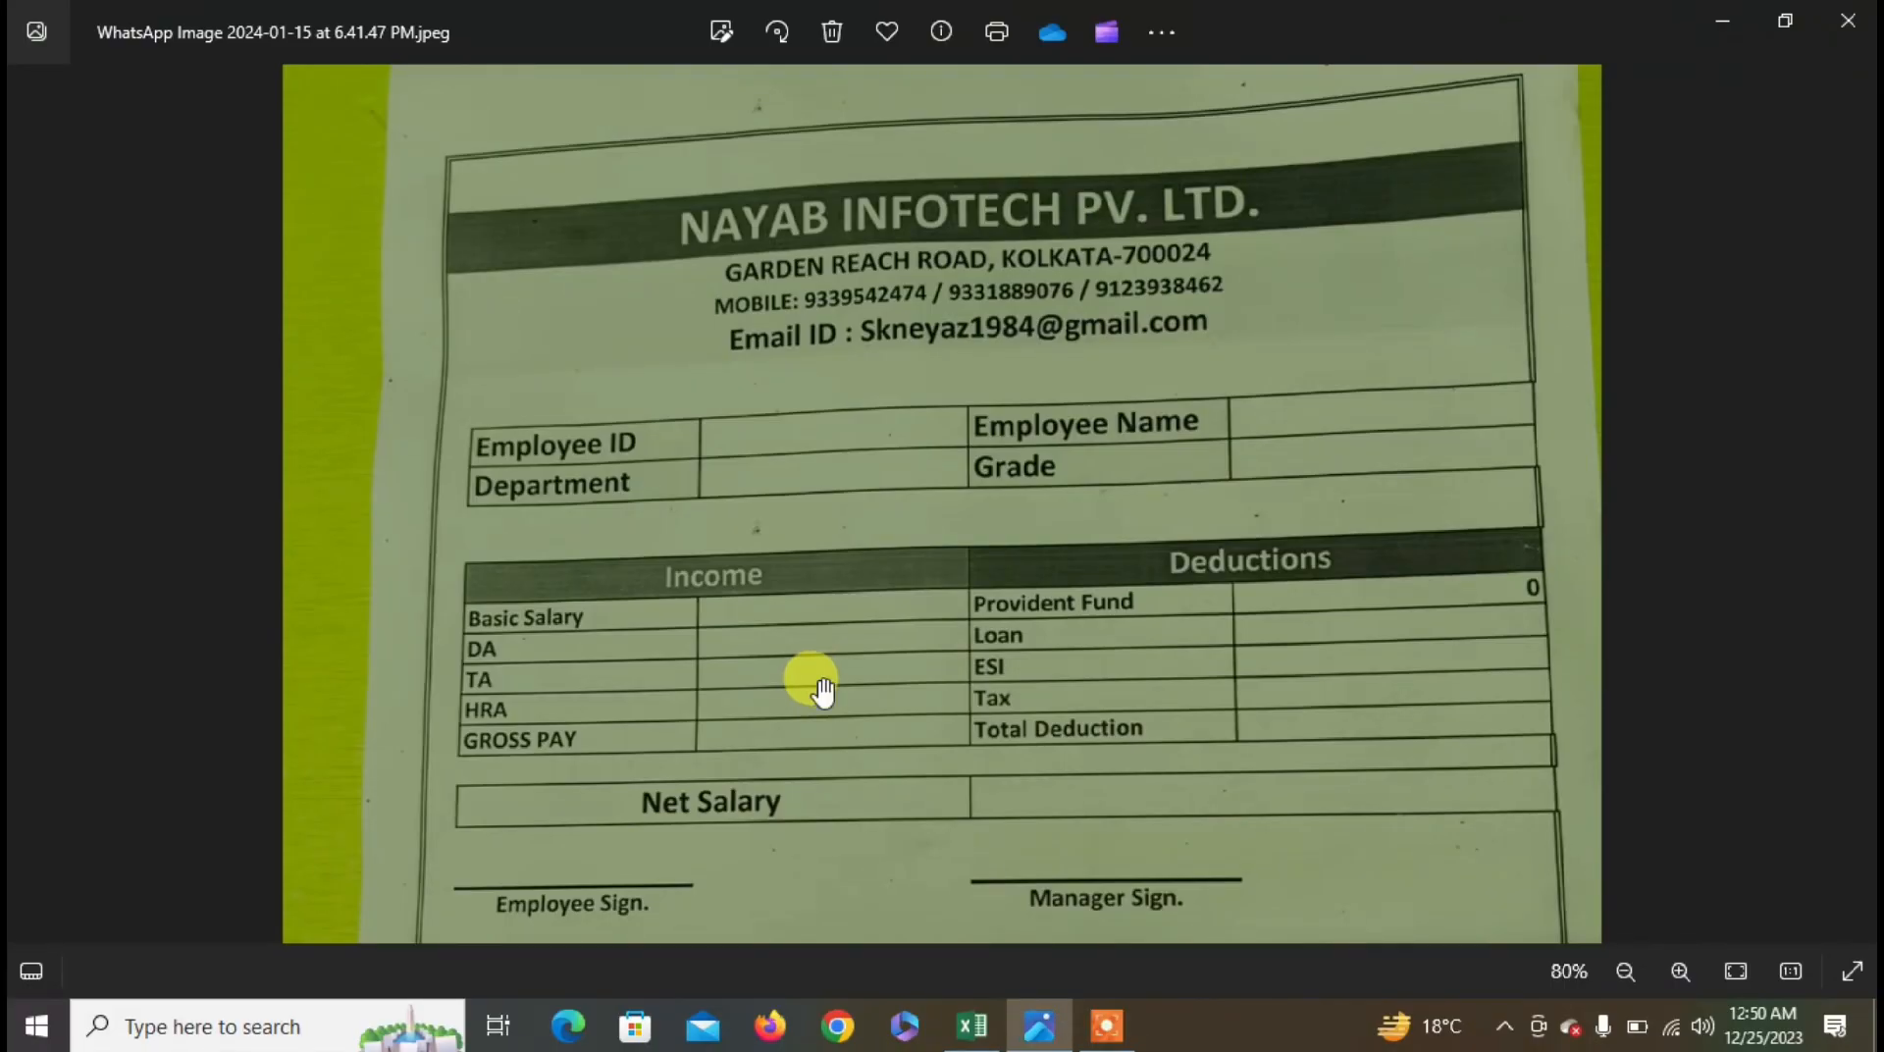
key(alt+Tab)
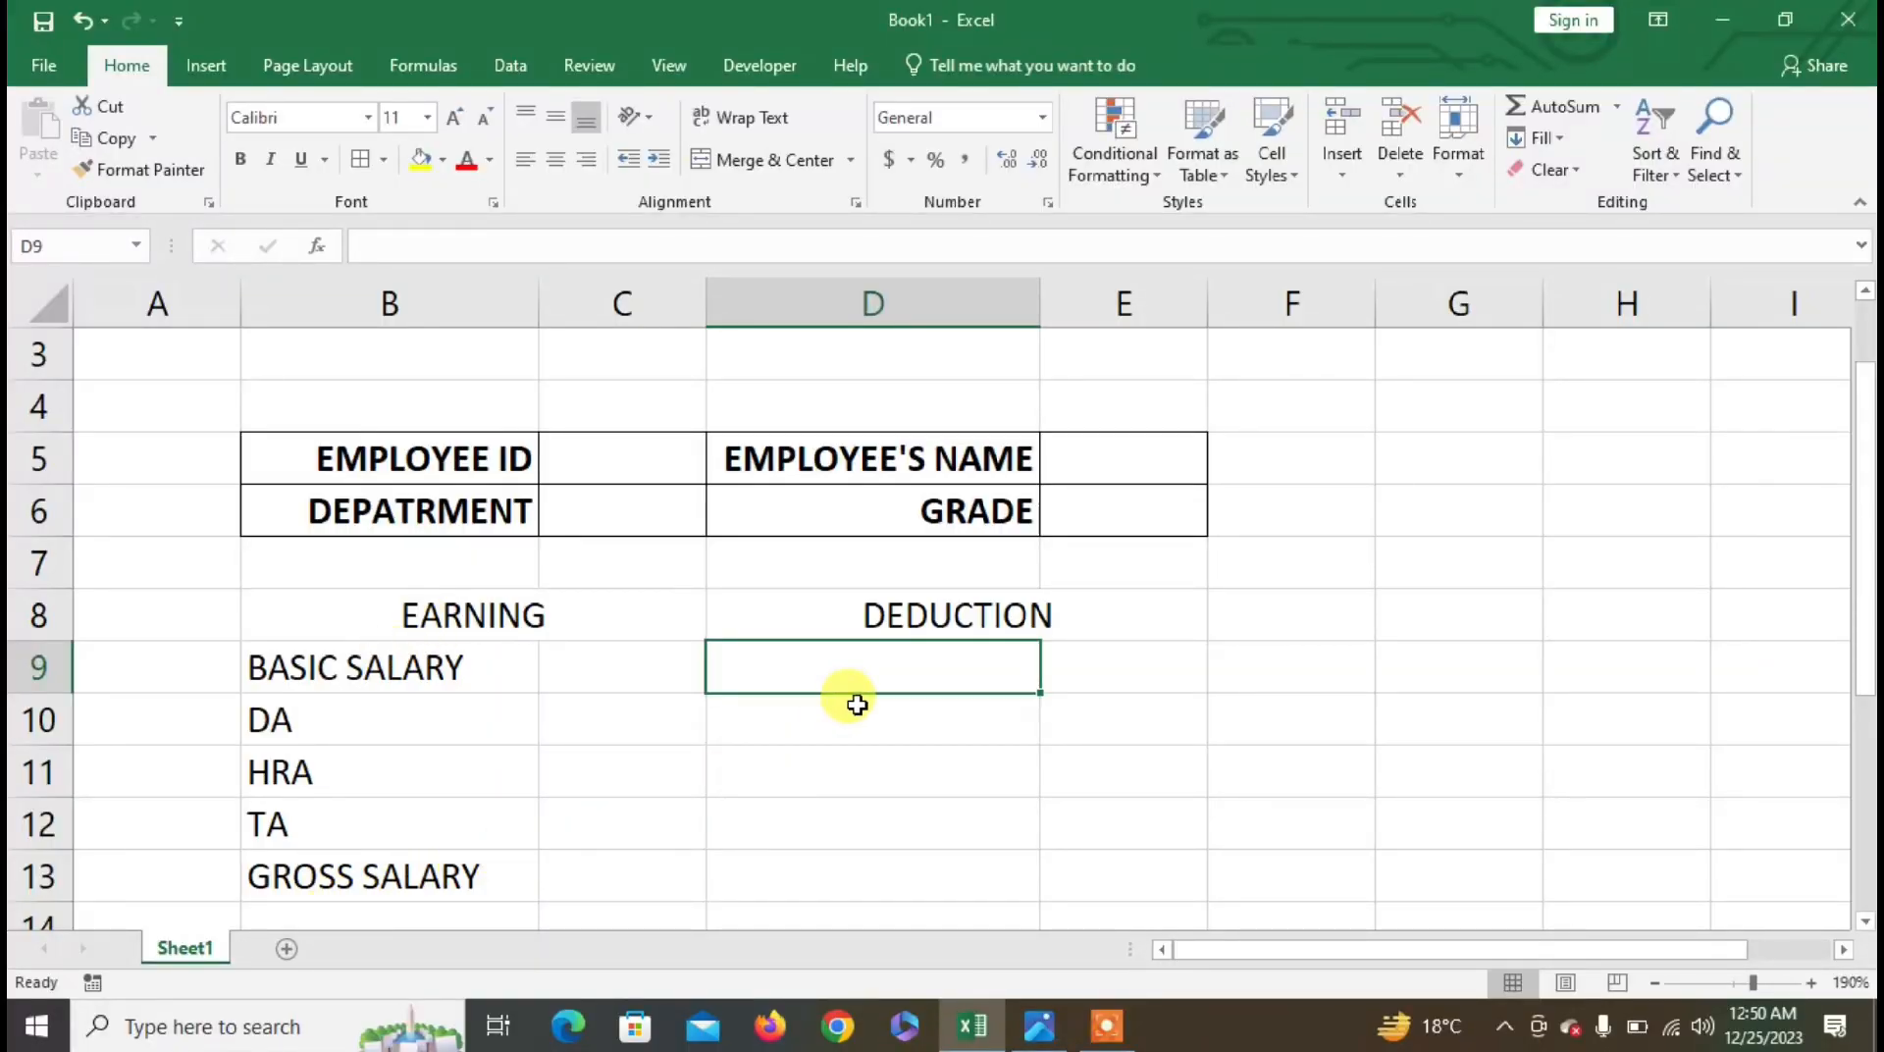
- Type PROVIDENT FUND(PF), LOAN, ESI, PROFESSIONAL TAX and TOTAL DEDUCTION into D9 through D13
text(PRO)
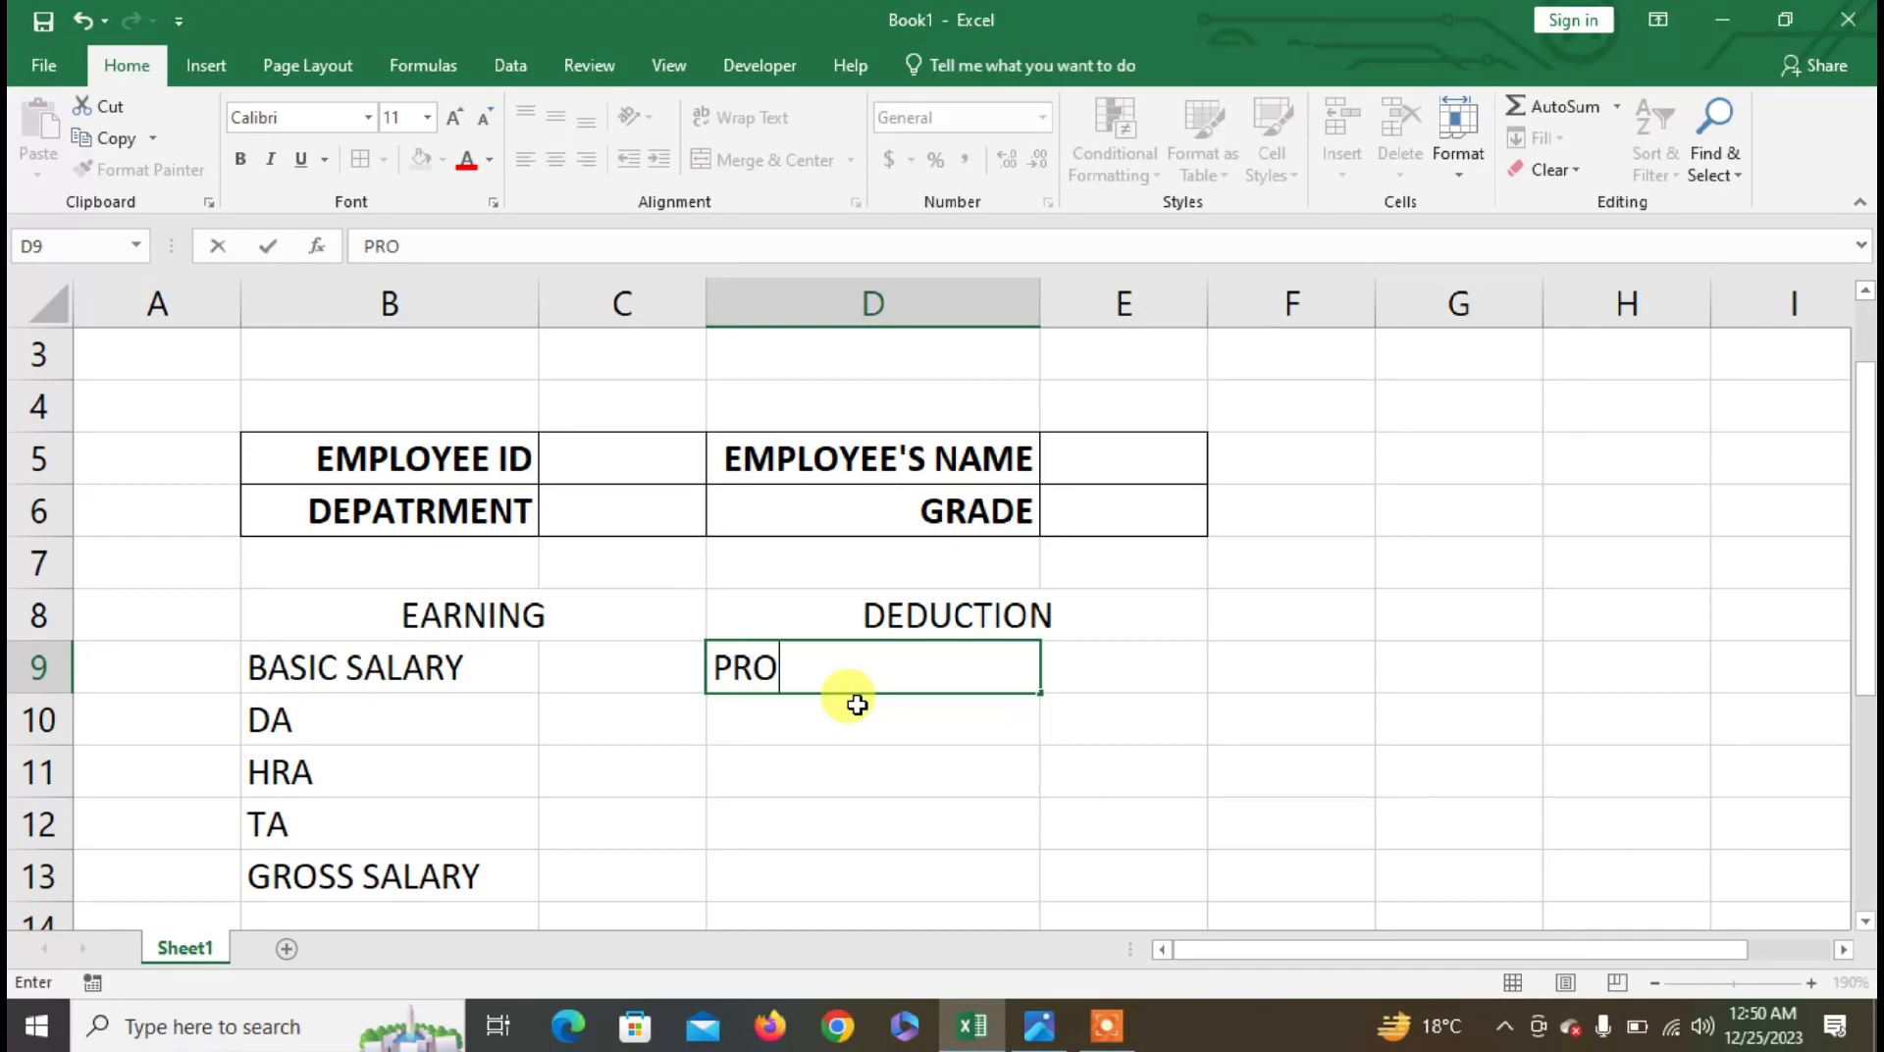
text(VIDENT FUND(P)
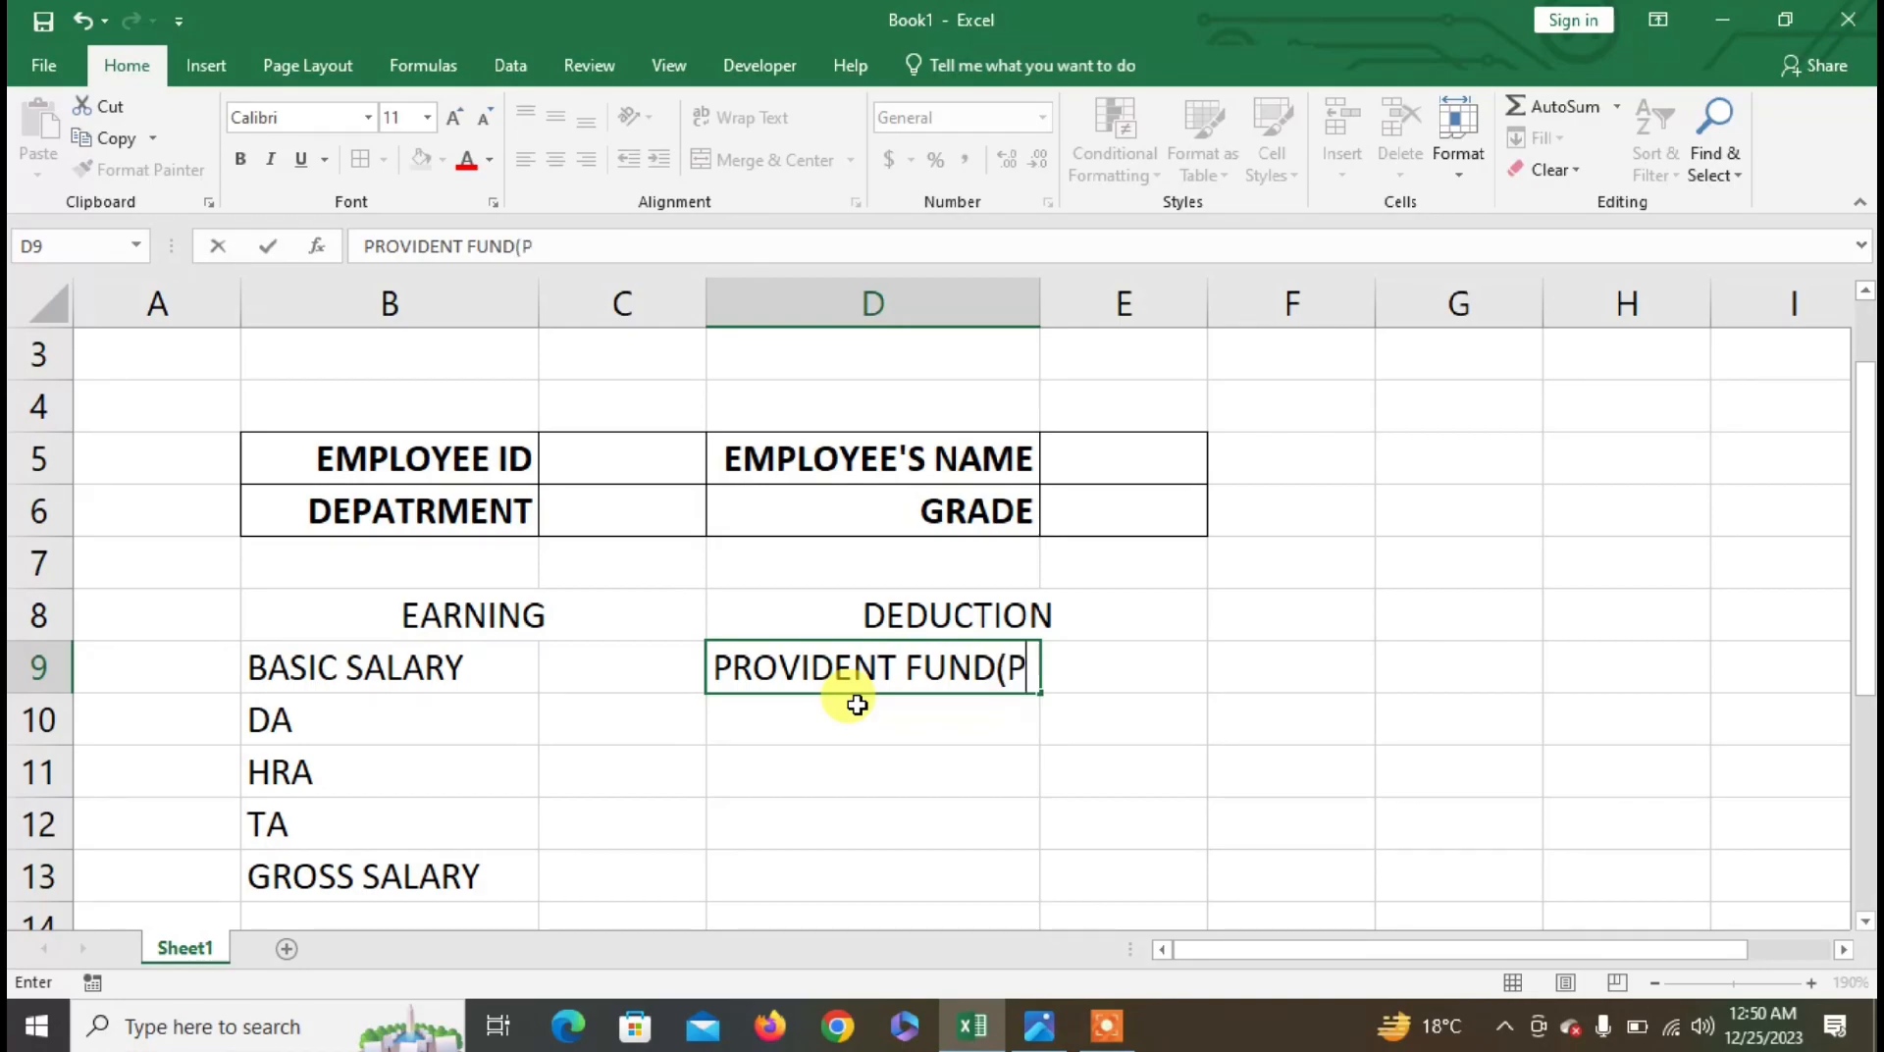
text(F))
key(Return)
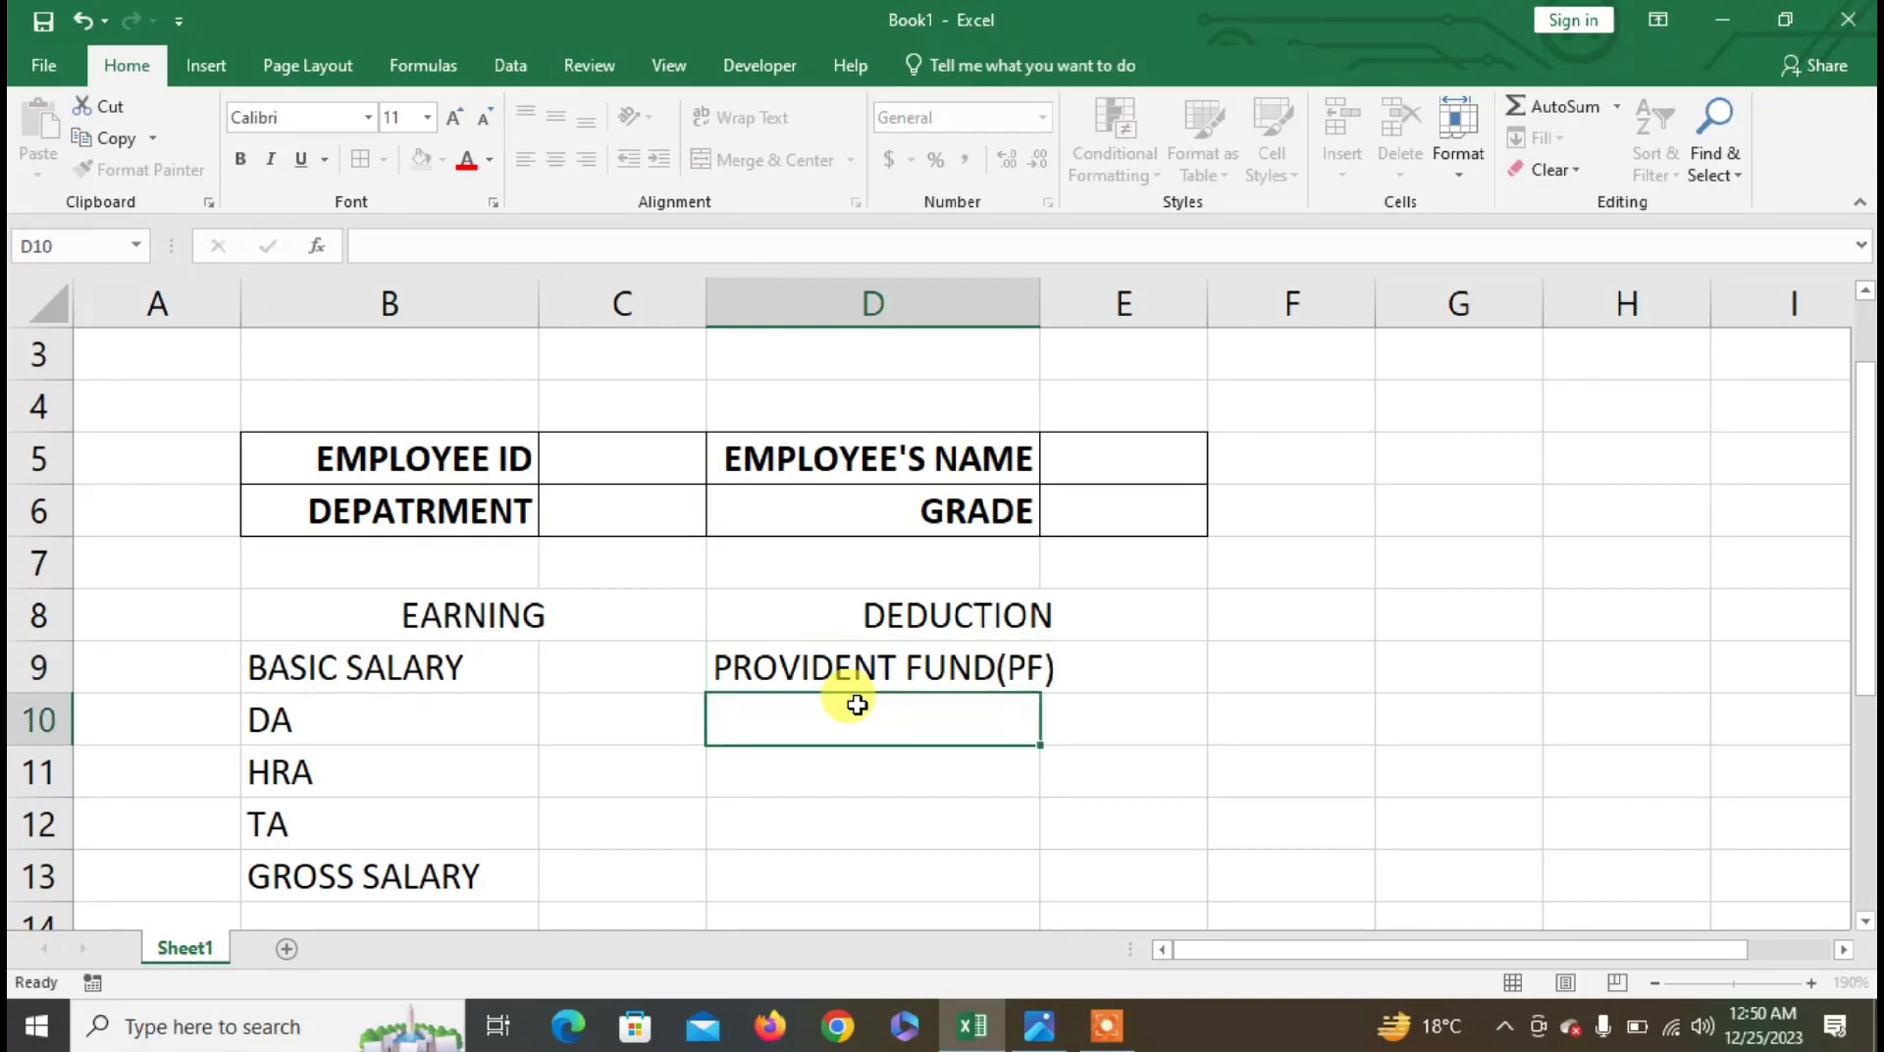
text(LOA)
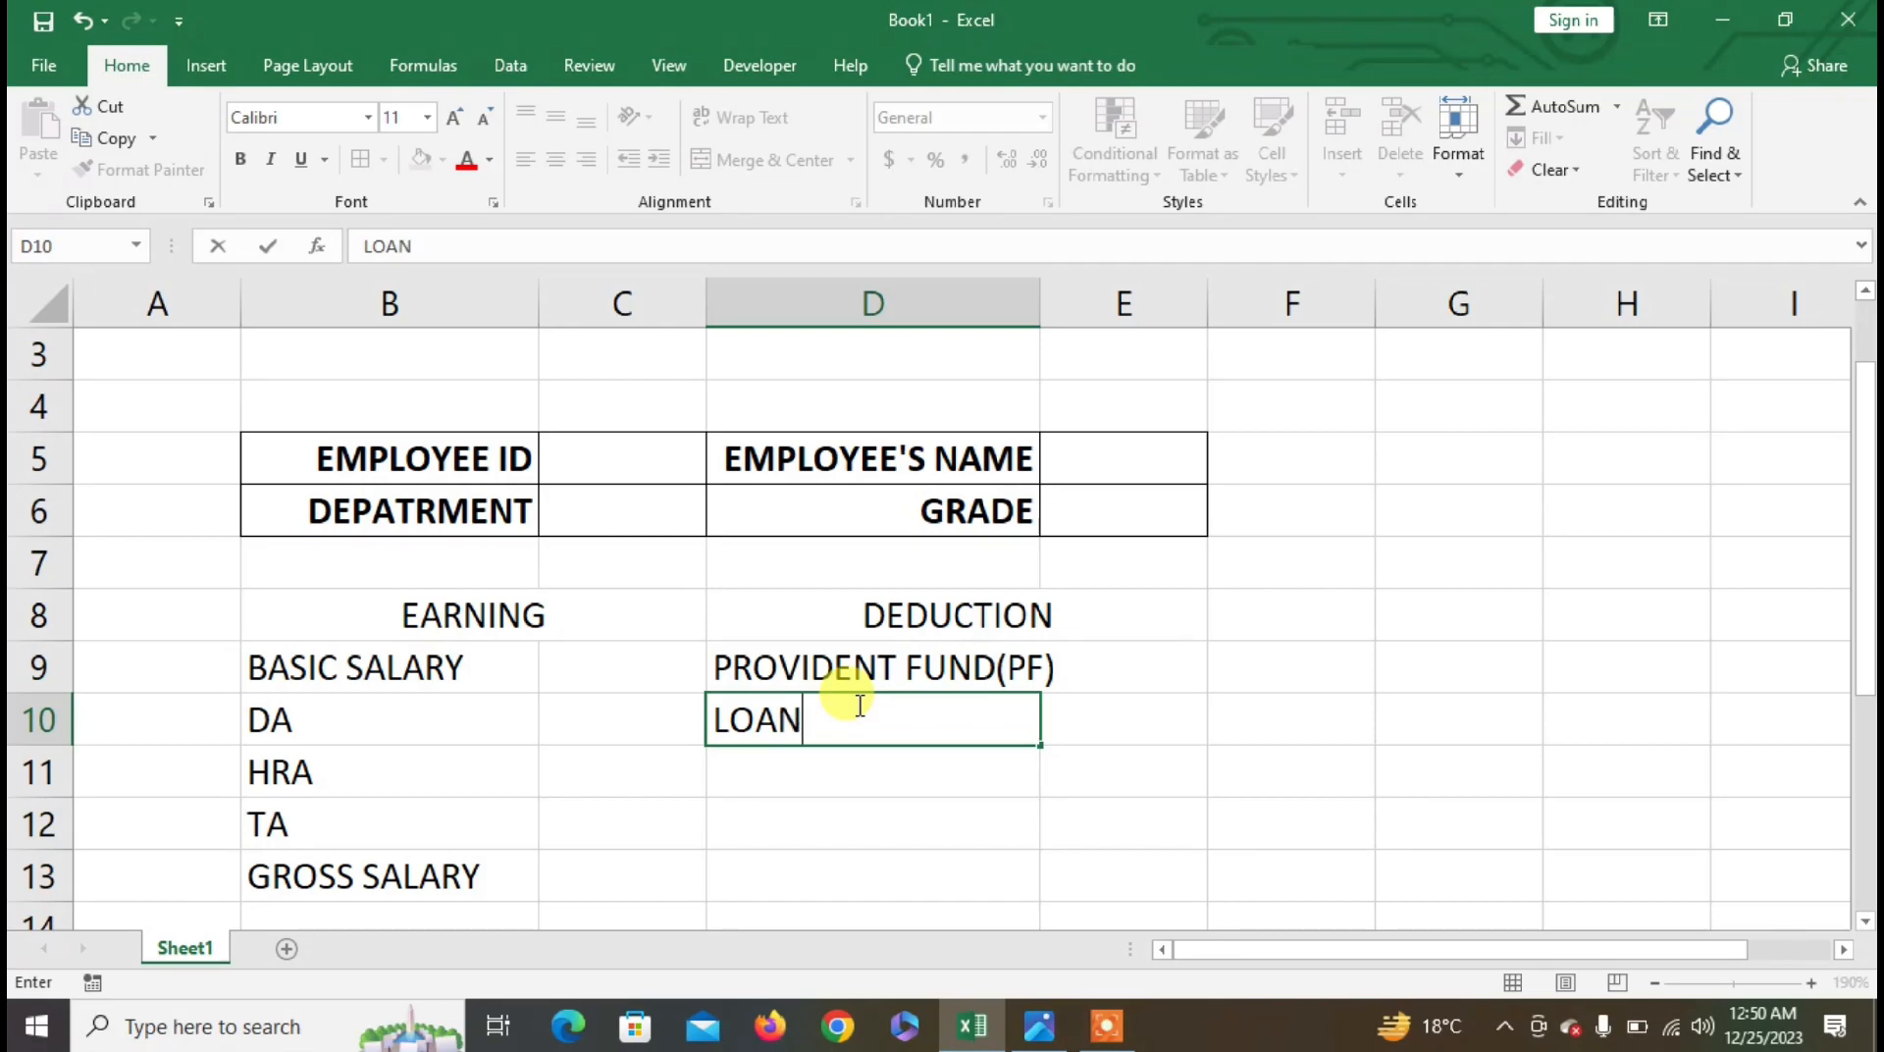
text(N)
key(Return)
text(ESI)
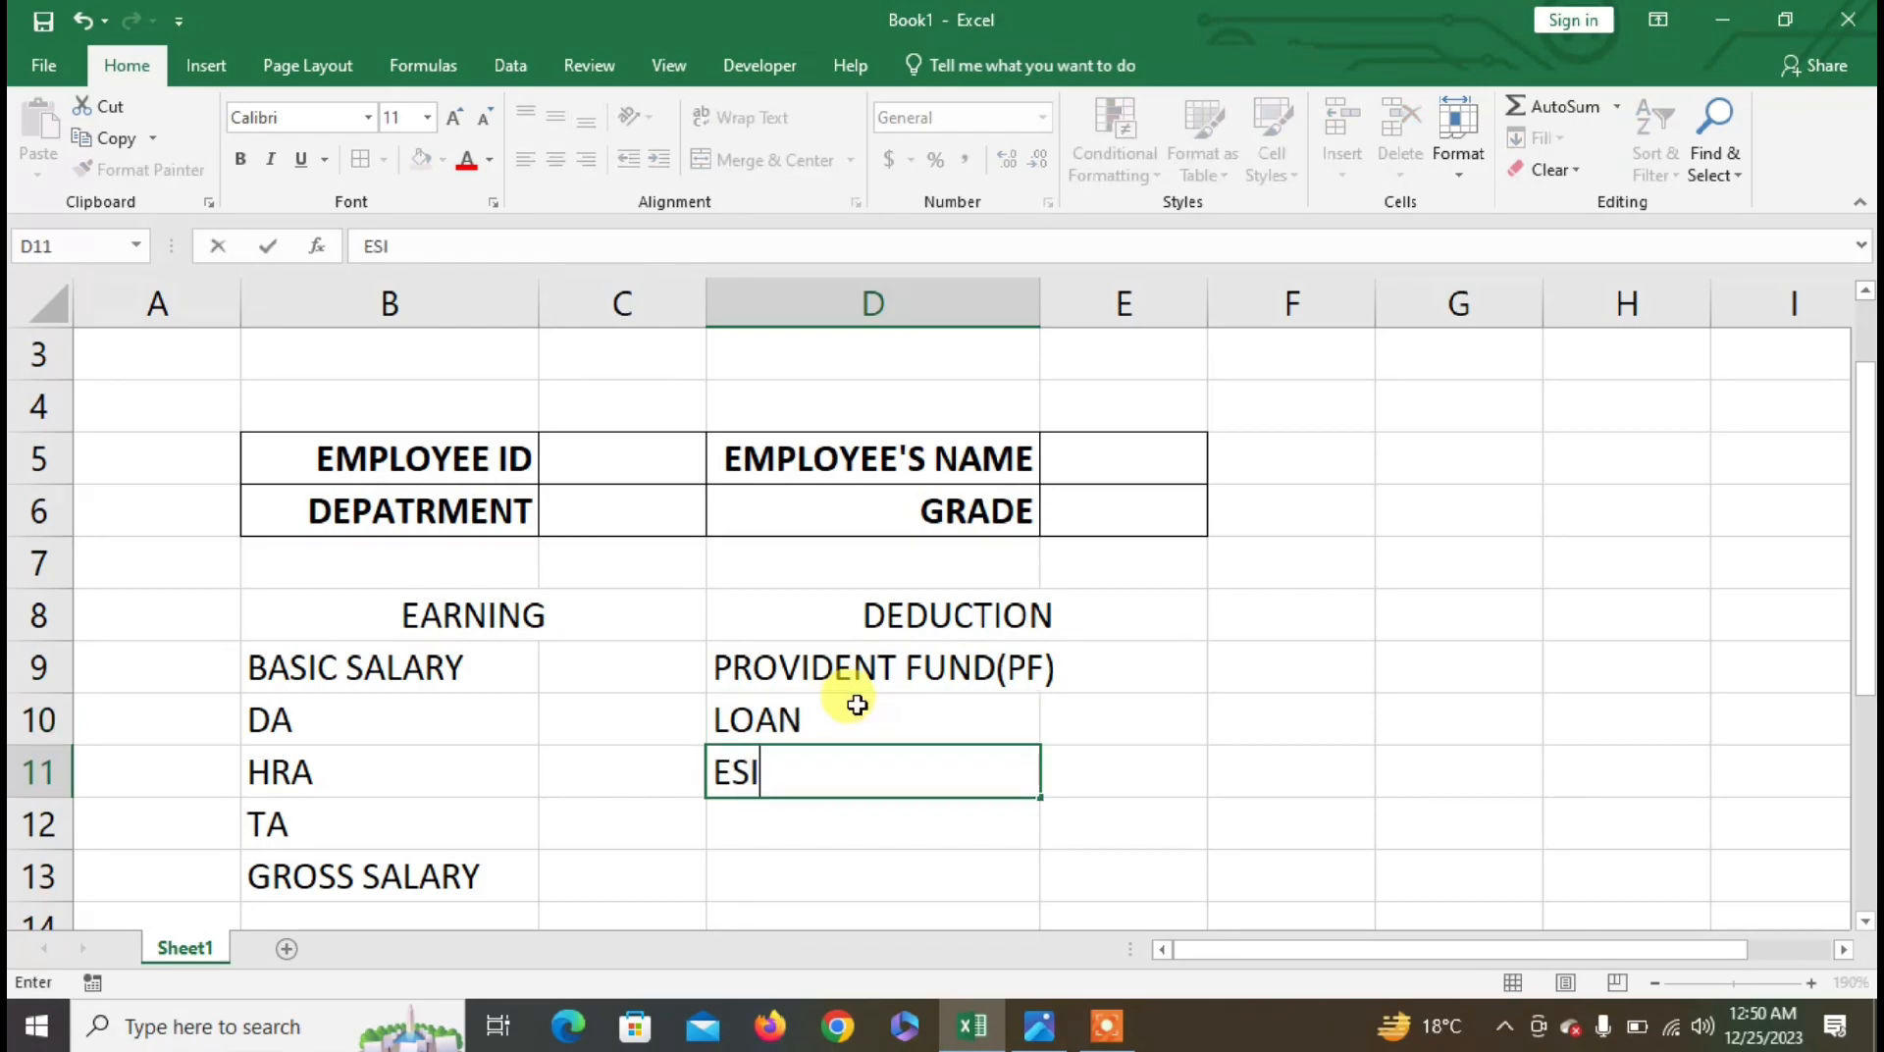
key(Return)
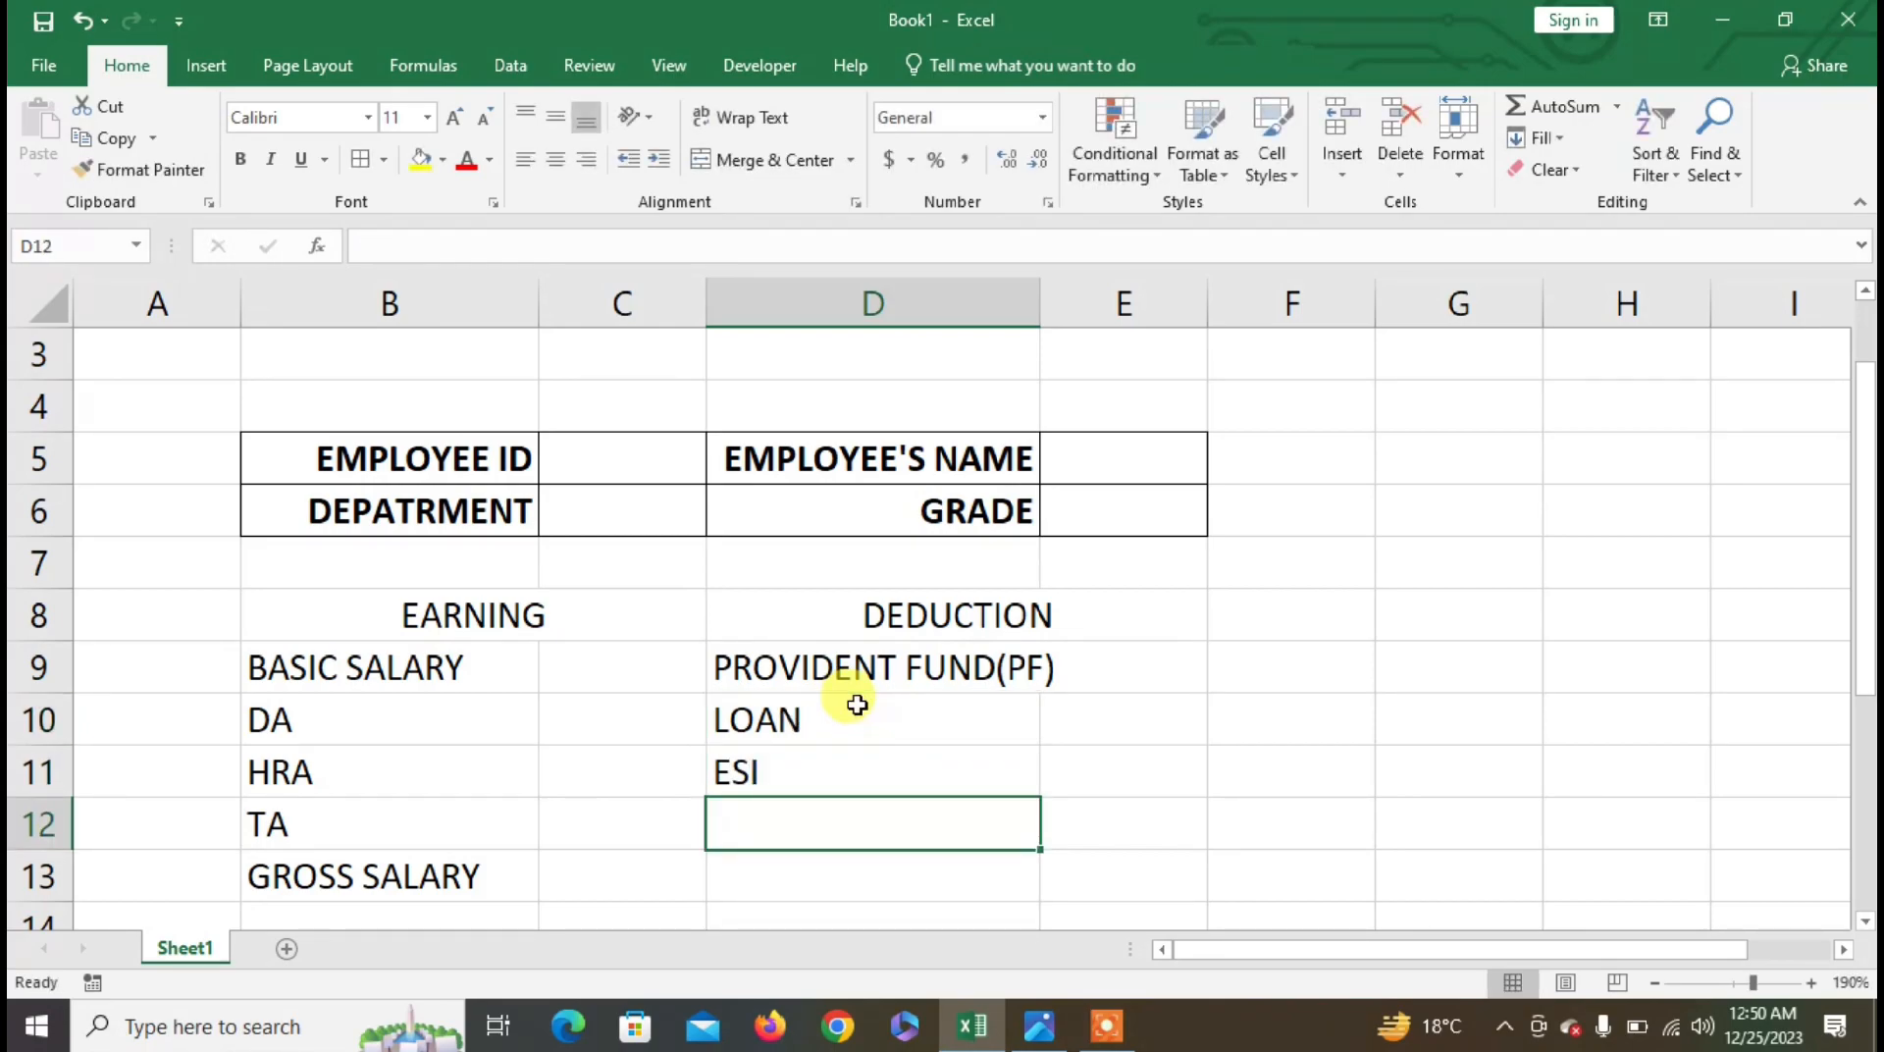
text(PROFE)
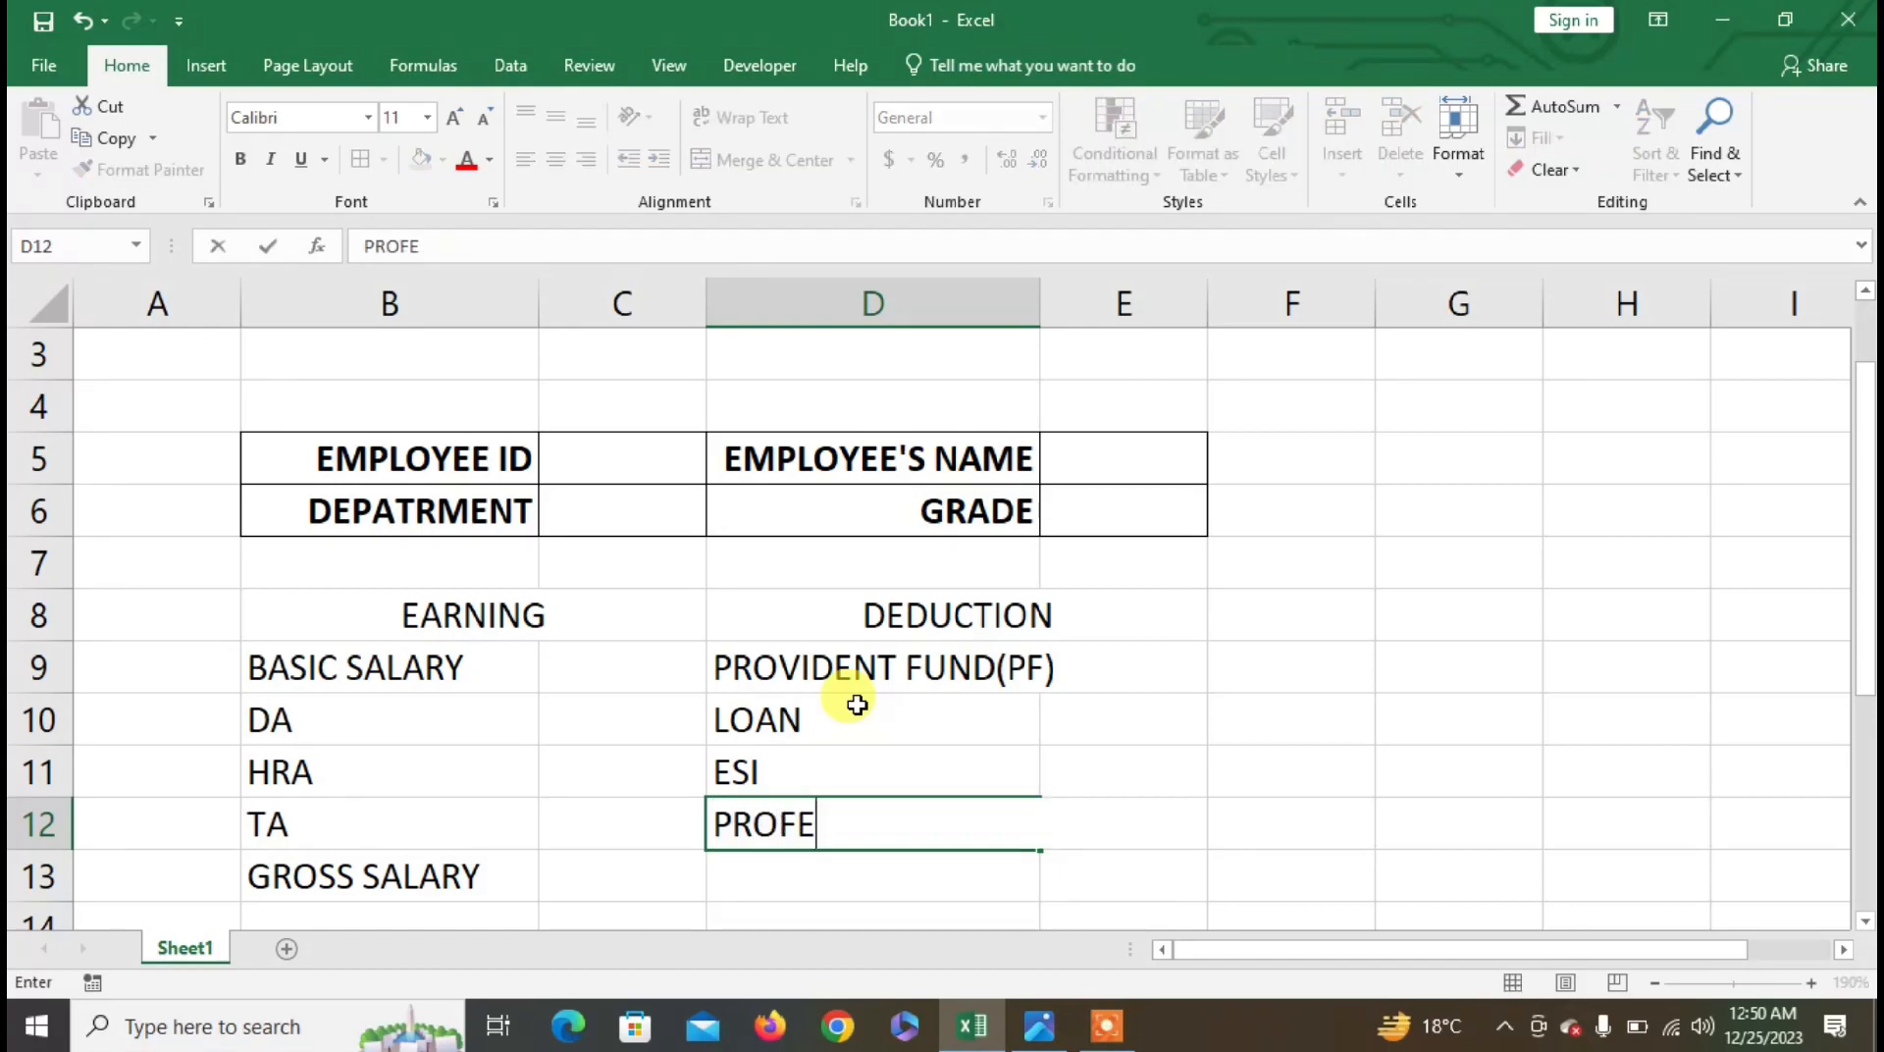
text(SSIONSL)
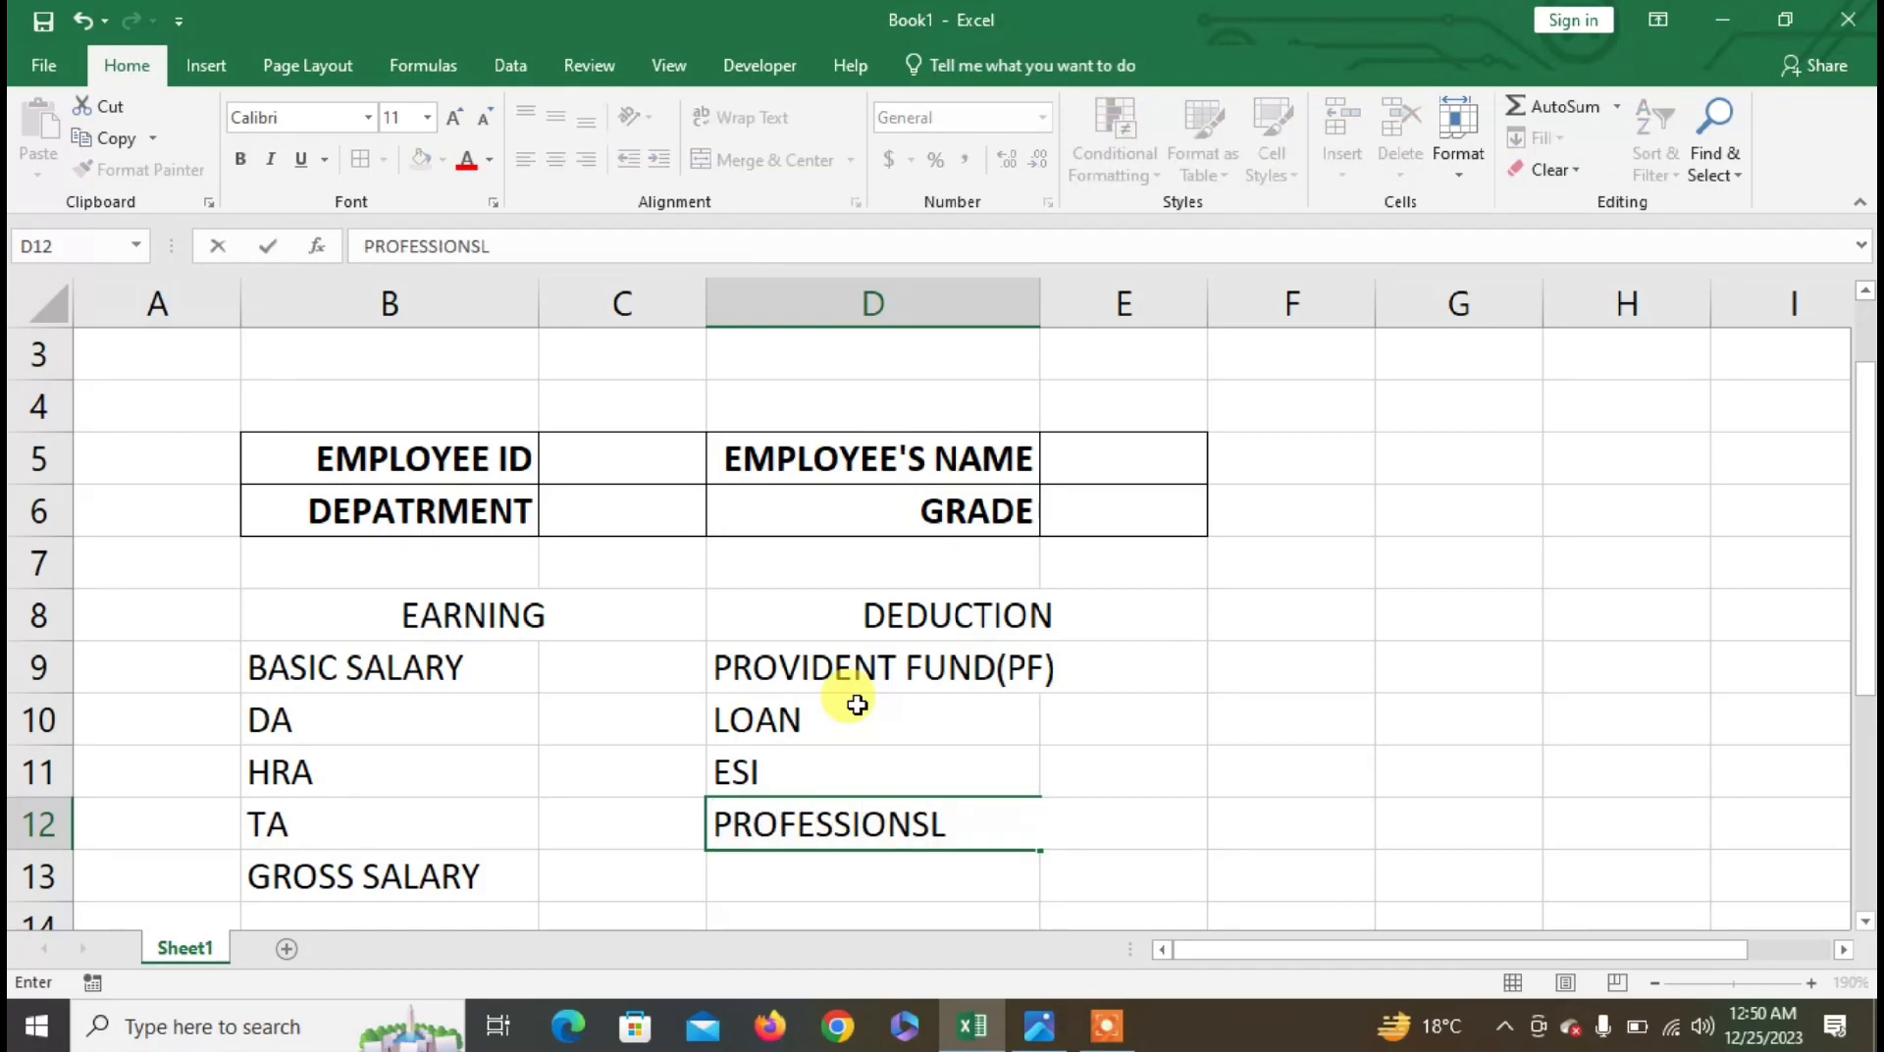
key(BackSpace)
key(BackSpace)
text(AL TAX)
key(Return)
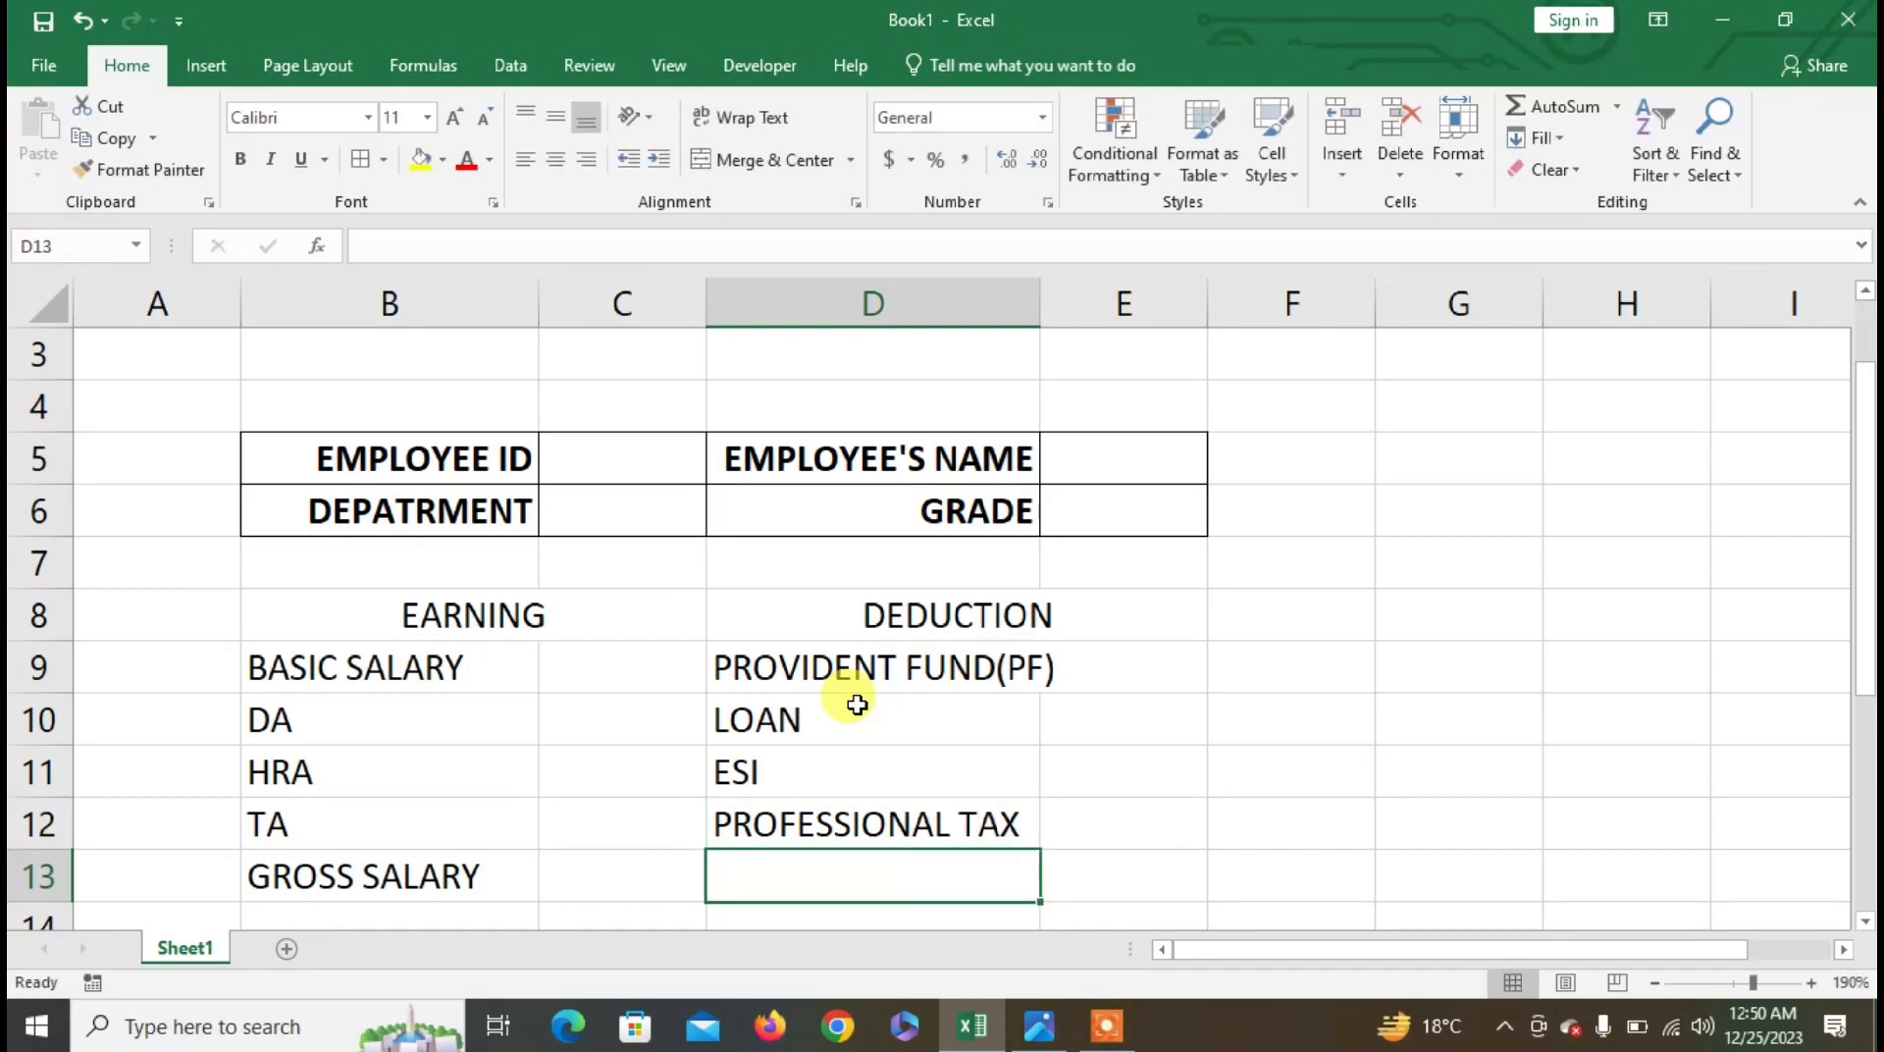
key(alt+Tab)
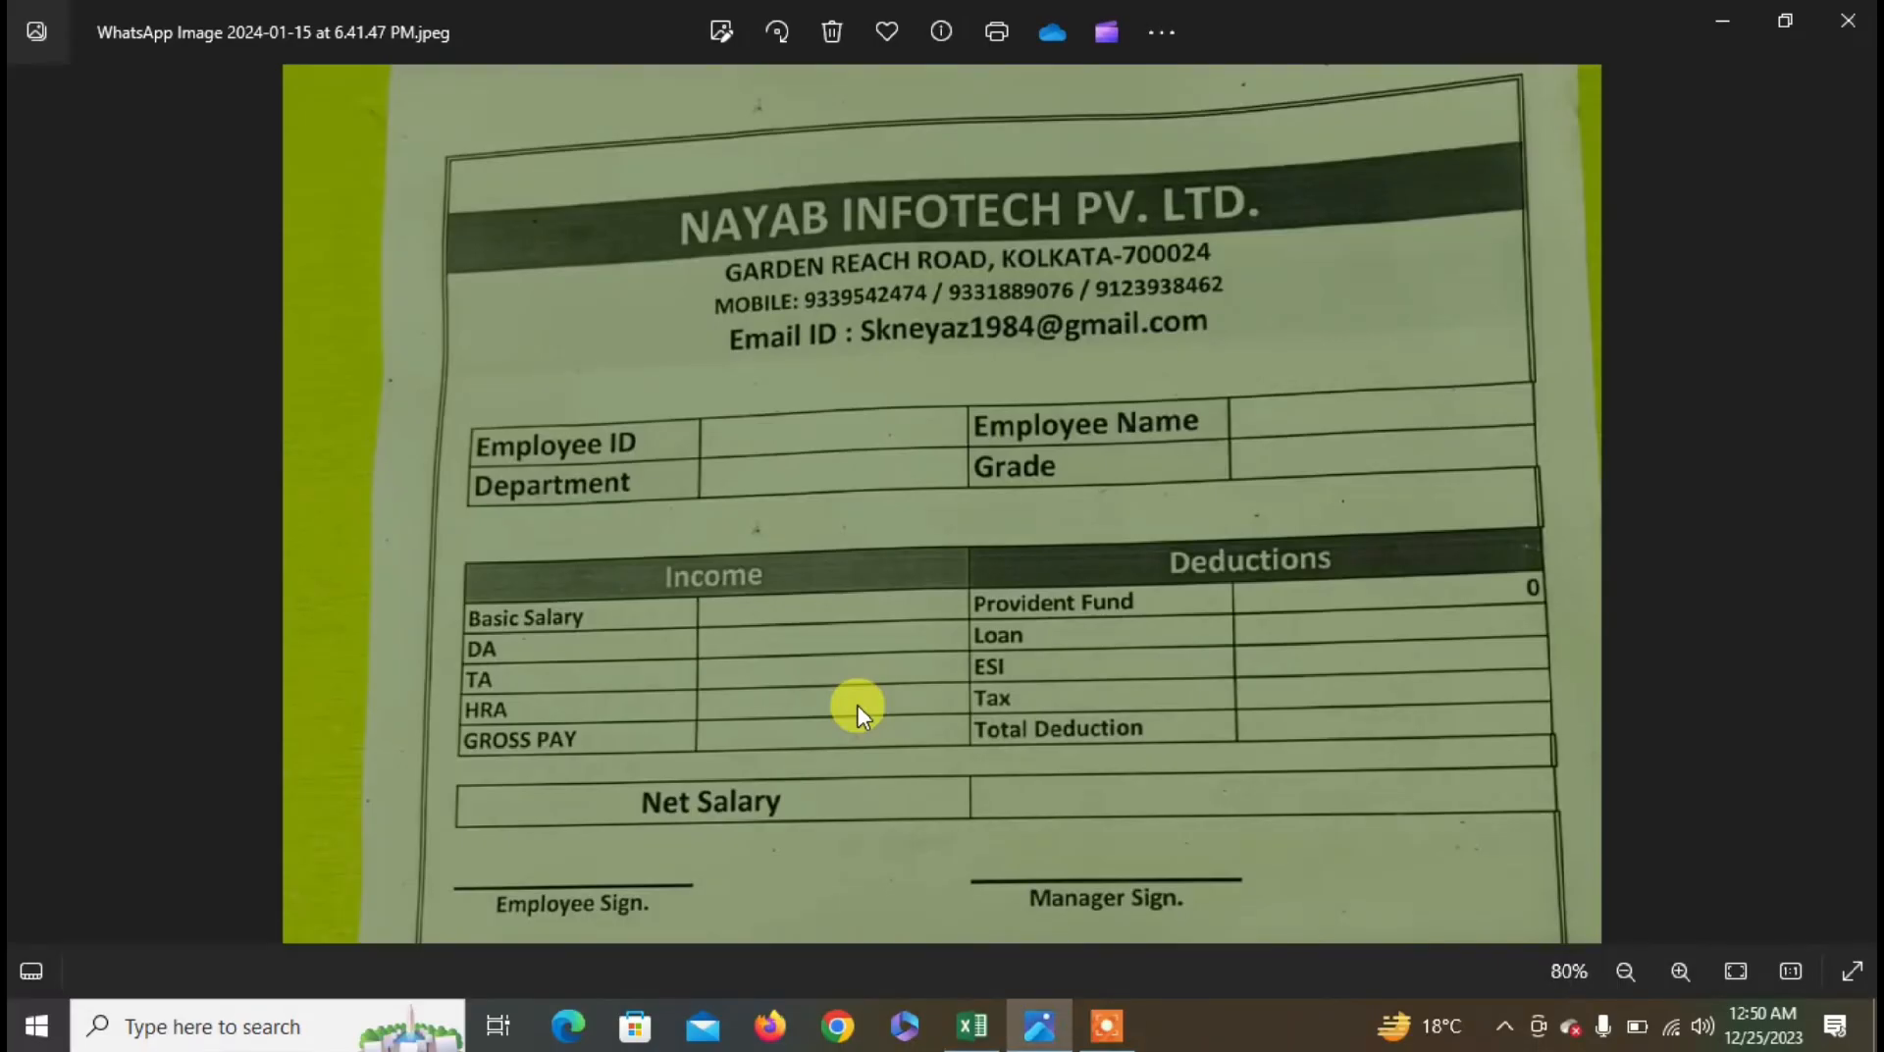
key(alt+Tab)
text(TOTAL)
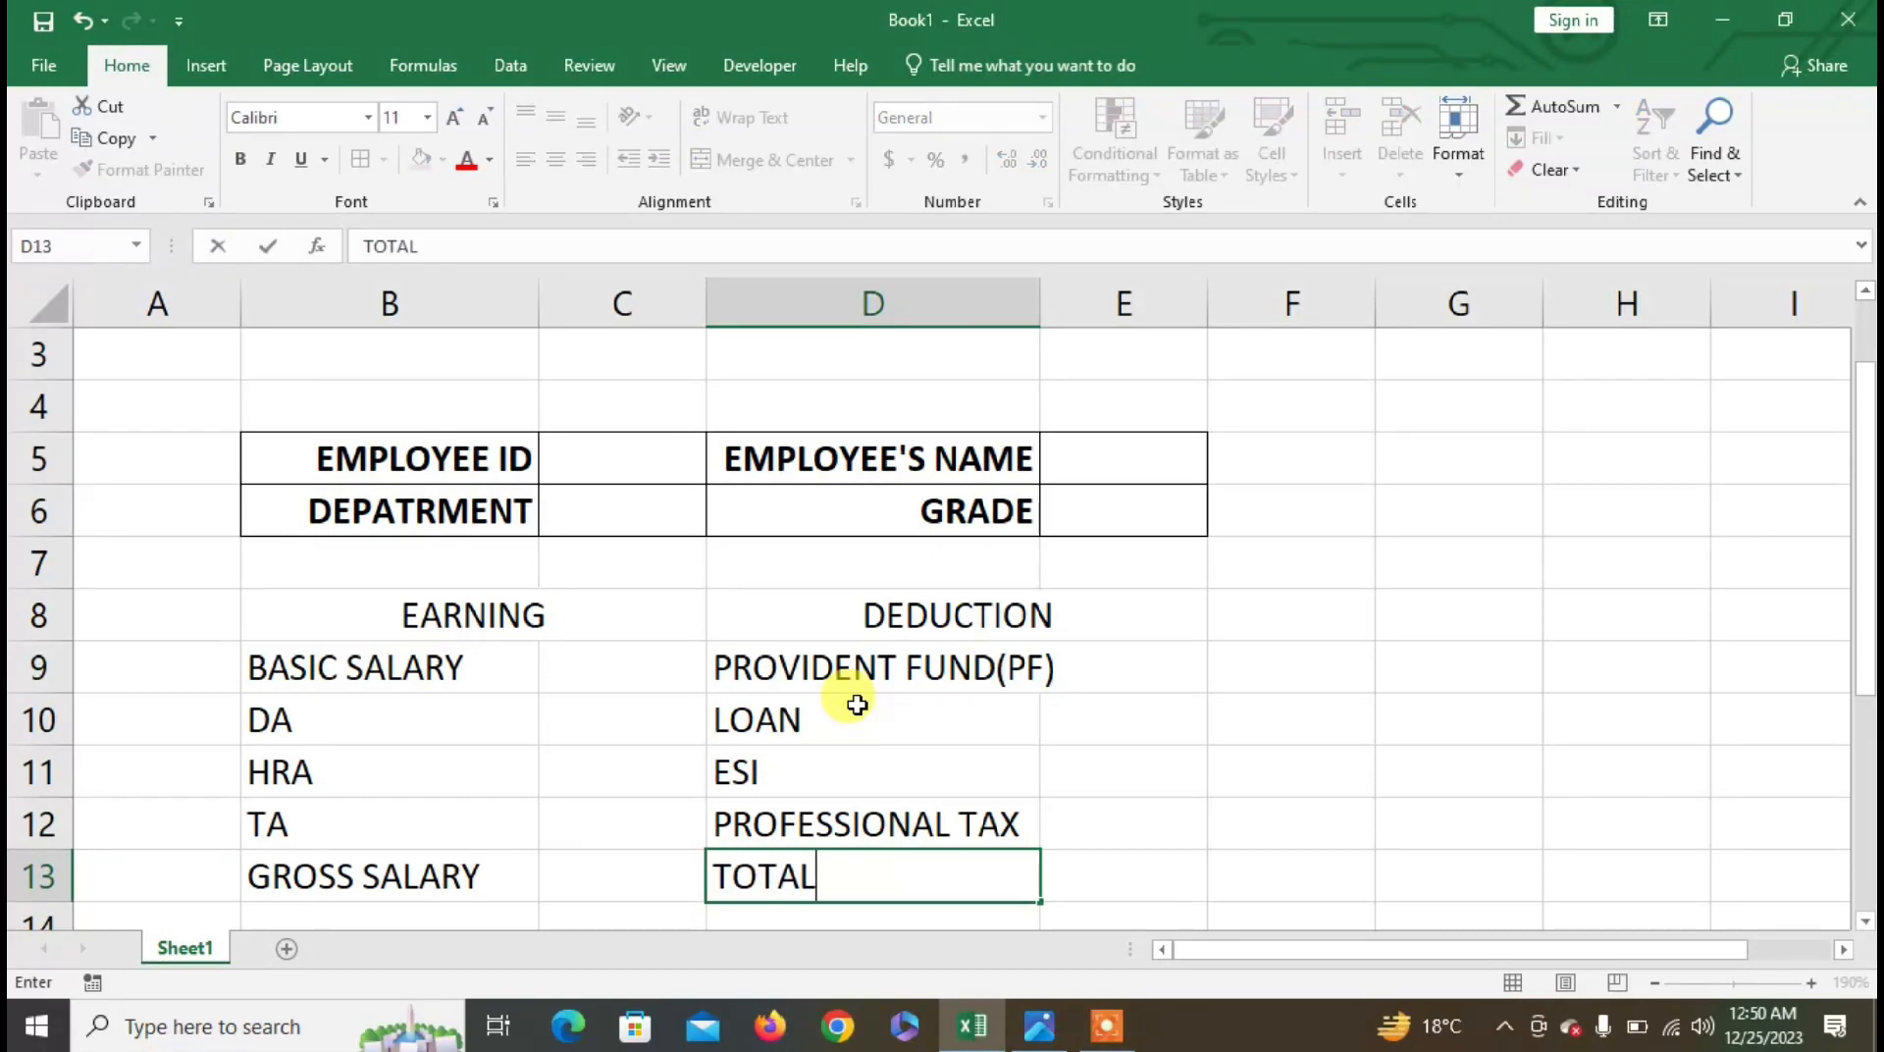
text( DEDUCTION)
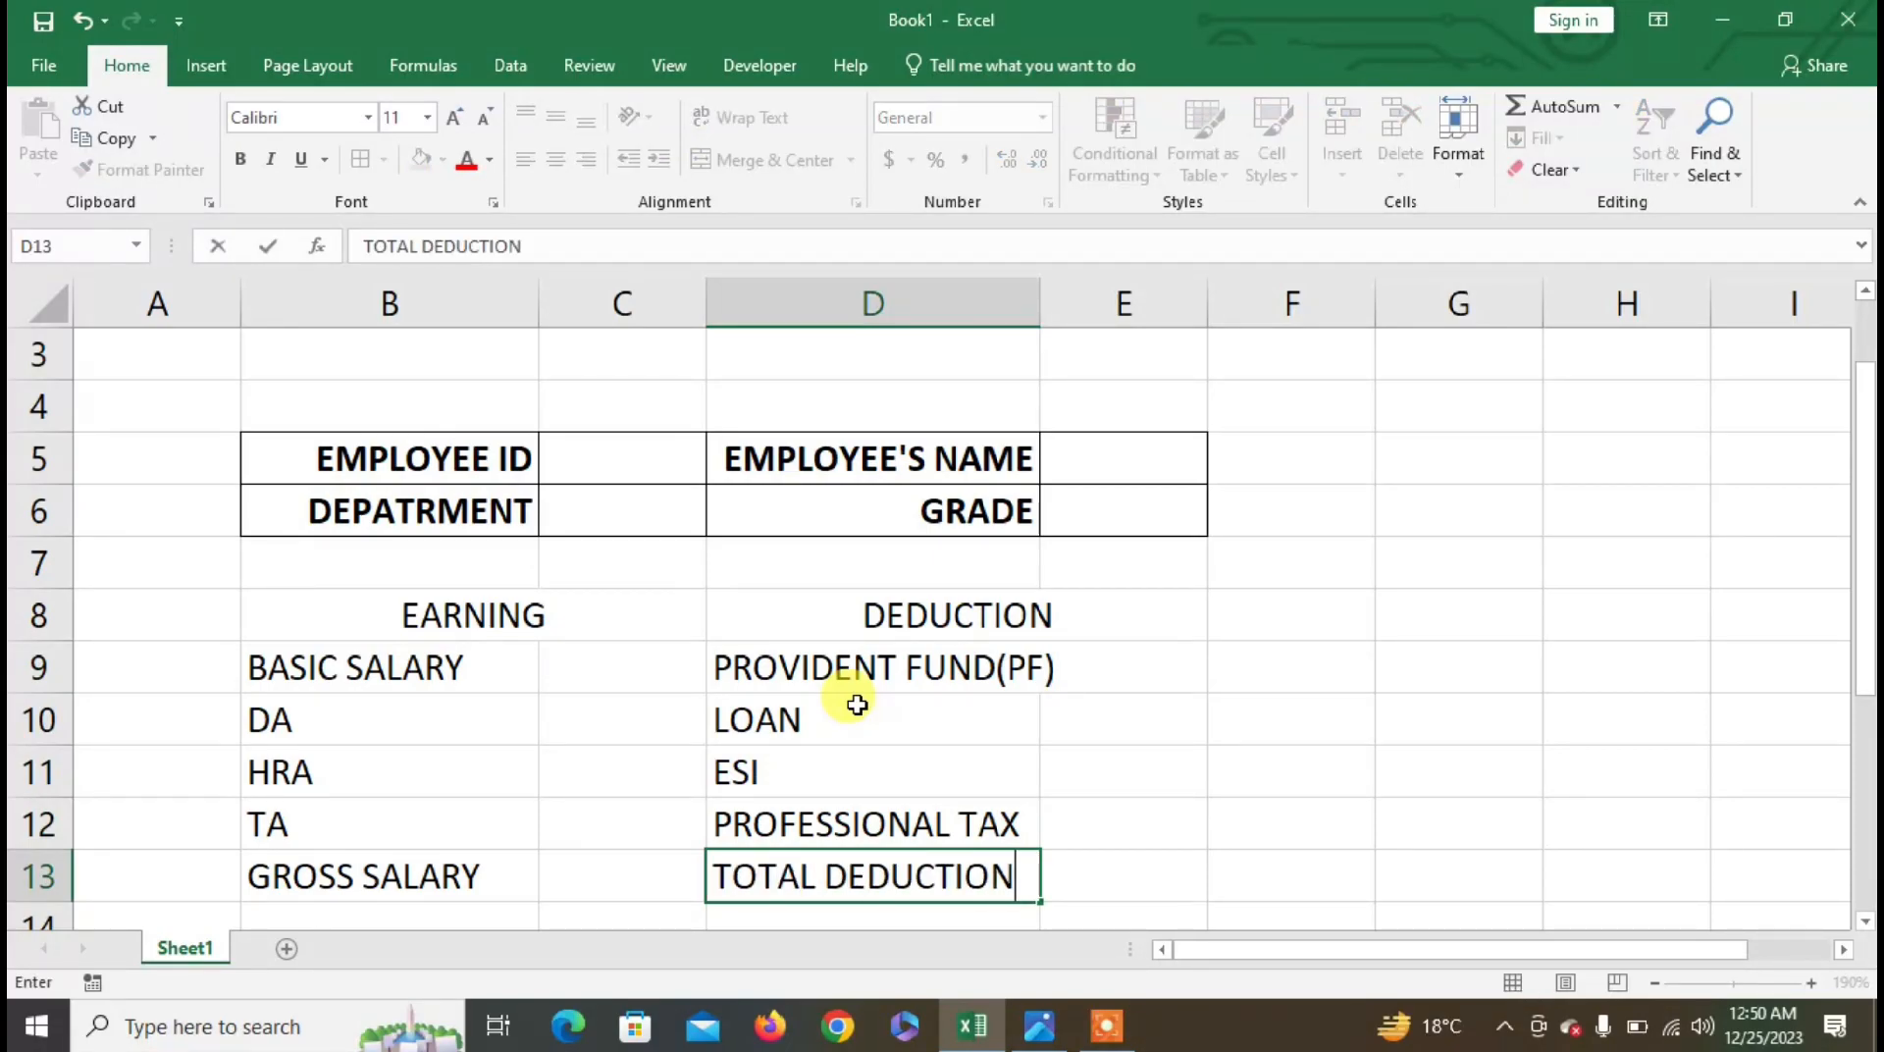
click(898, 751)
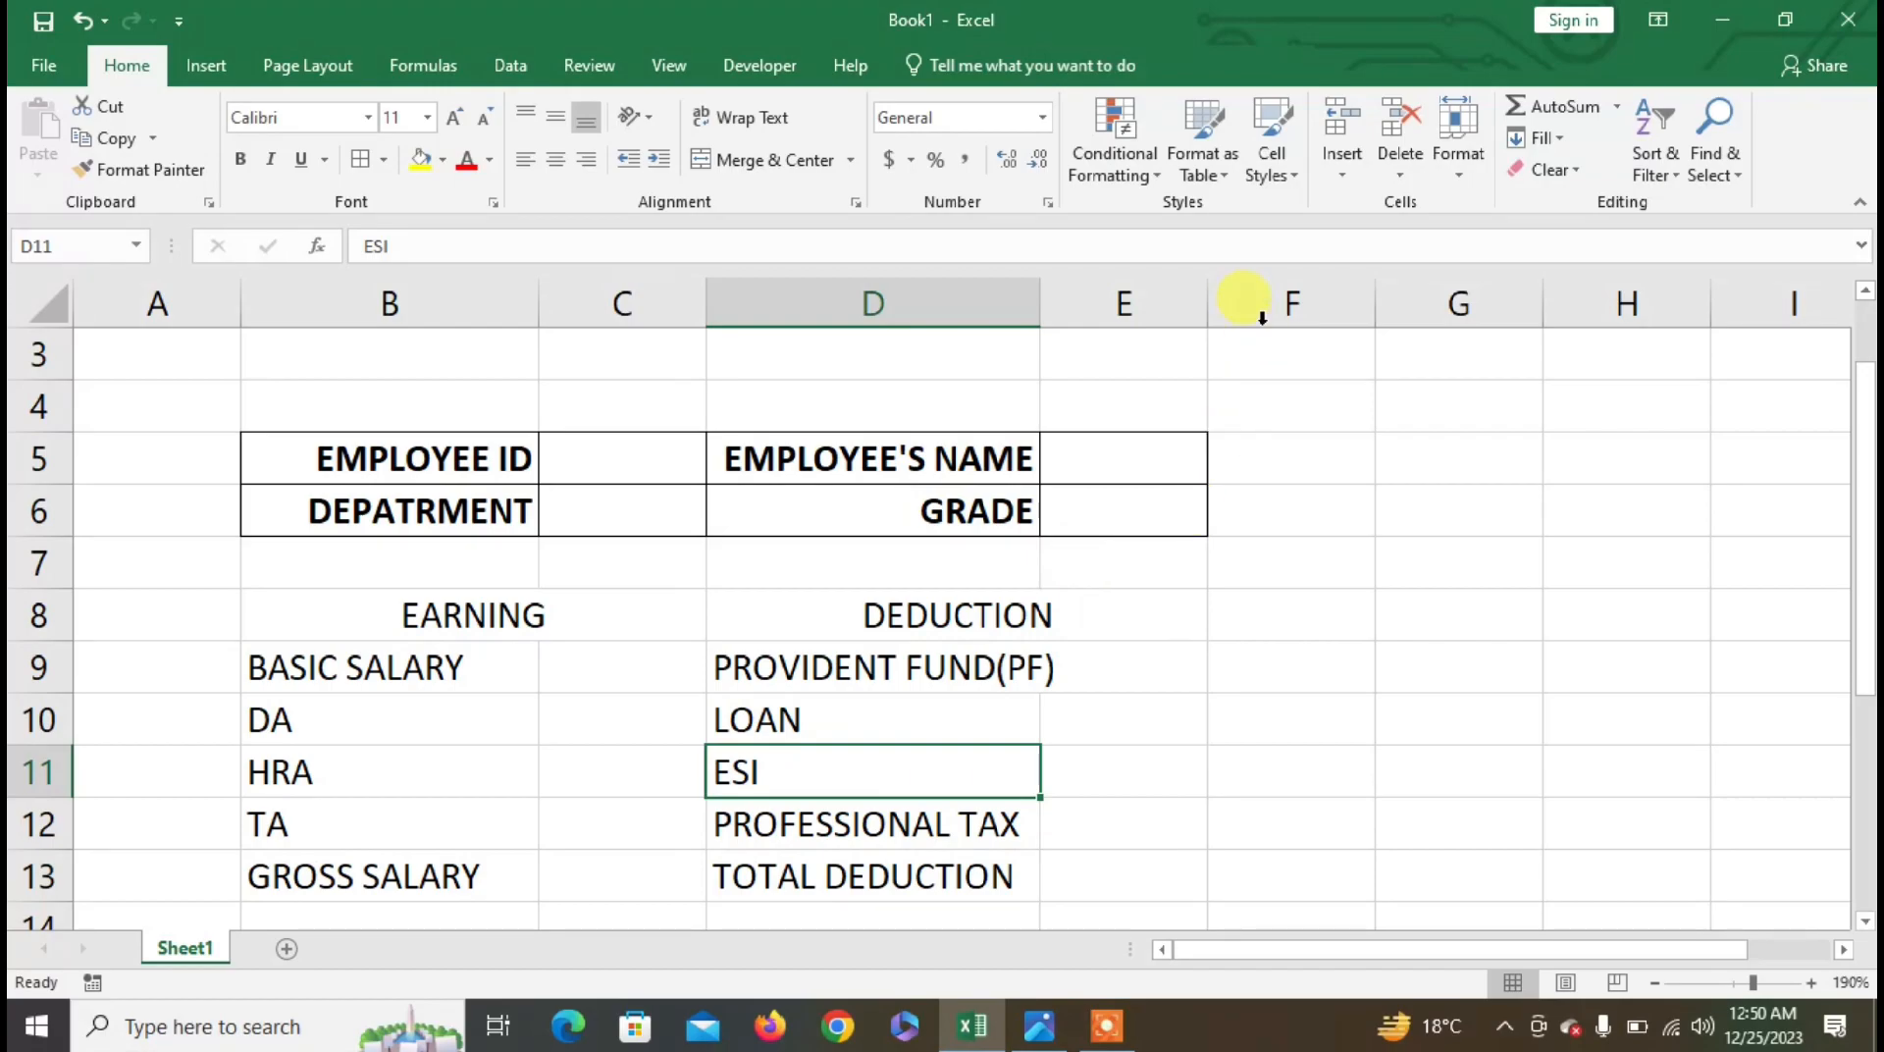
- Widen column E and apply All Borders to the B8:E13 table
drag(1207, 299, 1315, 307)
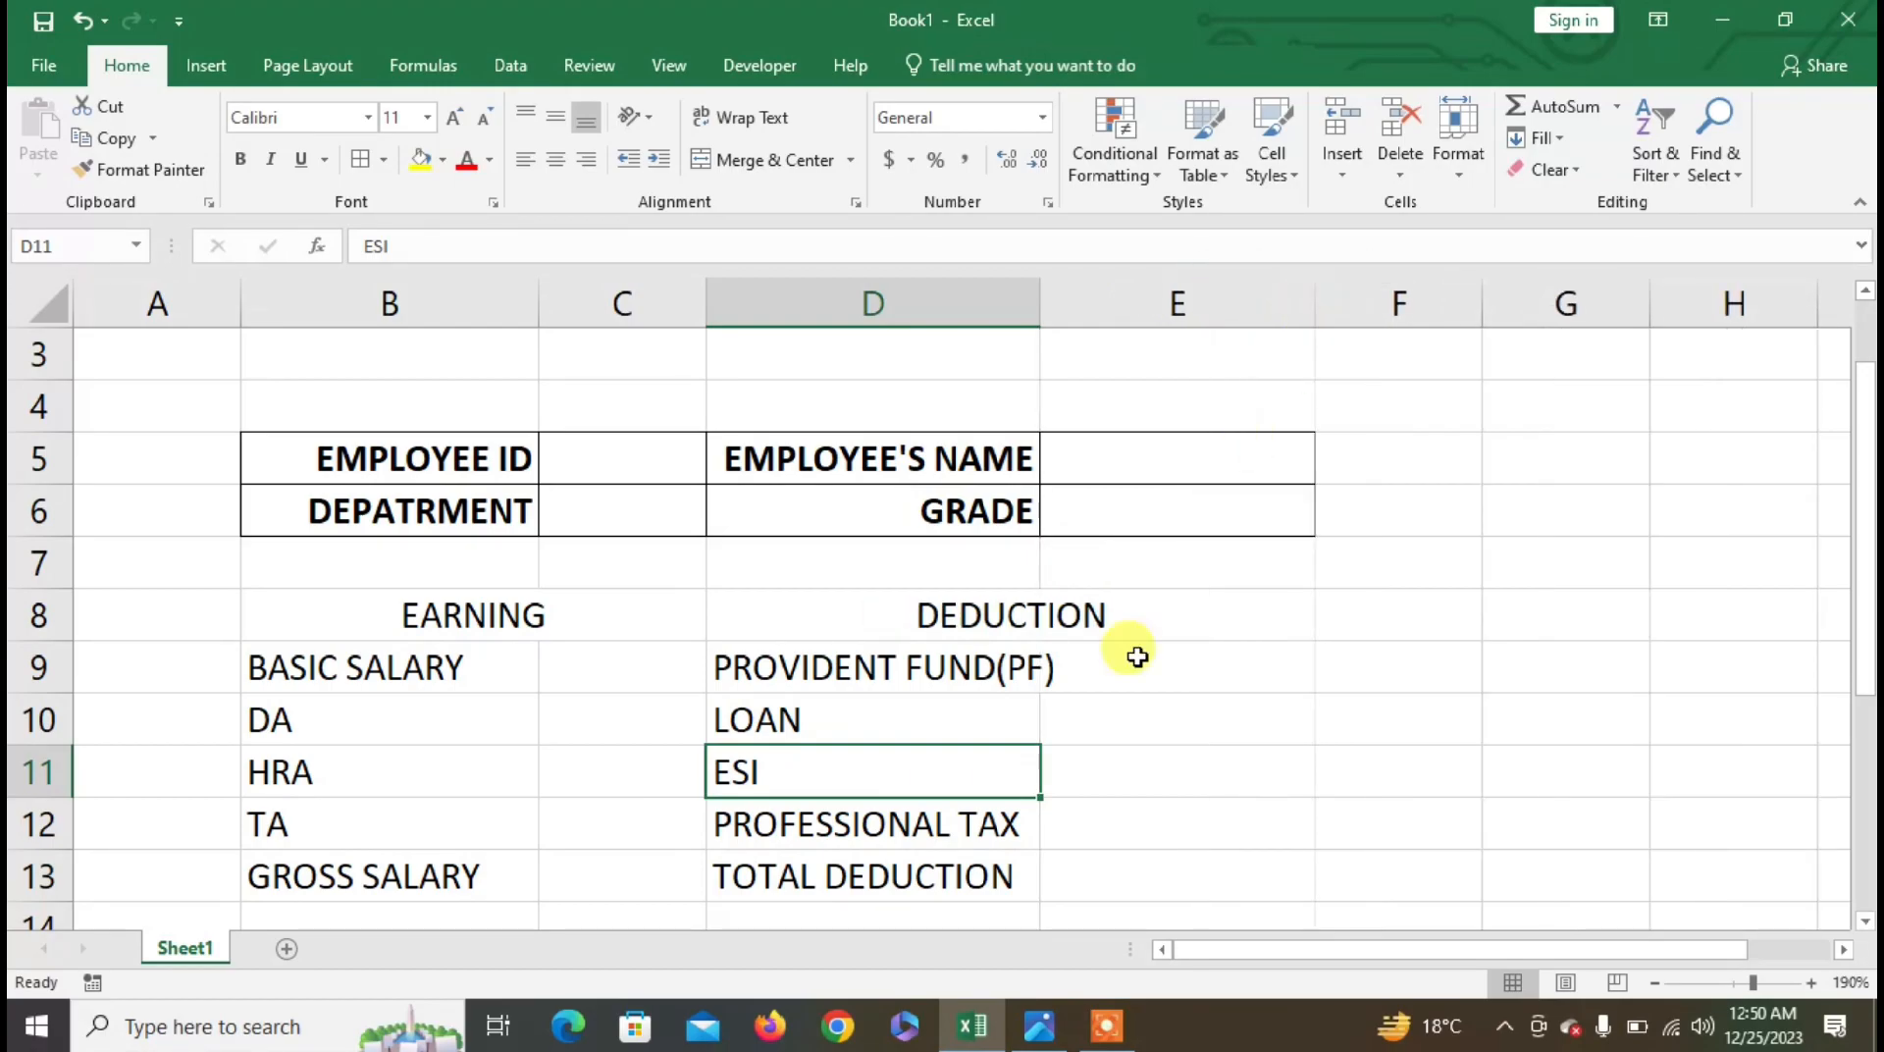
drag(309, 614, 1207, 878)
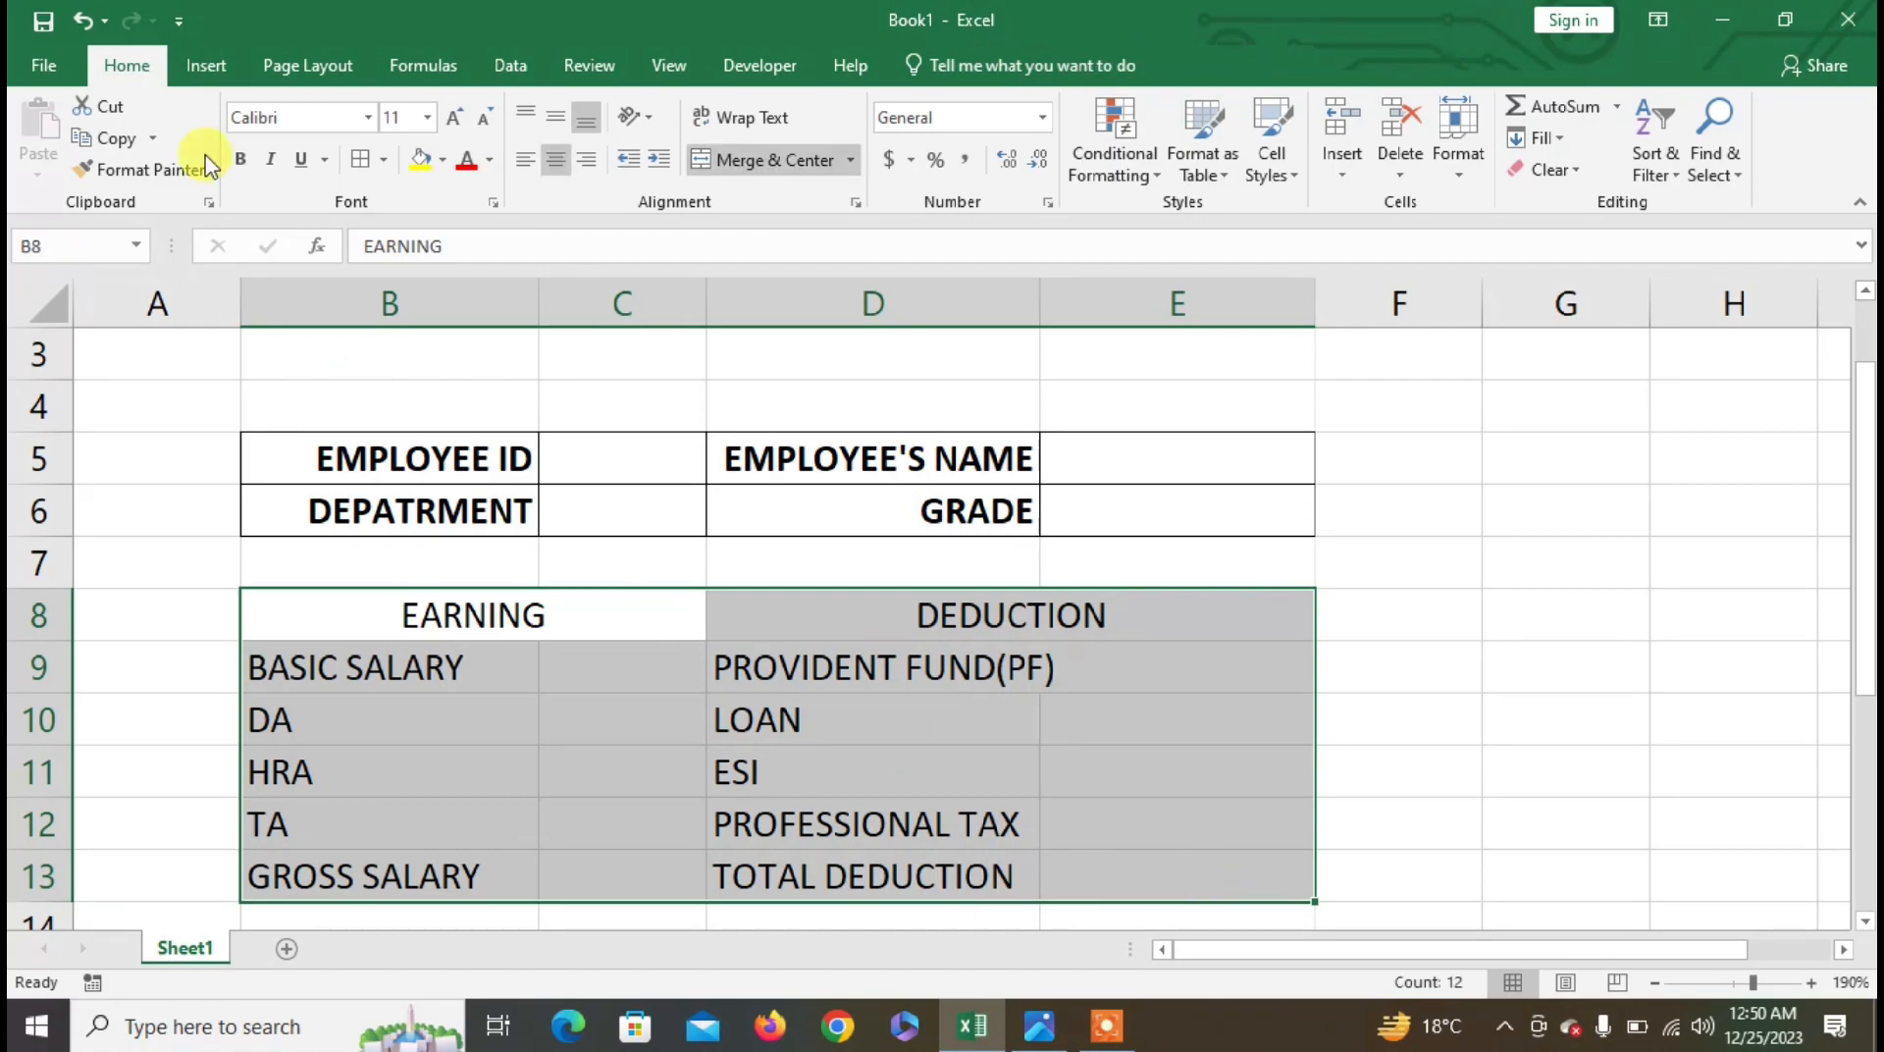
click(363, 165)
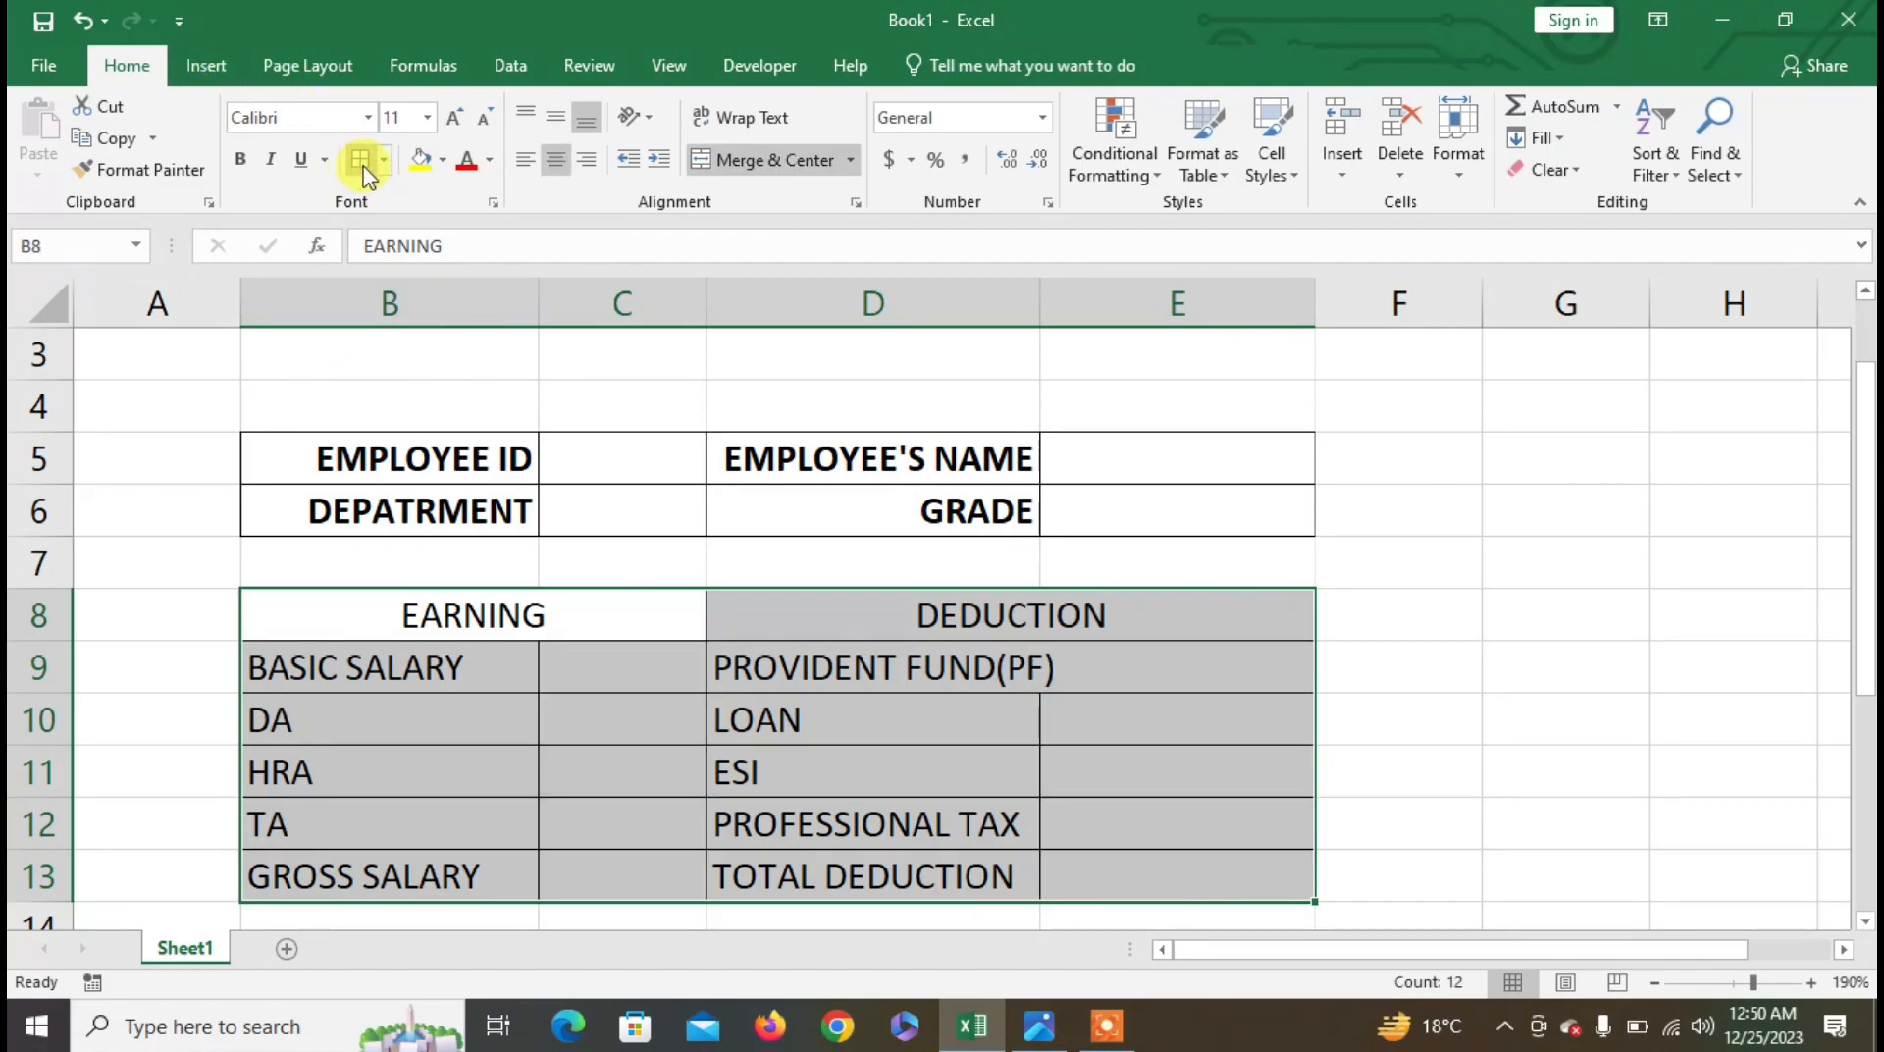
- Make the EARNING and DEDUCTION header row bold, 12 pt, with yellow fill
click(483, 620)
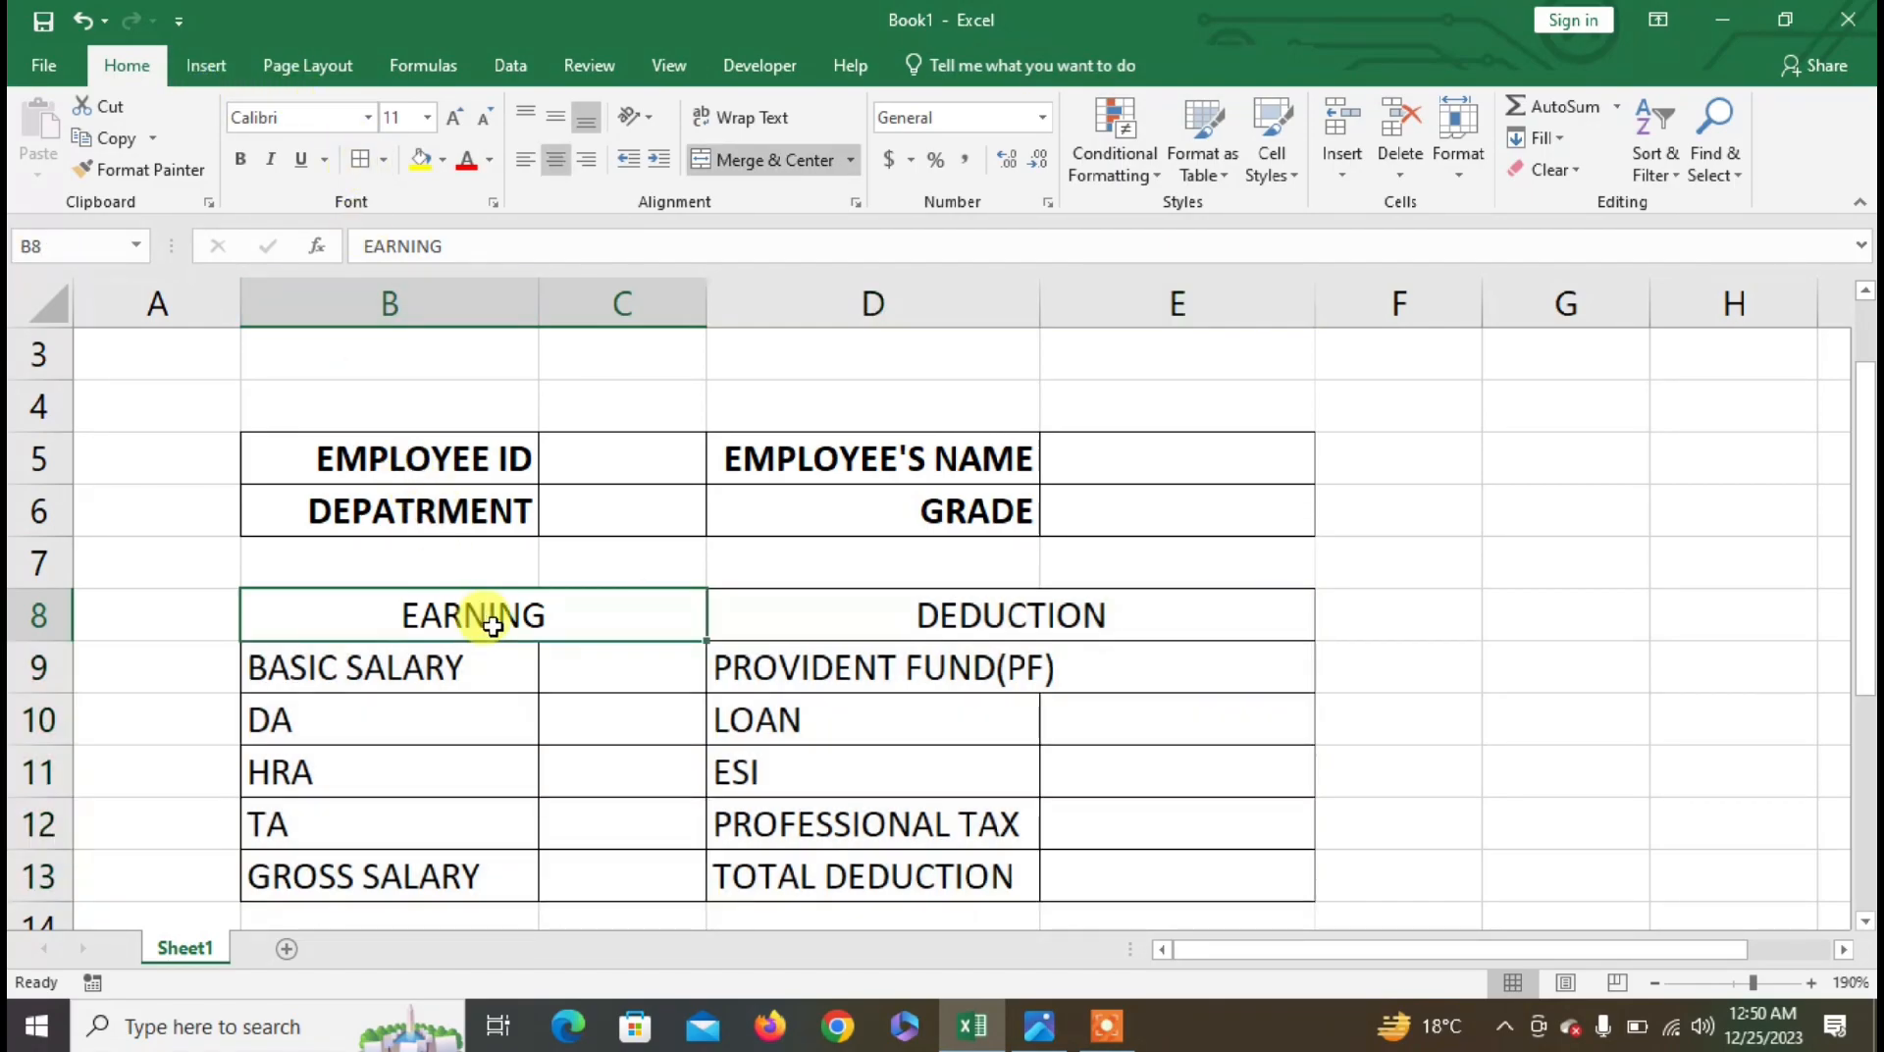
shift+click(728, 608)
click(241, 159)
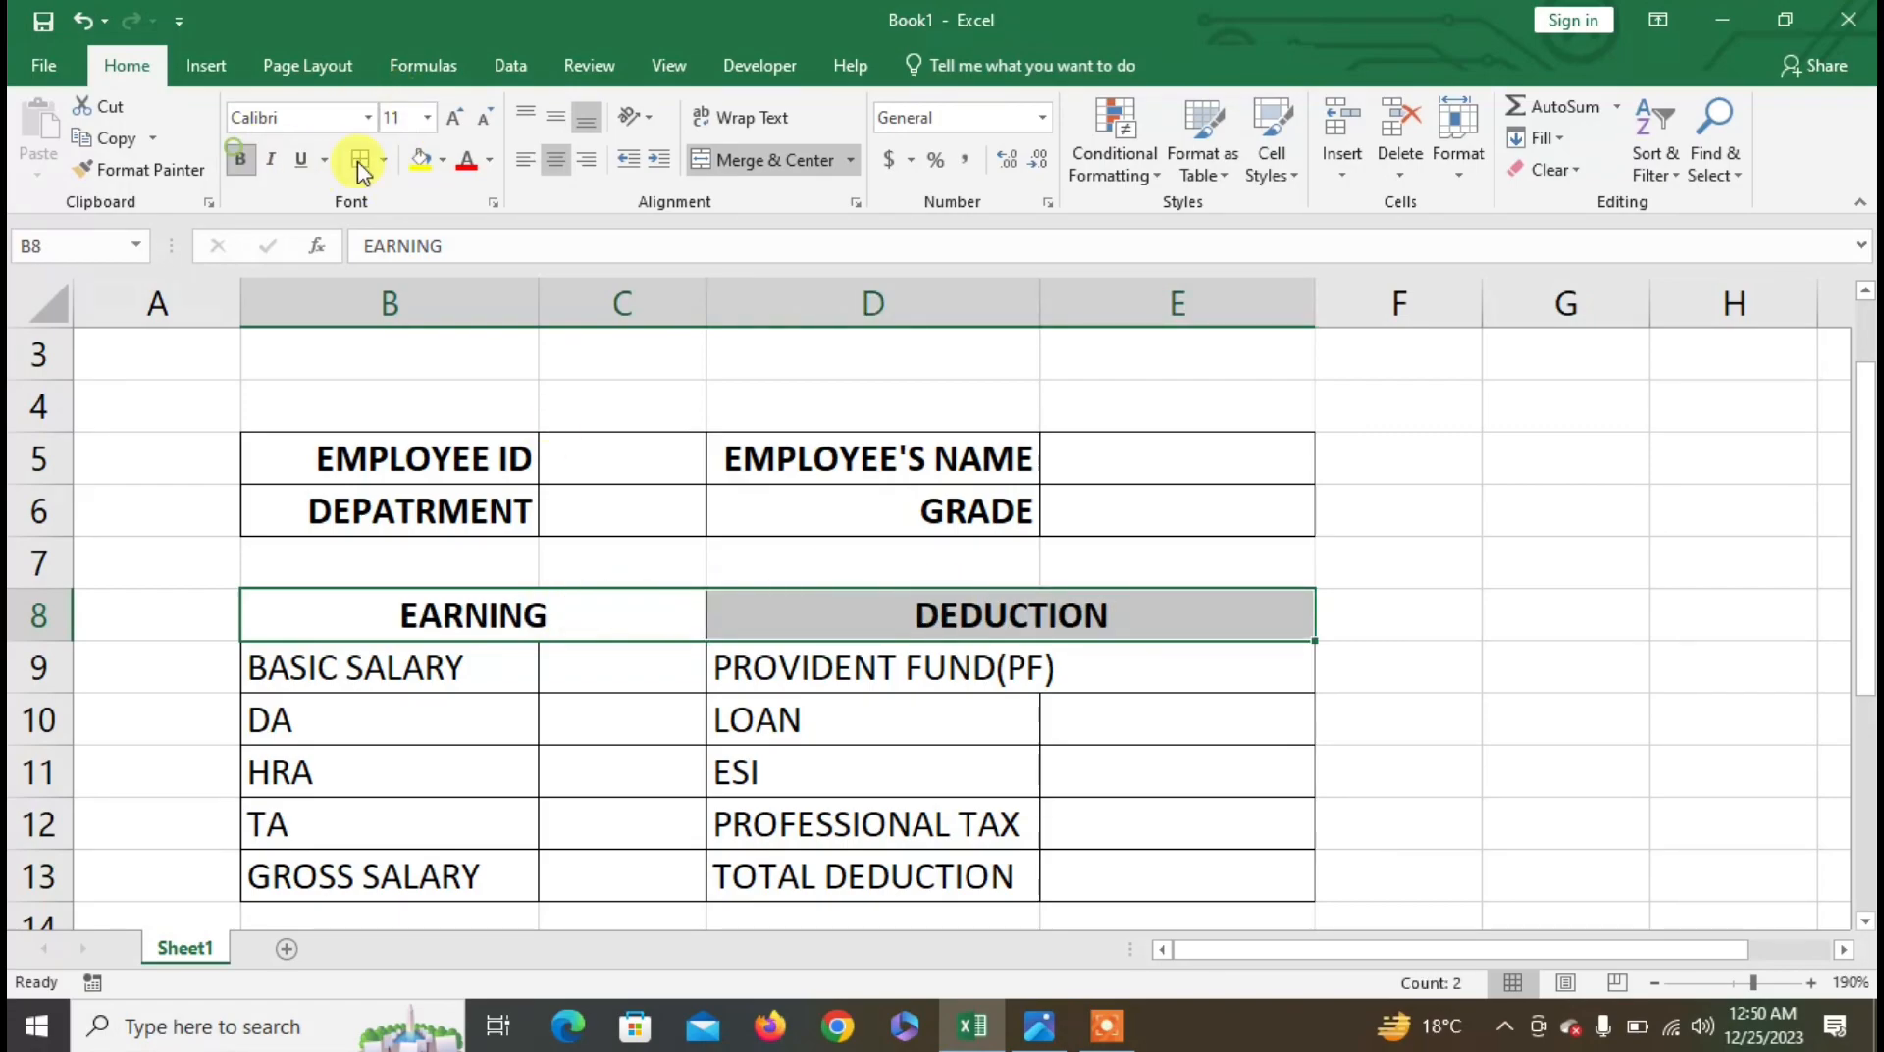
click(454, 117)
click(423, 165)
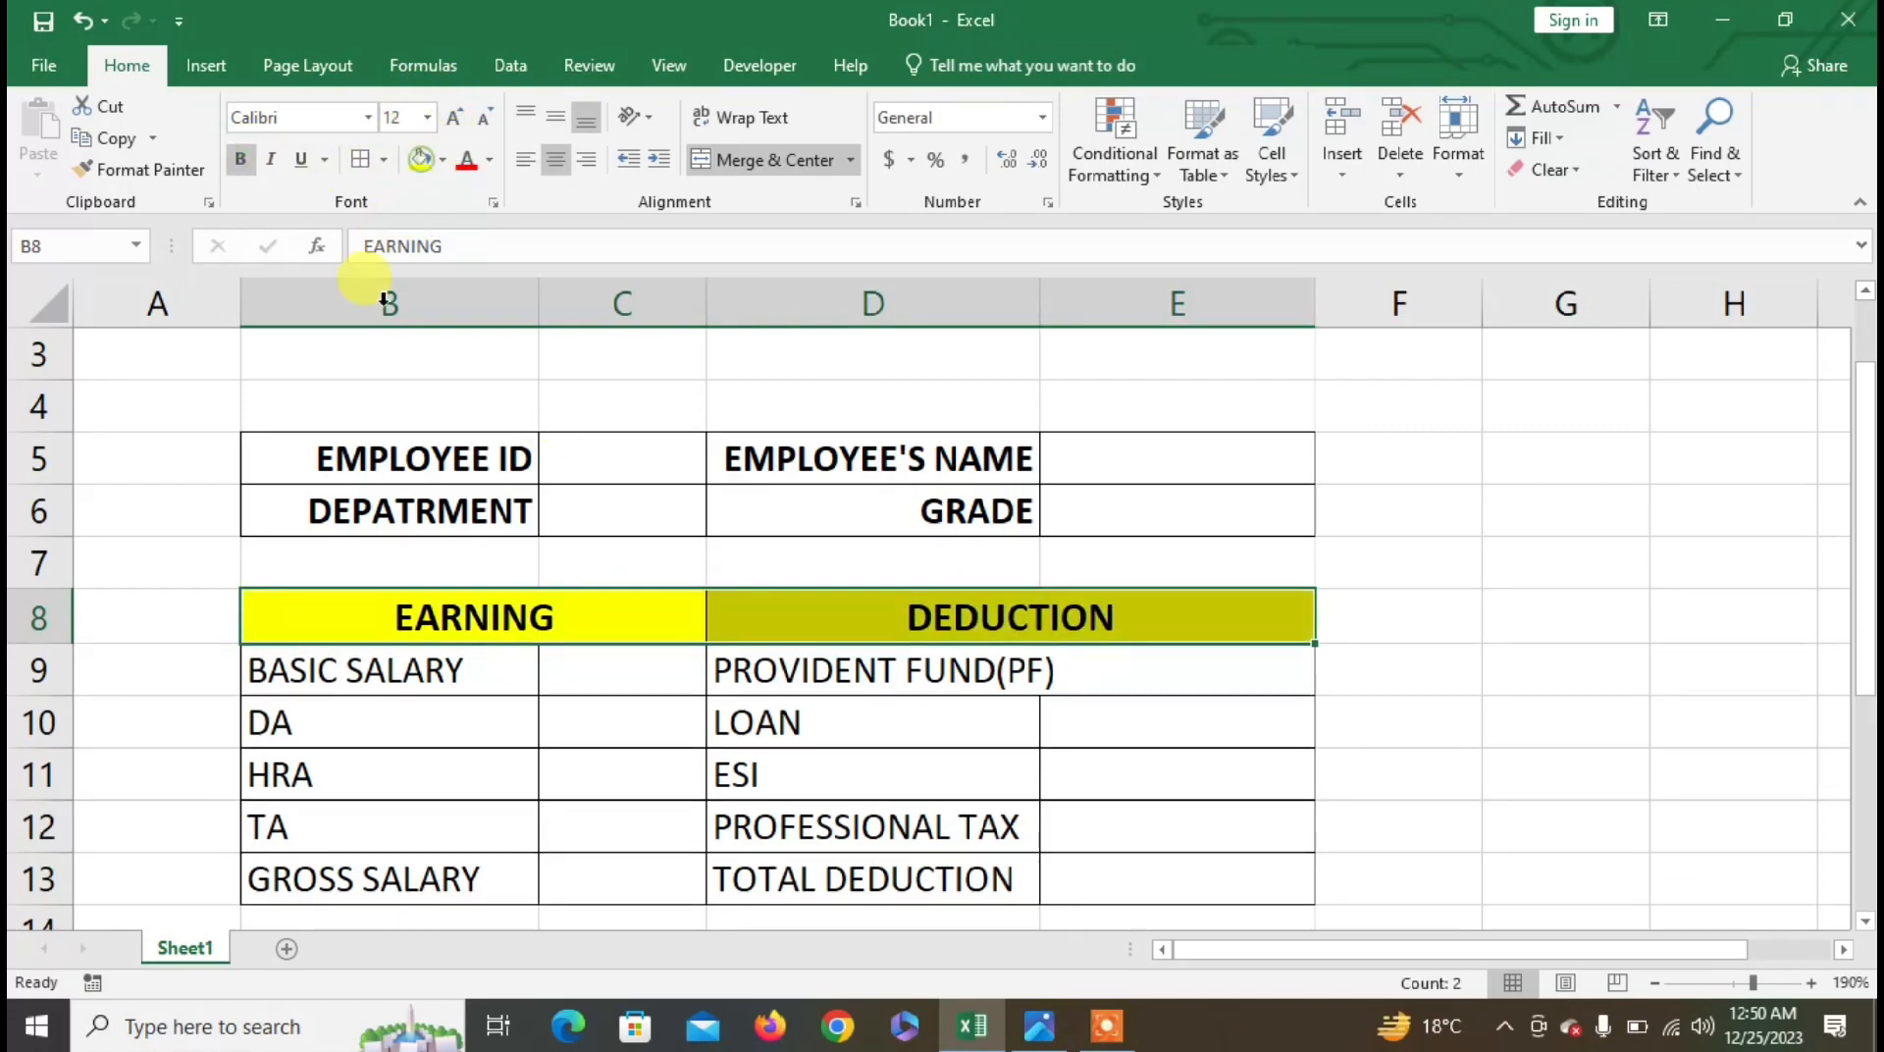
click(381, 665)
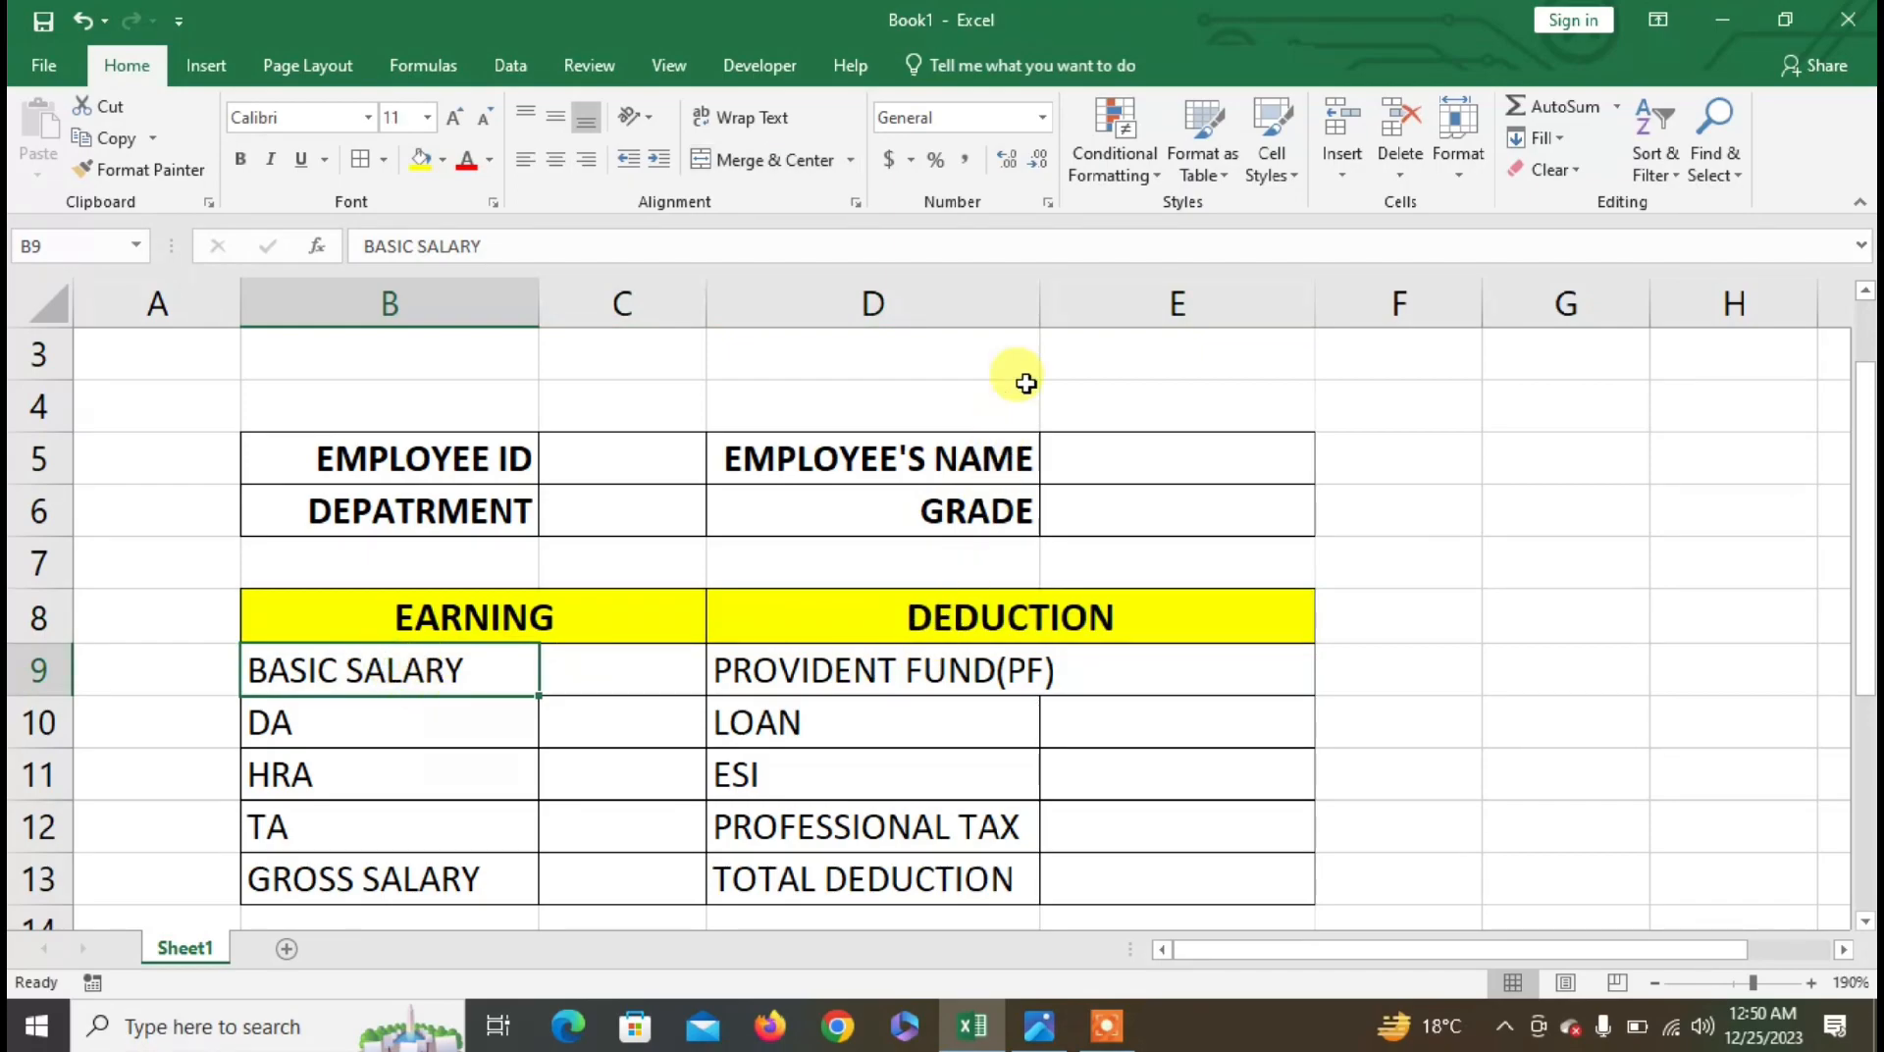
- Bold the labels in B9:B13 and D9:D13, auto-fitting column D and widening column C
double_click(1039, 302)
drag(386, 667, 391, 874)
click(240, 160)
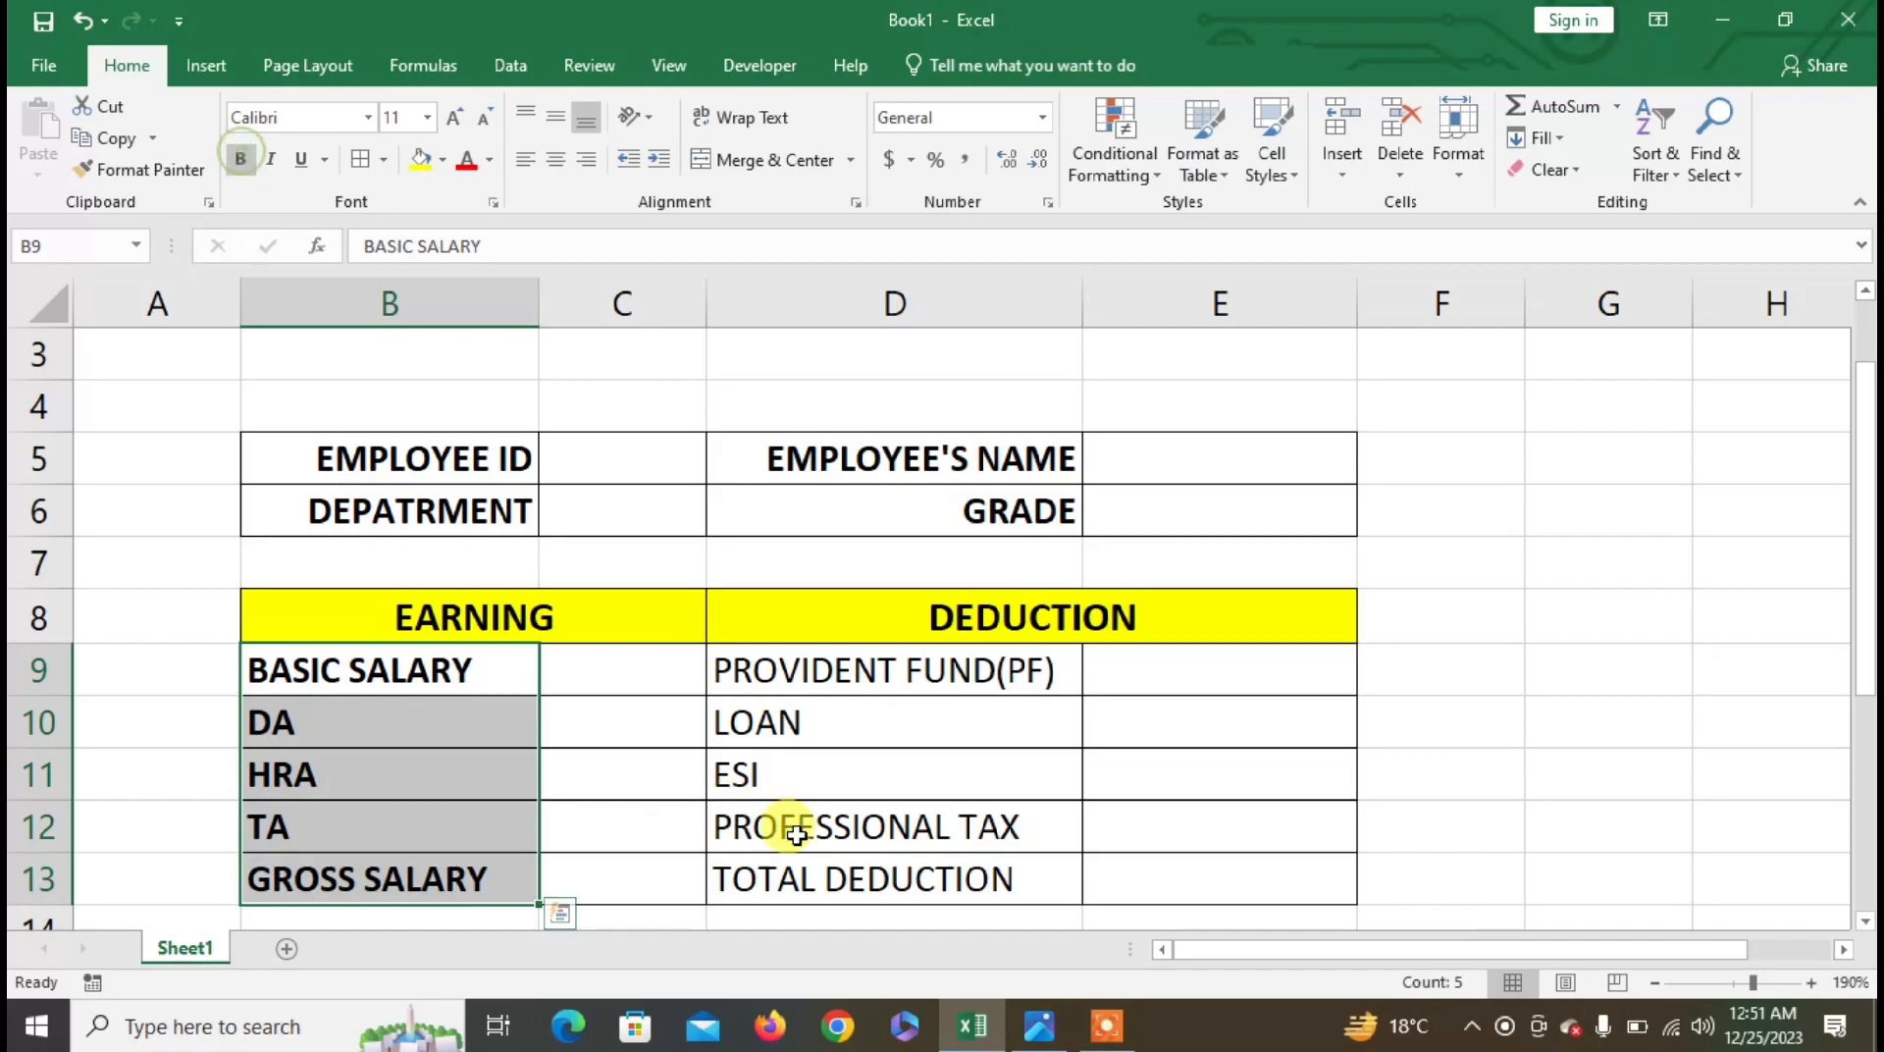
drag(837, 673, 849, 879)
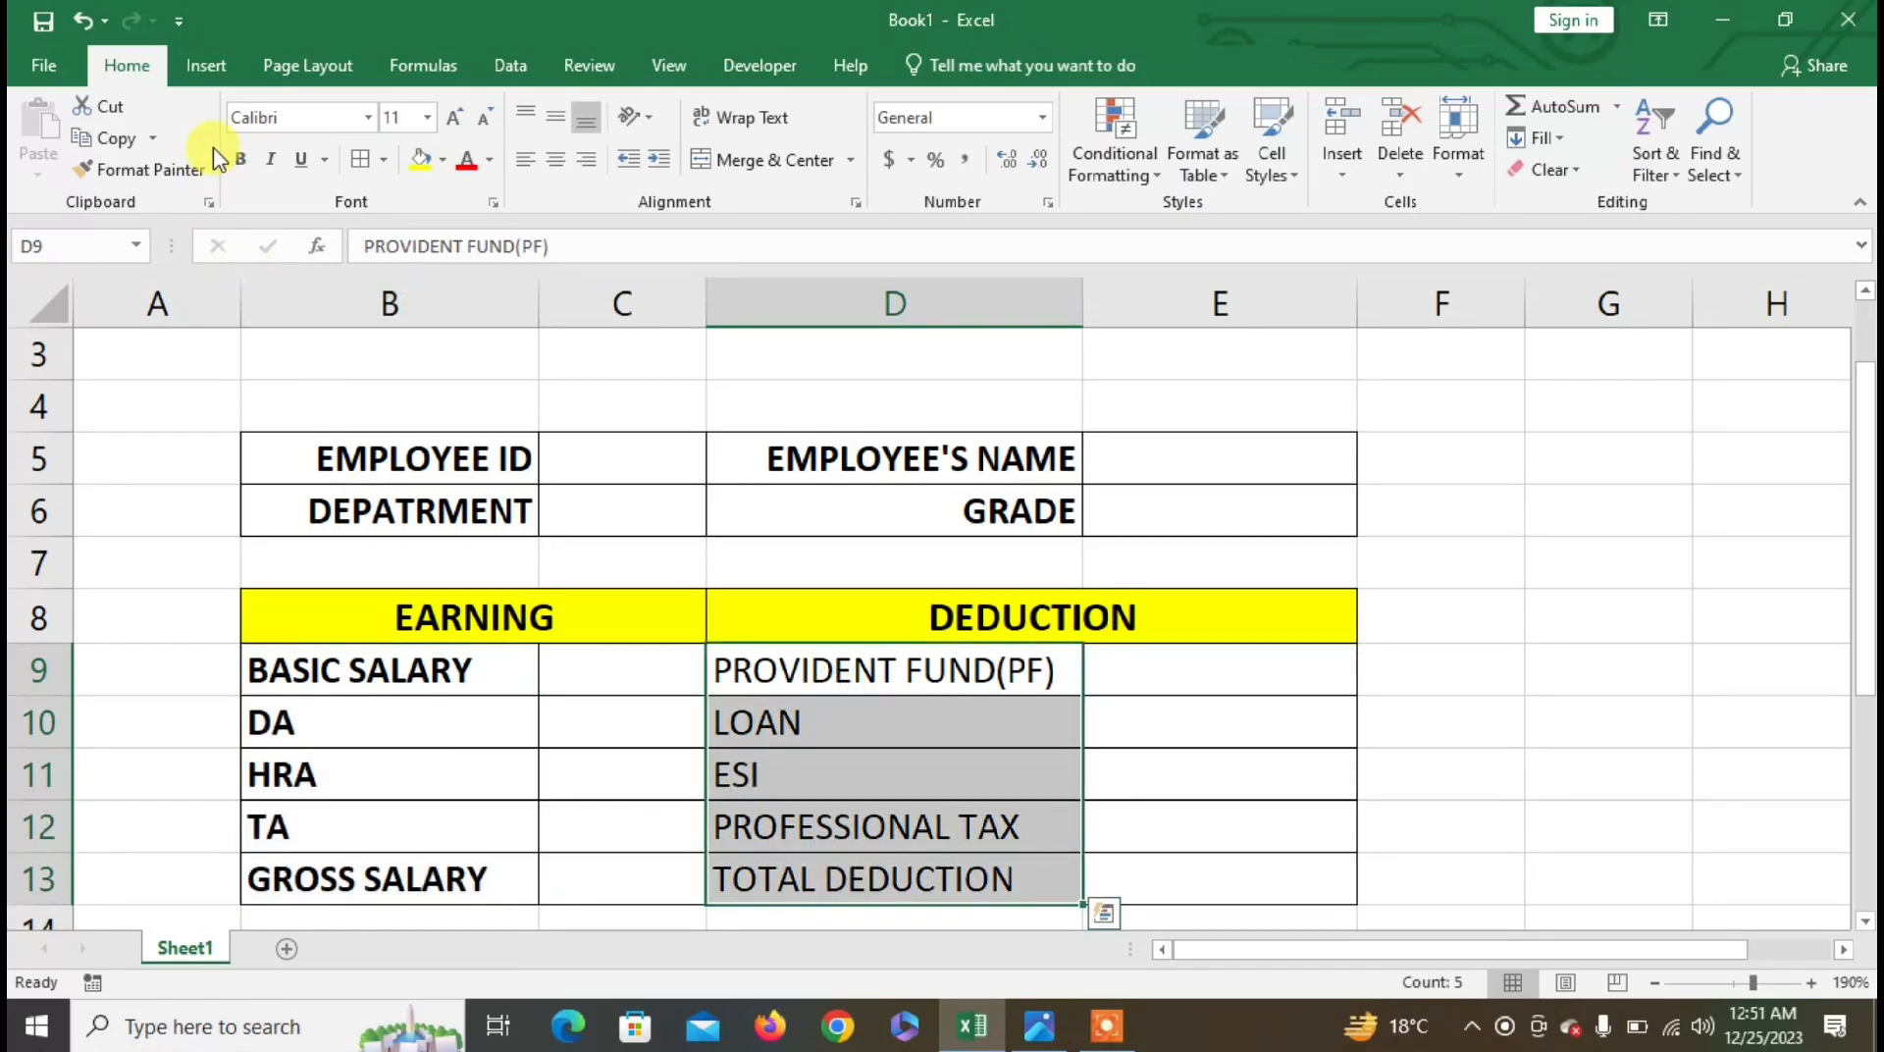
click(240, 159)
drag(726, 300, 753, 301)
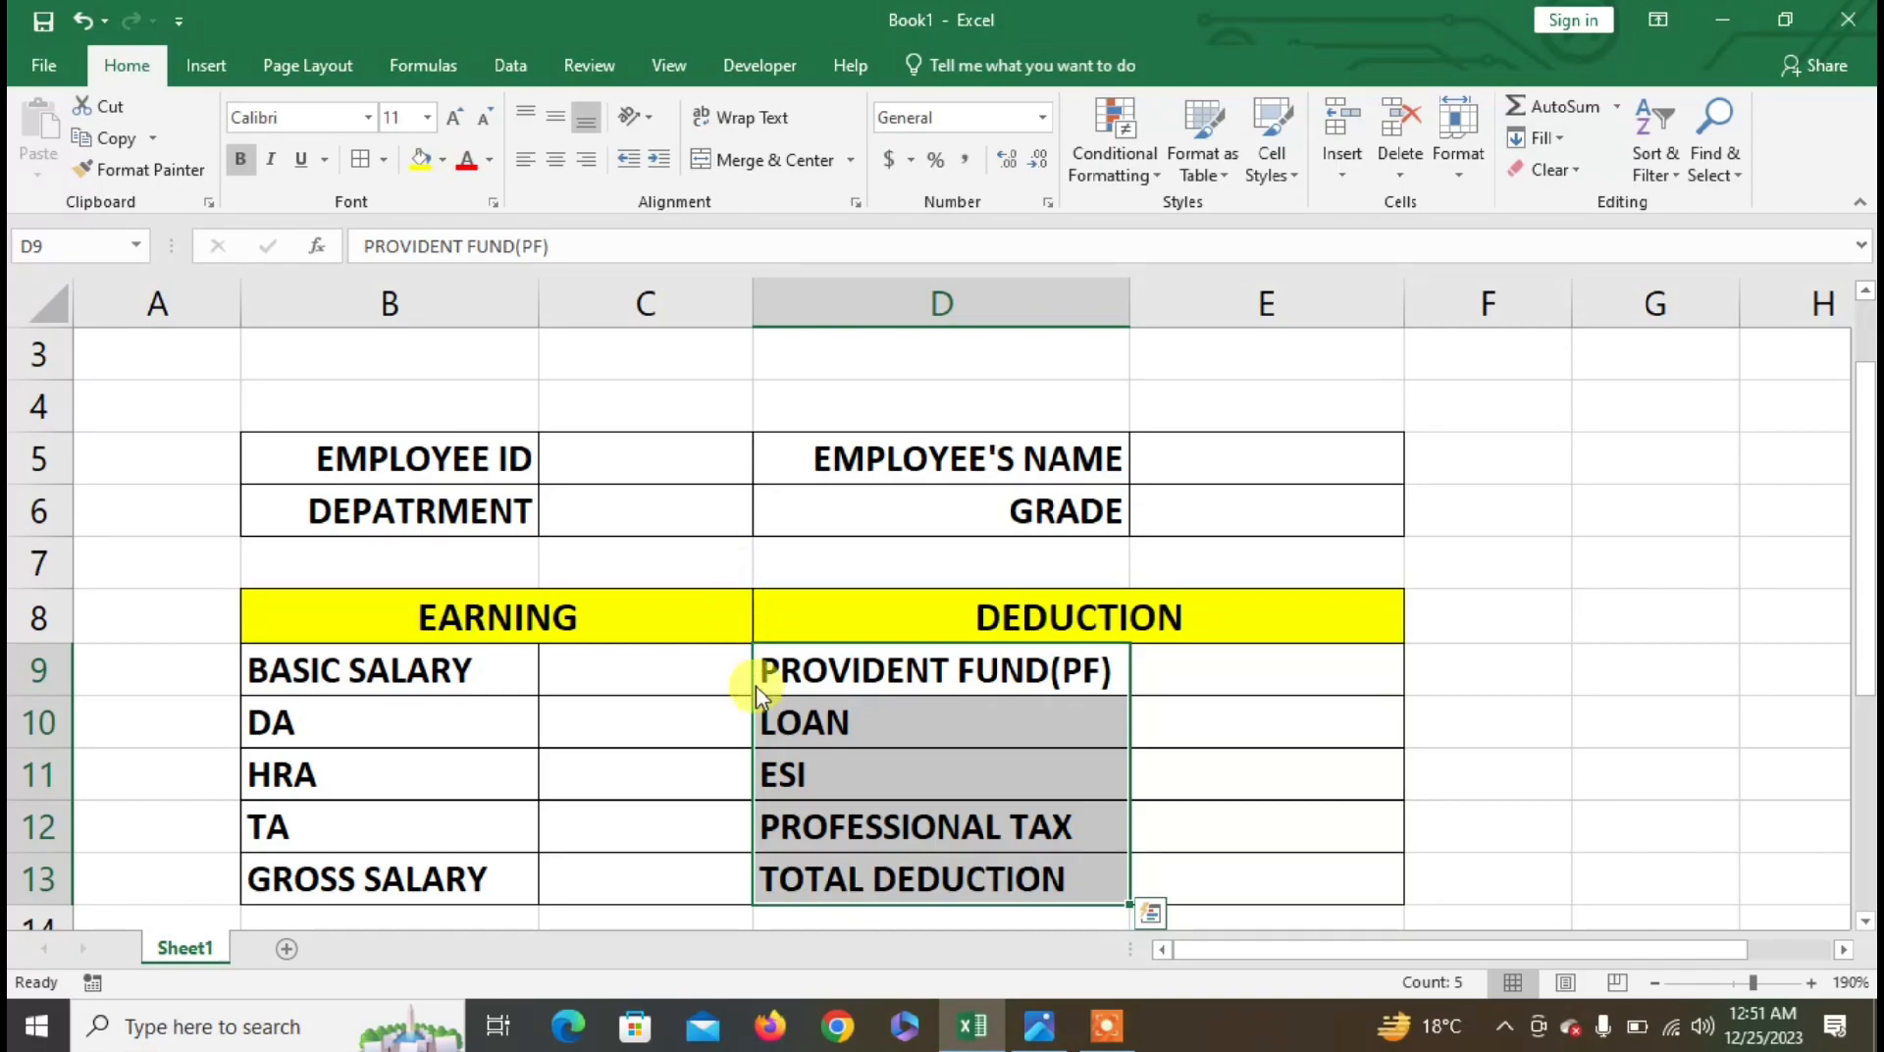
click(720, 462)
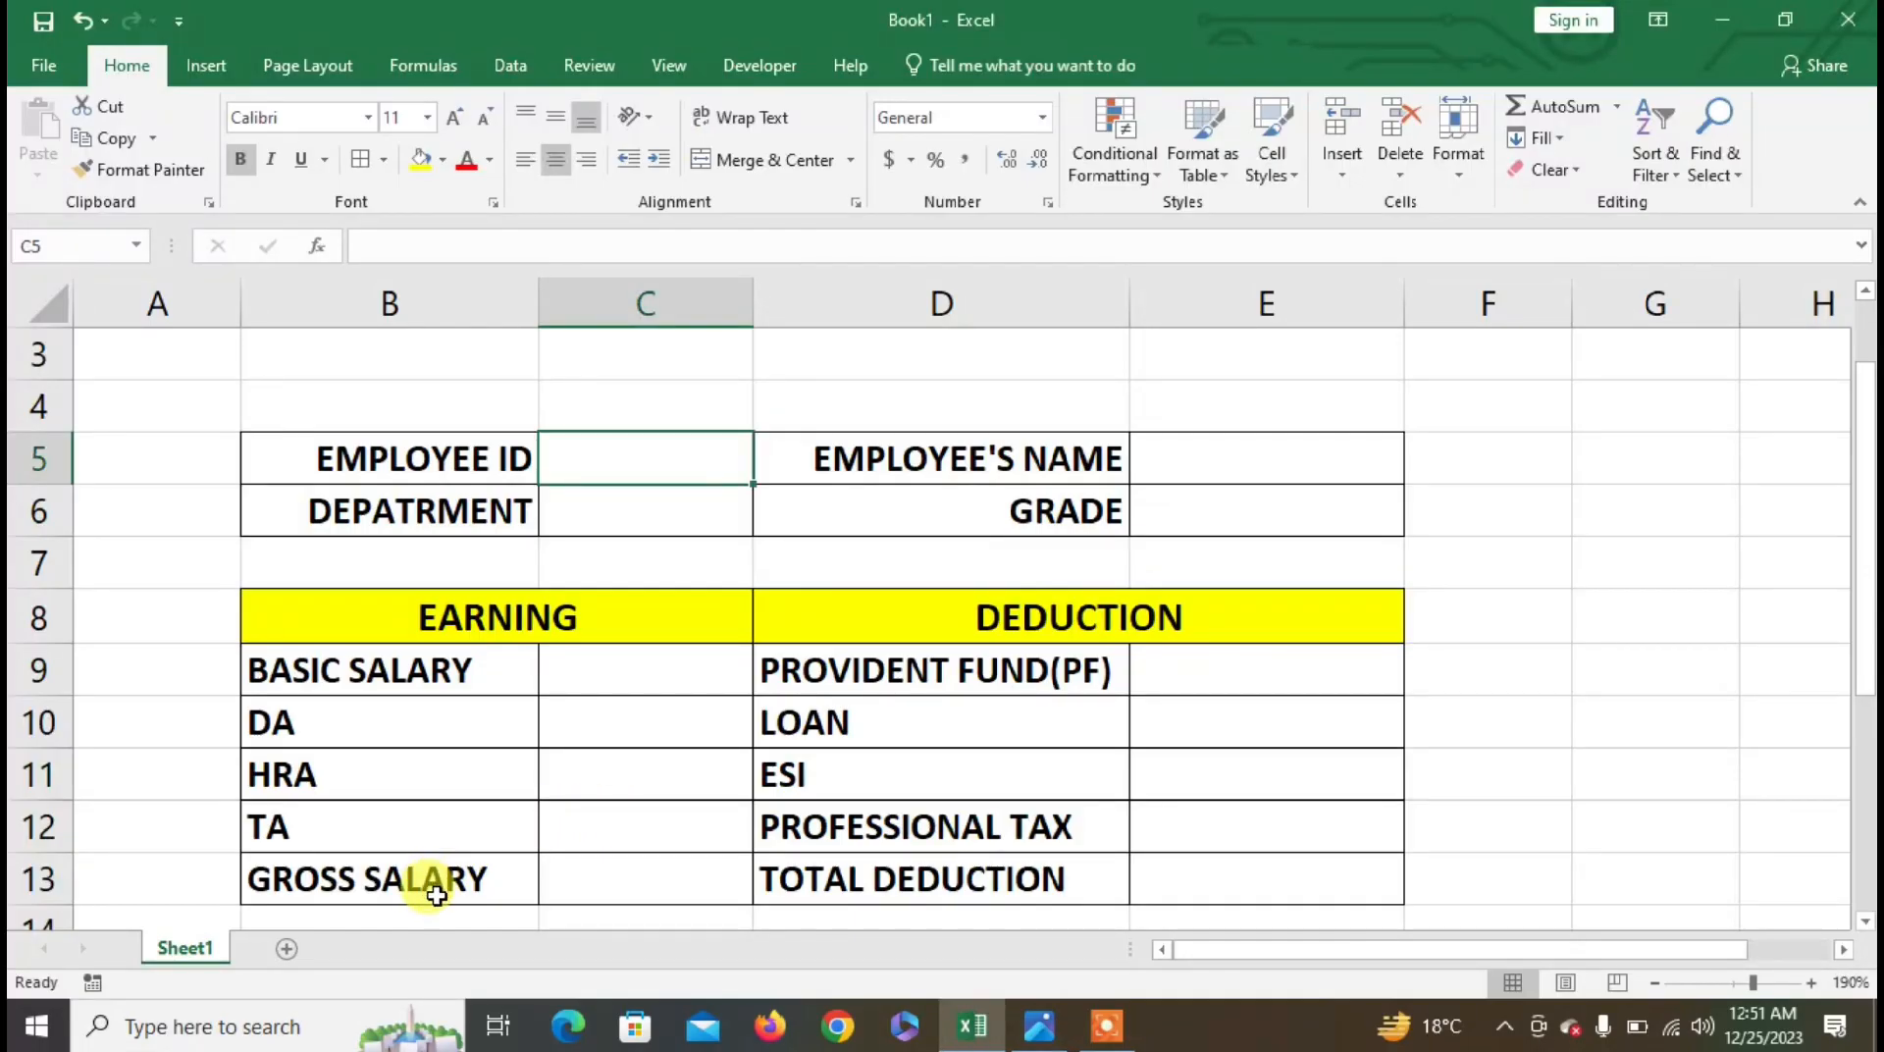
- Merge B15:D15 and enter the label NET SALARY
scroll(435, 895, down, 1)
scroll(421, 883, down, 2)
drag(338, 666, 873, 681)
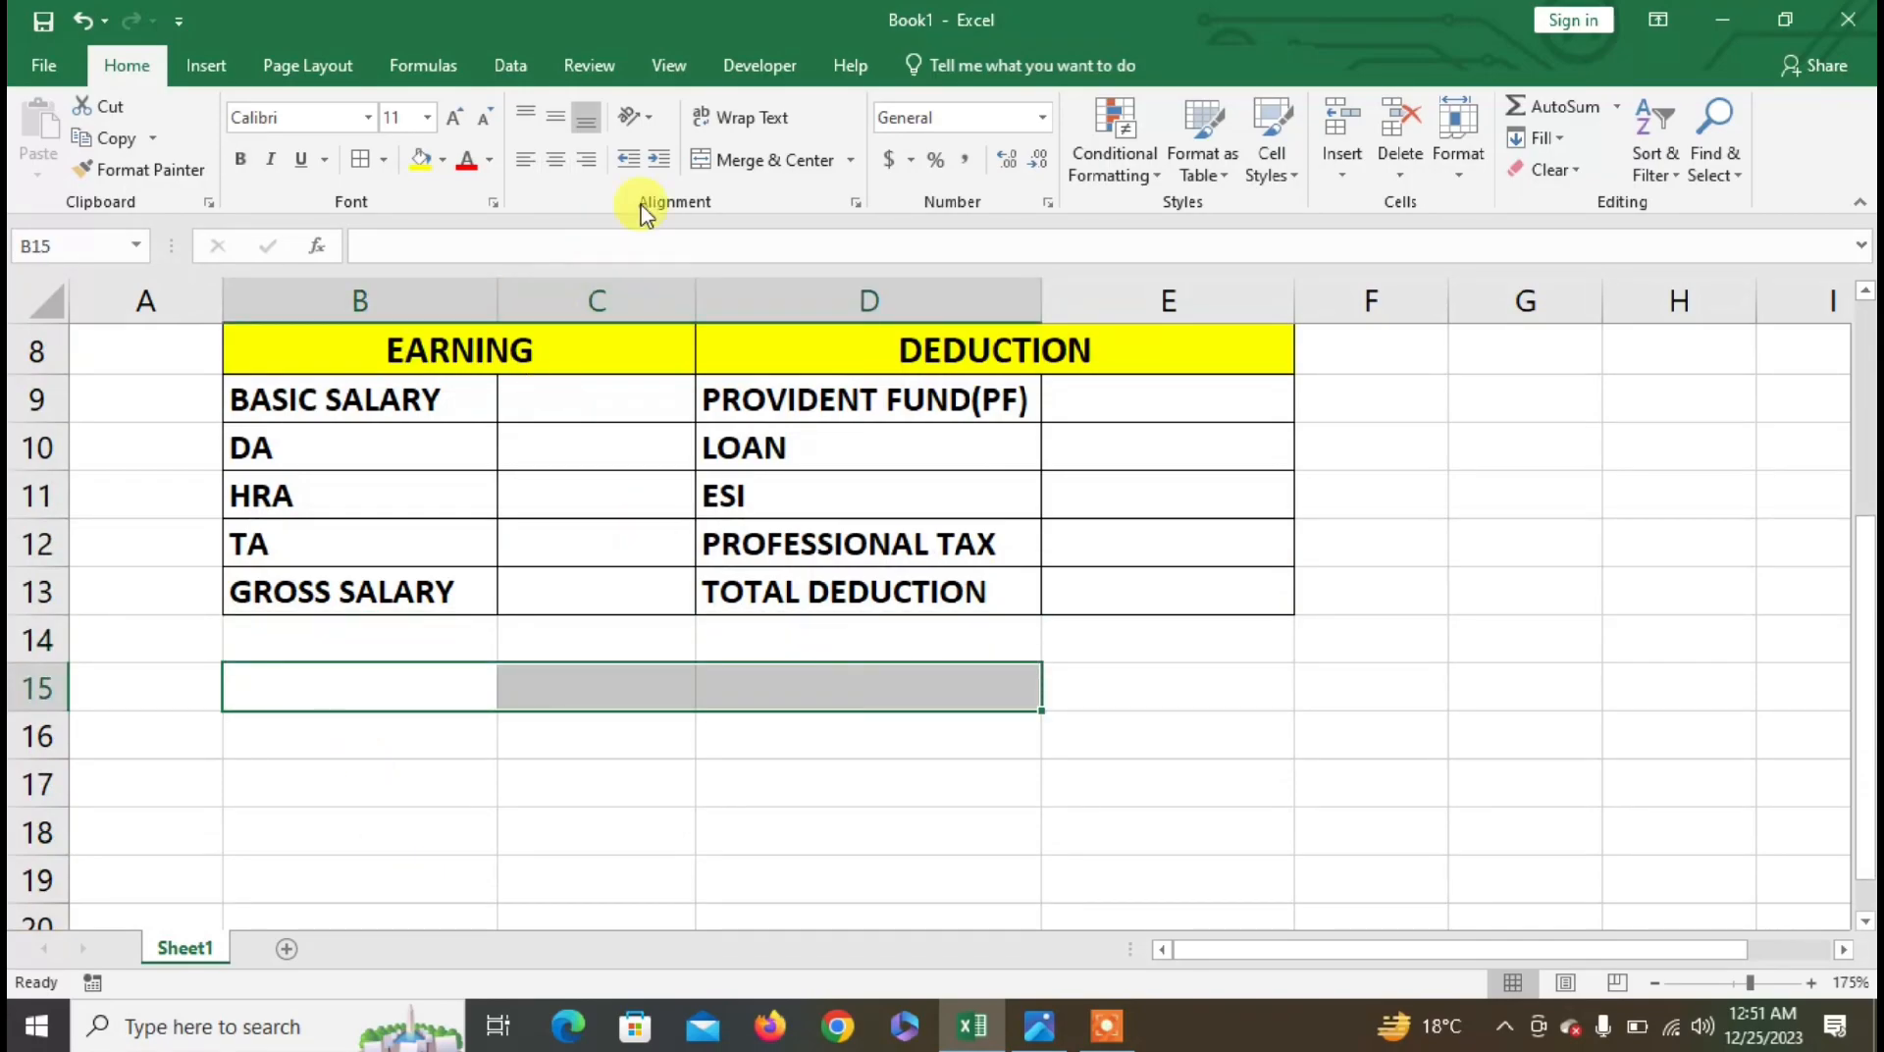
click(722, 167)
text(NET SALARY)
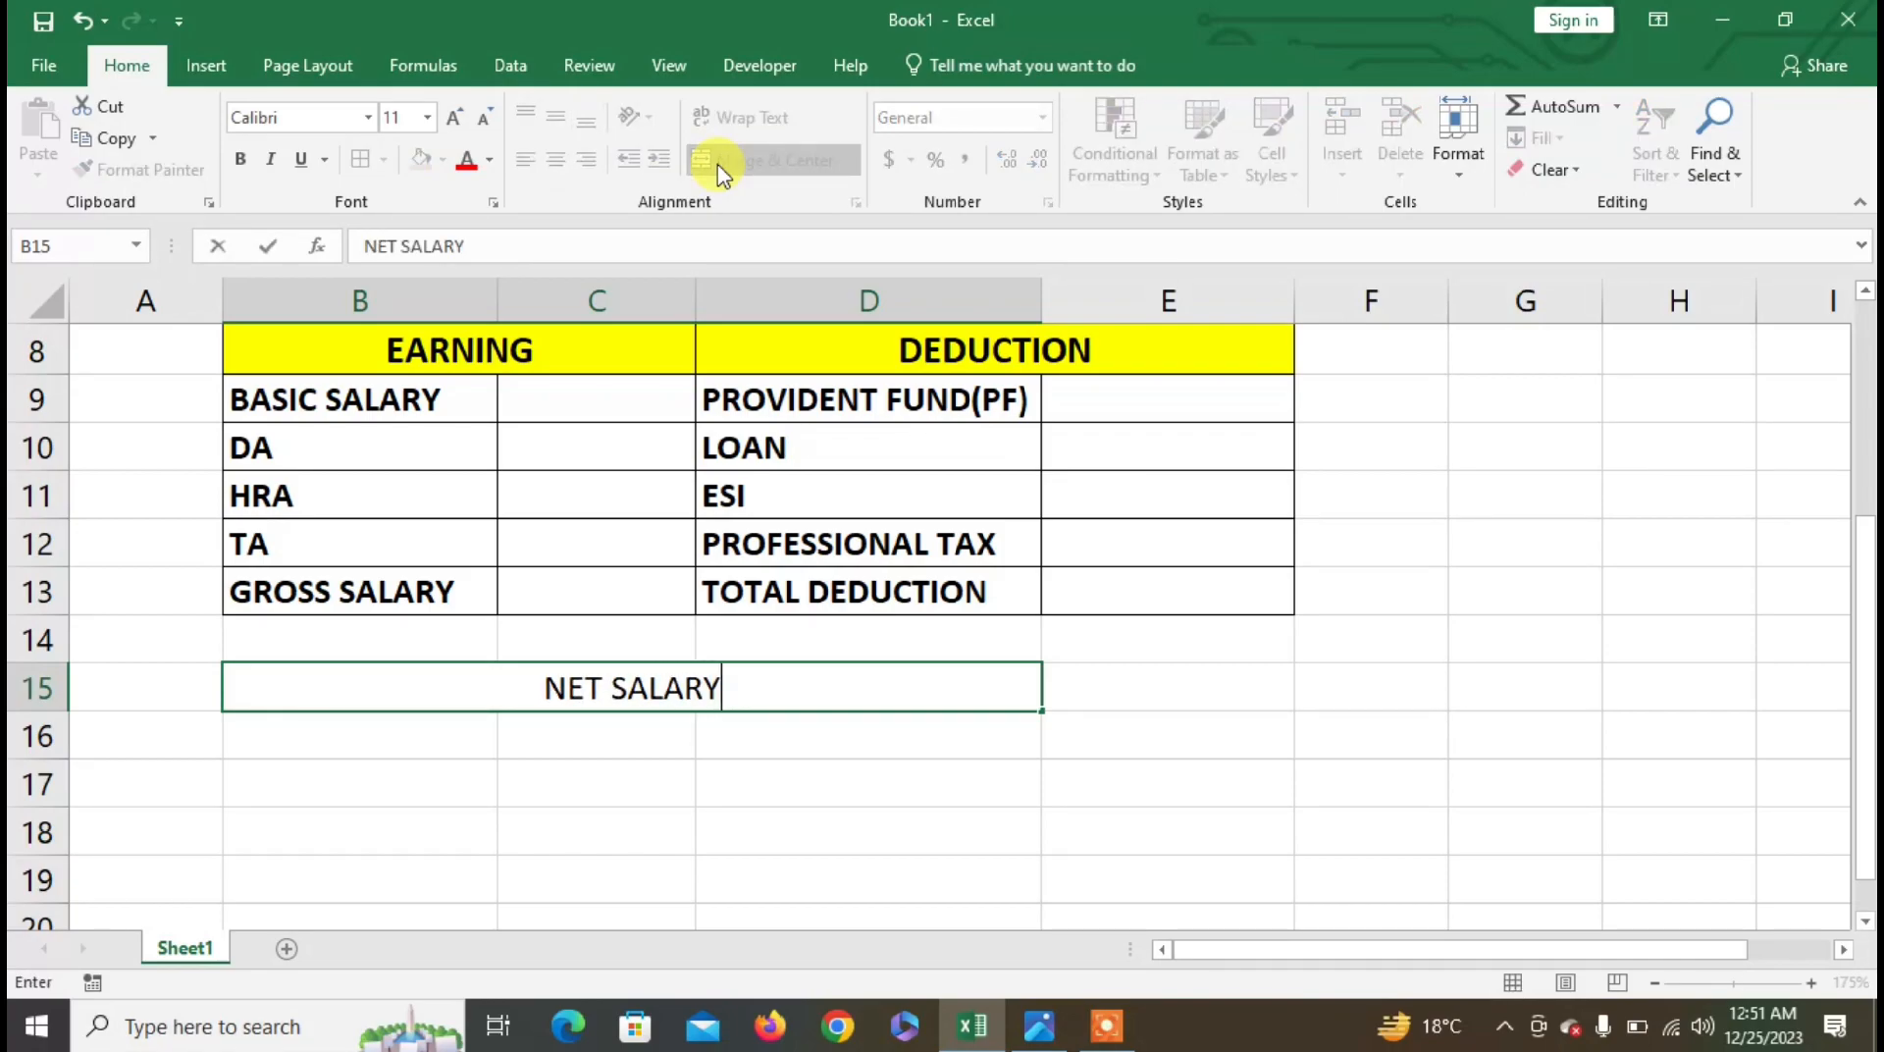
key(Tab)
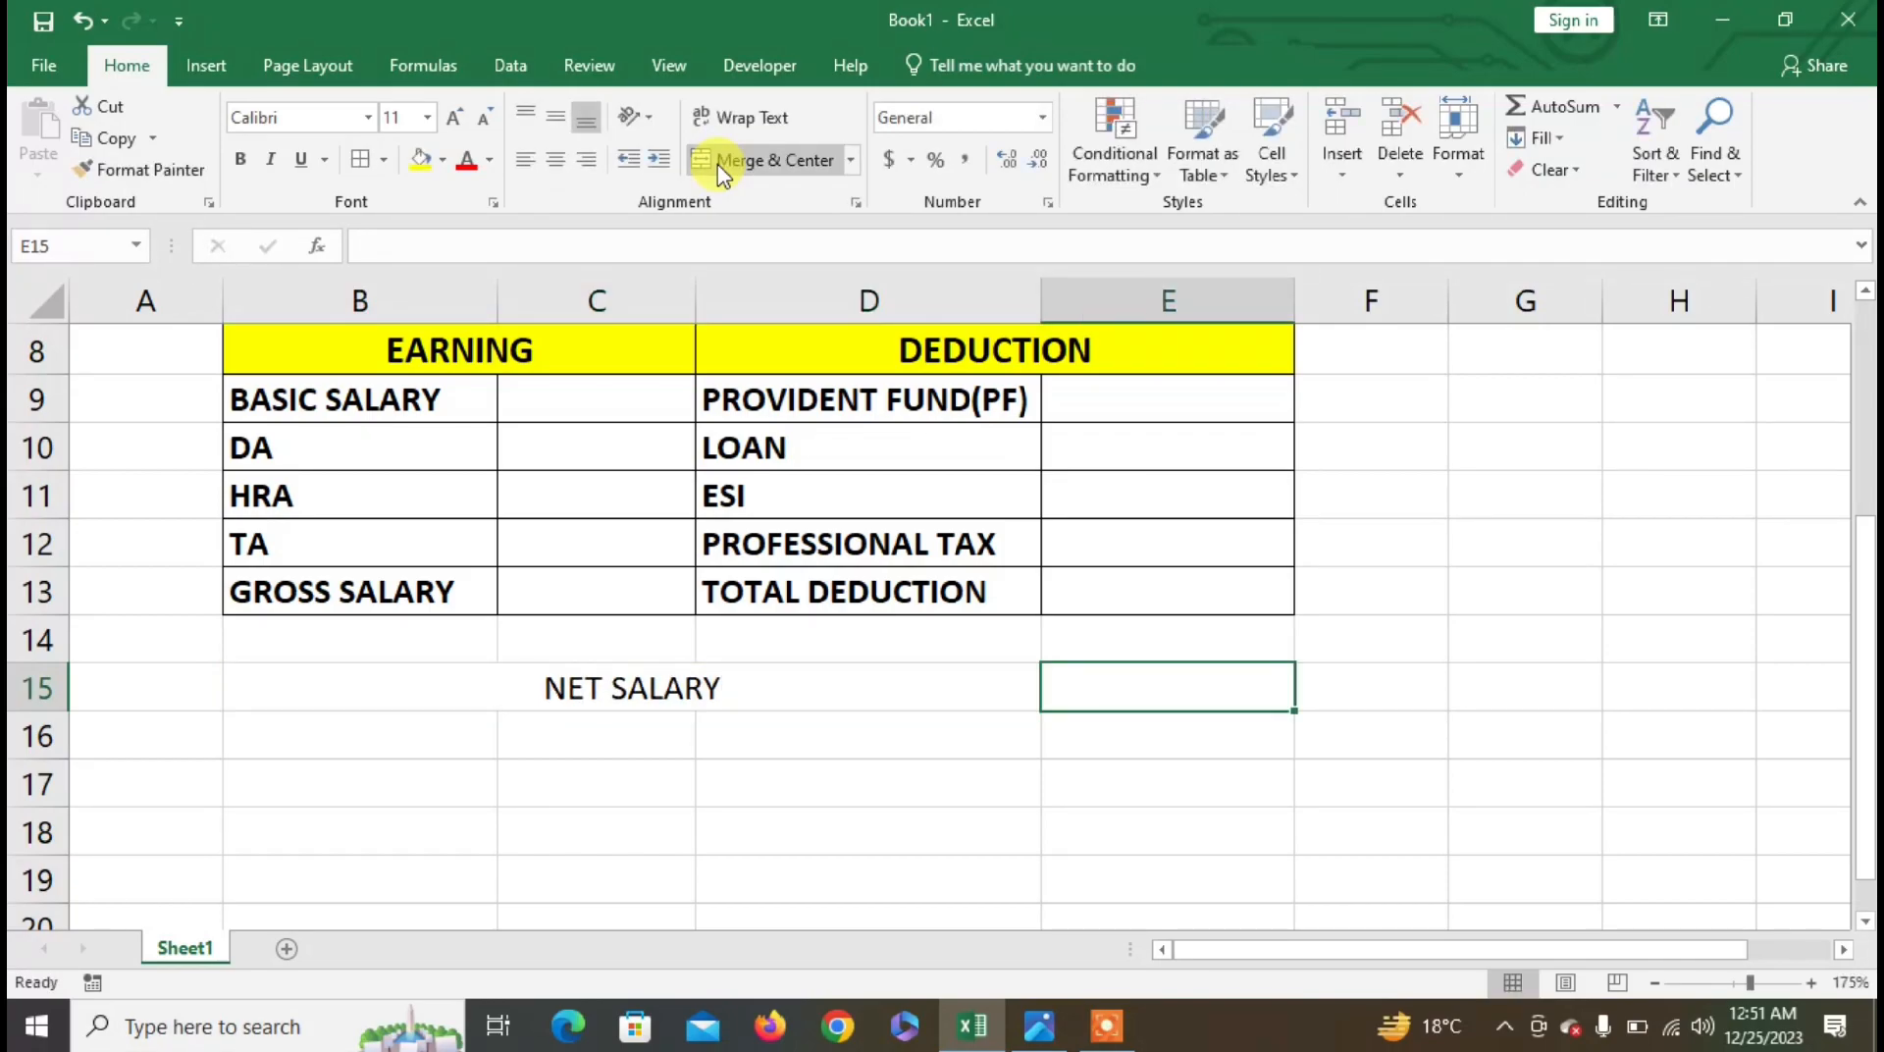
- Make the NET SALARY label bold at font size 12
click(819, 696)
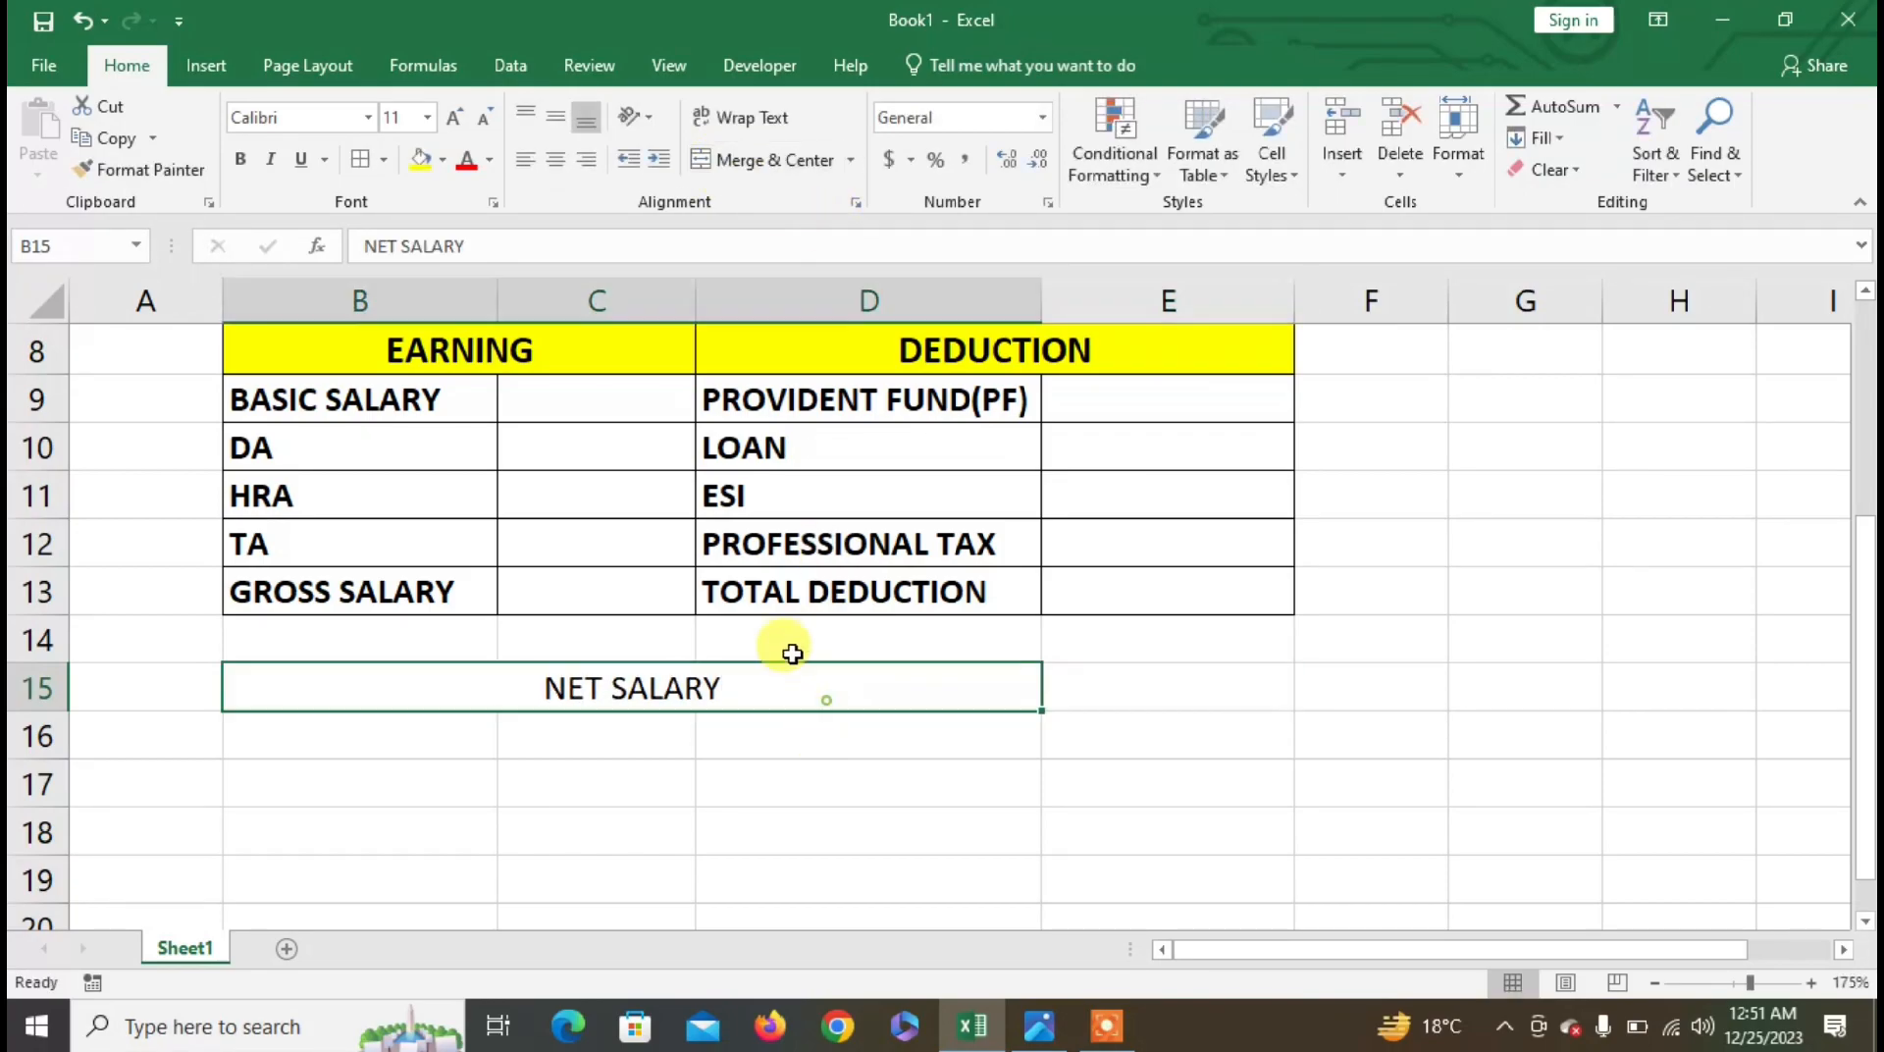
click(240, 159)
click(454, 120)
drag(773, 705, 1074, 676)
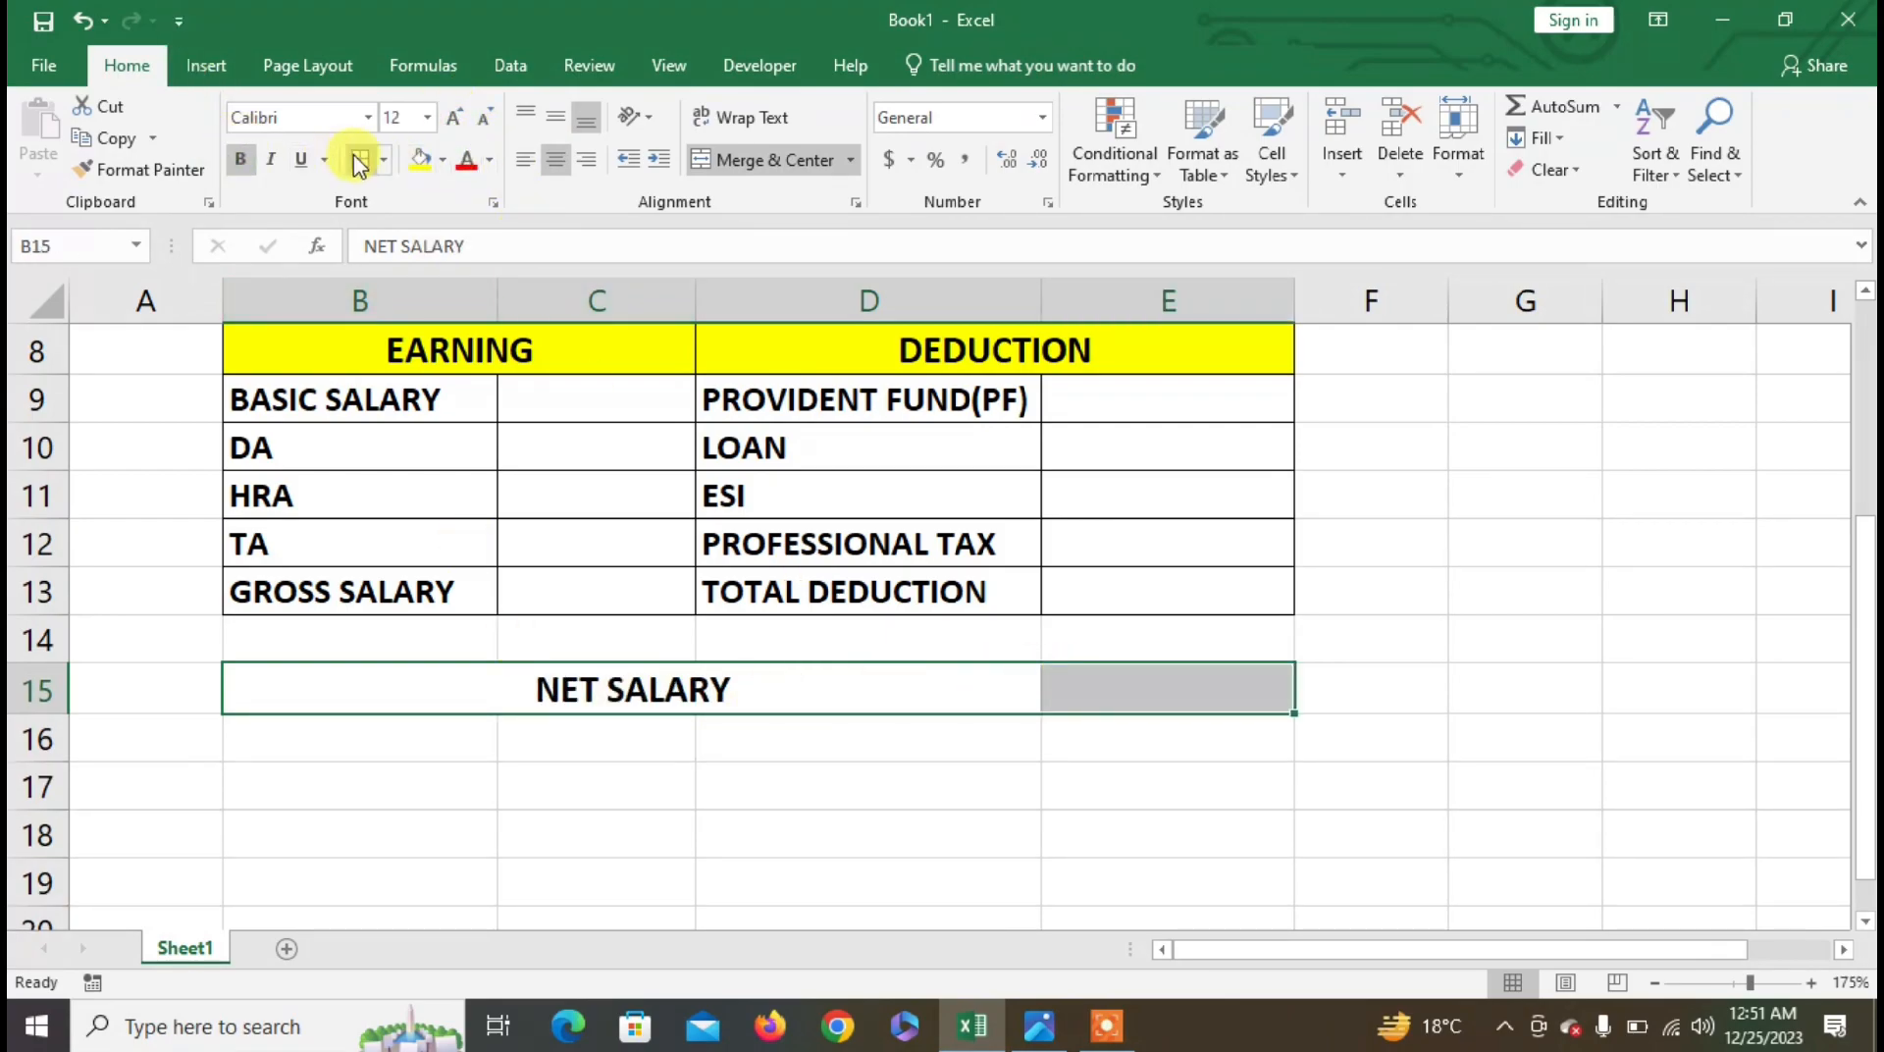
click(775, 695)
- Point out the employee ID, name, department and grade entry cells on the slip
scroll(775, 694, up, 3)
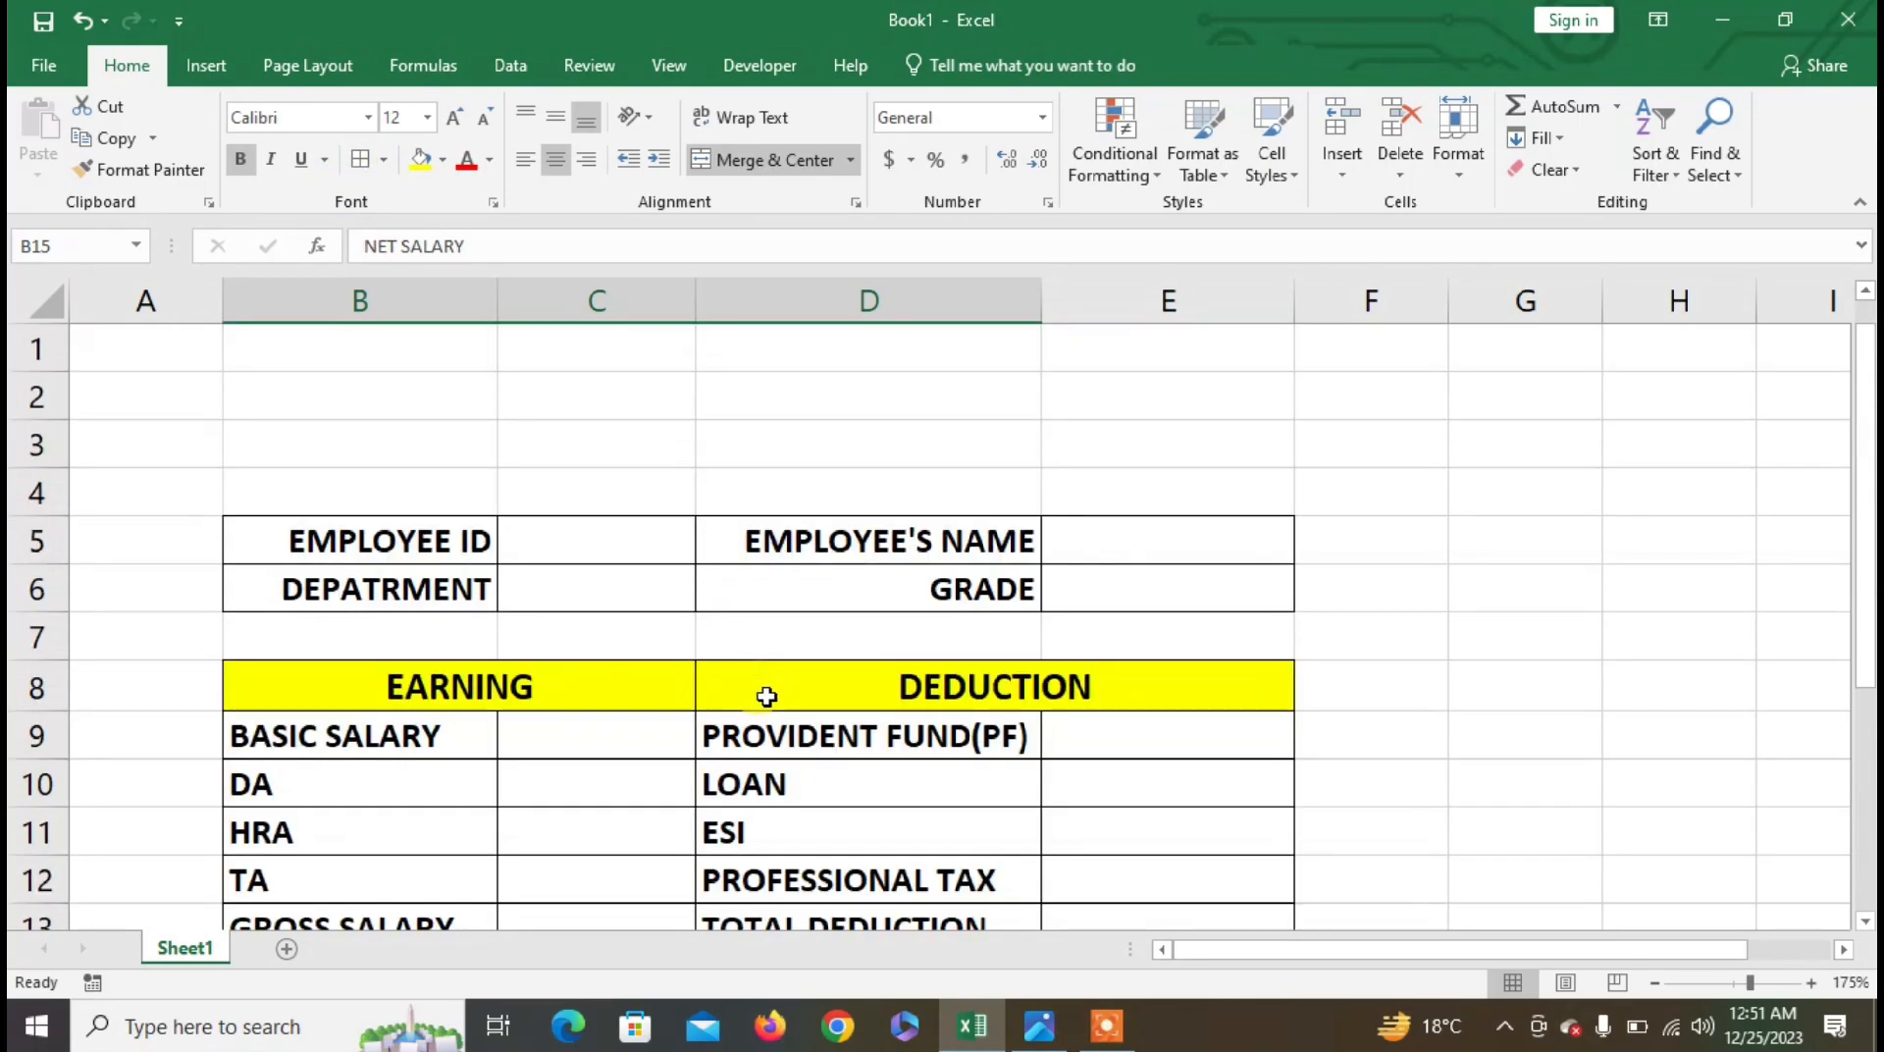
click(615, 534)
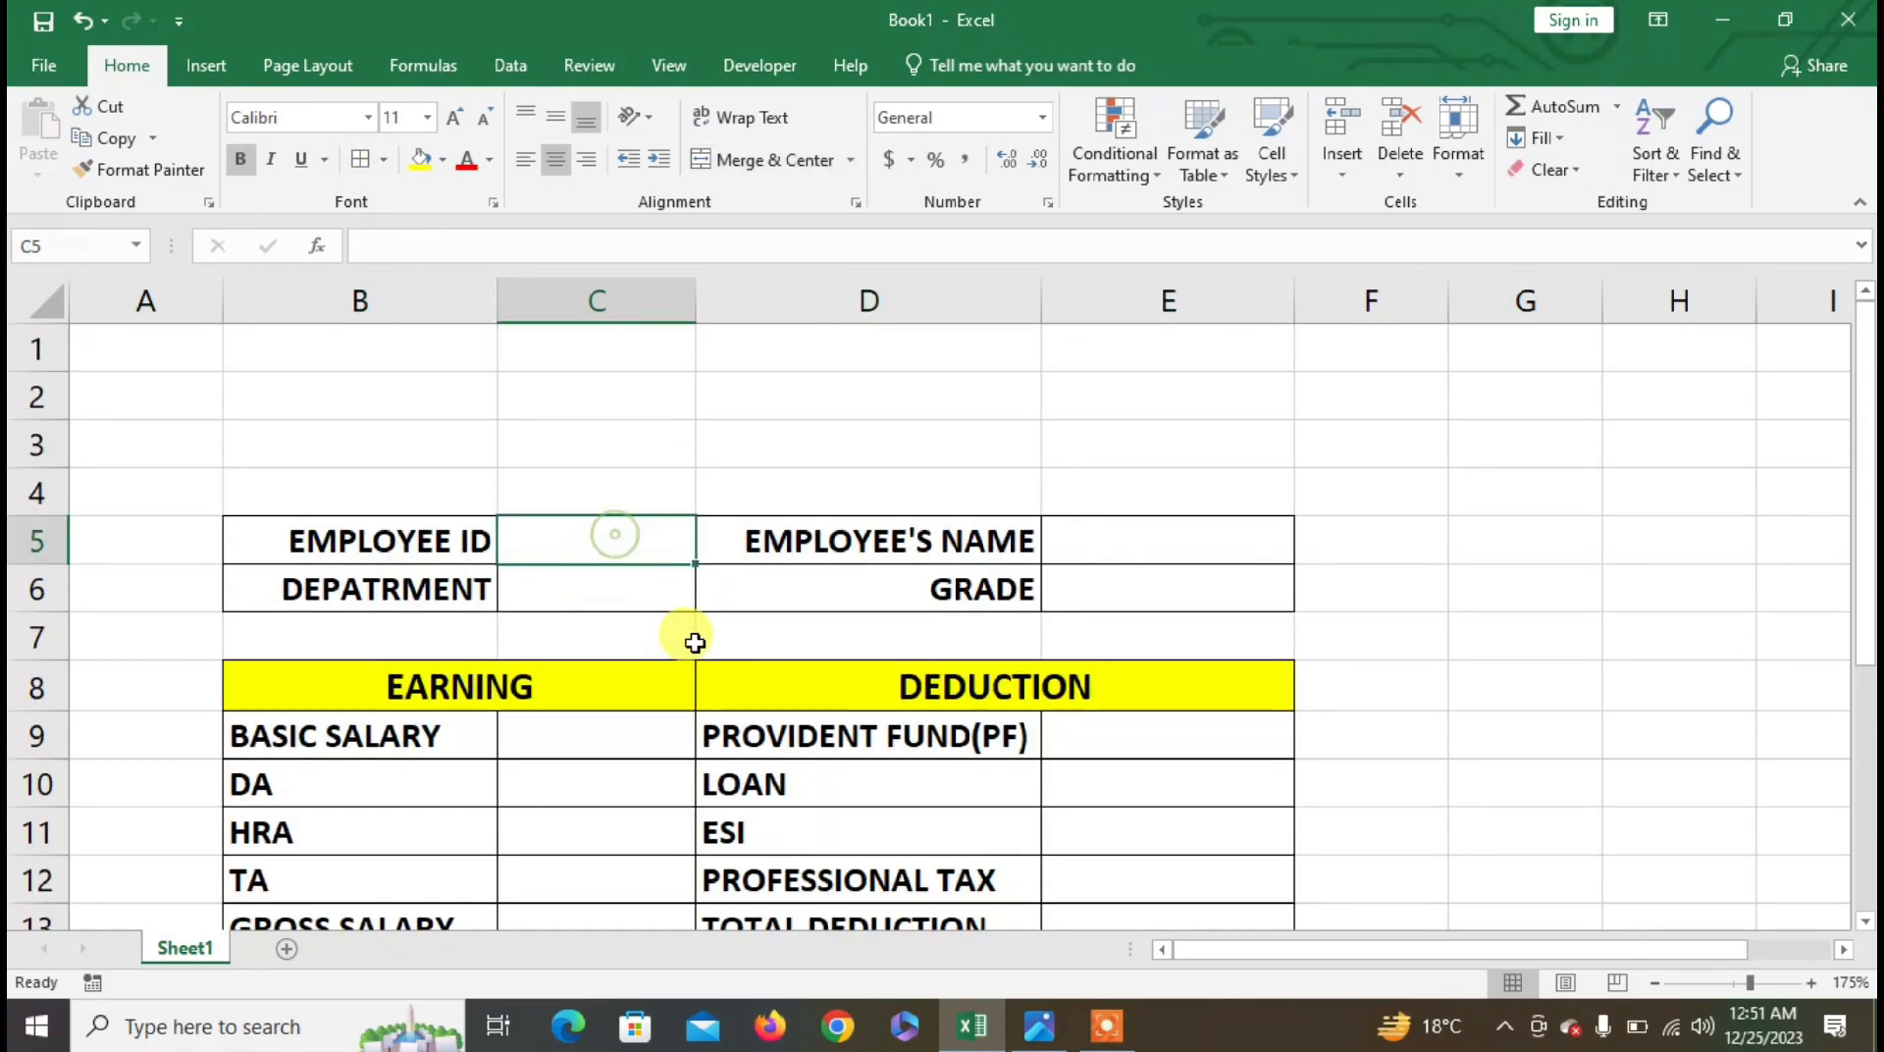
click(1103, 535)
click(618, 601)
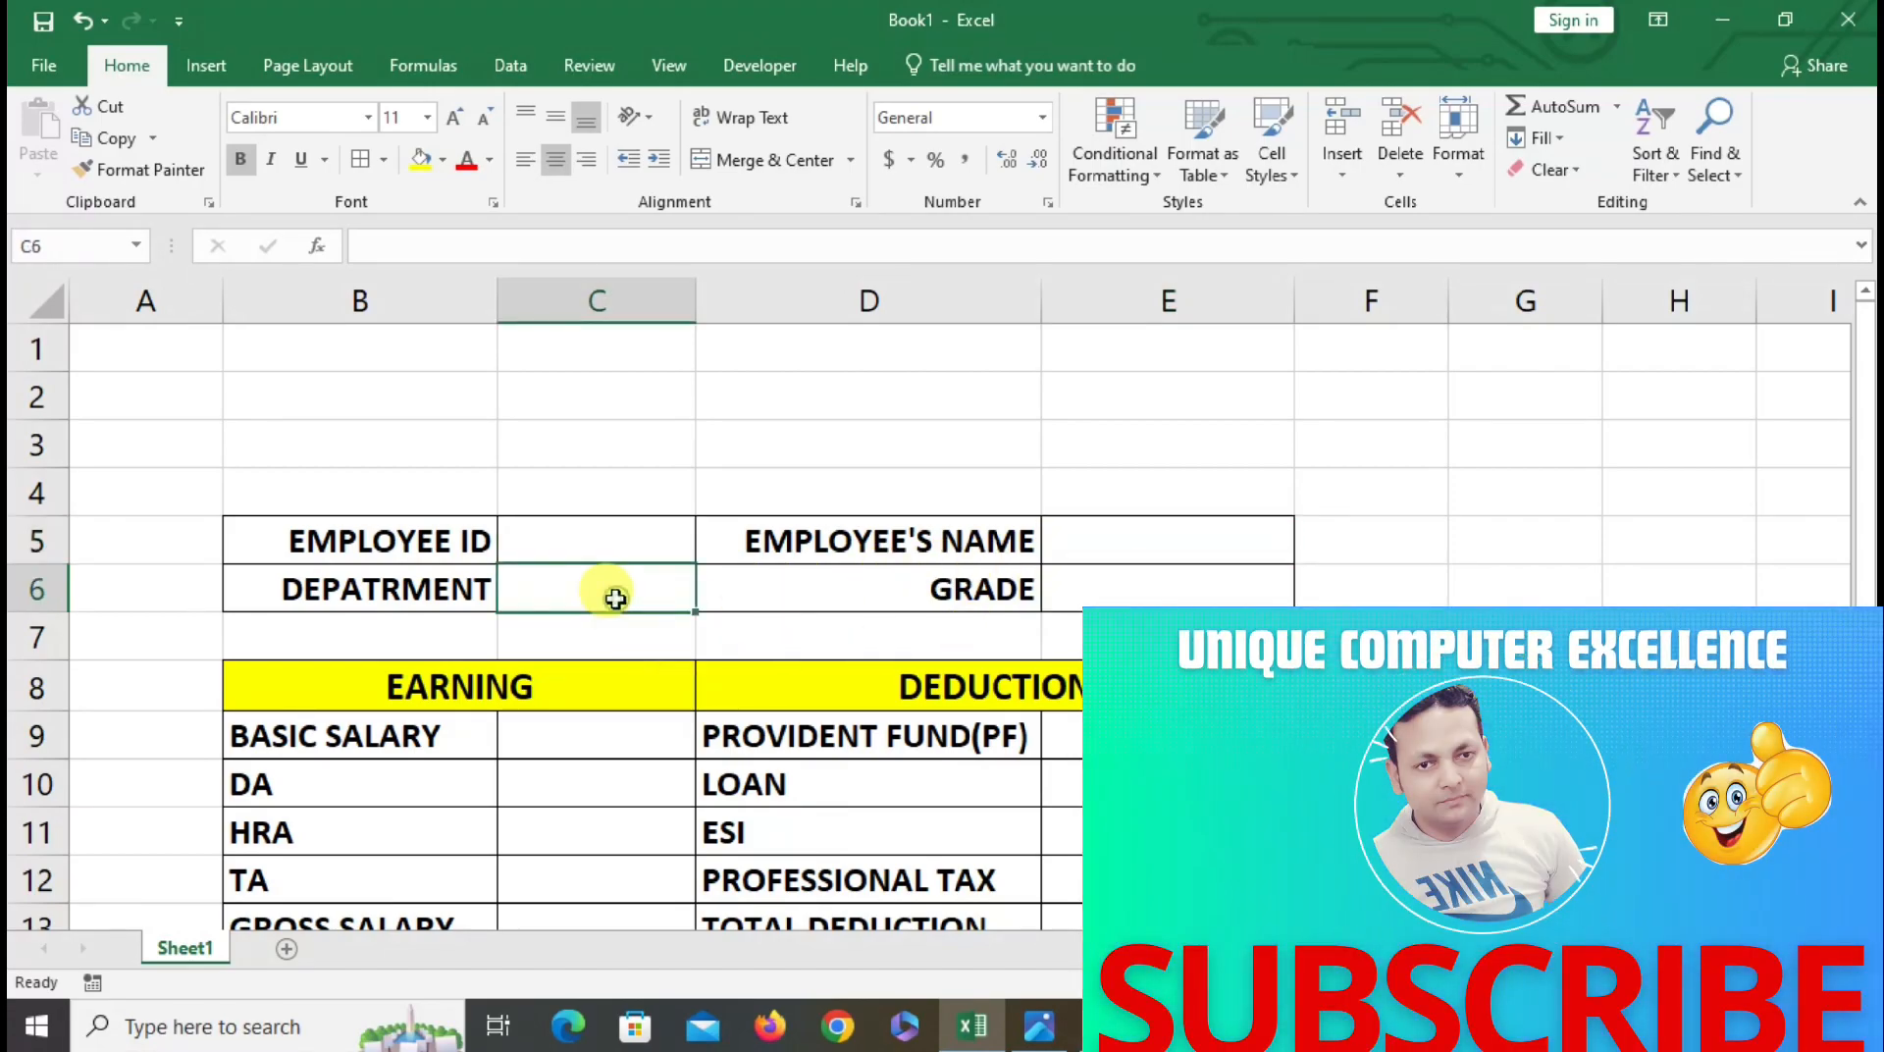
click(1142, 585)
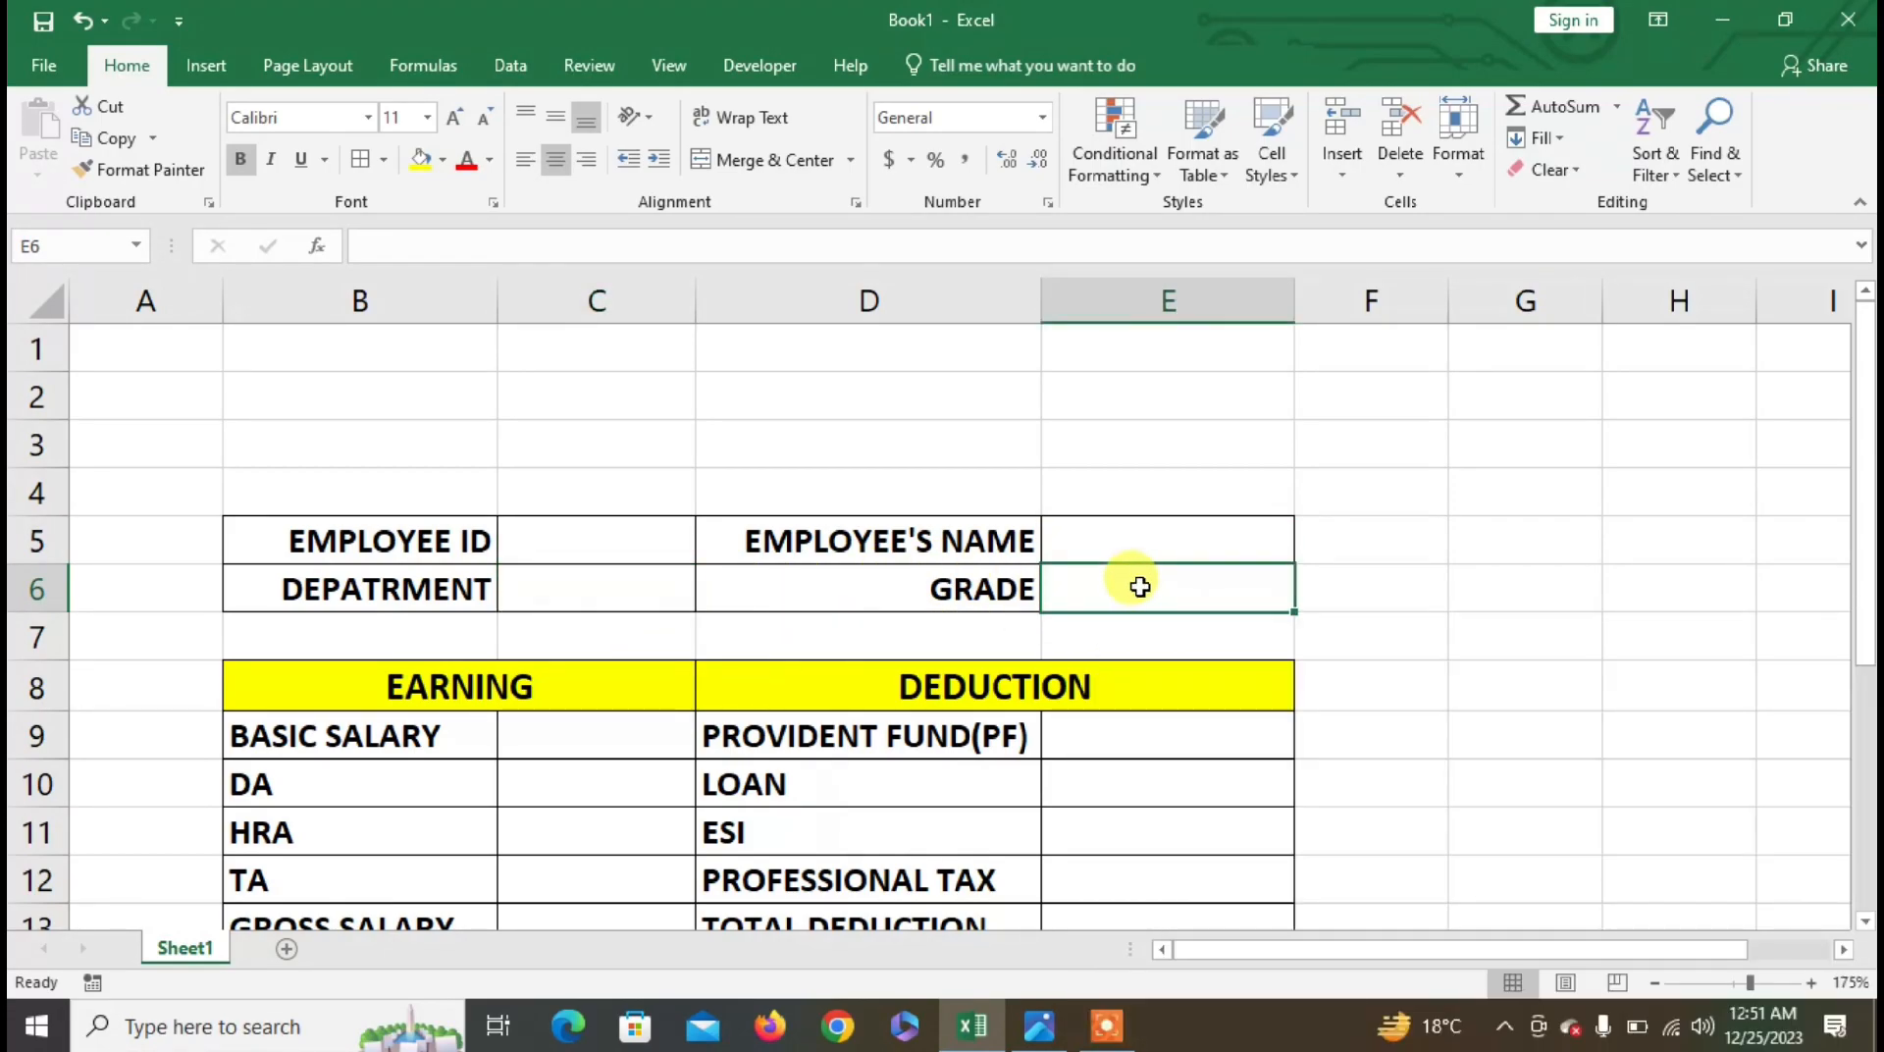
click(589, 537)
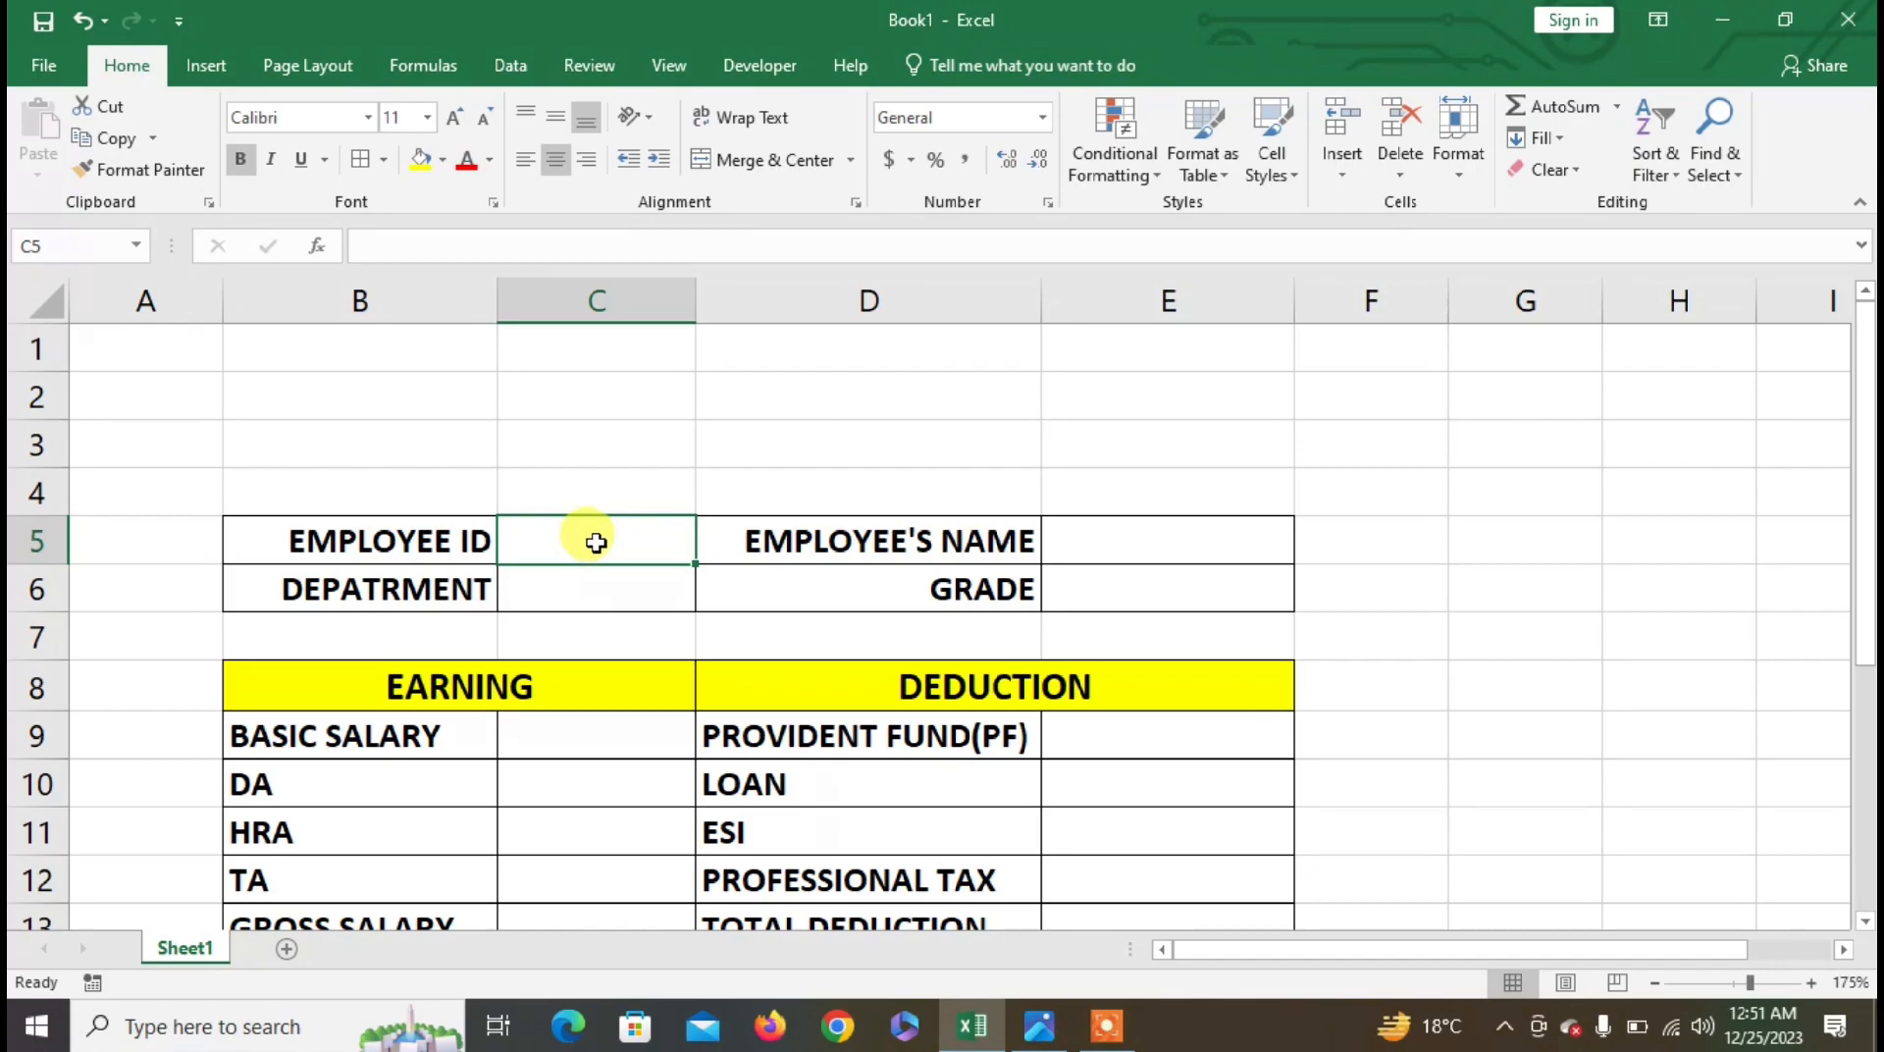
click(1172, 535)
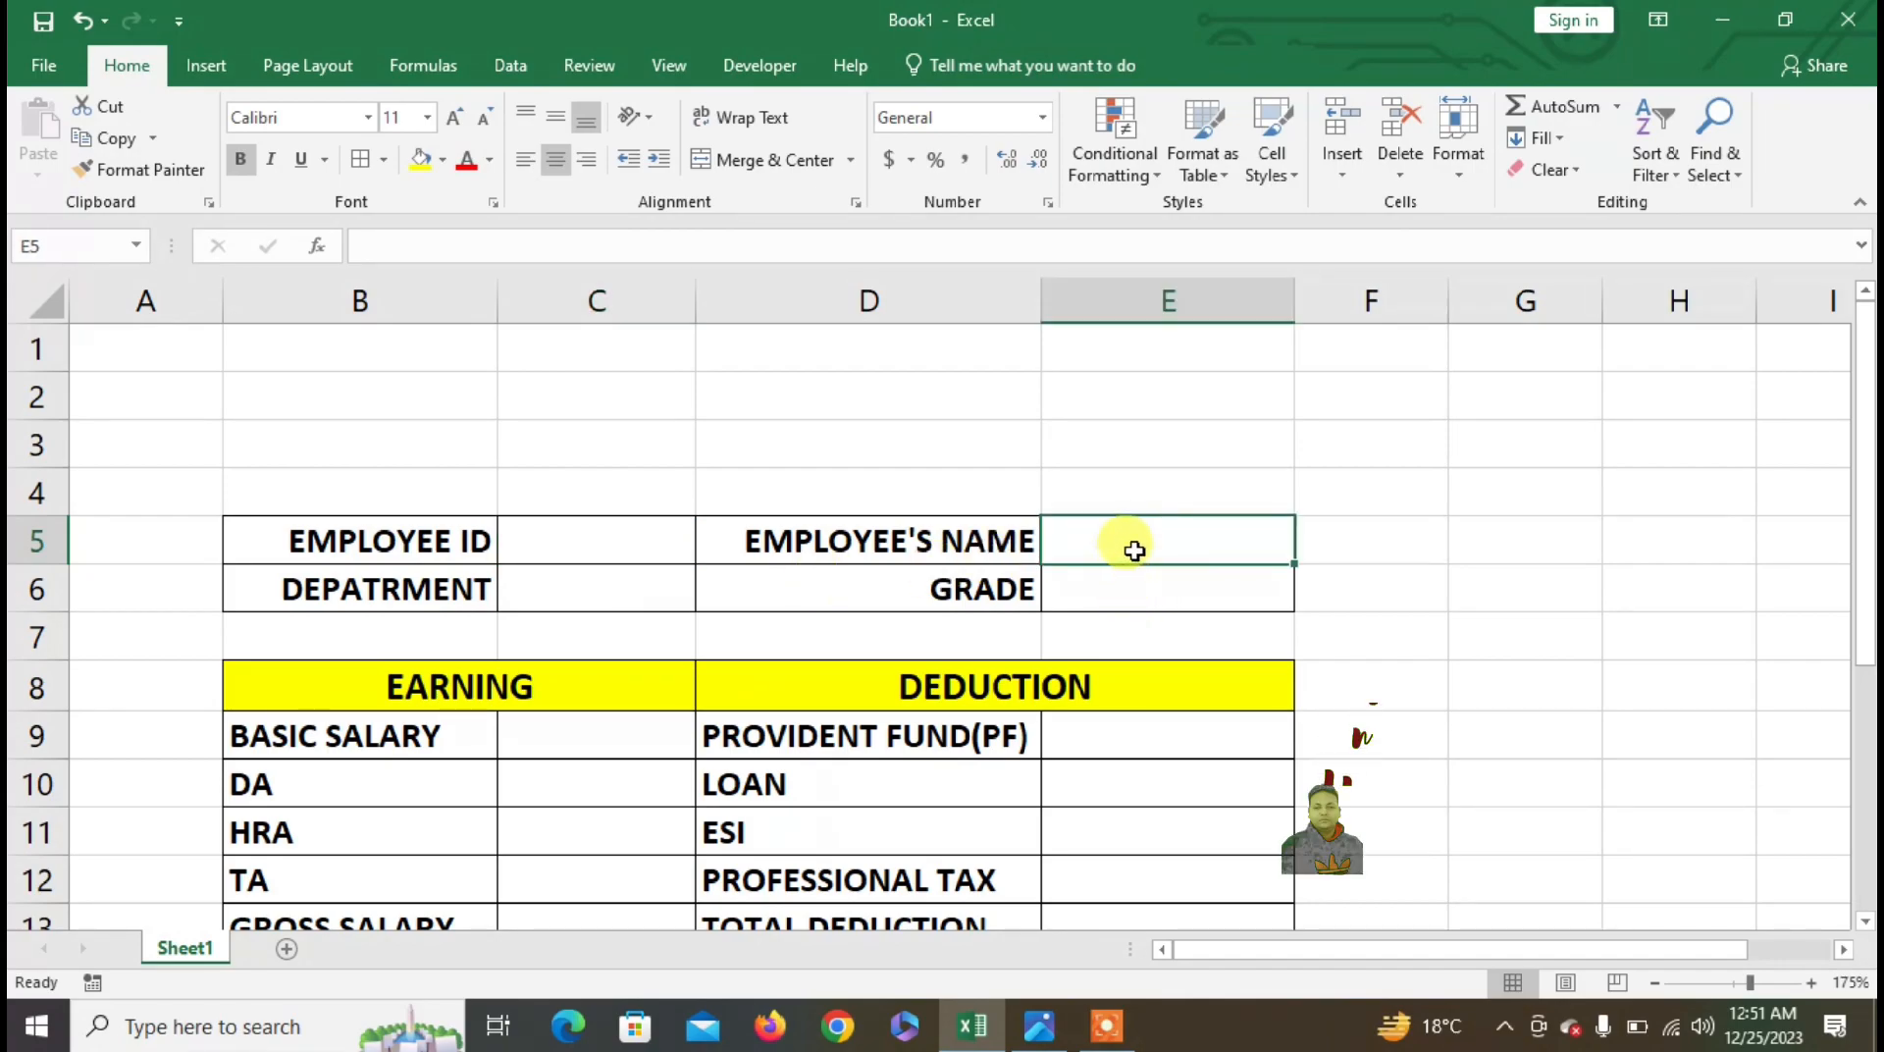
click(575, 587)
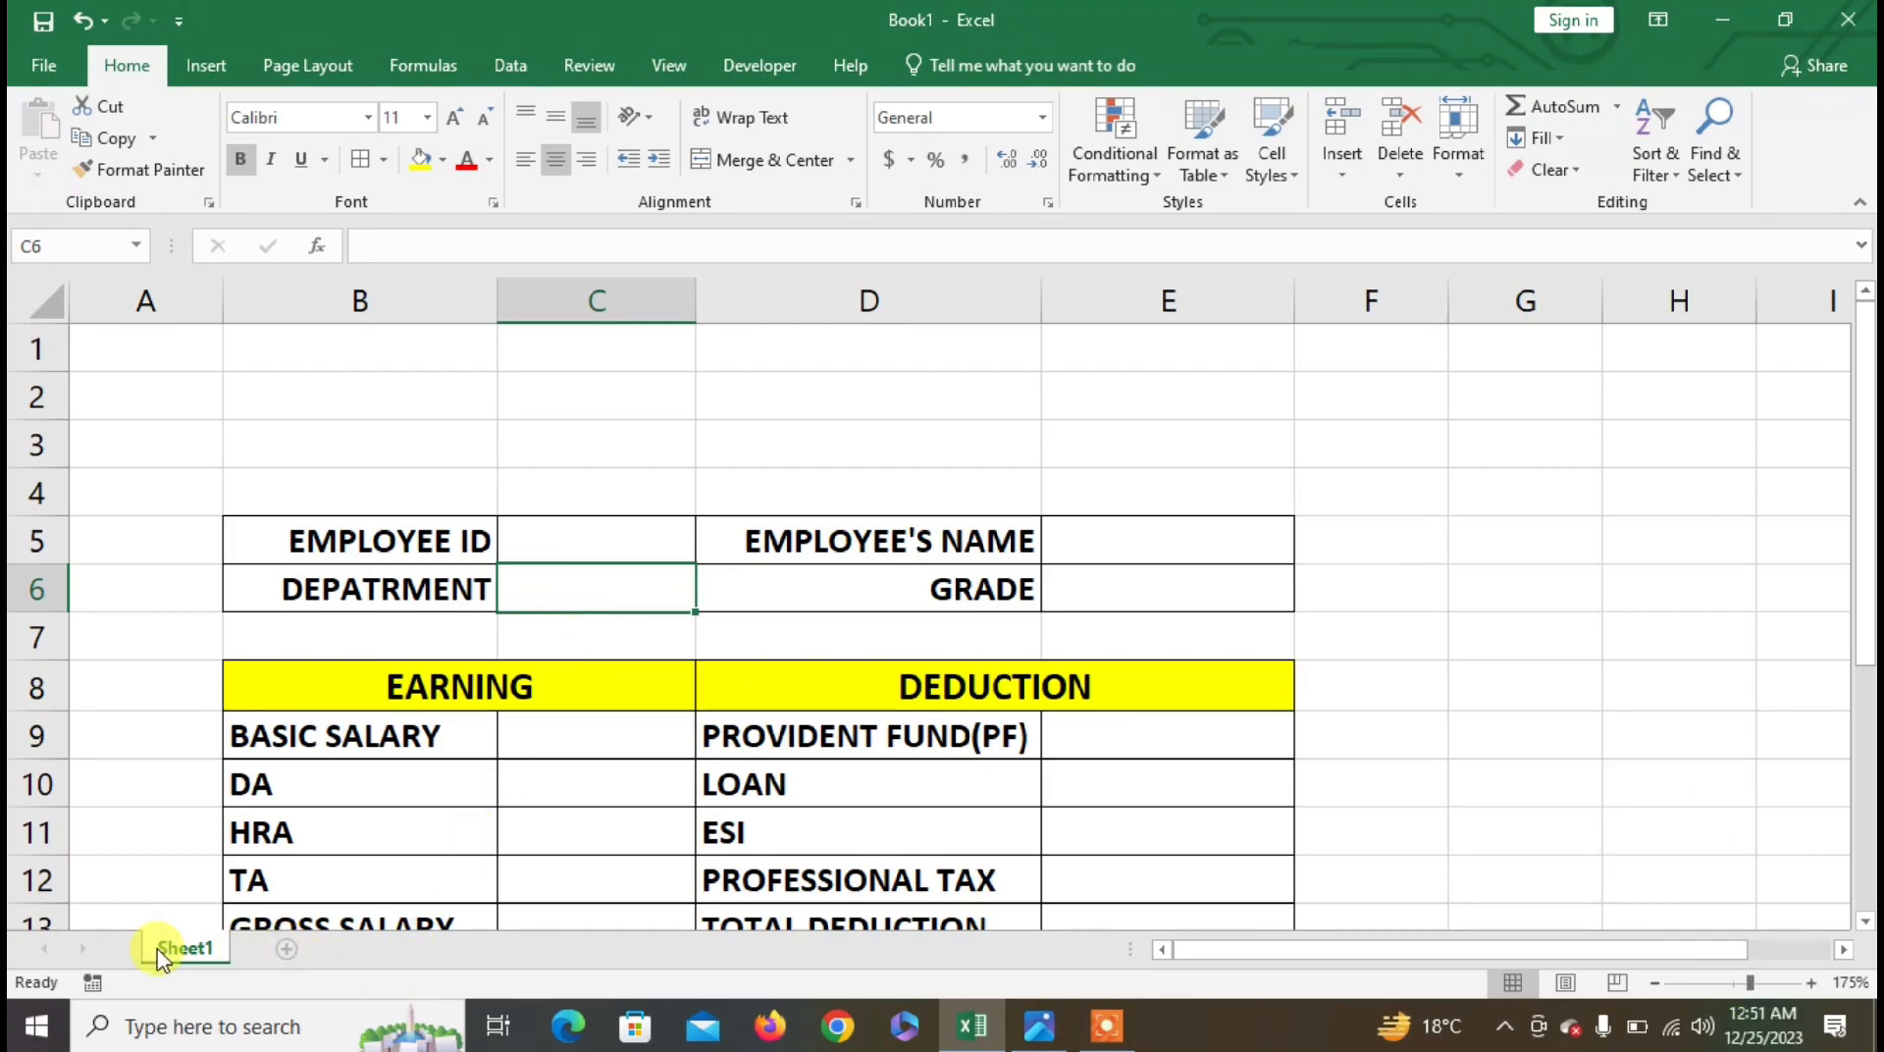
- Add a new sheet with headings EMPLOYEE ID, NAME and DEPT in B3:D3
click(288, 950)
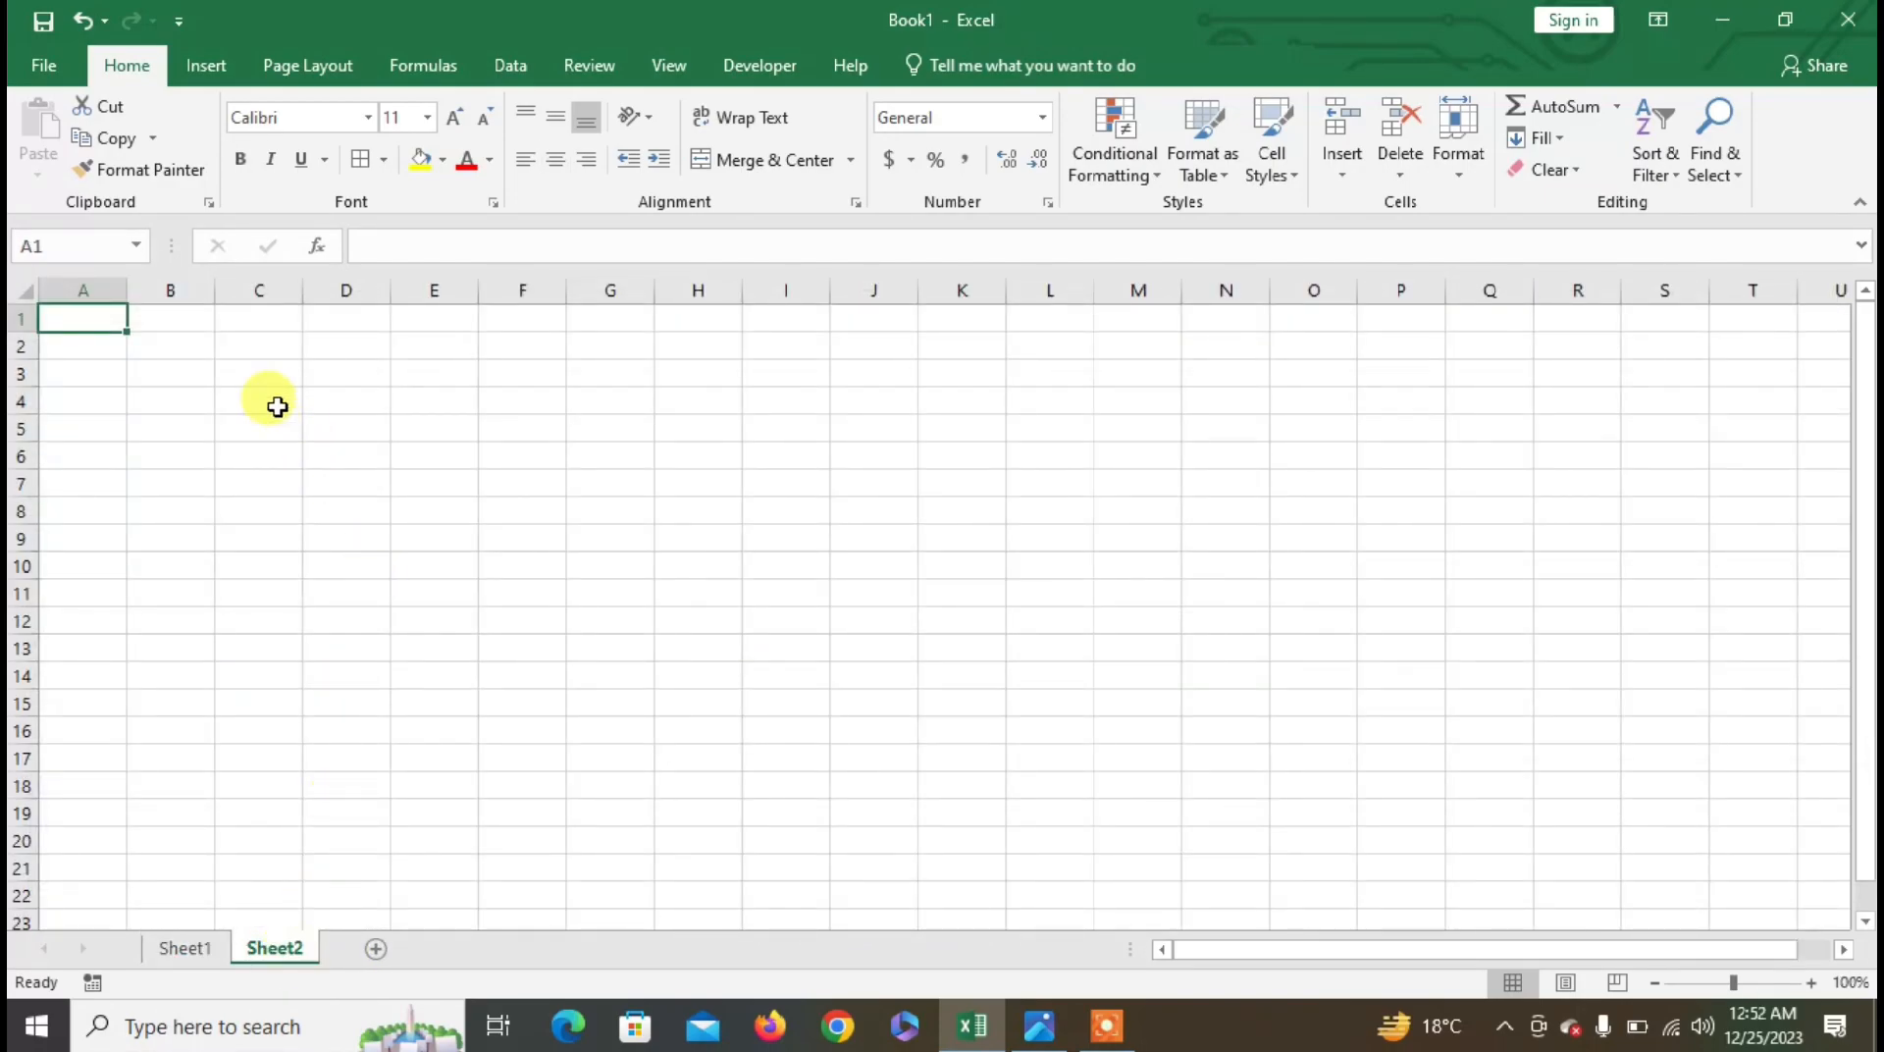
click(263, 374)
text(NA)
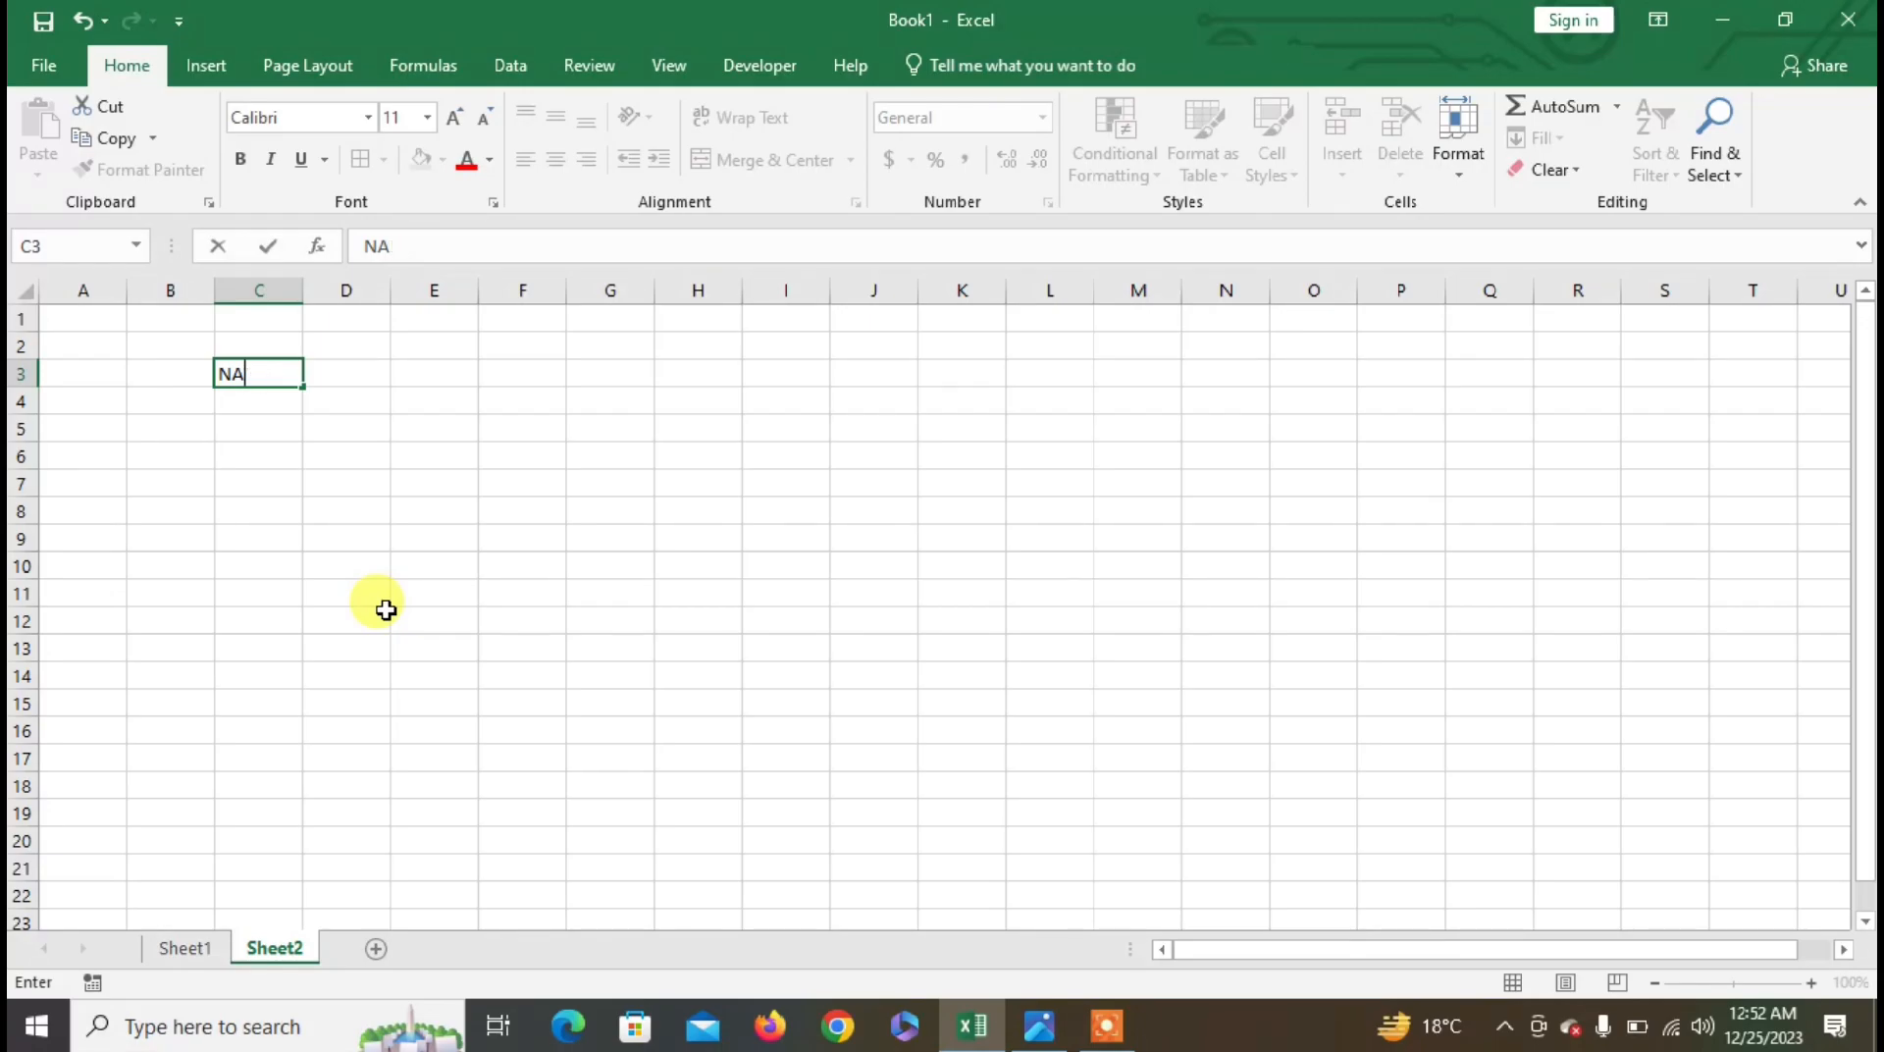
text(MAME)
key(Tab)
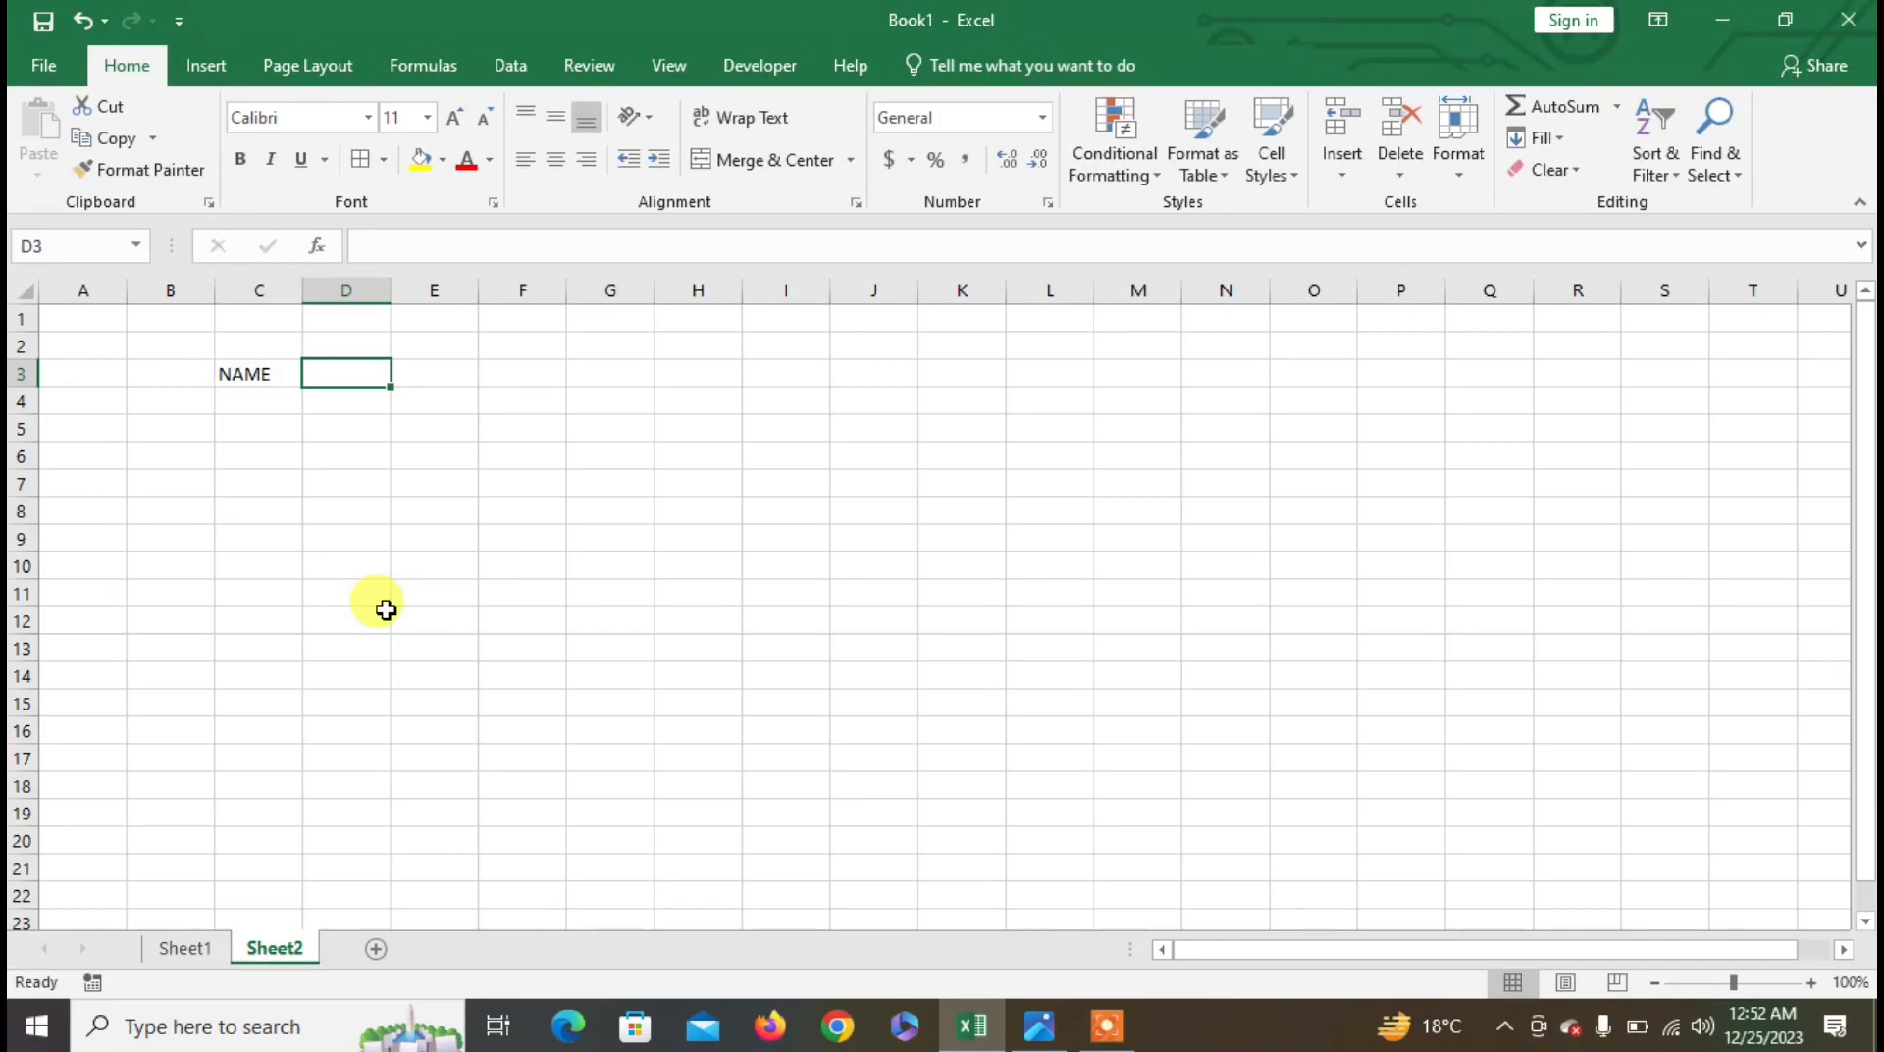
text(EDE)
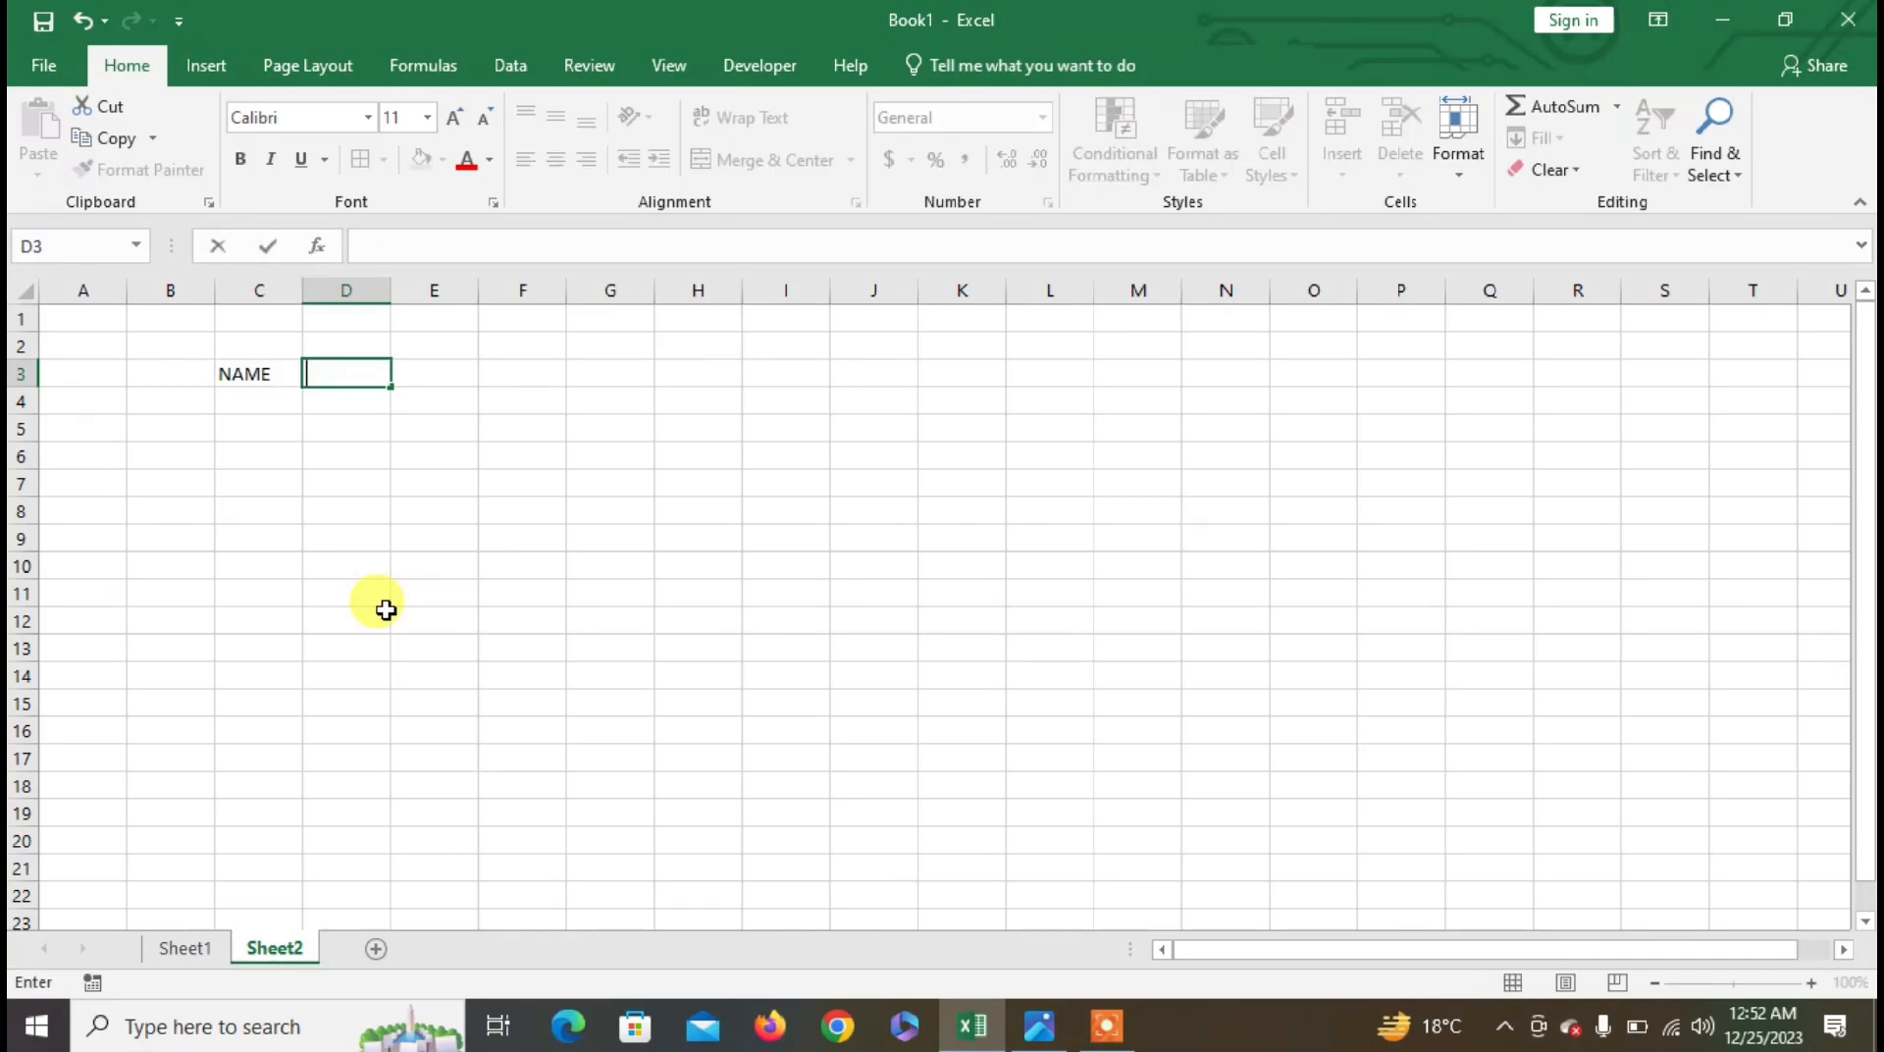
key(Left)
key(Left)
text(EM)
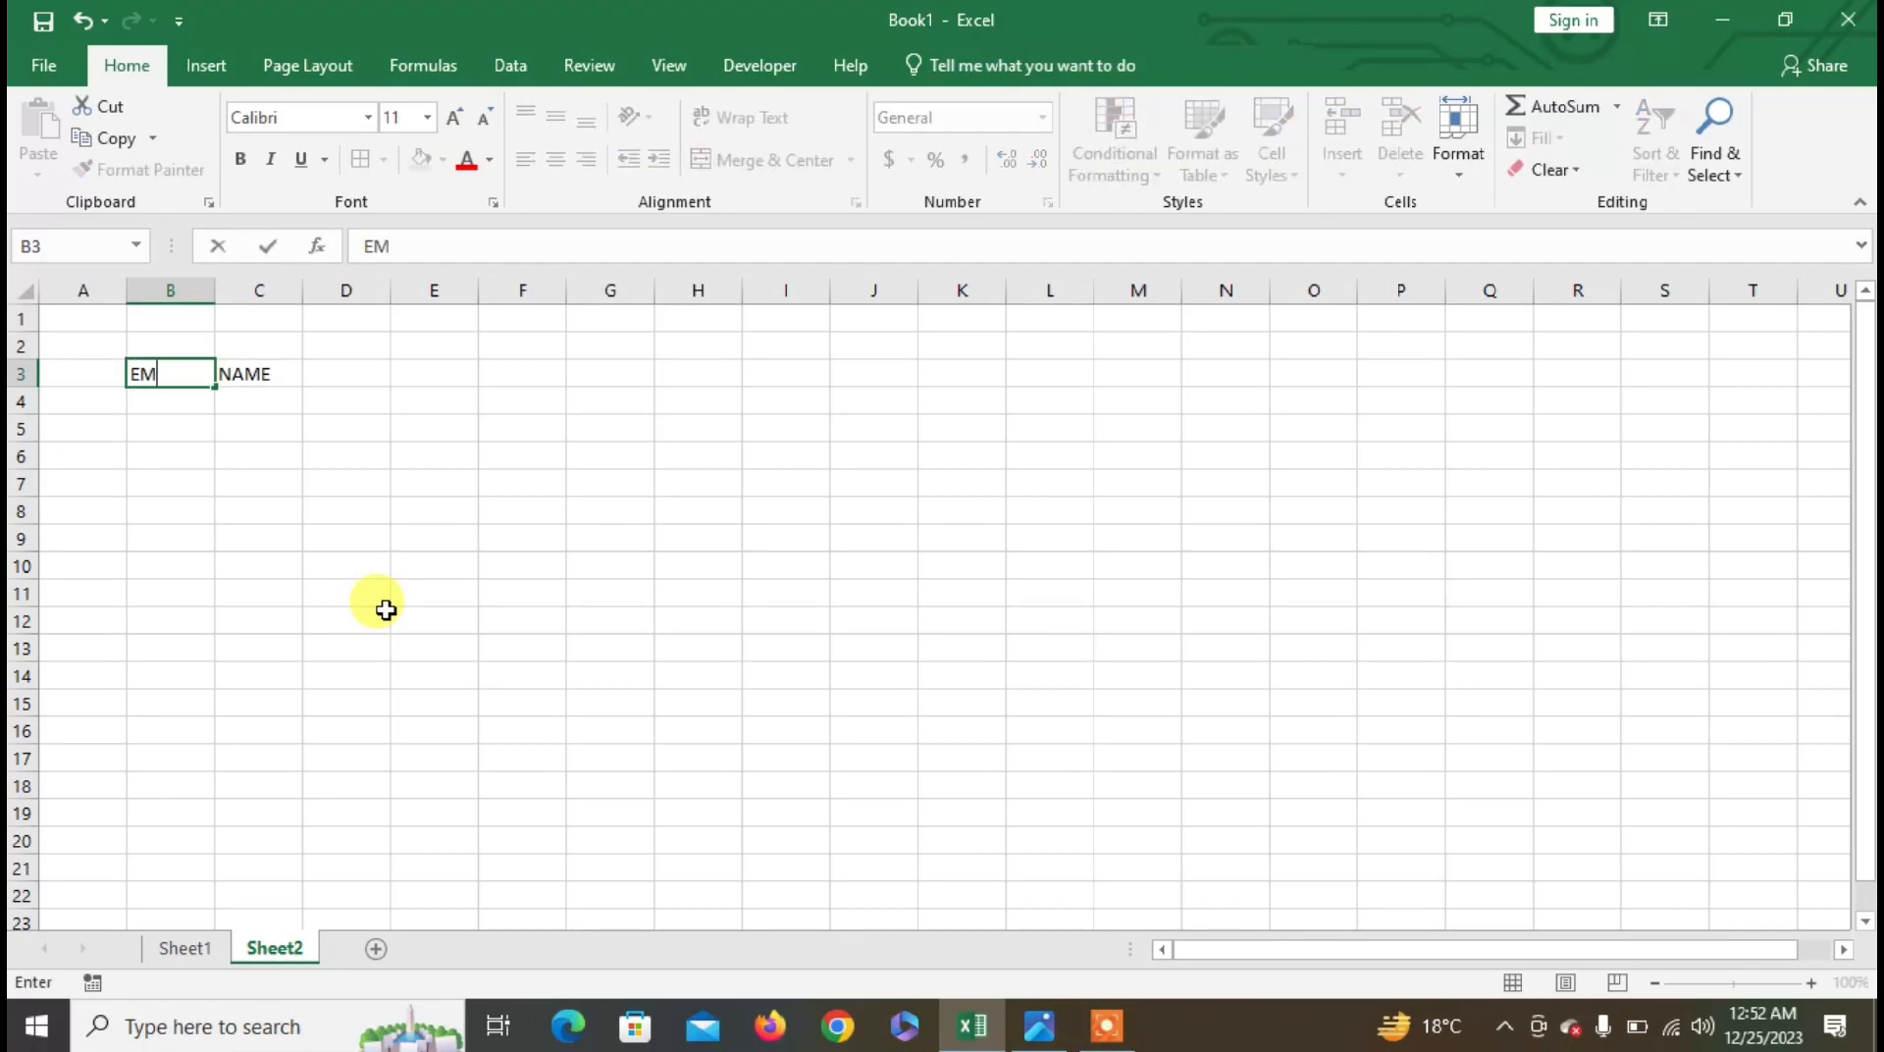
text(PLOYEE ID)
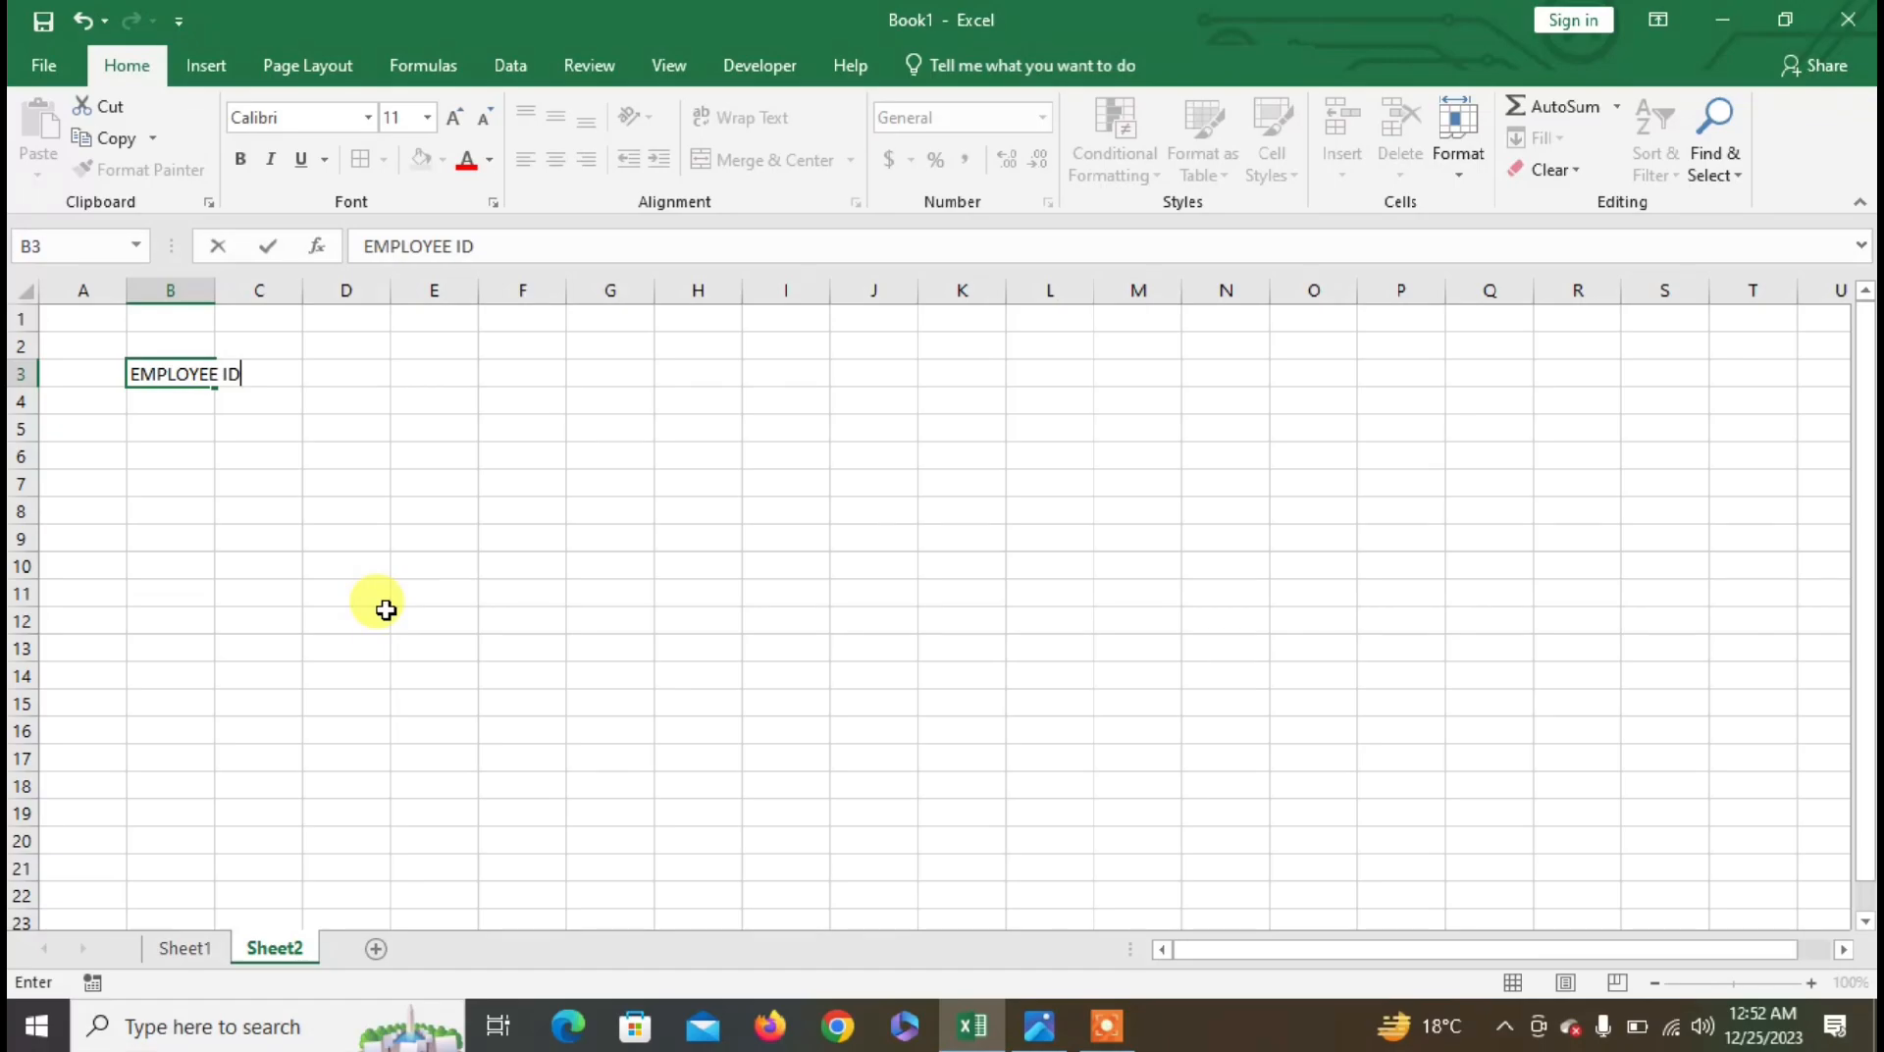
key(Tab)
text(NAME)
key(Tab)
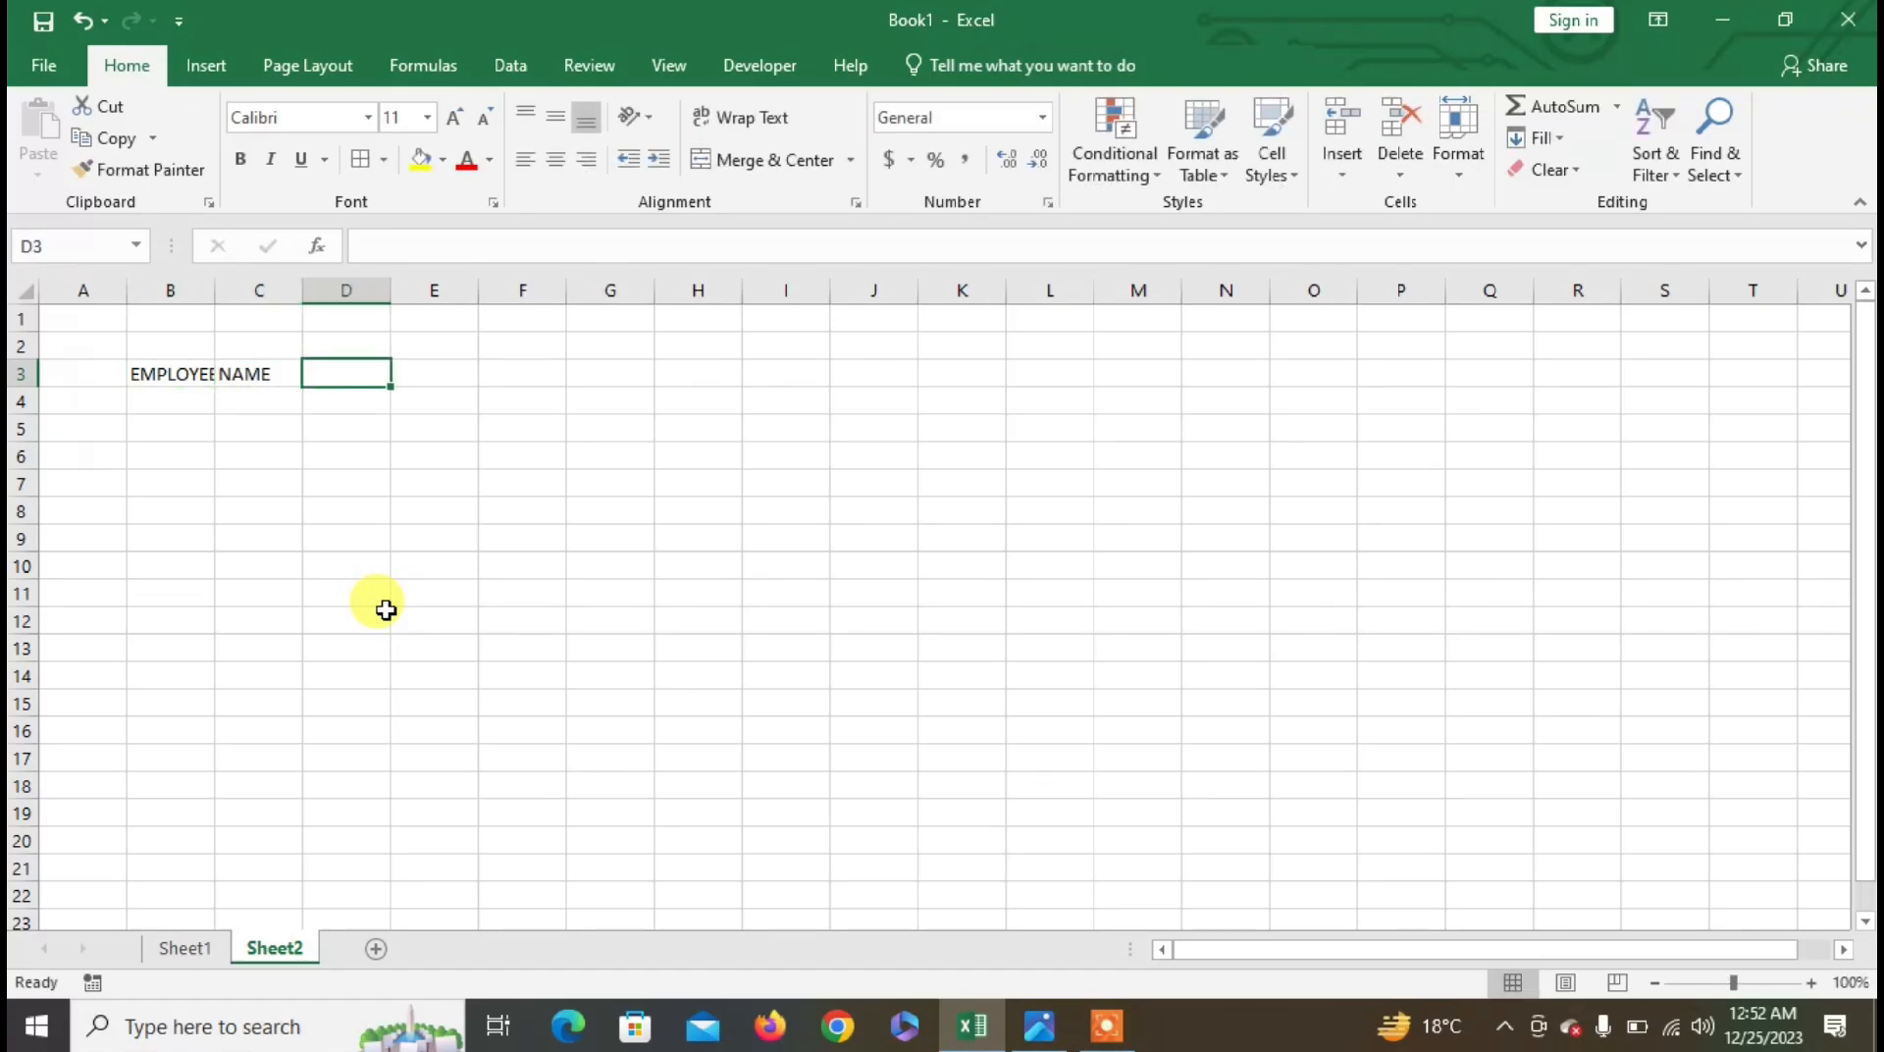
text(DEPT)
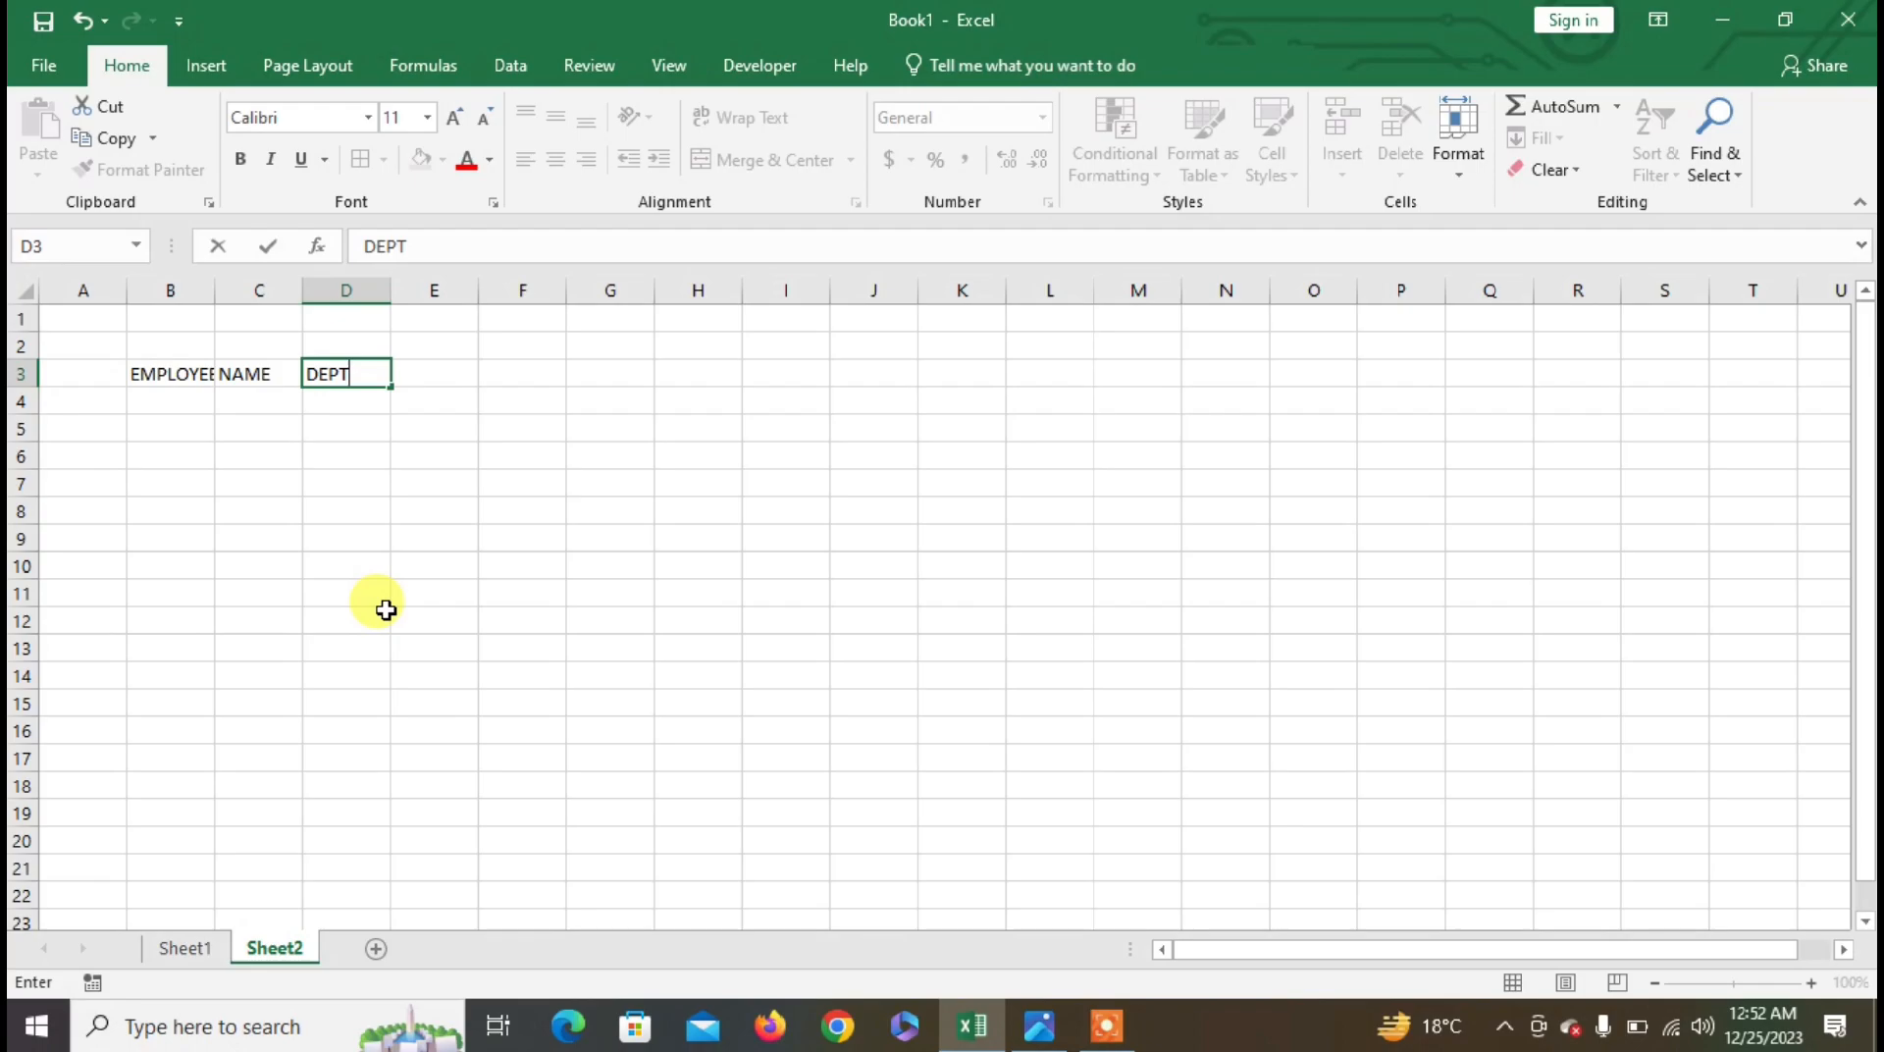
click(345, 480)
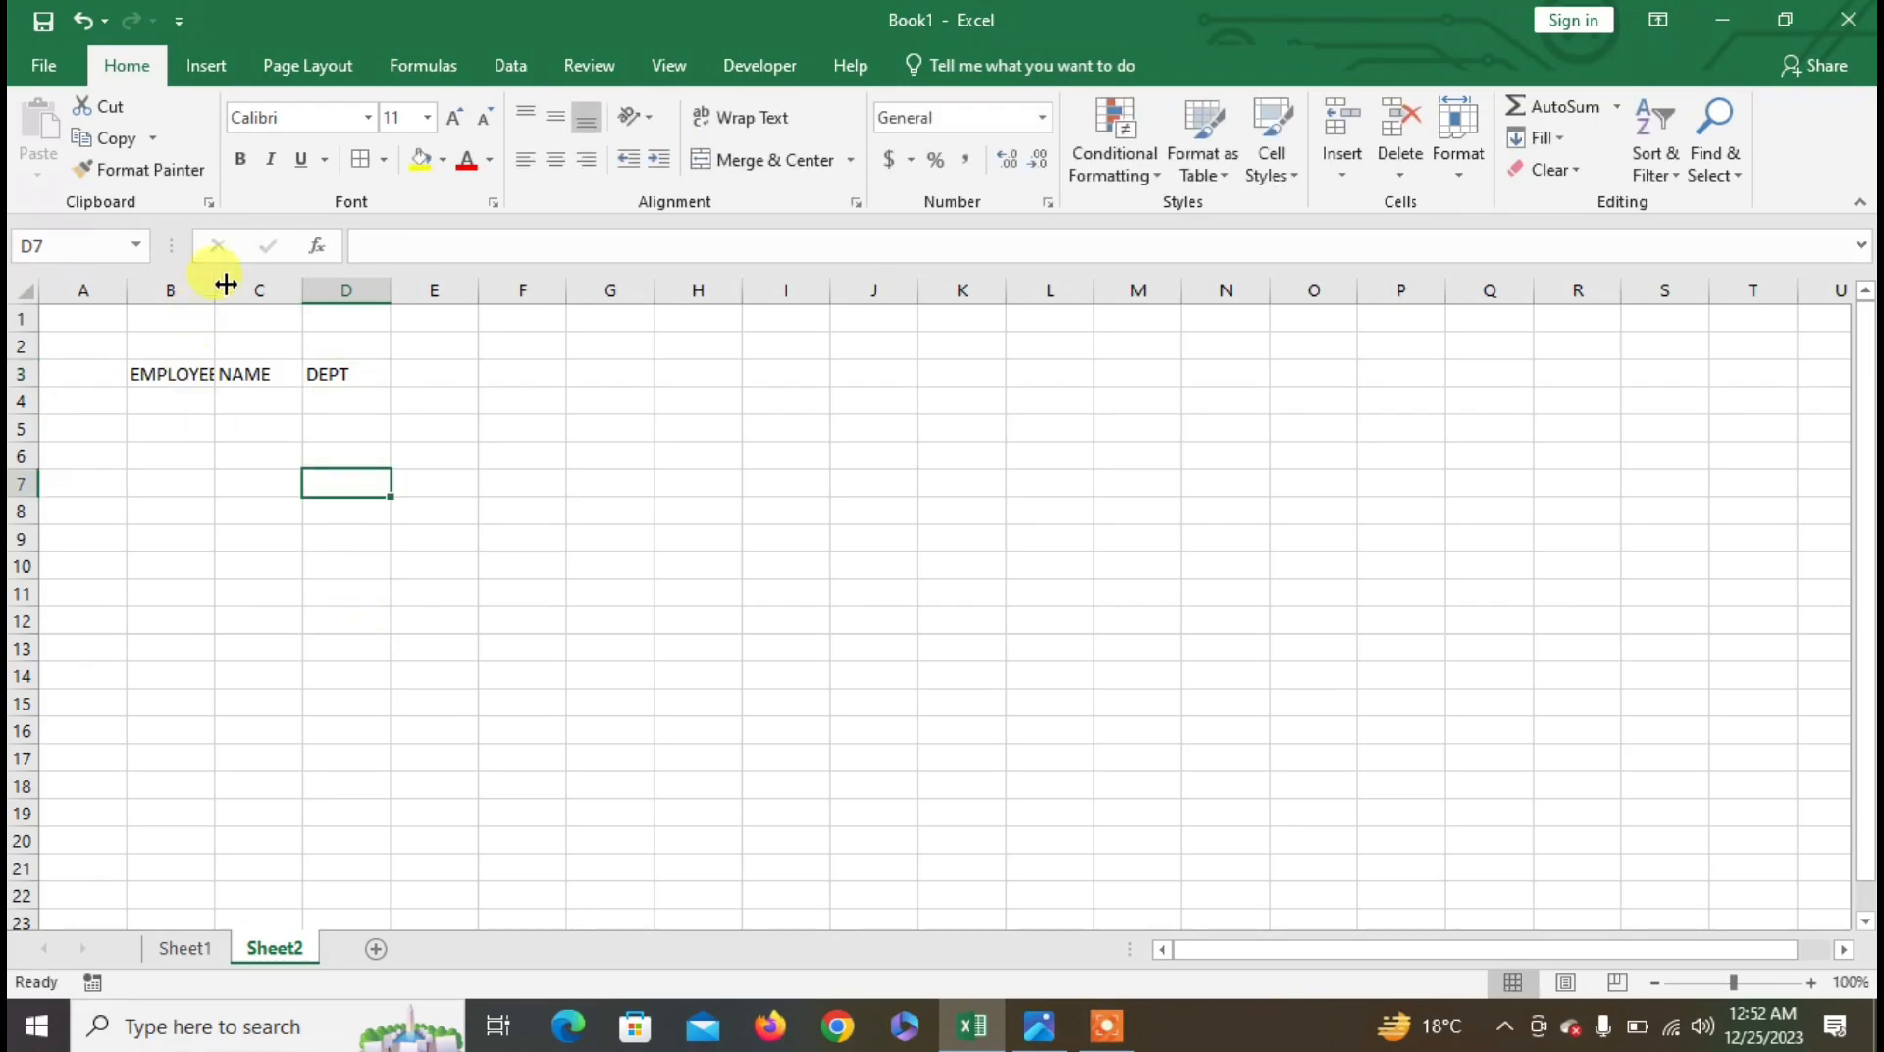
- Widen column B, enter IDs 1001 and 1002, and fill the series down to 1006 in B9
drag(209, 294, 275, 291)
click(211, 404)
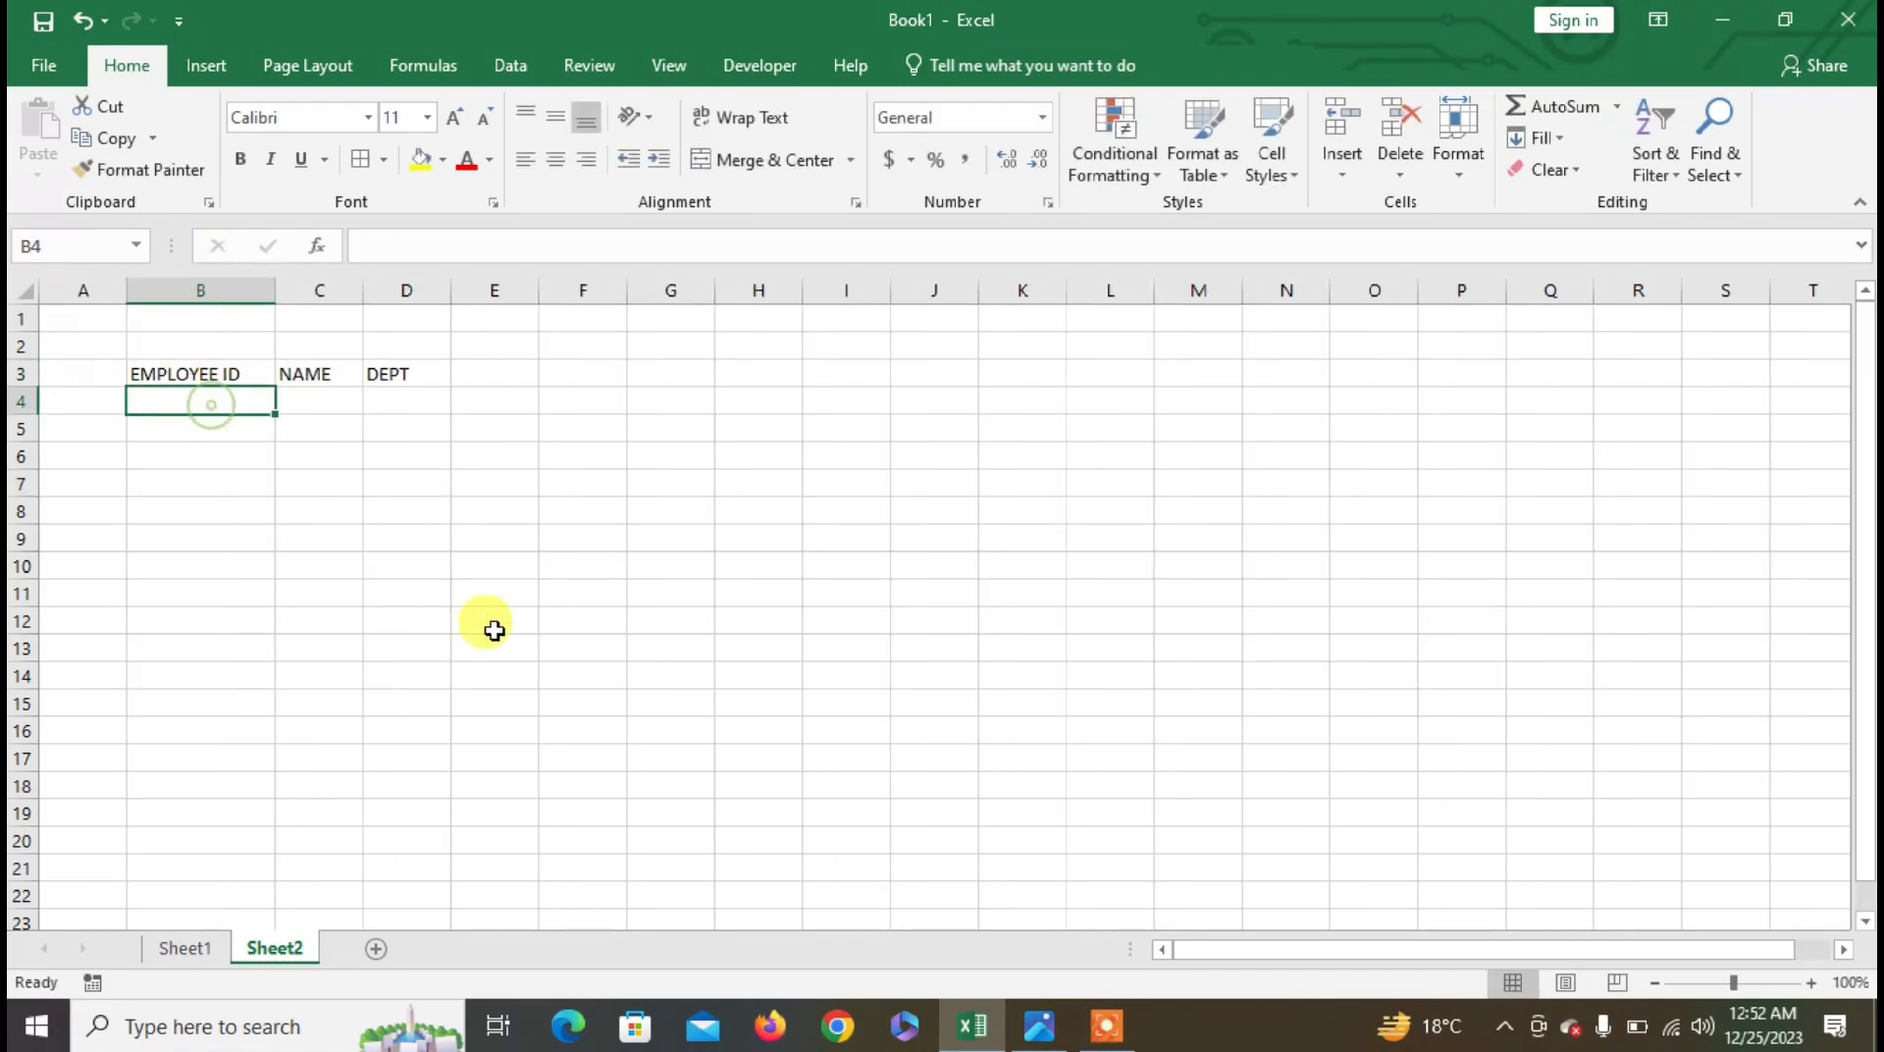
text(001)
key(Return)
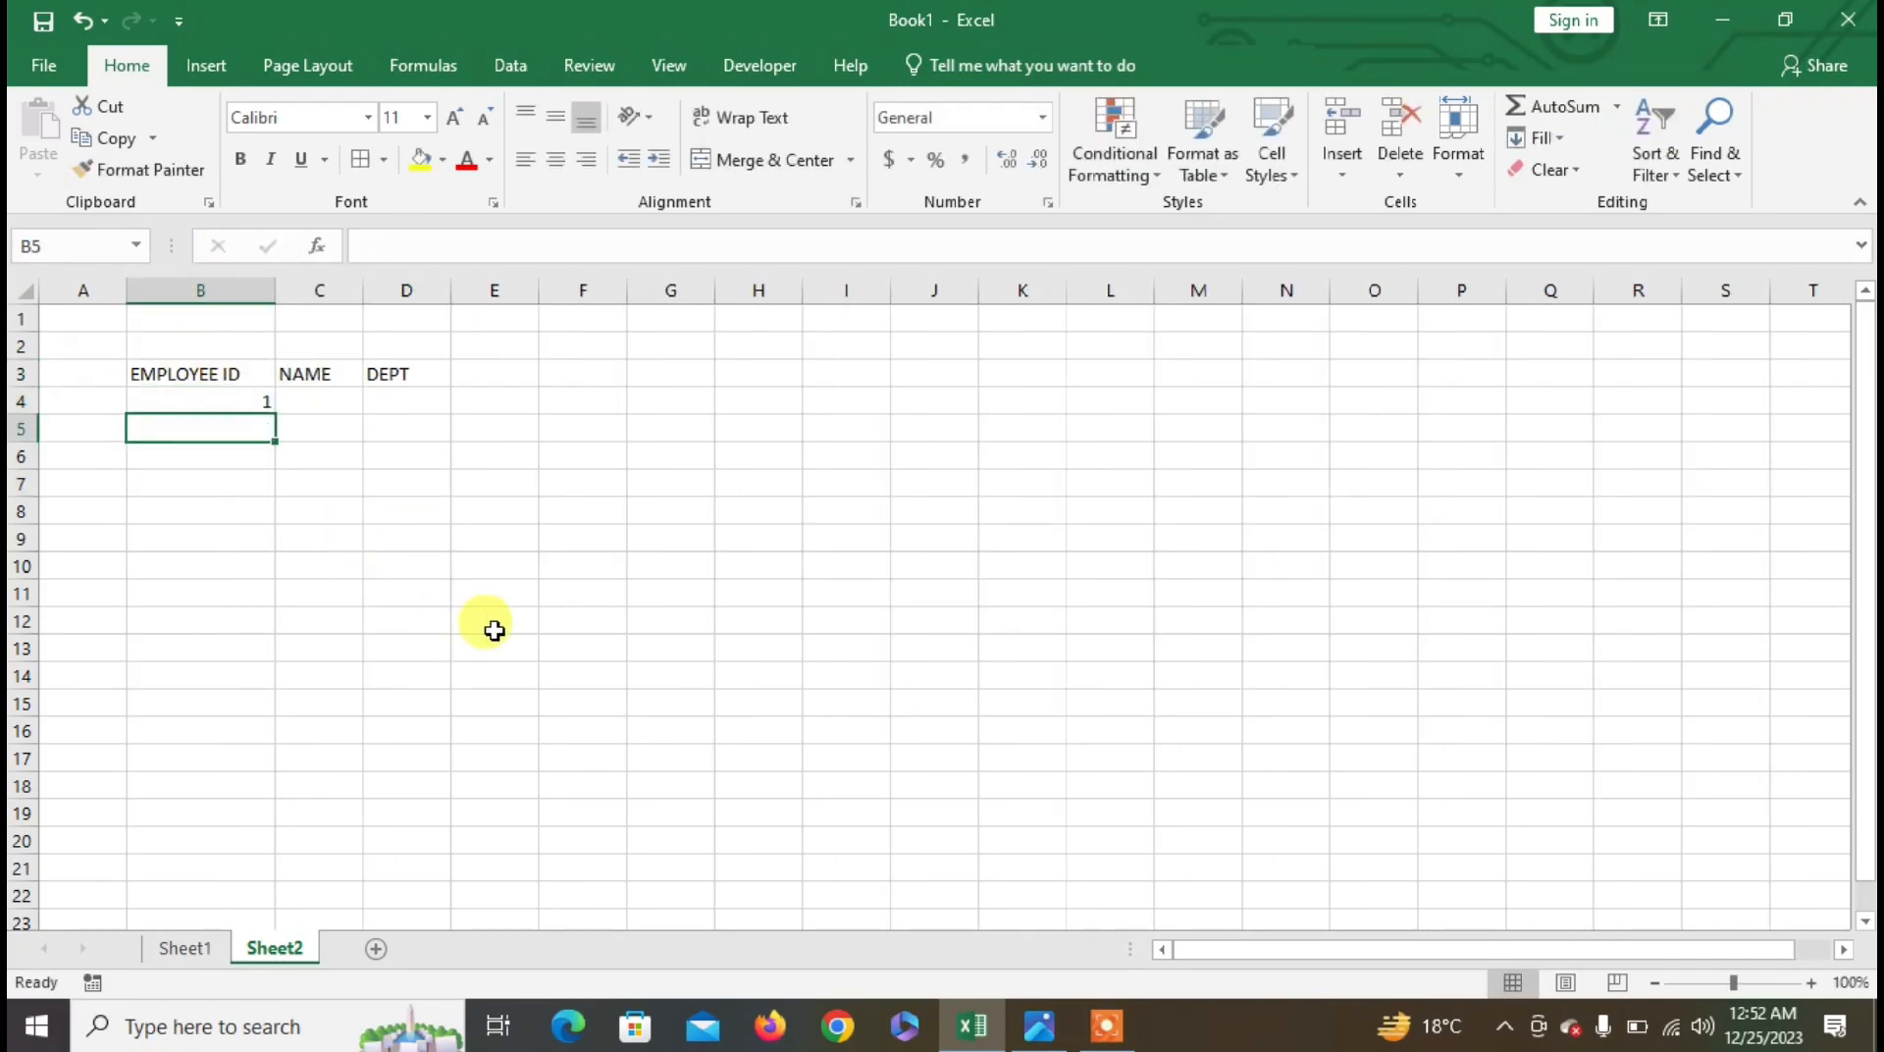
click(149, 394)
text(100)
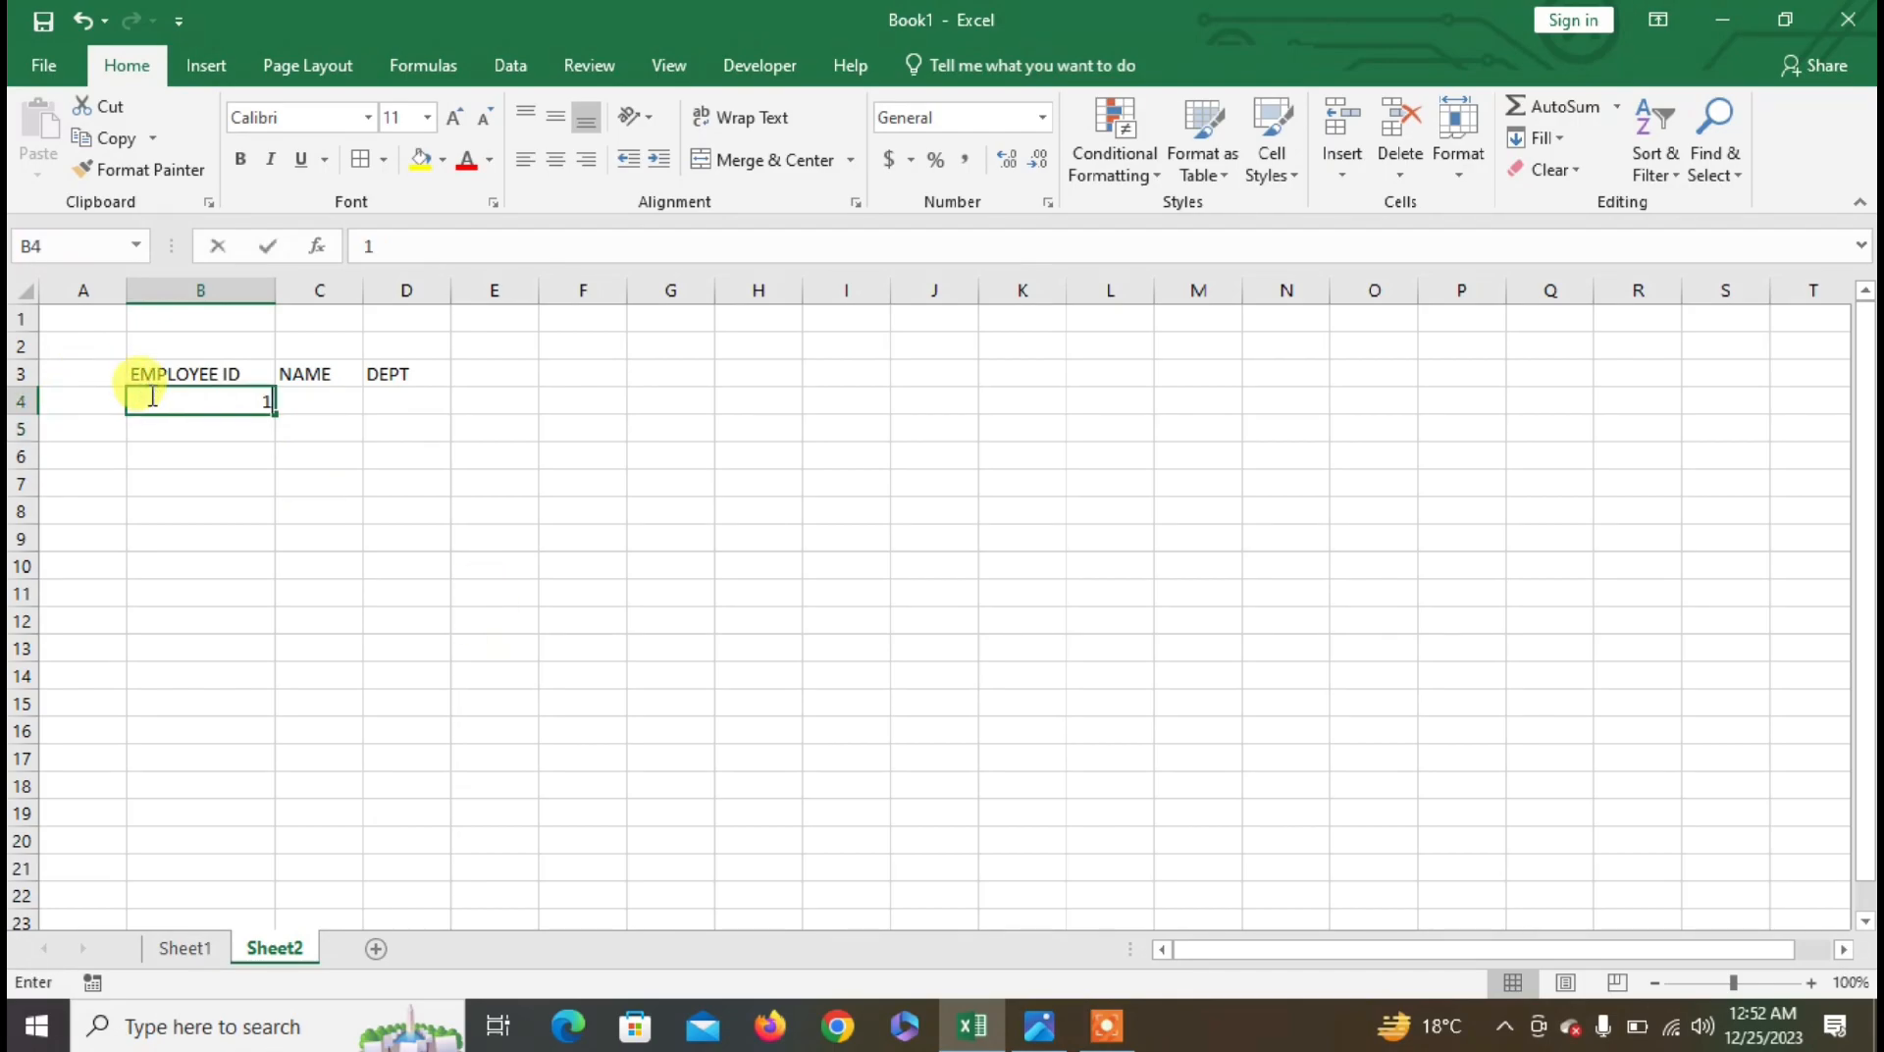
text(1)
key(Return)
text(10)
key(Return)
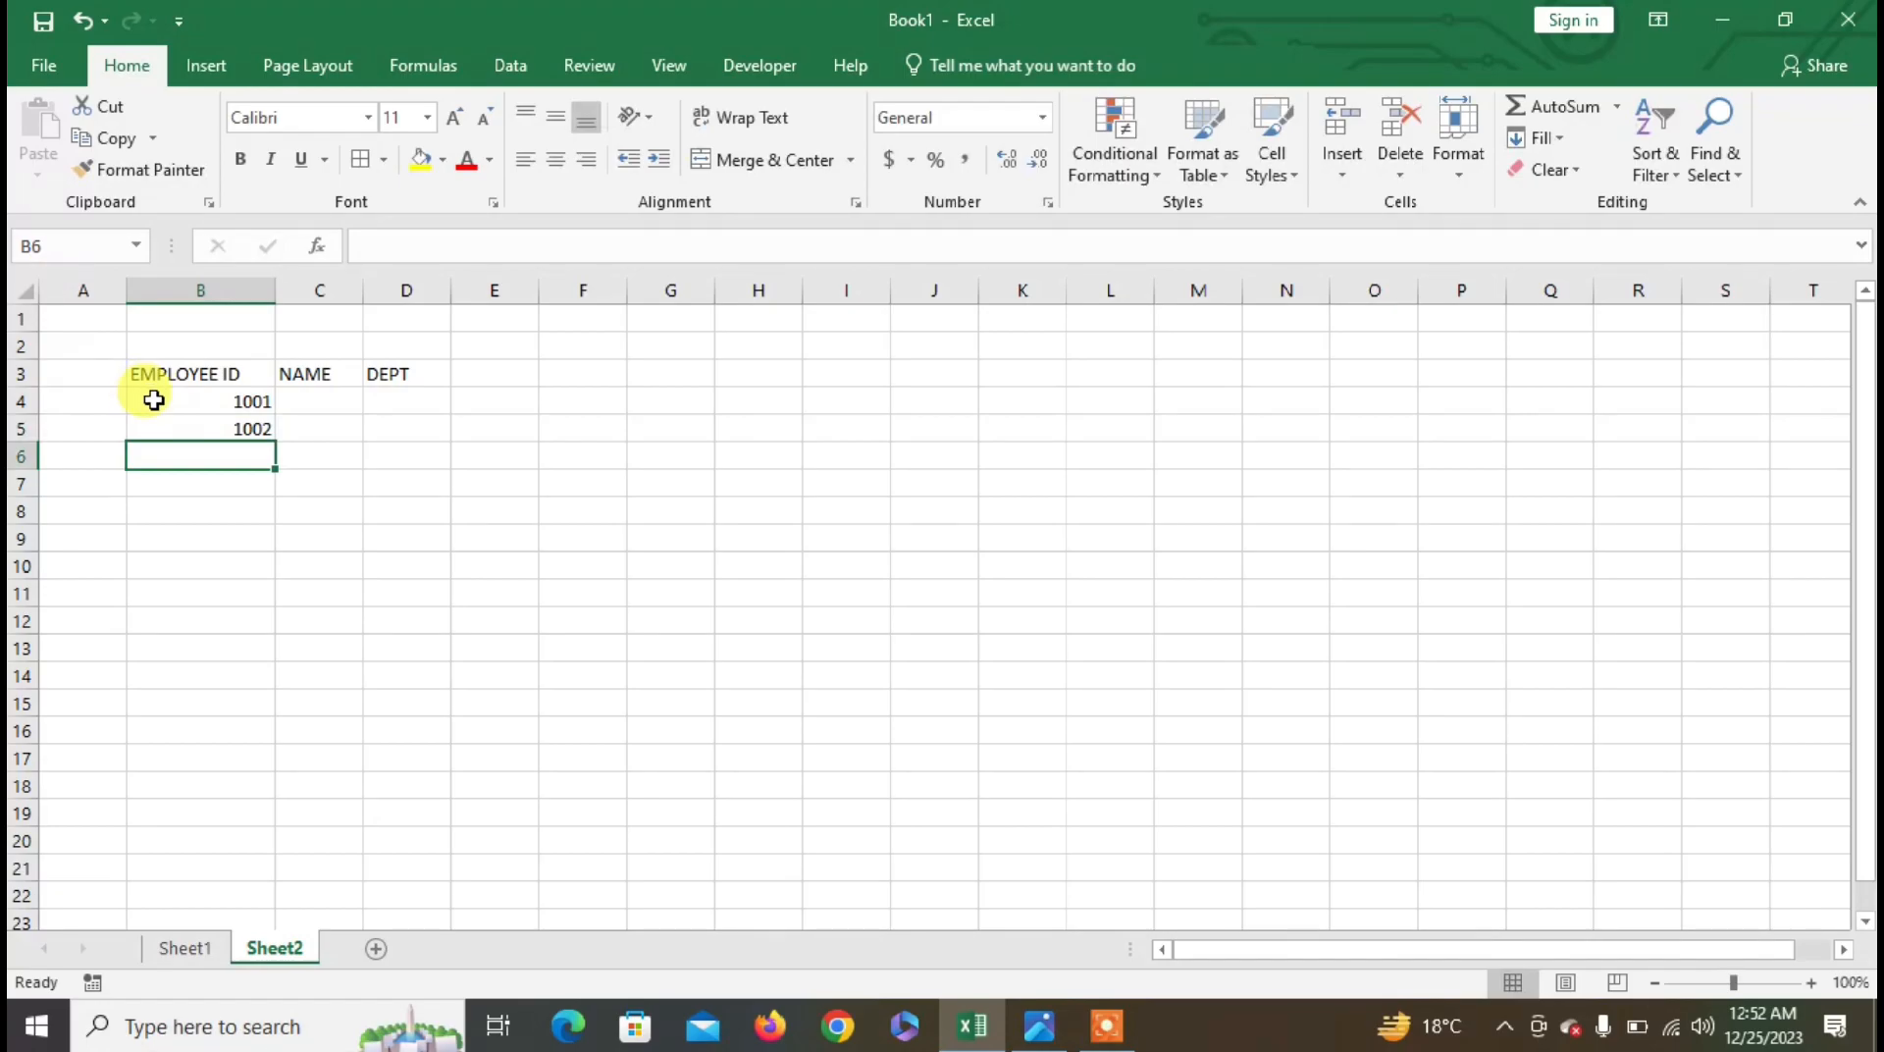
click(154, 400)
drag(231, 395, 261, 555)
drag(363, 290, 435, 292)
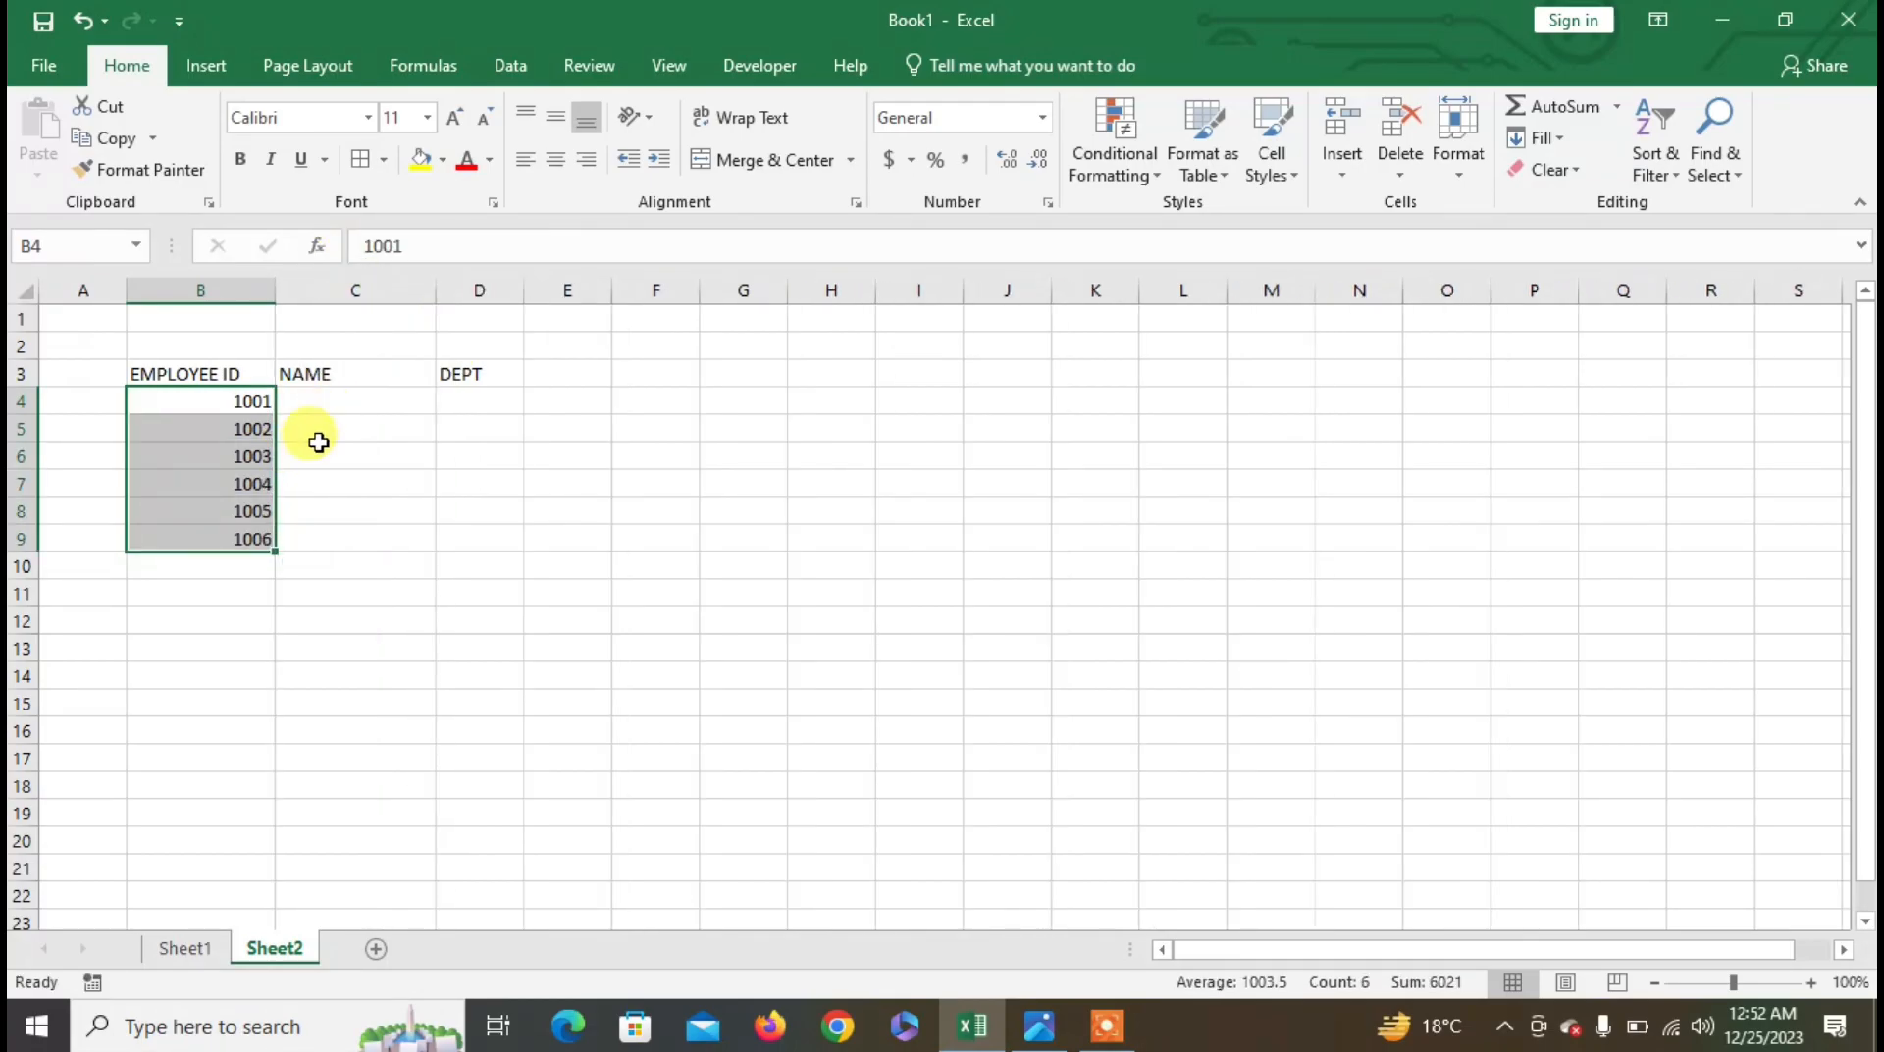
- Enter the six employee names in C4:C9
click(341, 402)
text(NAYAB)
key(Return)
text(SANIA)
key(Return)
text(SUBHA)
key(Return)
text(AZHAR)
key(Return)
text(S)
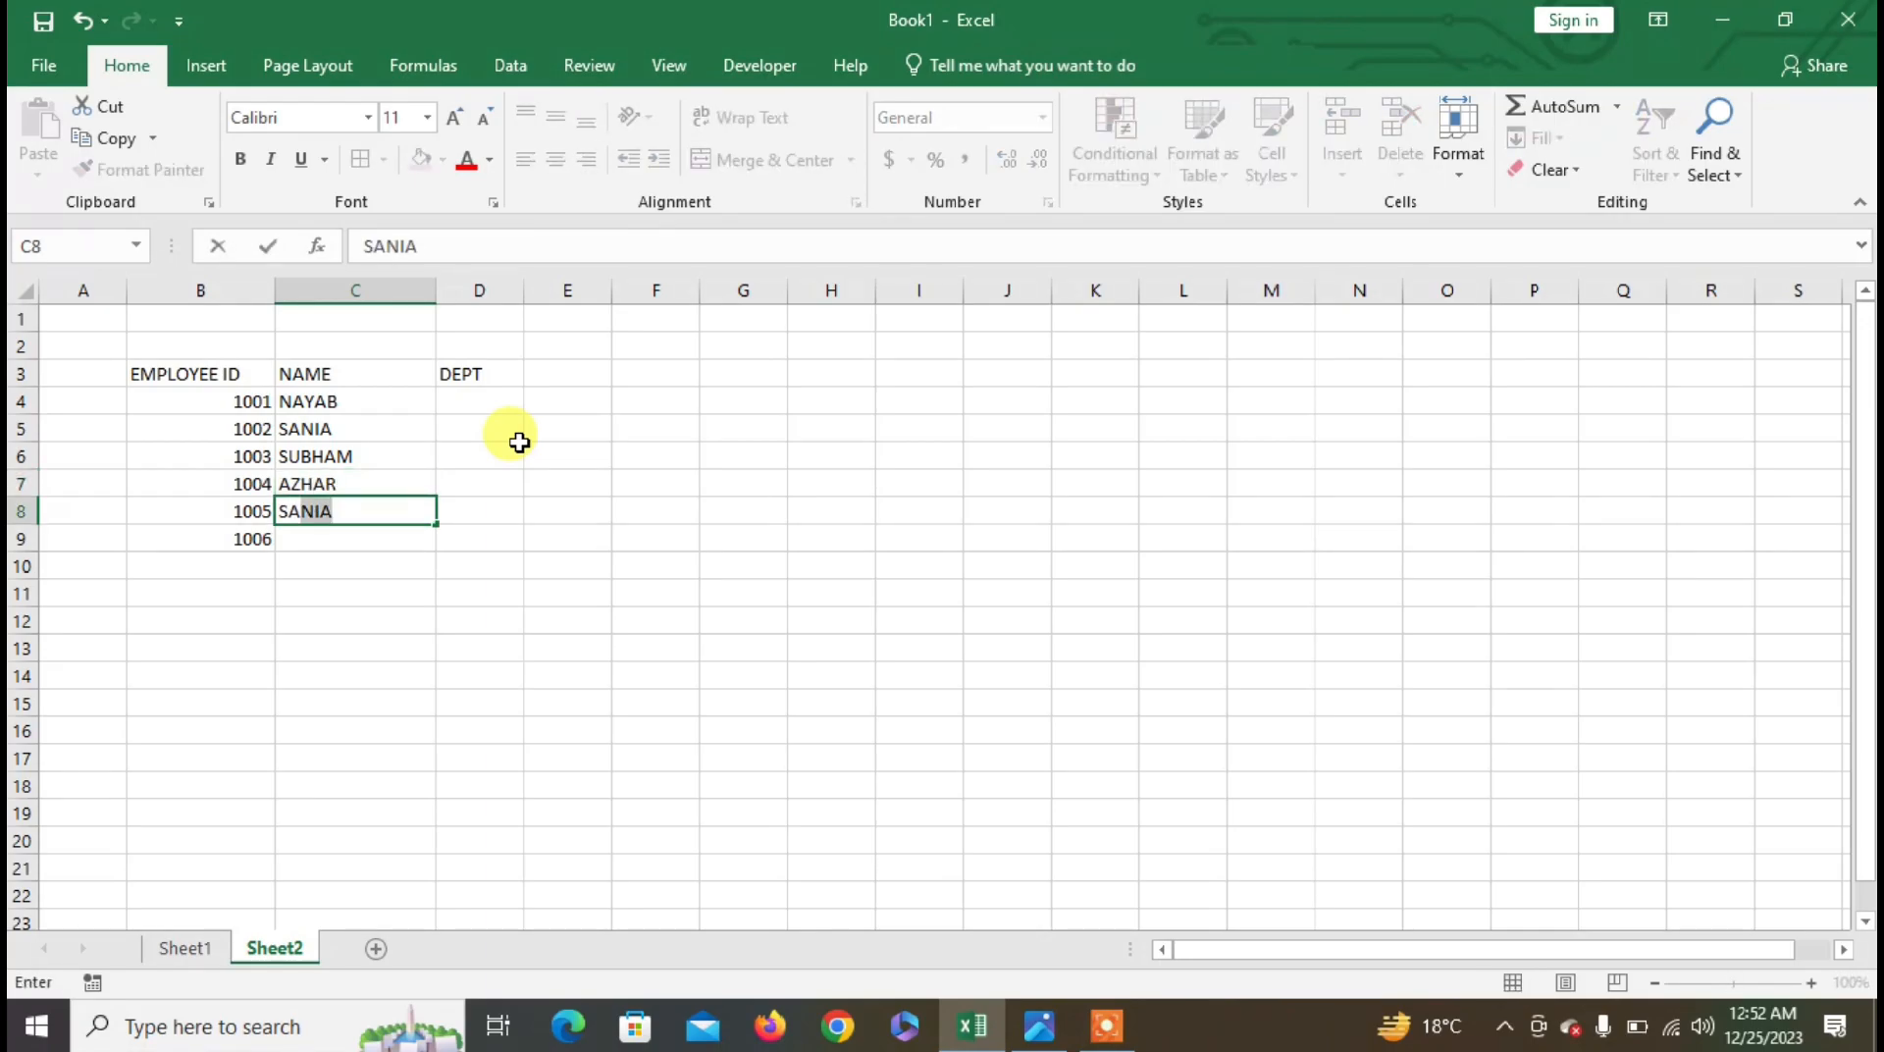
text(A)
key(BackSpace)
text(SADAF)
key(Return)
text(AR)
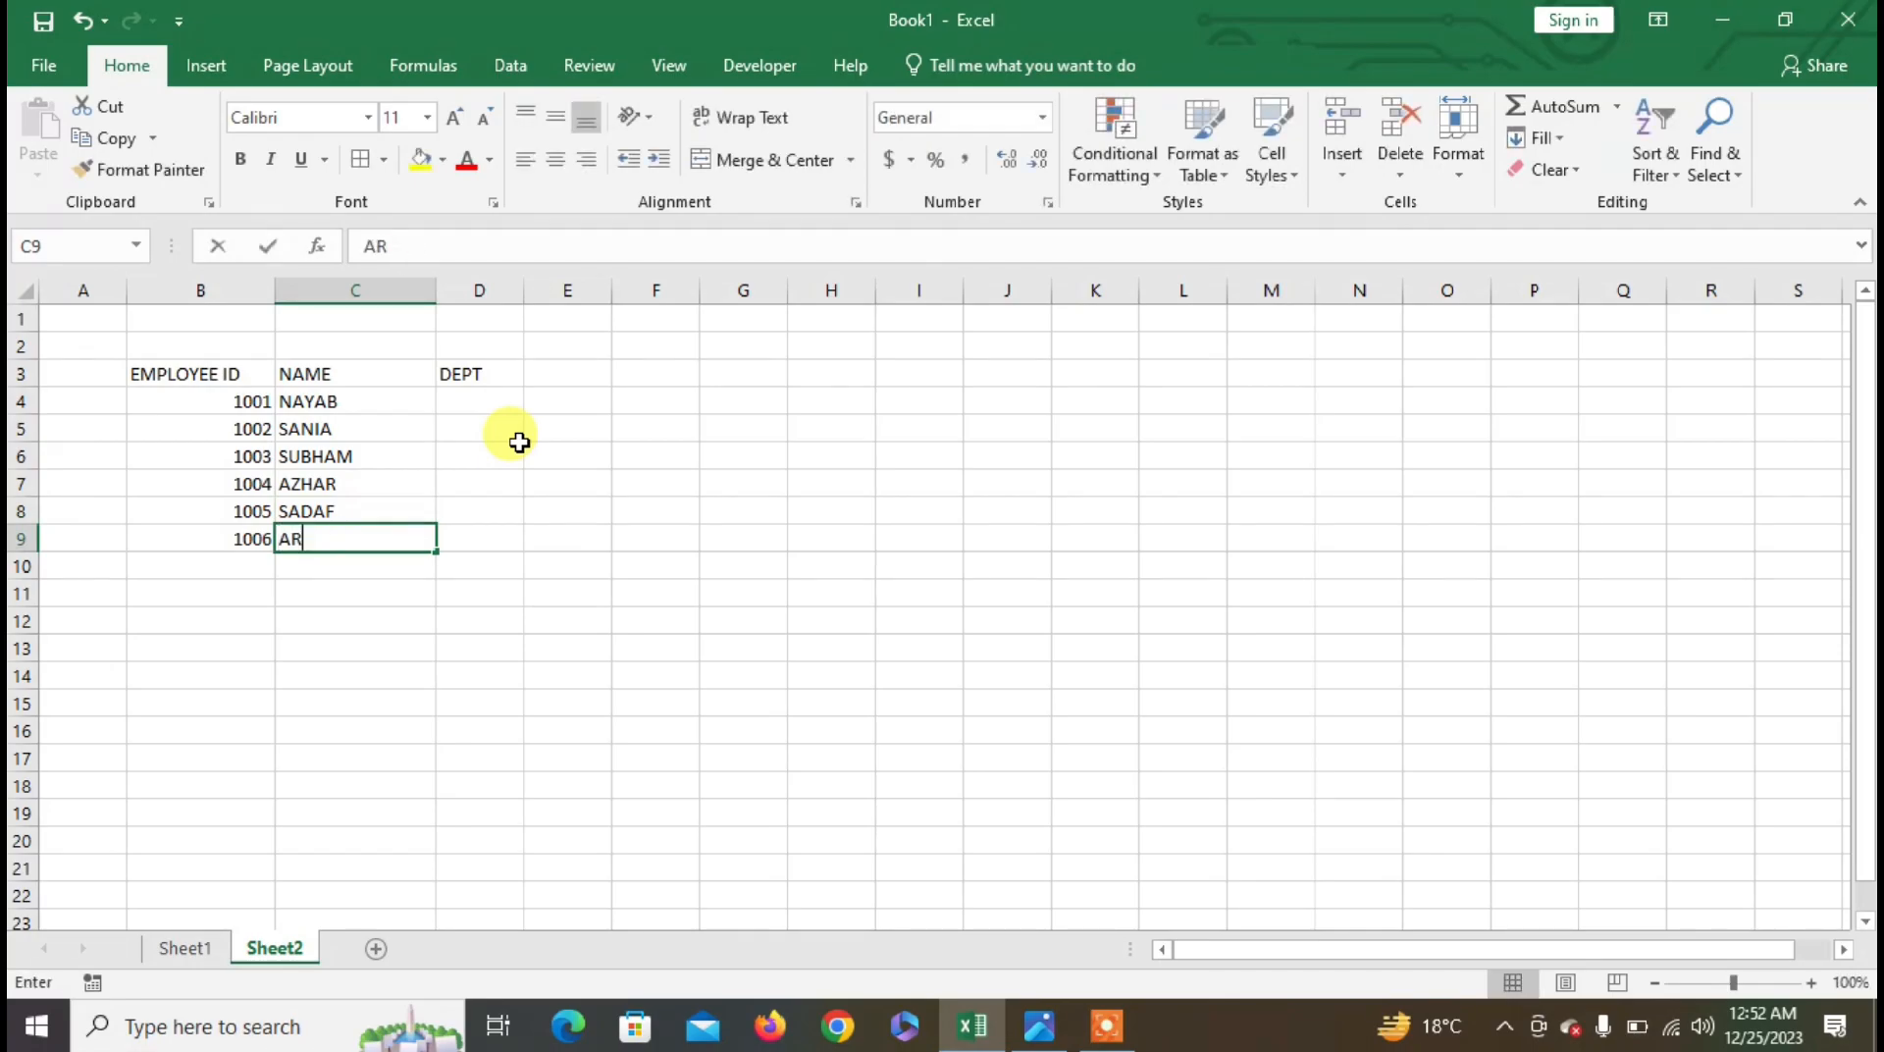
text(MAN)
key(Tab)
- Enter departments COMPUTER, ACCOUNTS, FINANCE, STORE, MARKETING, COMPUTER in D4:D9 and widen column D
key(Up)
key(Up)
key(Up)
key(Up)
key(Up)
text(COMP)
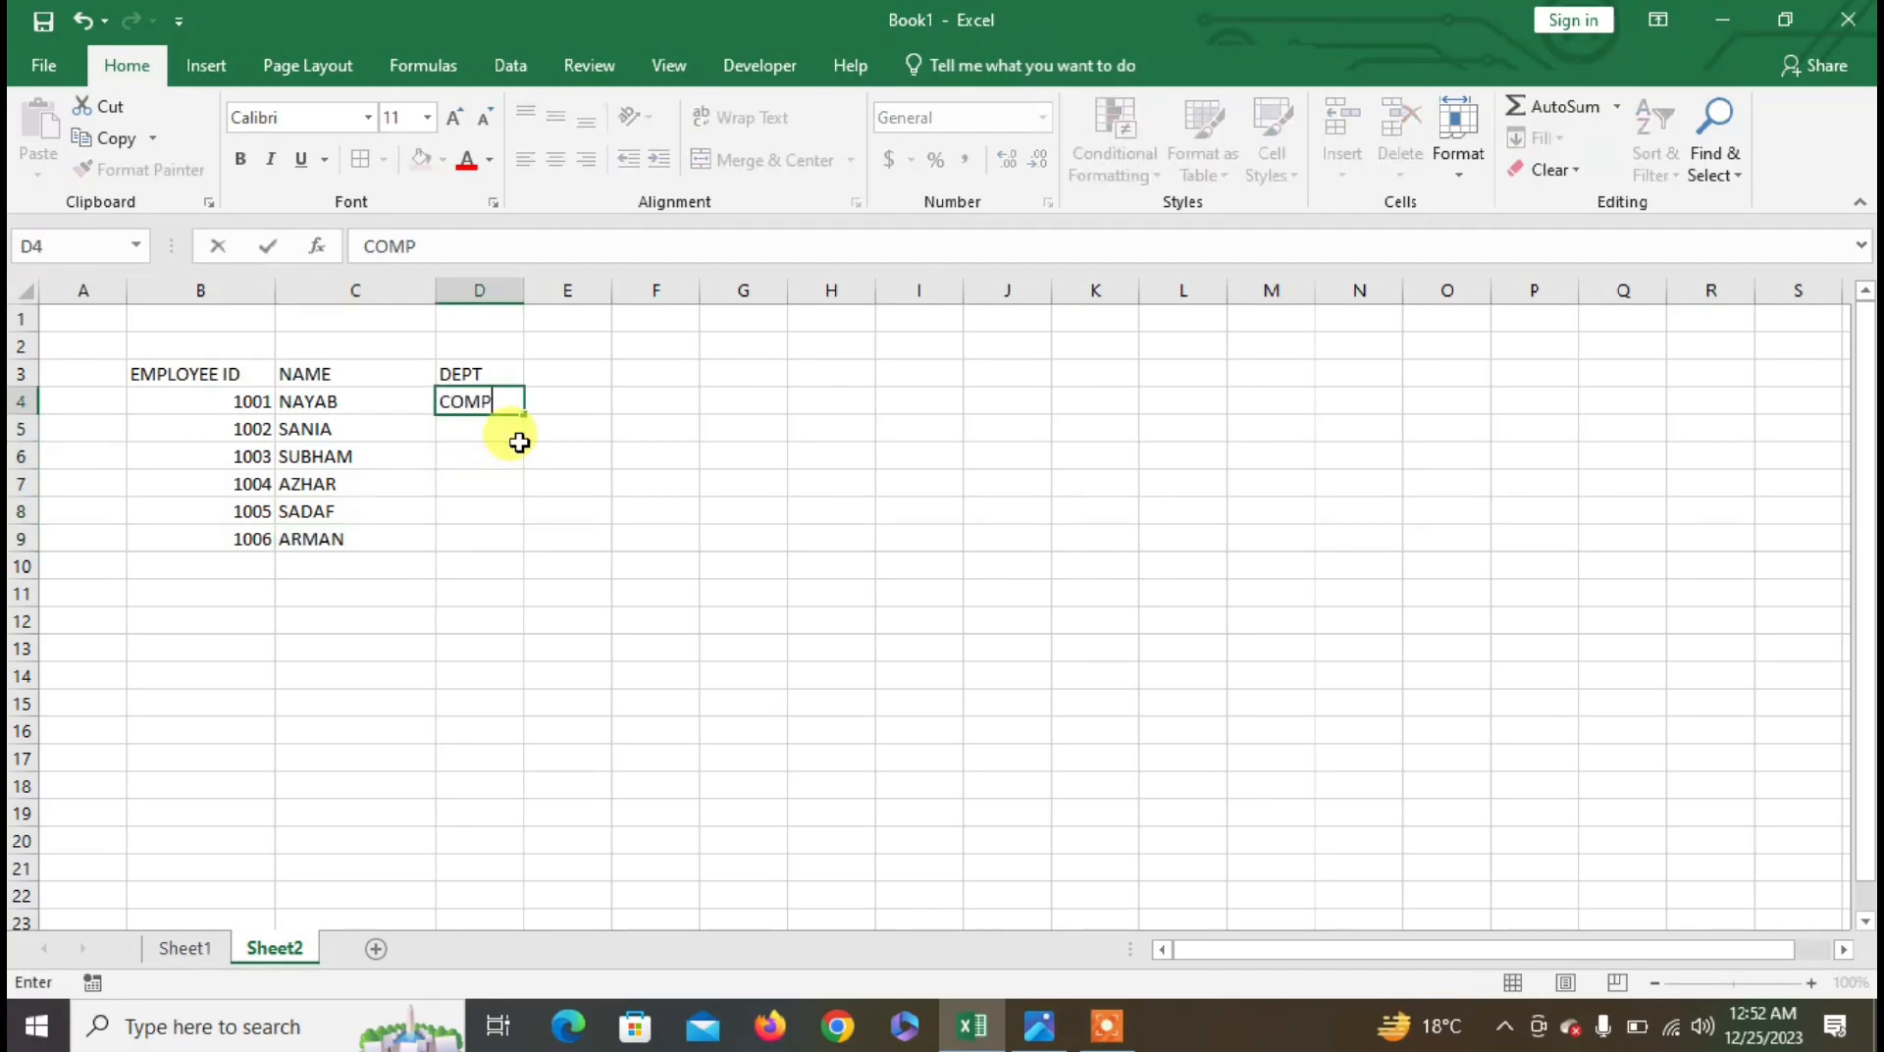
key(Return)
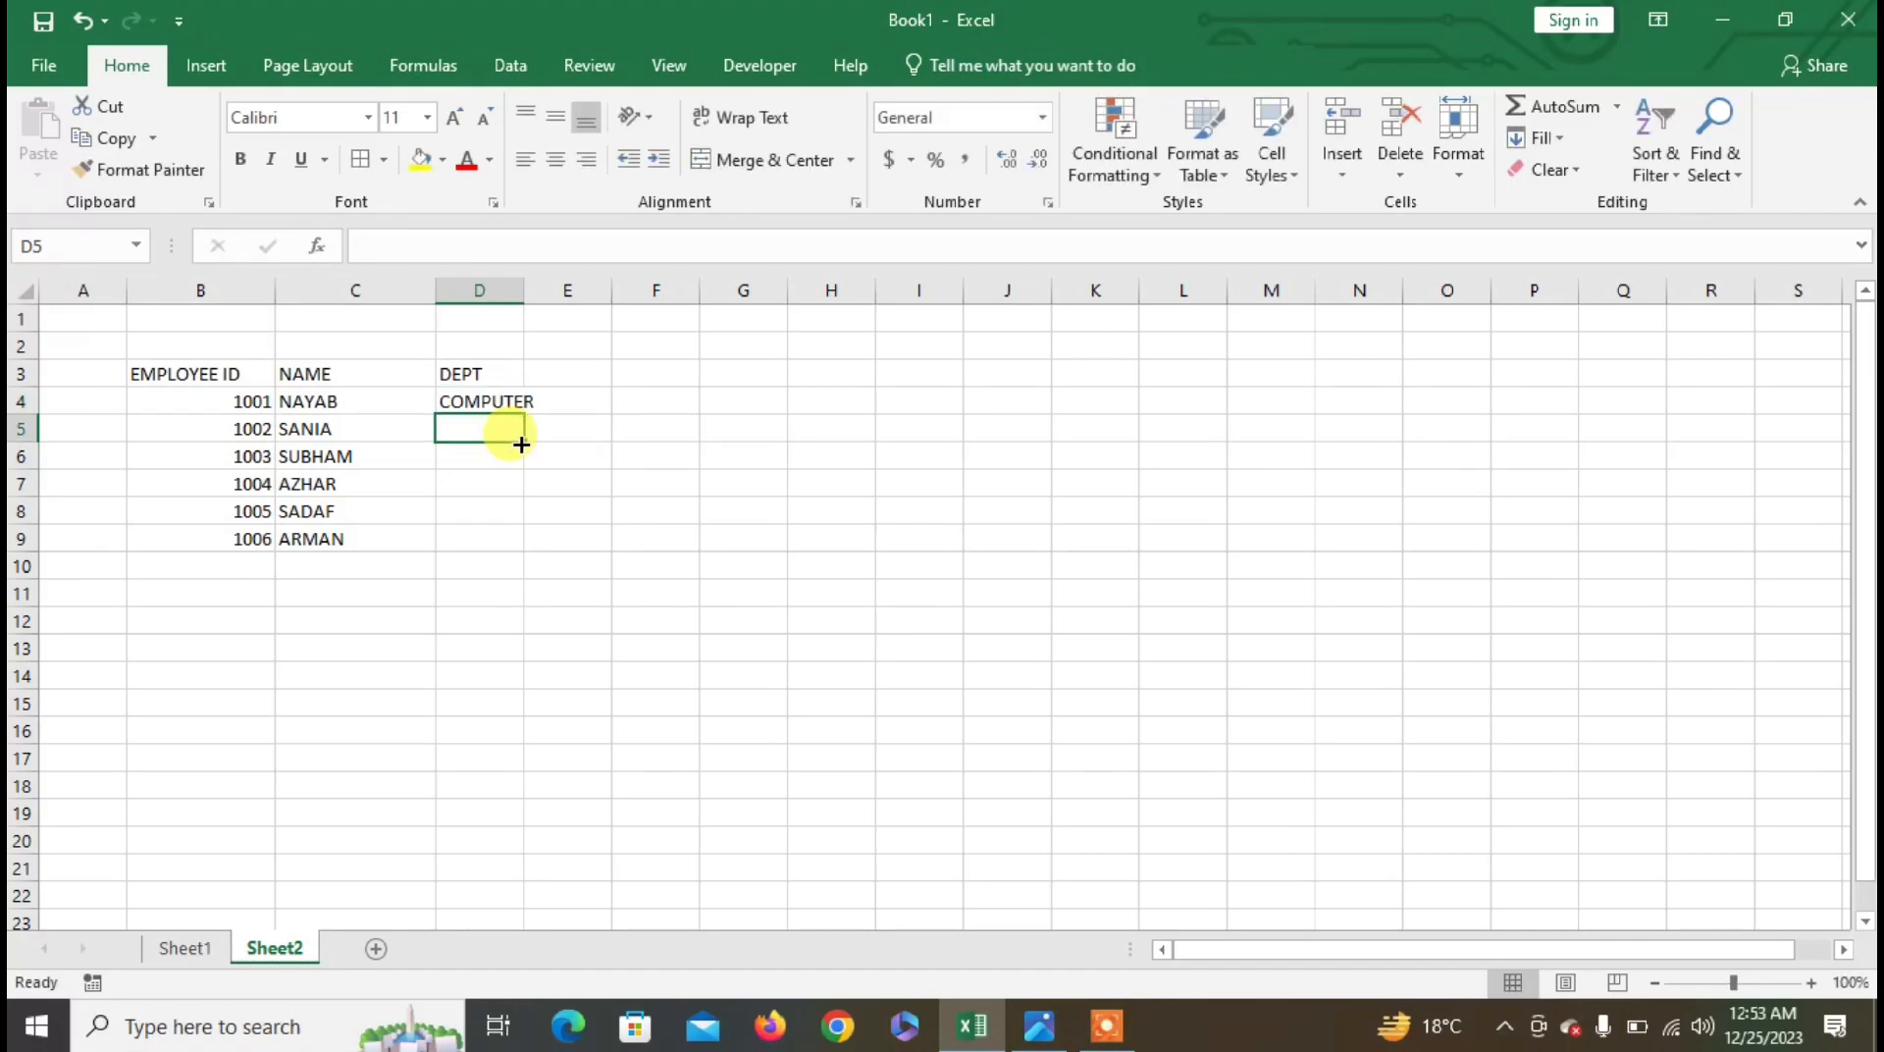
text(ACCOUNTS)
key(Return)
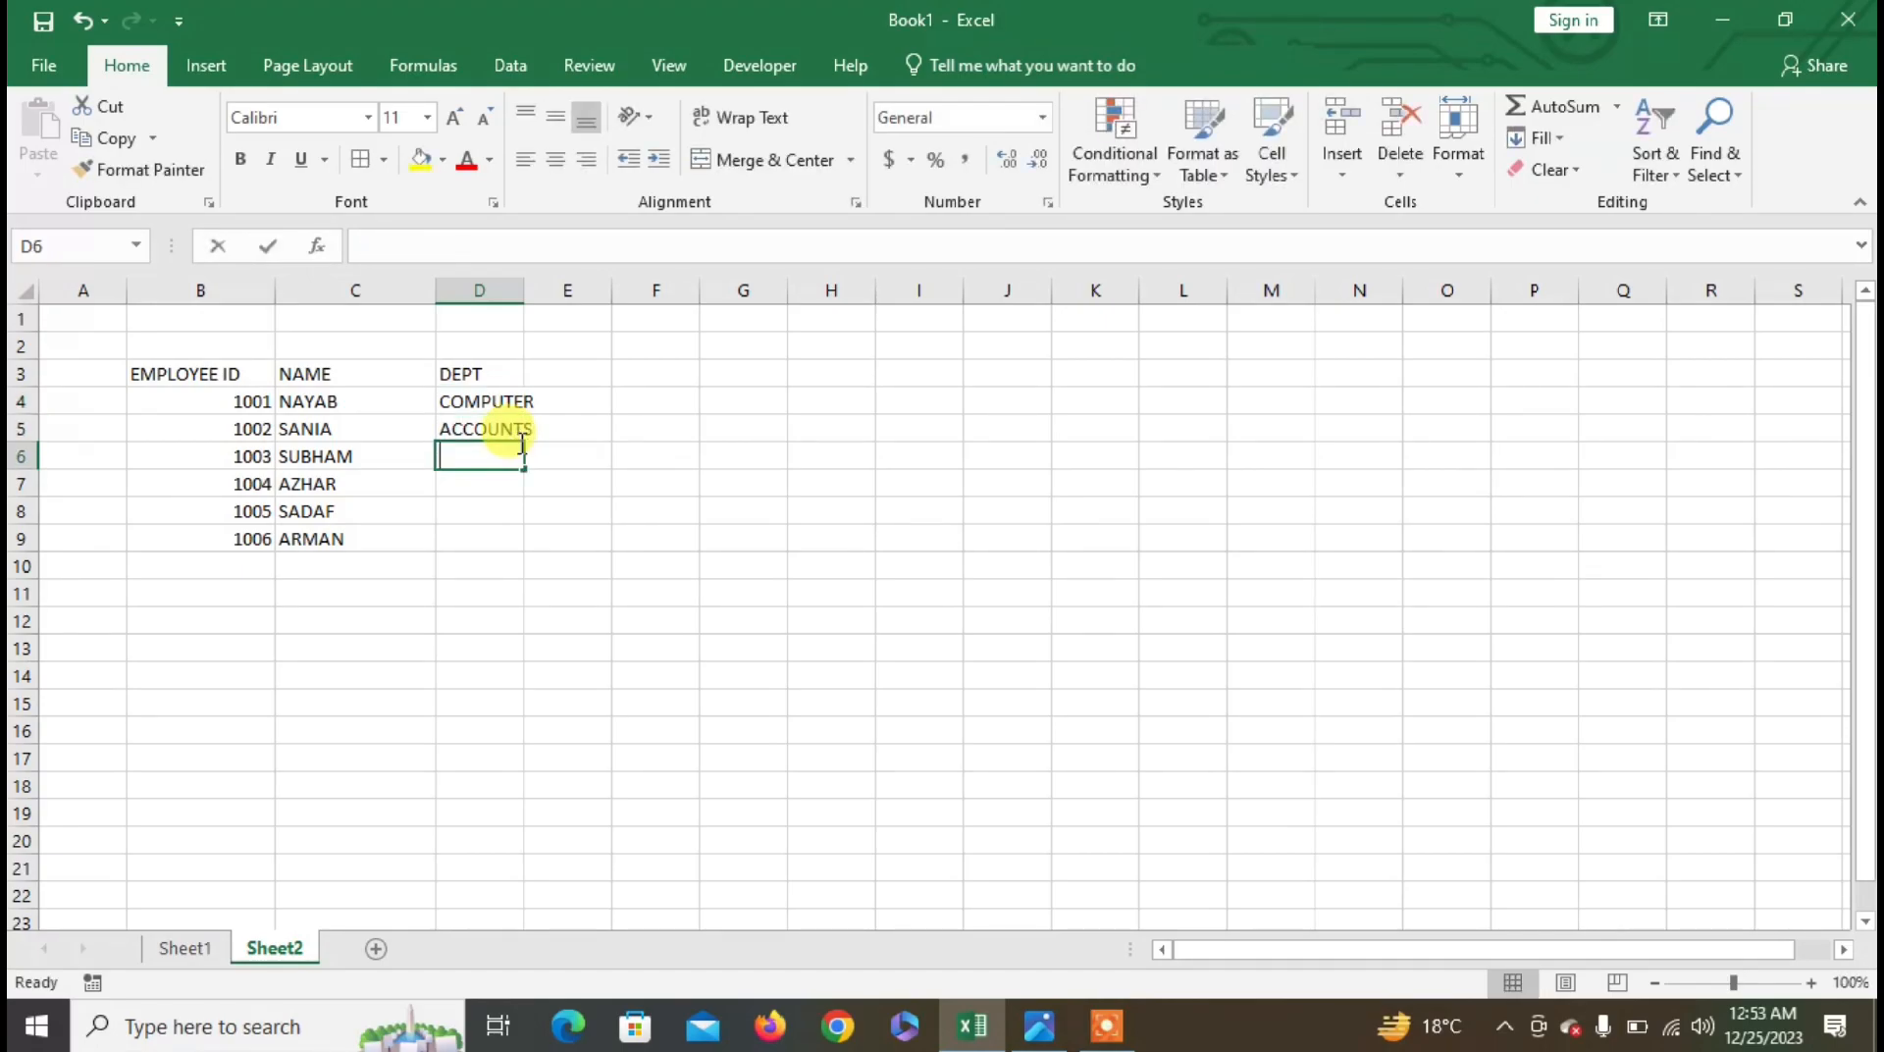
text(FINANCE)
key(Return)
text(STORE)
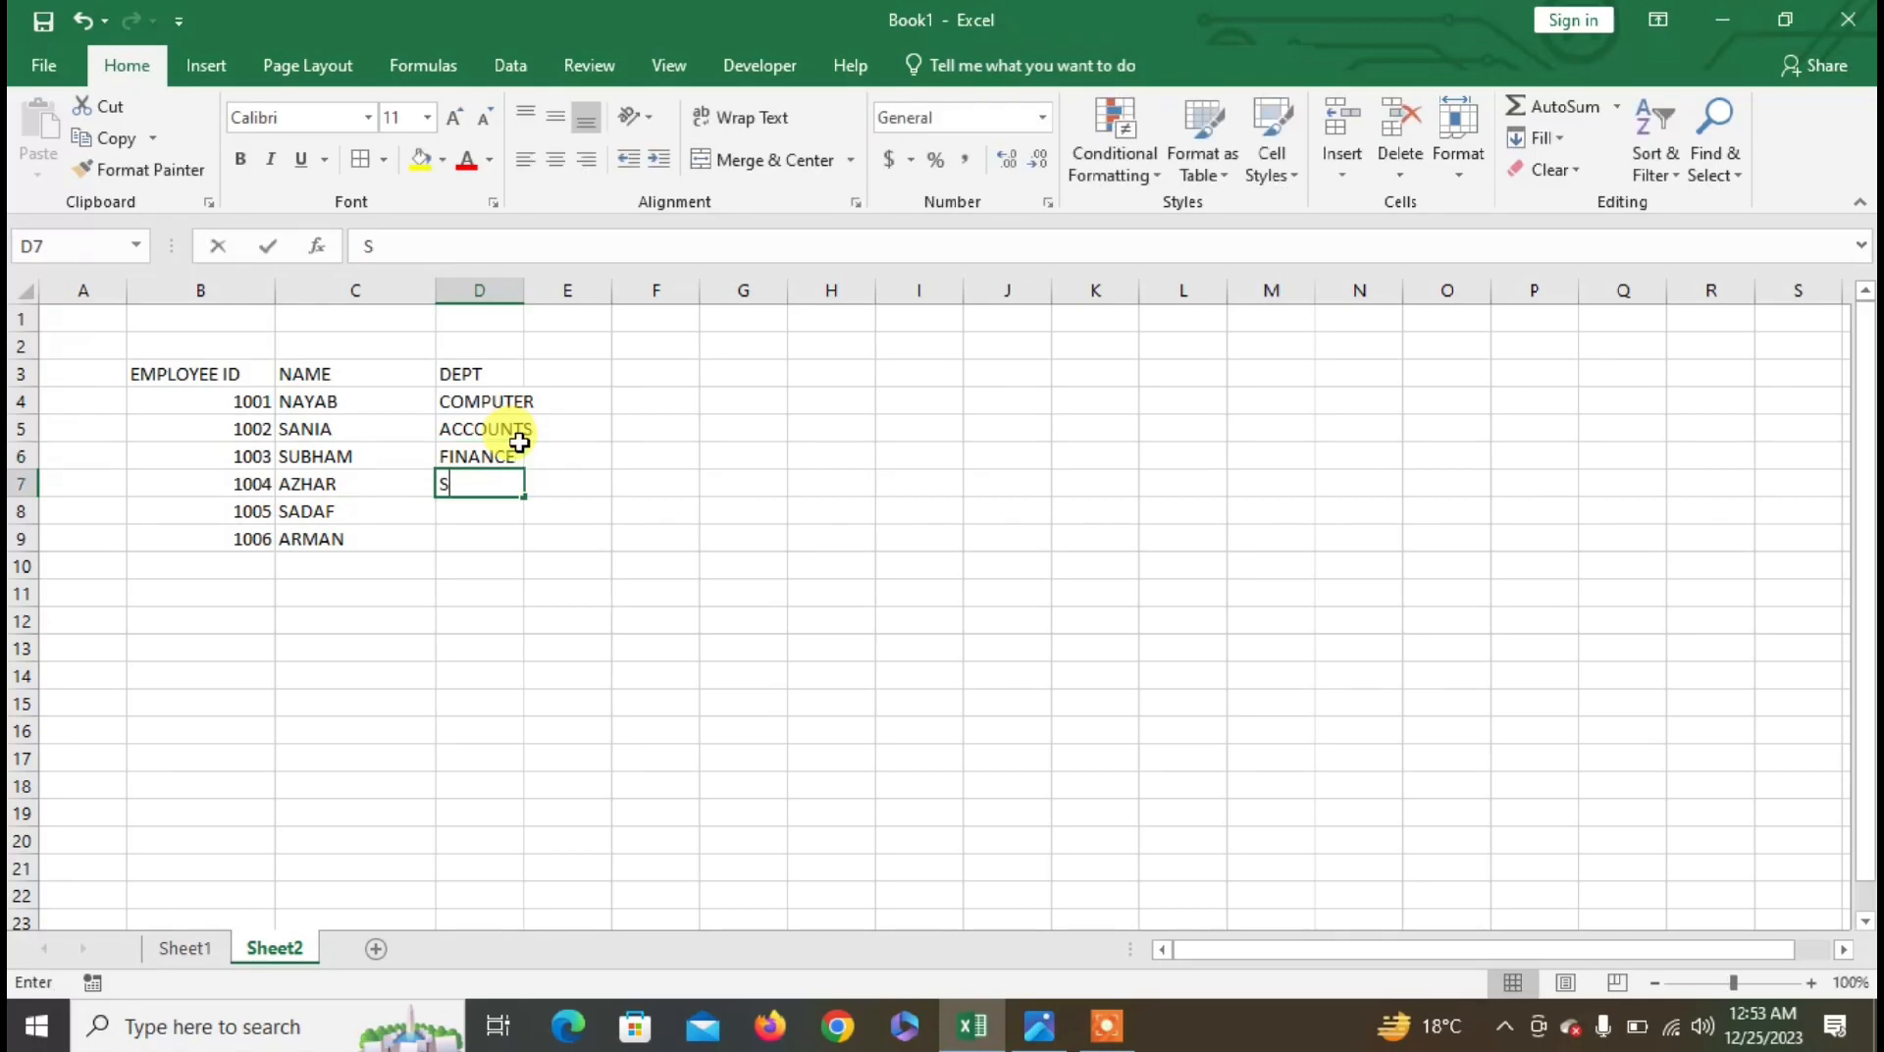
key(Return)
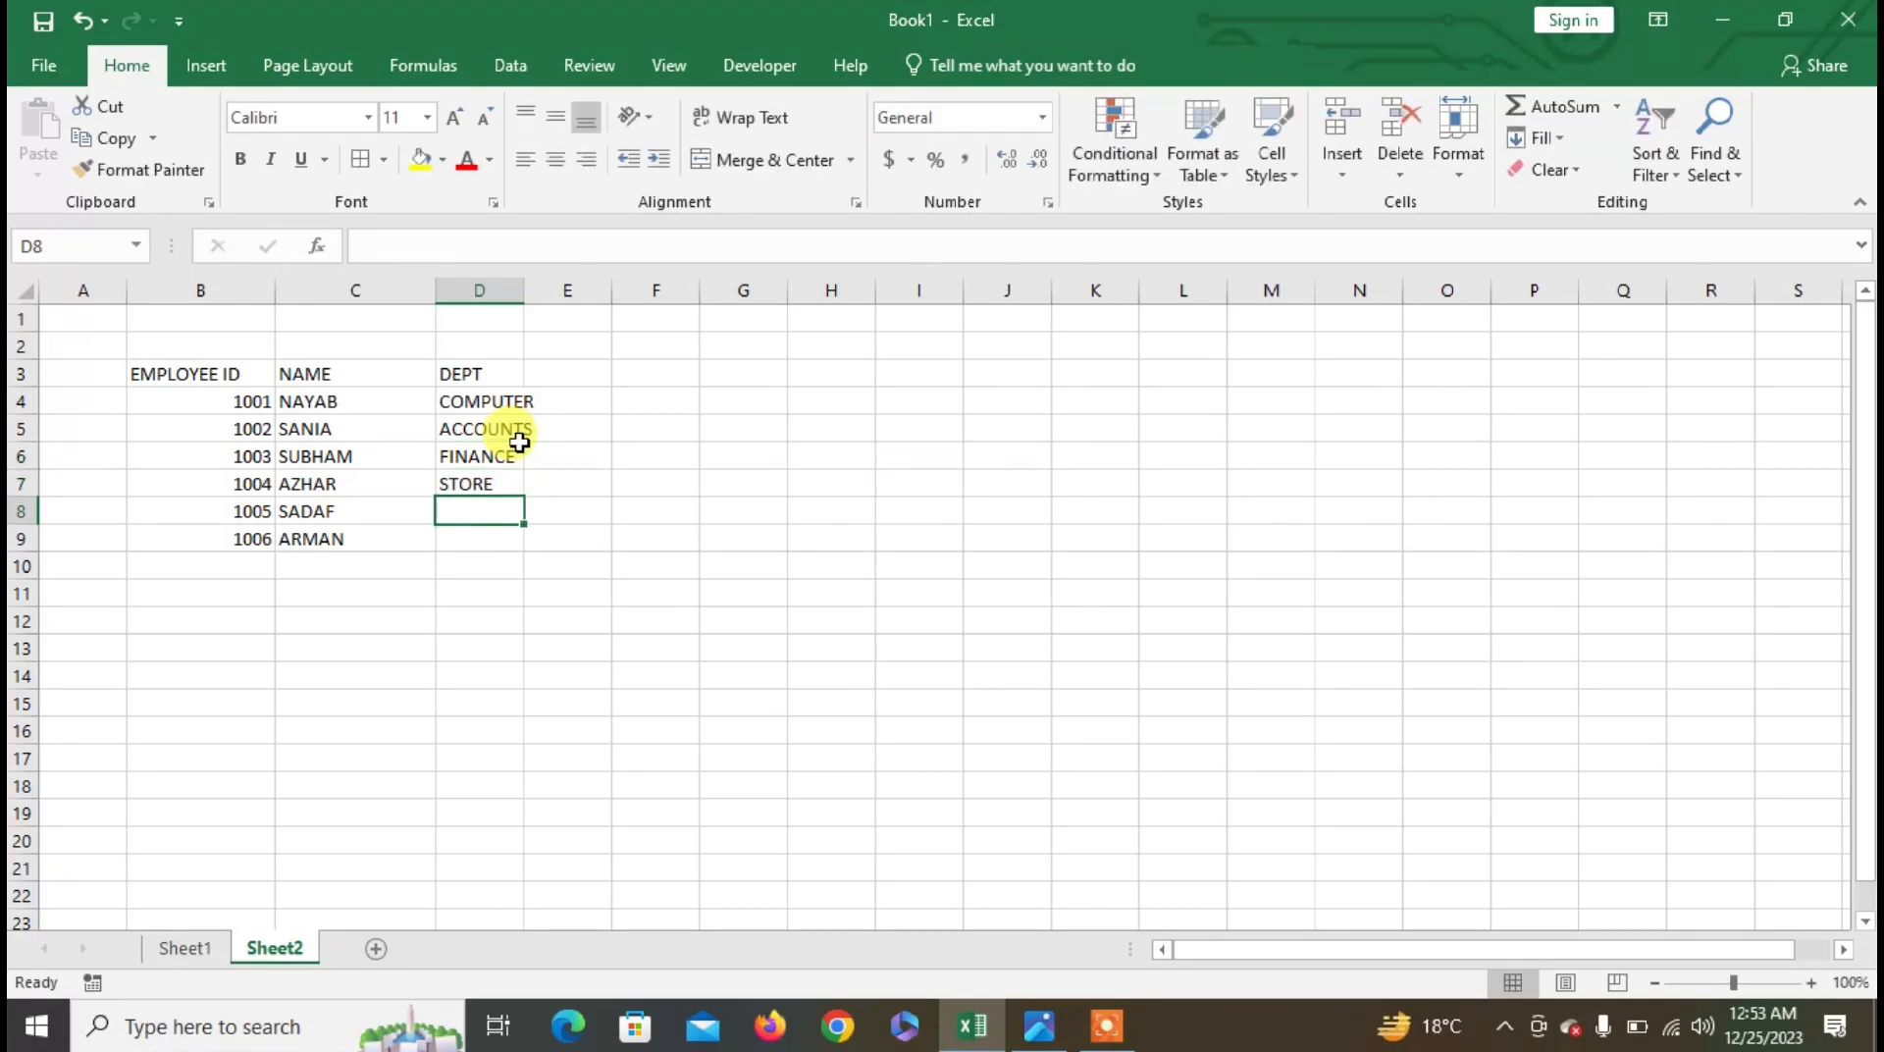
text(MARK)
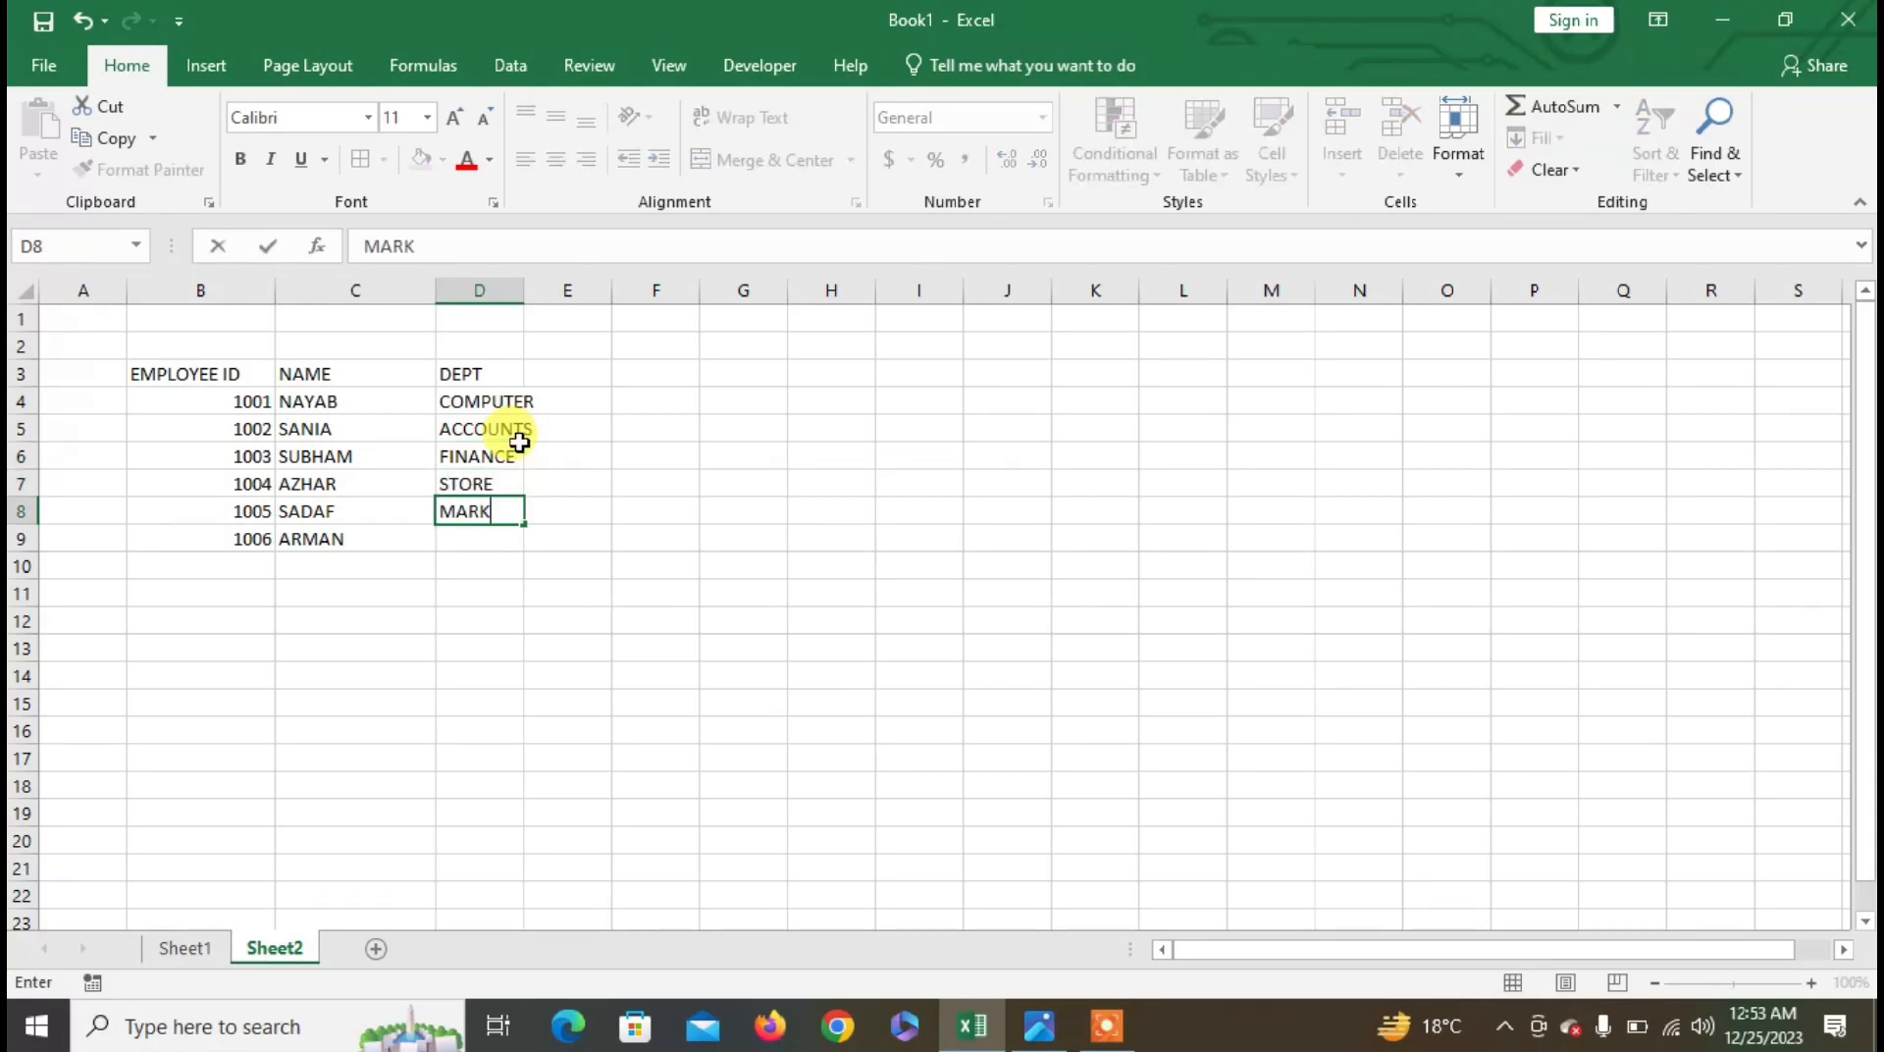
text(ETING)
key(Return)
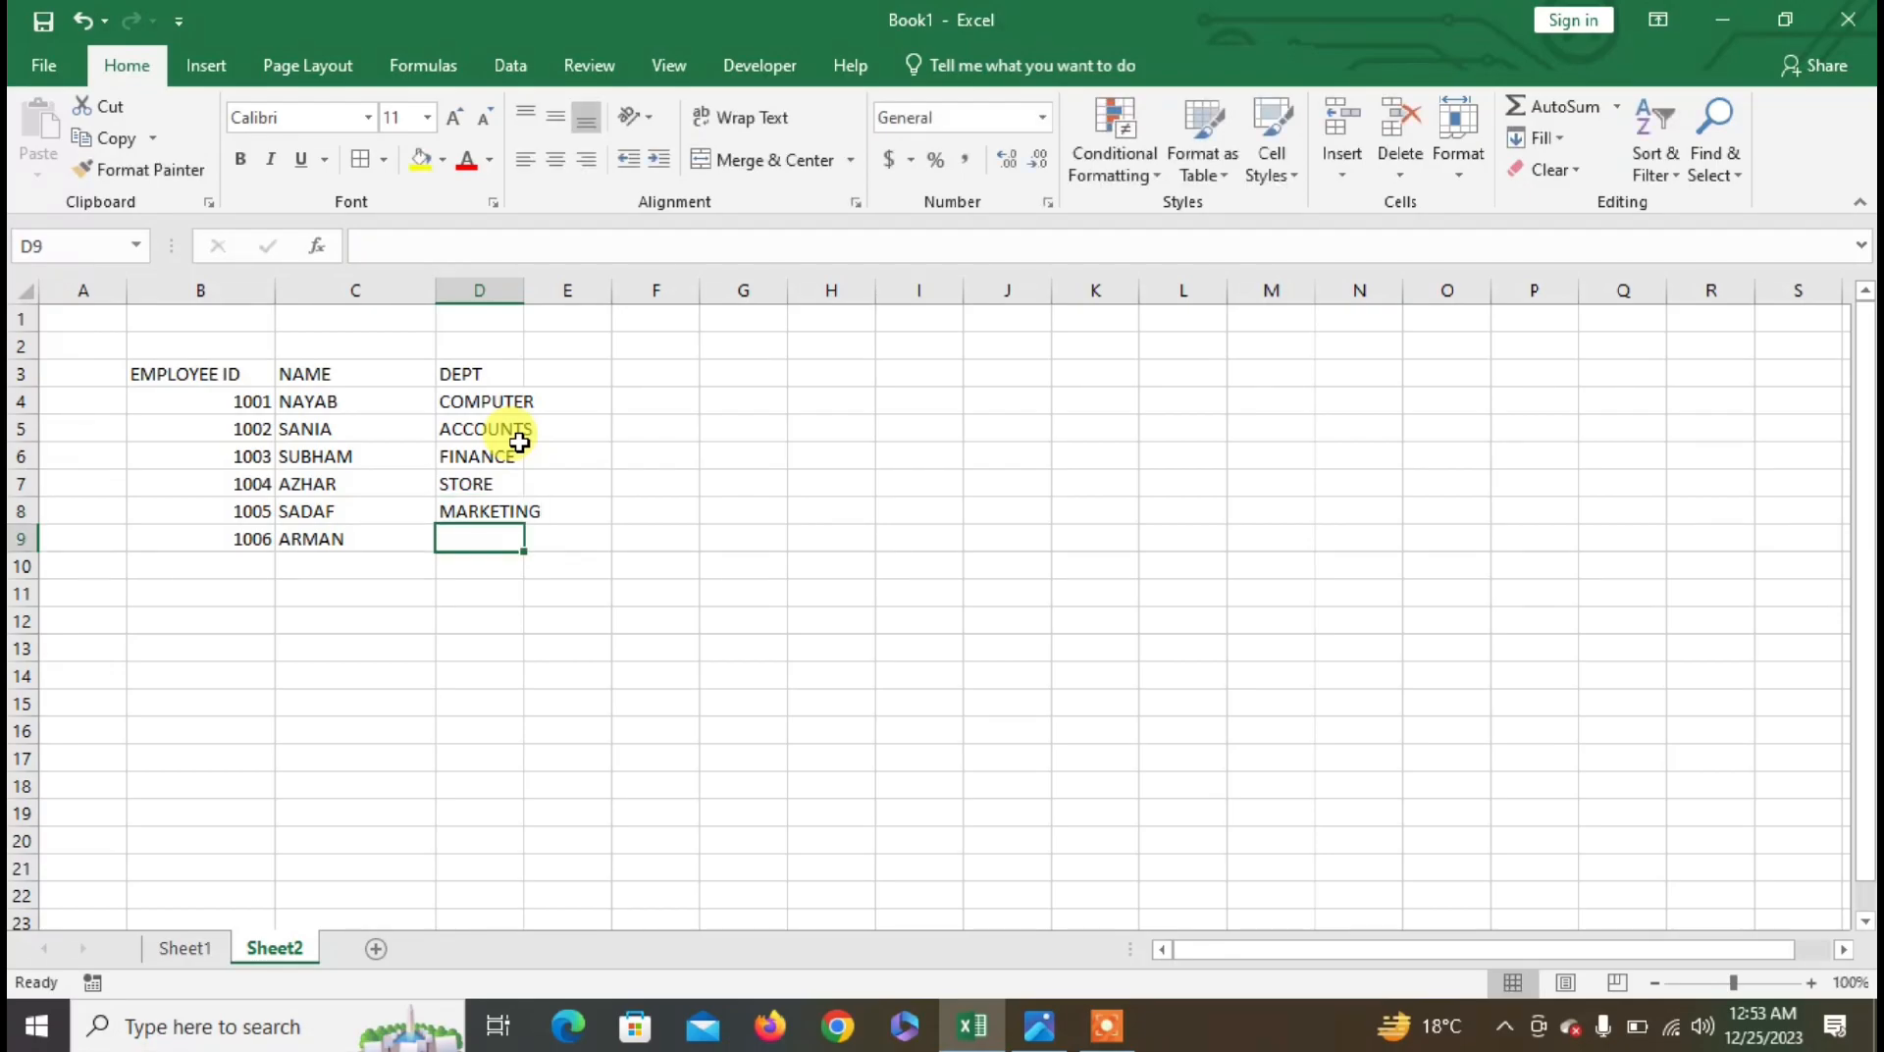
text(C)
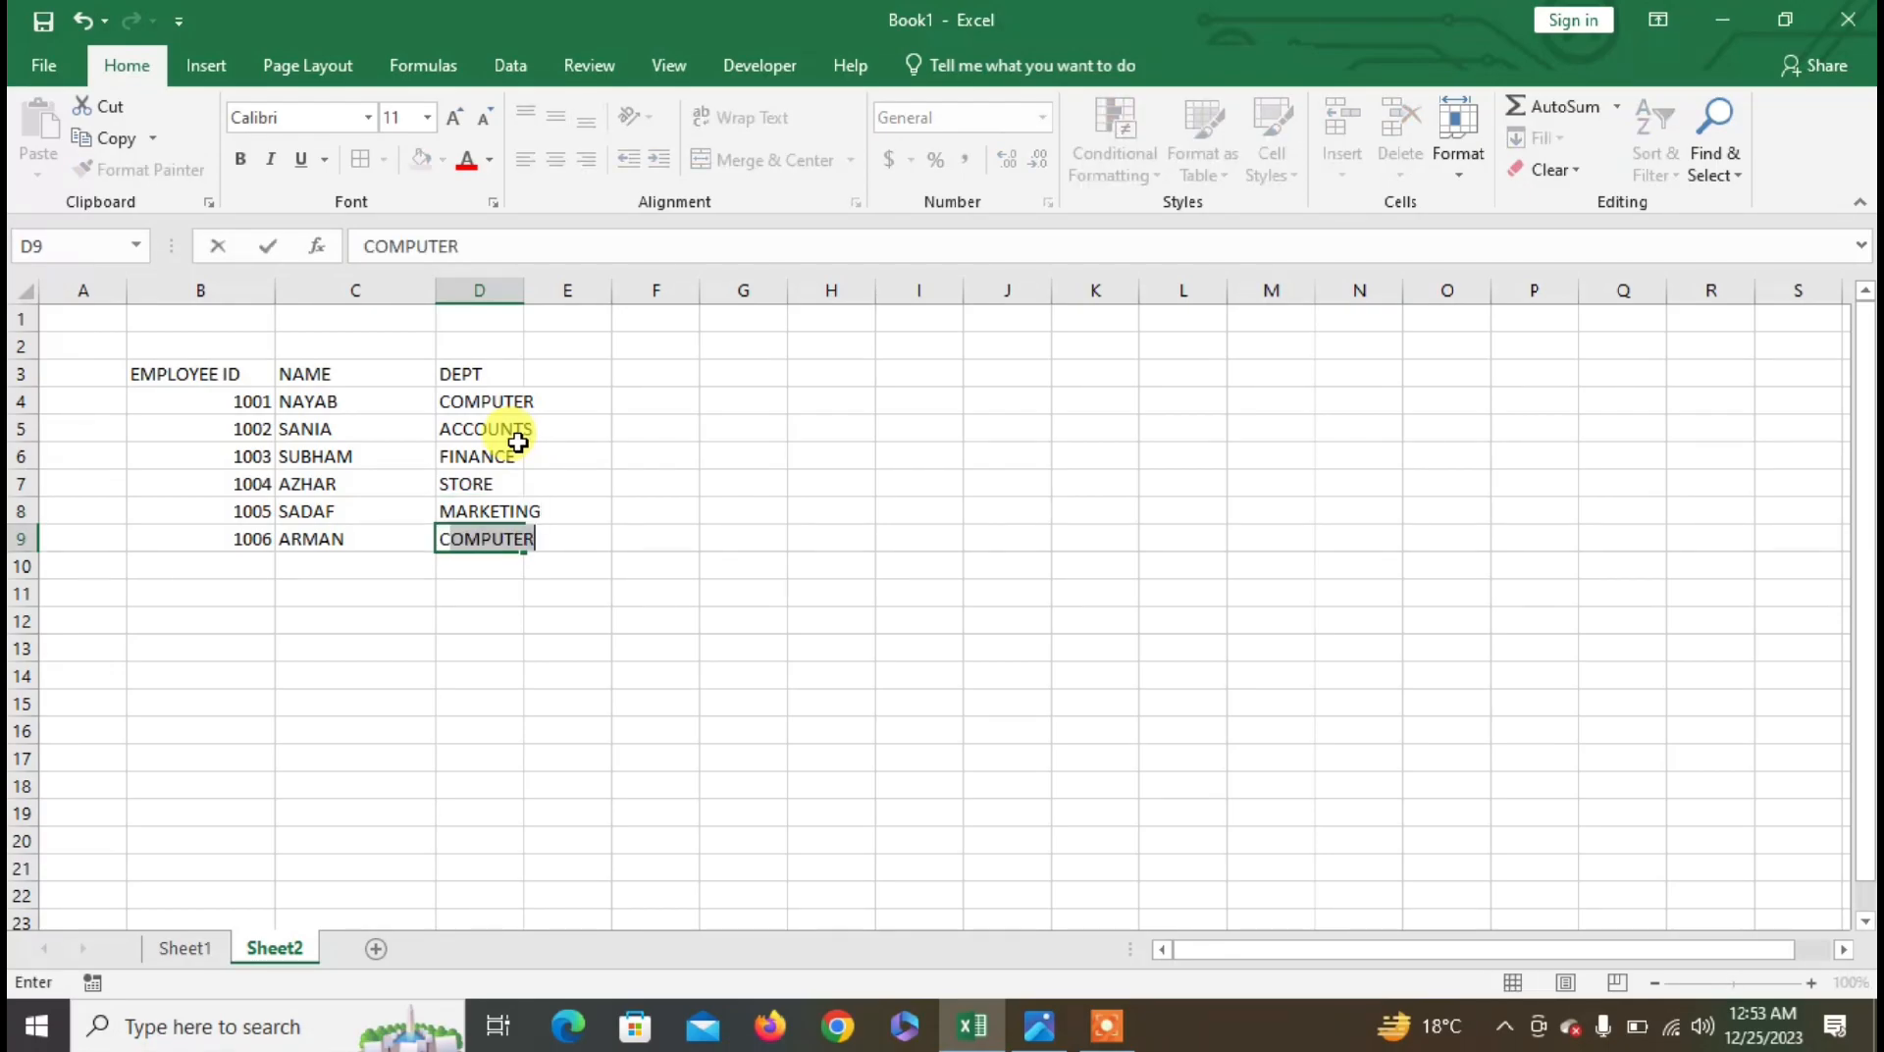
key(Return)
drag(523, 291, 600, 299)
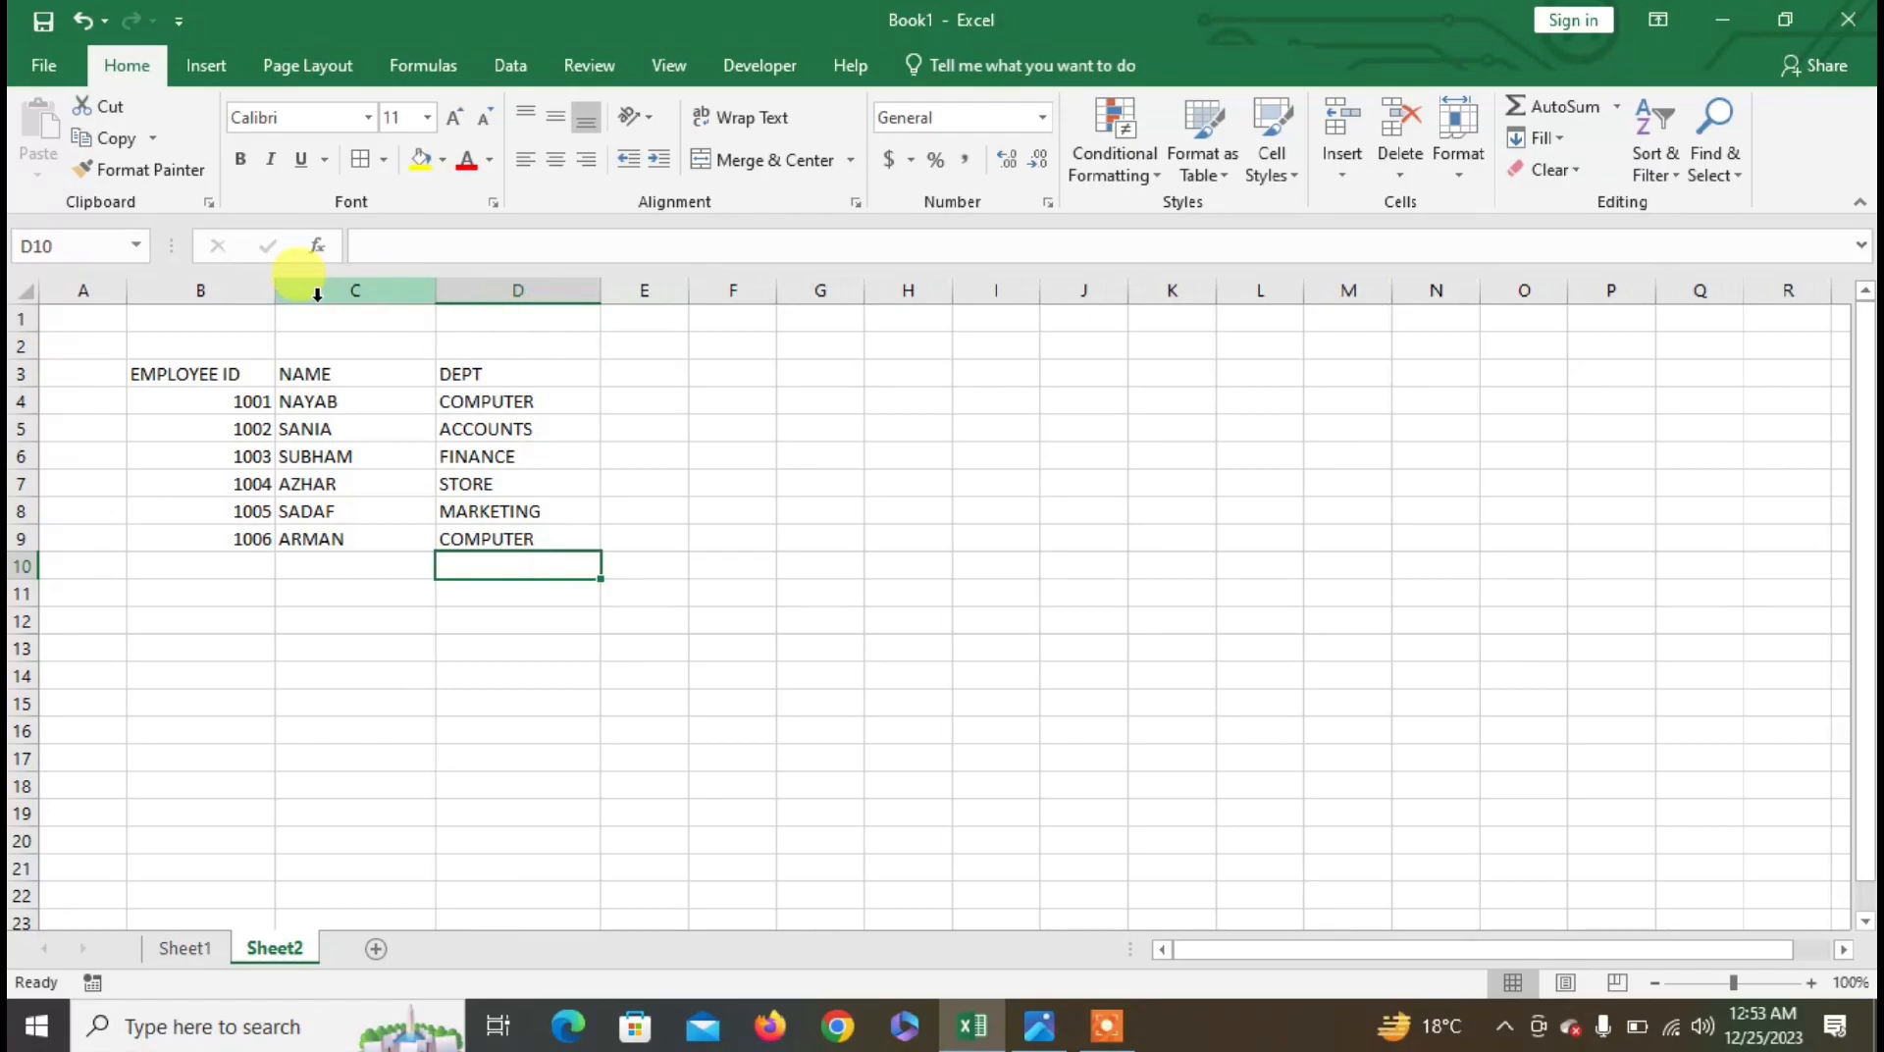
- Widen column B and name the ID range B4:B9 EMPID in the Name Box
drag(276, 291, 326, 290)
drag(249, 399, 256, 535)
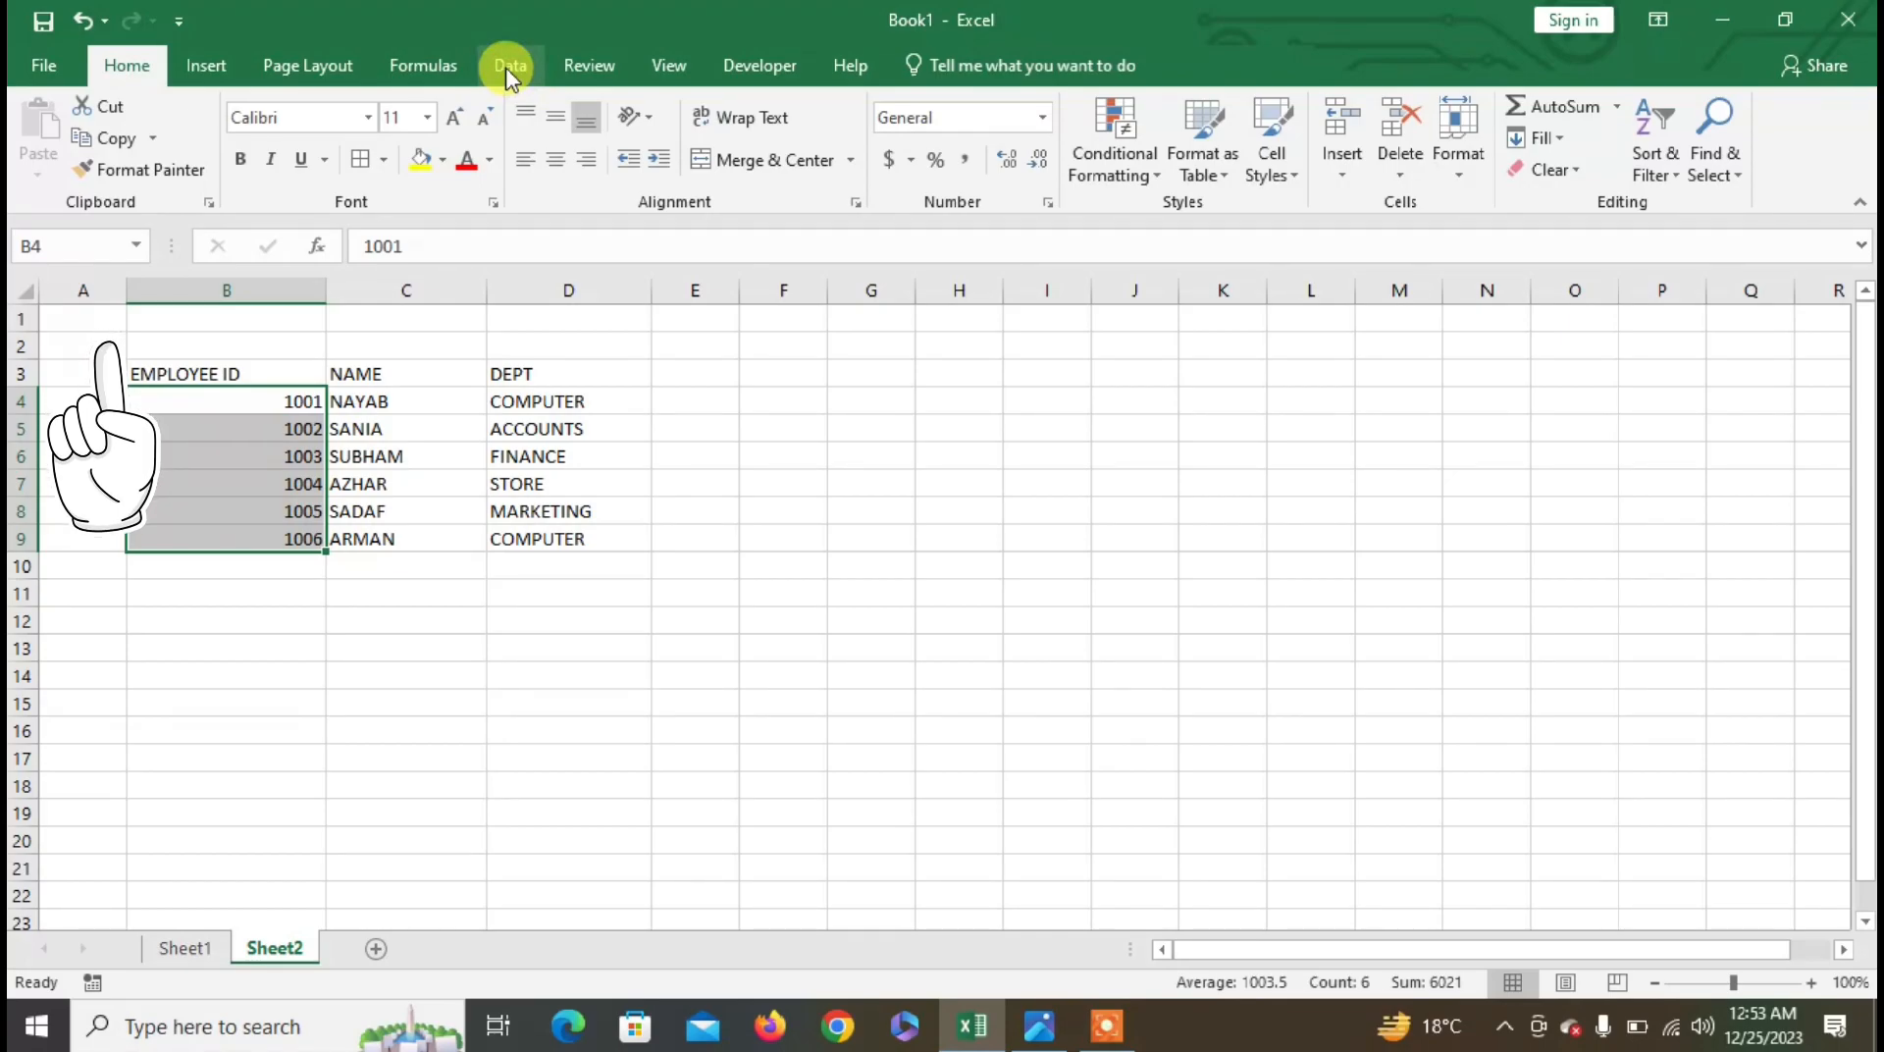
click(93, 245)
text(EMPID)
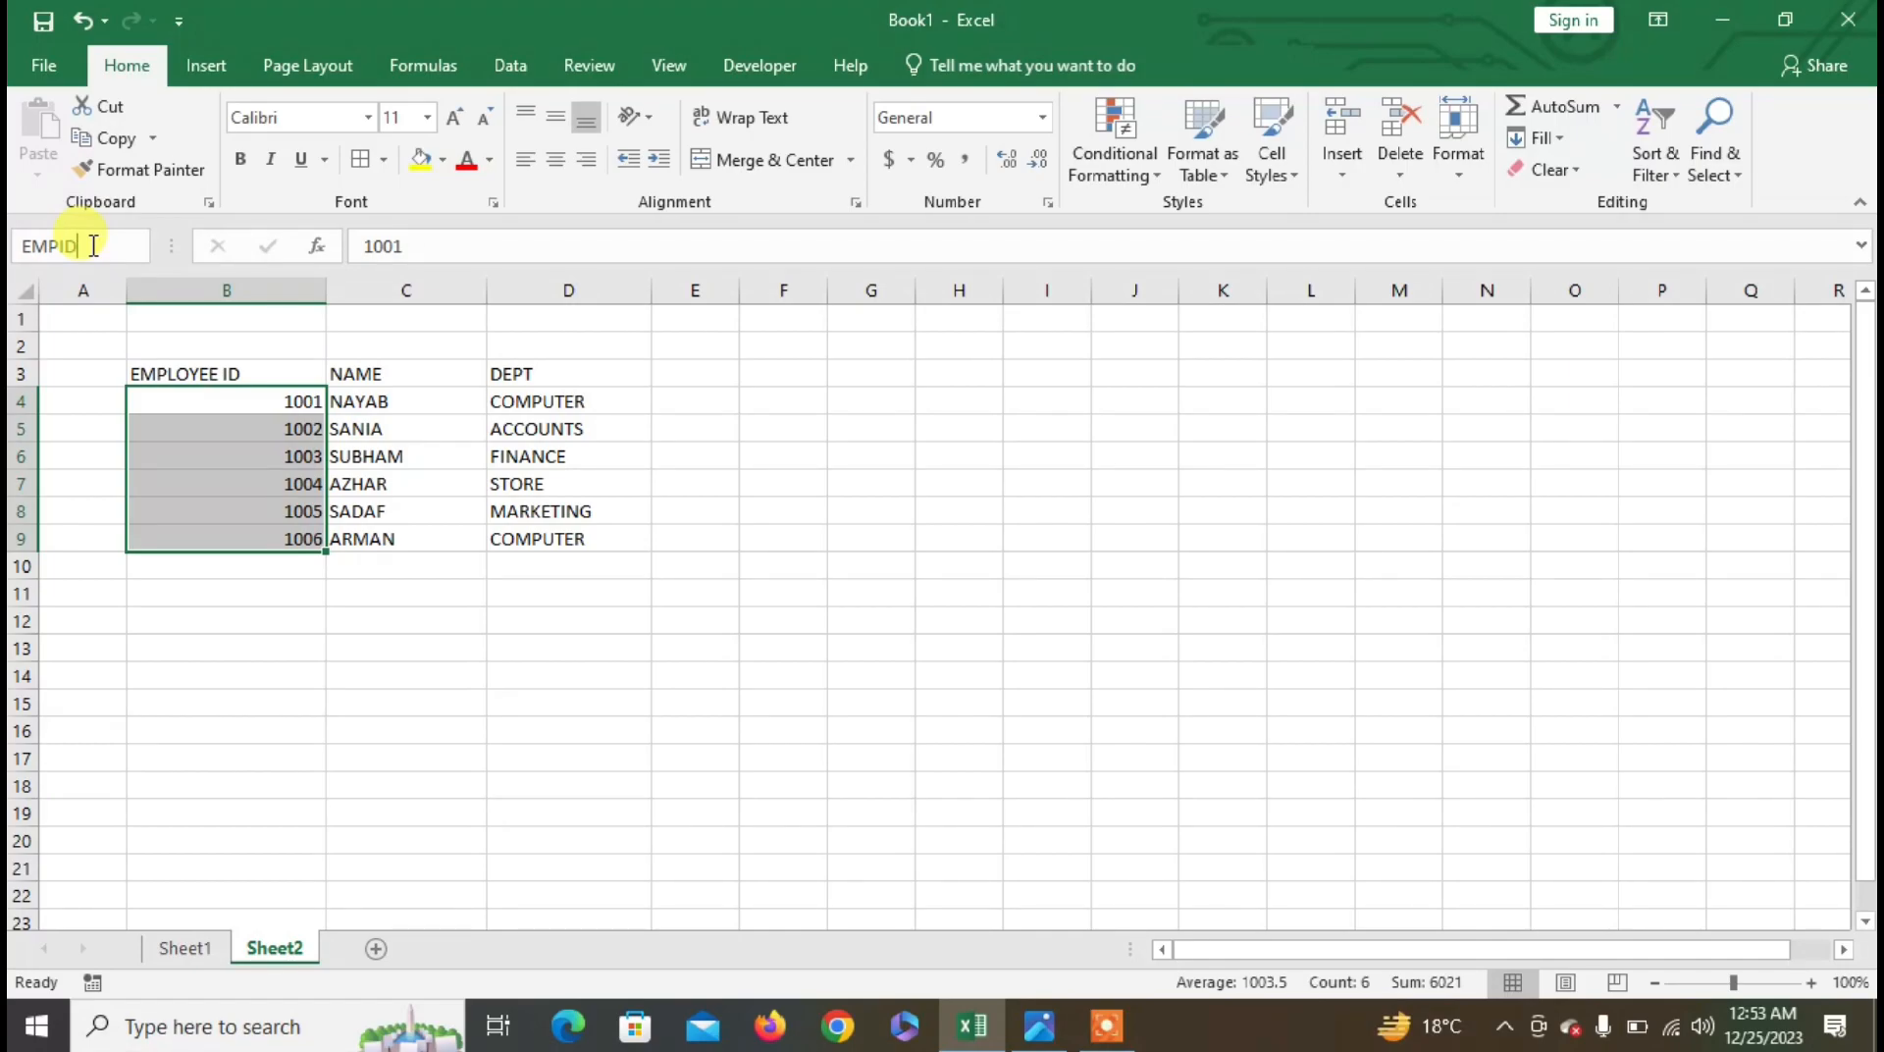
key(Return)
- Name the range C4:C9 NAME and the range D4:D9 DEPT
drag(411, 399, 421, 547)
click(65, 236)
text(NAME)
key(Return)
drag(559, 399, 568, 539)
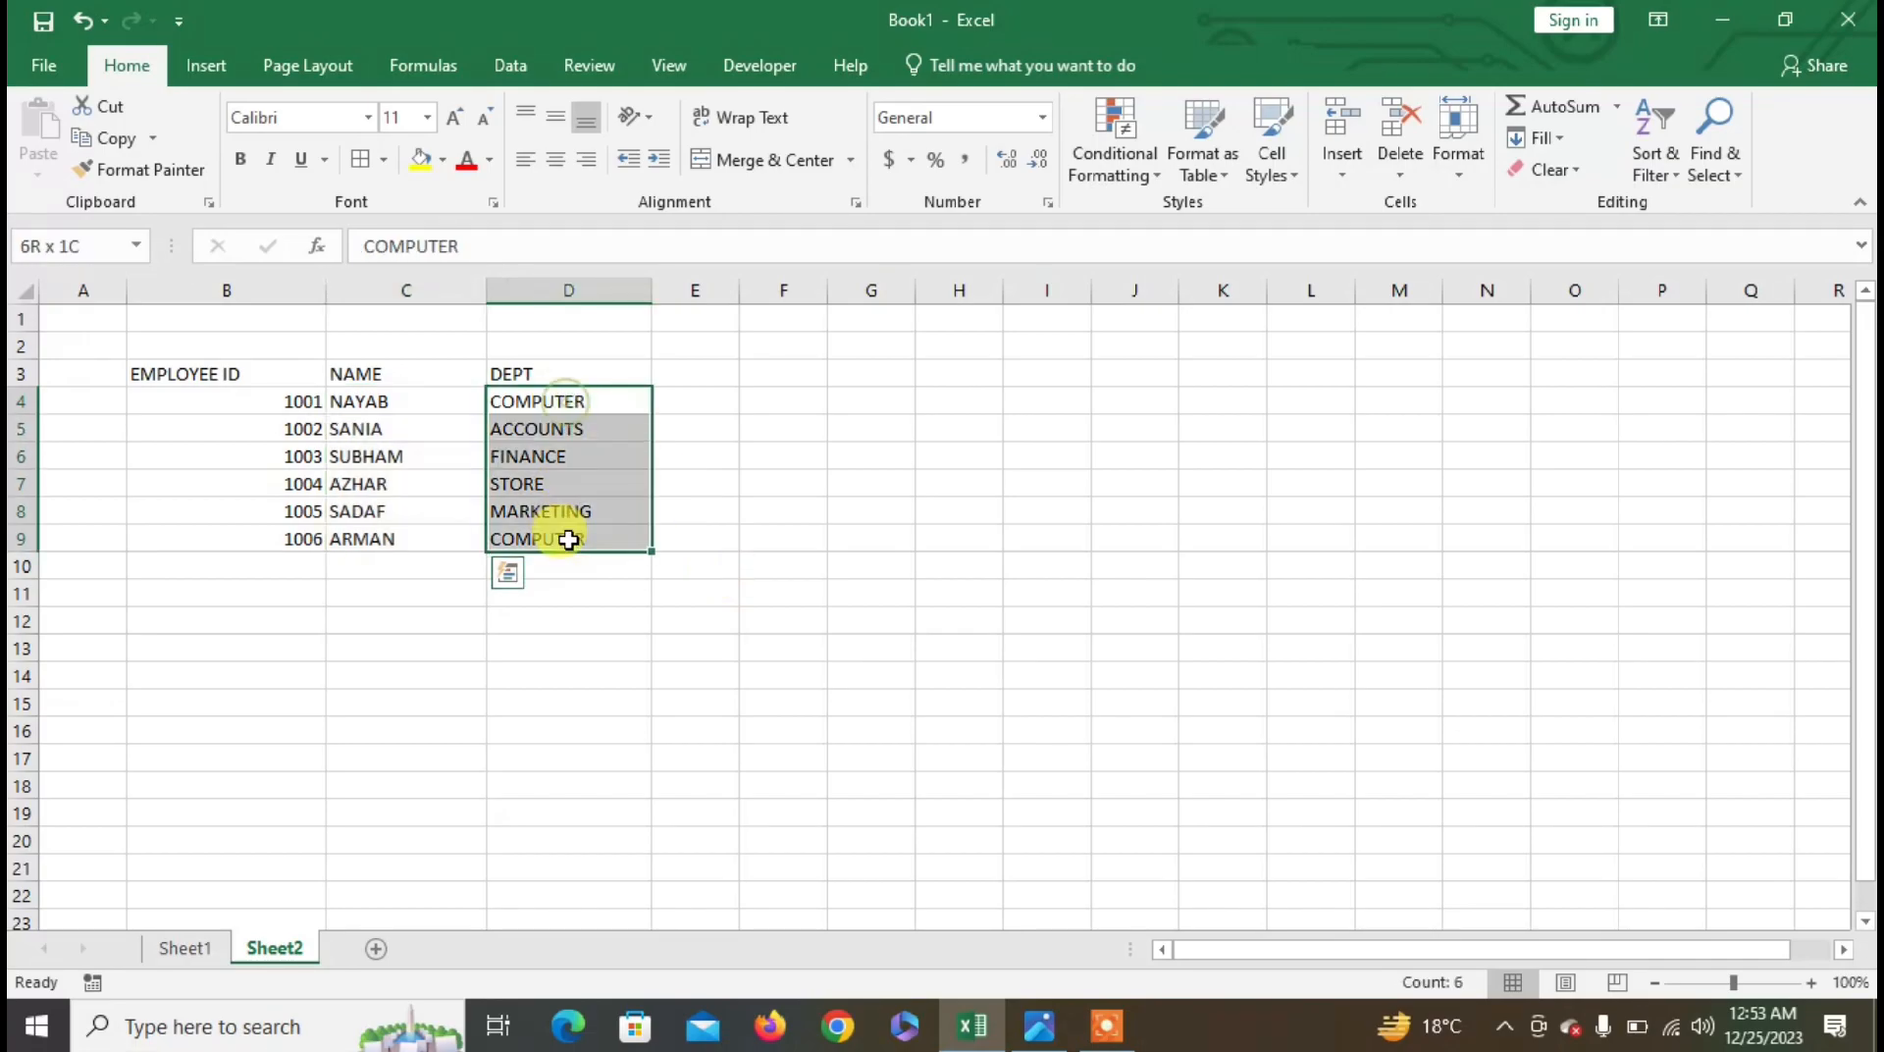
click(65, 243)
text(DEPT)
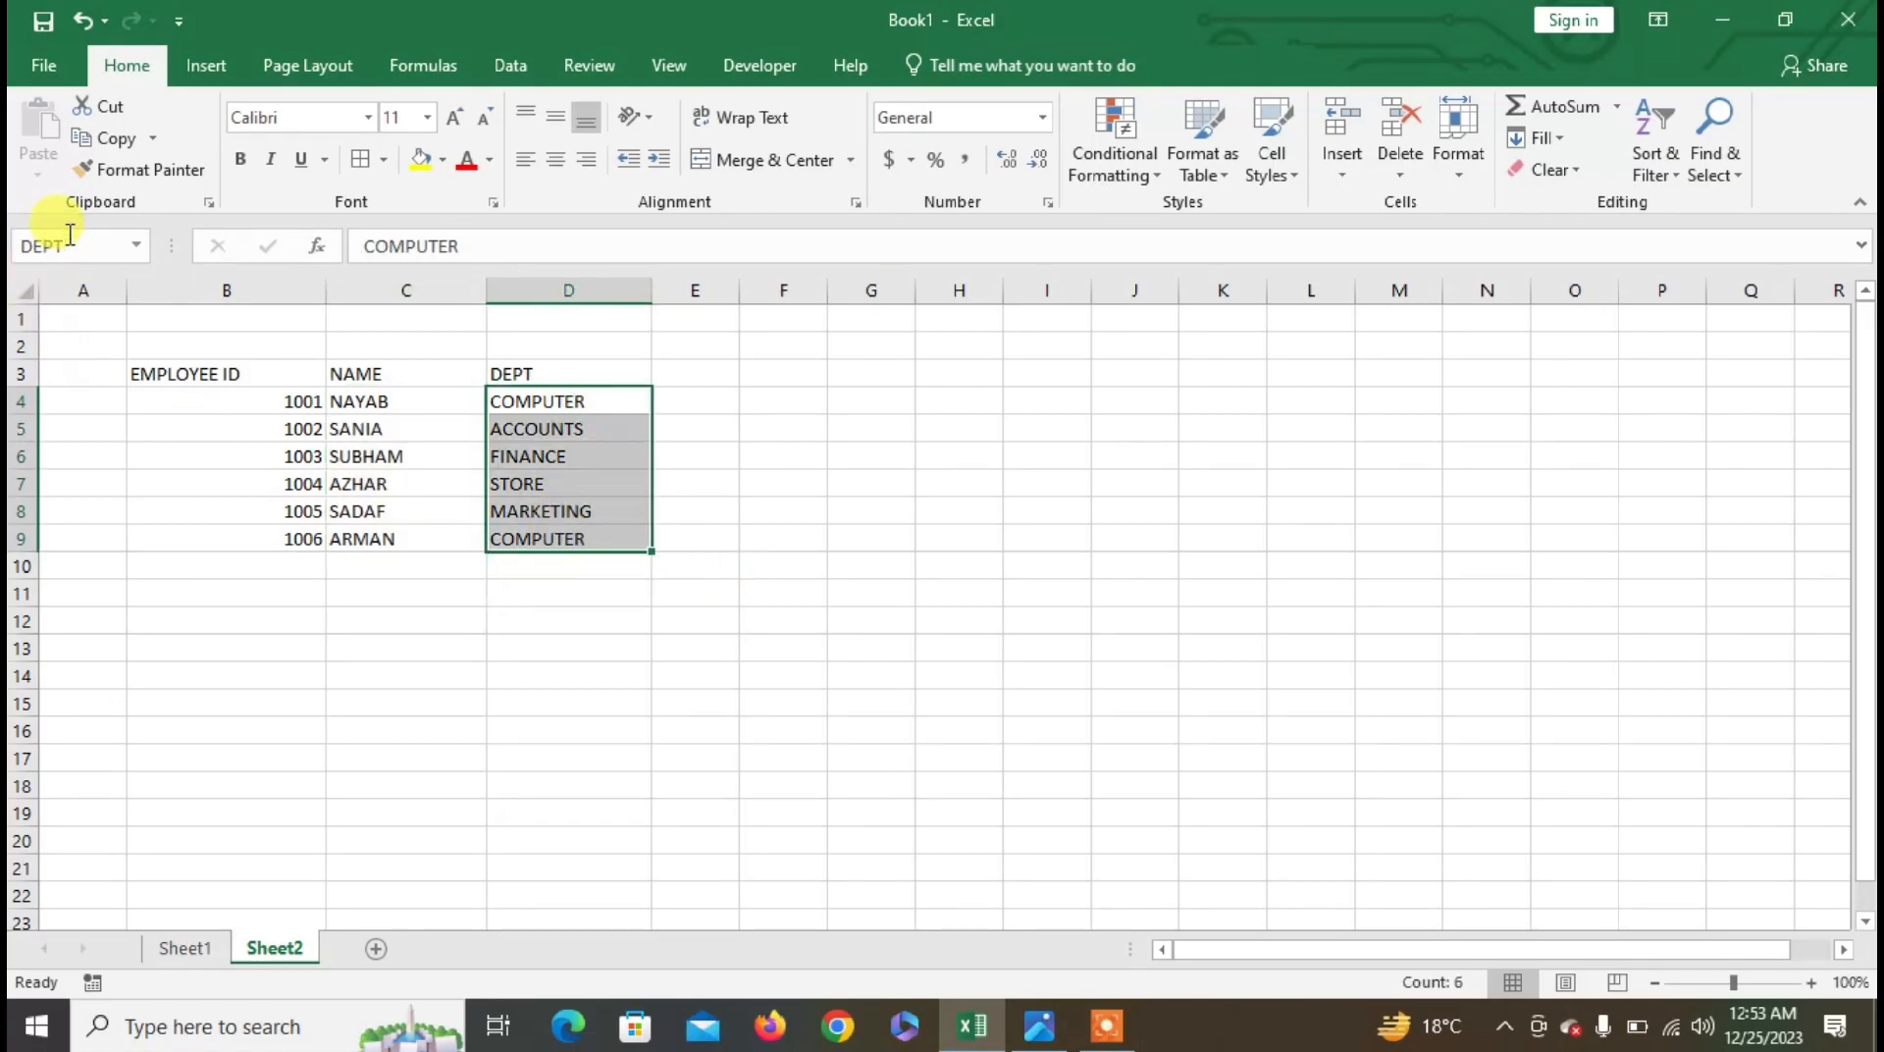
- On Sheet1, give cell C5 a List validation sourced from =EMPID and test its dropdown
click(186, 948)
click(630, 535)
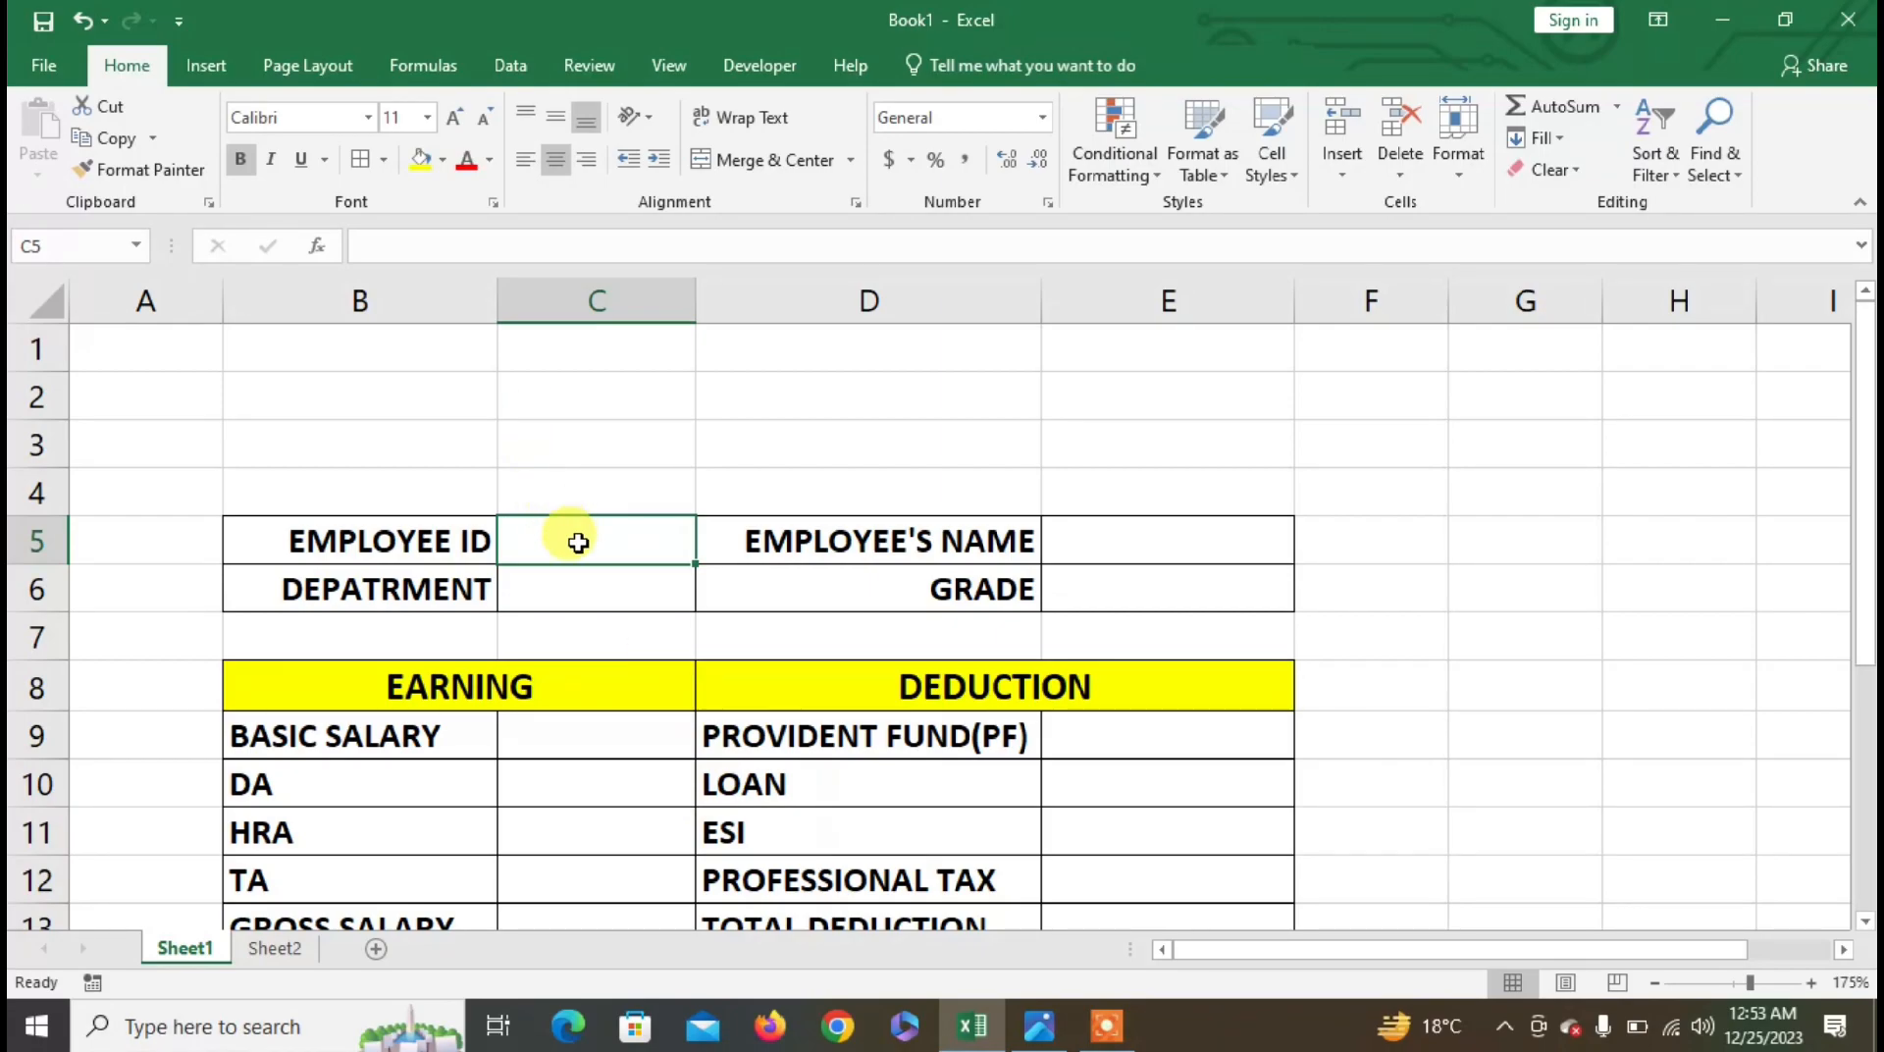
click(512, 62)
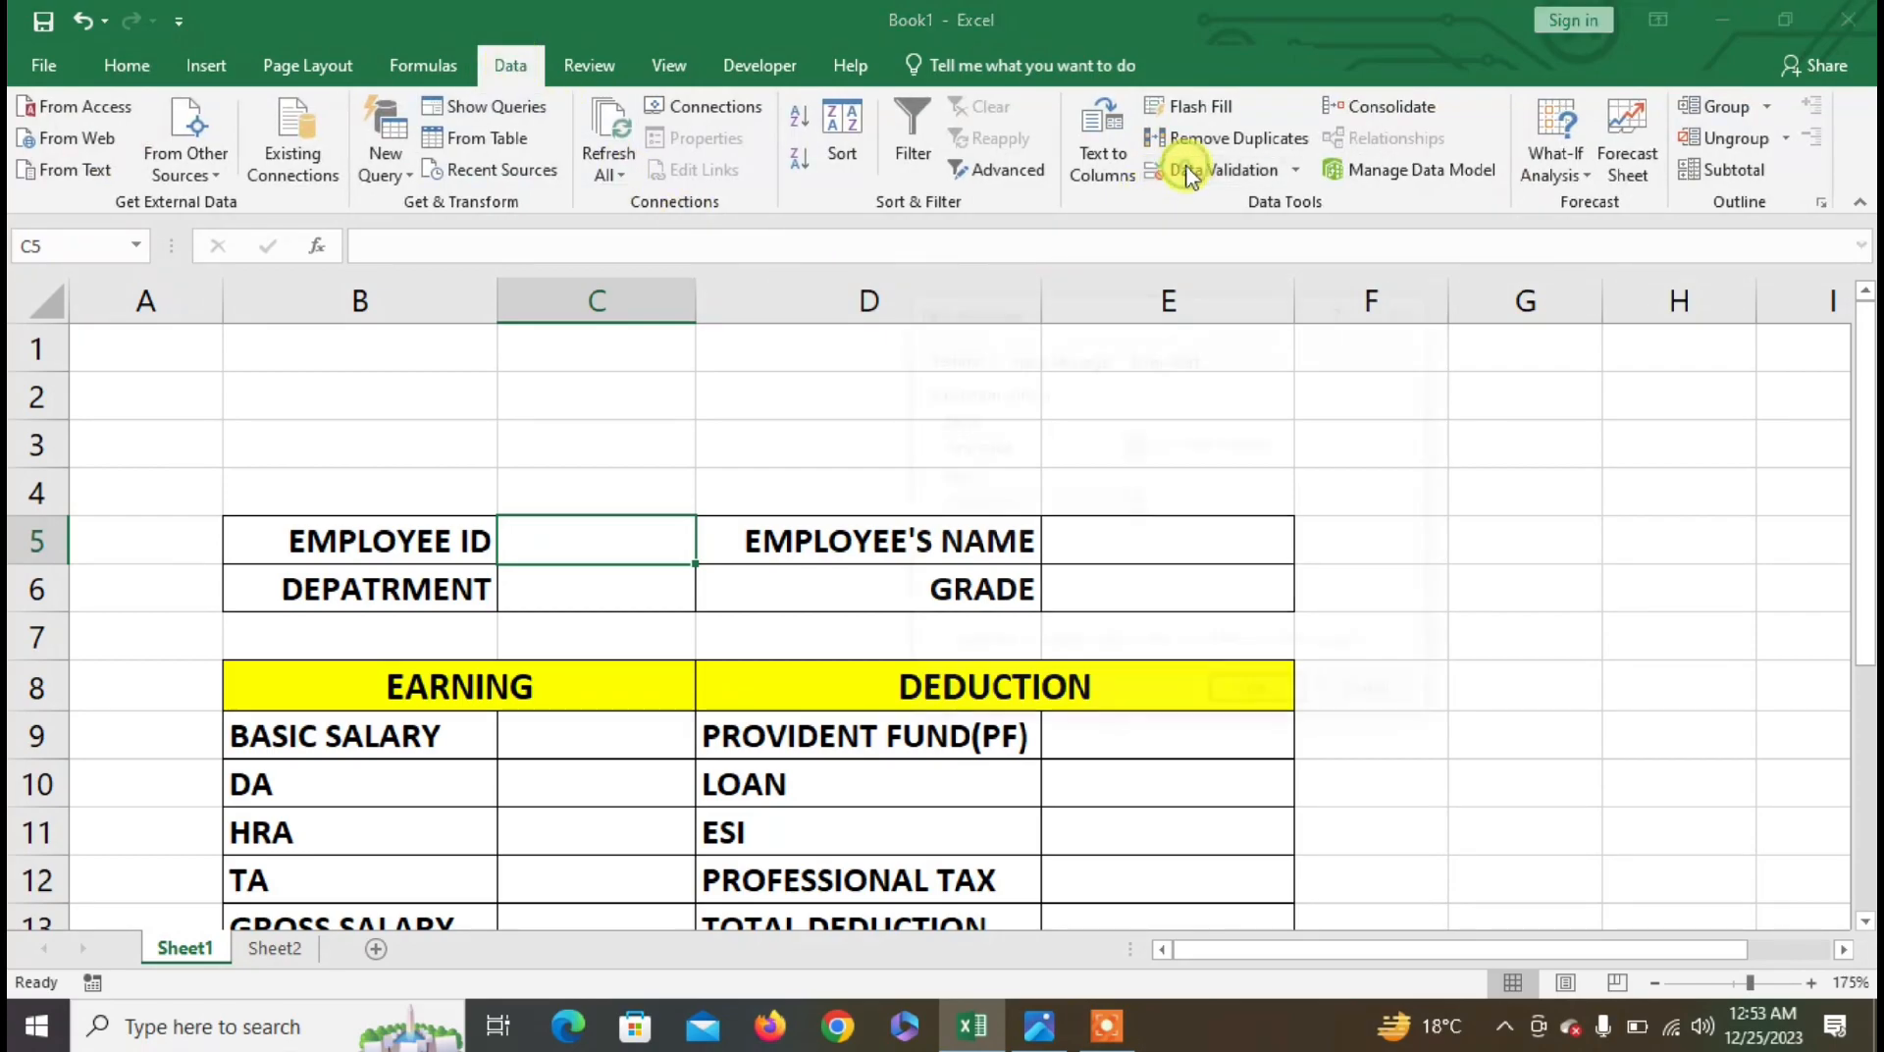
click(1189, 170)
click(991, 446)
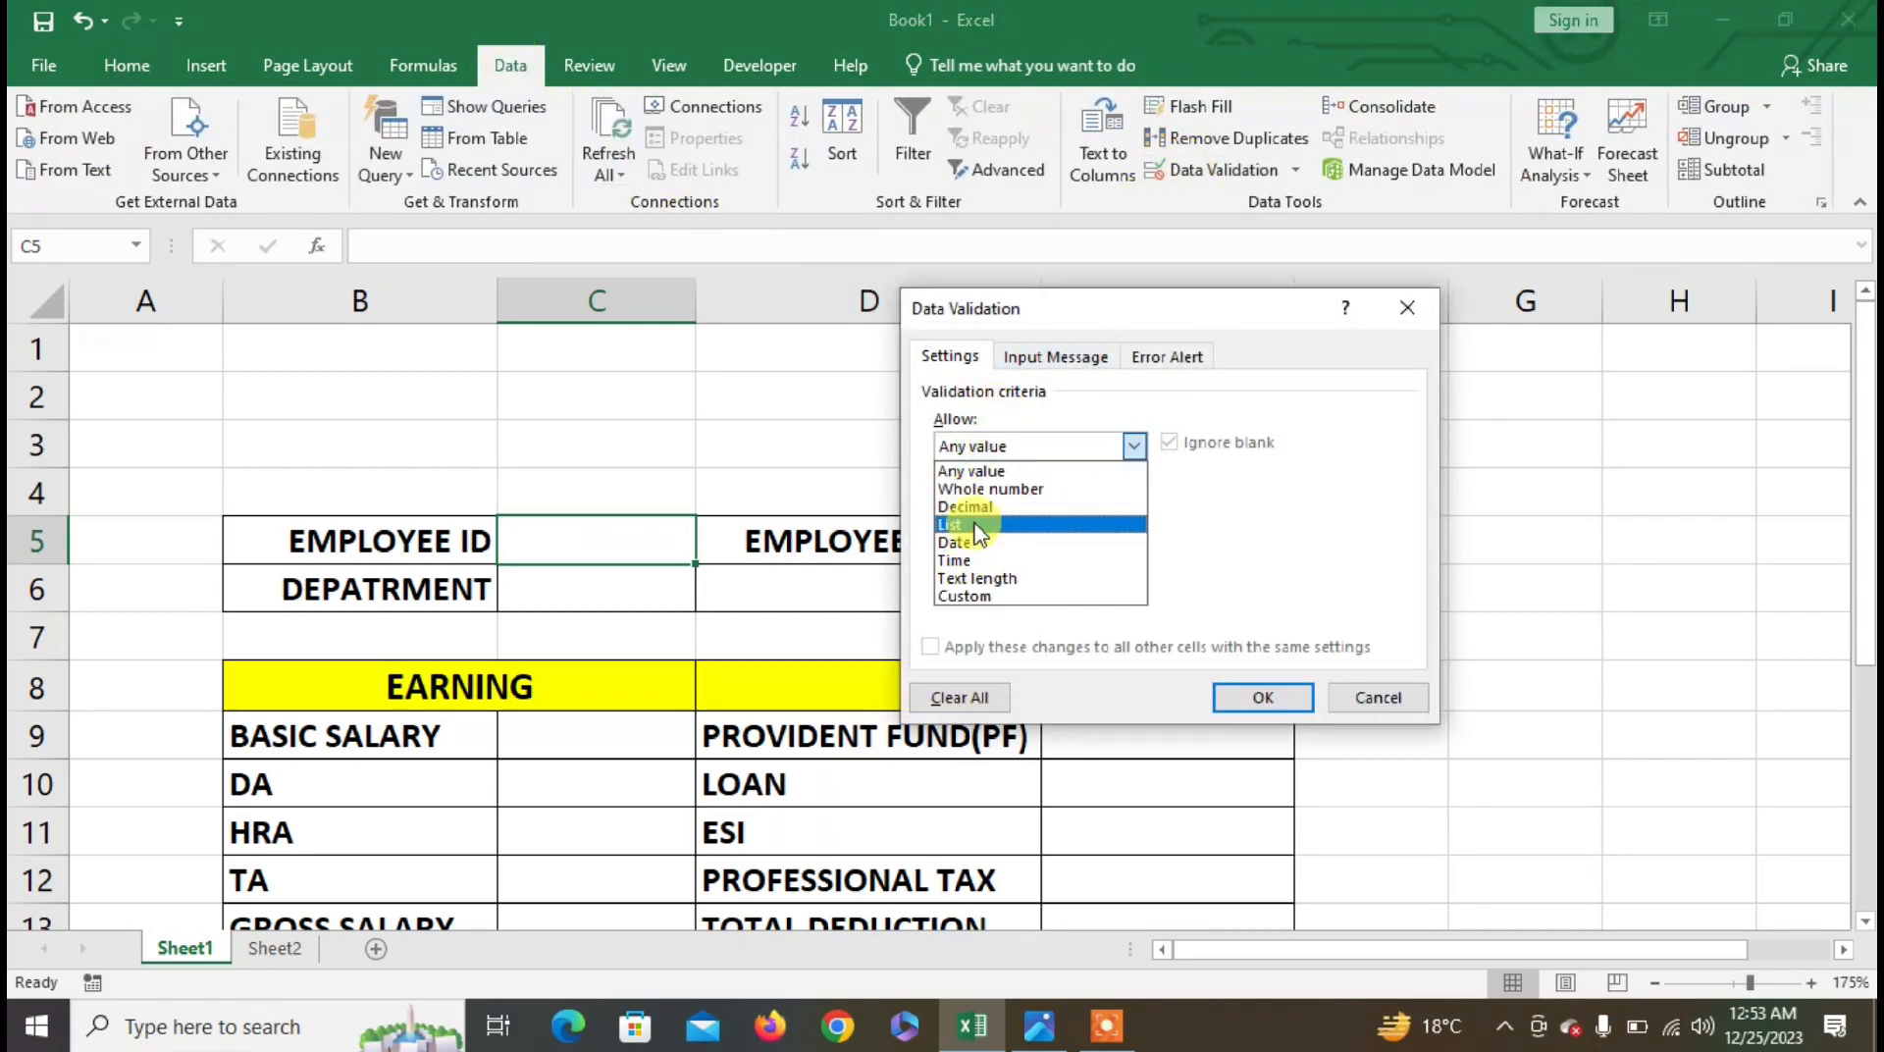
click(973, 517)
click(966, 559)
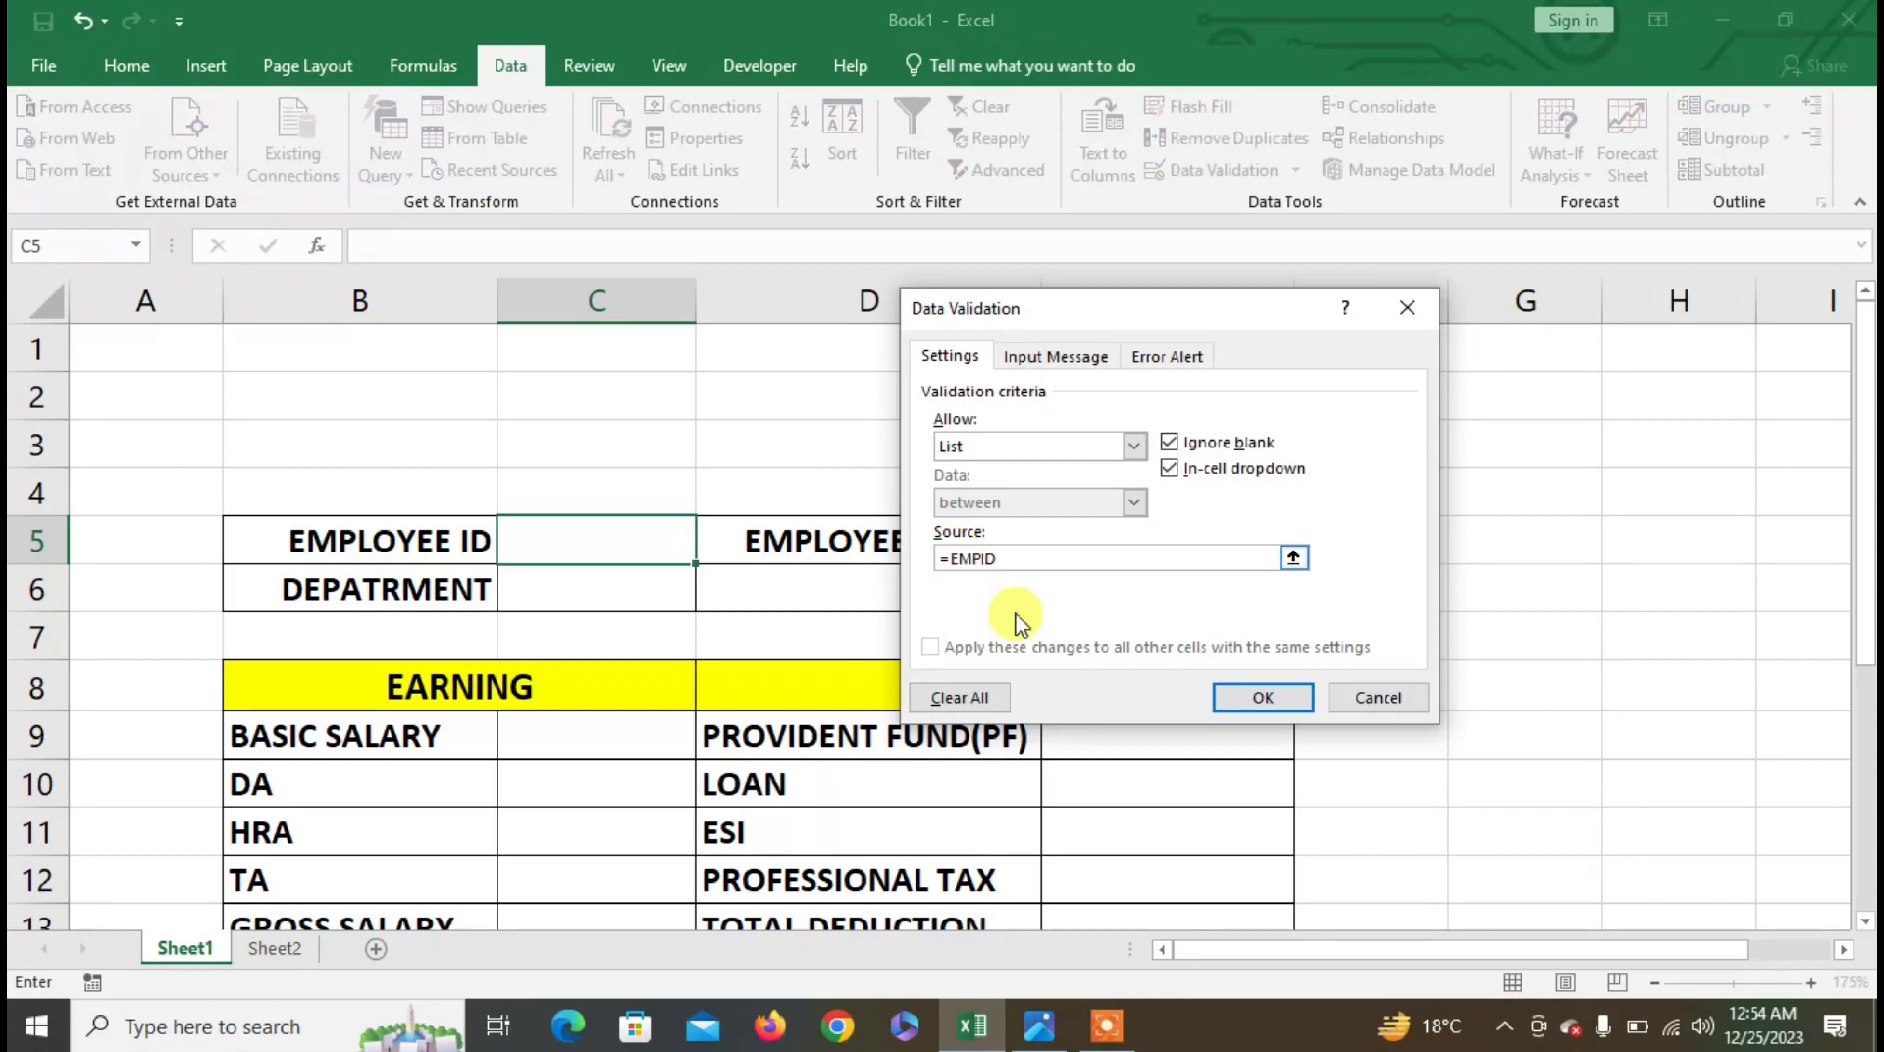
click(1269, 695)
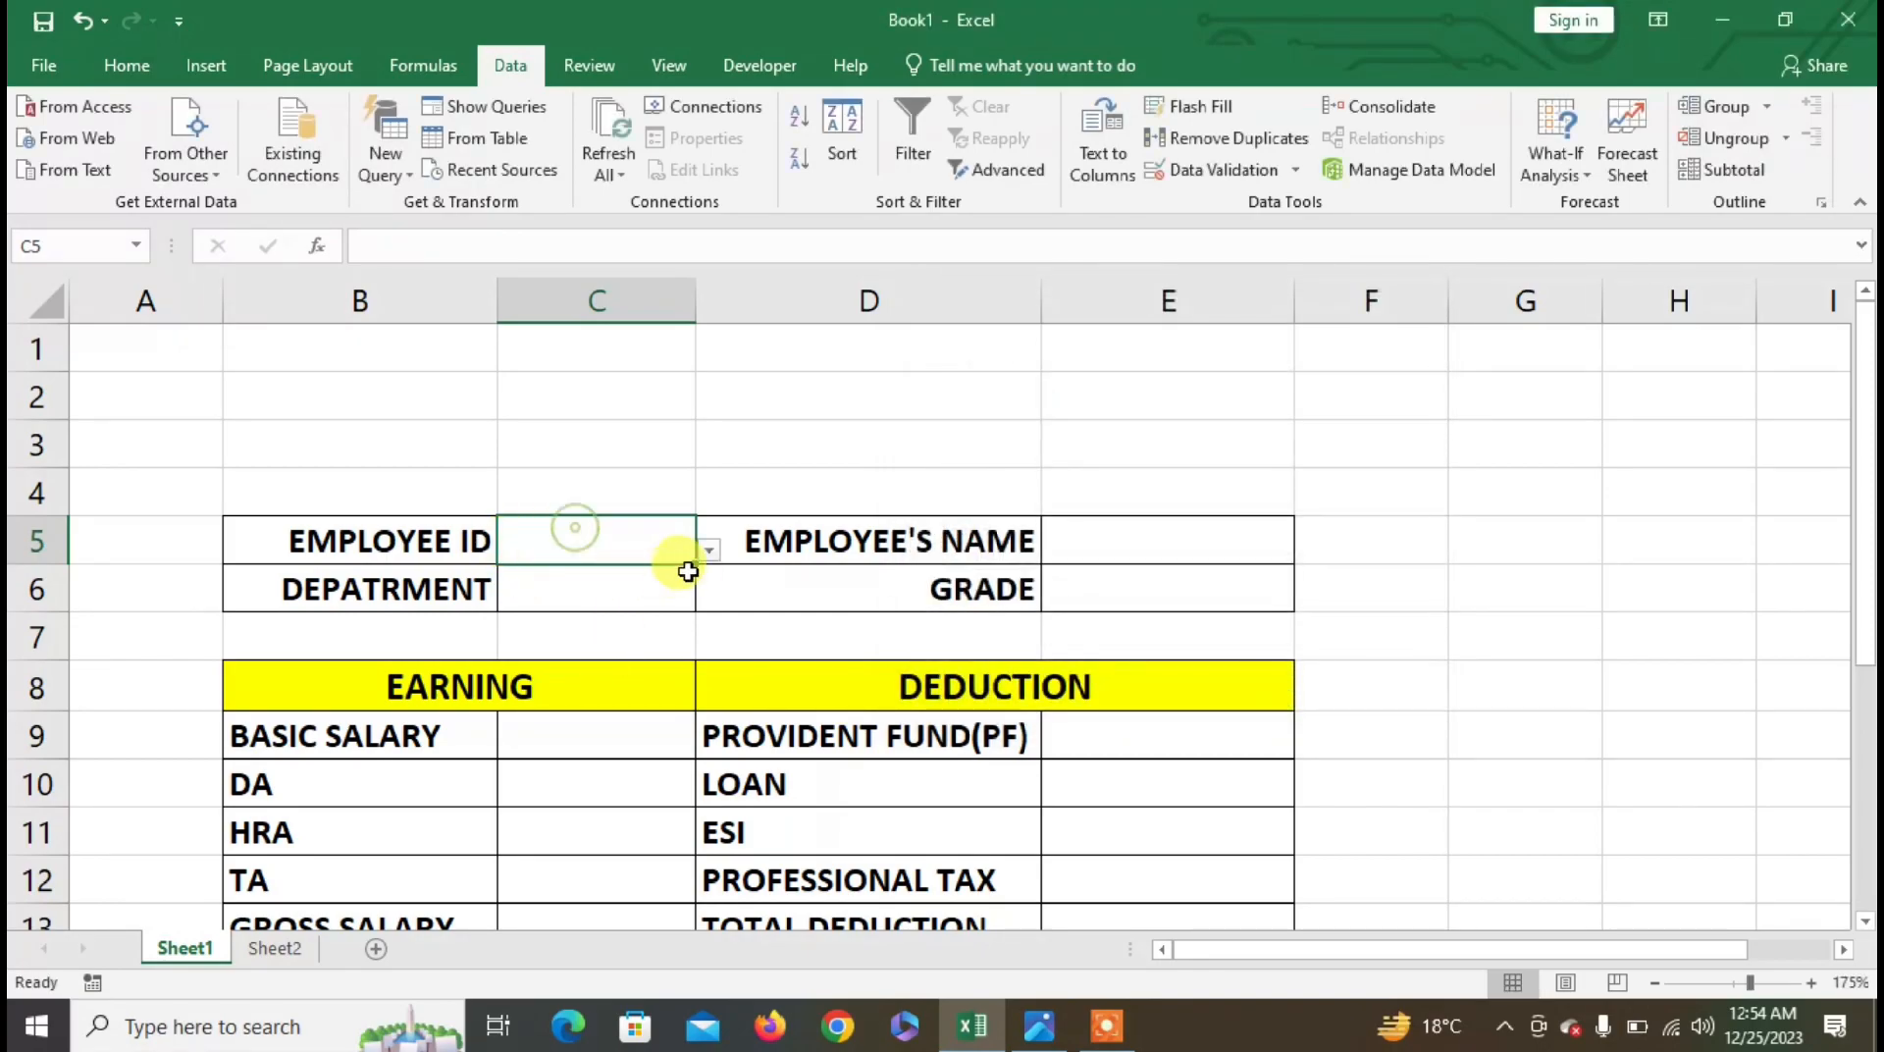
click(709, 550)
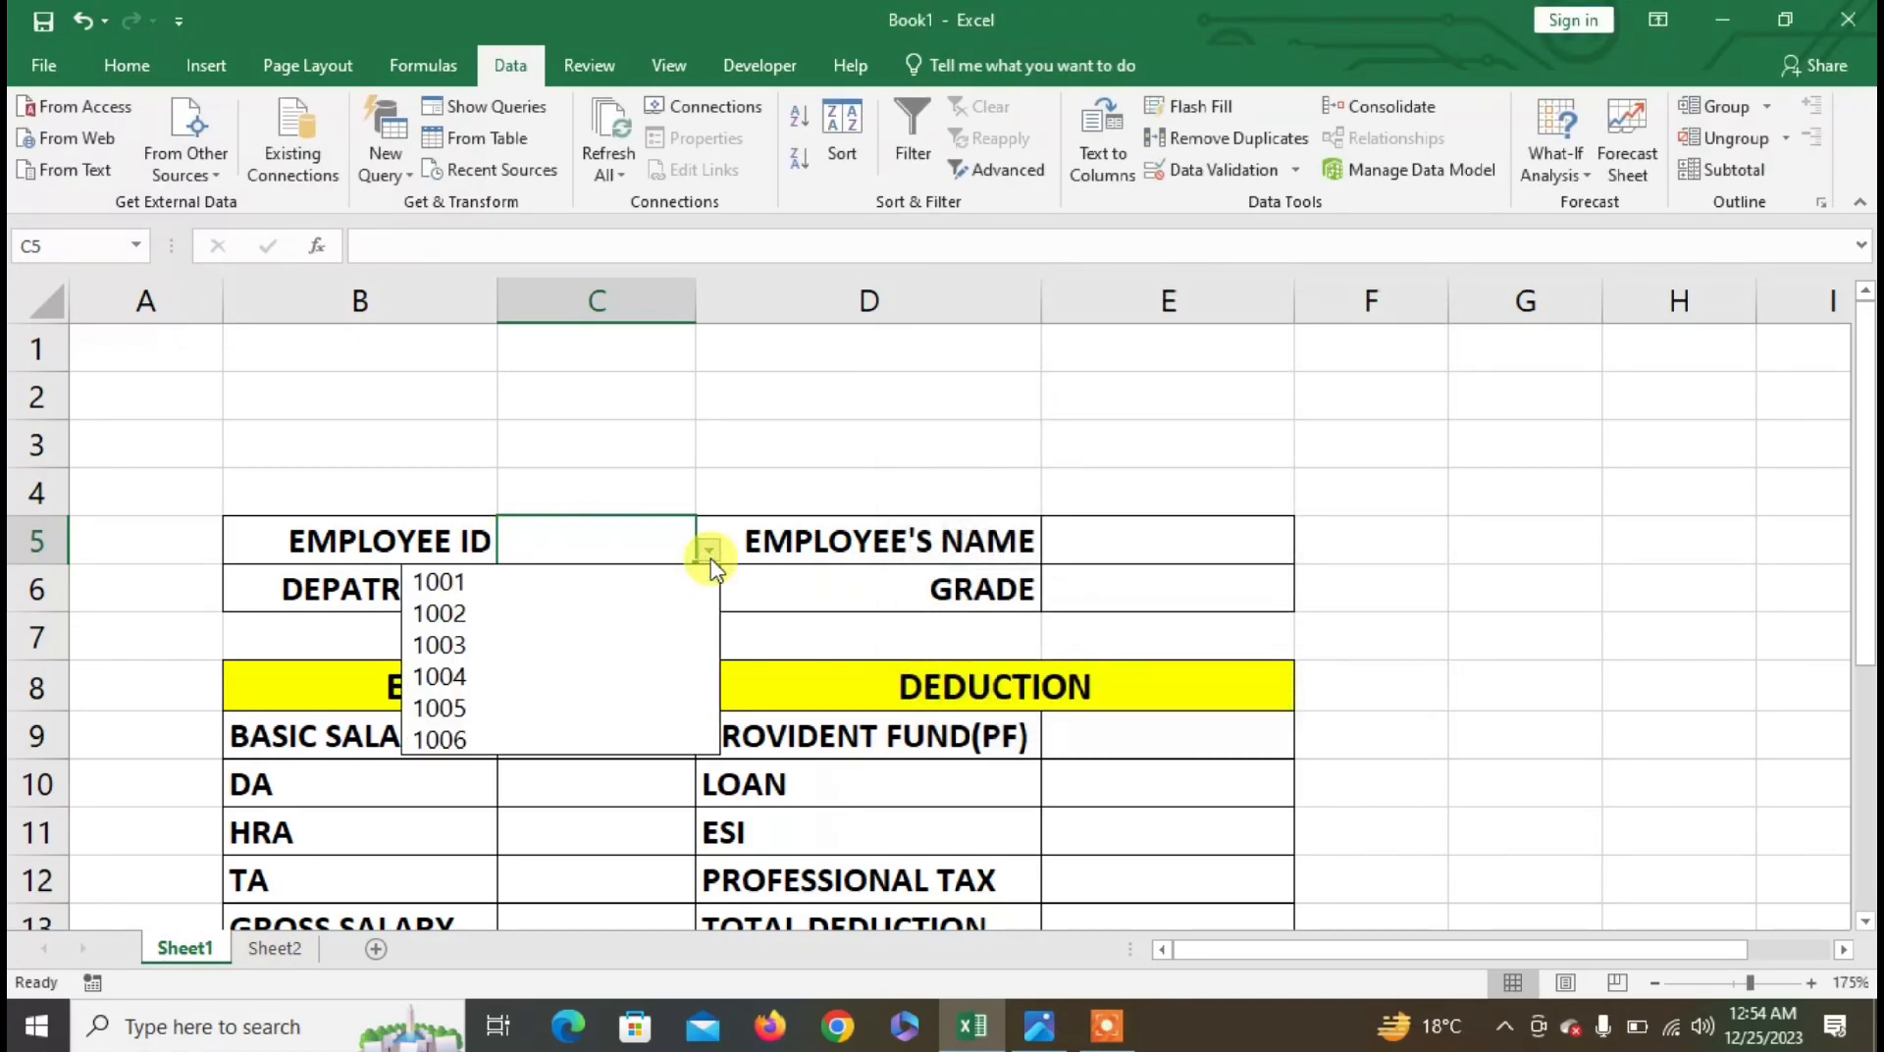
click(710, 559)
click(1085, 542)
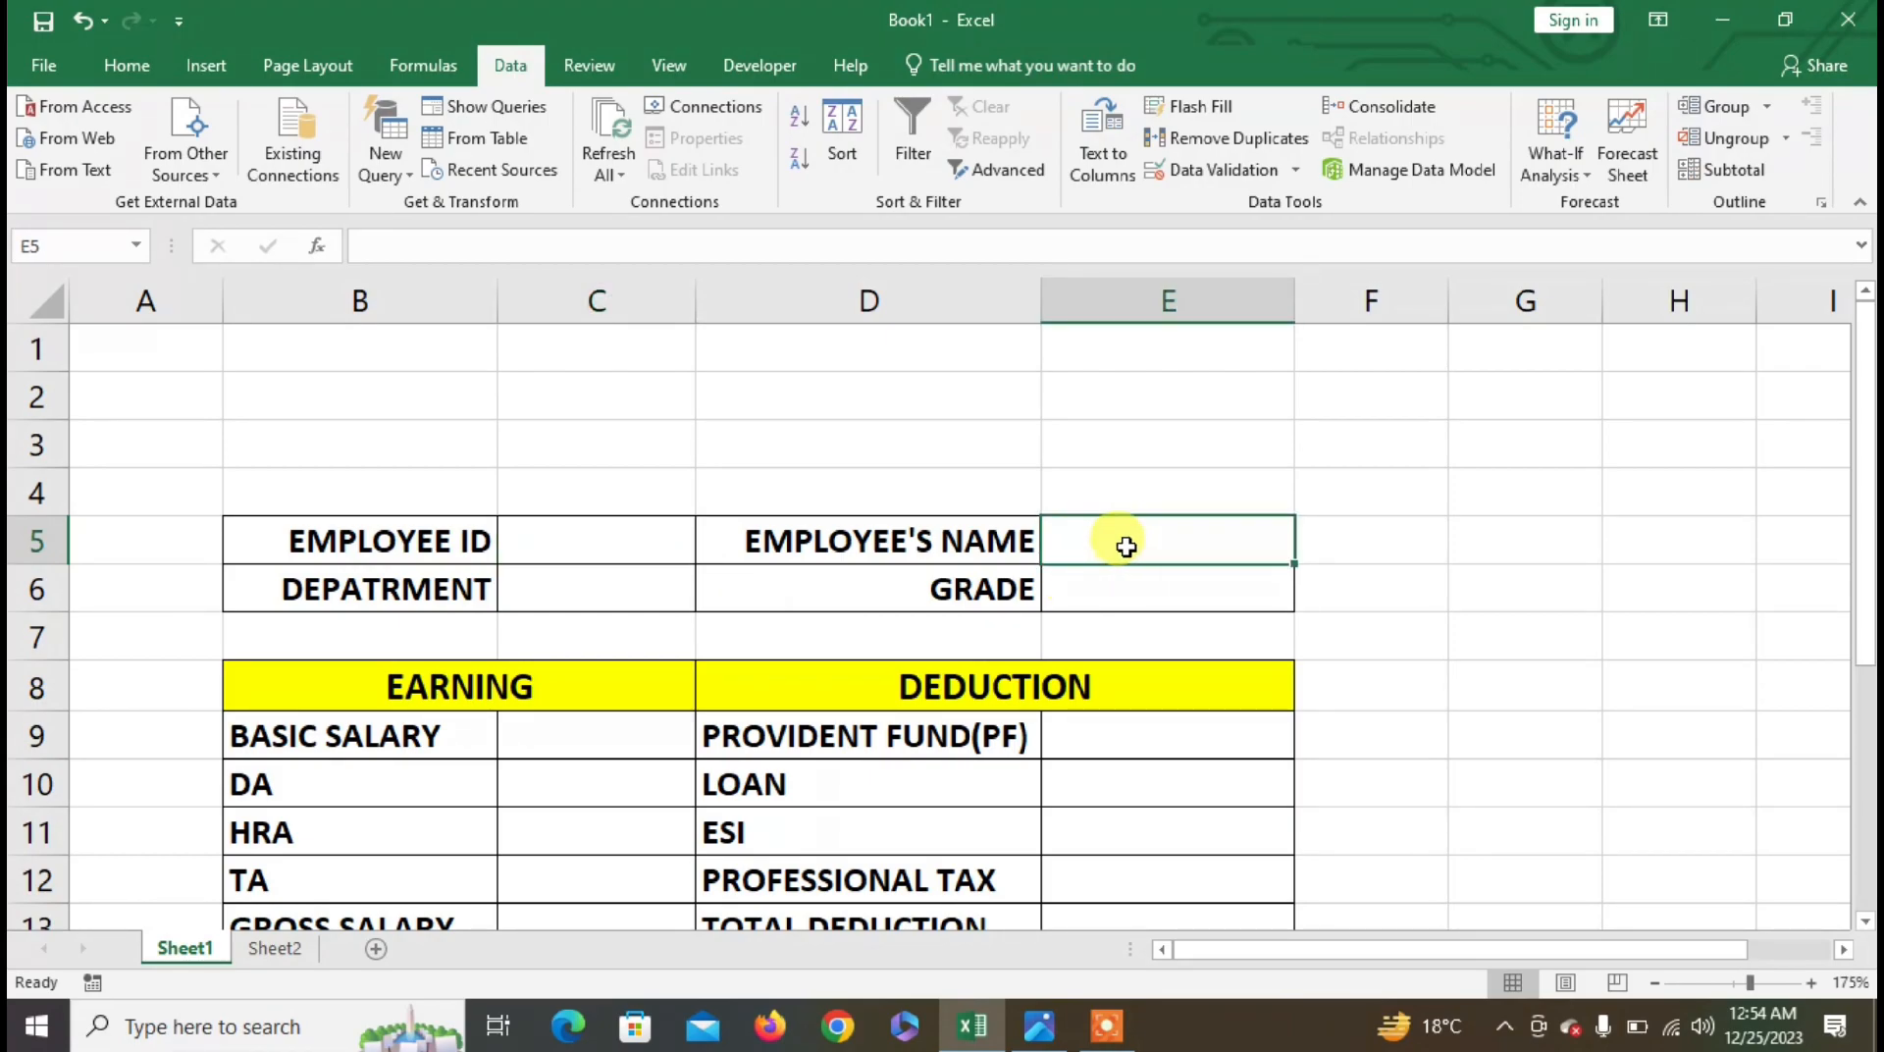
- Give name cell E5 a List validation sourced from =NAME and check its dropdown
click(1213, 174)
click(1038, 446)
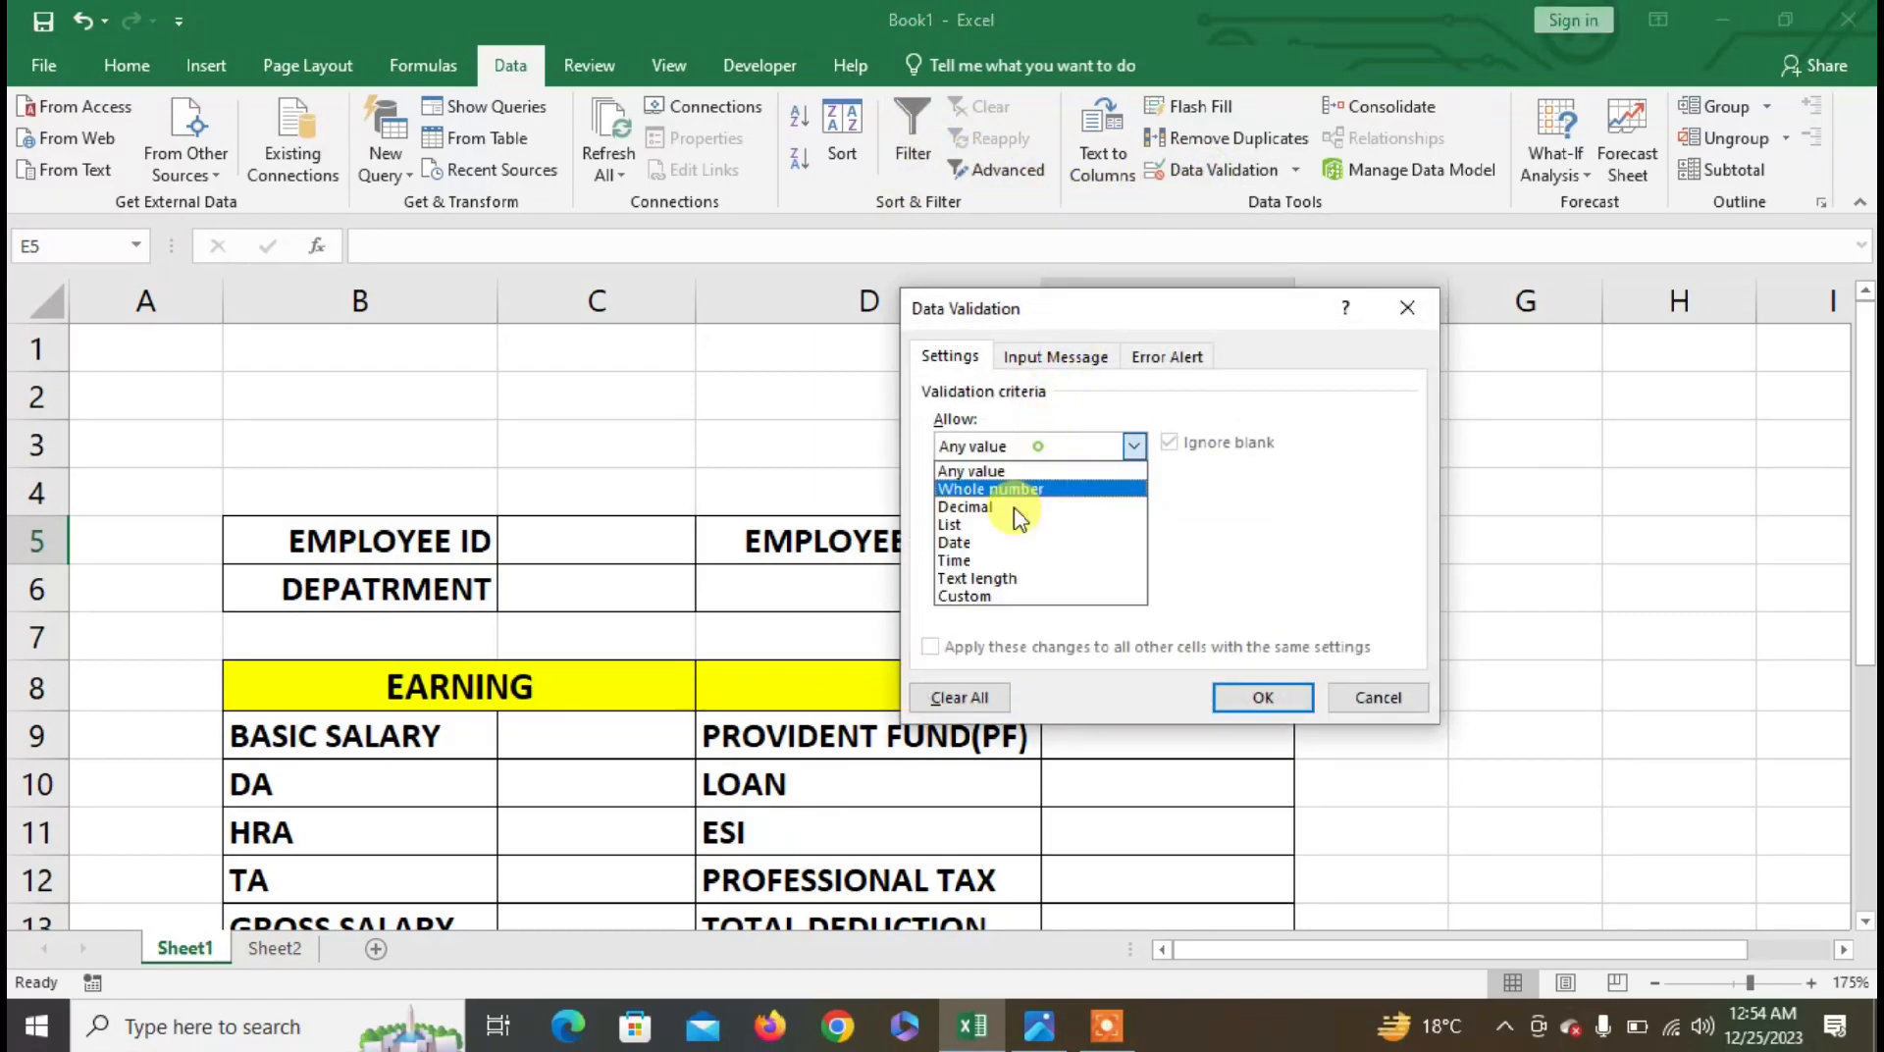
click(1001, 526)
click(984, 556)
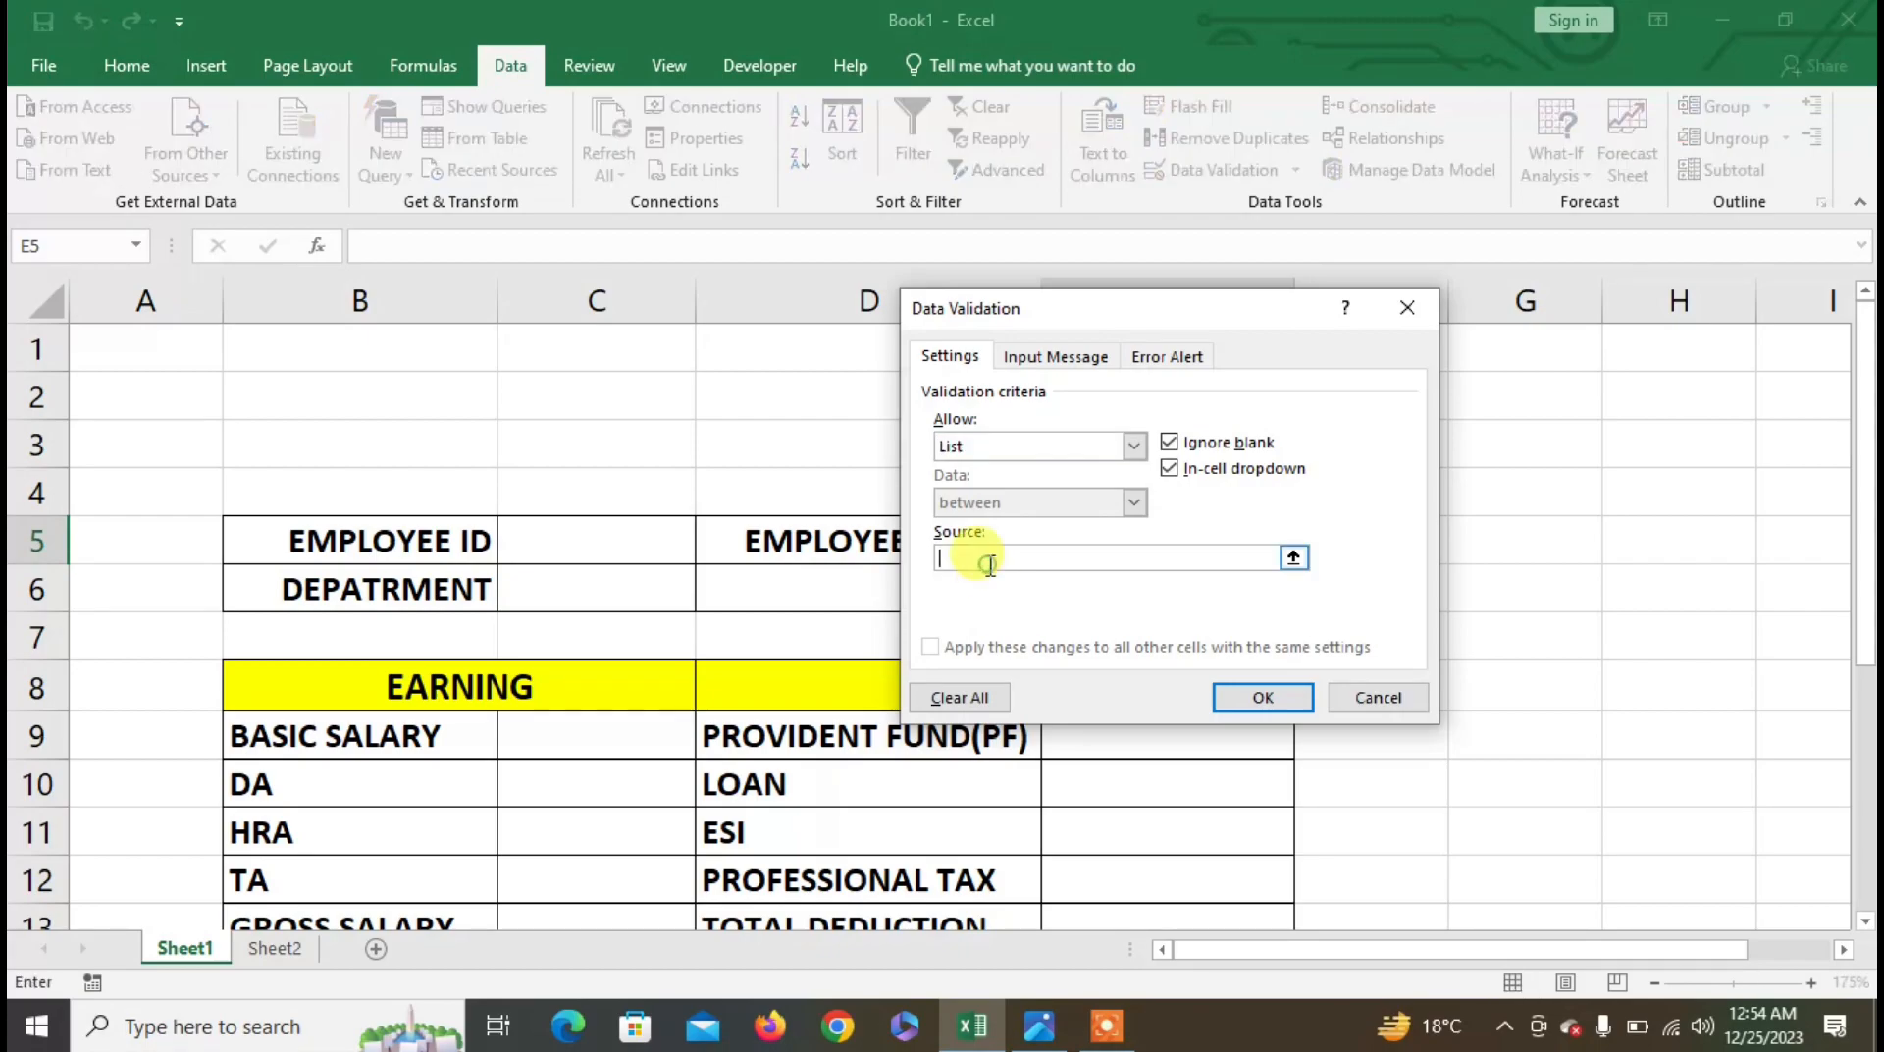
drag(1107, 307, 1496, 335)
text(=NAME)
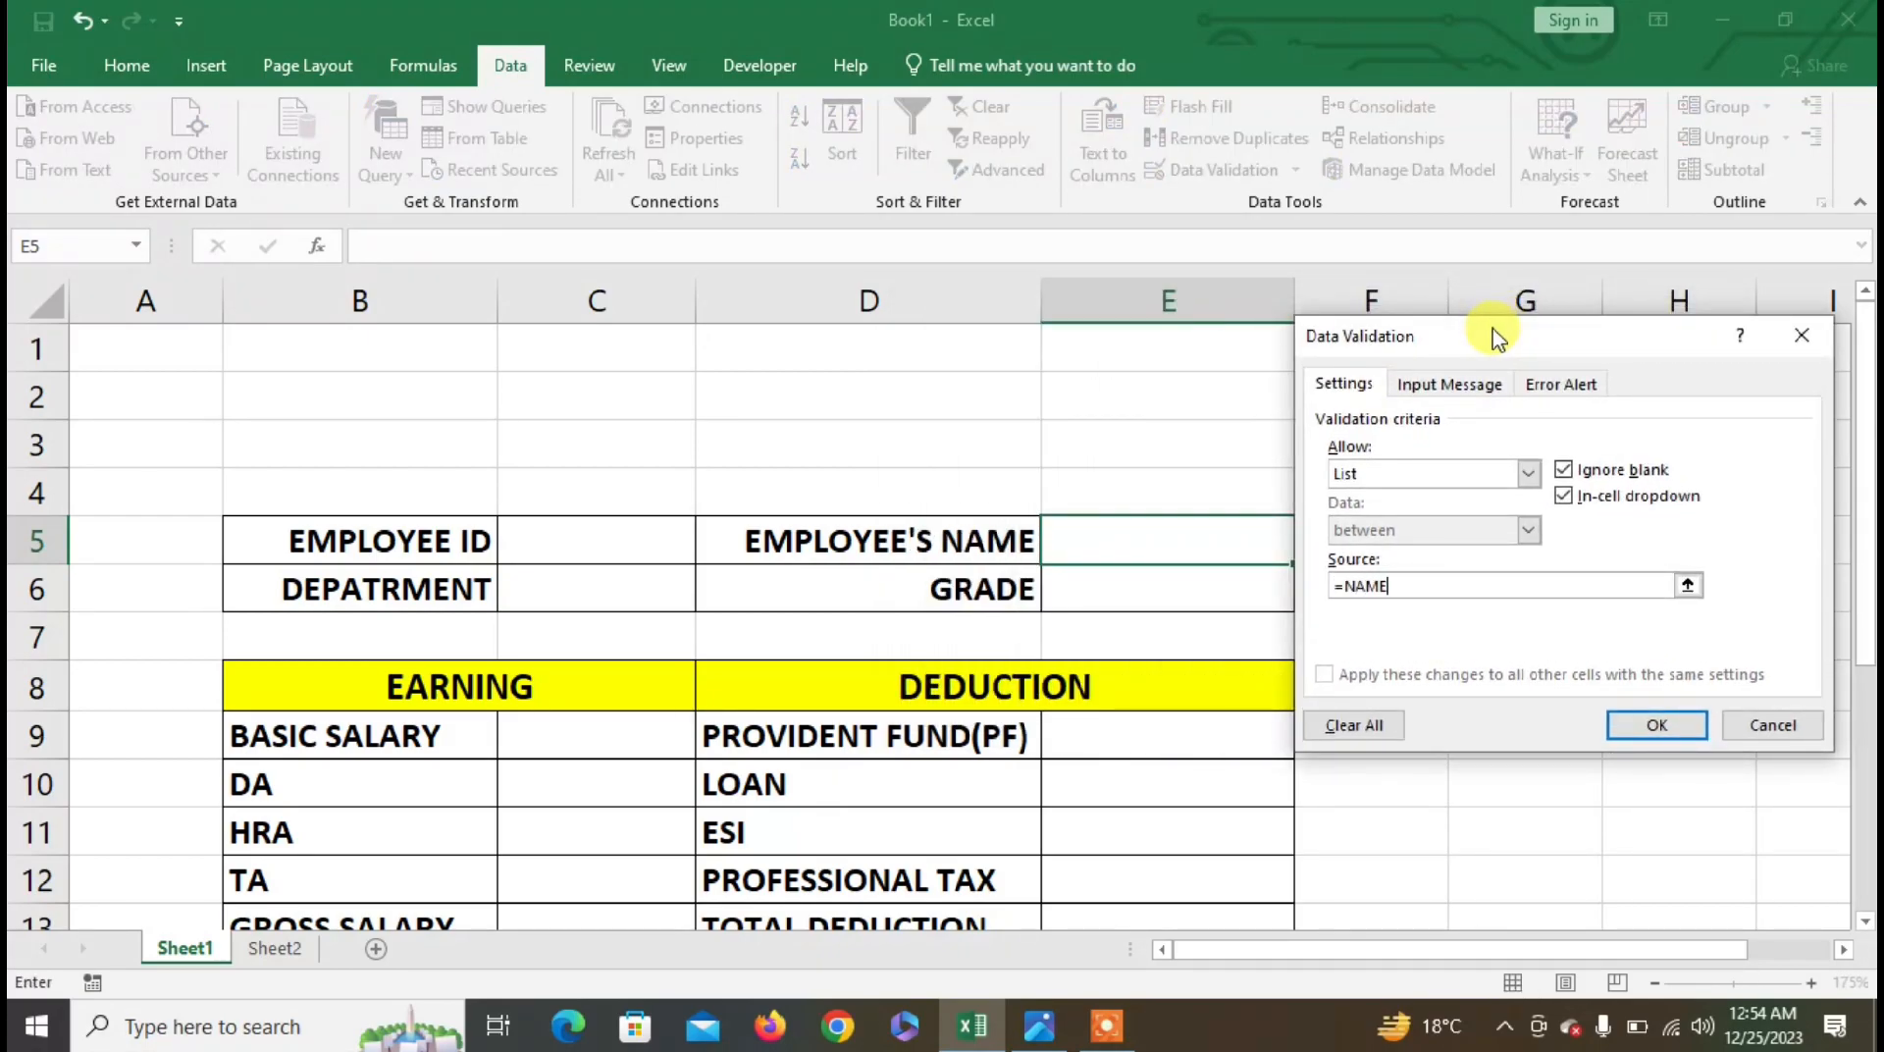
key(Return)
click(1306, 549)
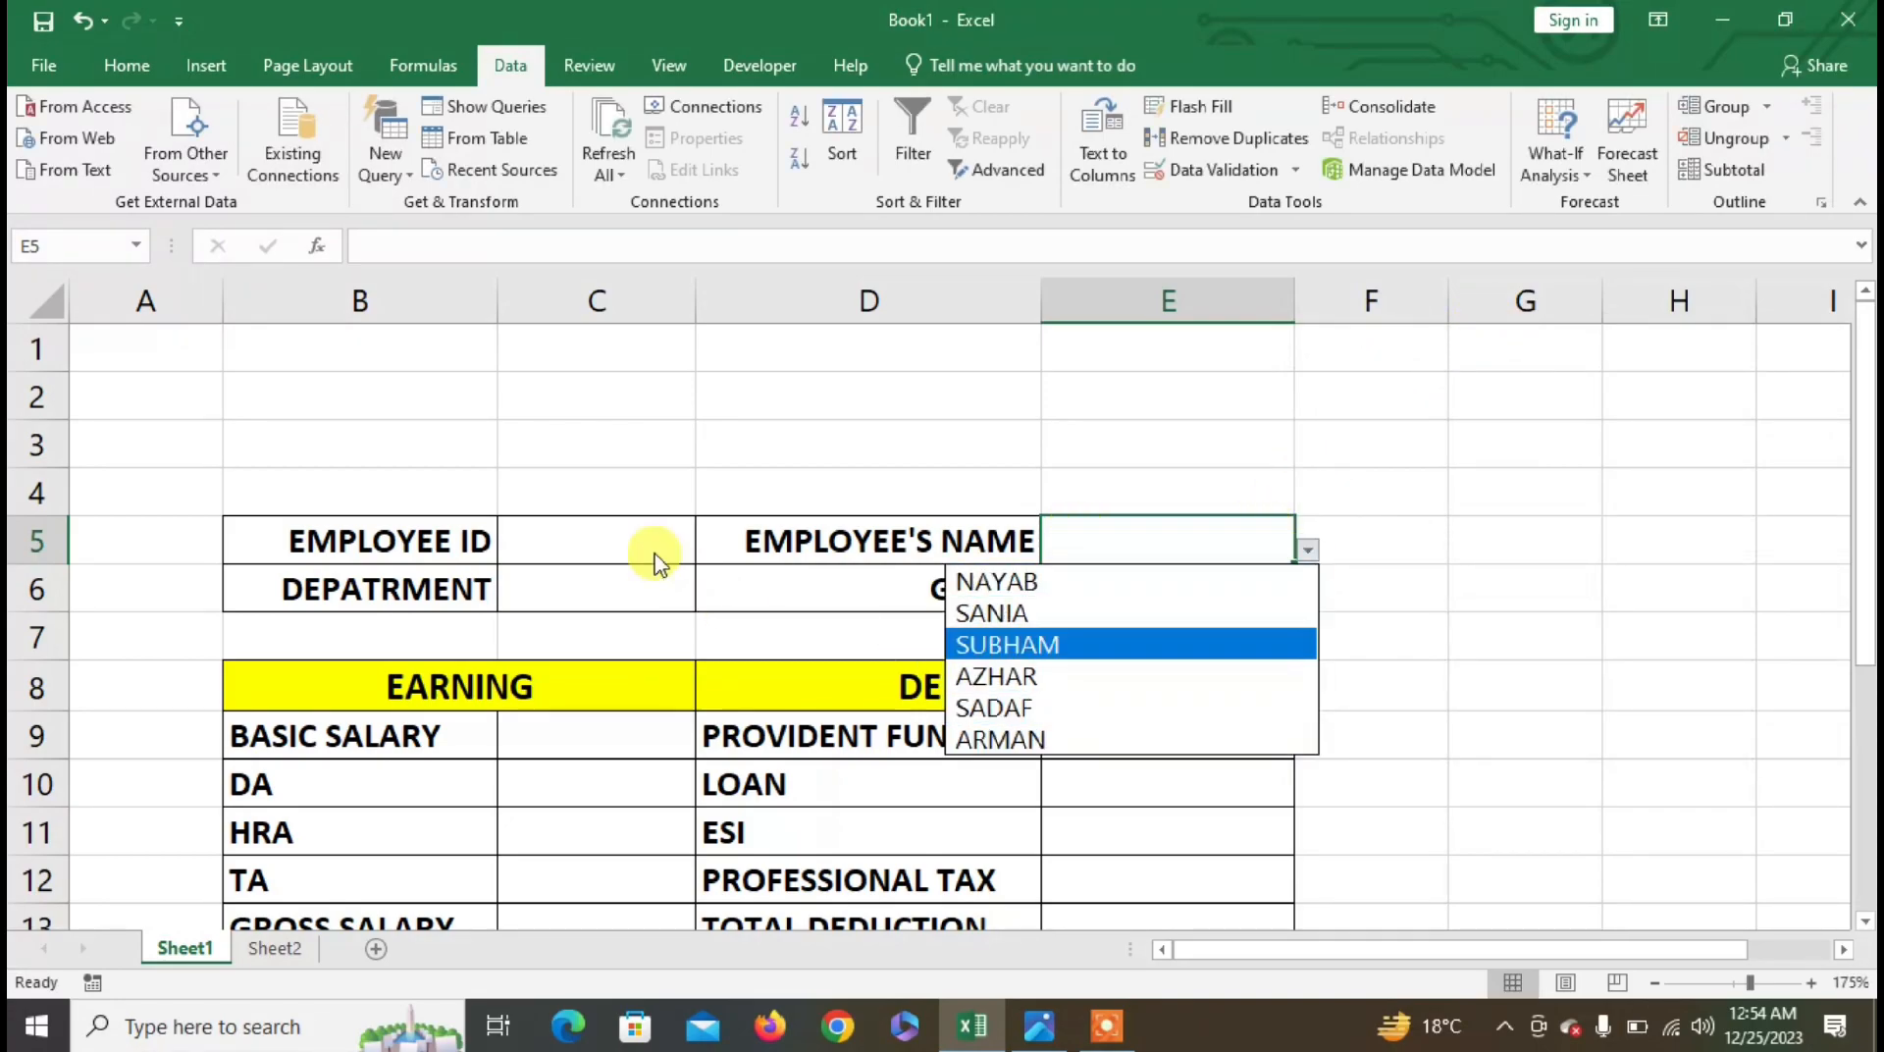
click(606, 523)
- Give department cell C6 a List validation sourced from =DEPT
click(612, 590)
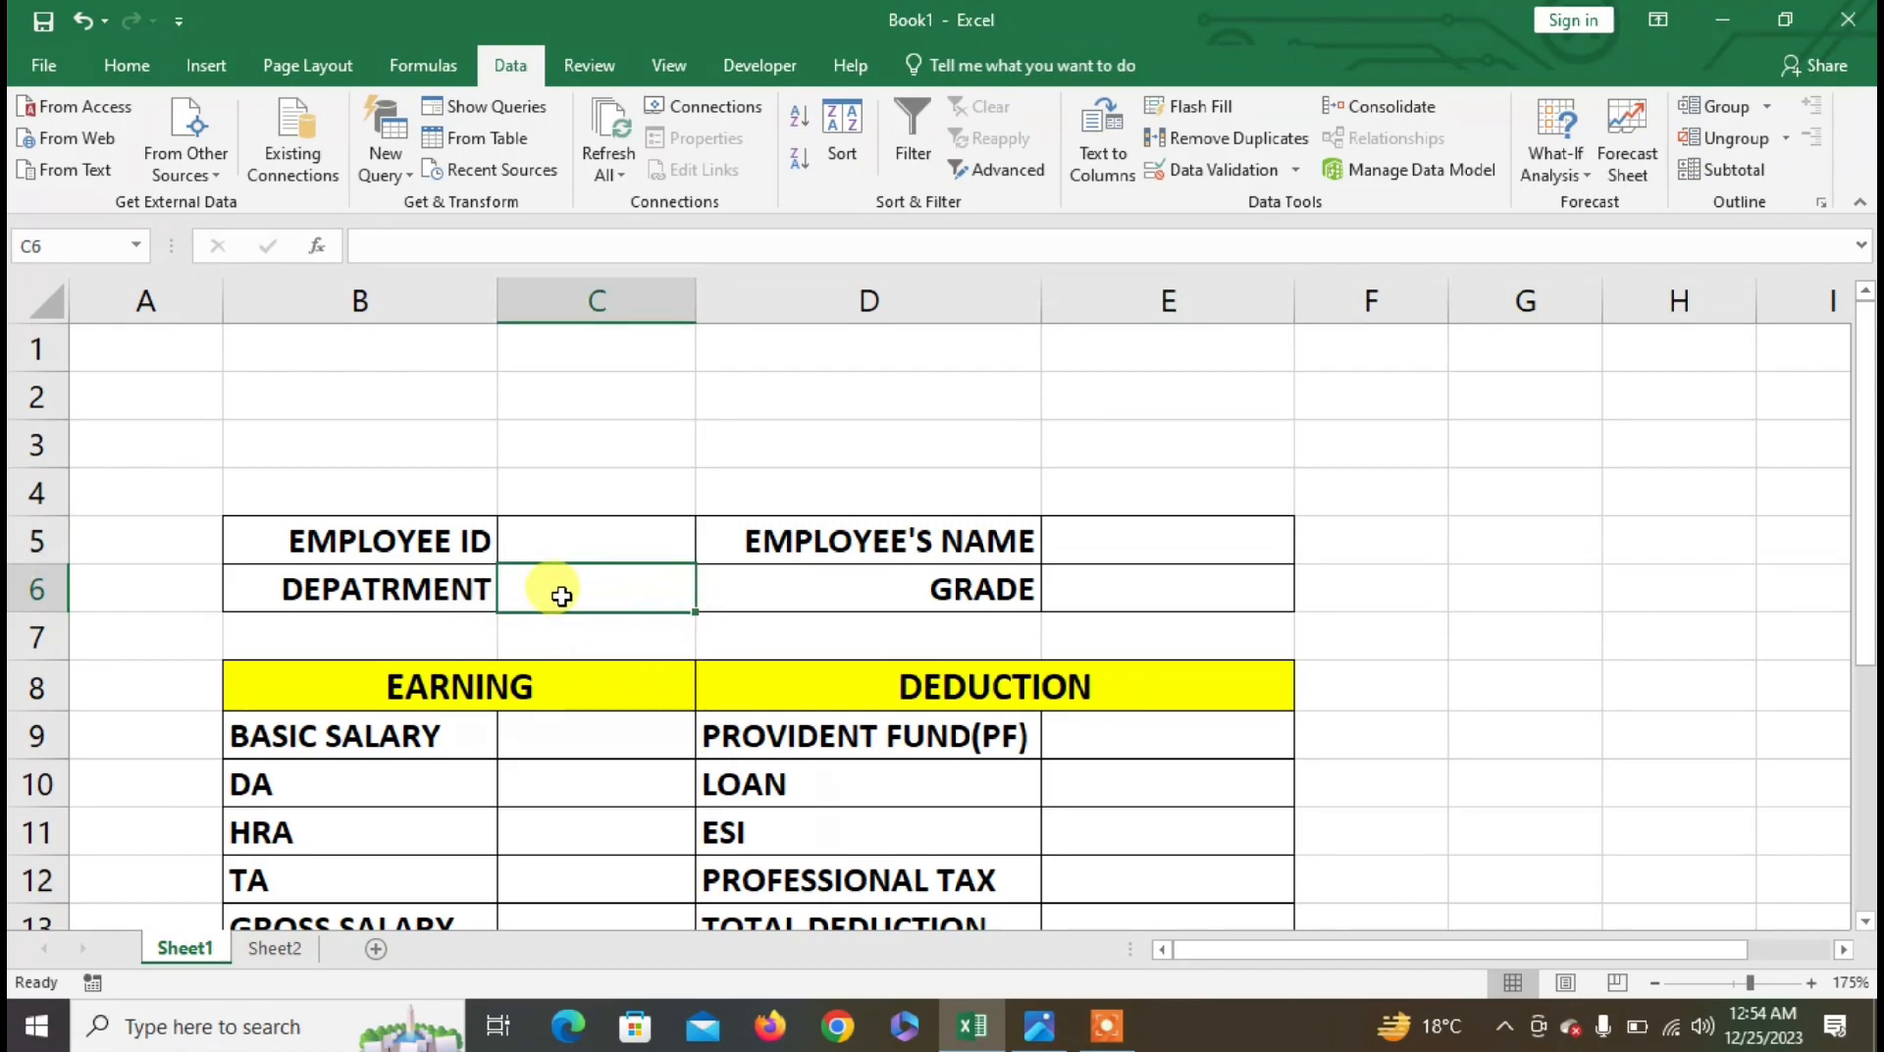
click(1173, 170)
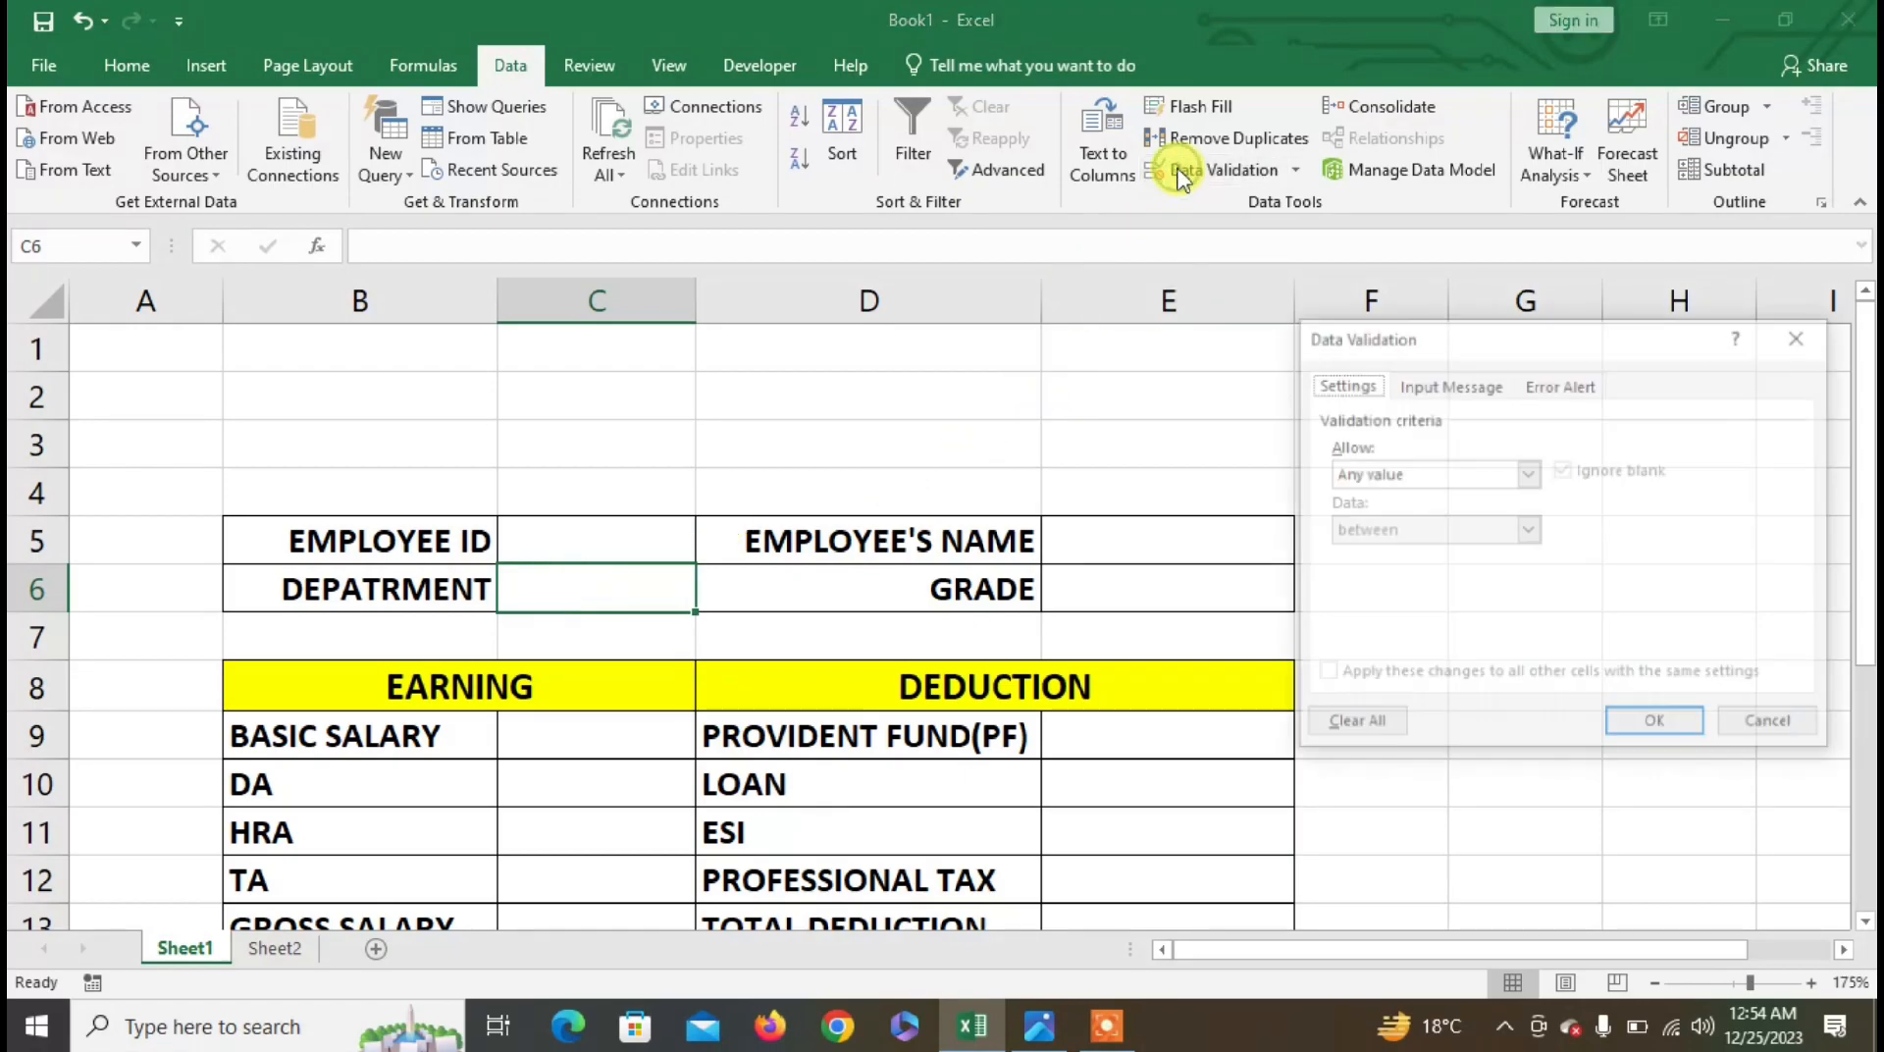
click(1360, 475)
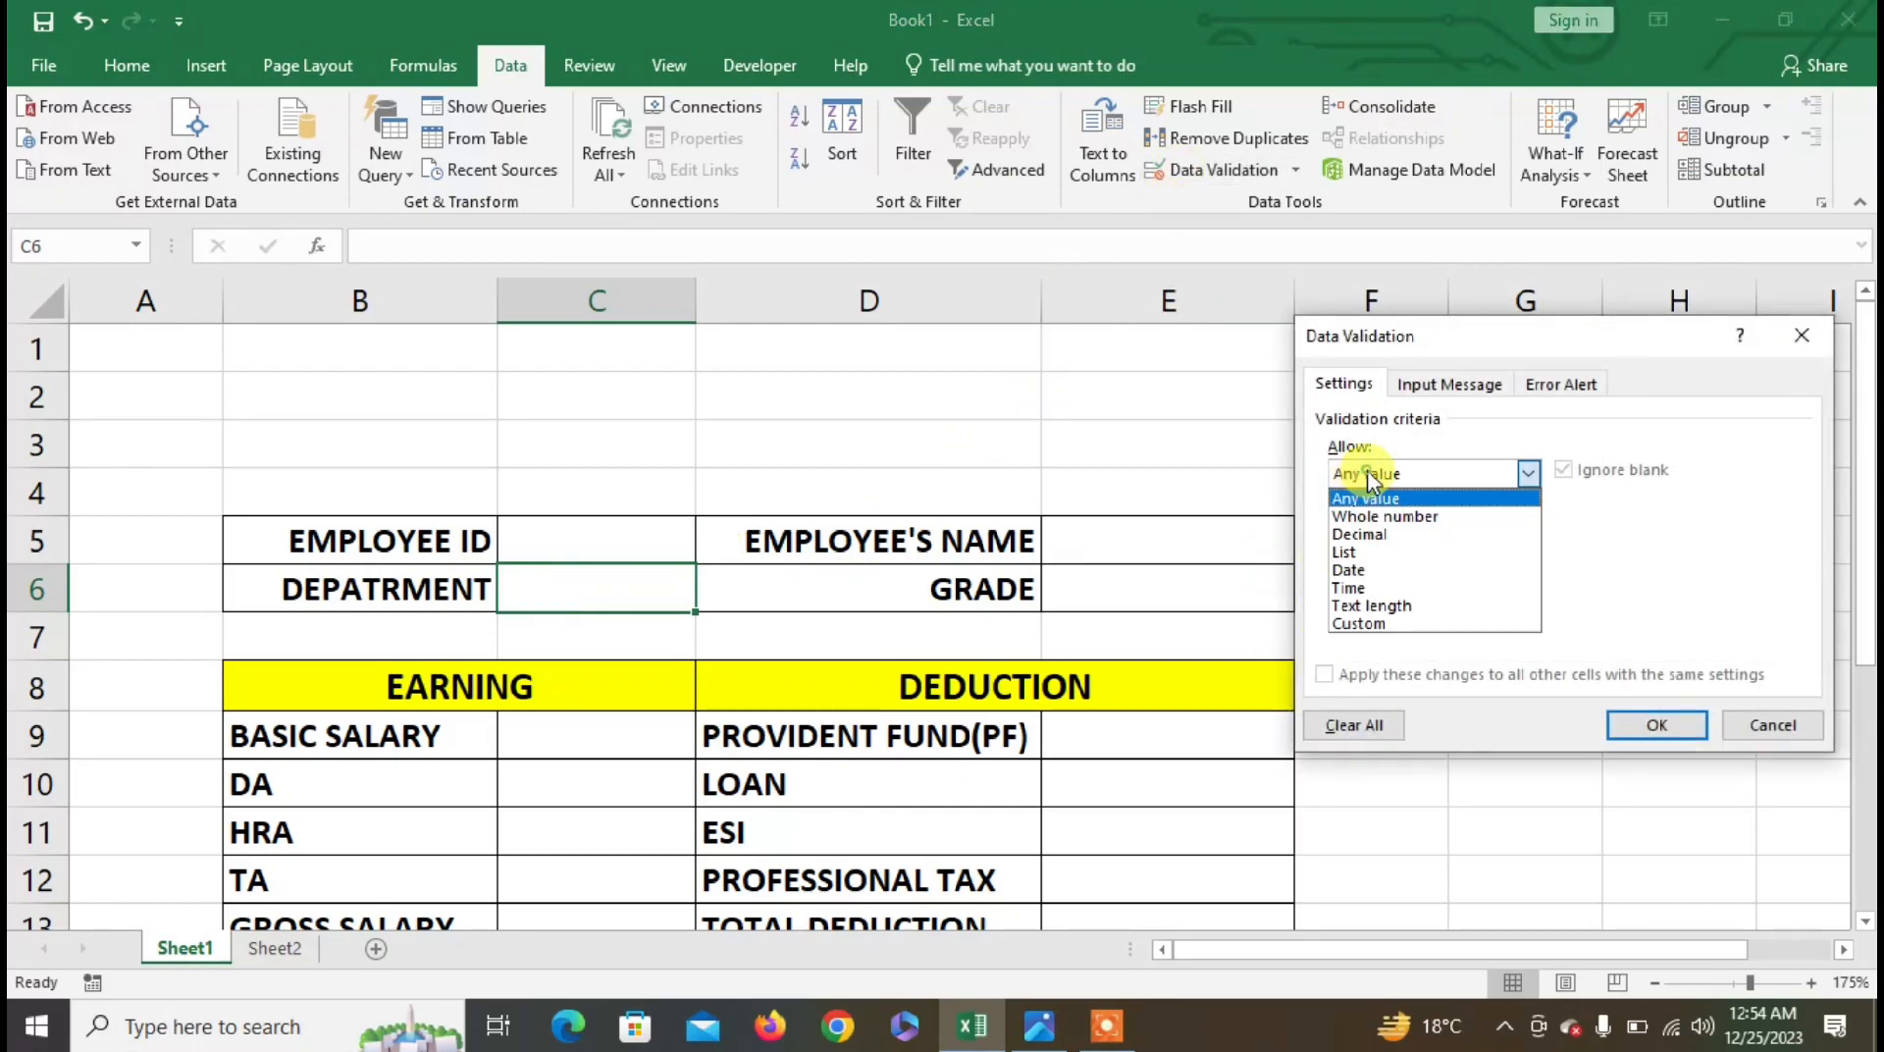
click(1354, 551)
click(1379, 585)
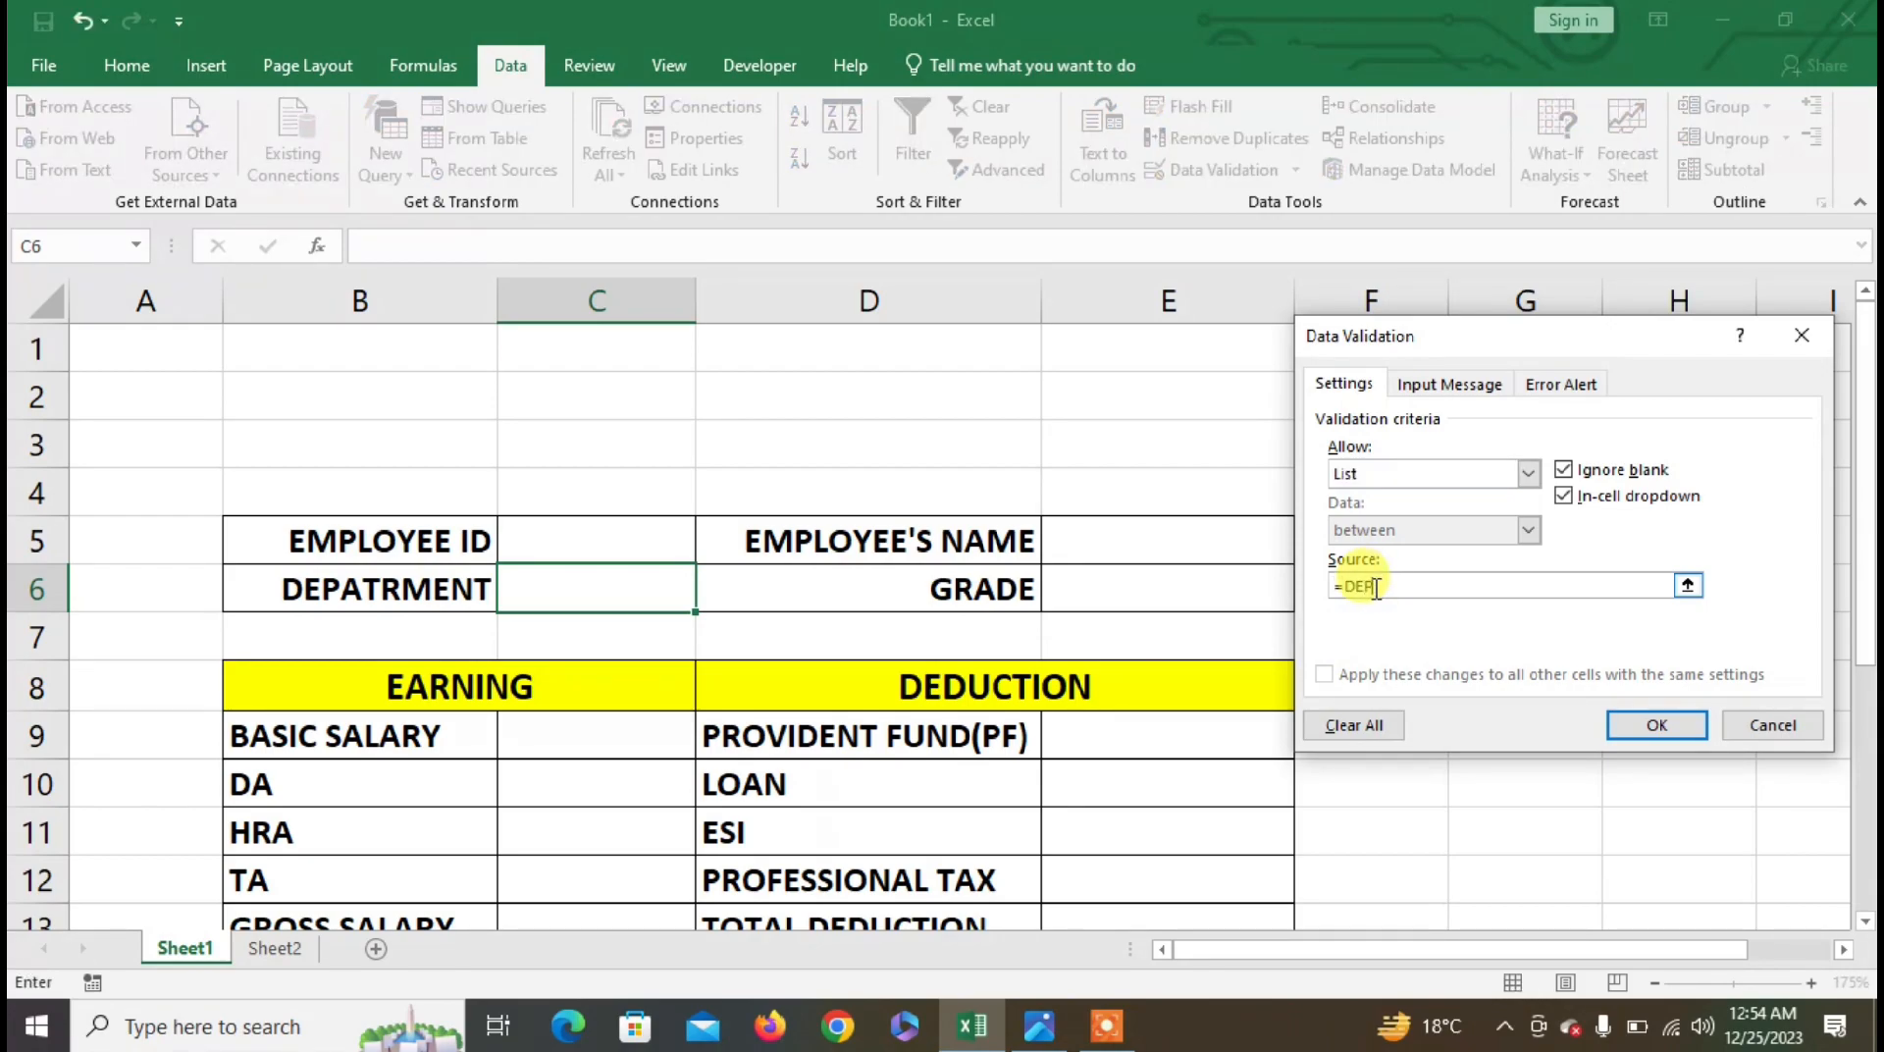
click(1654, 724)
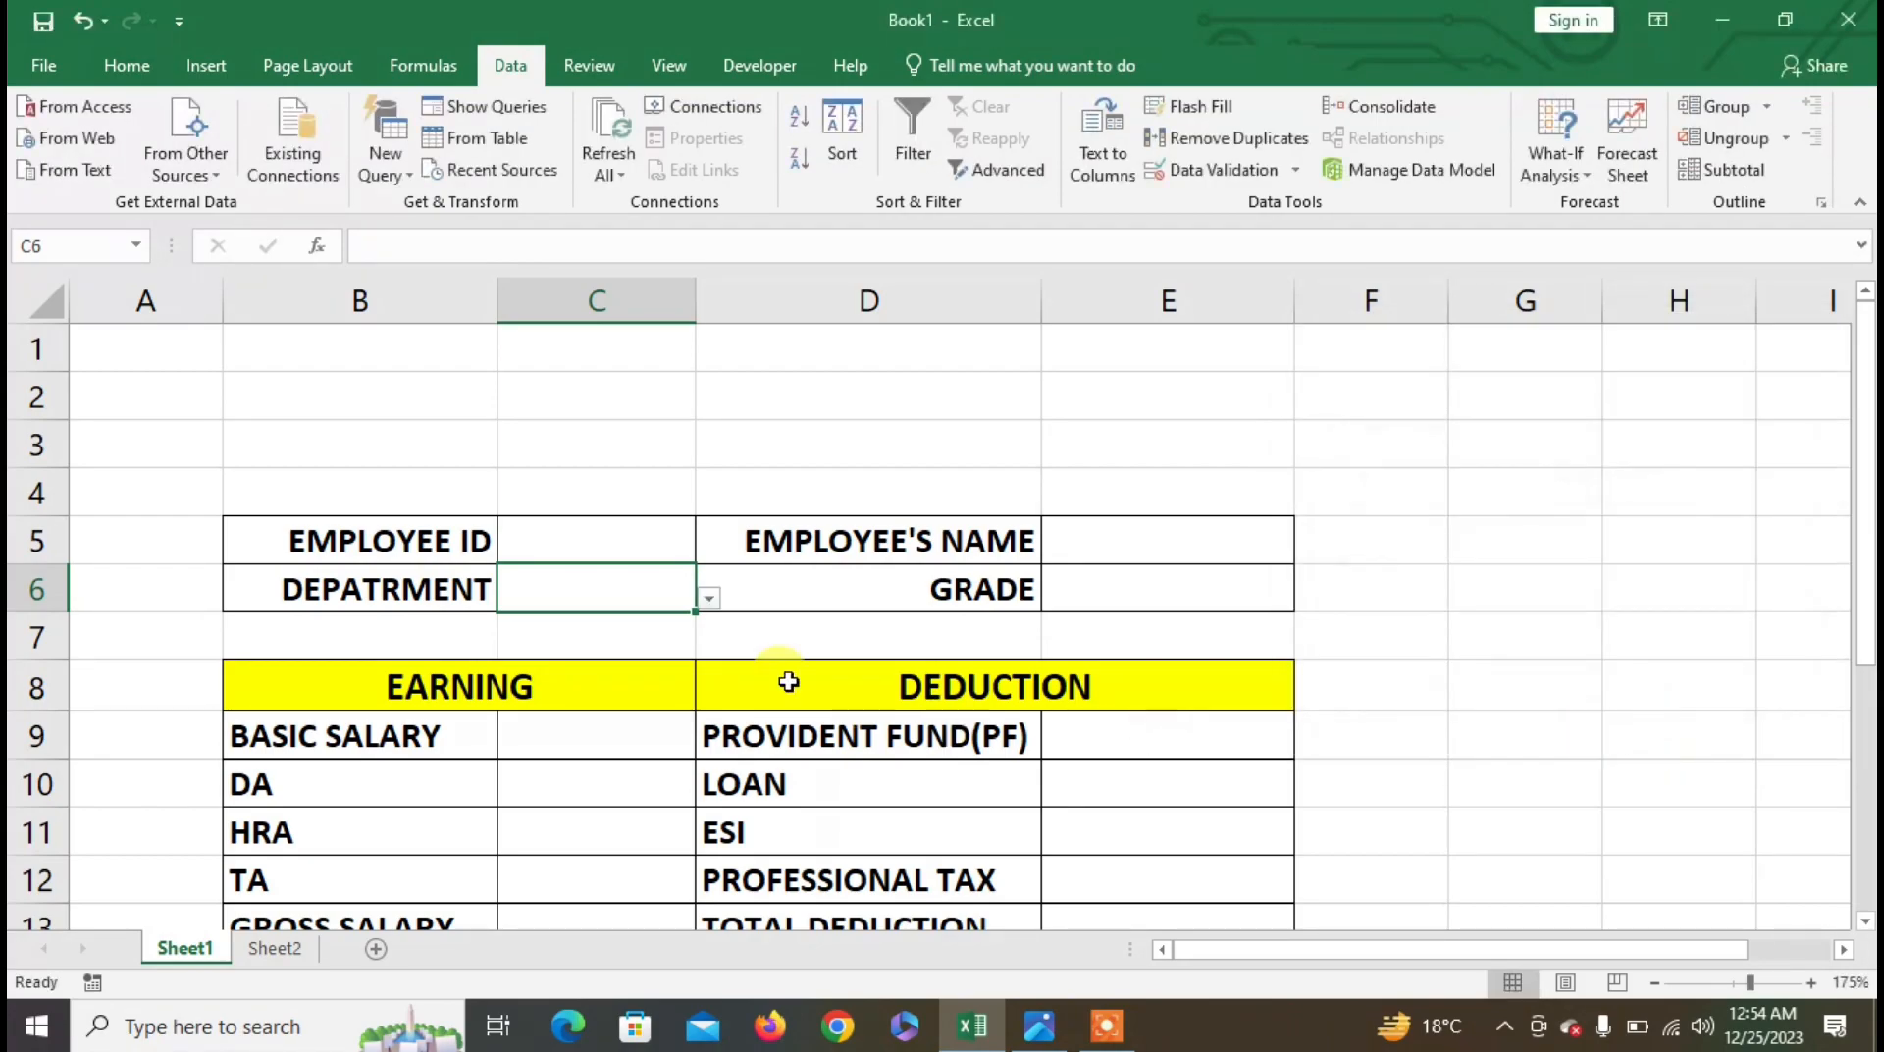
- Check the dropdown cells C5, C6 and E5, including the employee ID list
click(656, 536)
click(657, 588)
click(656, 542)
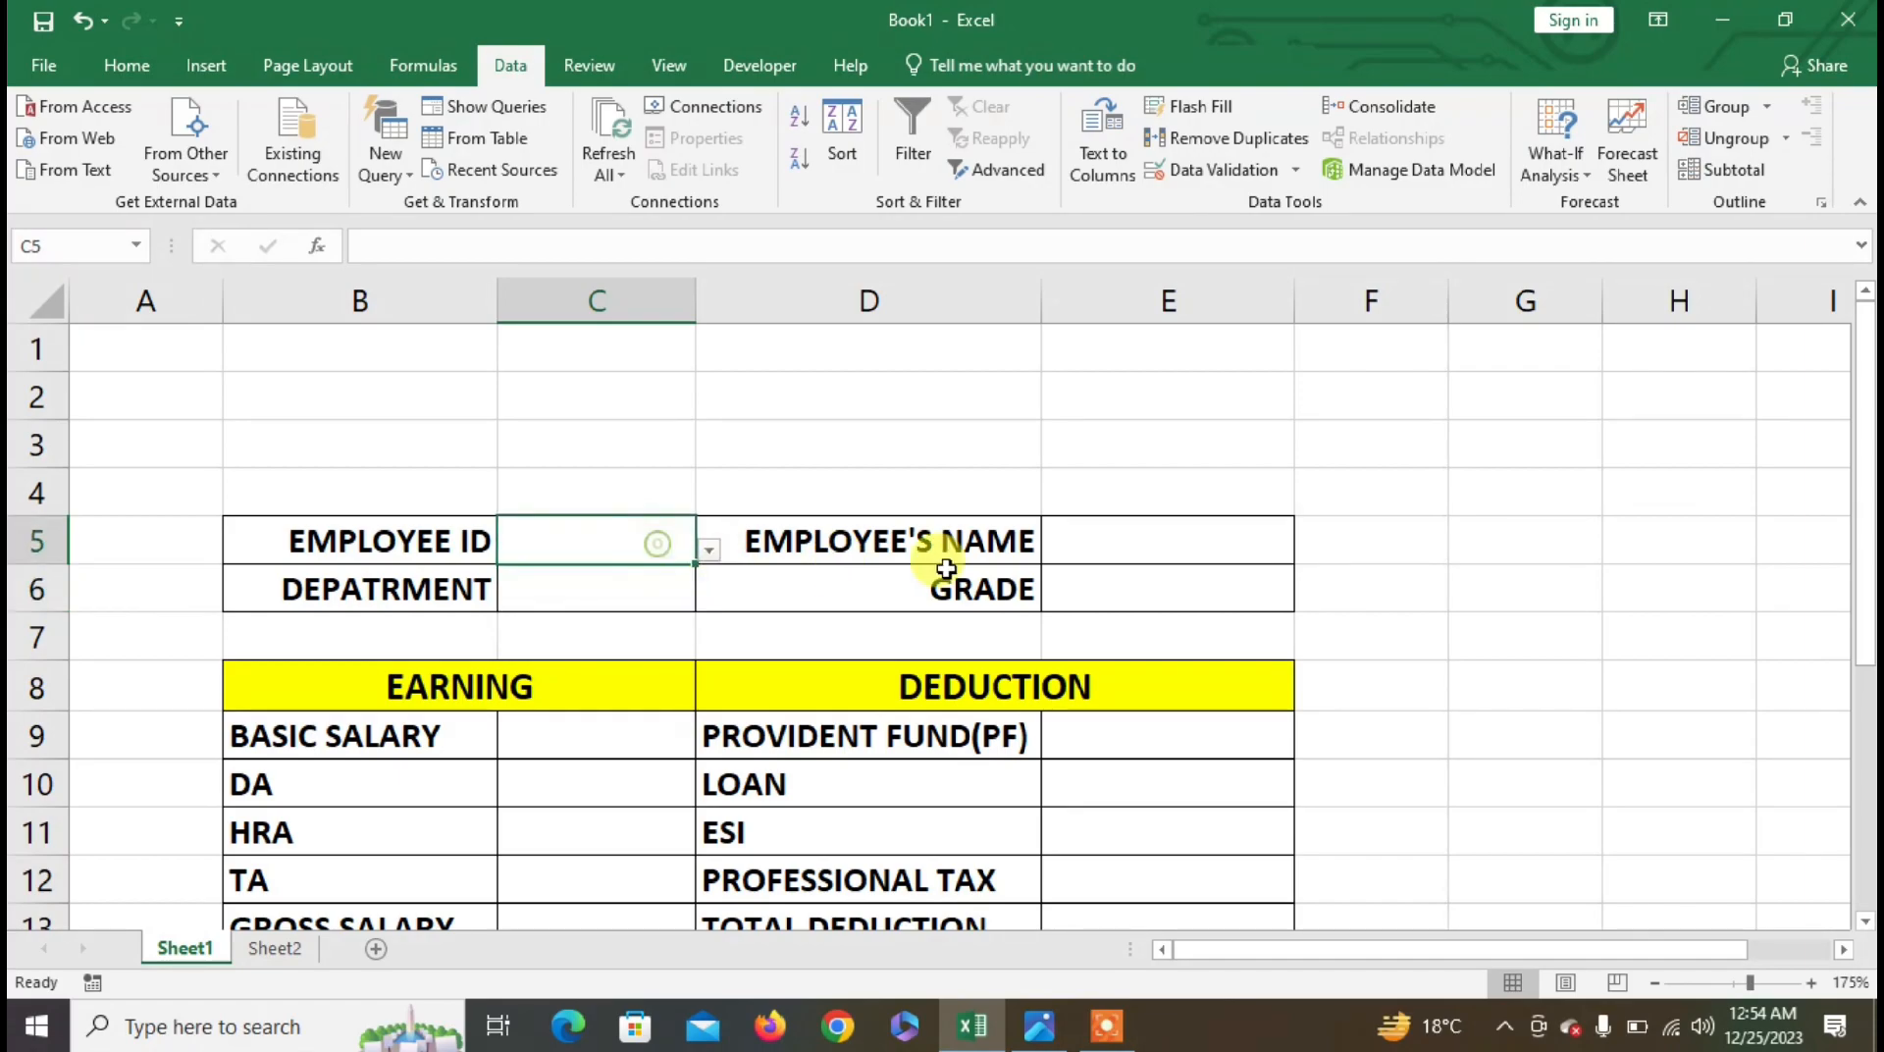
click(1127, 545)
click(601, 534)
click(706, 552)
click(707, 551)
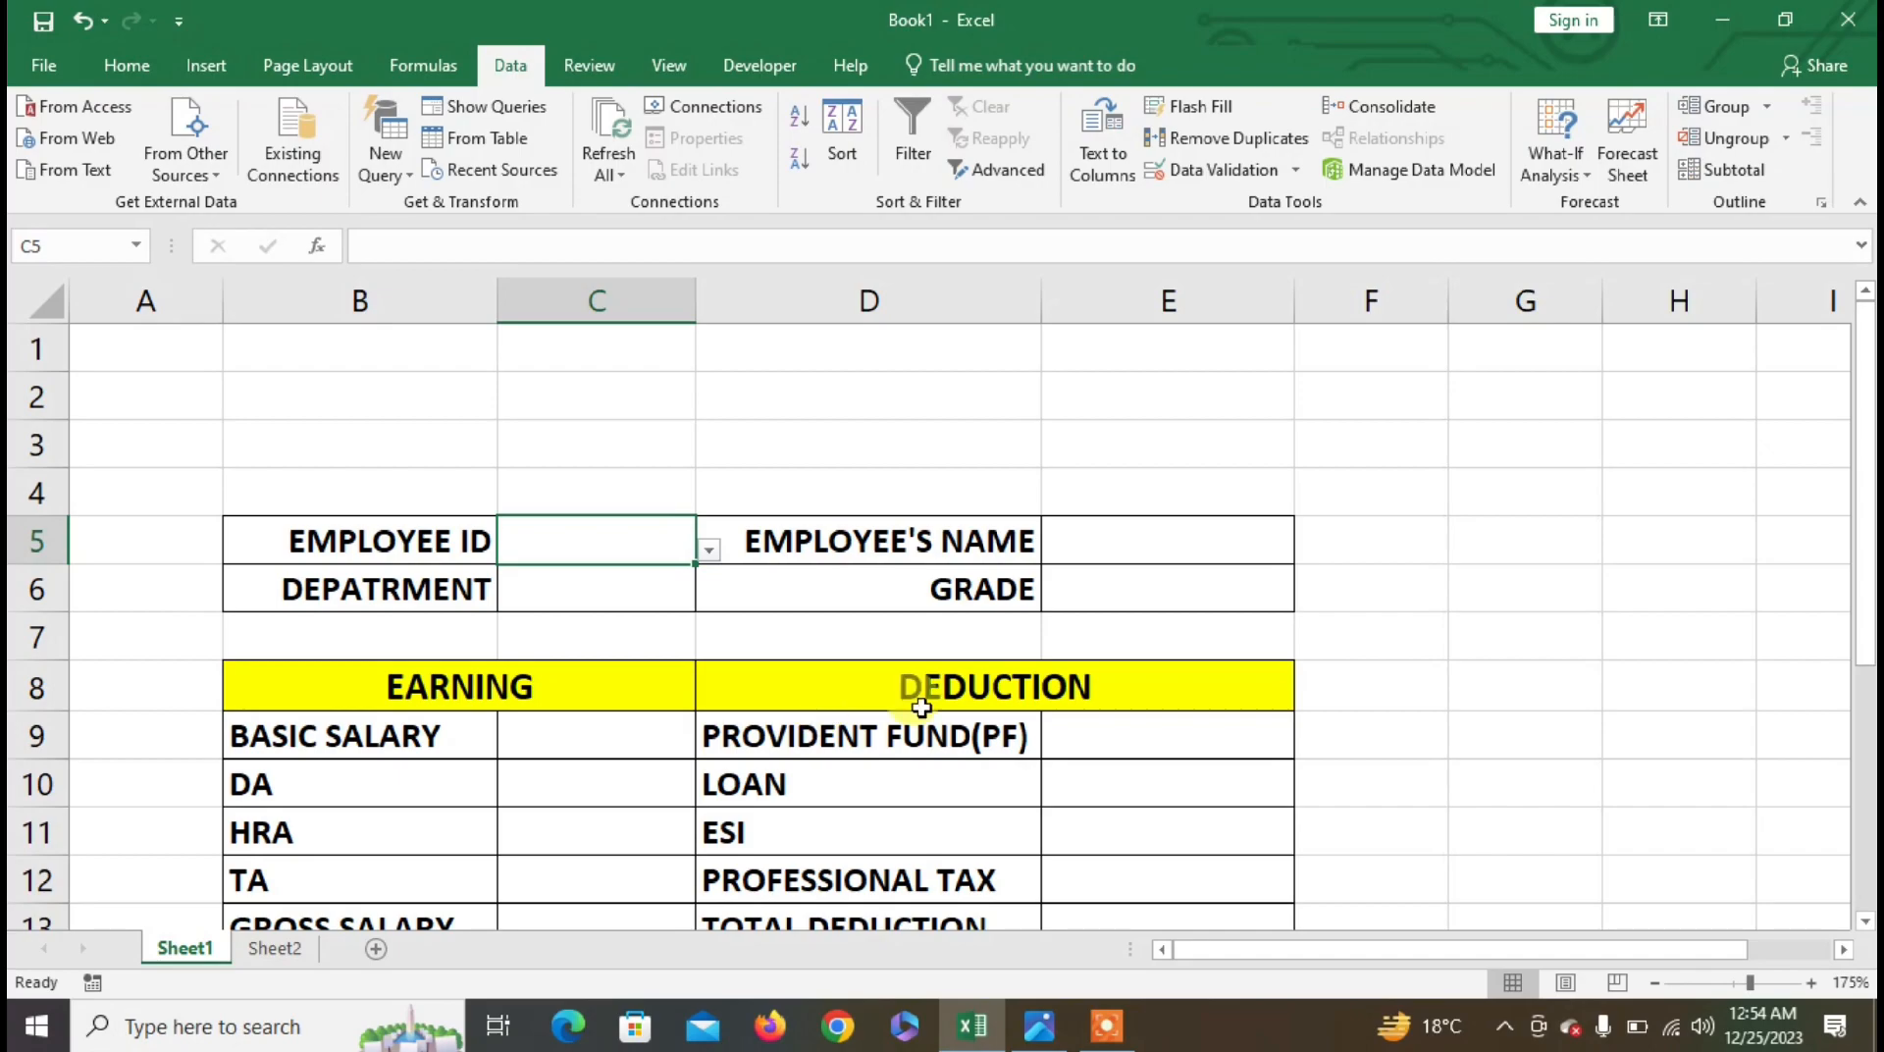
click(1106, 595)
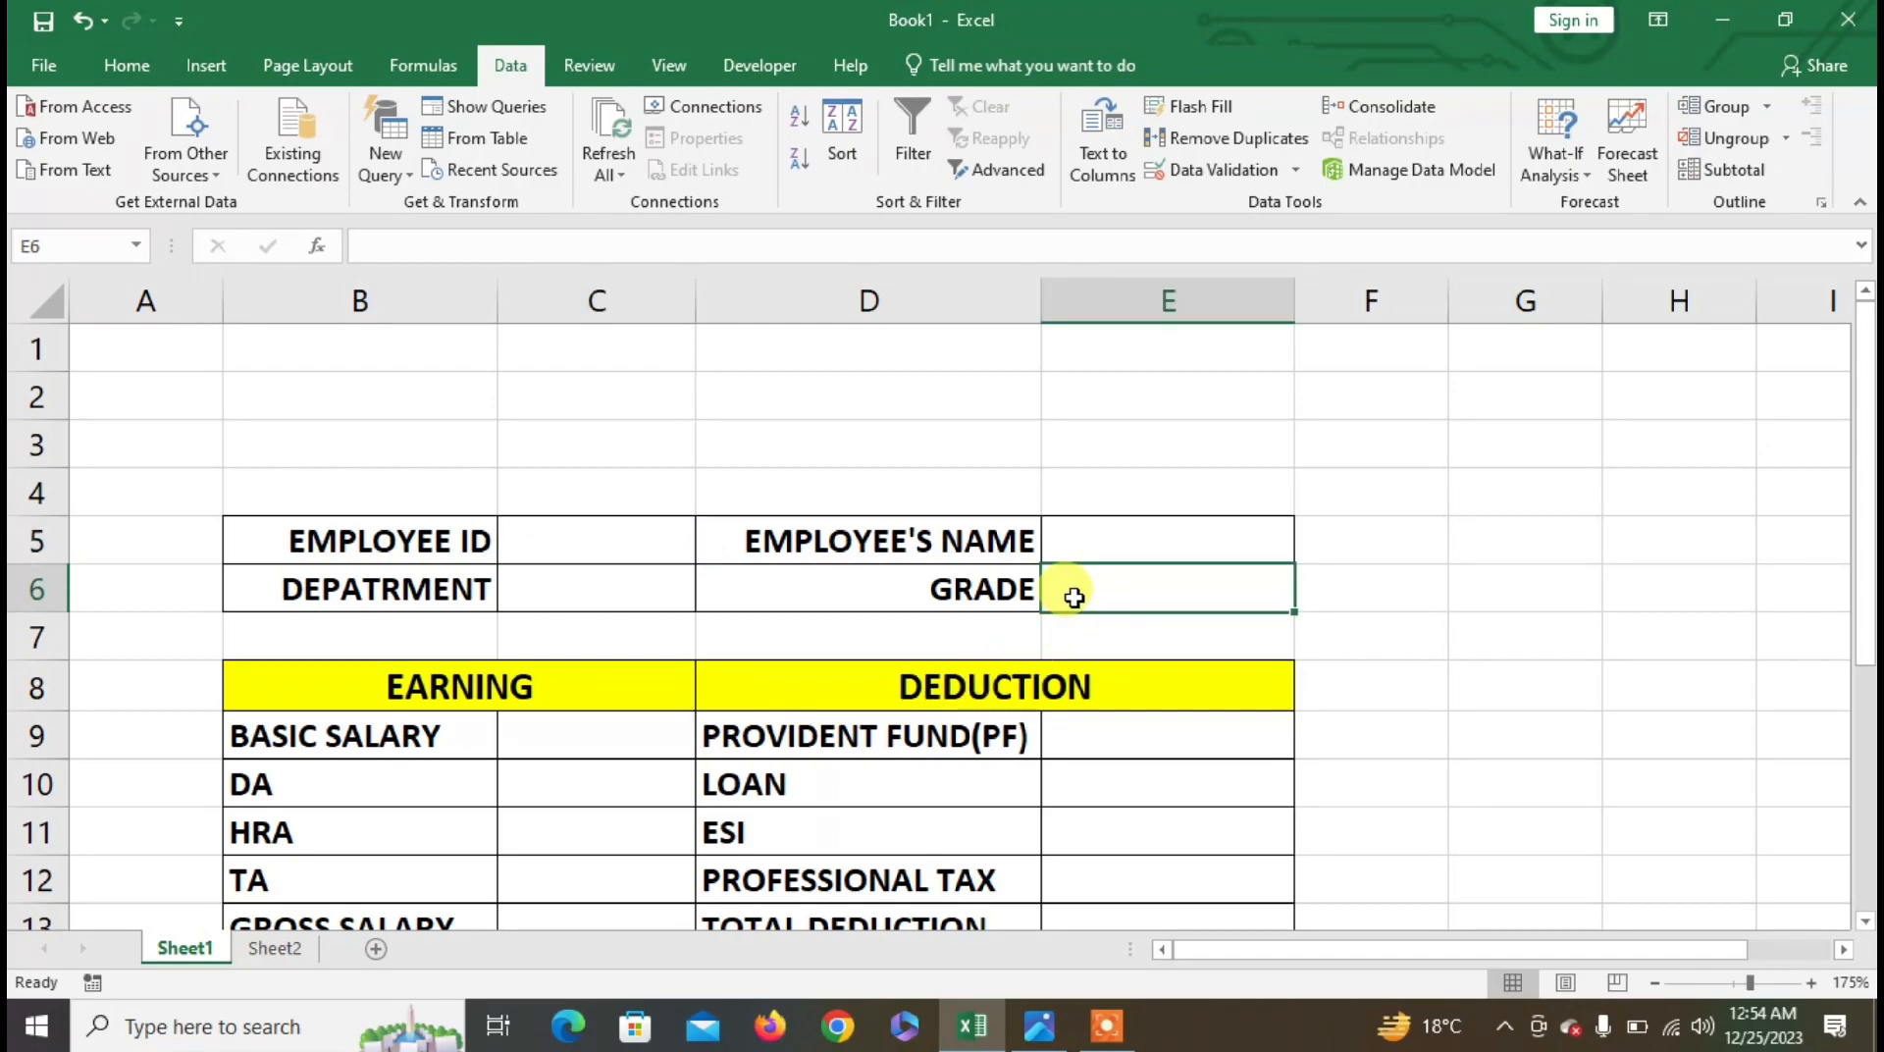
- Start the E6 grade formula: A if C6 is COMPUTER, else B if FINANCE
scroll(1074, 598, down, 1)
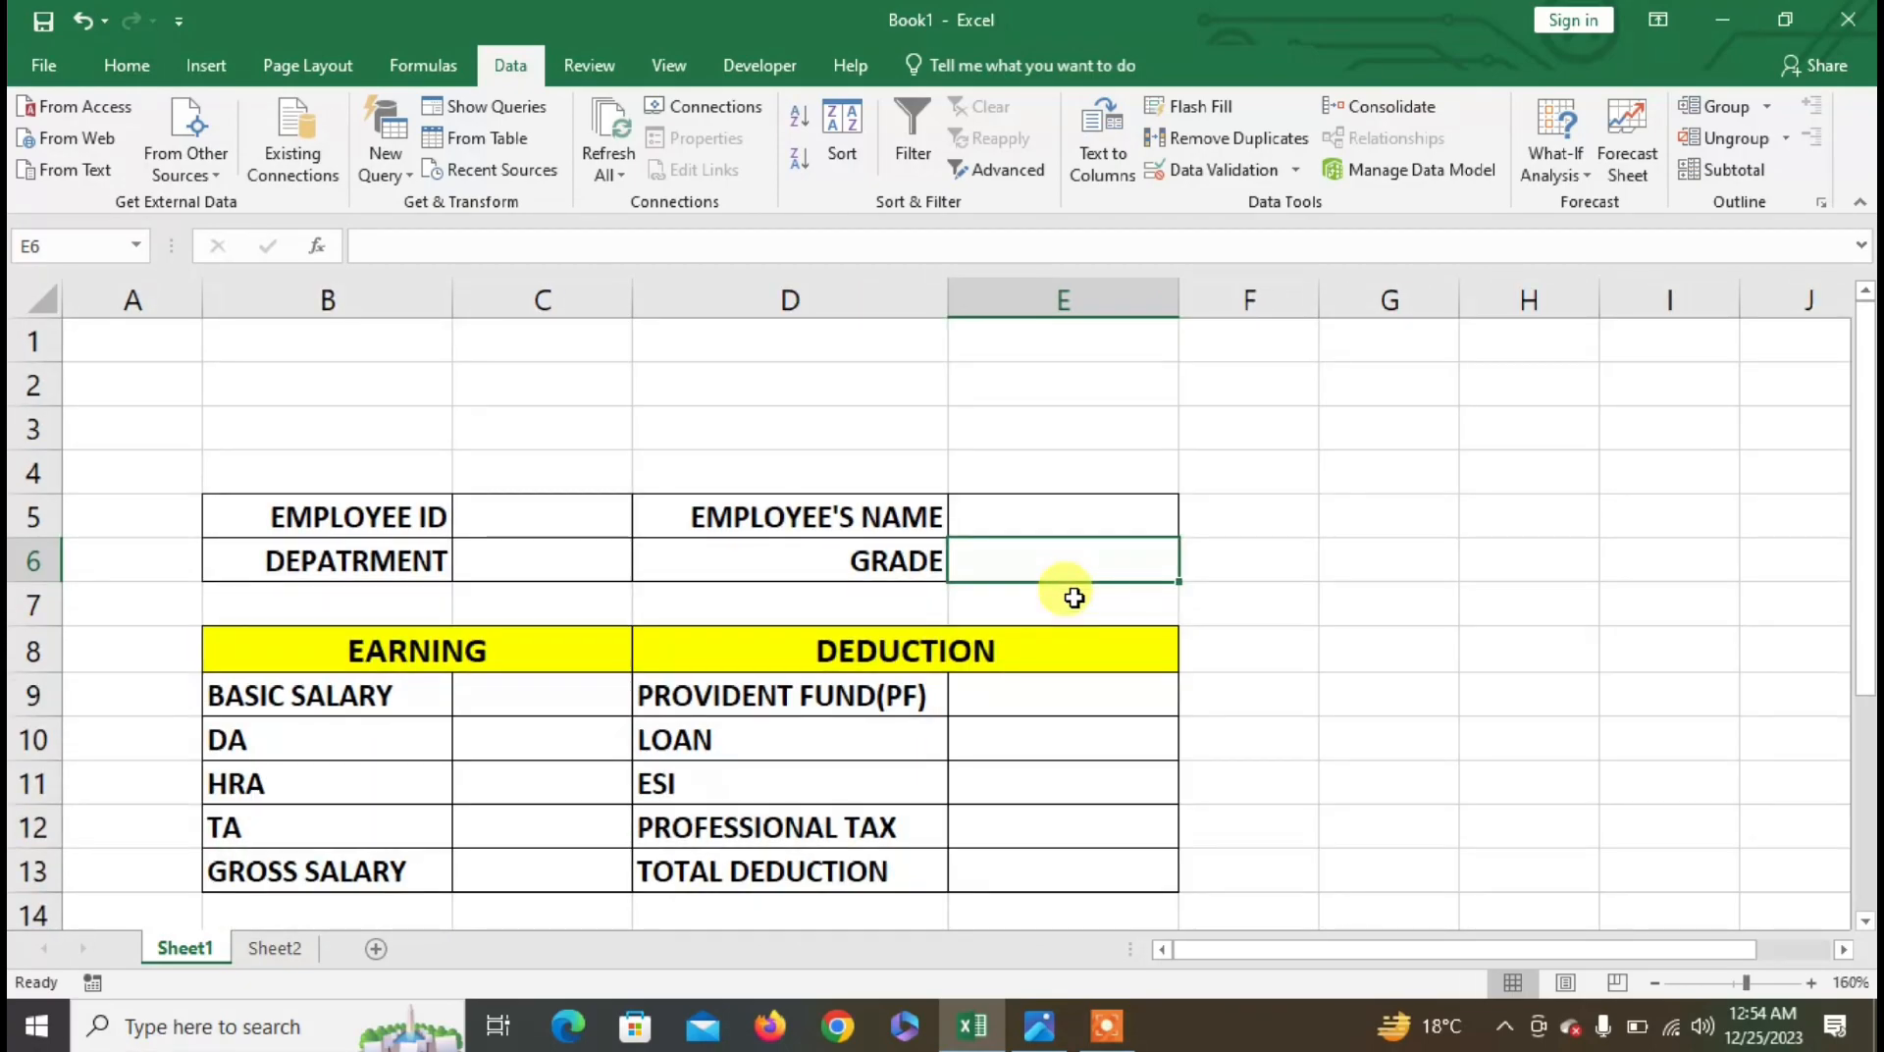
text(=IF*()
key(BackSpace)
key(BackSpace)
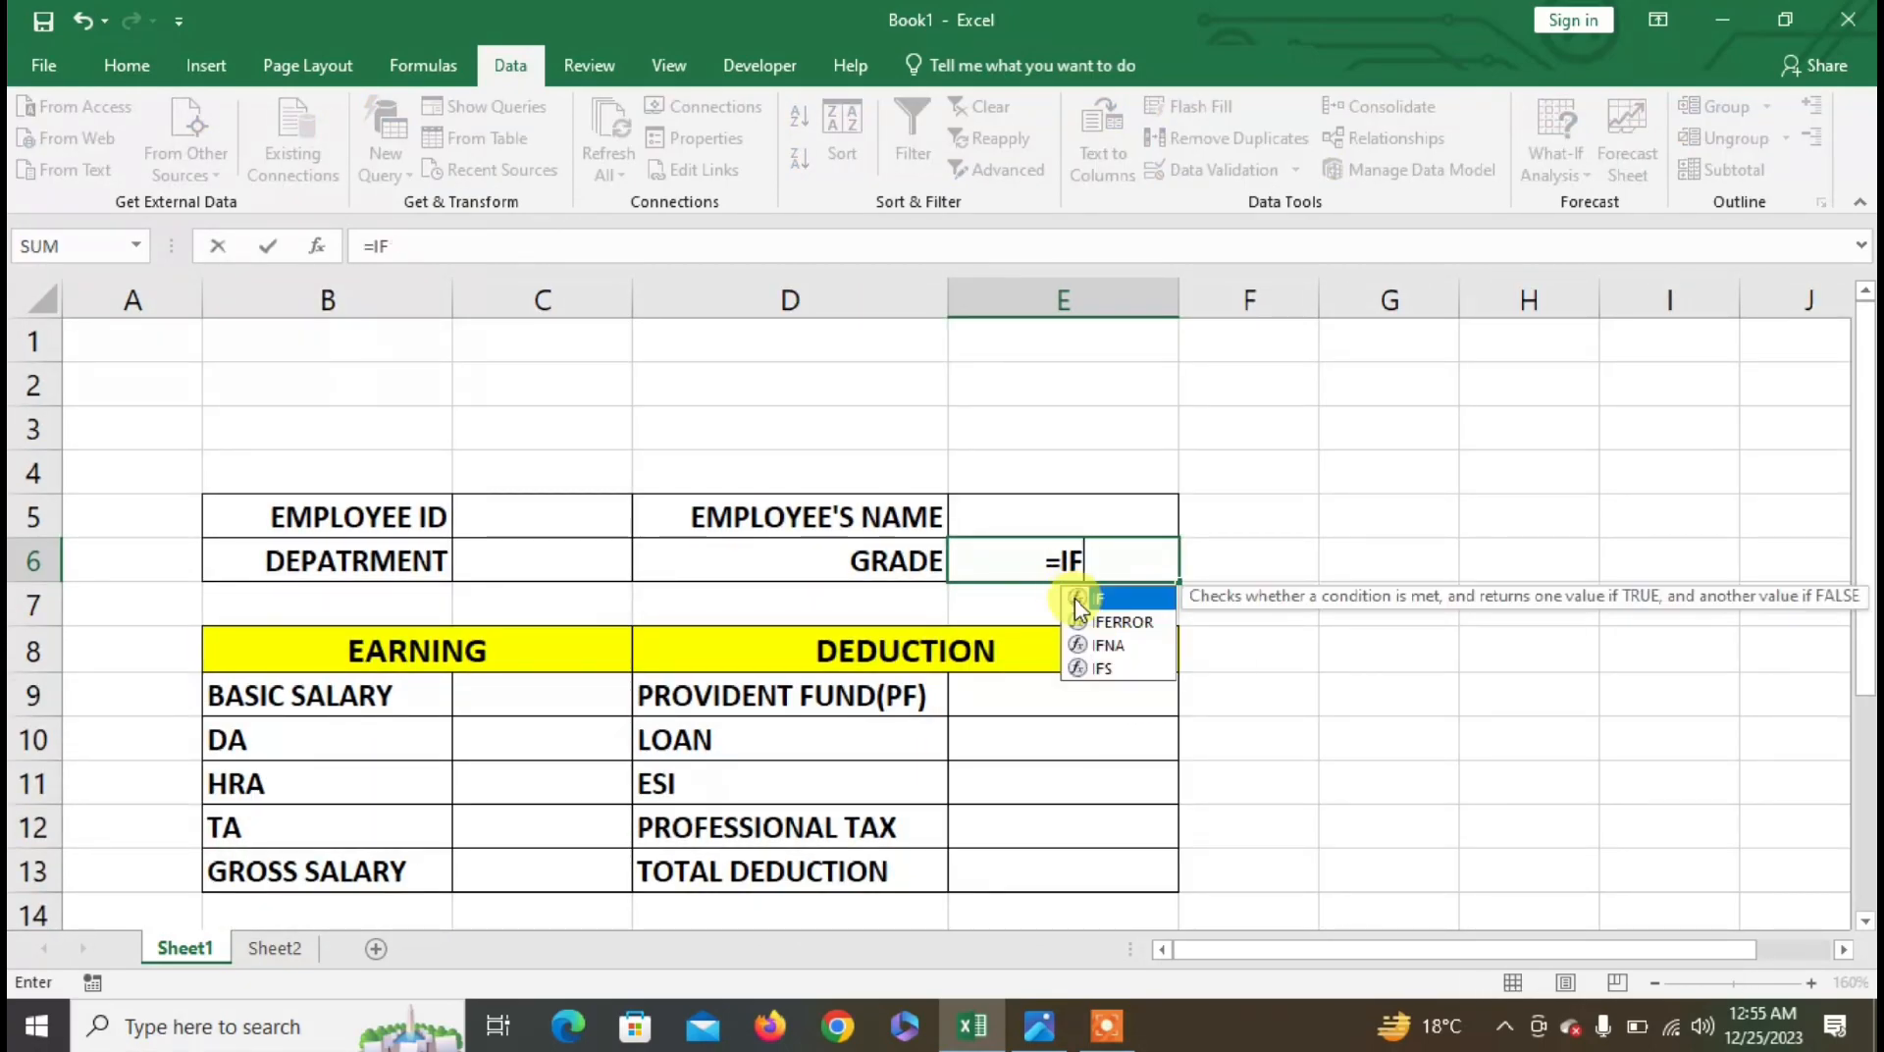
double_click(1080, 599)
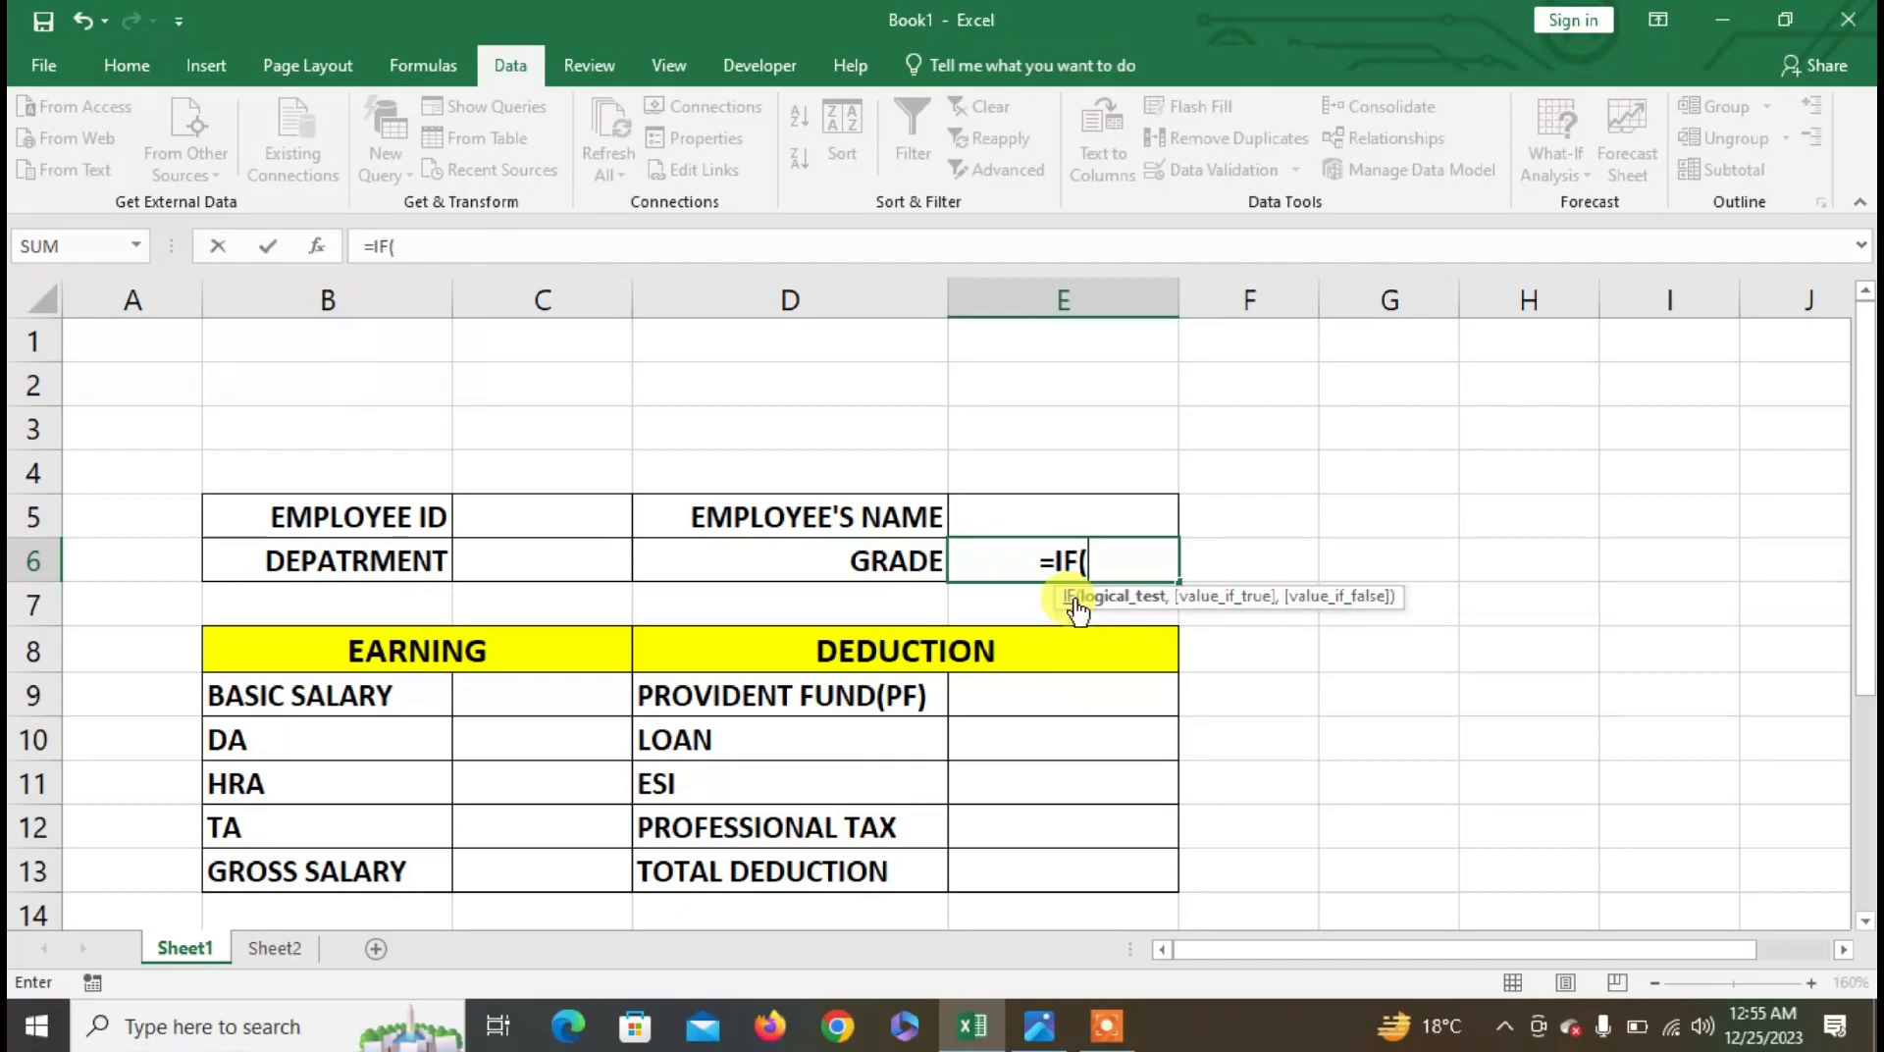
click(591, 567)
text(=)
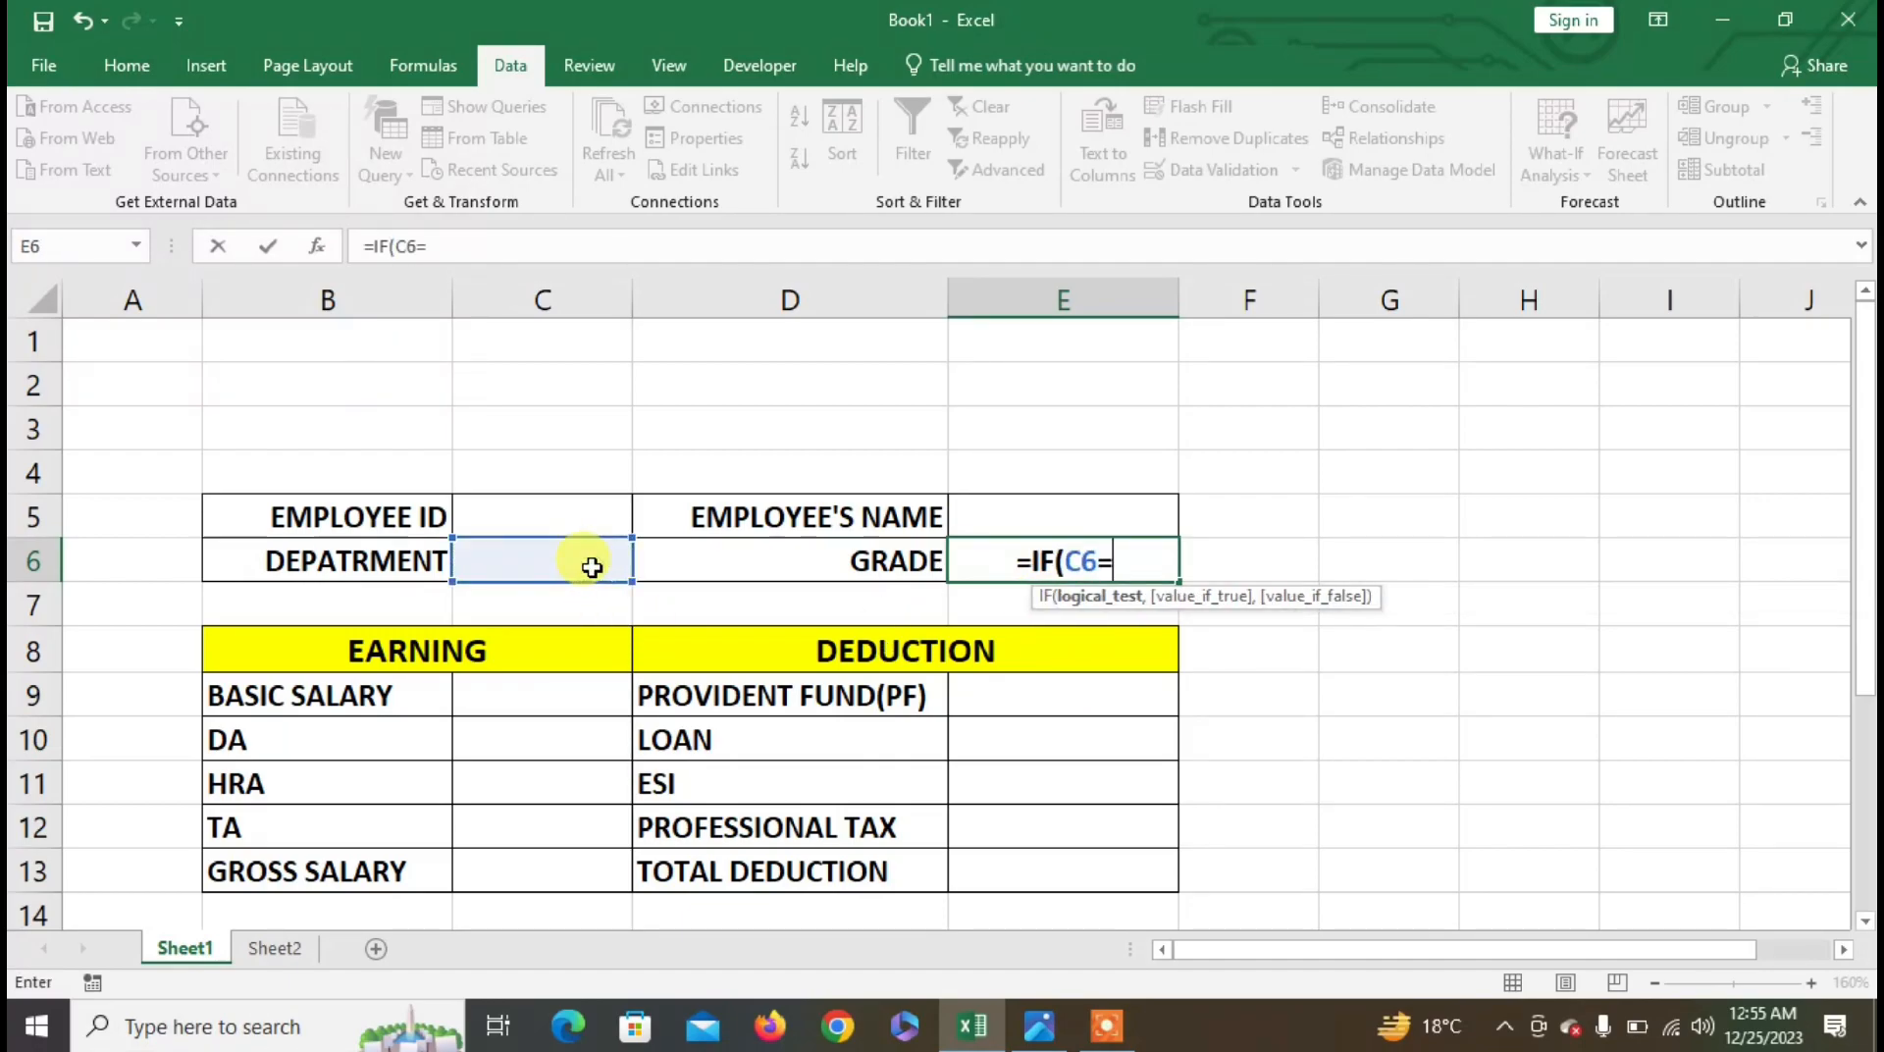
text("COMPUTER)
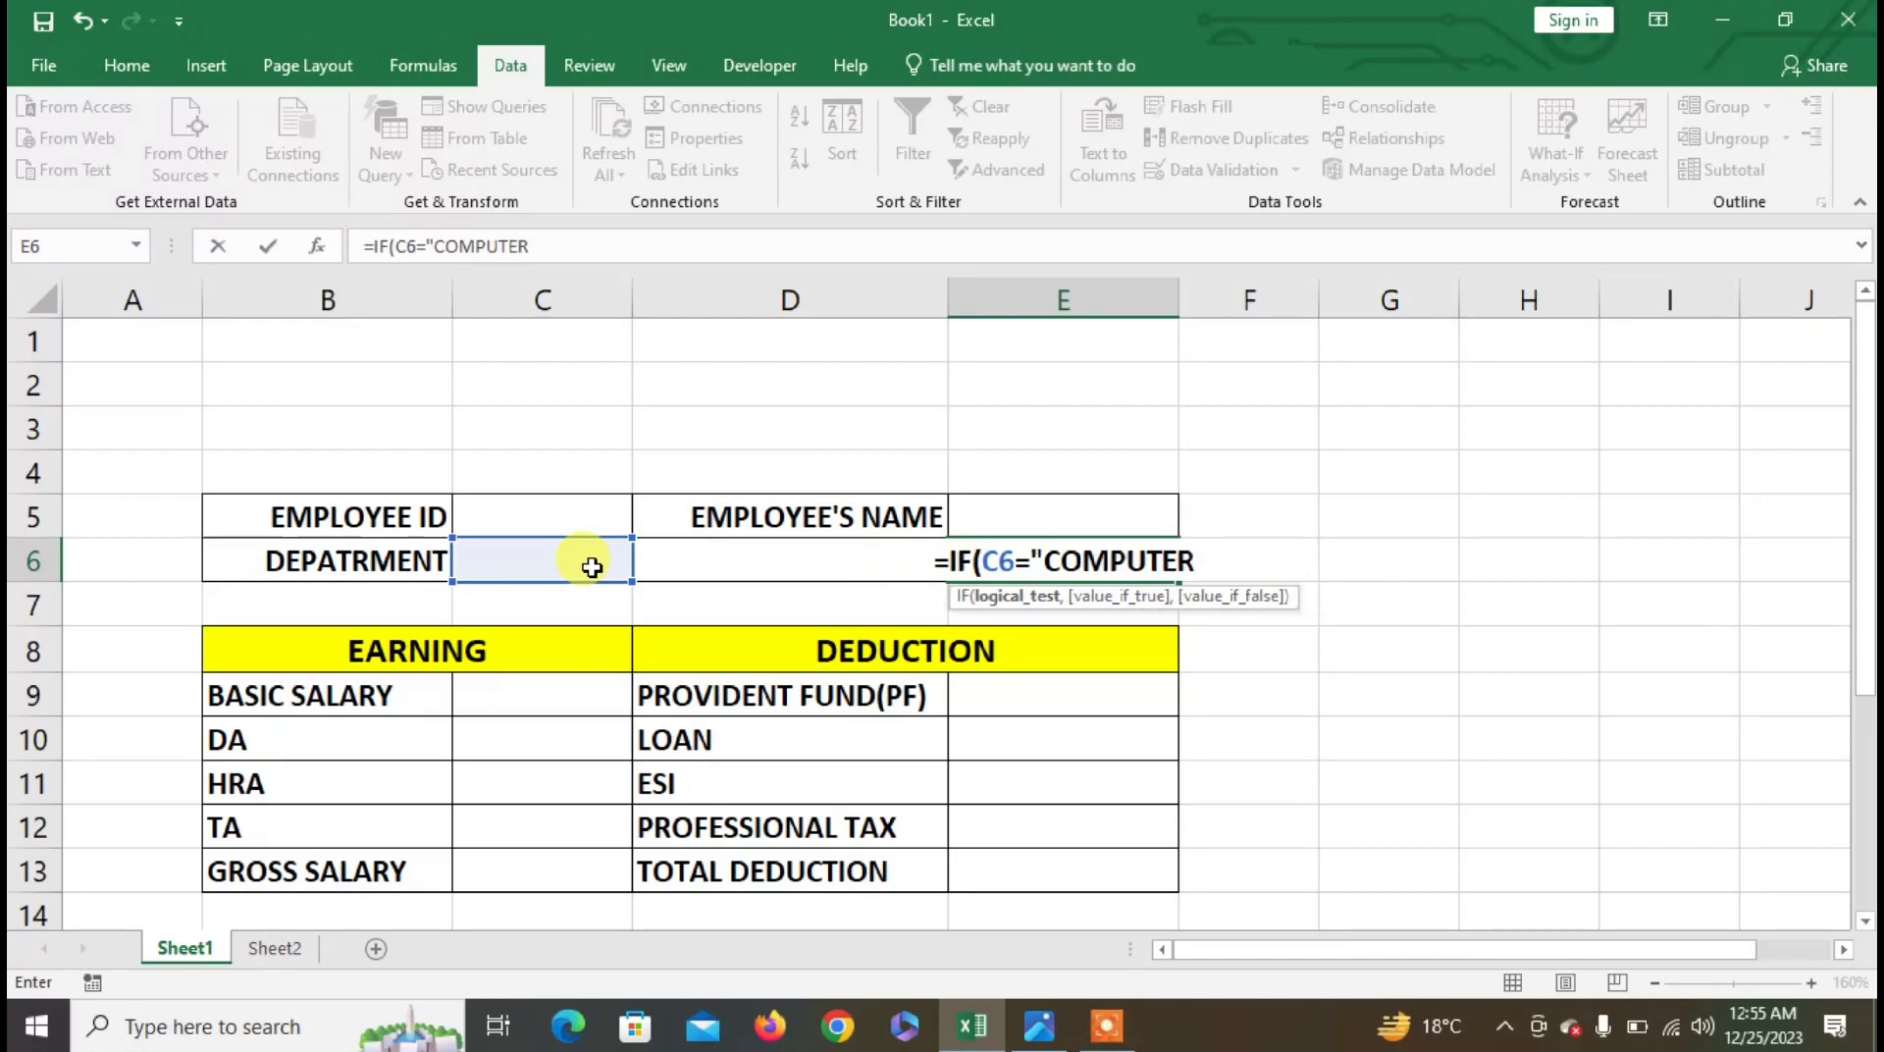
text(")
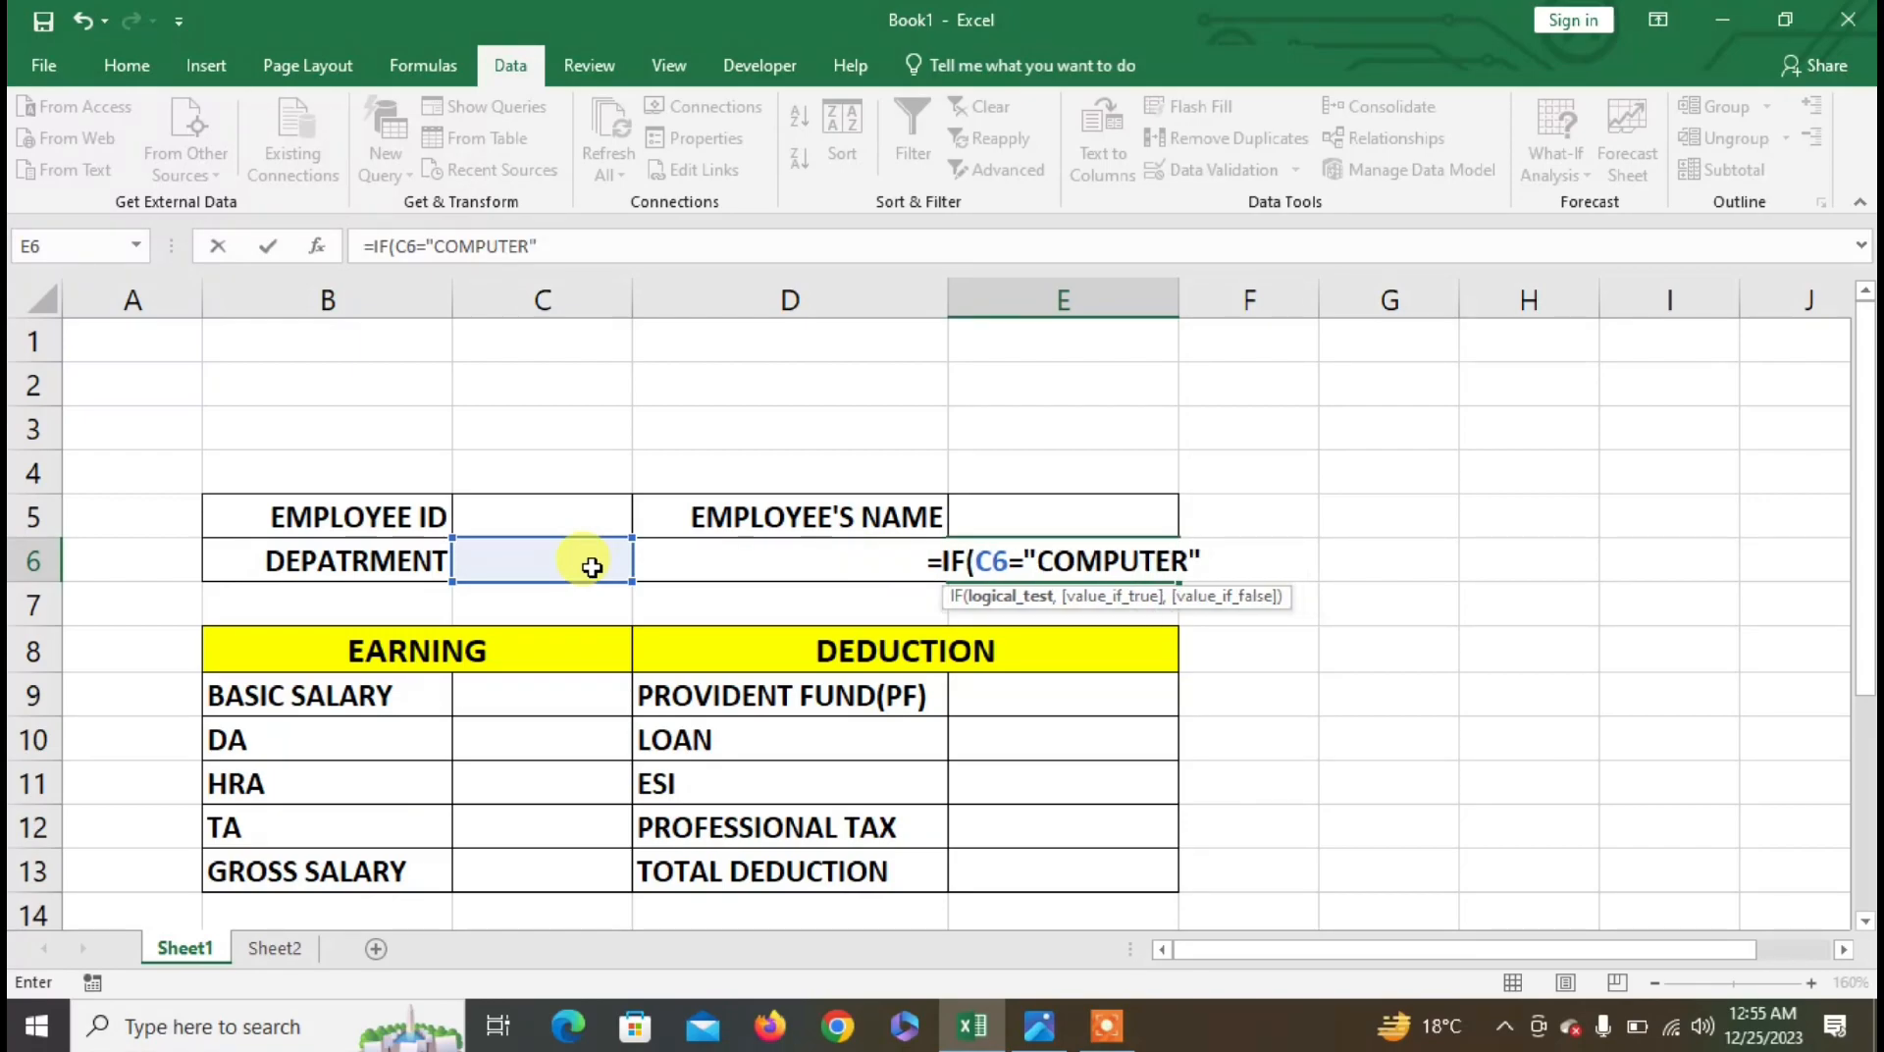
text(,"A)
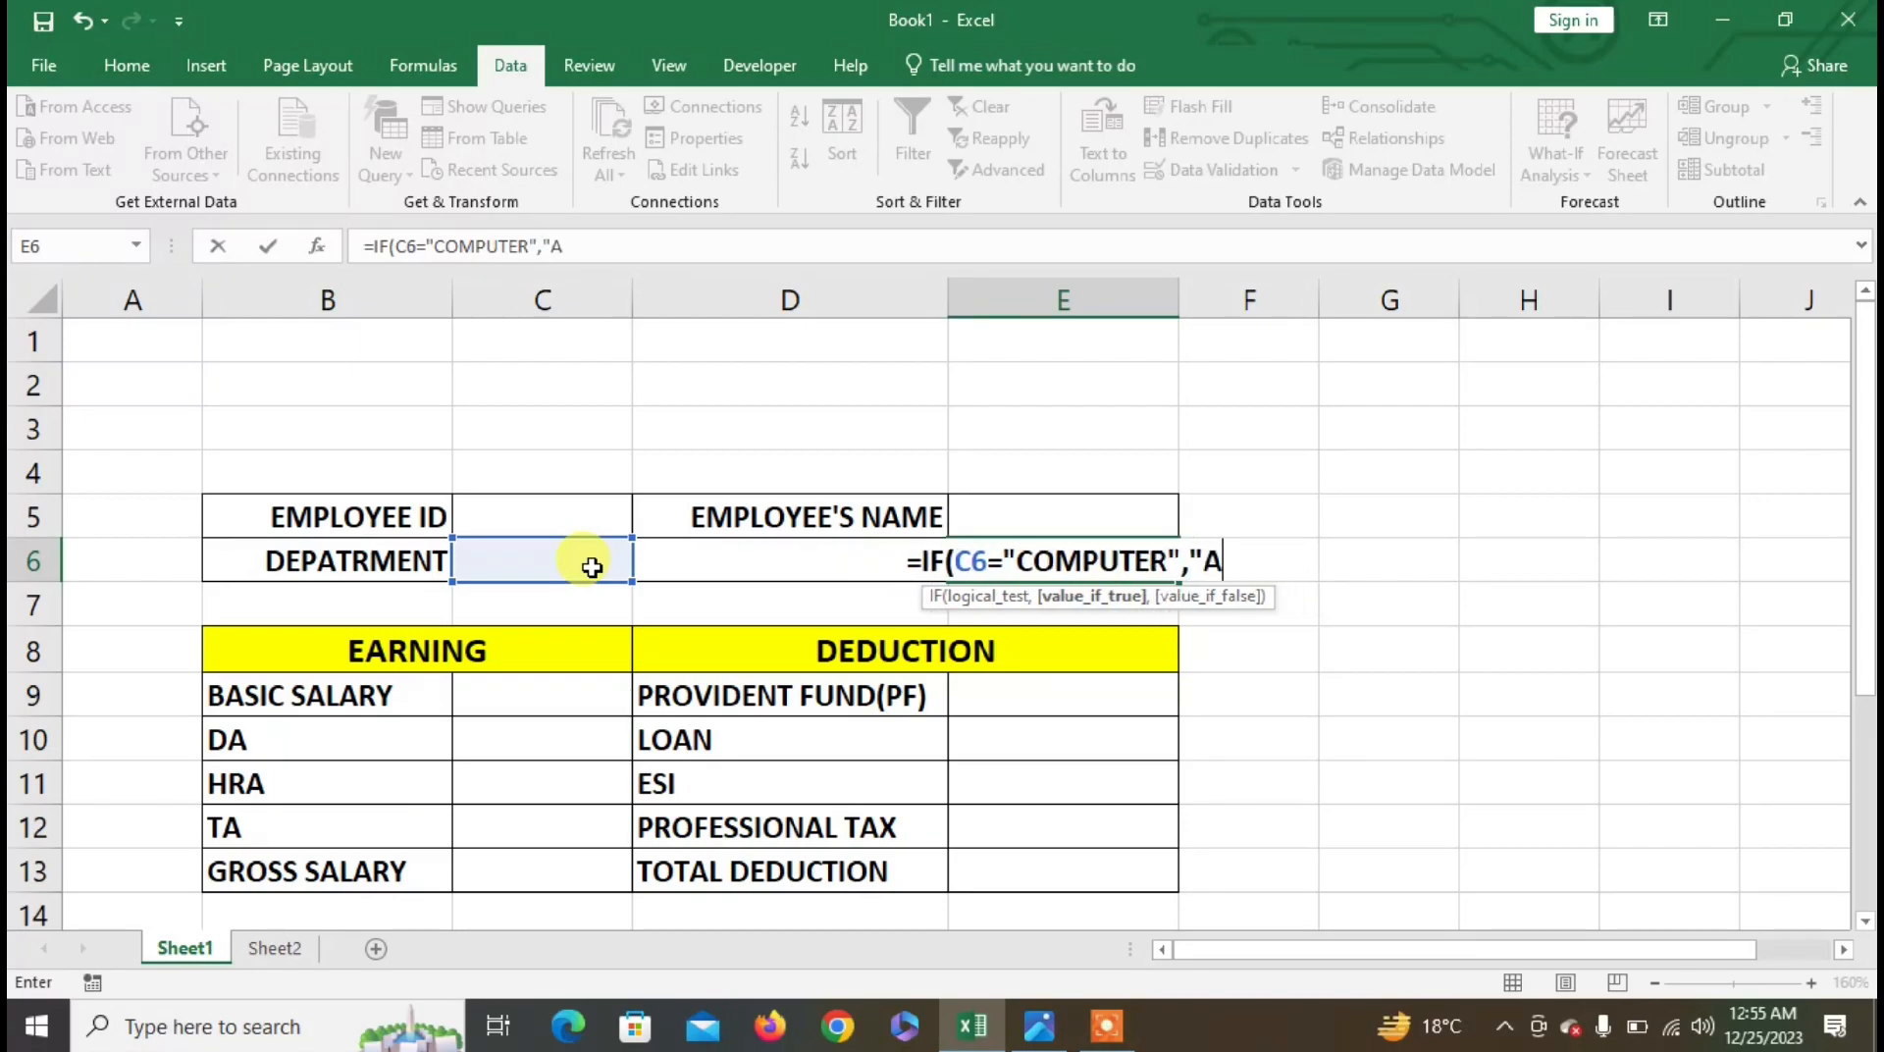
text(",)
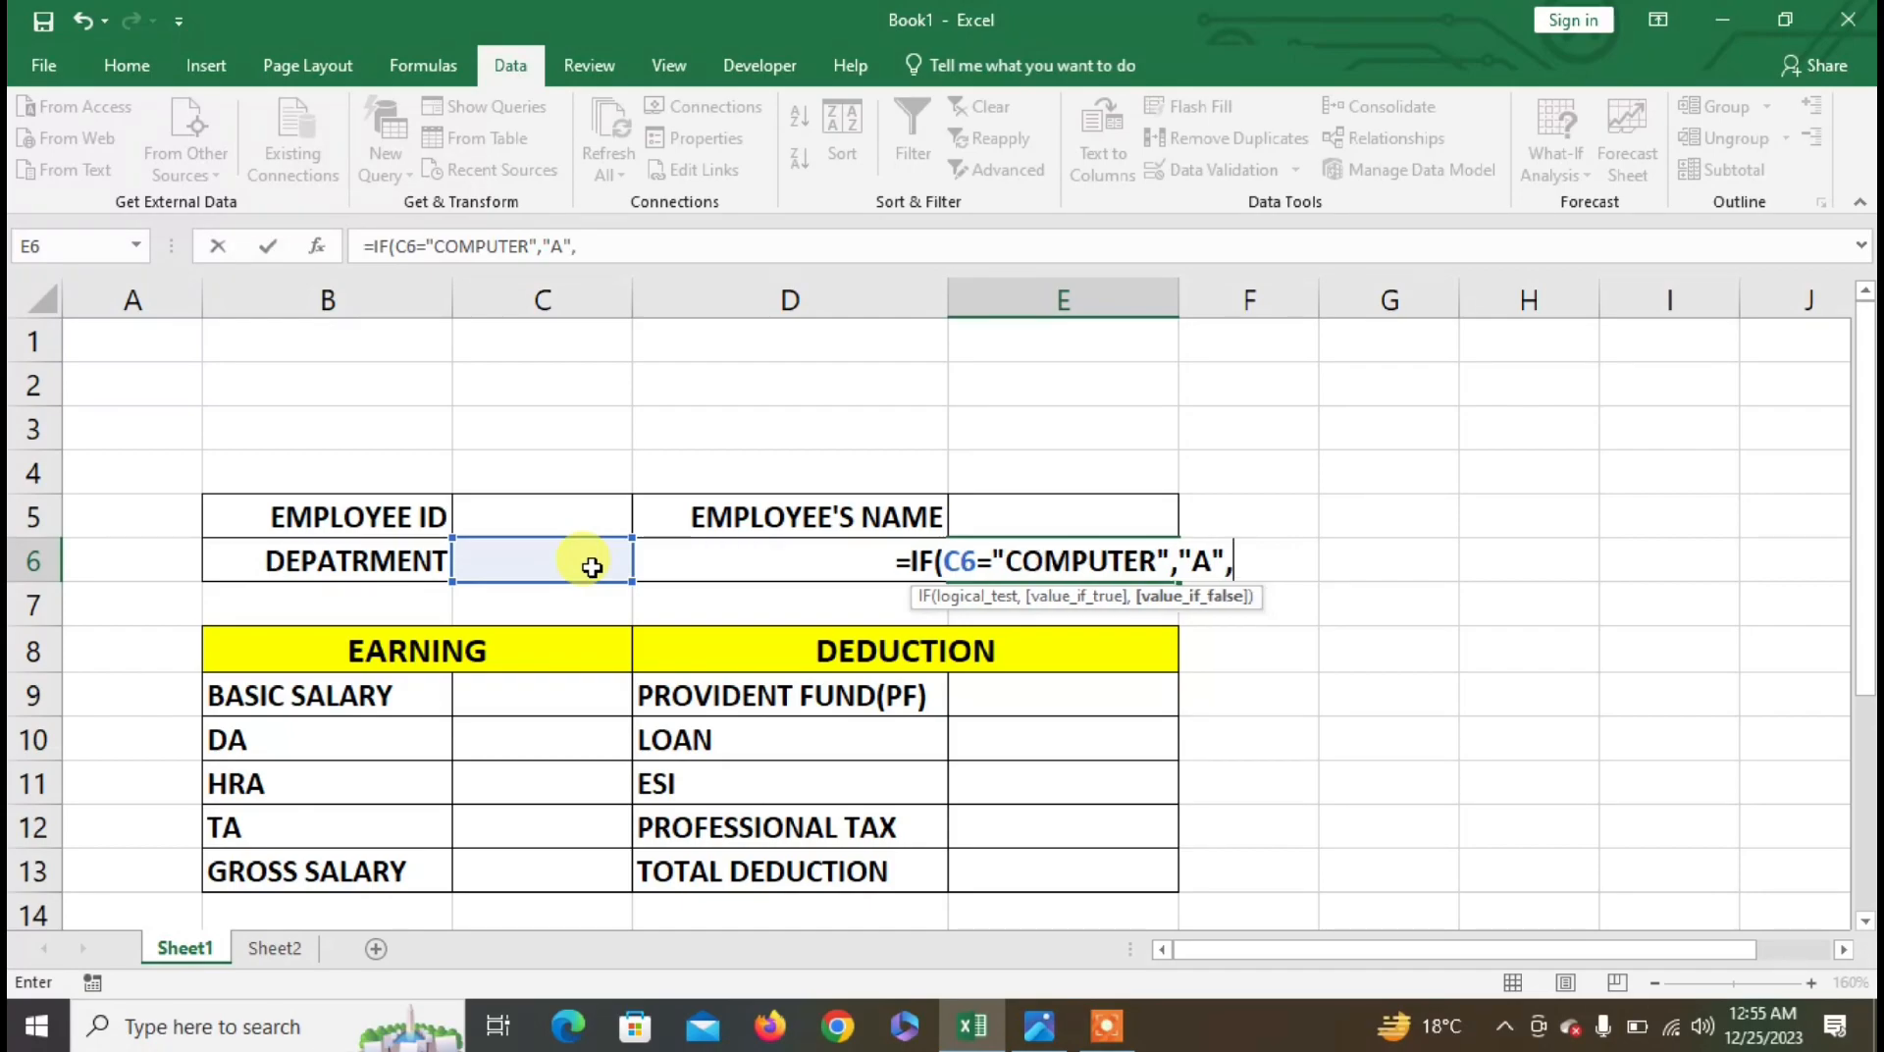
text(IF()
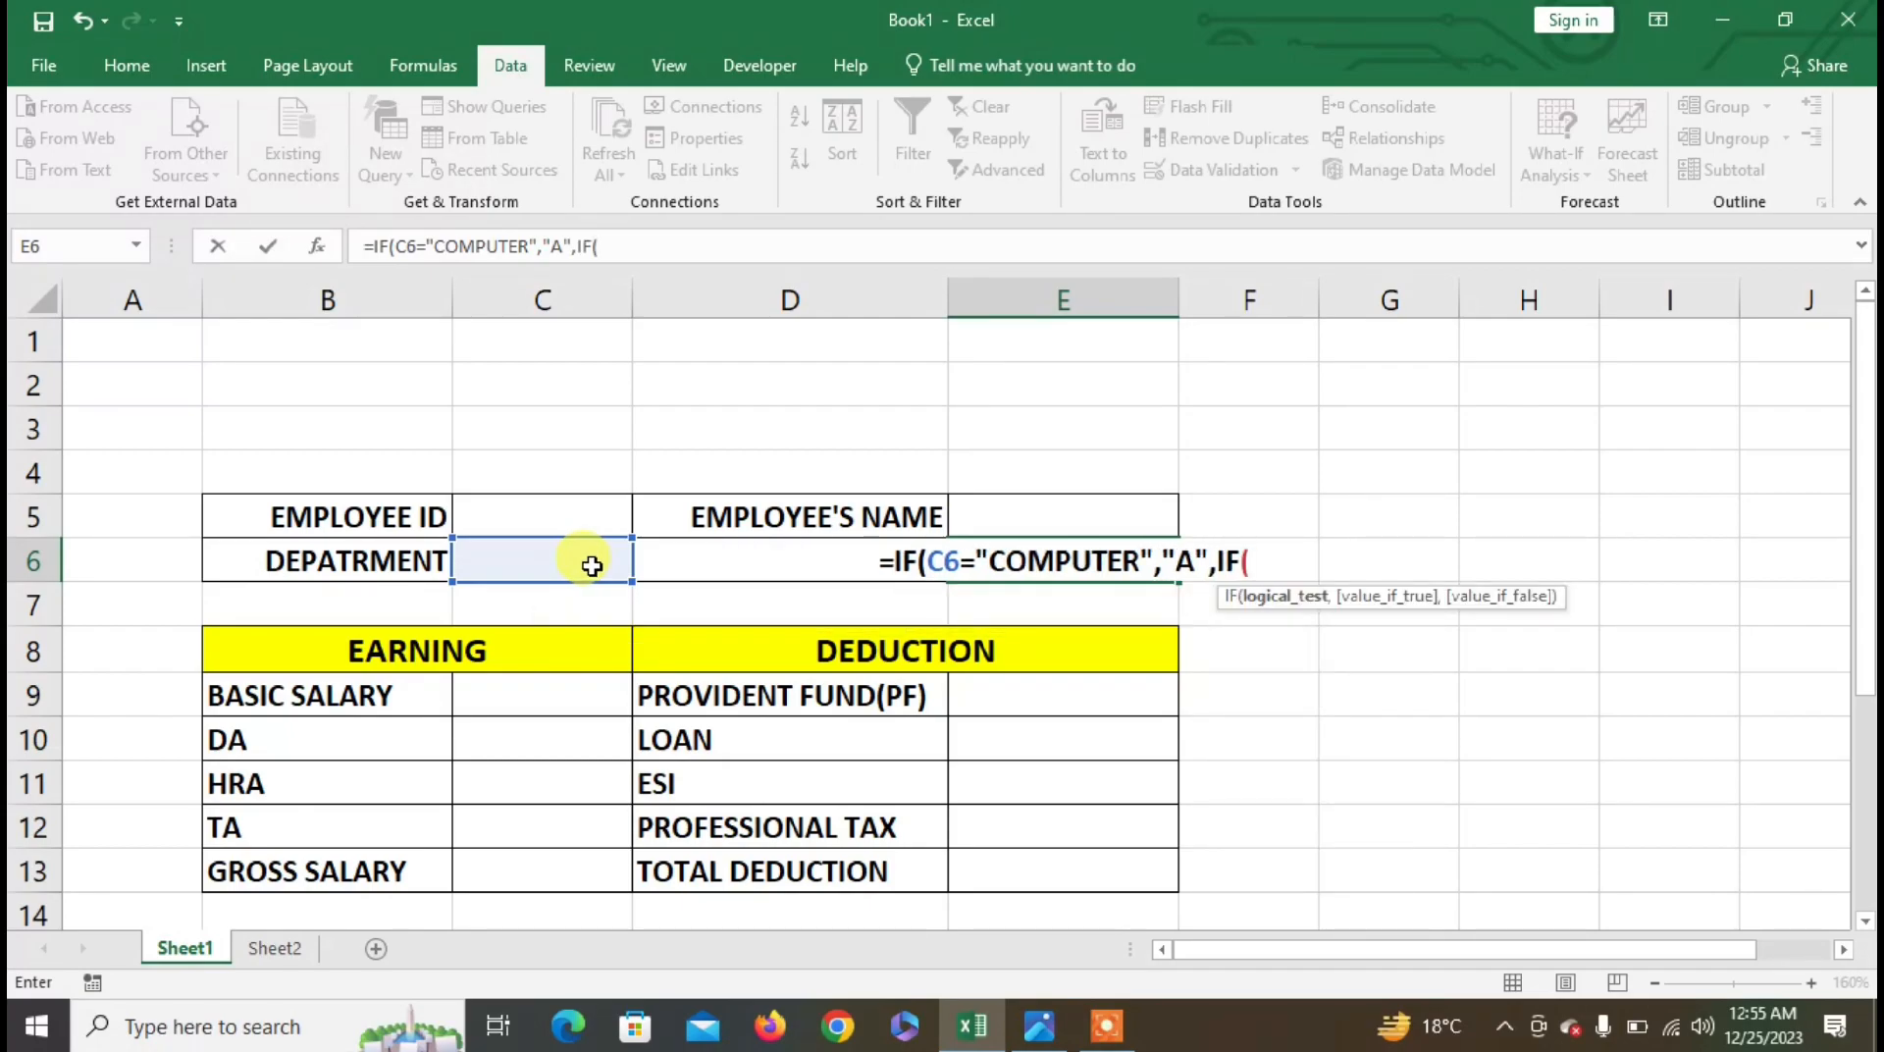
click(591, 565)
text(="FIANCE)
key(BackSpace)
key(BackSpace)
key(BackSpace)
key(BackSpace)
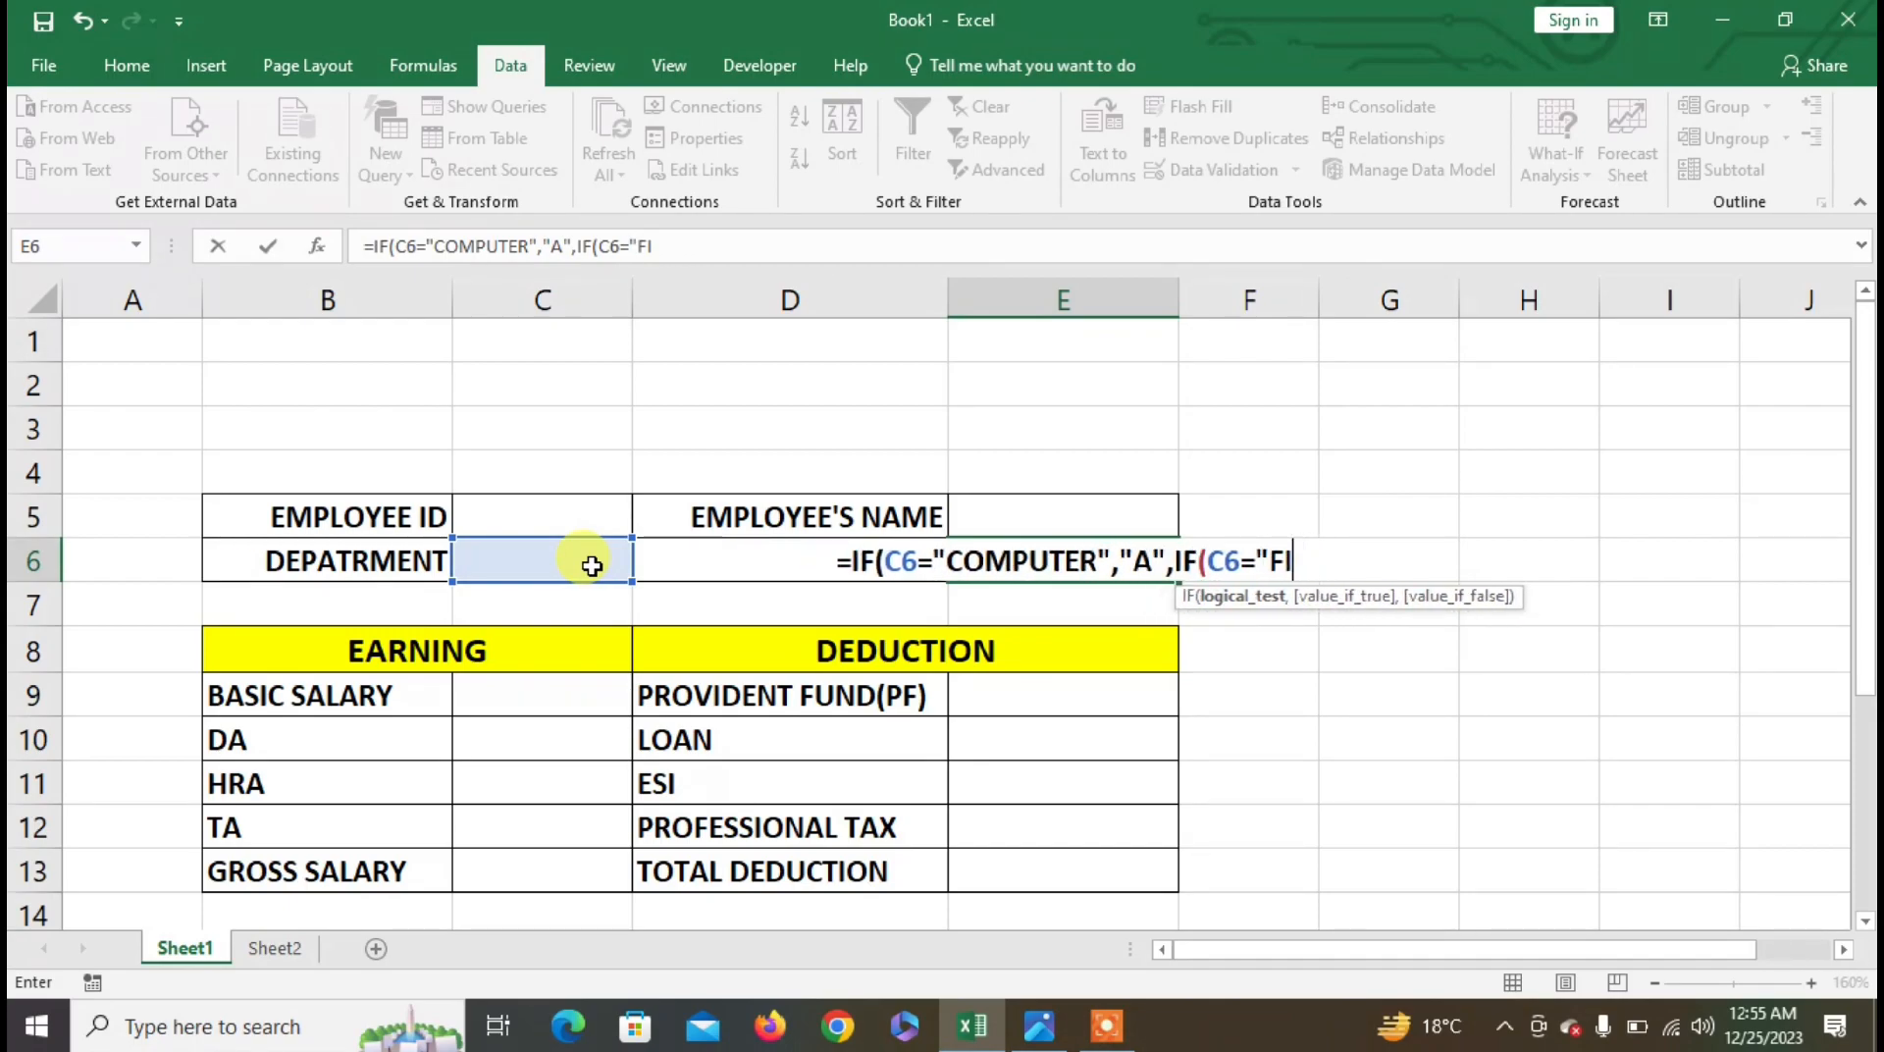
text(NANCE","B",IF)
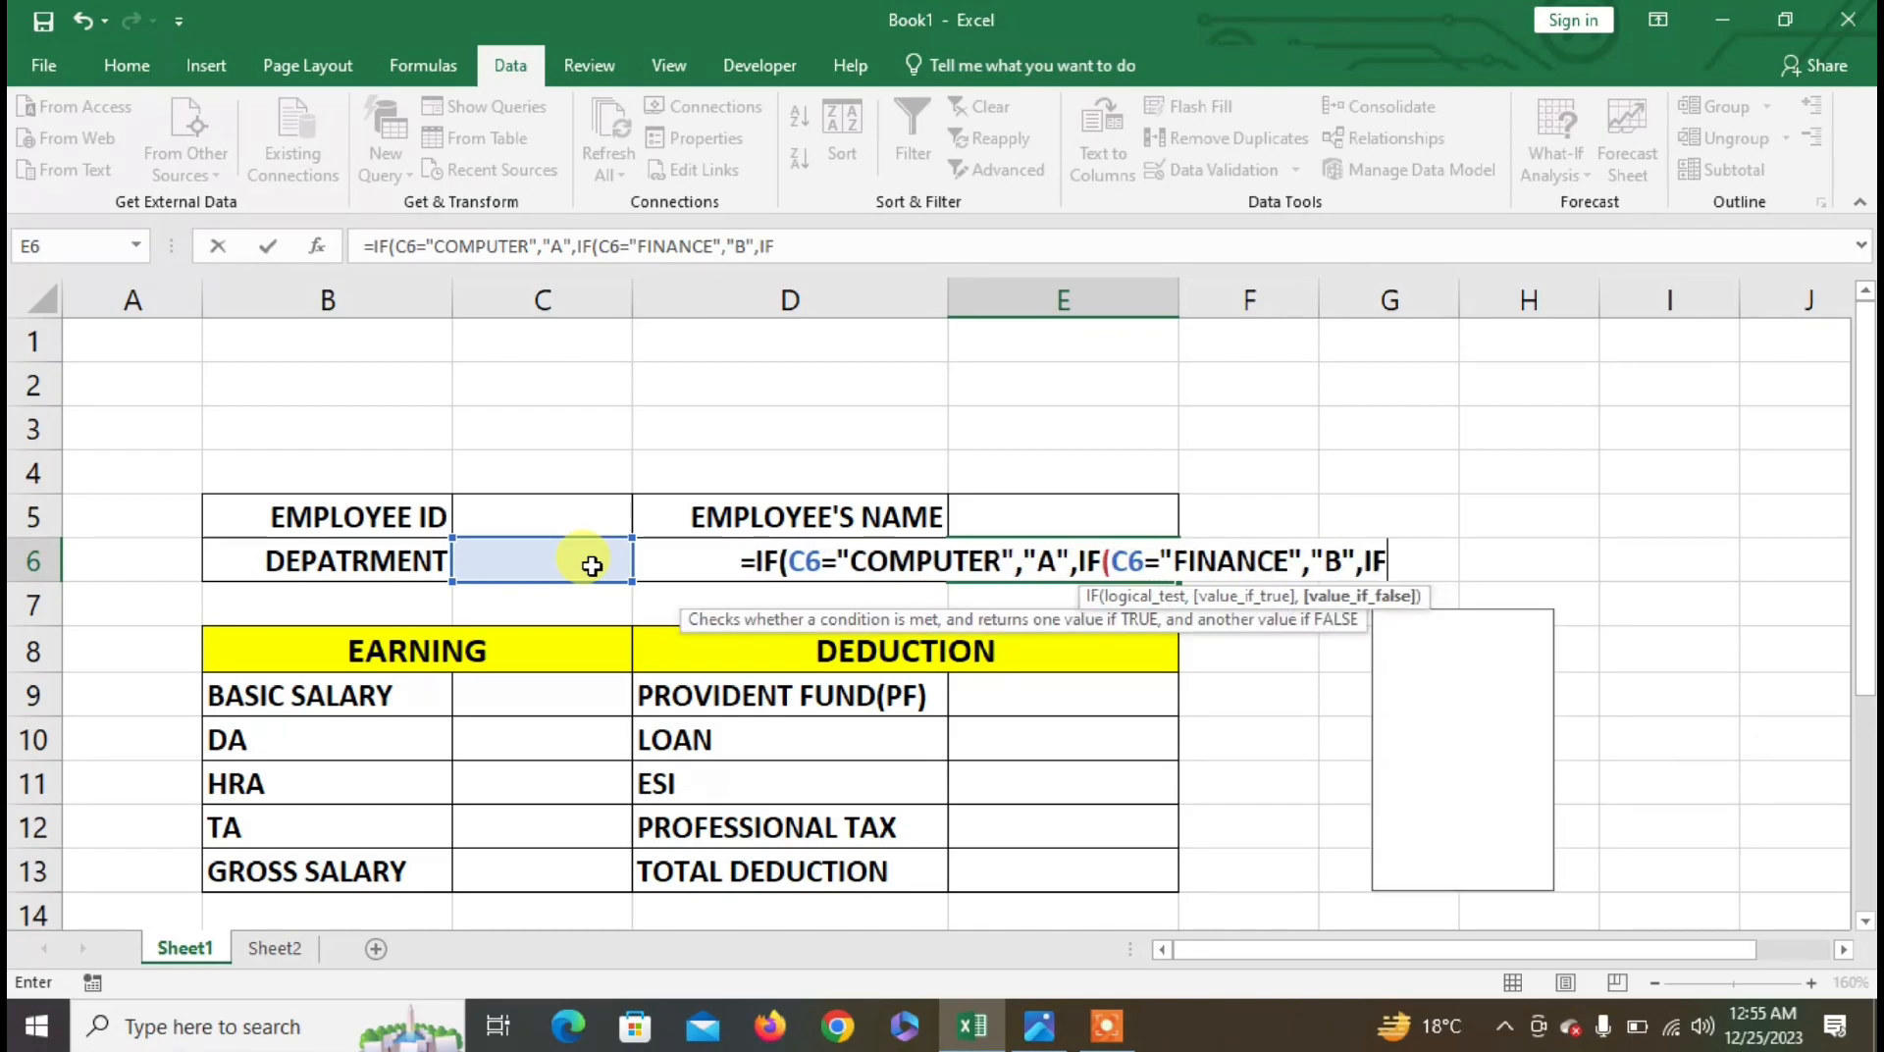
- Fix the parenthesis error, add C for ACCOUNTS, otherwise D, and close the nested IF
click(591, 565)
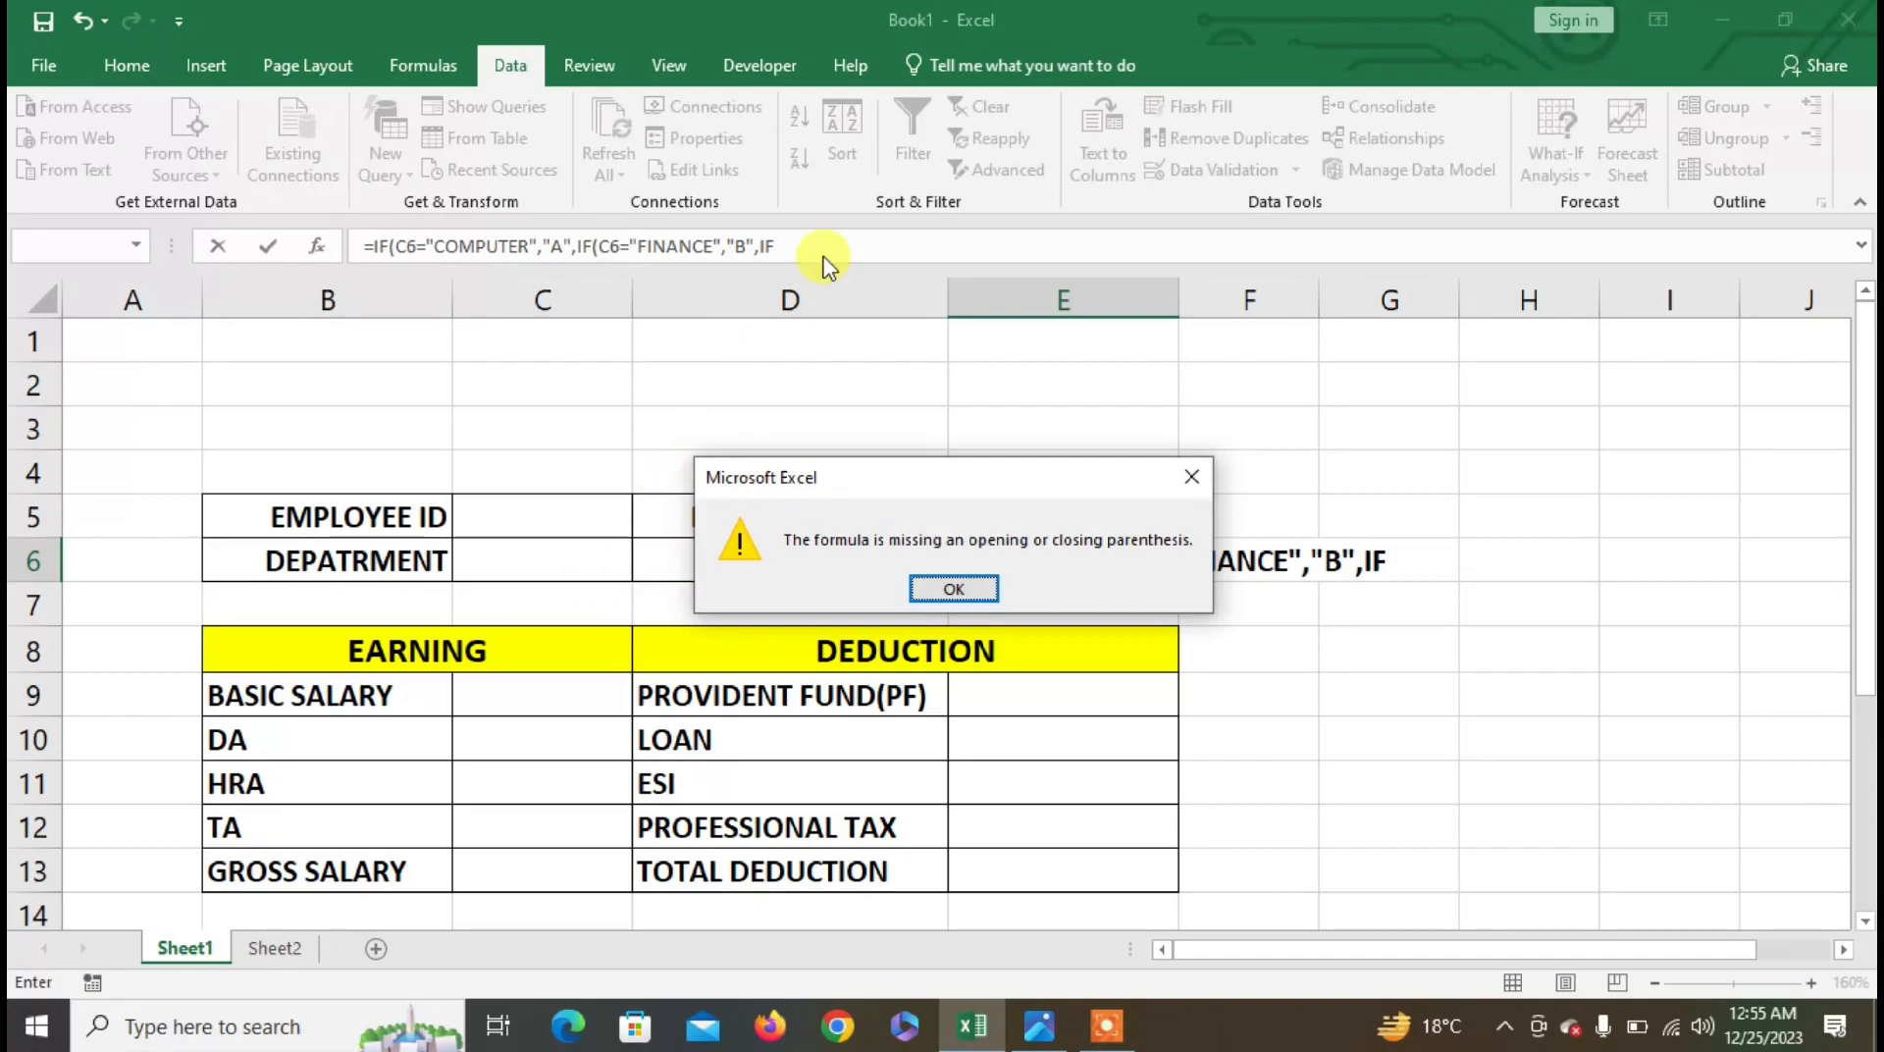
click(981, 595)
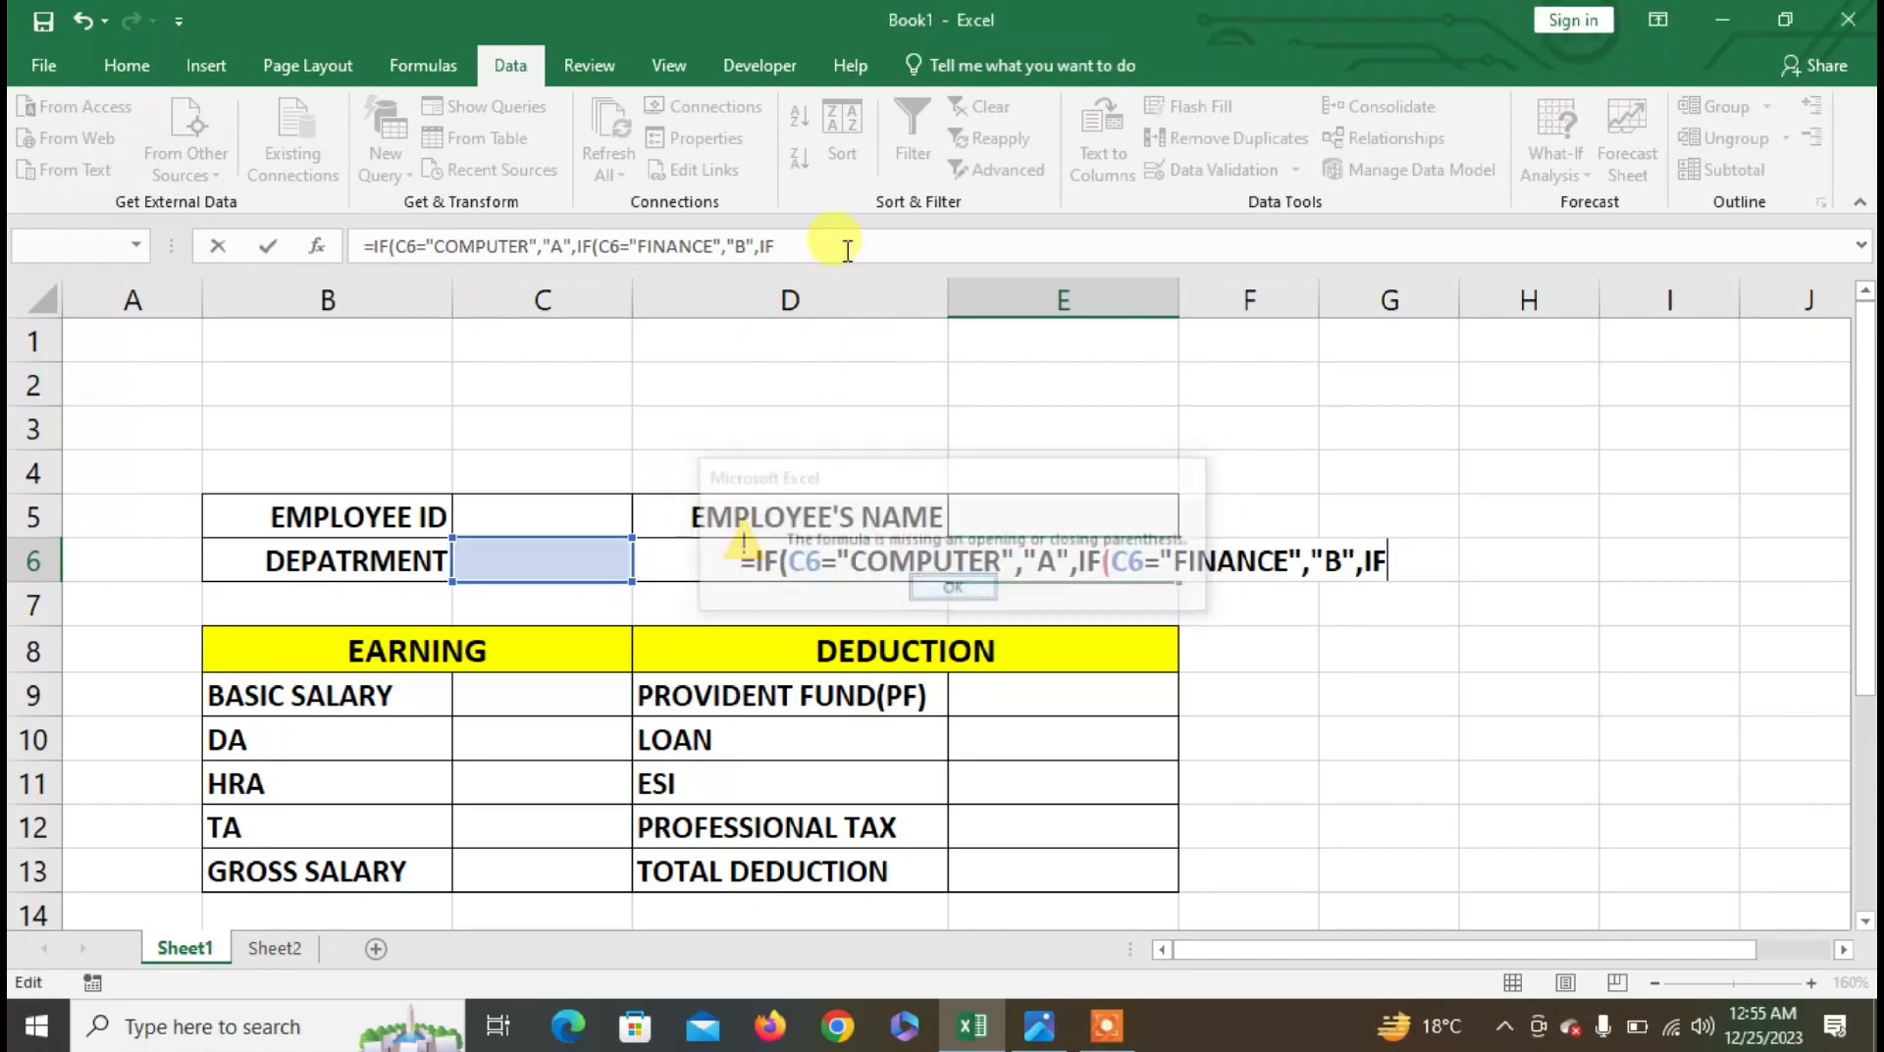
click(844, 240)
text(()
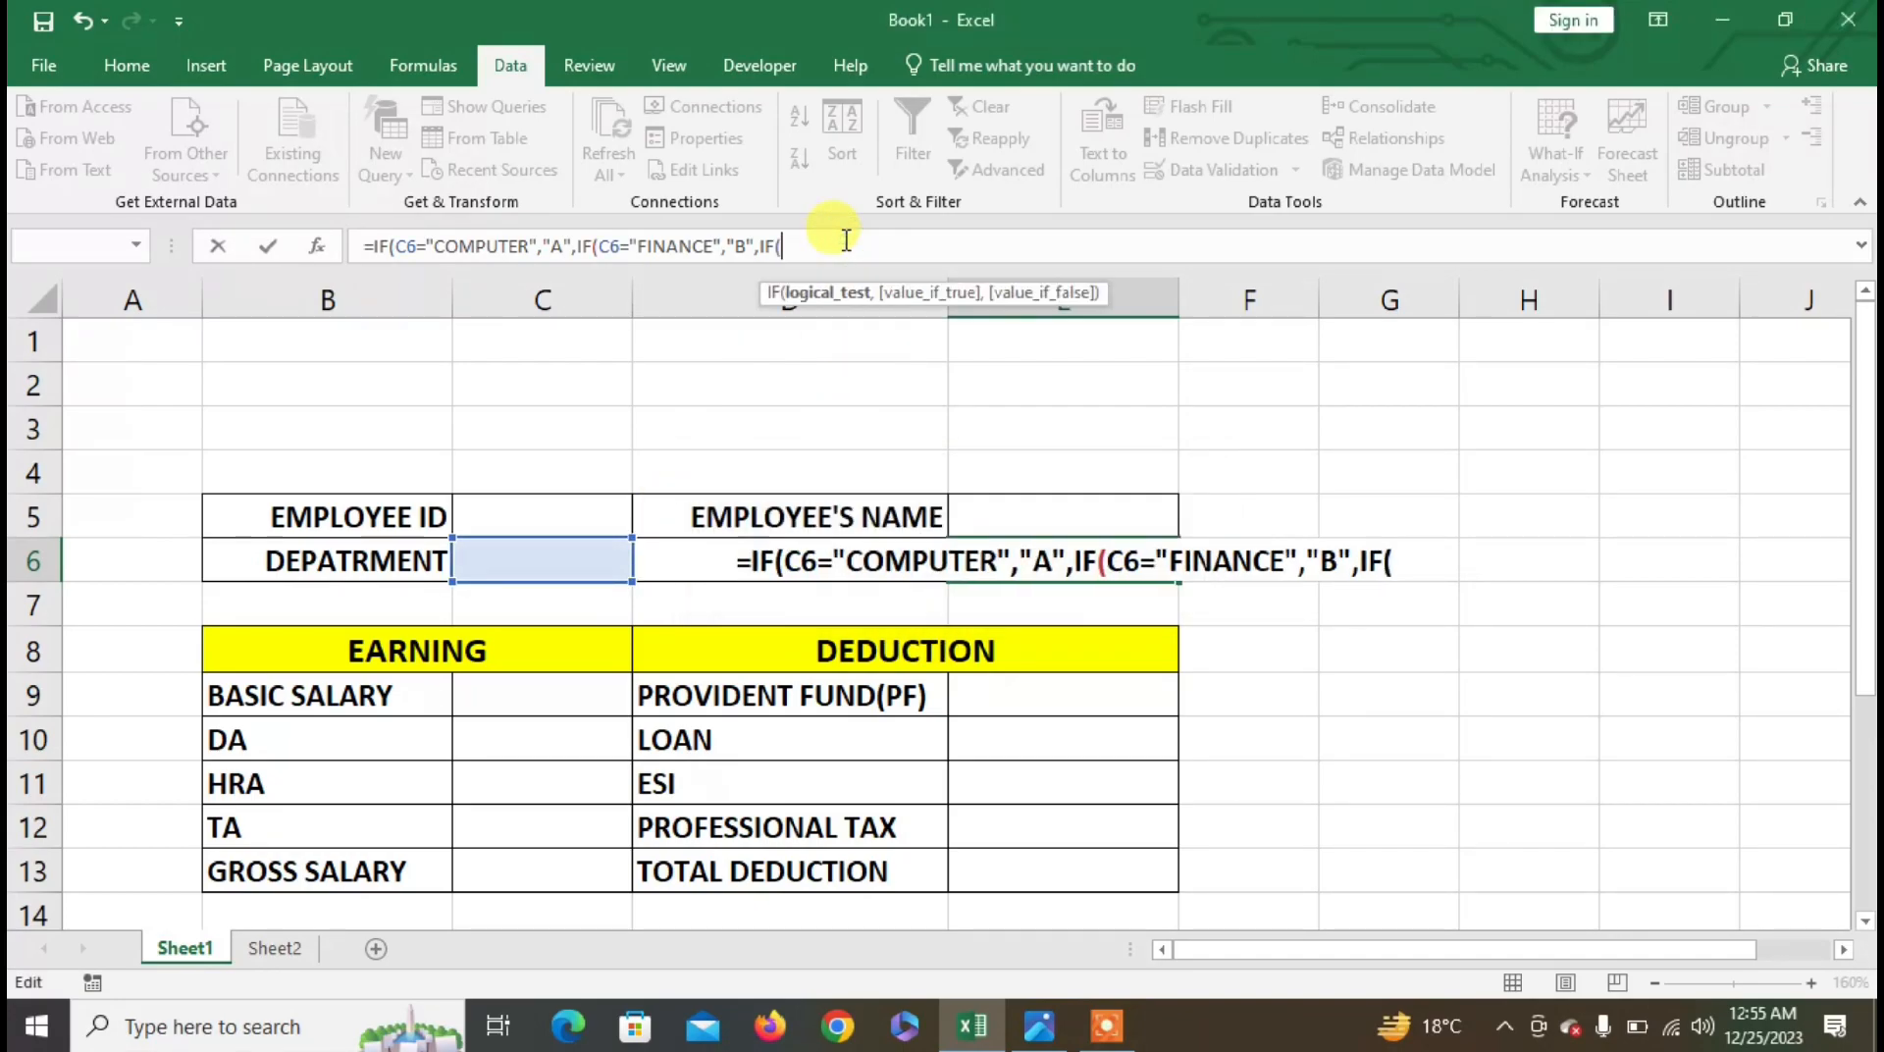
click(587, 560)
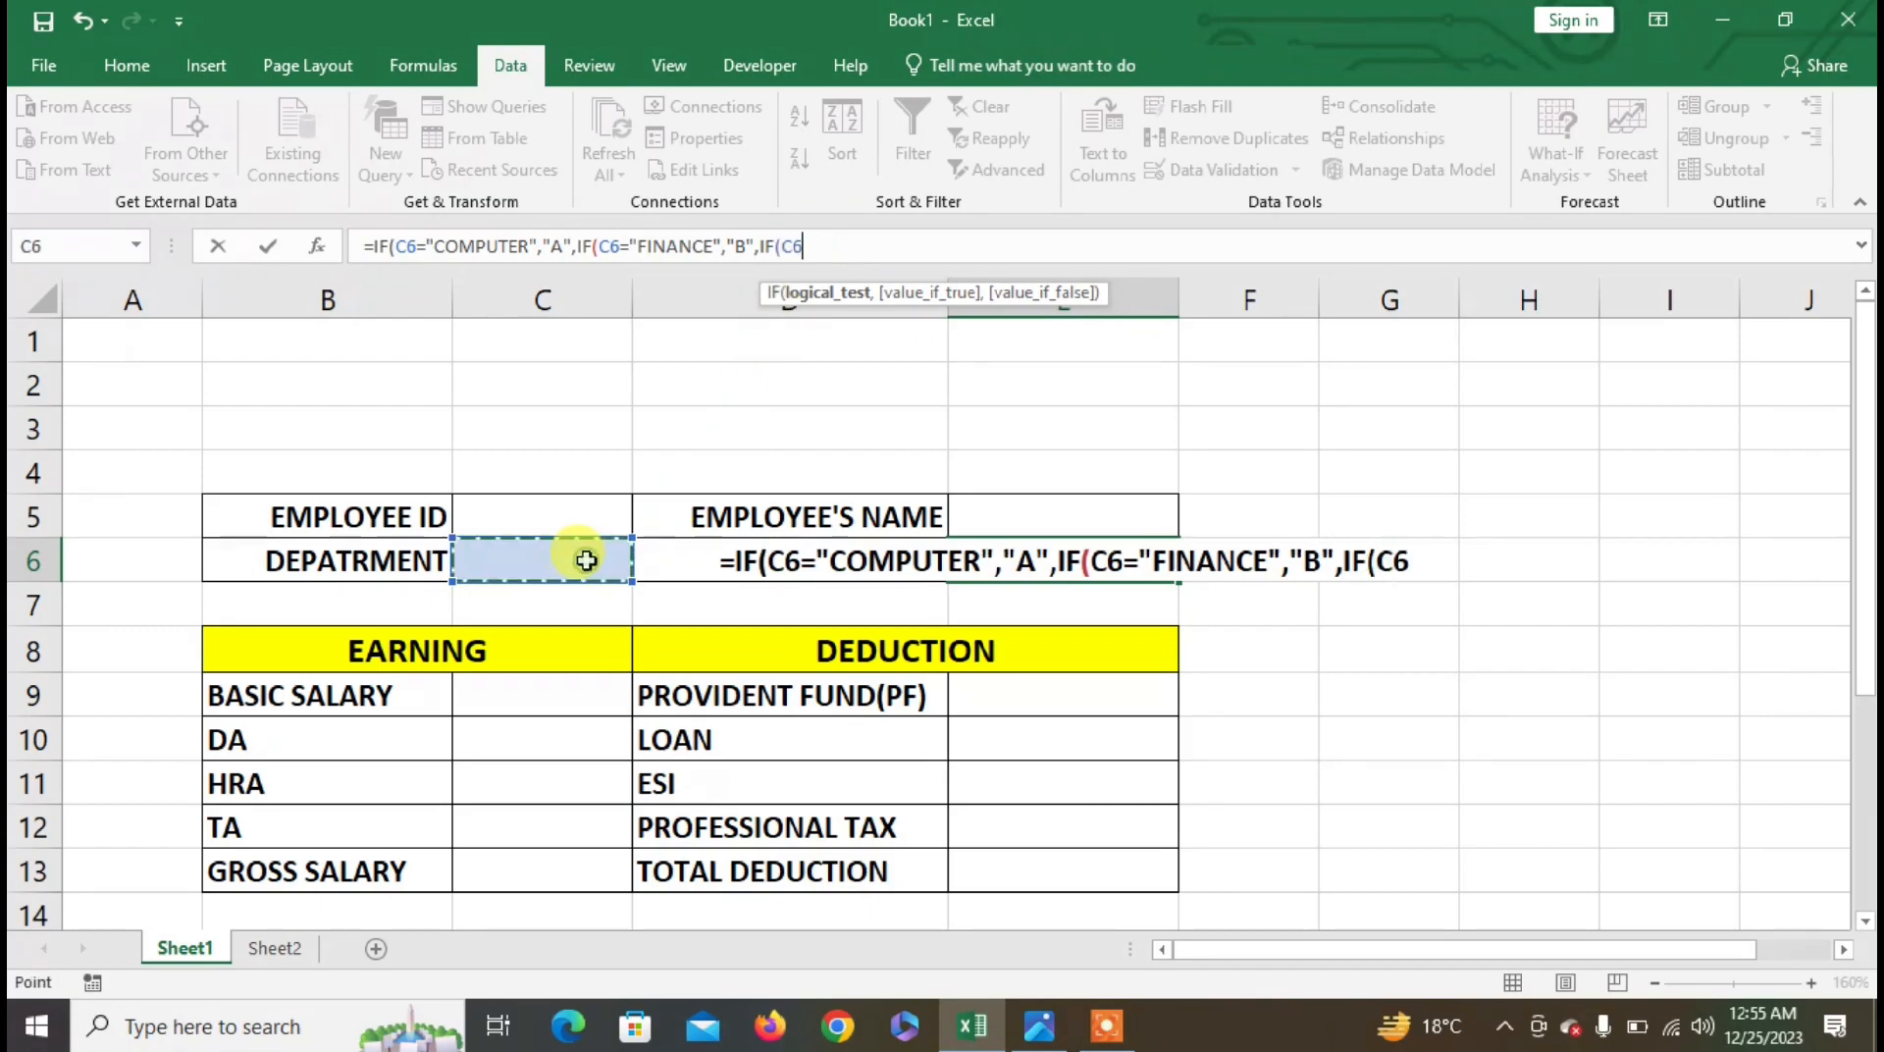
text(=")
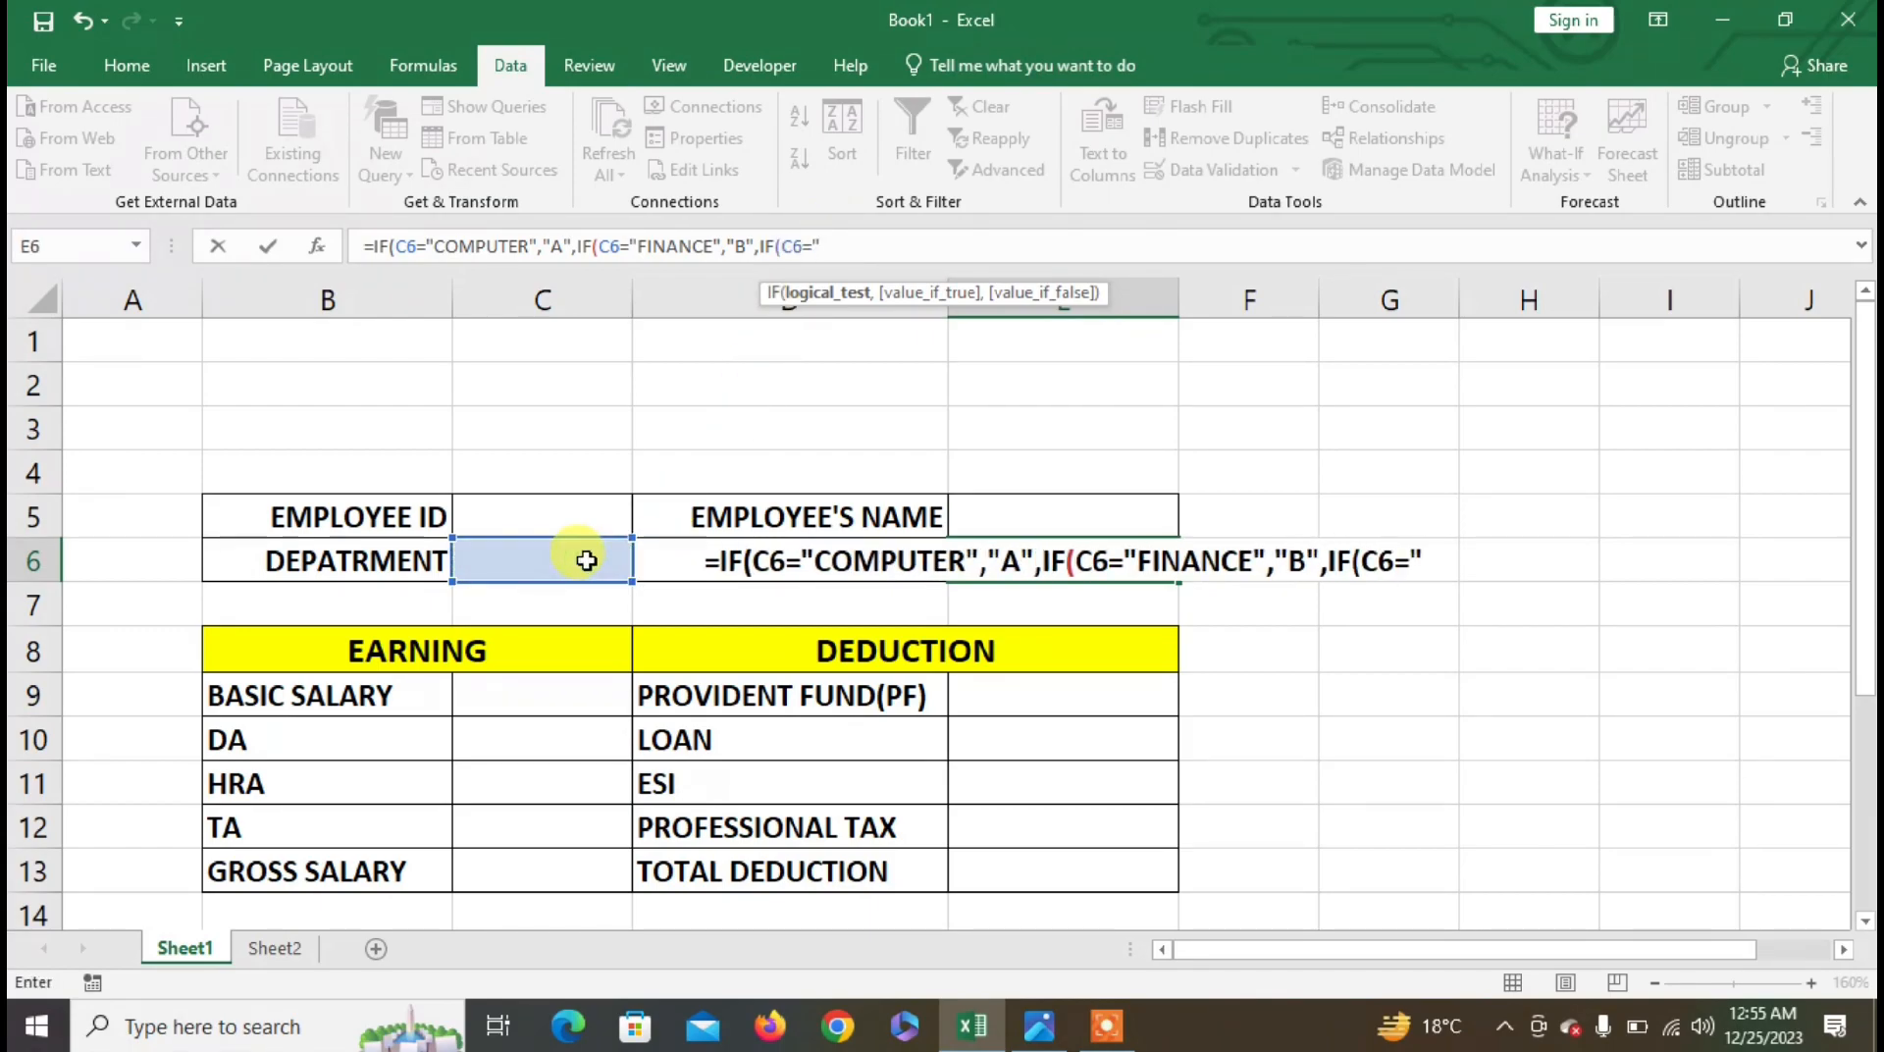
text(ACCOUNT)
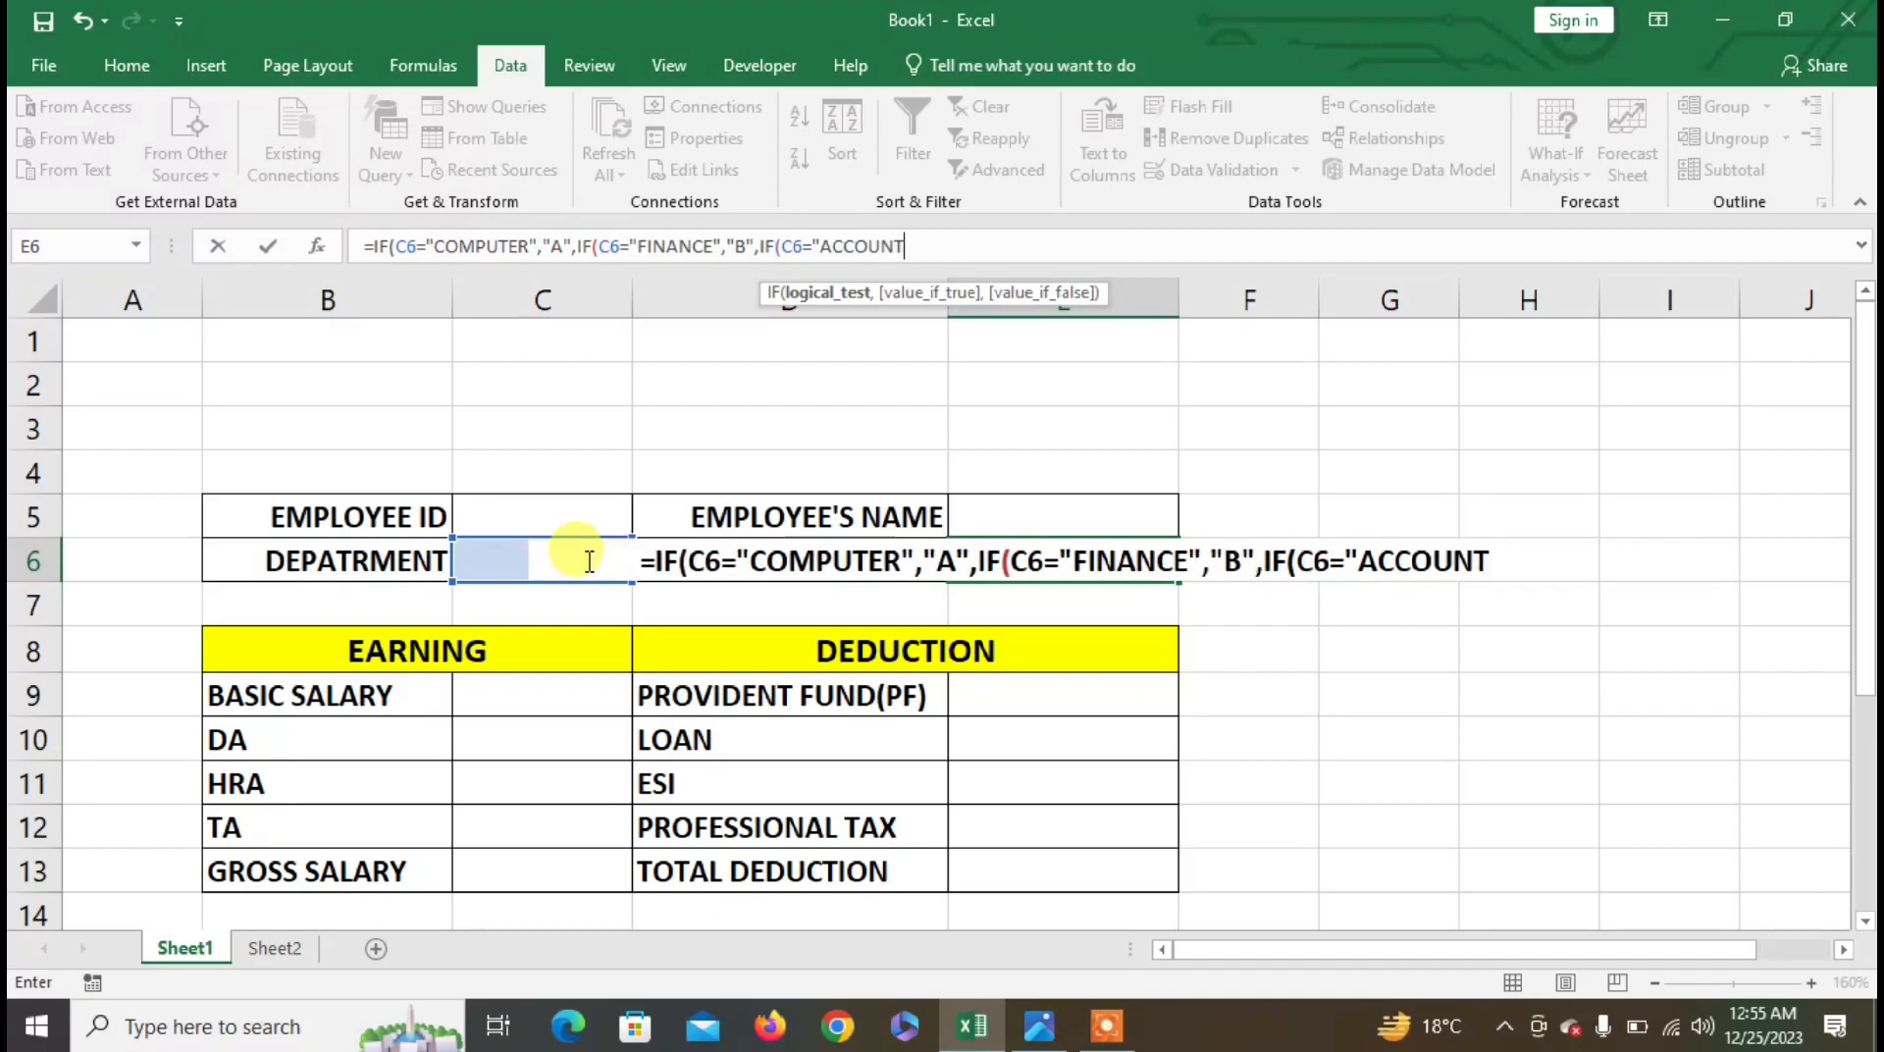
text(S","C")
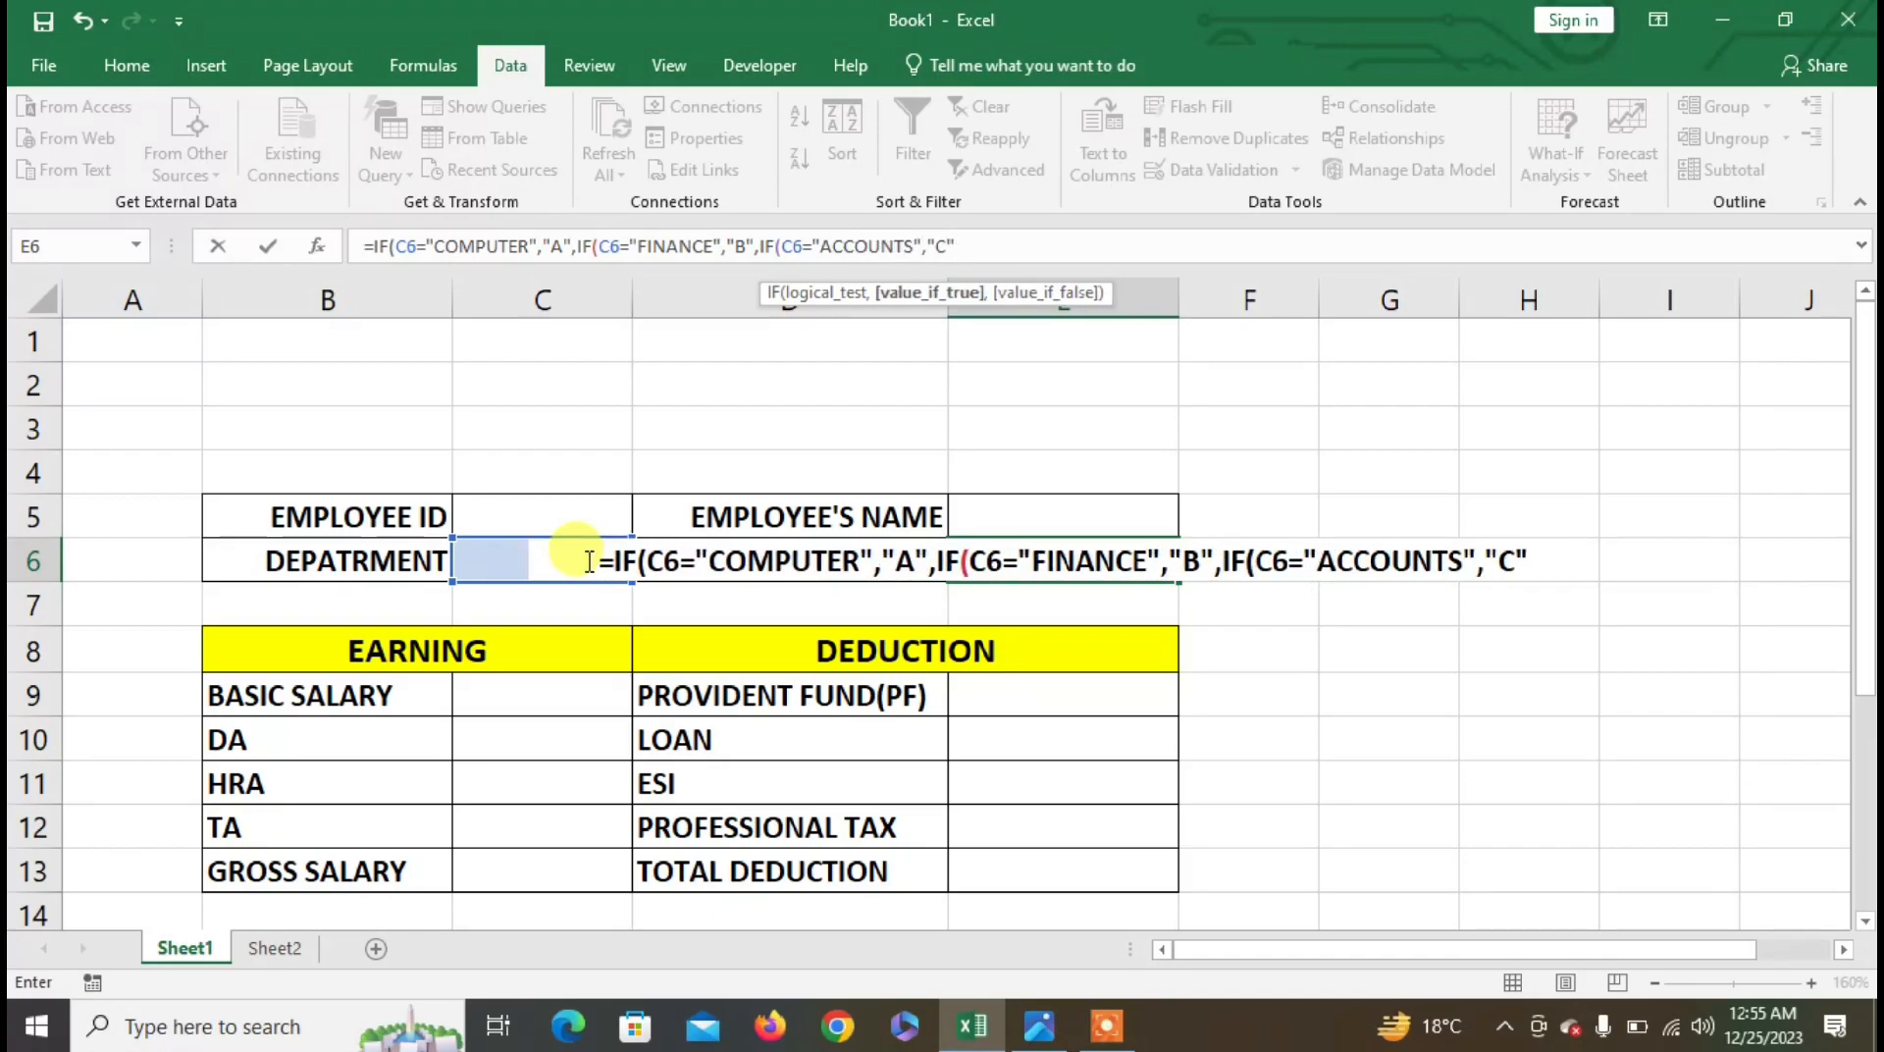
text(,"D")
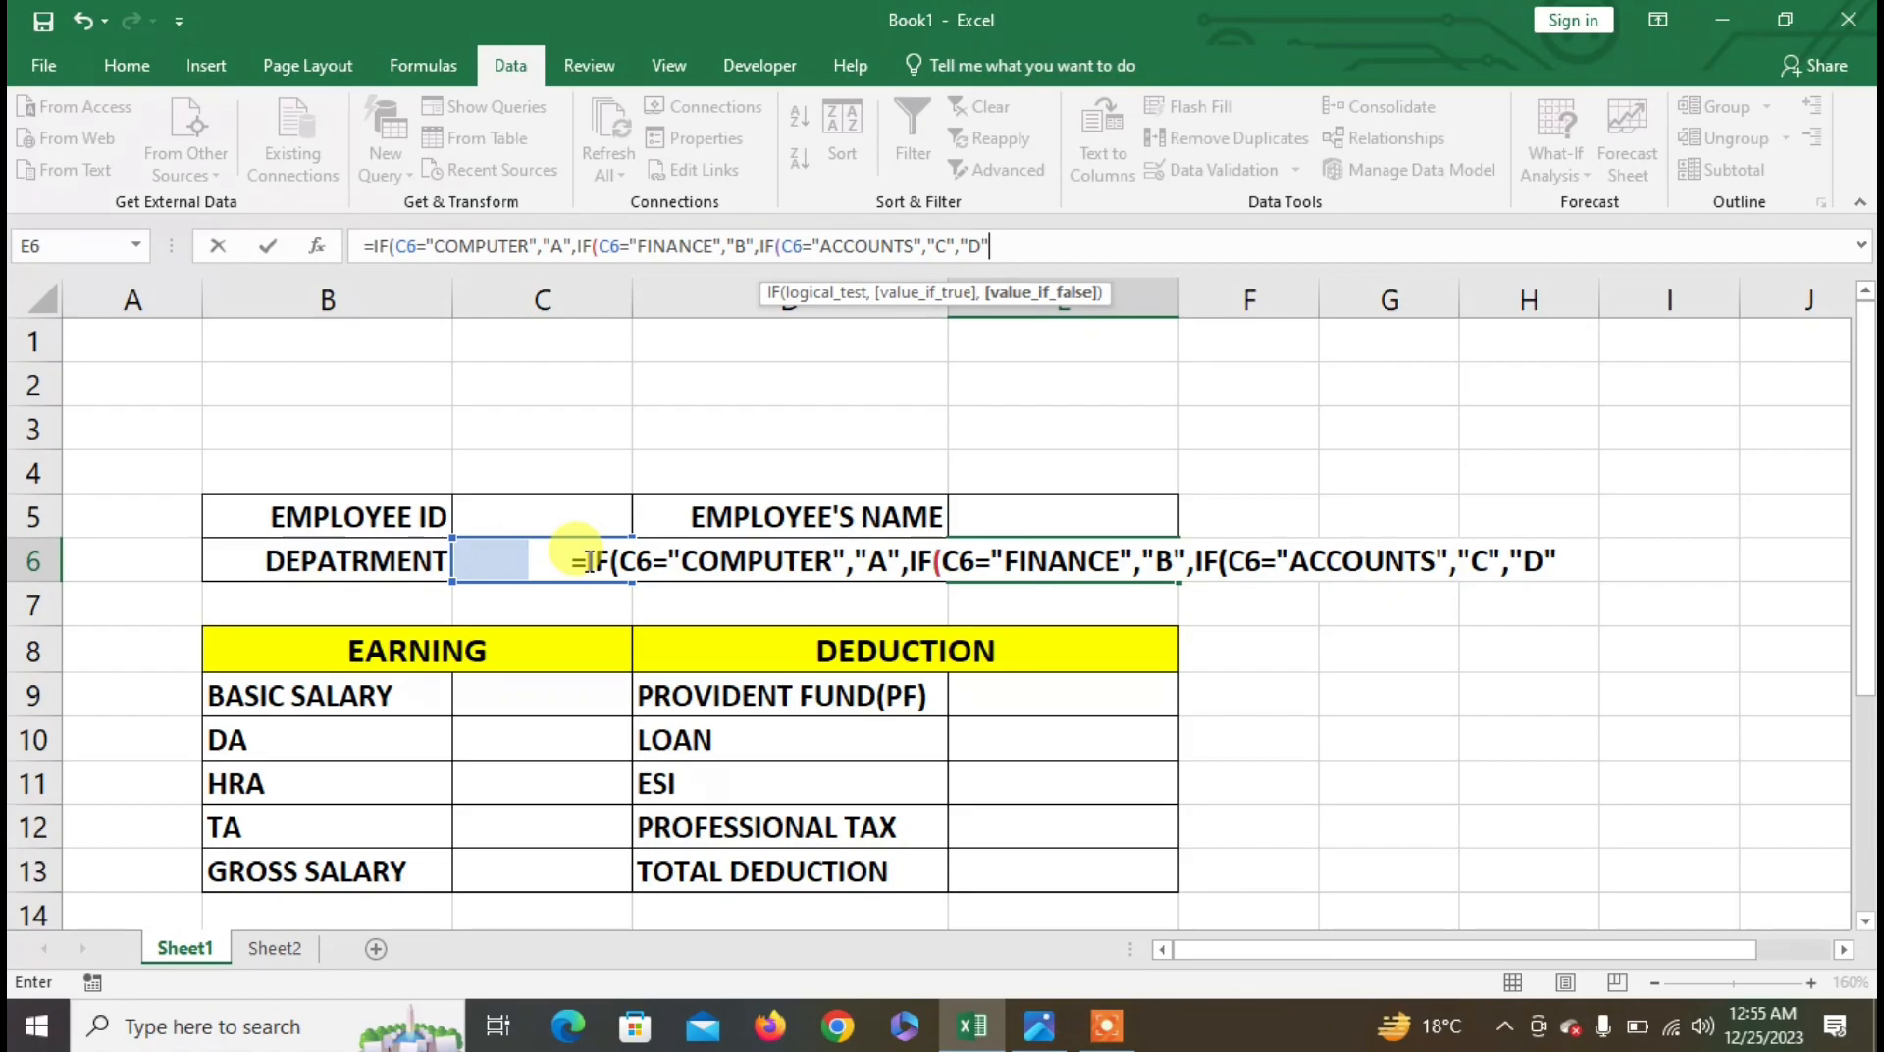
text())))
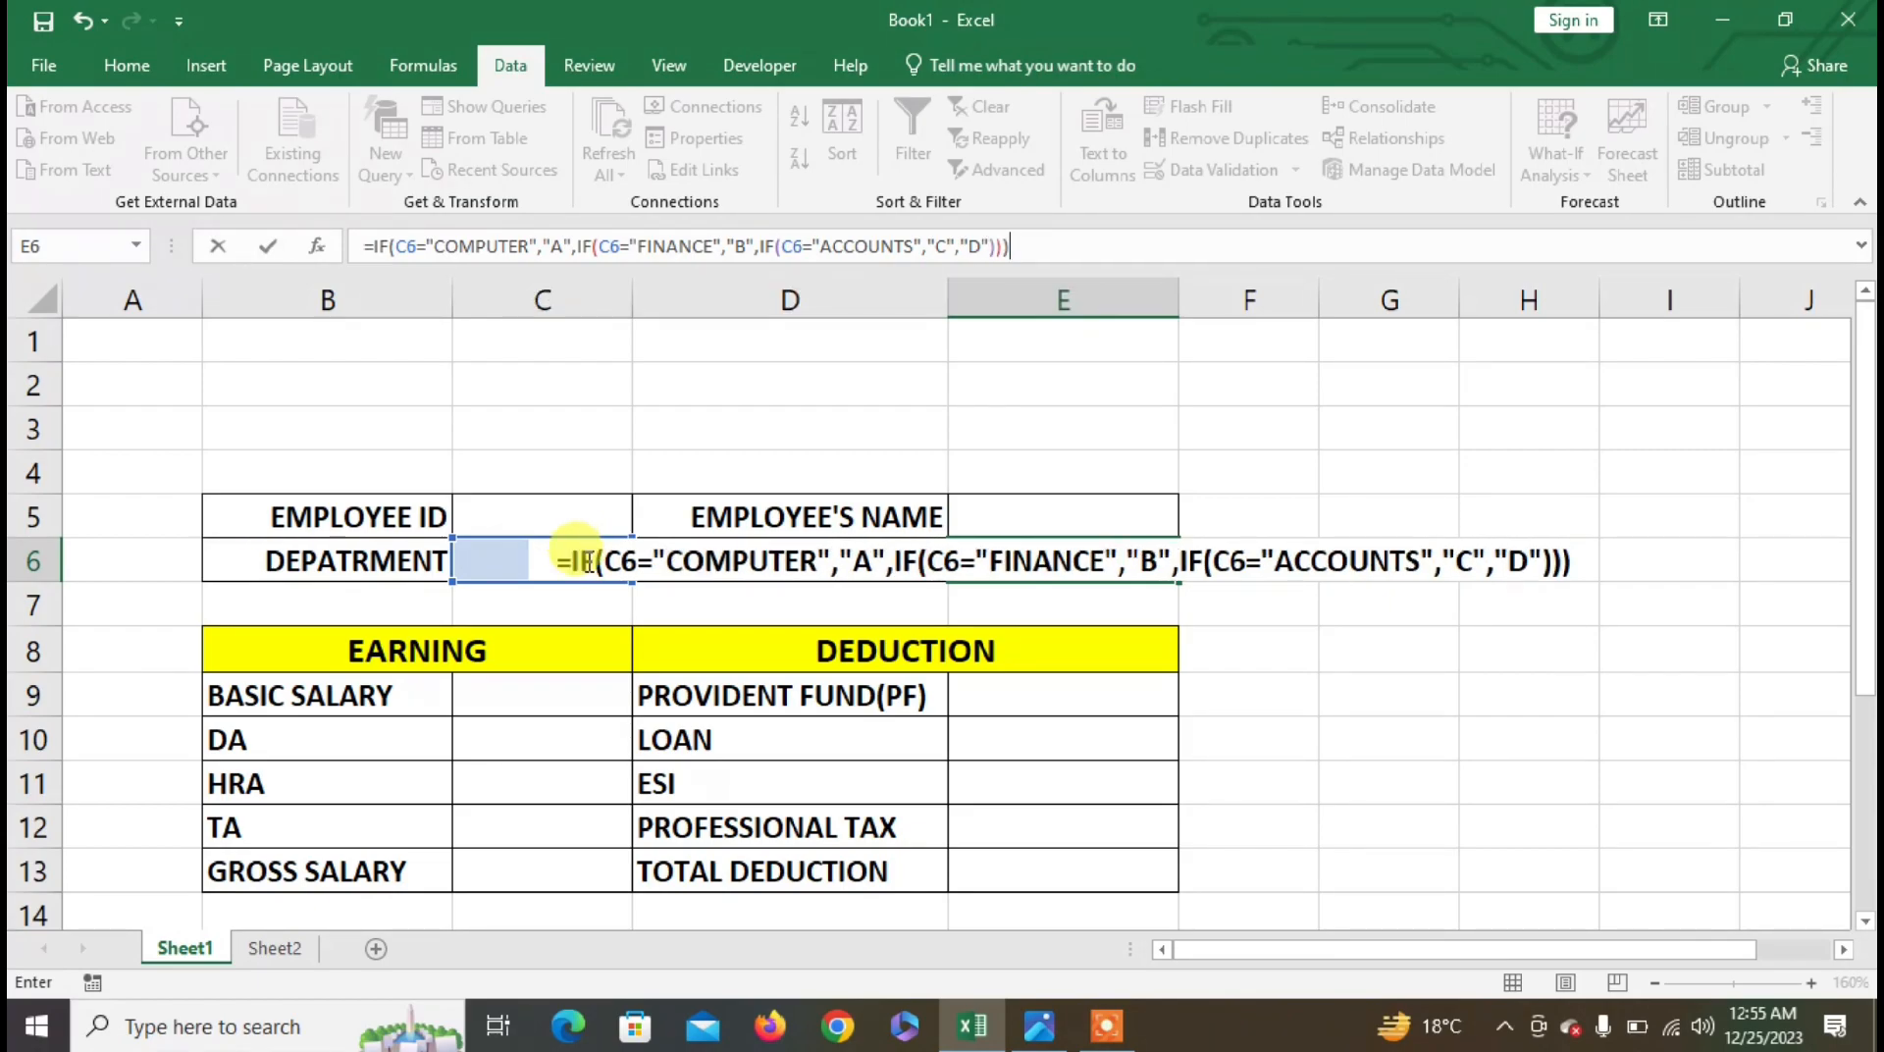
key(Return)
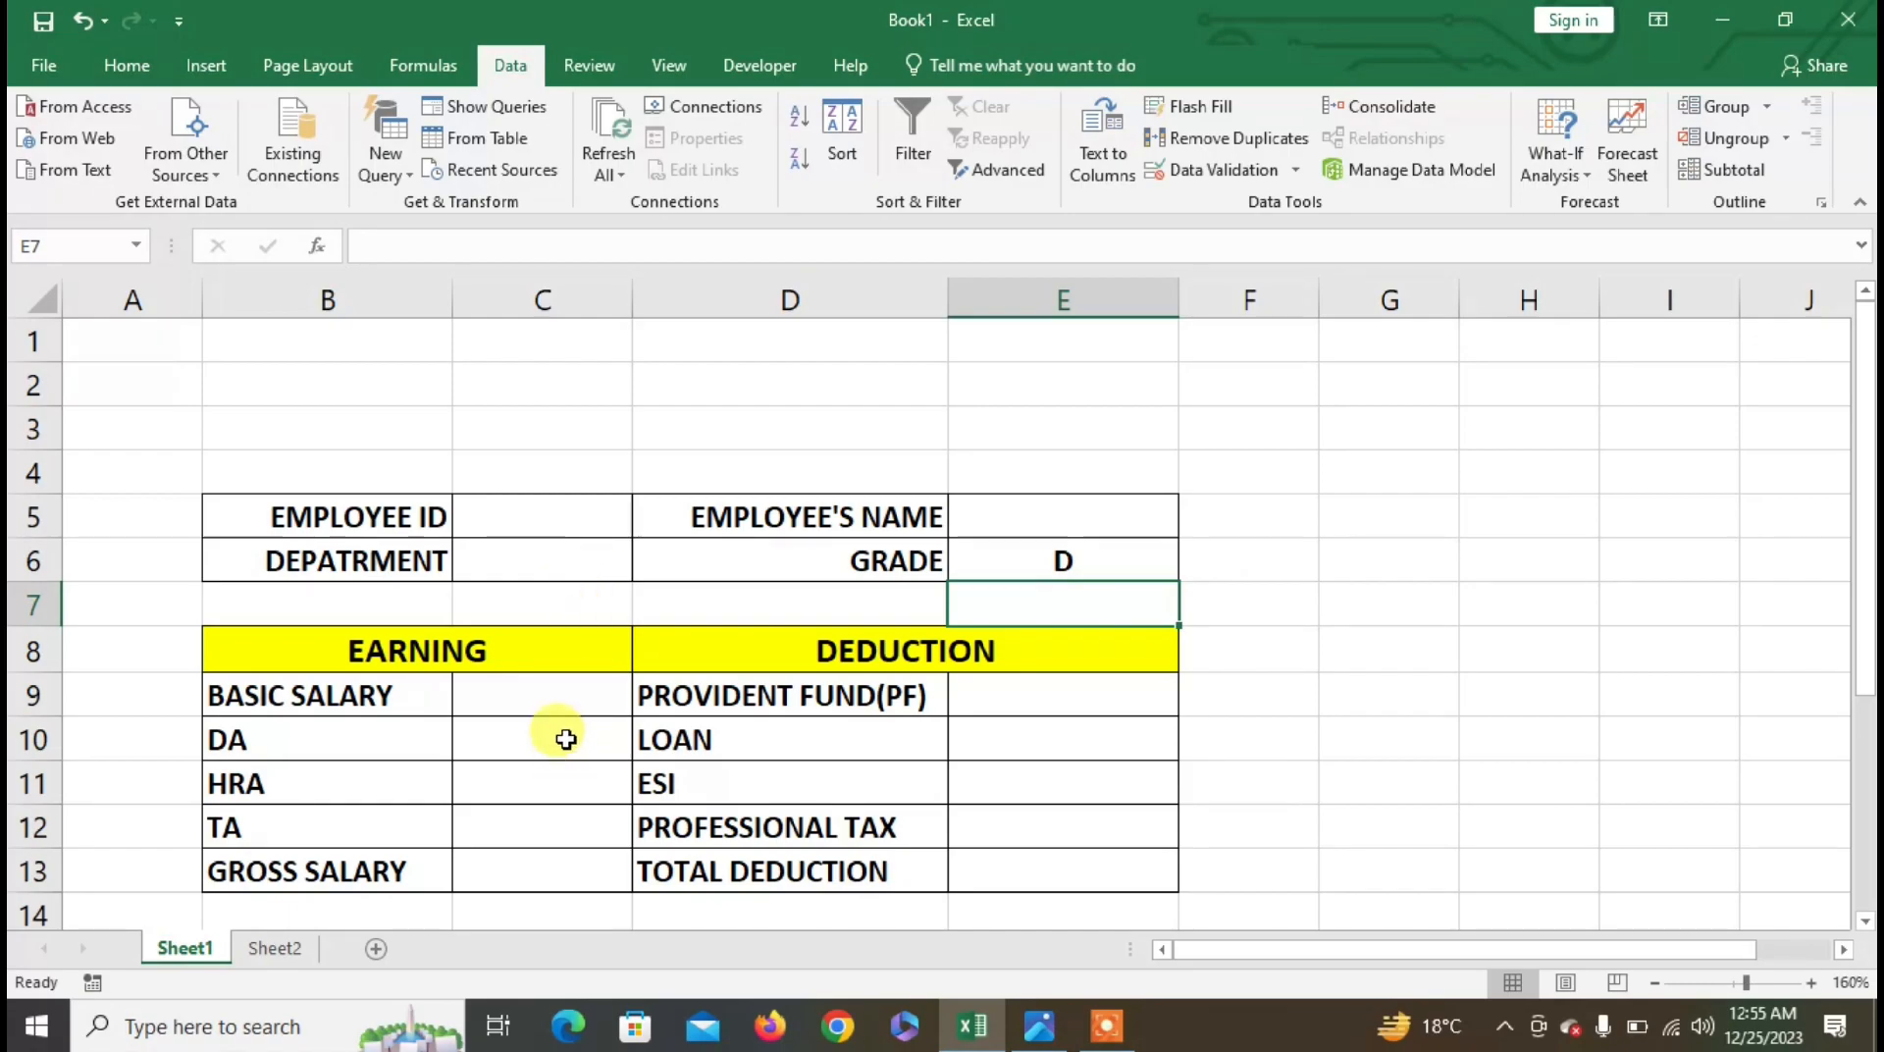
- Enter a nested IF in C9 giving 50000, 40000, 25000 or 15000 by grade E6
click(560, 697)
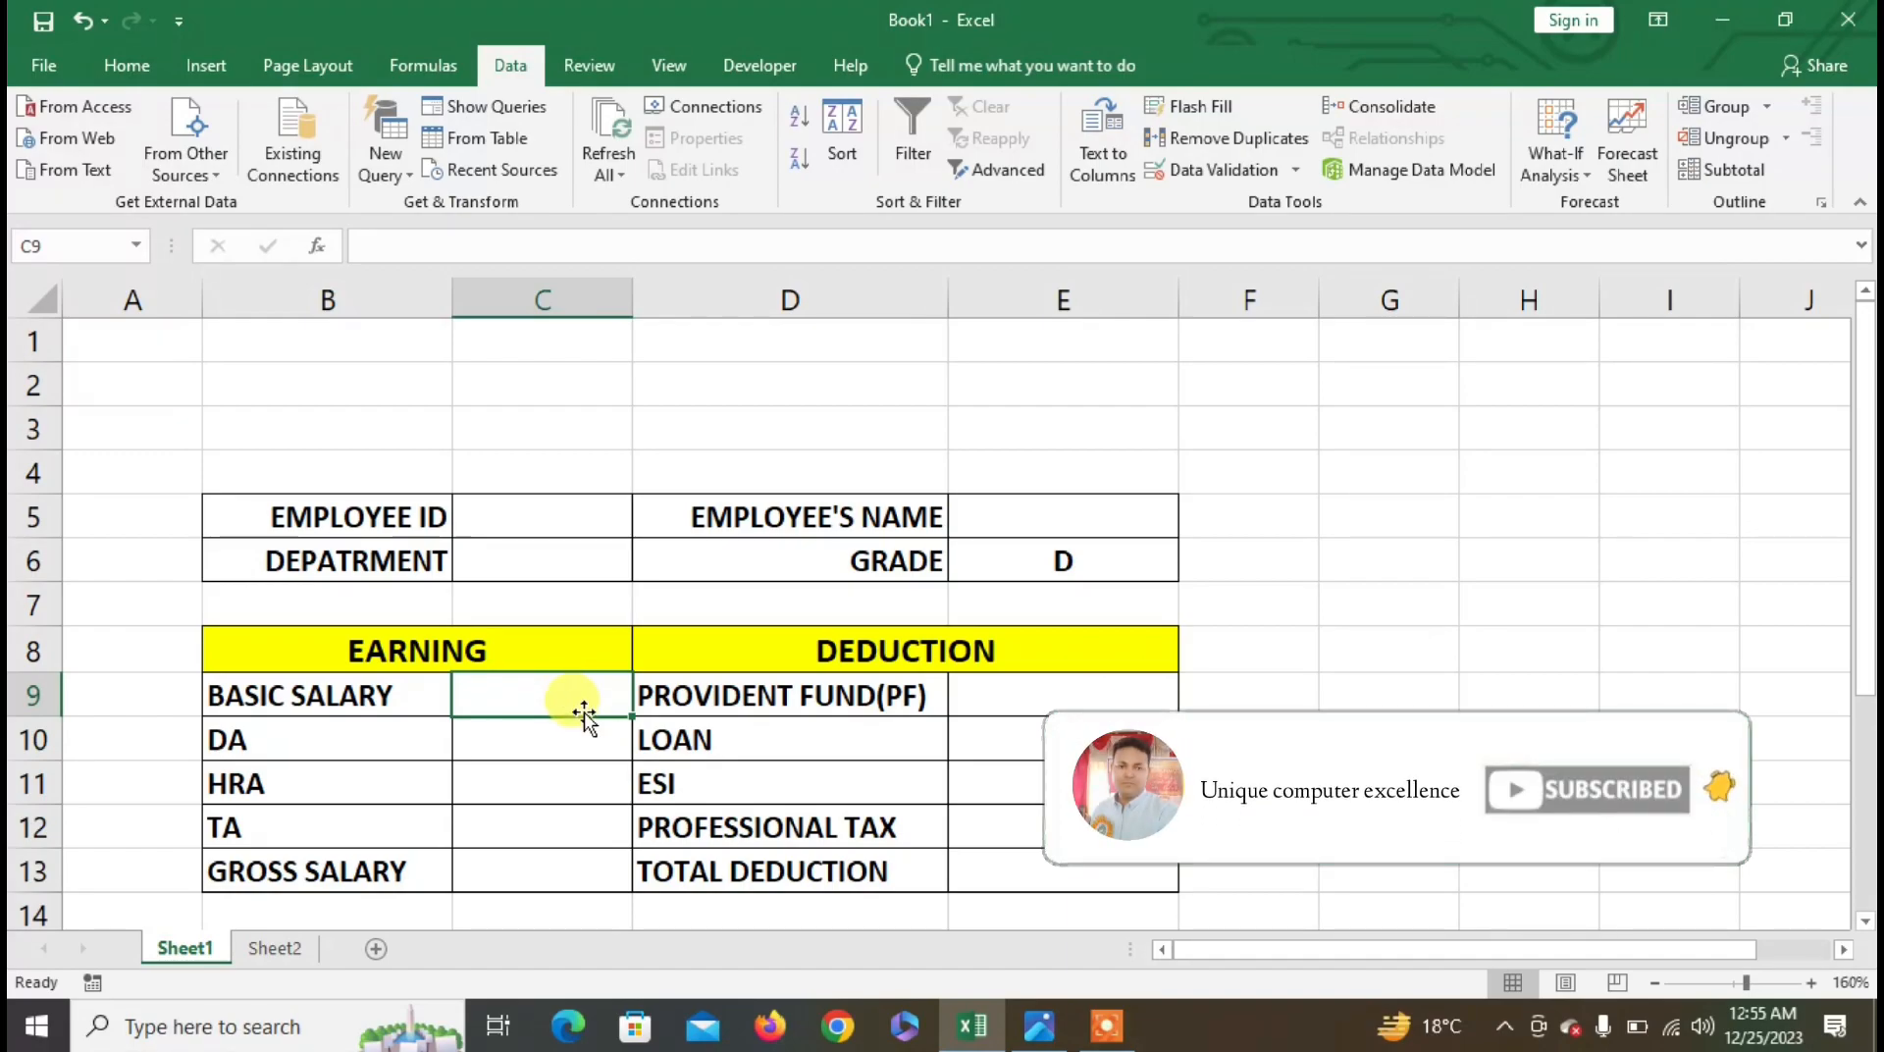
text(=)
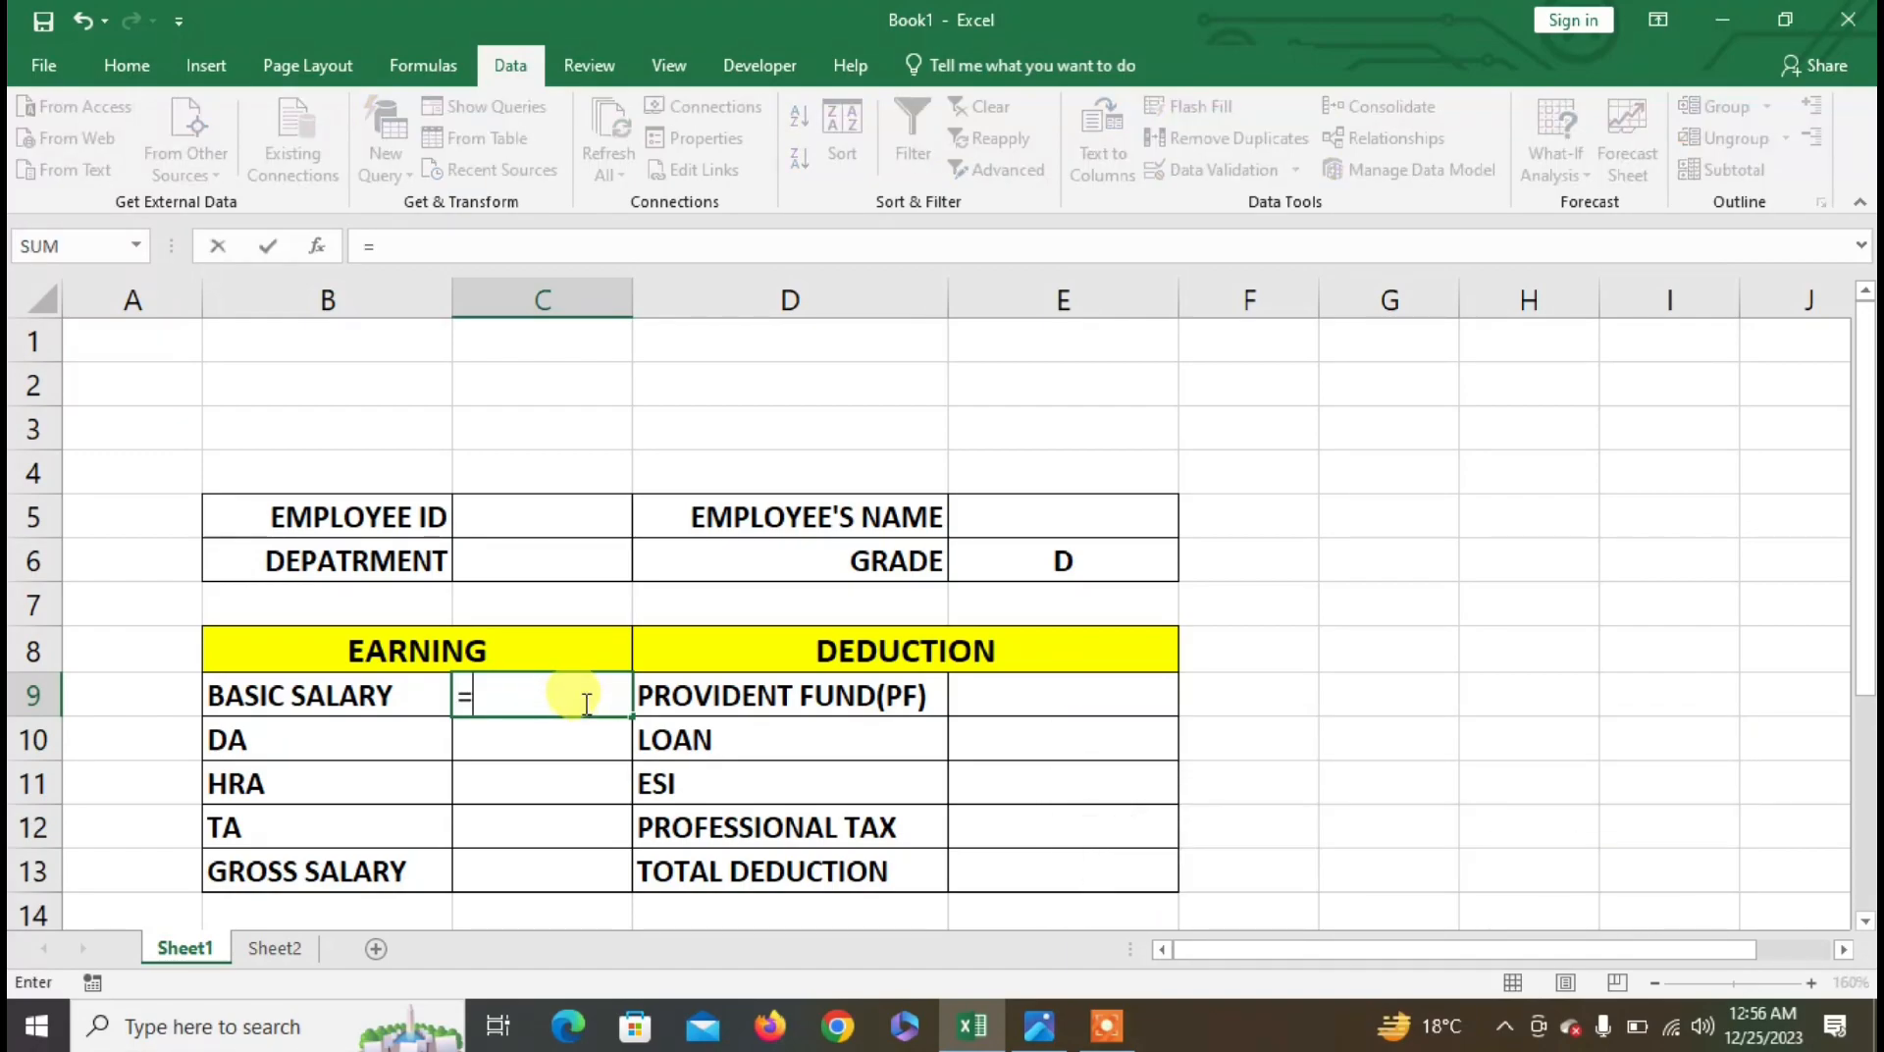
text(IF()
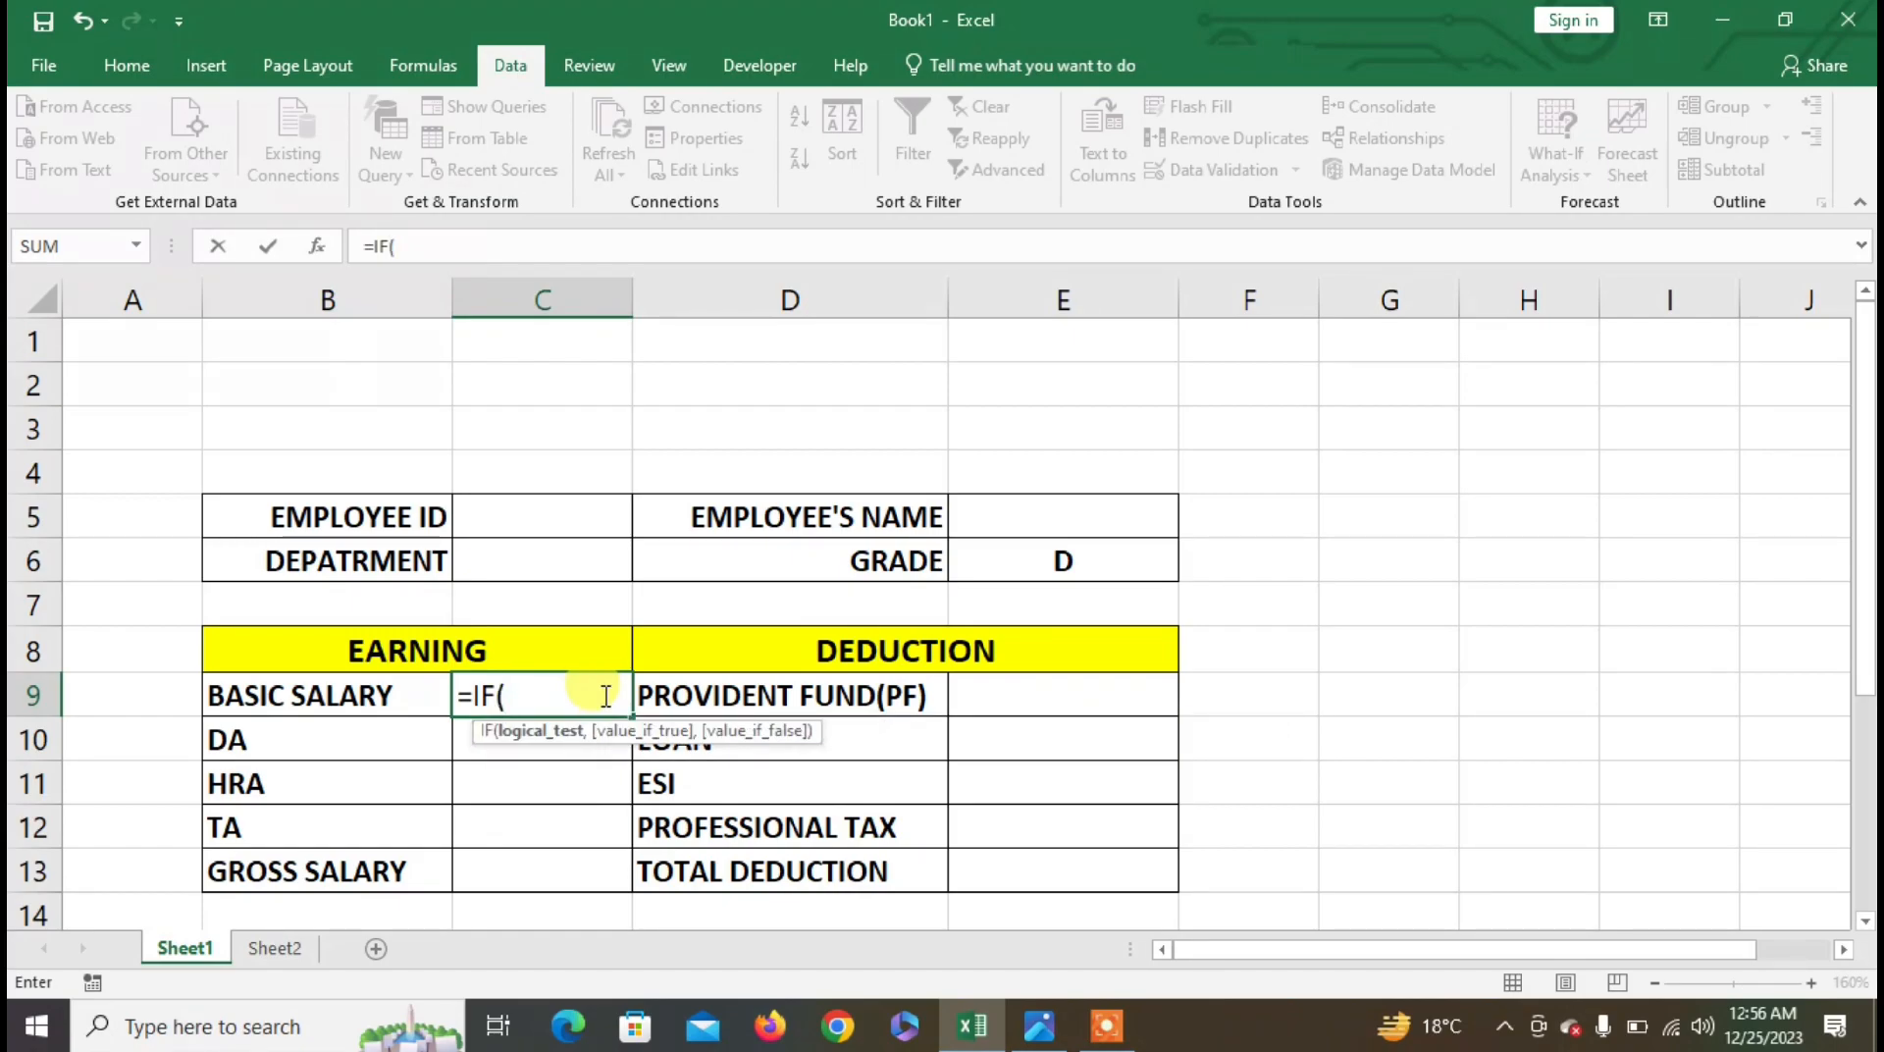
click(1057, 559)
text(="A")
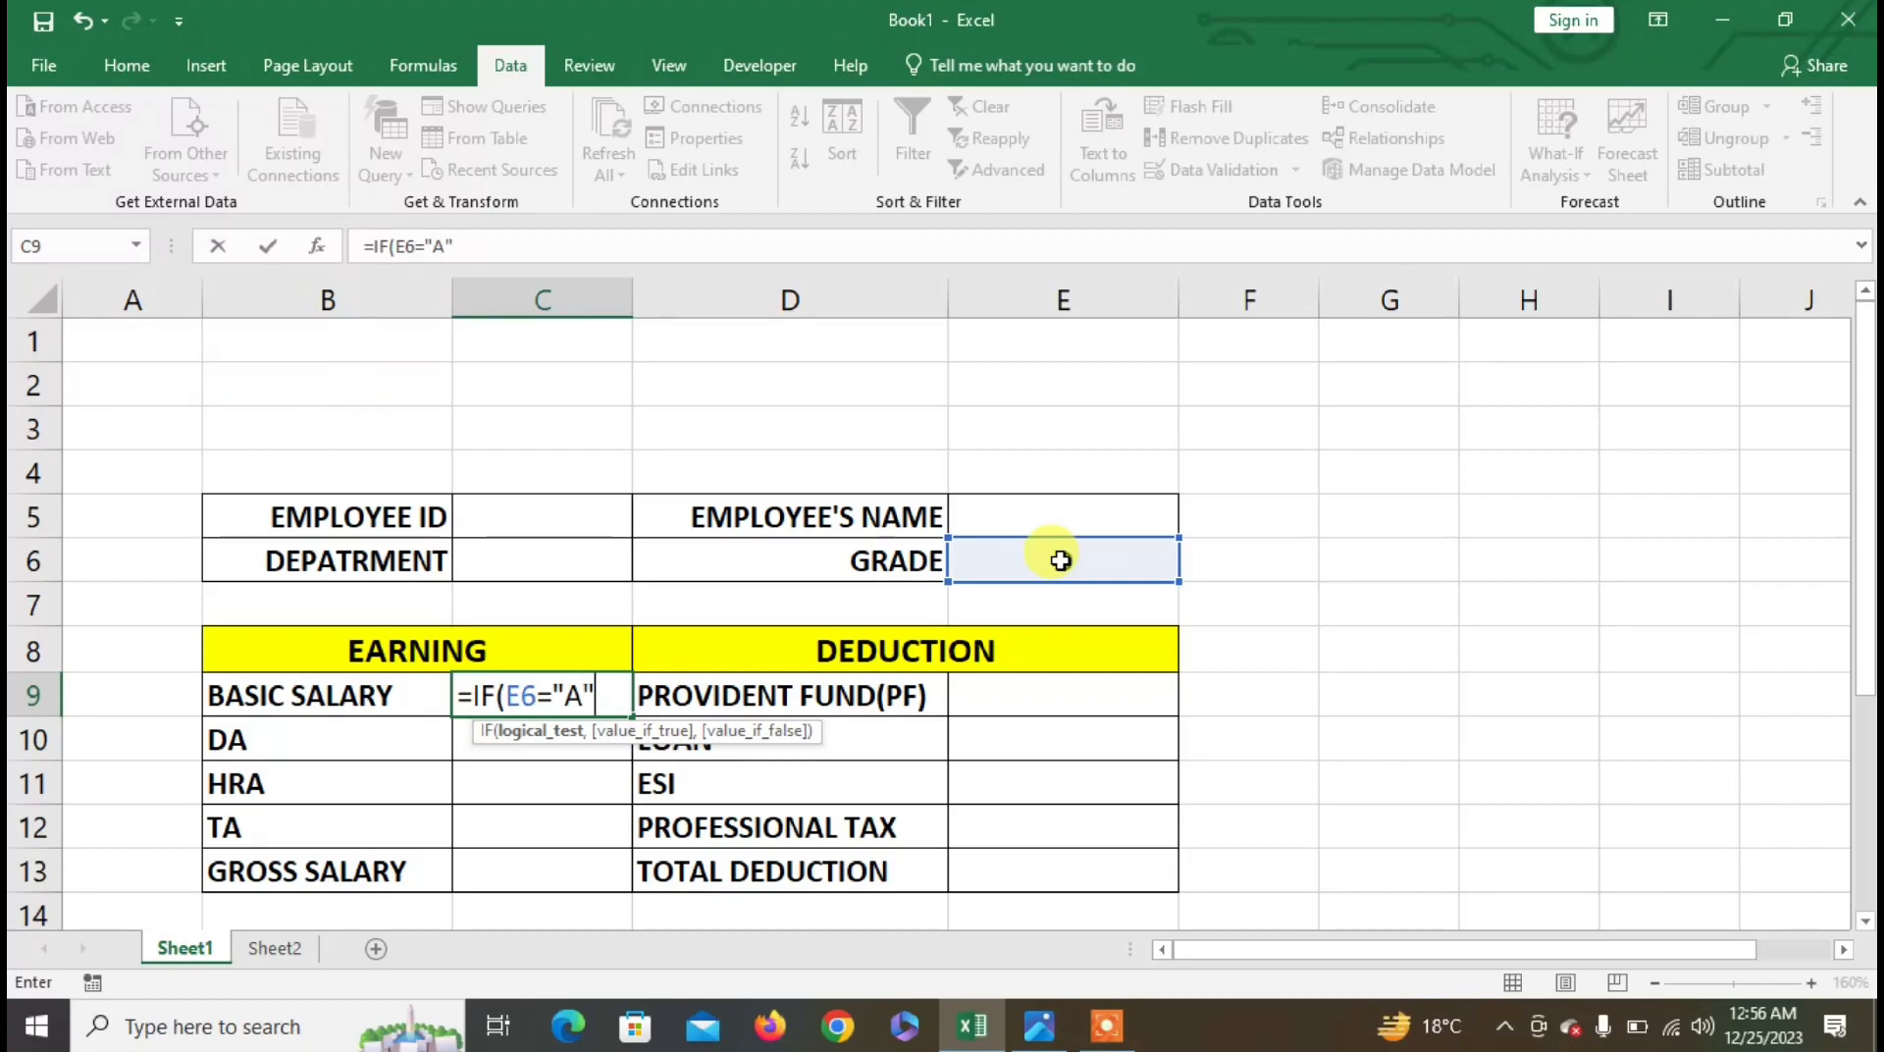
text(,)
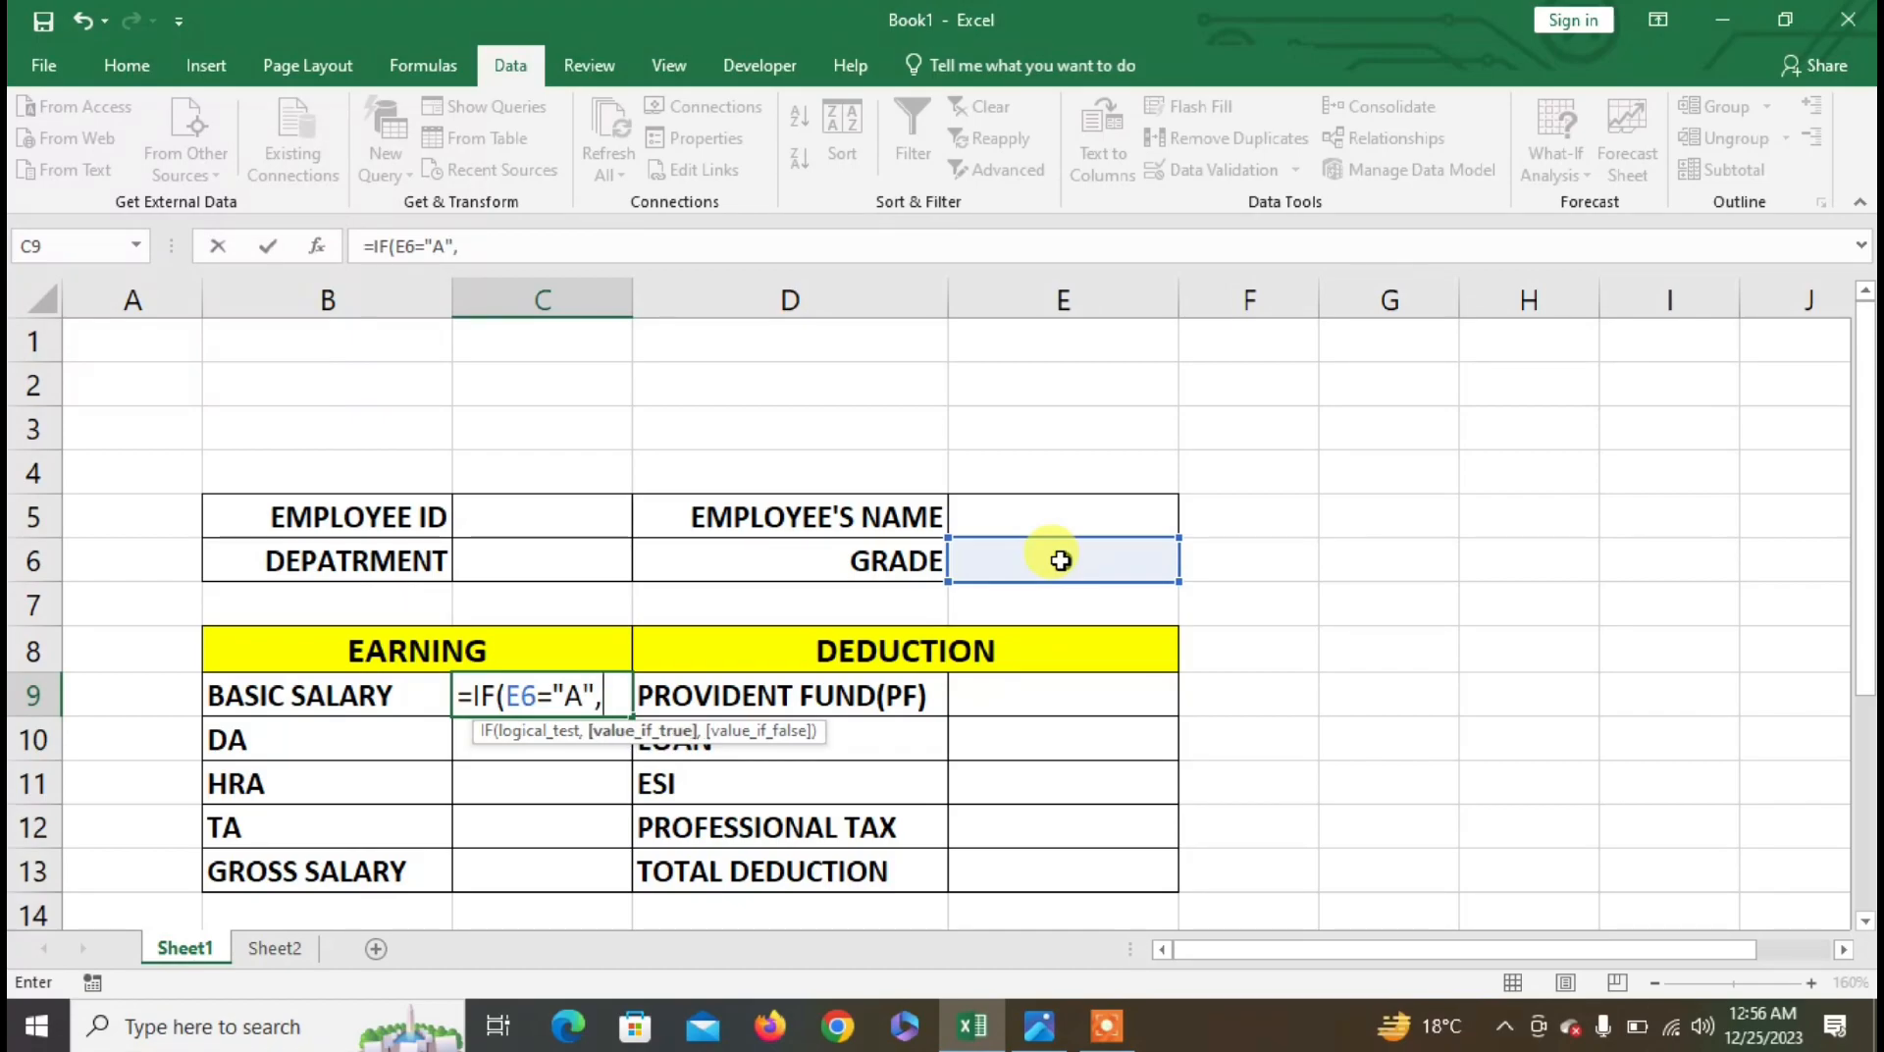
text(50000)
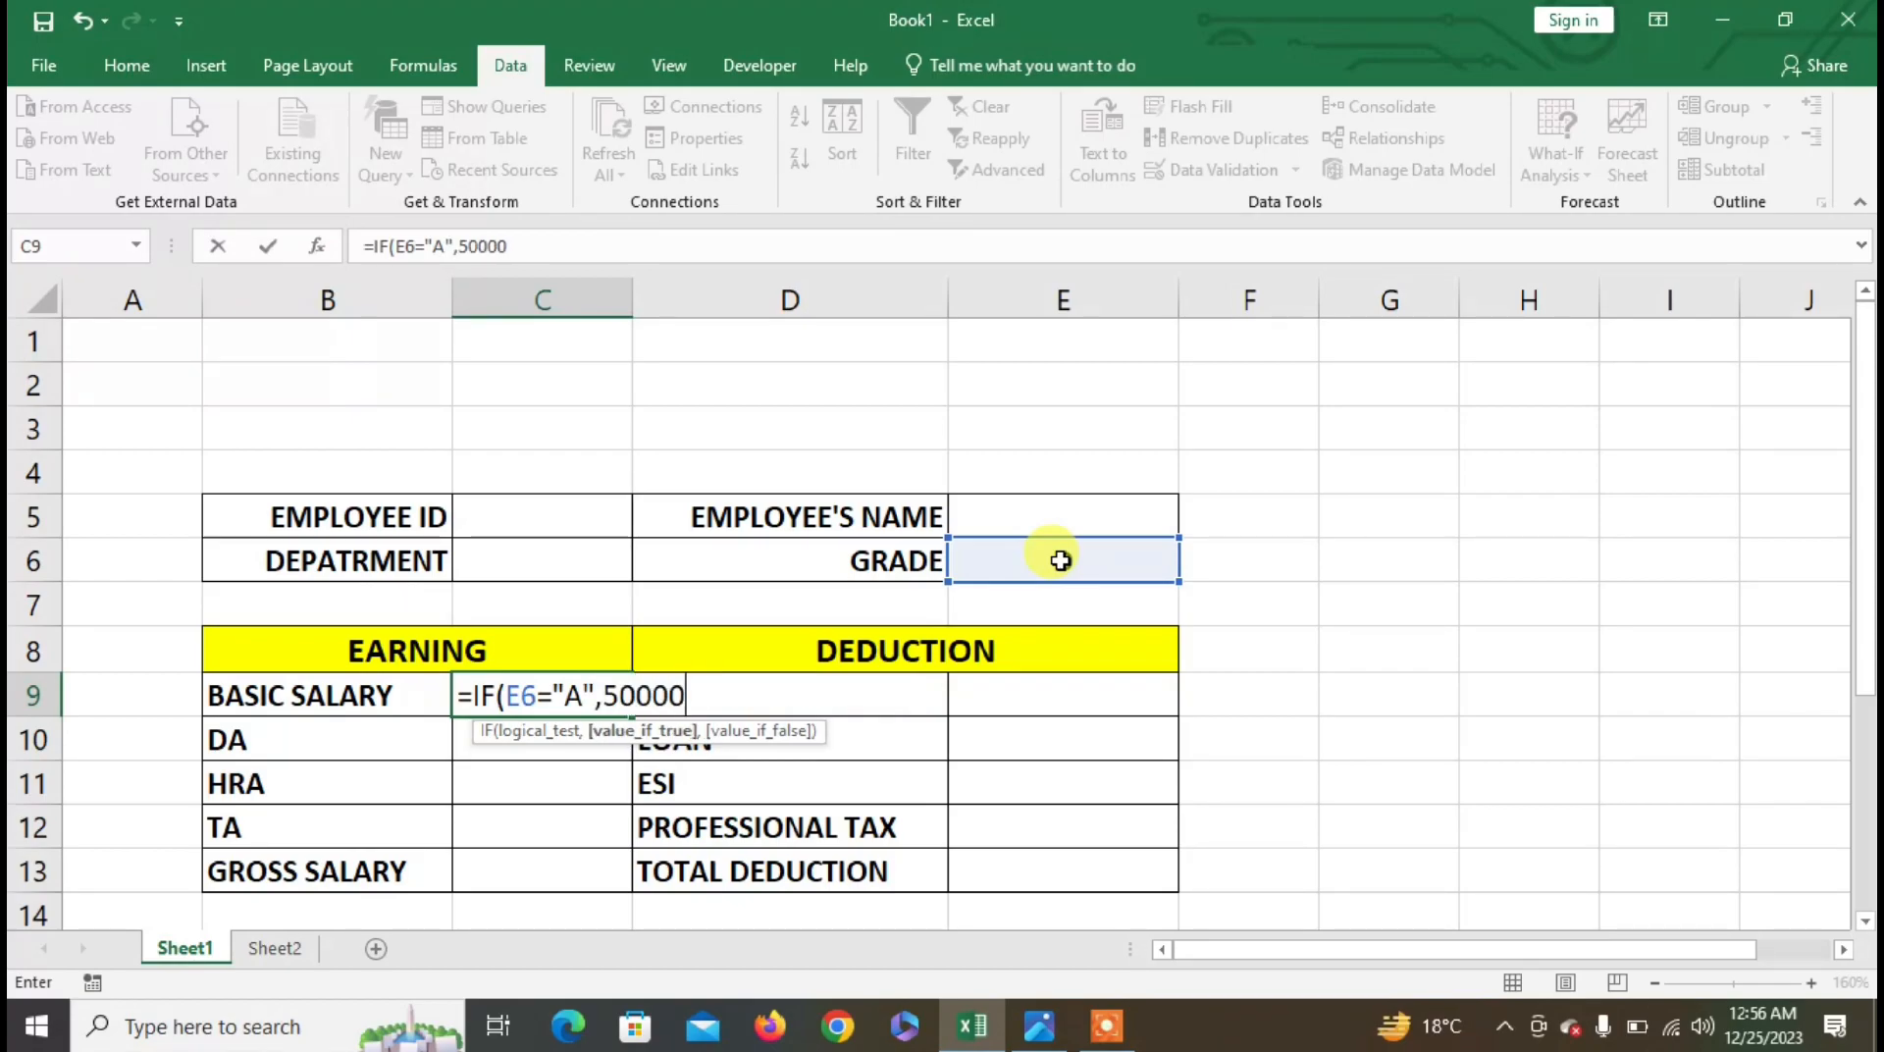
text(,IF()
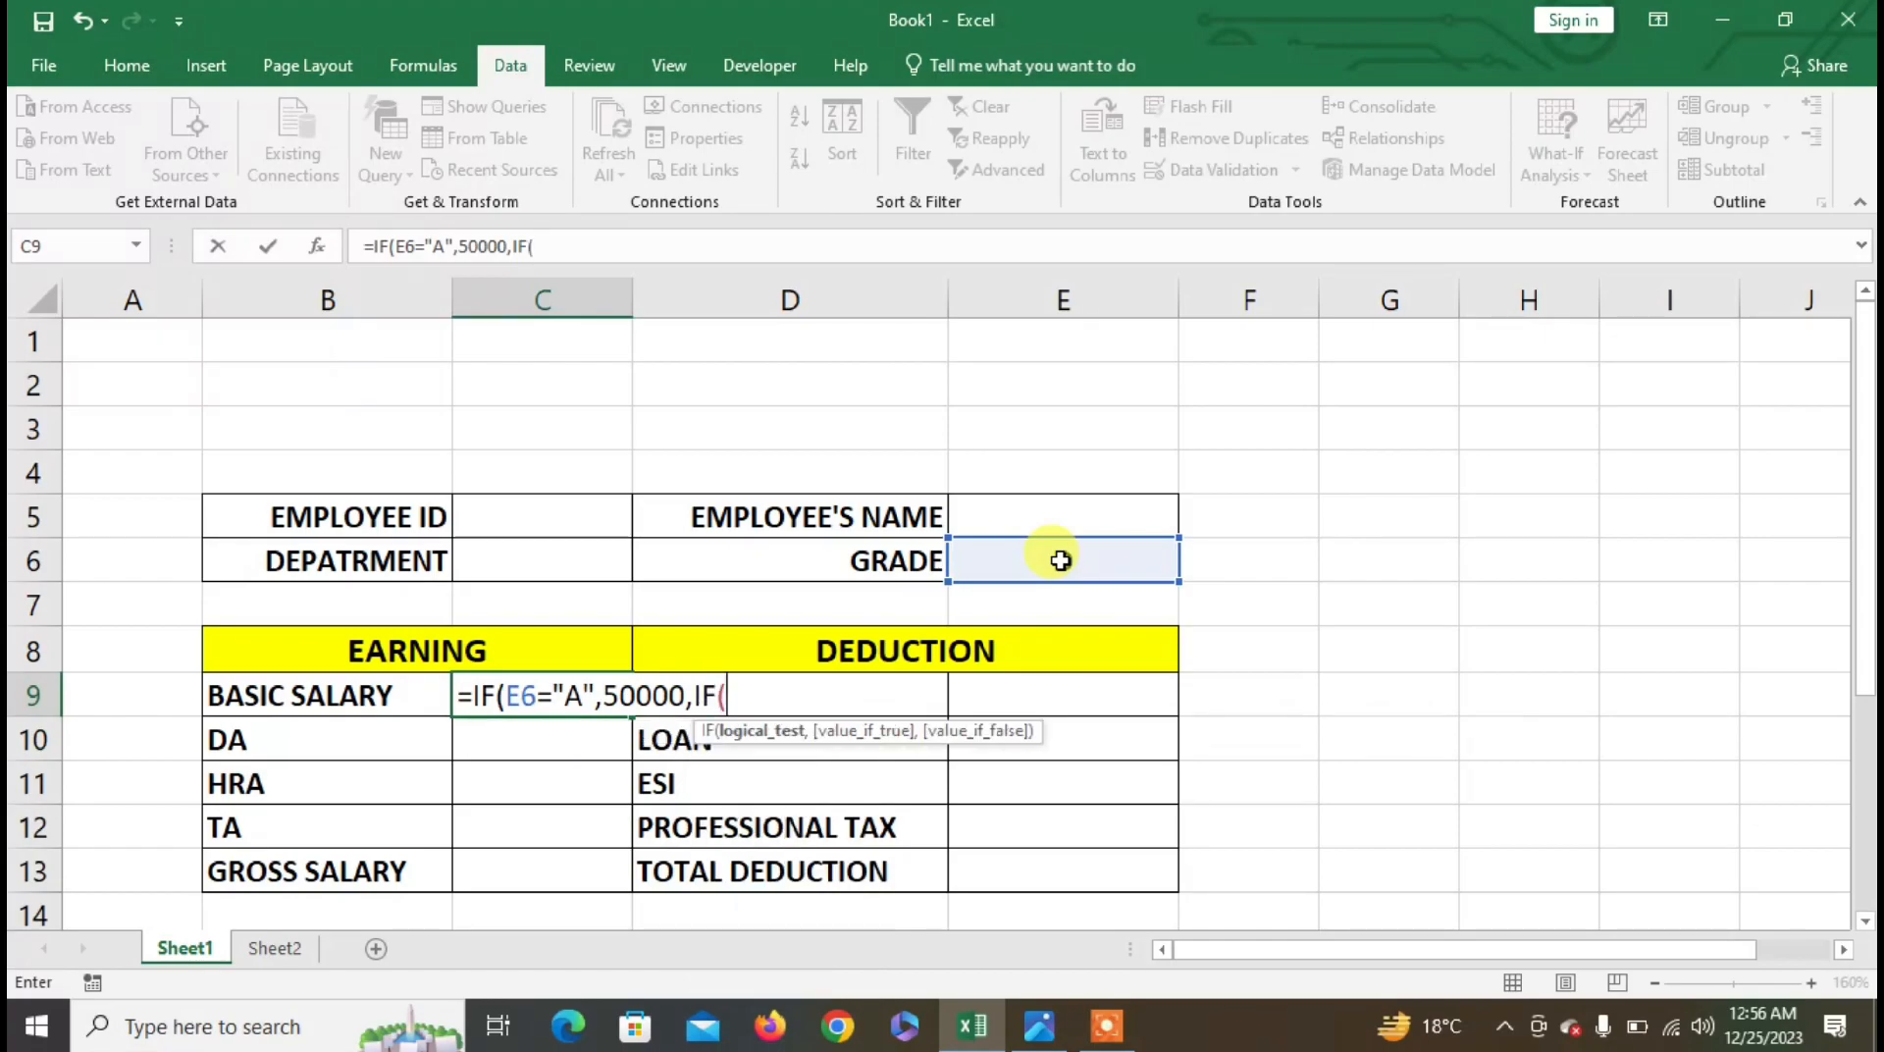
click(1111, 559)
text(,)
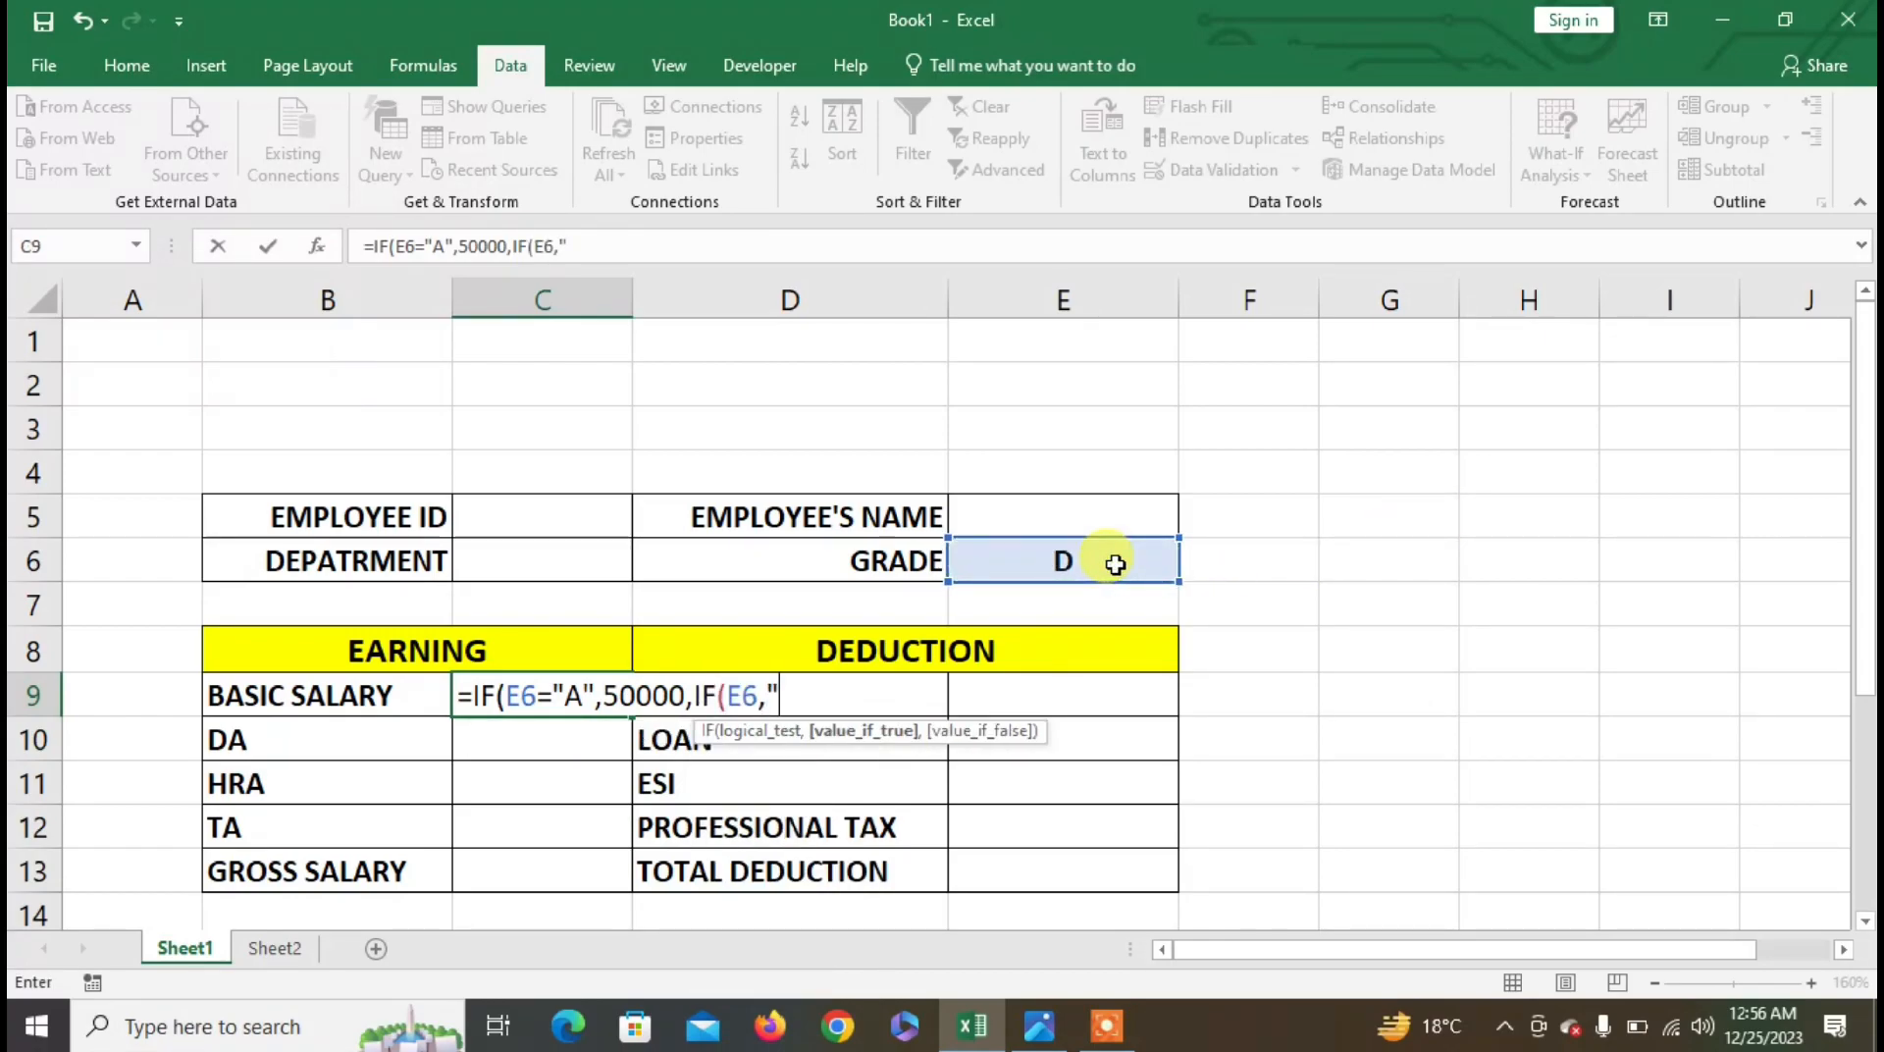
text("B",)
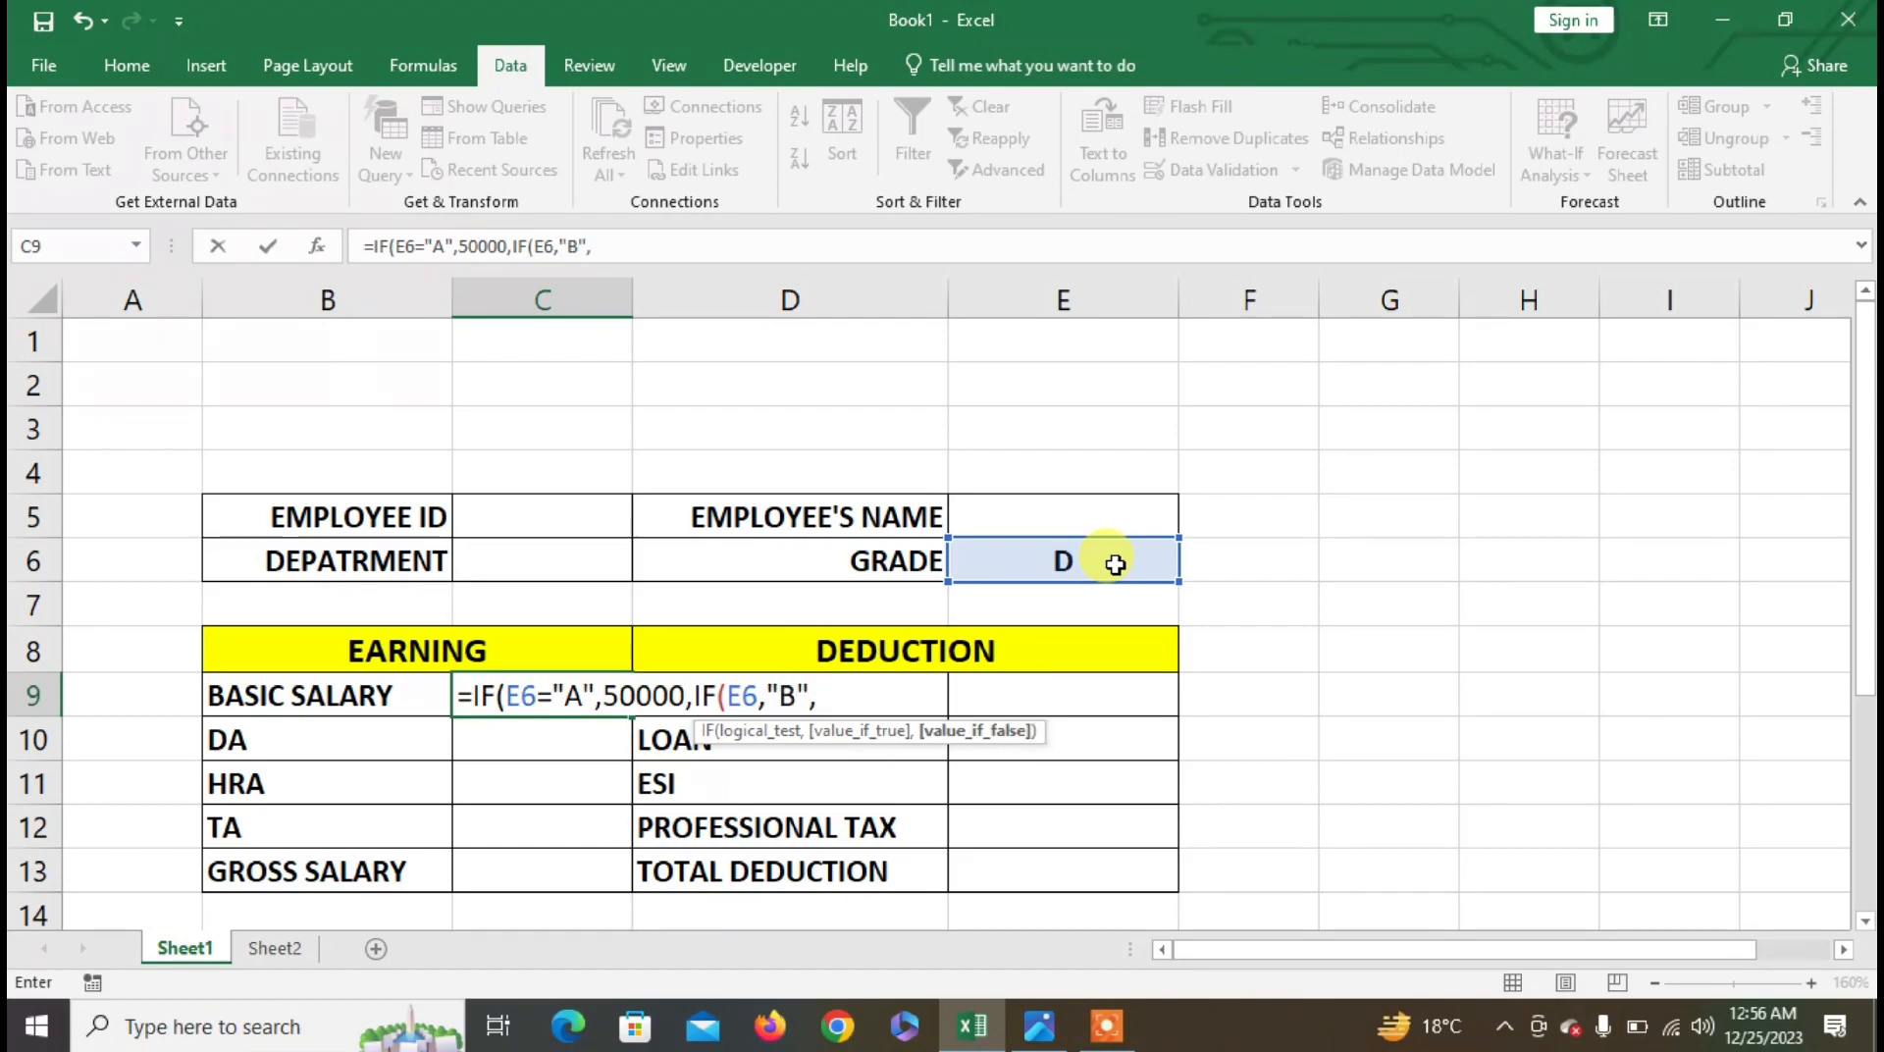
text(40000,IF()
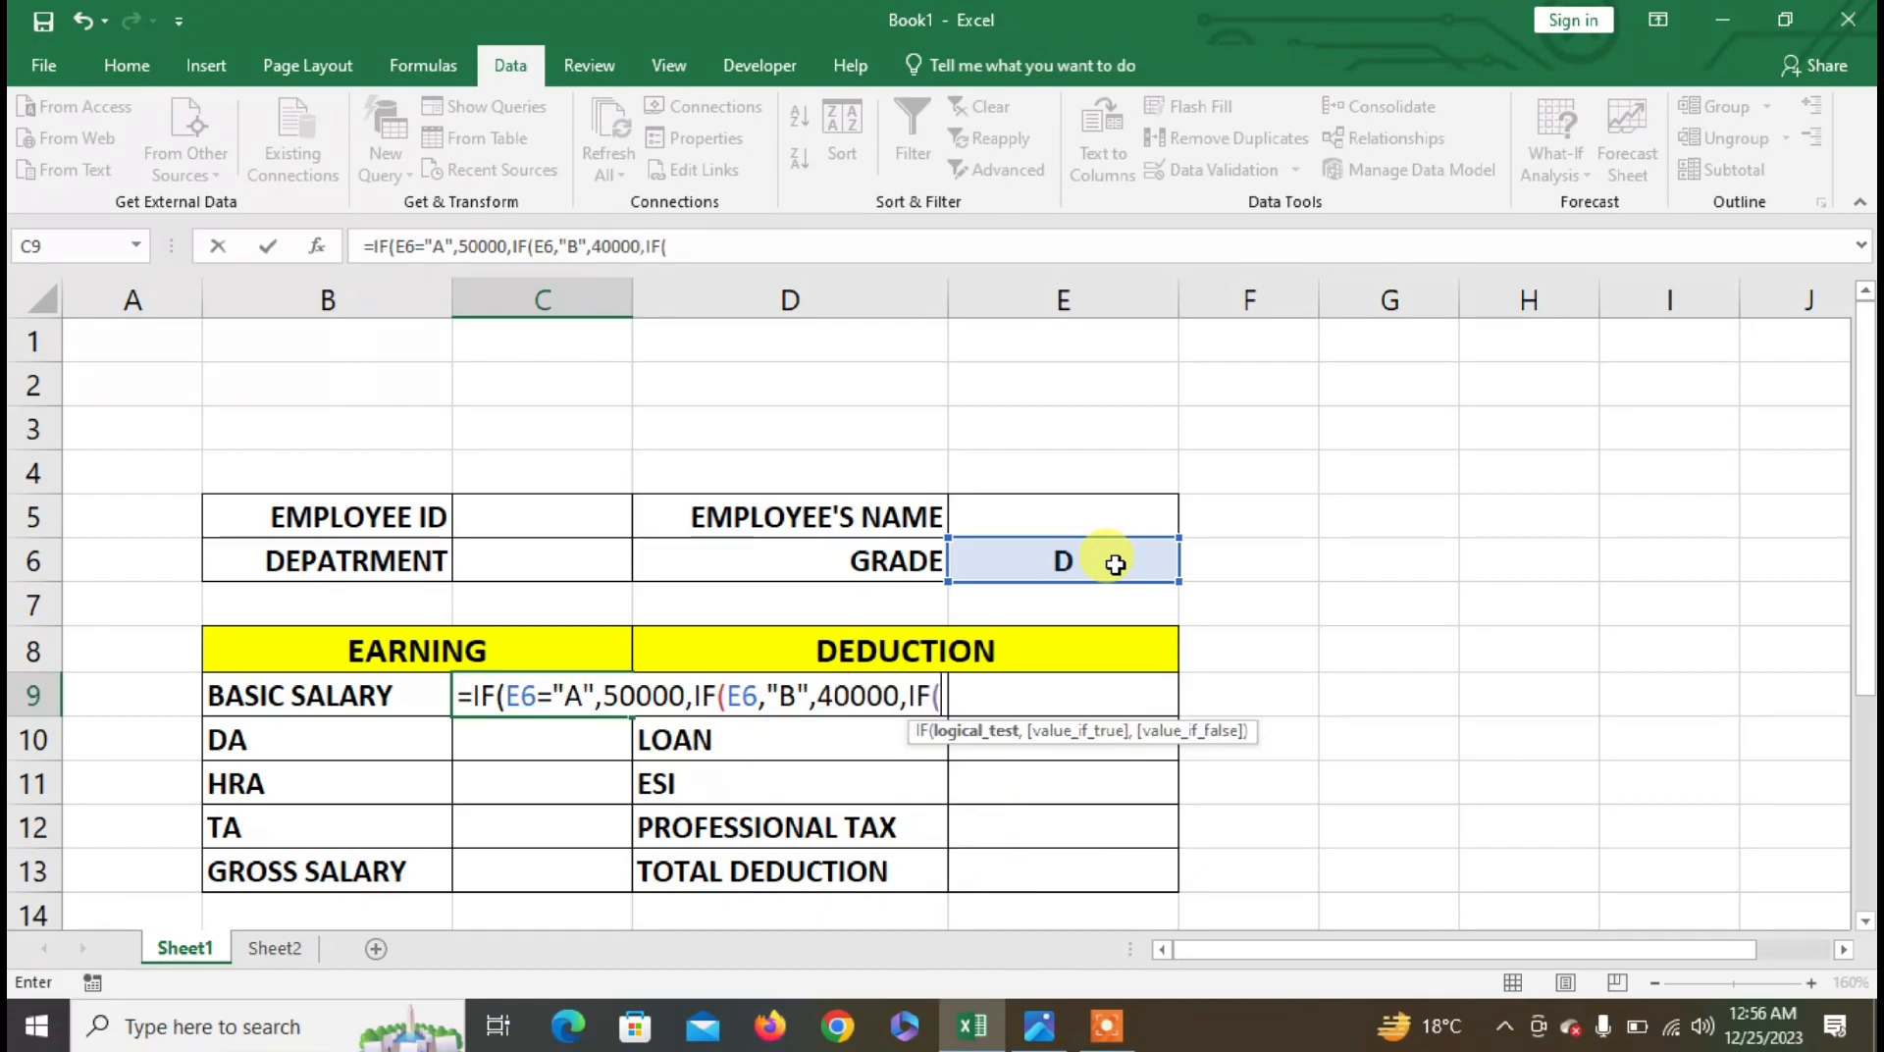
click(1115, 564)
text(=)
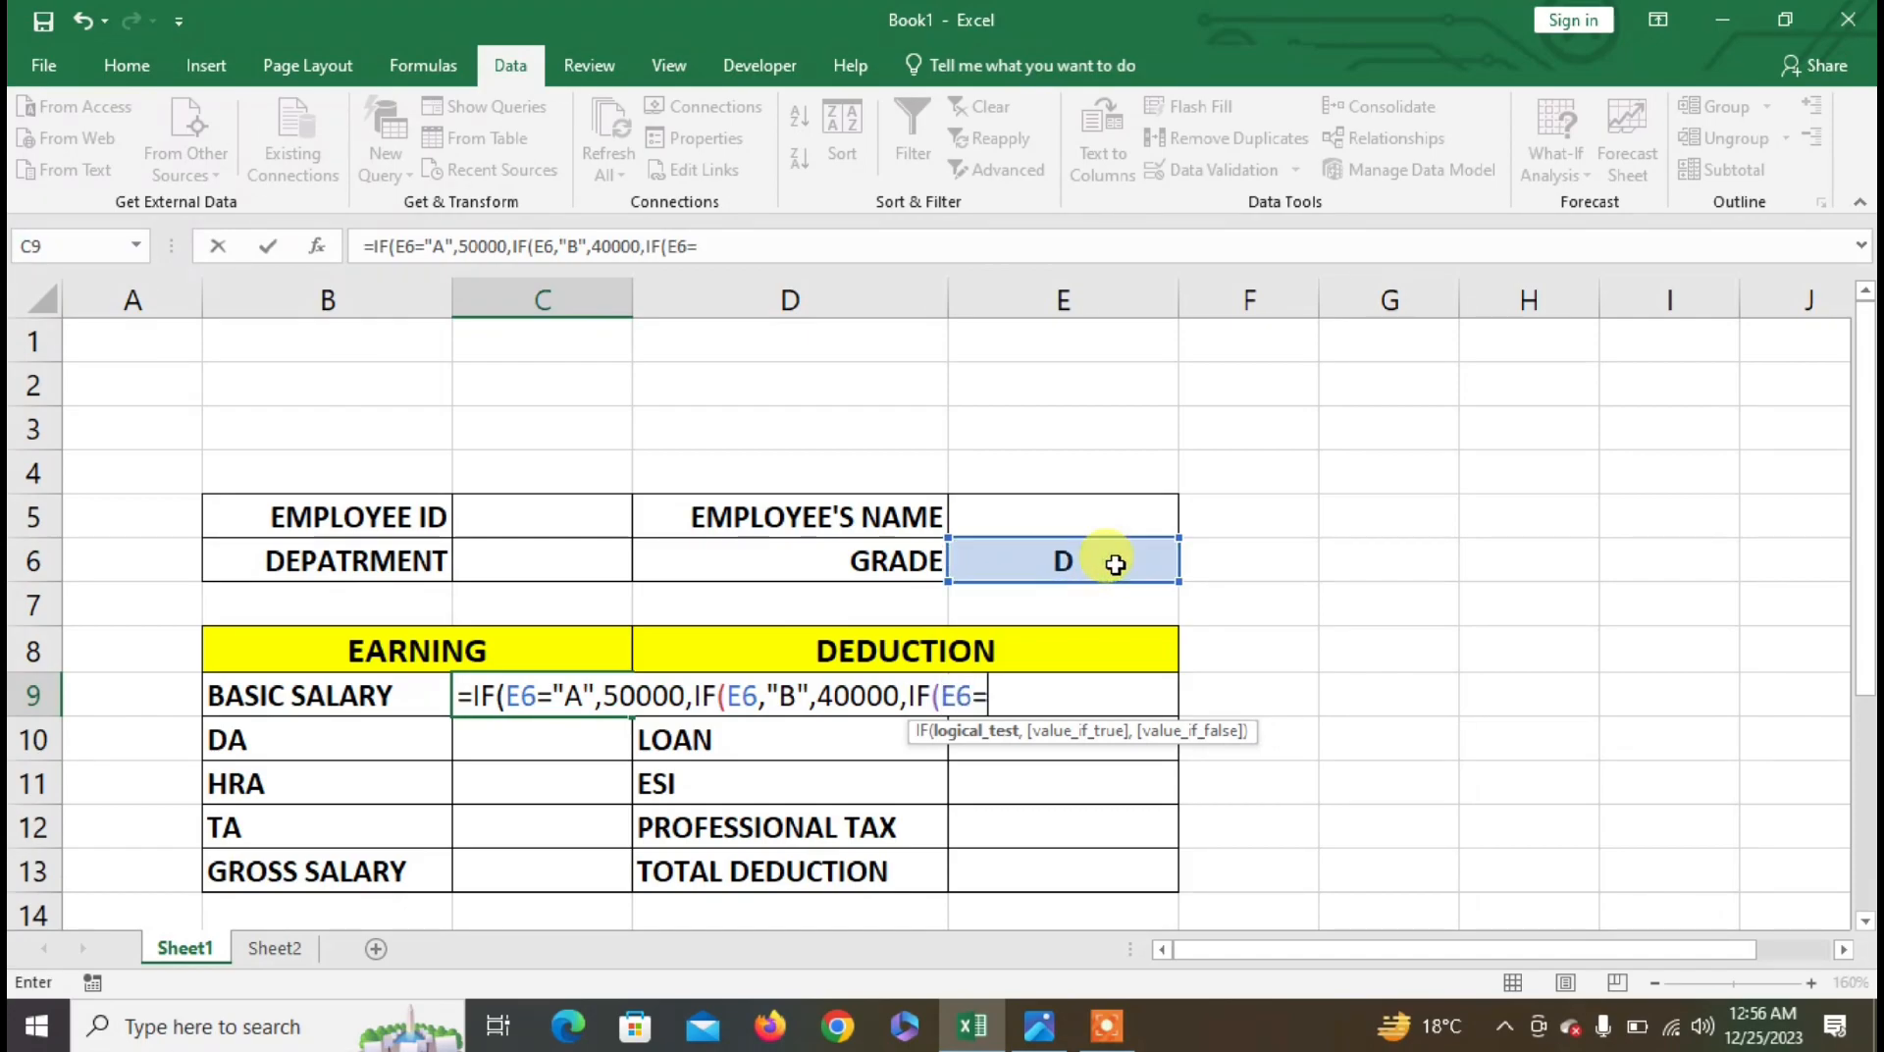
text("C",25000,150000)
key(BackSpace)
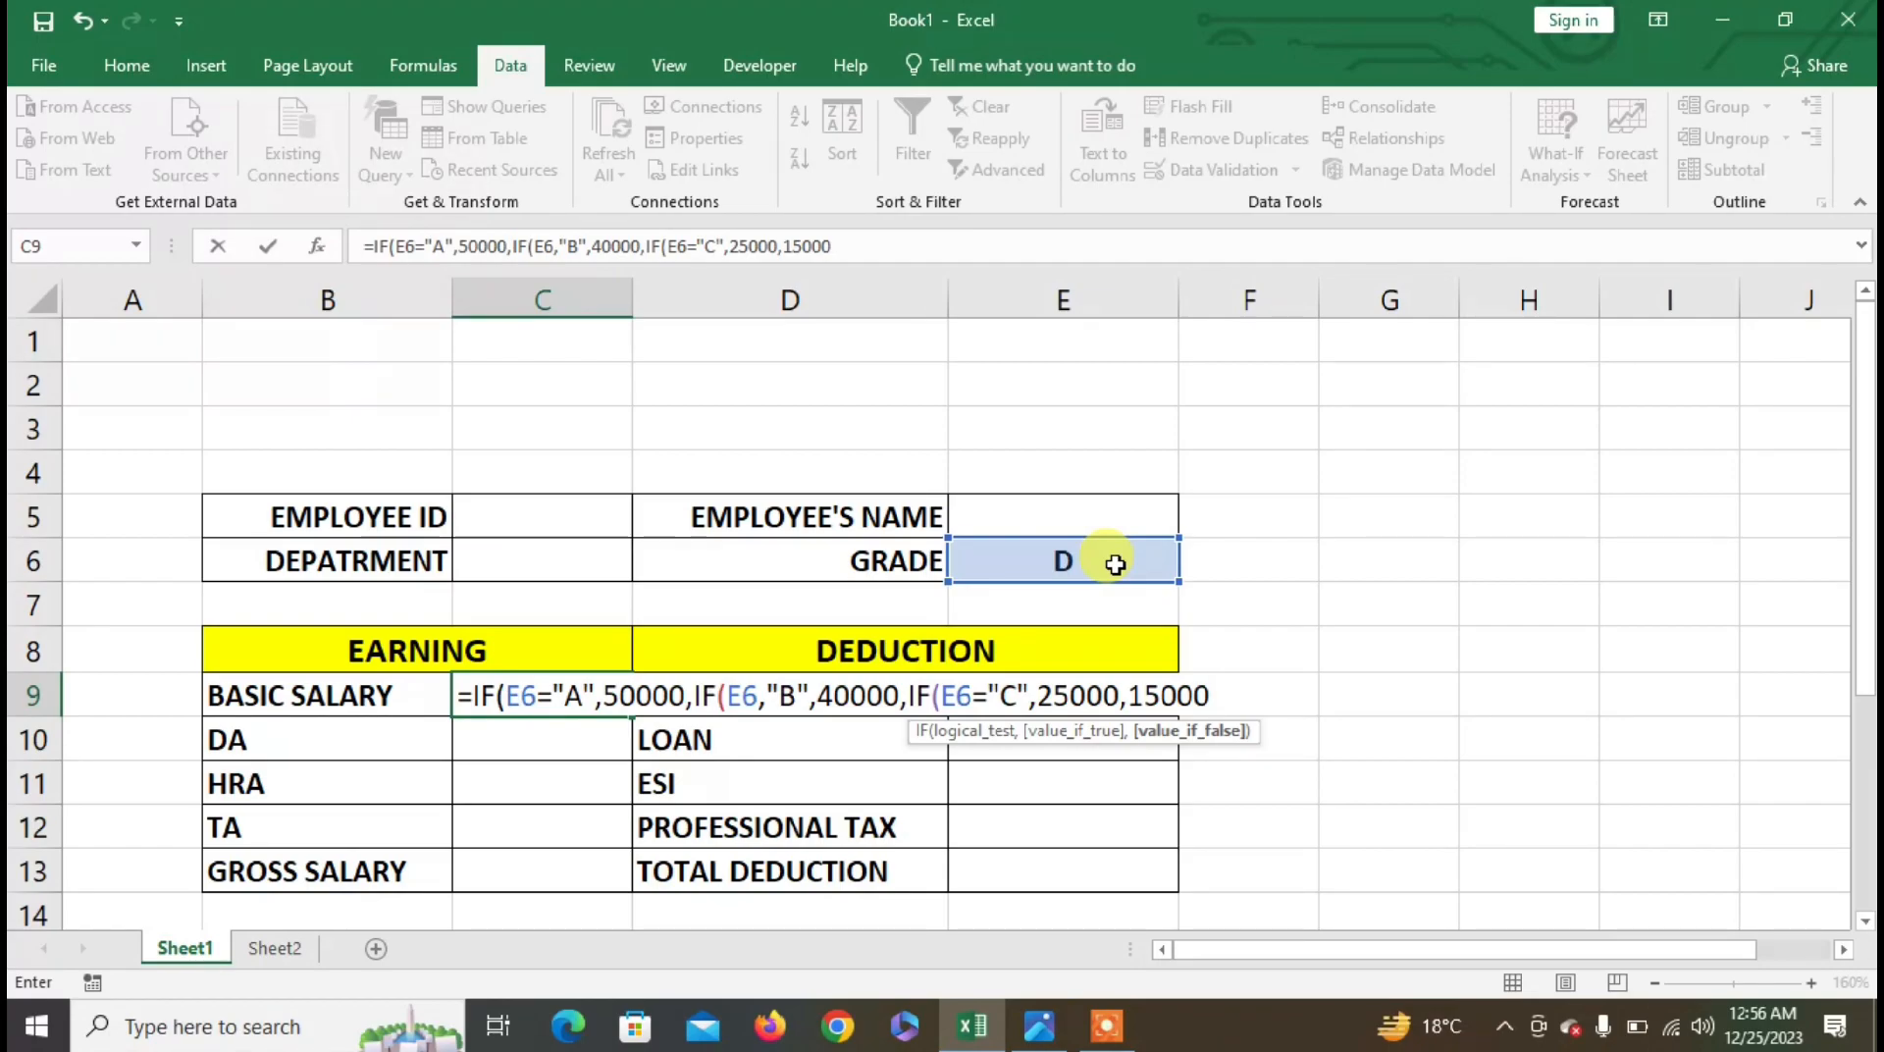
text())))
key(Return)
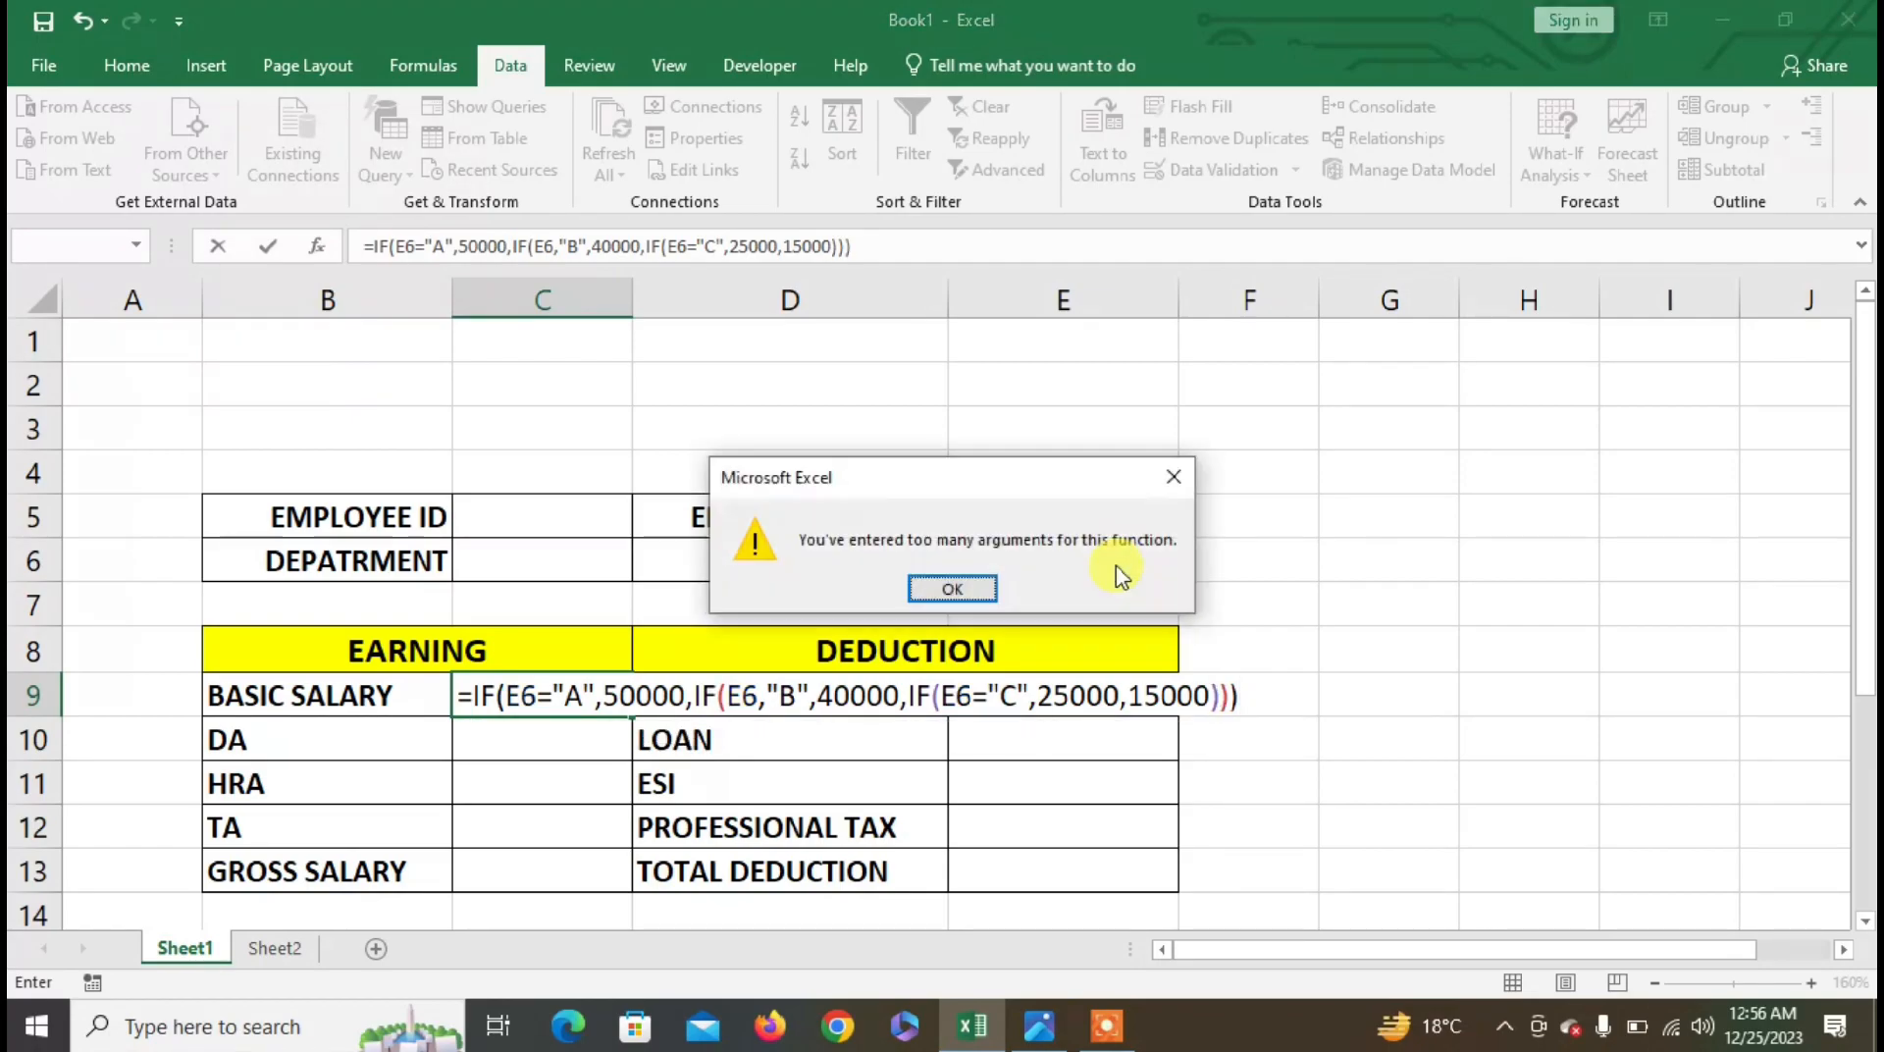
- Dismiss the too-many-arguments error and fix the grade B test to E6="B"
click(951, 588)
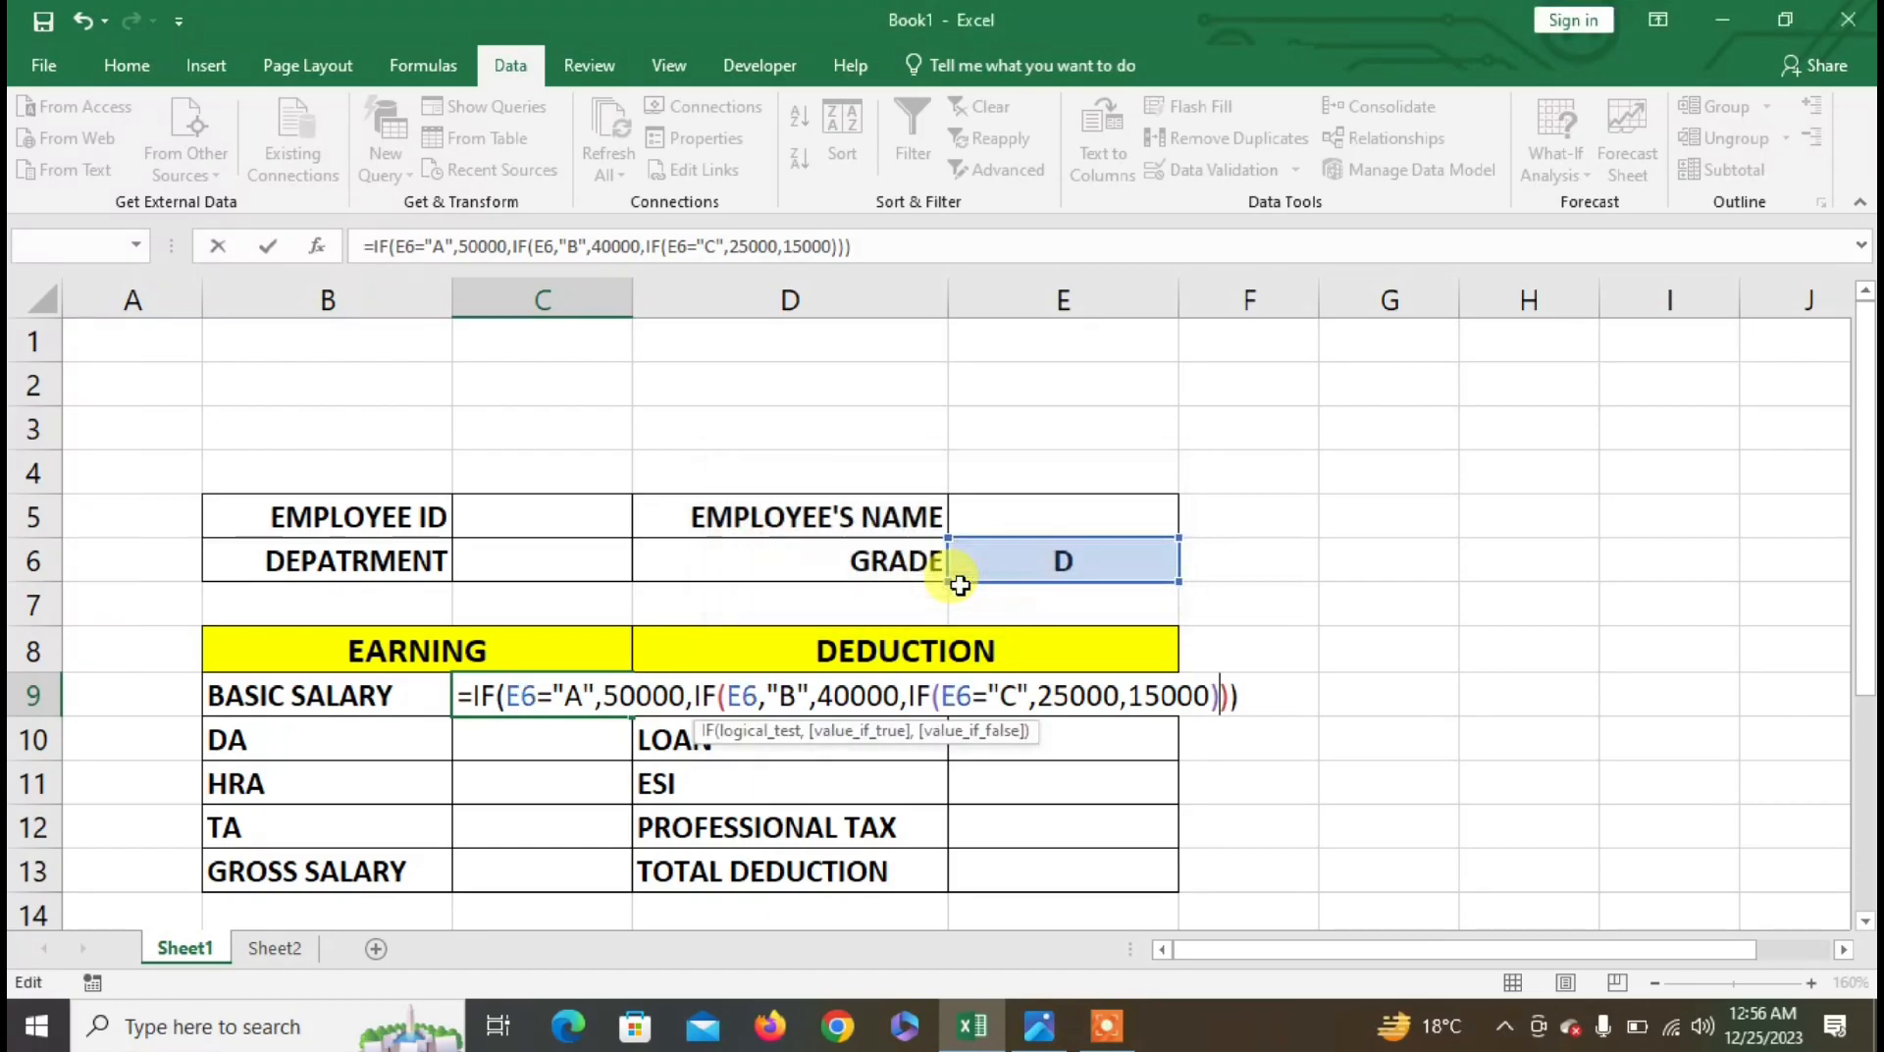
key(Left)
key(Left)
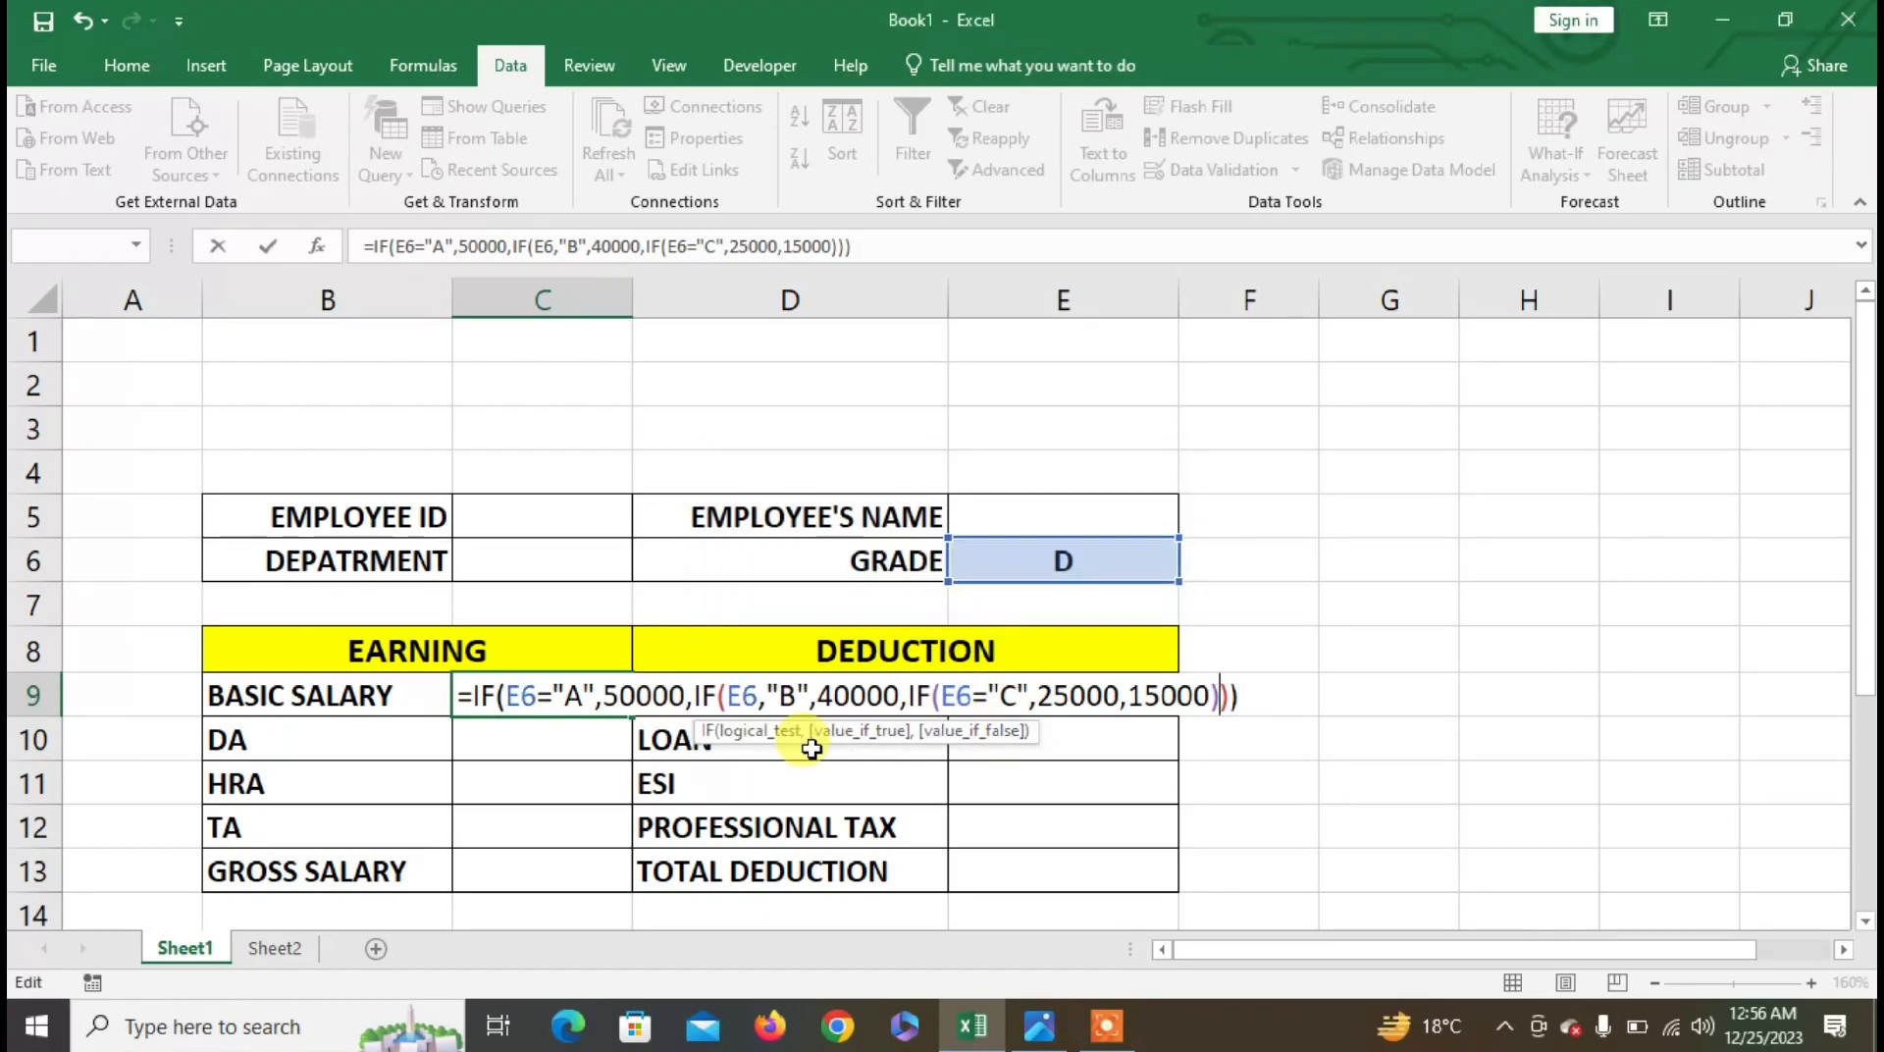
key(Left)
key(Left)
key(Left)
key(Left)
key(Left)
key(Left)
key(Left)
key(Left)
key(Left)
key(Left)
key(Left)
key(Left)
key(Left)
key(Left)
key(Left)
key(Left)
key(Left)
key(Left)
key(Left)
key(Left)
text(=)
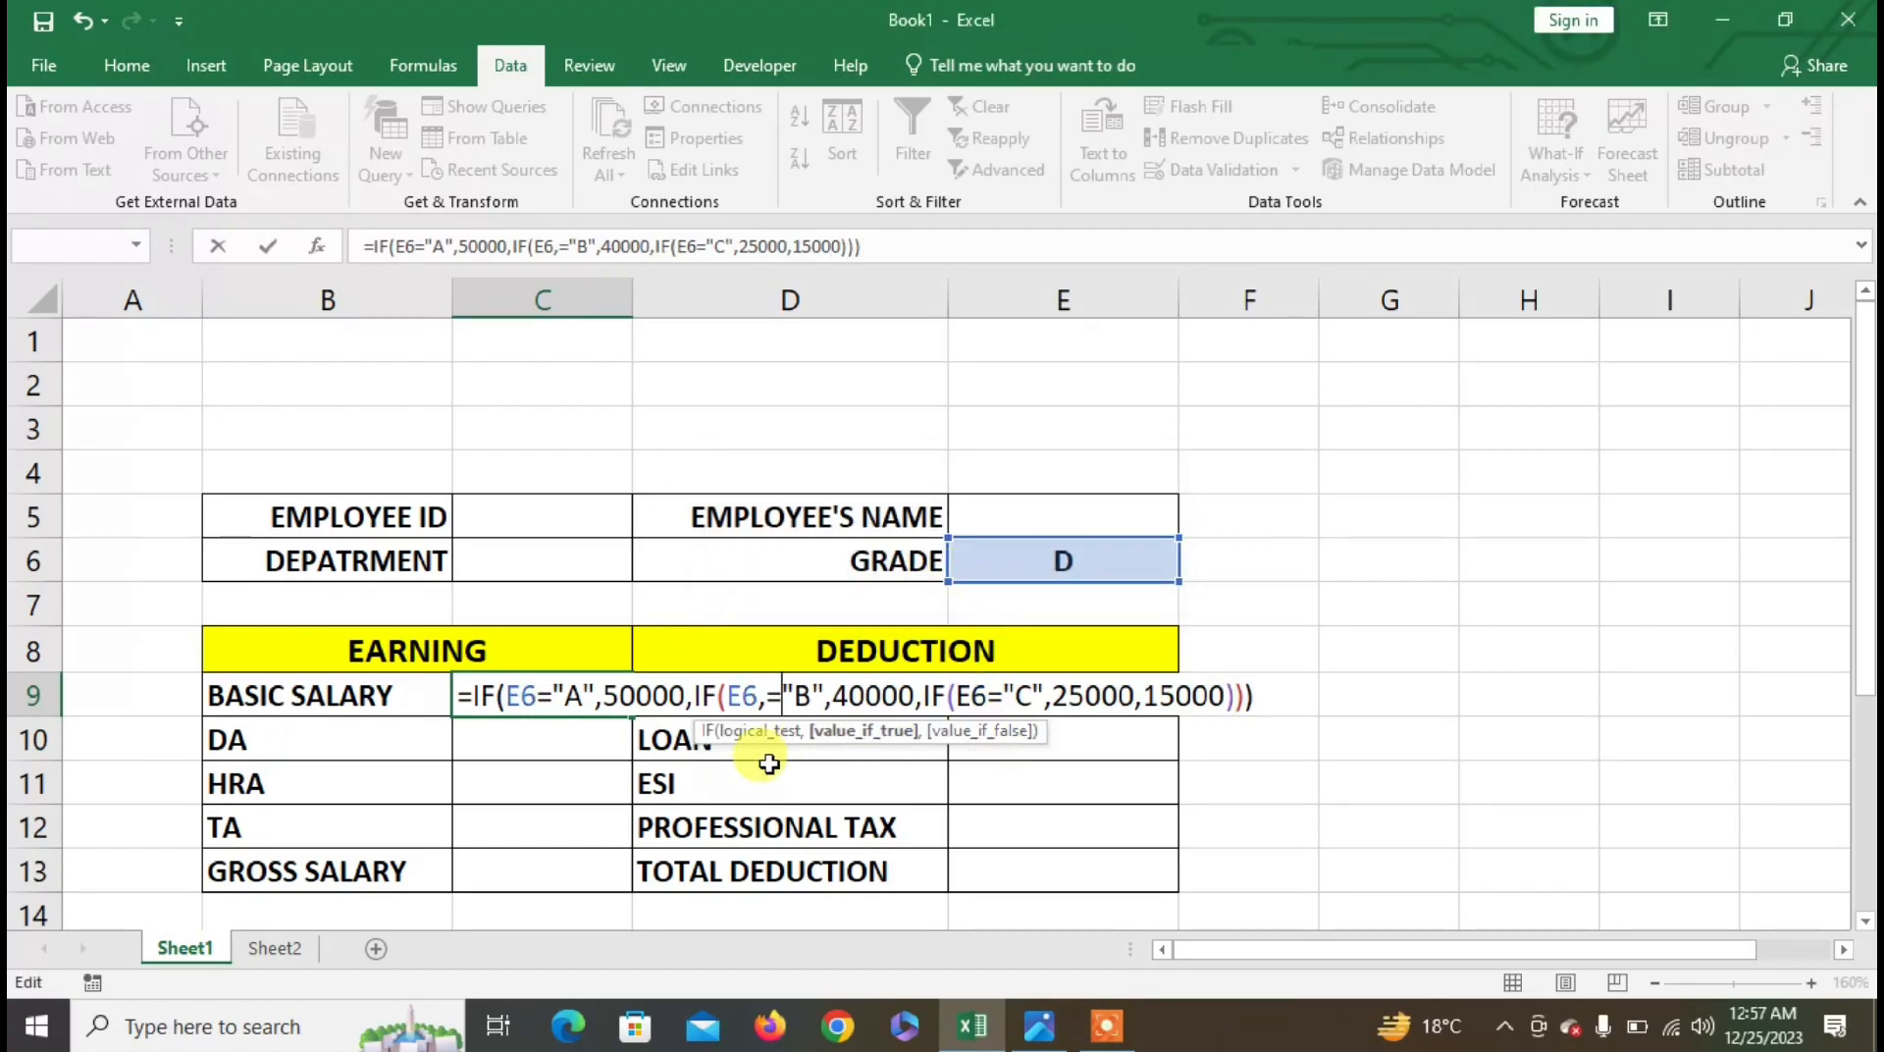
key(BackSpace)
key(BackSpace)
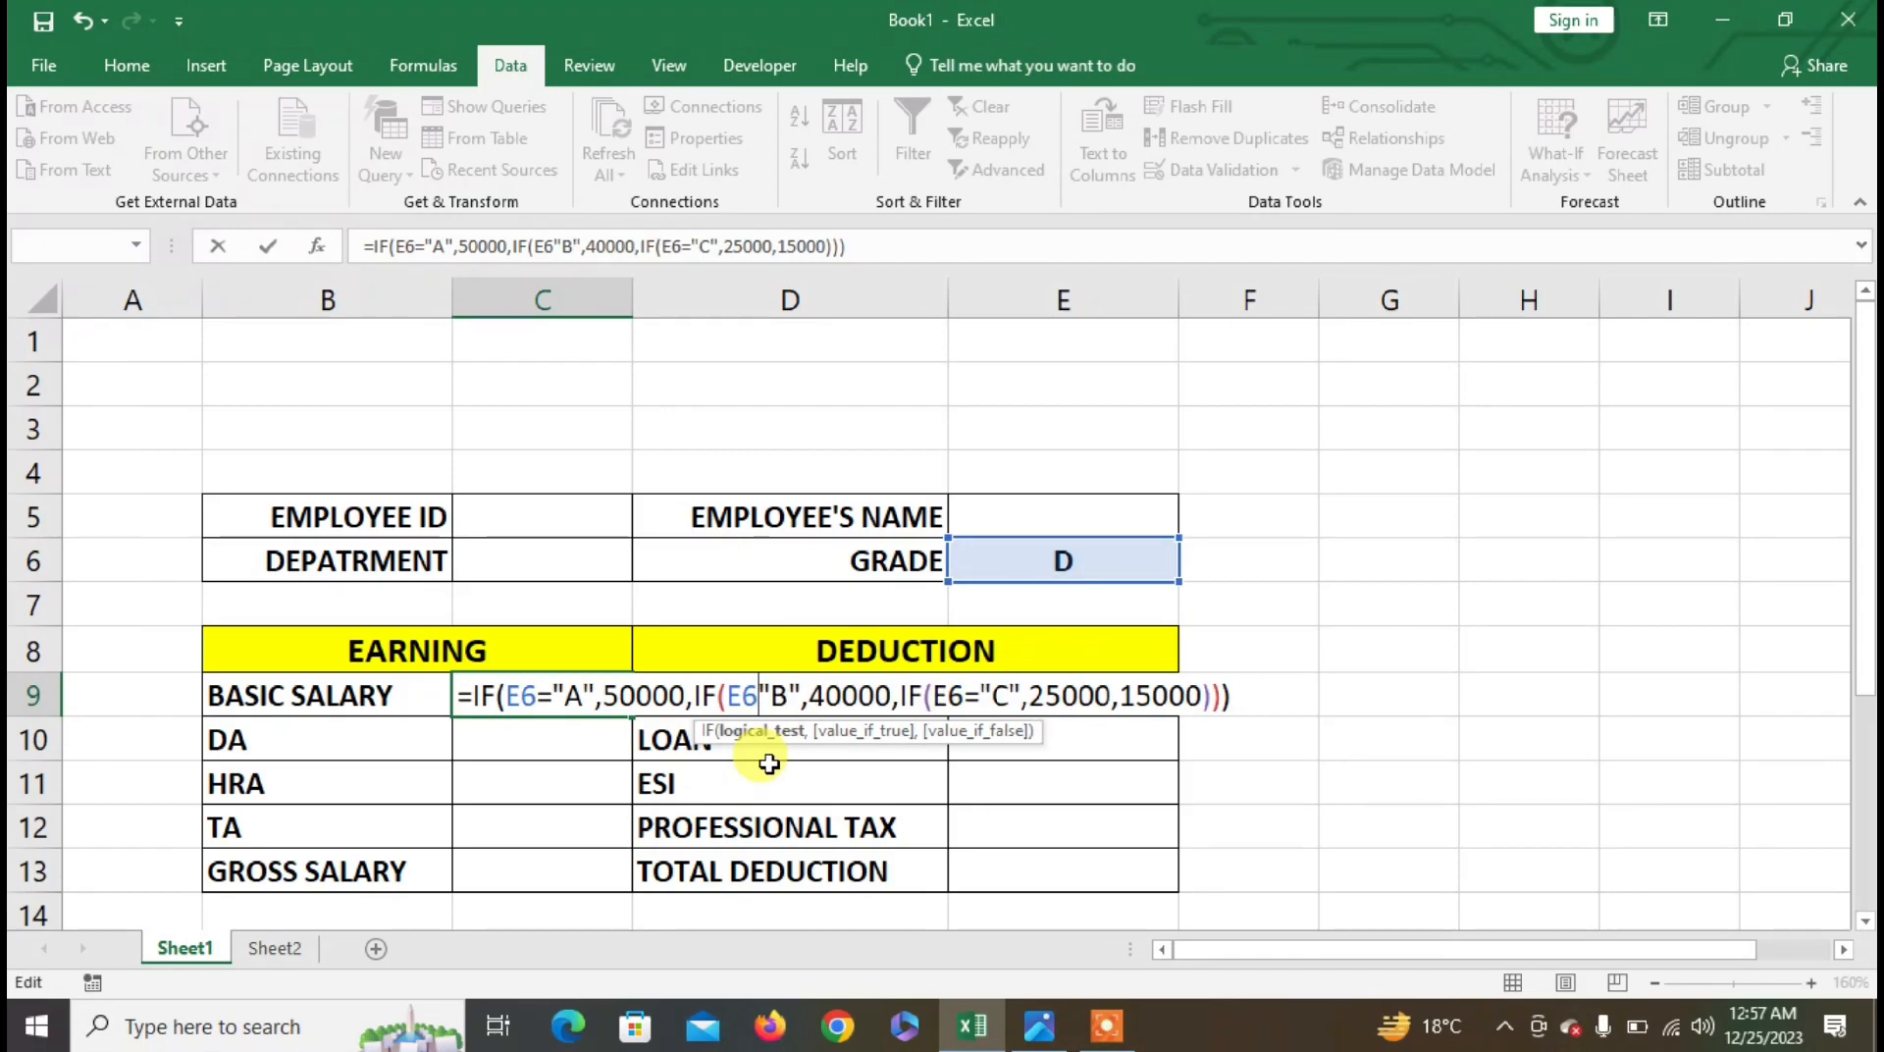
text(=)
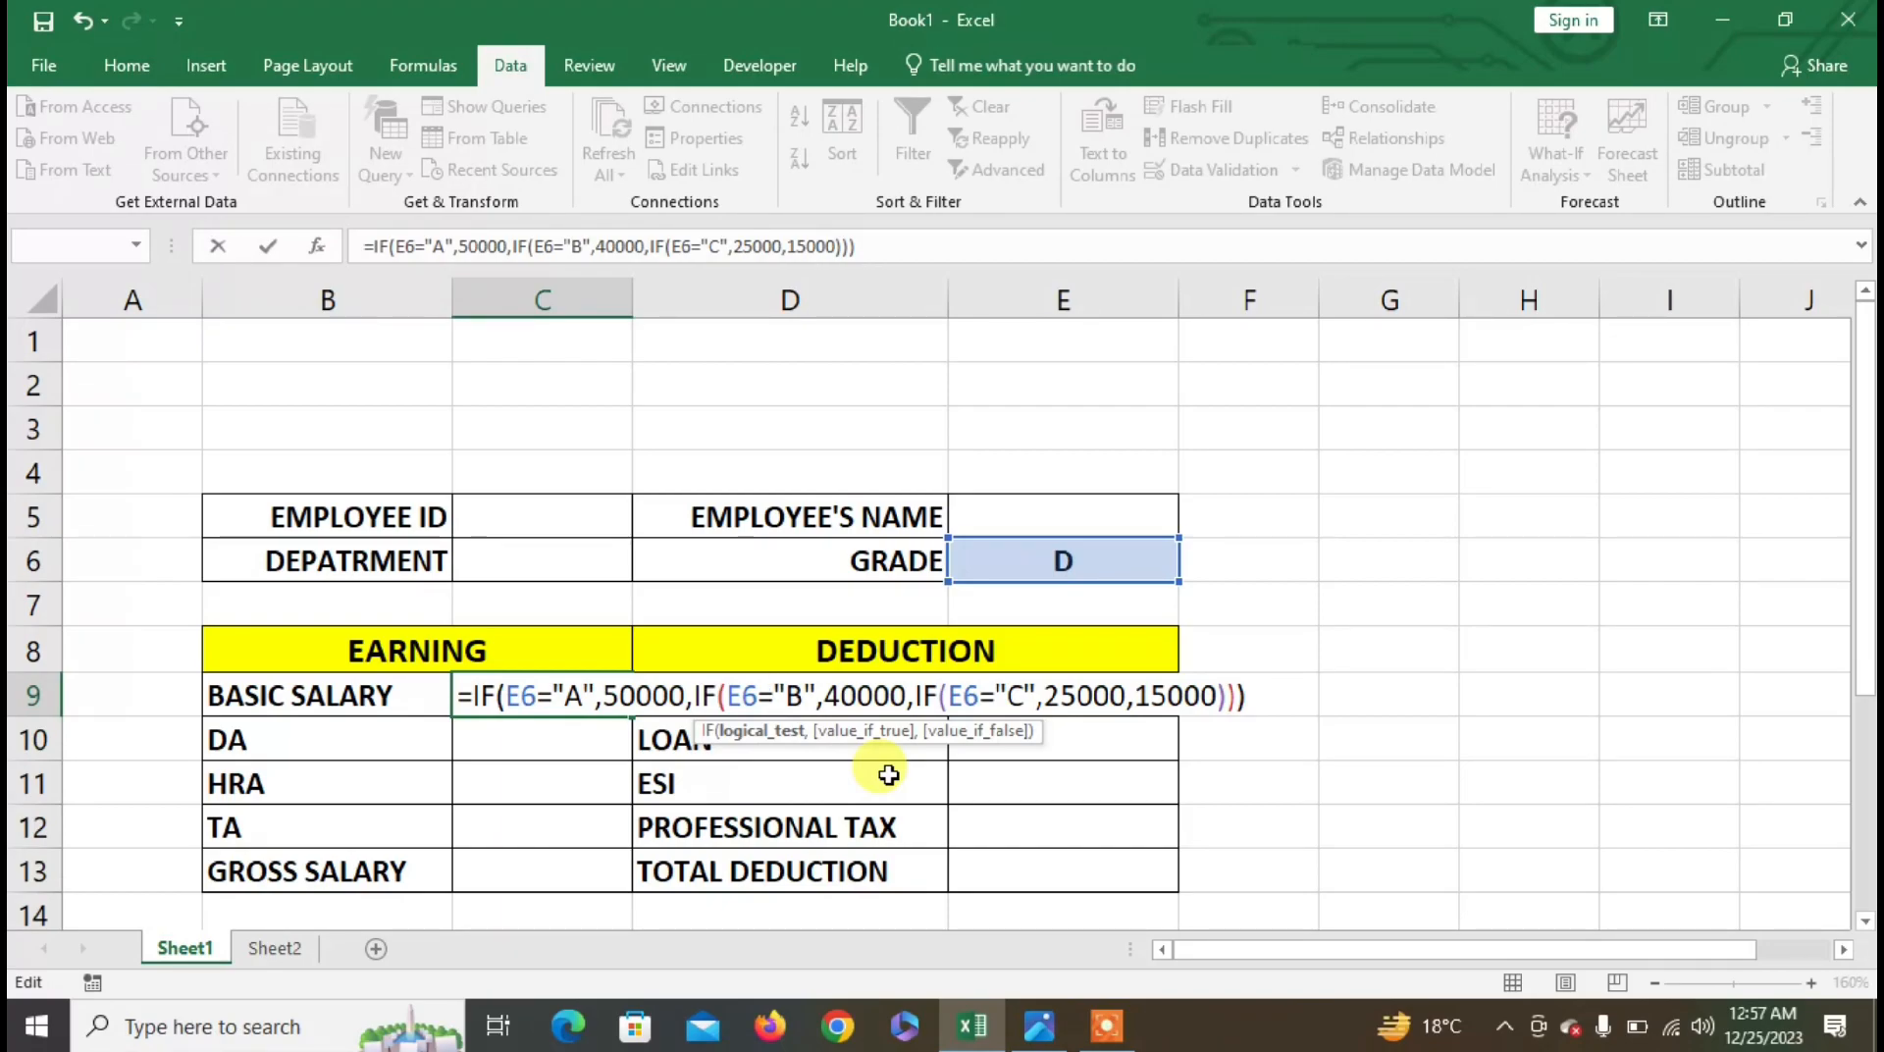
key(Return)
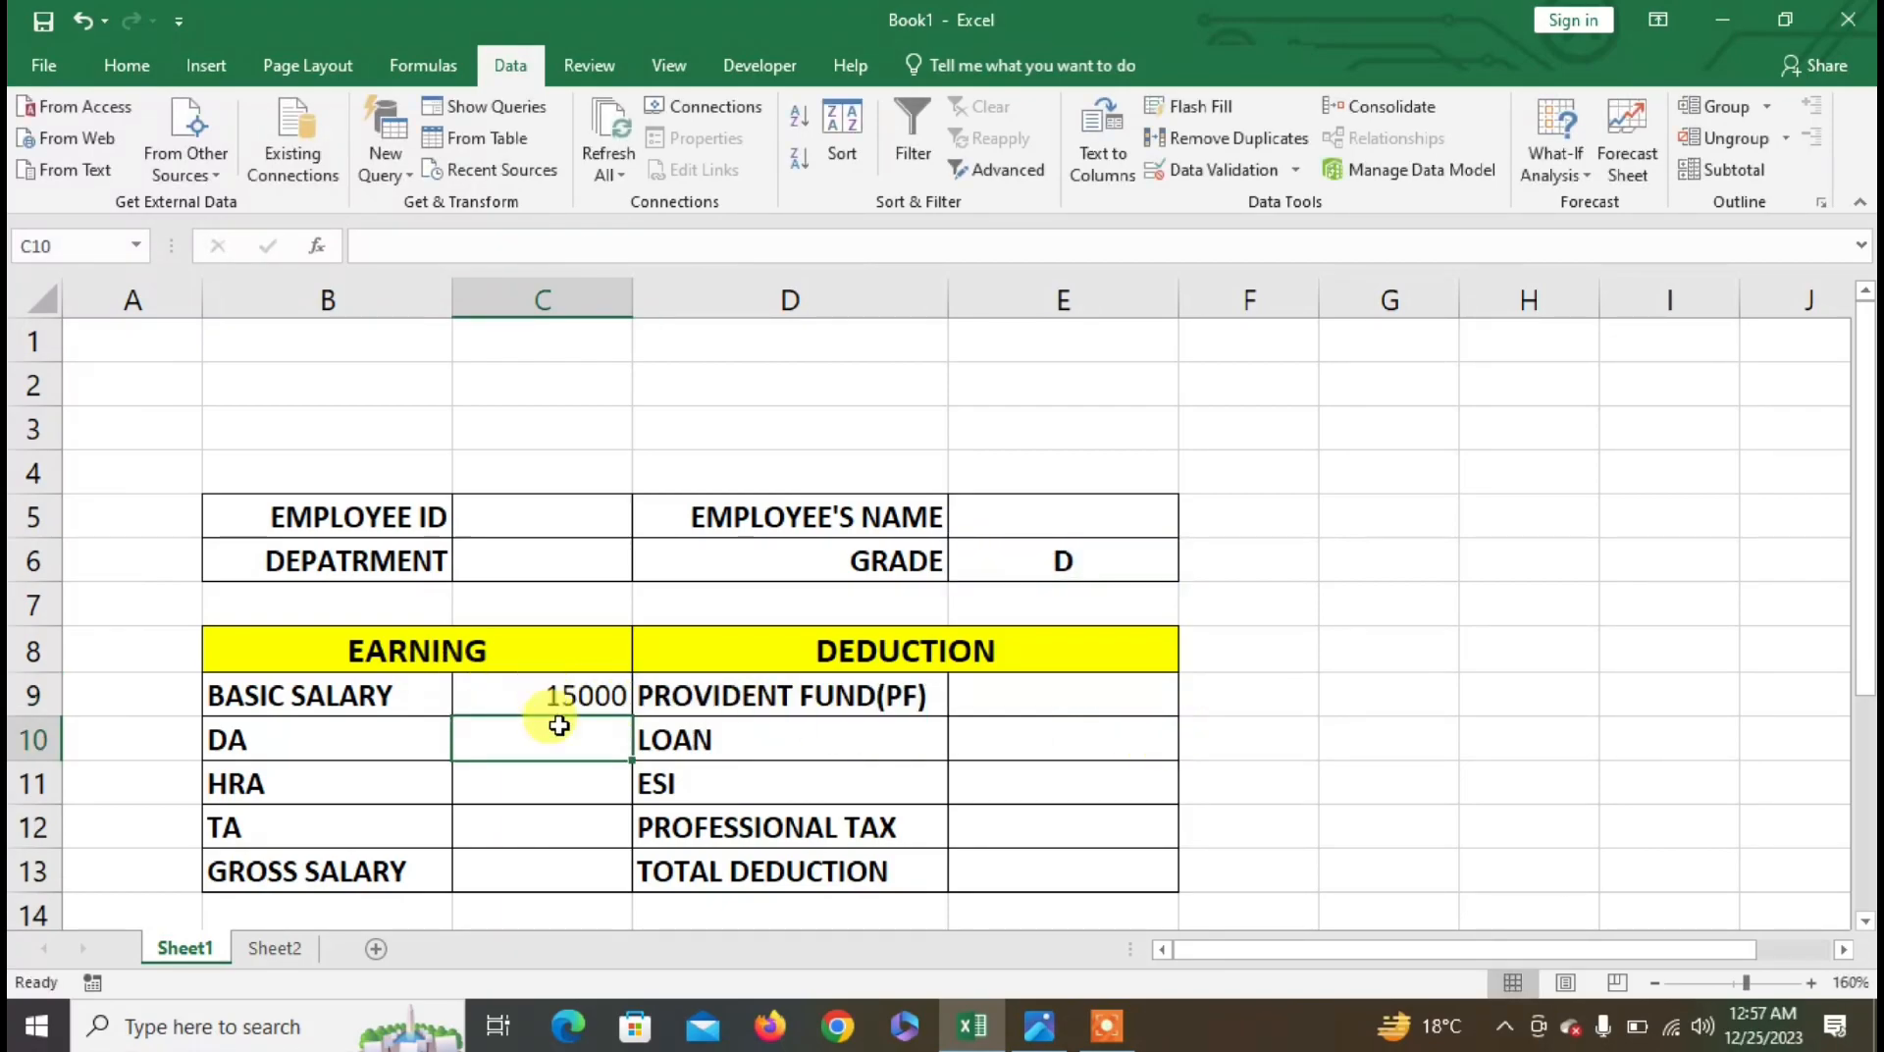
- Enter the DA formula in C10: 5% of C9 up to 25000, 6% up to 40000, else 7%
click(571, 734)
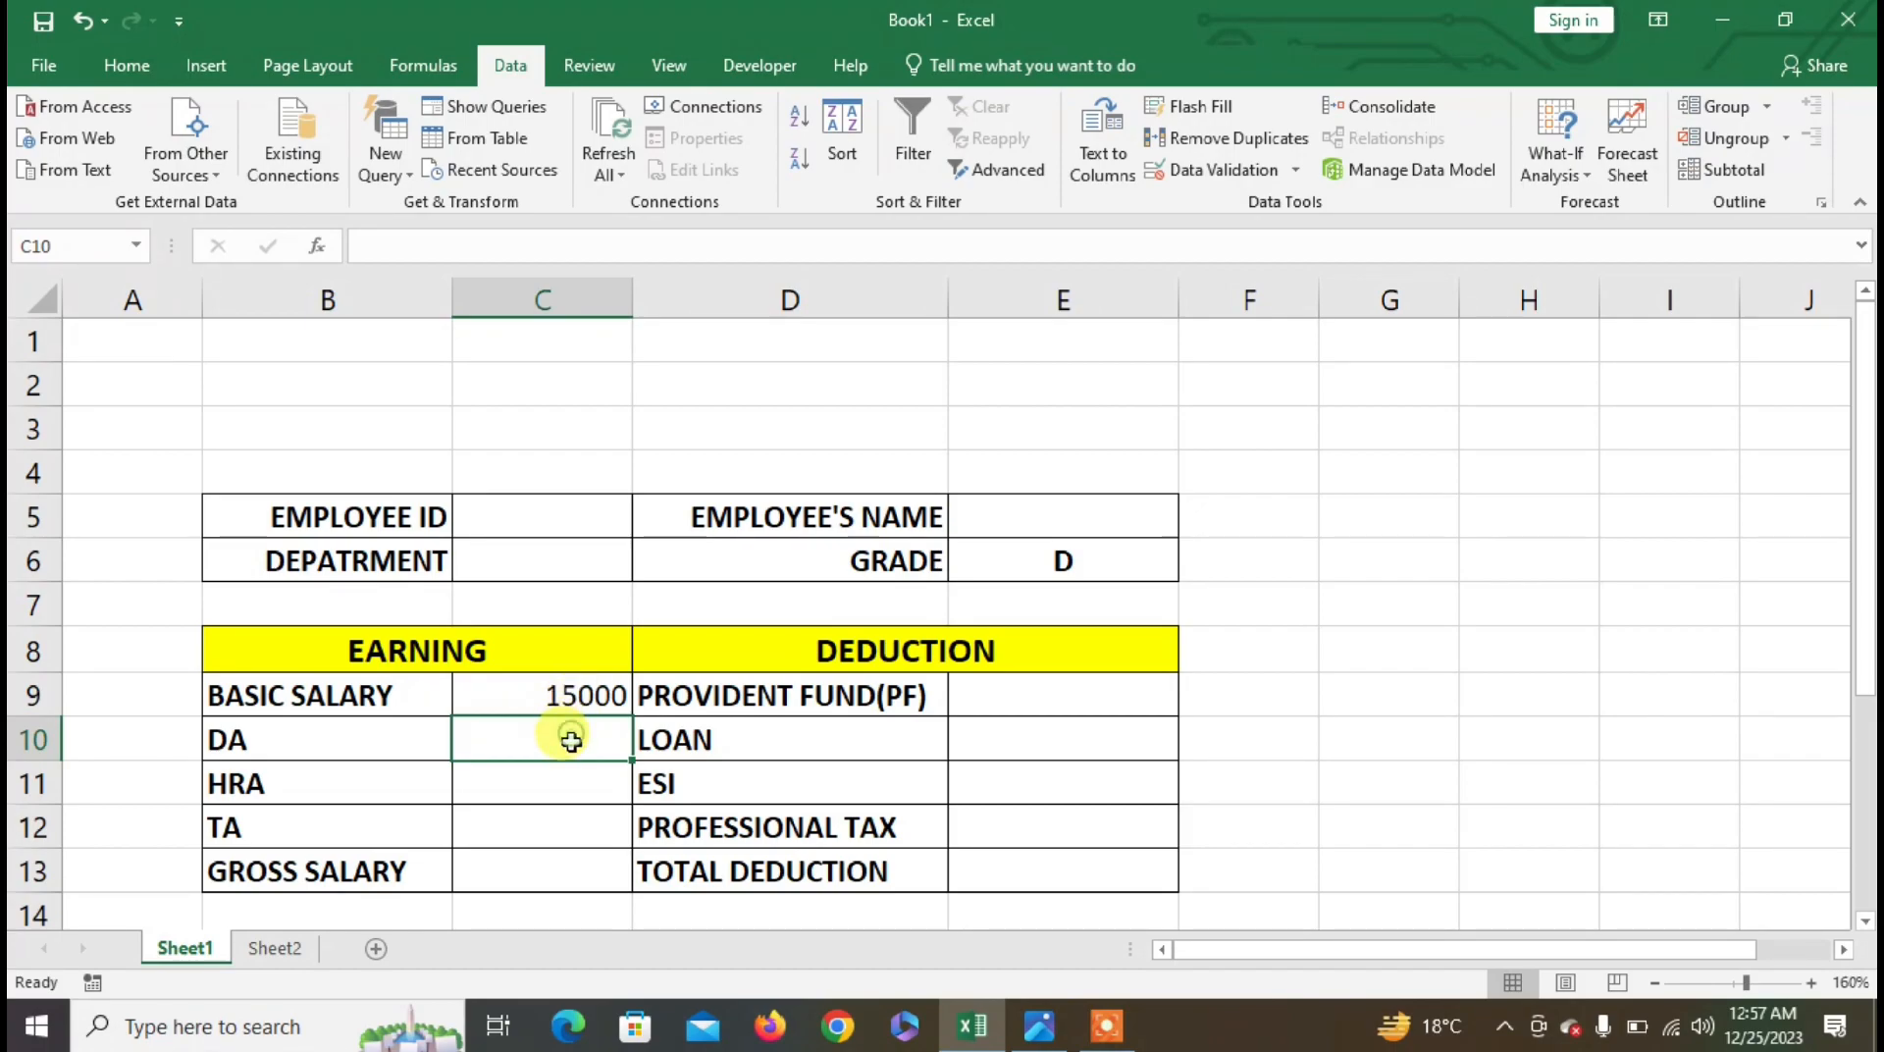
text(=)
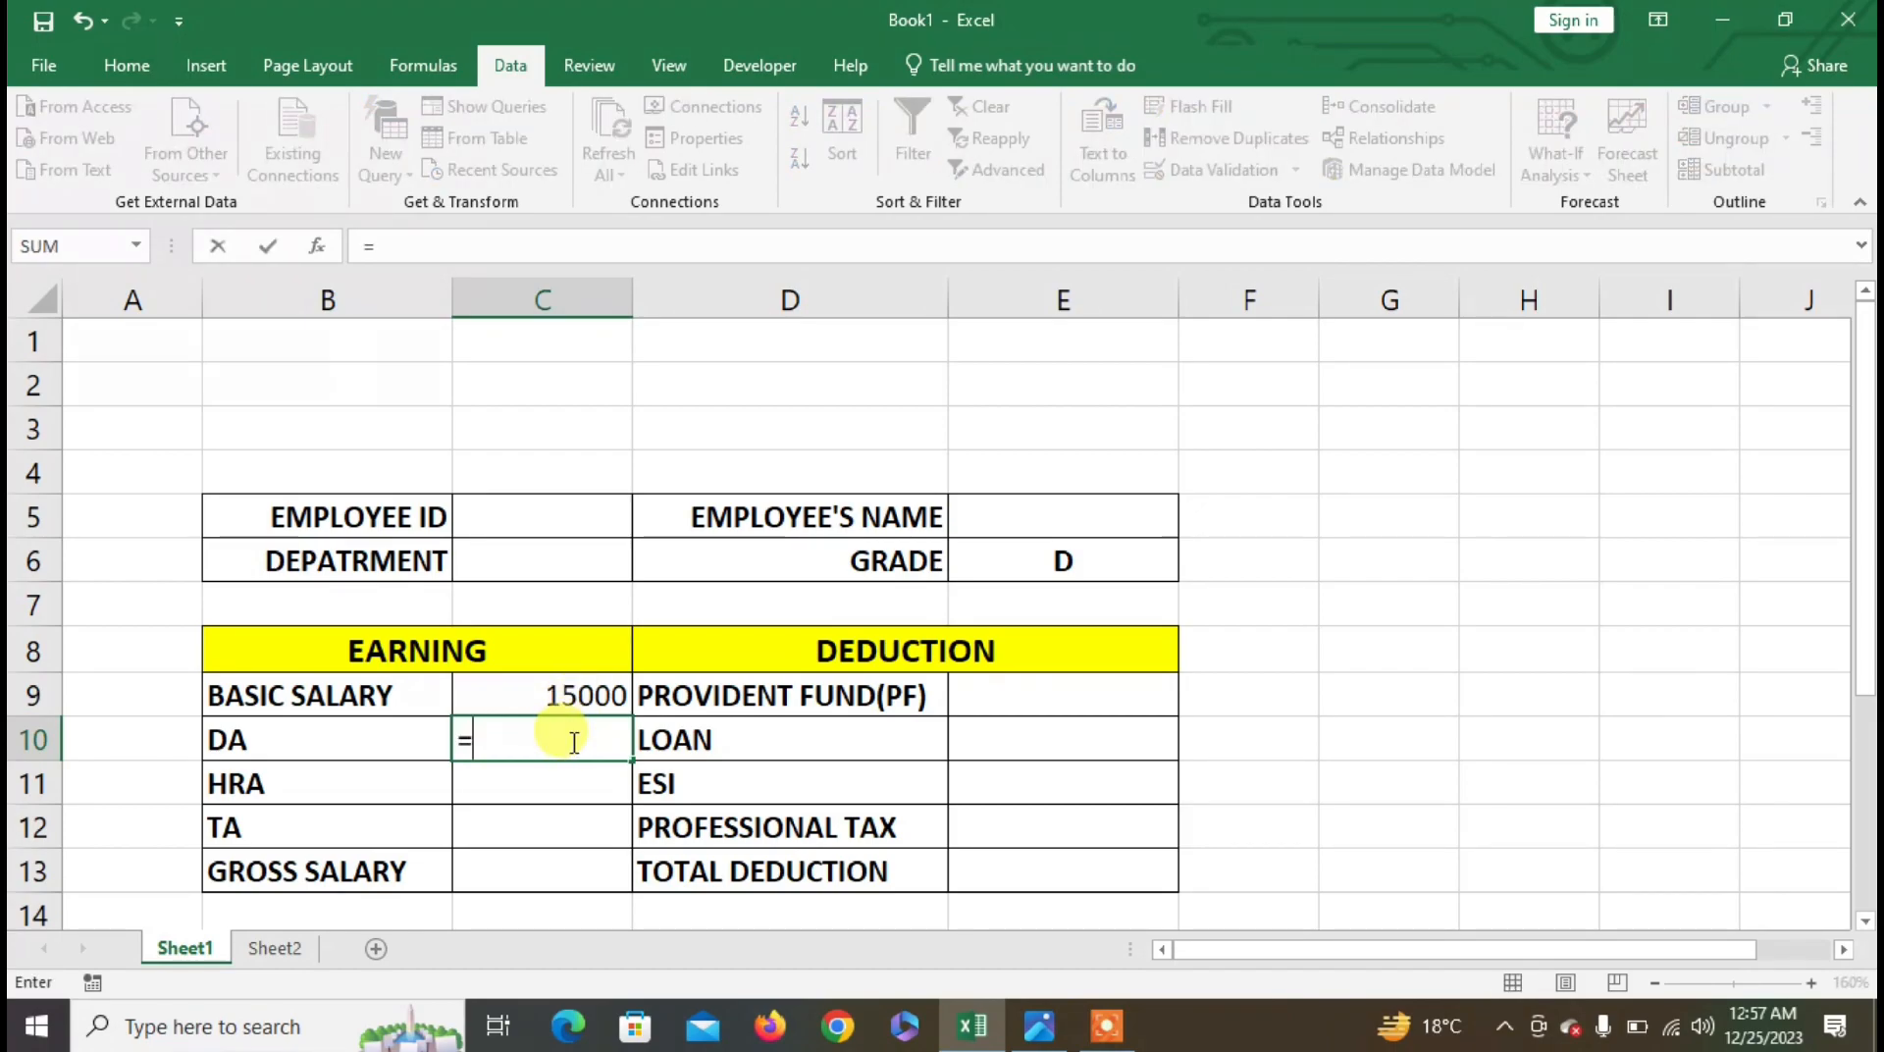
key(Up)
text(<=)
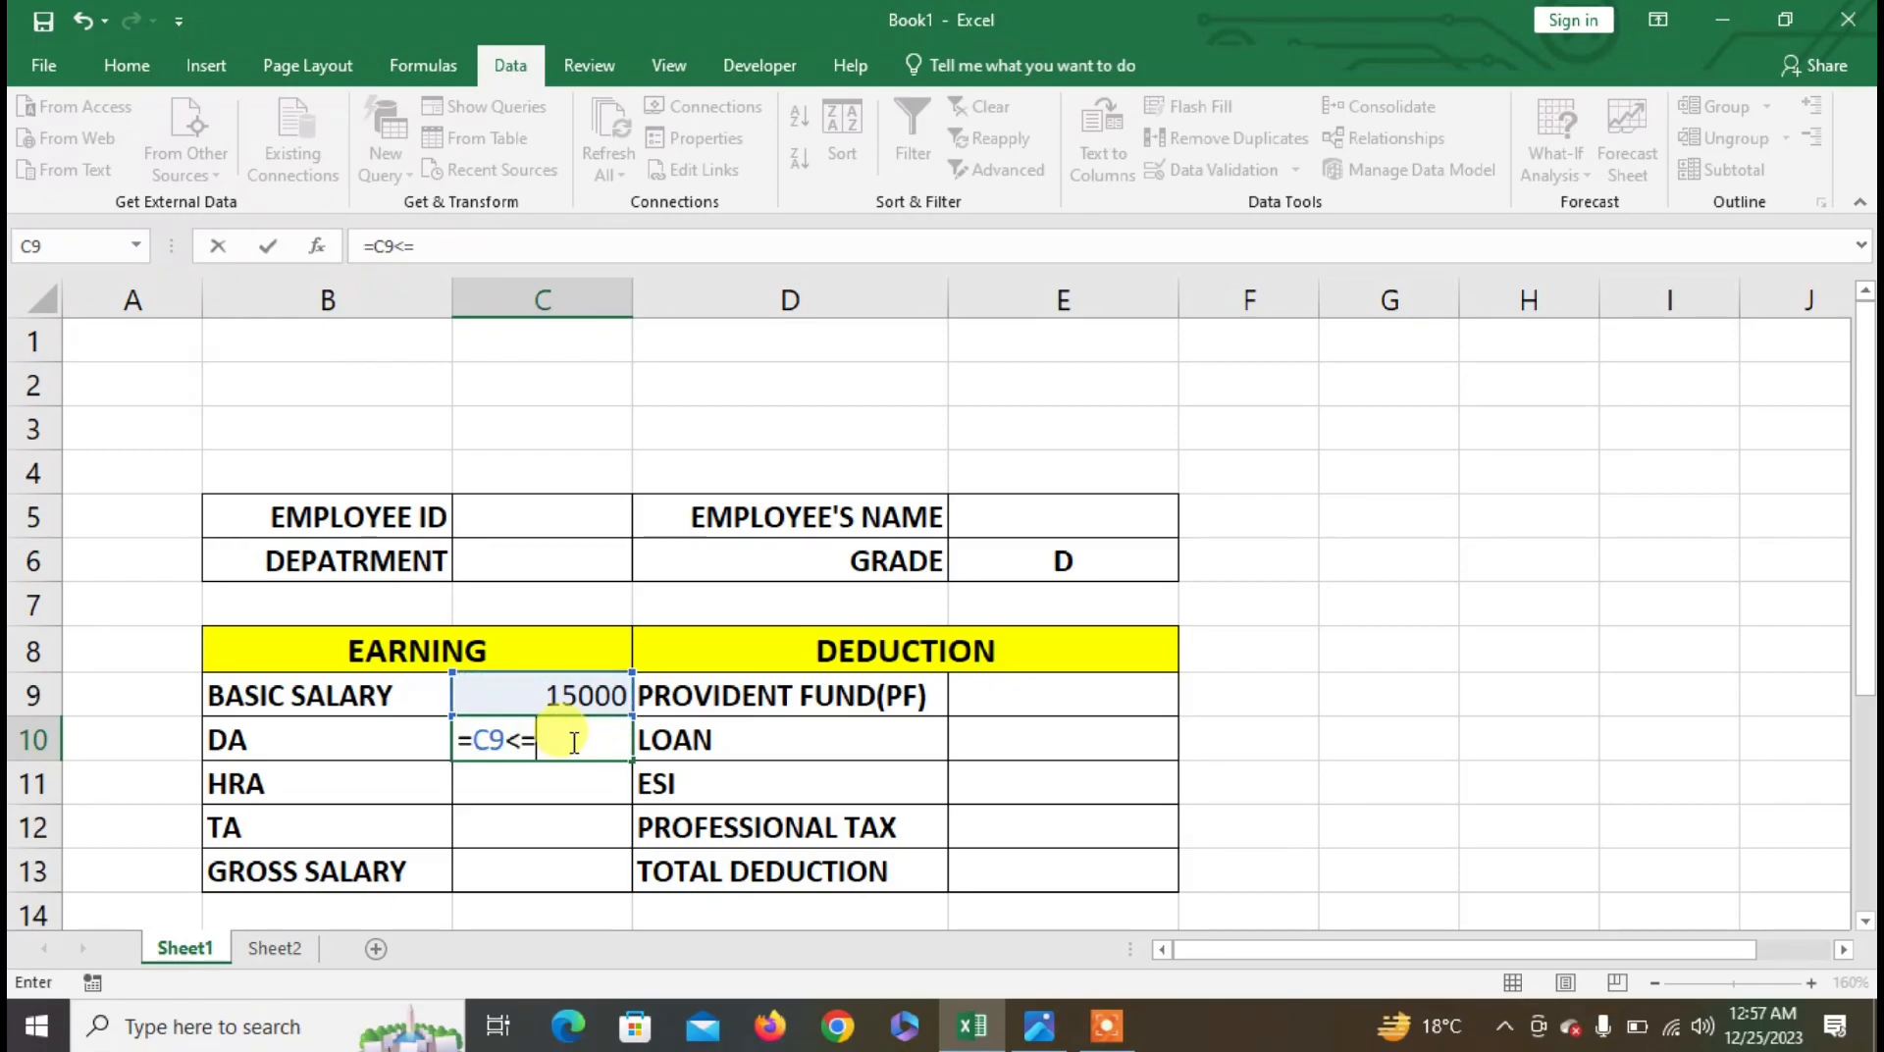
text(25000,)
key(Up)
text(*)
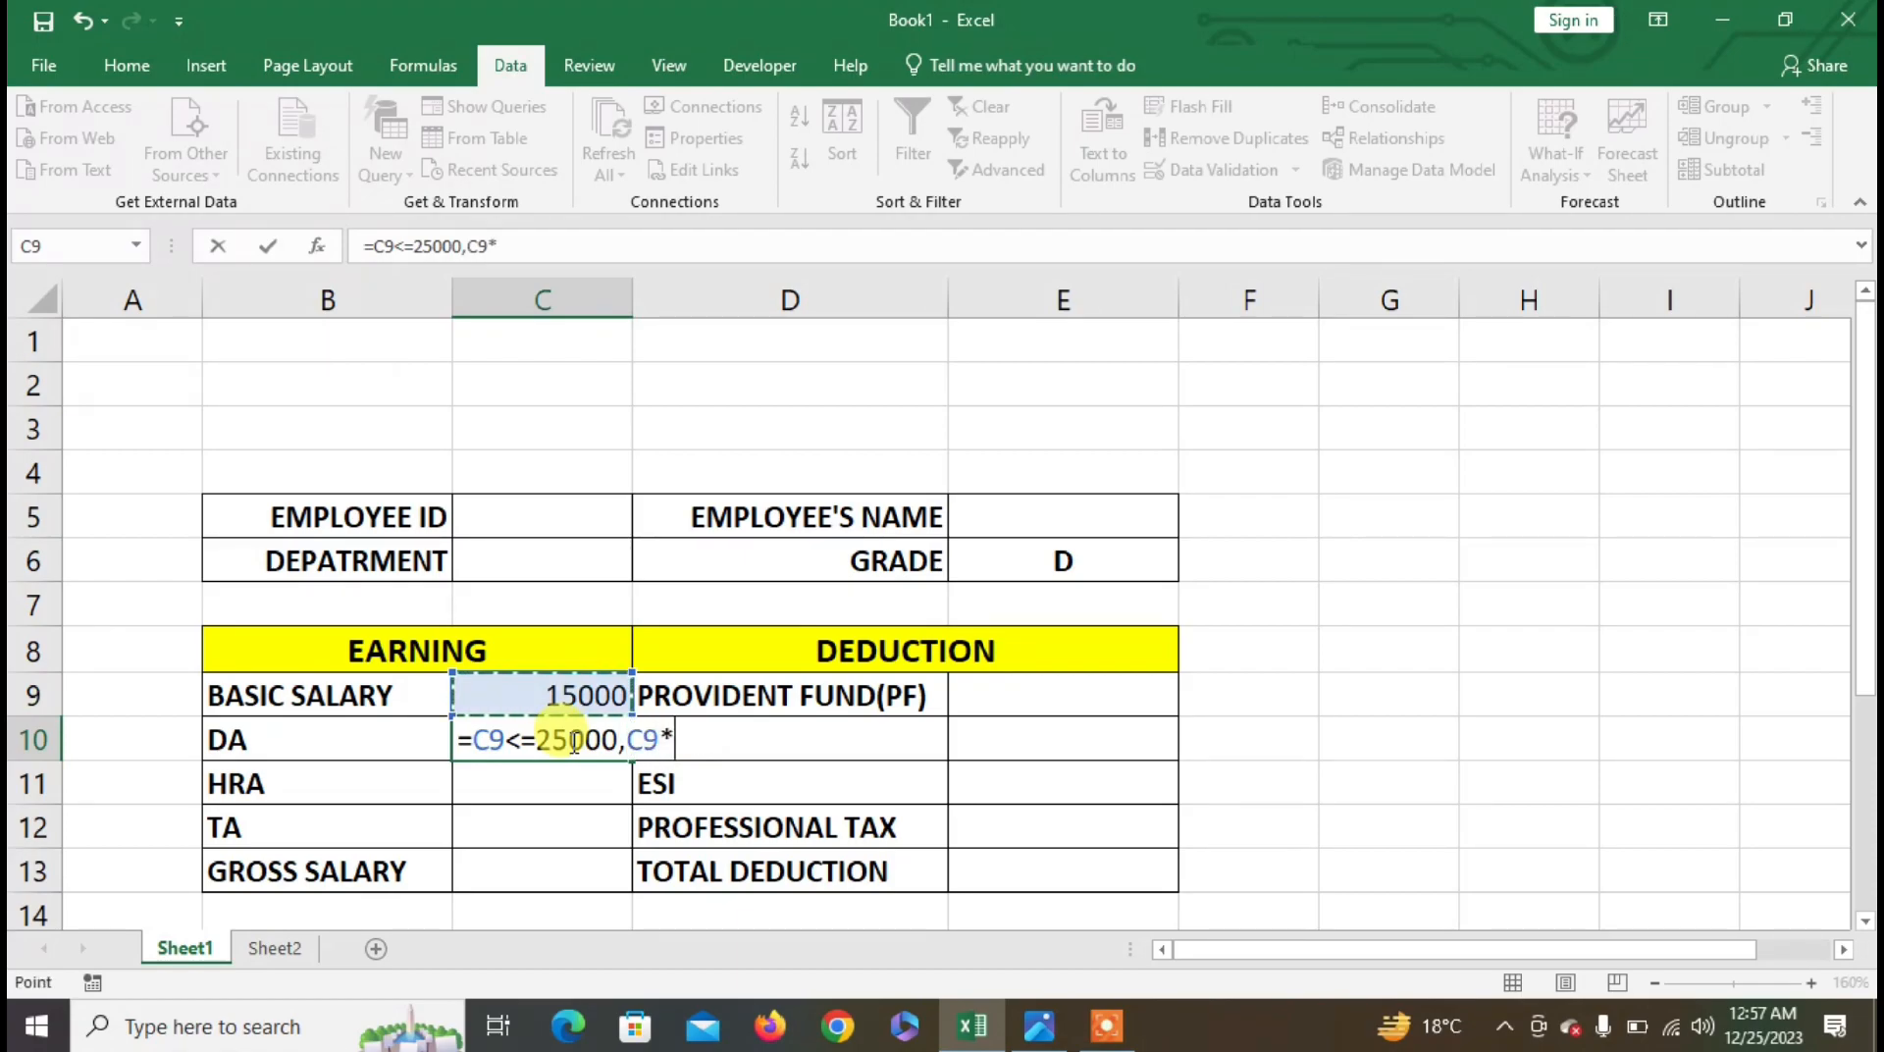
text(5%)
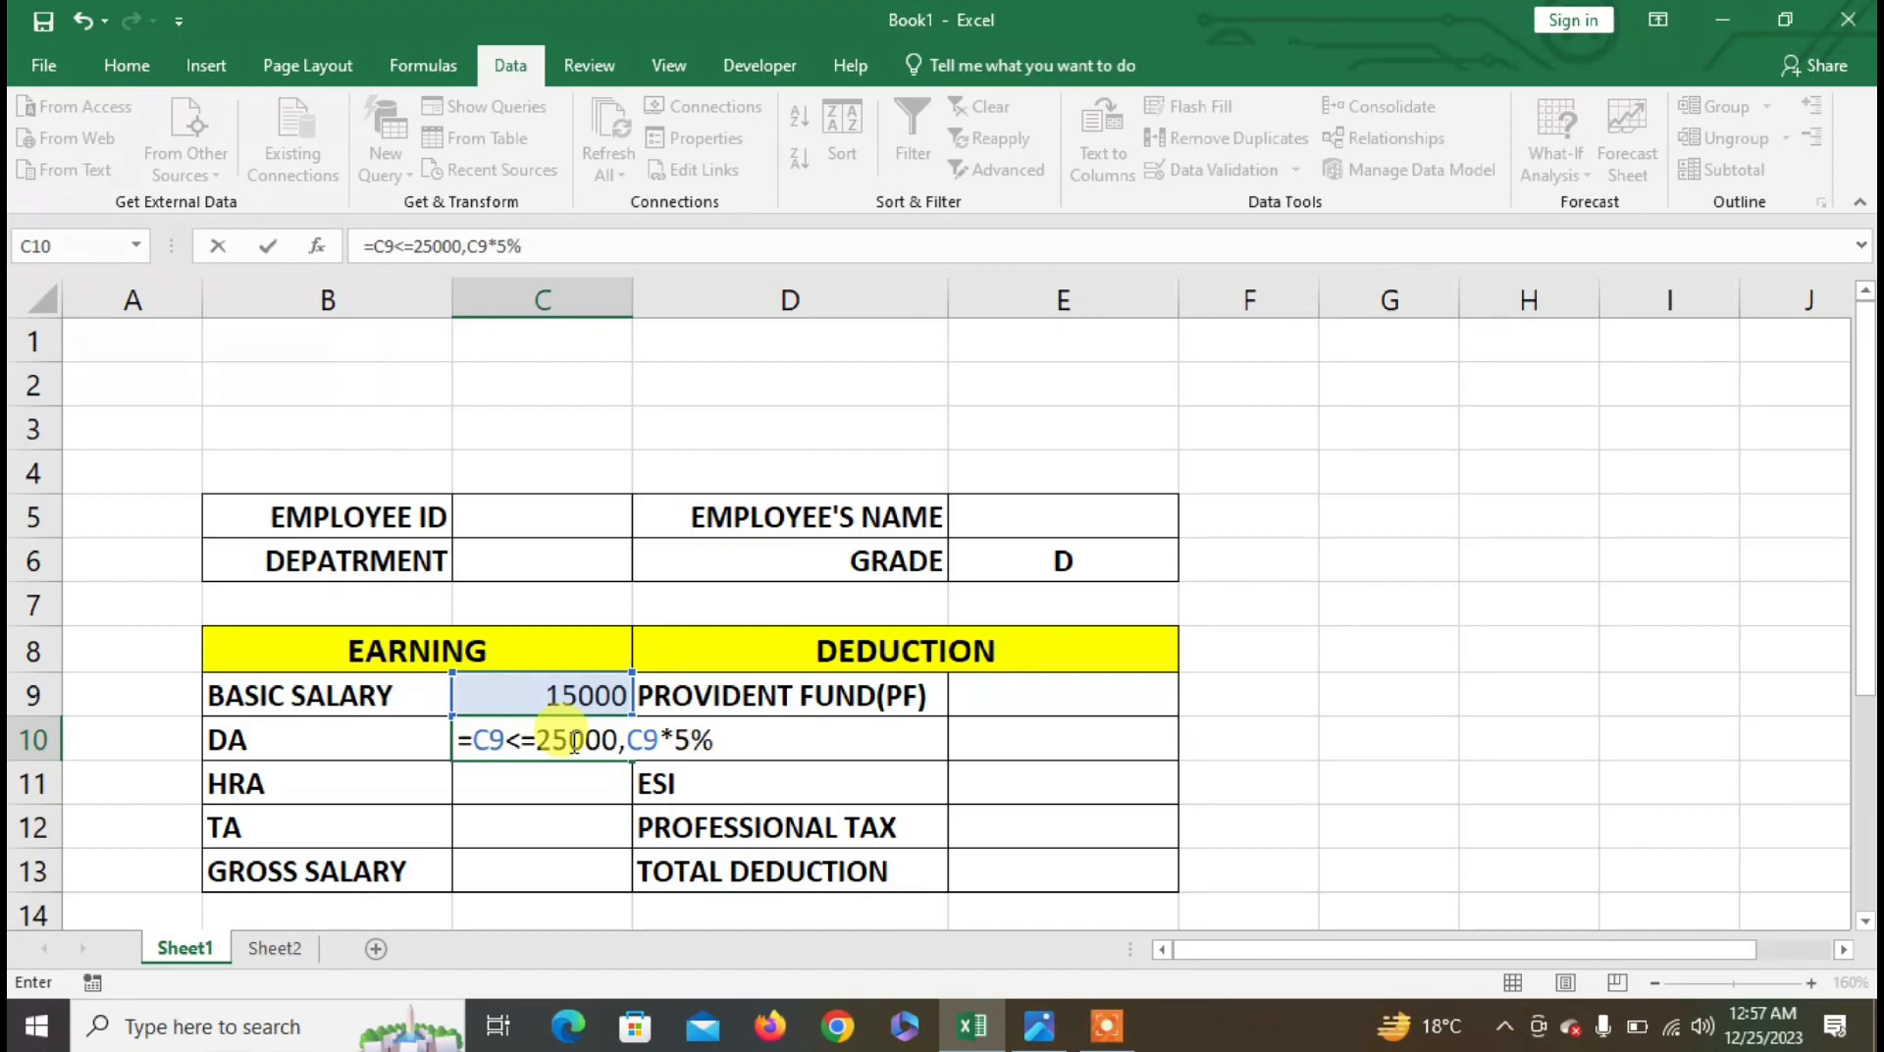
text(,IF()
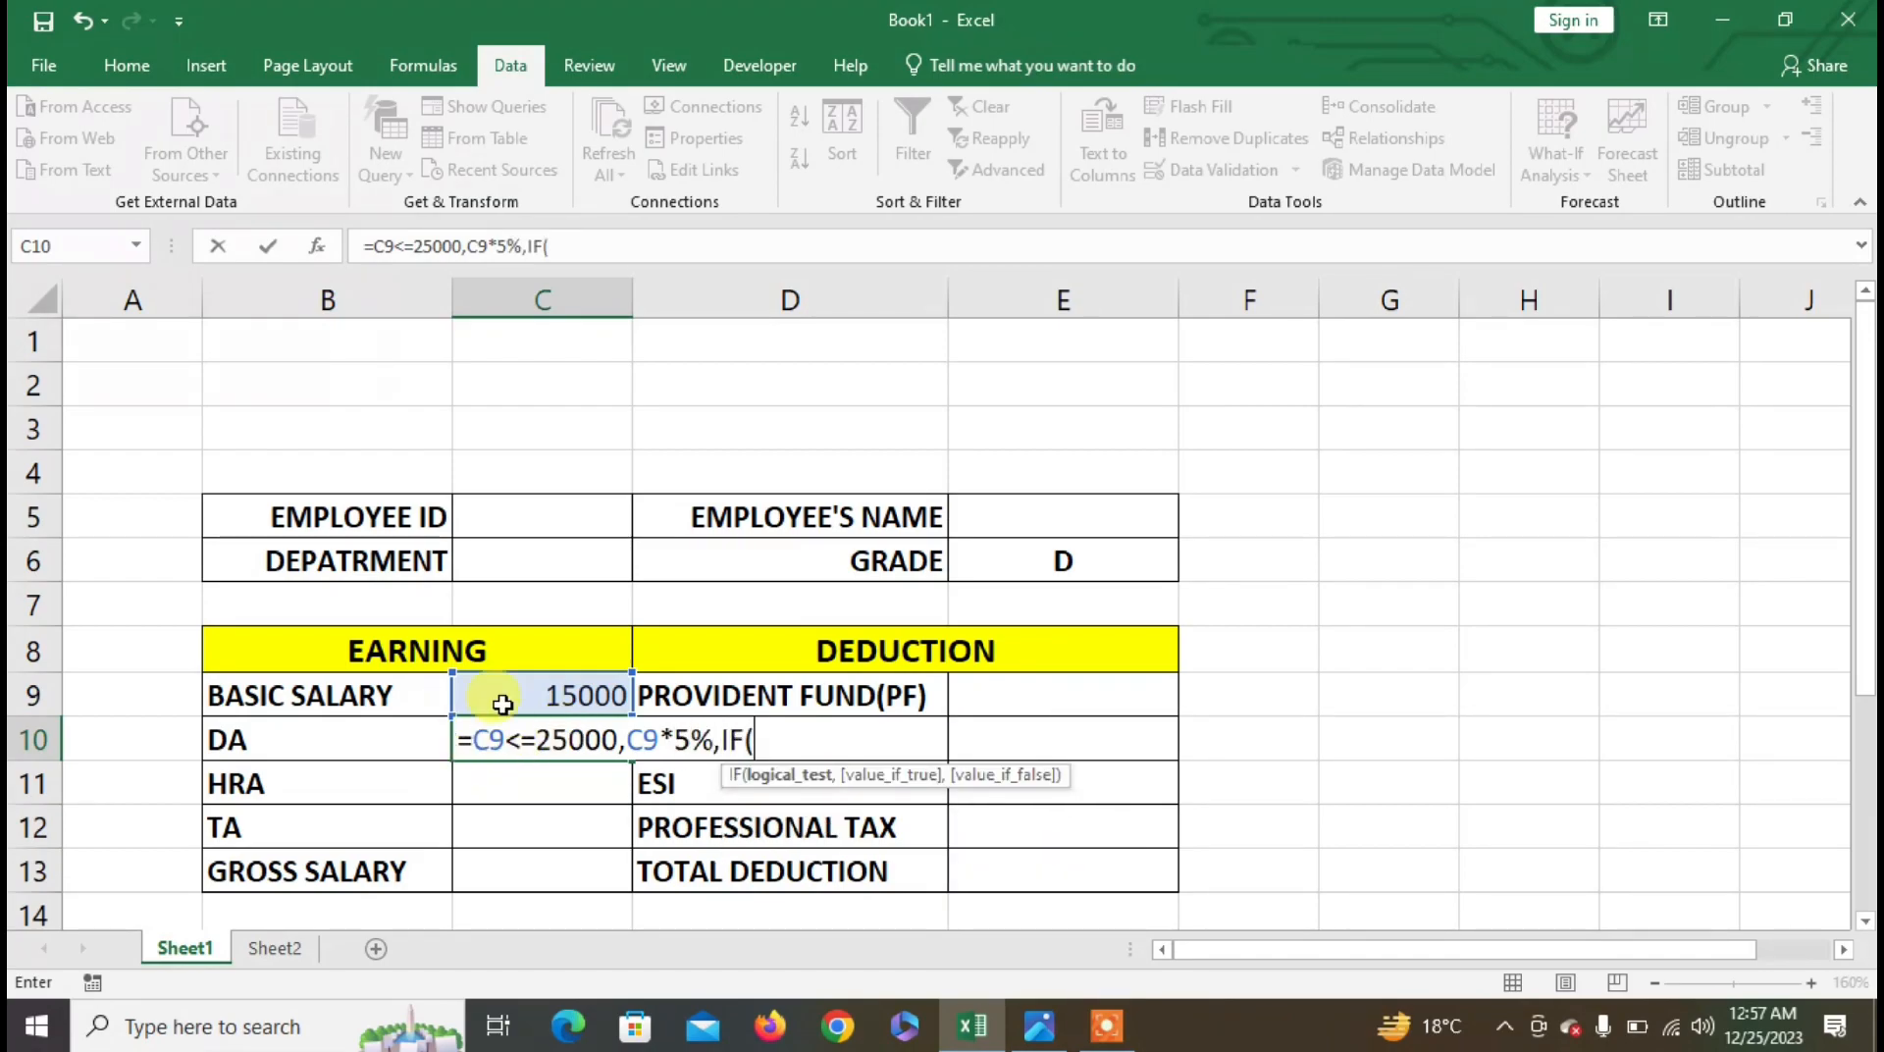
click(544, 692)
text(<=)
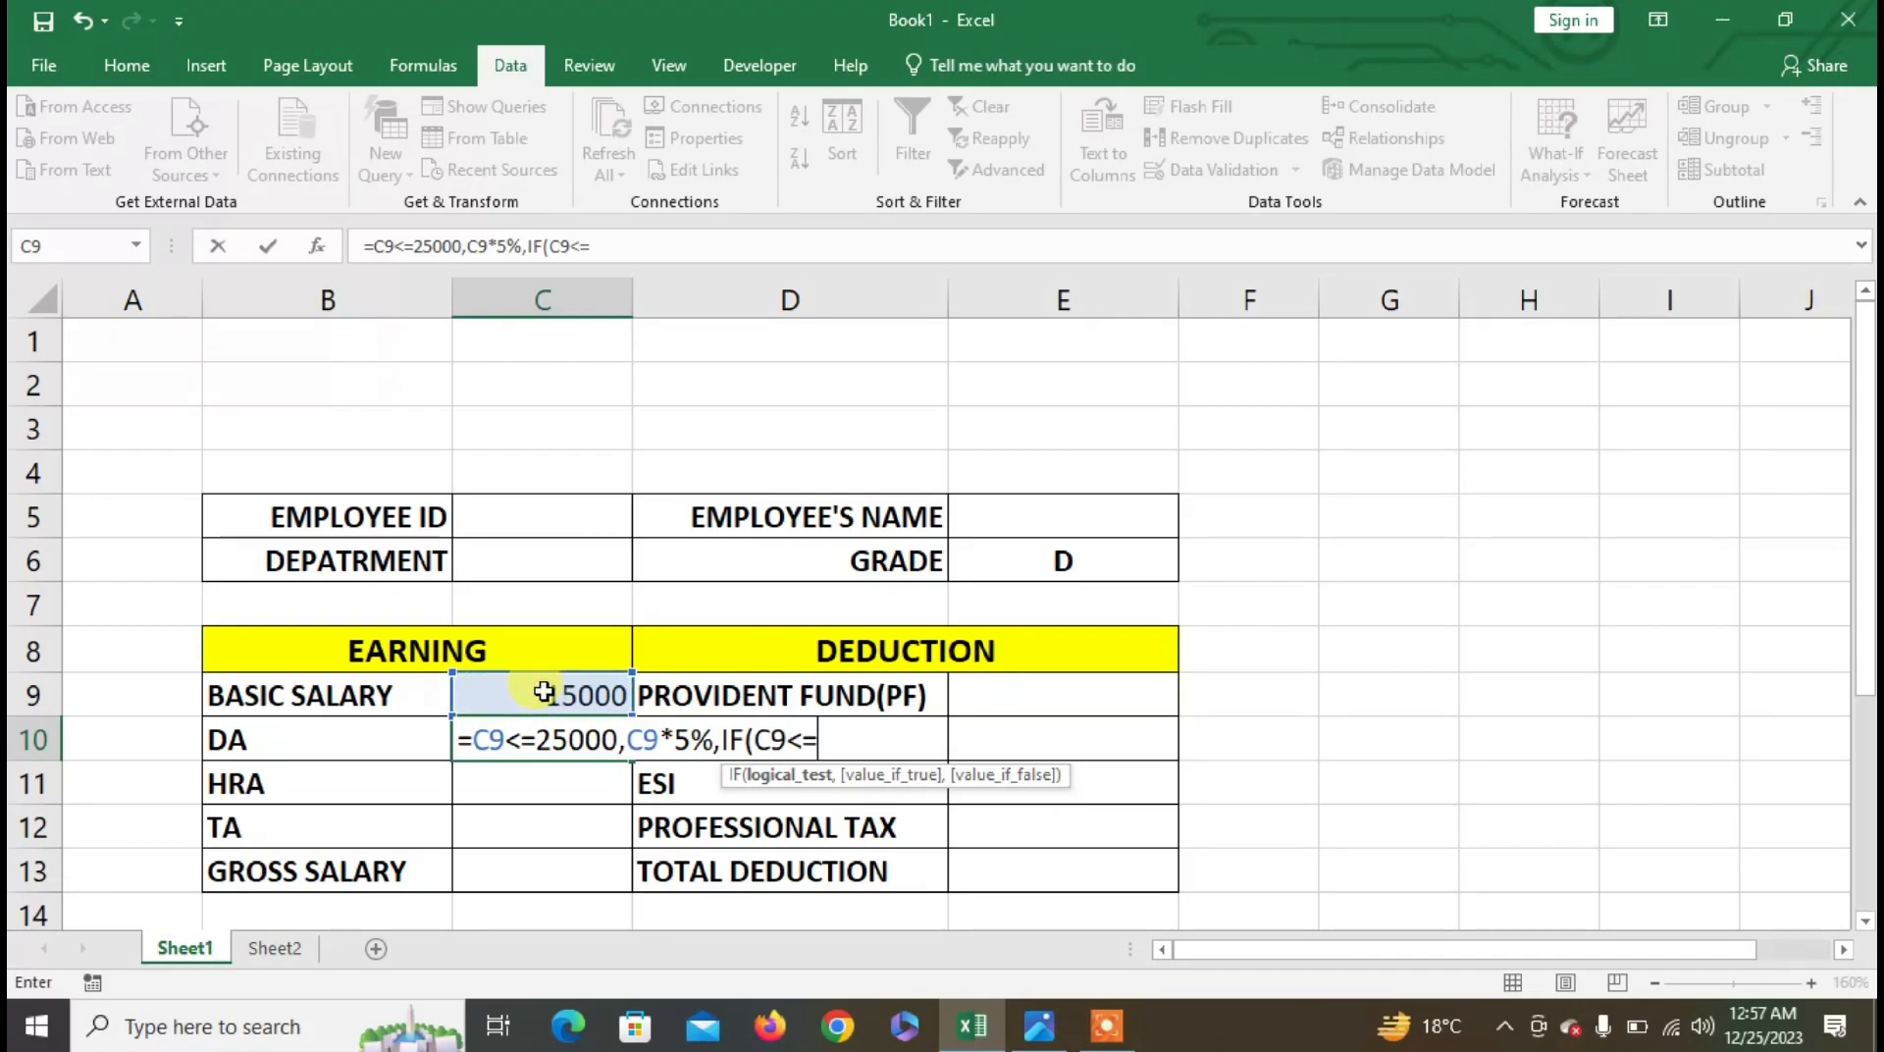
text(40000,)
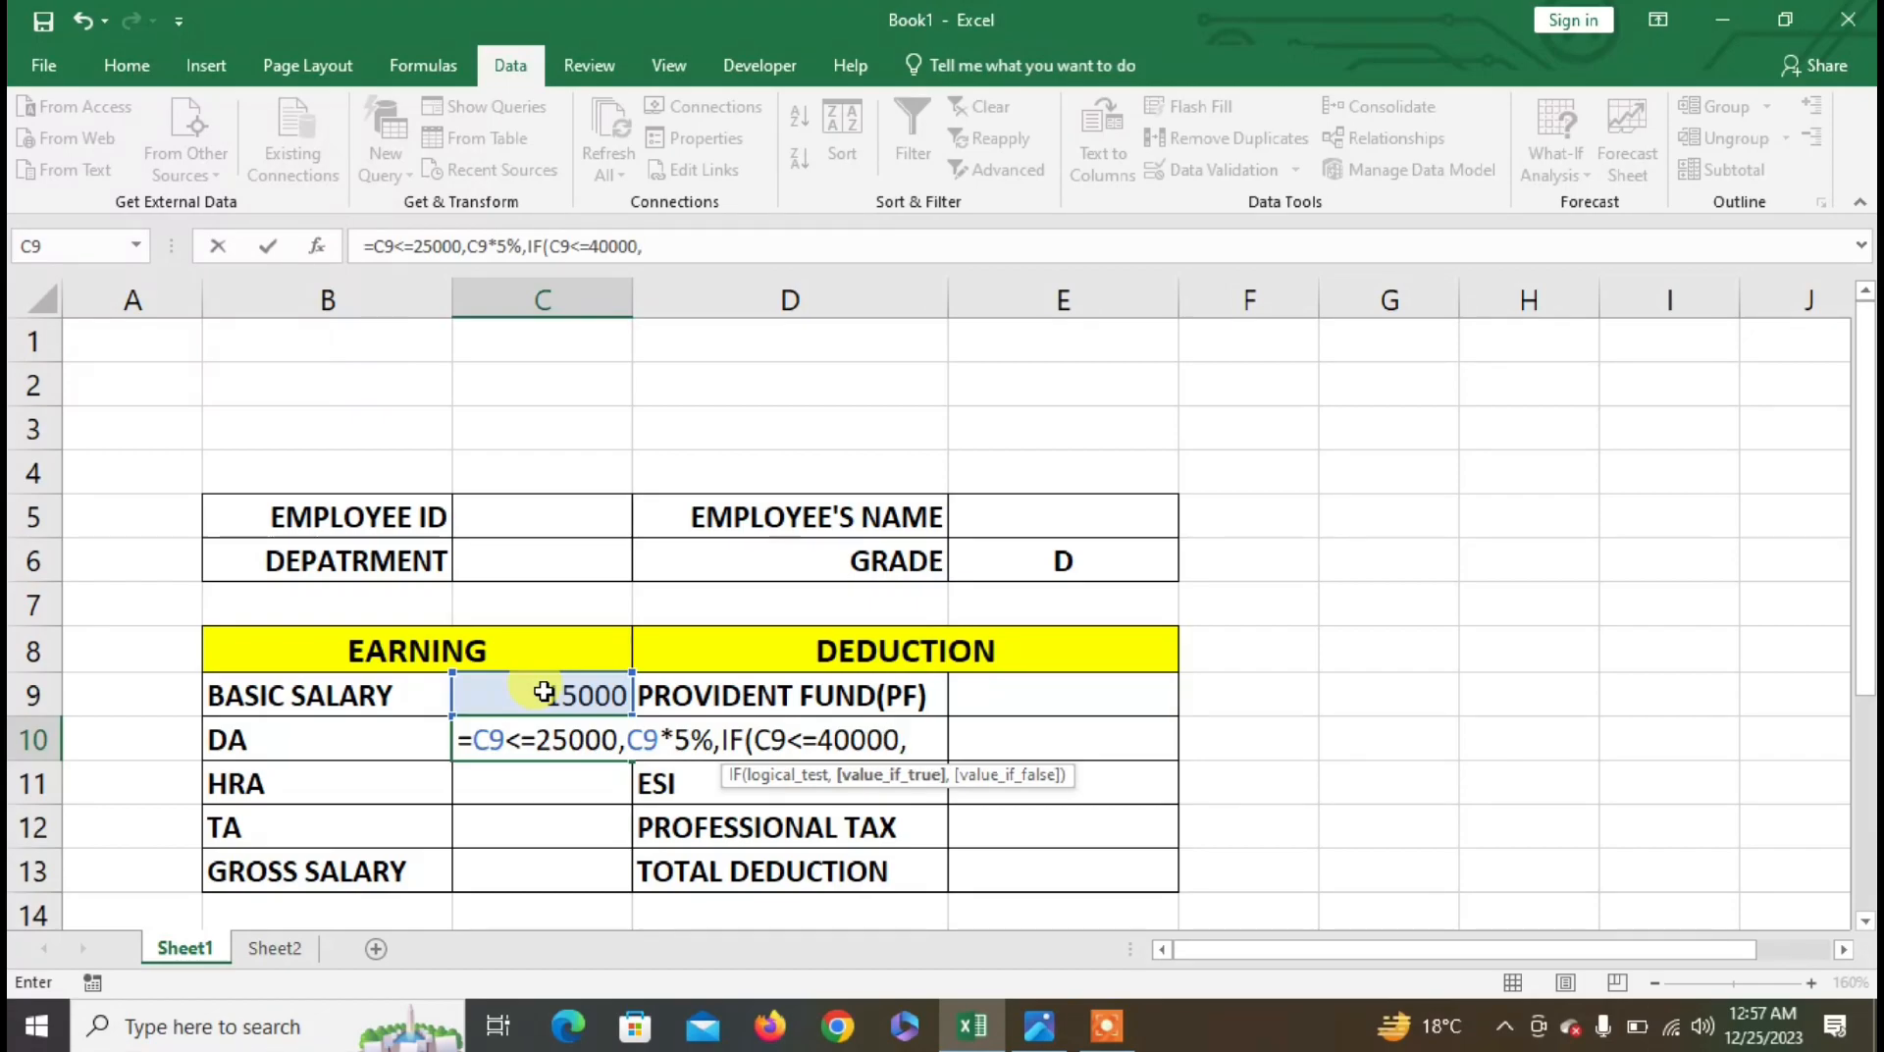
click(543, 692)
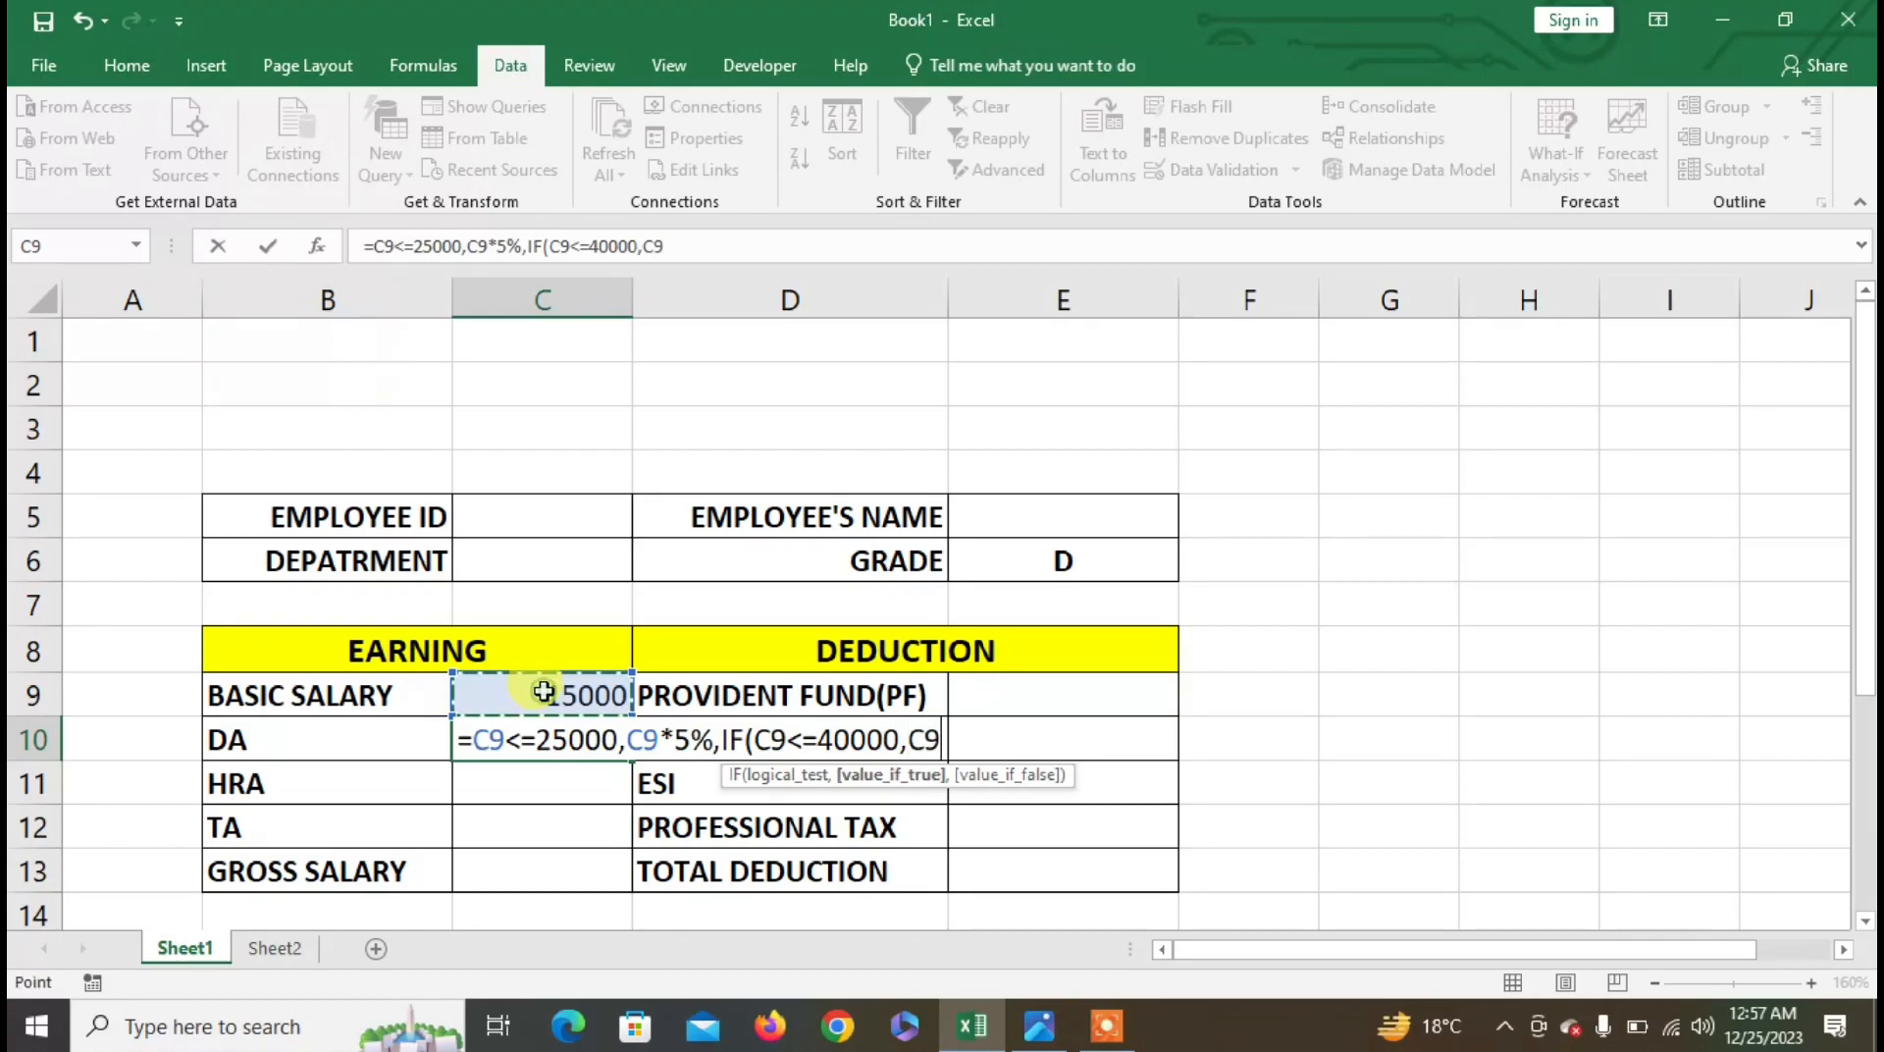
text(*)
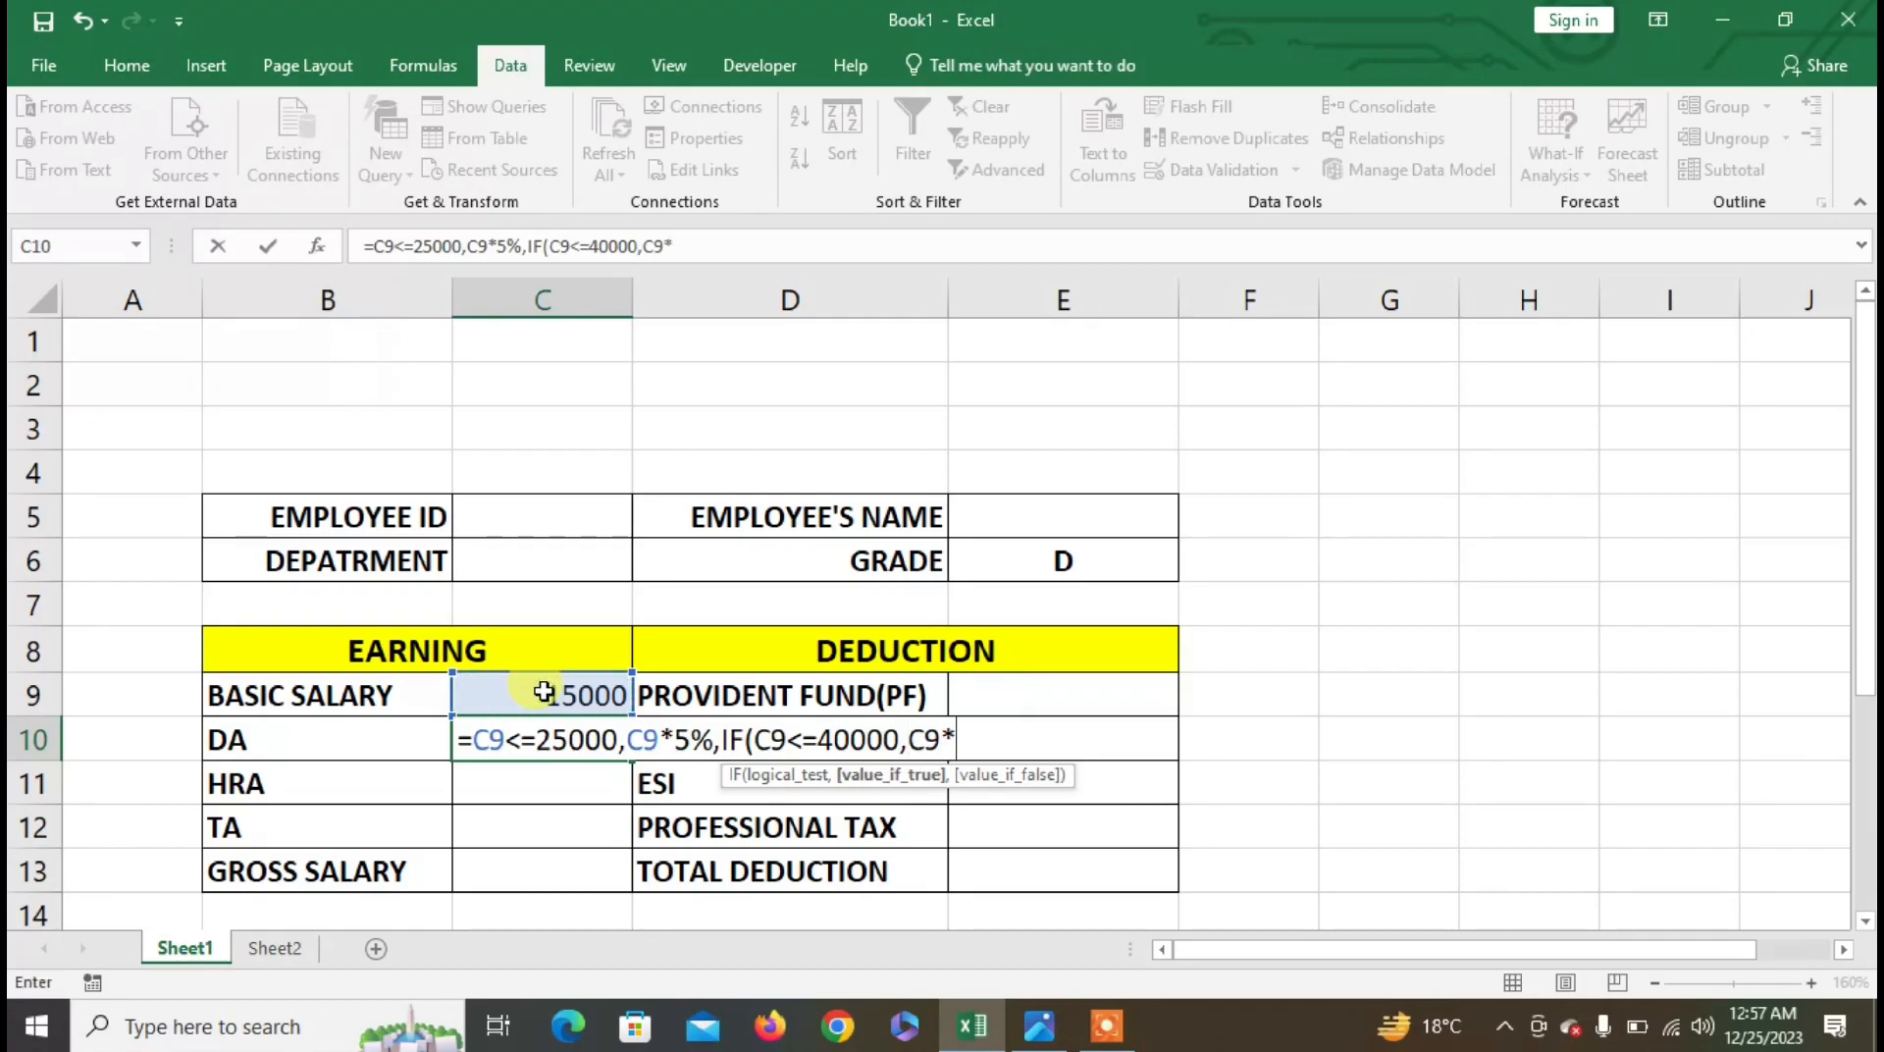
text(6%,)
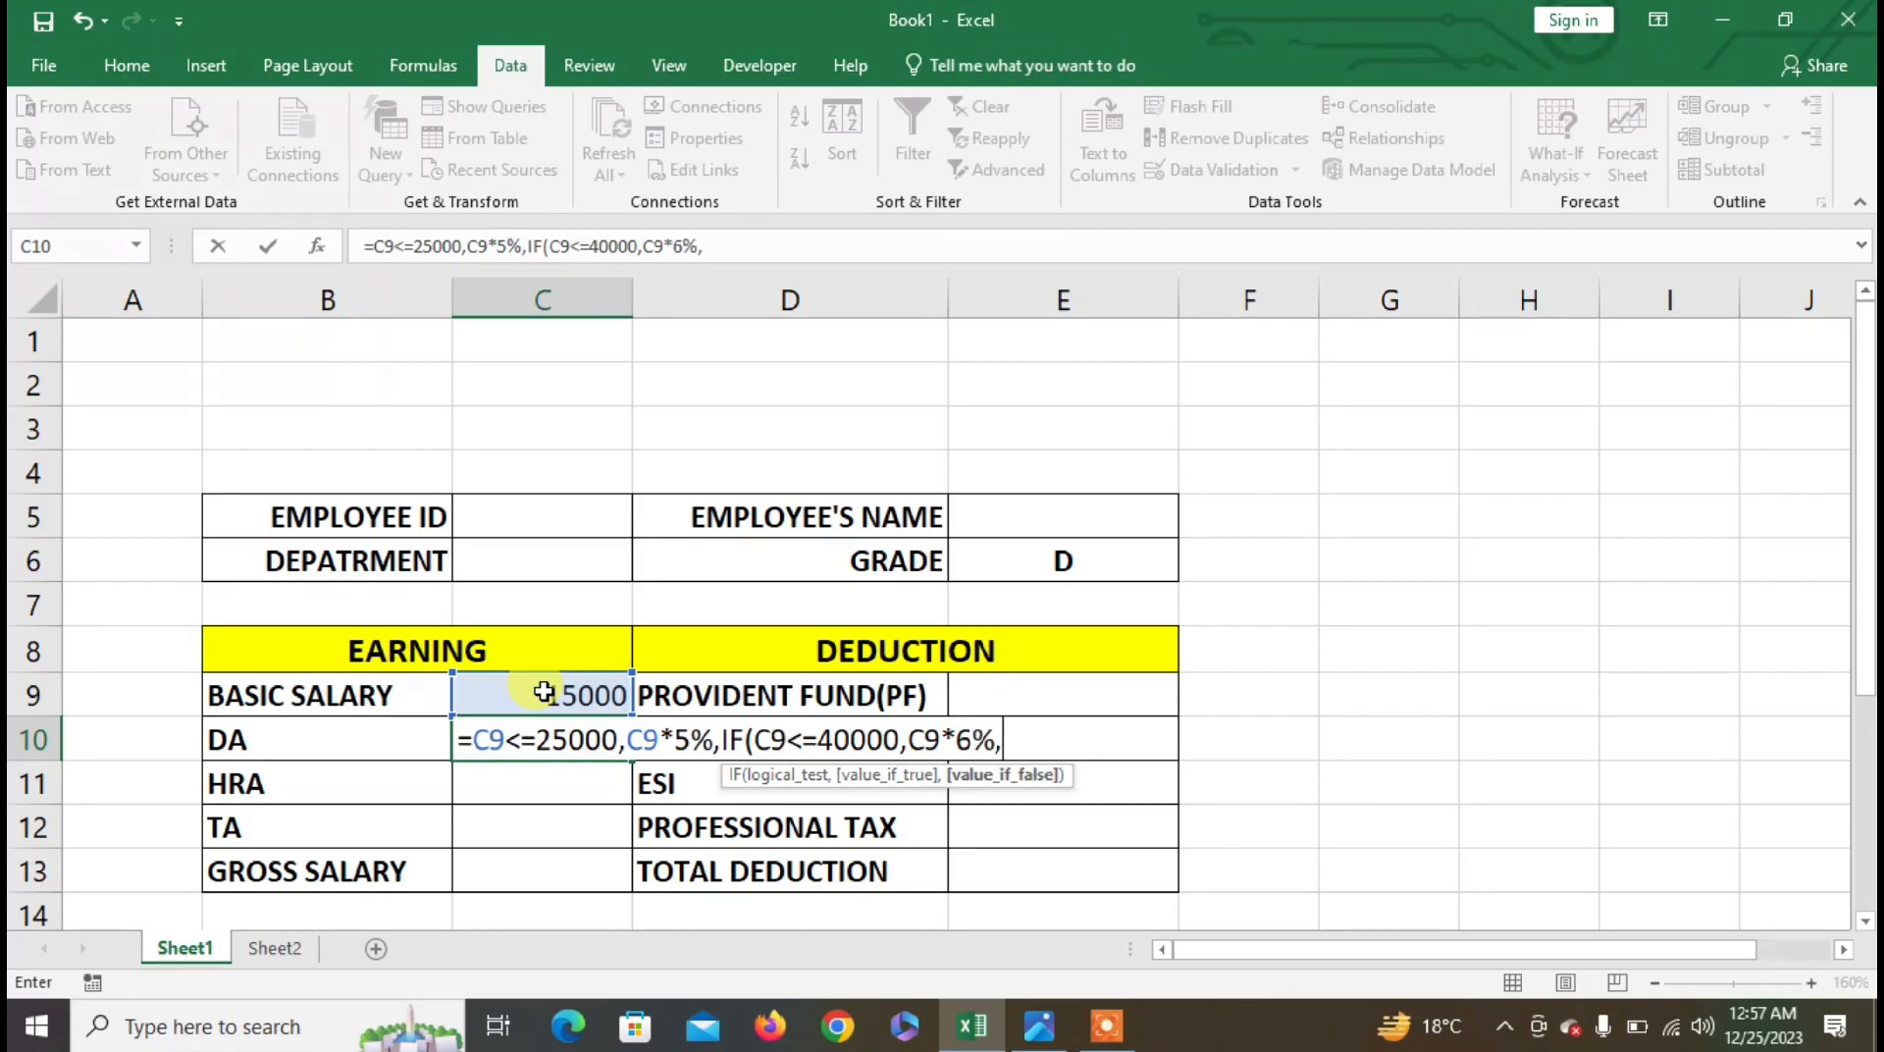
click(544, 693)
text(*7%)
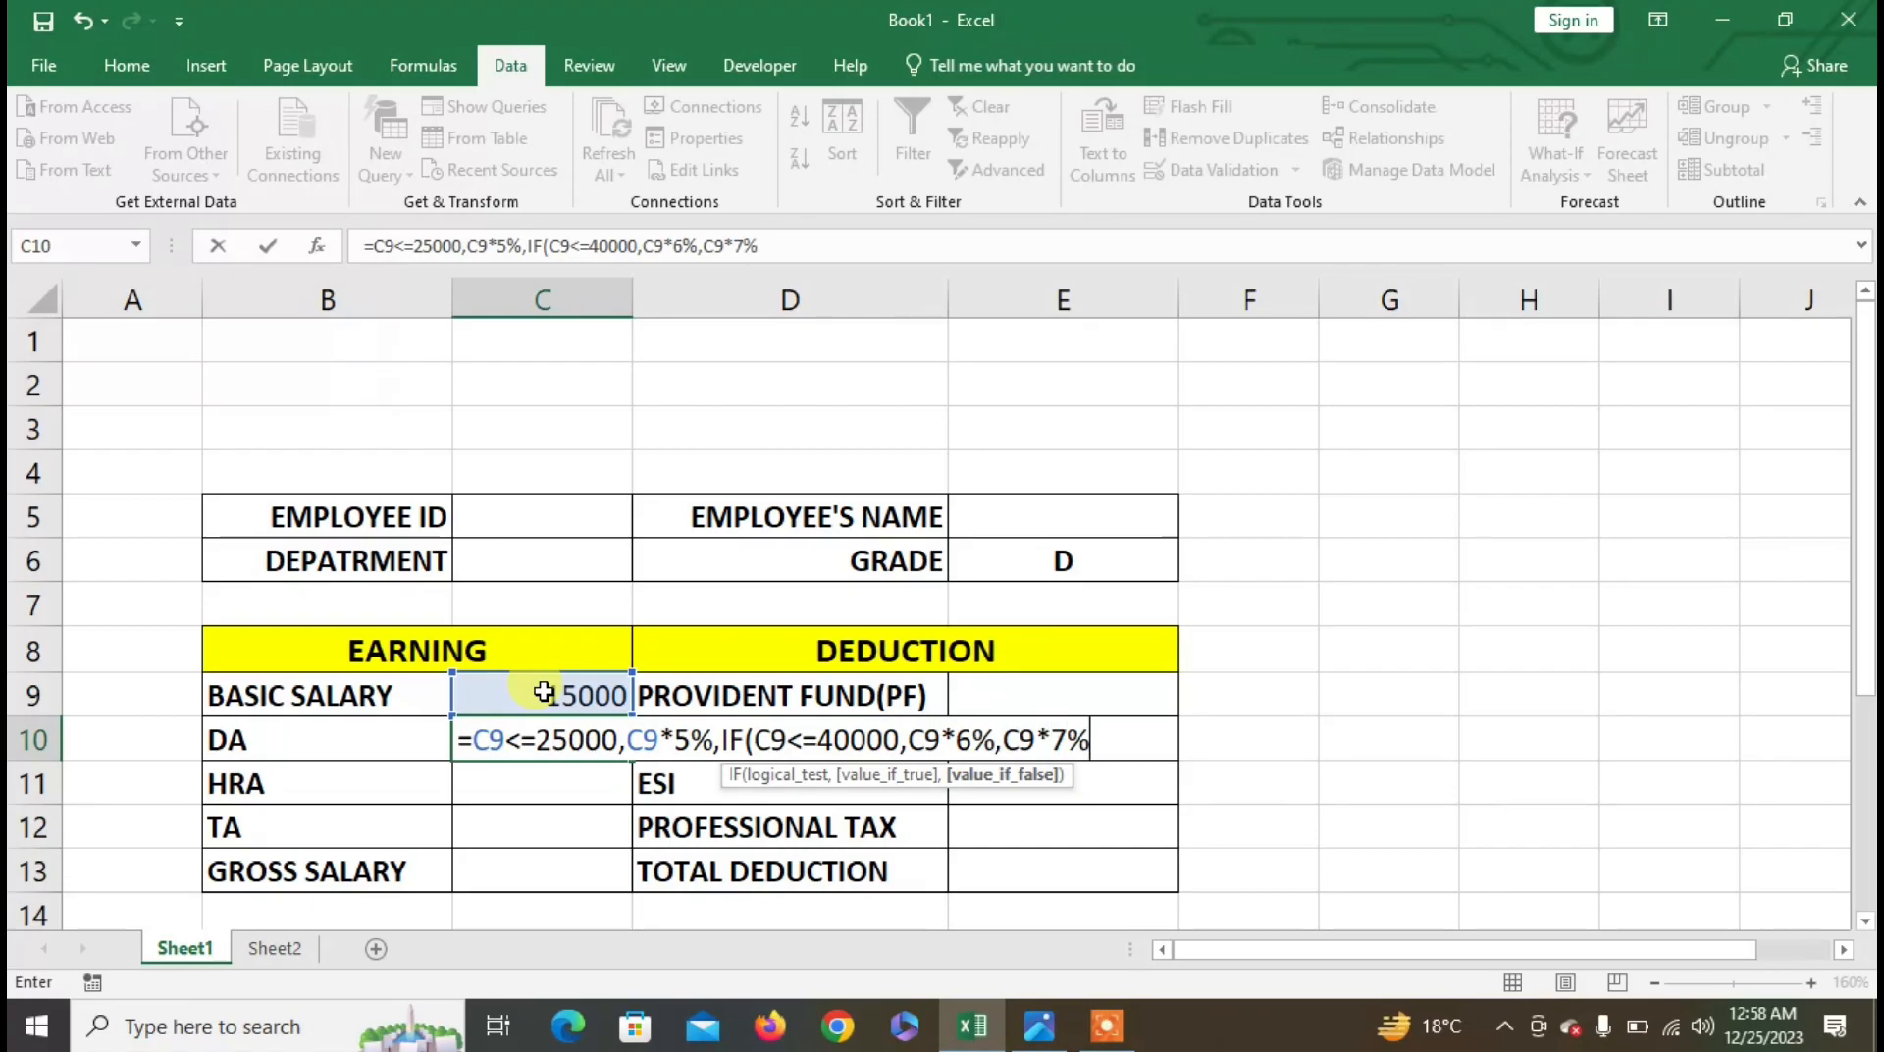
text()))
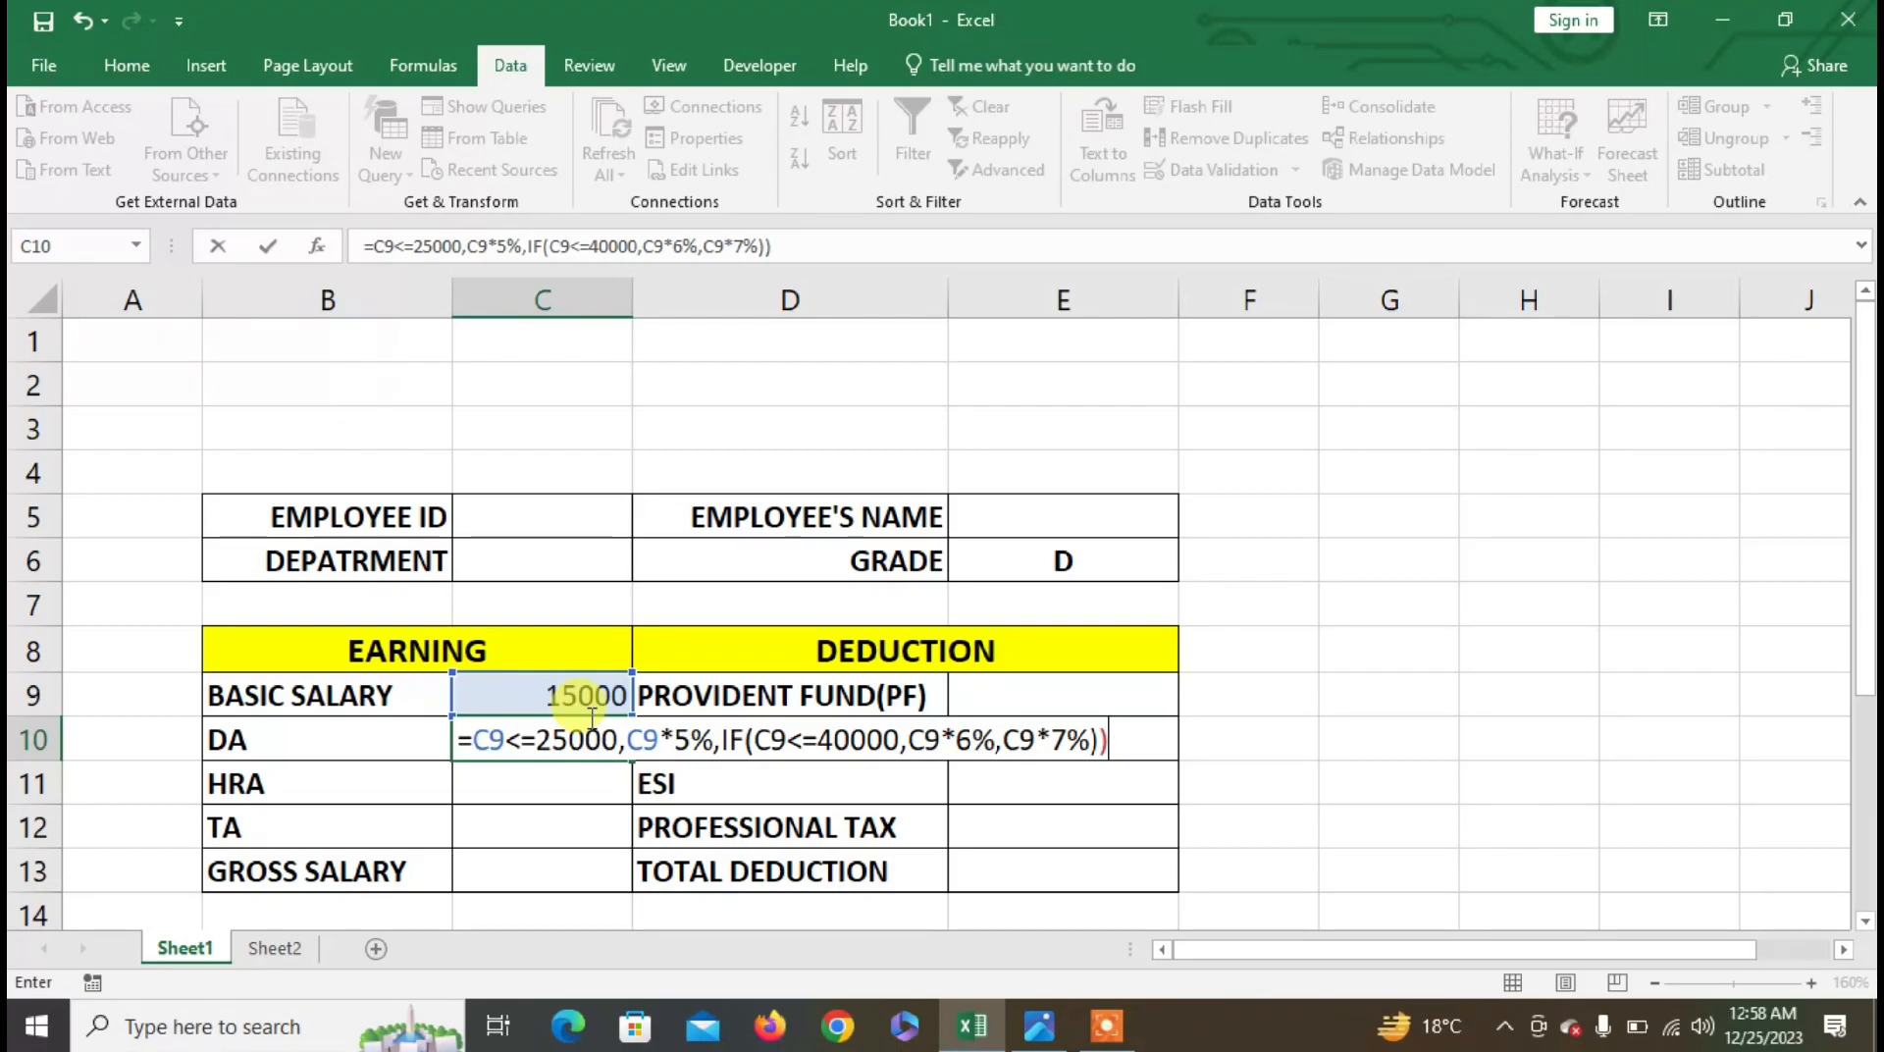
key(Return)
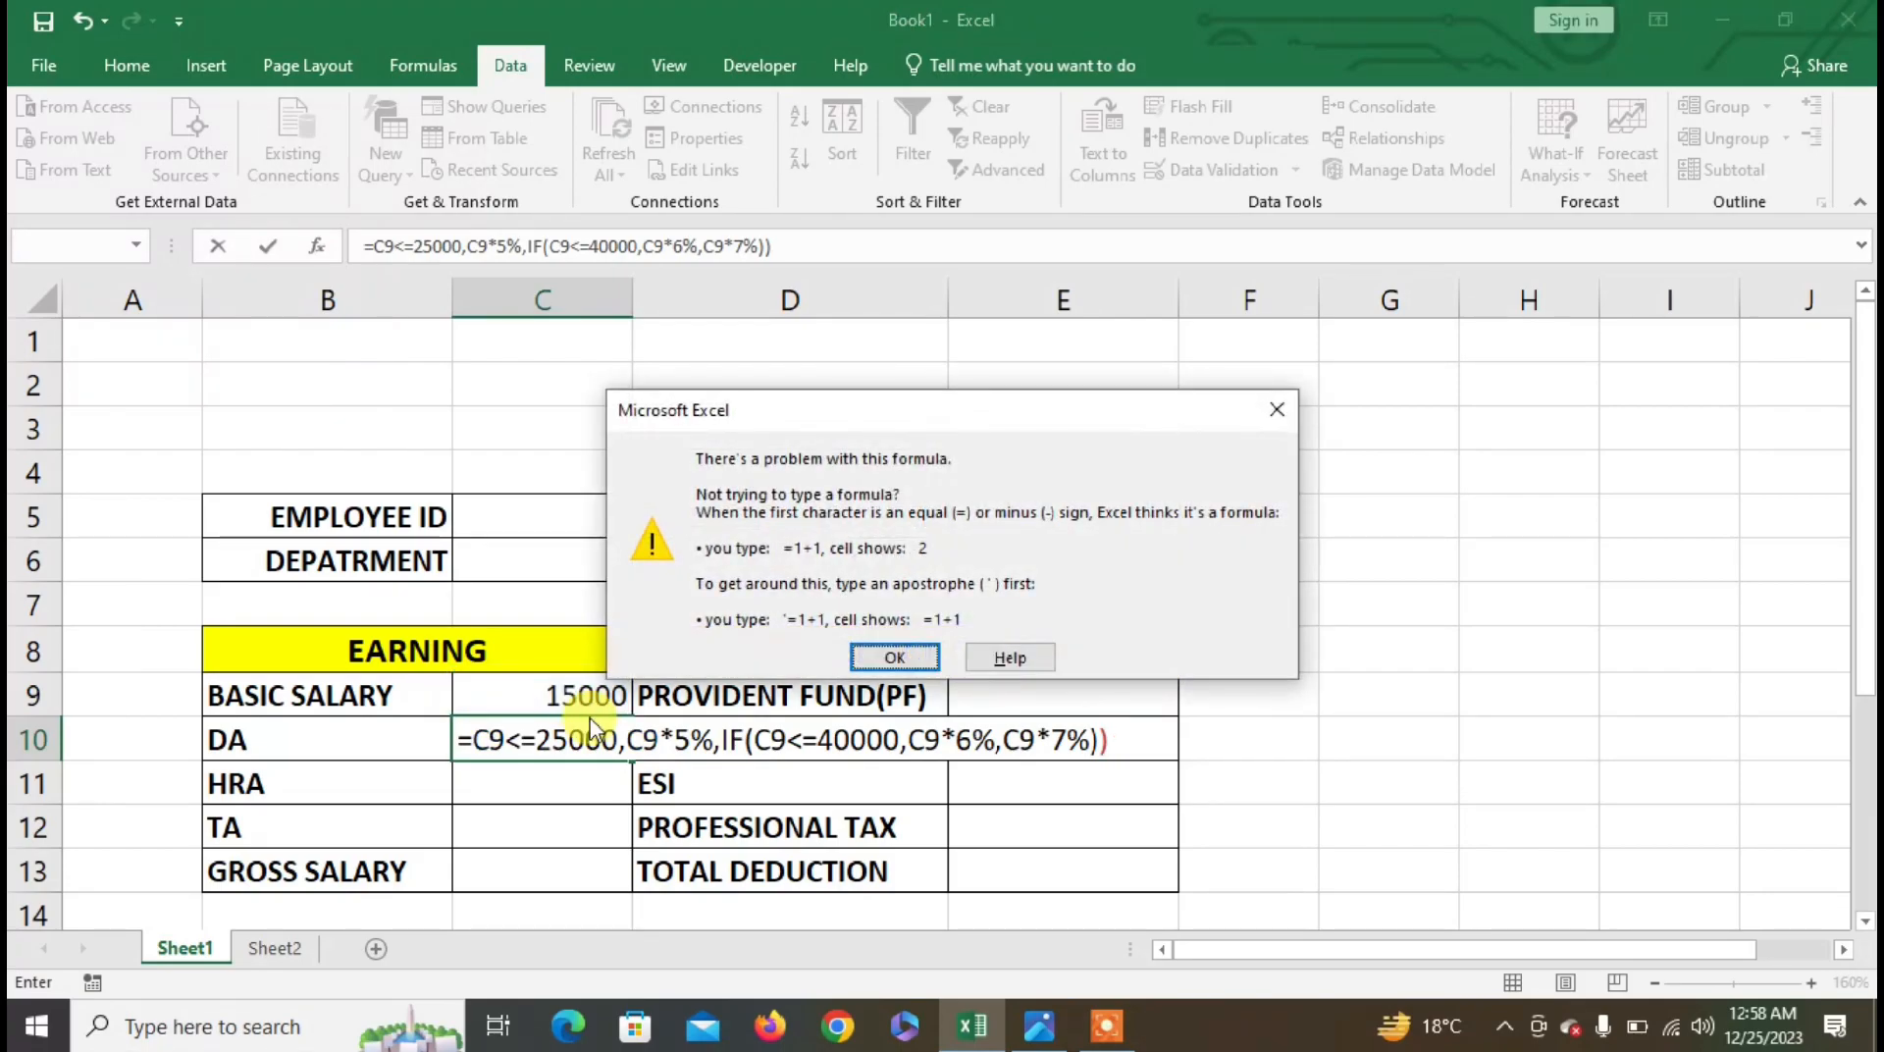
- Dismiss the formula warning and add the missing IF at the DA formula's start, giving 750
key(Return)
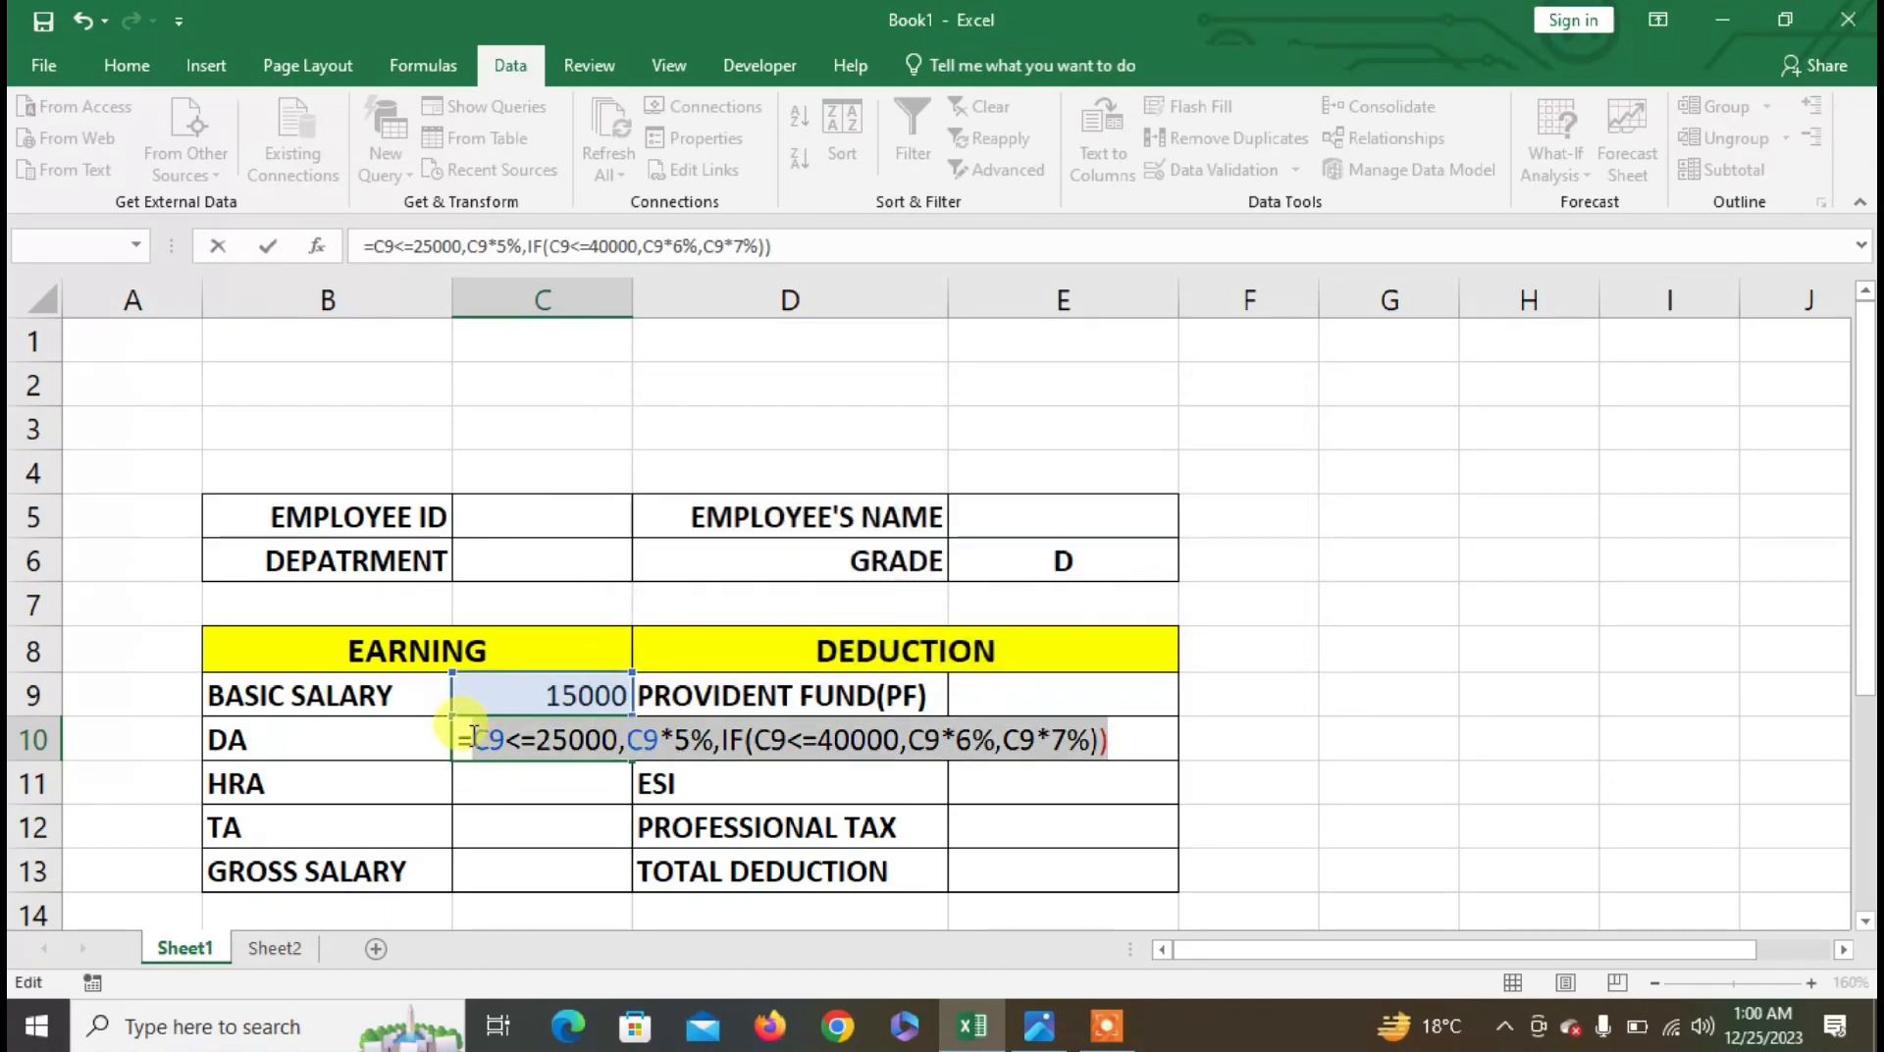
click(470, 738)
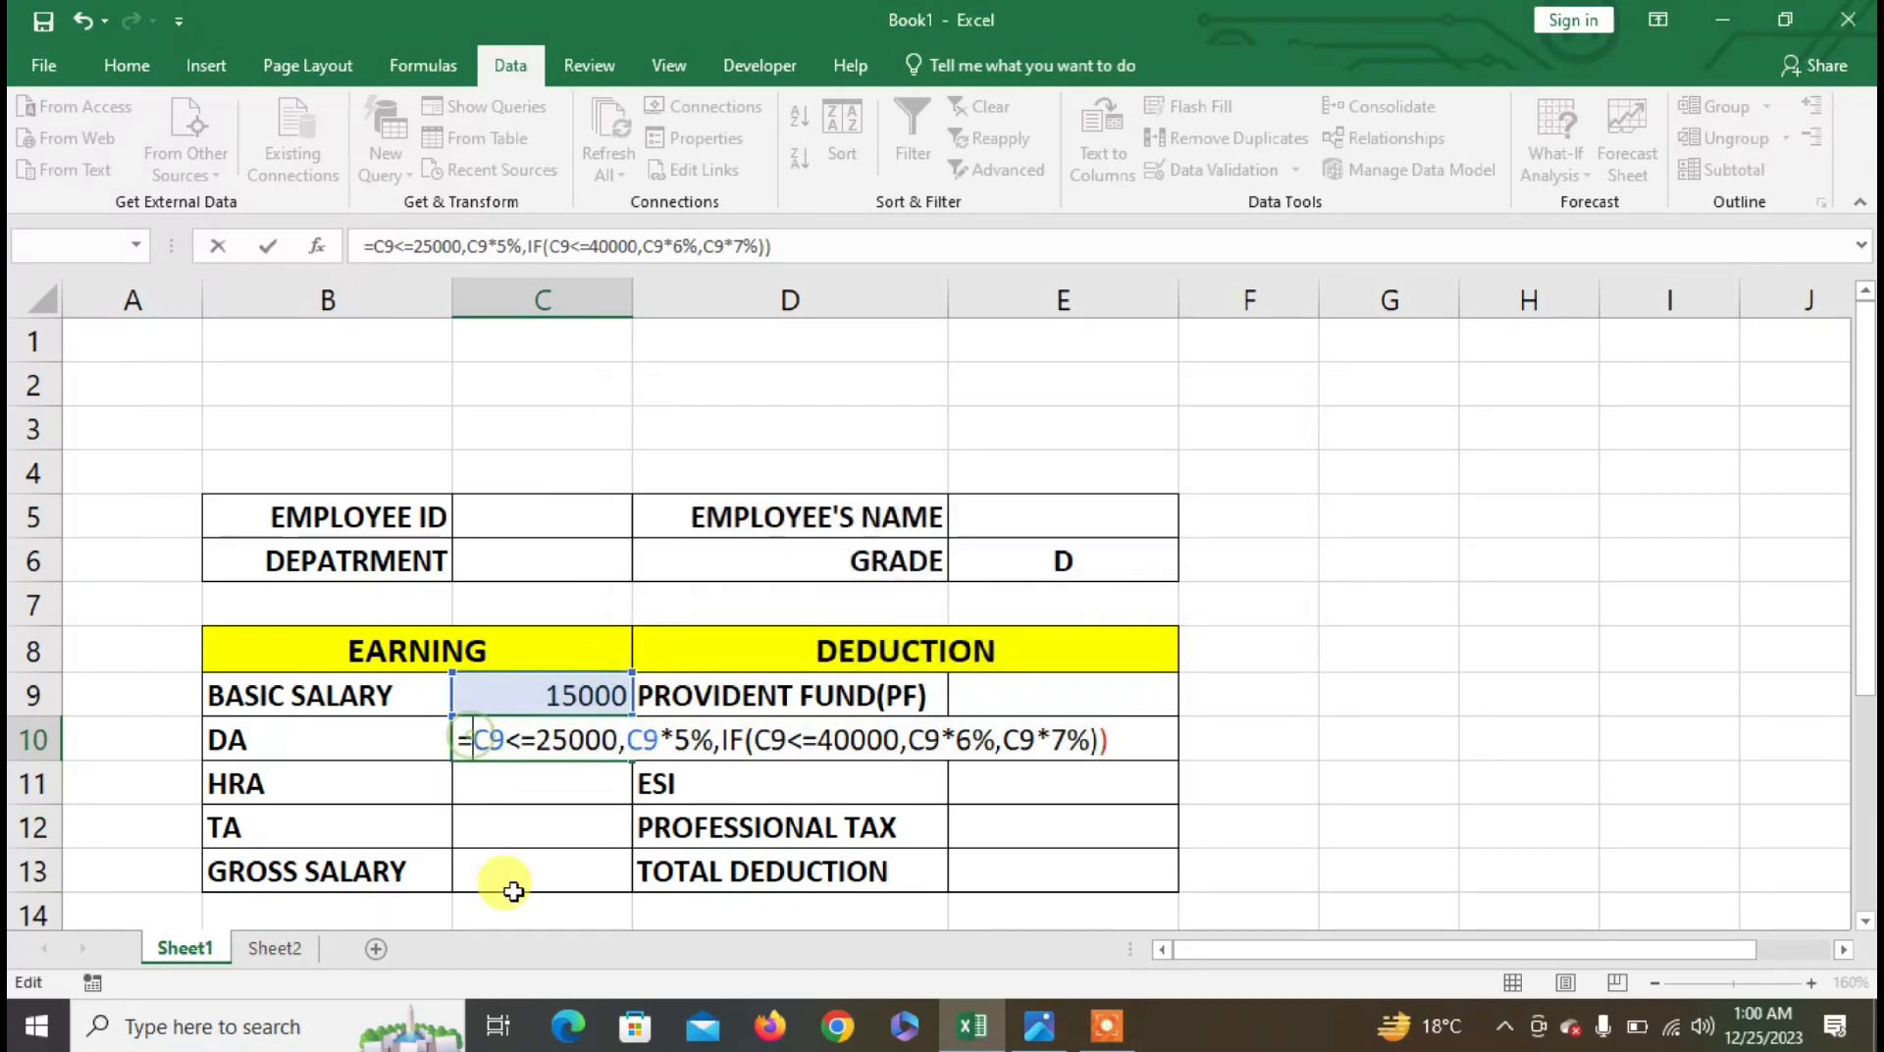
text(IF()
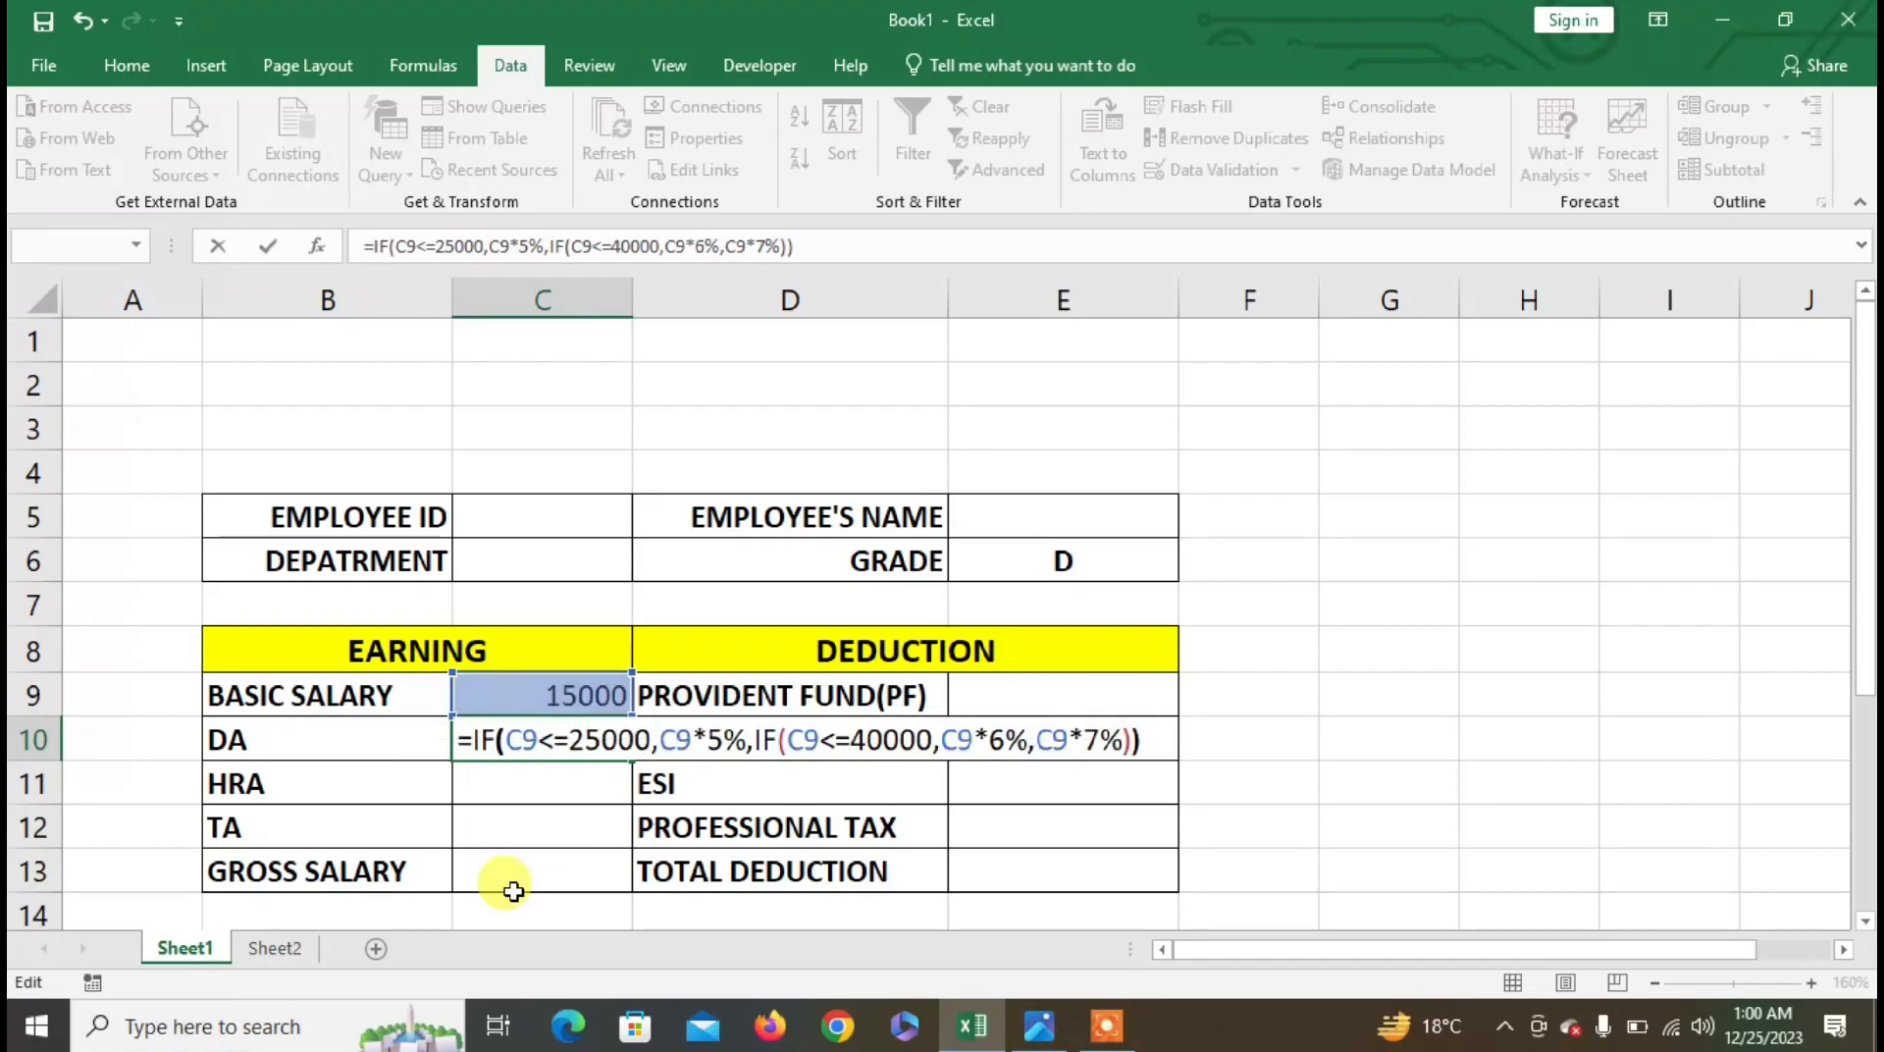
key(Return)
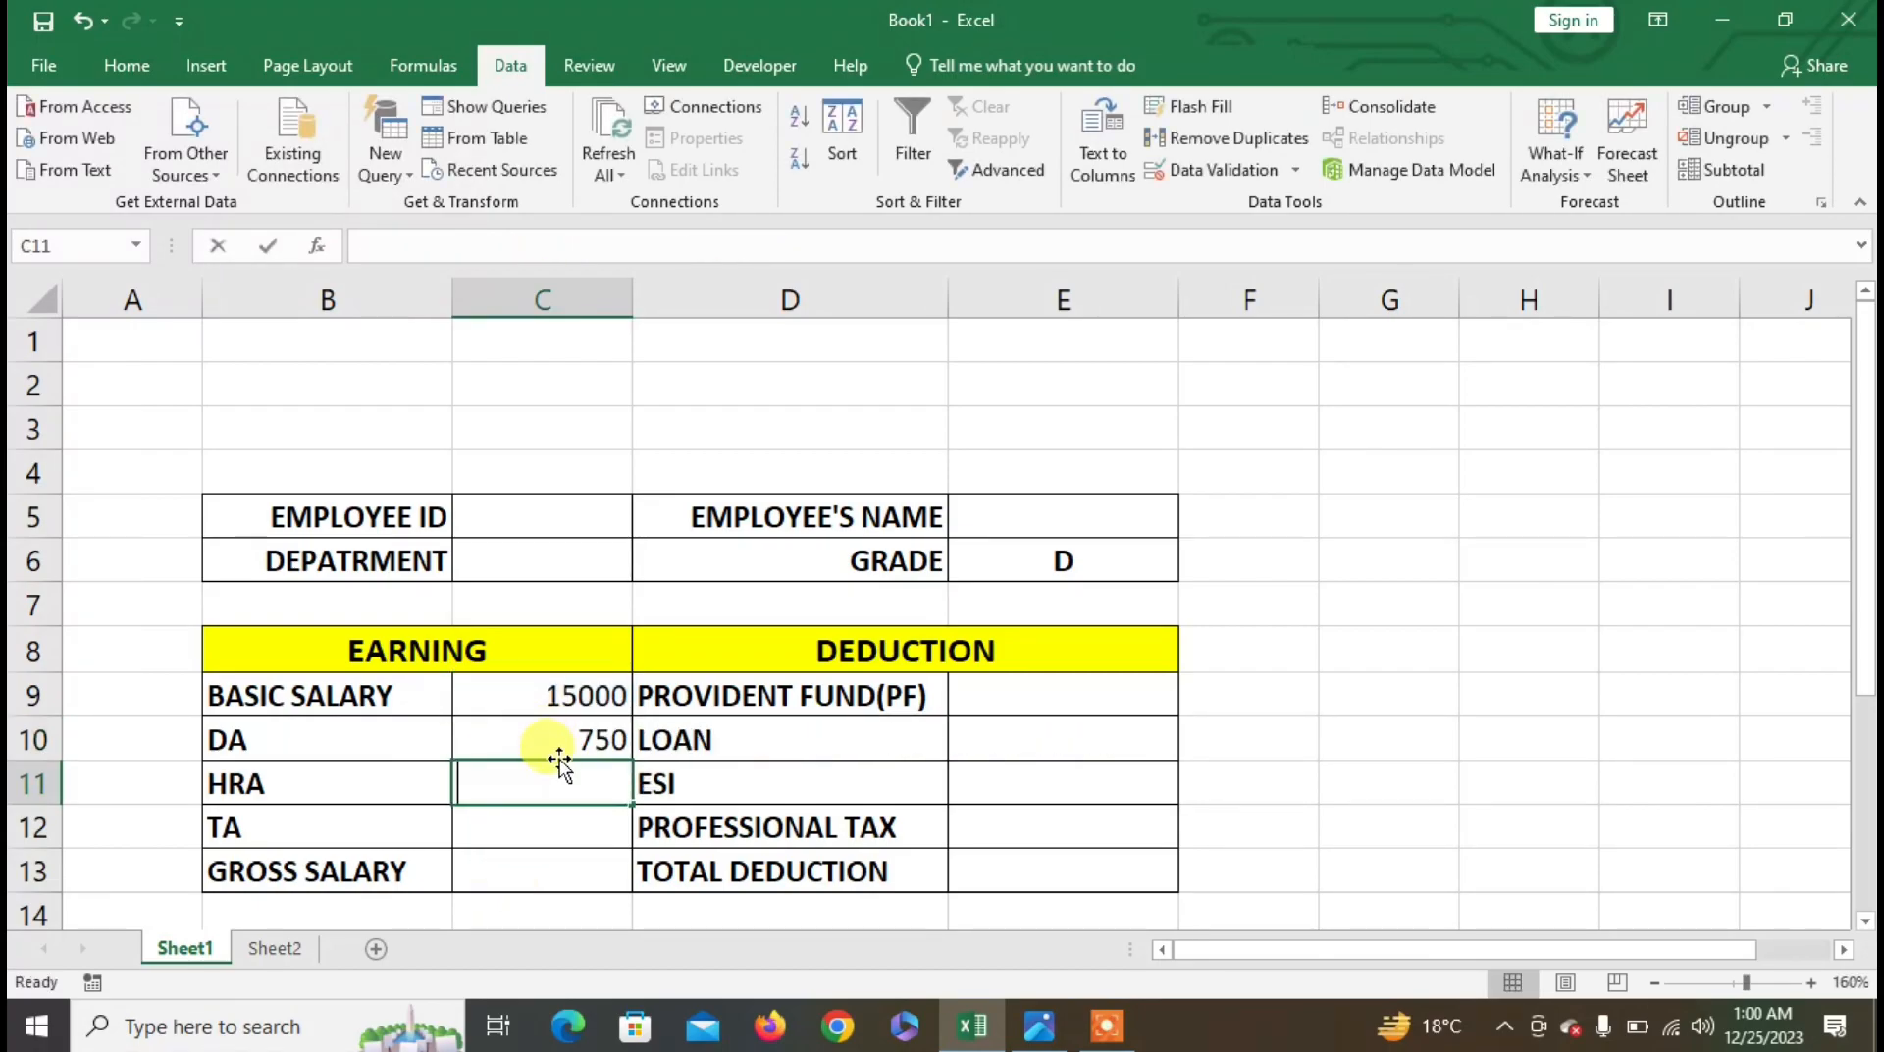
- Start the HRA formula in C11 with 10% of basic salary C9 up to 25000
text(=IF()
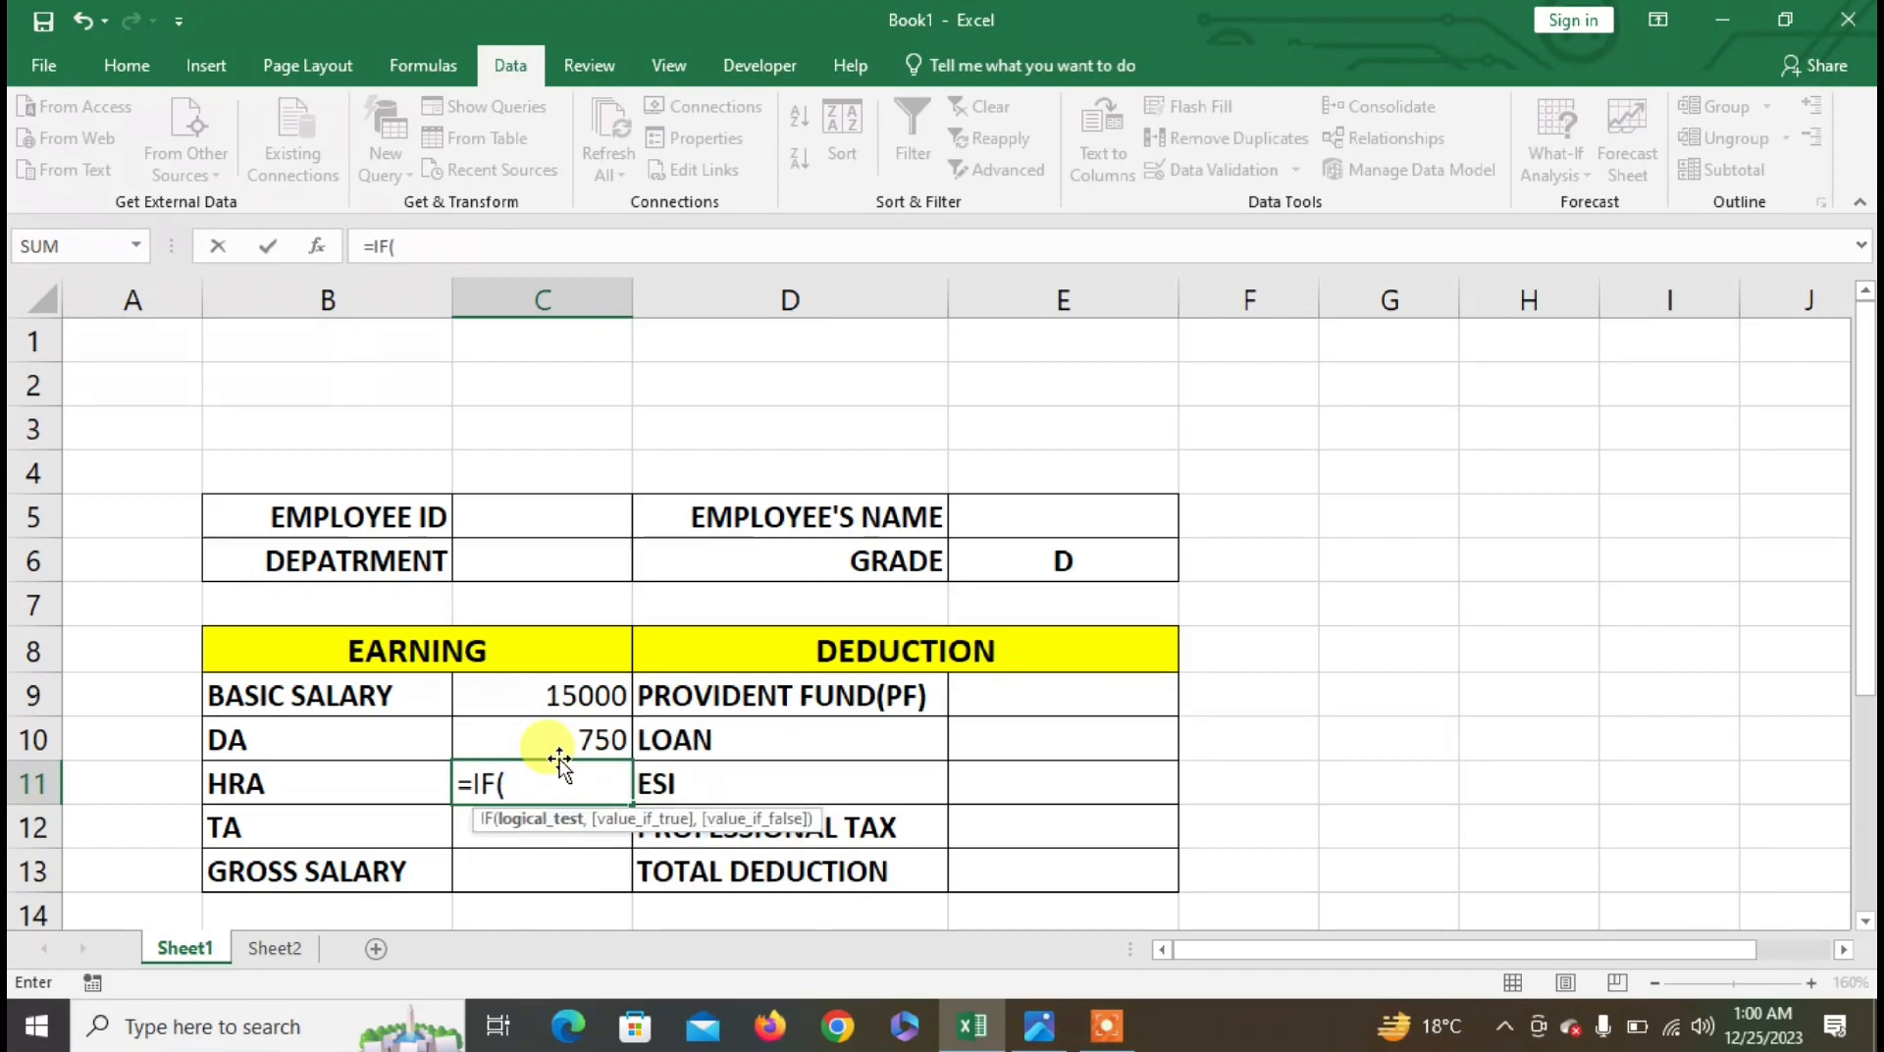
key(Up)
key(Up)
text(<=25000,)
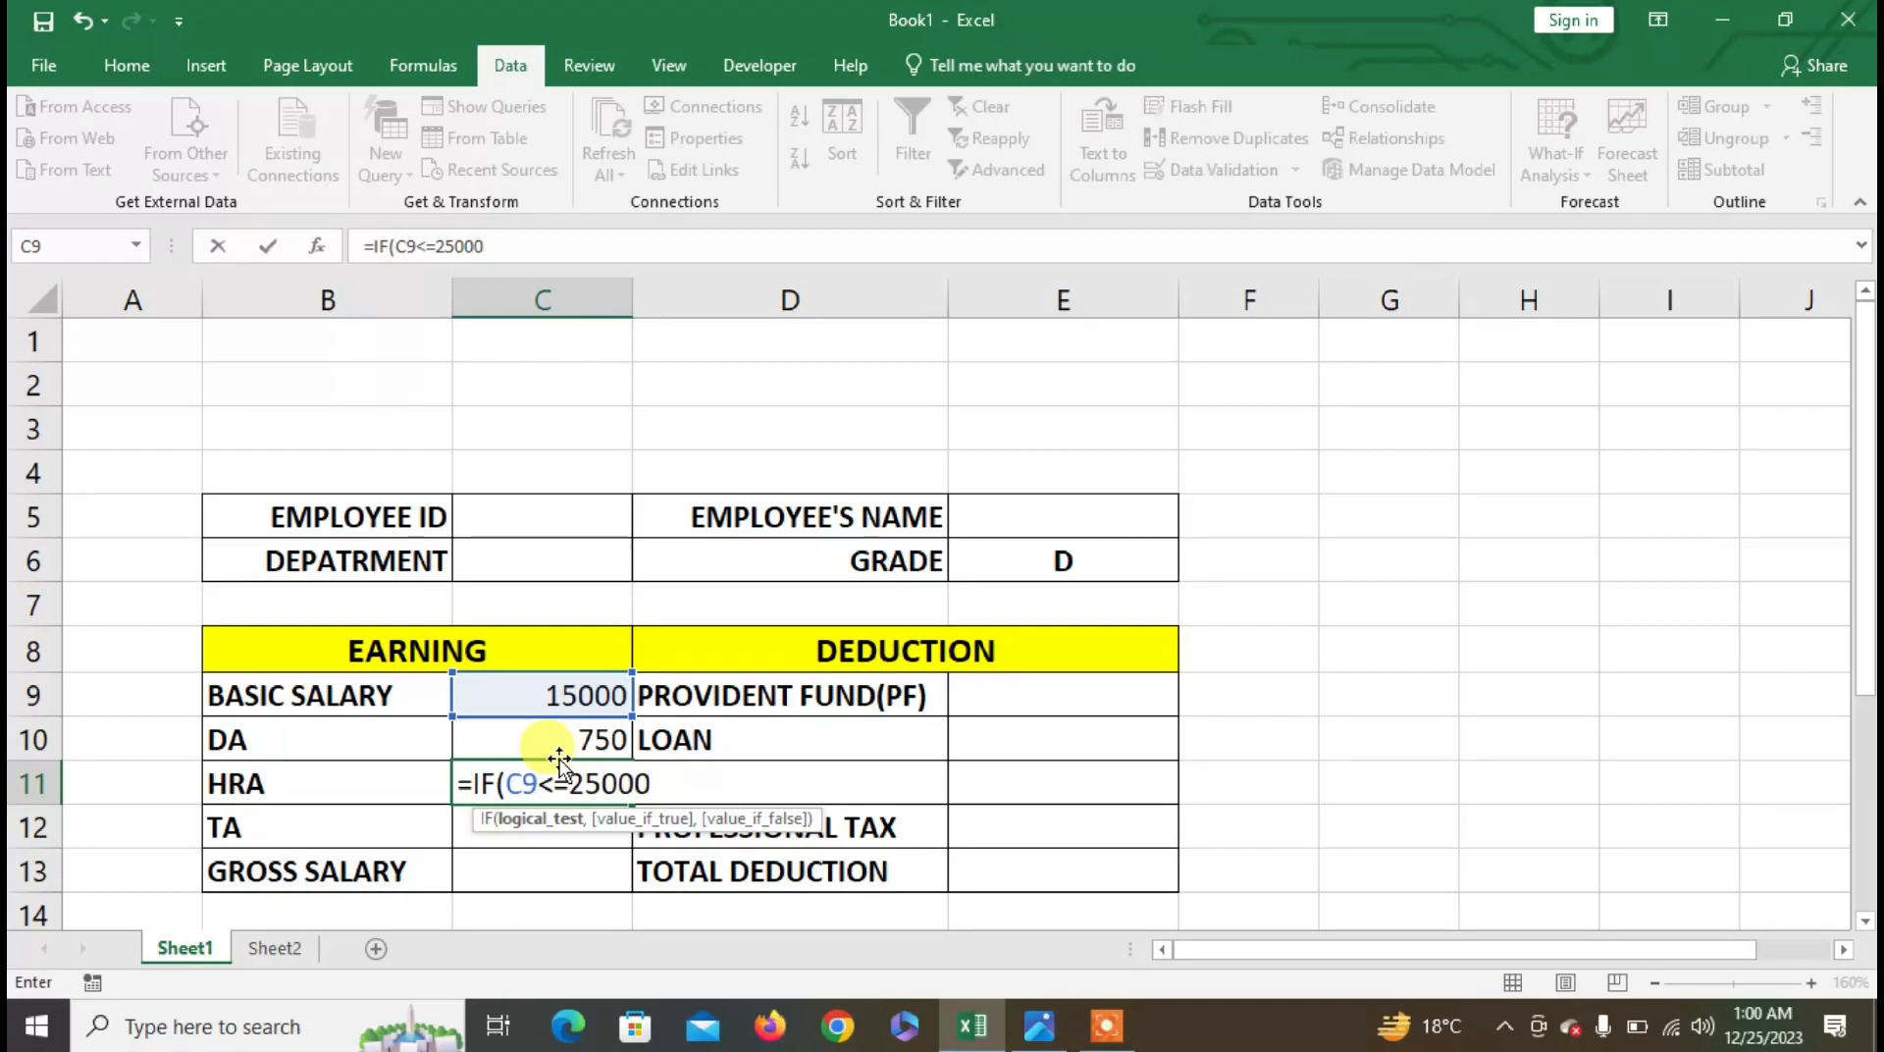
key(Up)
key(Up)
text(*)
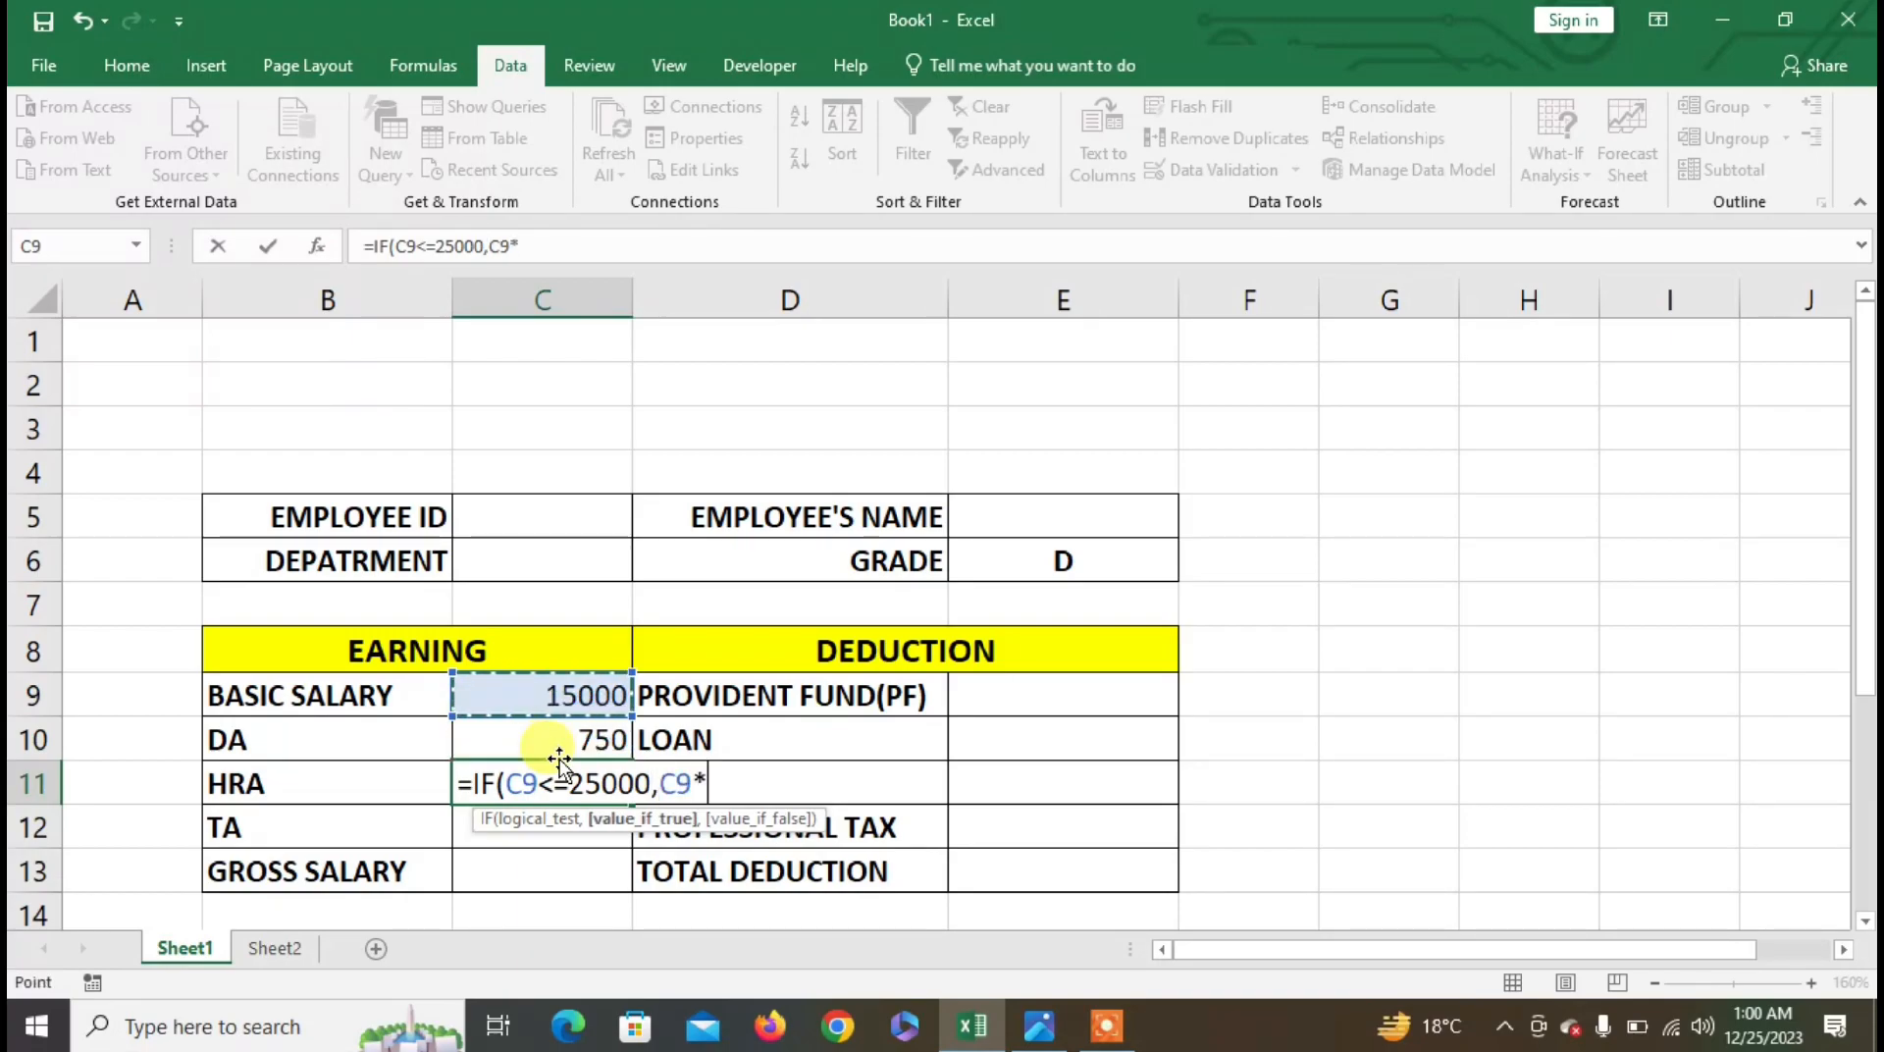
text(10)
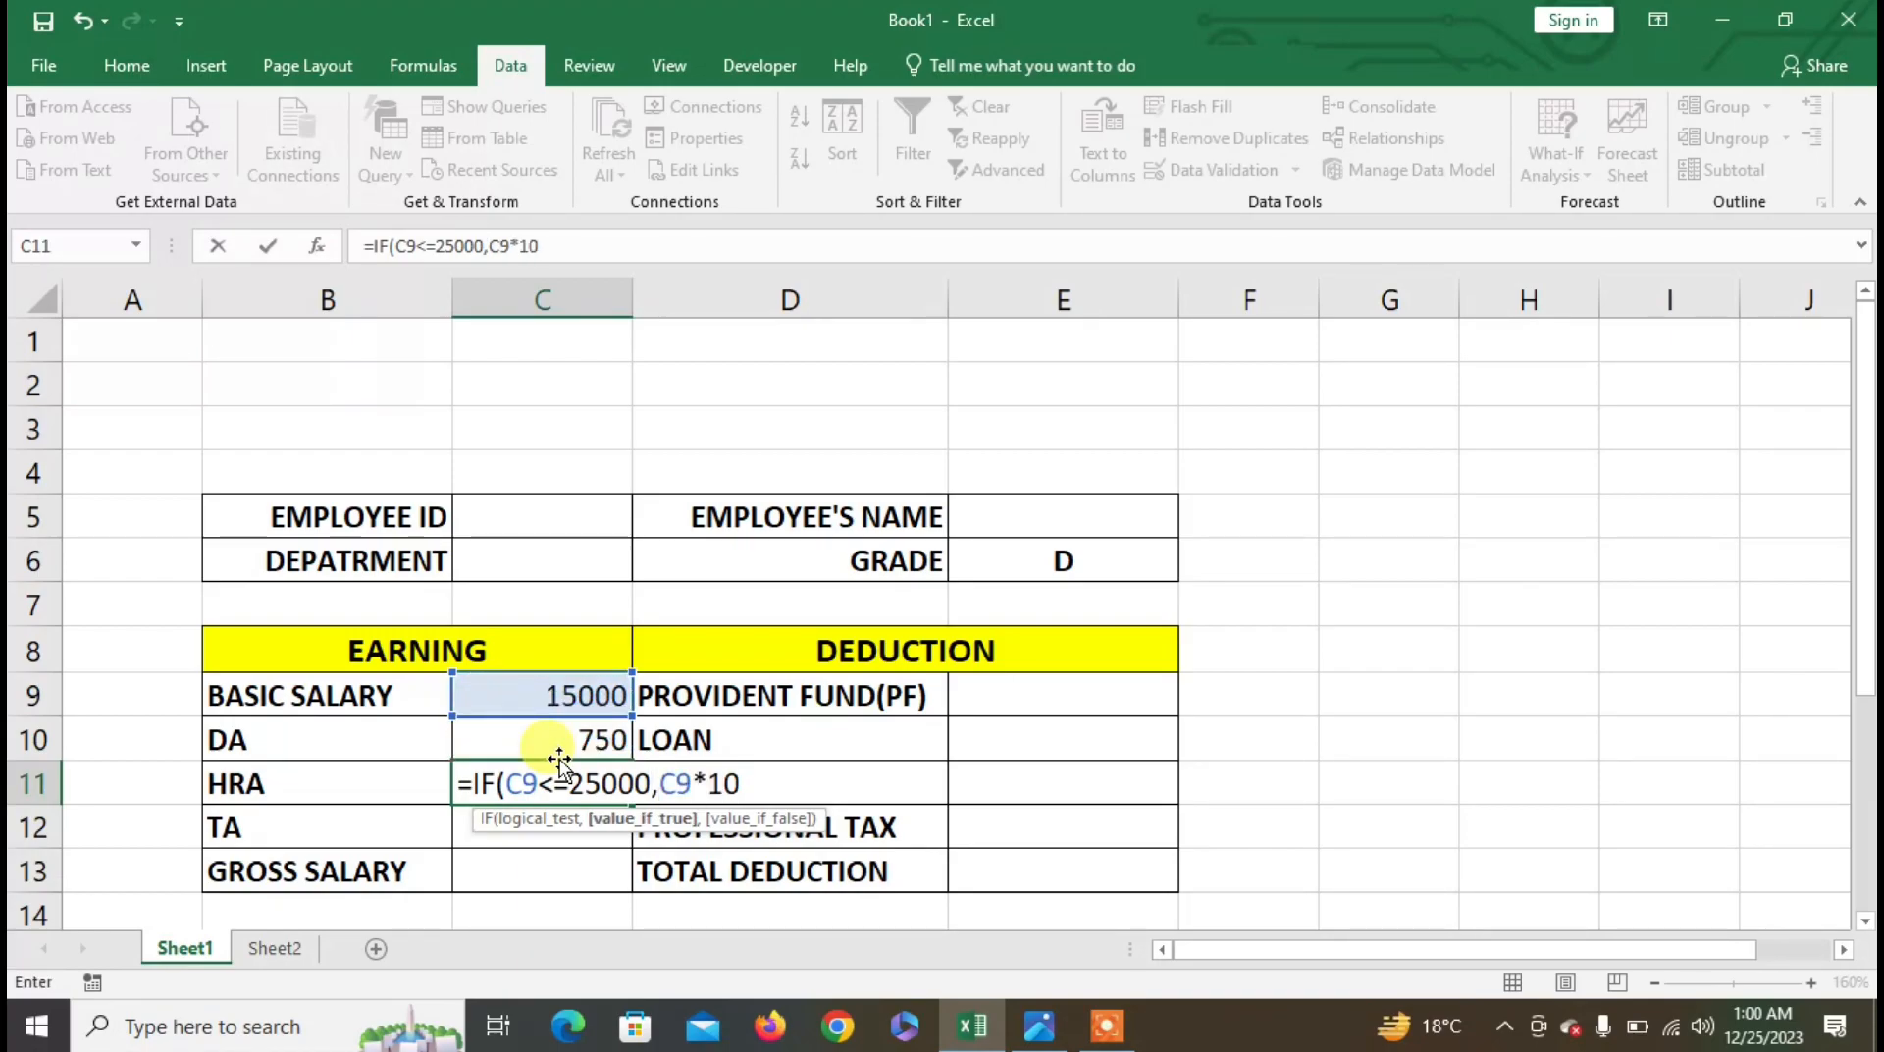
text(%,IF()
- Add the 12% tier up to 40000 and 15% otherwise, so HRA shows 1500
key(Up)
key(Up)
text(<=)
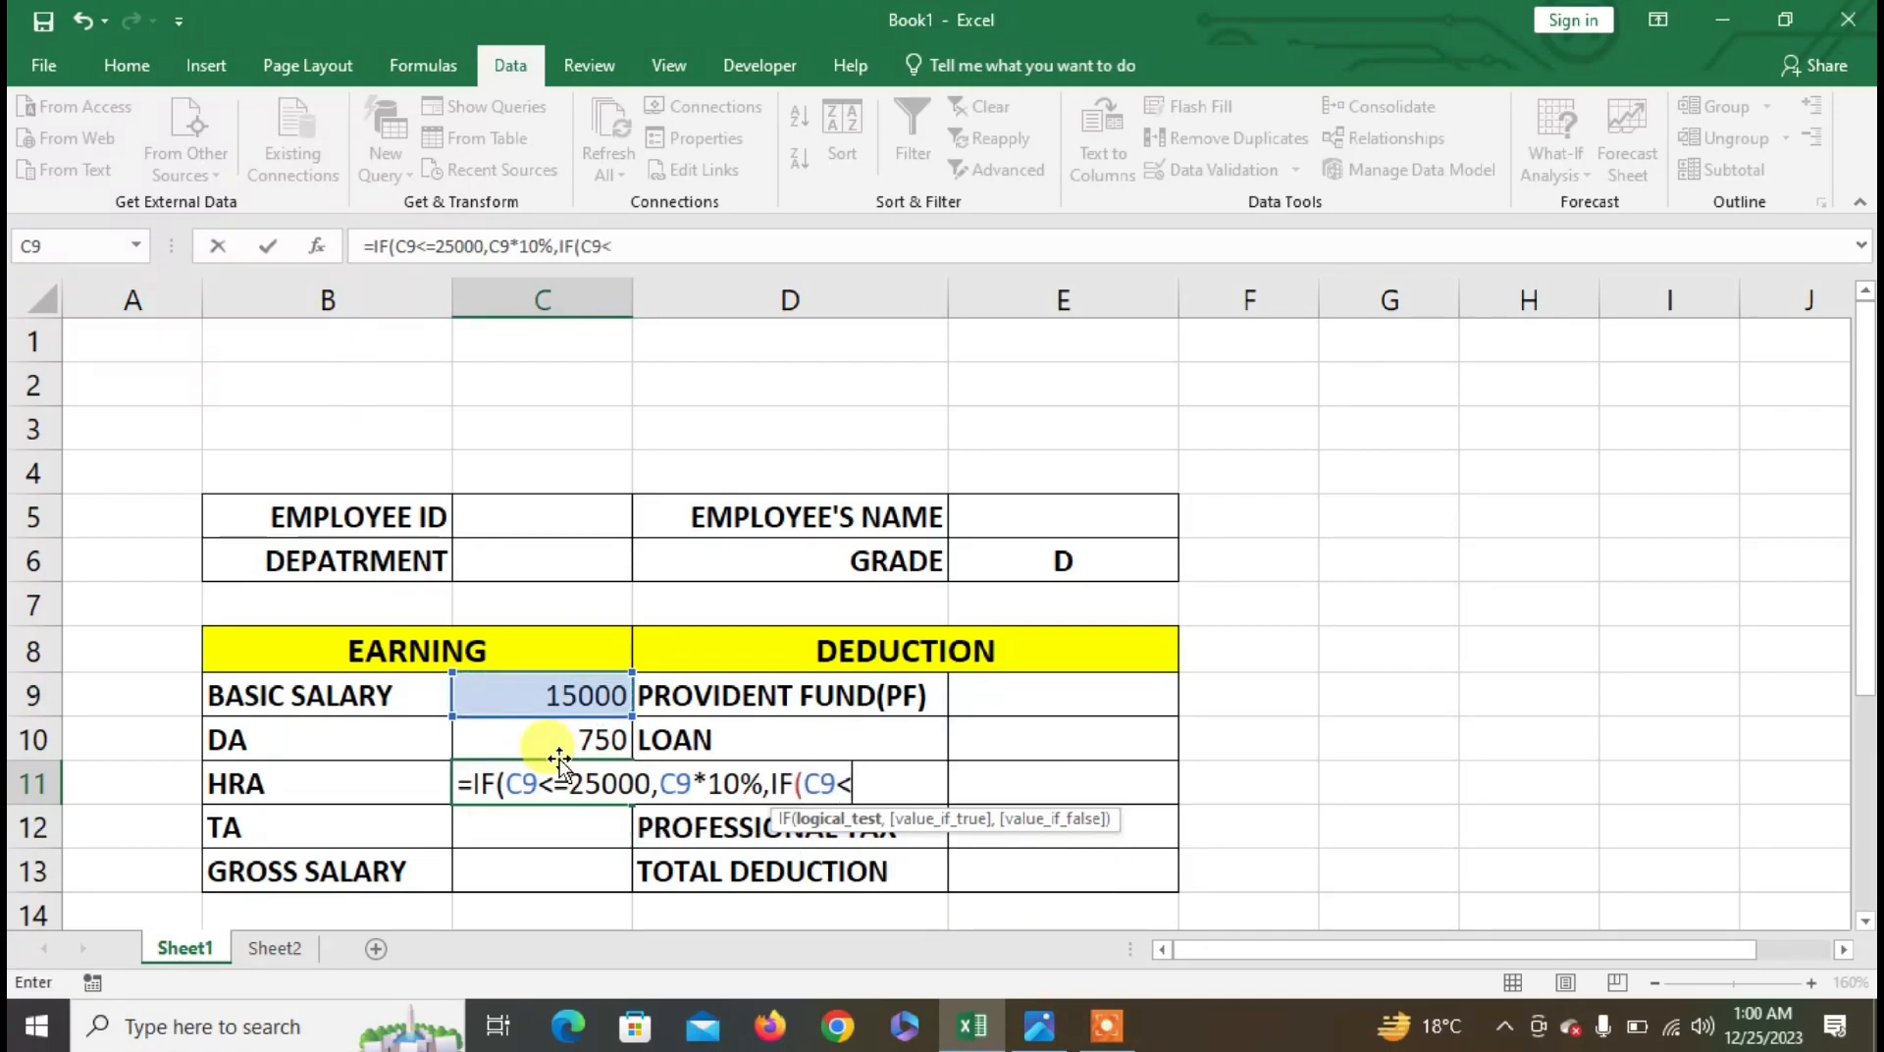
text(7)
key(BackSpace)
text(40000,)
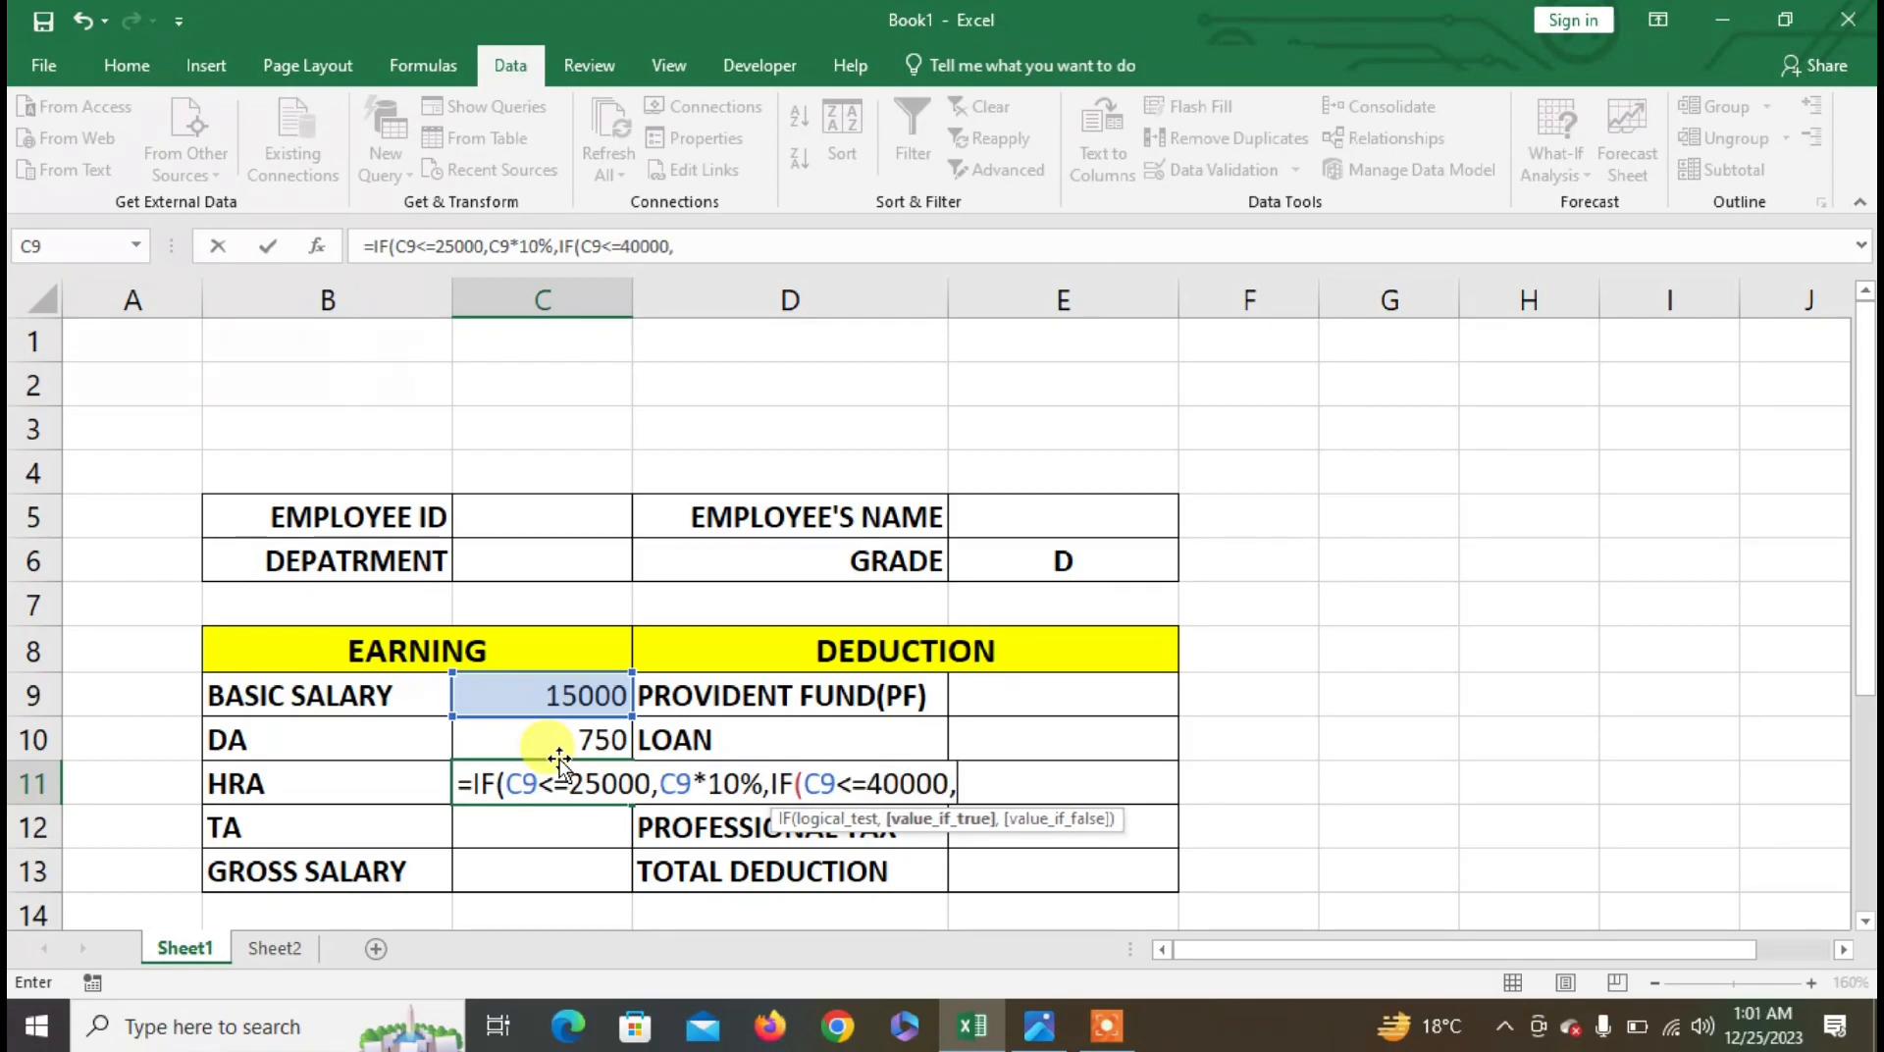
click(579, 697)
text(*12%,15)
key(BackSpace)
key(BackSpace)
click(581, 698)
text(*15%)
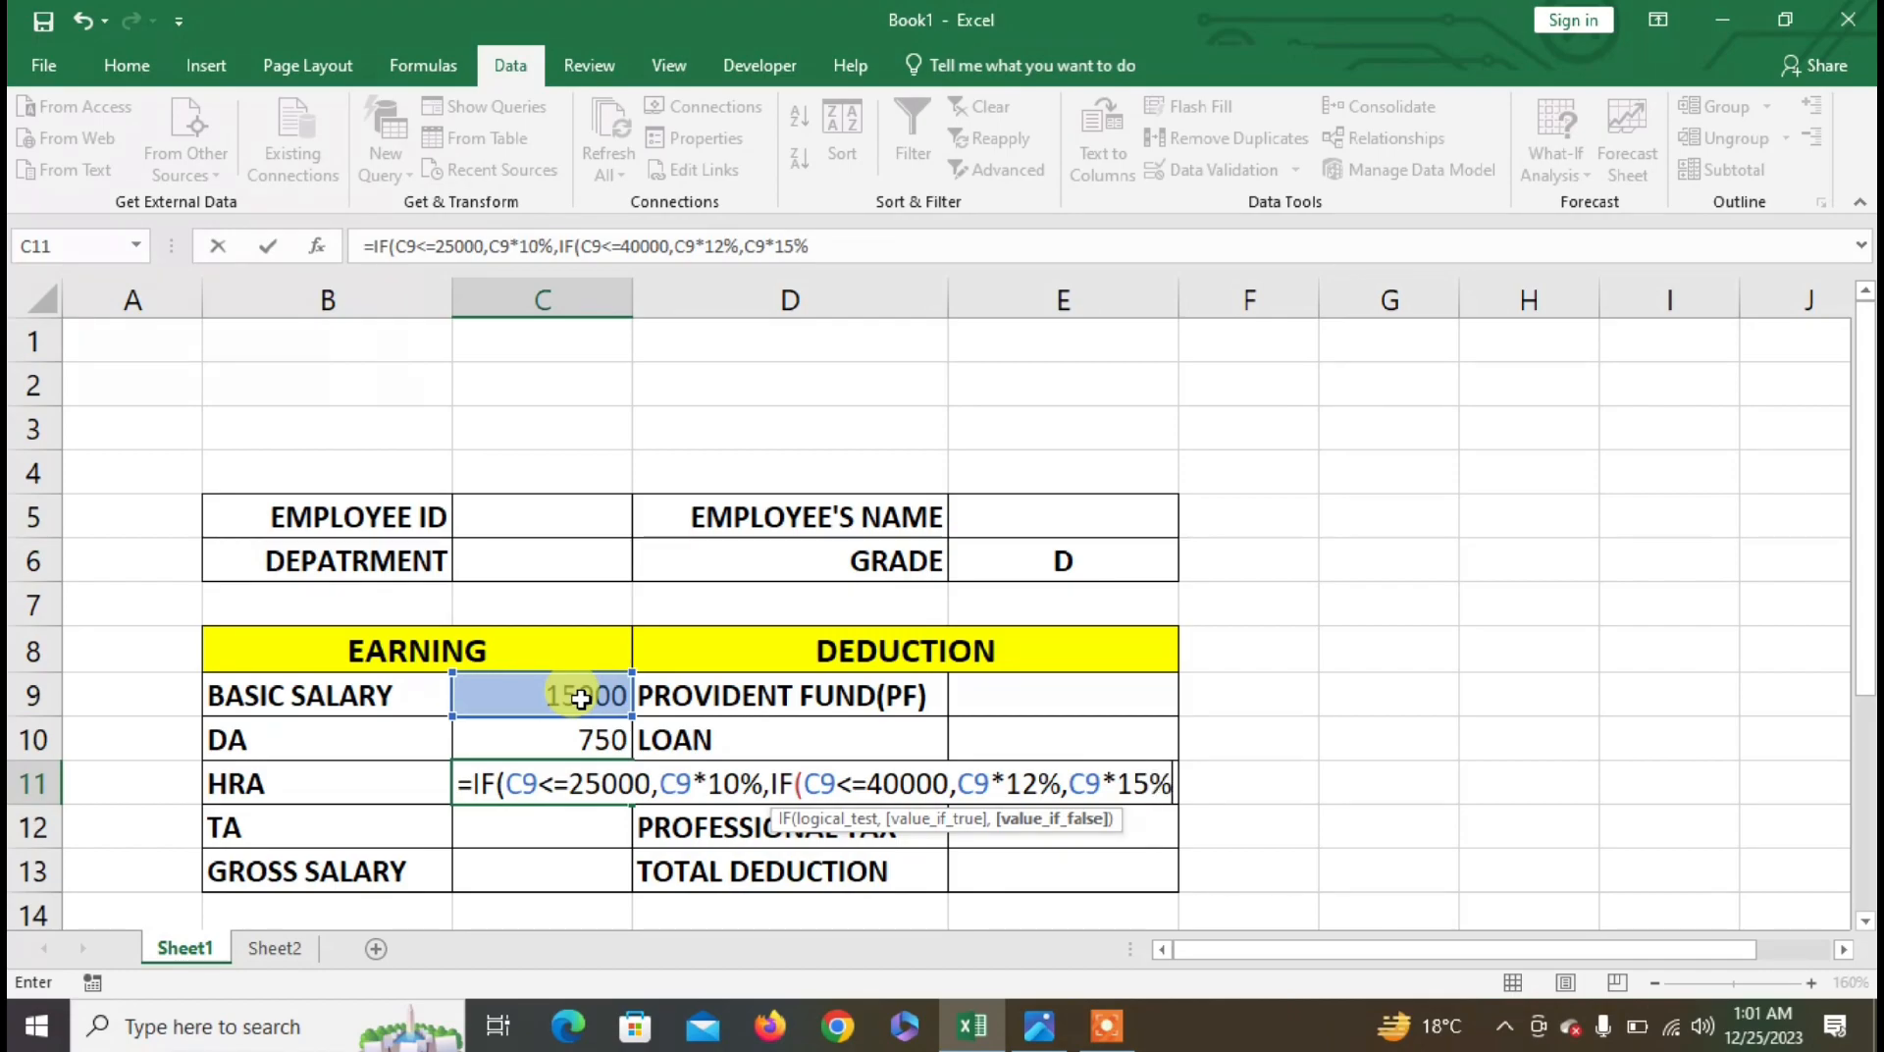
text()))
key(Return)
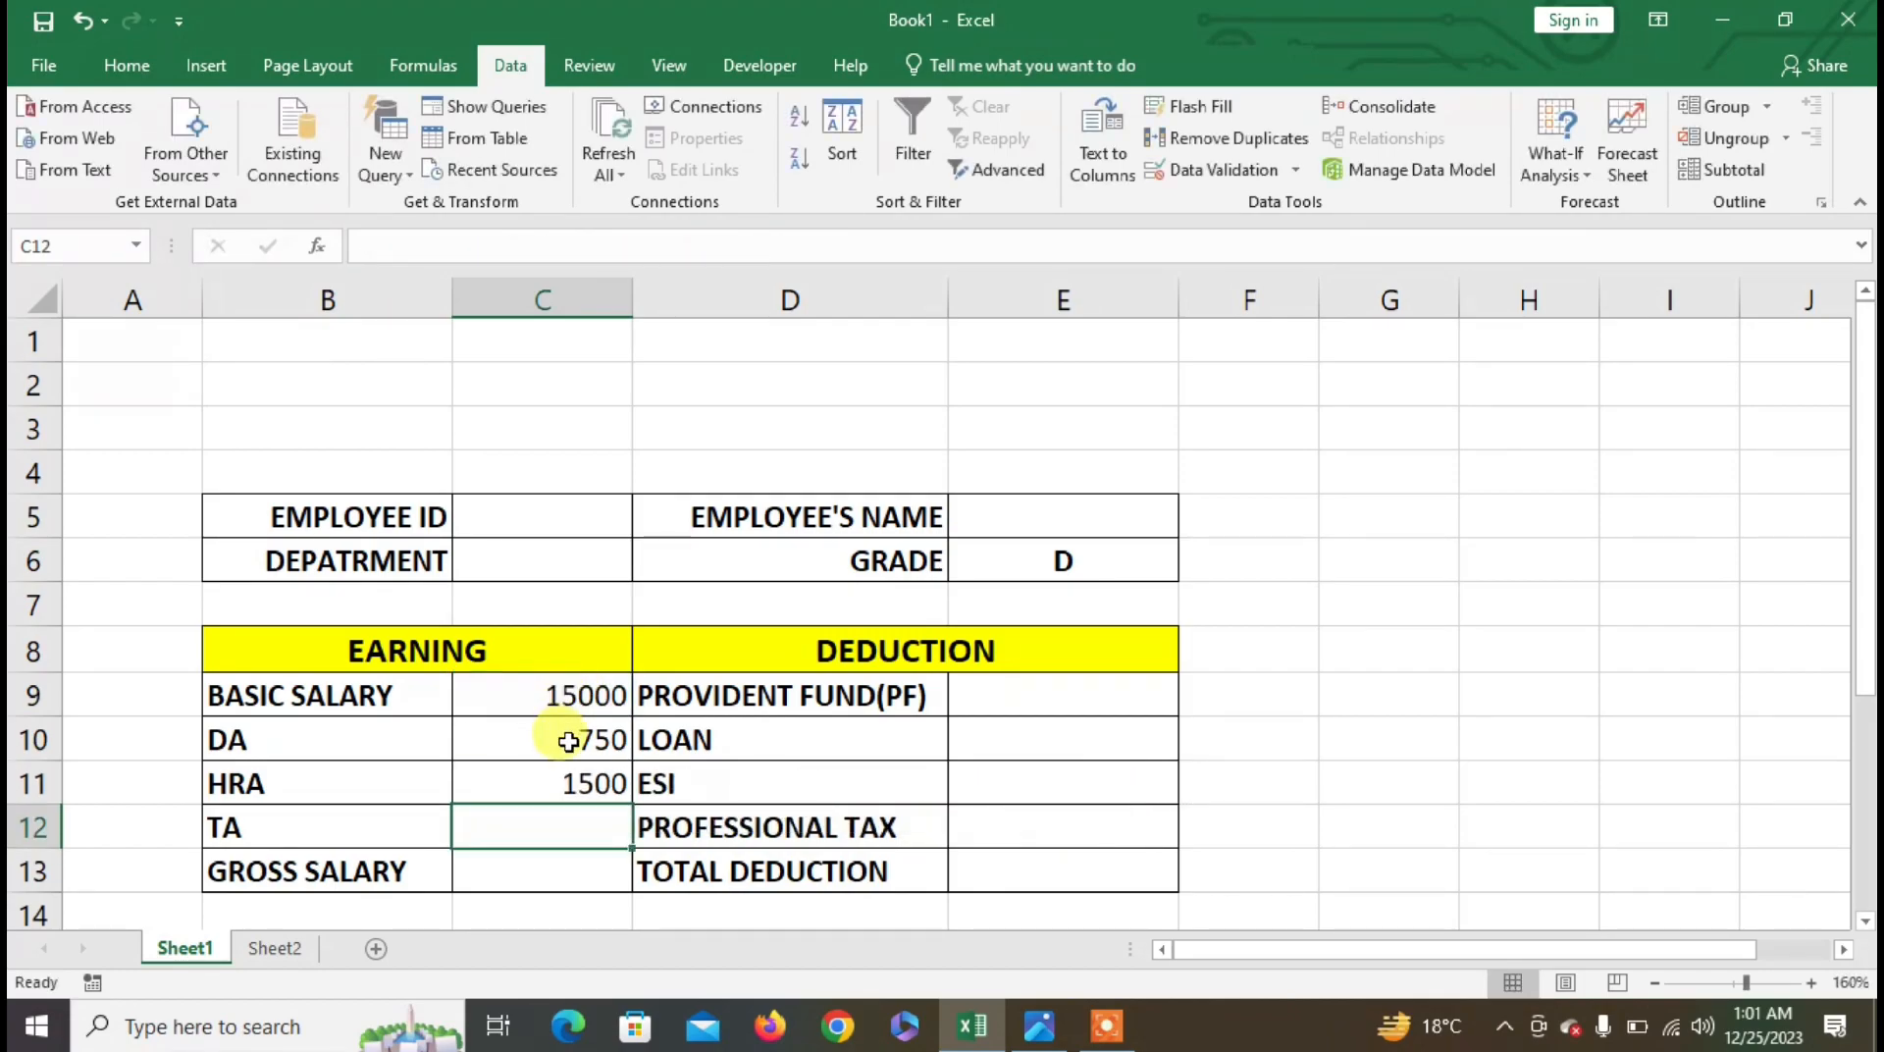
- Enter =IF(C9<=40000,C9*2%,C9*3%) in C12 so TA shows 300
text(=IF)
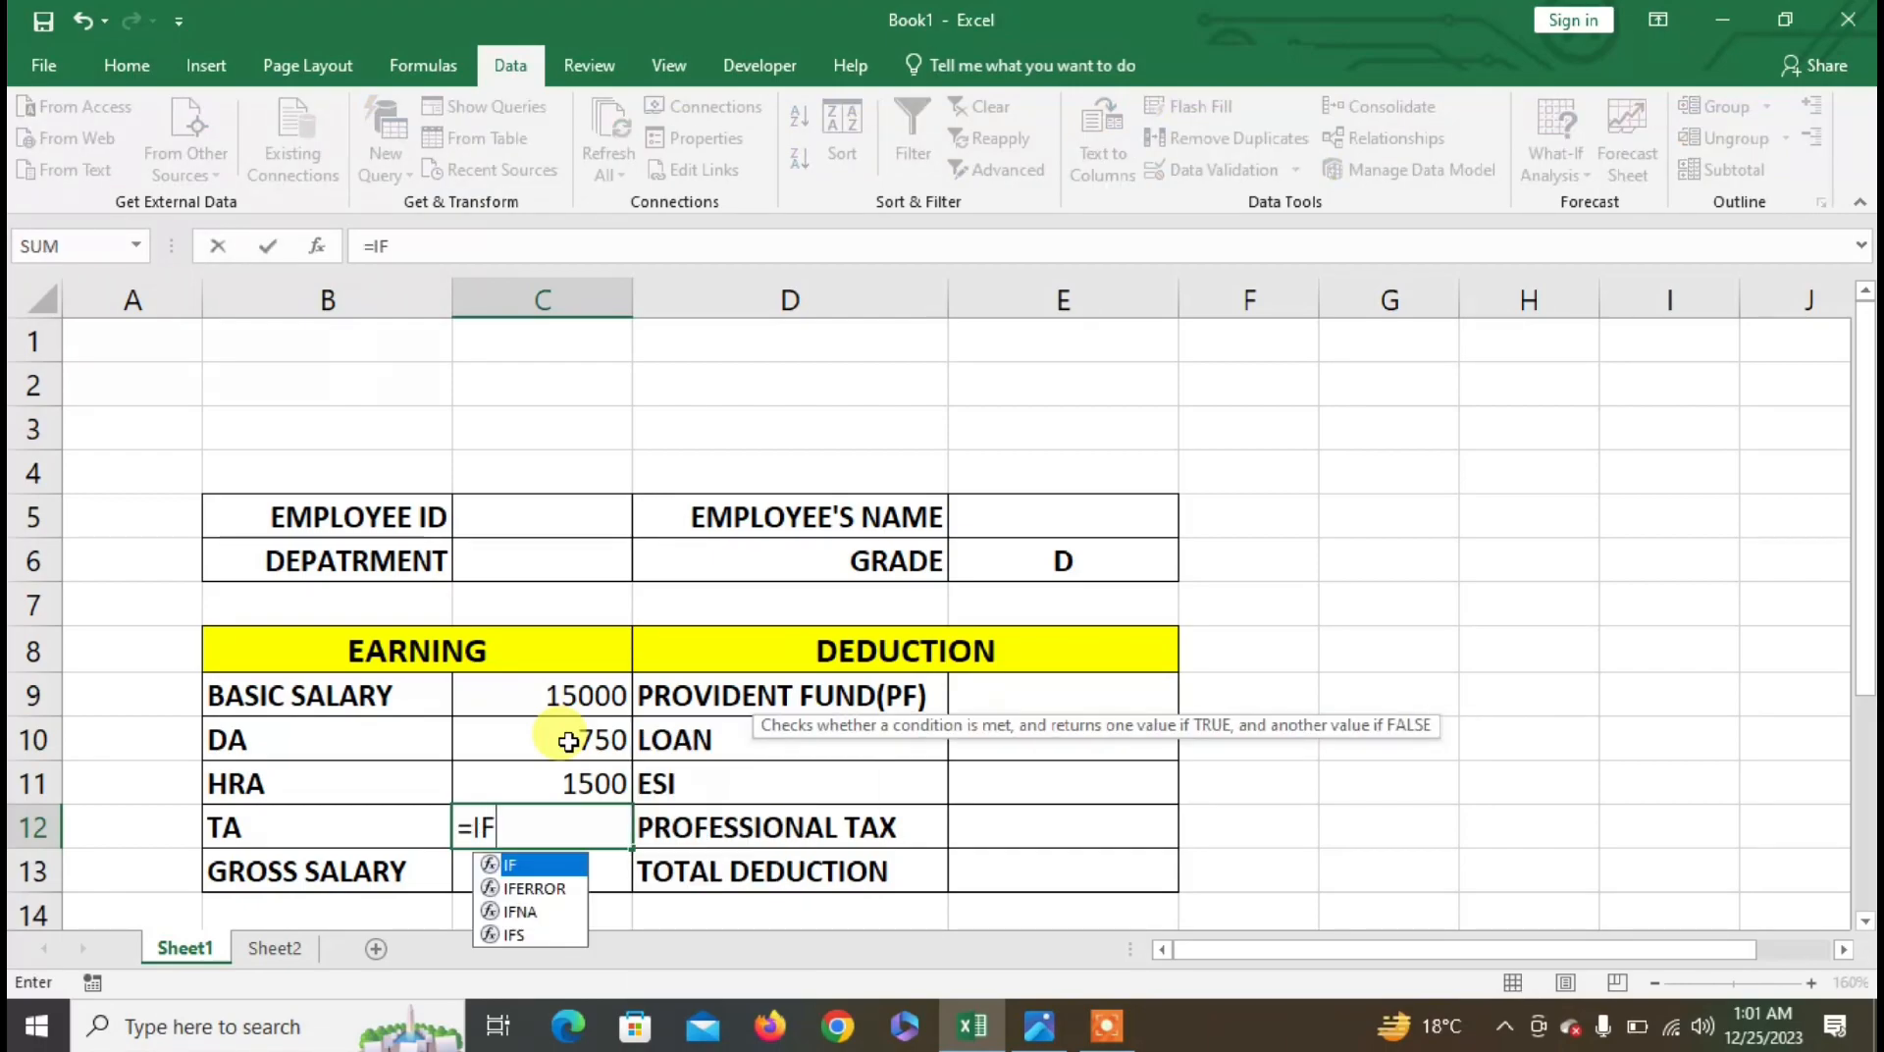
text(()
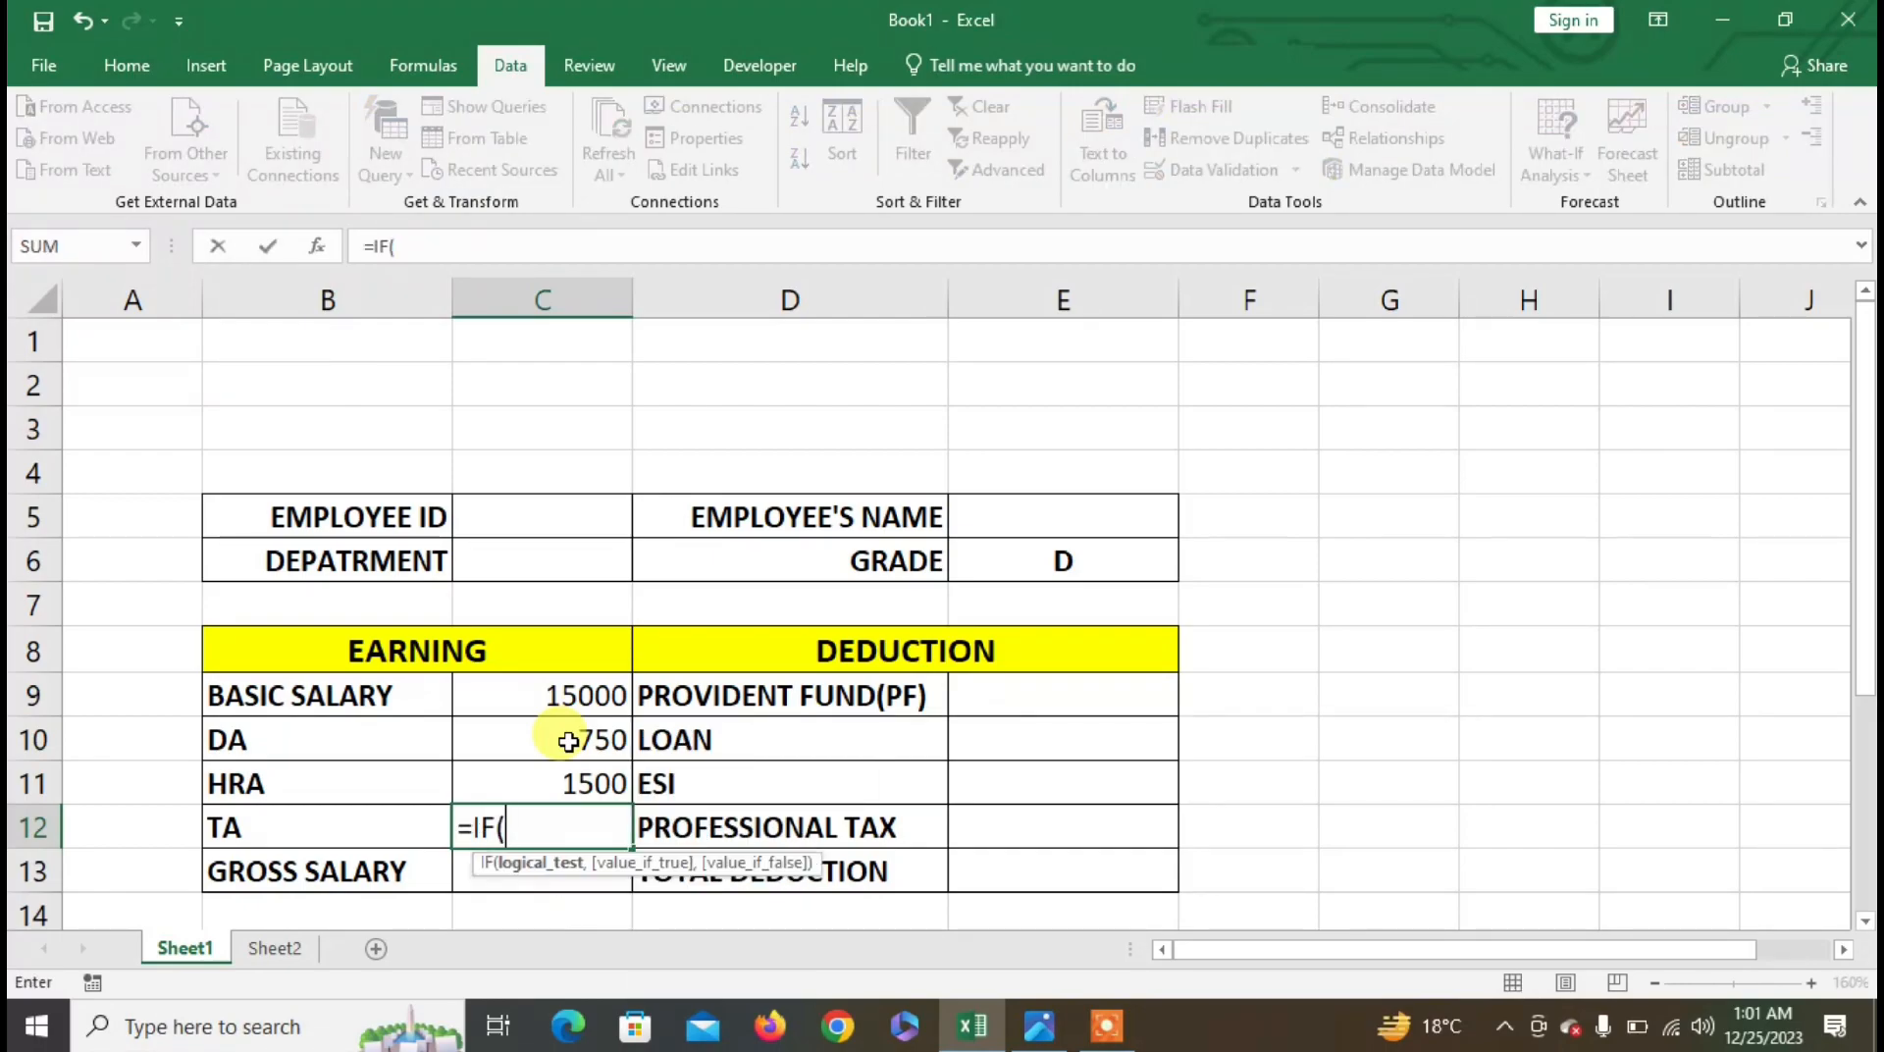
key(Up)
key(Up)
key(Up)
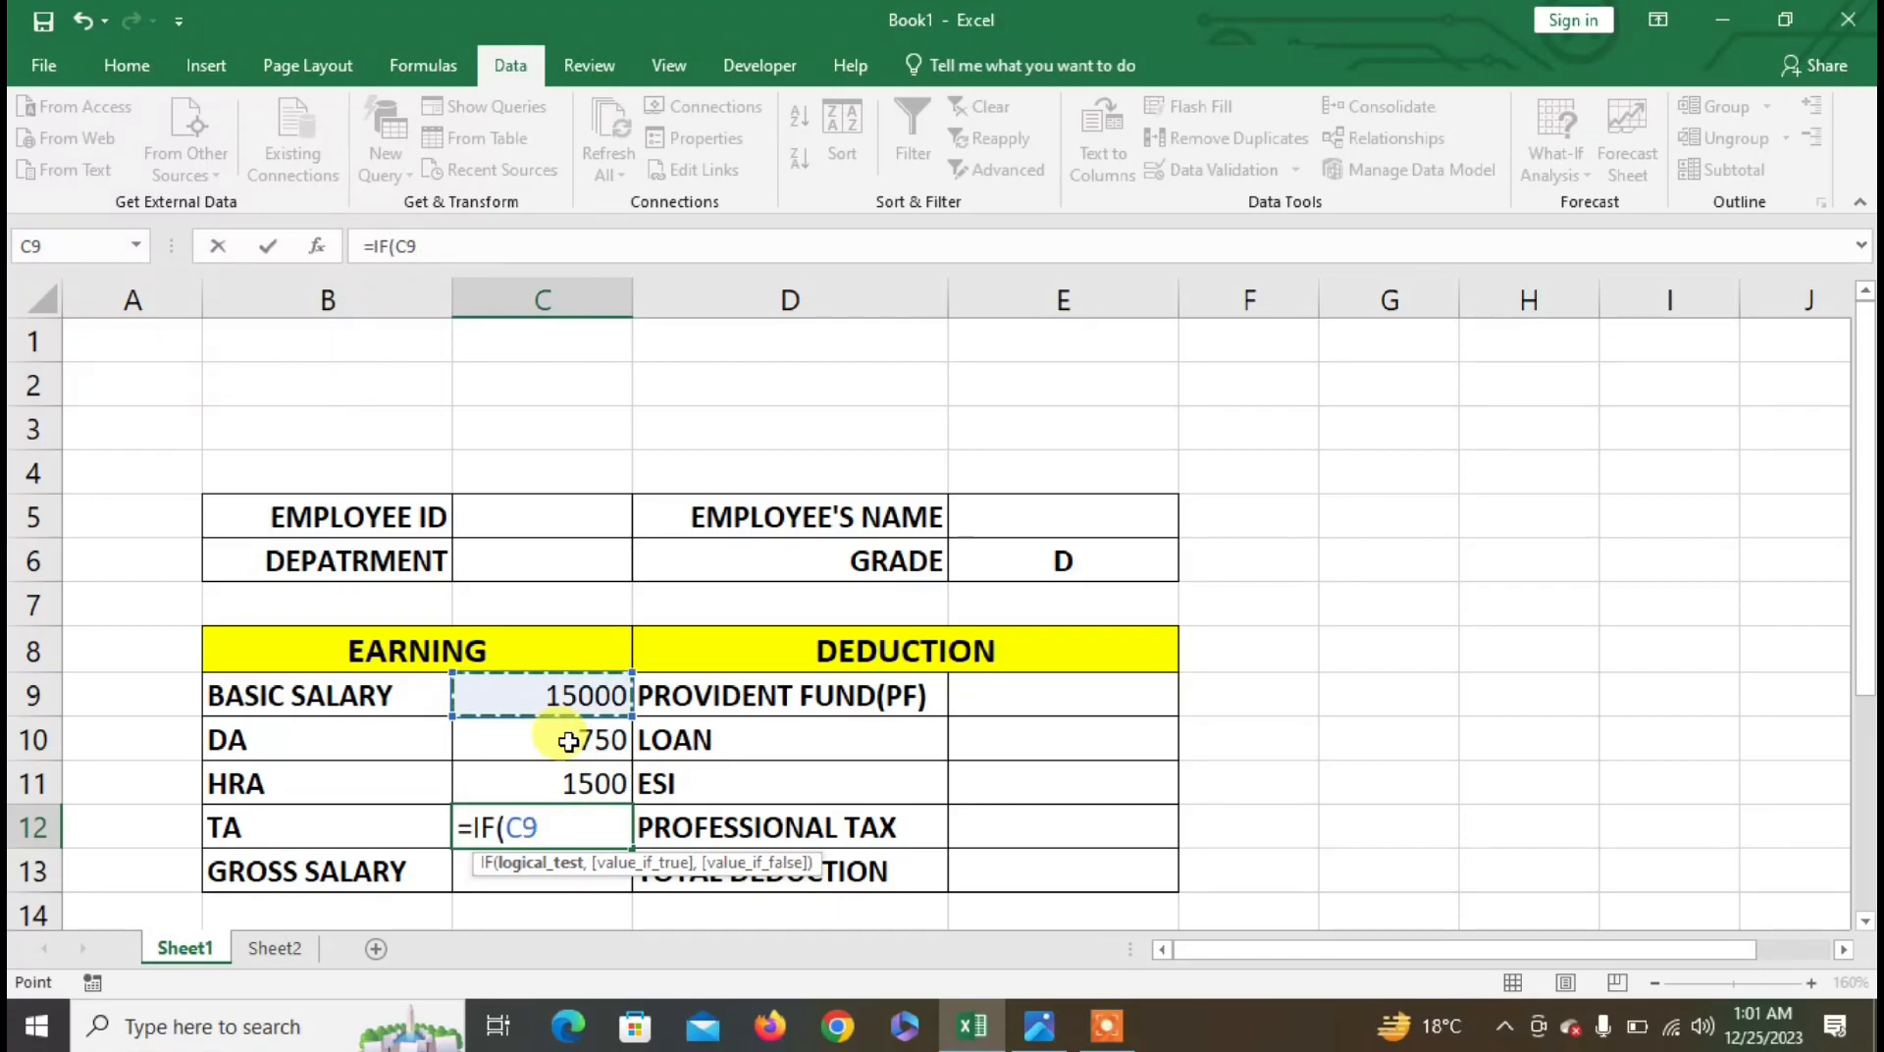
text(<=40)
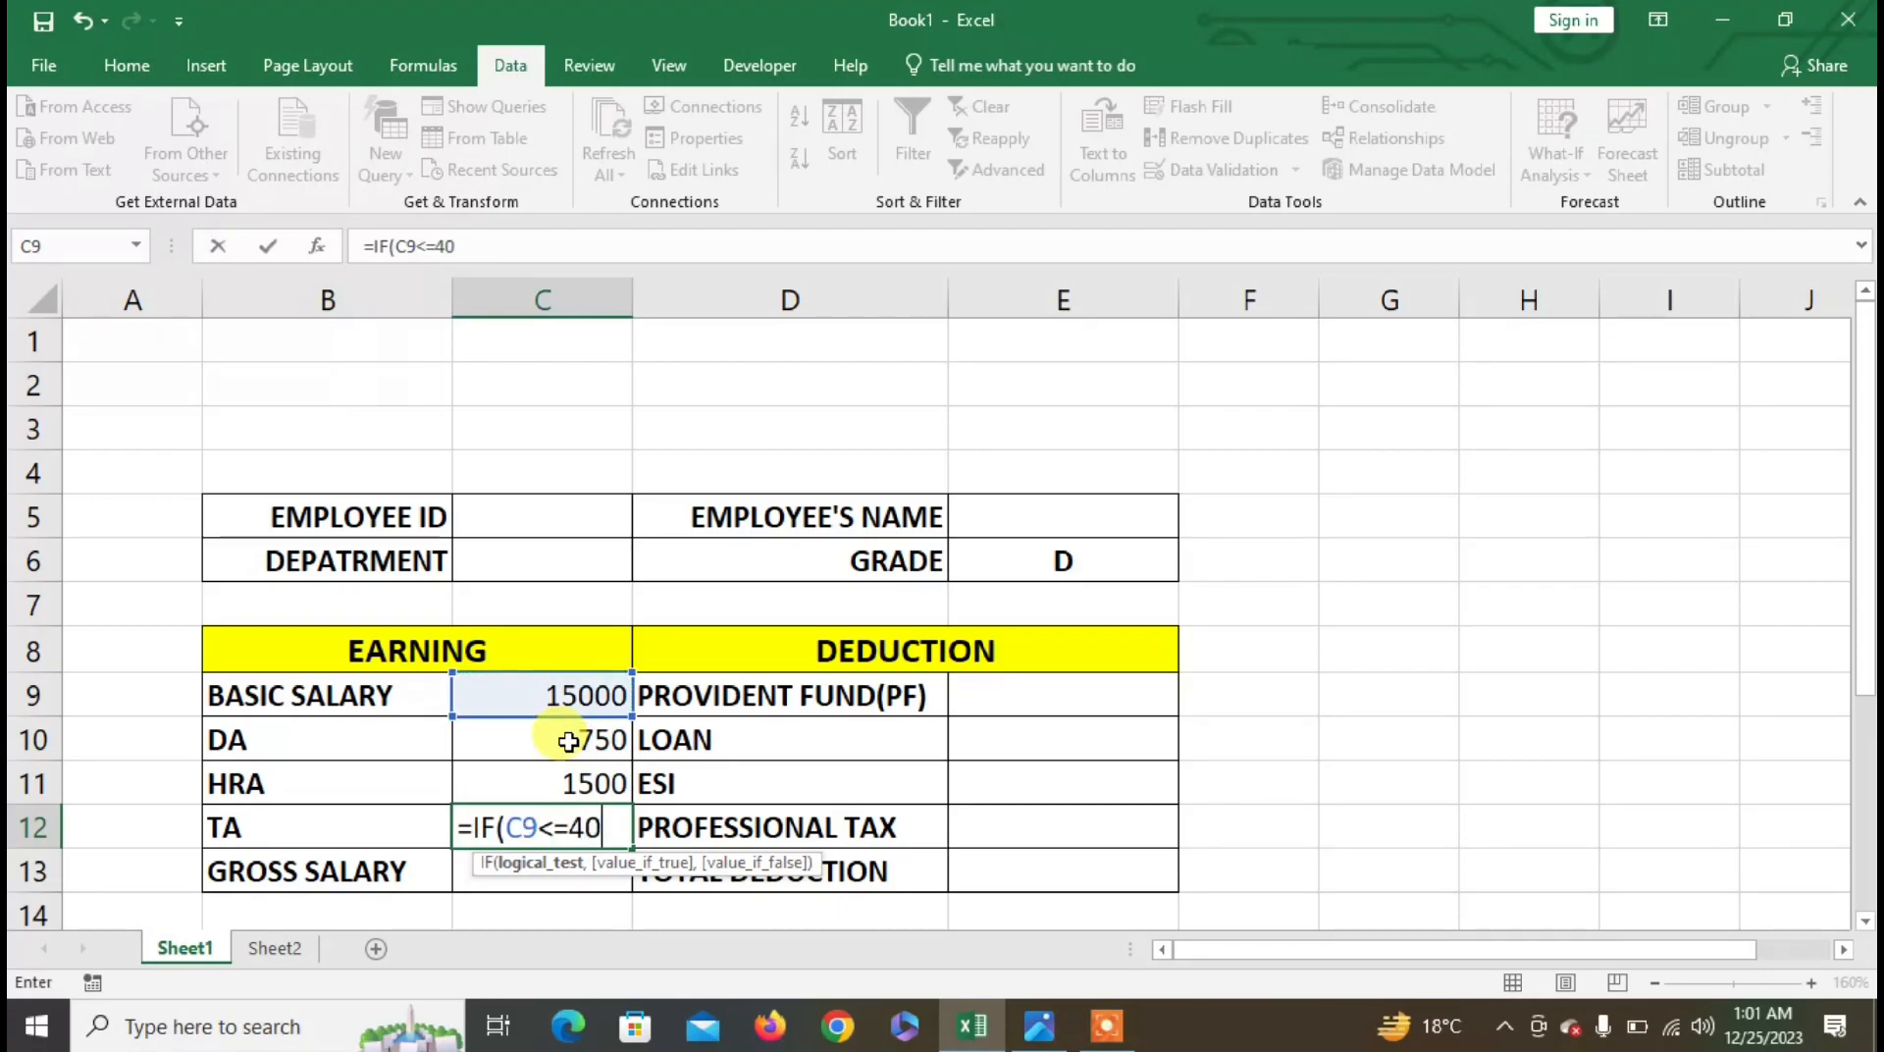
text(000,)
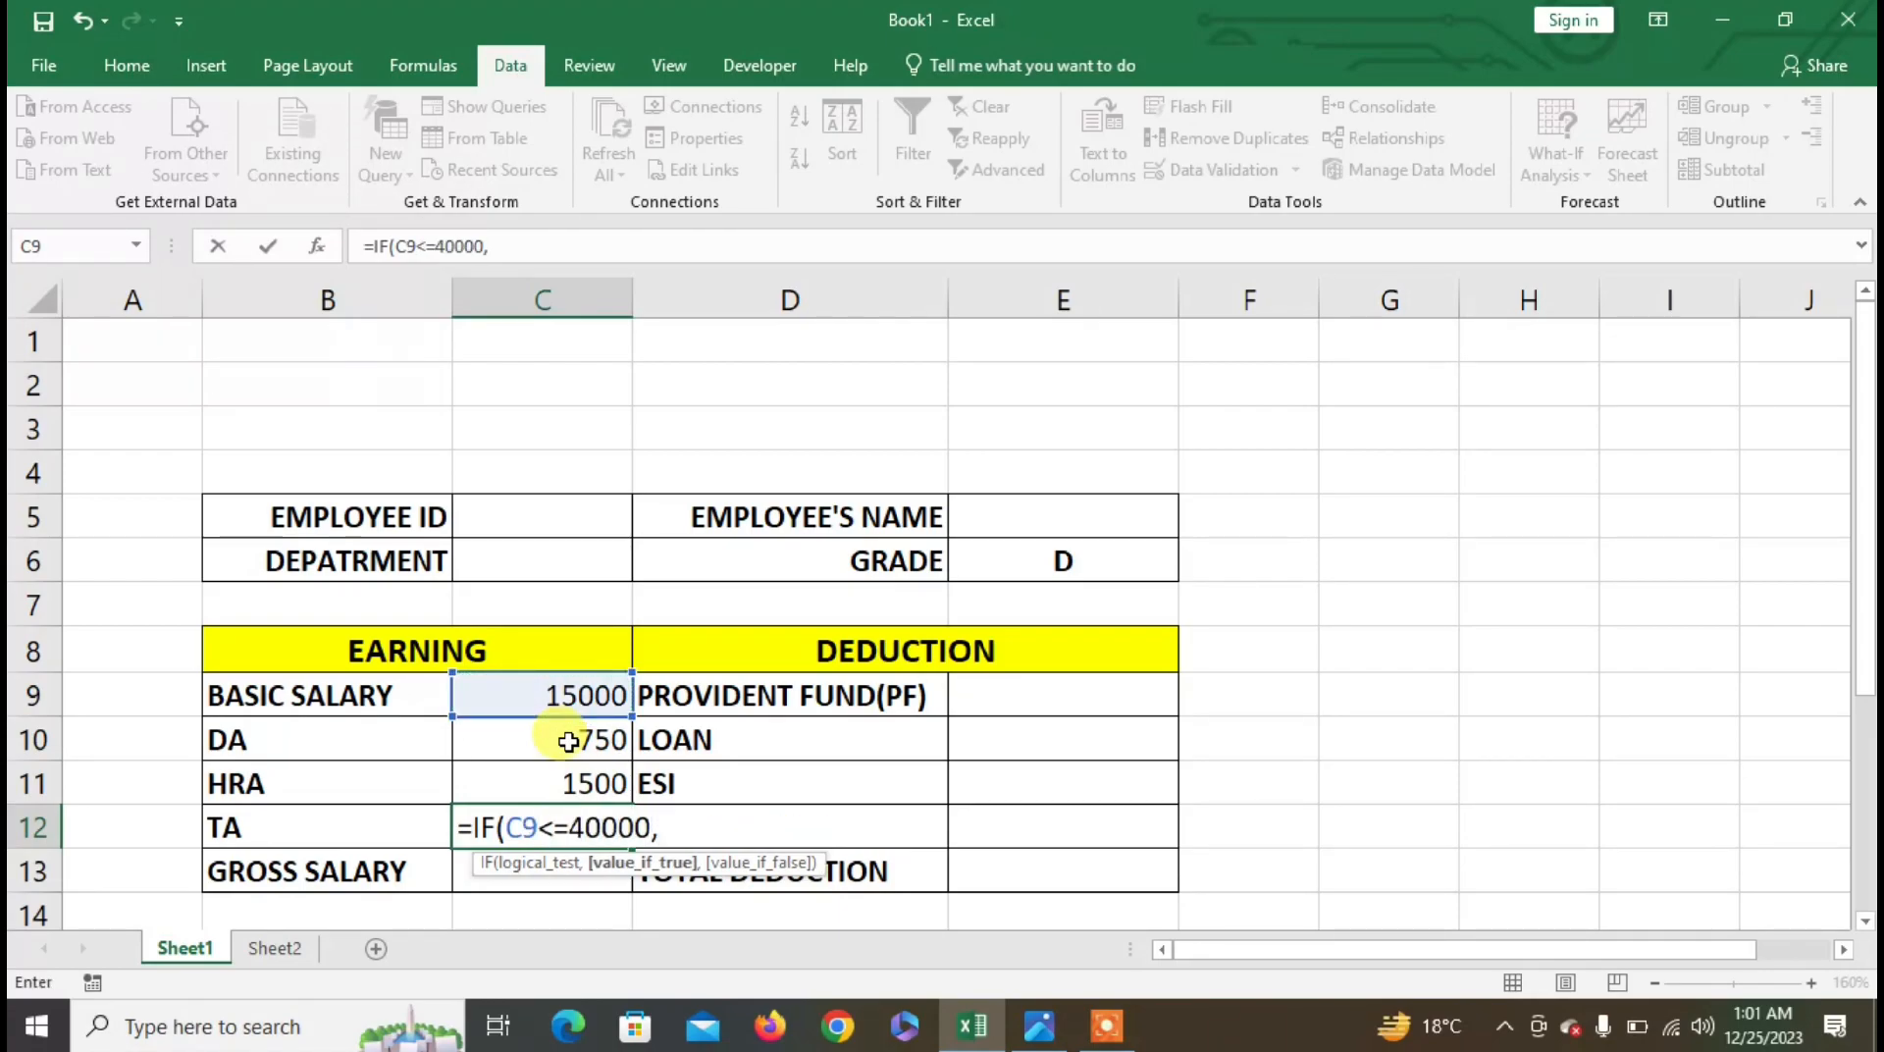
click(581, 696)
text(*2%,)
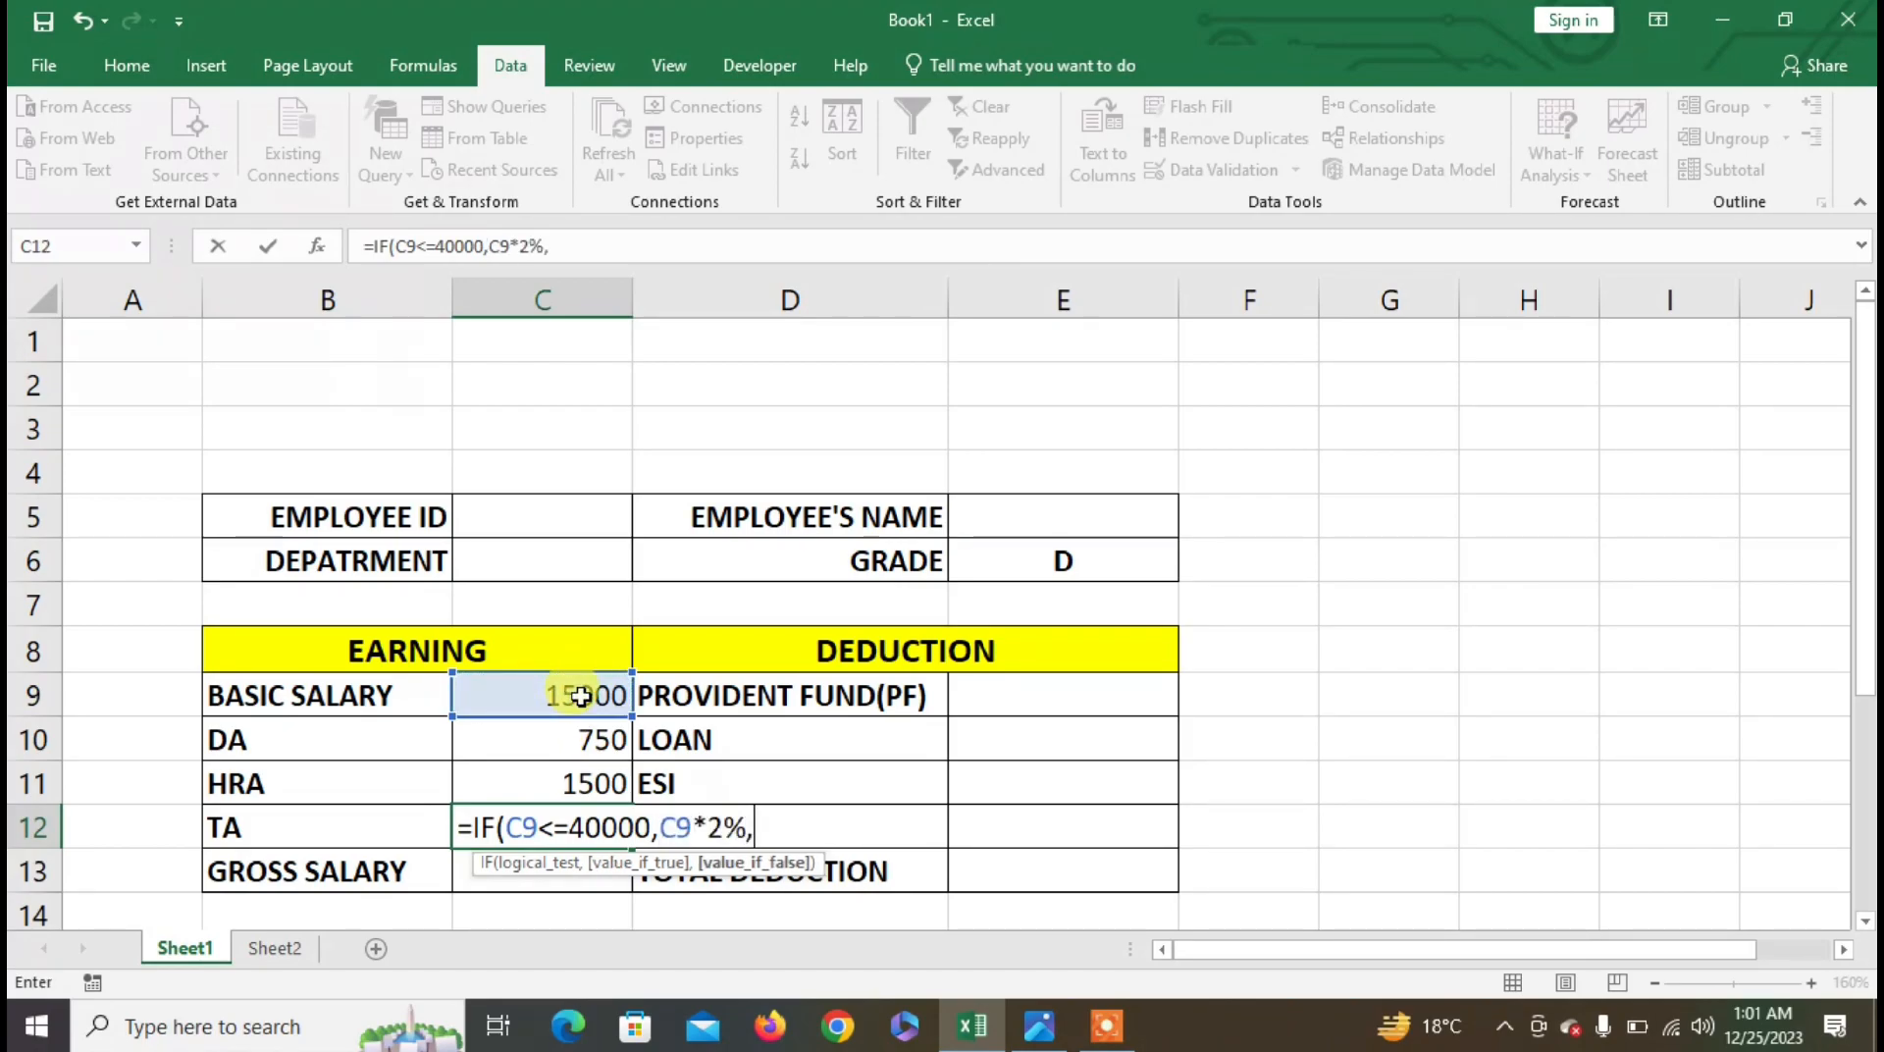
click(581, 695)
text(3%))
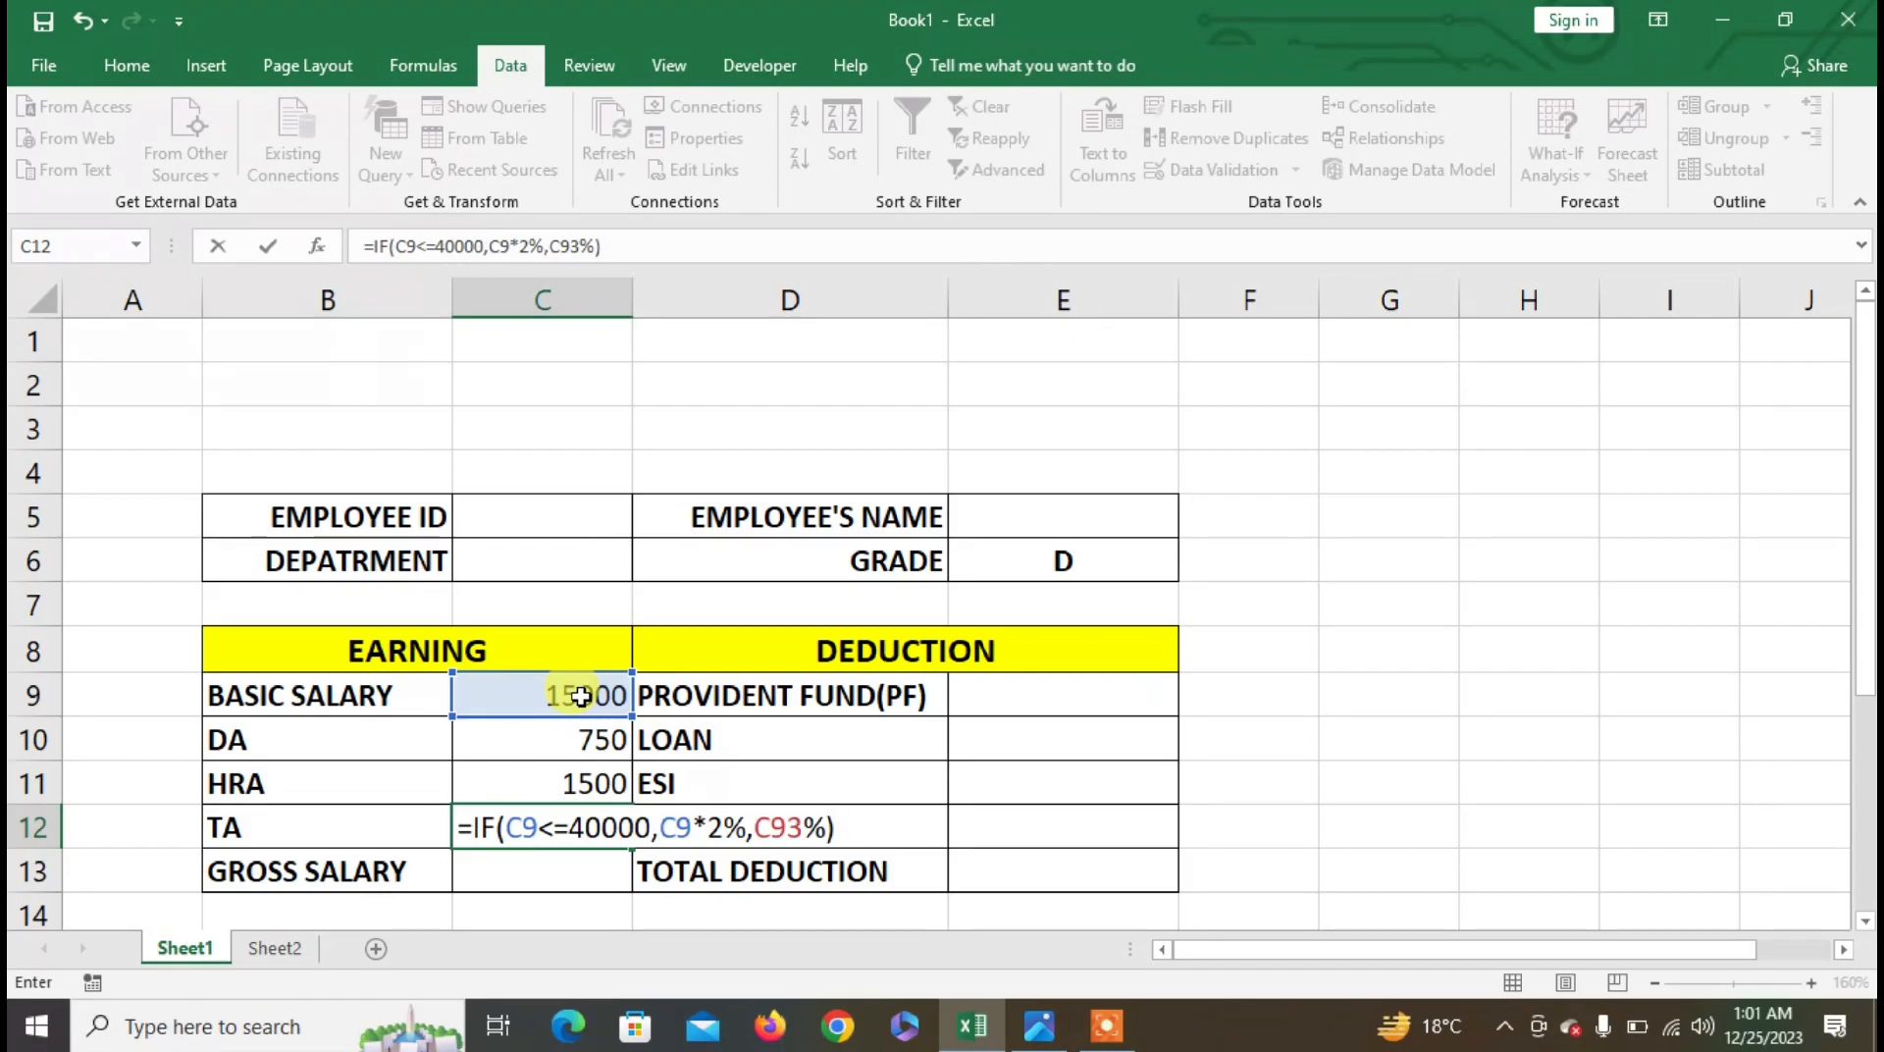
key(BackSpace)
key(BackSpace)
key(BackSpace)
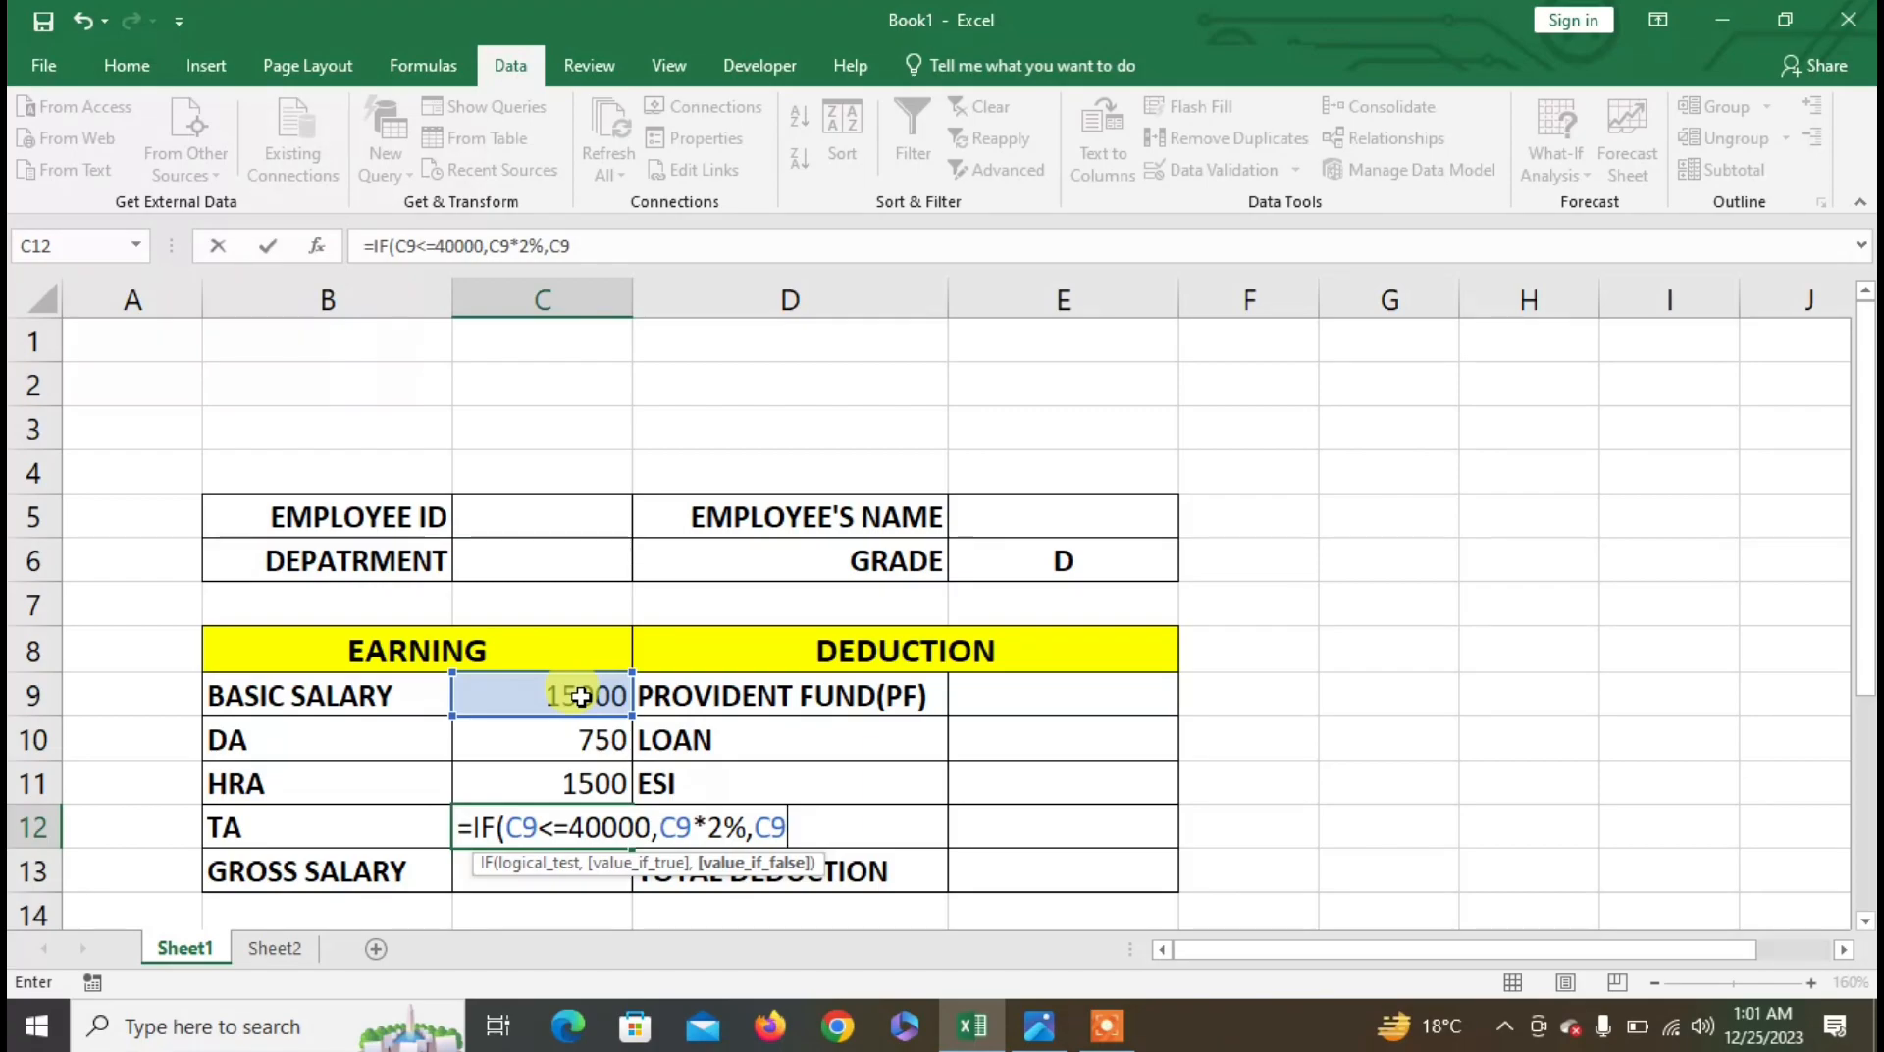
text(*3%))
key(Return)
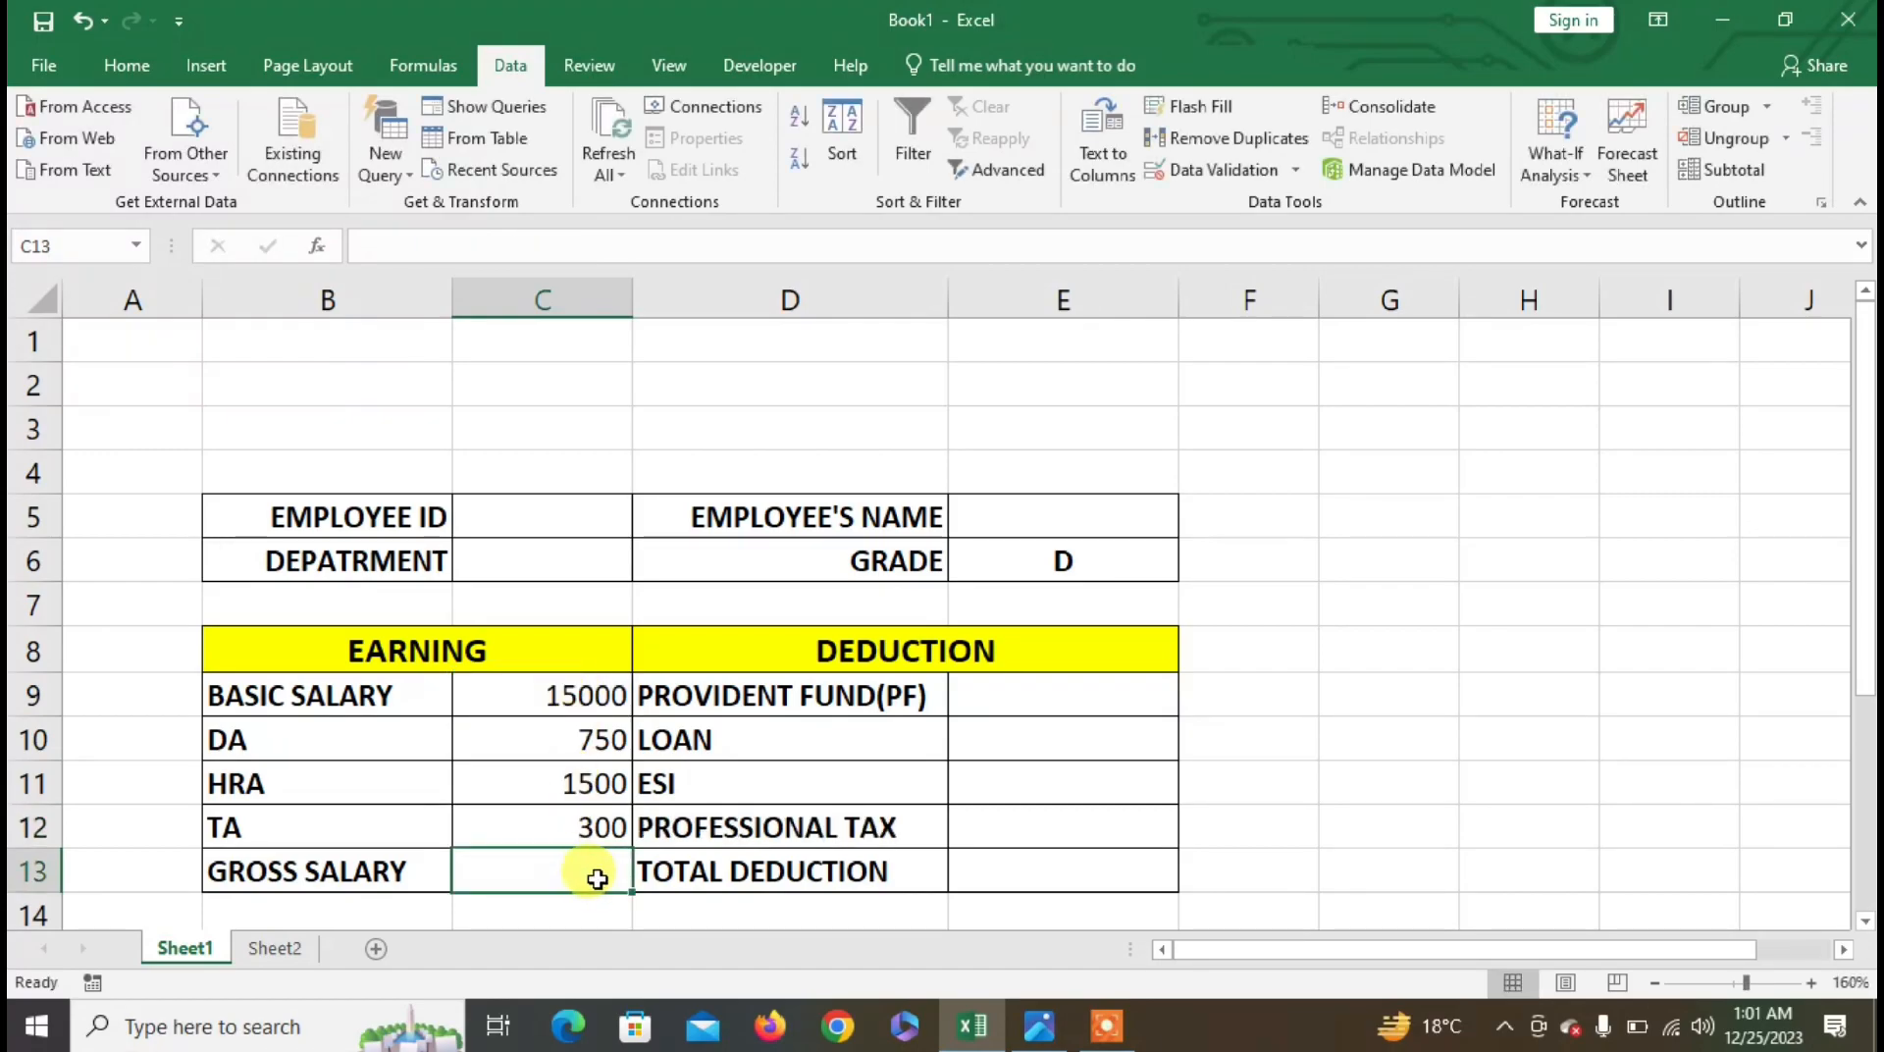
- Enter =SUM(C9:C12) in C13 for a gross salary of 17550
text(=SUM()
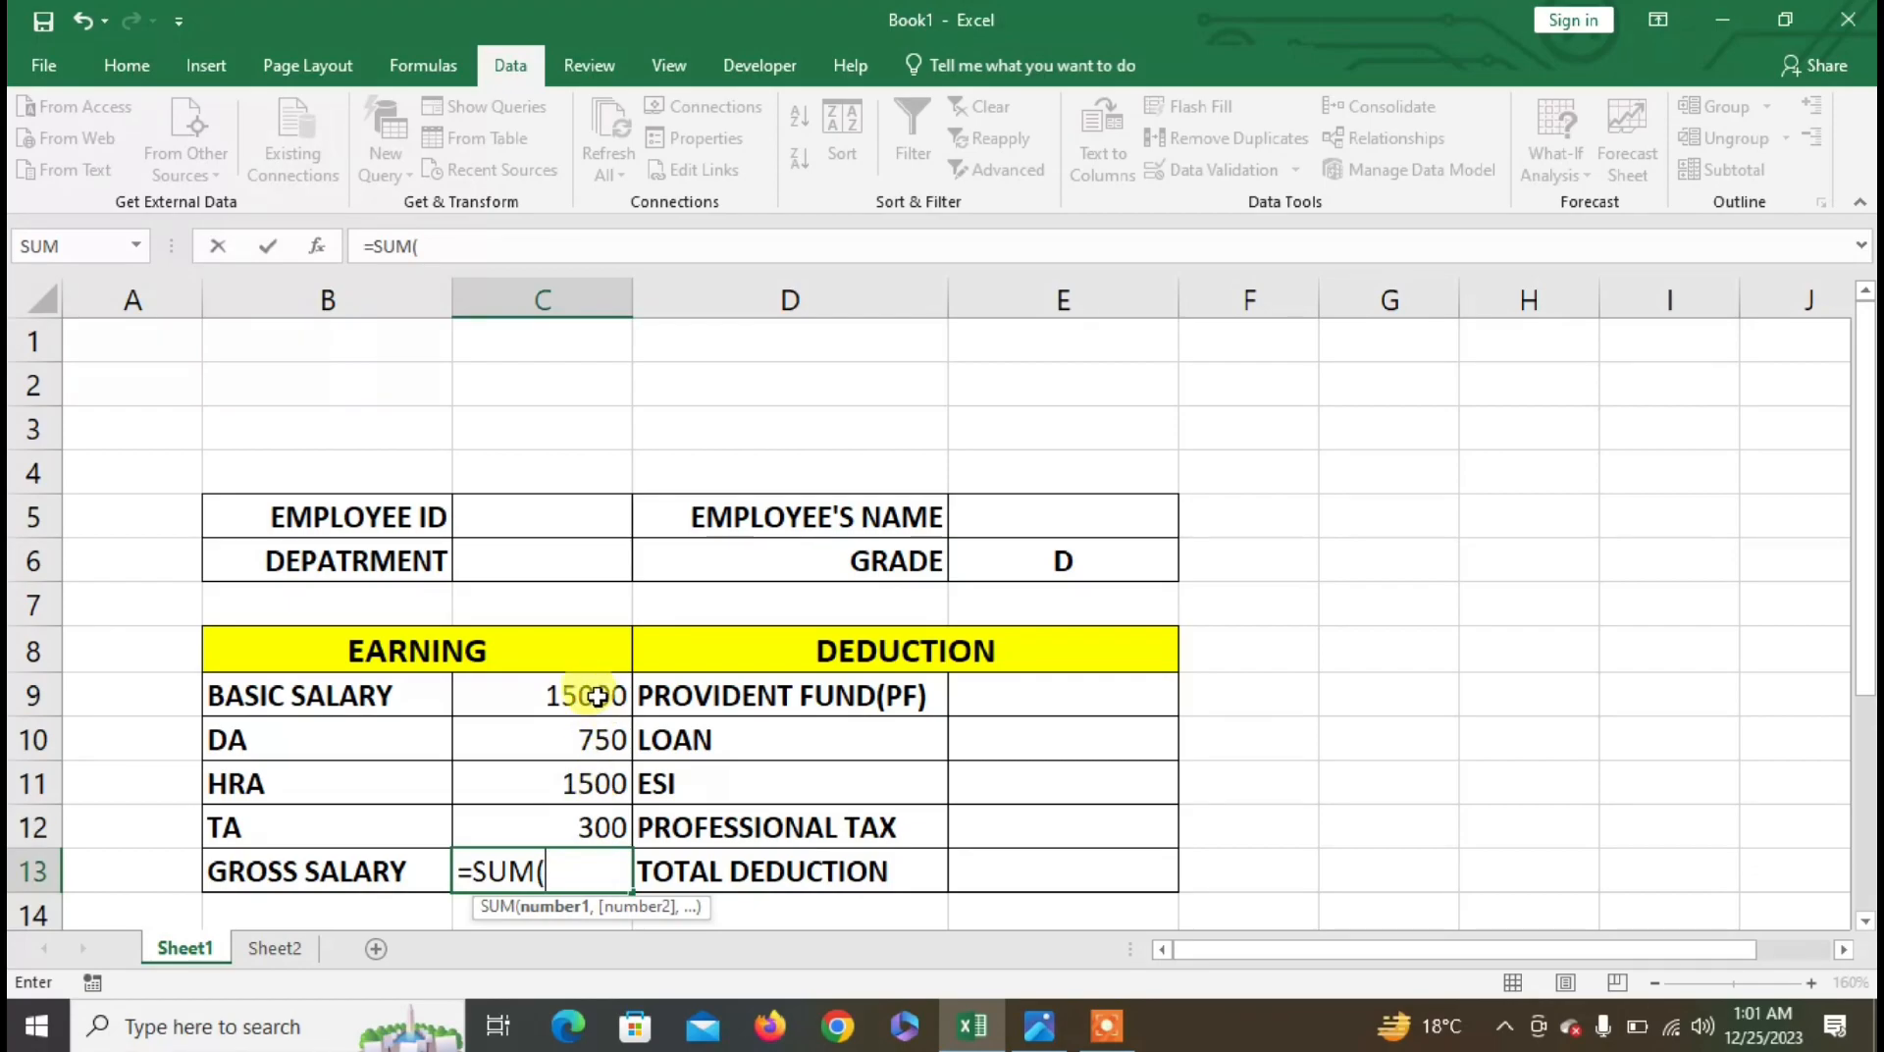
drag(568, 704, 593, 819)
text())
key(Return)
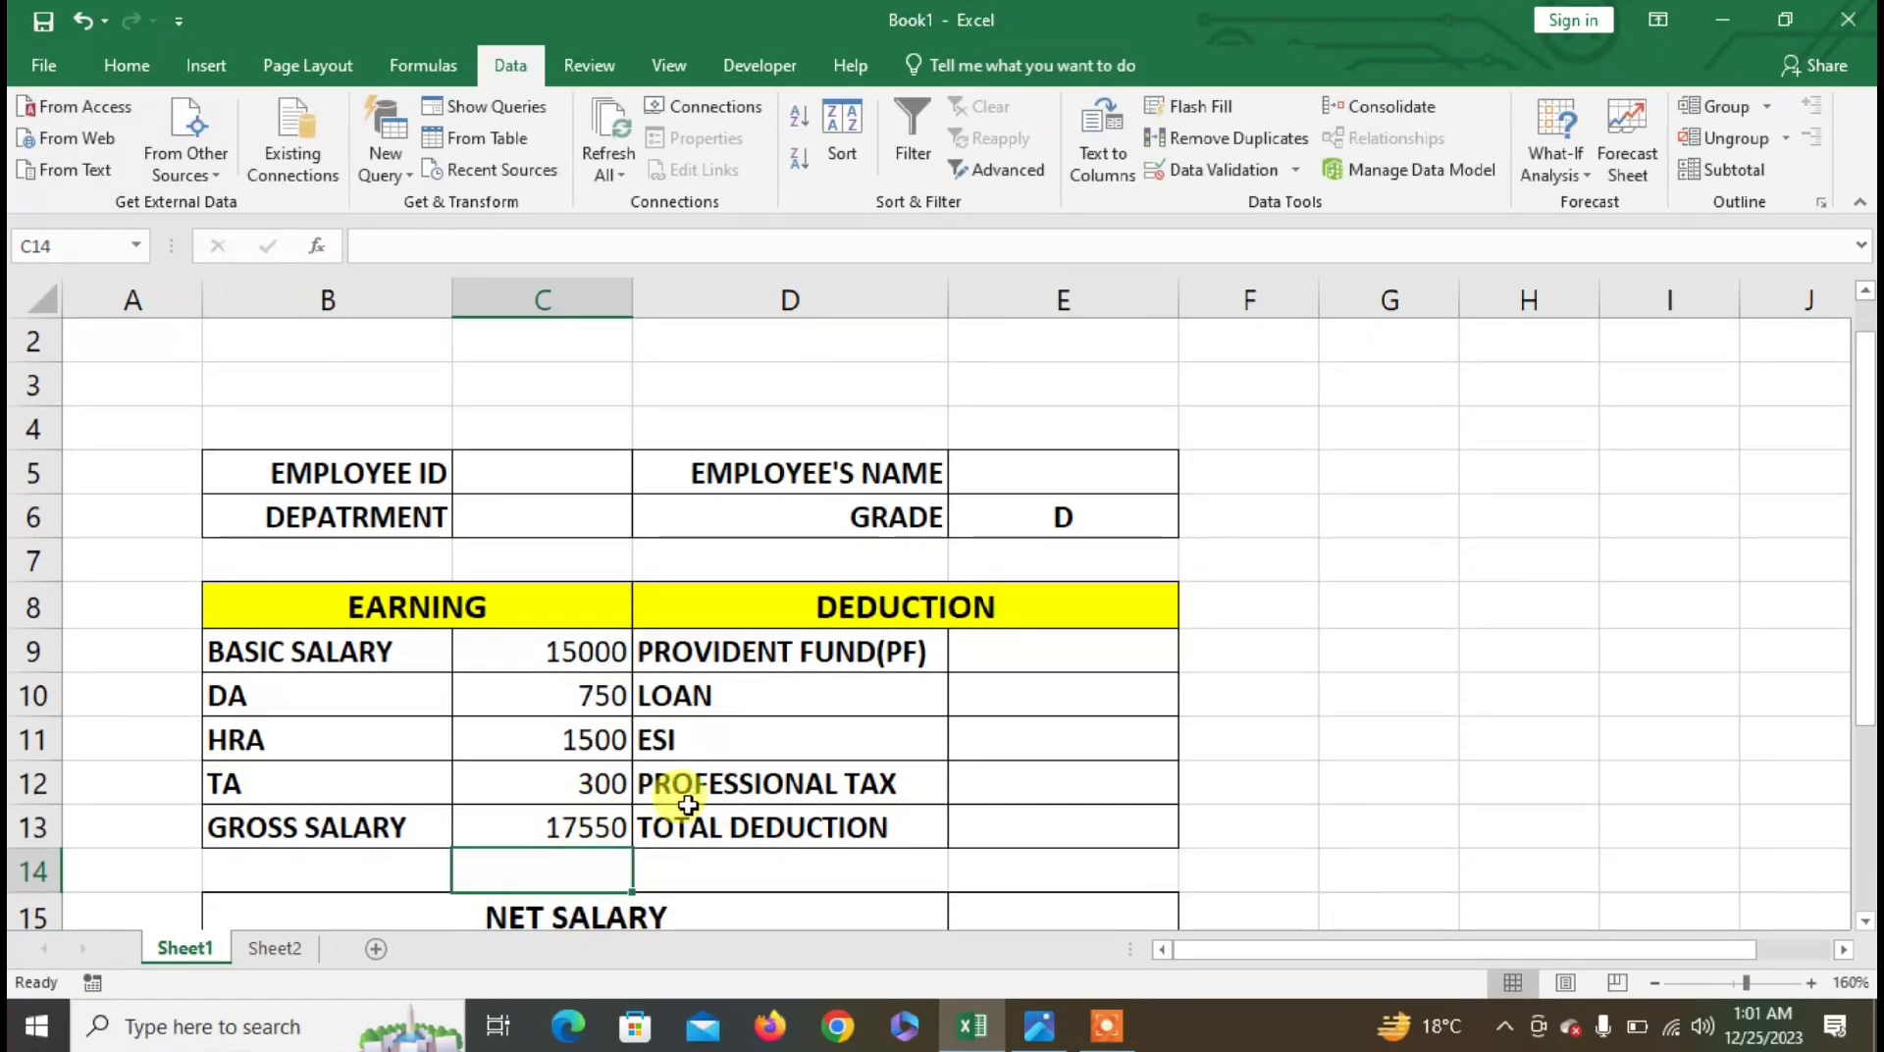
scroll(673, 791, up, 1)
click(528, 871)
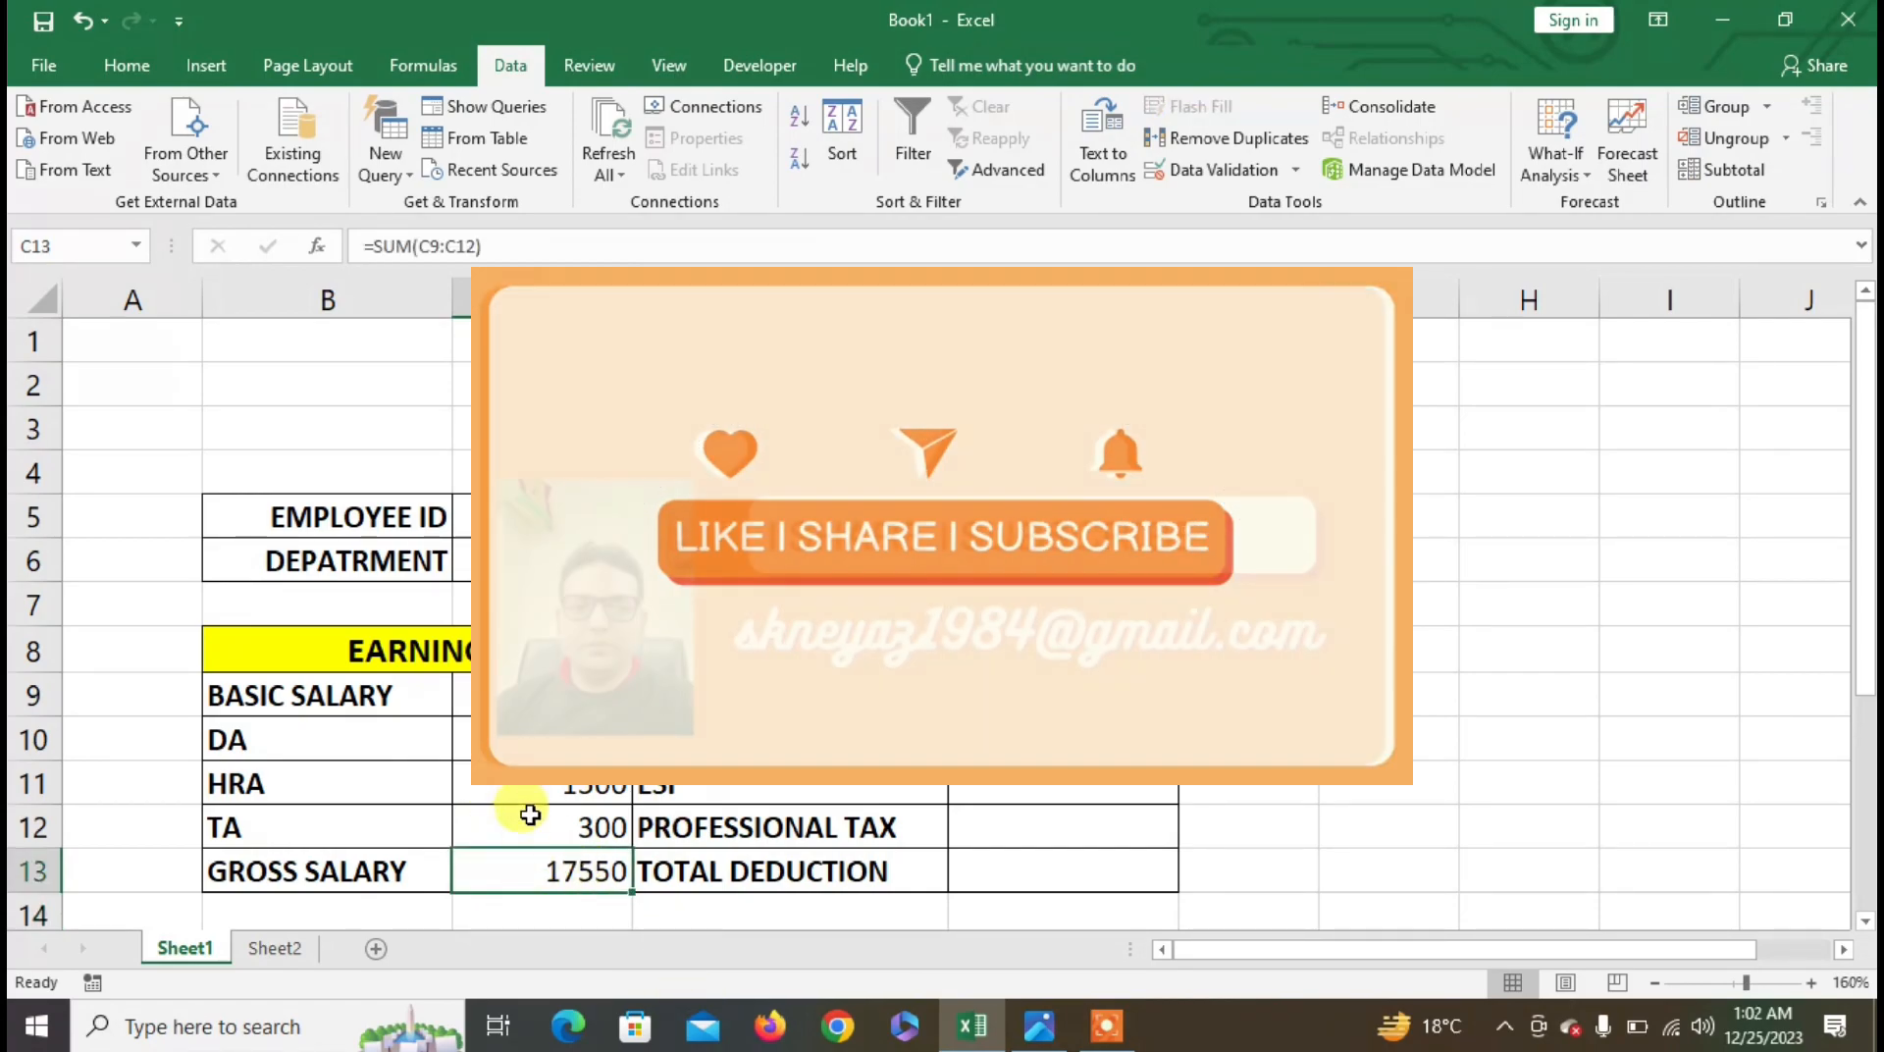
click(1062, 694)
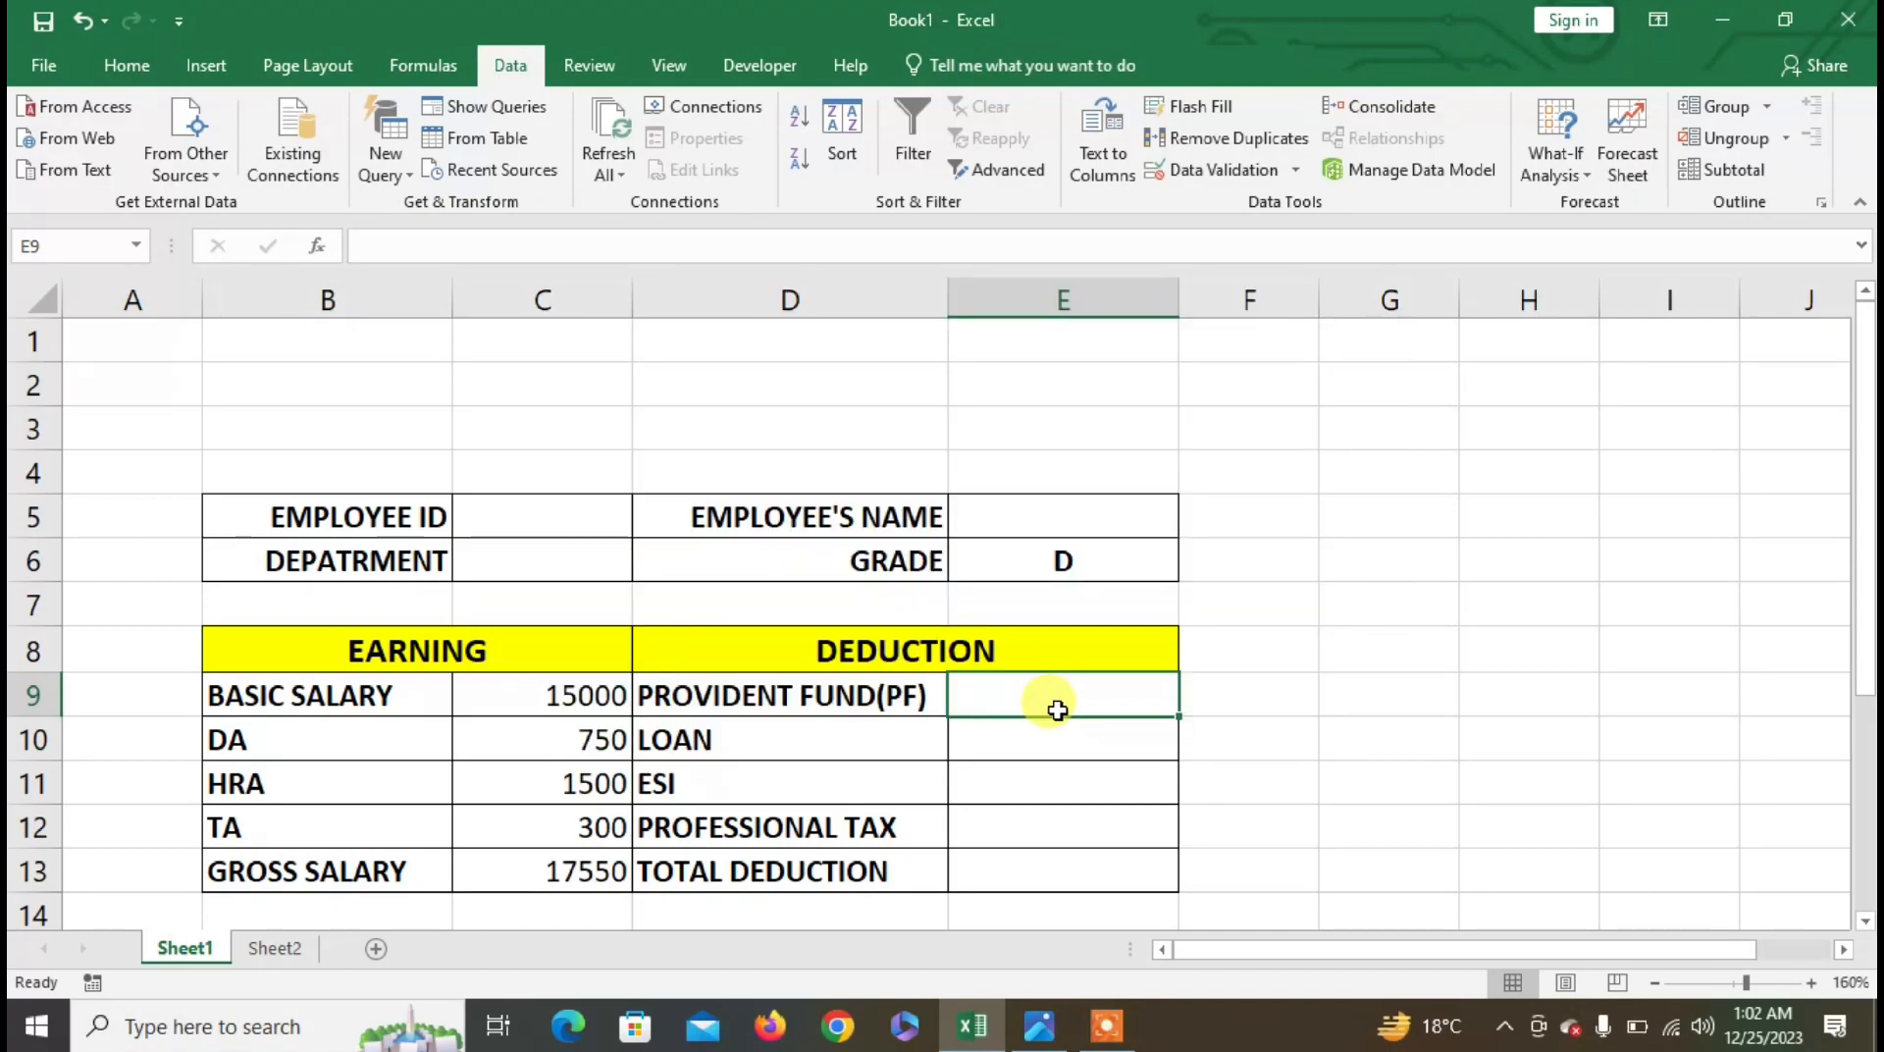
- Start the PF formula in E9 with 2% of gross salary C13 up to 30000
text(=IF()
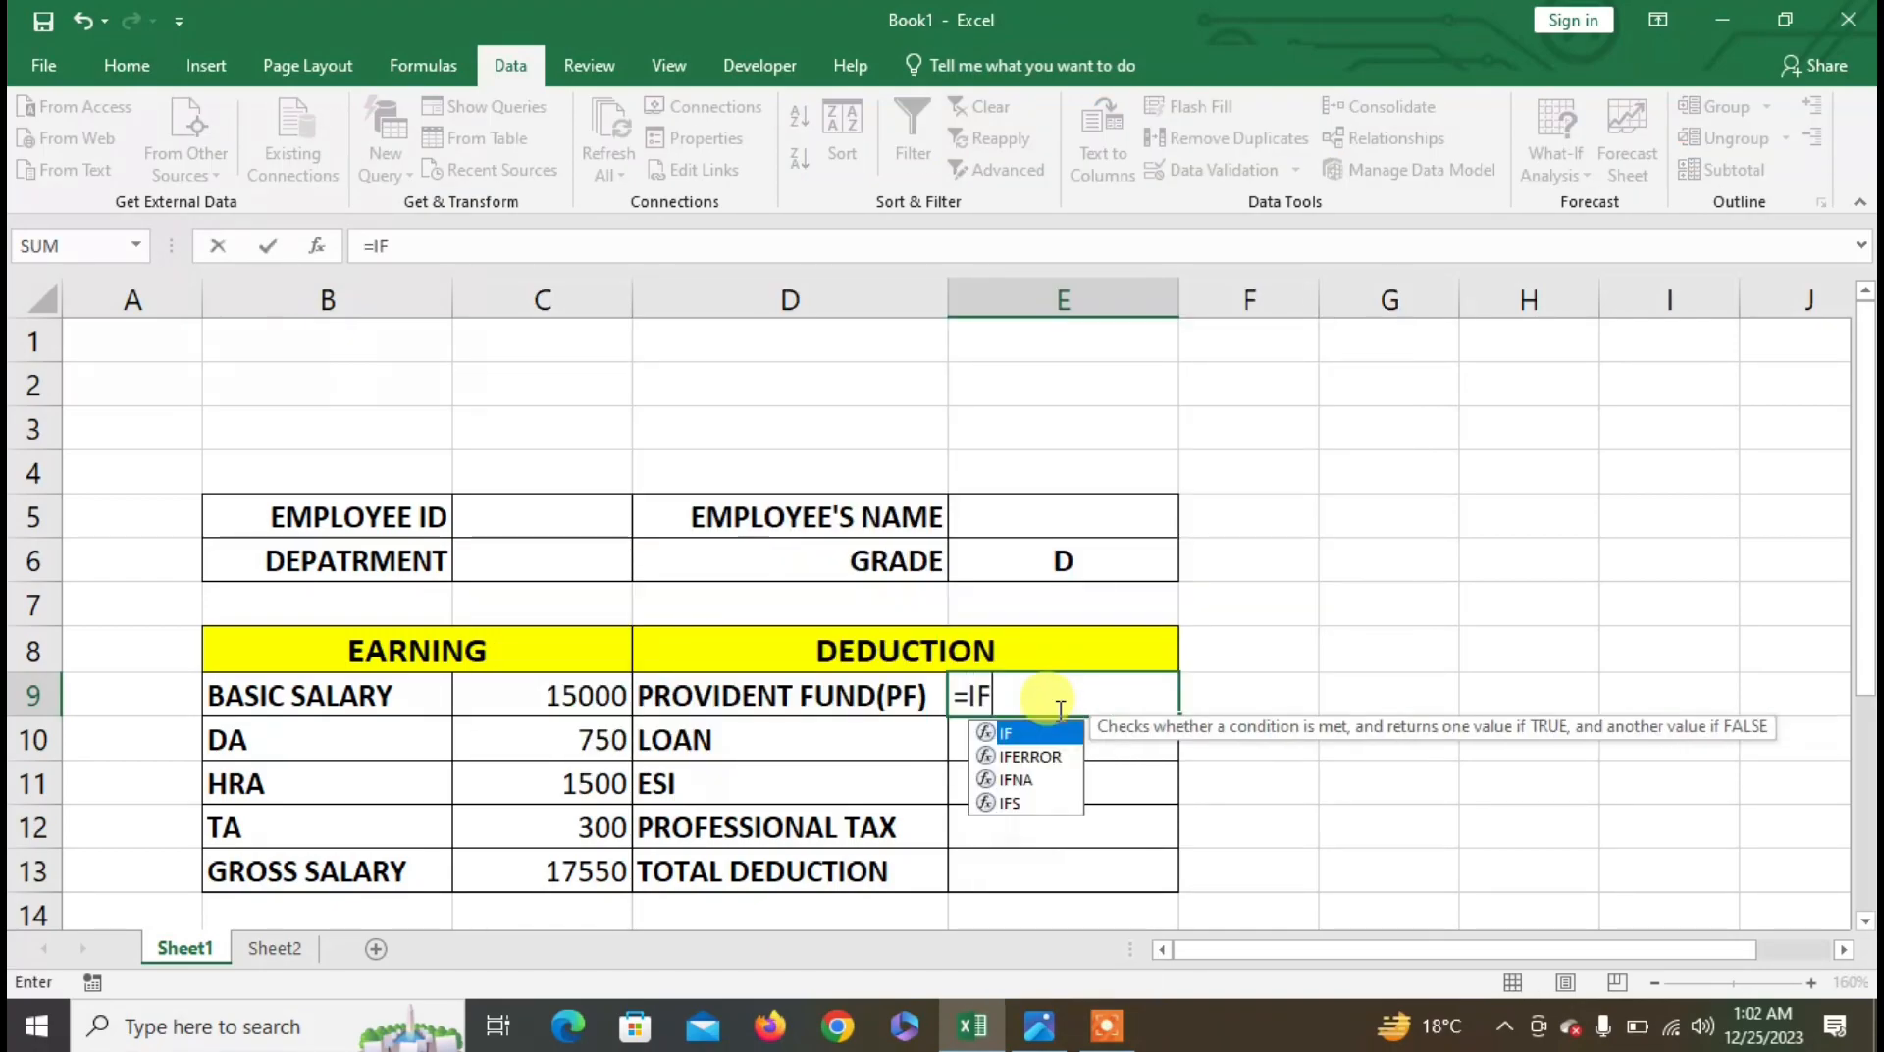
click(575, 886)
text(<)
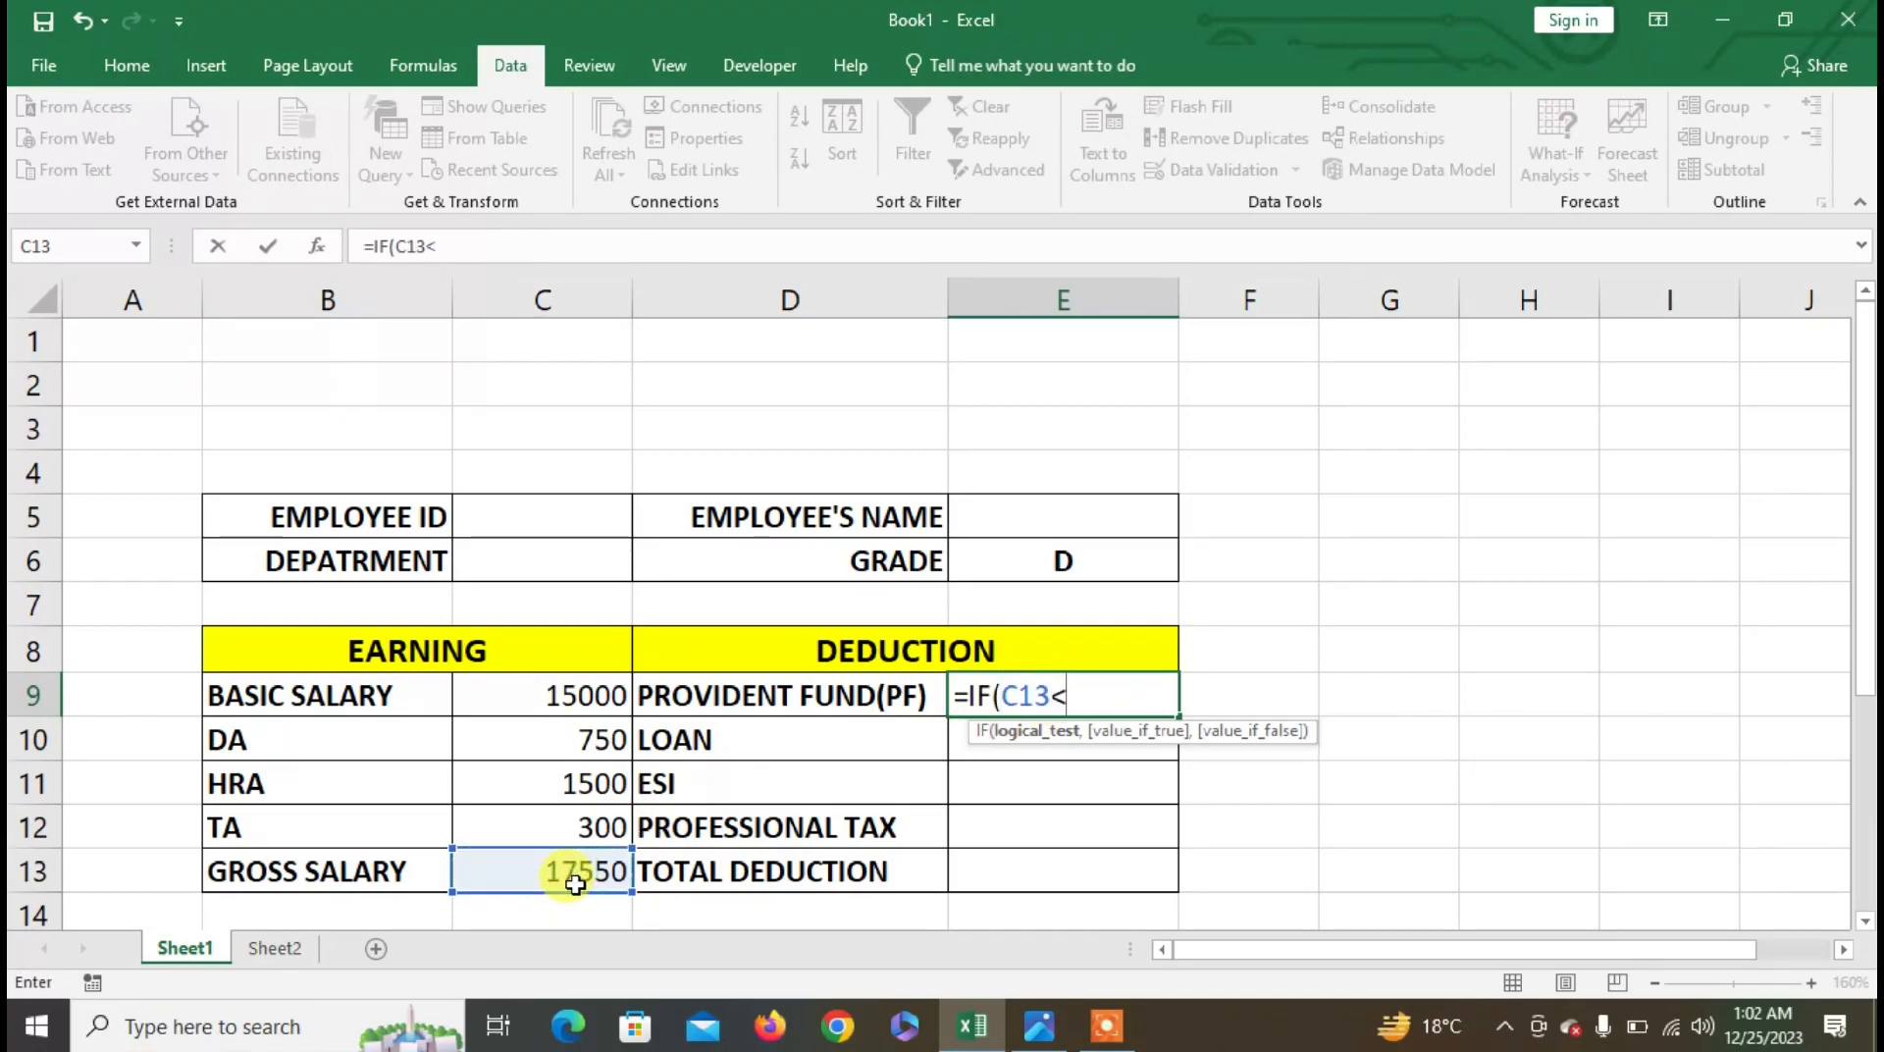
text(=30000,)
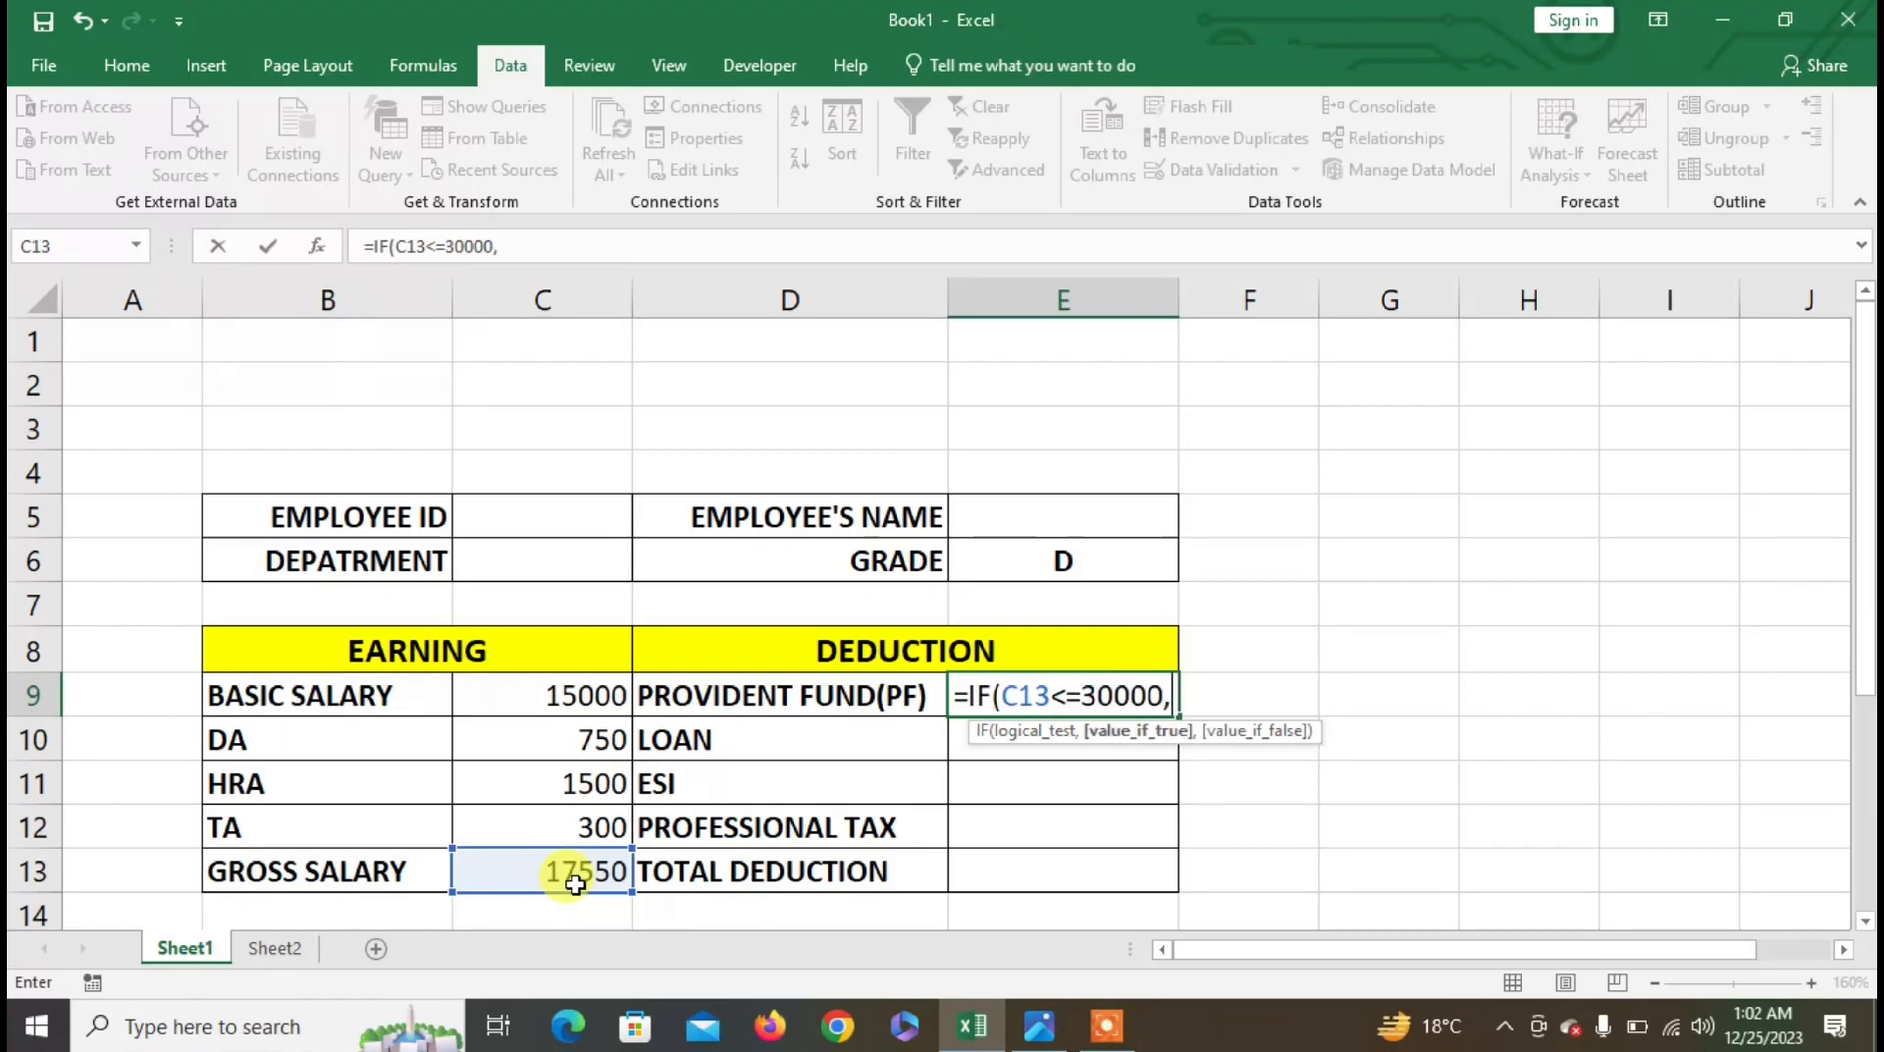
click(508, 865)
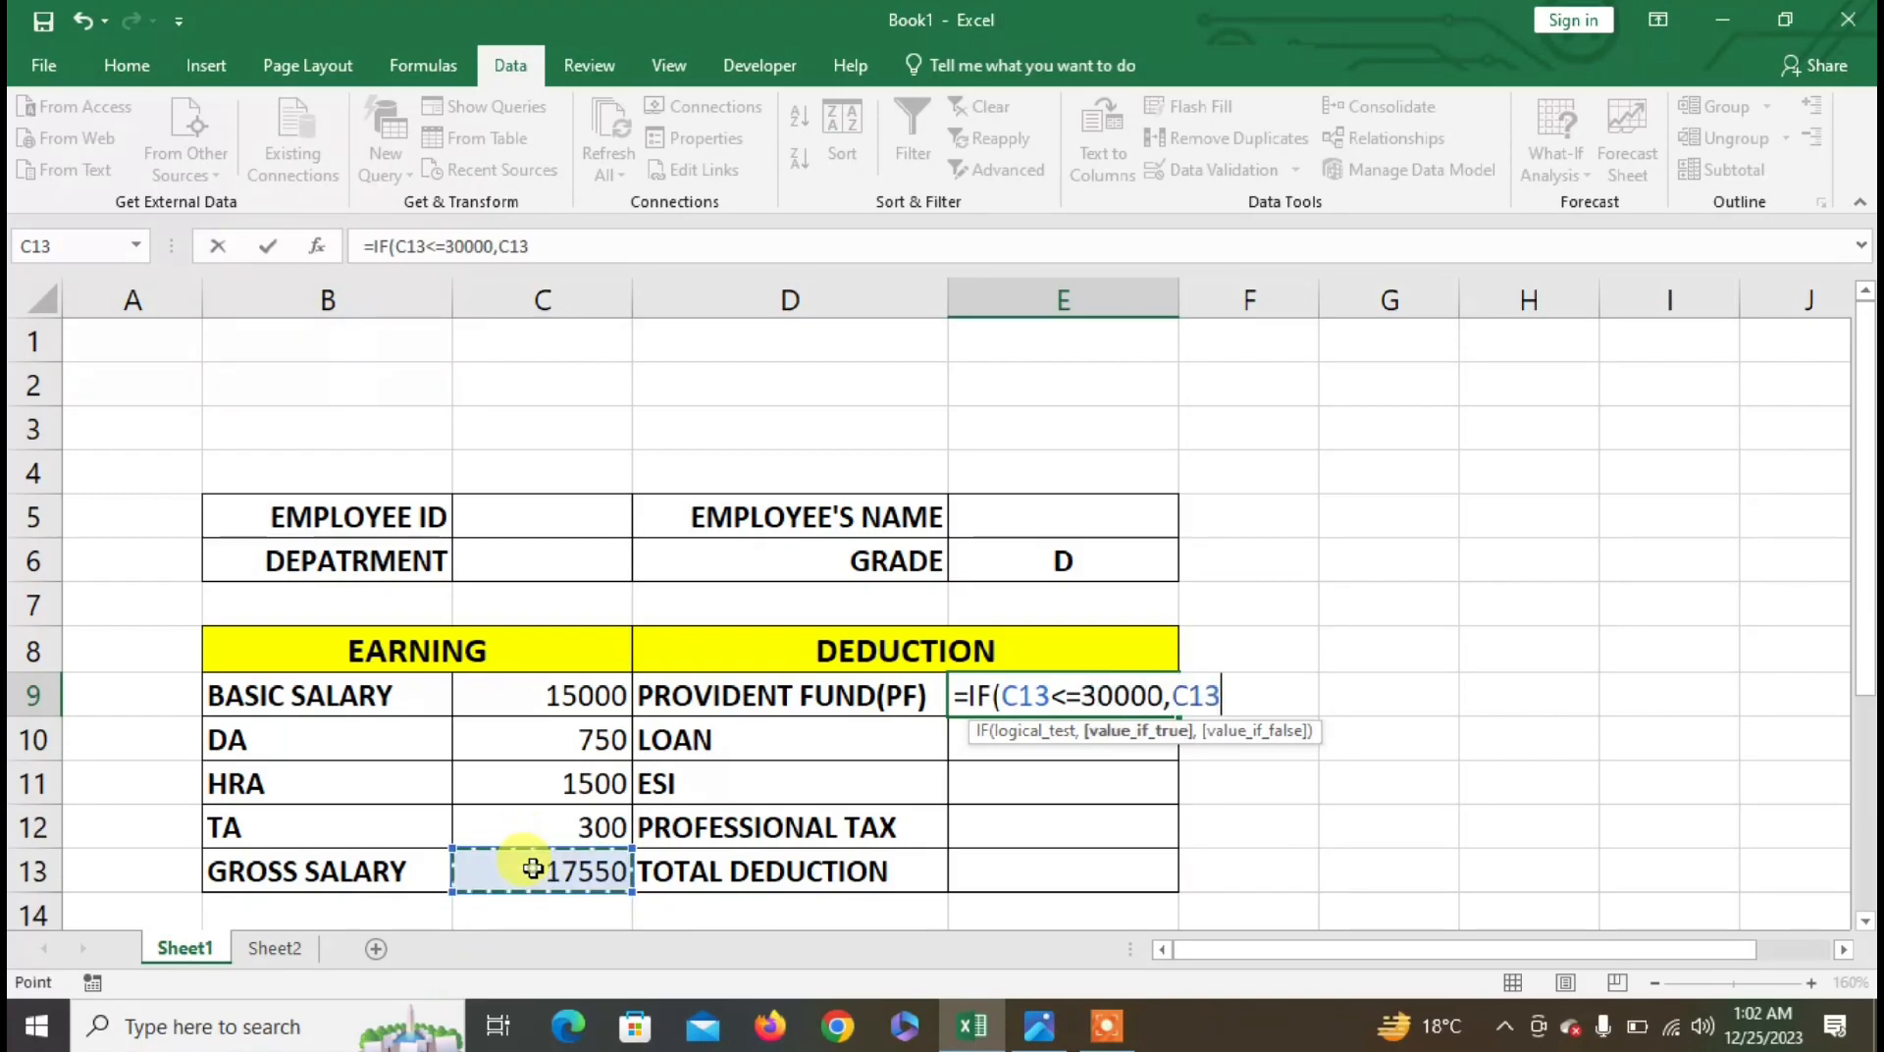
text(*)
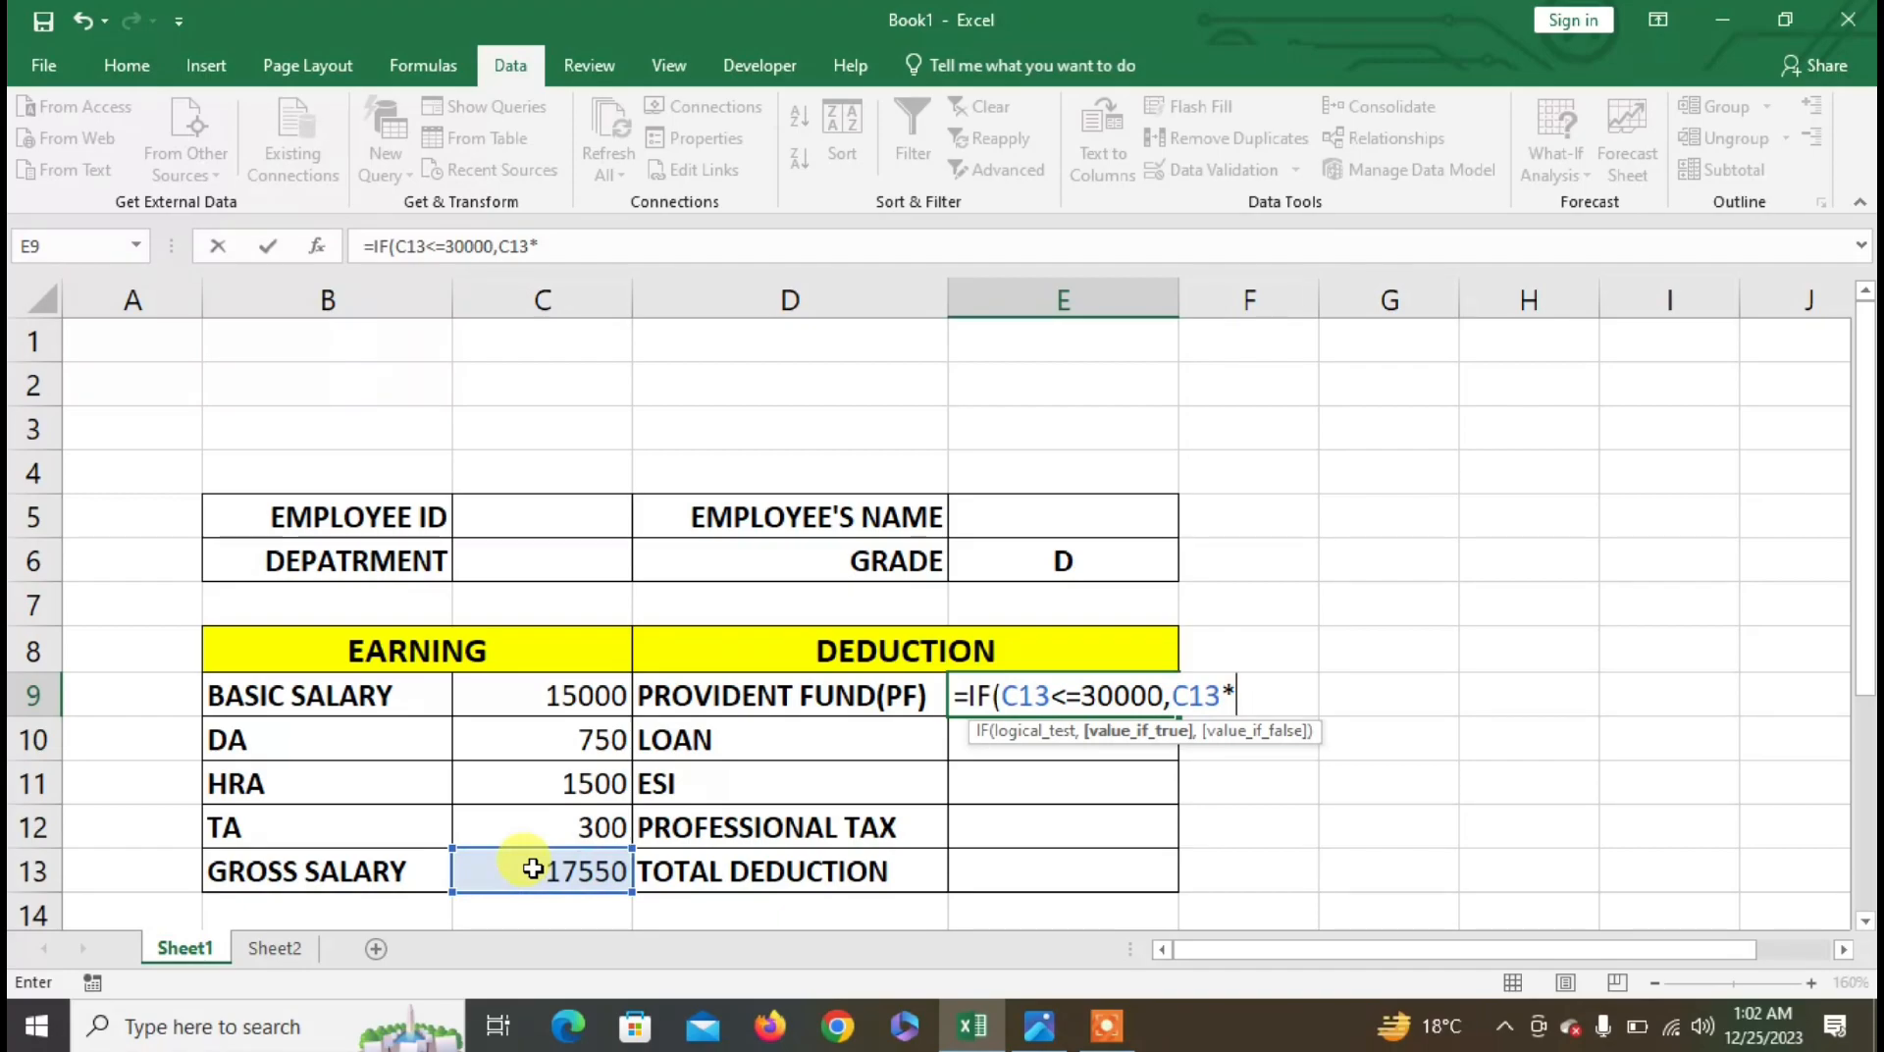
text(2%)
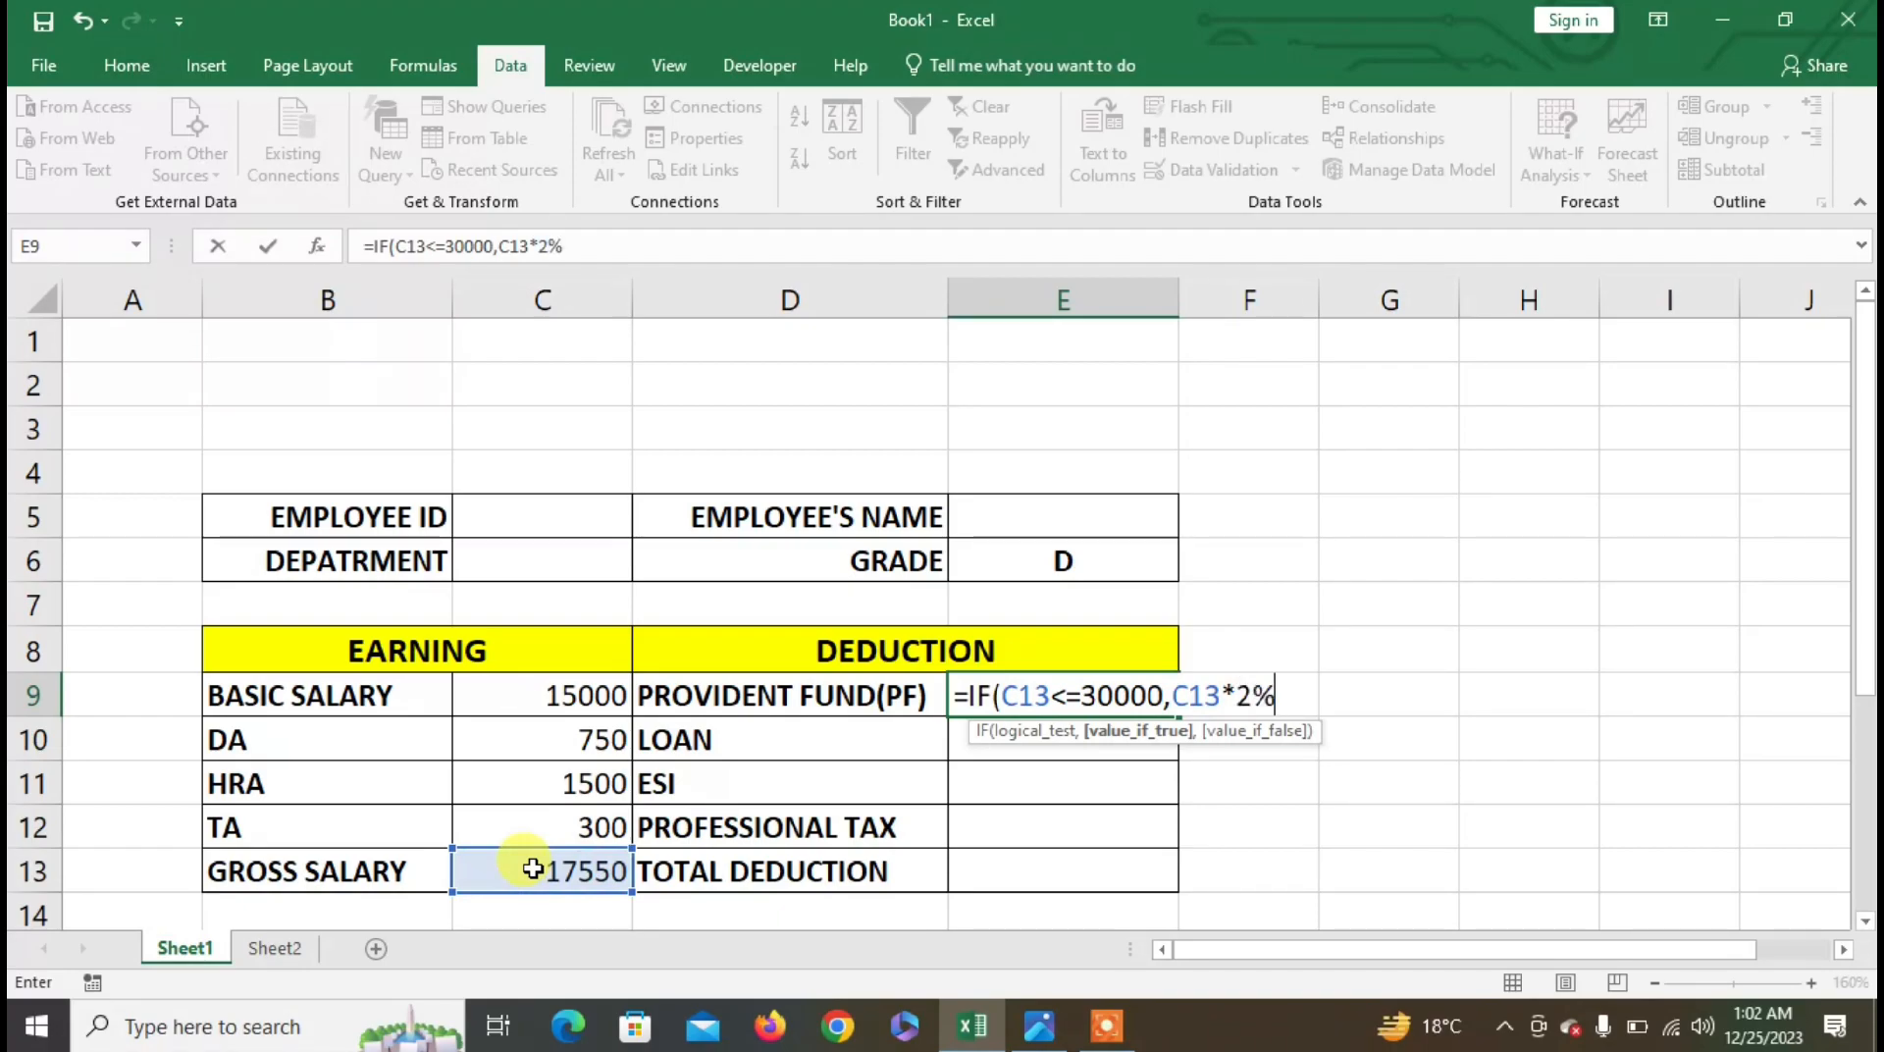
text(,IF()
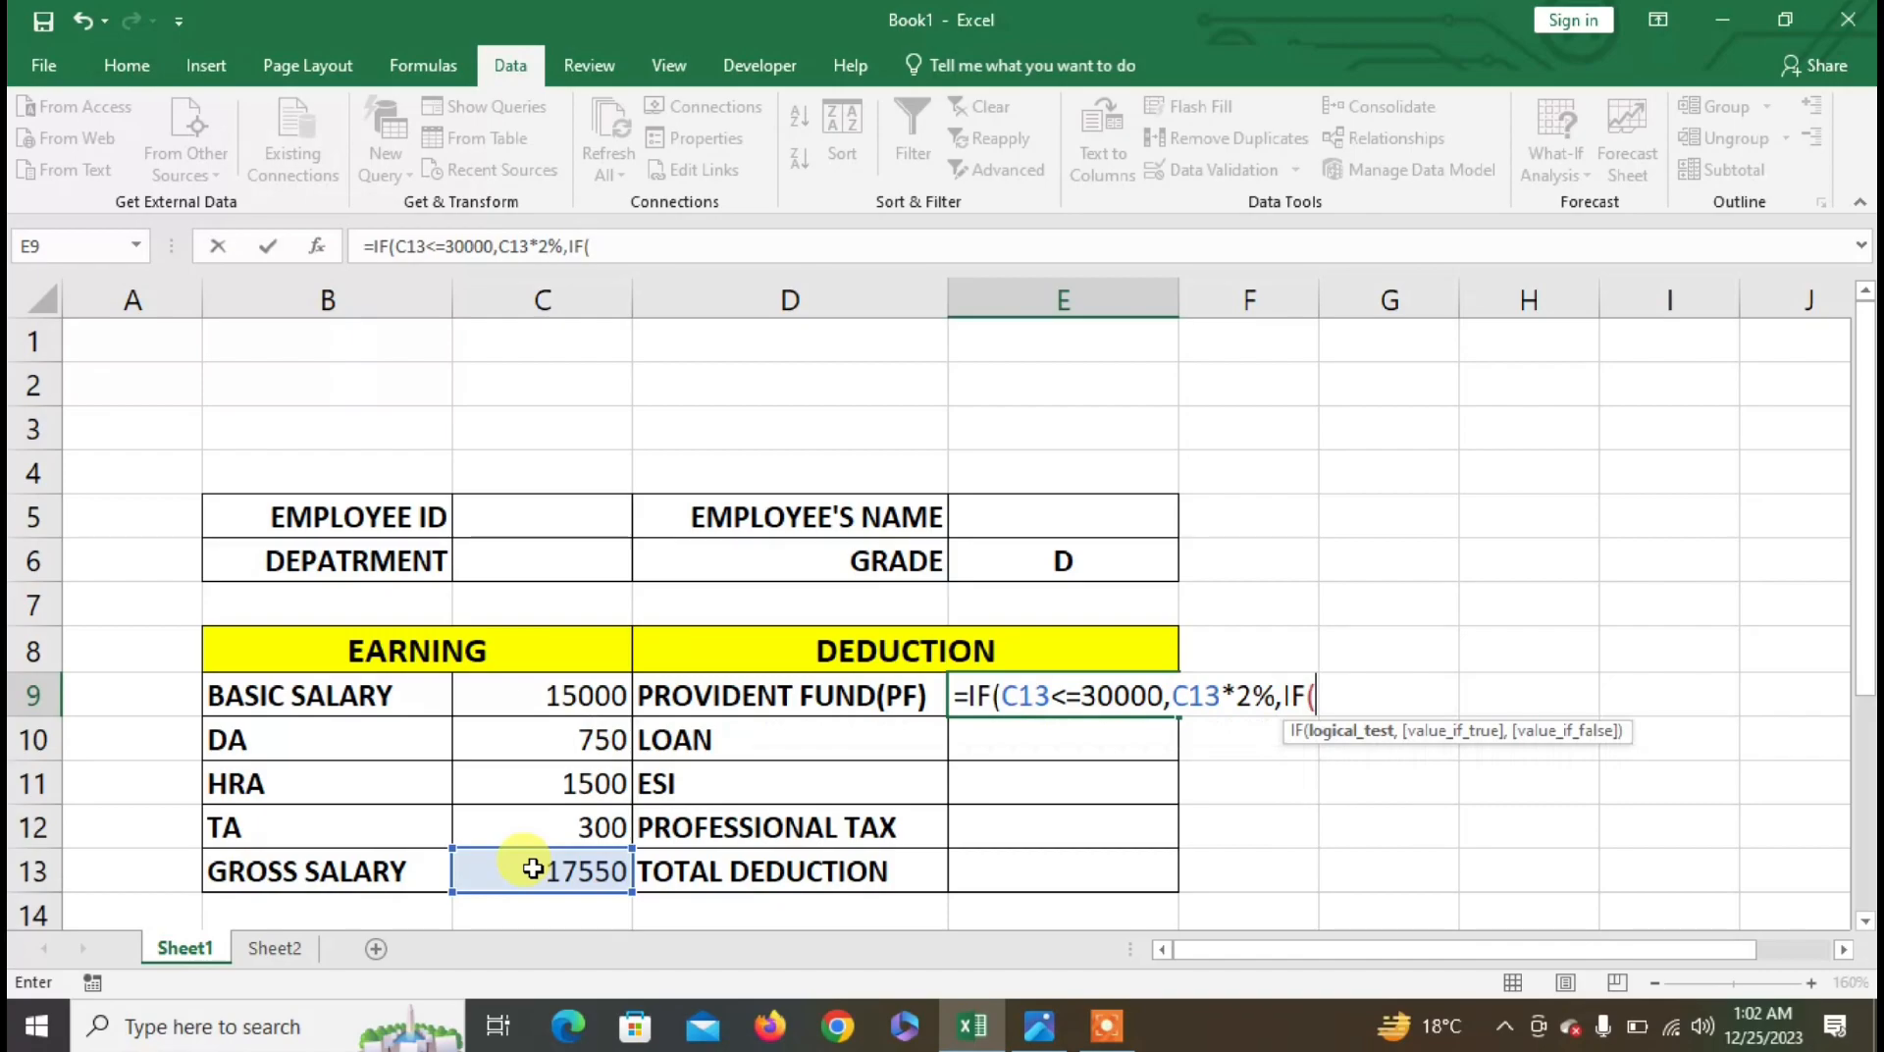
- Add the 3% tier up to 40000 and 4% otherwise, so PF shows 351
click(533, 868)
text(<=)
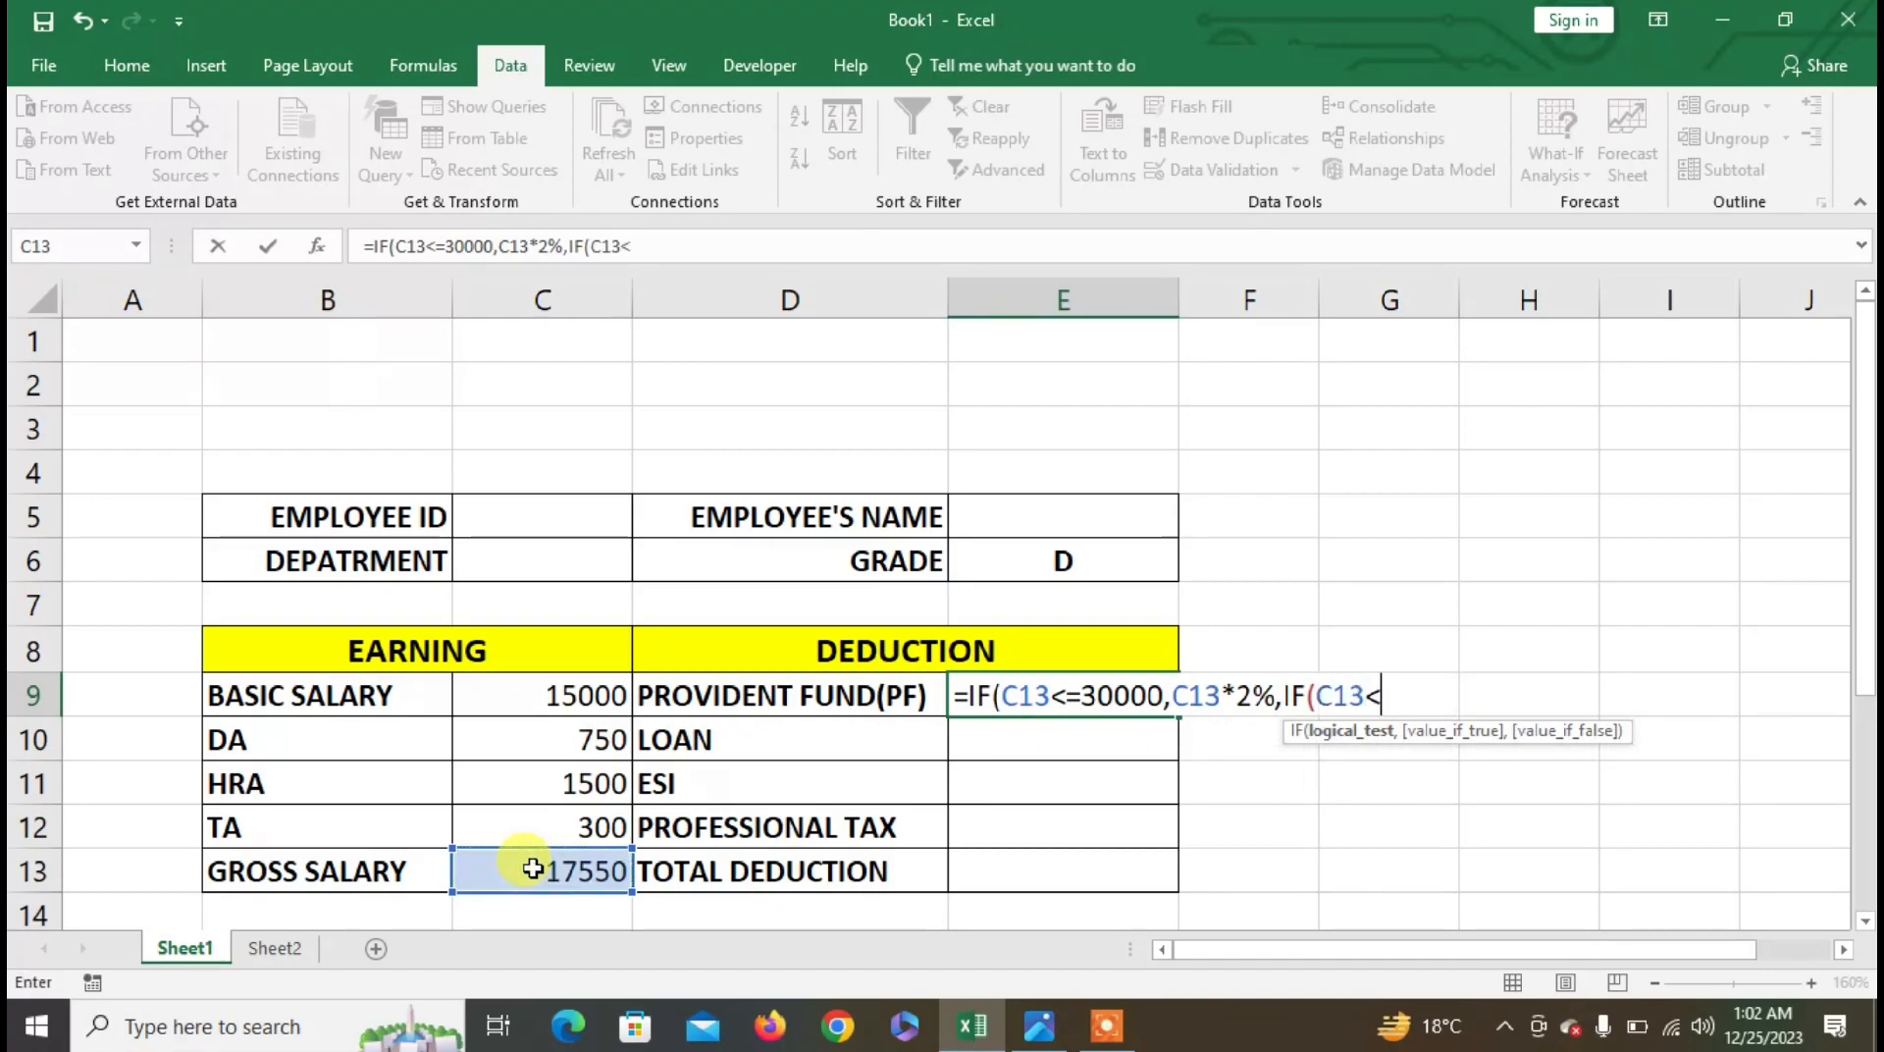
text(40000,)
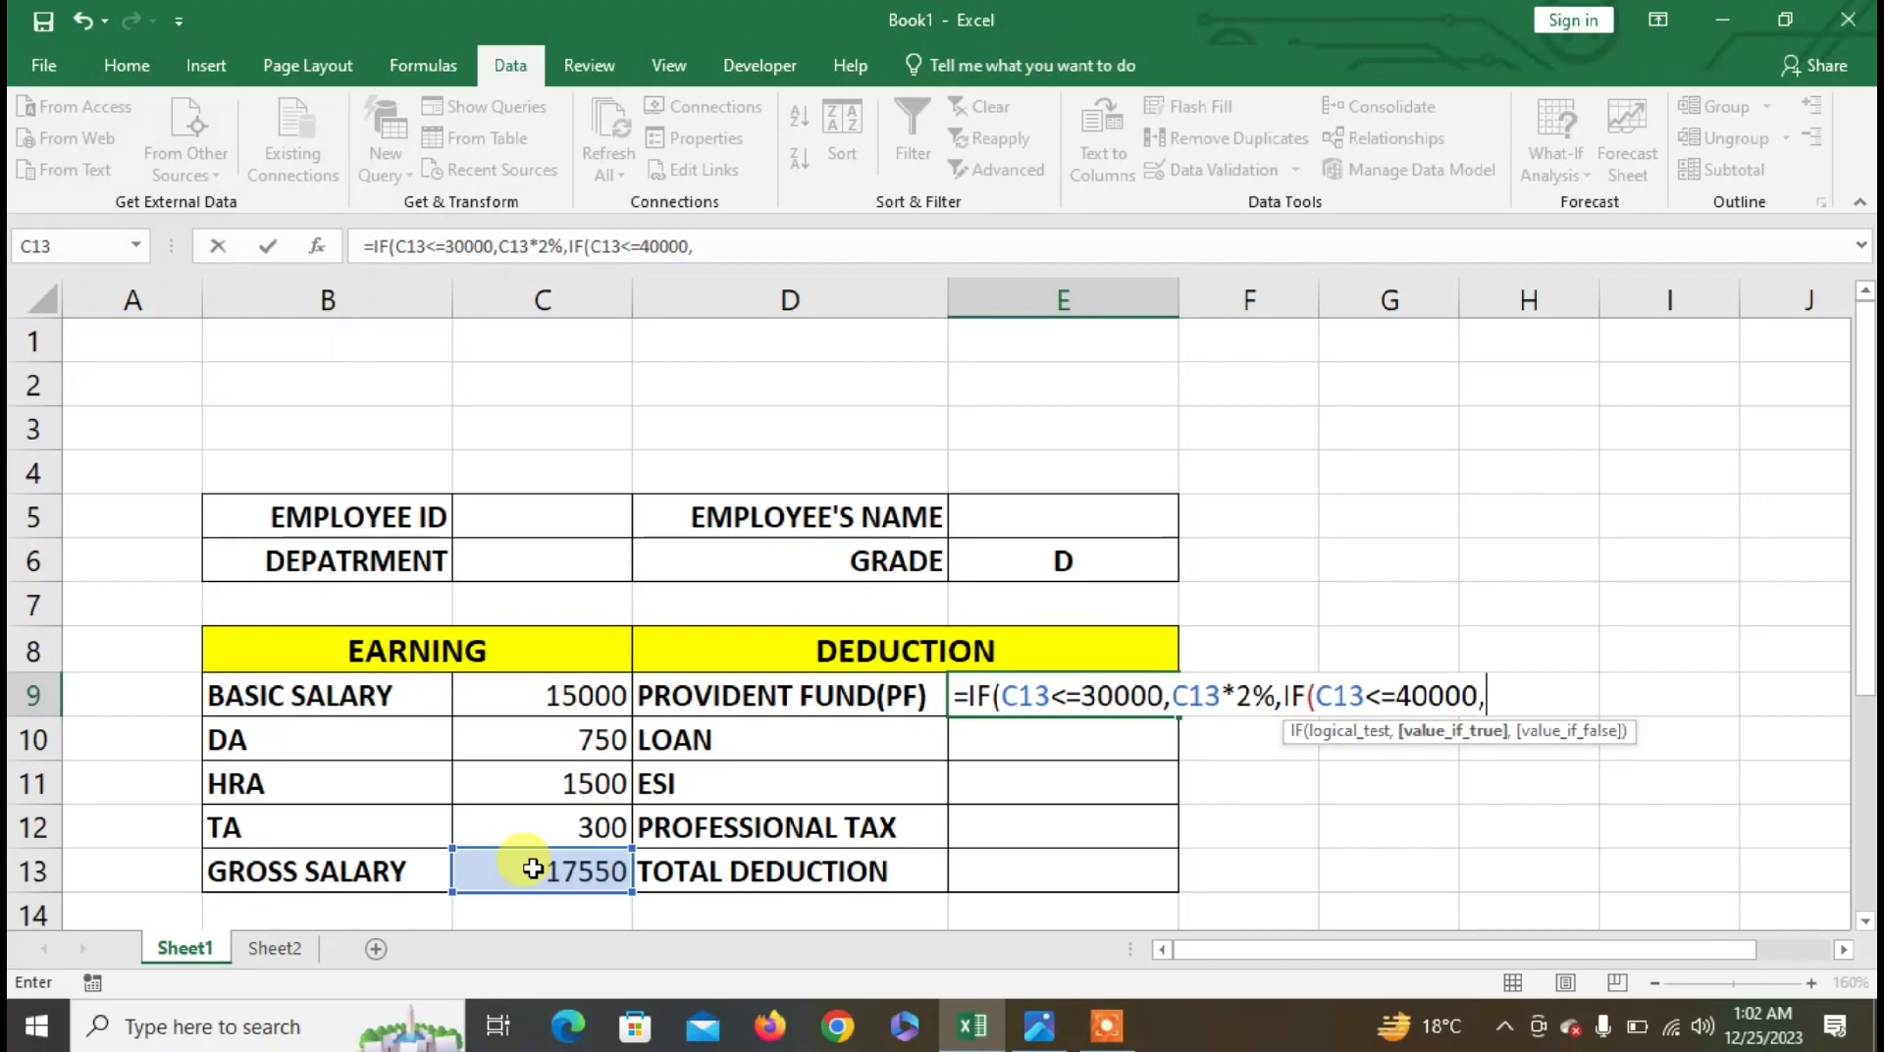
click(533, 868)
text(*)
text(3*3%)
text(,)
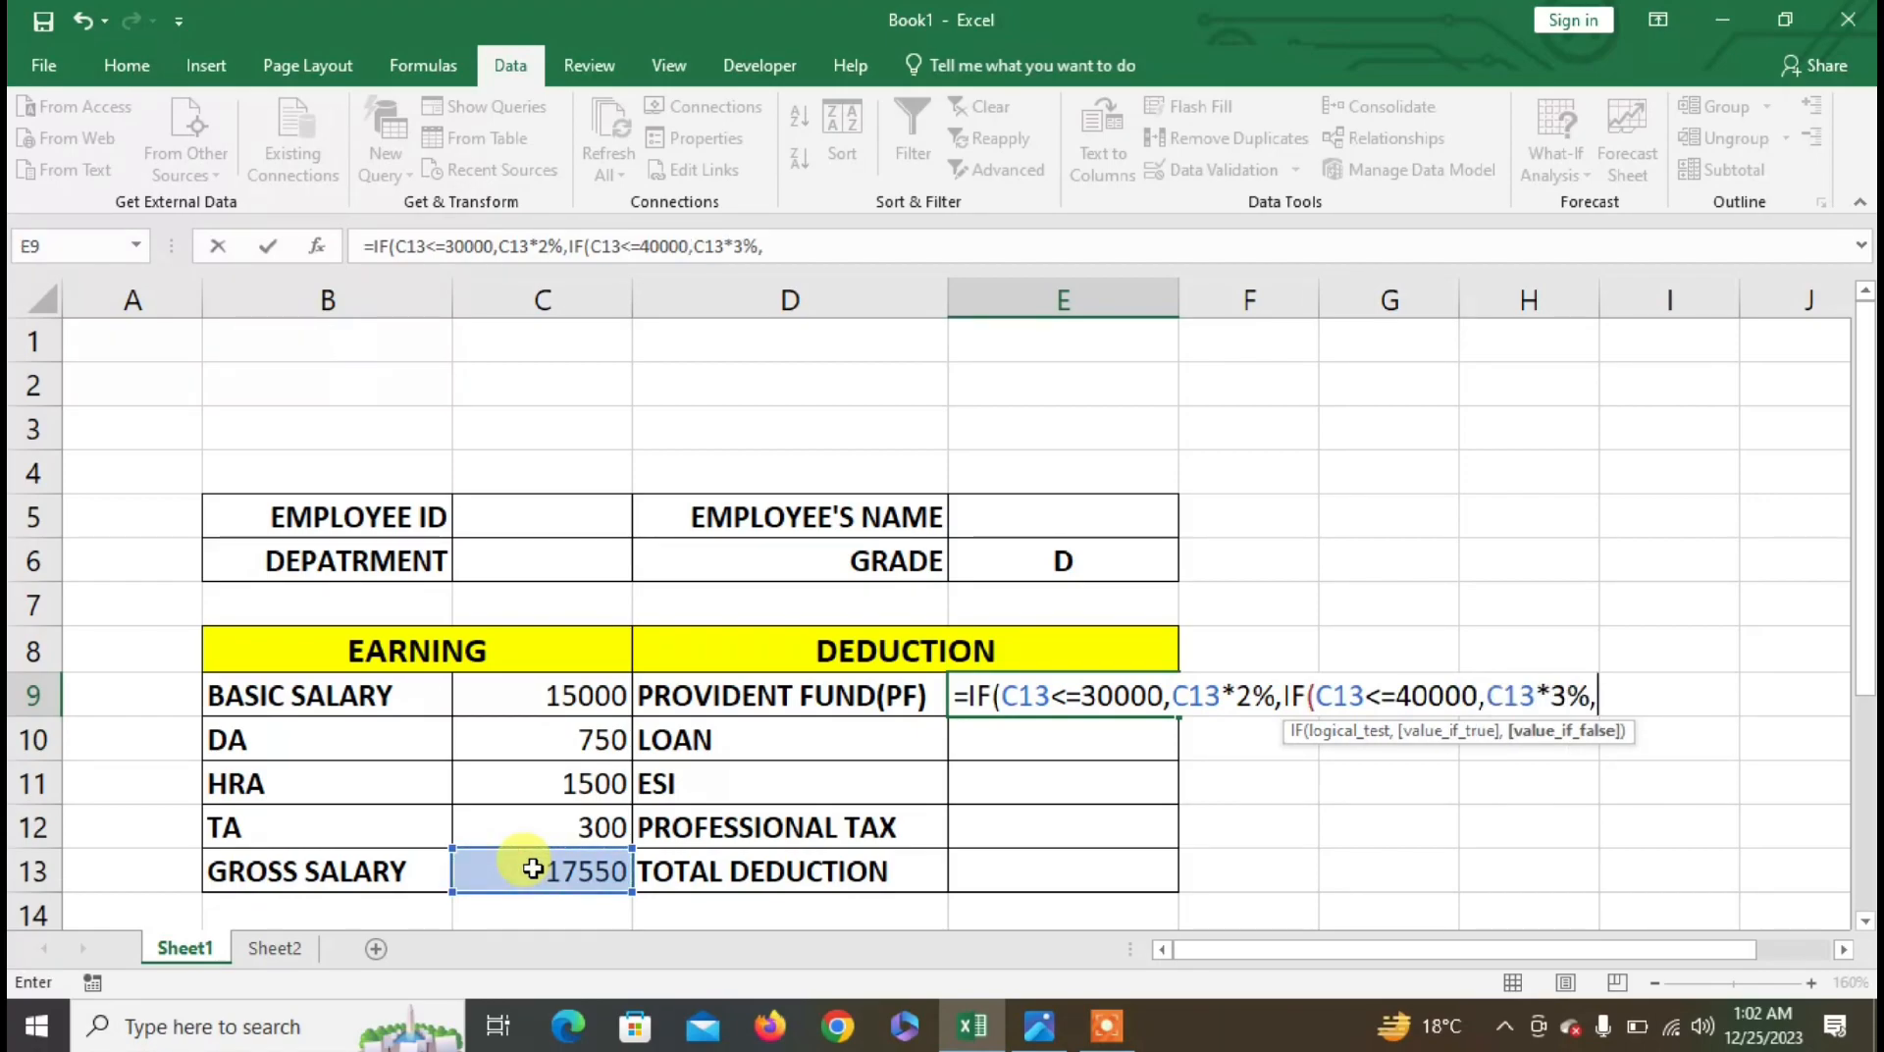
click(533, 868)
text(*)
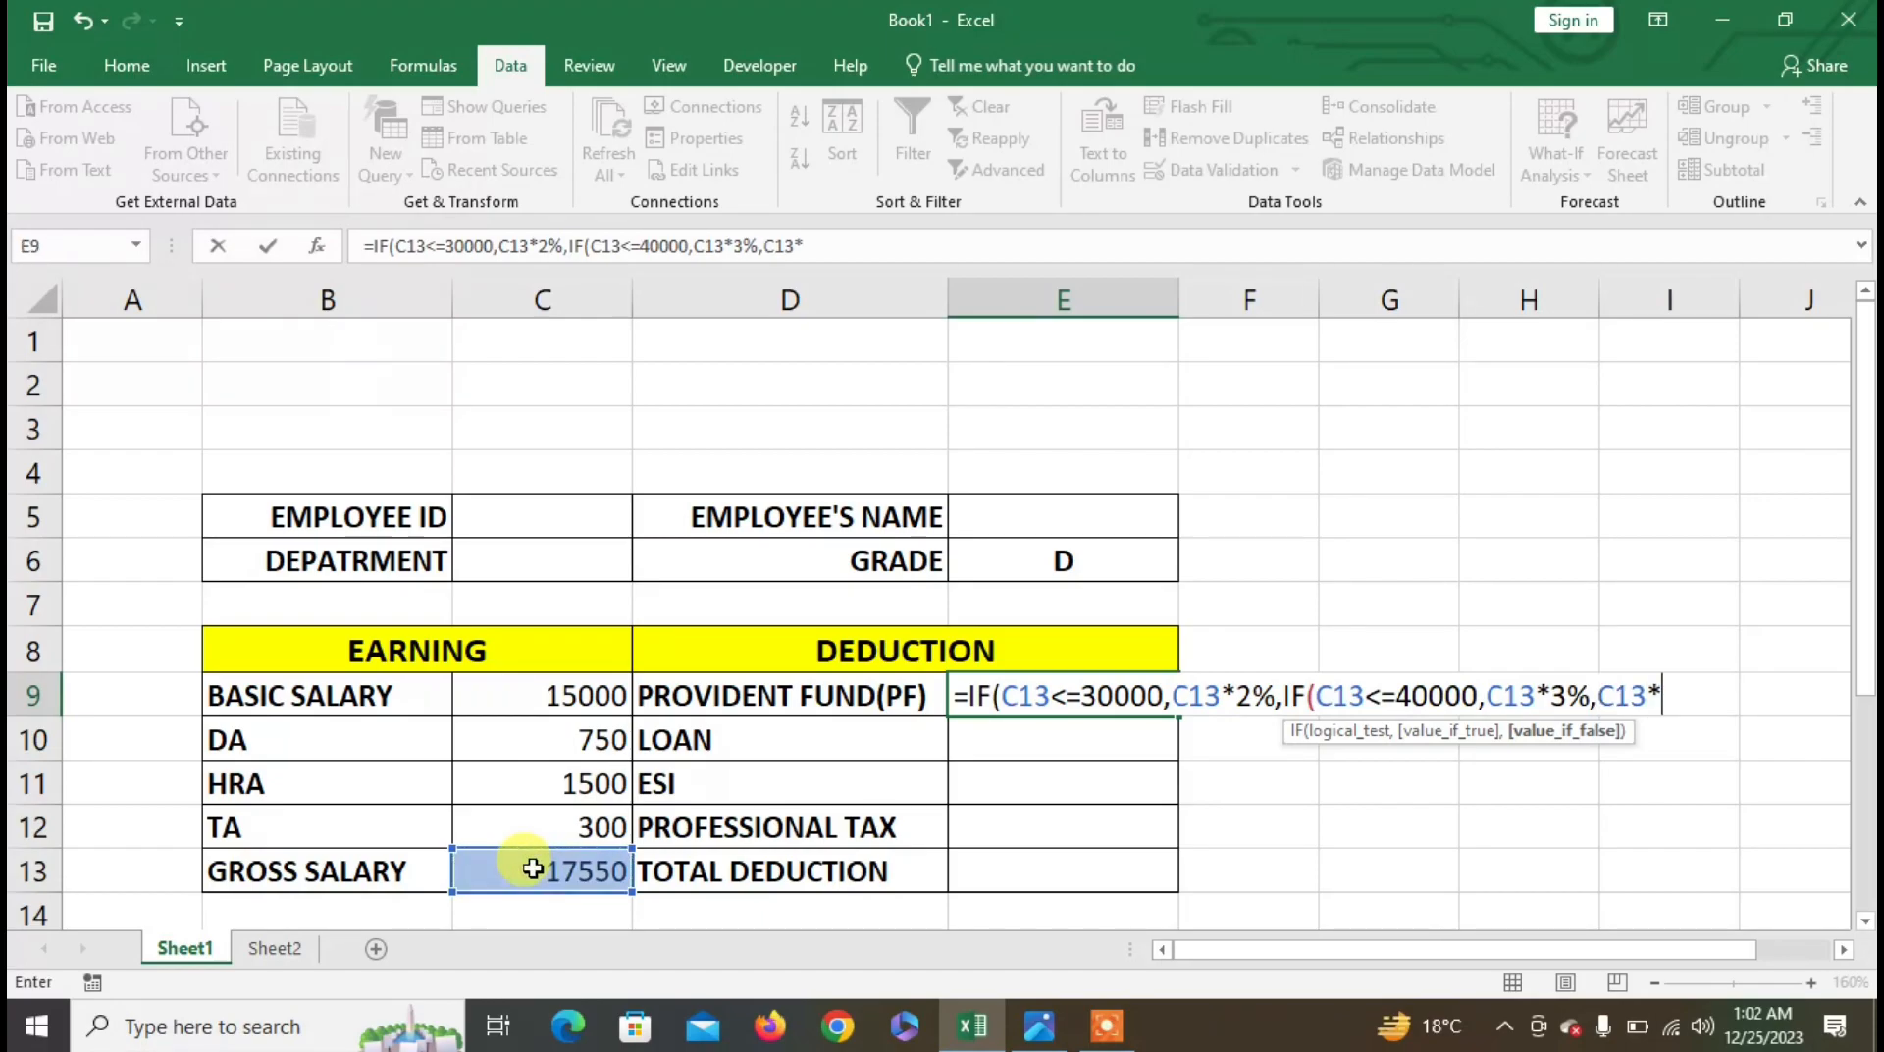
text(4%)))
key(Return)
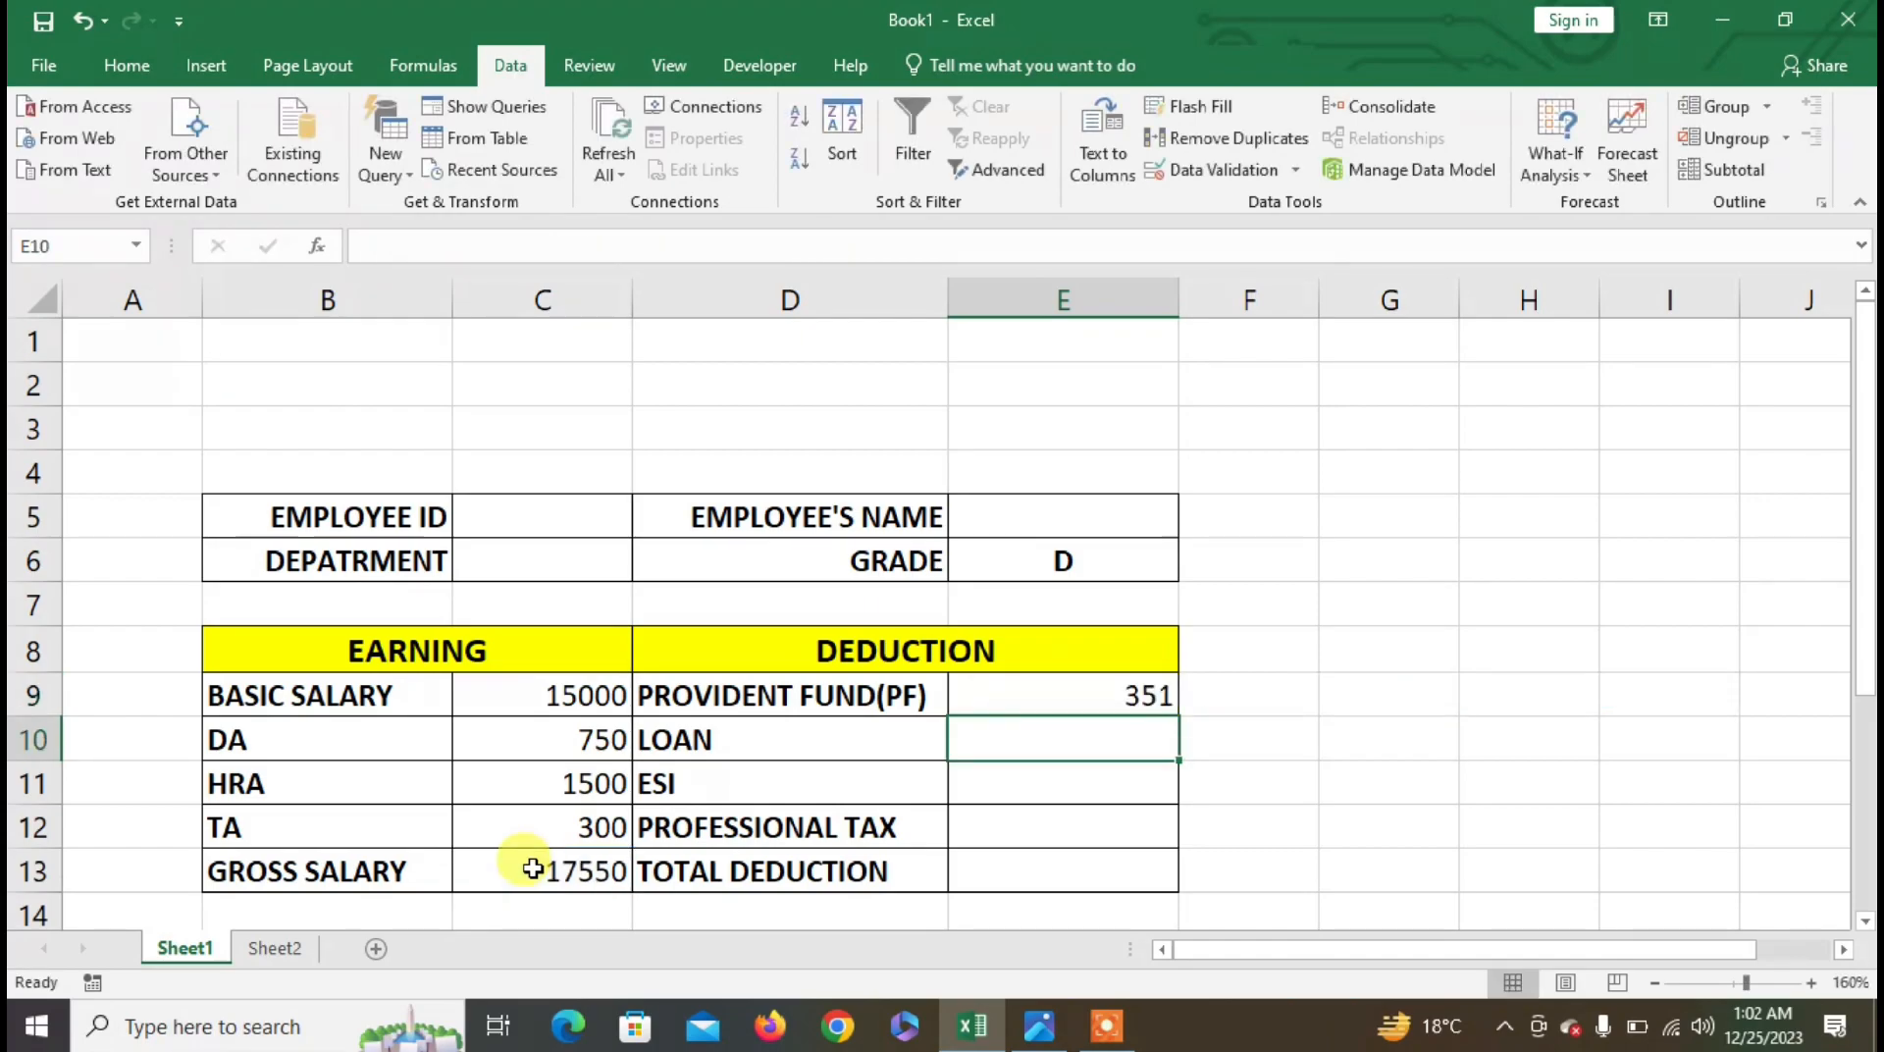
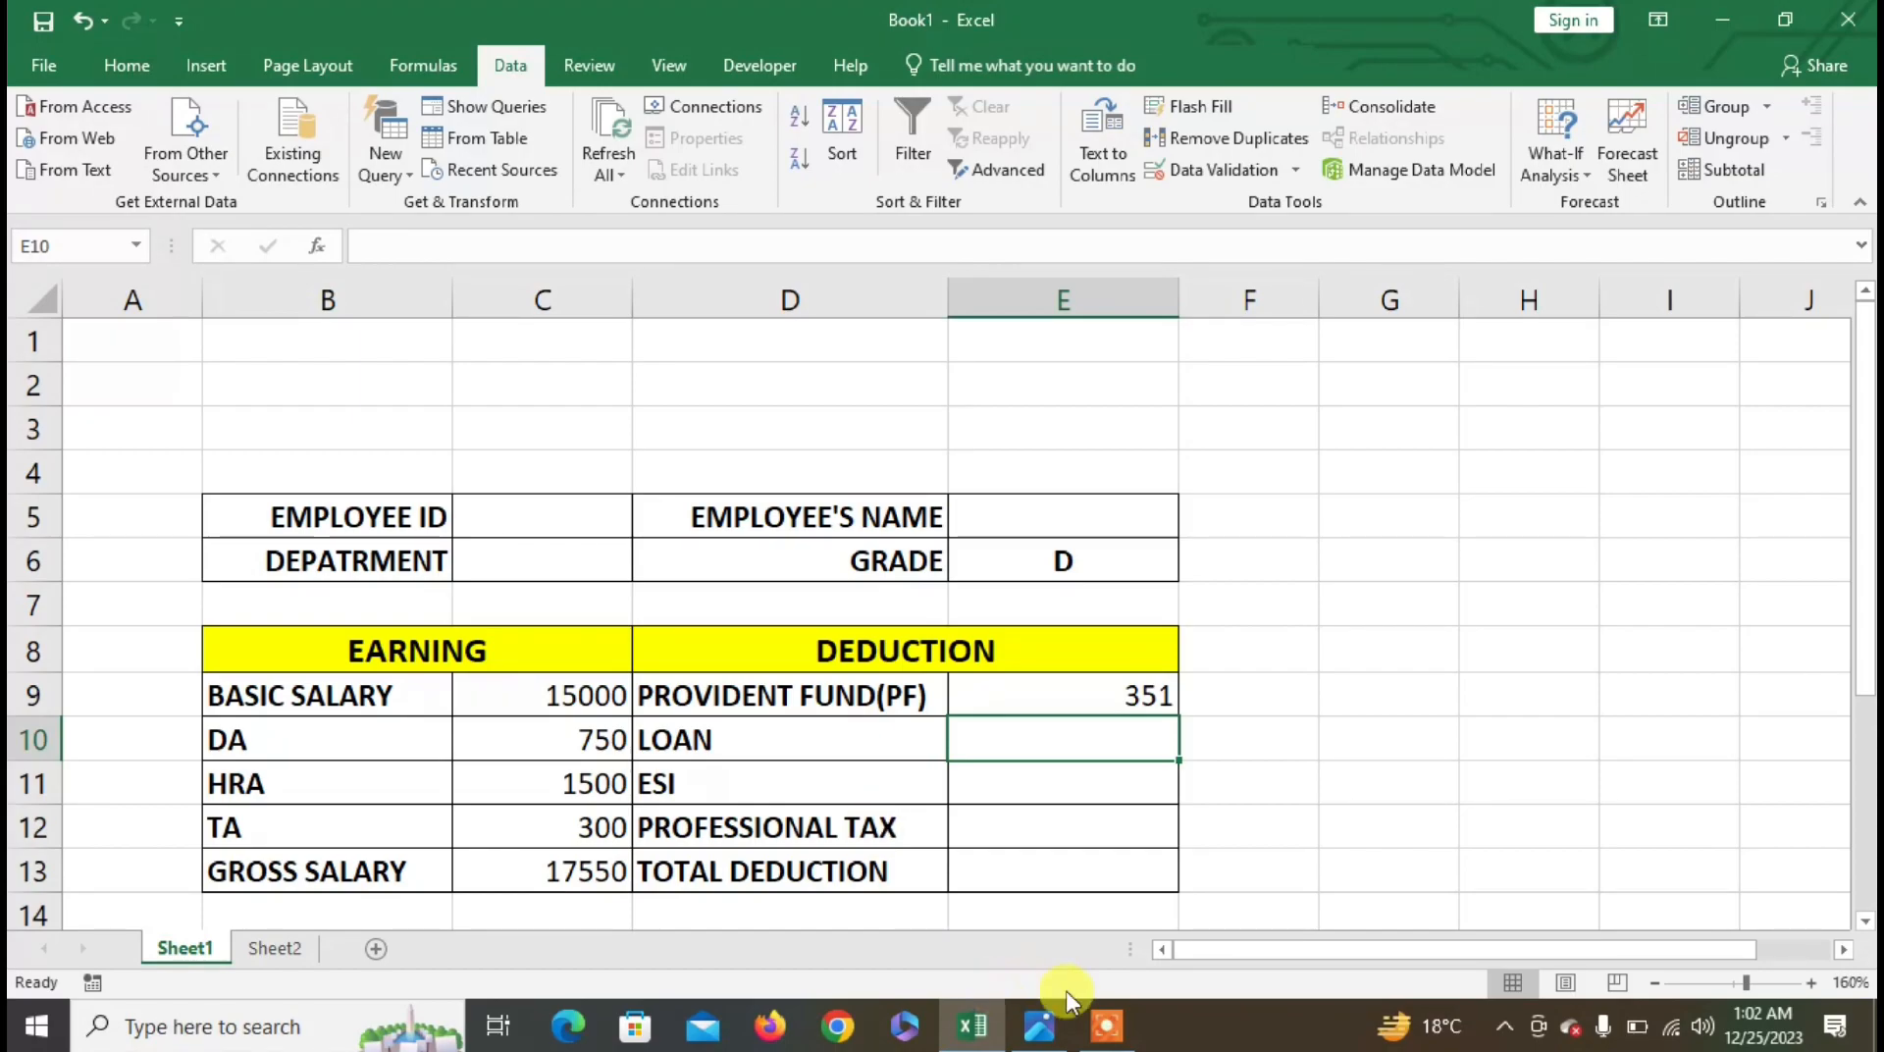
- Enter =IF(C13<=40000,C13*4%,C13*5%) in E12 so Professional Tax shows 702
click(1146, 793)
click(1086, 749)
click(1078, 775)
click(1065, 817)
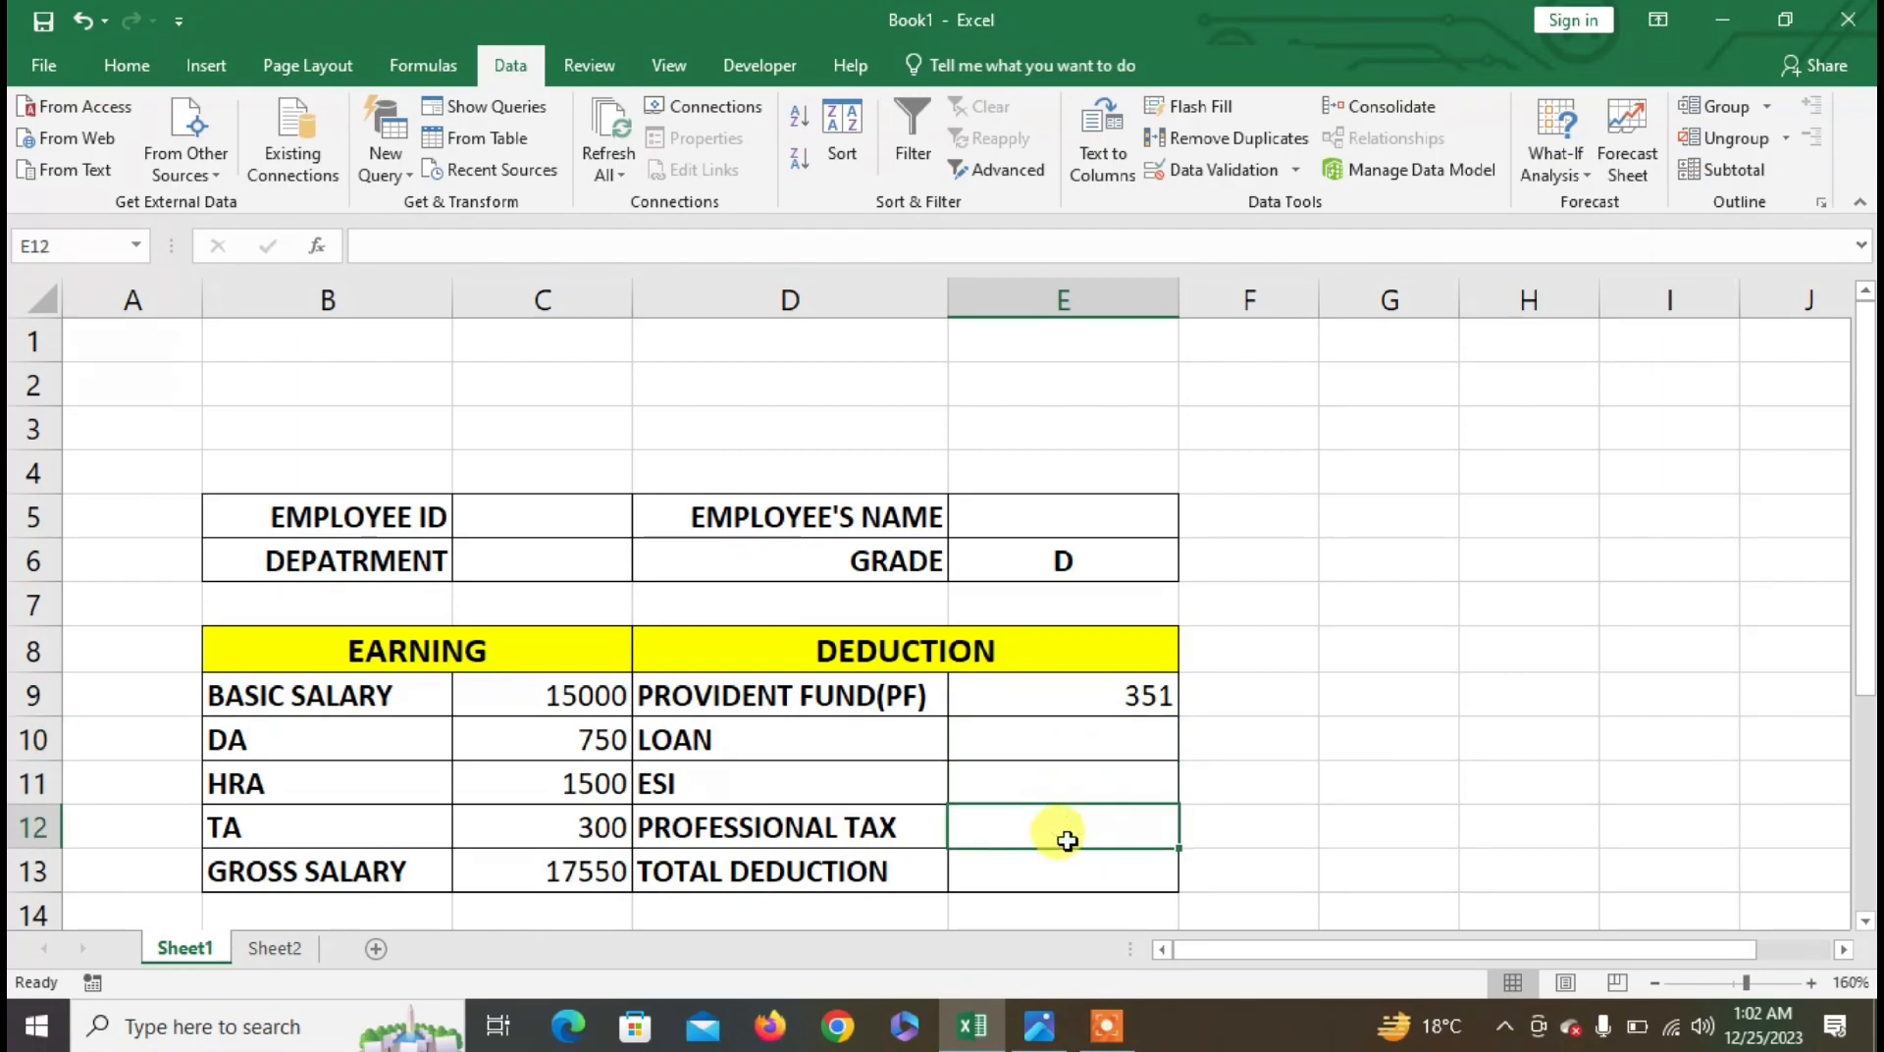
text(=IF()
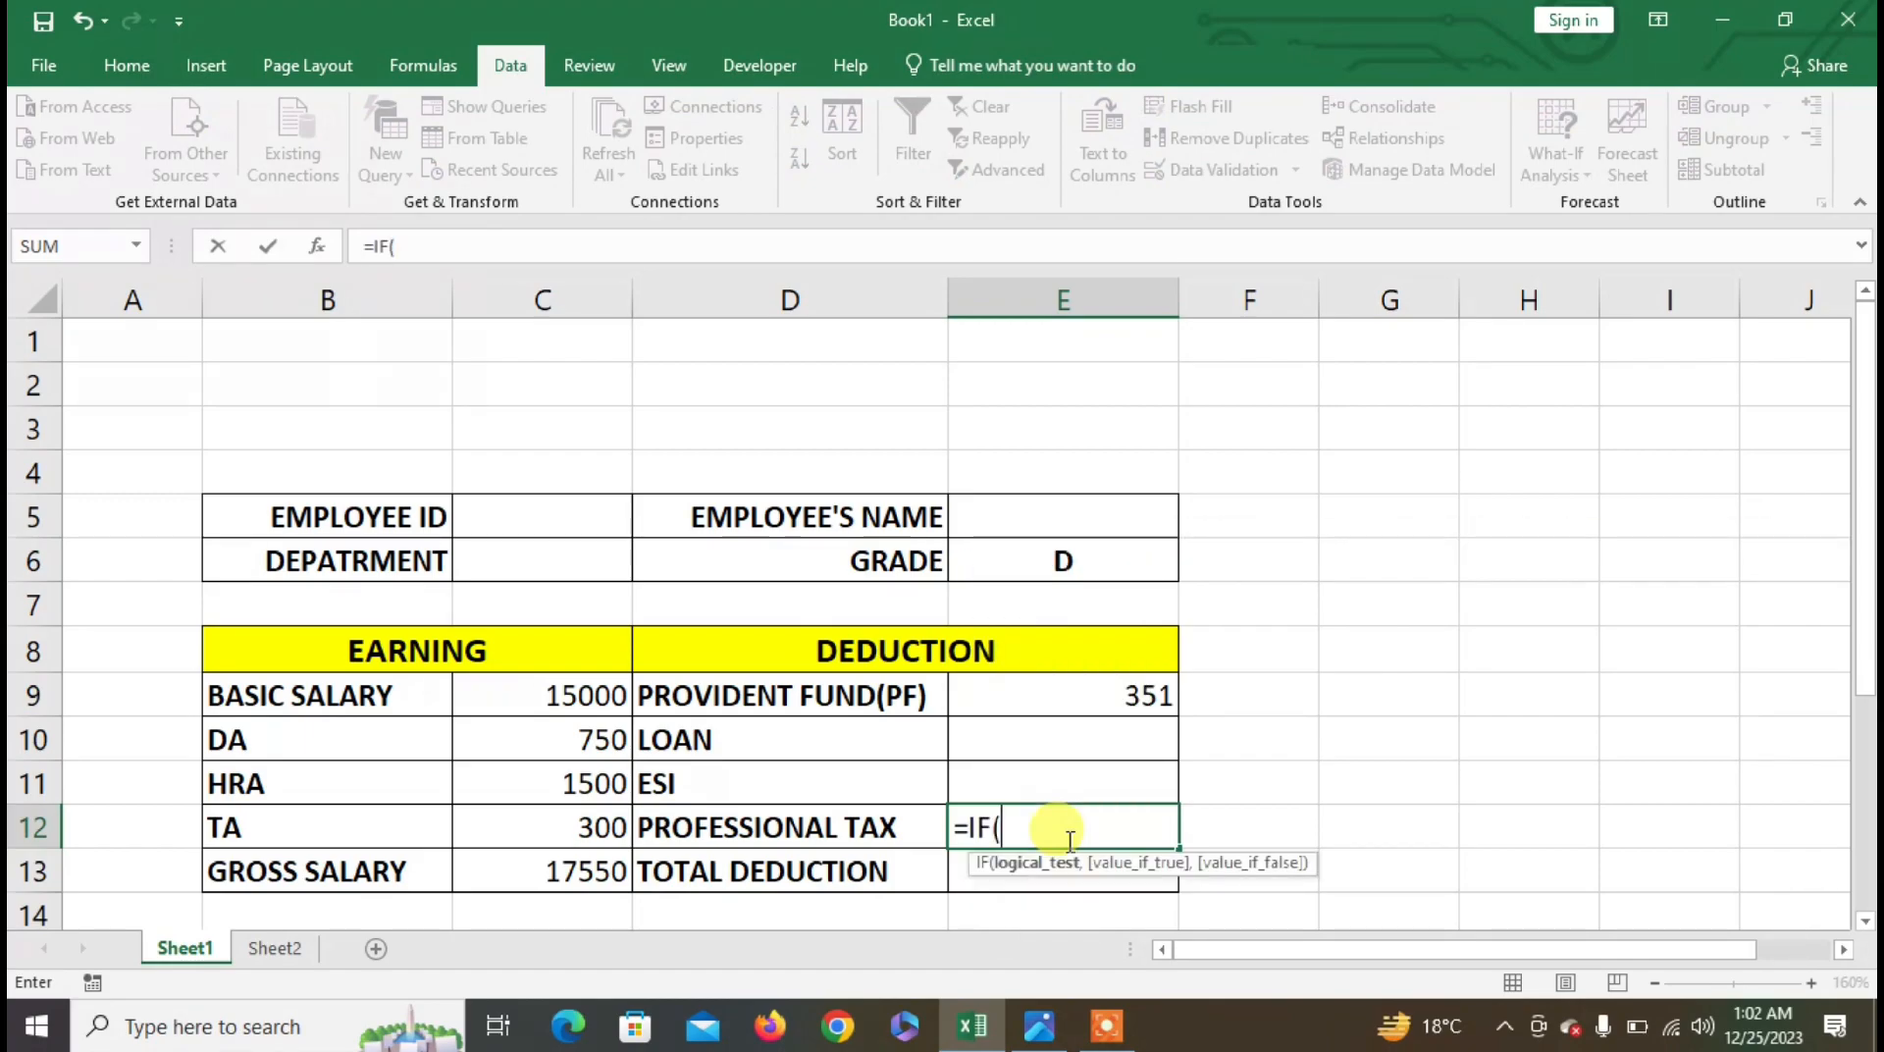
click(577, 878)
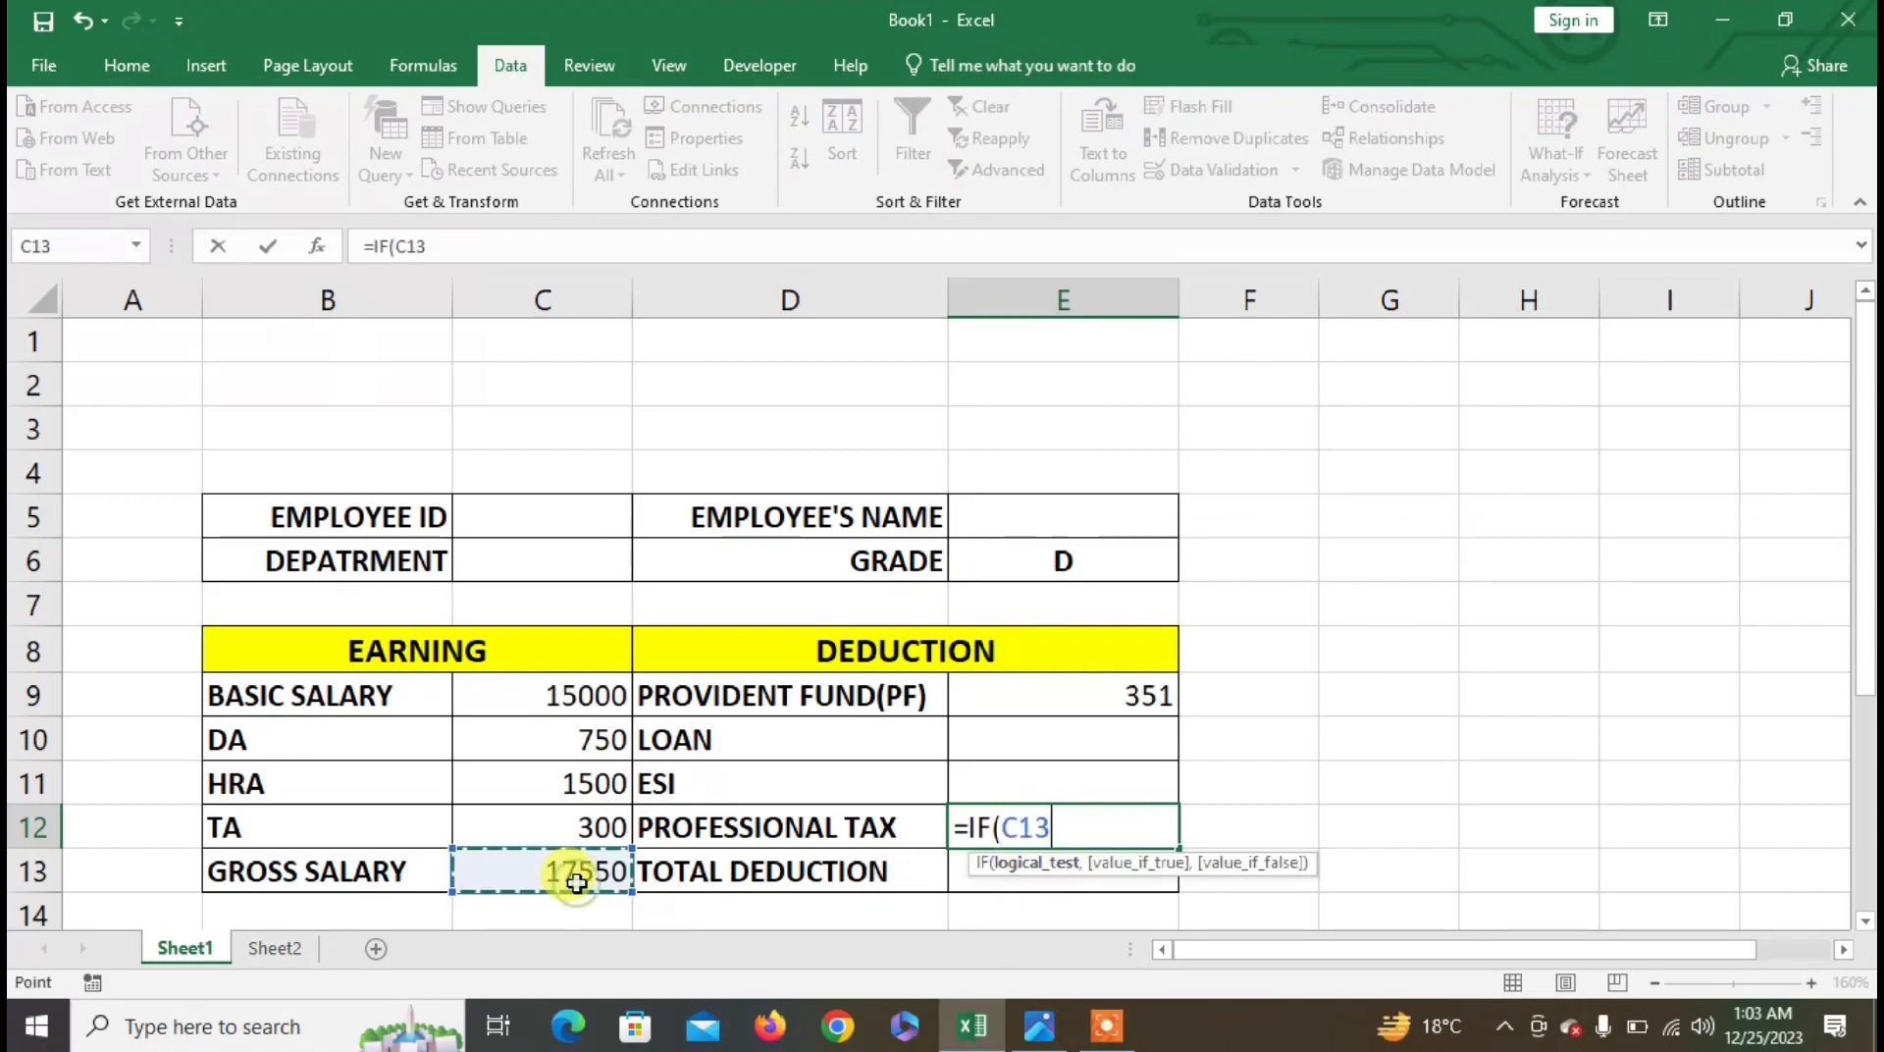
text(<=)
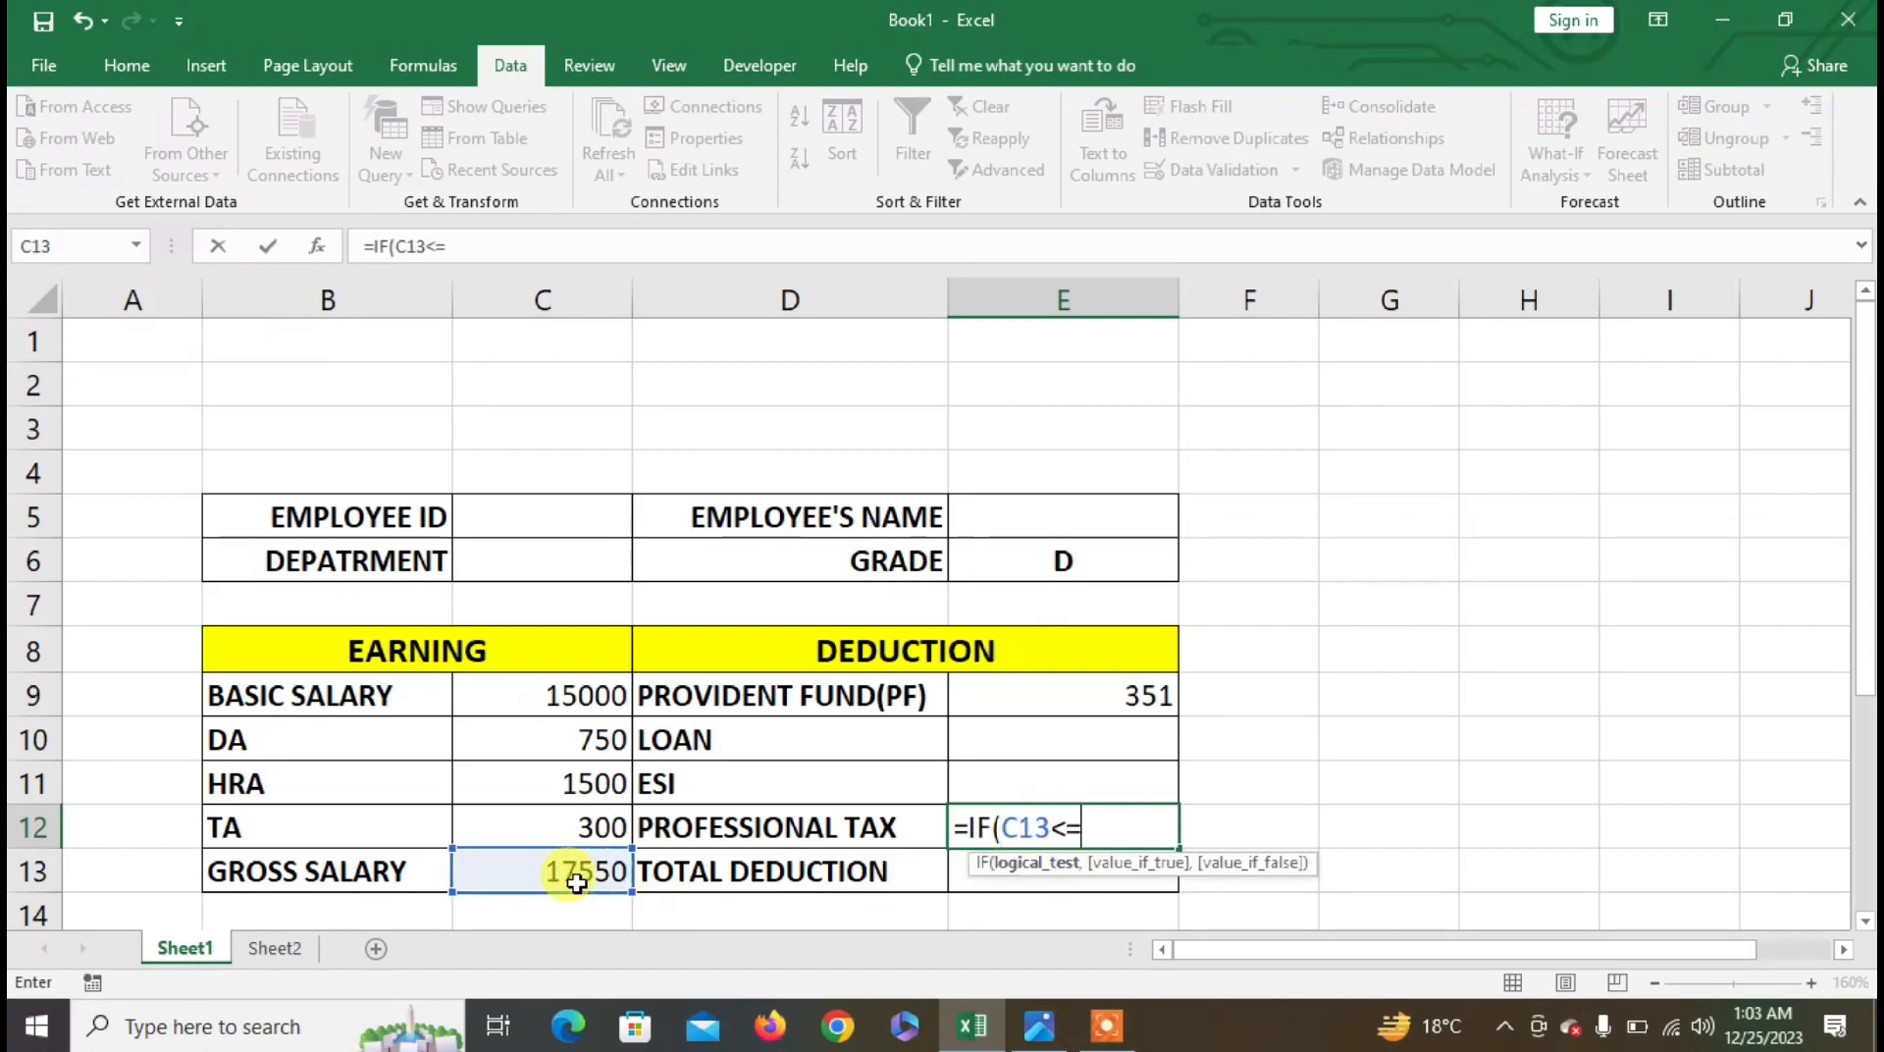
text(40000,)
click(523, 875)
text(*)
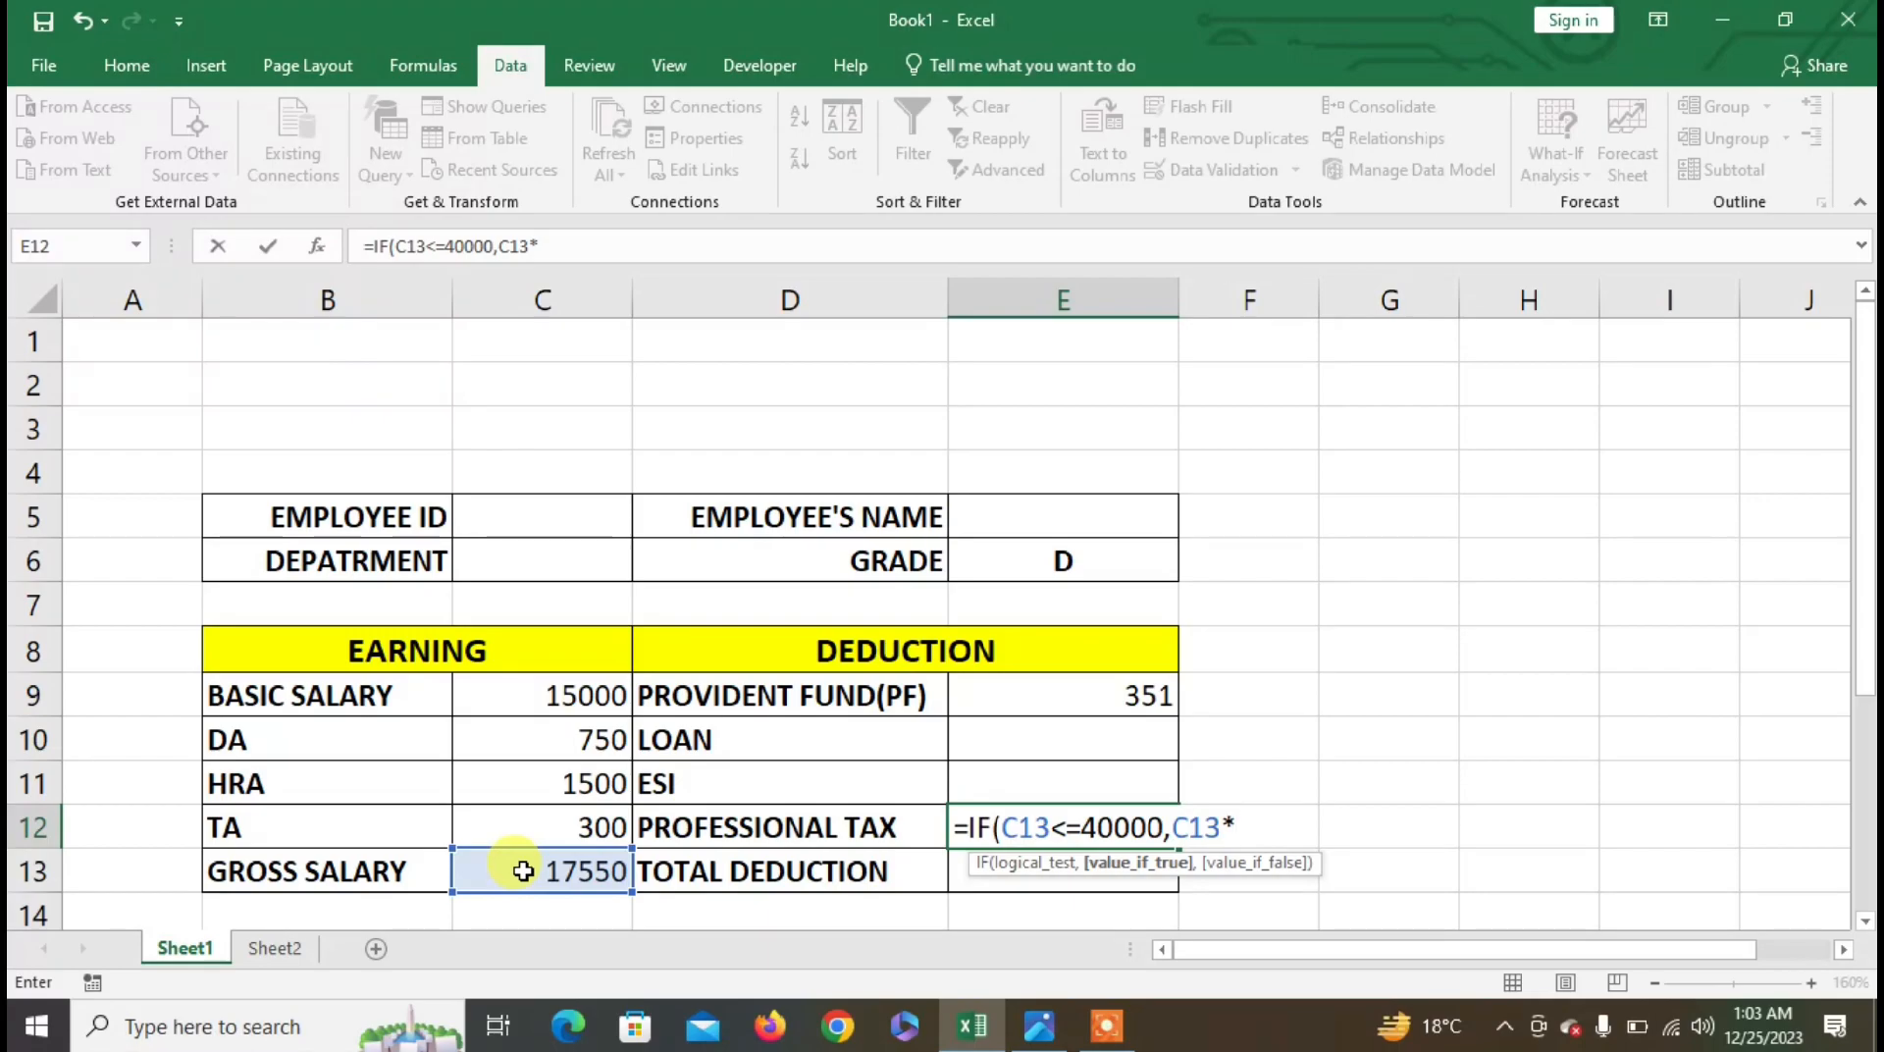
text(4%,)
click(522, 871)
text(*)
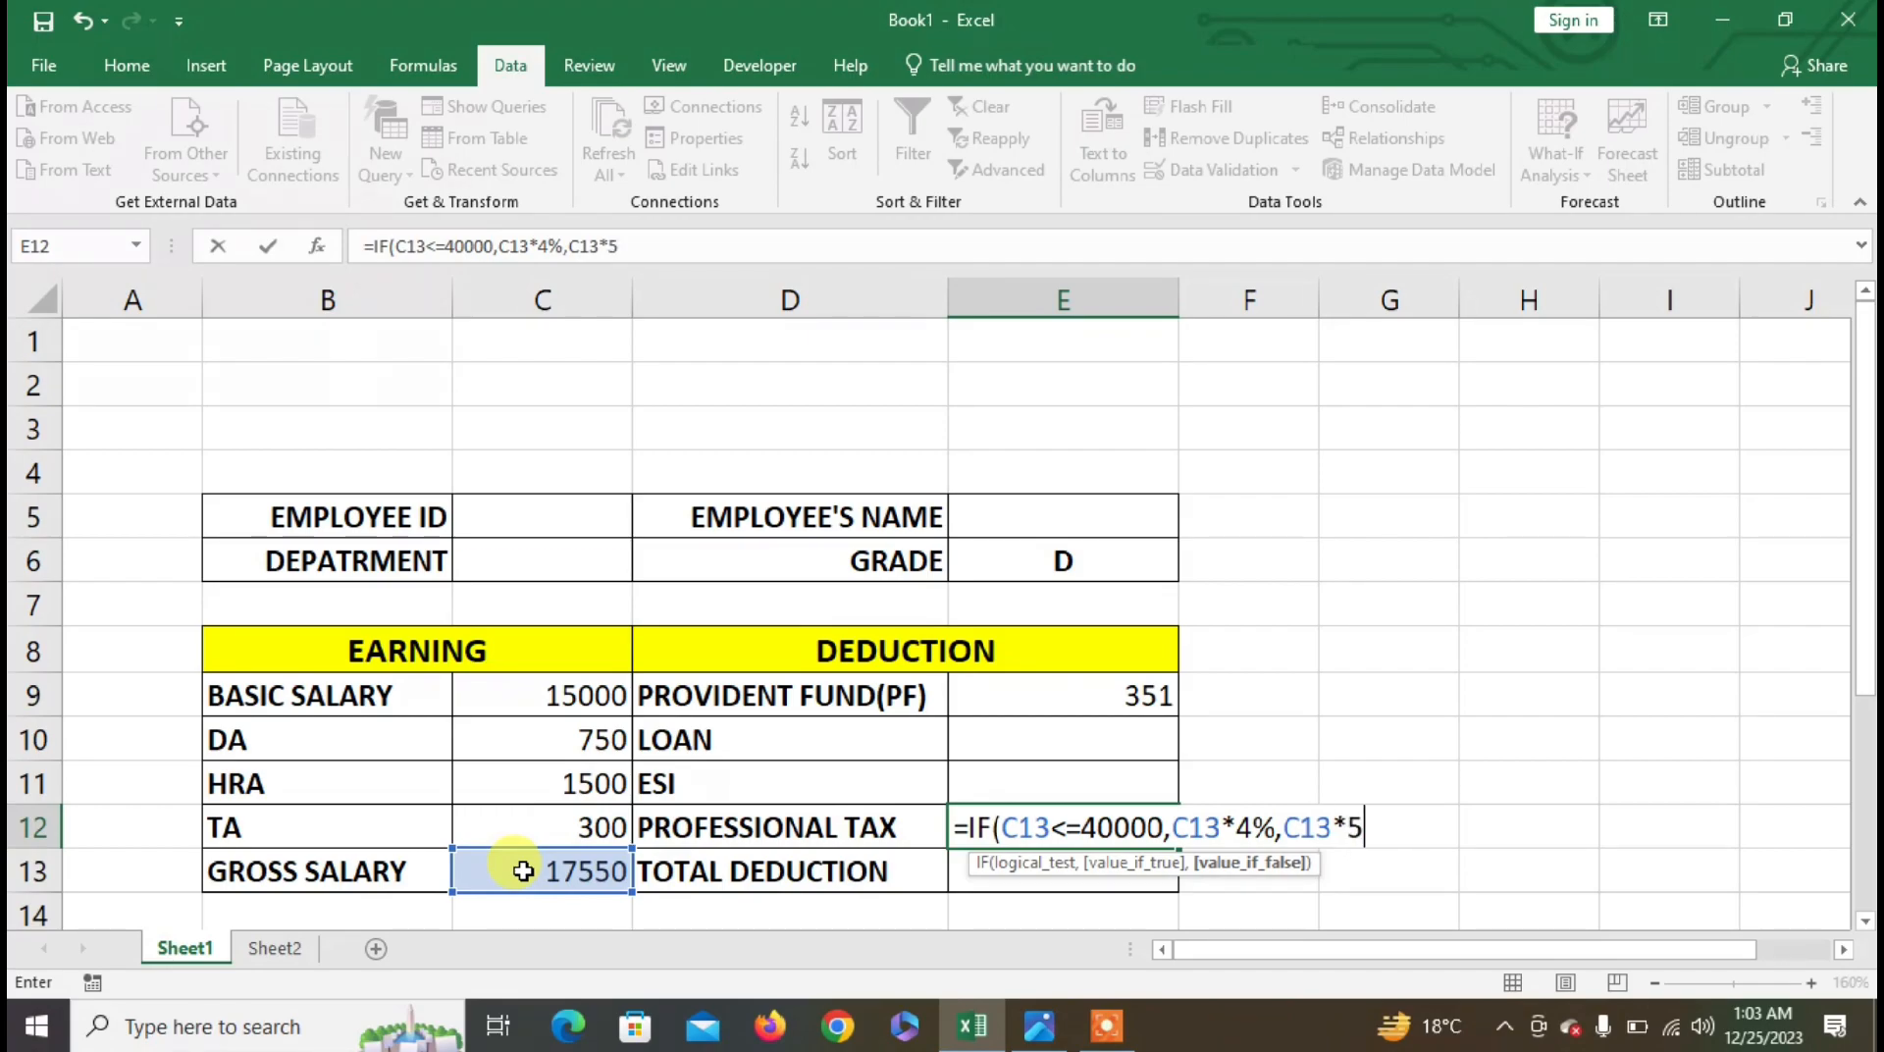
text(5%))
key(Return)
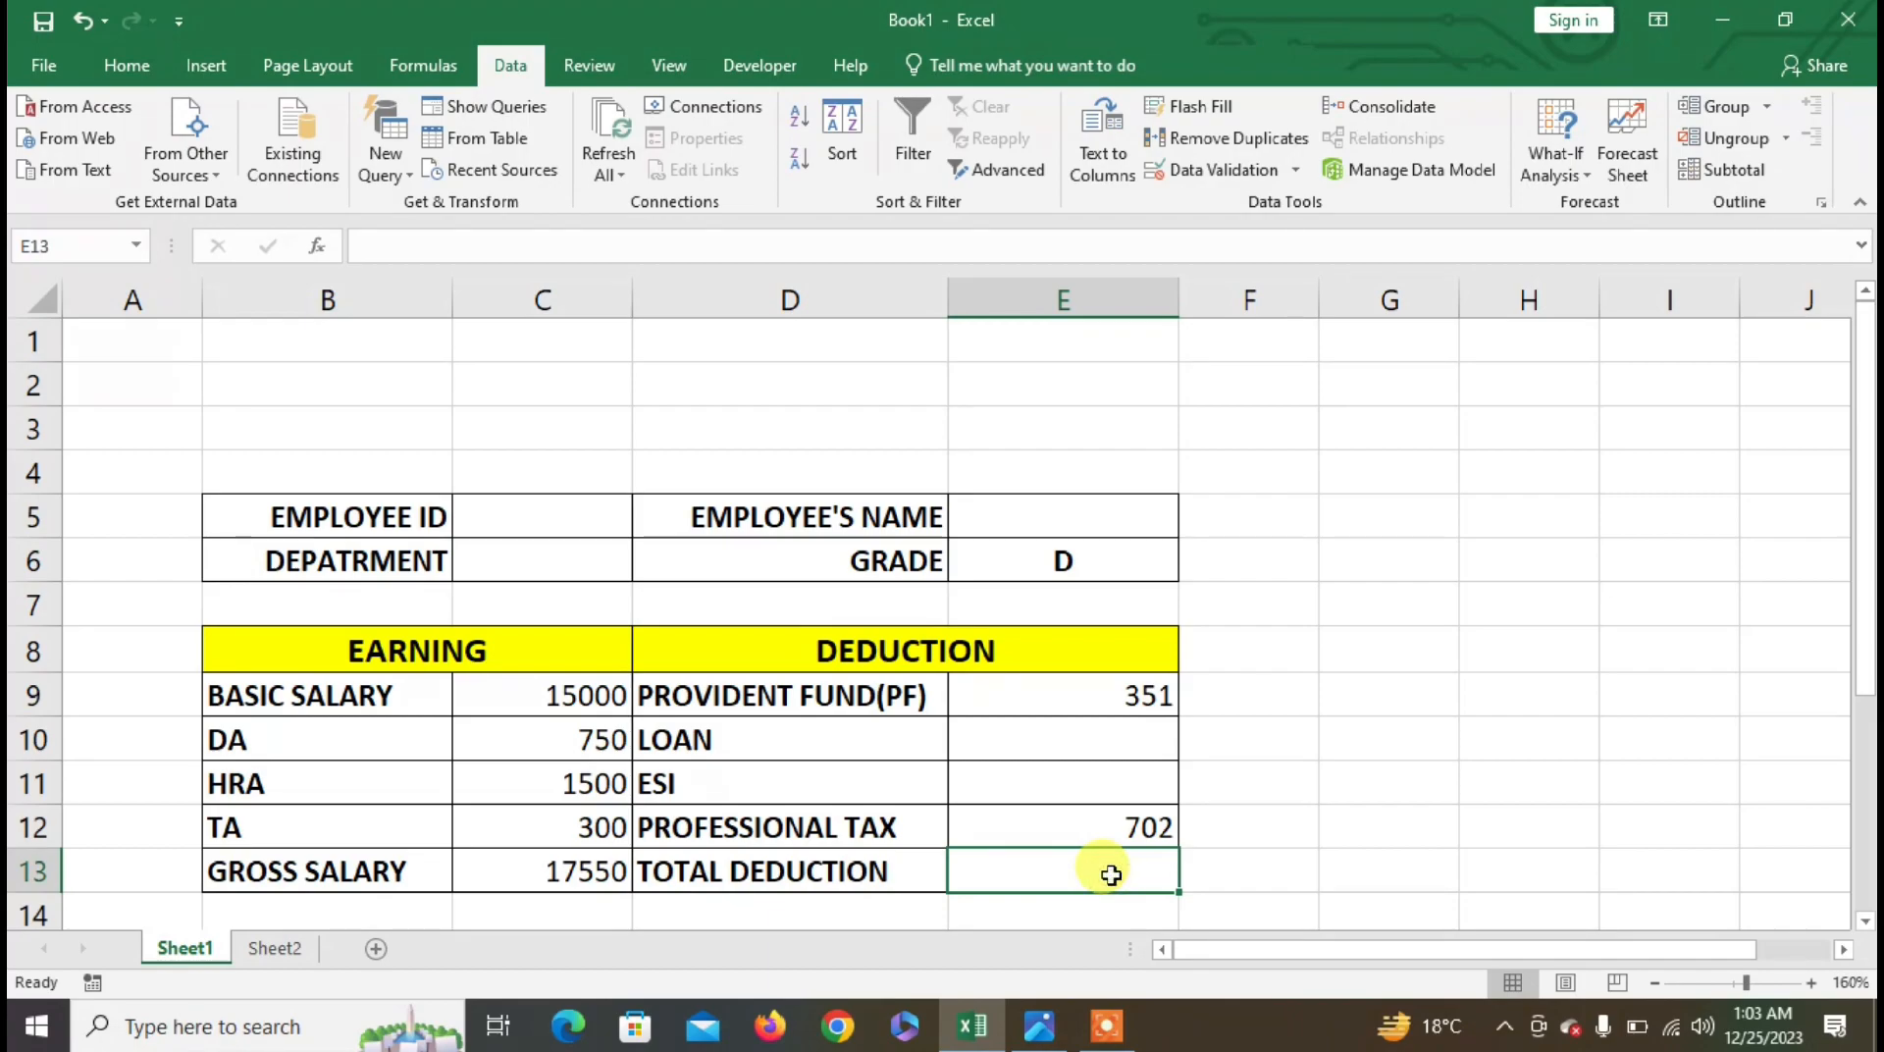
- Enter =SUM(E9:E12) in E13 for a total deduction of 1053
text(=SUM)
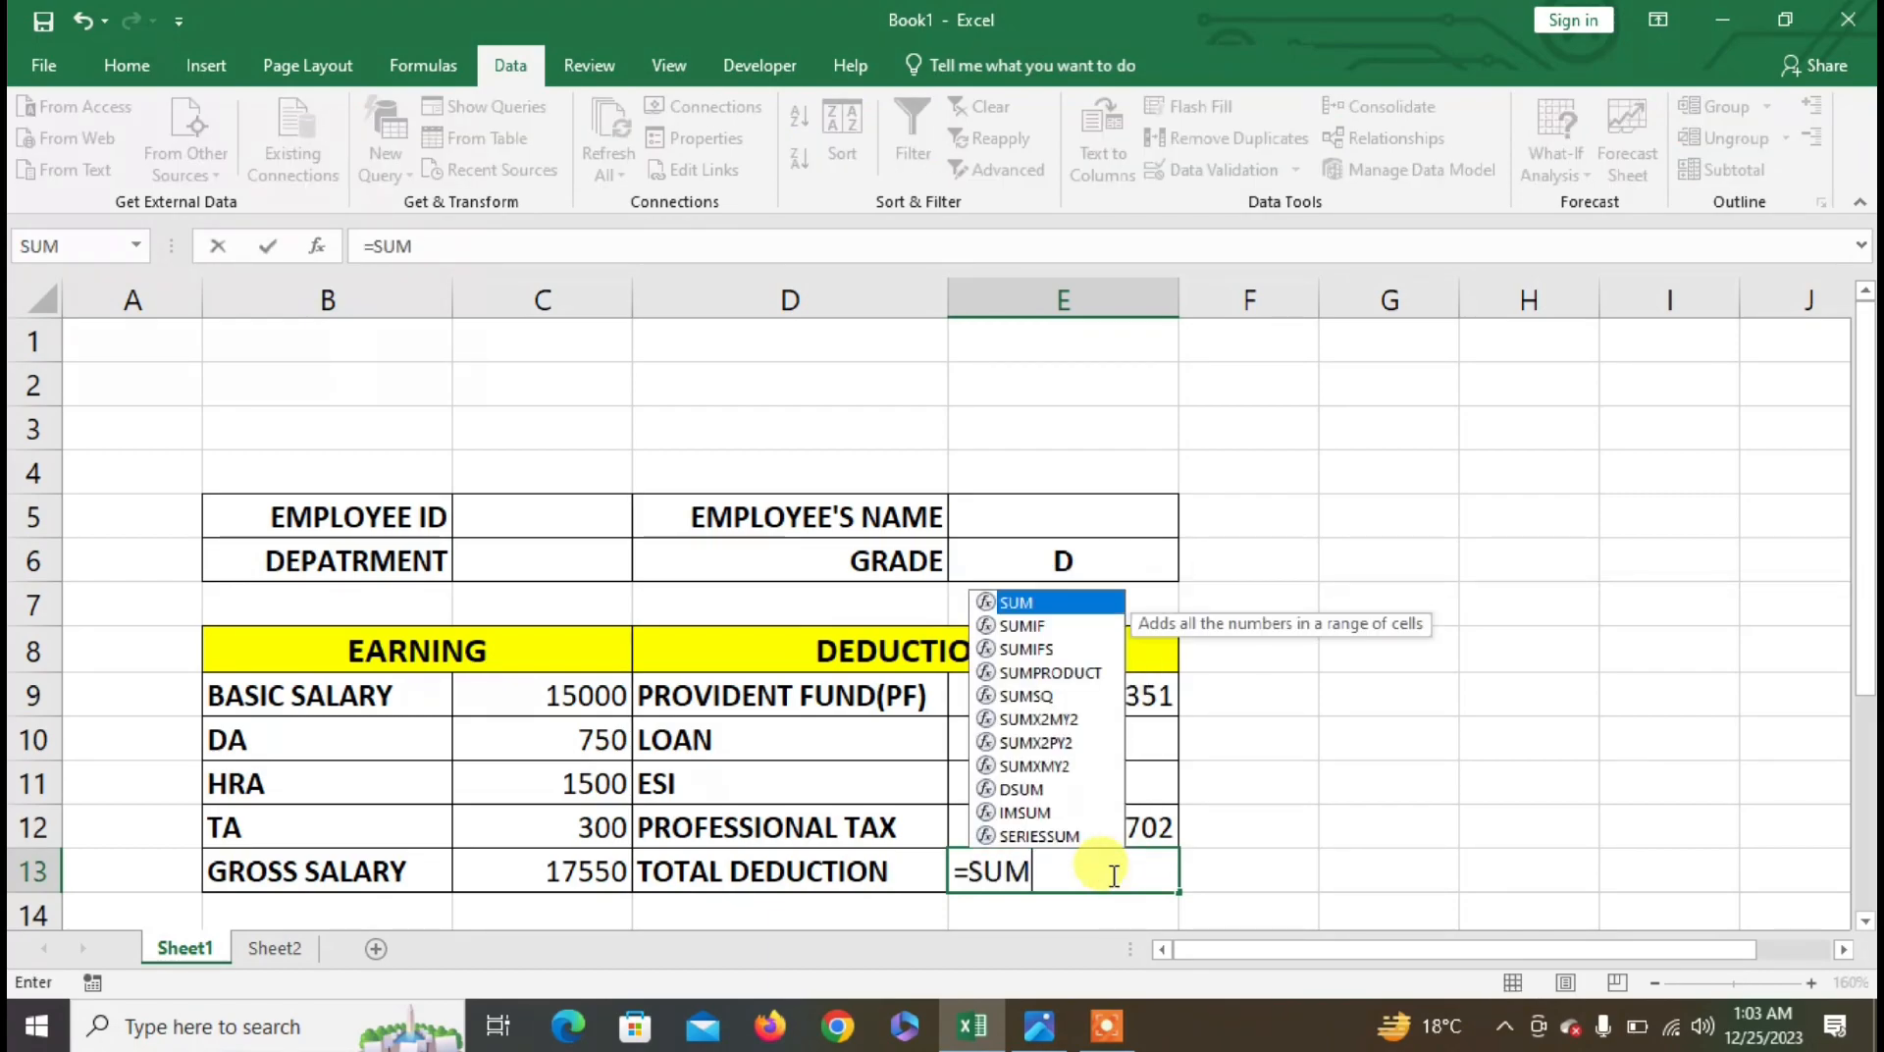
text(()
drag(1135, 694, 1120, 810)
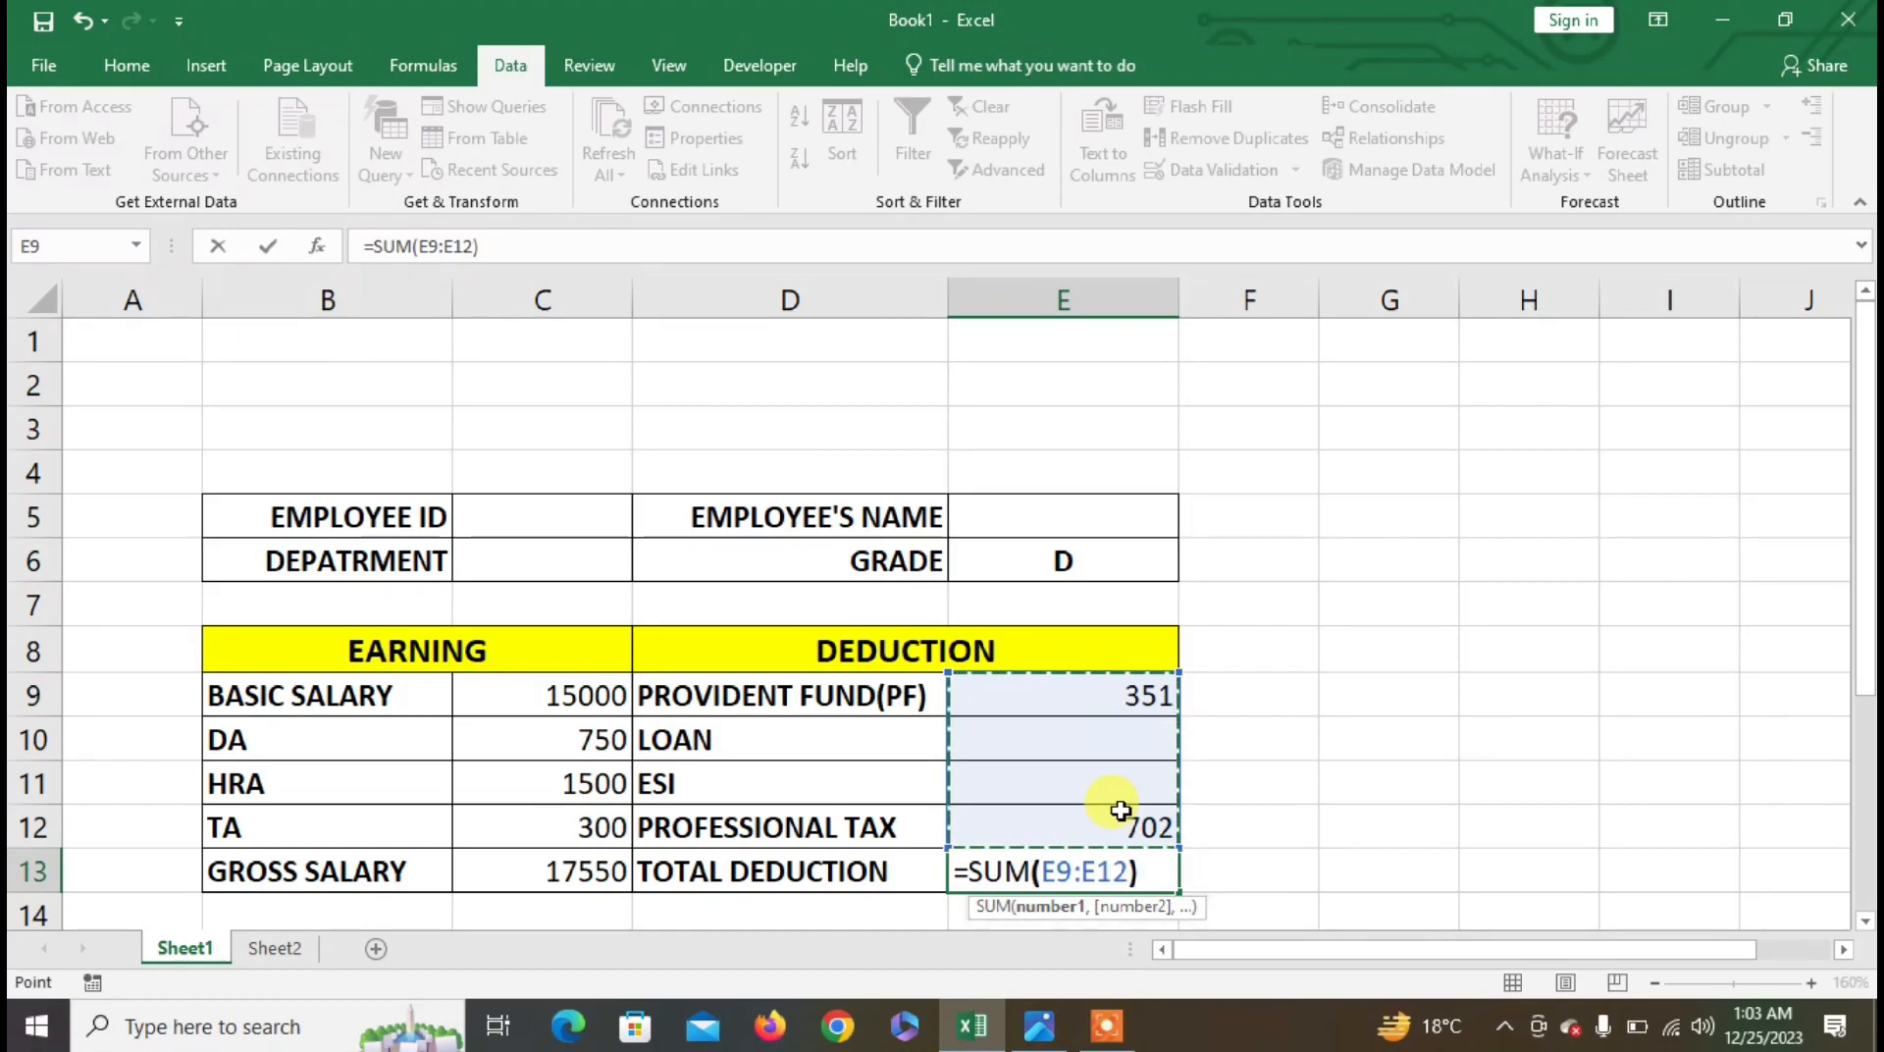
text())
key(Return)
- Enter =C13-E13 in E15 so Net Salary shows 16497
scroll(1092, 824, down, 2)
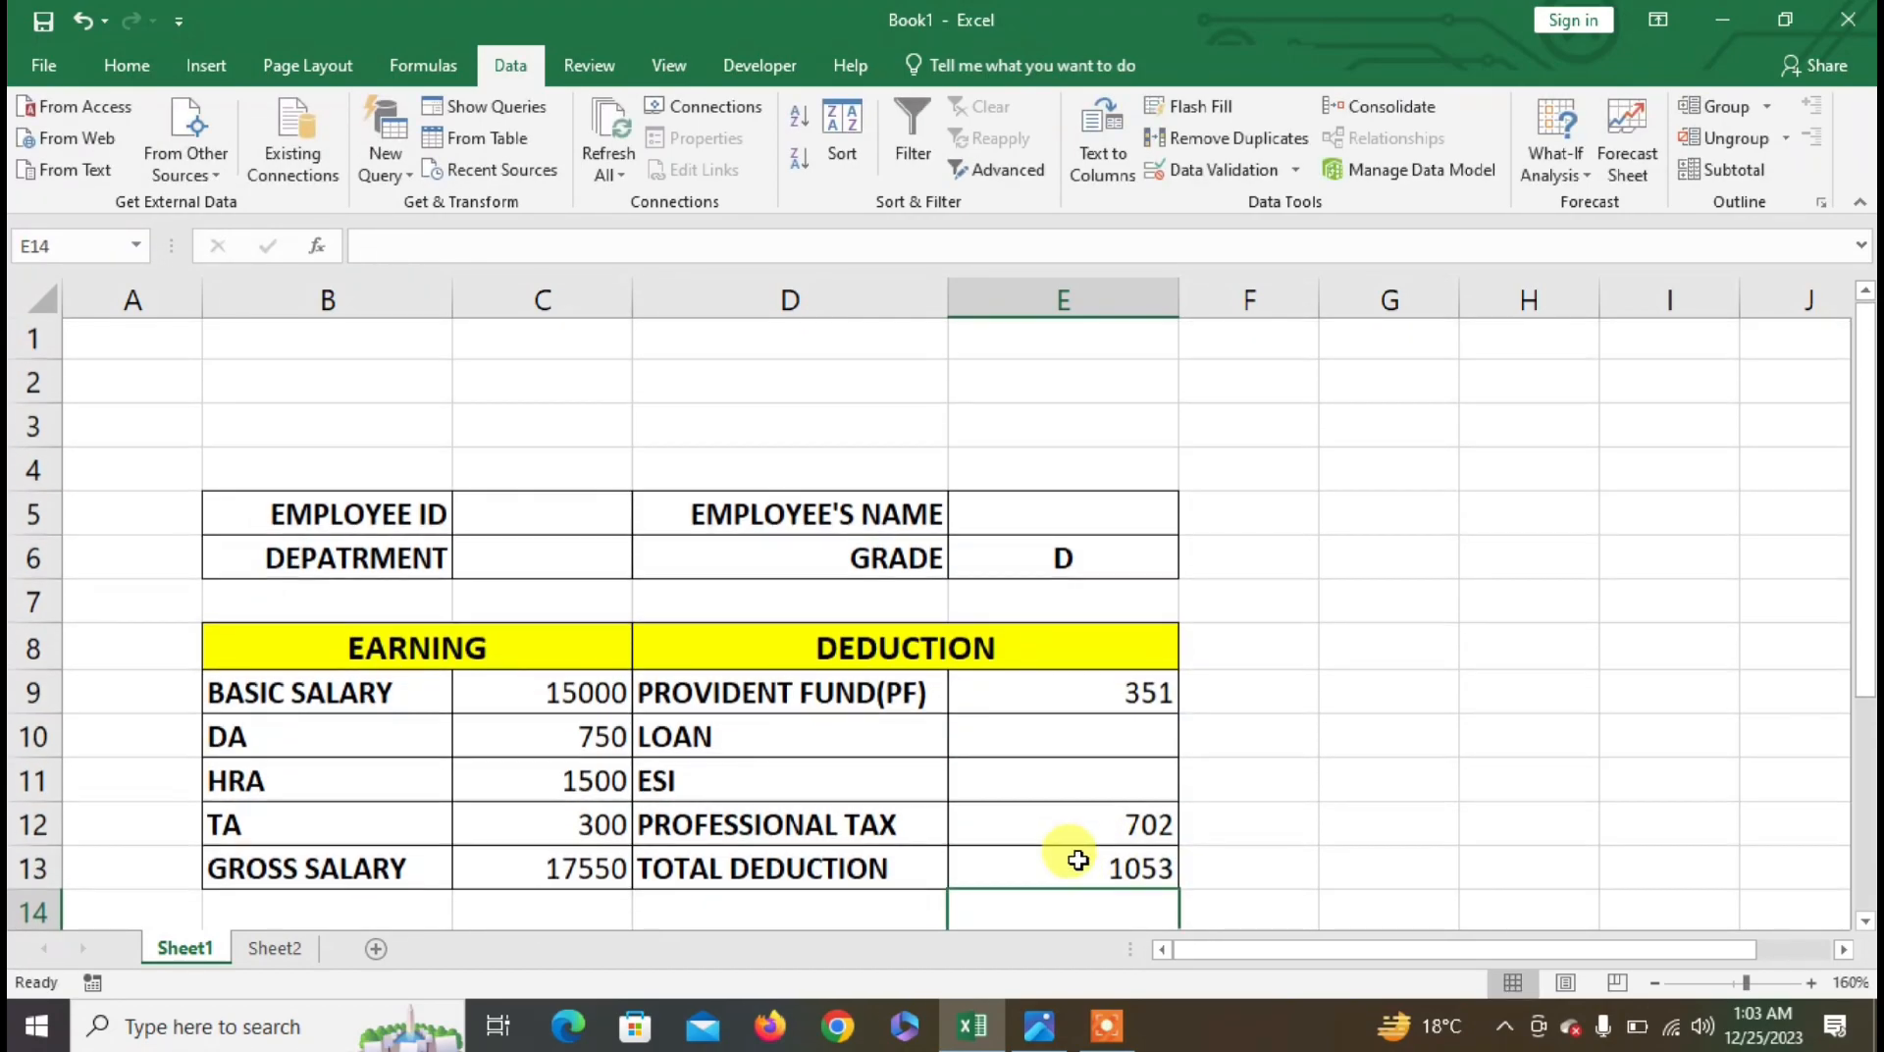
scroll(1045, 795, up, 3)
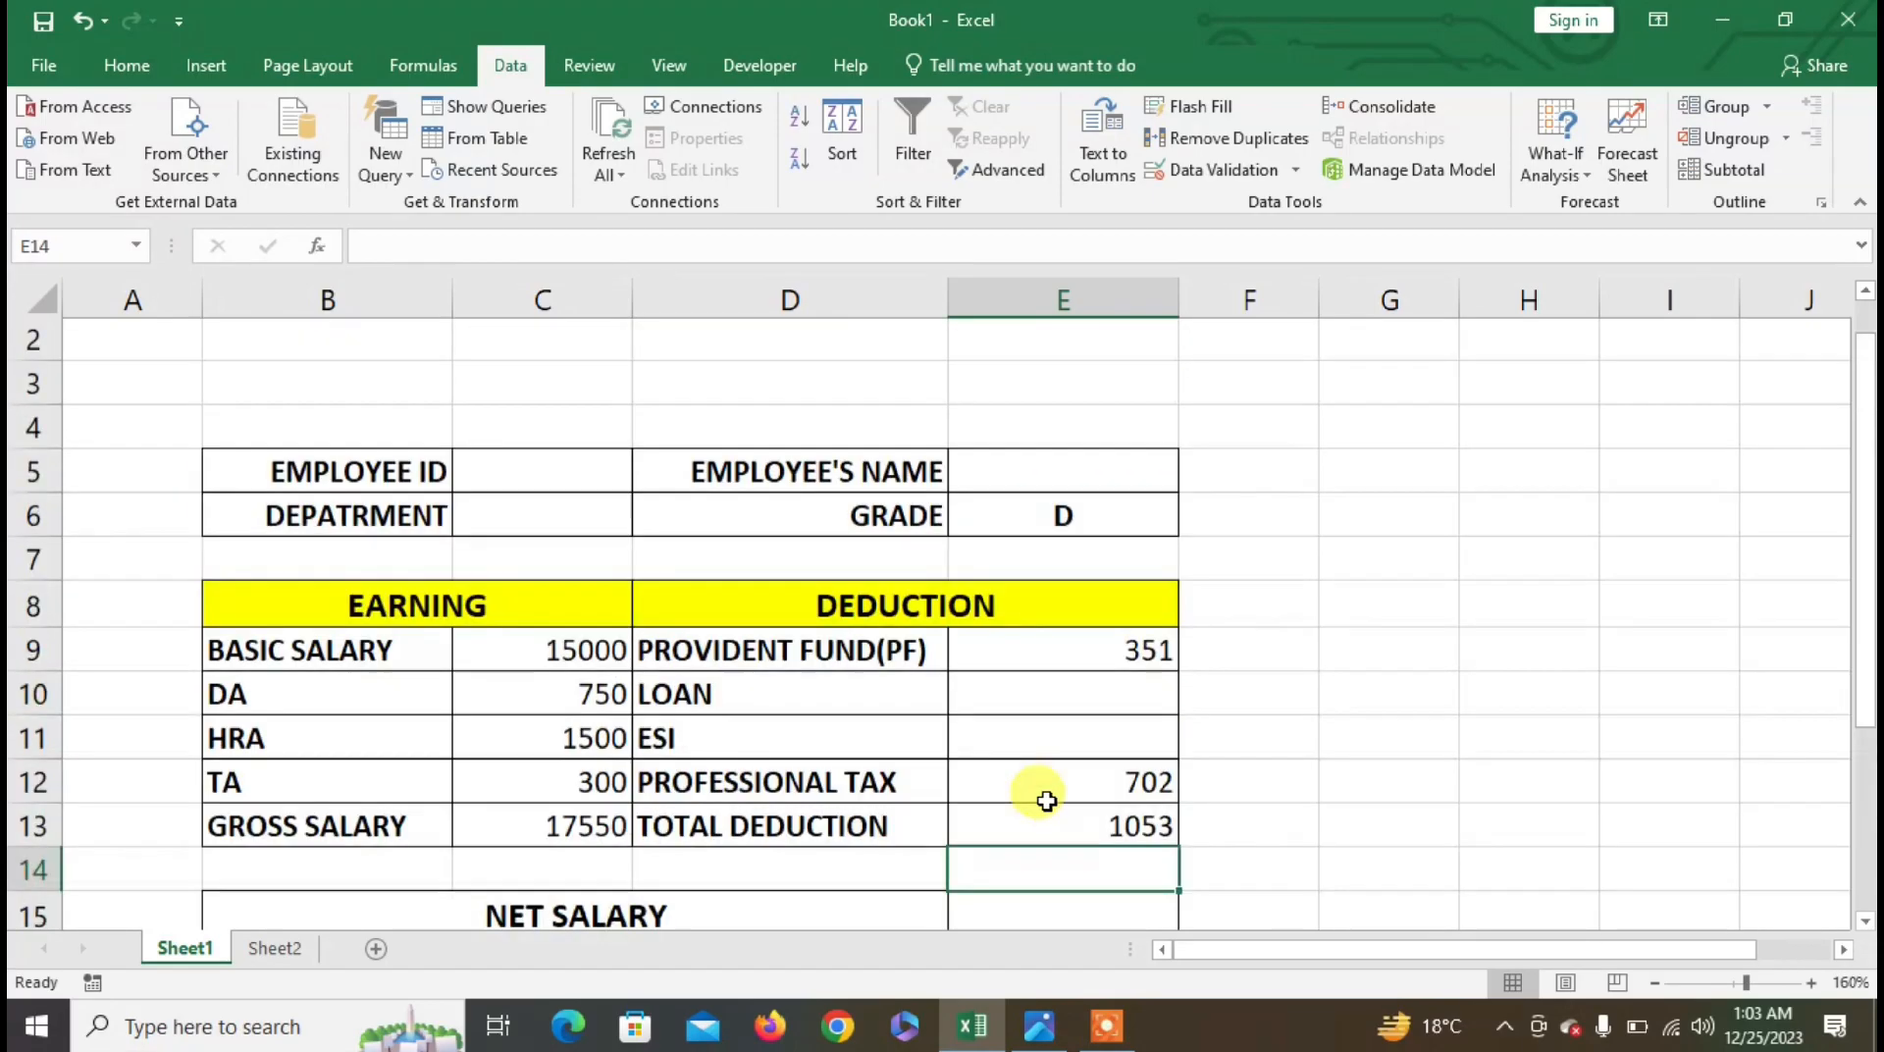
ctrl+scroll(1038, 798, down, 3)
click(932, 841)
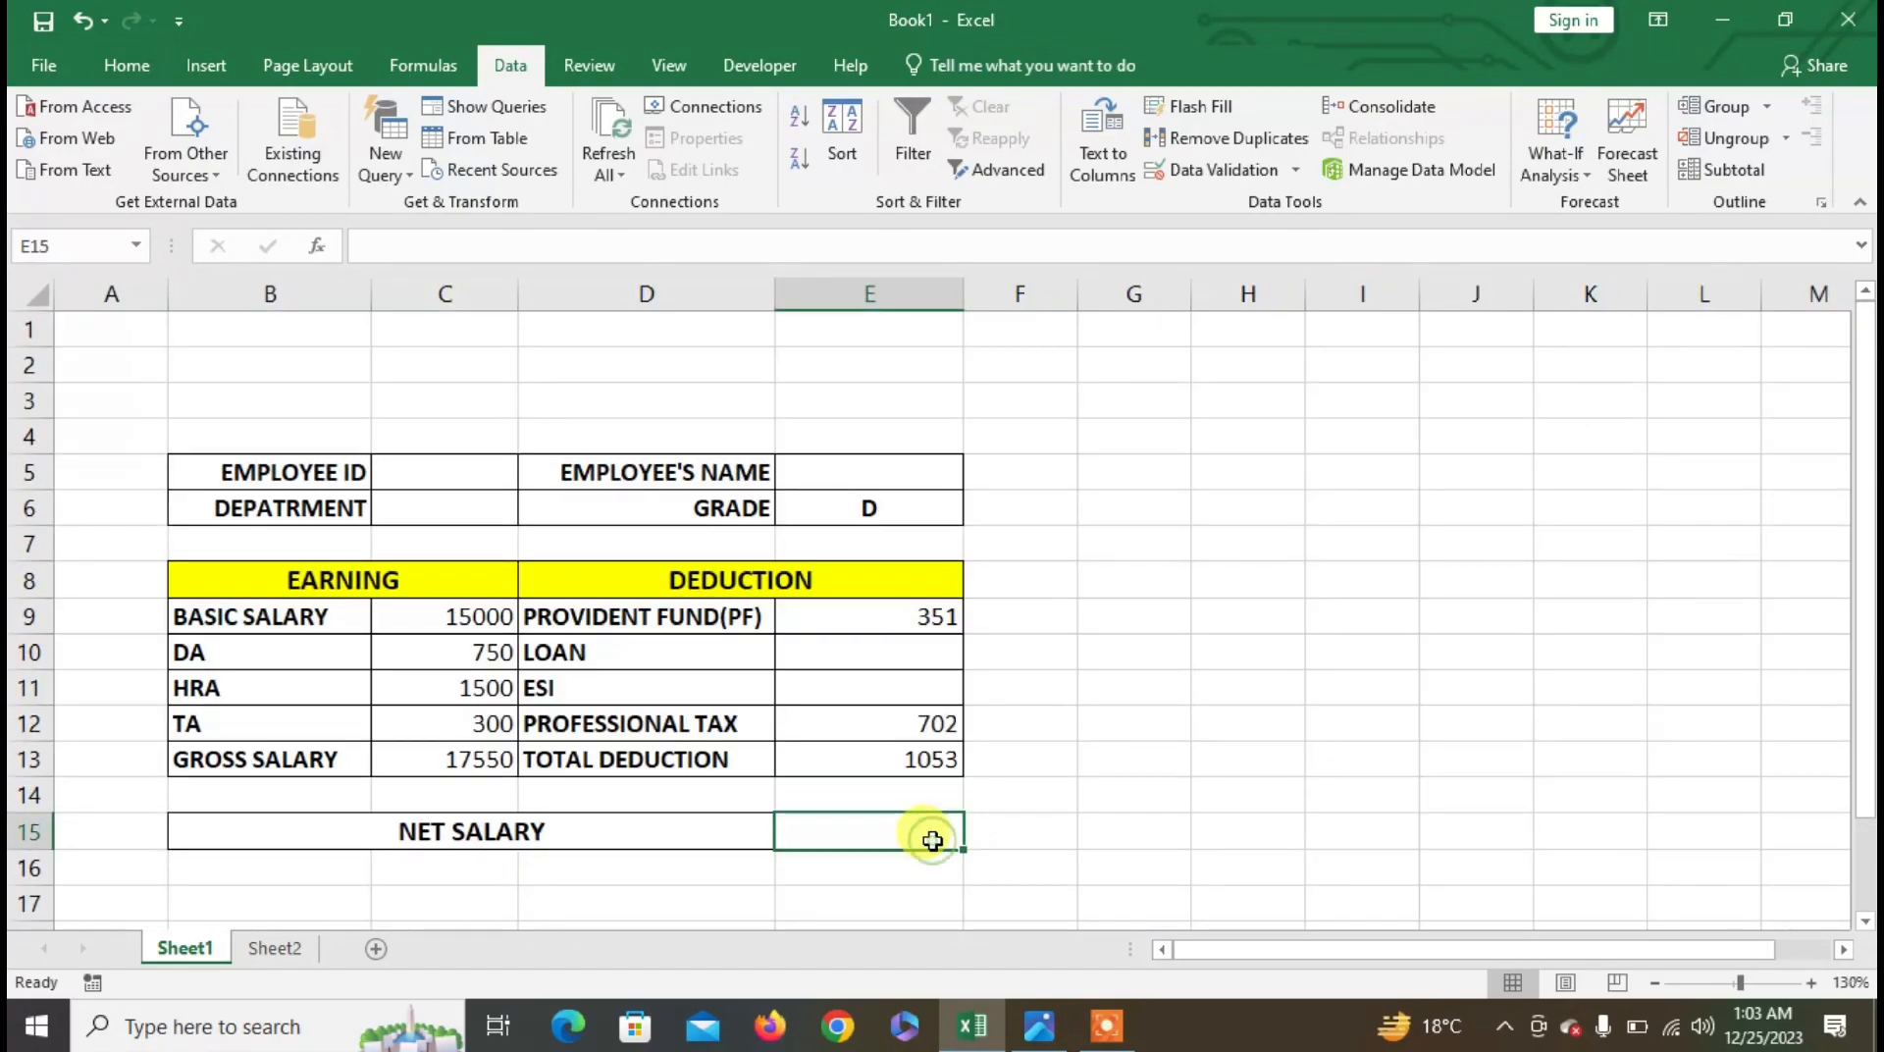
text(=)
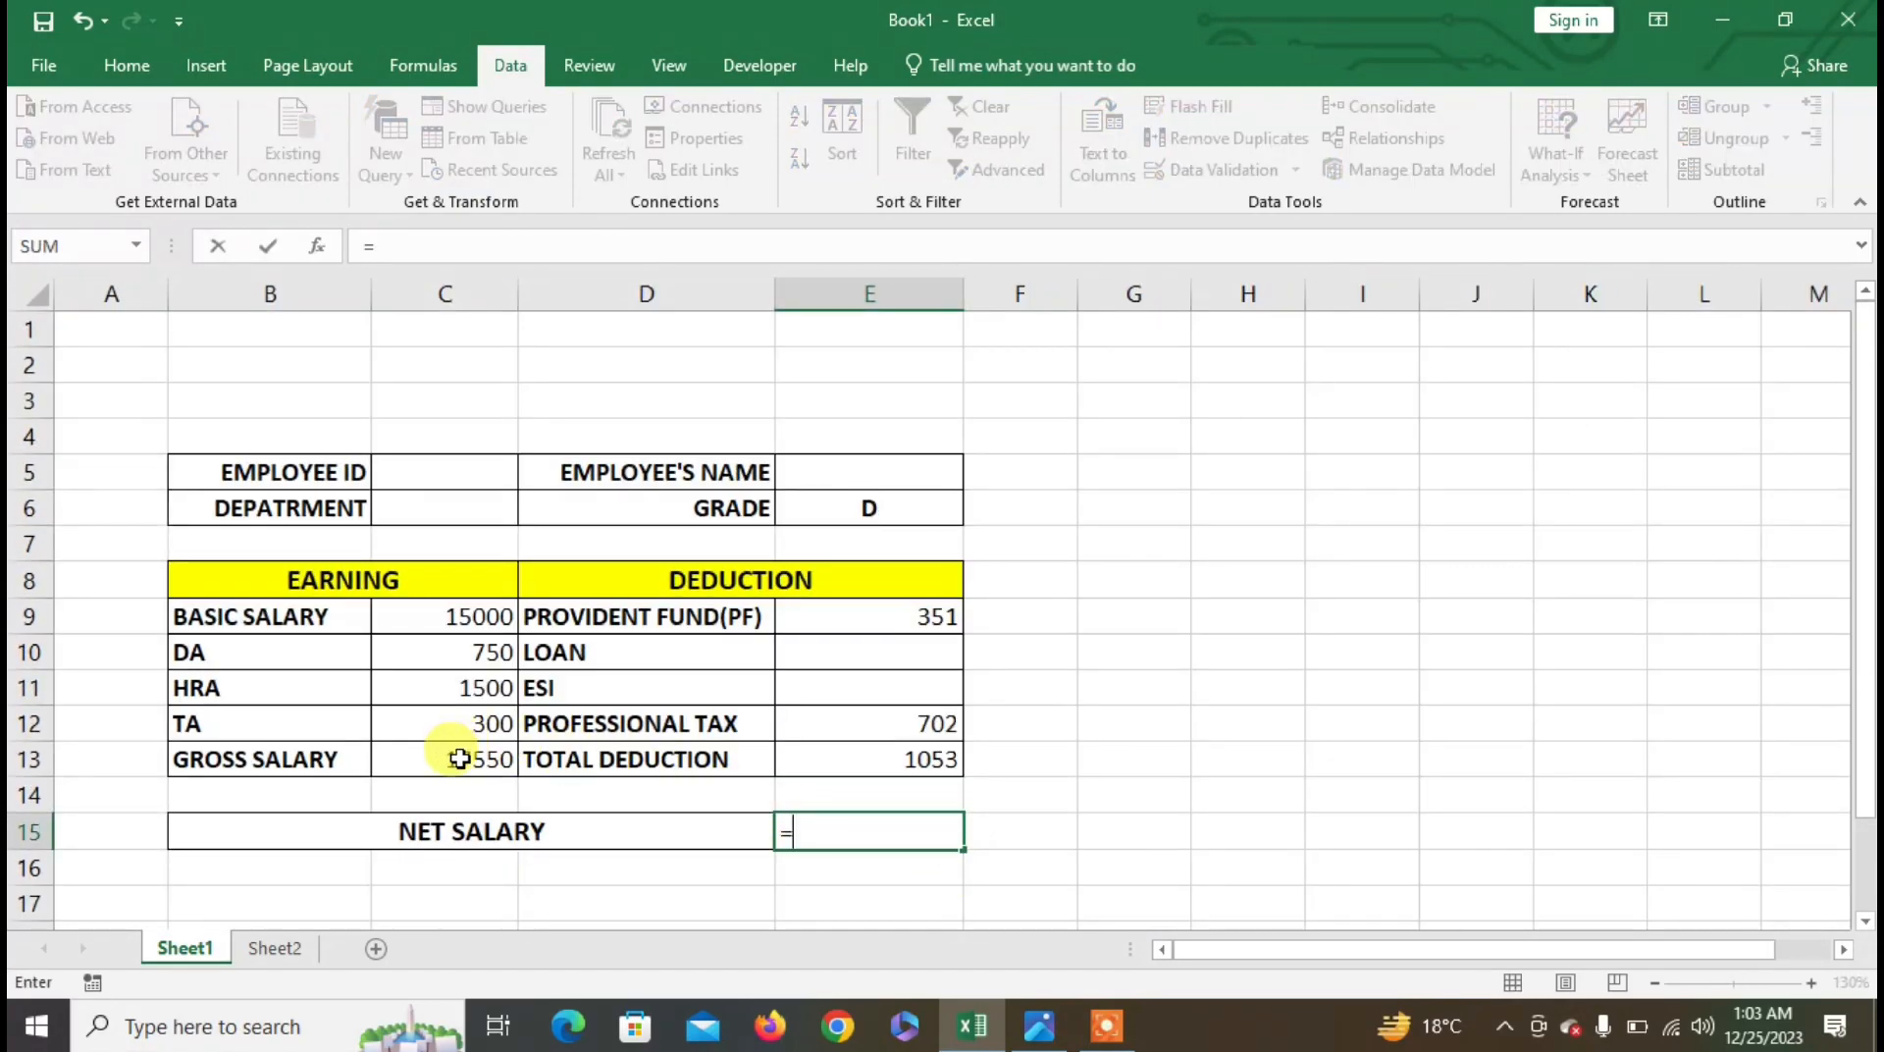
click(459, 759)
text(-)
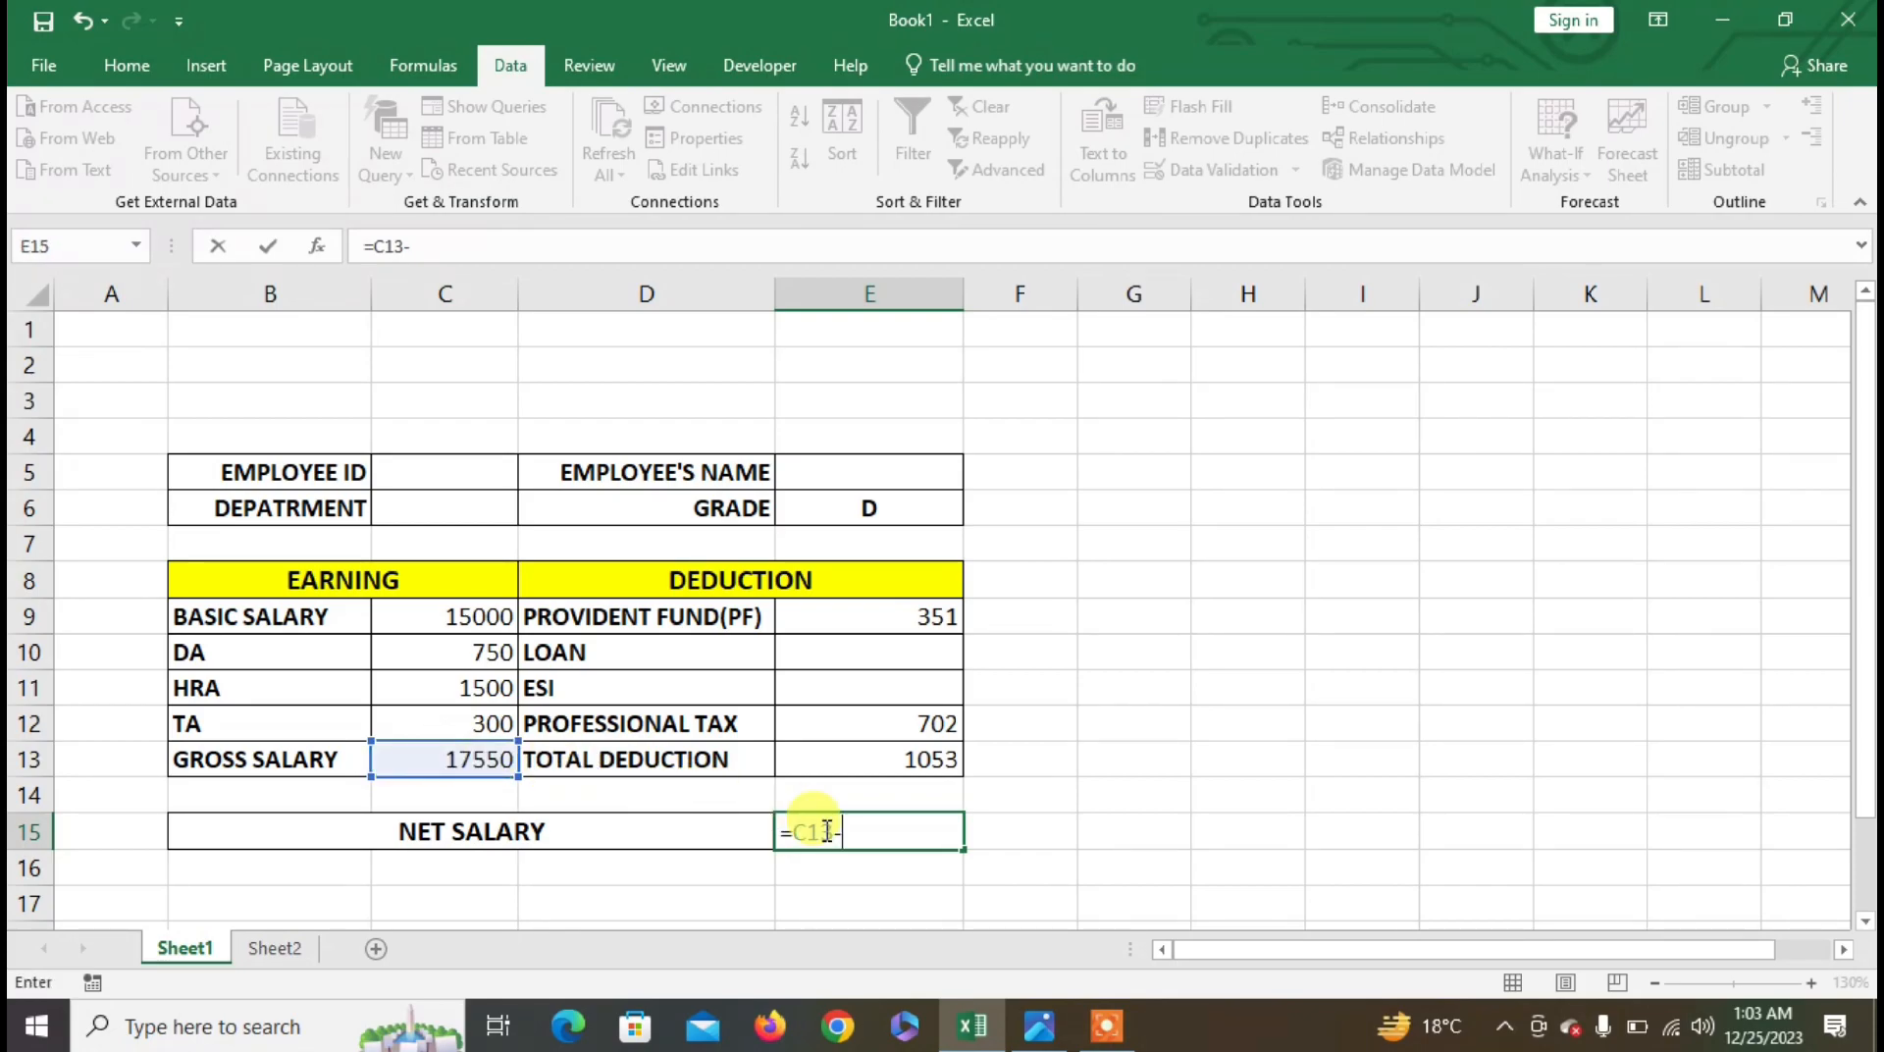
click(922, 762)
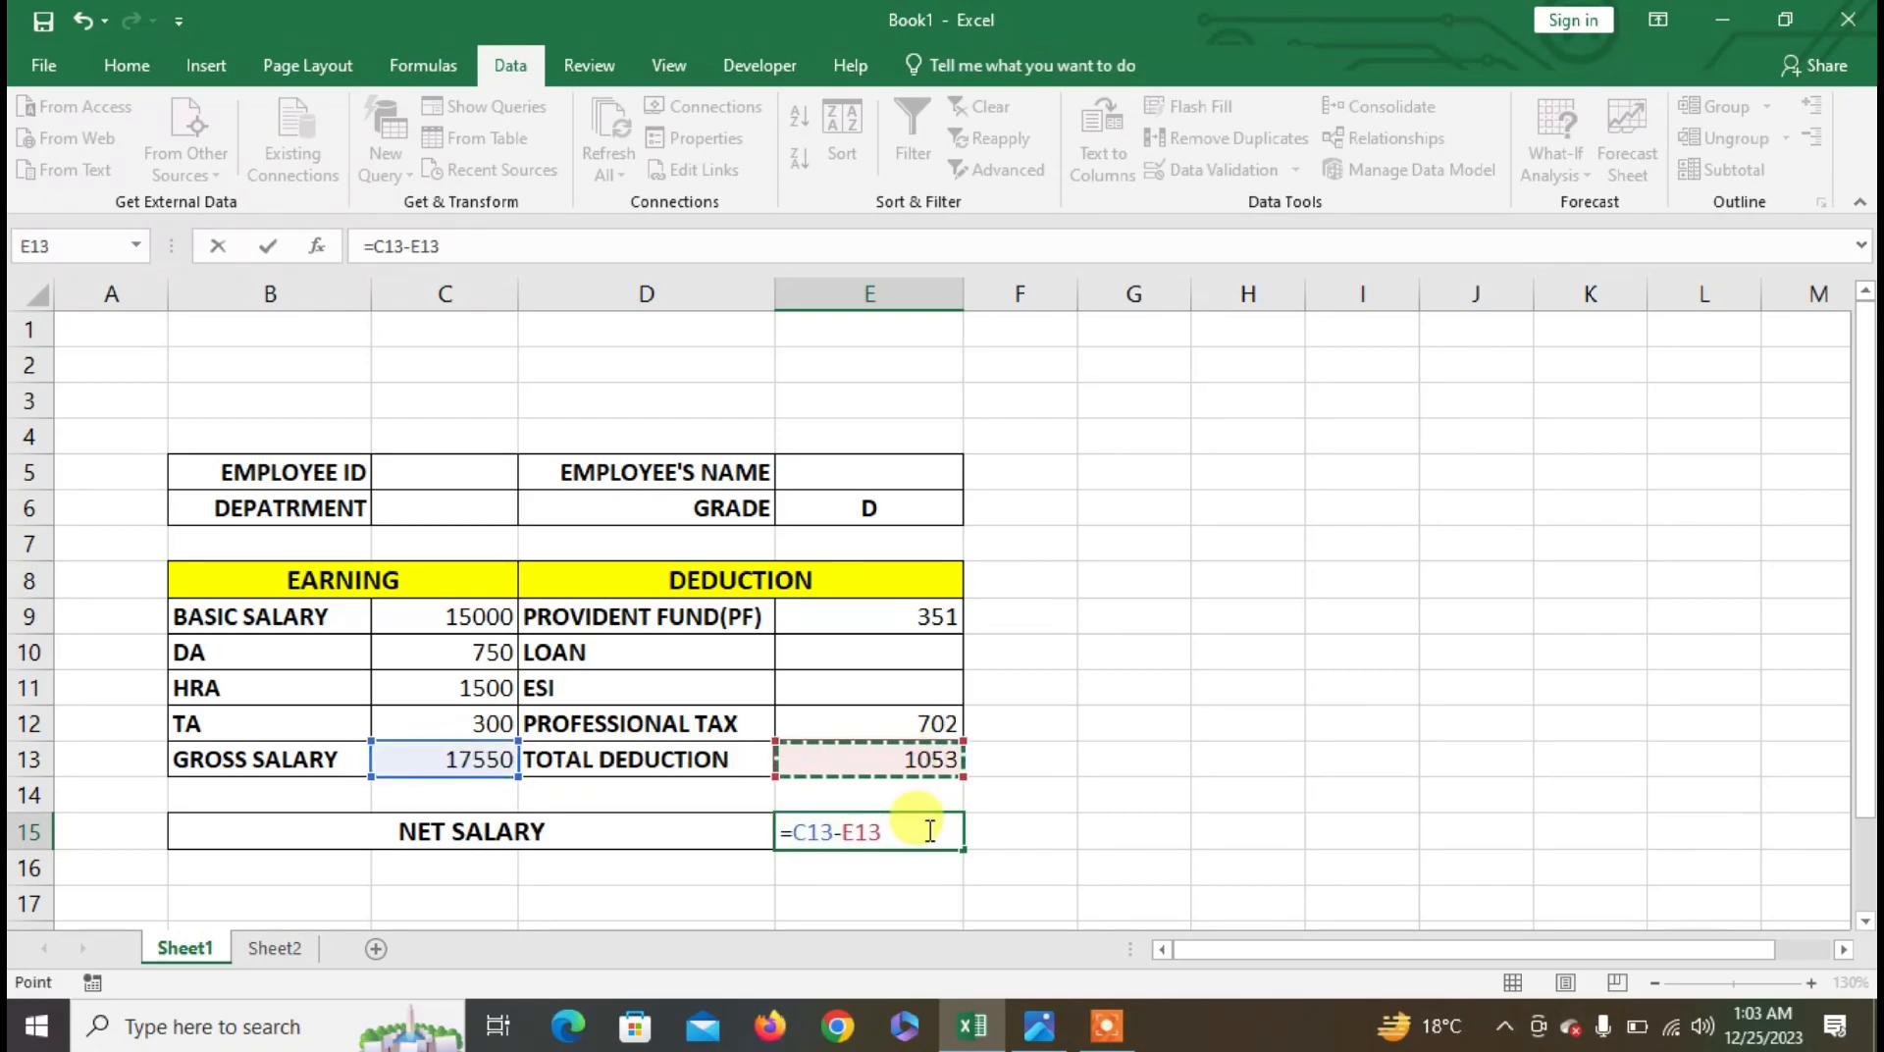
key(Return)
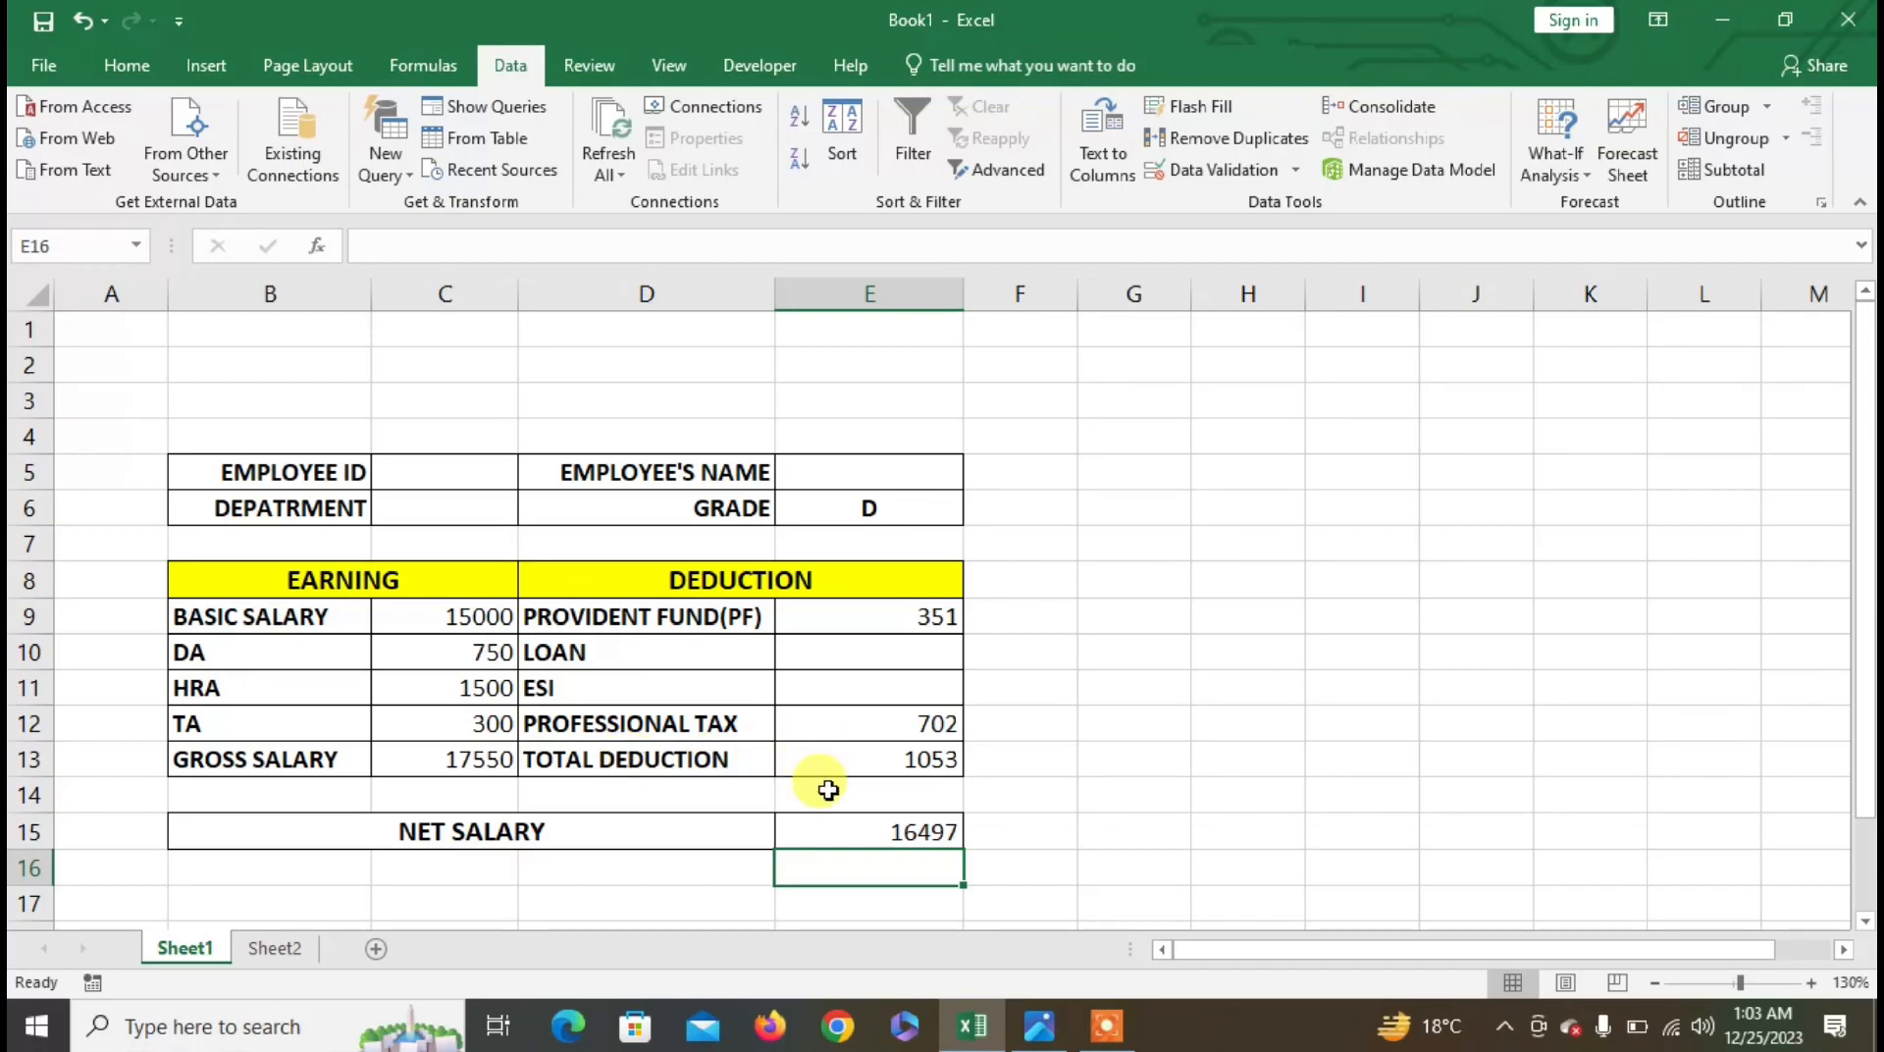
click(461, 767)
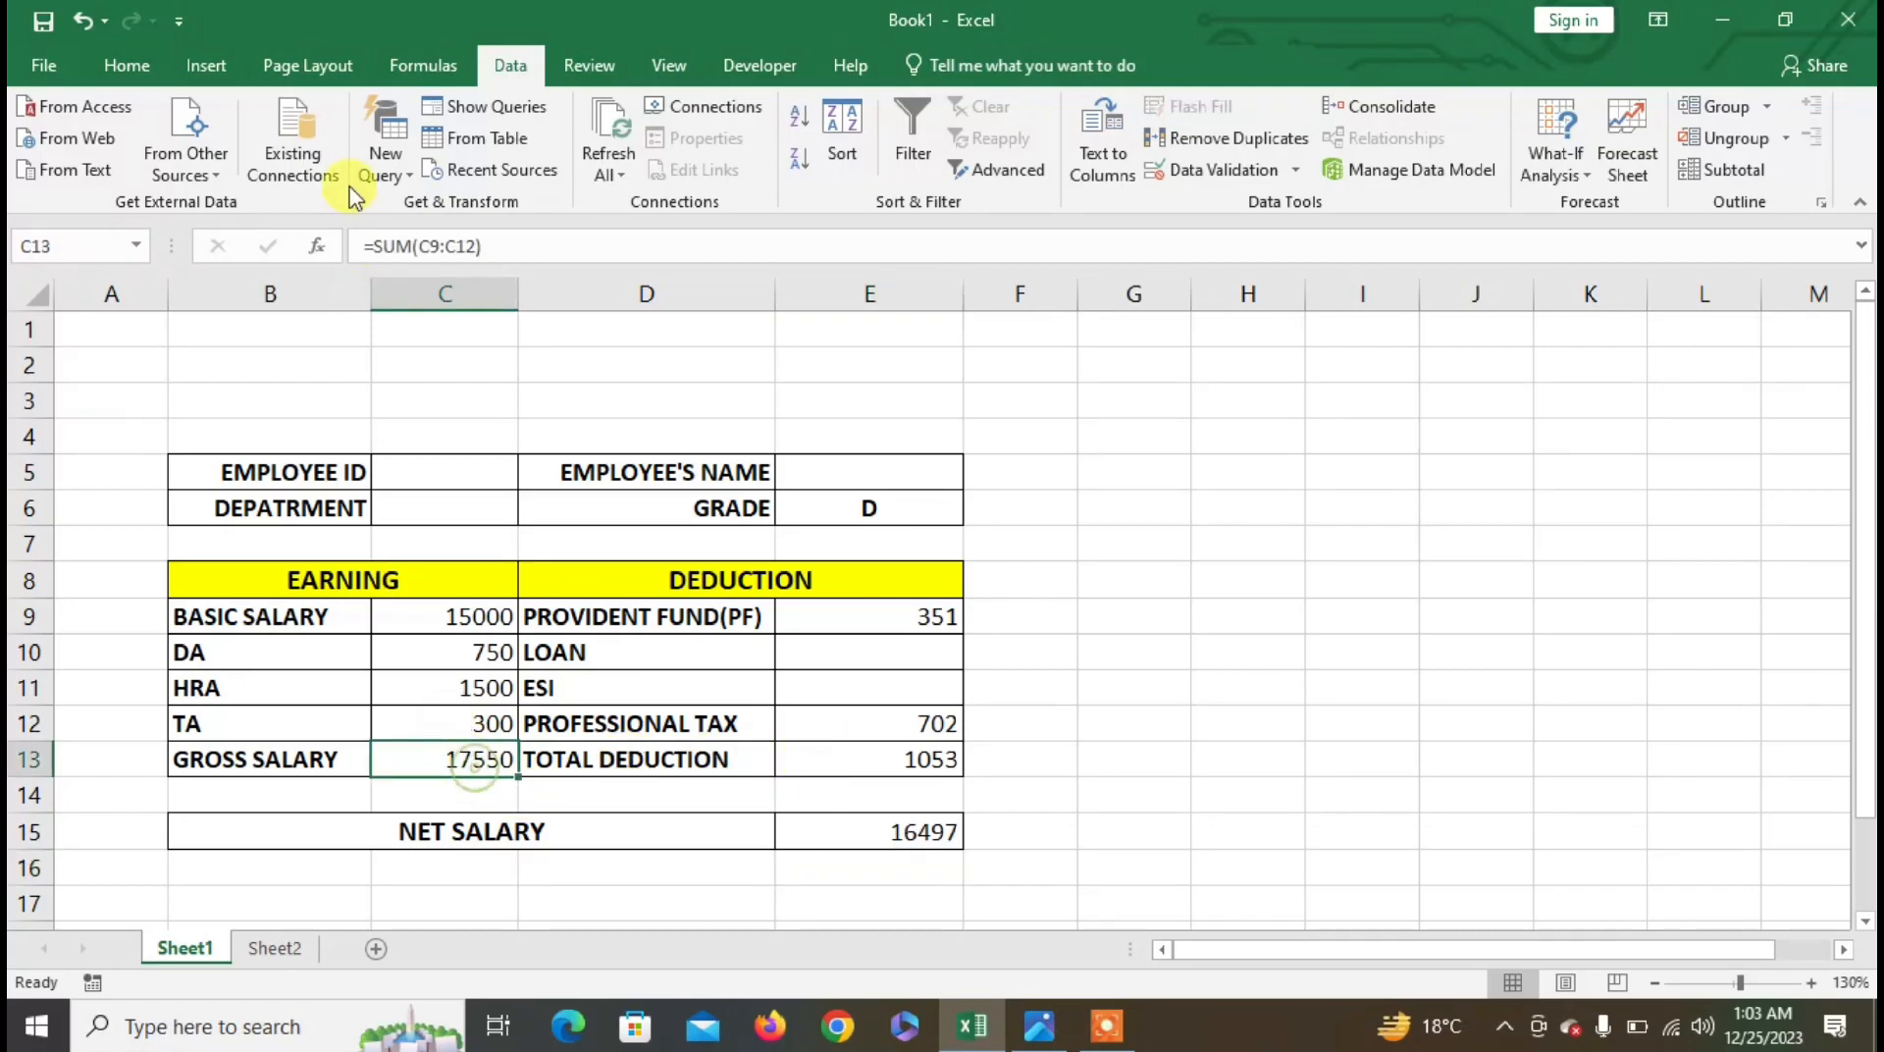
- Make the gross salary amount 17550 bold
click(116, 71)
click(239, 159)
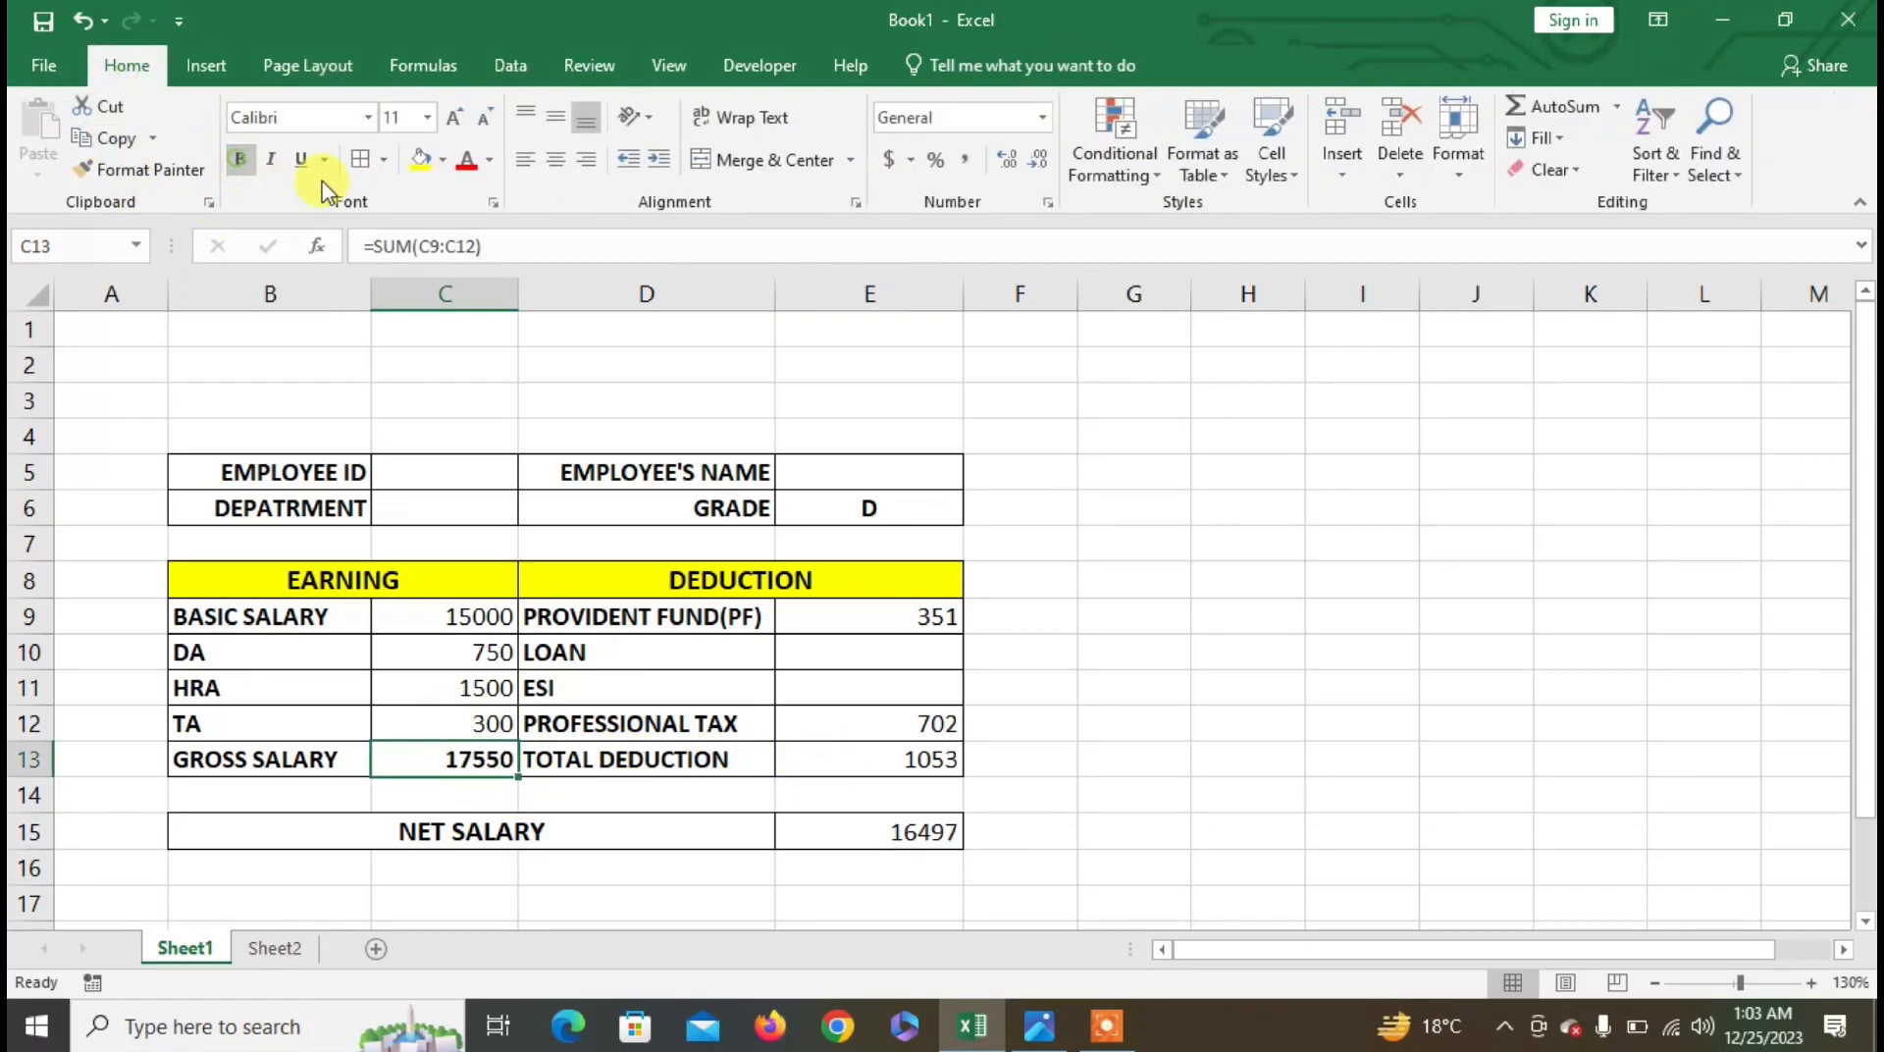
click(443, 159)
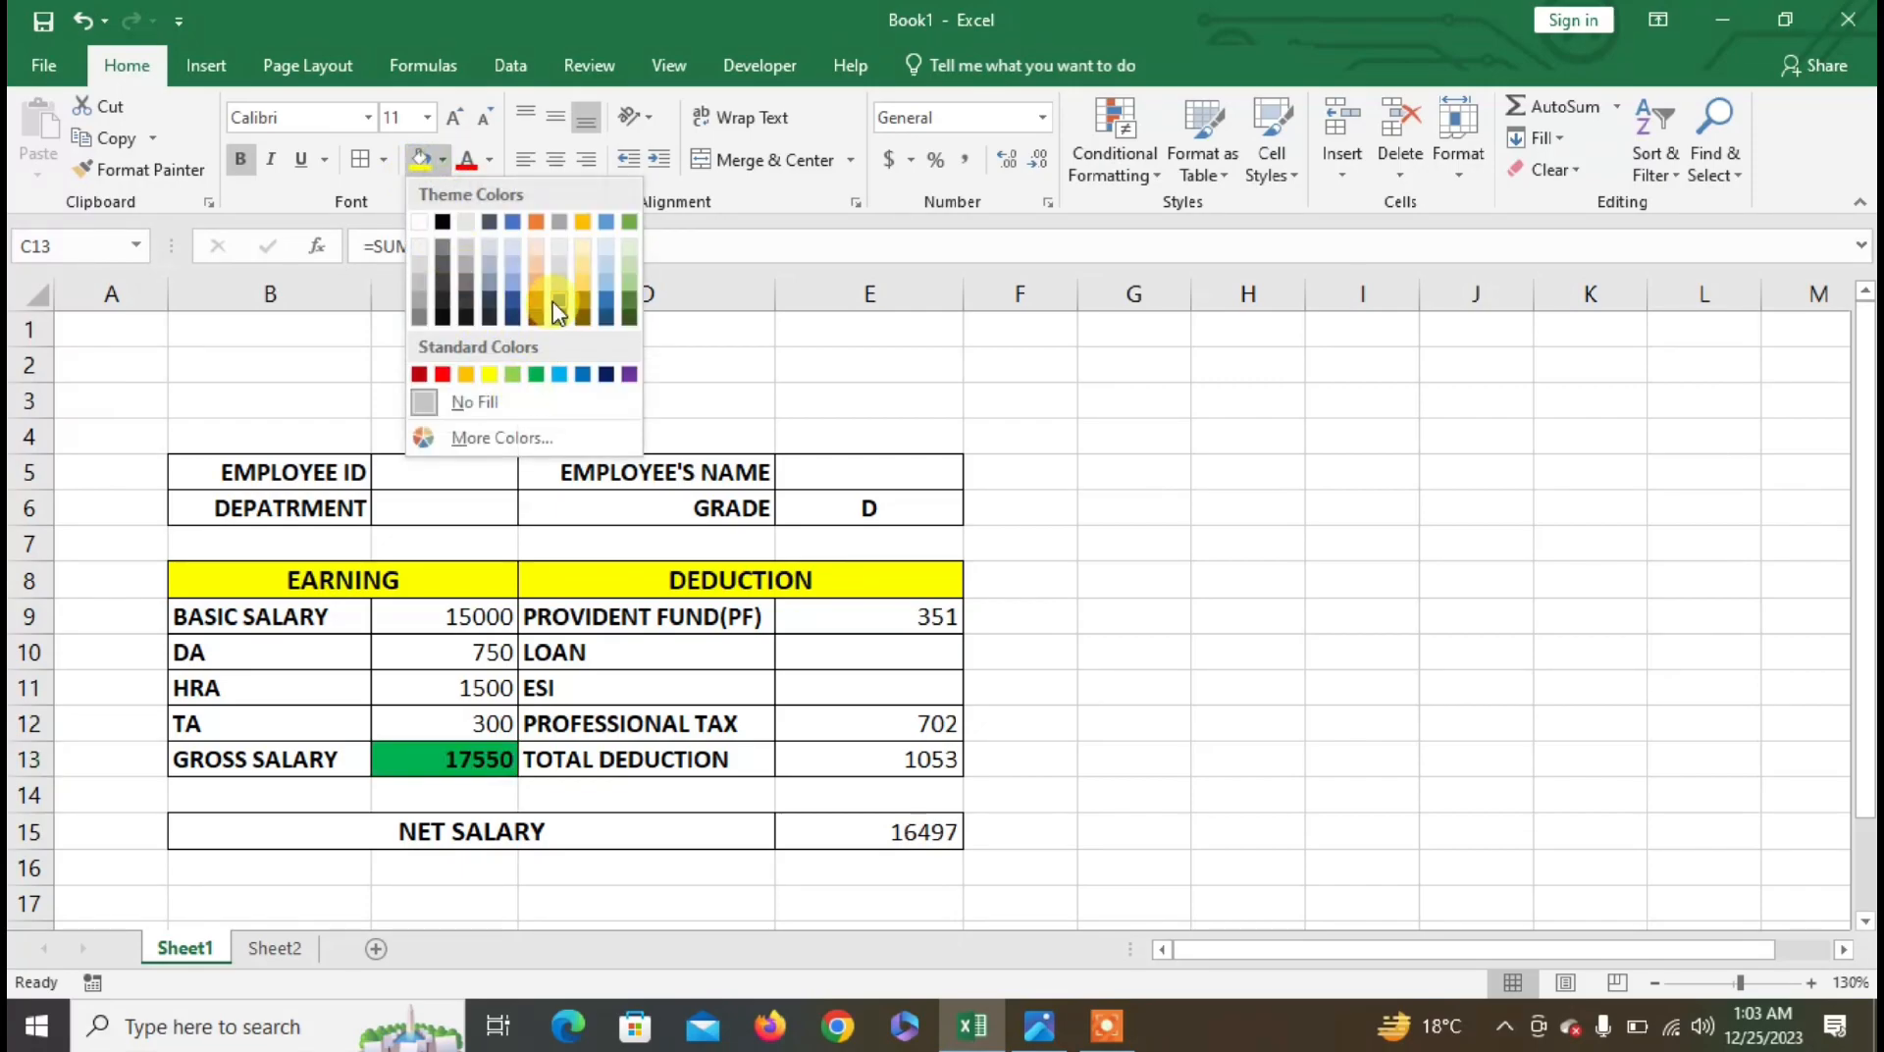
click(425, 549)
- Fill the EARNING heading green and DEDUCTION heading red, both with white text
click(425, 577)
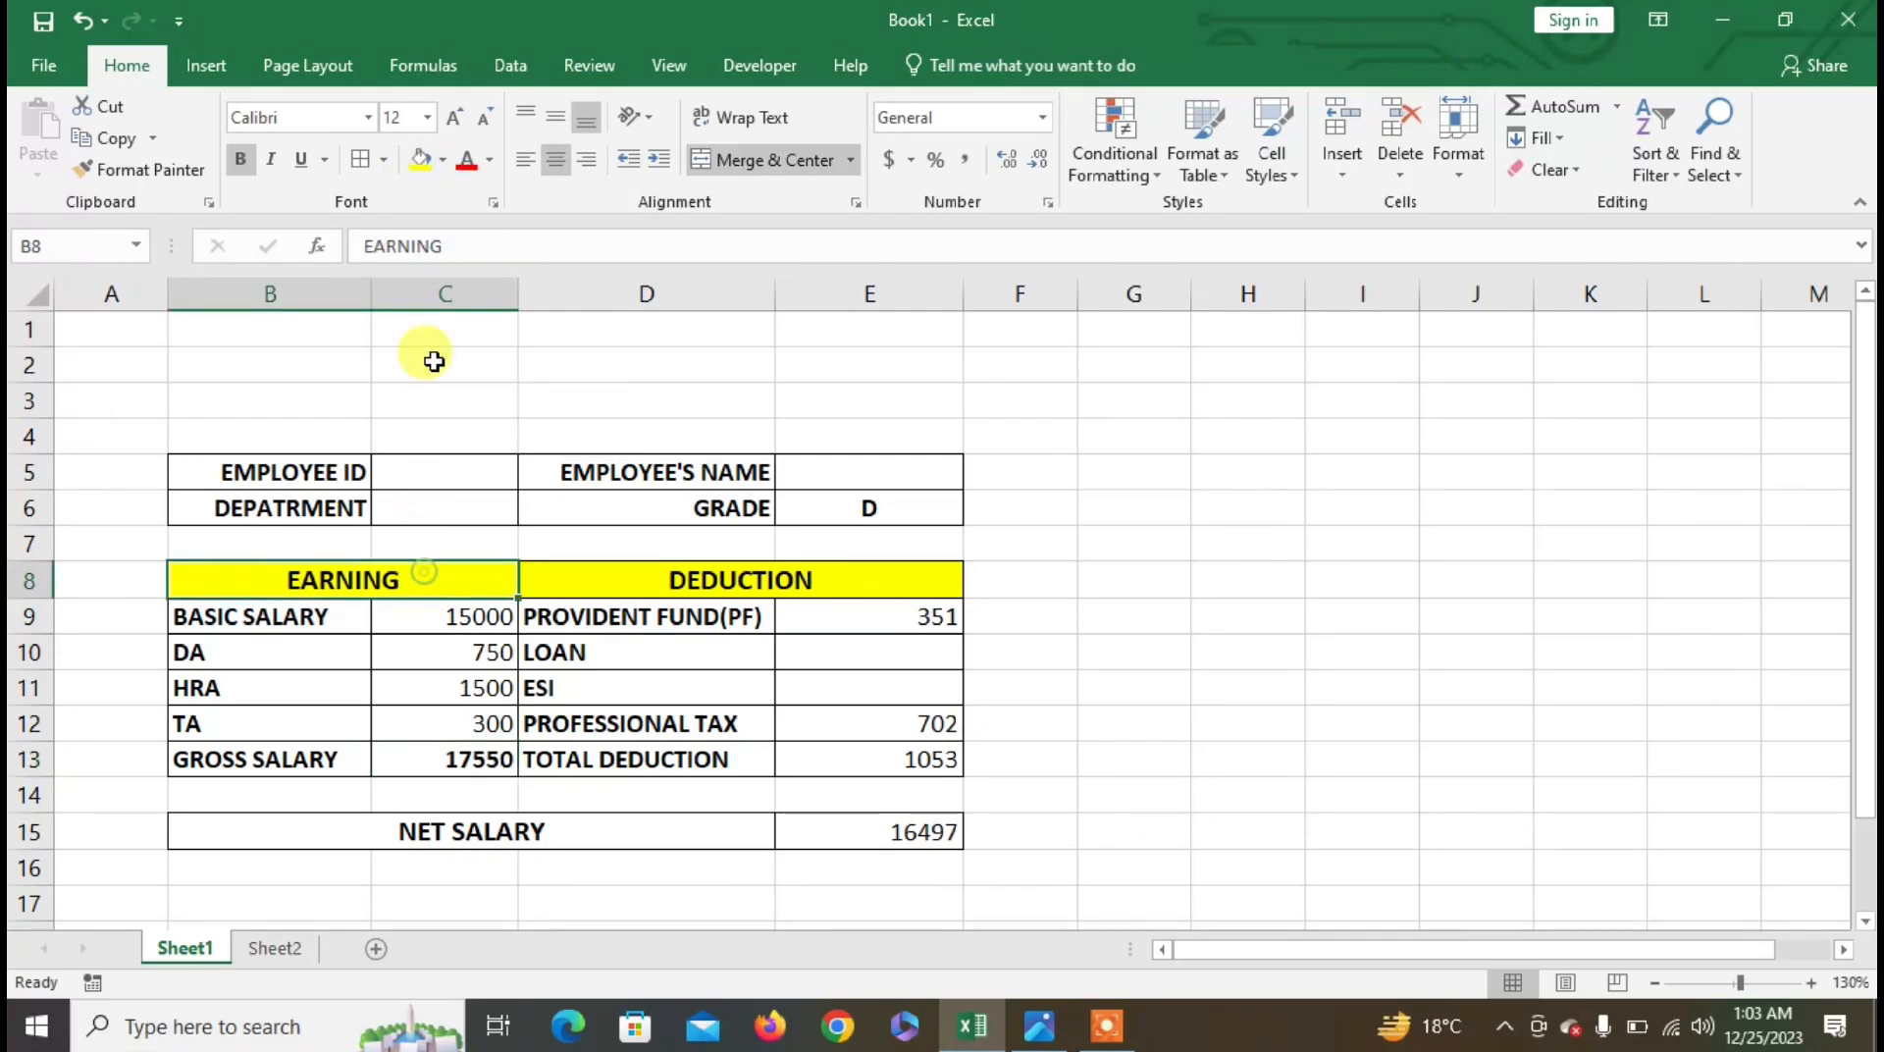
click(444, 159)
click(627, 217)
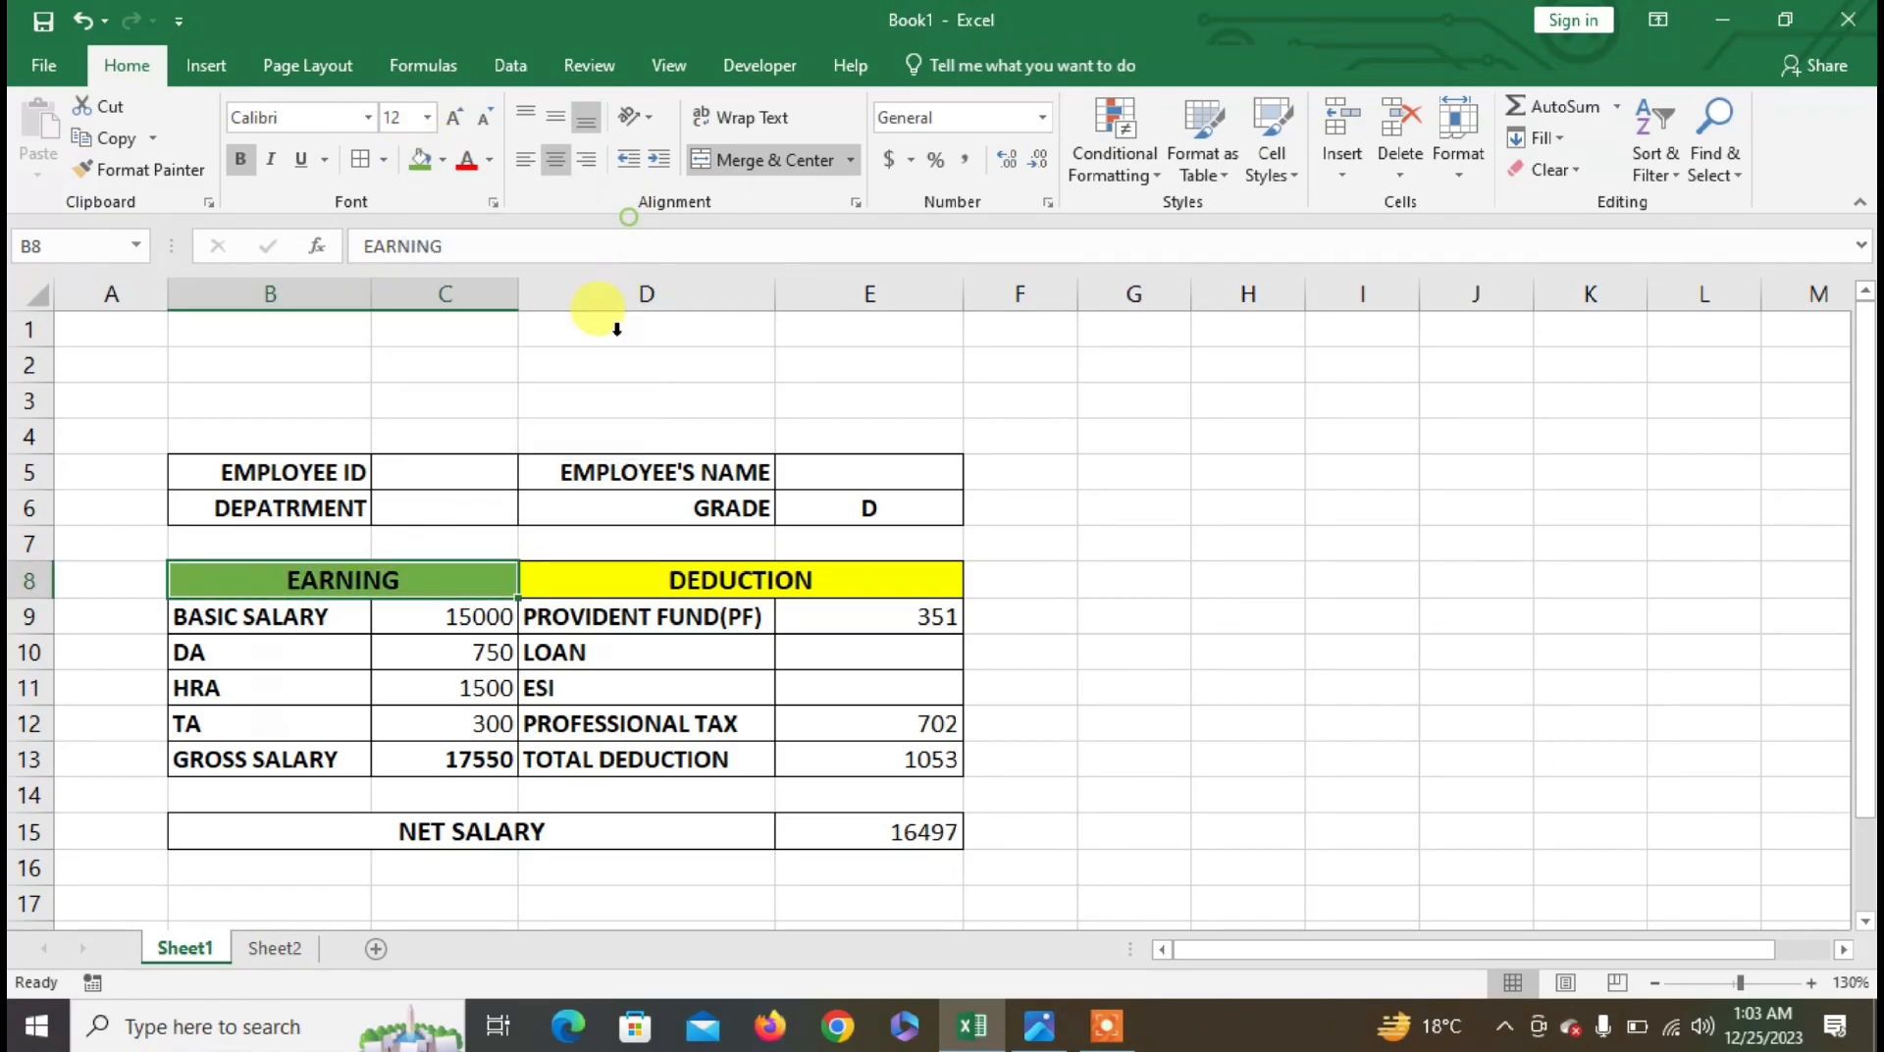
click(687, 581)
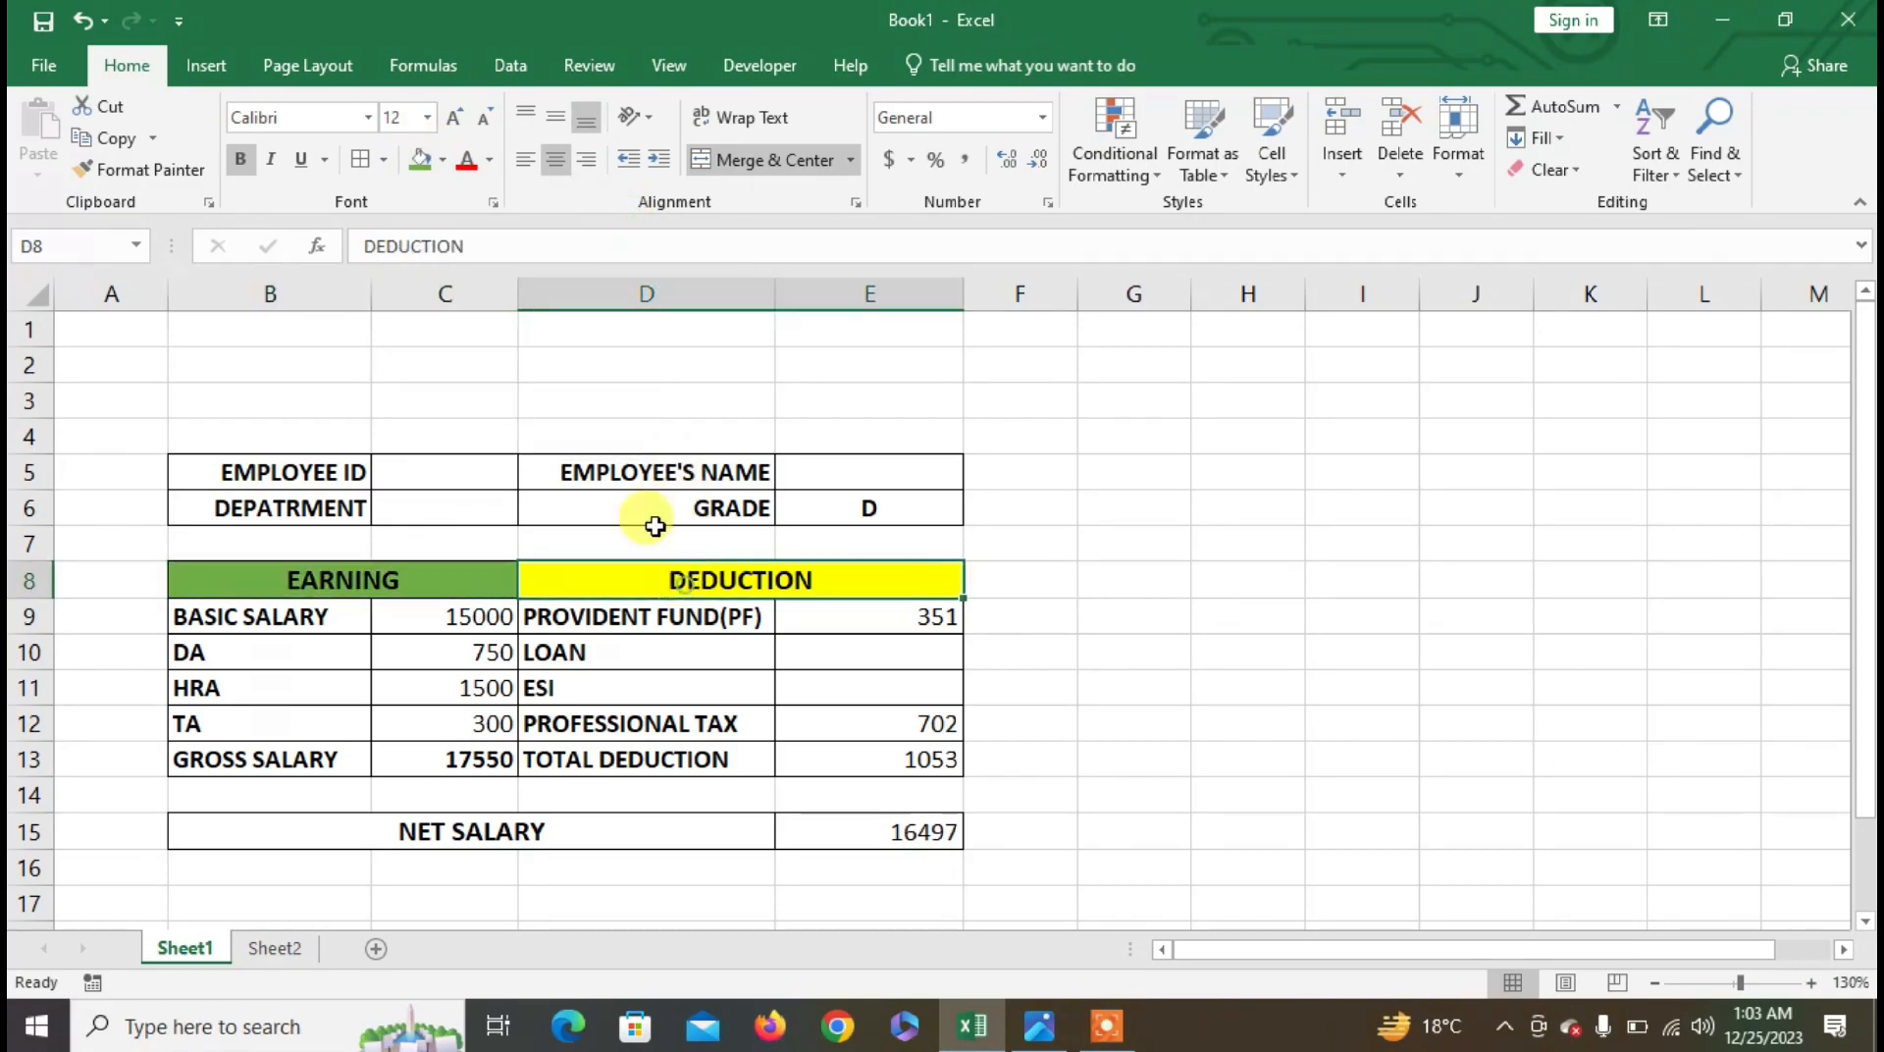
click(447, 160)
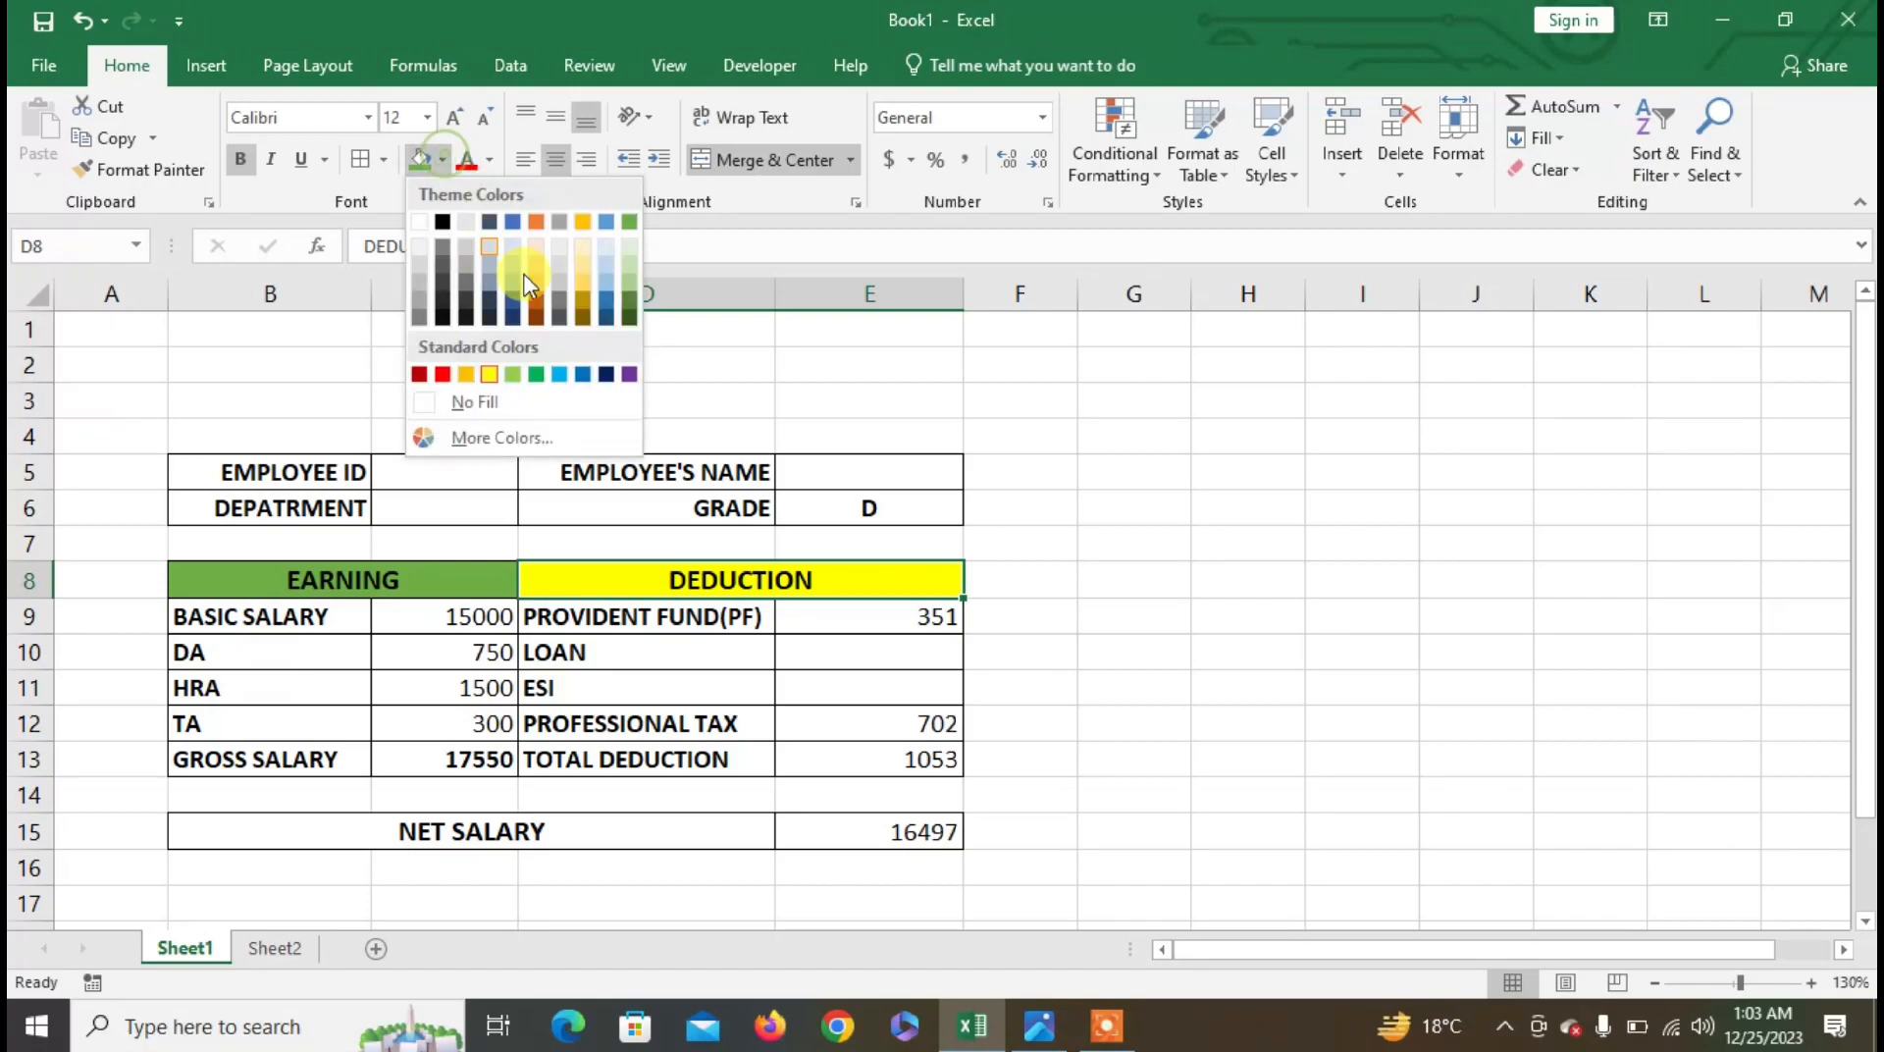
click(443, 374)
click(460, 580)
drag(460, 579, 659, 574)
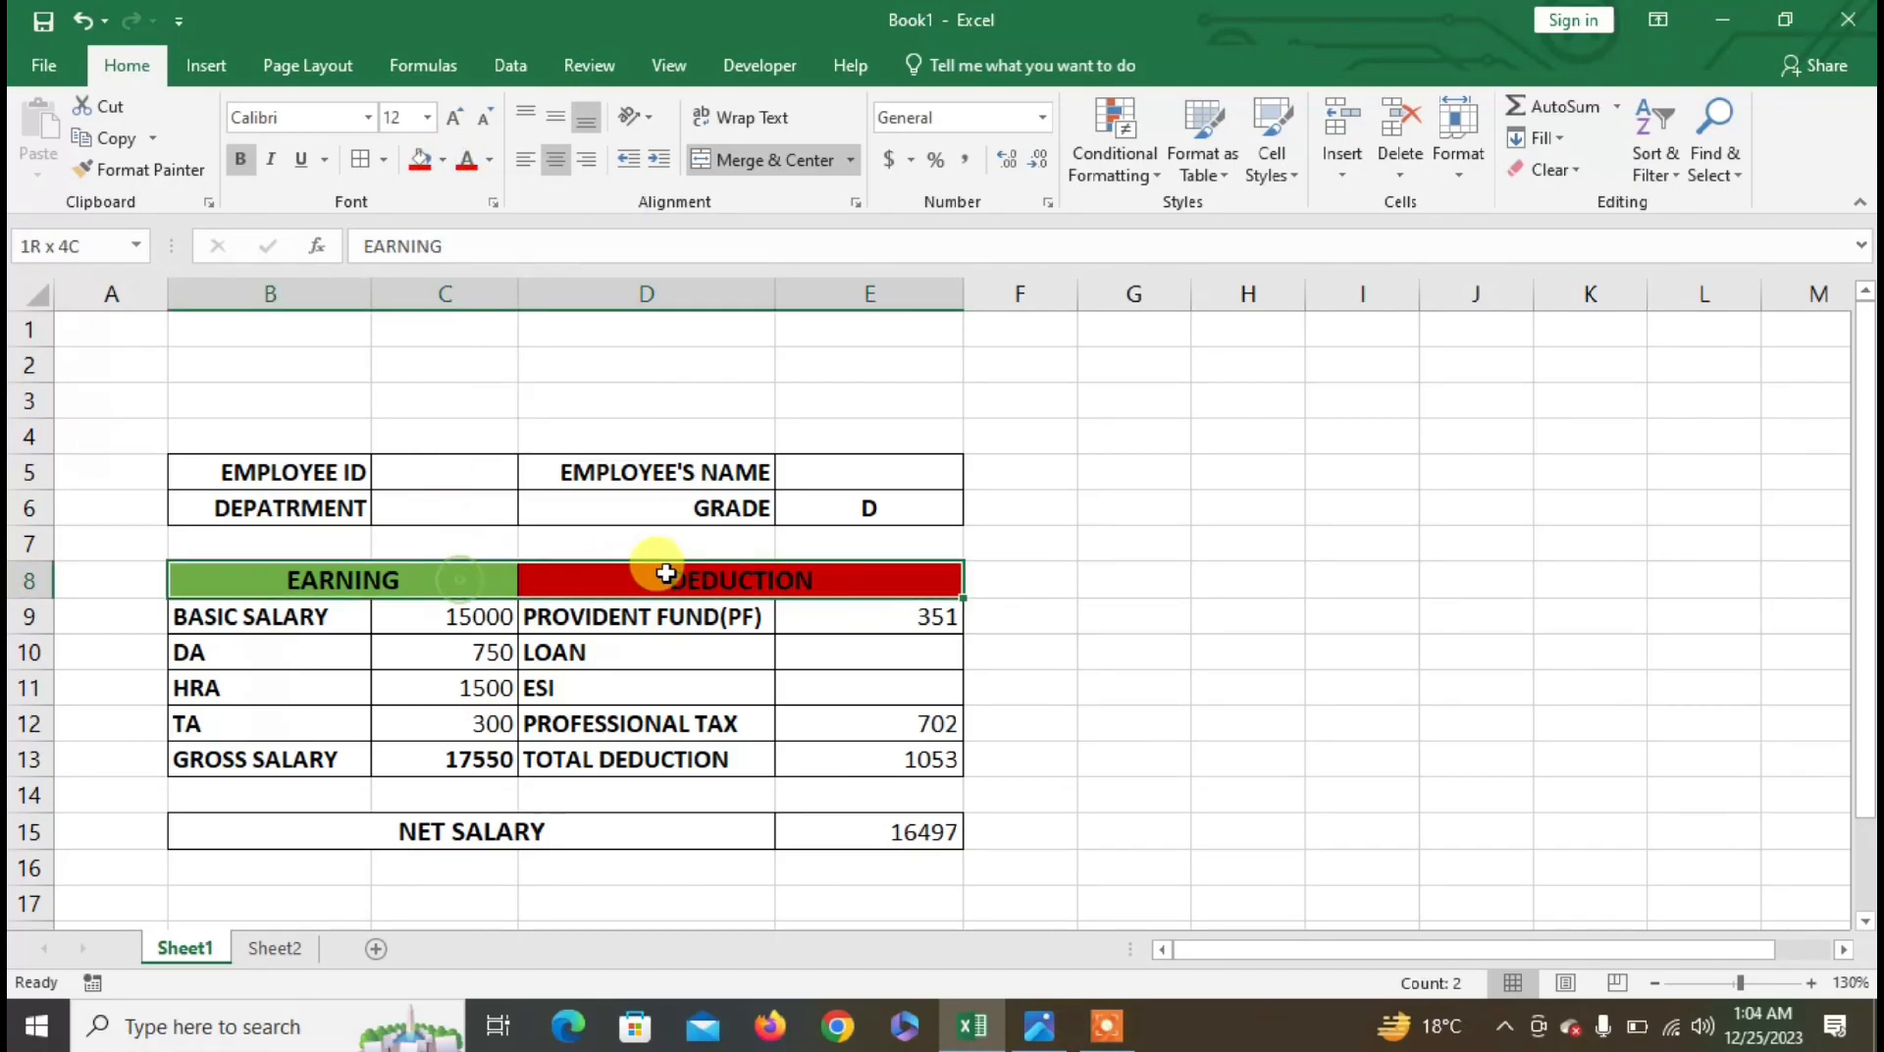
click(490, 160)
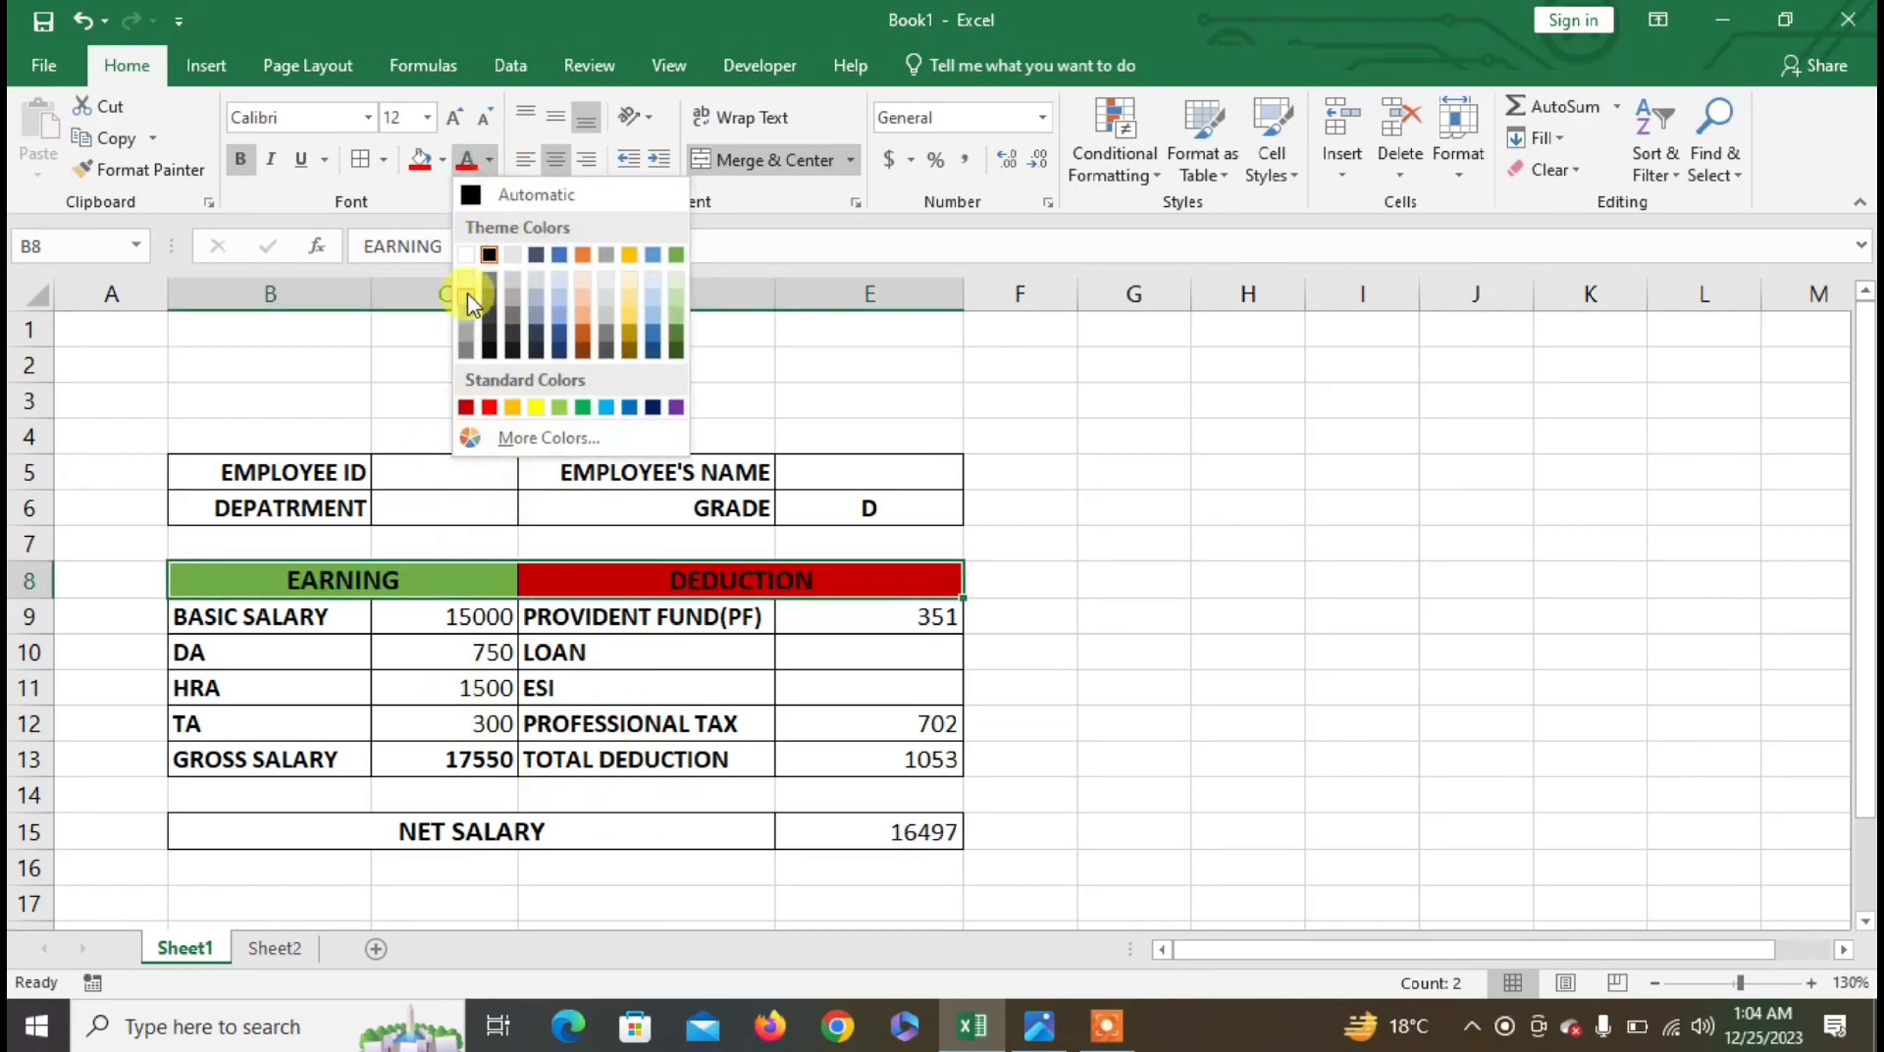
click(466, 254)
- Fill gross salary 17550 green and total deduction 1053 standard red
click(465, 761)
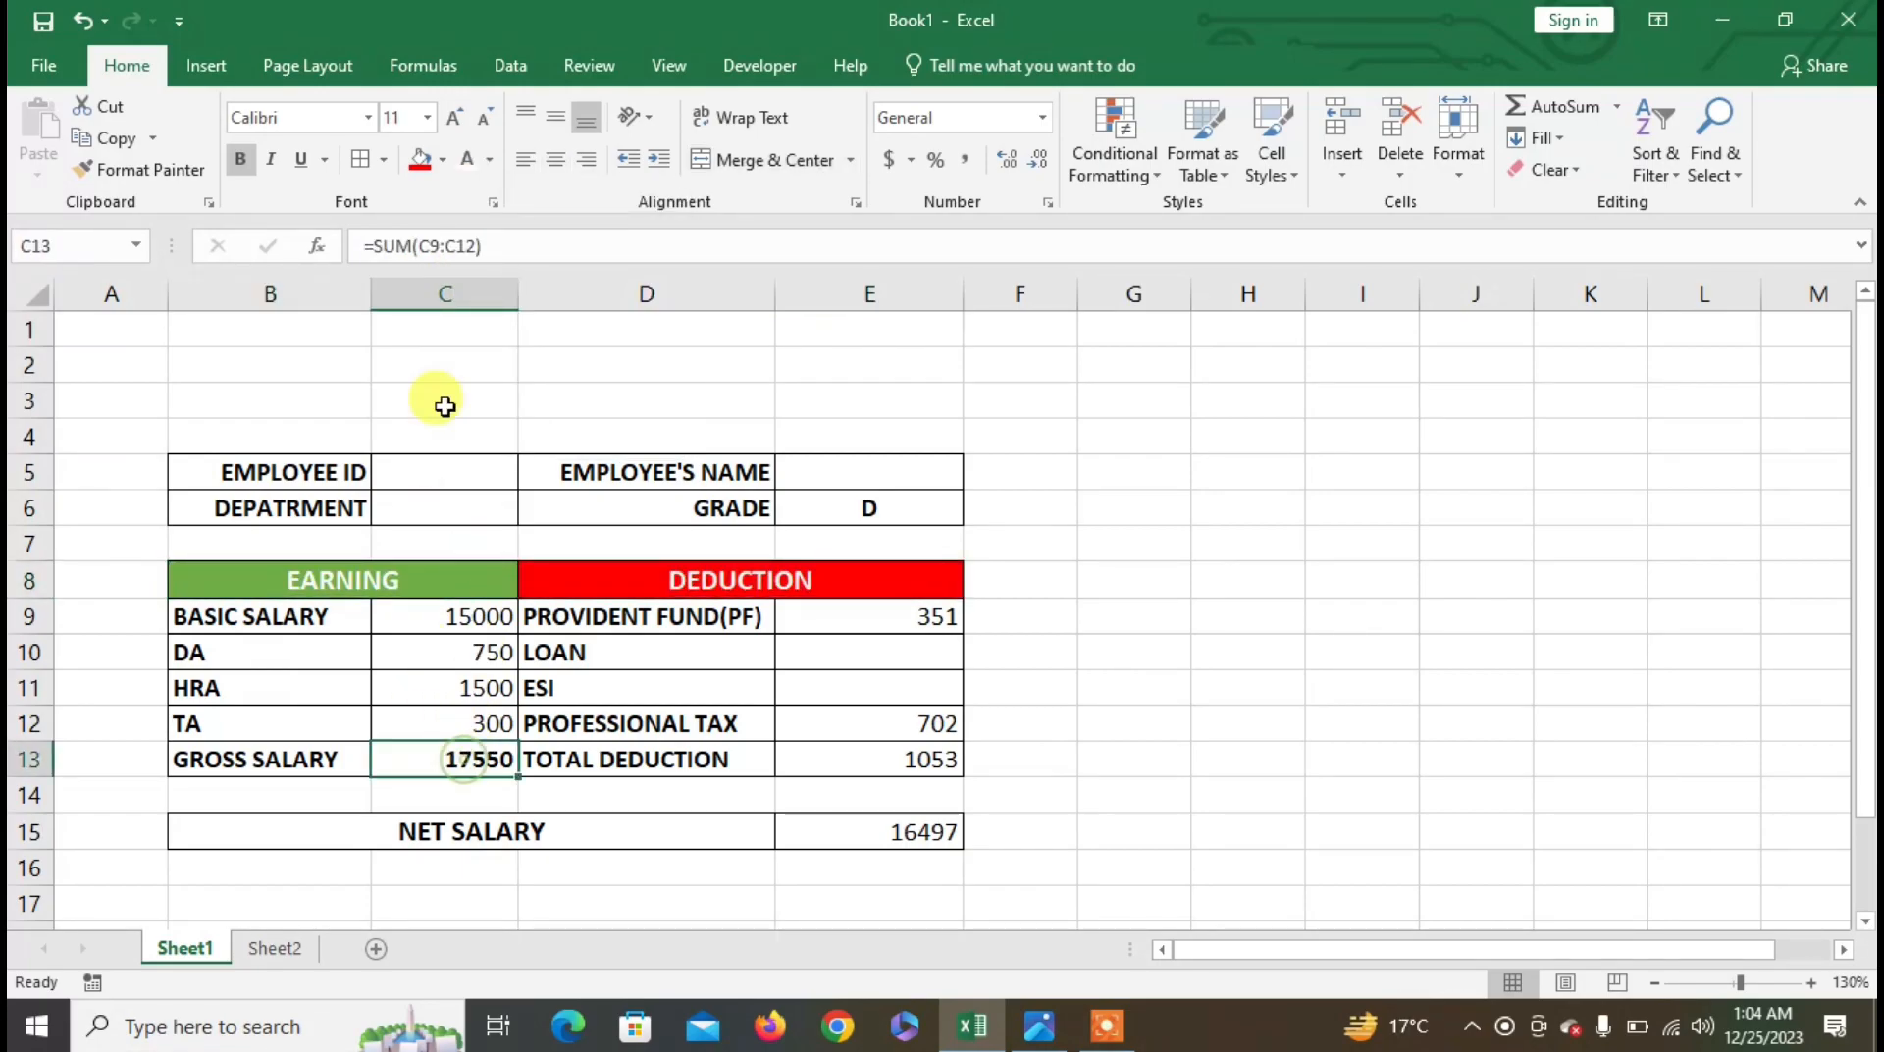
click(443, 160)
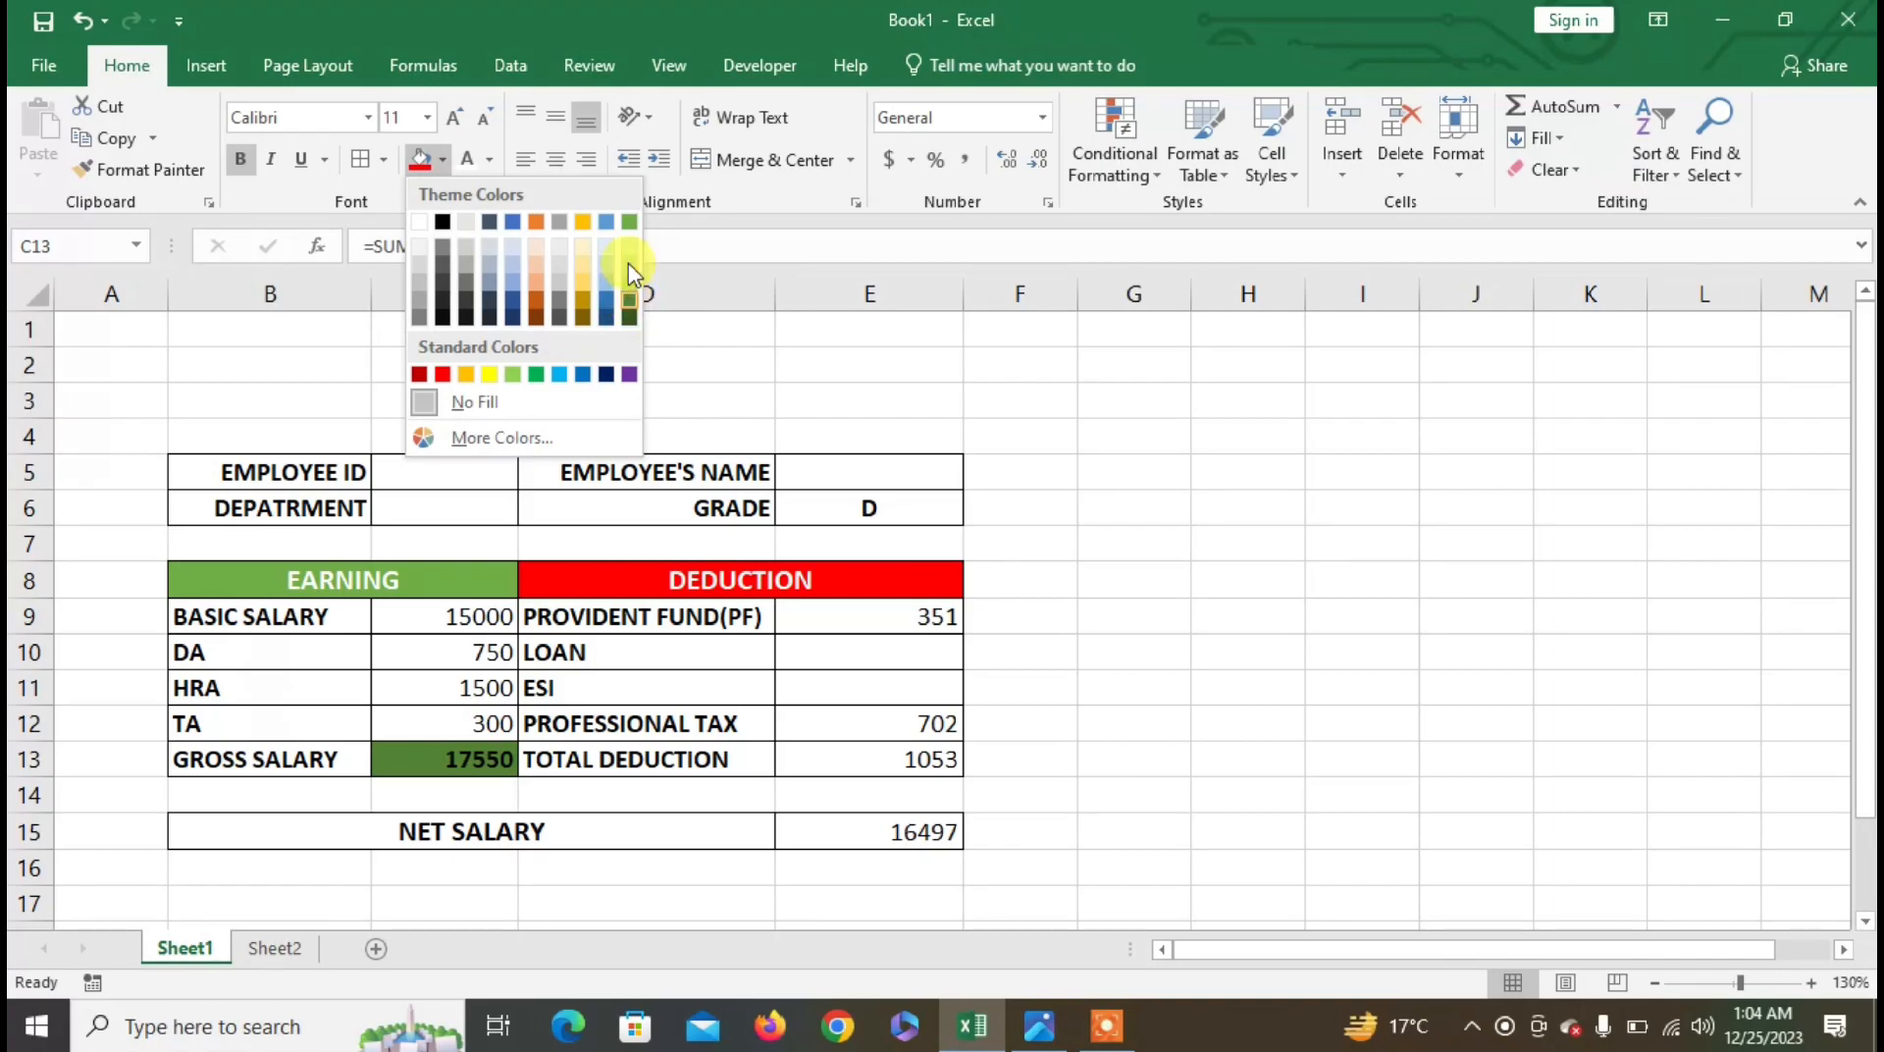
click(629, 222)
click(944, 759)
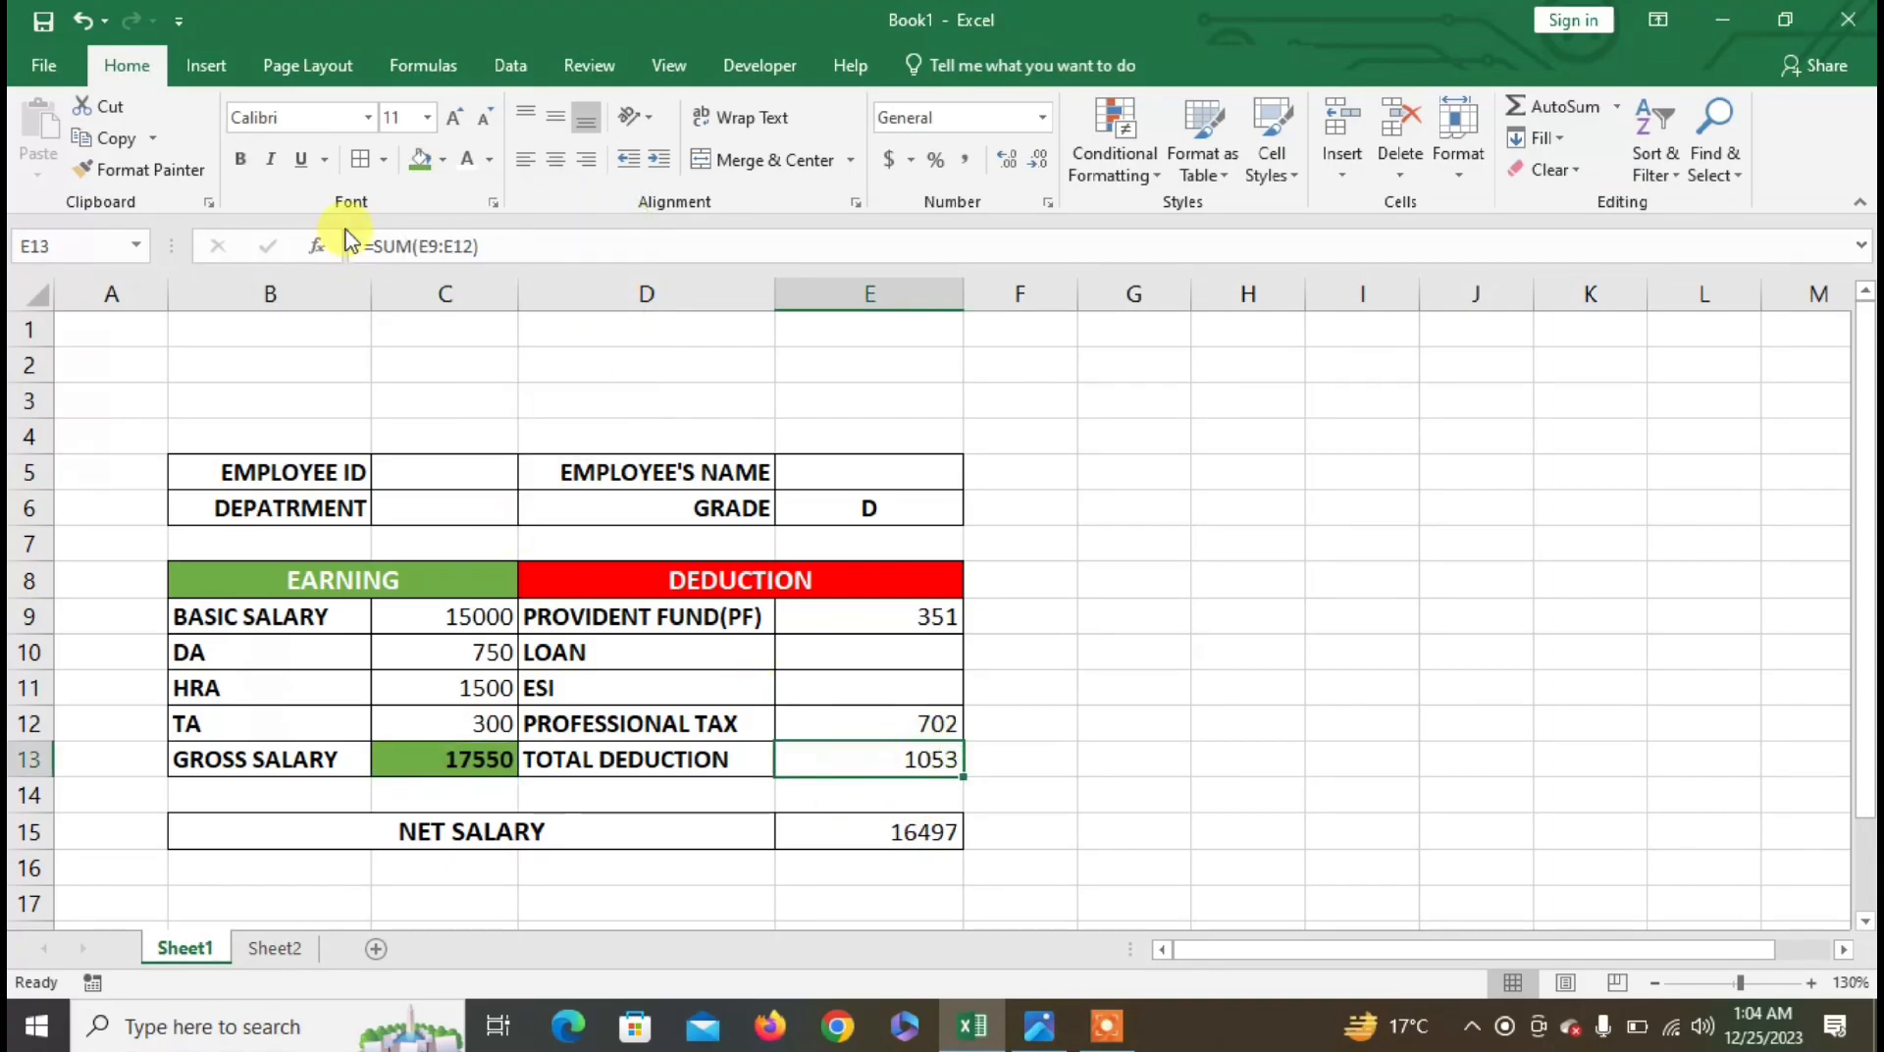
click(442, 160)
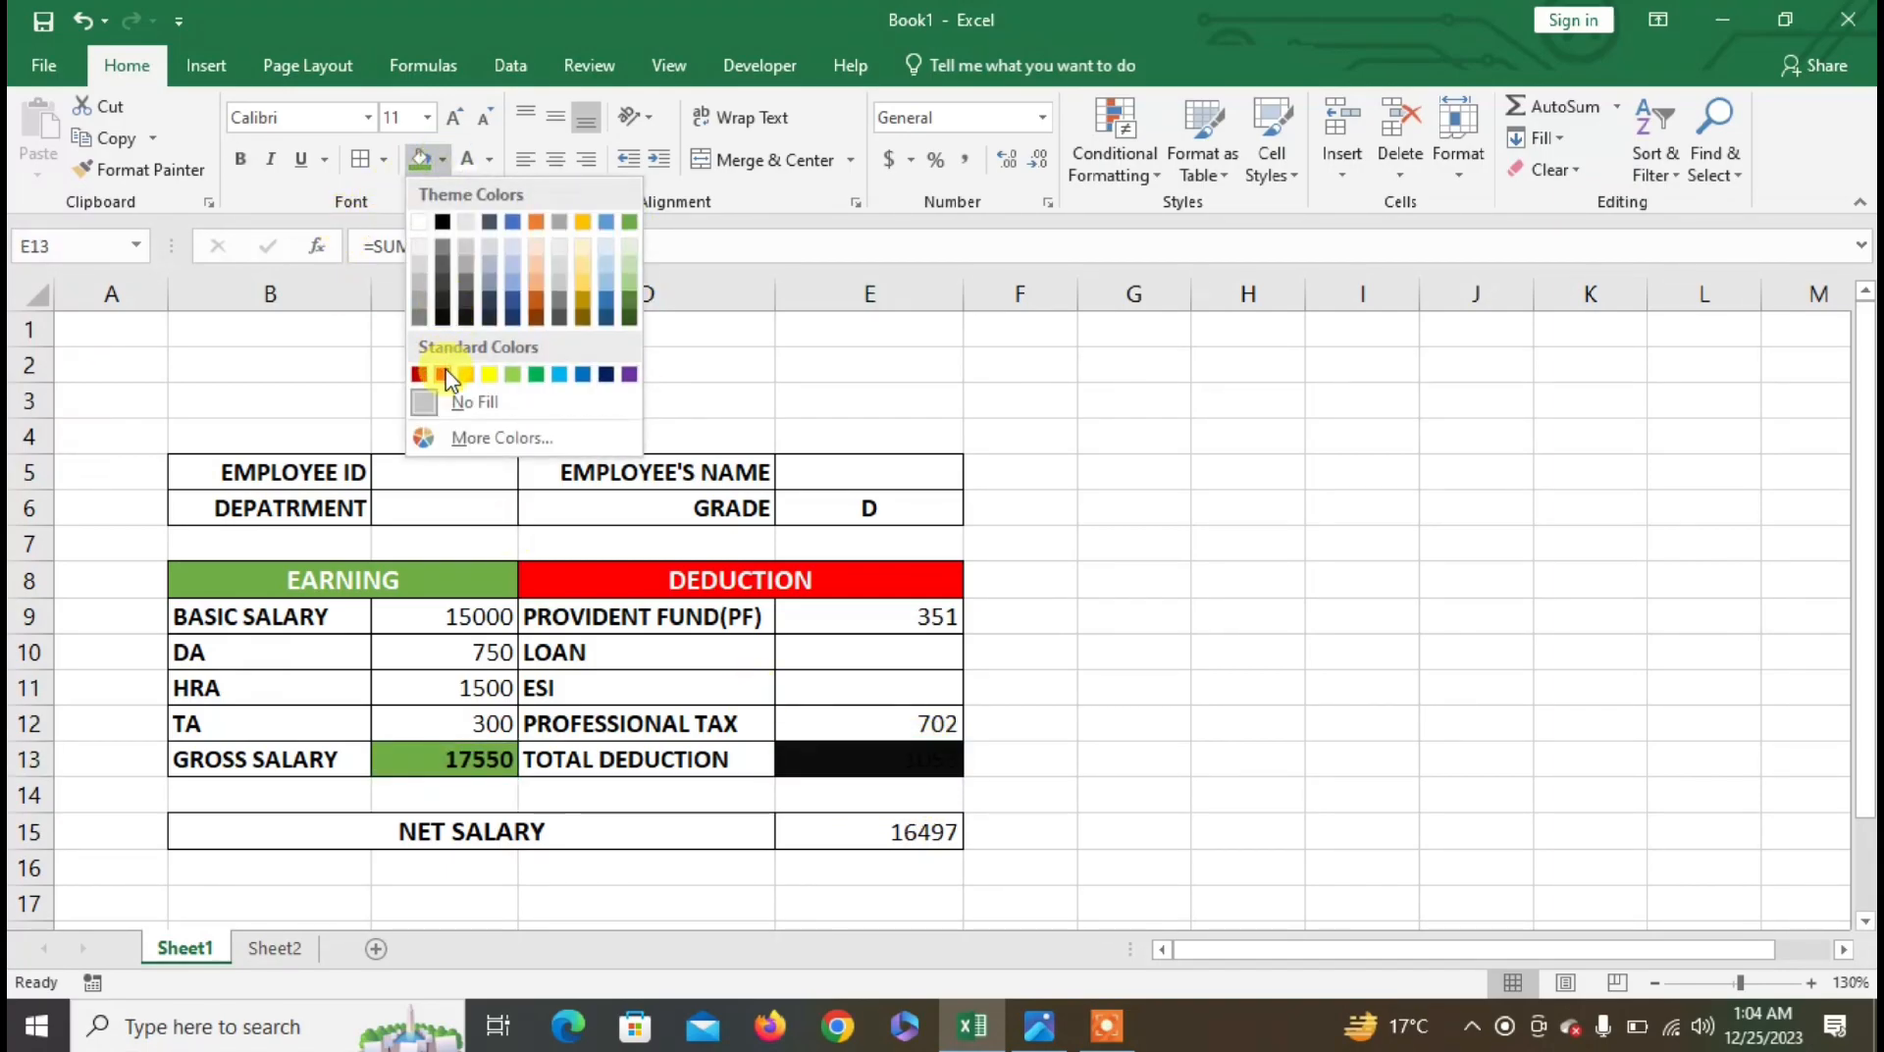
click(444, 370)
click(828, 841)
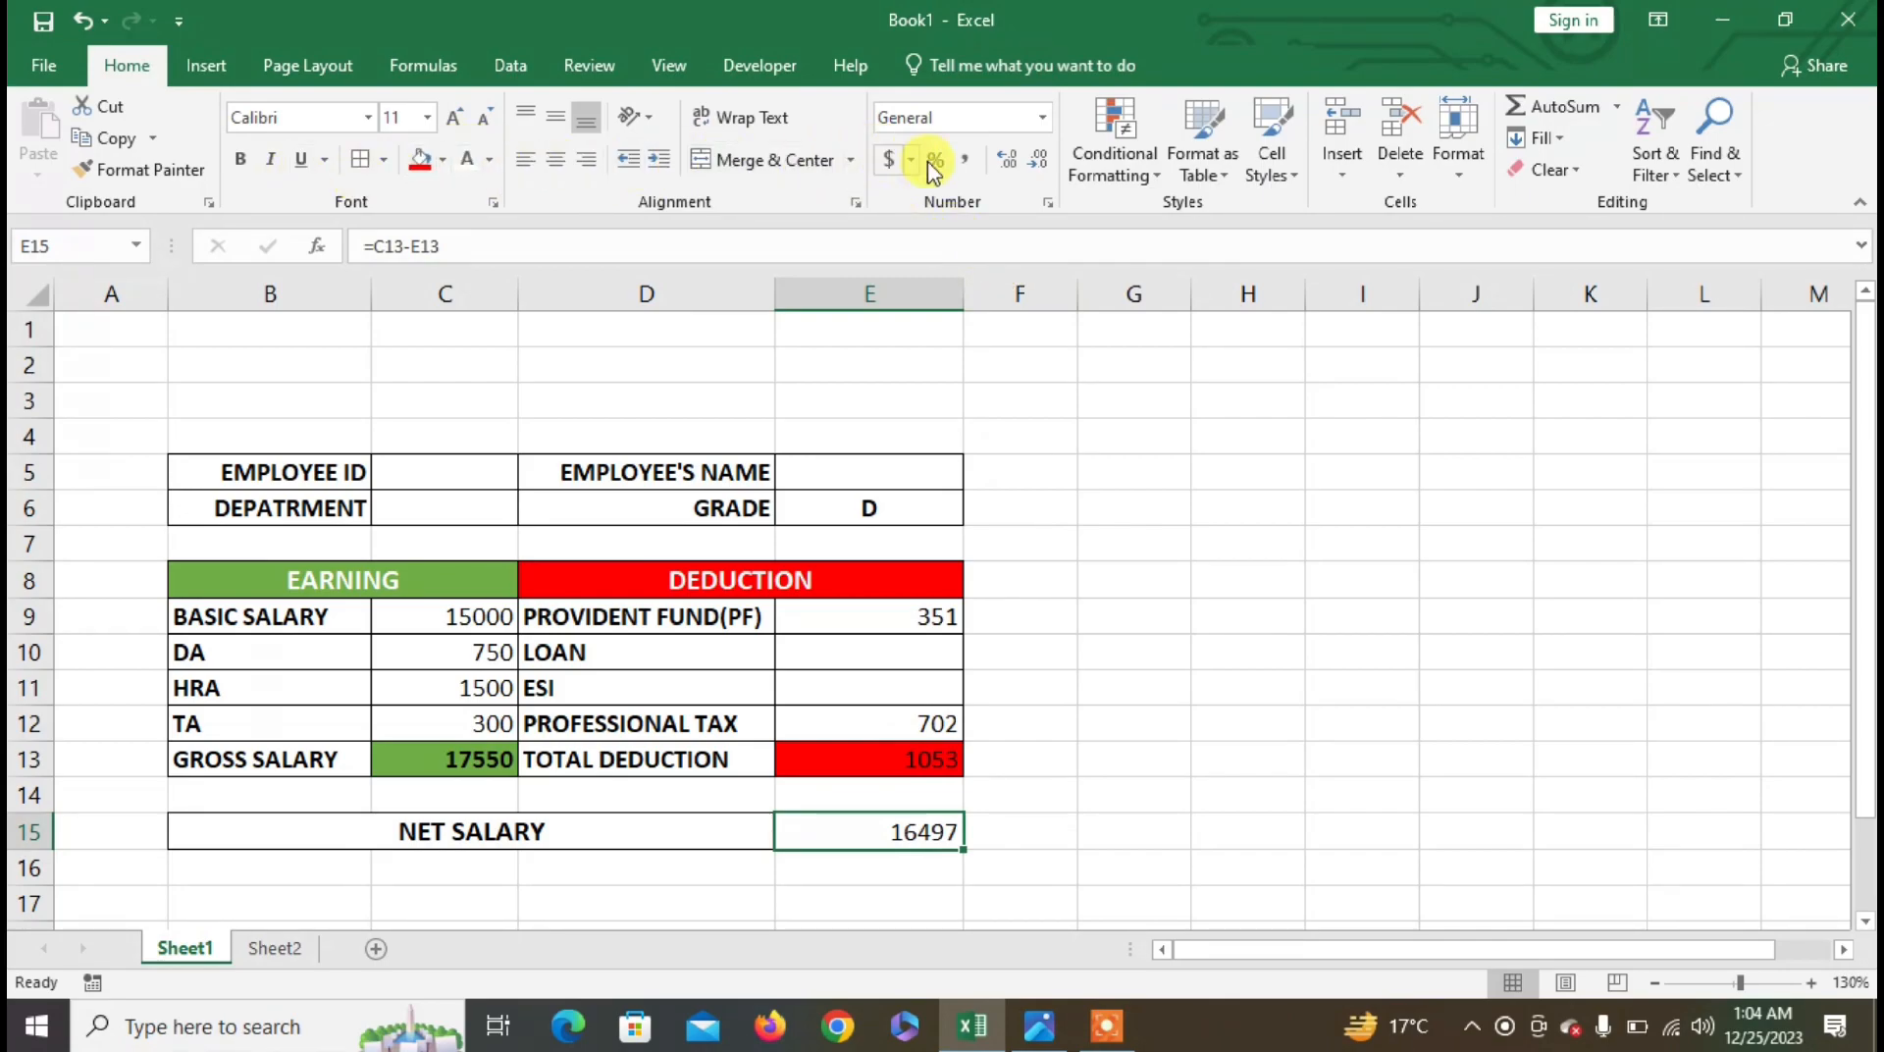
- Format net salary E15 as 16,497.00 in Comma Style, bold, size 14, light orange fill
click(968, 163)
click(243, 161)
click(453, 118)
click(453, 118)
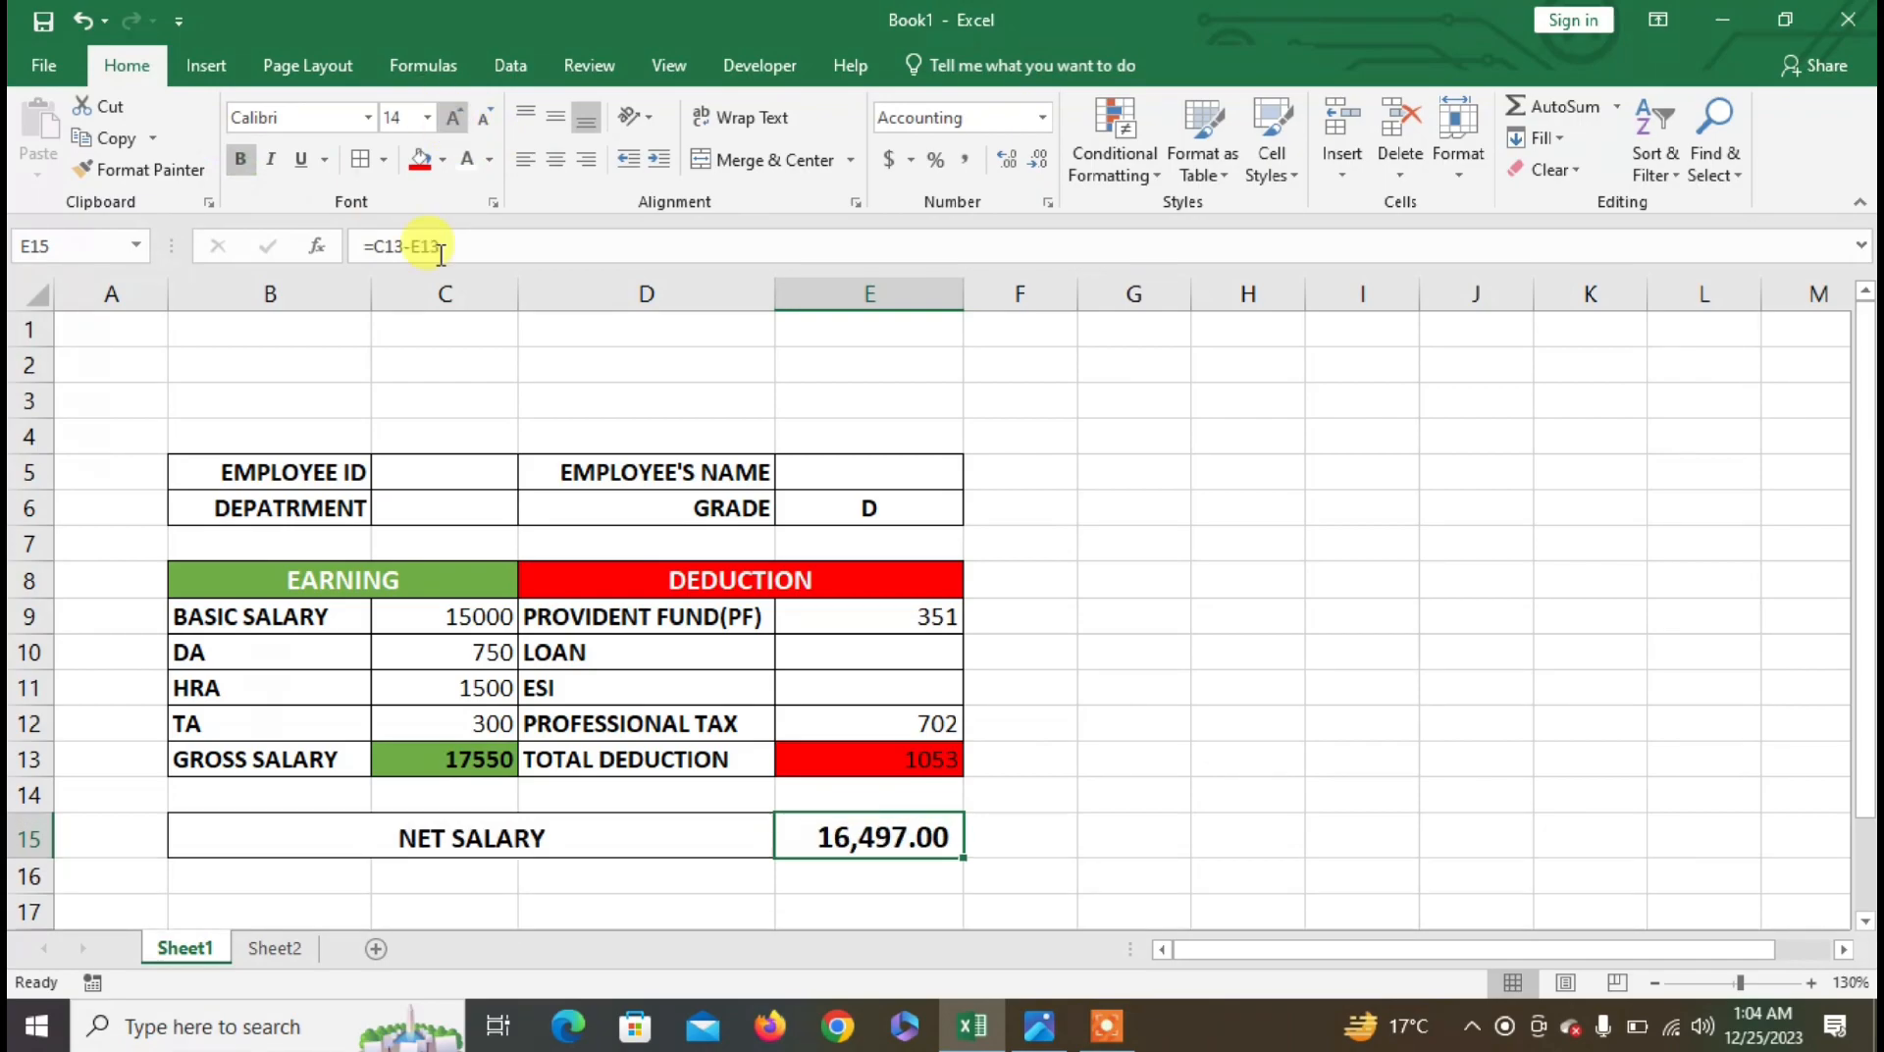
click(442, 159)
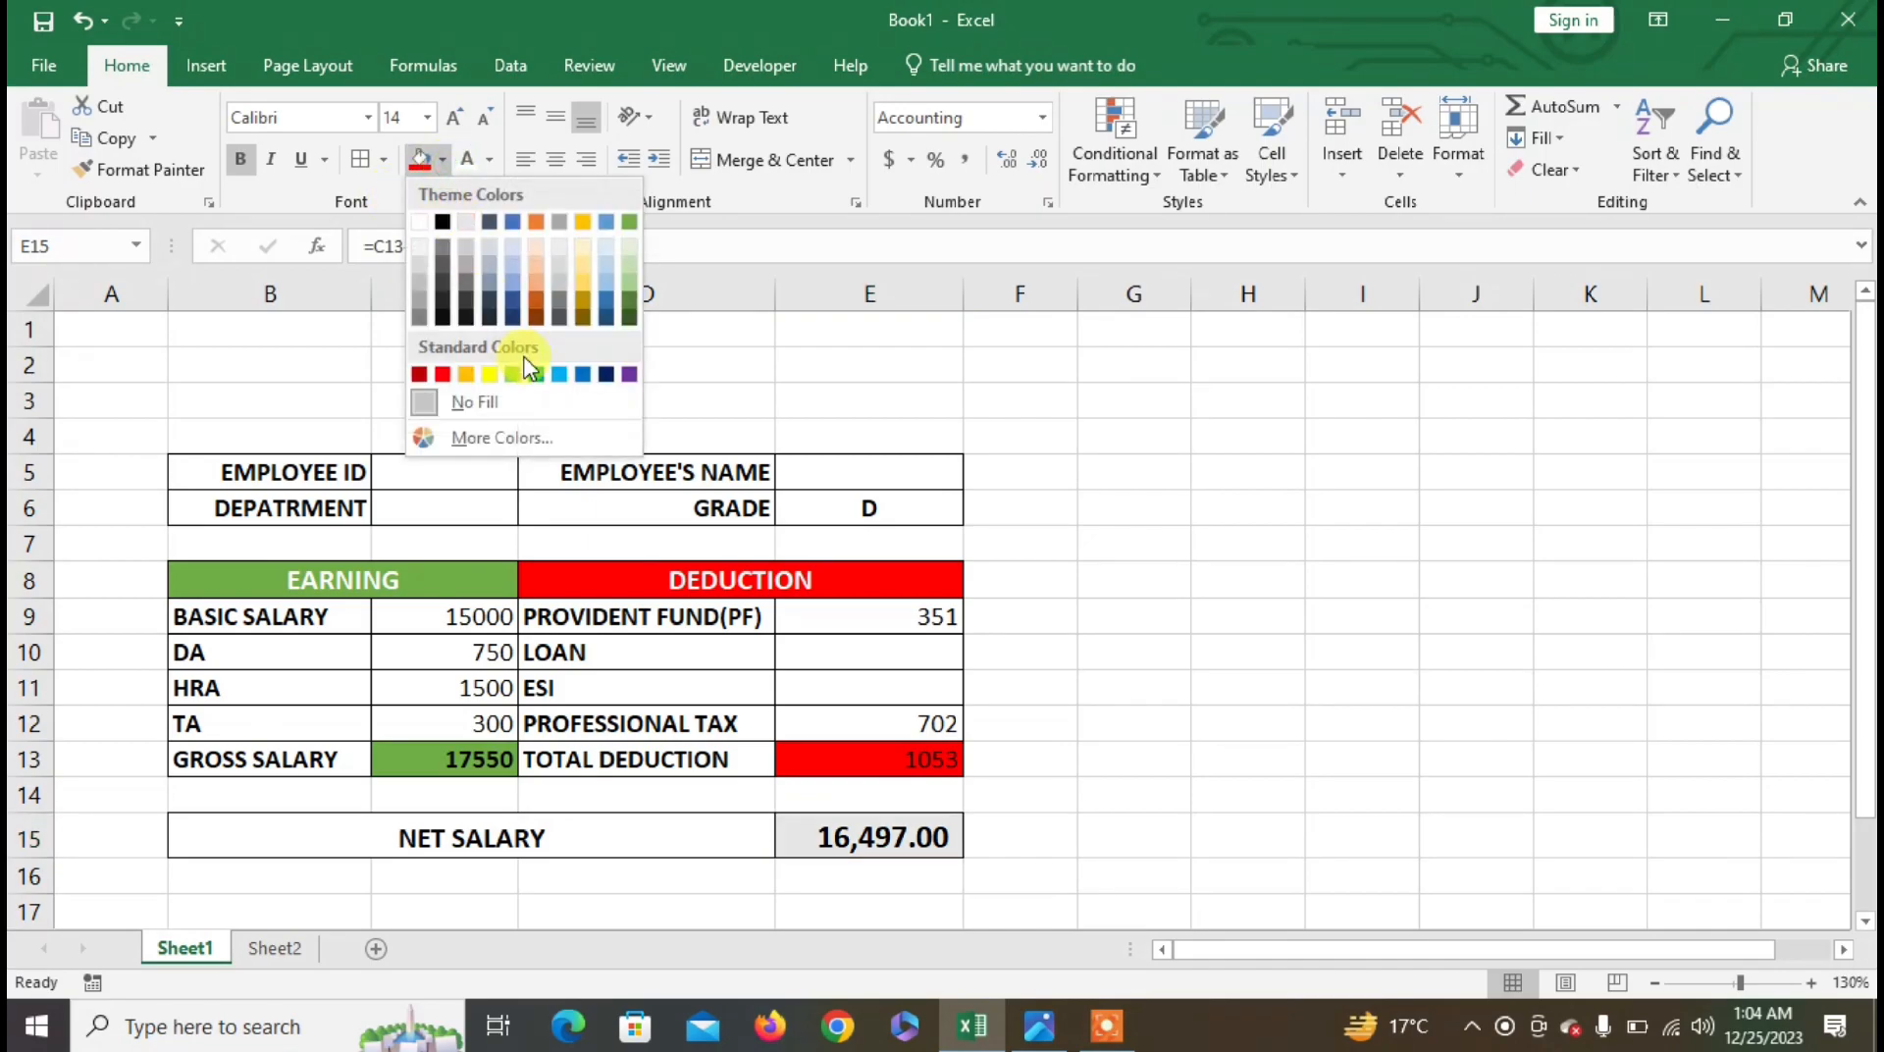
click(535, 265)
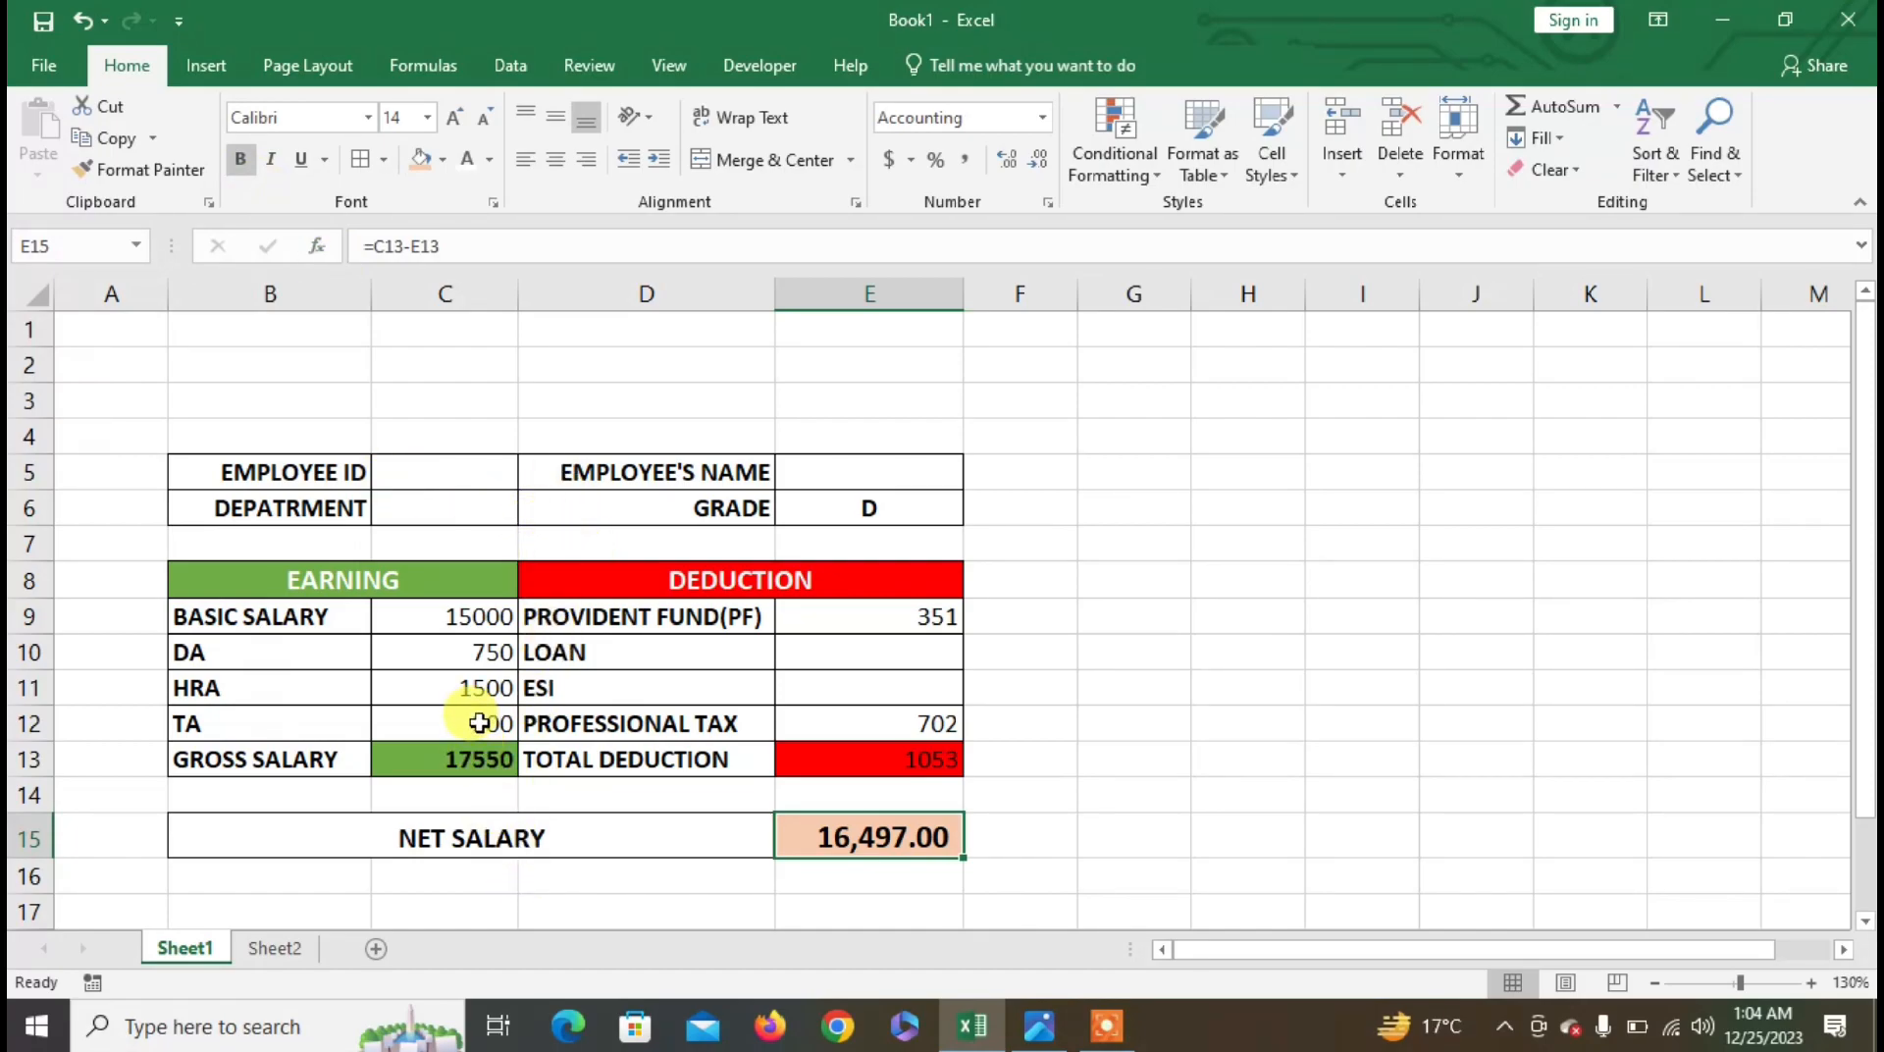
- Insert three entire rows at rows 2–4 above the salary table
click(325, 338)
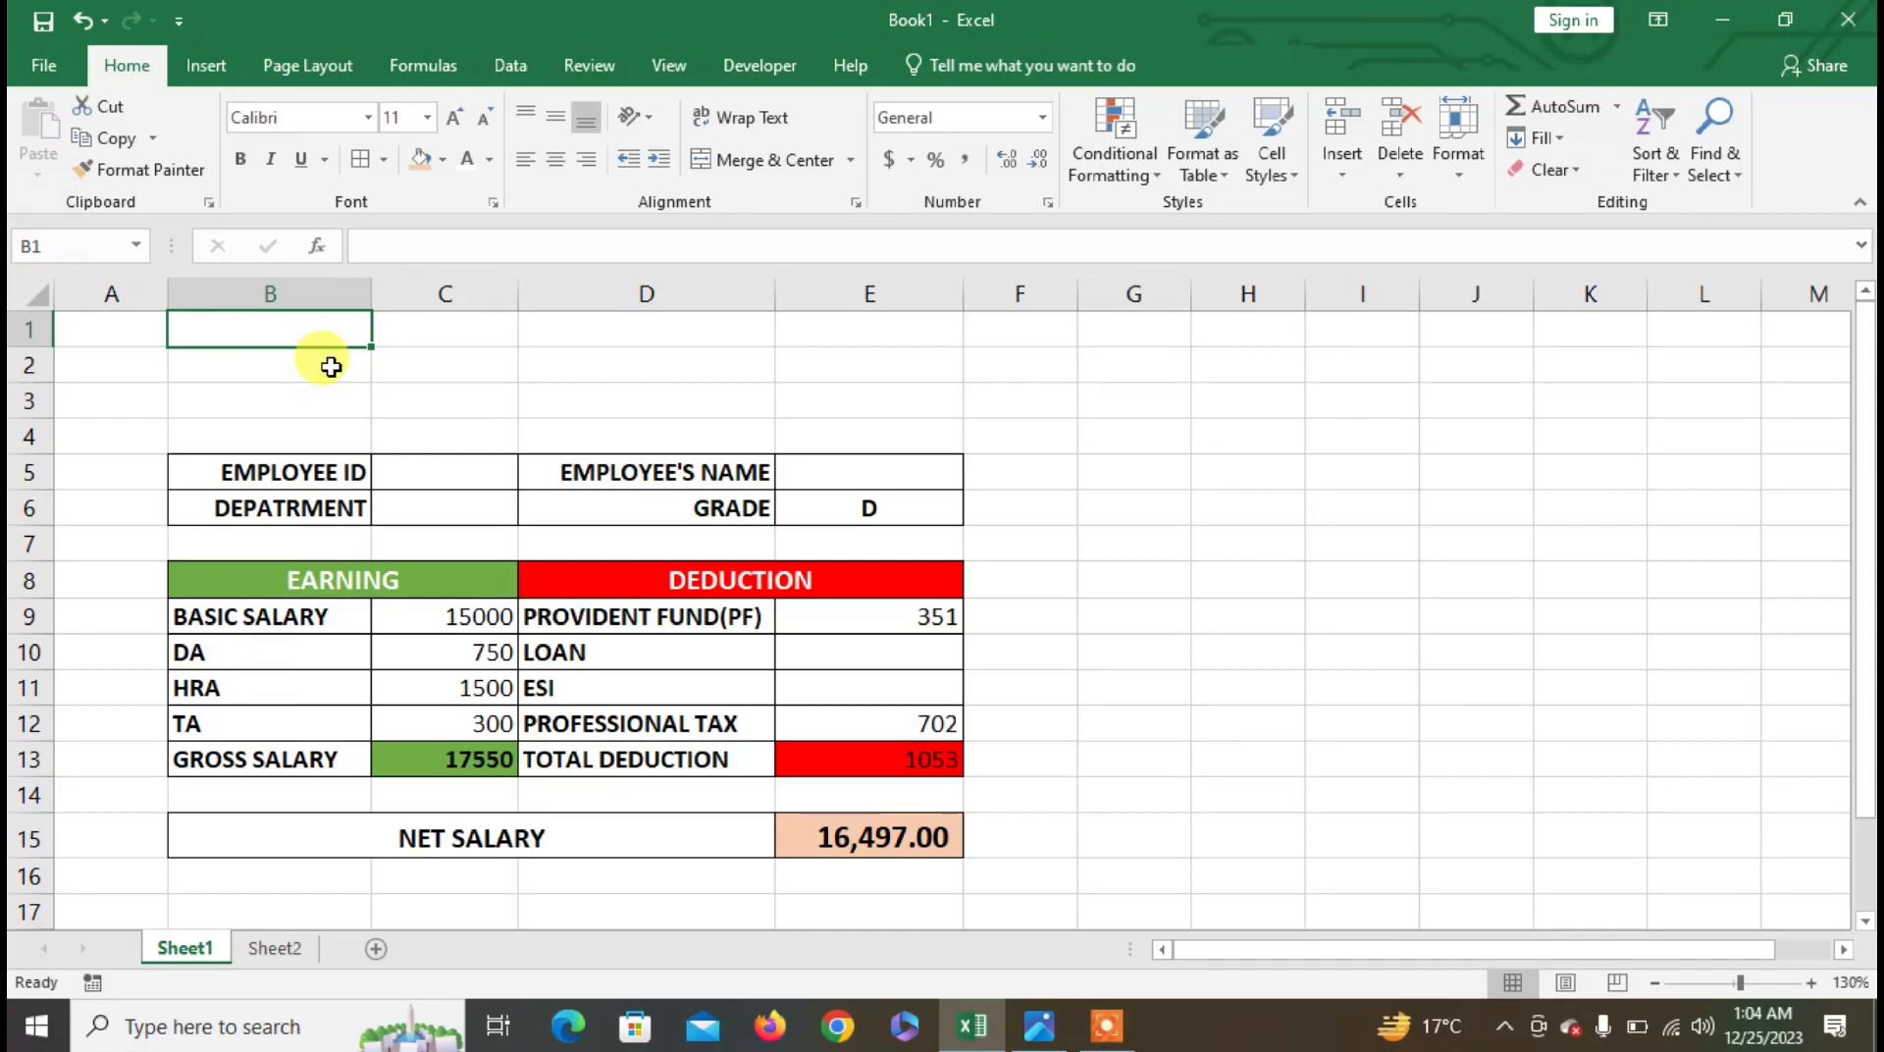
click(323, 364)
drag(322, 364, 316, 426)
right_click(317, 426)
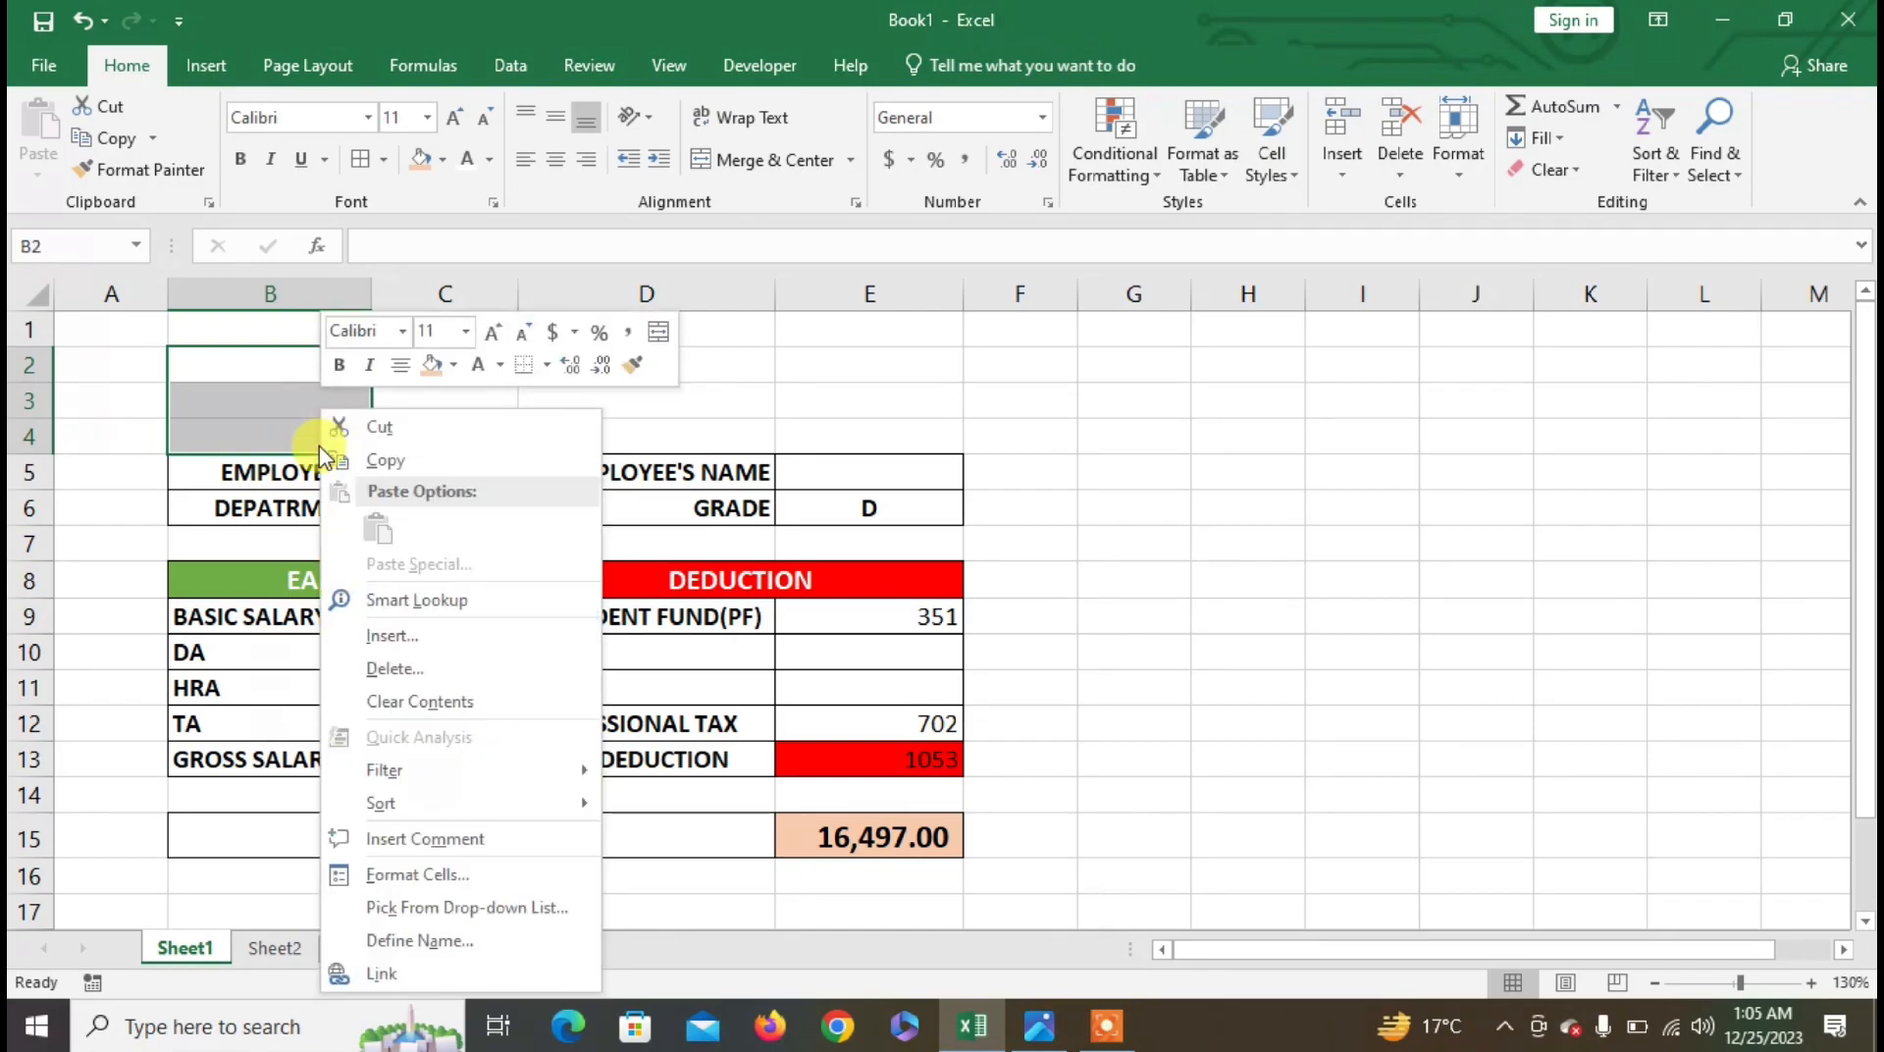
click(383, 636)
click(373, 645)
click(350, 716)
click(382, 479)
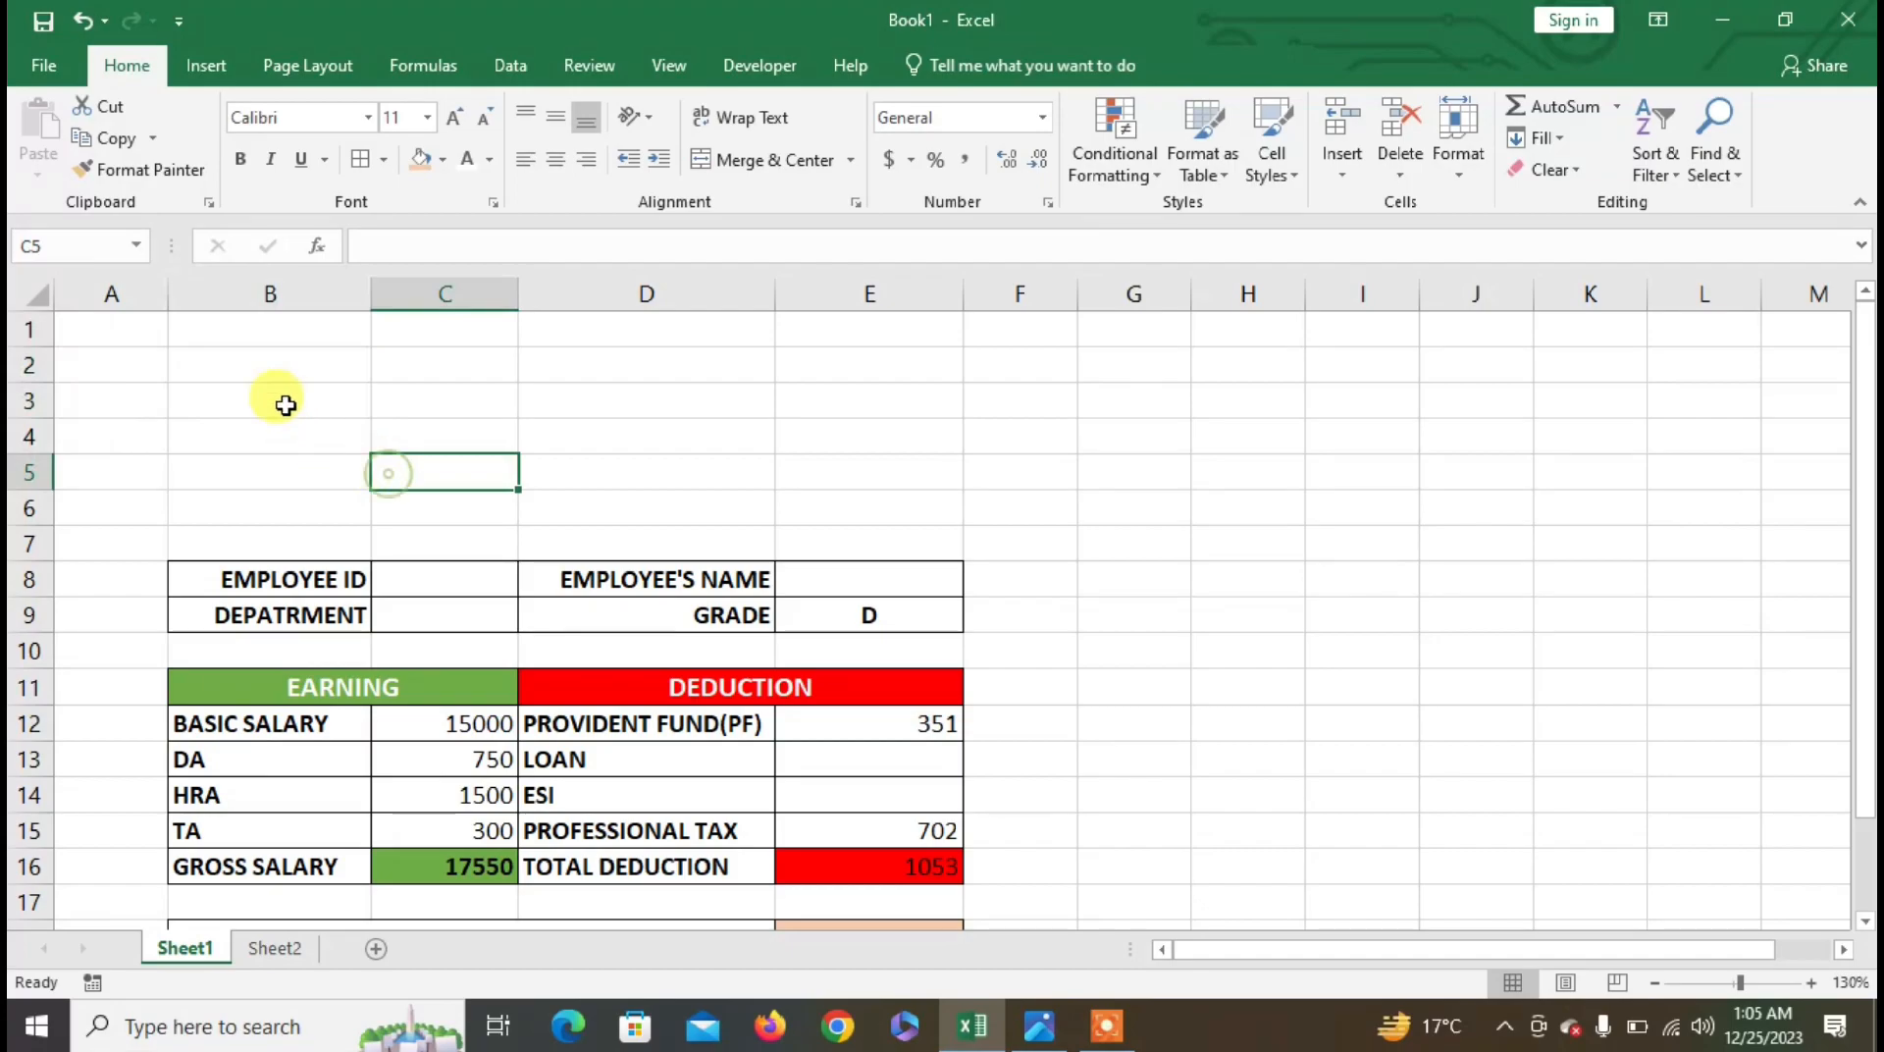
- Merge rows 2–5 across columns B to E with centred text
drag(269, 370, 883, 353)
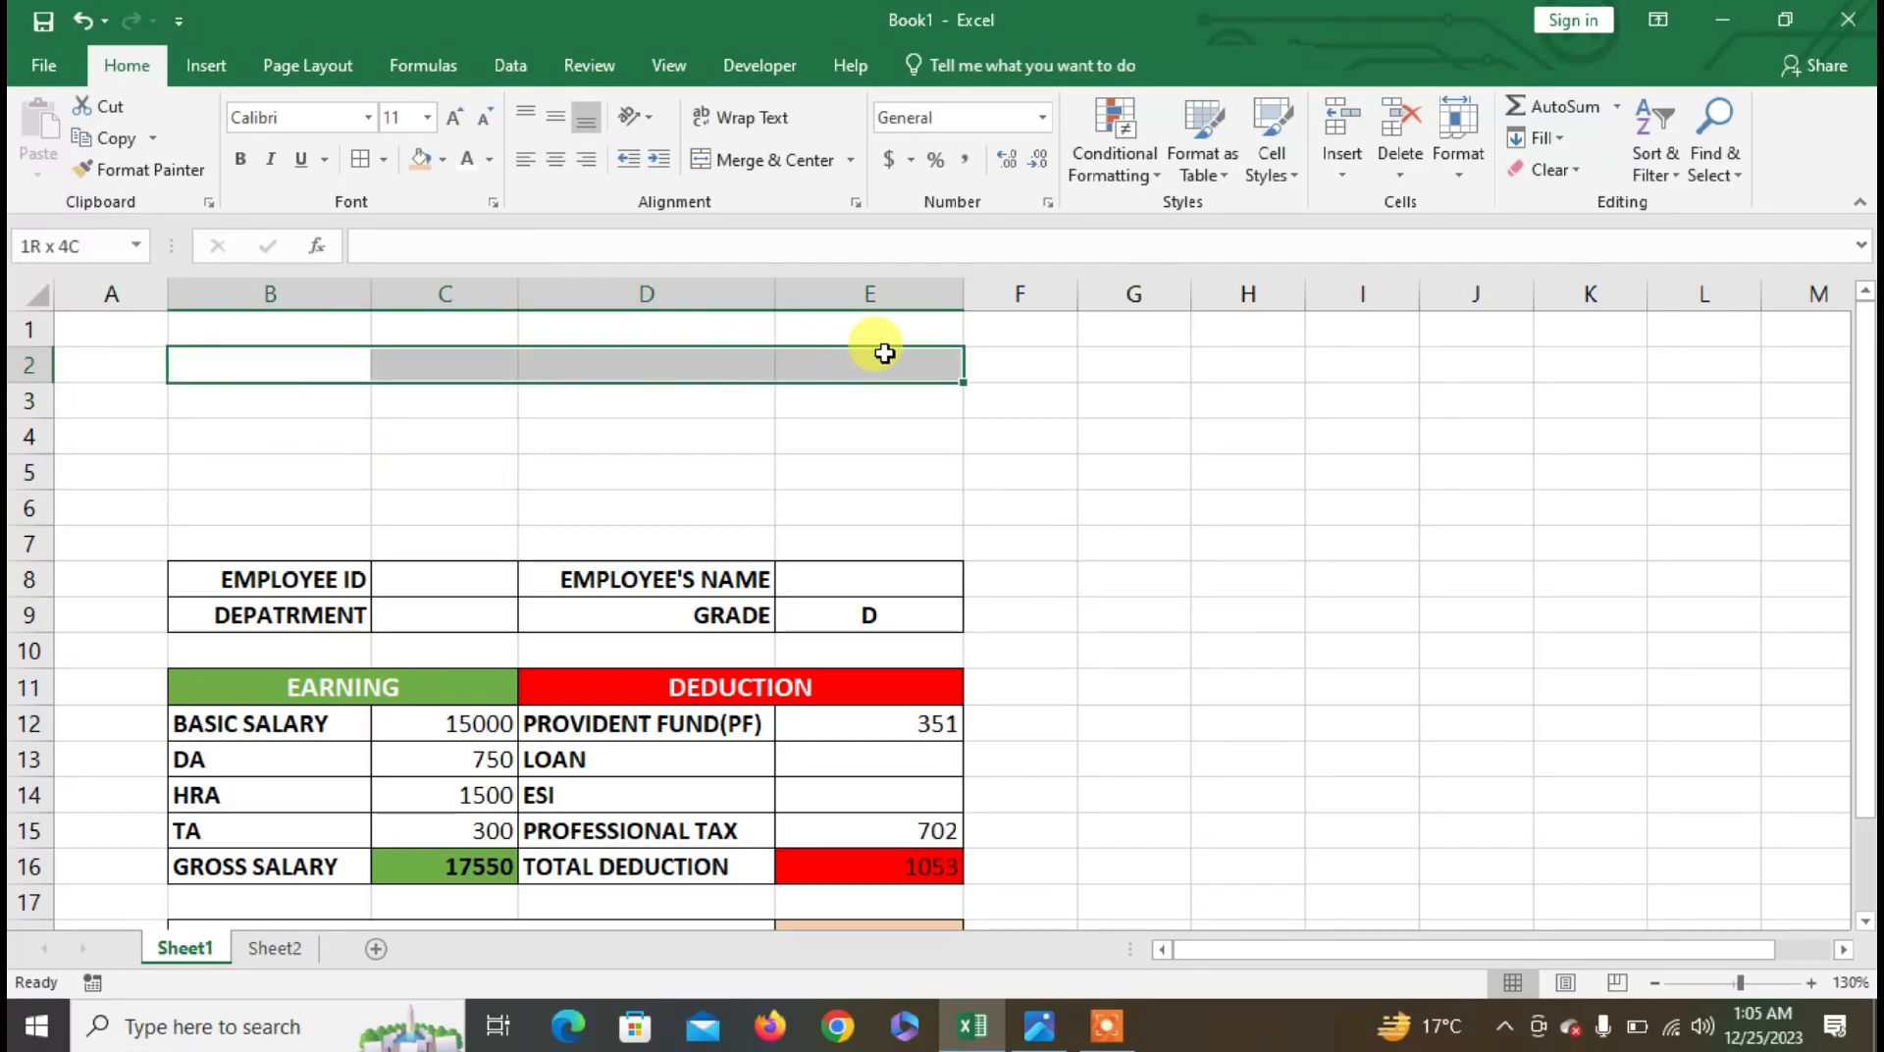
click(347, 357)
drag(348, 357, 897, 458)
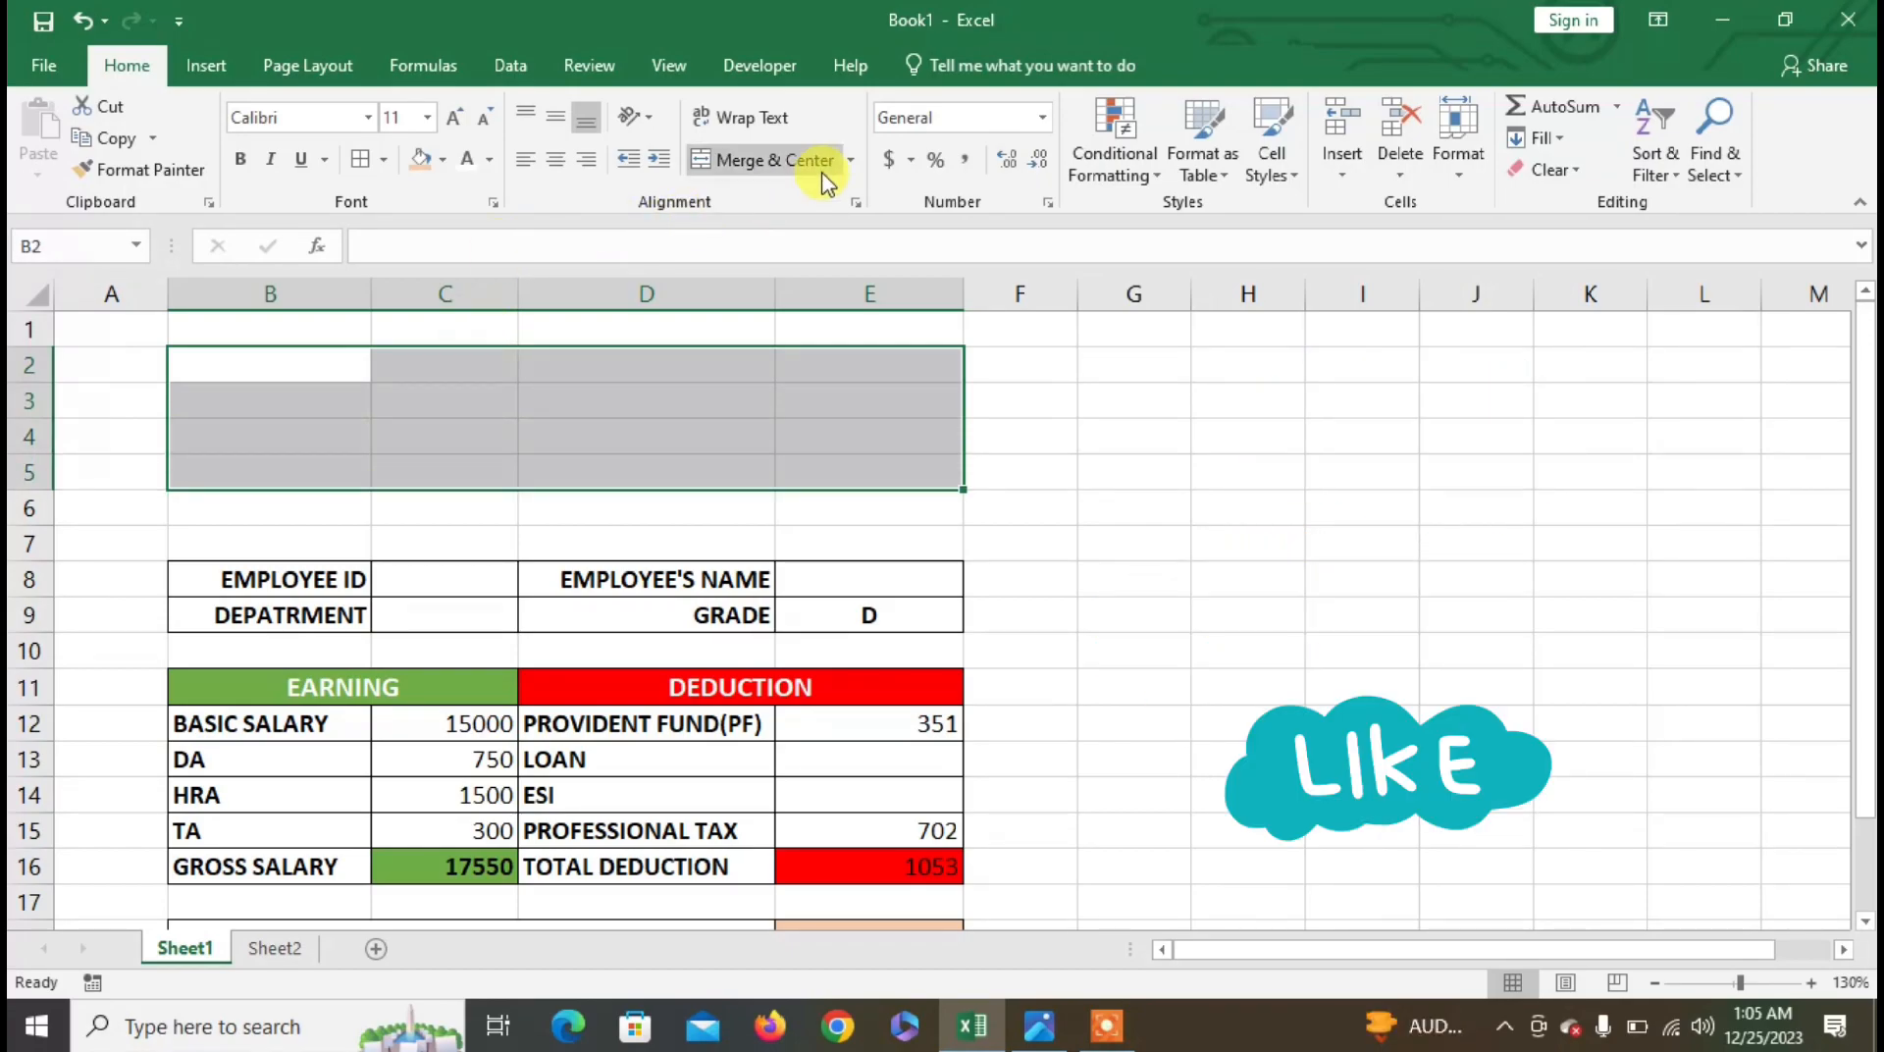
click(850, 160)
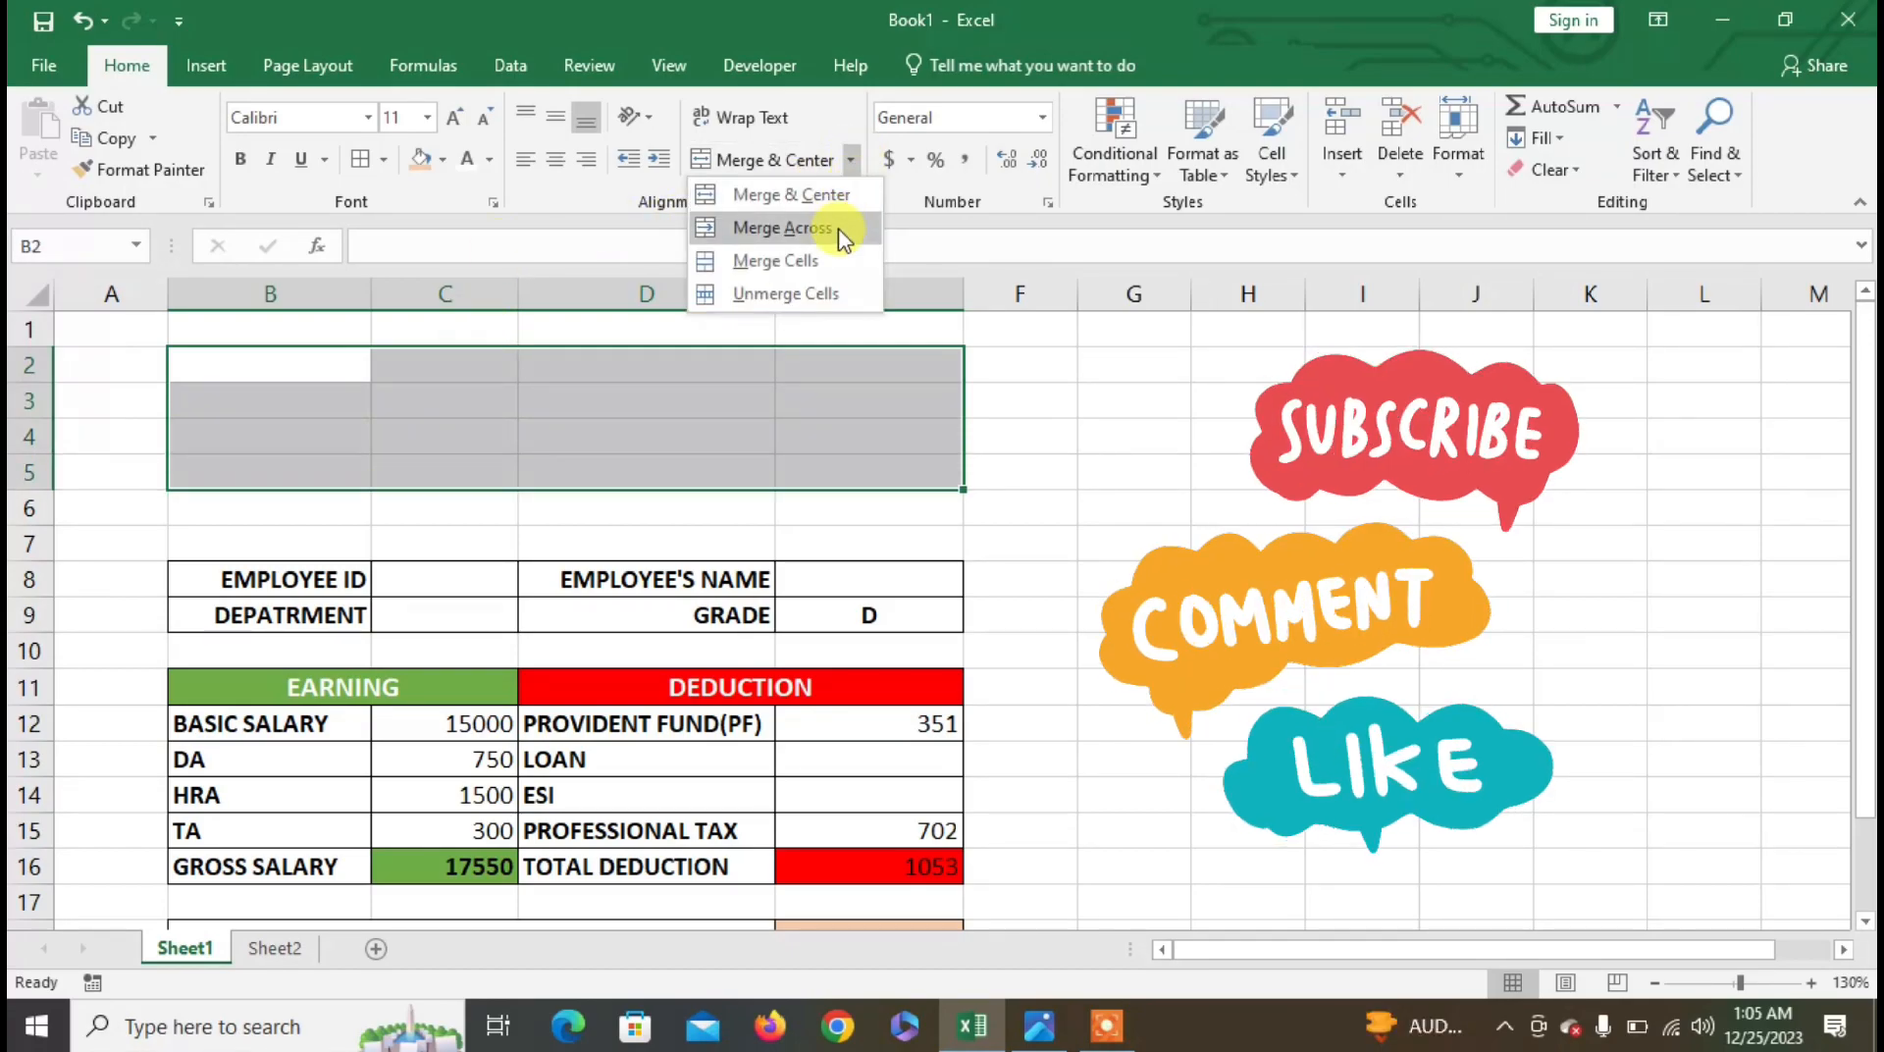
click(839, 230)
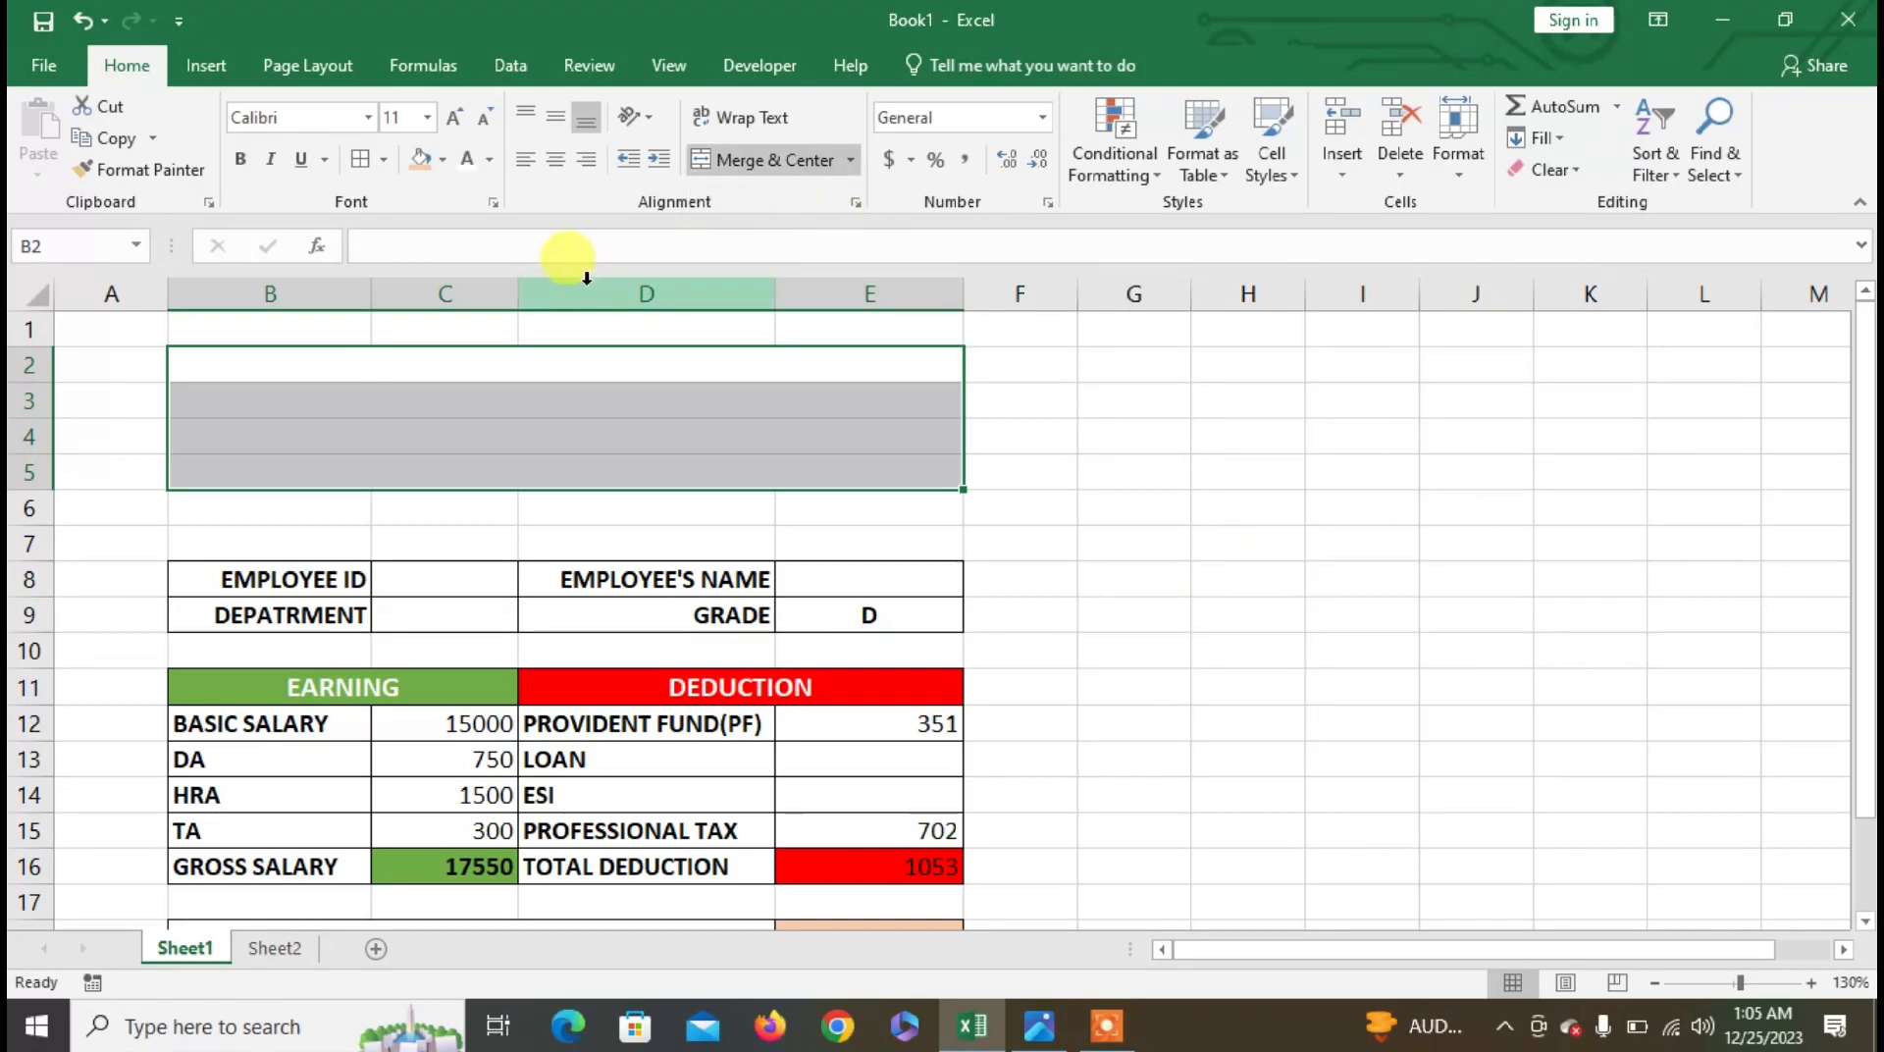
click(554, 164)
click(550, 365)
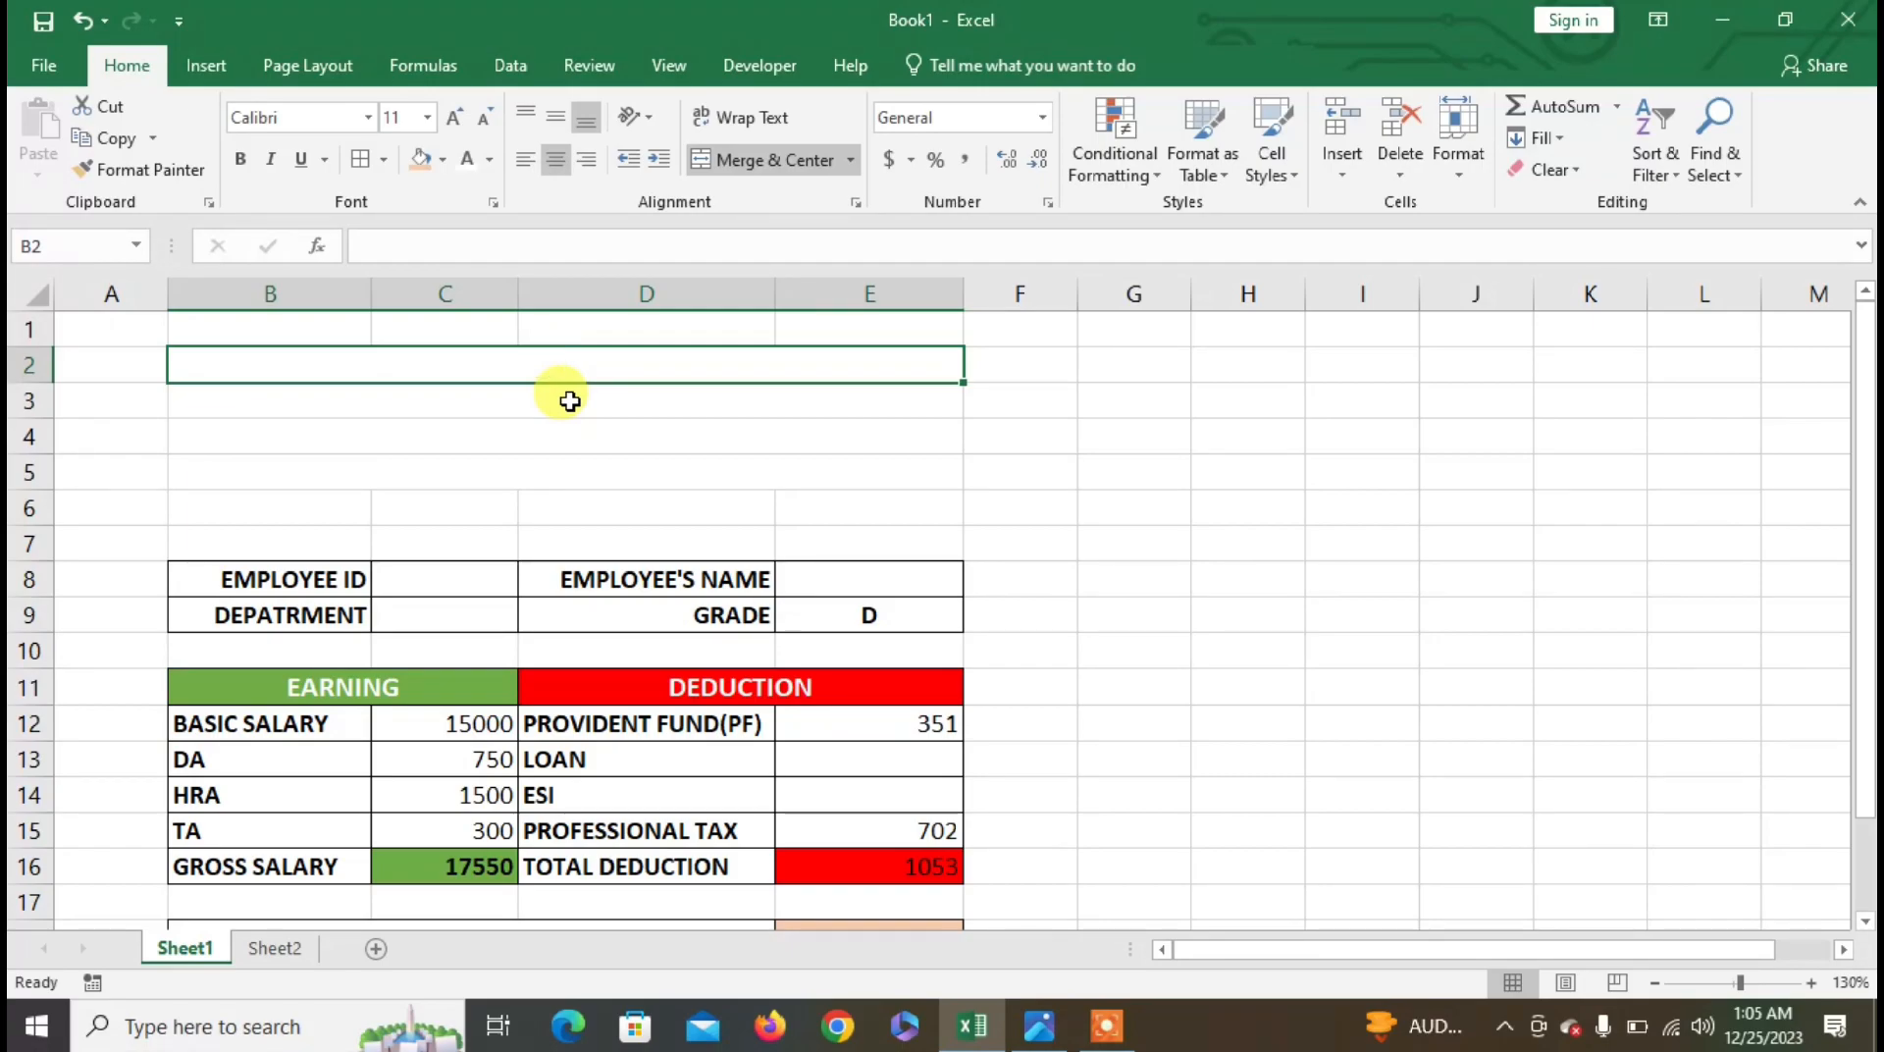
- Enter UNIQUE INFOTECH, GARDEN REACH ROAD and a mobile number line into B2–B4
text(N)
text(IQUE )
text(INGO)
key(BackSpace)
key(BackSpace)
text(FOTECH)
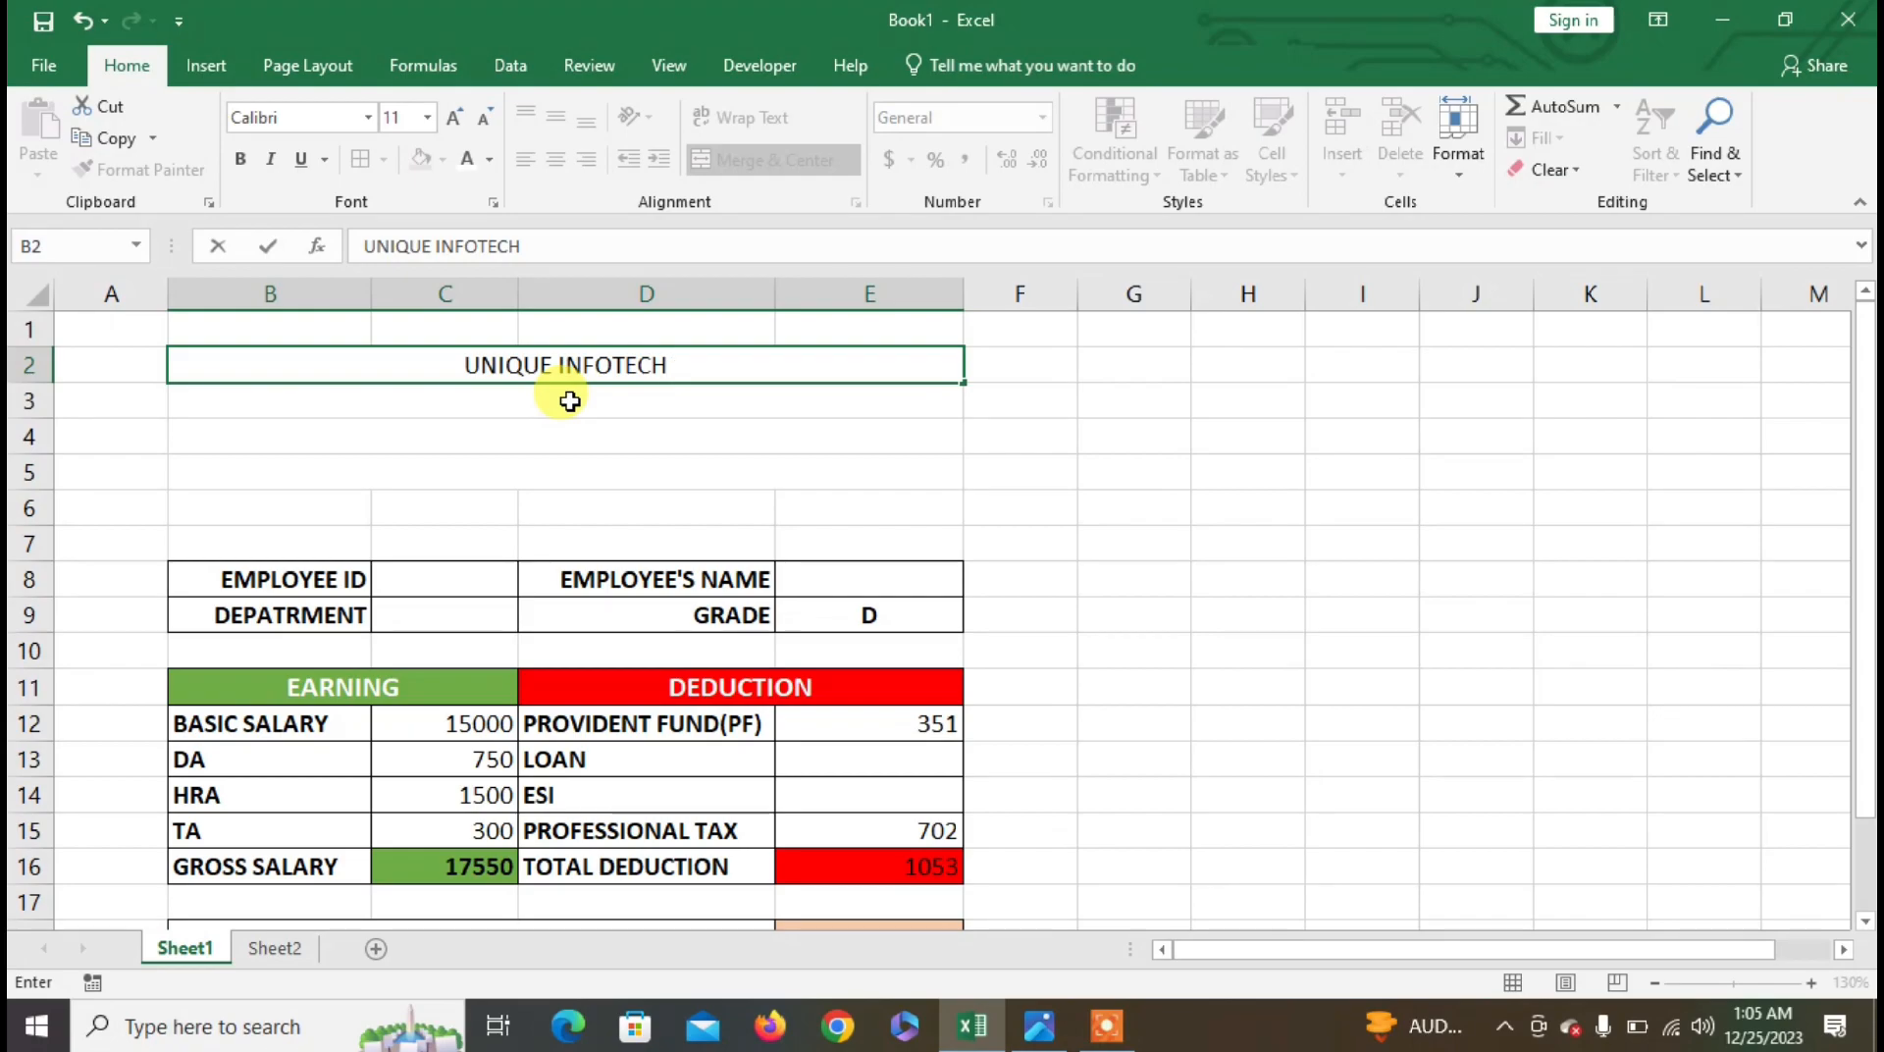
key(Return)
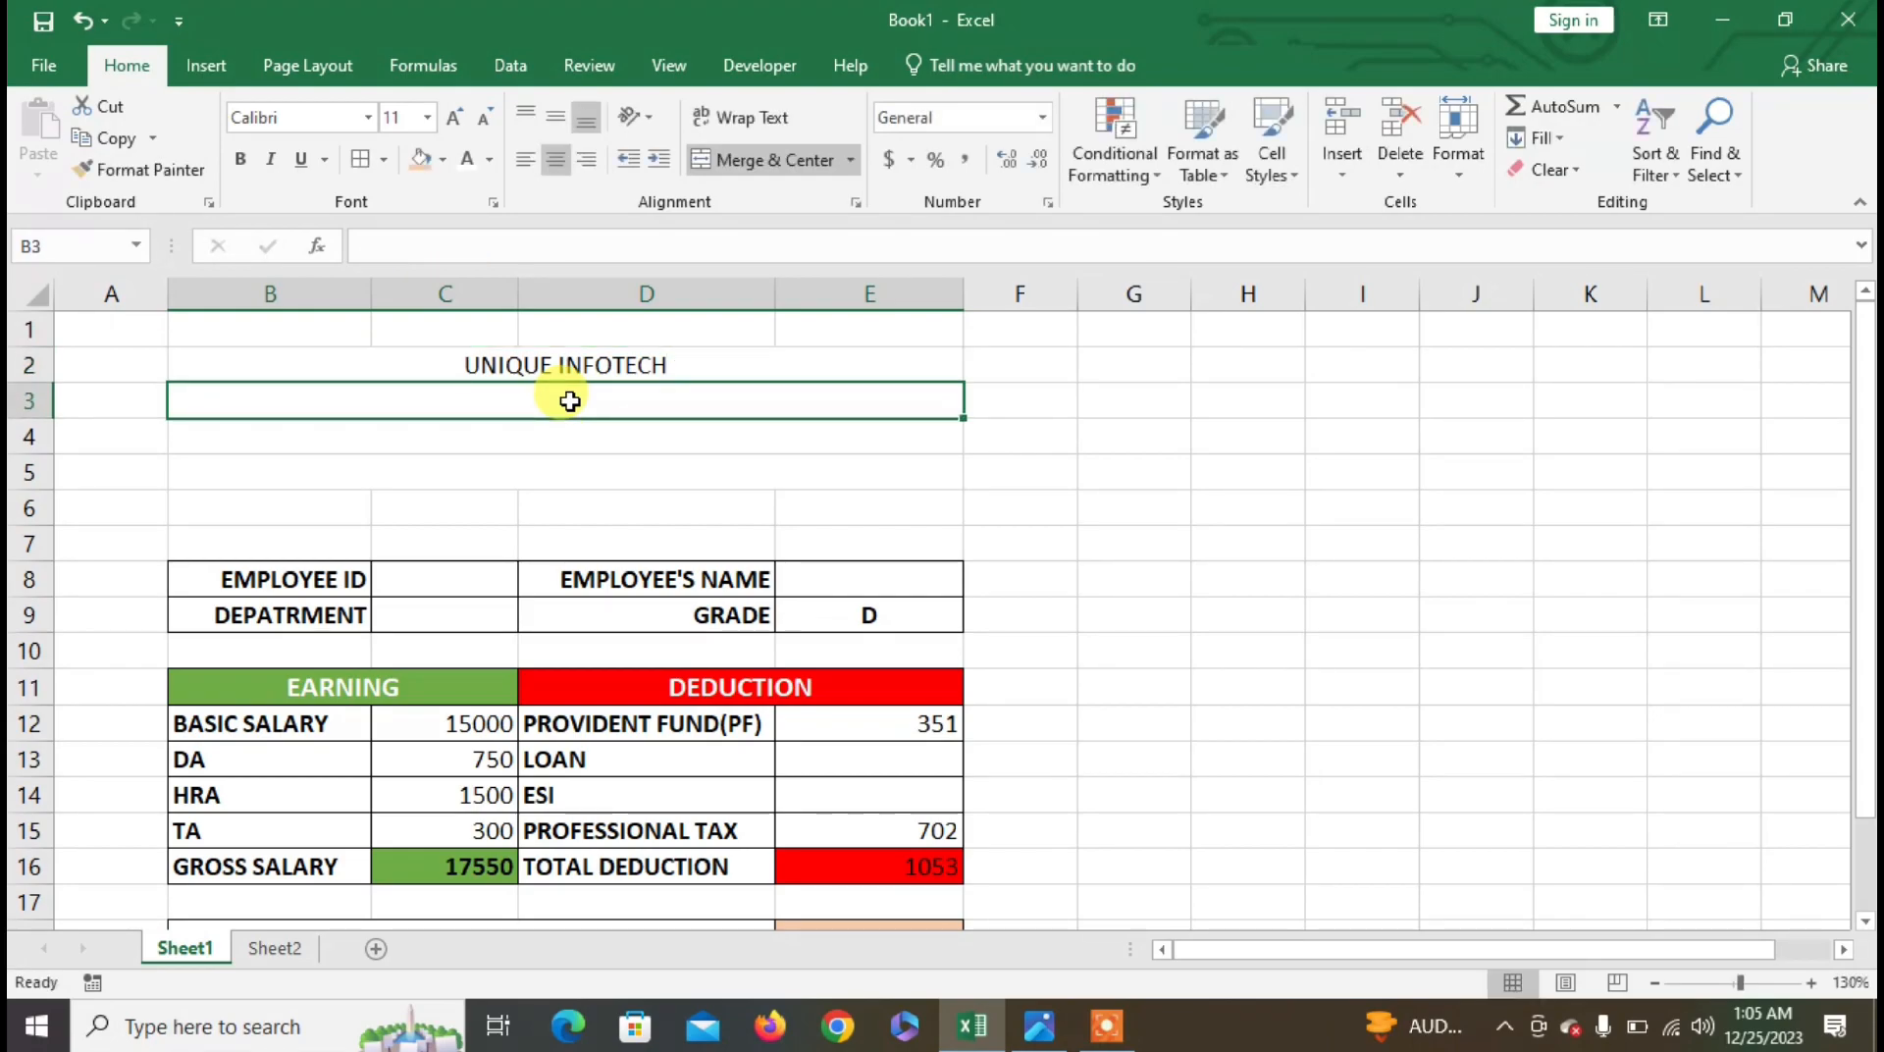
text(GARD)
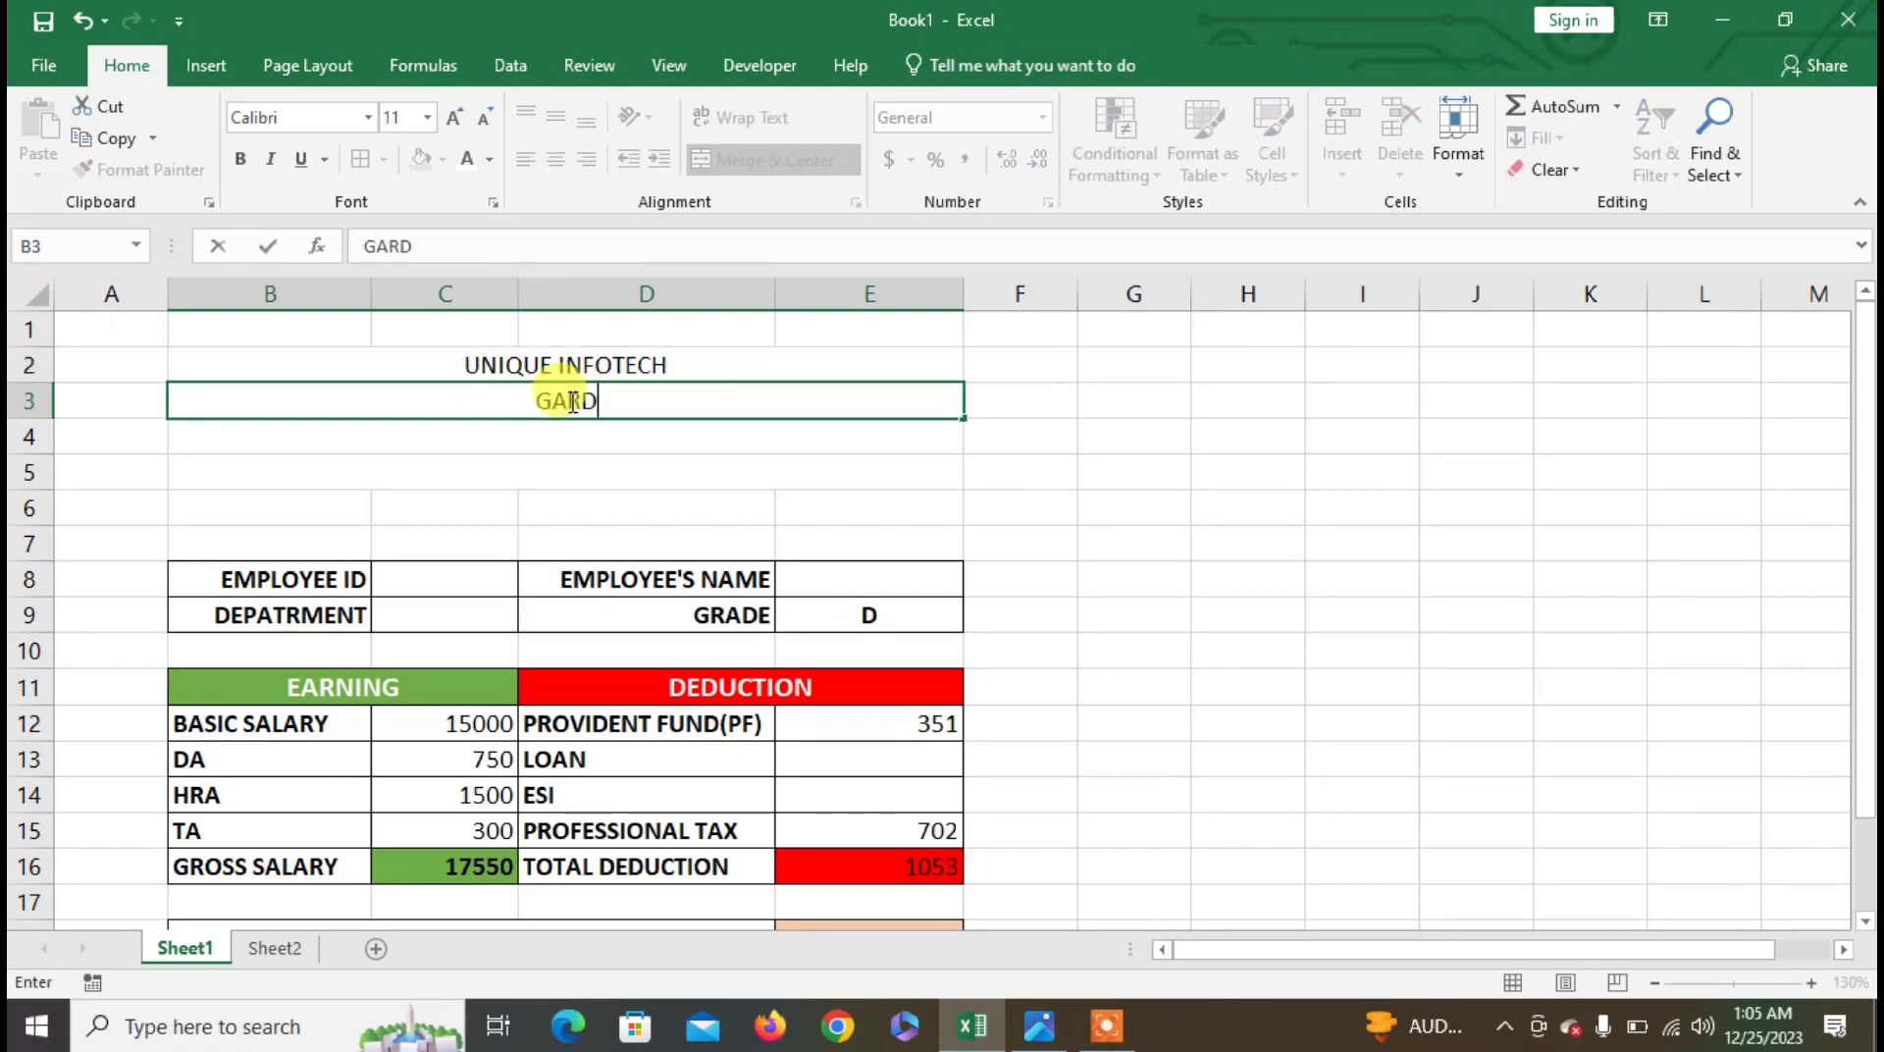
text(EN REACH ROAD)
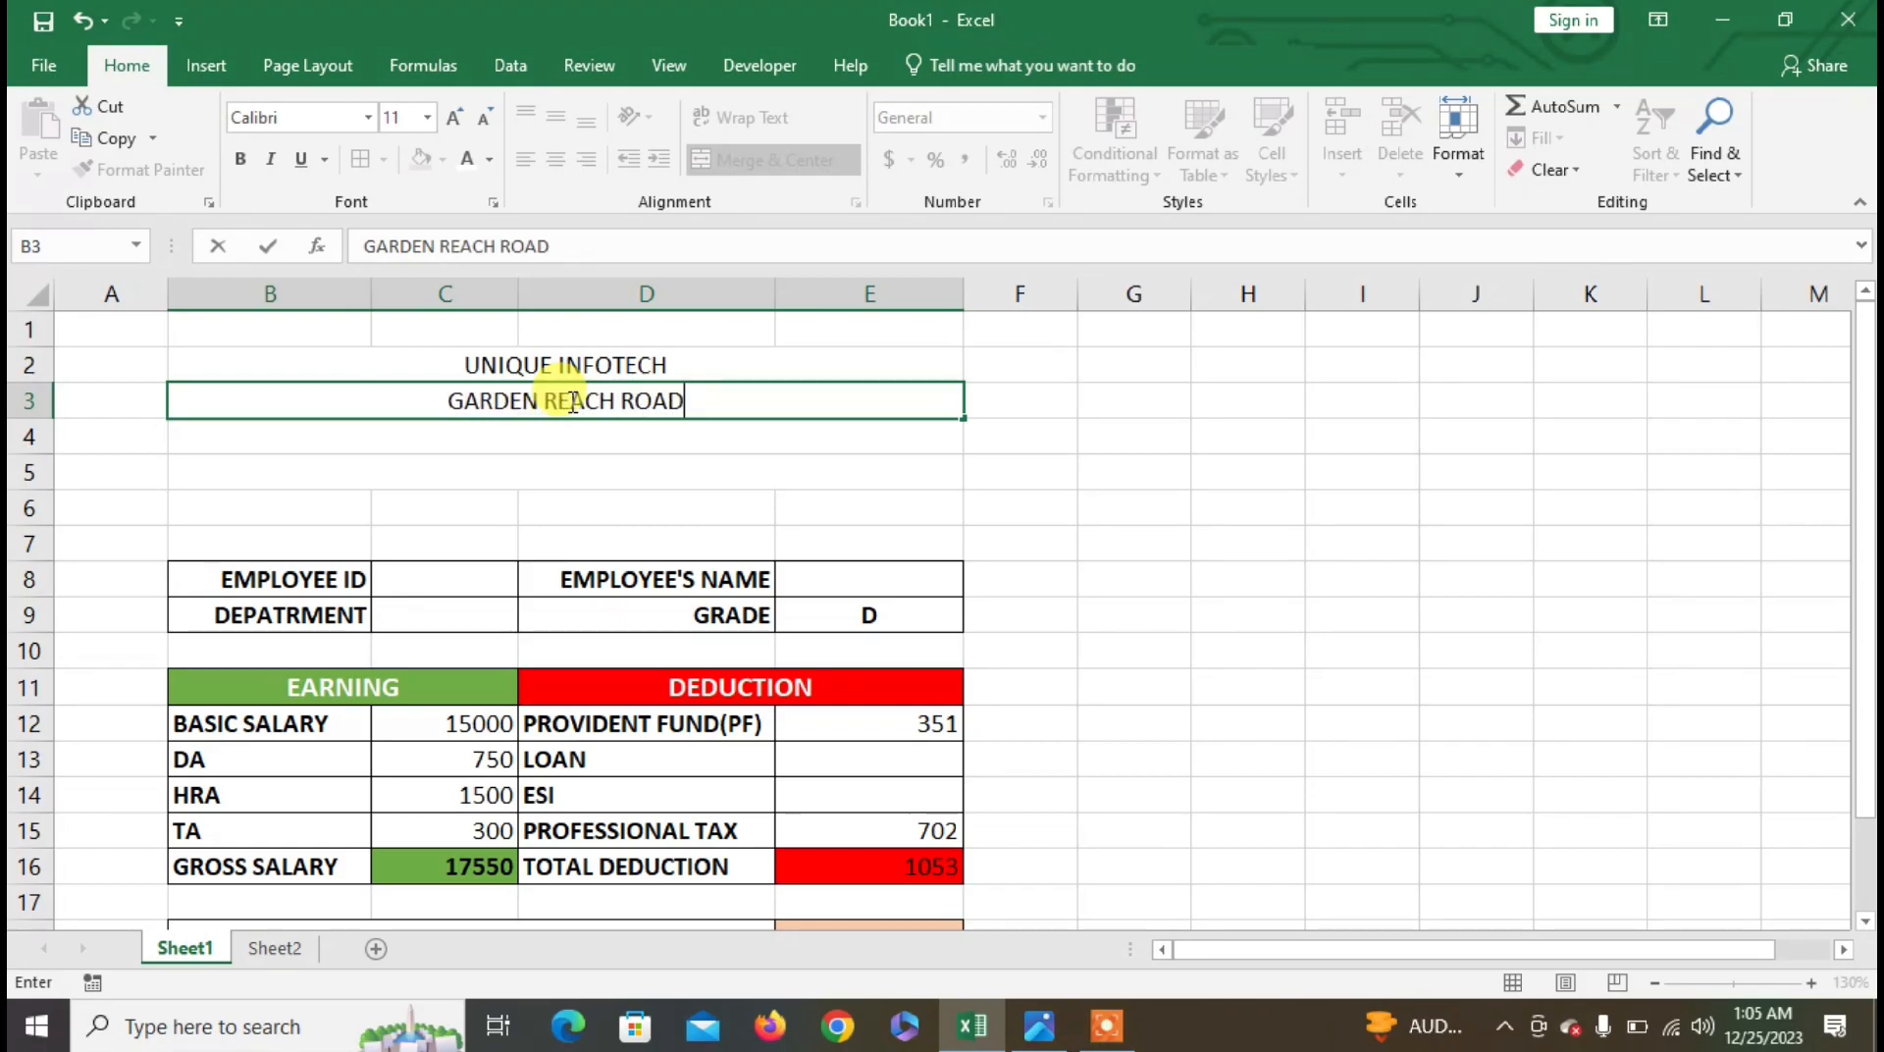
key(Return)
text(MOBILE NO :)
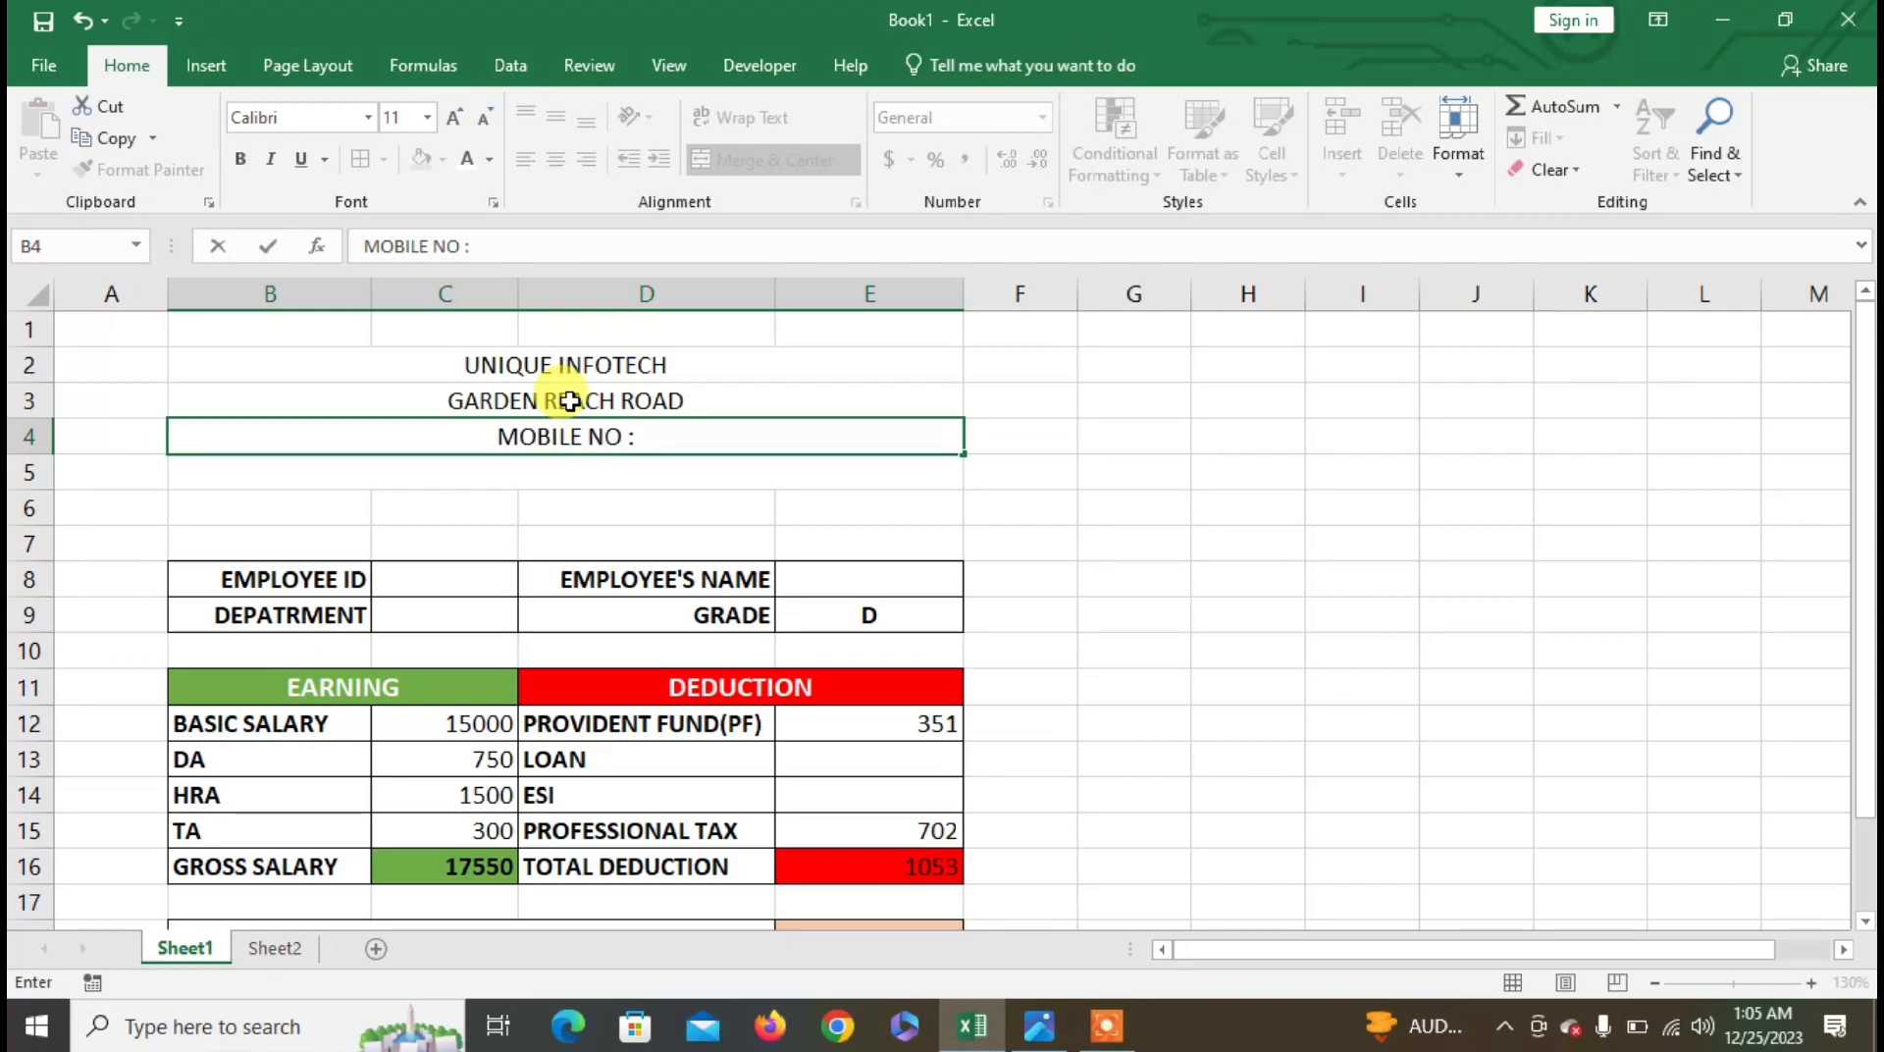
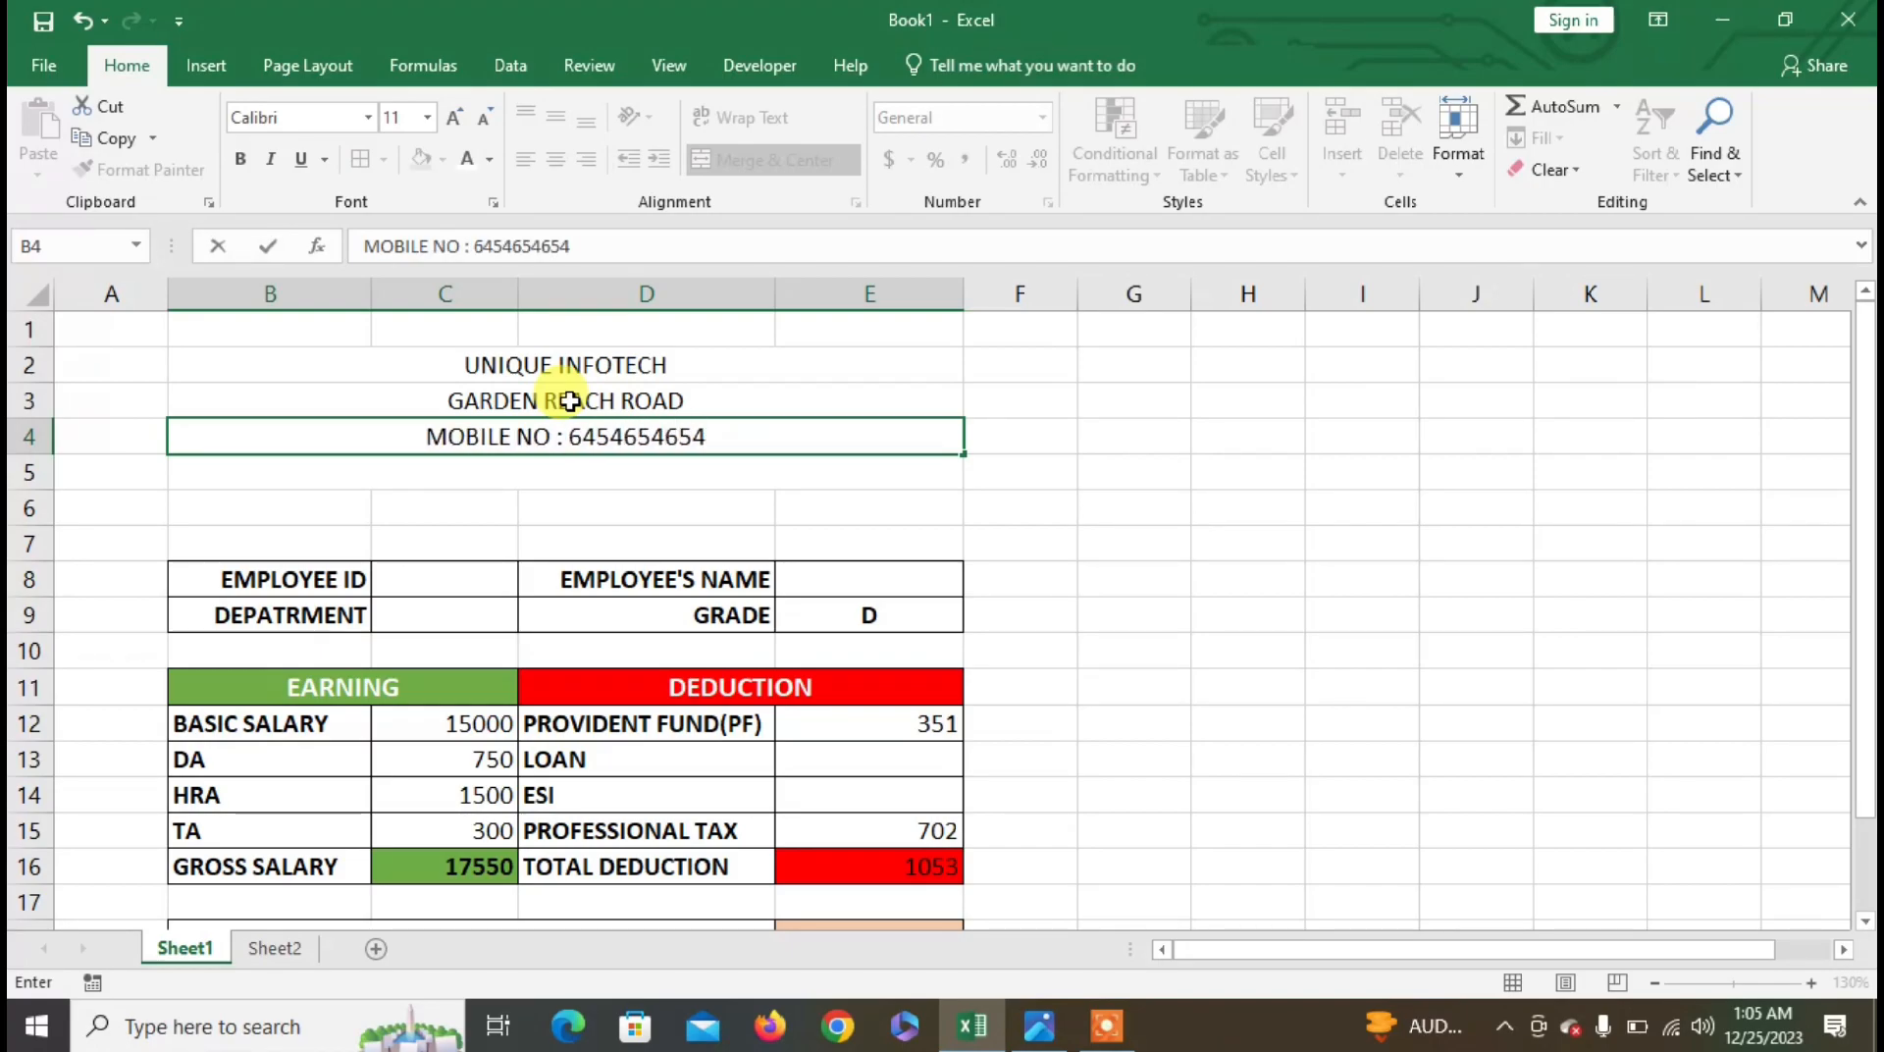
click(577, 366)
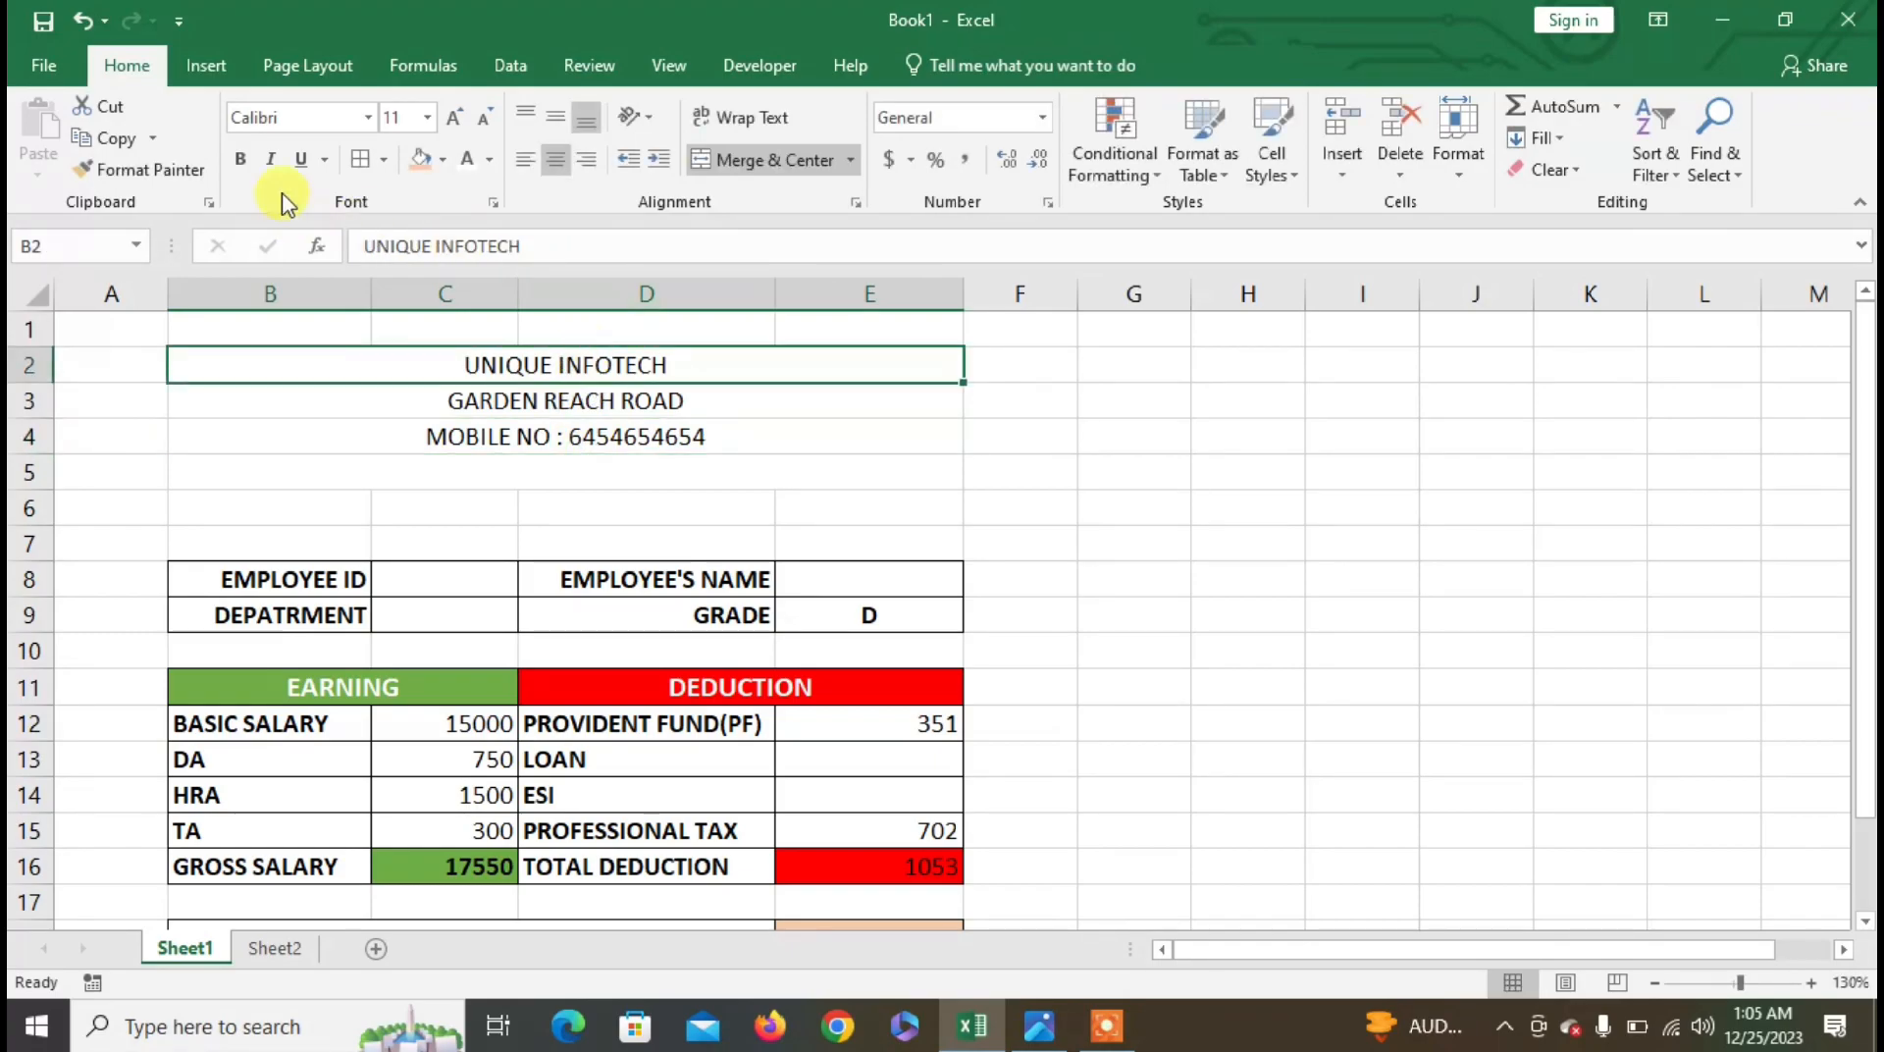
- Make UNIQUE INFOTECH bold, size 16, with a yellow fill
click(240, 157)
click(454, 118)
click(454, 117)
click(454, 118)
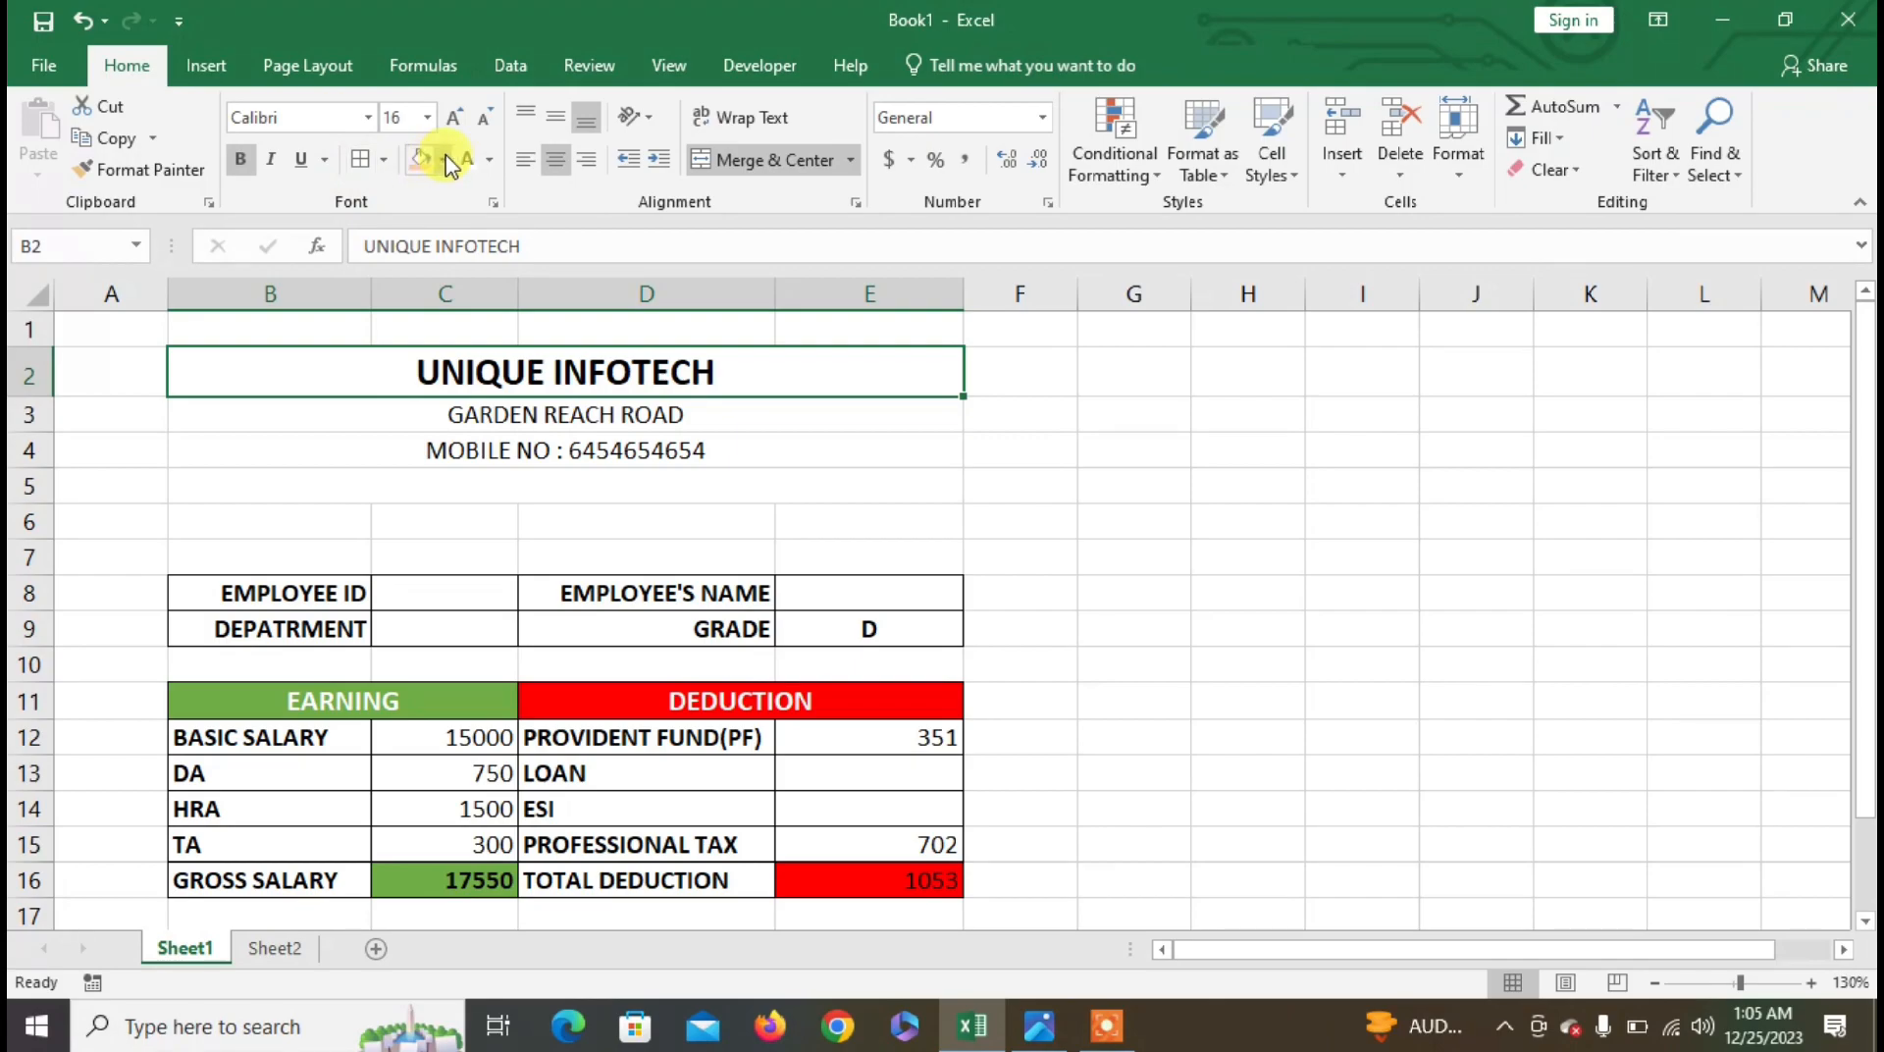
click(444, 160)
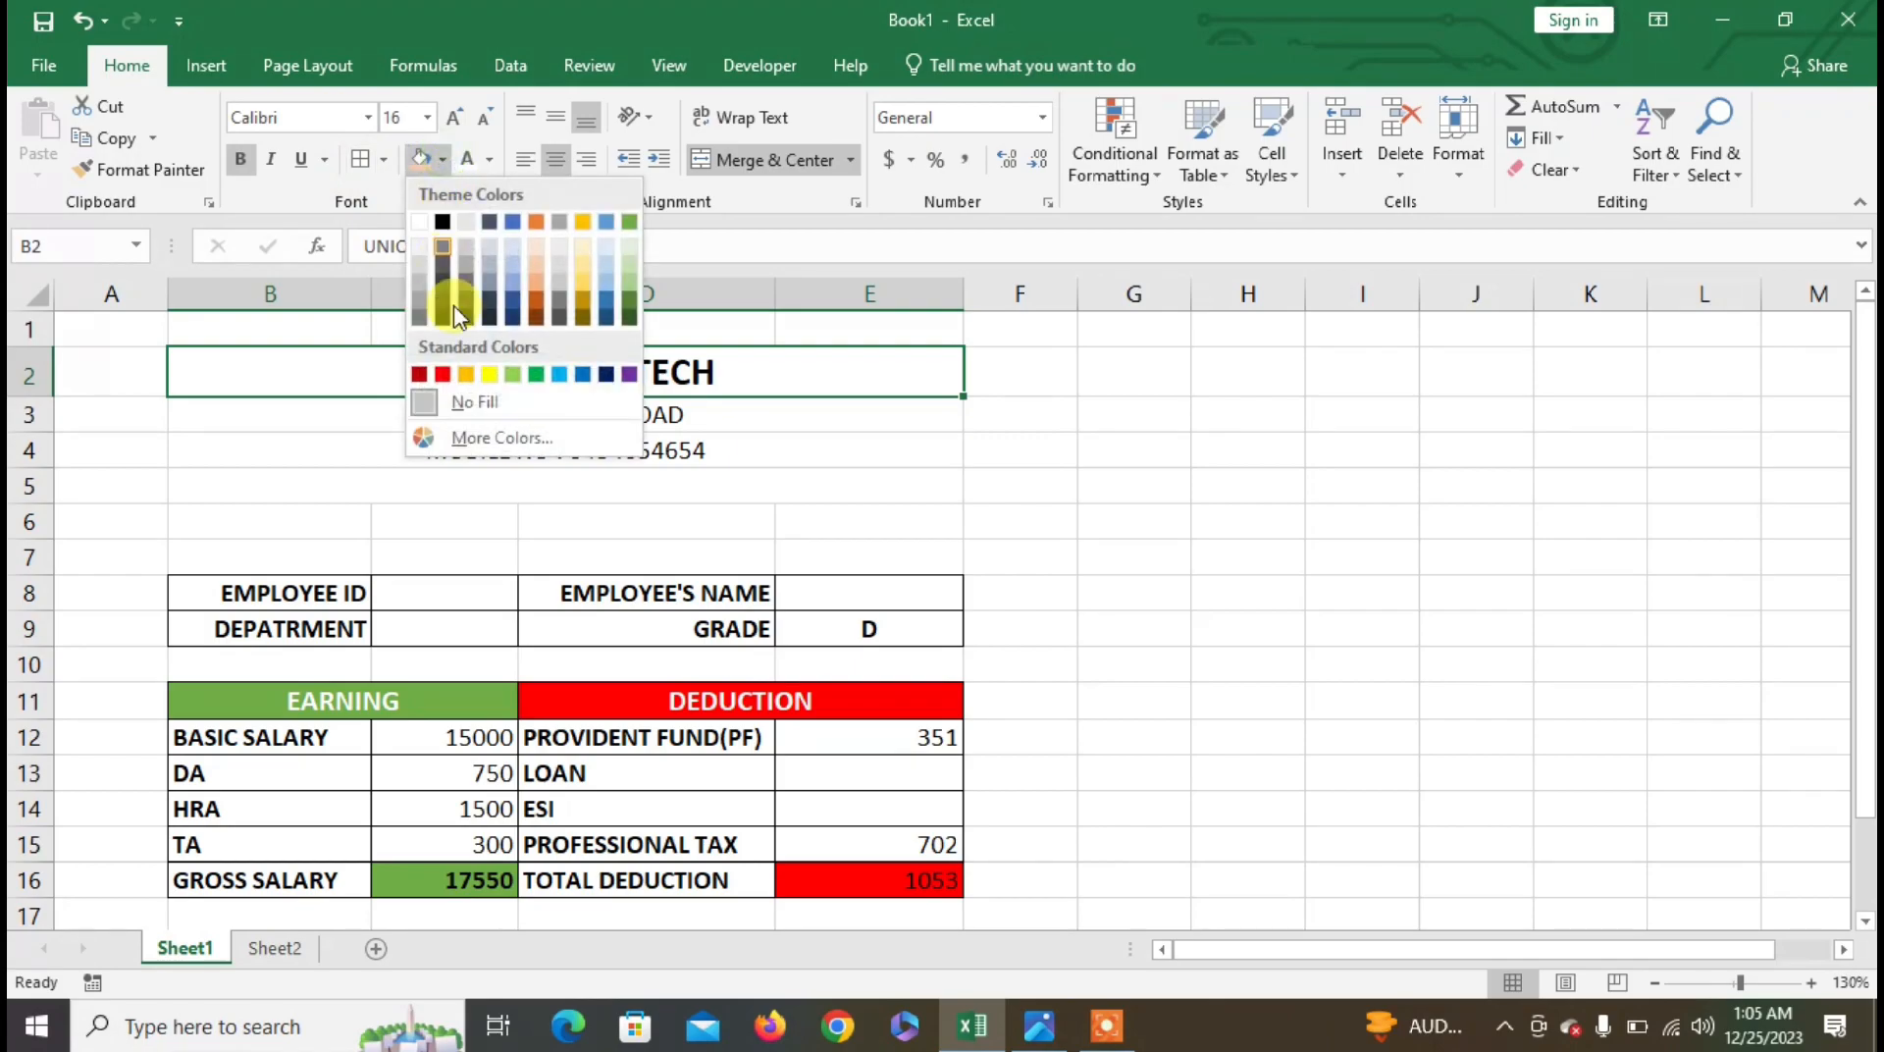
click(490, 374)
- Put a thick outside border around the header block B2:E5
drag(407, 378, 414, 496)
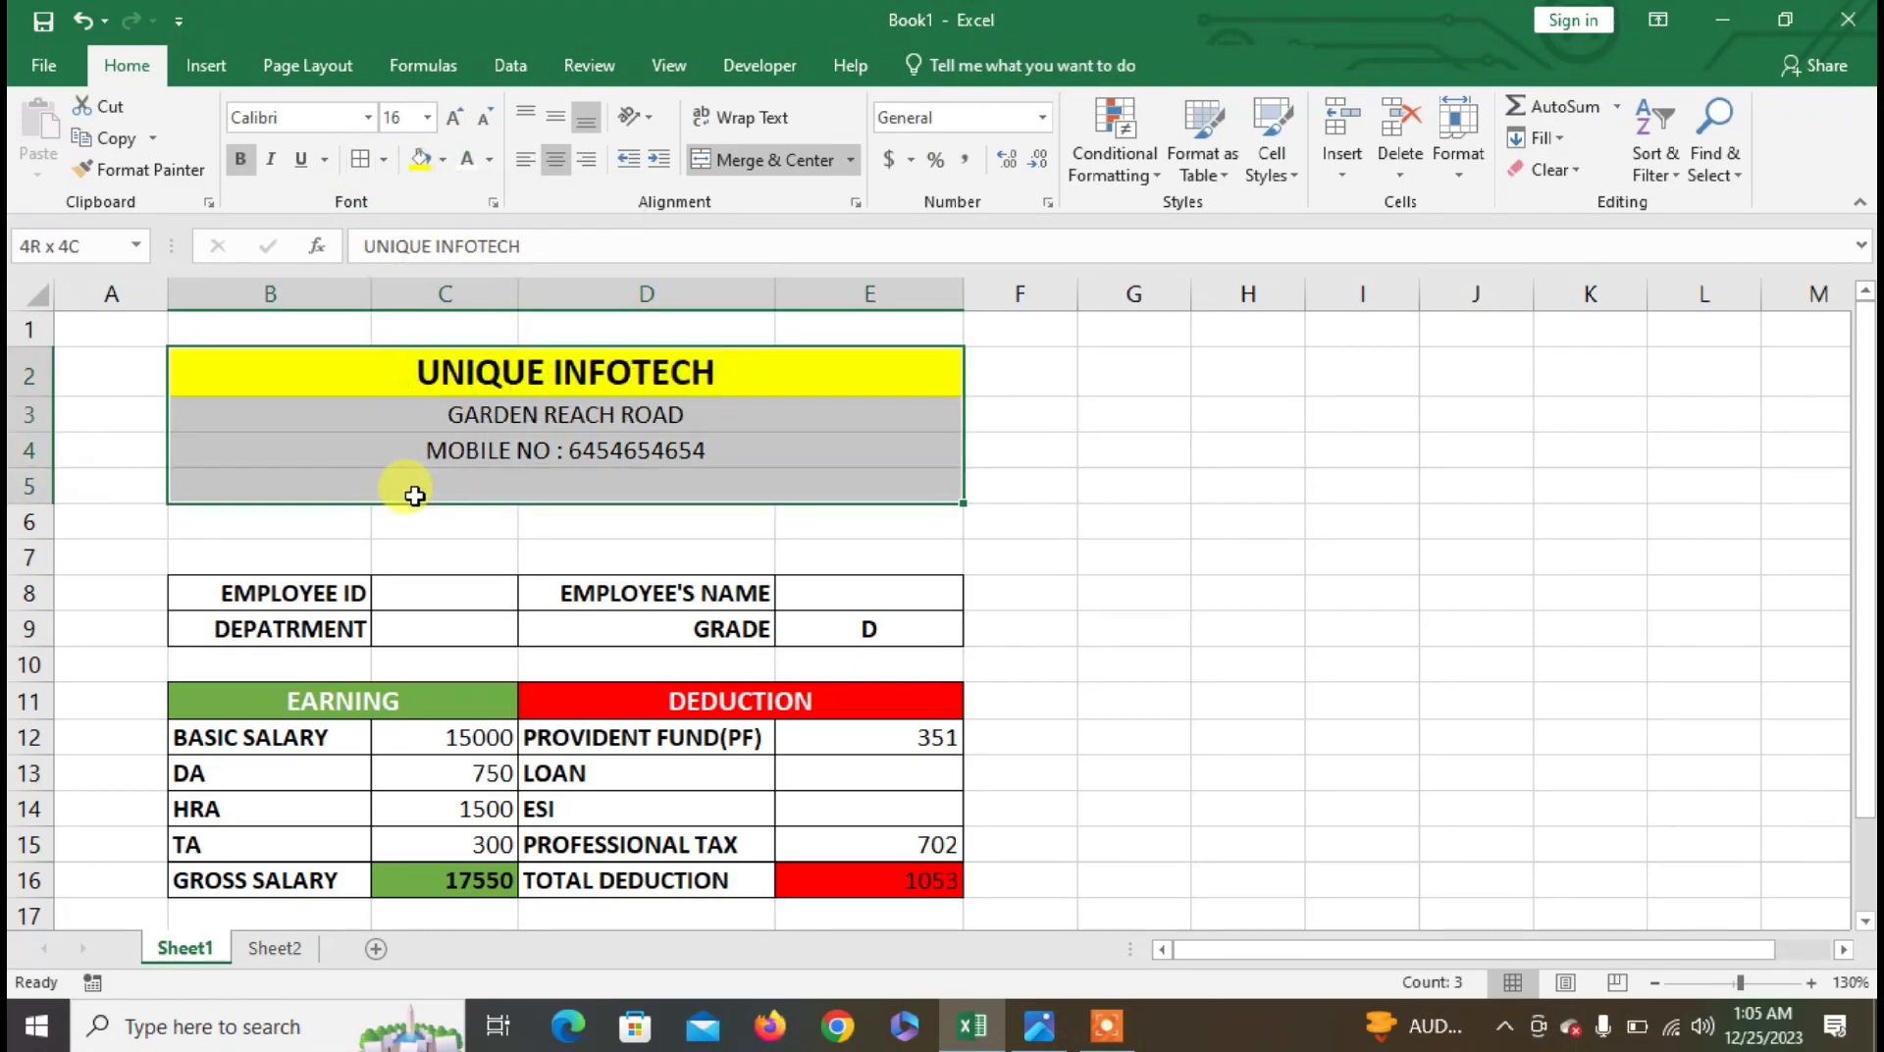
click(384, 162)
click(373, 463)
click(475, 440)
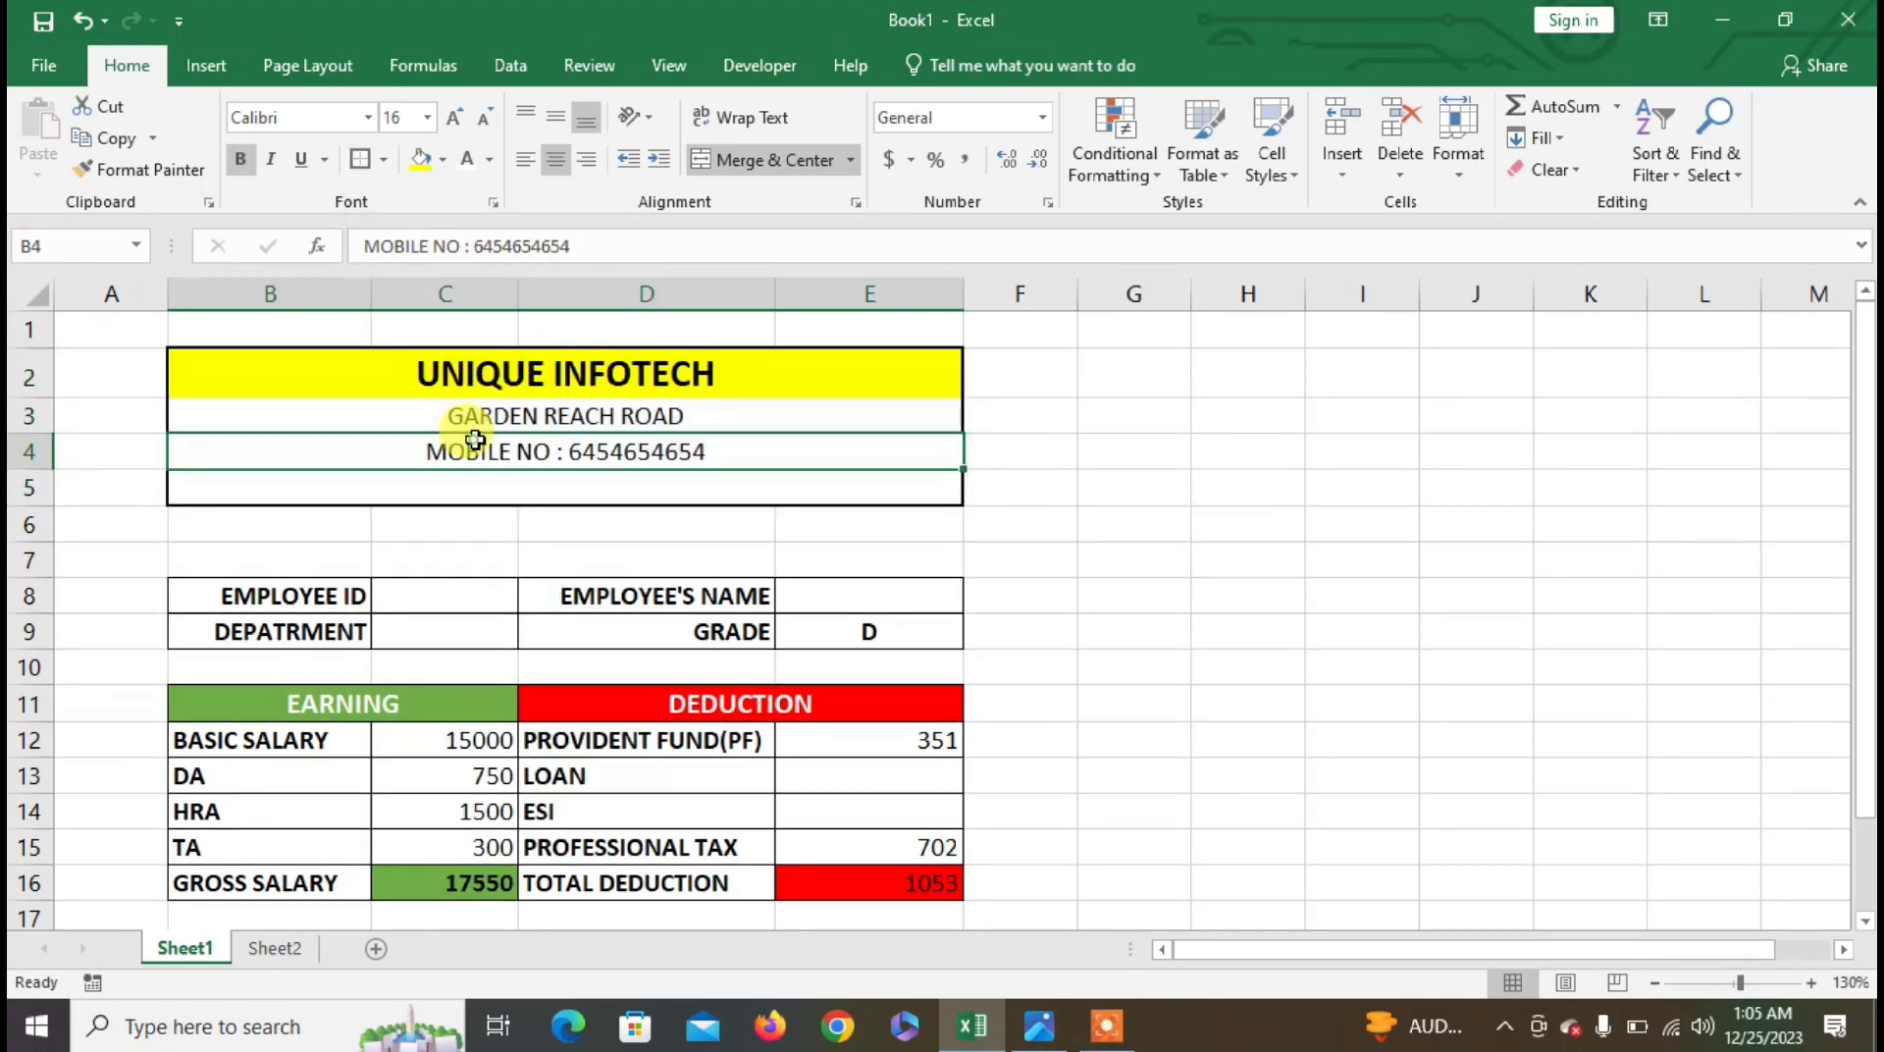
click(505, 559)
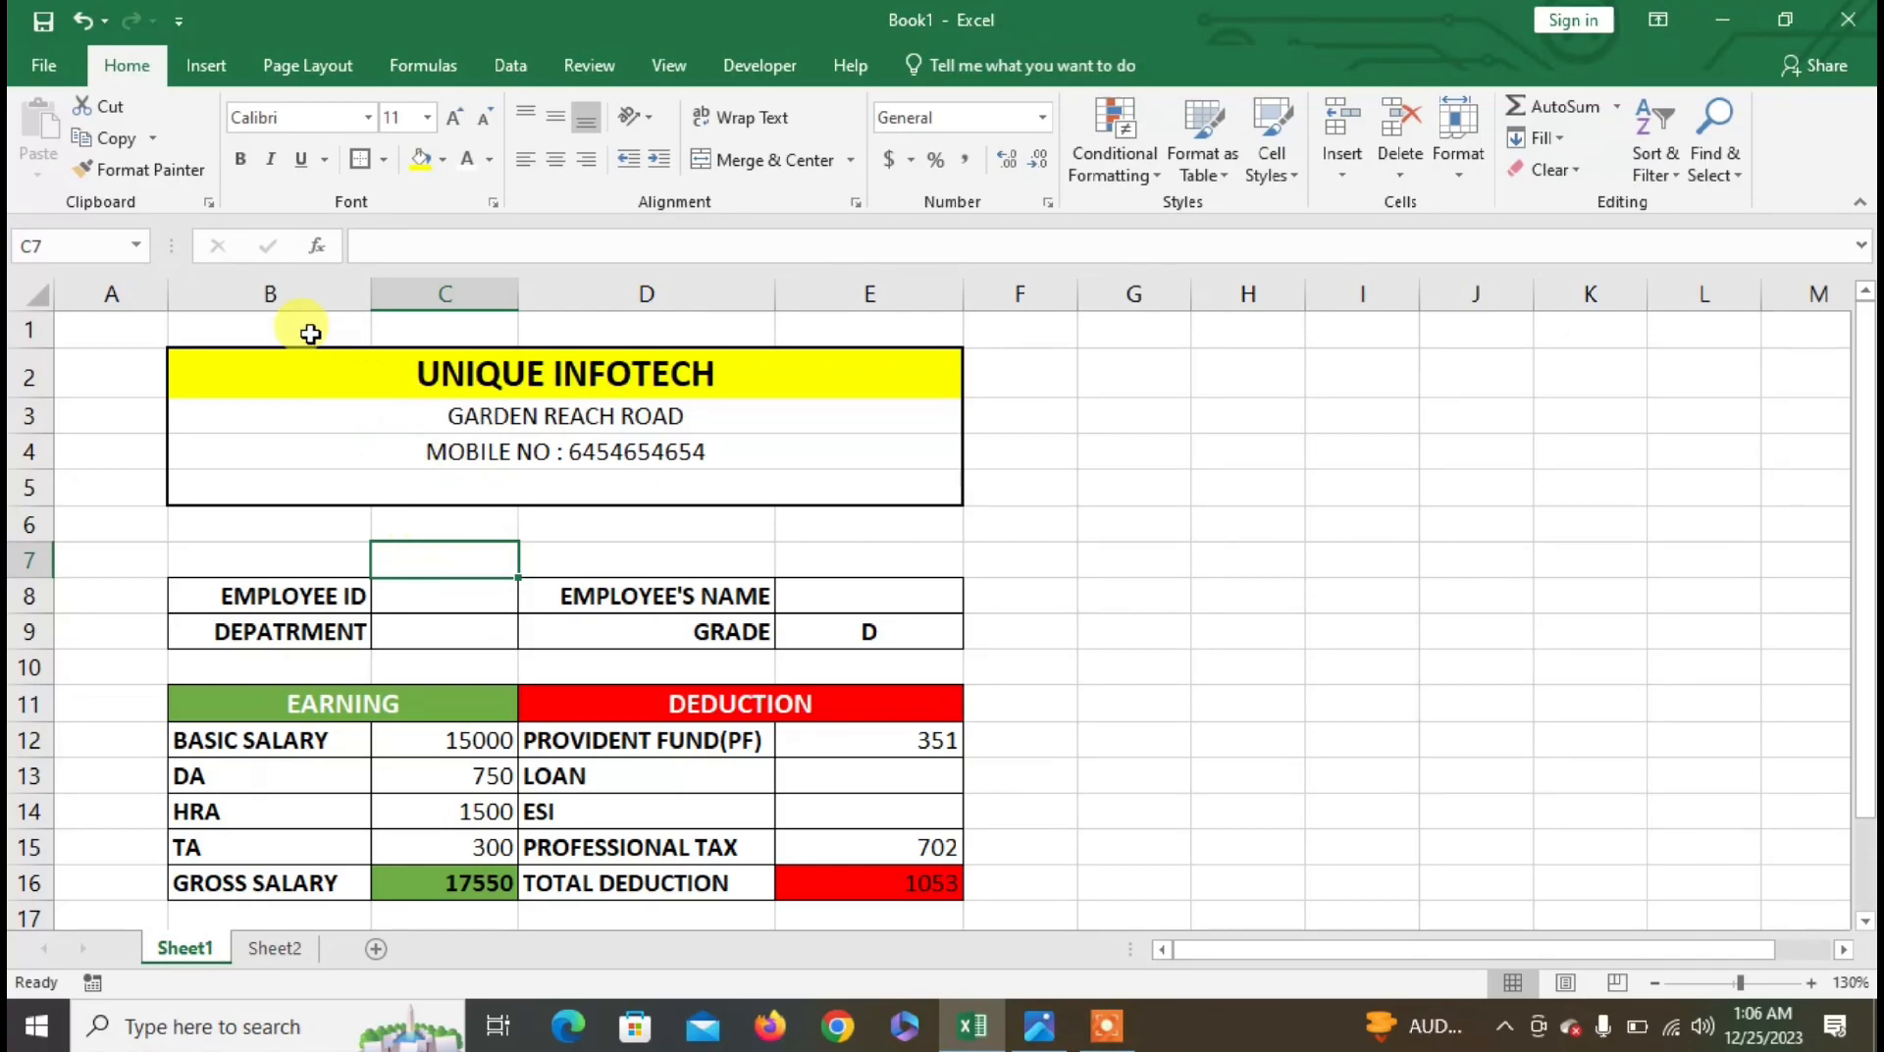
- Apply an outside border to B2:E23, enclosing the header and both tables
drag(202, 366, 571, 798)
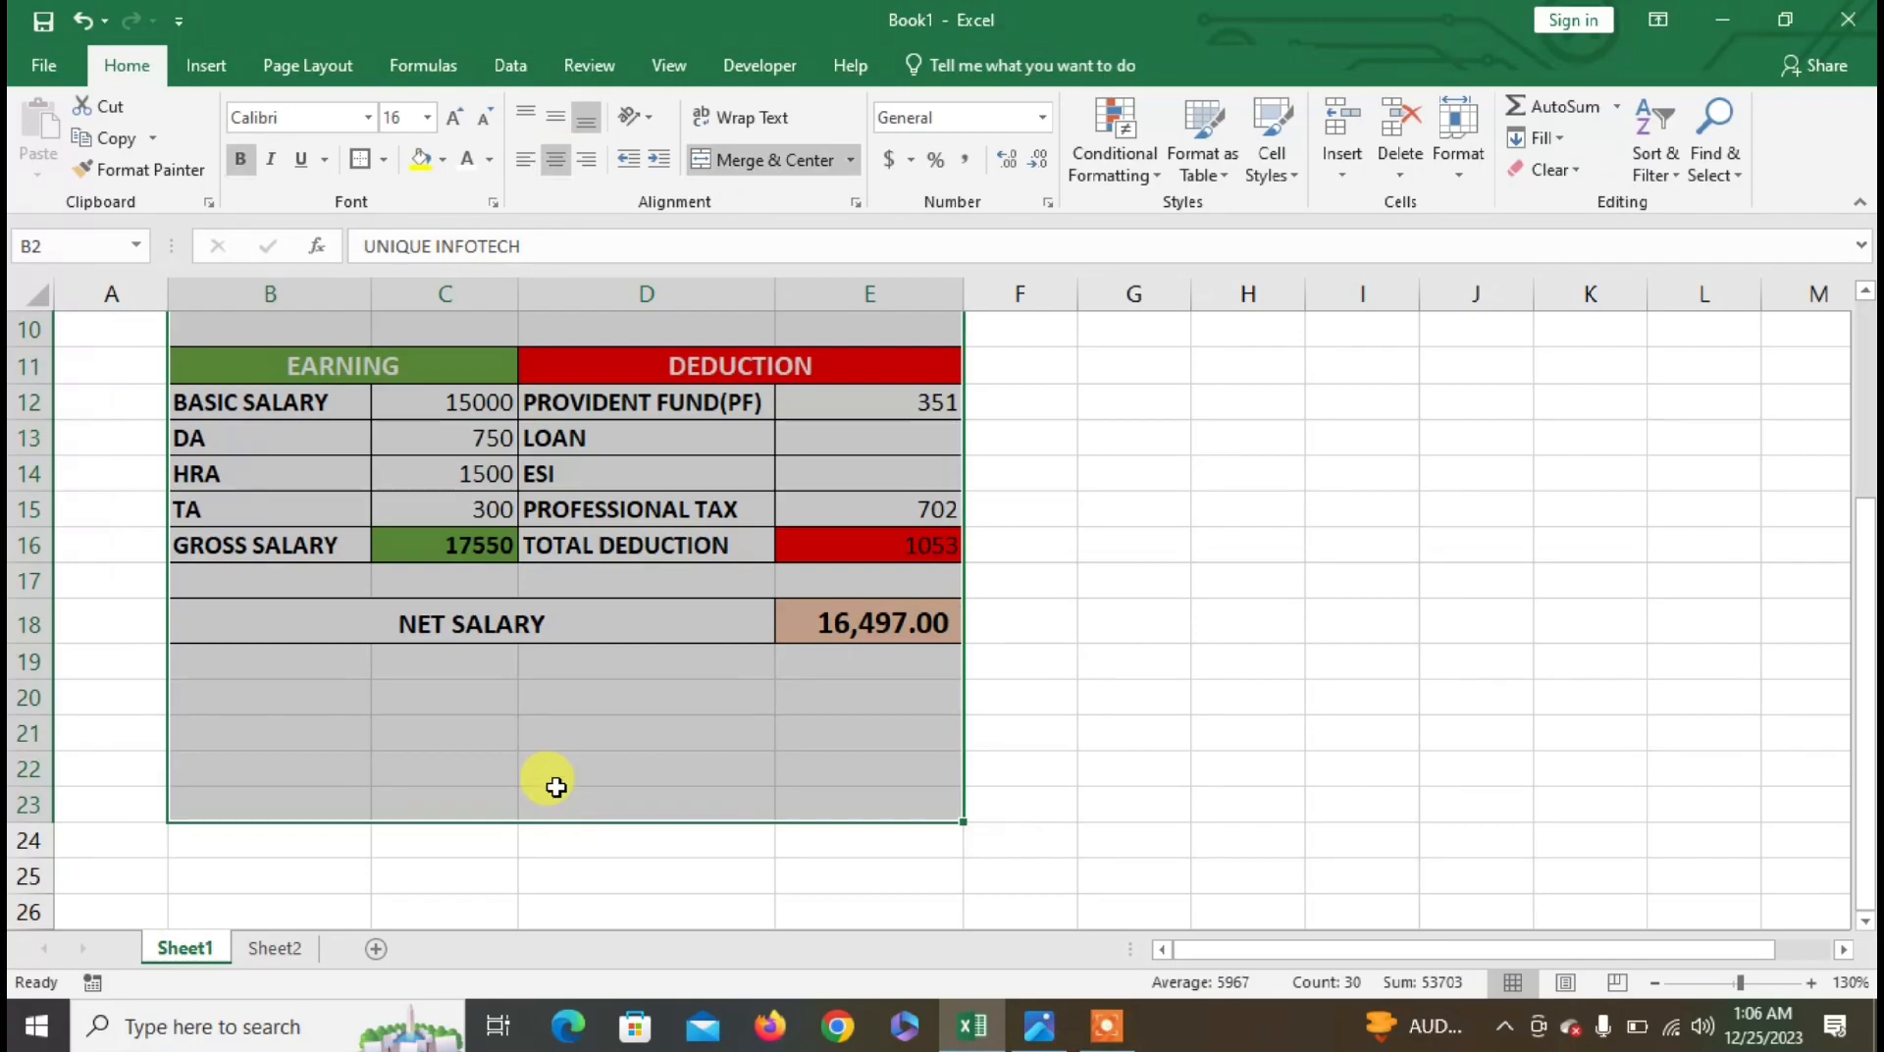
click(361, 160)
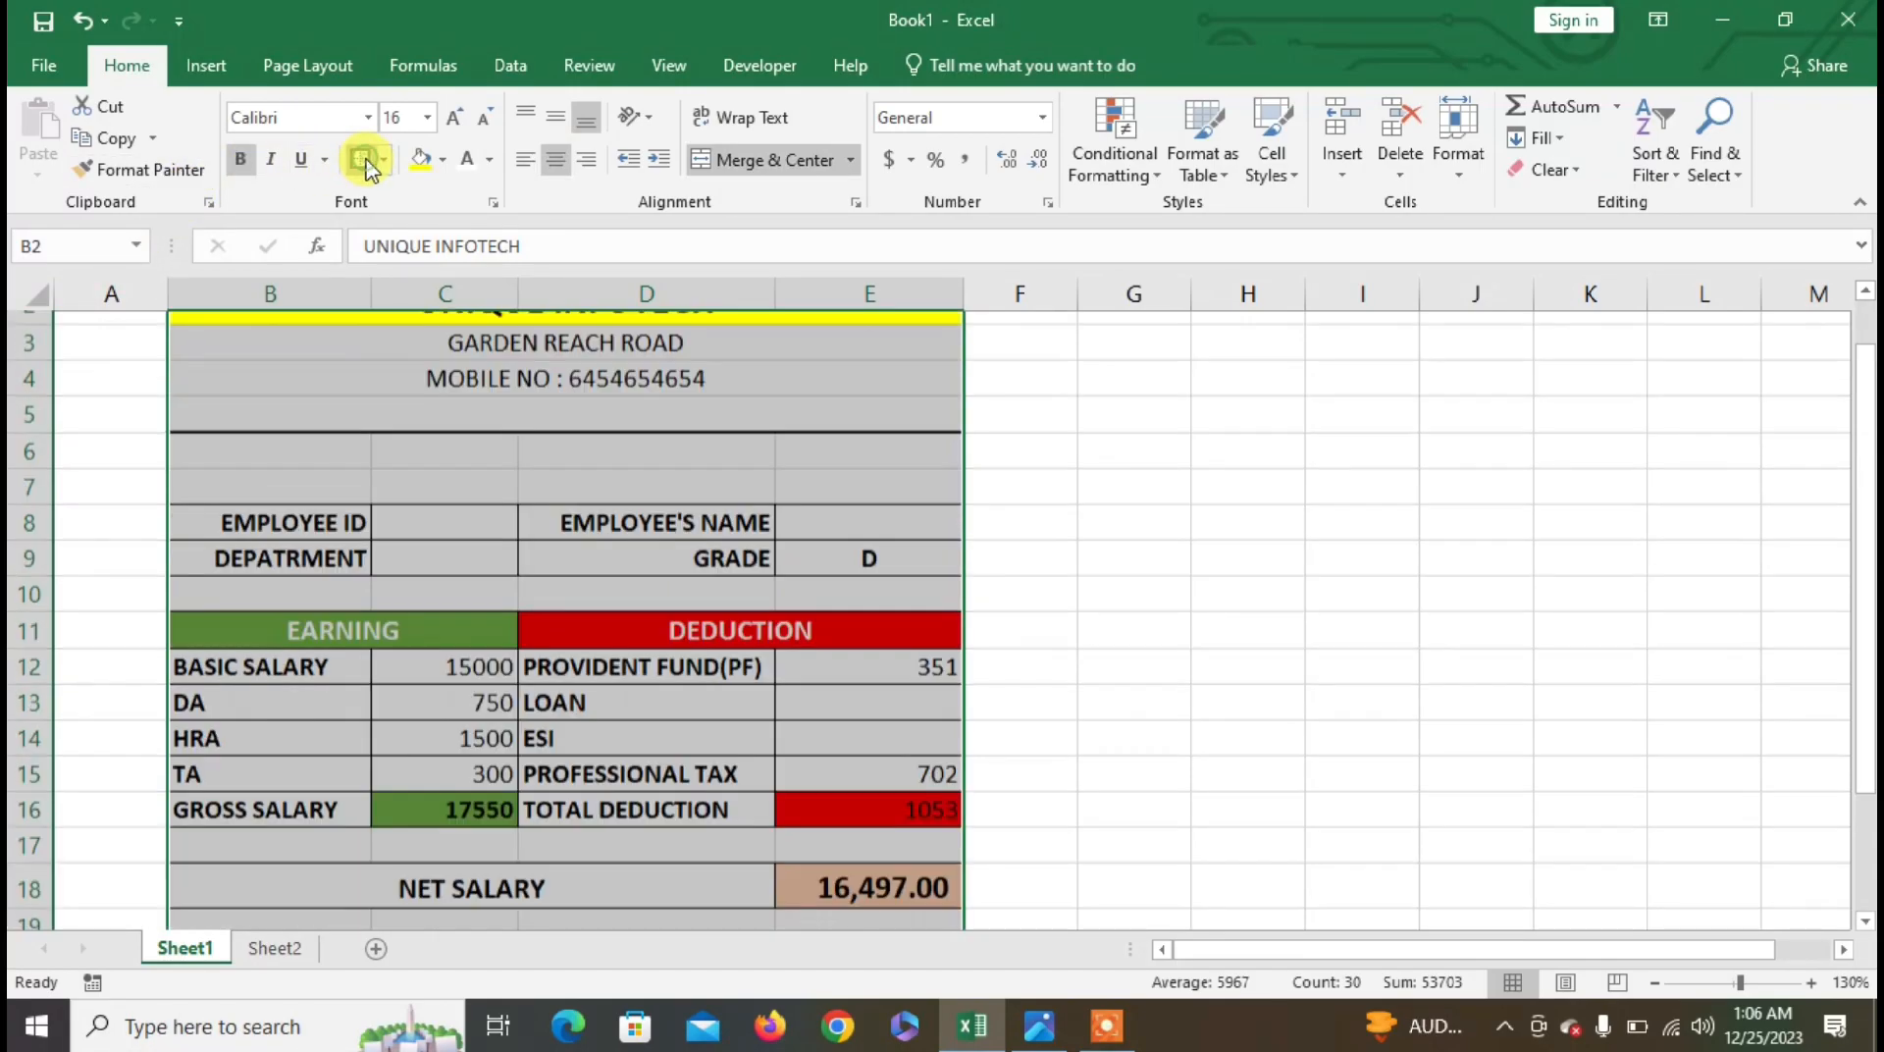
click(631, 600)
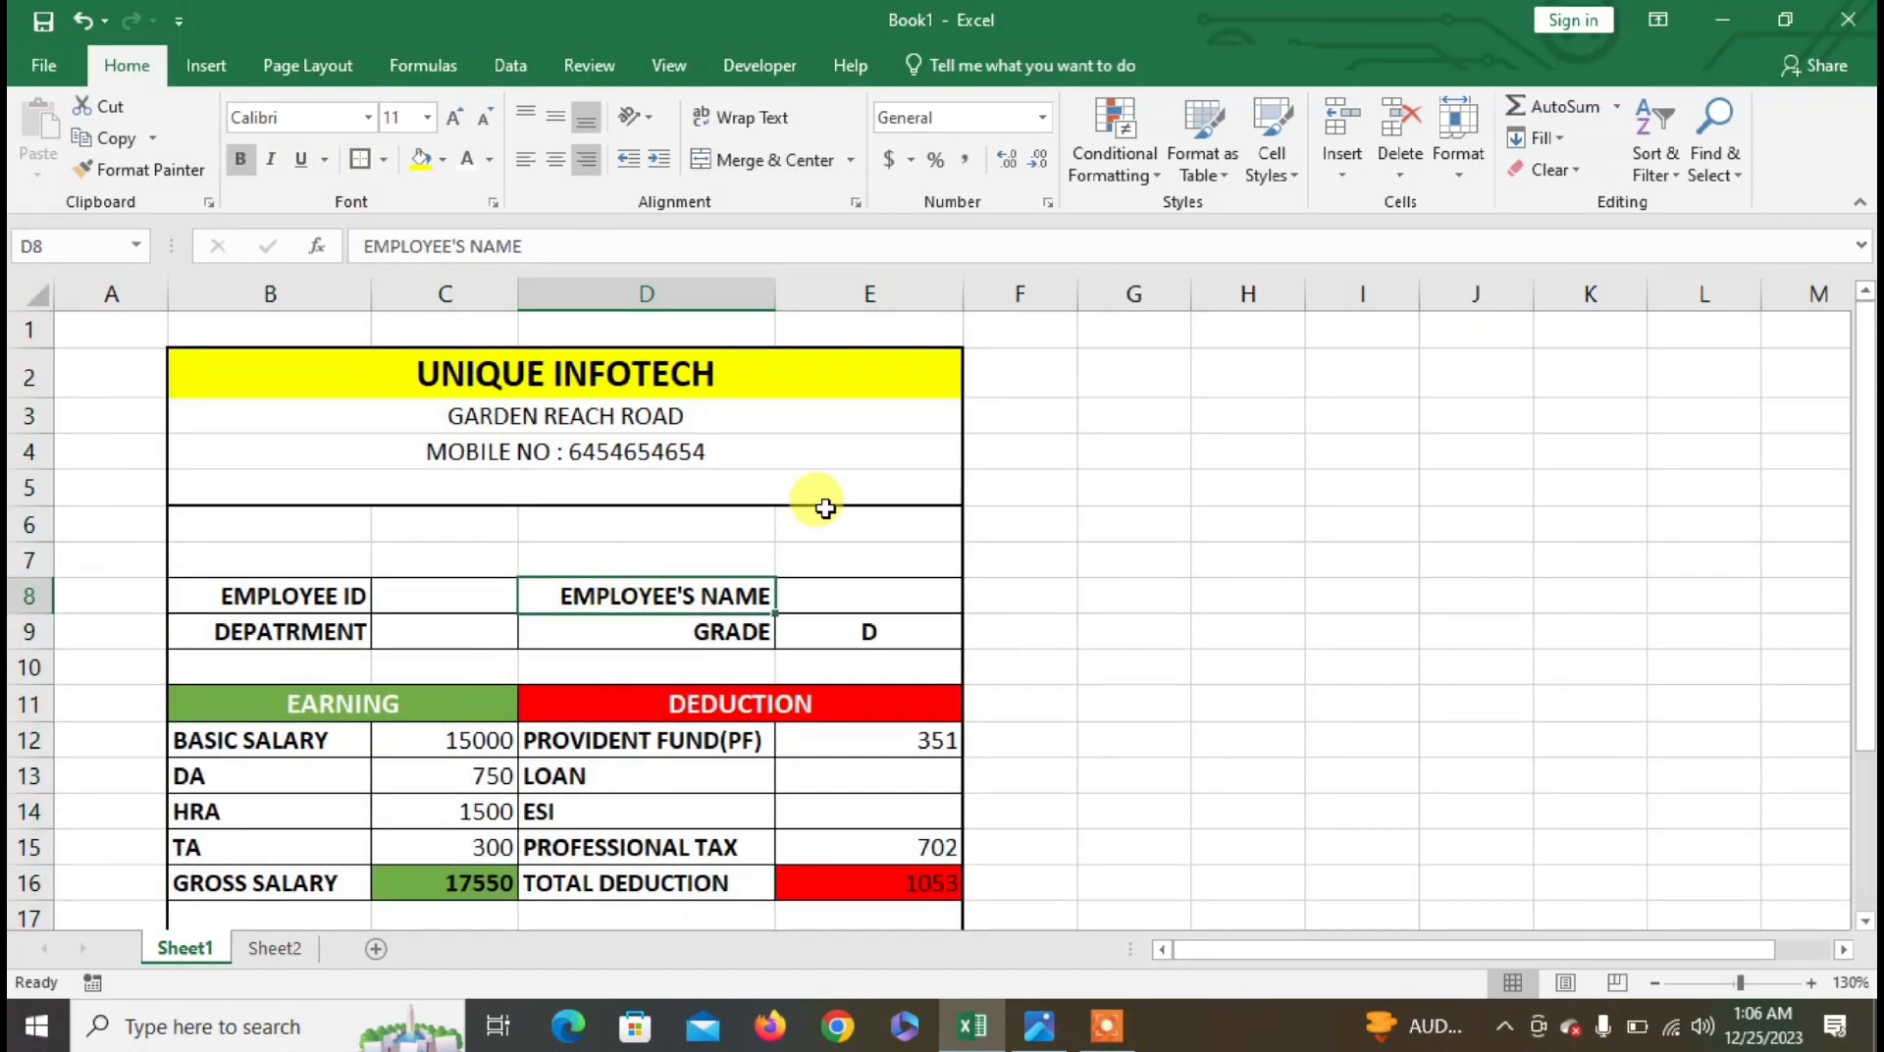
scroll(530, 675, down, 3)
scroll(533, 678, up, 3)
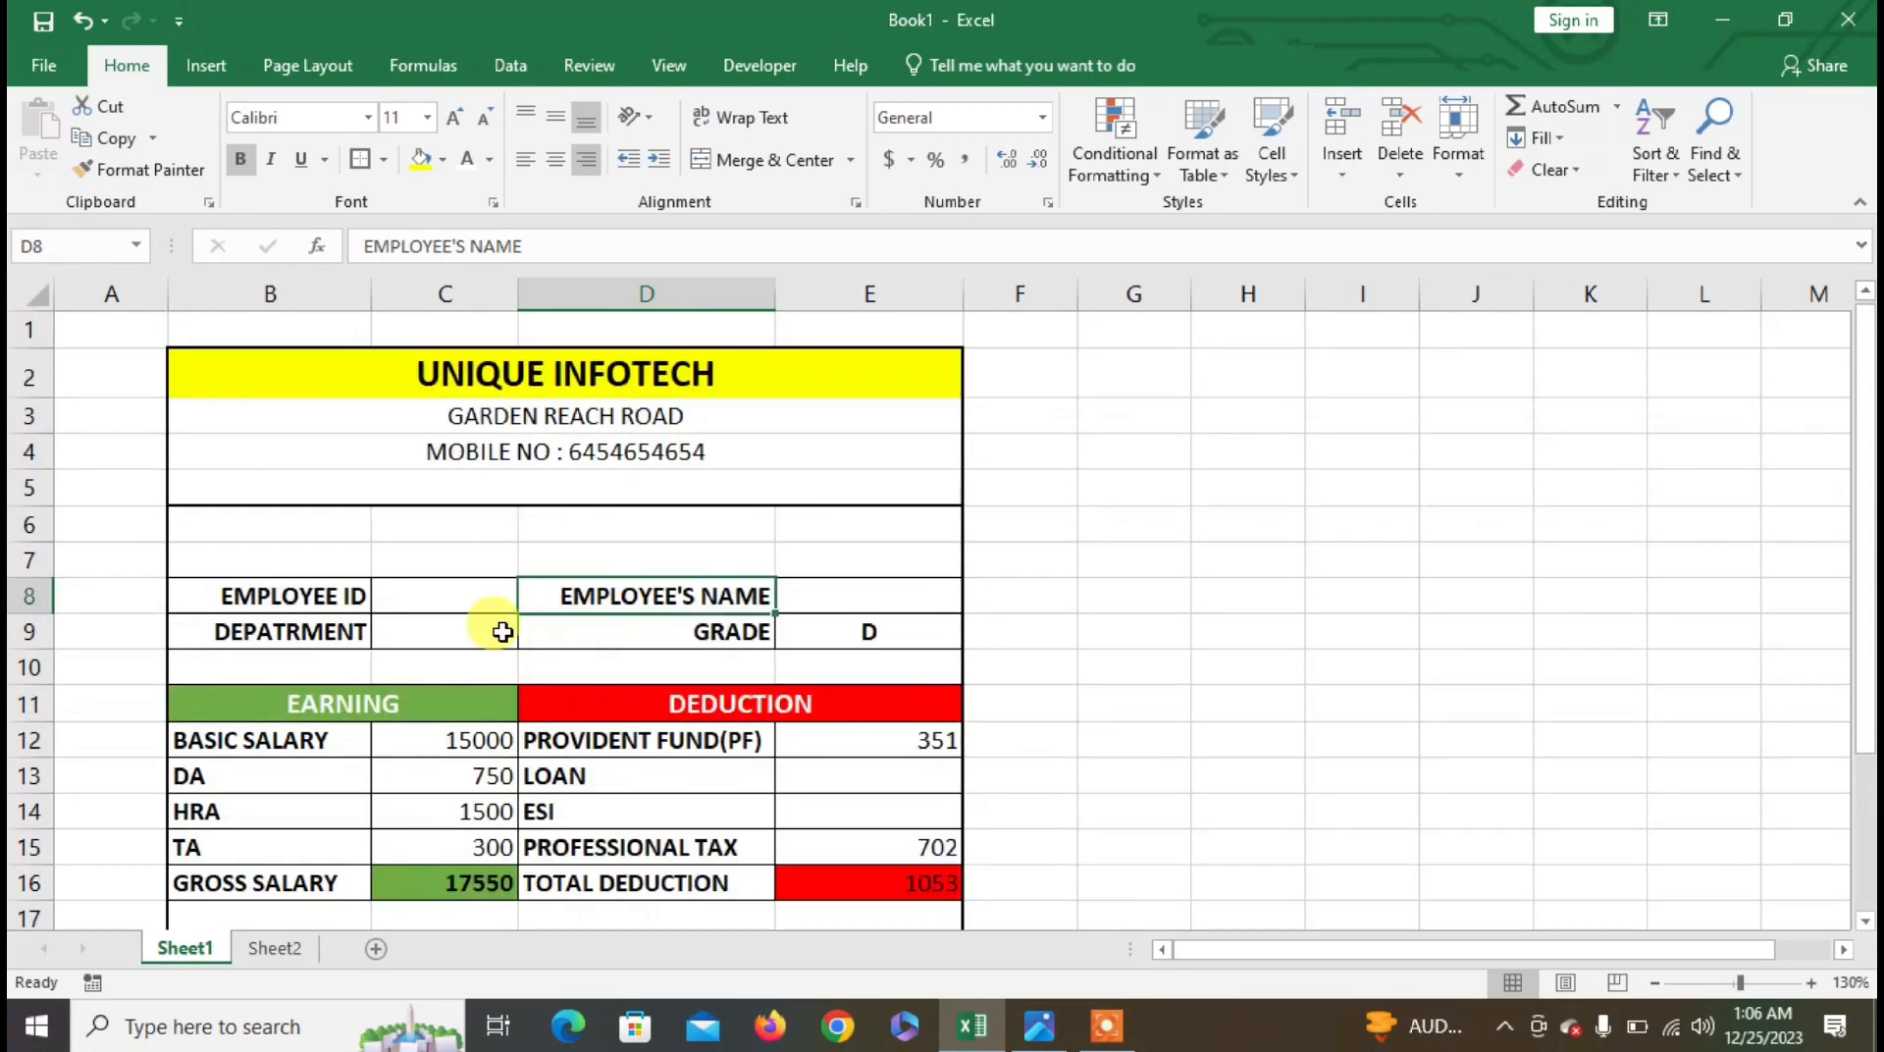
click(47, 65)
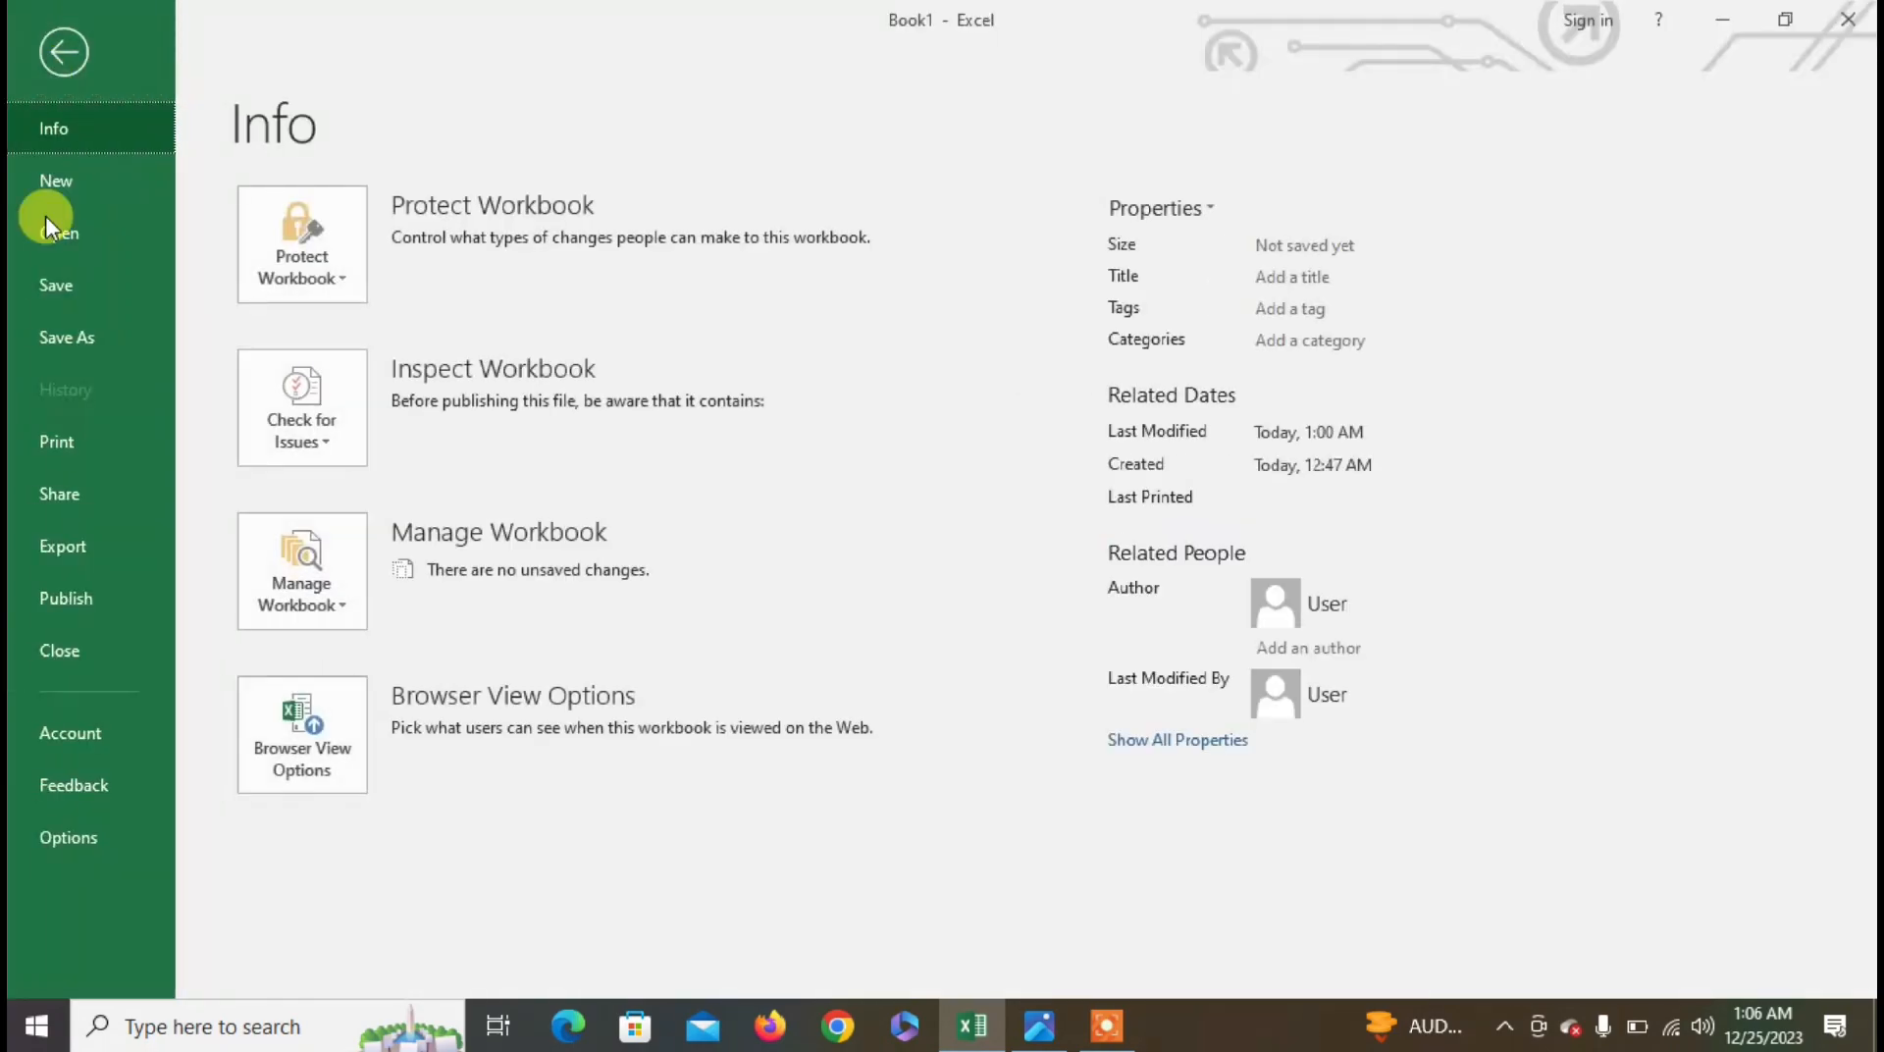
click(116, 449)
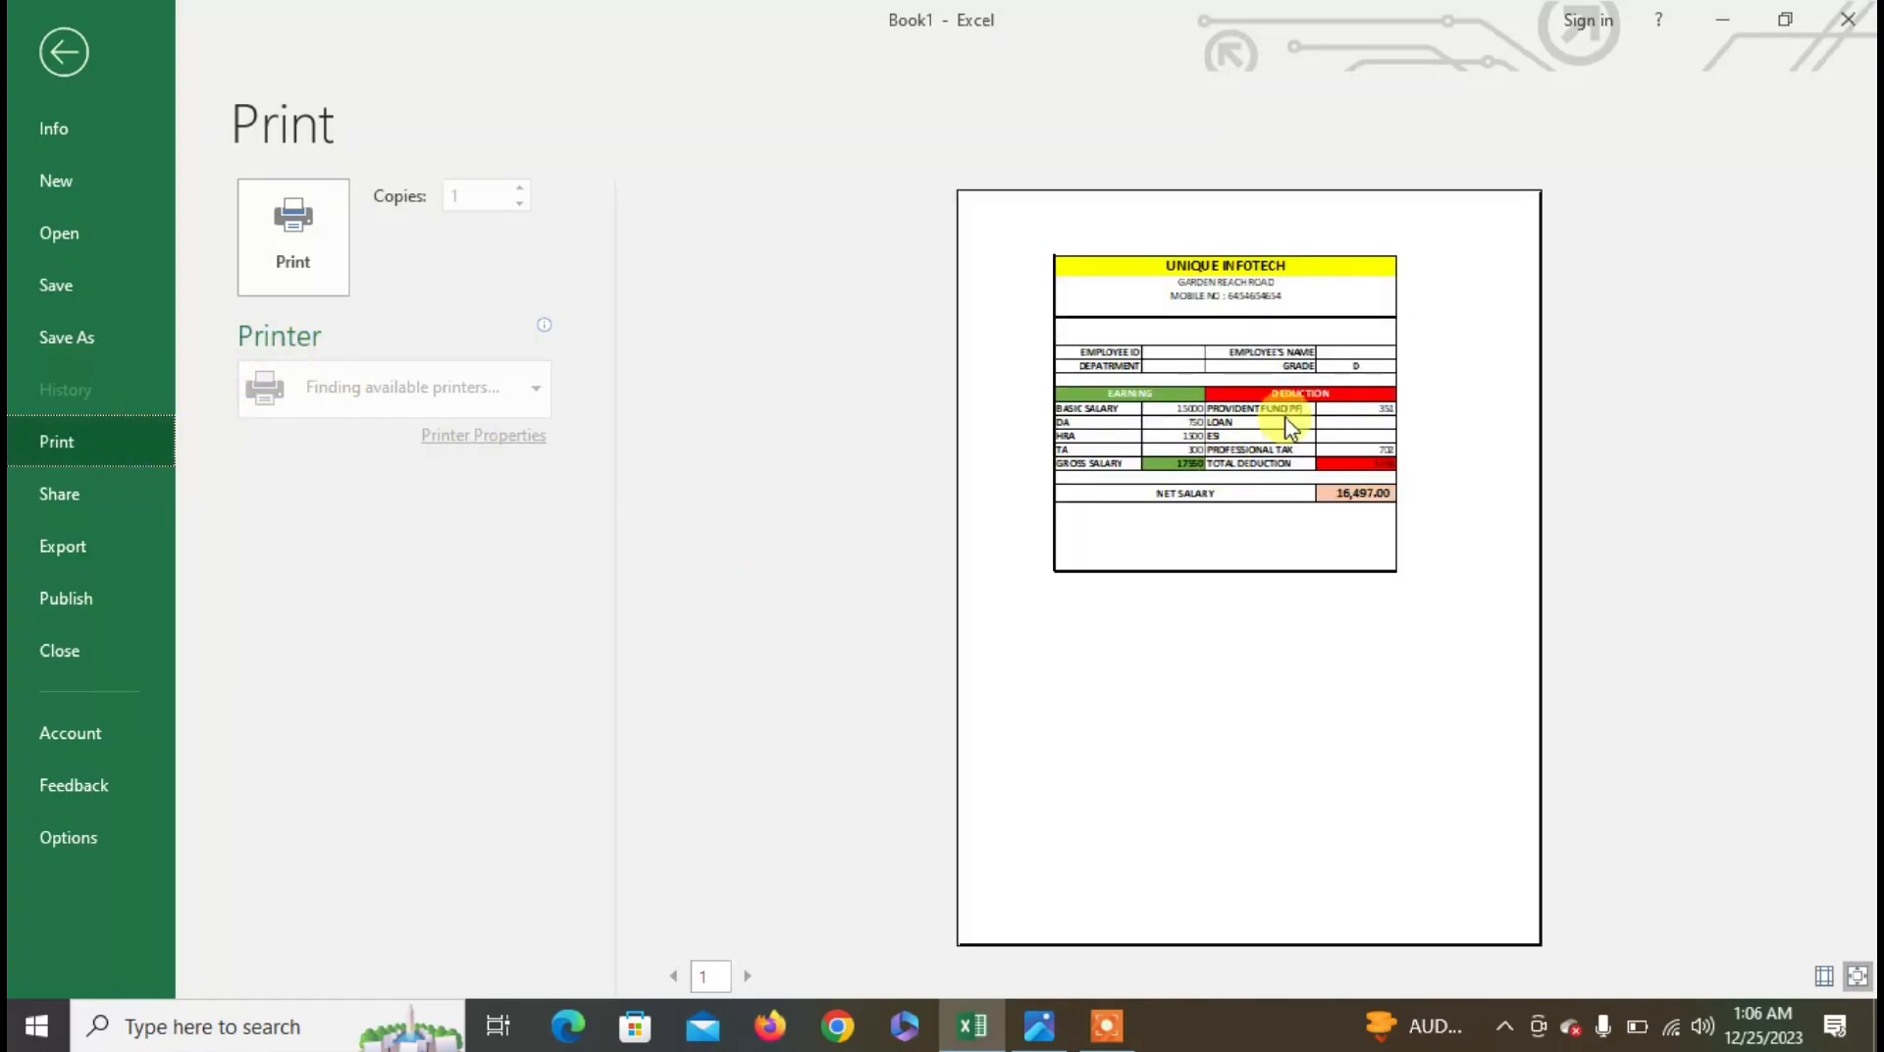
click(59, 54)
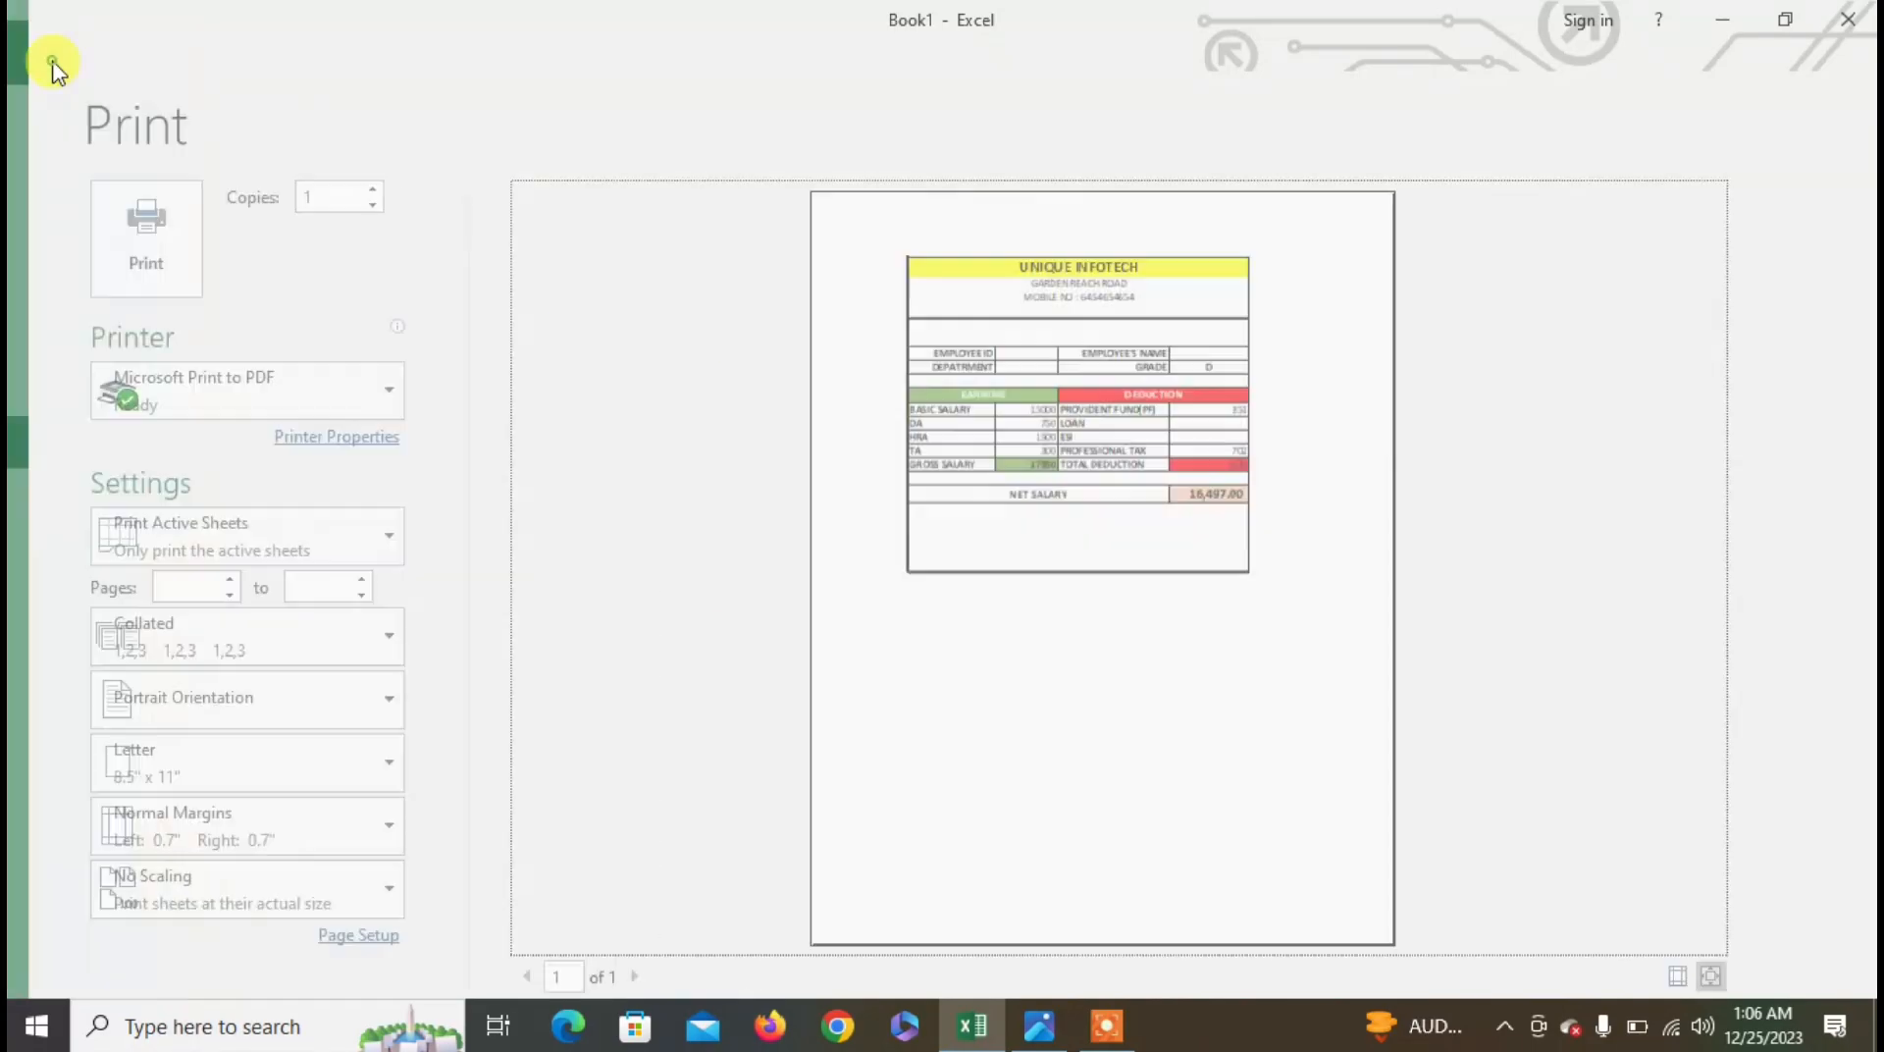
click(691, 488)
- Narrow column A and widen columns B, C, D and E to fill the page
drag(962, 294, 1001, 308)
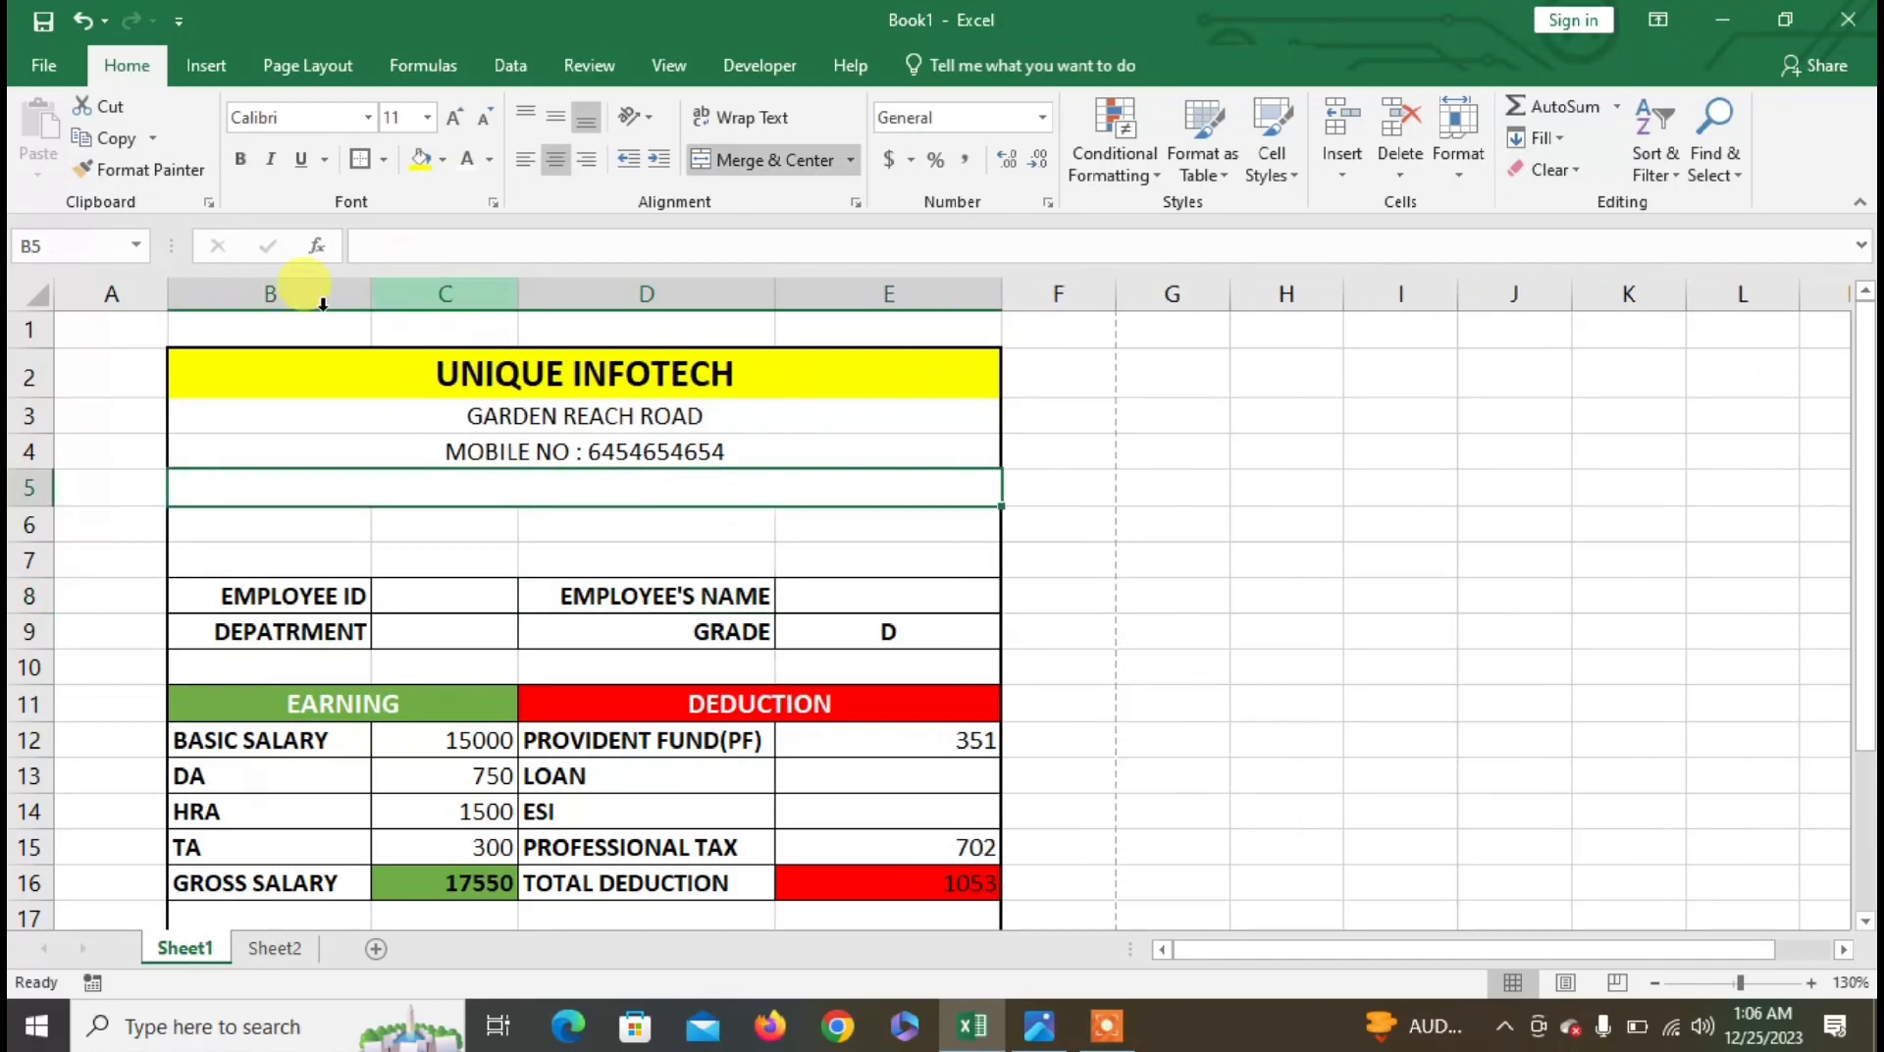
drag(168, 294, 135, 308)
drag(338, 295, 380, 295)
drag(528, 294, 566, 299)
drag(824, 292, 855, 299)
click(851, 550)
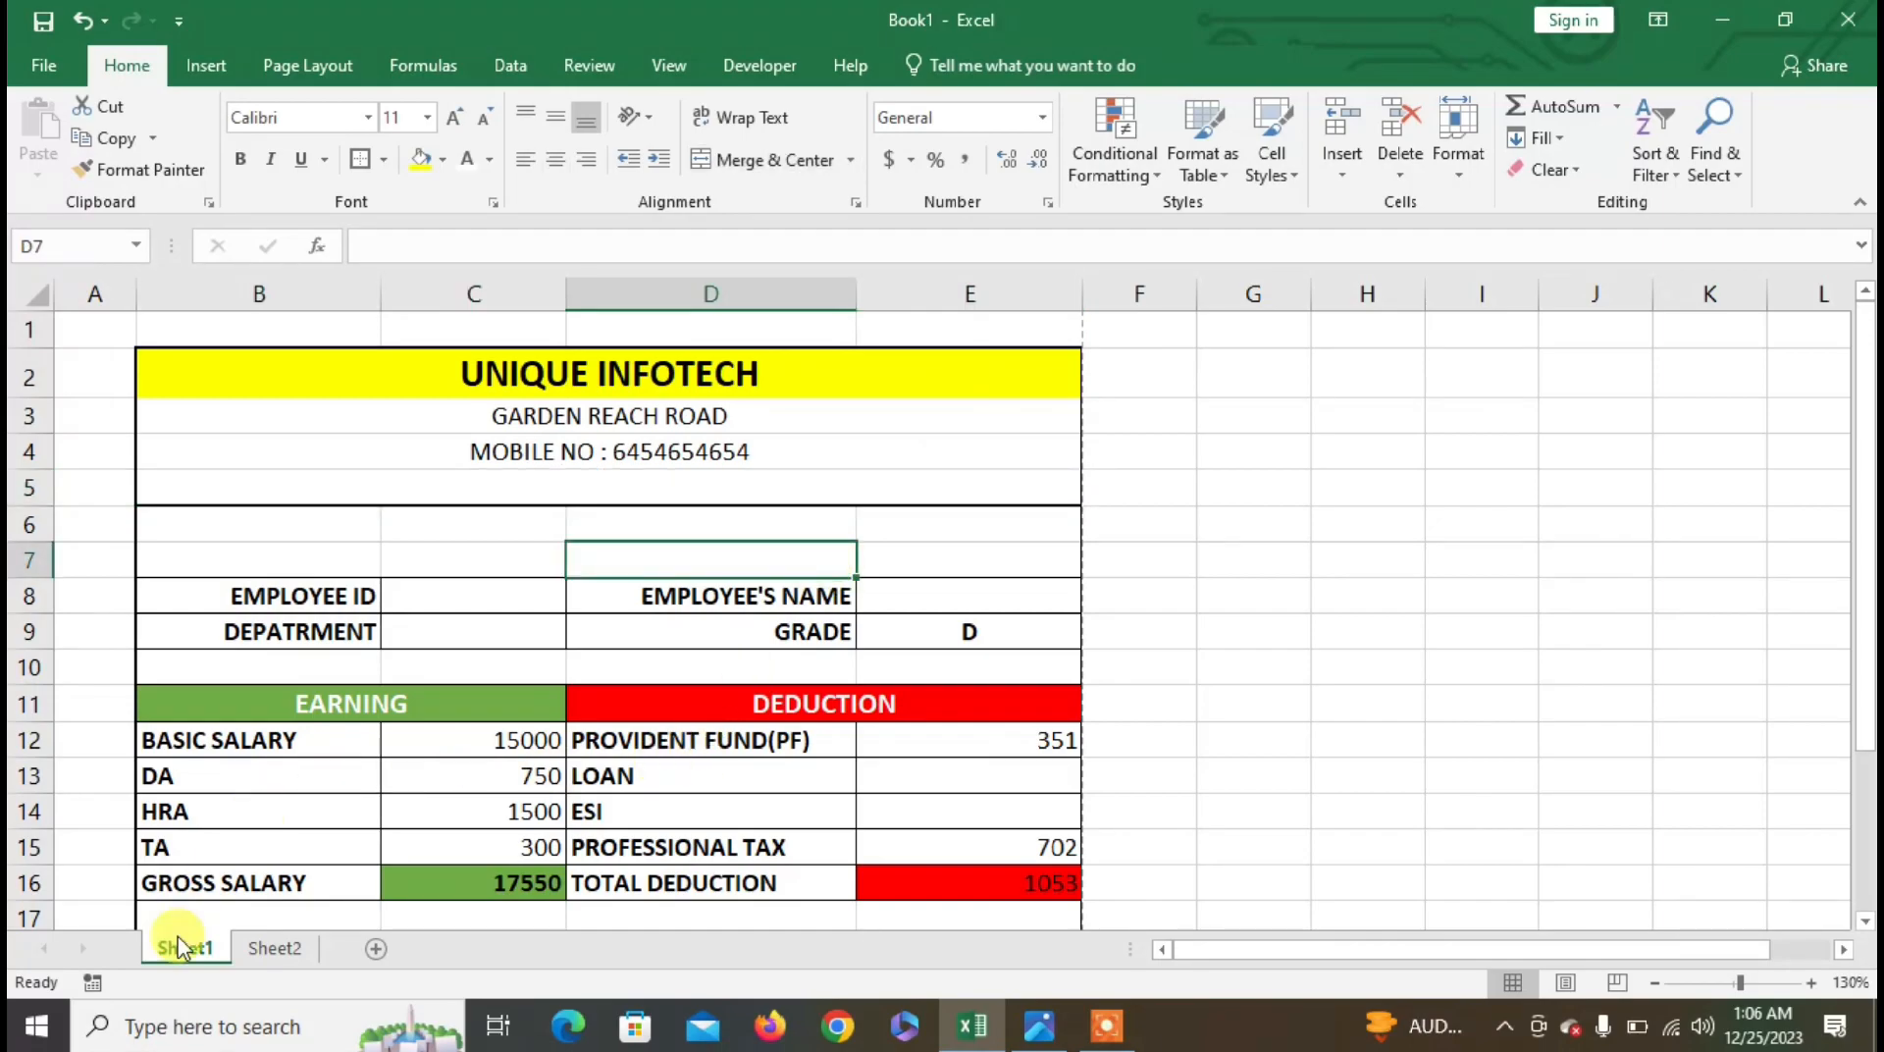
scroll(180, 945, down, 2)
scroll(179, 945, up, 1)
scroll(179, 945, up, 1)
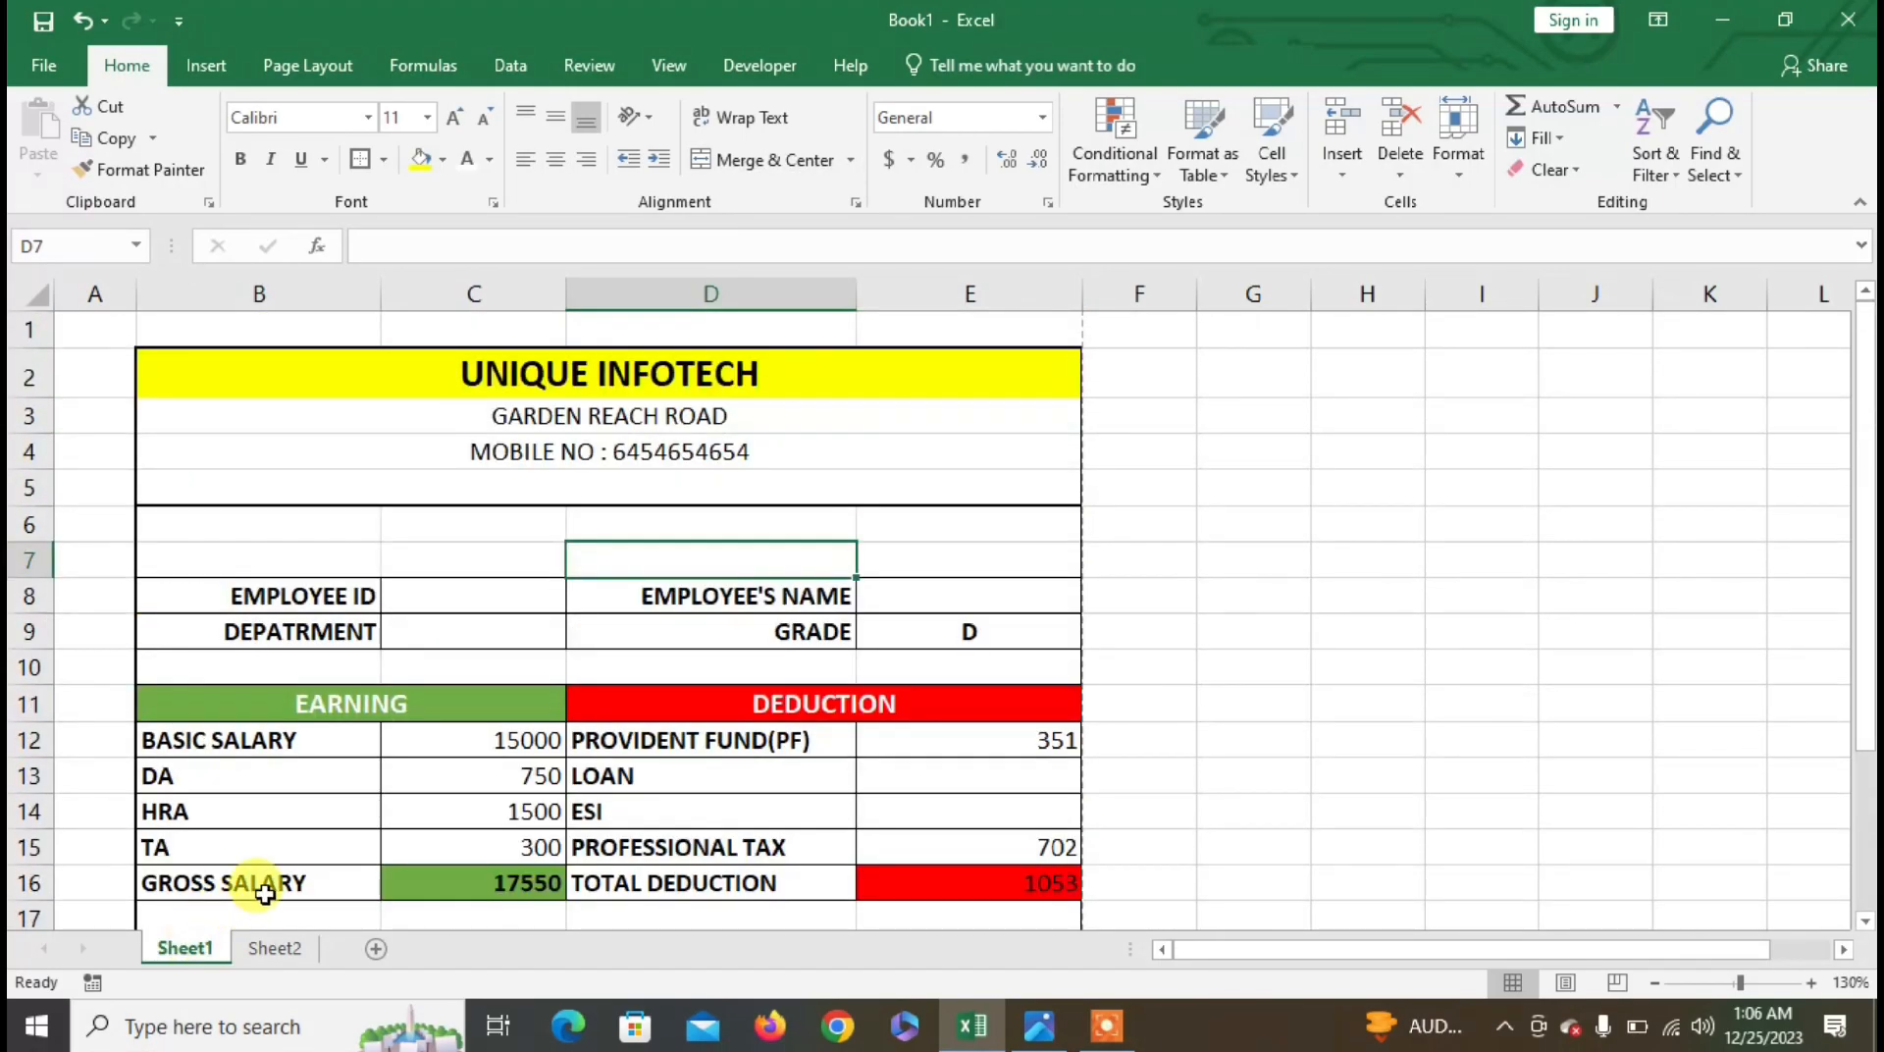
scroll(264, 892, down, 1)
- Pick the first employee ID and name and department COMPUTER, giving net salary 56,875.00
click(425, 558)
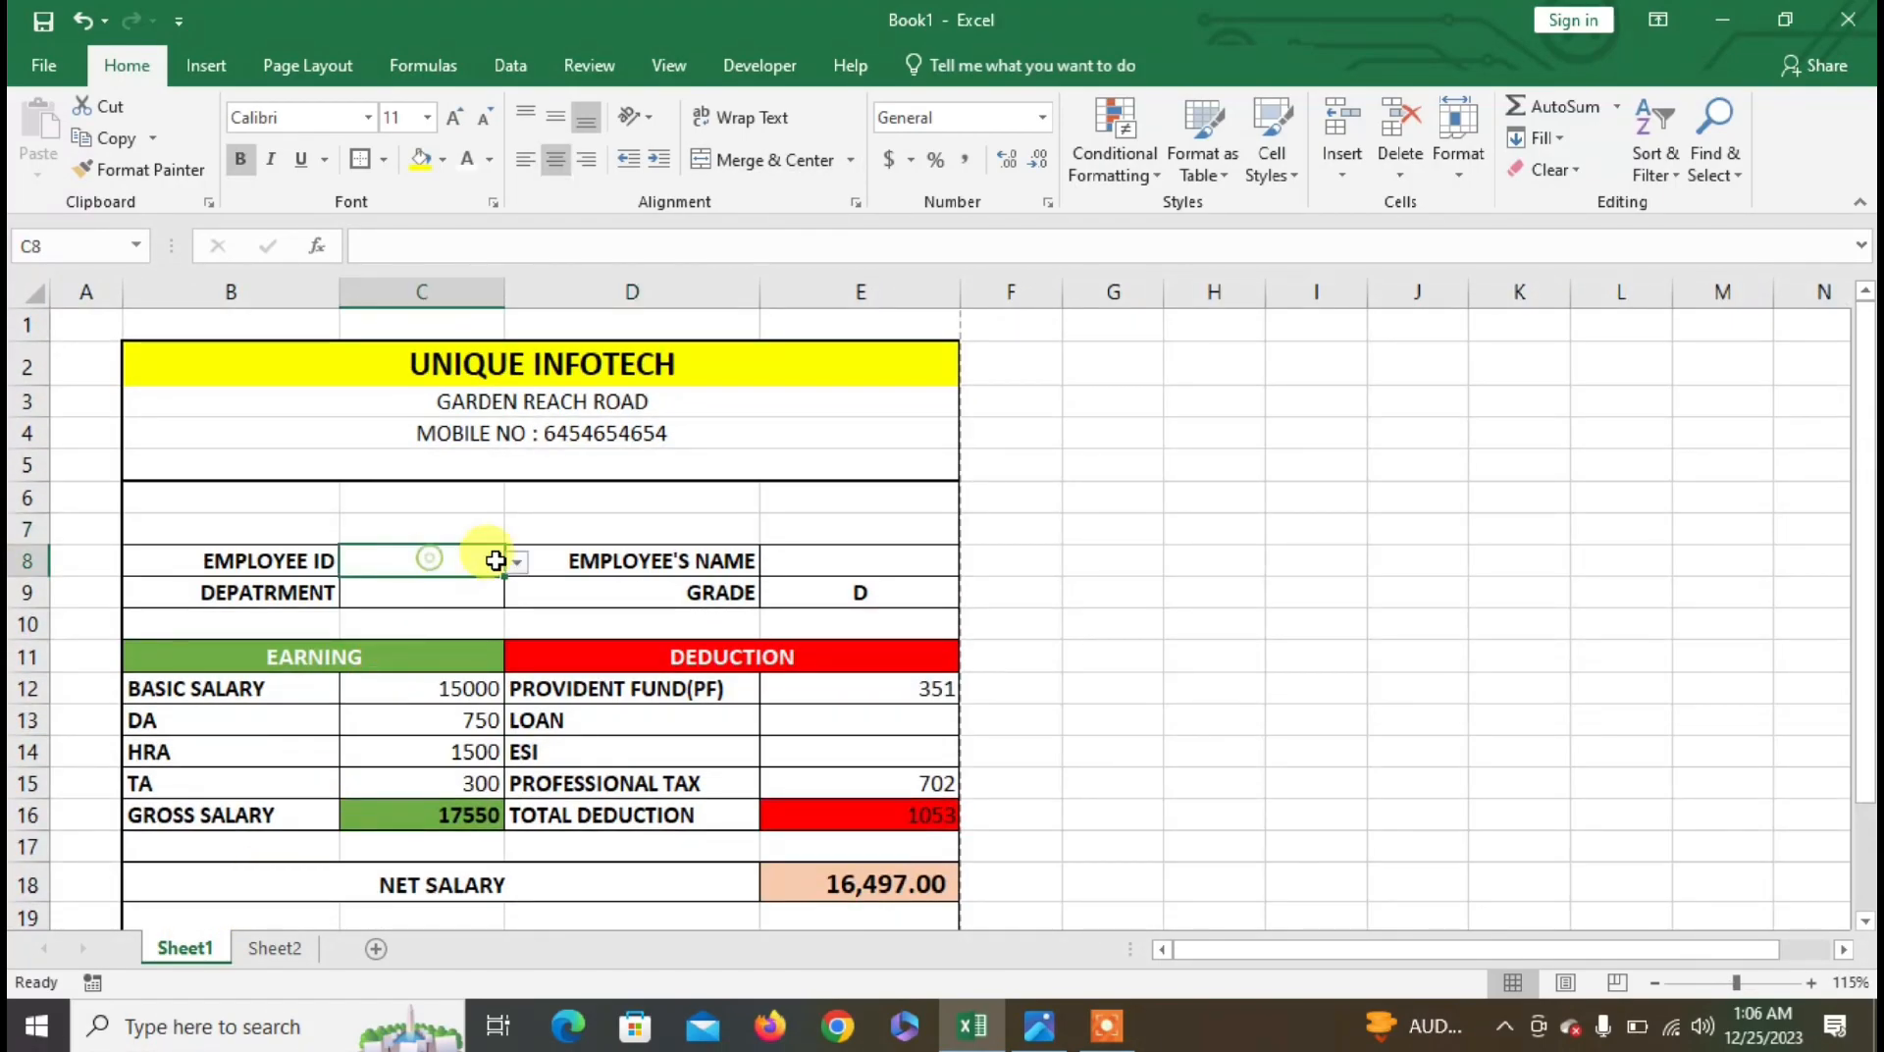
click(512, 562)
click(452, 585)
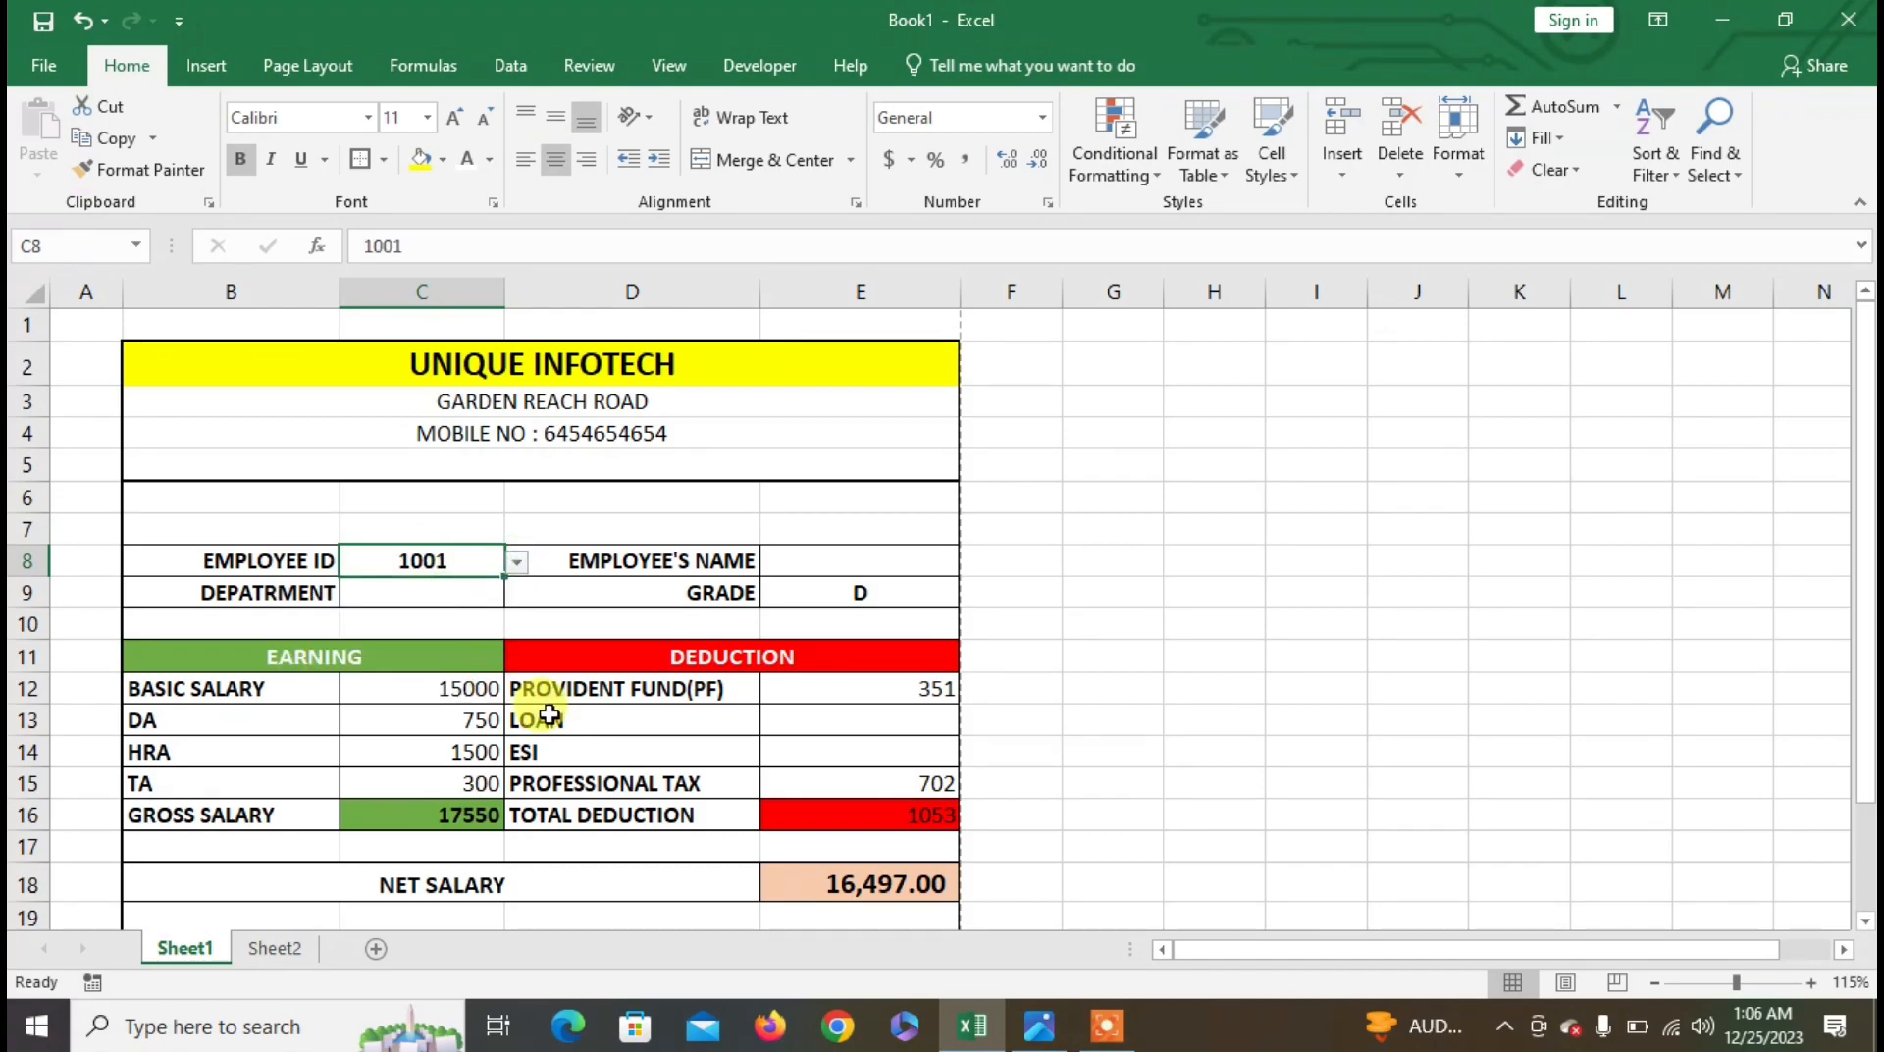
click(912, 561)
click(972, 563)
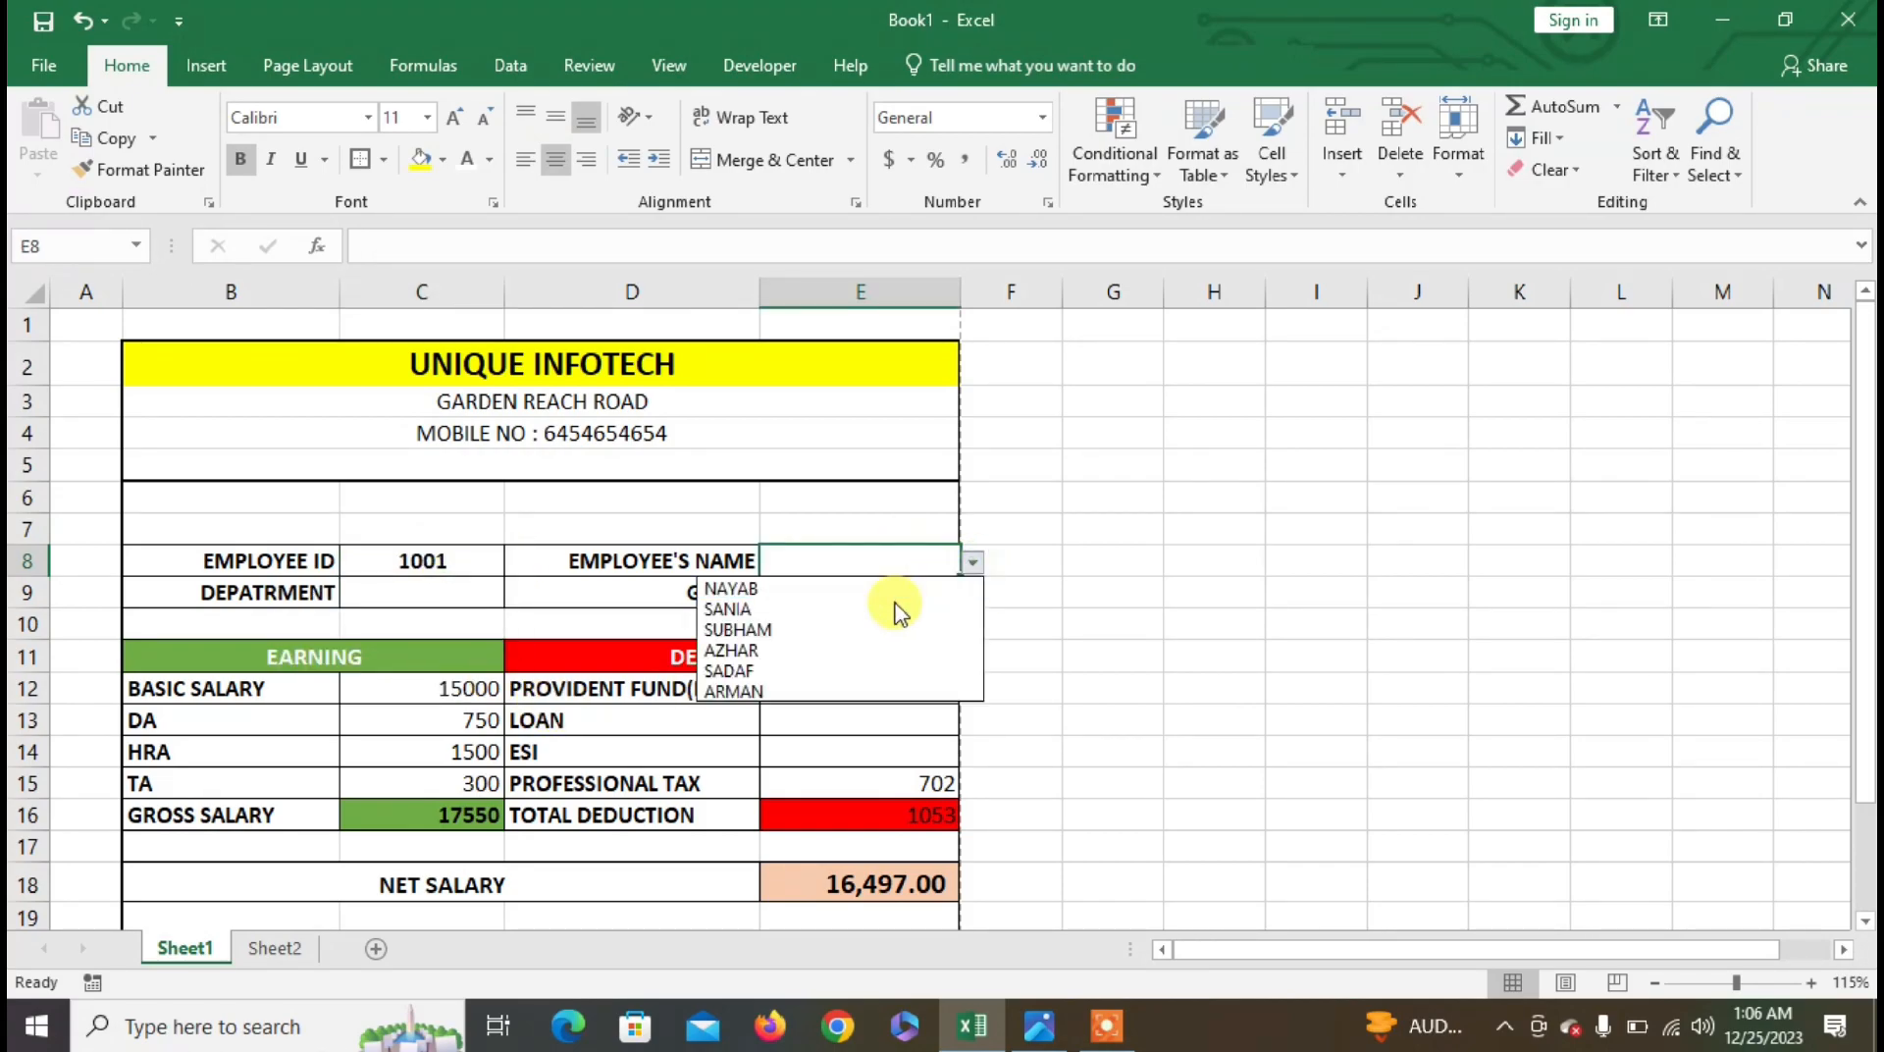
click(899, 586)
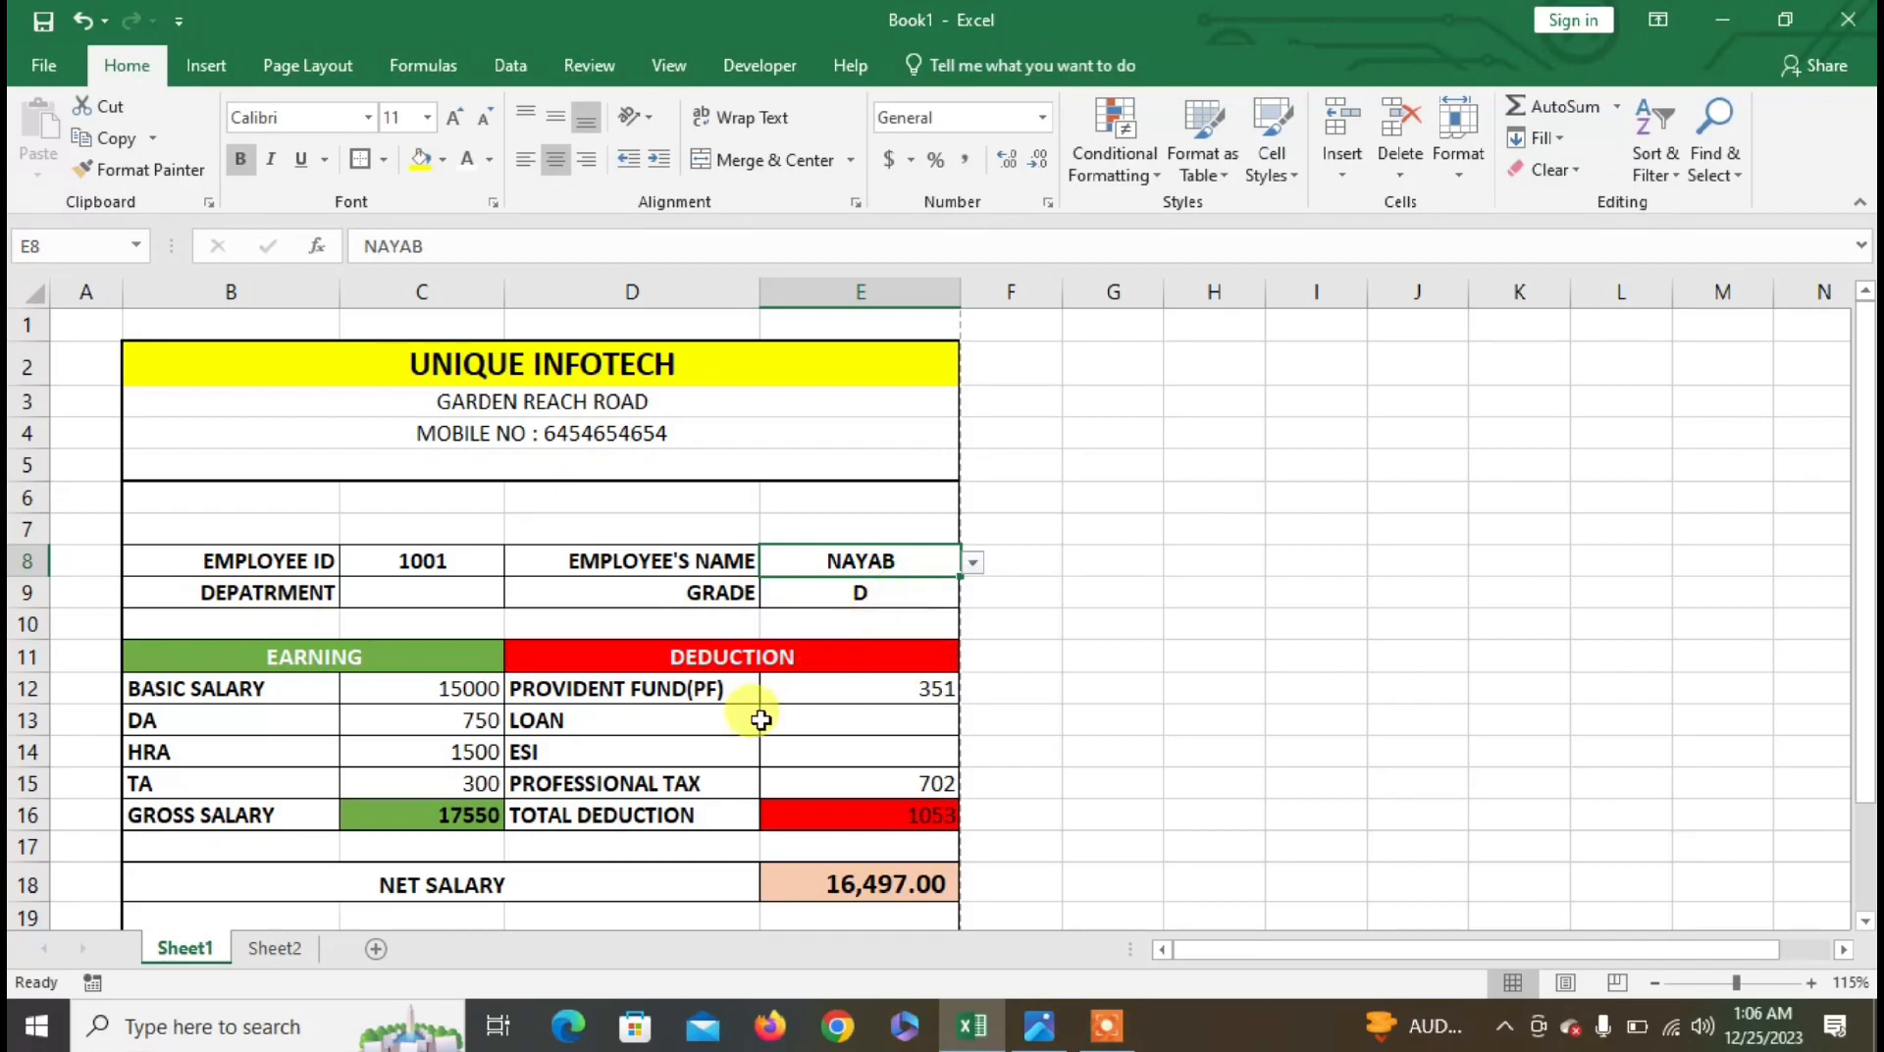
click(410, 595)
click(514, 592)
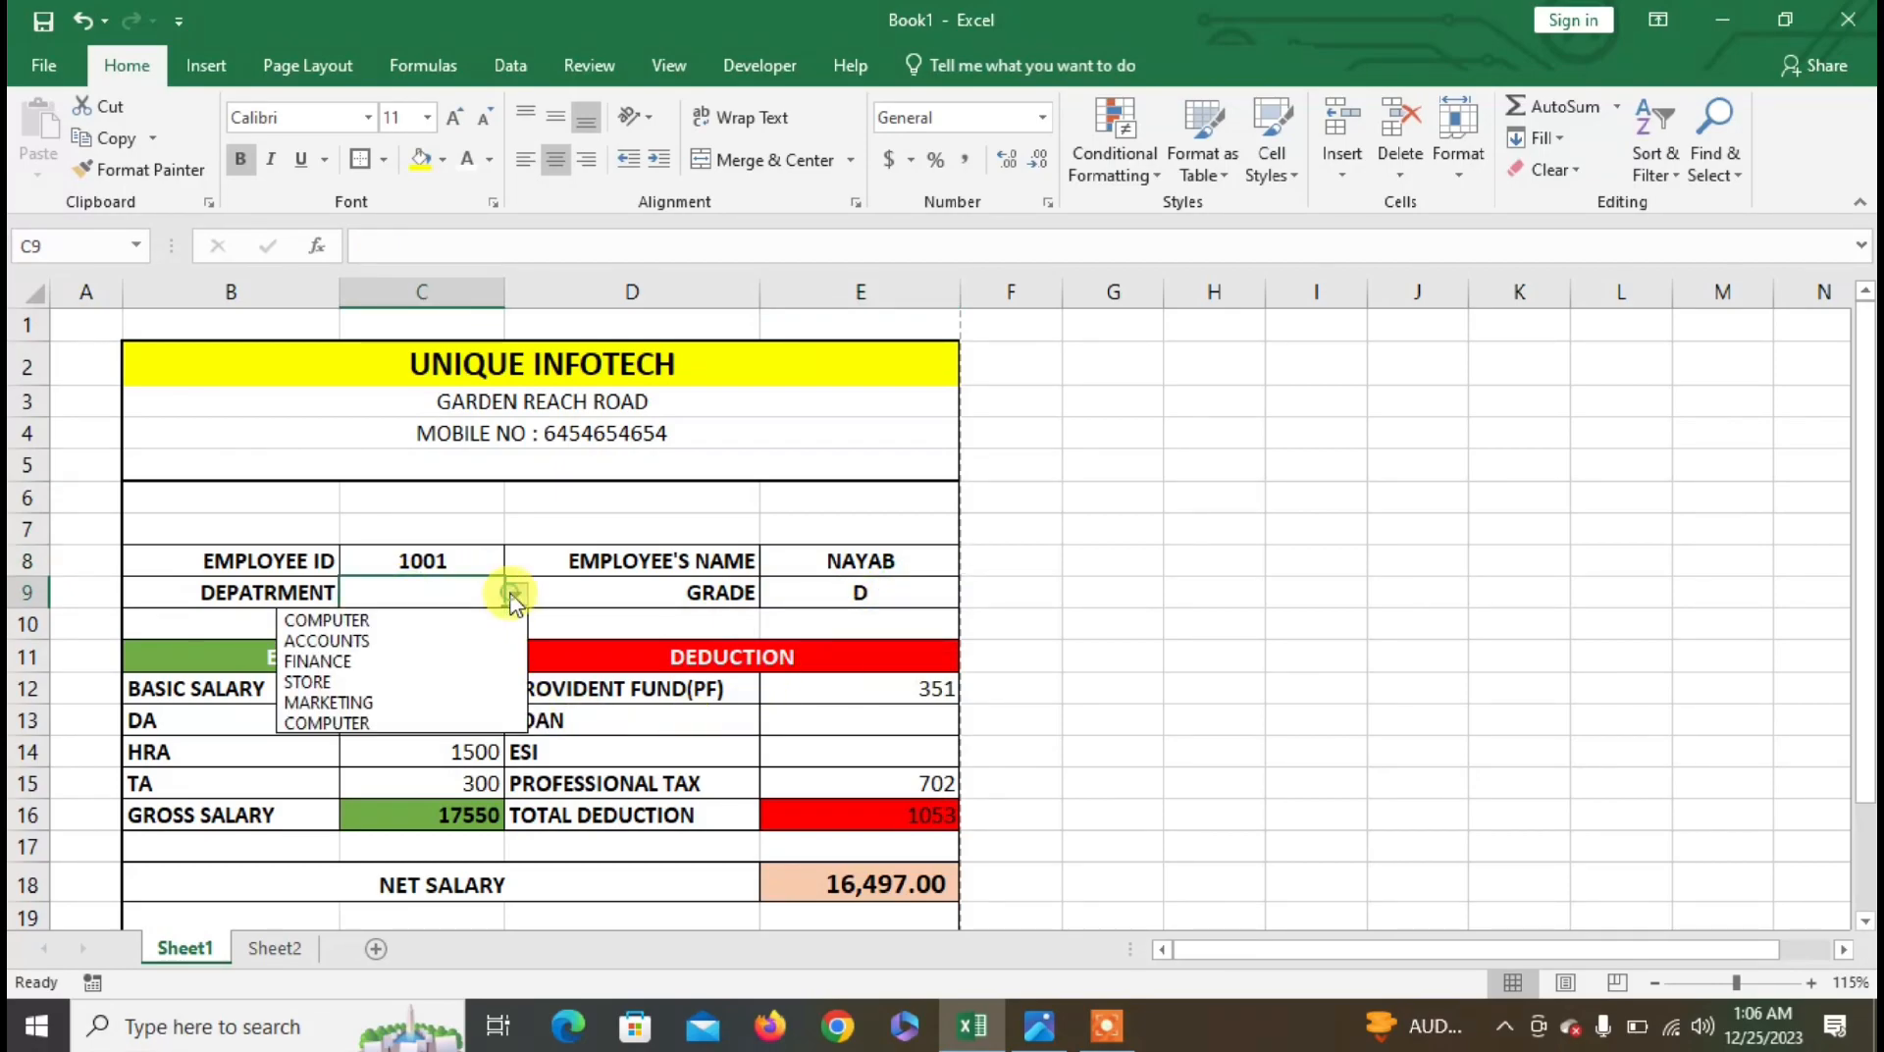
click(439, 624)
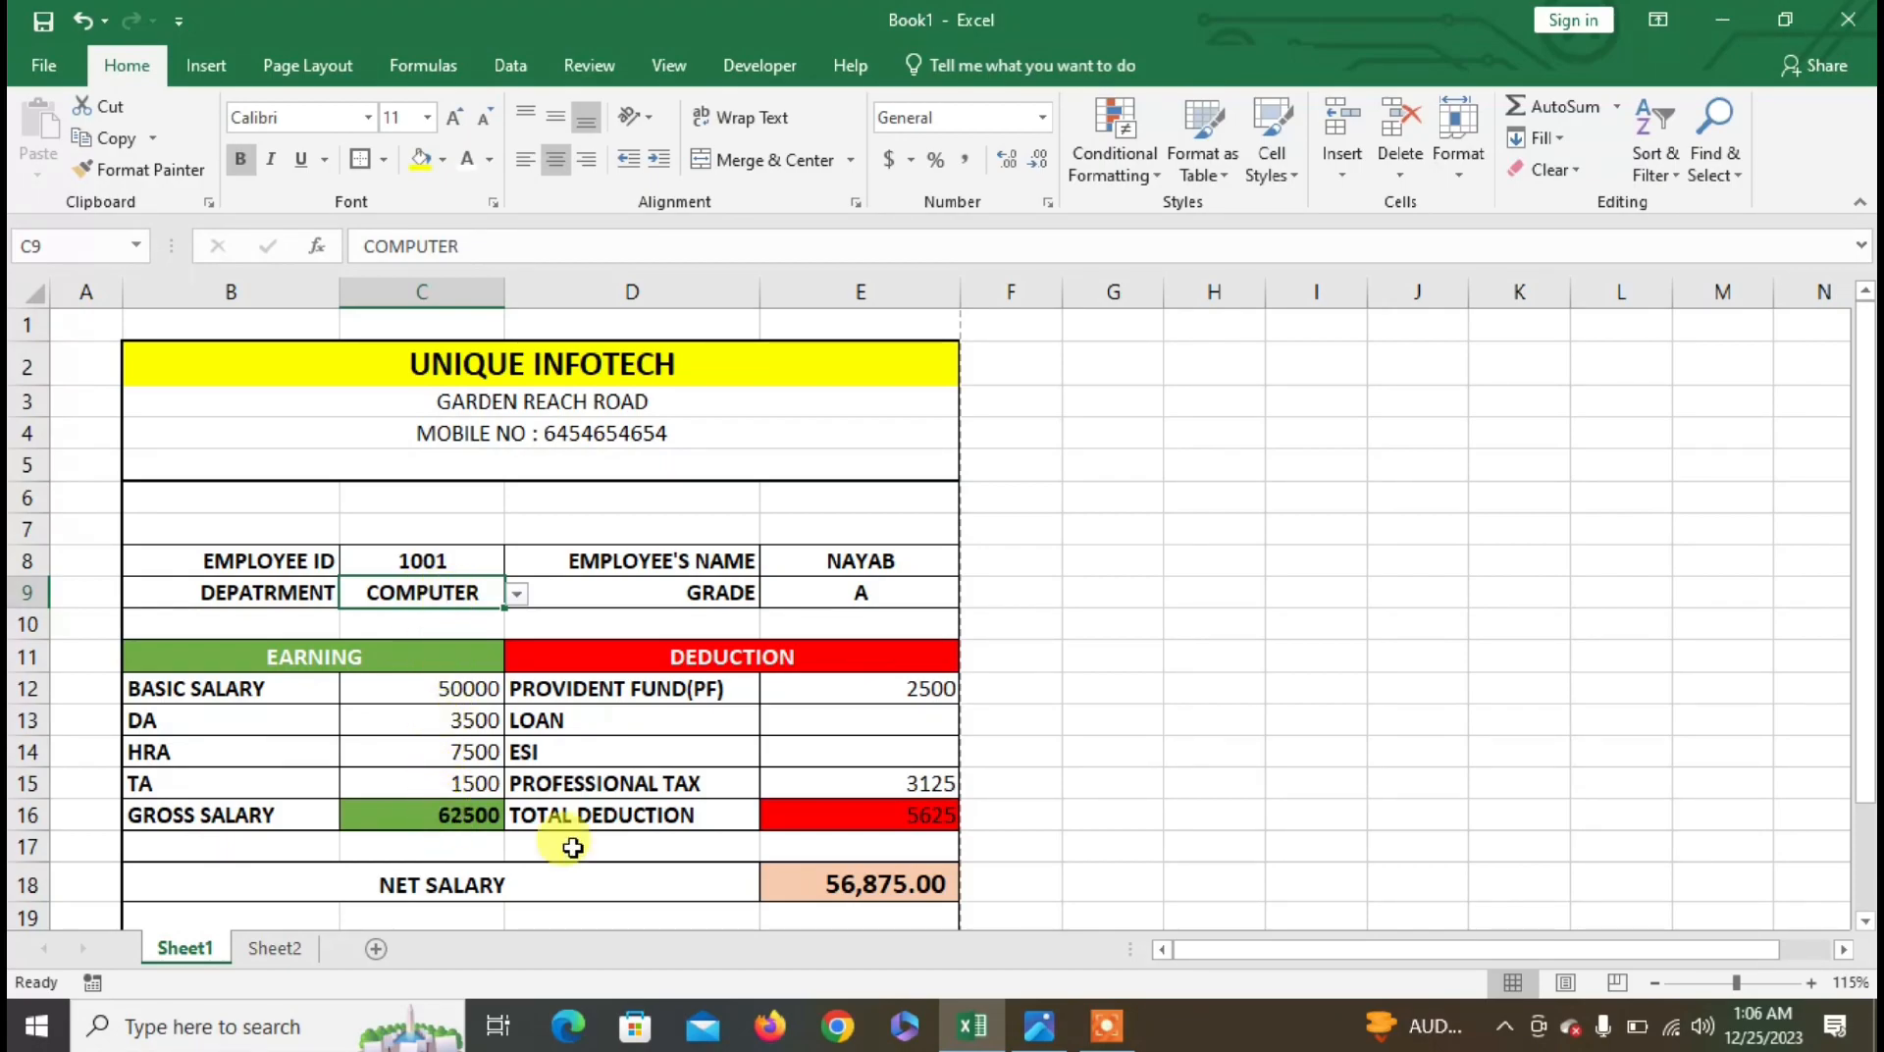
click(889, 722)
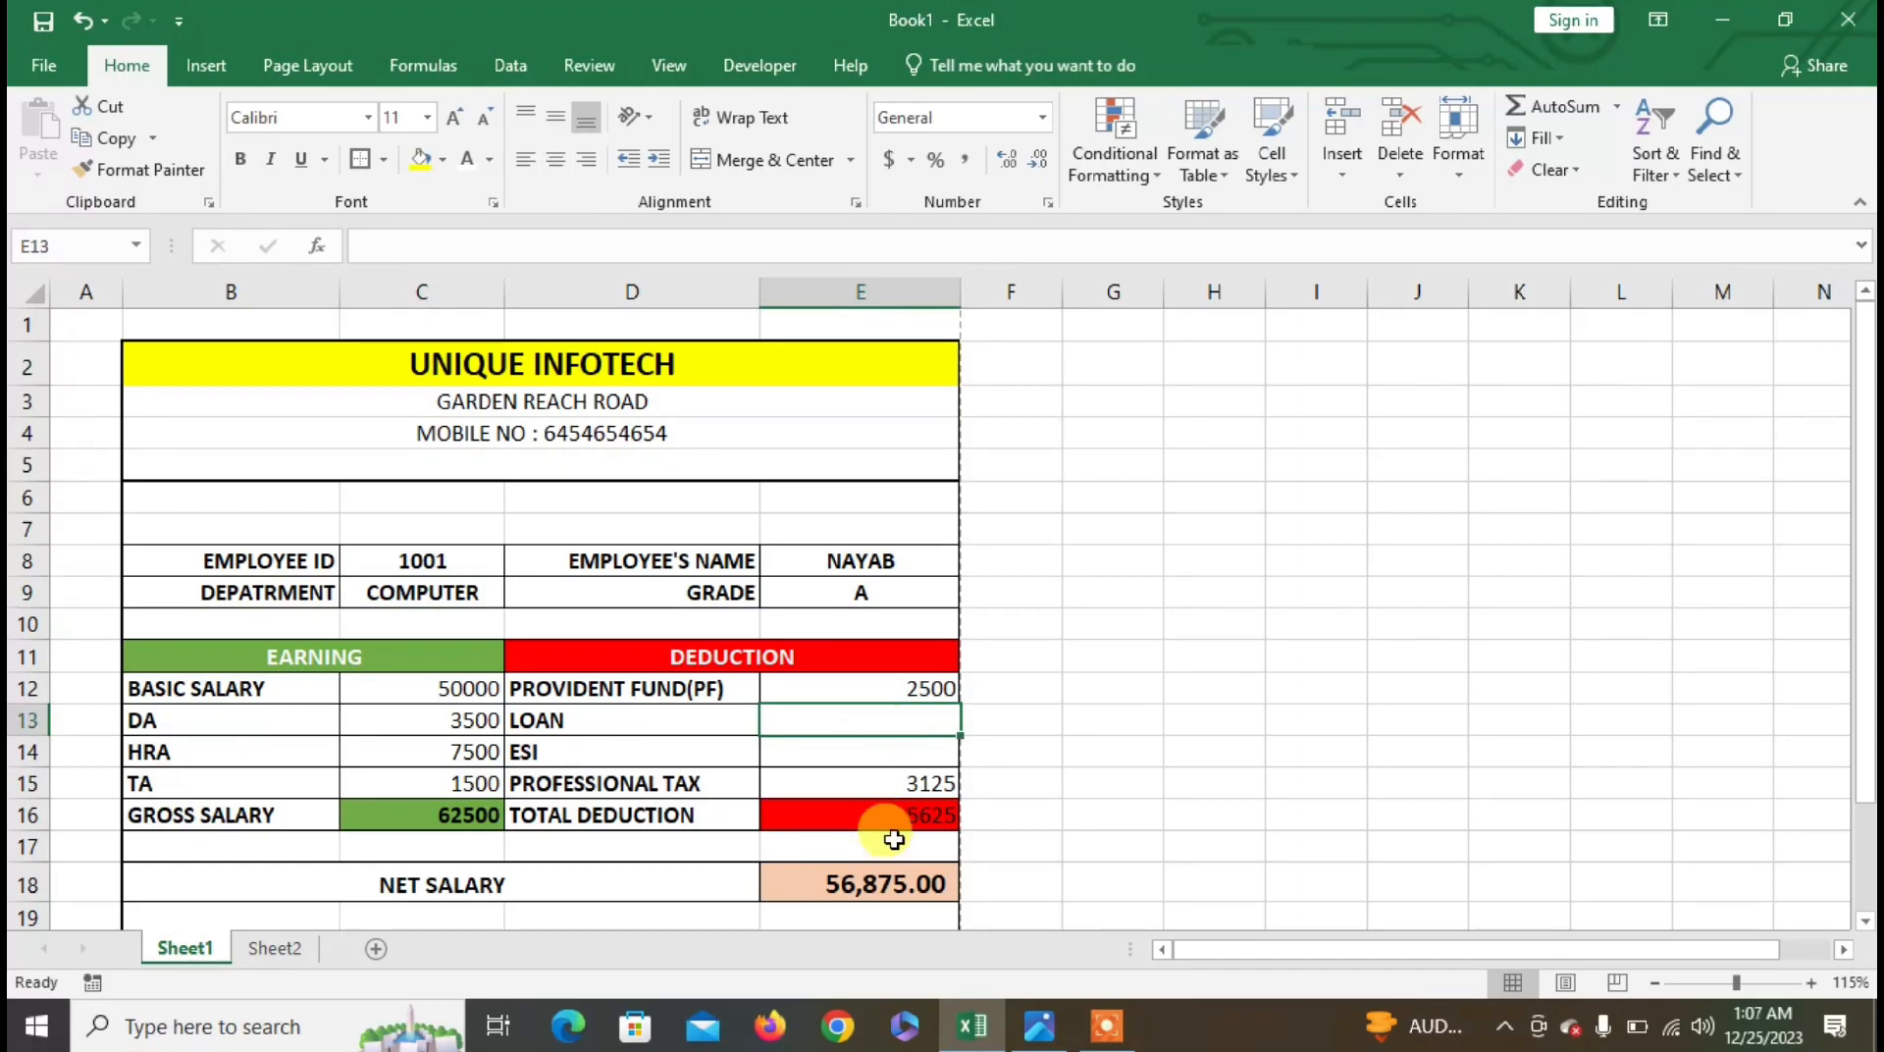
- Enter a loan of 10000 in E13 and an ESI deduction of 500 in E14
text(10000)
key(Return)
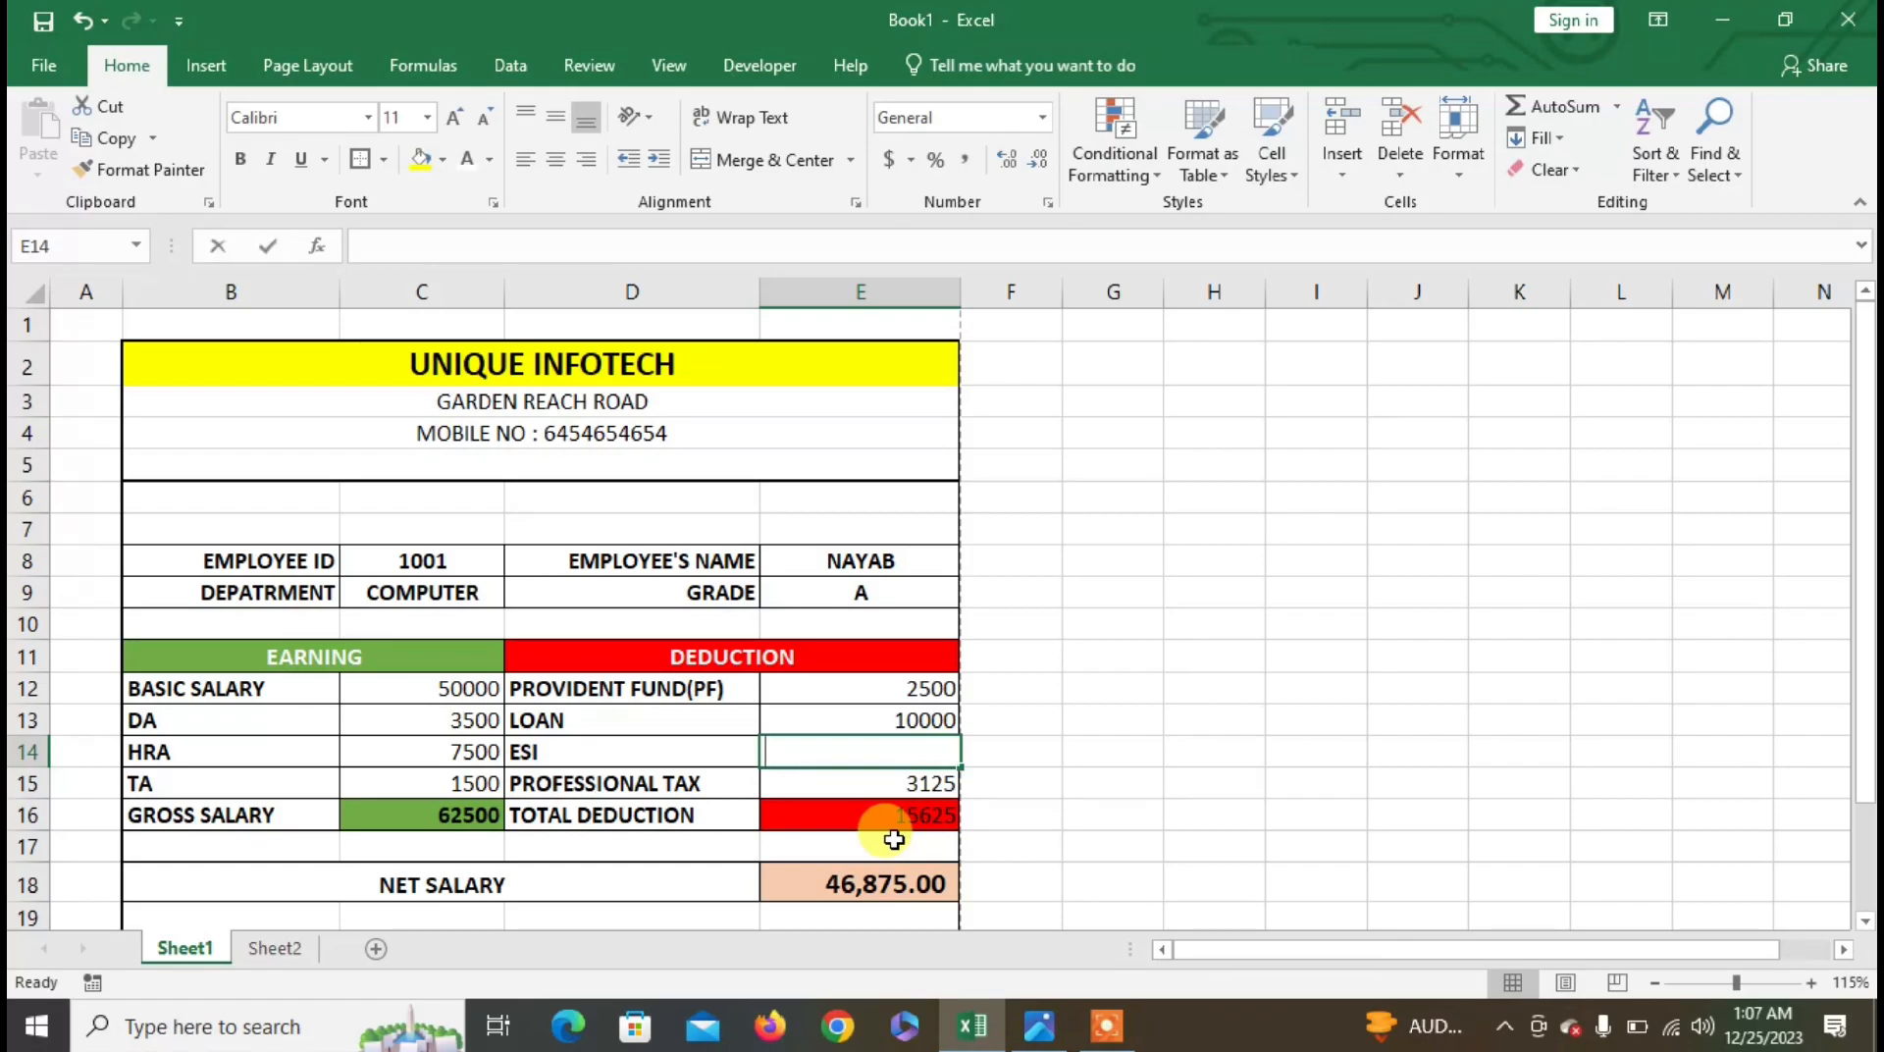
text(500)
key(Return)
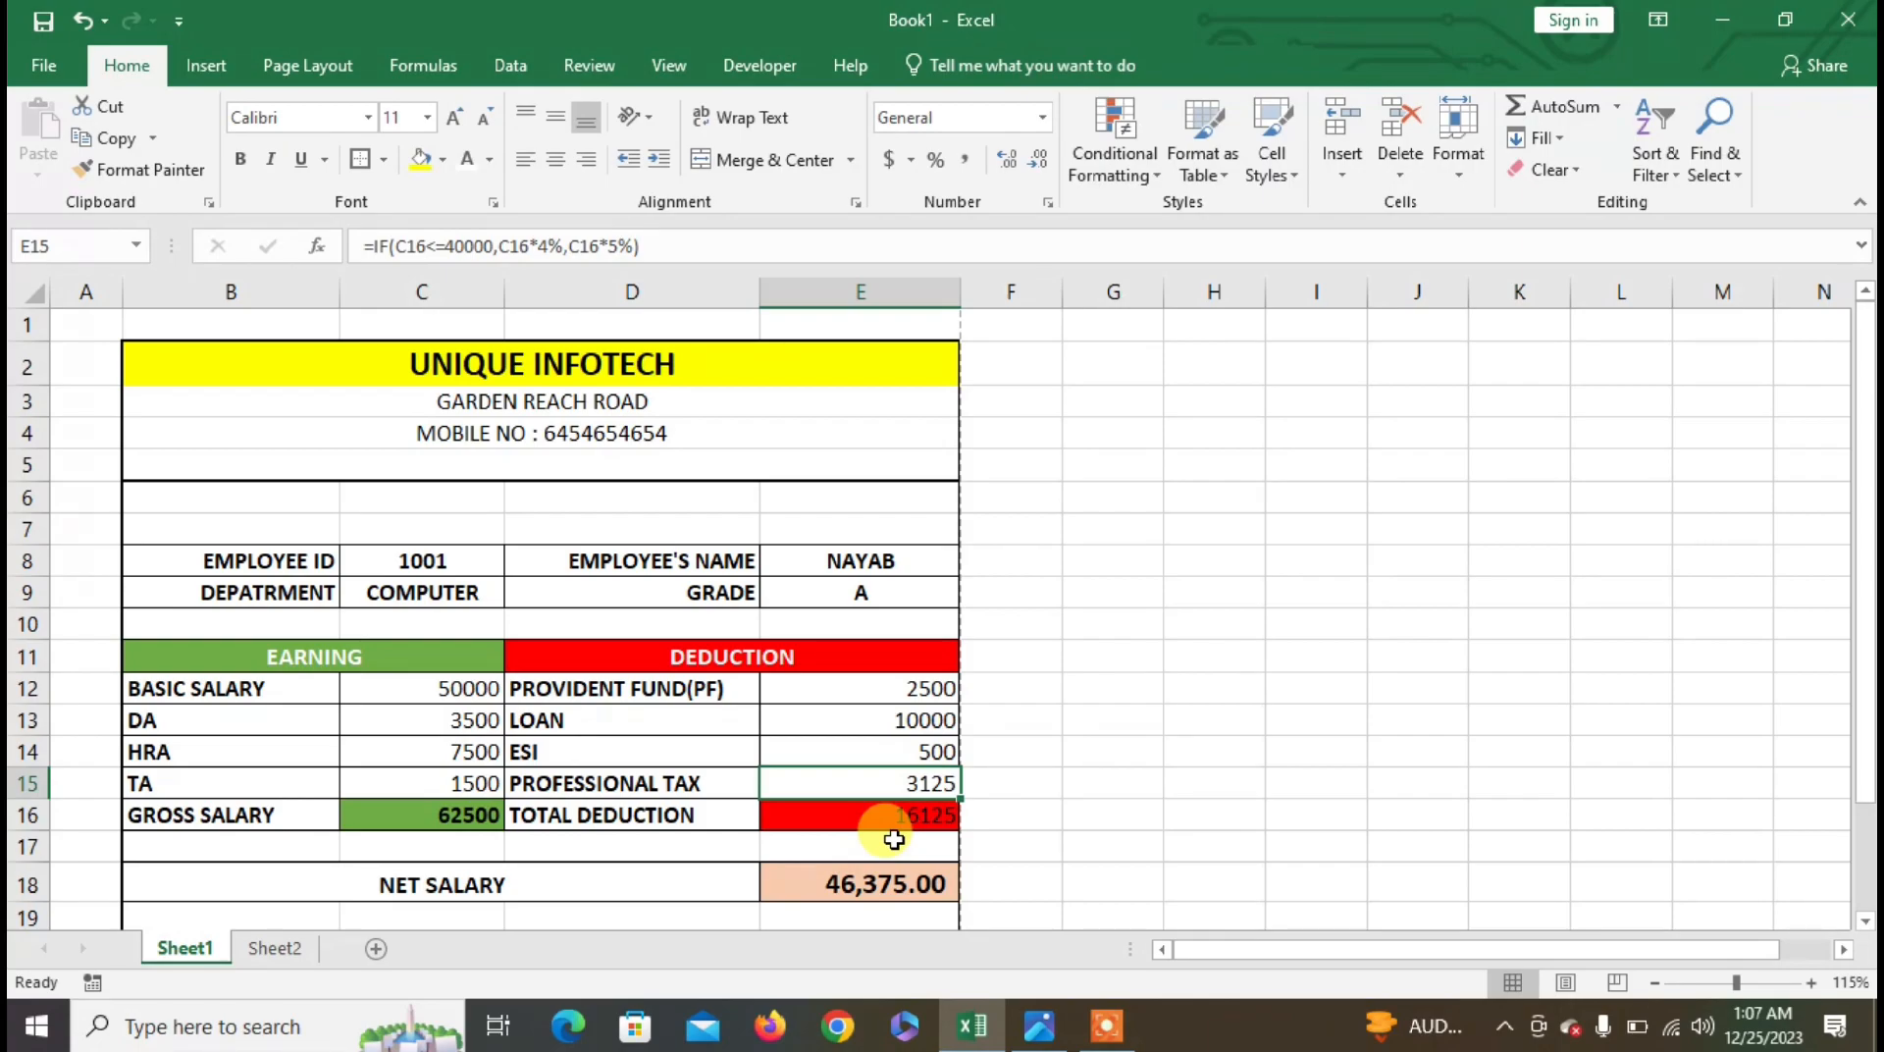
- Make total deduction E16 bold with Comma Style, and give gross salary C16 Comma Style
click(895, 814)
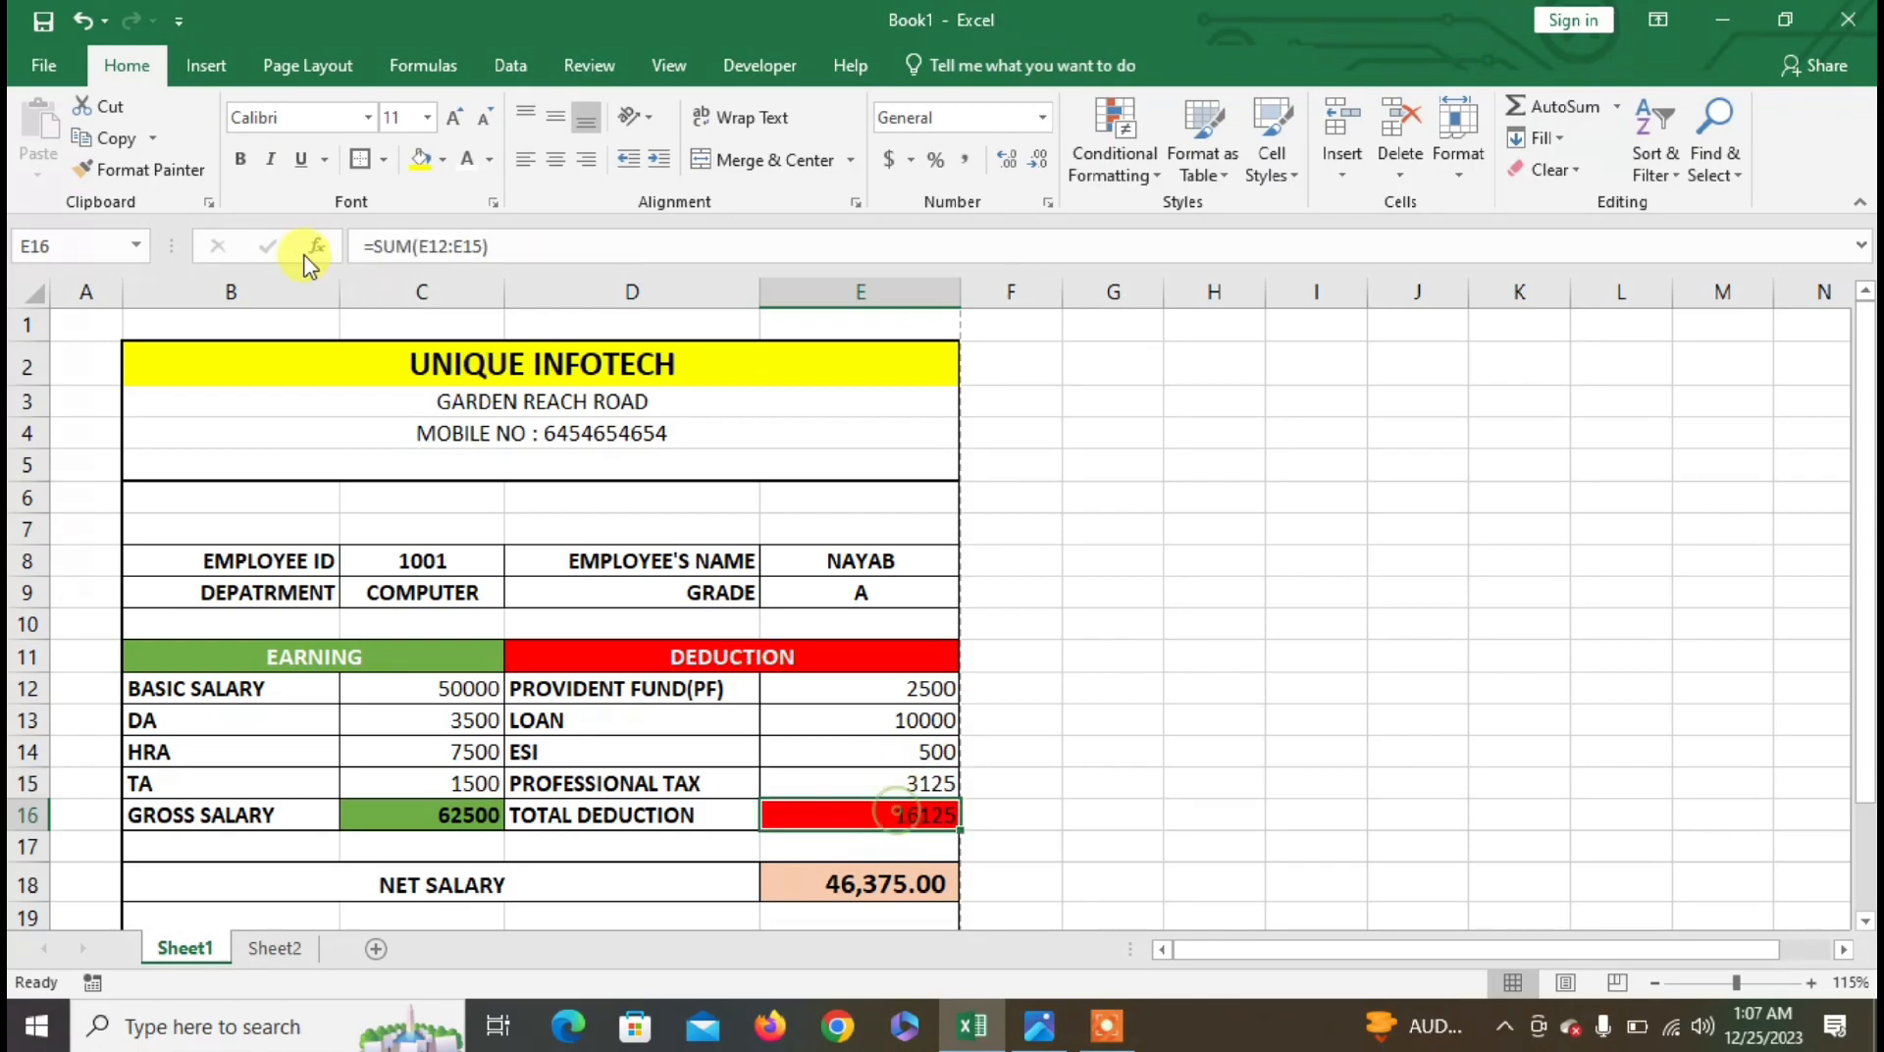
click(242, 162)
click(965, 159)
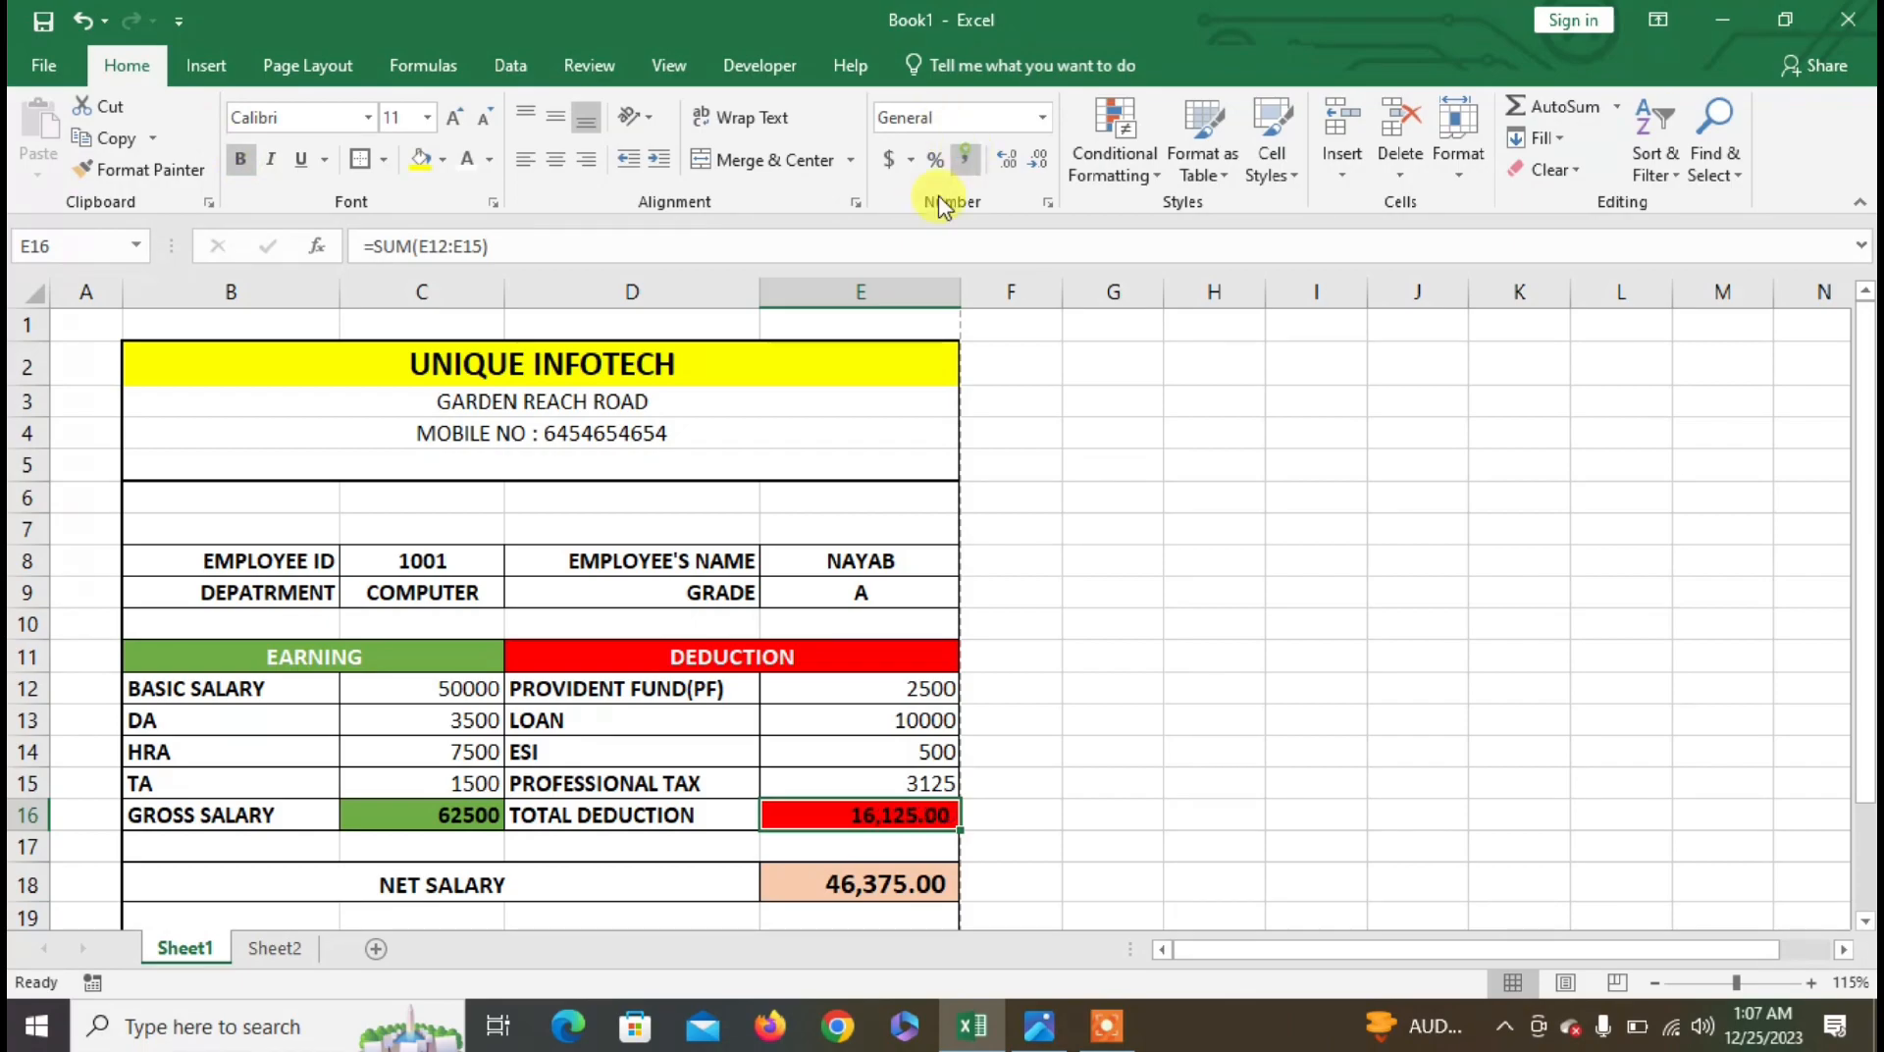
click(387, 807)
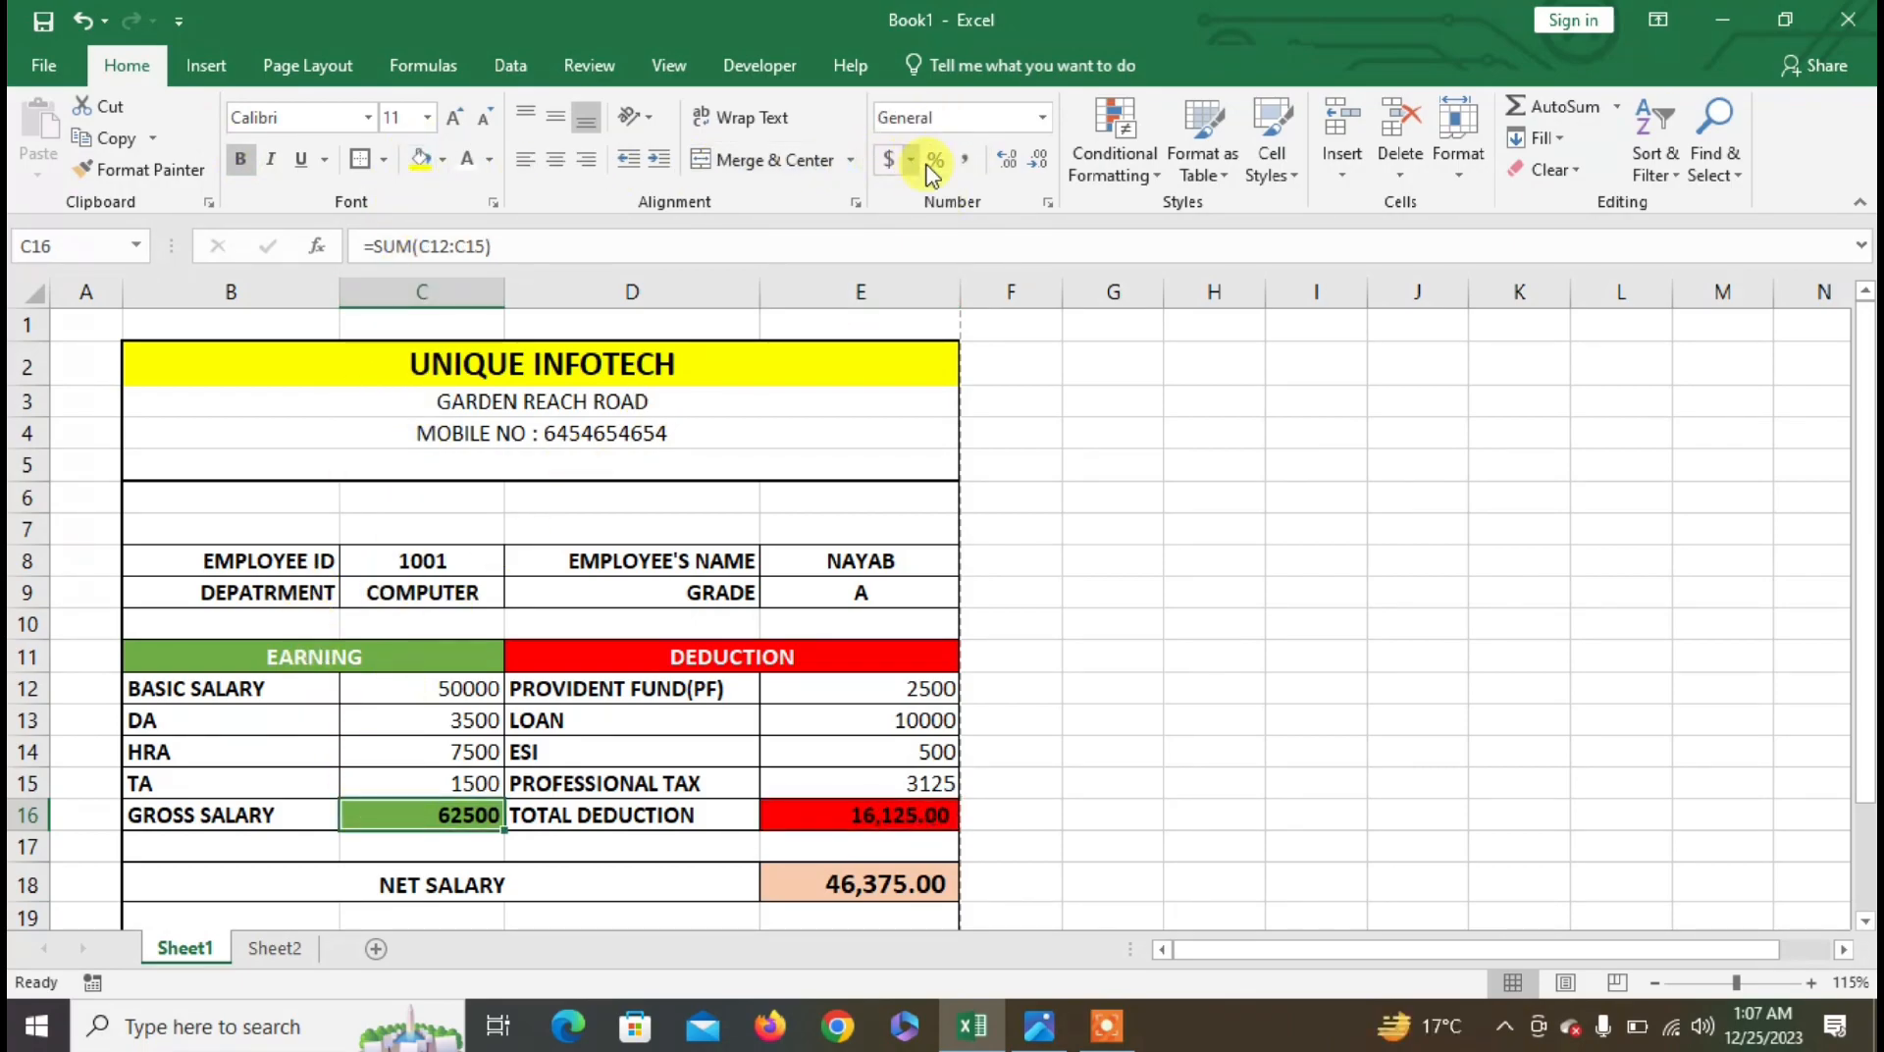
click(964, 159)
- Make the total deduction in E16 white, check net salary in E18, and open Print
click(811, 817)
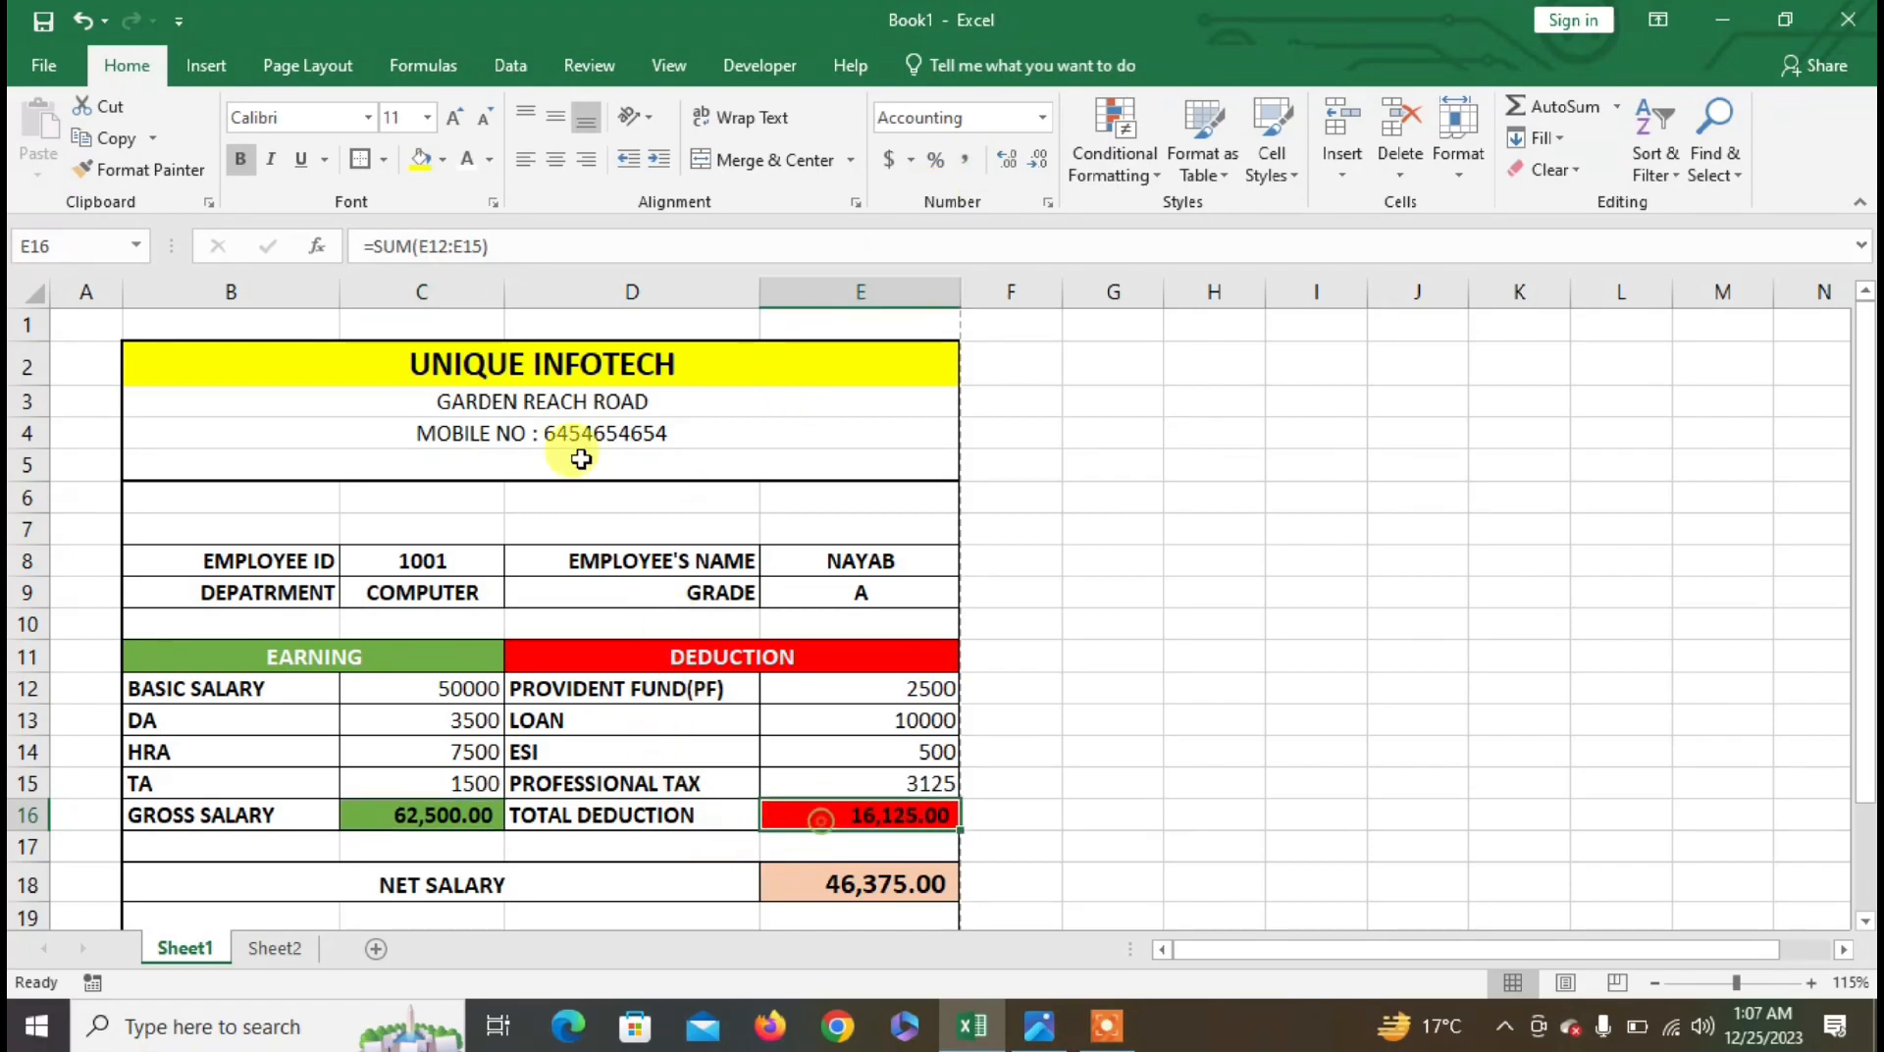
click(467, 159)
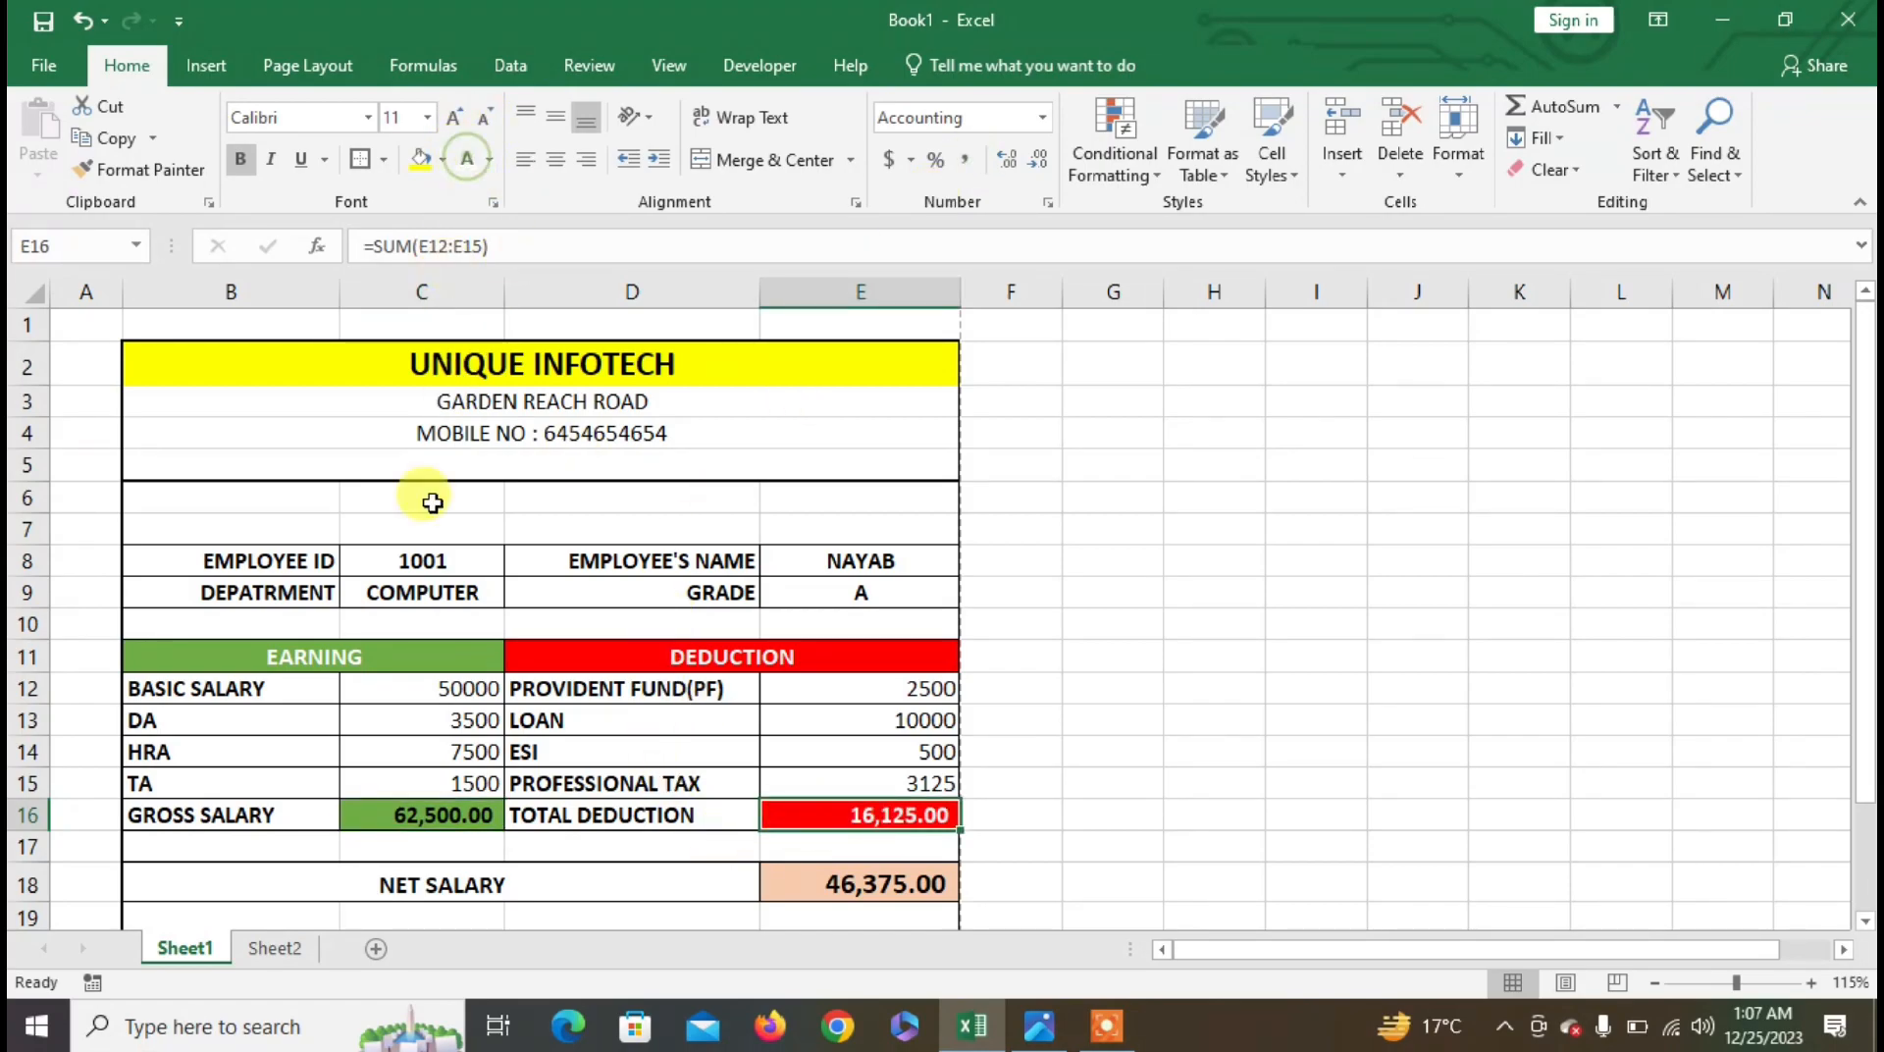
click(433, 820)
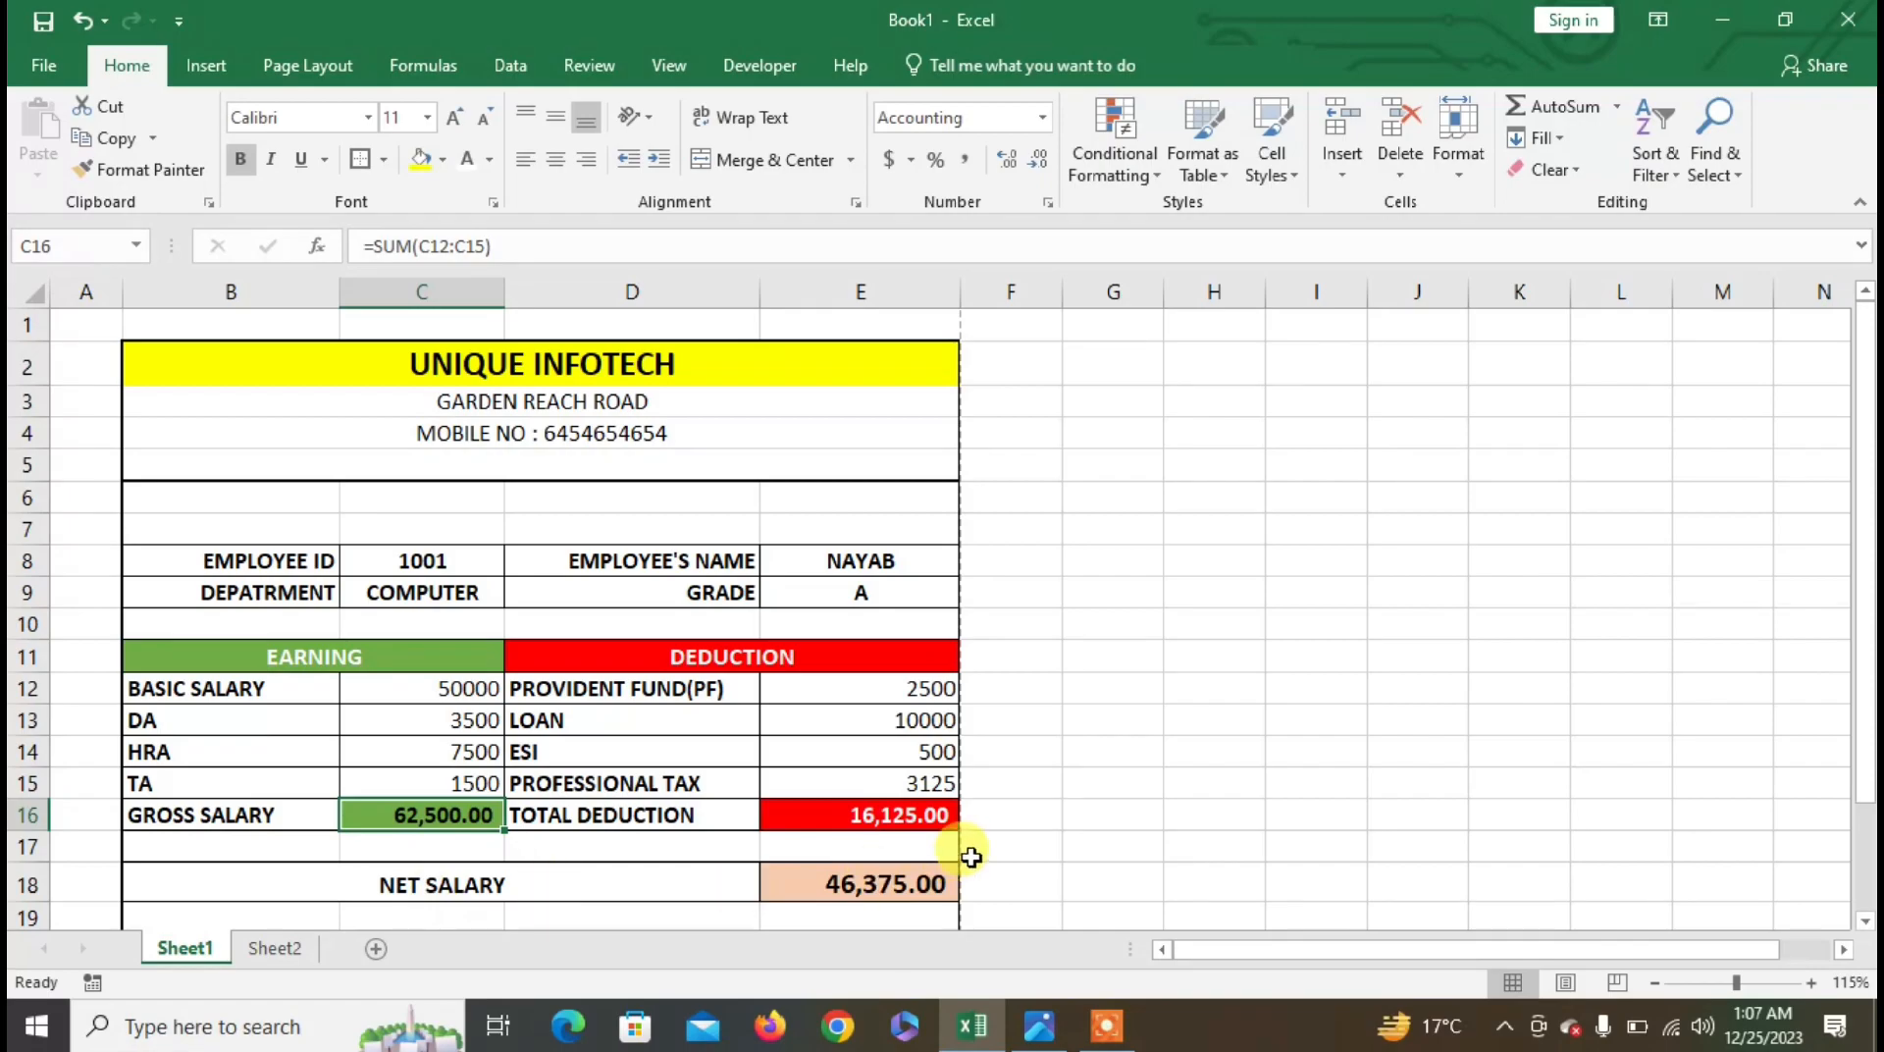
click(927, 814)
click(851, 891)
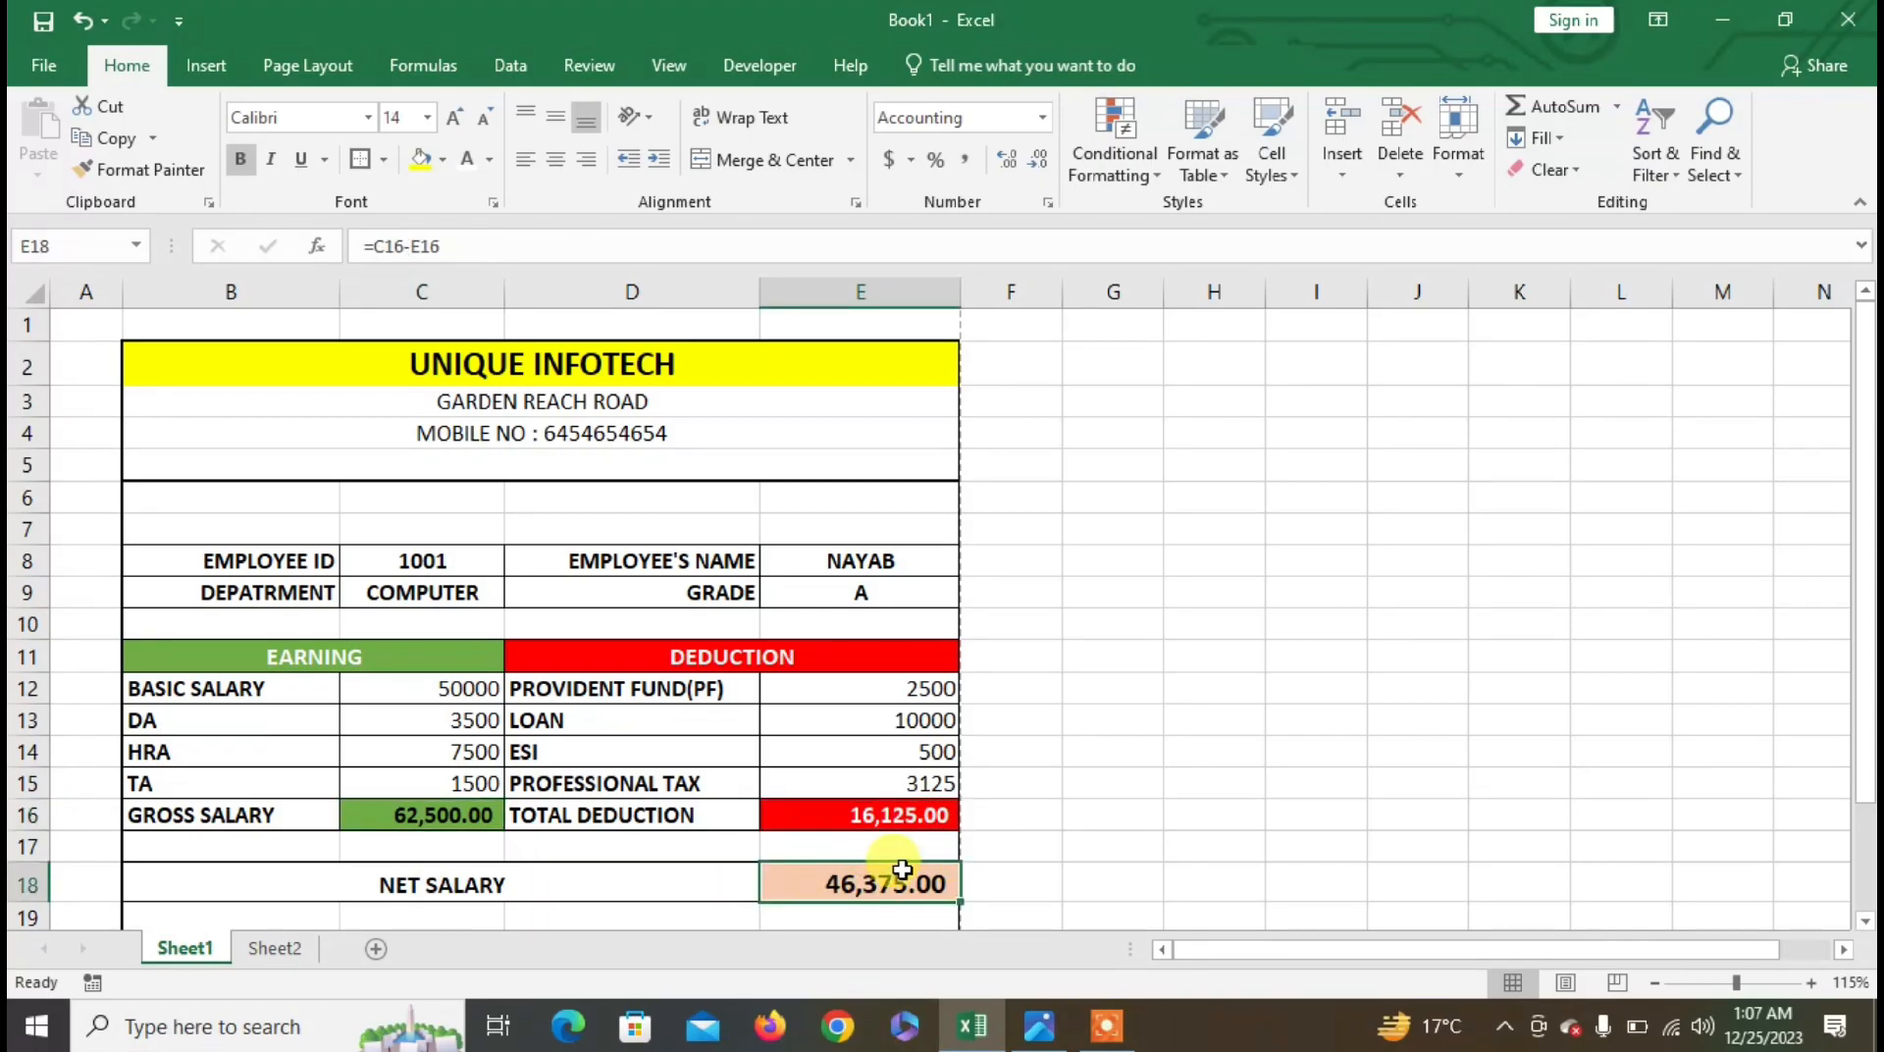
click(54, 69)
click(61, 449)
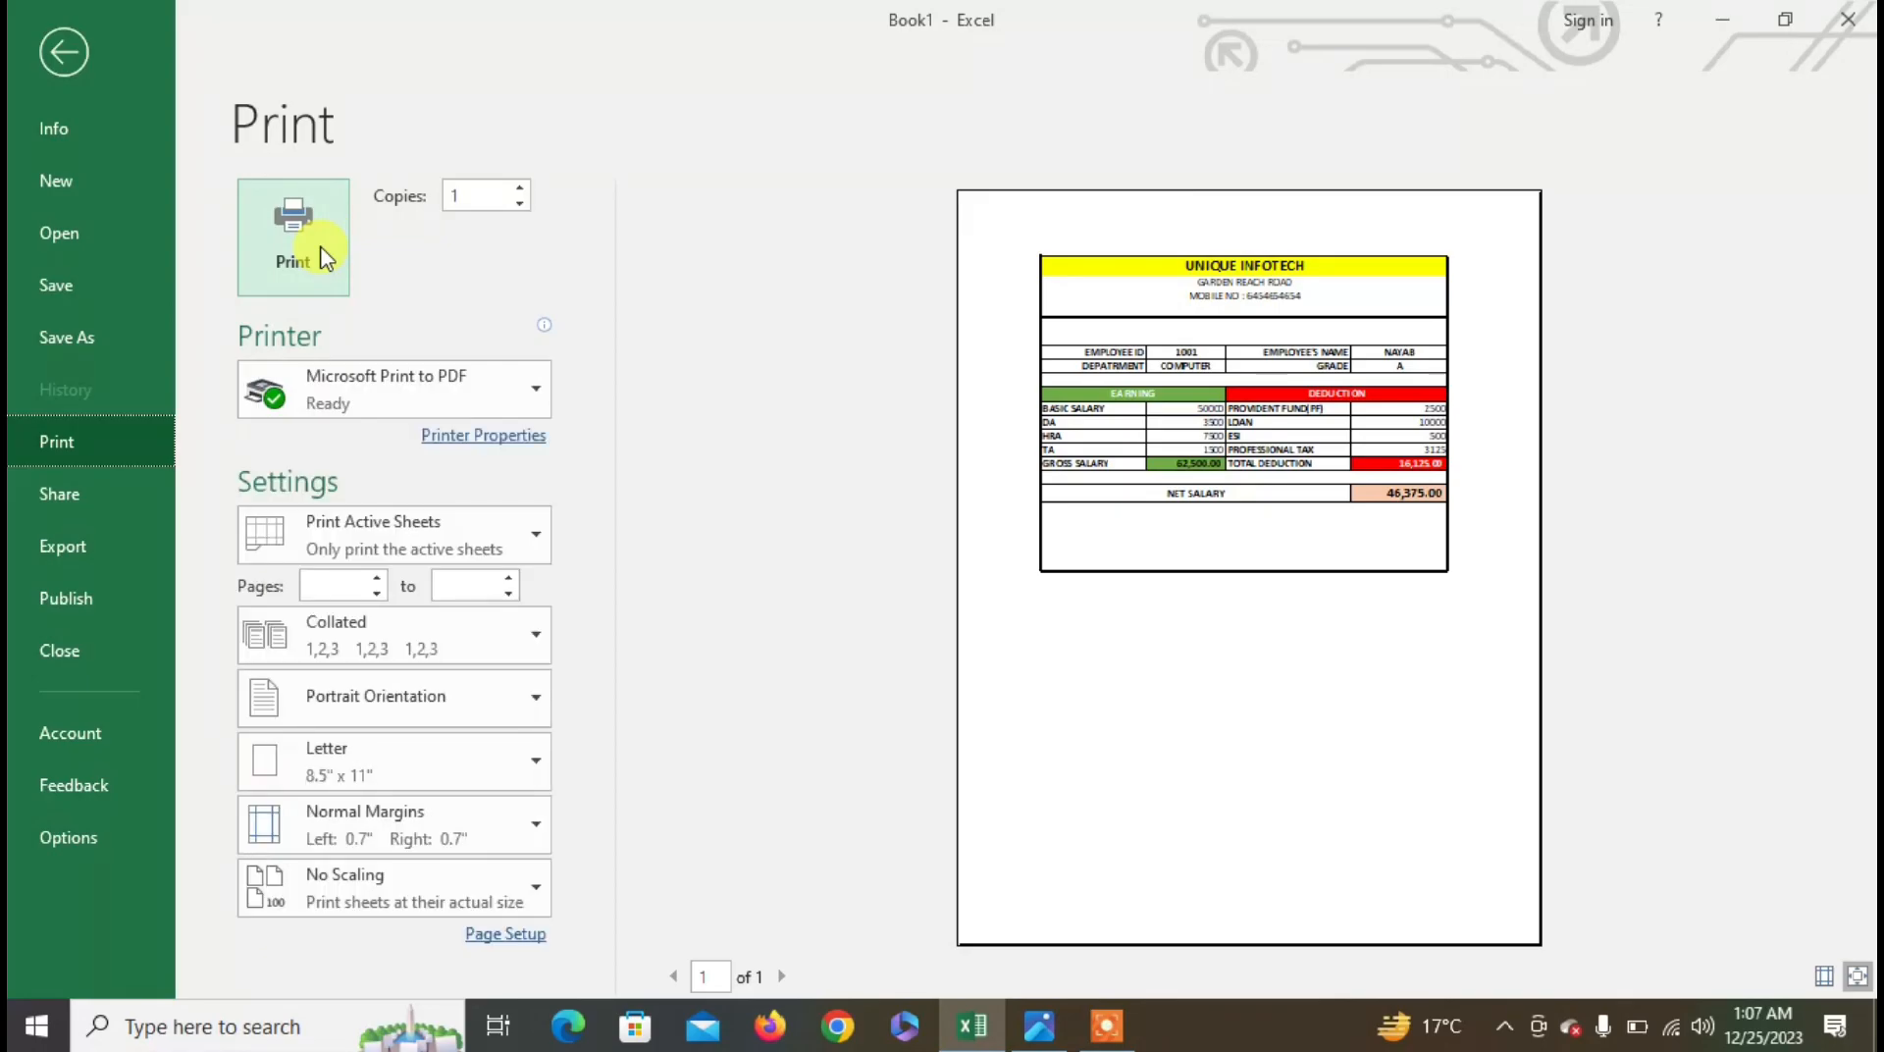
- Leave print preview, view the reference salary slip photo, then return to the Excel worksheet
click(64, 52)
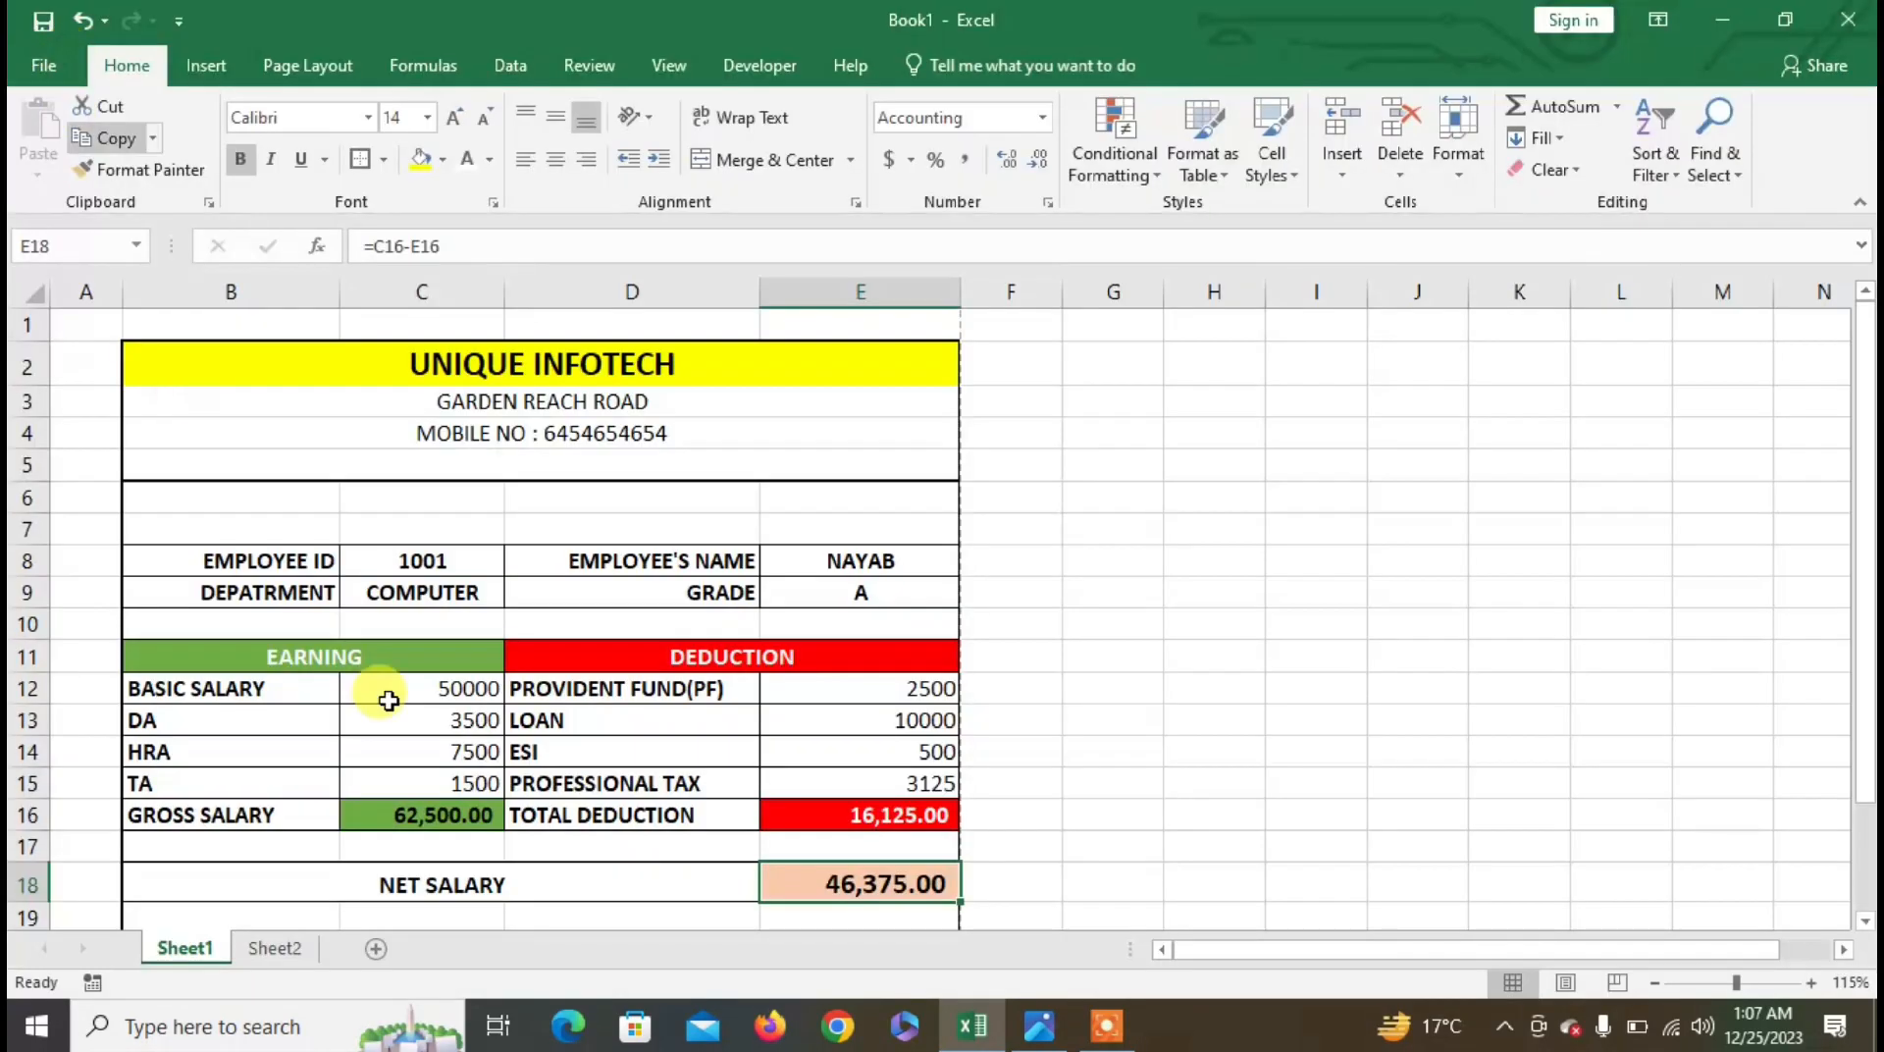
click(1039, 1025)
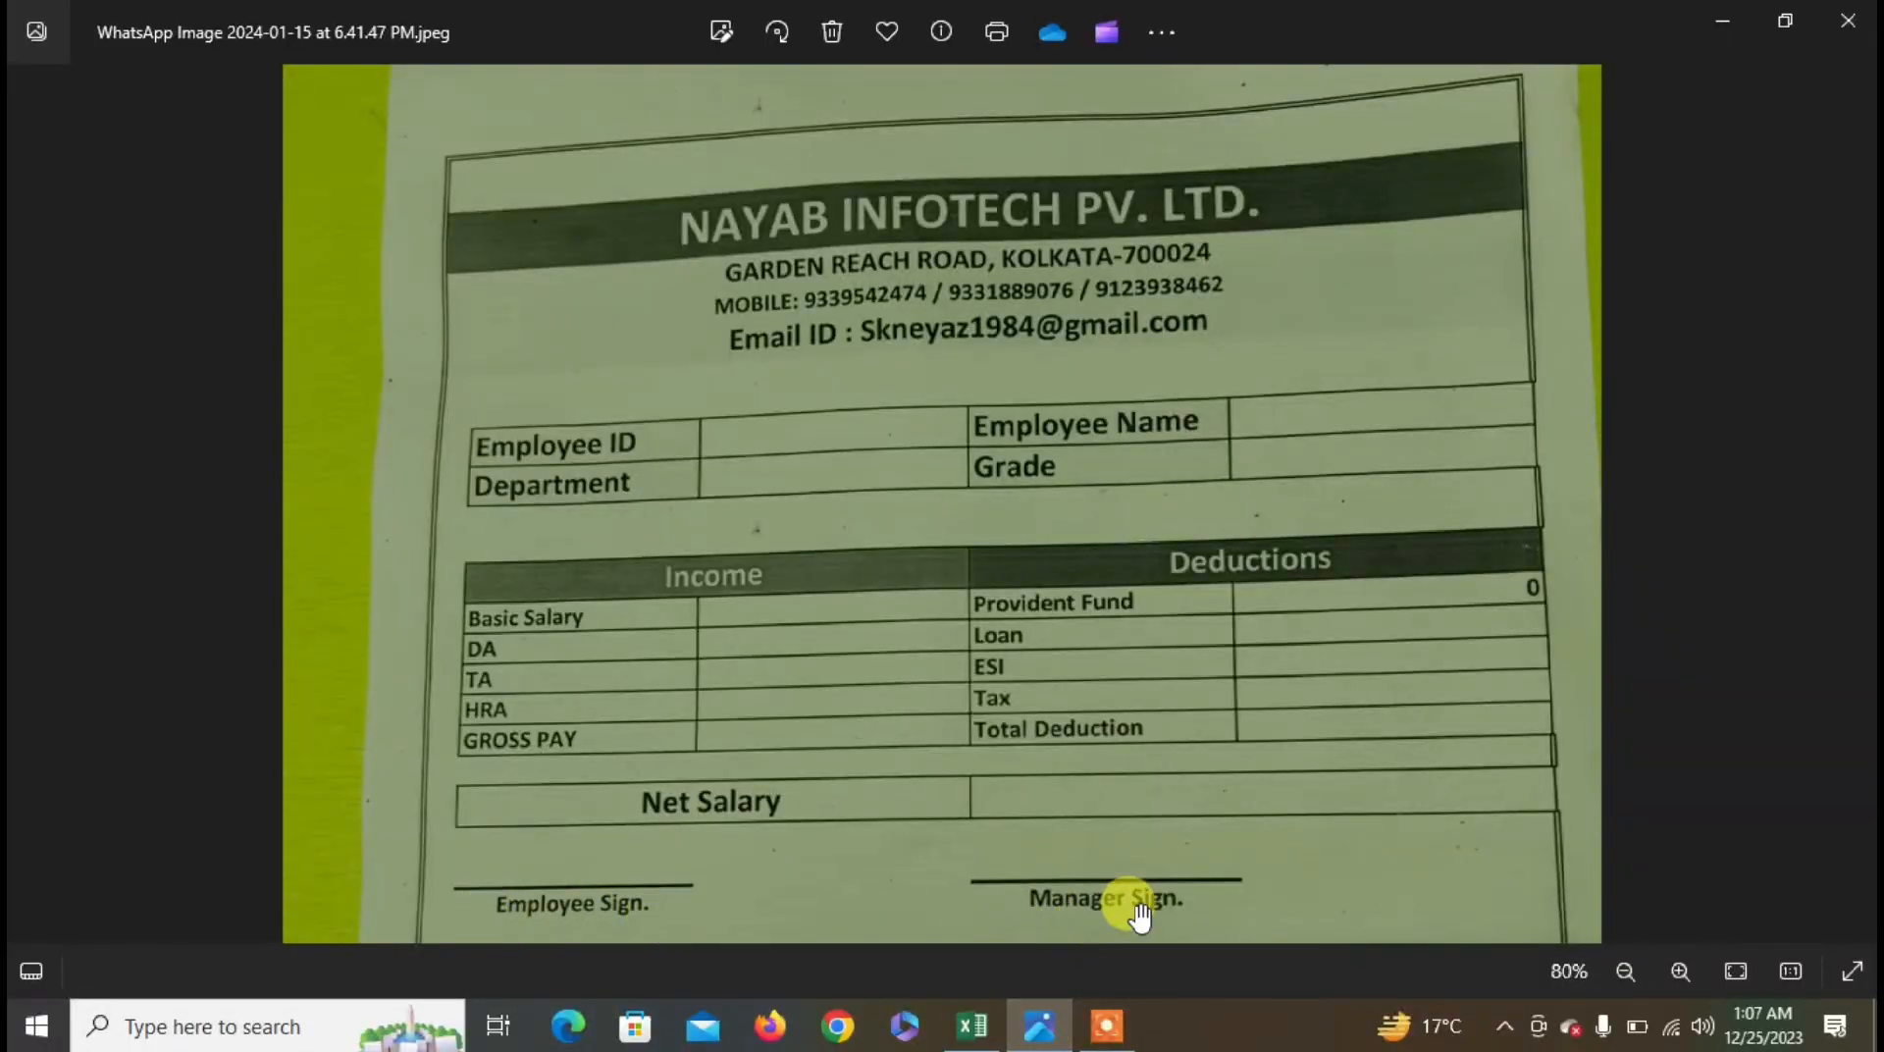
click(969, 1025)
scroll(343, 736, down, 3)
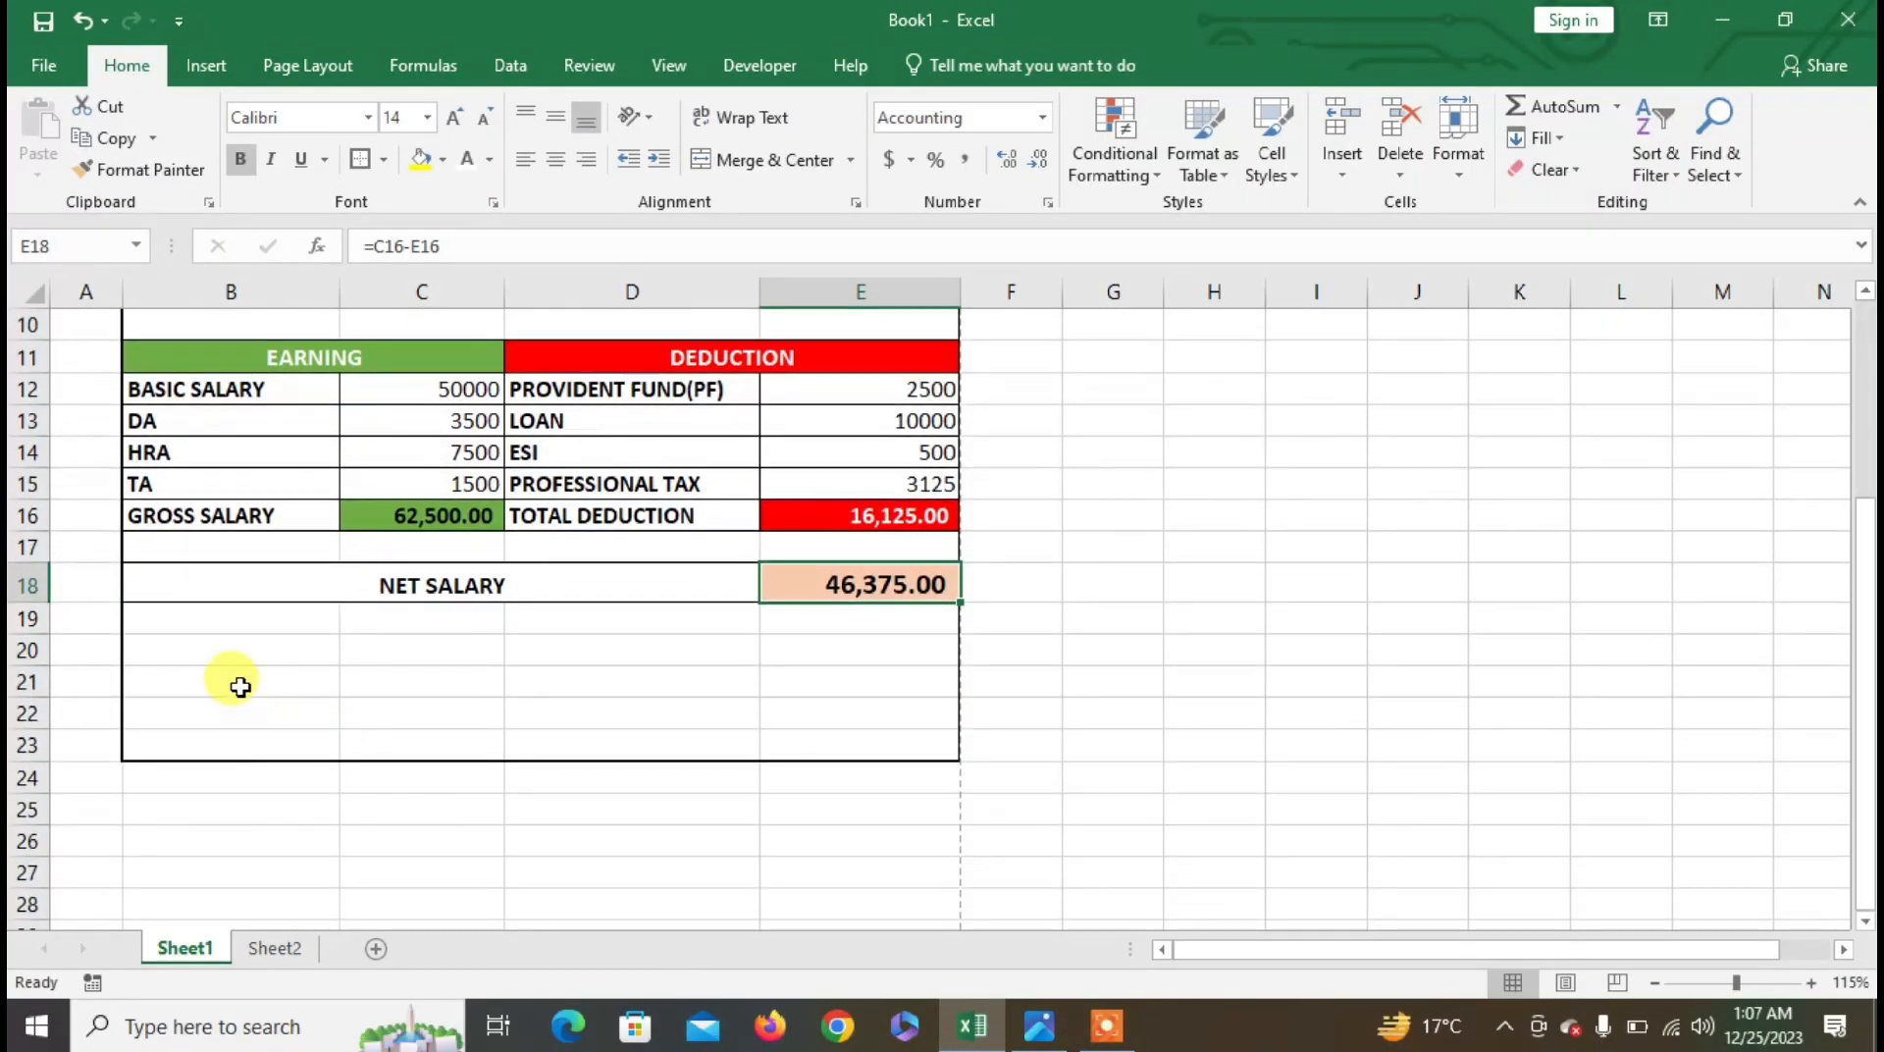
- Give cells B21 and D21 bottom borders as signature lines
click(226, 679)
drag(258, 681, 309, 687)
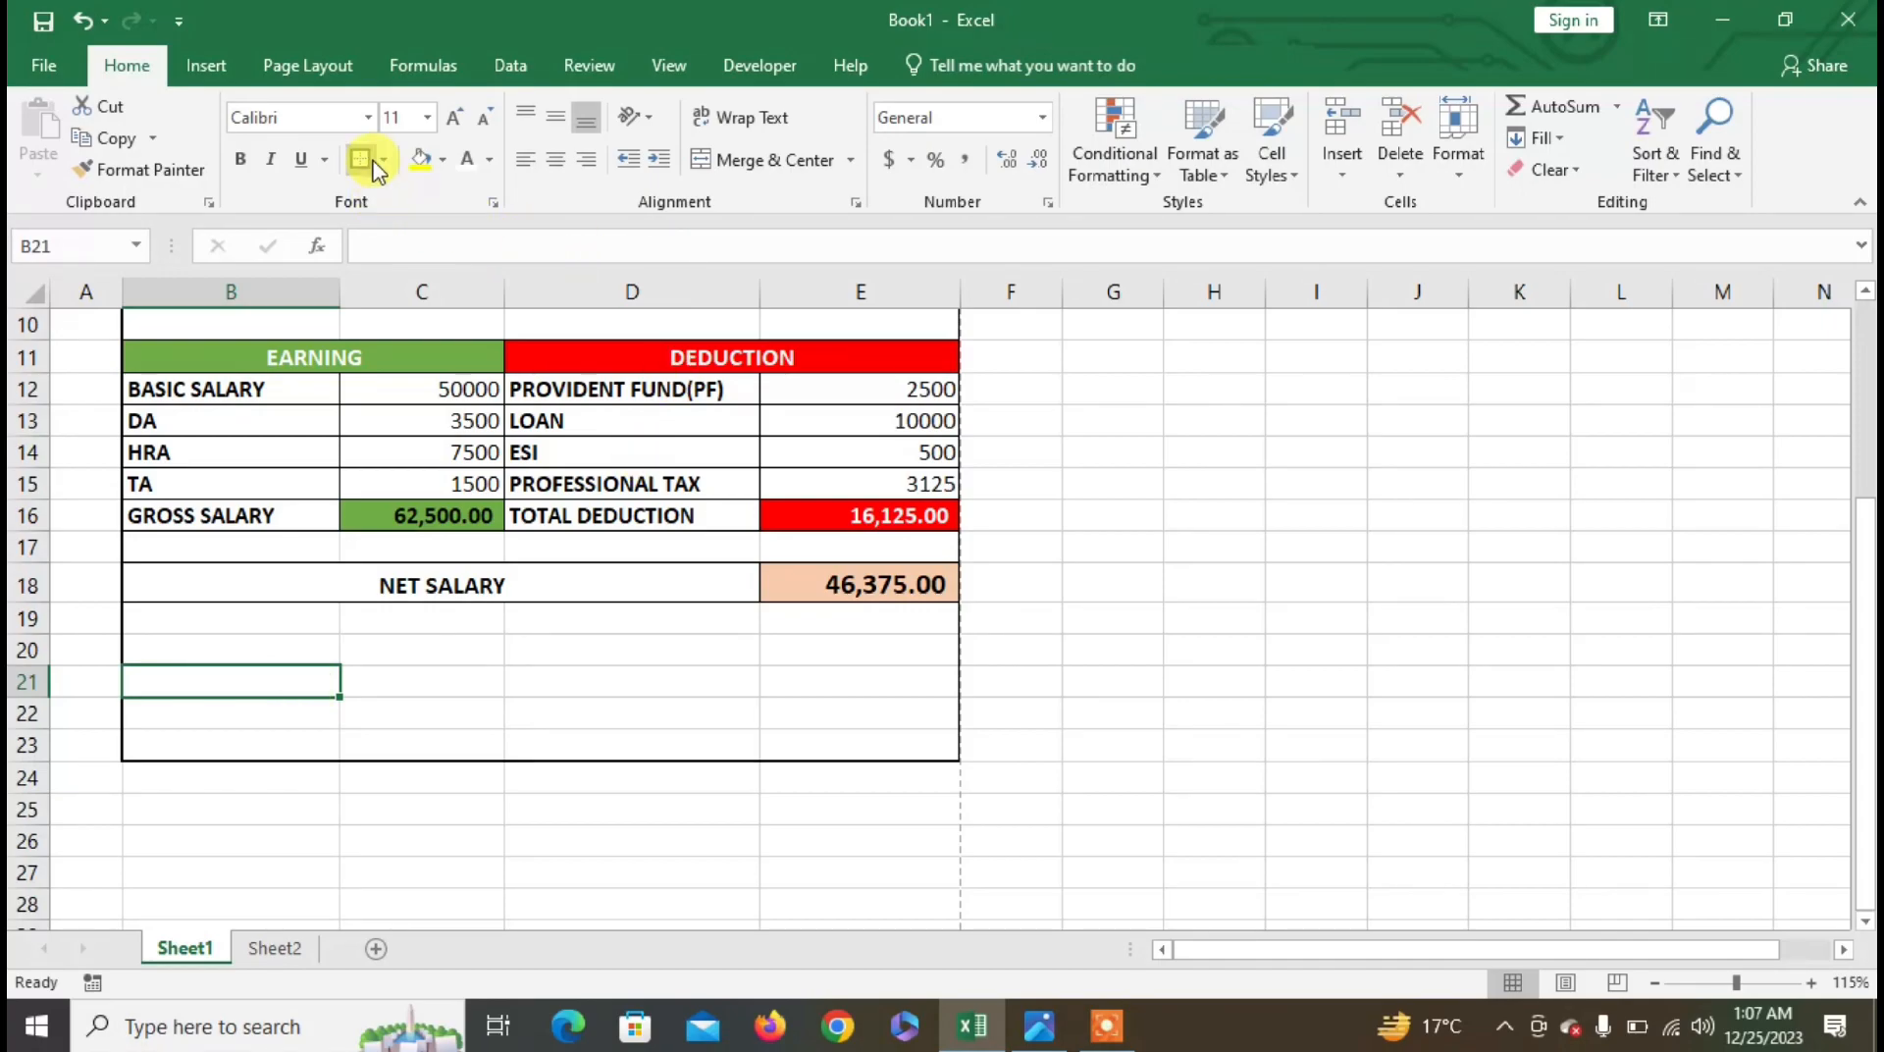
click(385, 161)
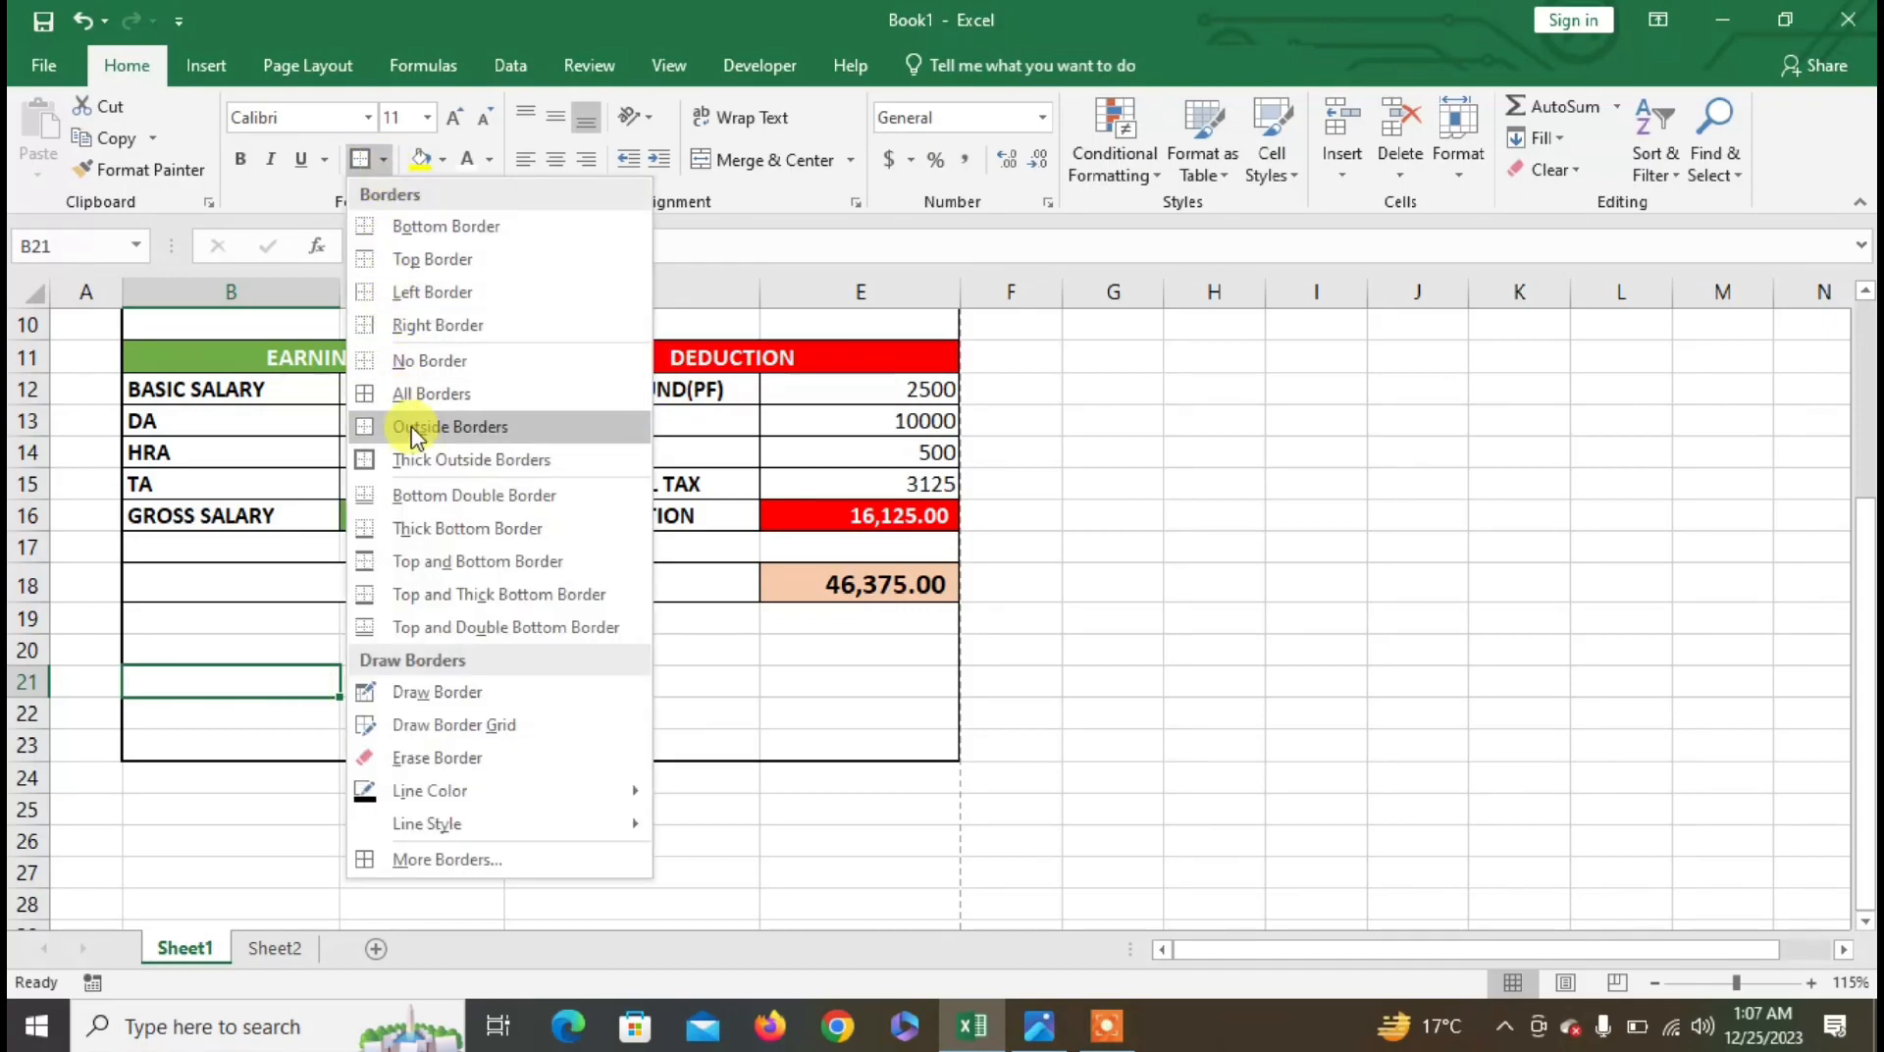
click(420, 227)
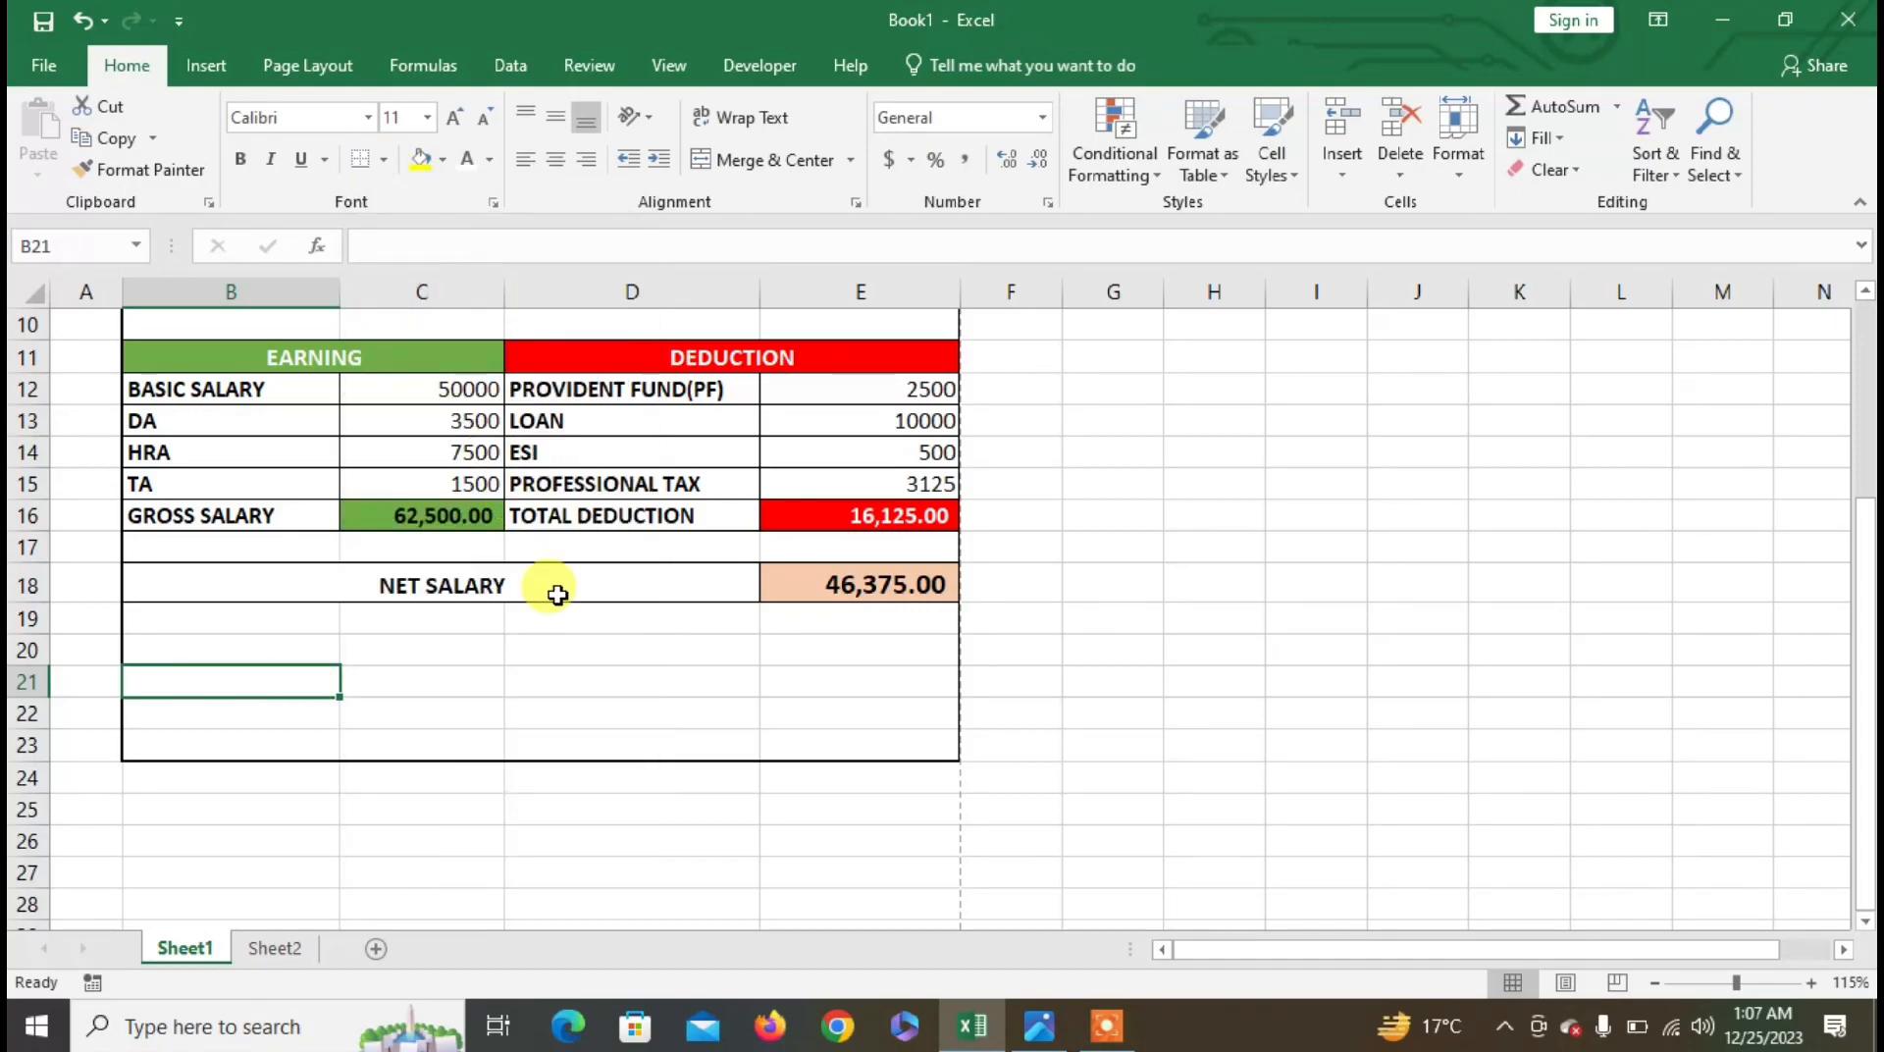
click(651, 684)
click(357, 165)
- Add a bold, centred "Employee Sign" label in B22
click(274, 714)
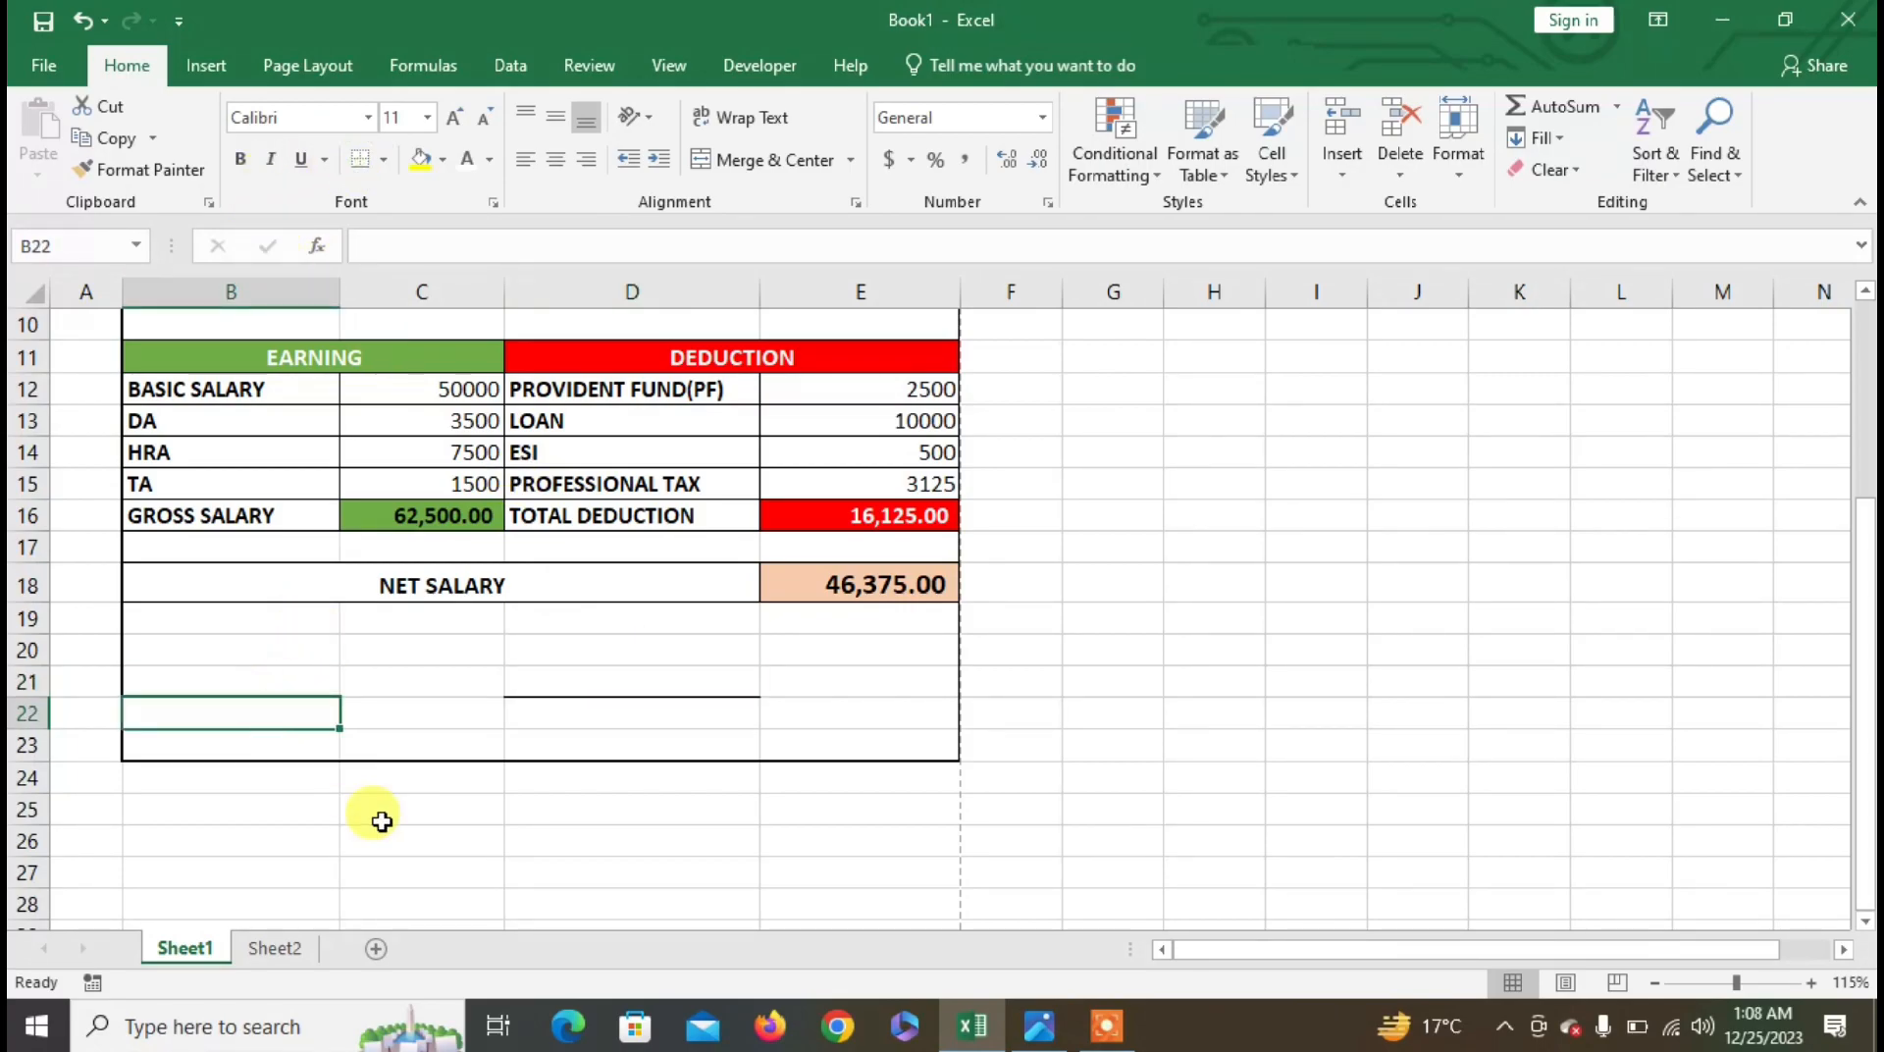
text(ee Sign)
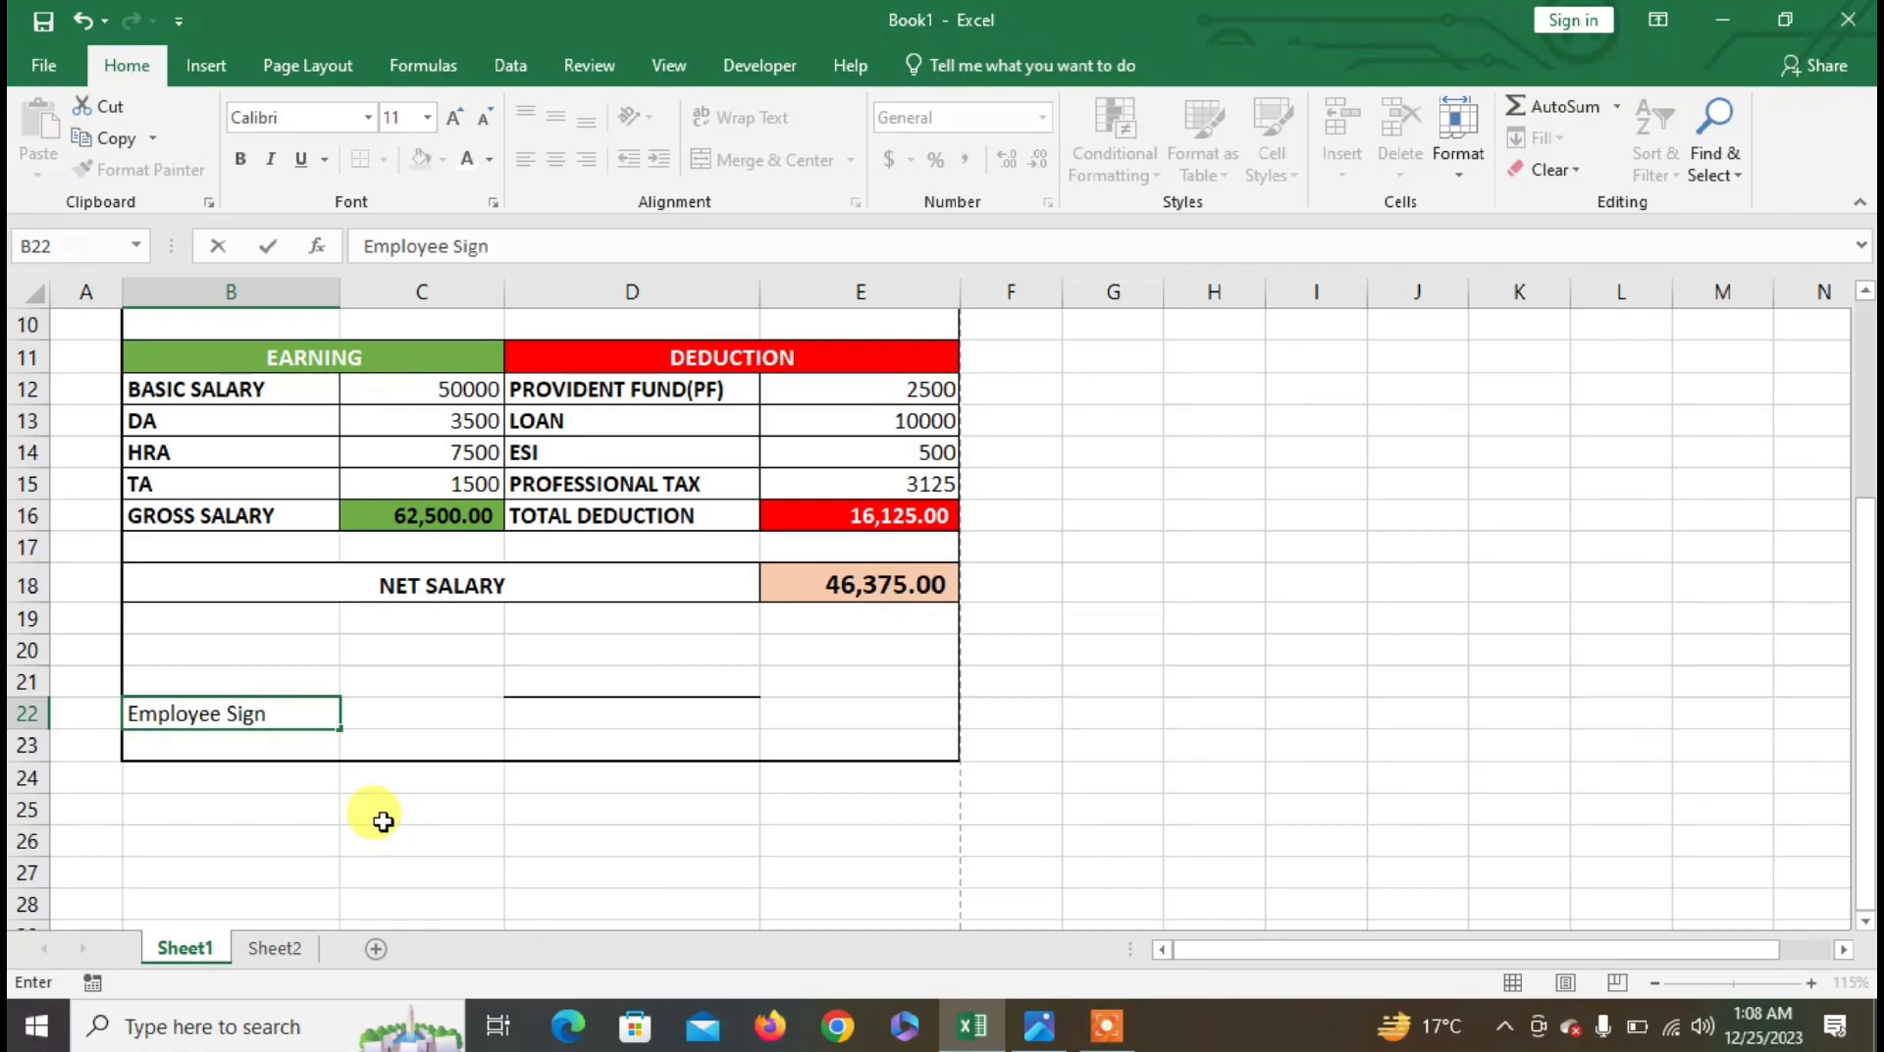
key(Tab)
click(223, 708)
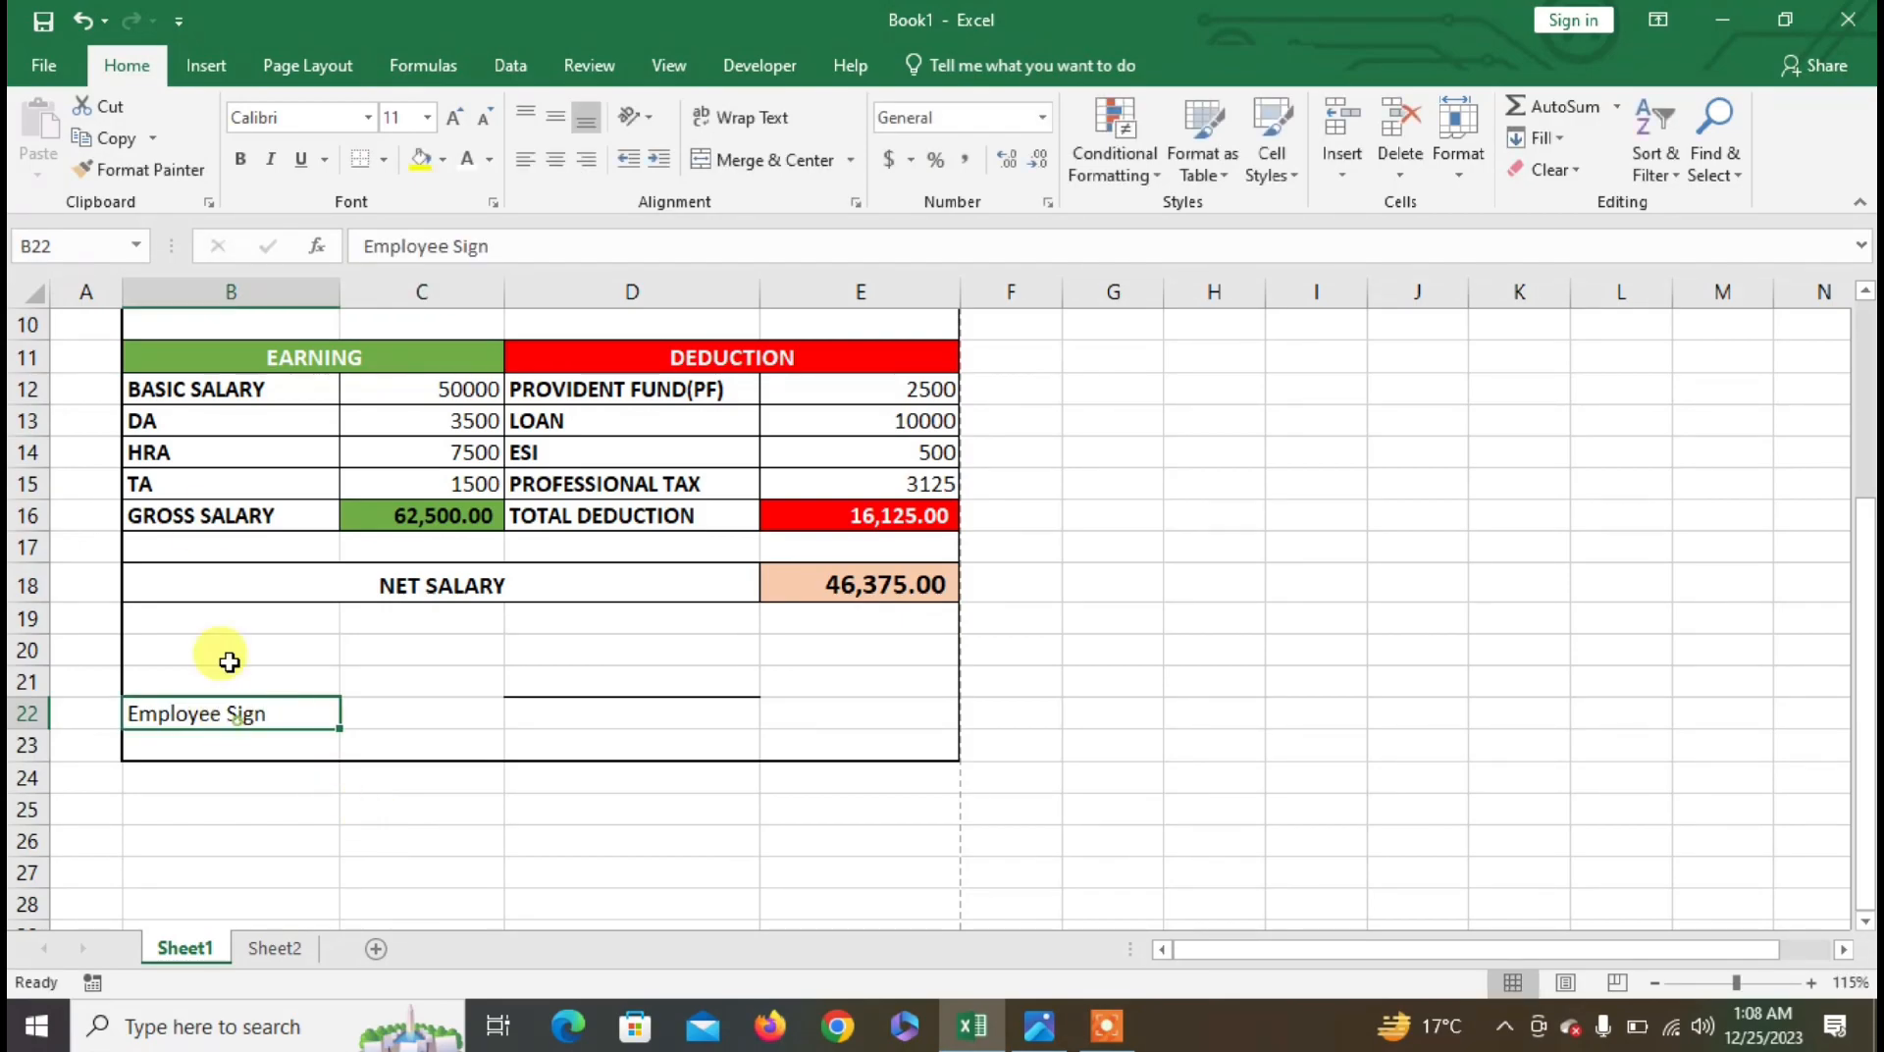
click(556, 163)
click(239, 162)
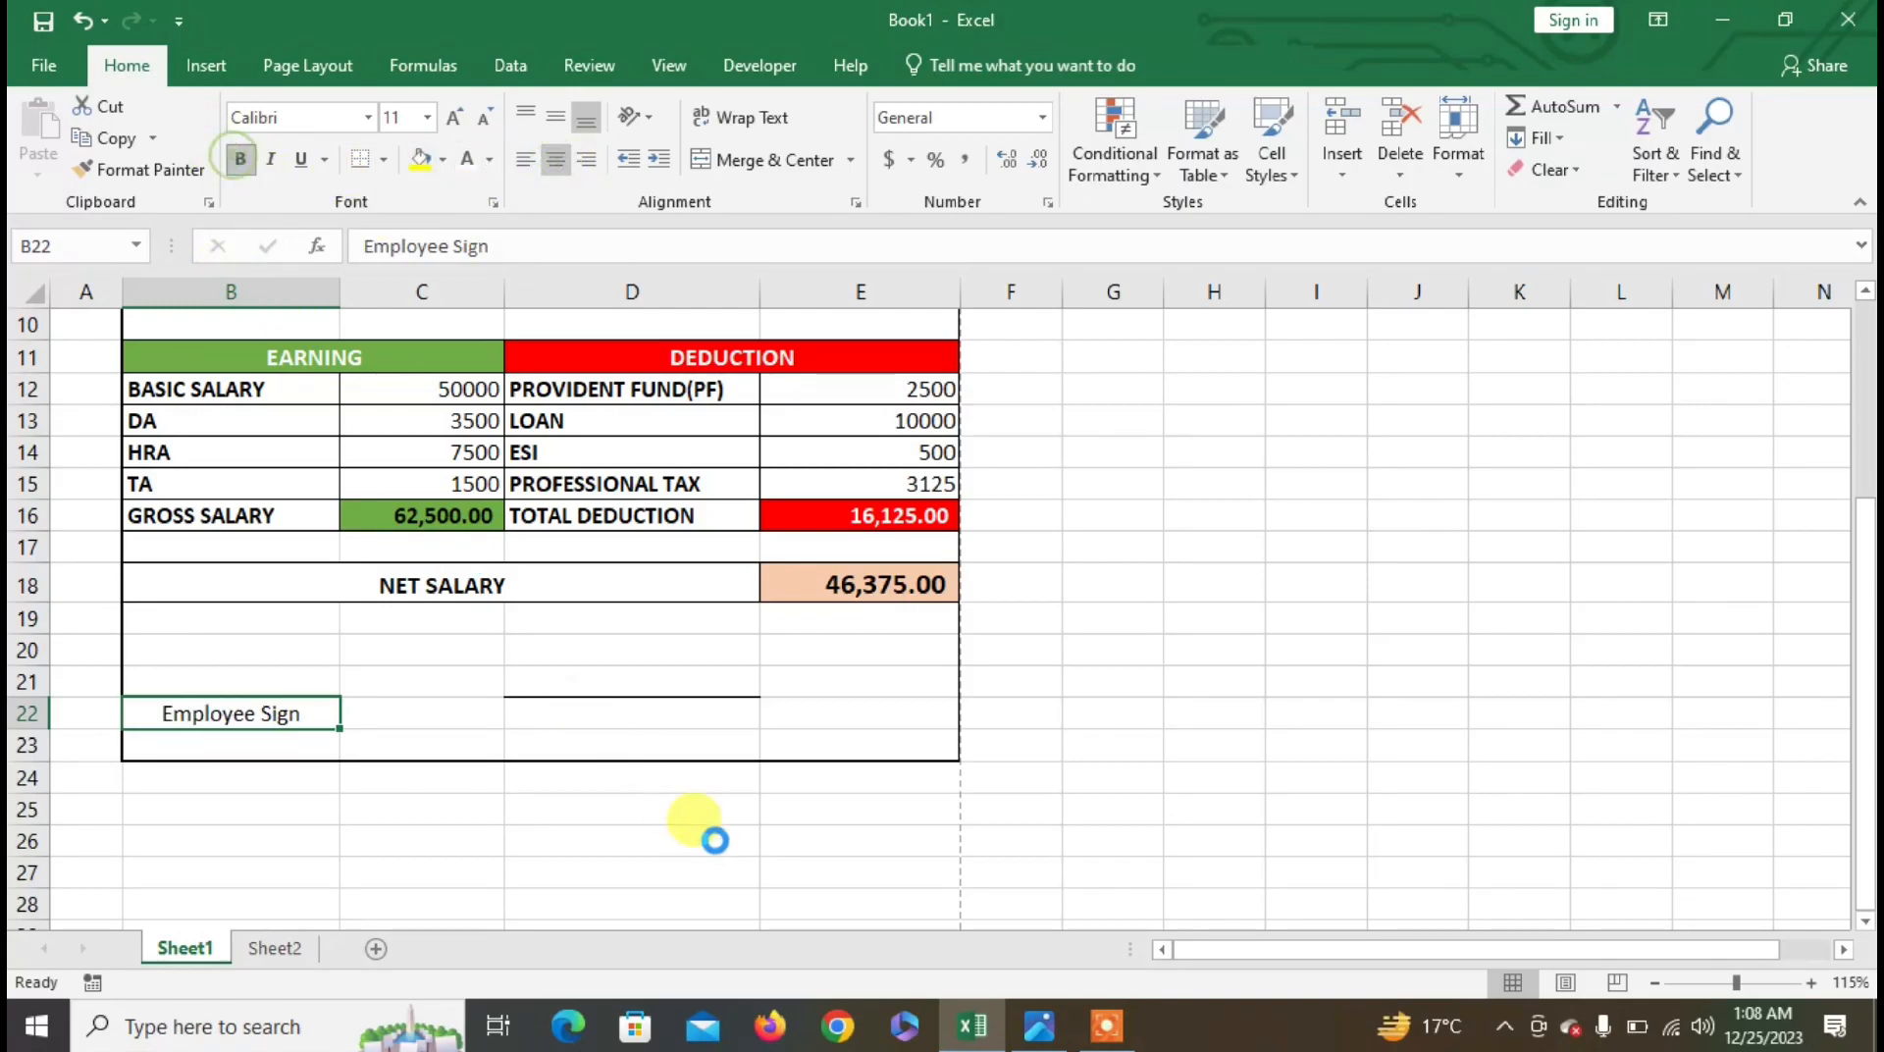
- Add a bold, centred "Manager Sign." label in D22
click(667, 716)
text(Manager Sign.)
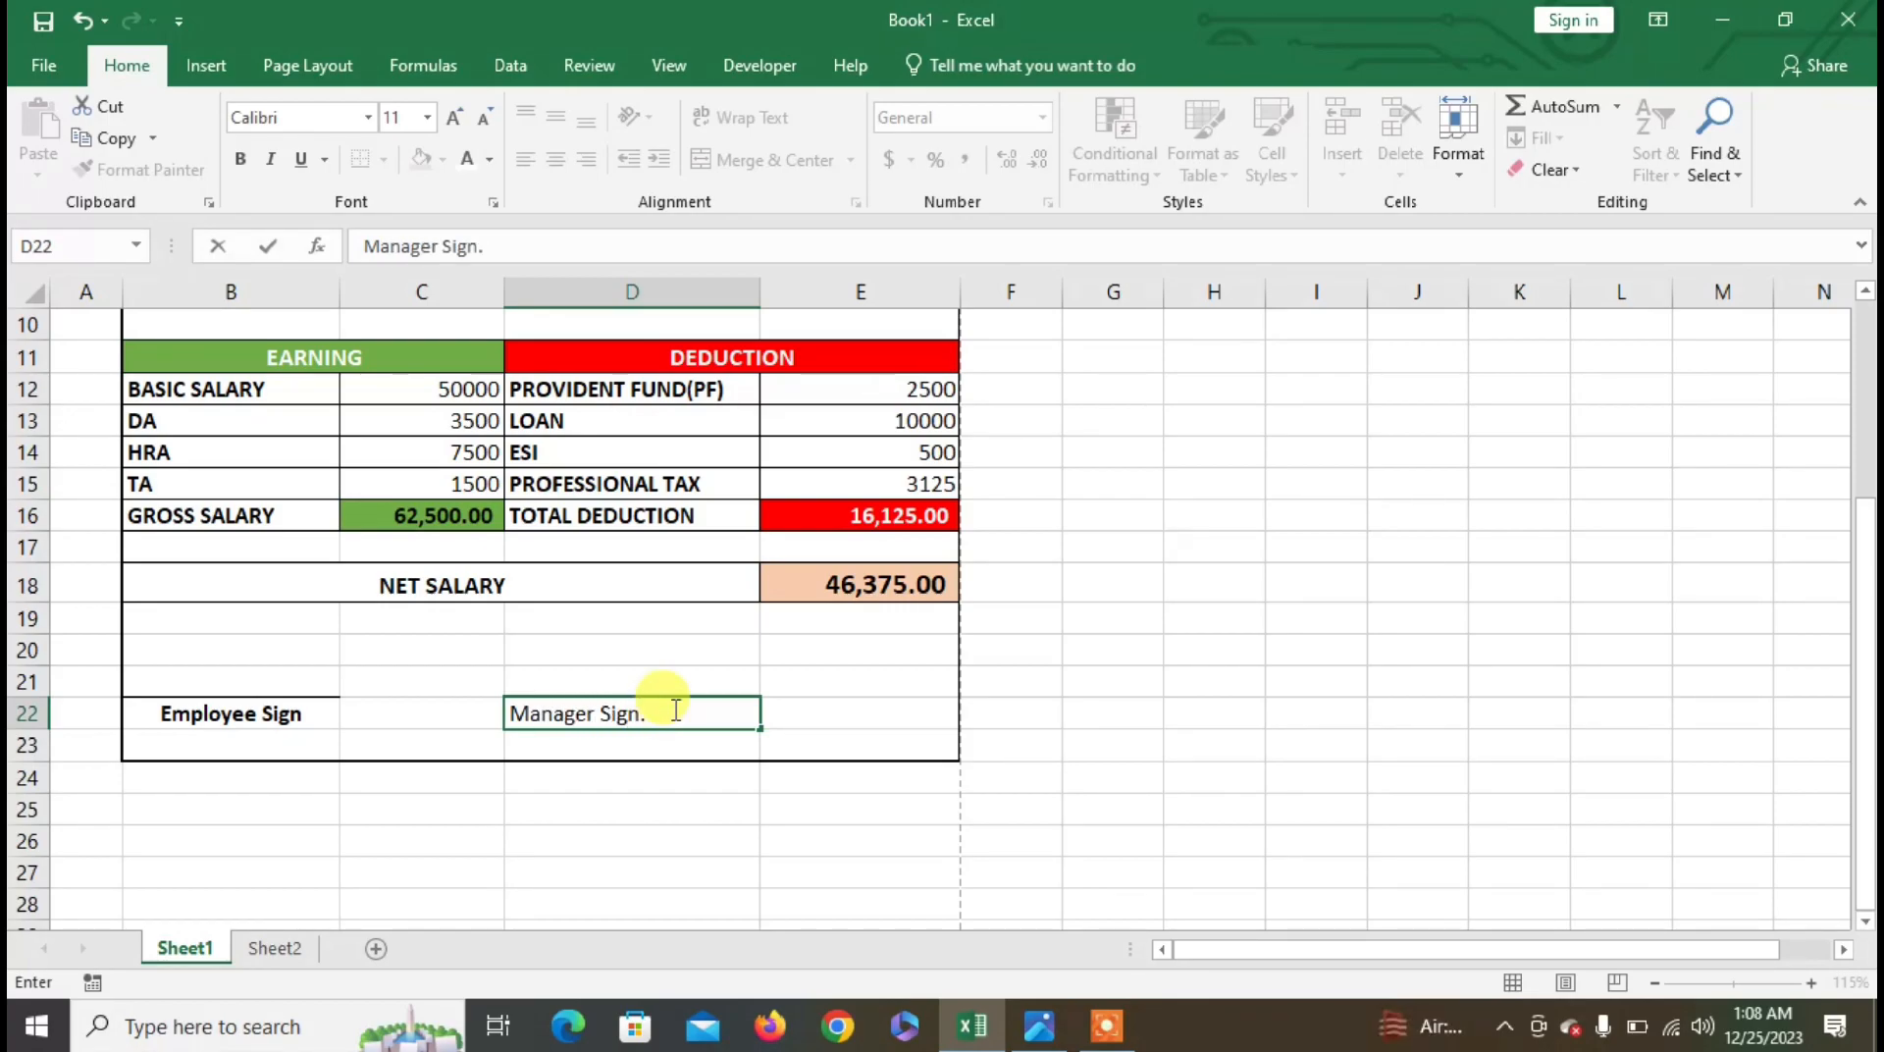
click(673, 681)
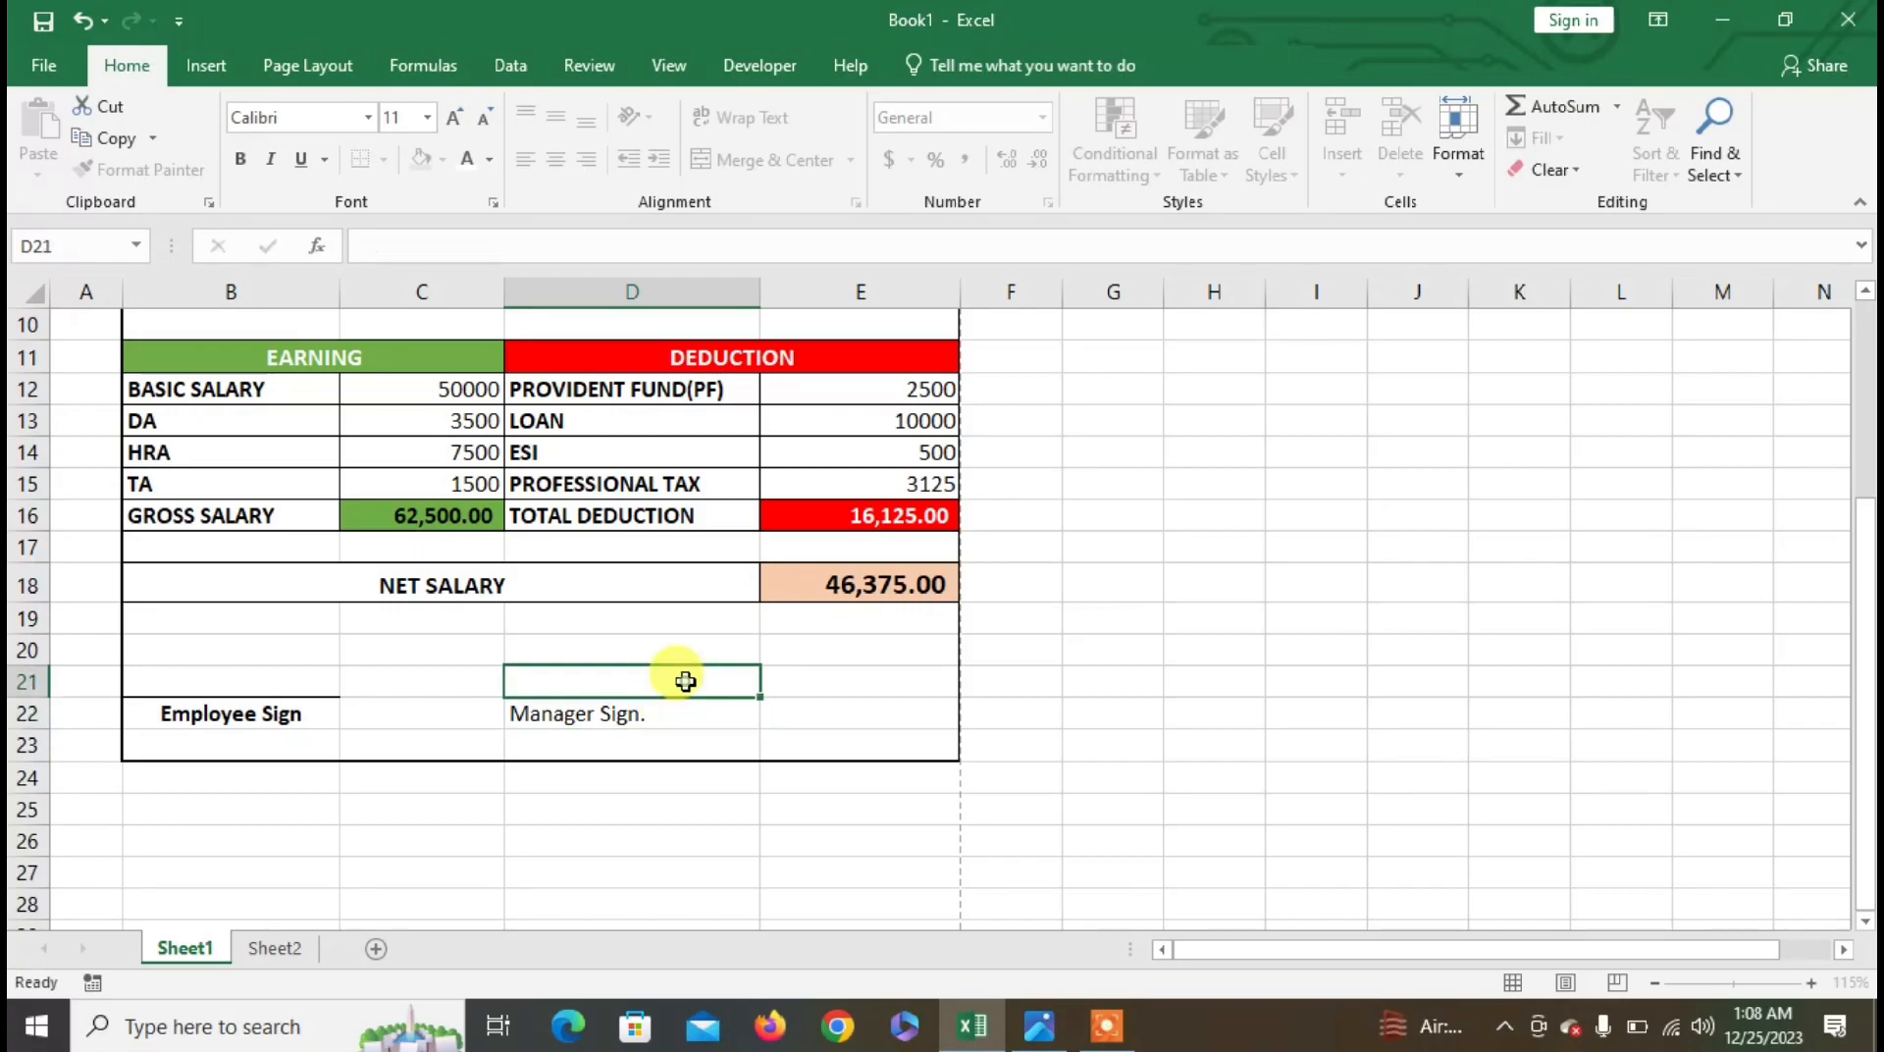
click(591, 711)
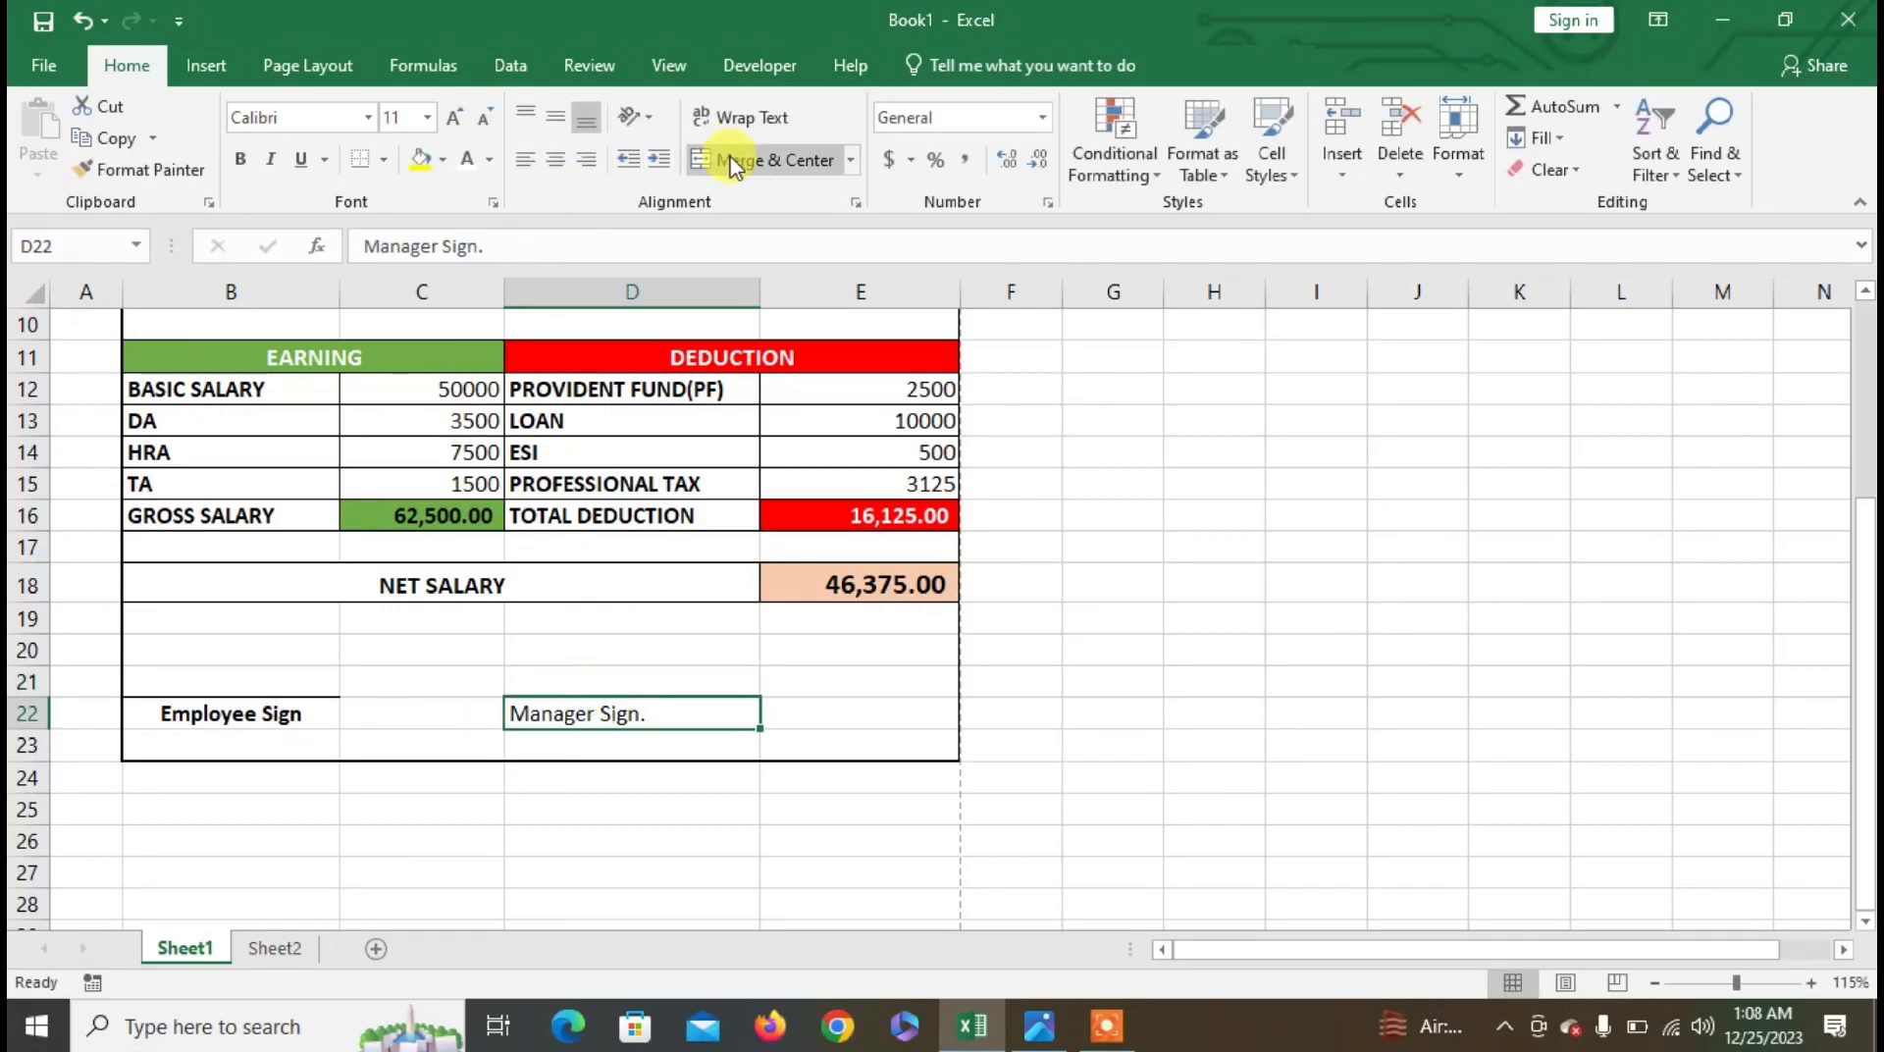
click(557, 161)
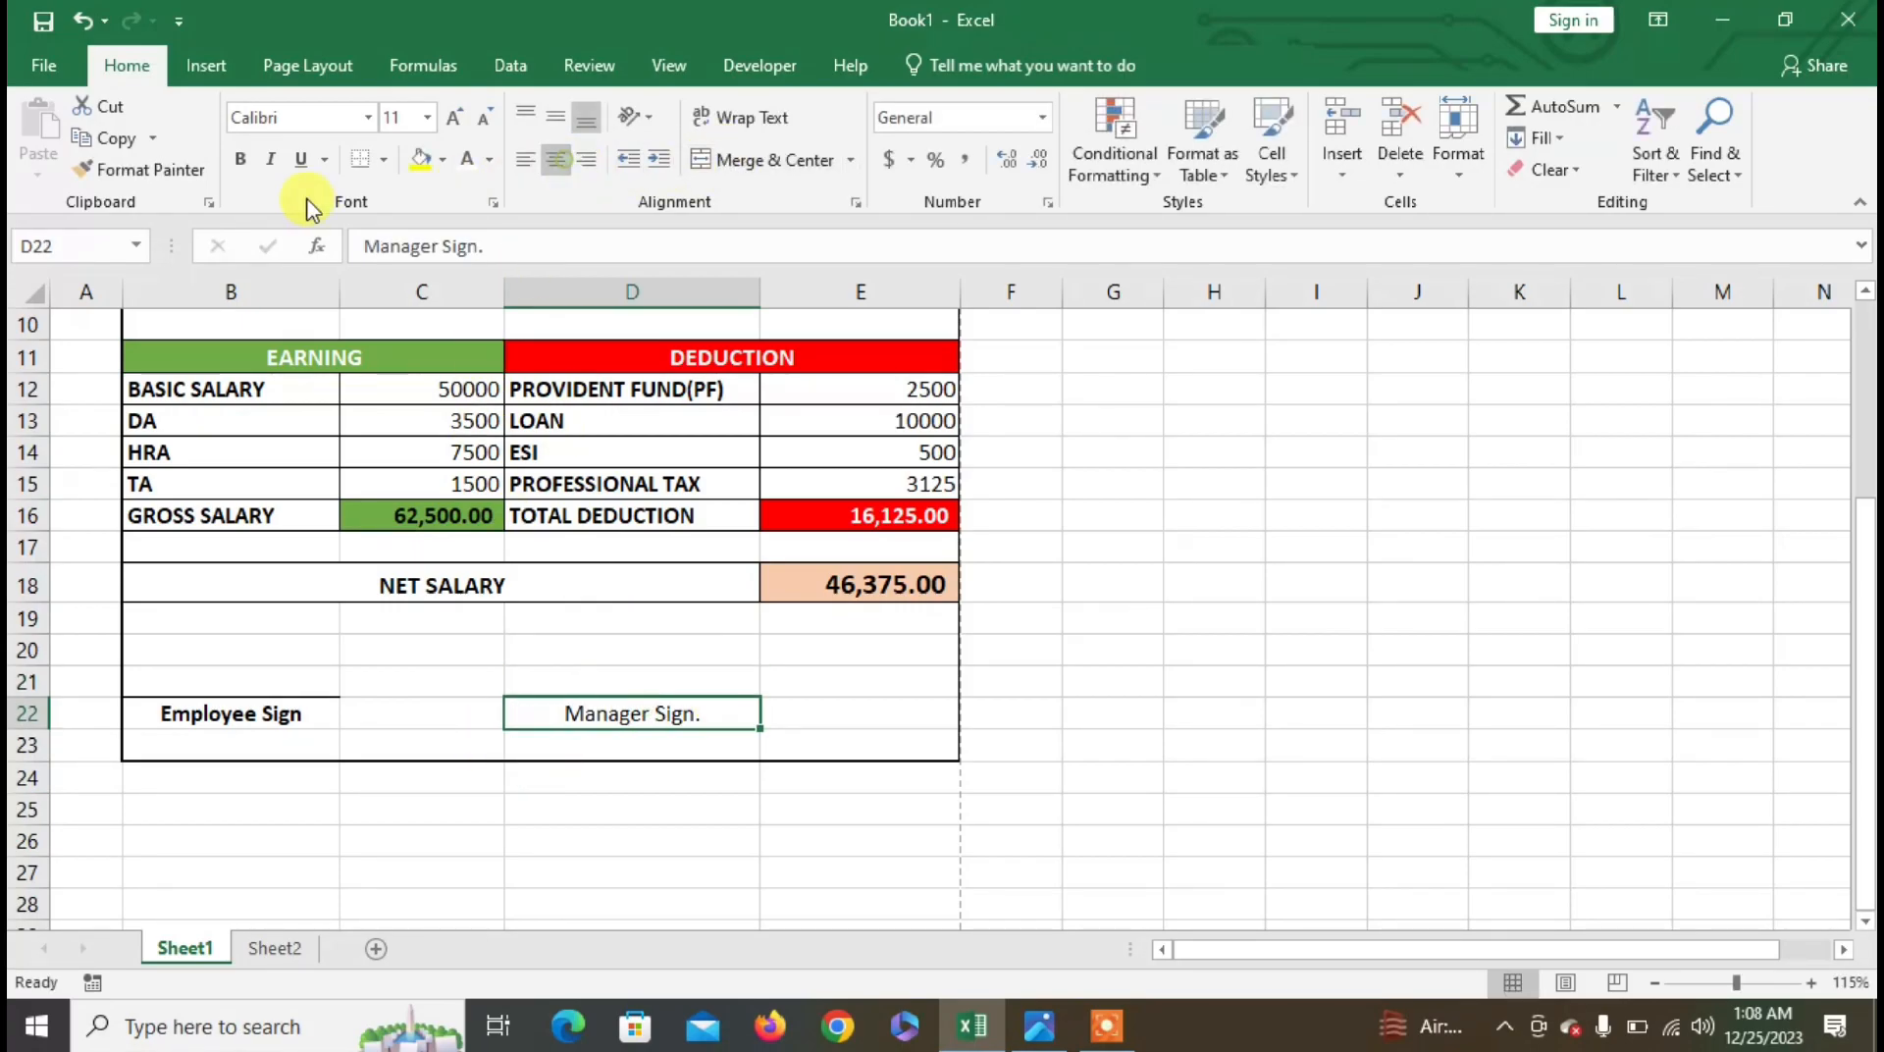
click(240, 159)
click(1077, 679)
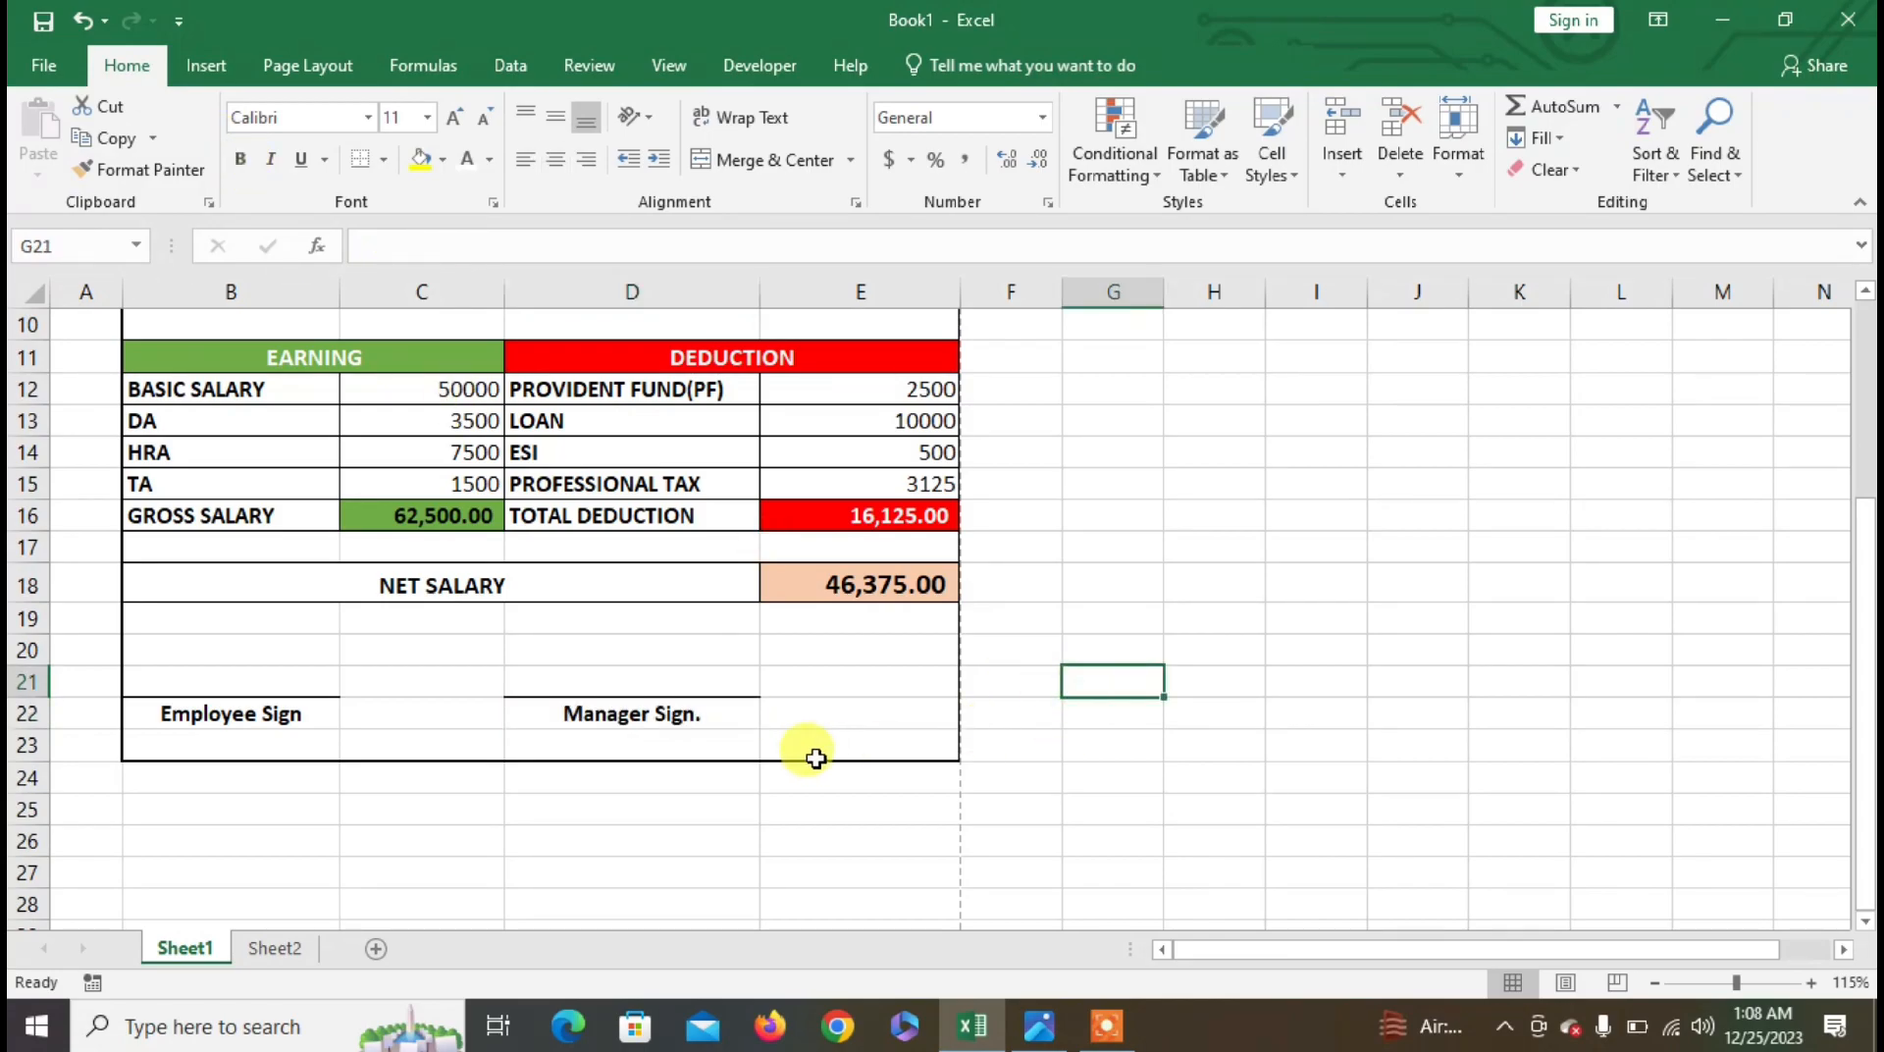
scroll(813, 754, up, 3)
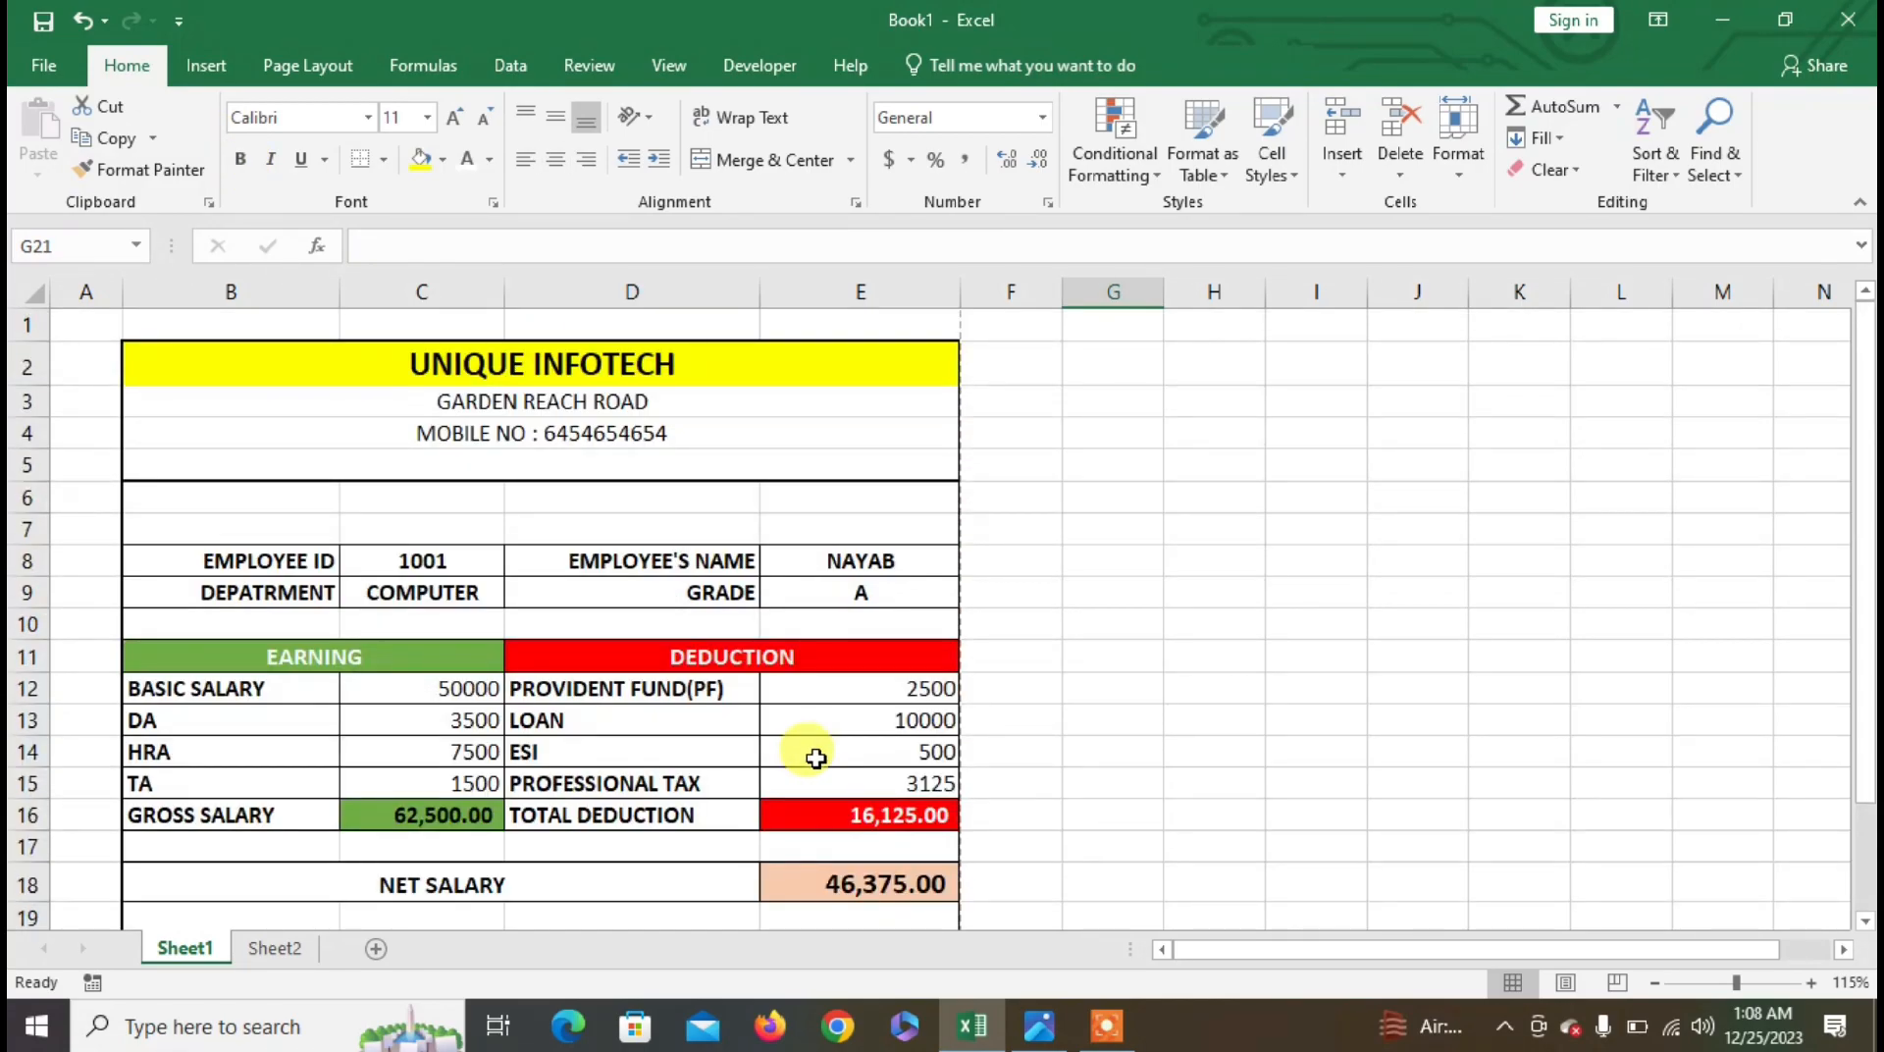
- Print the salary slip with Ctrl+P to the Microsoft Print to PDF printer
key(ctrl+p)
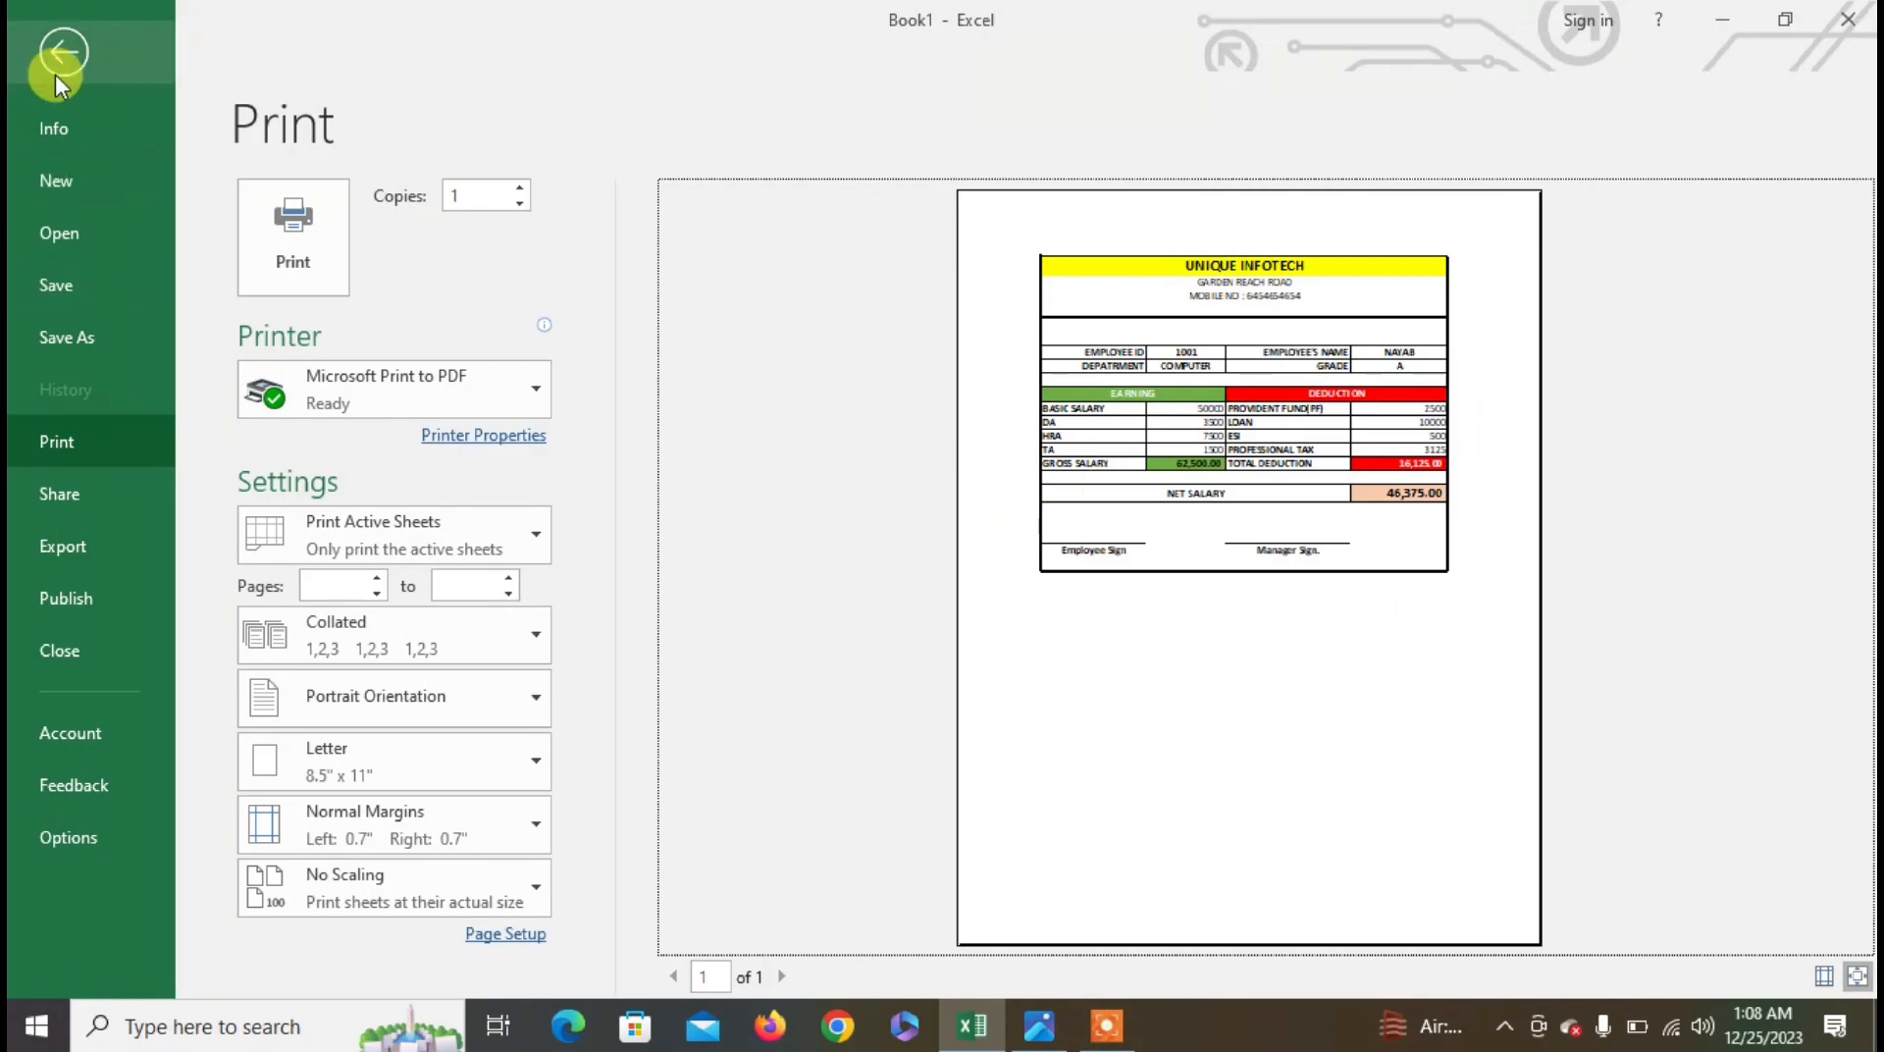
click(1354, 656)
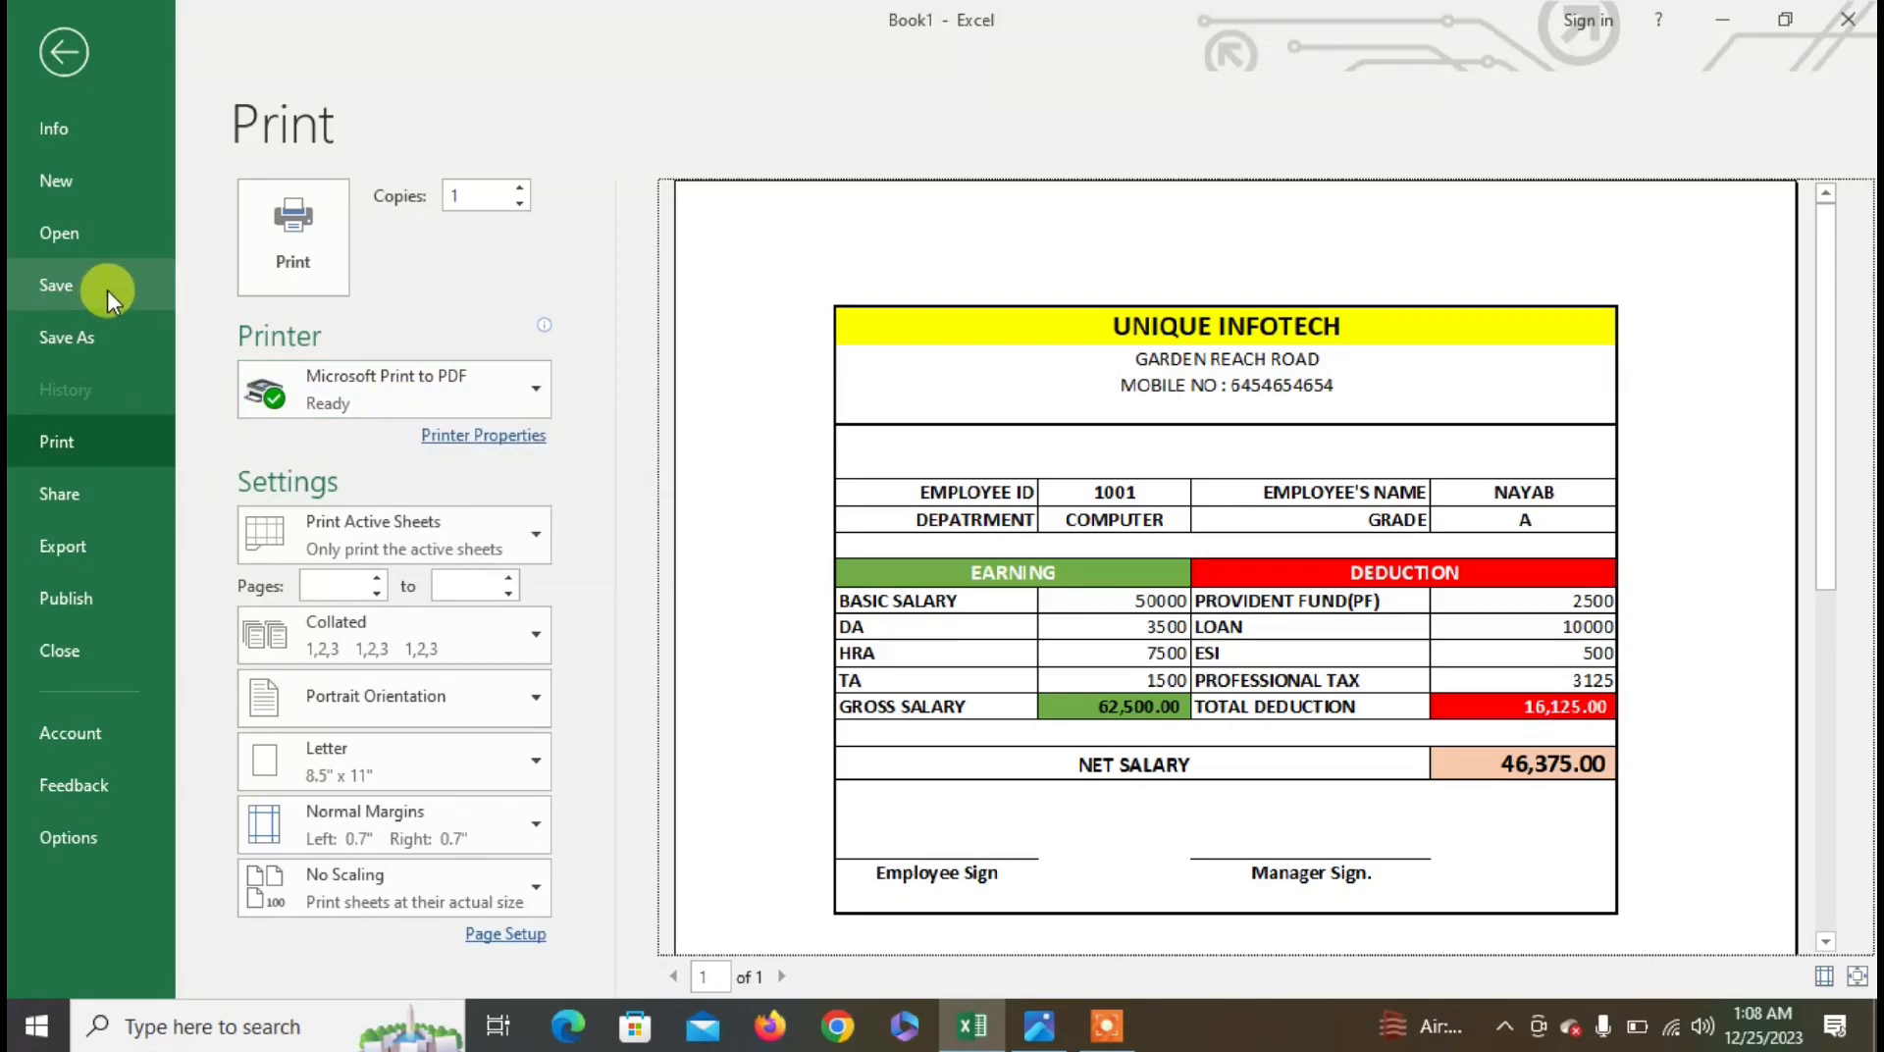
click(532, 398)
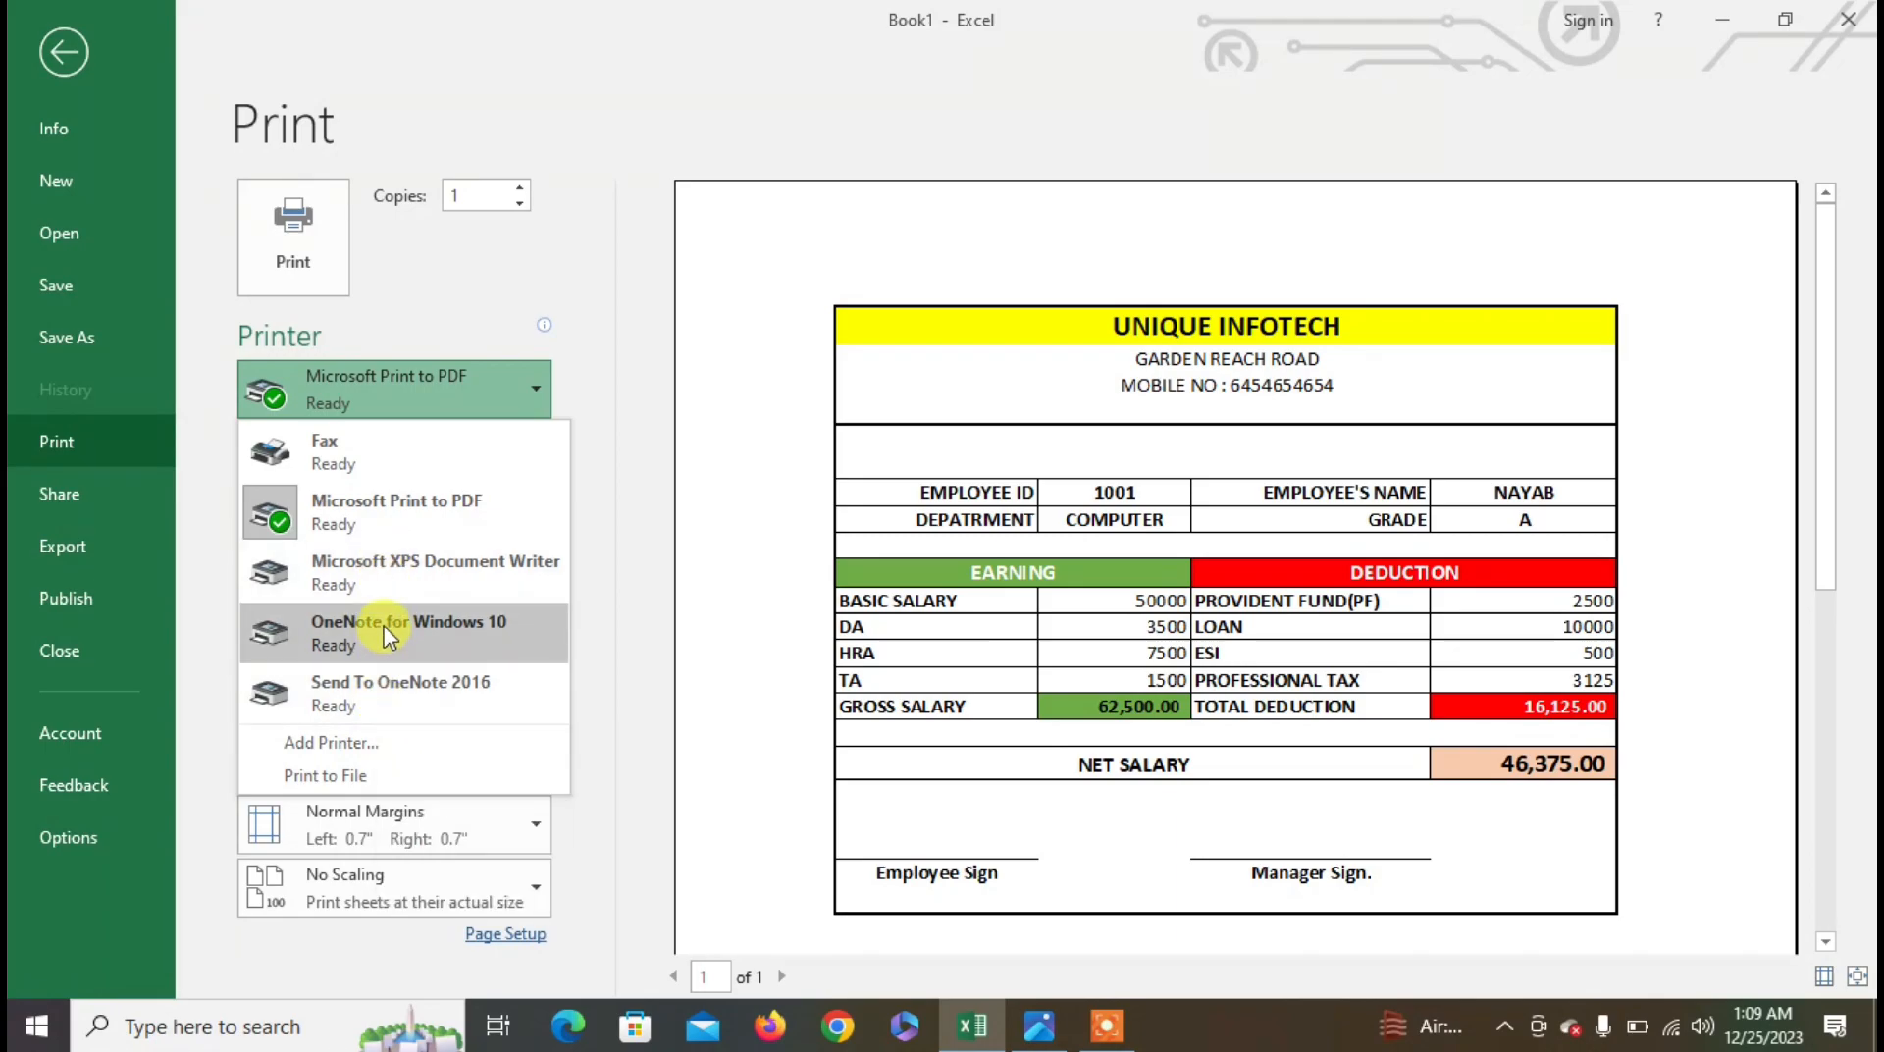
click(378, 517)
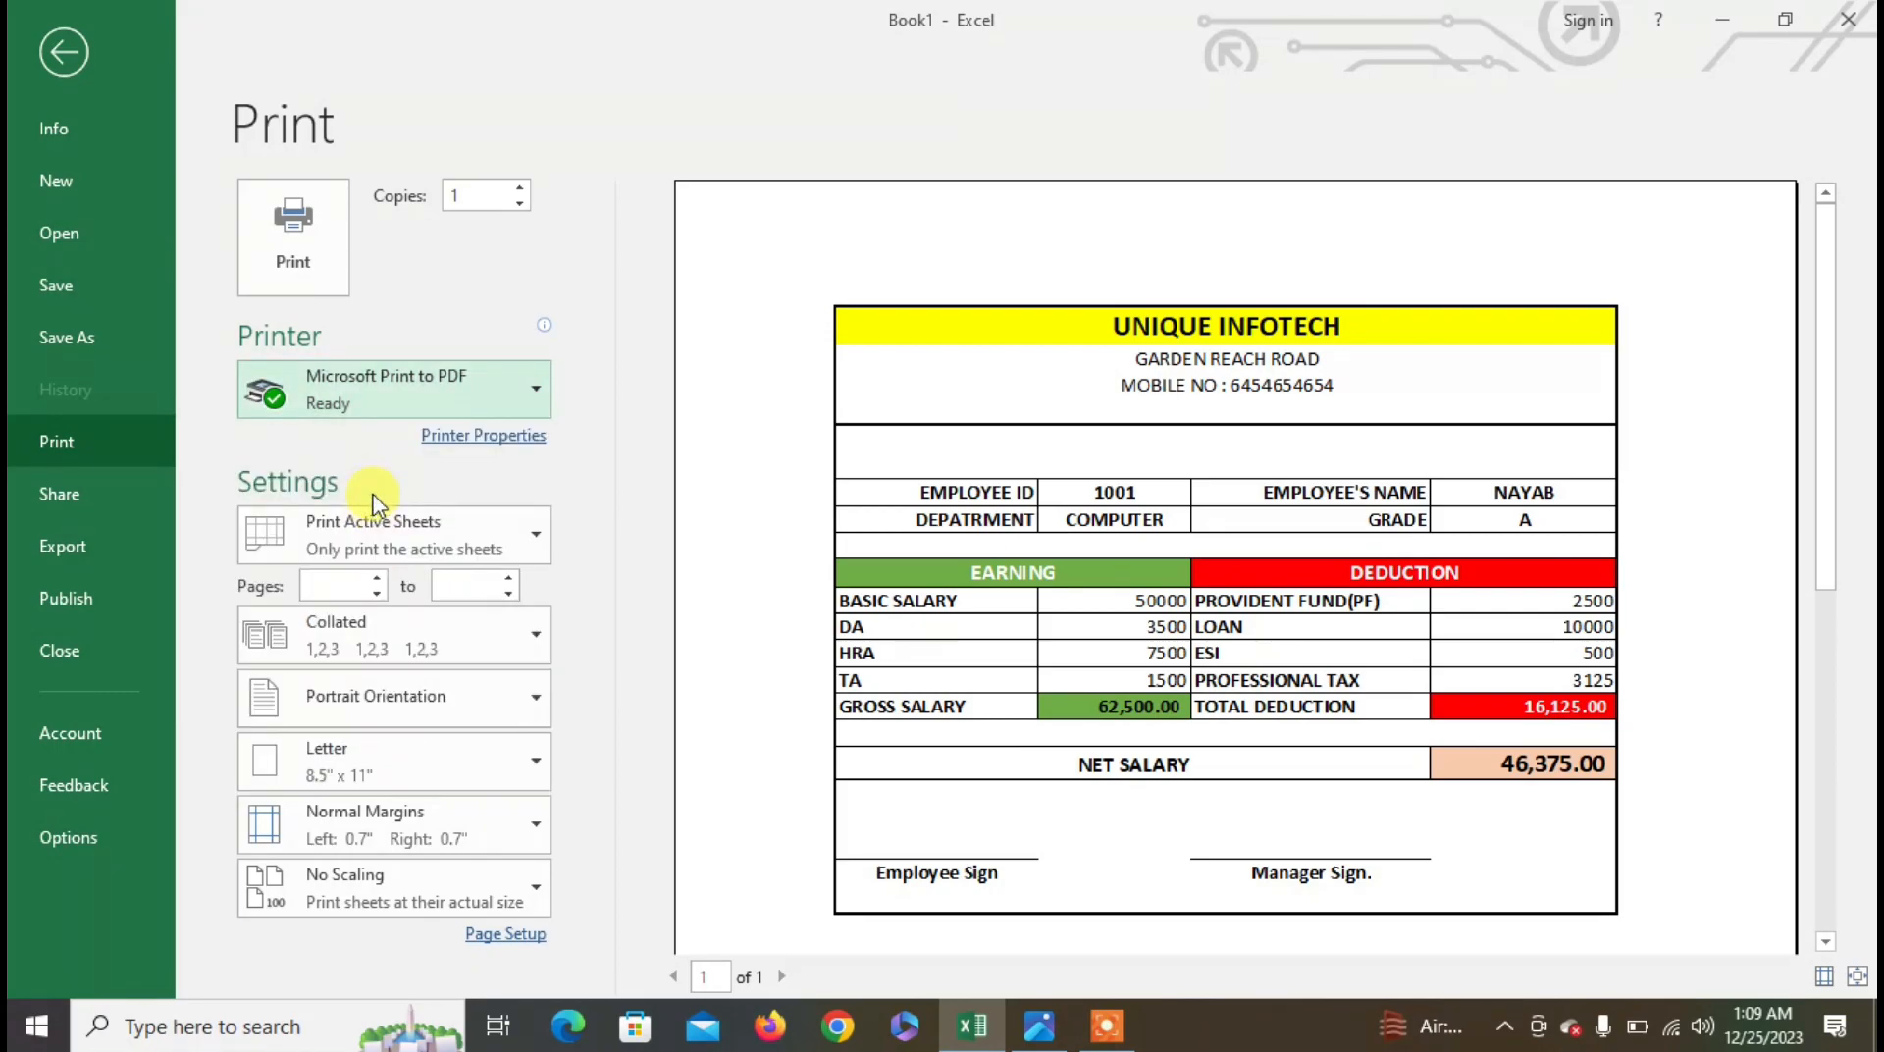
click(284, 261)
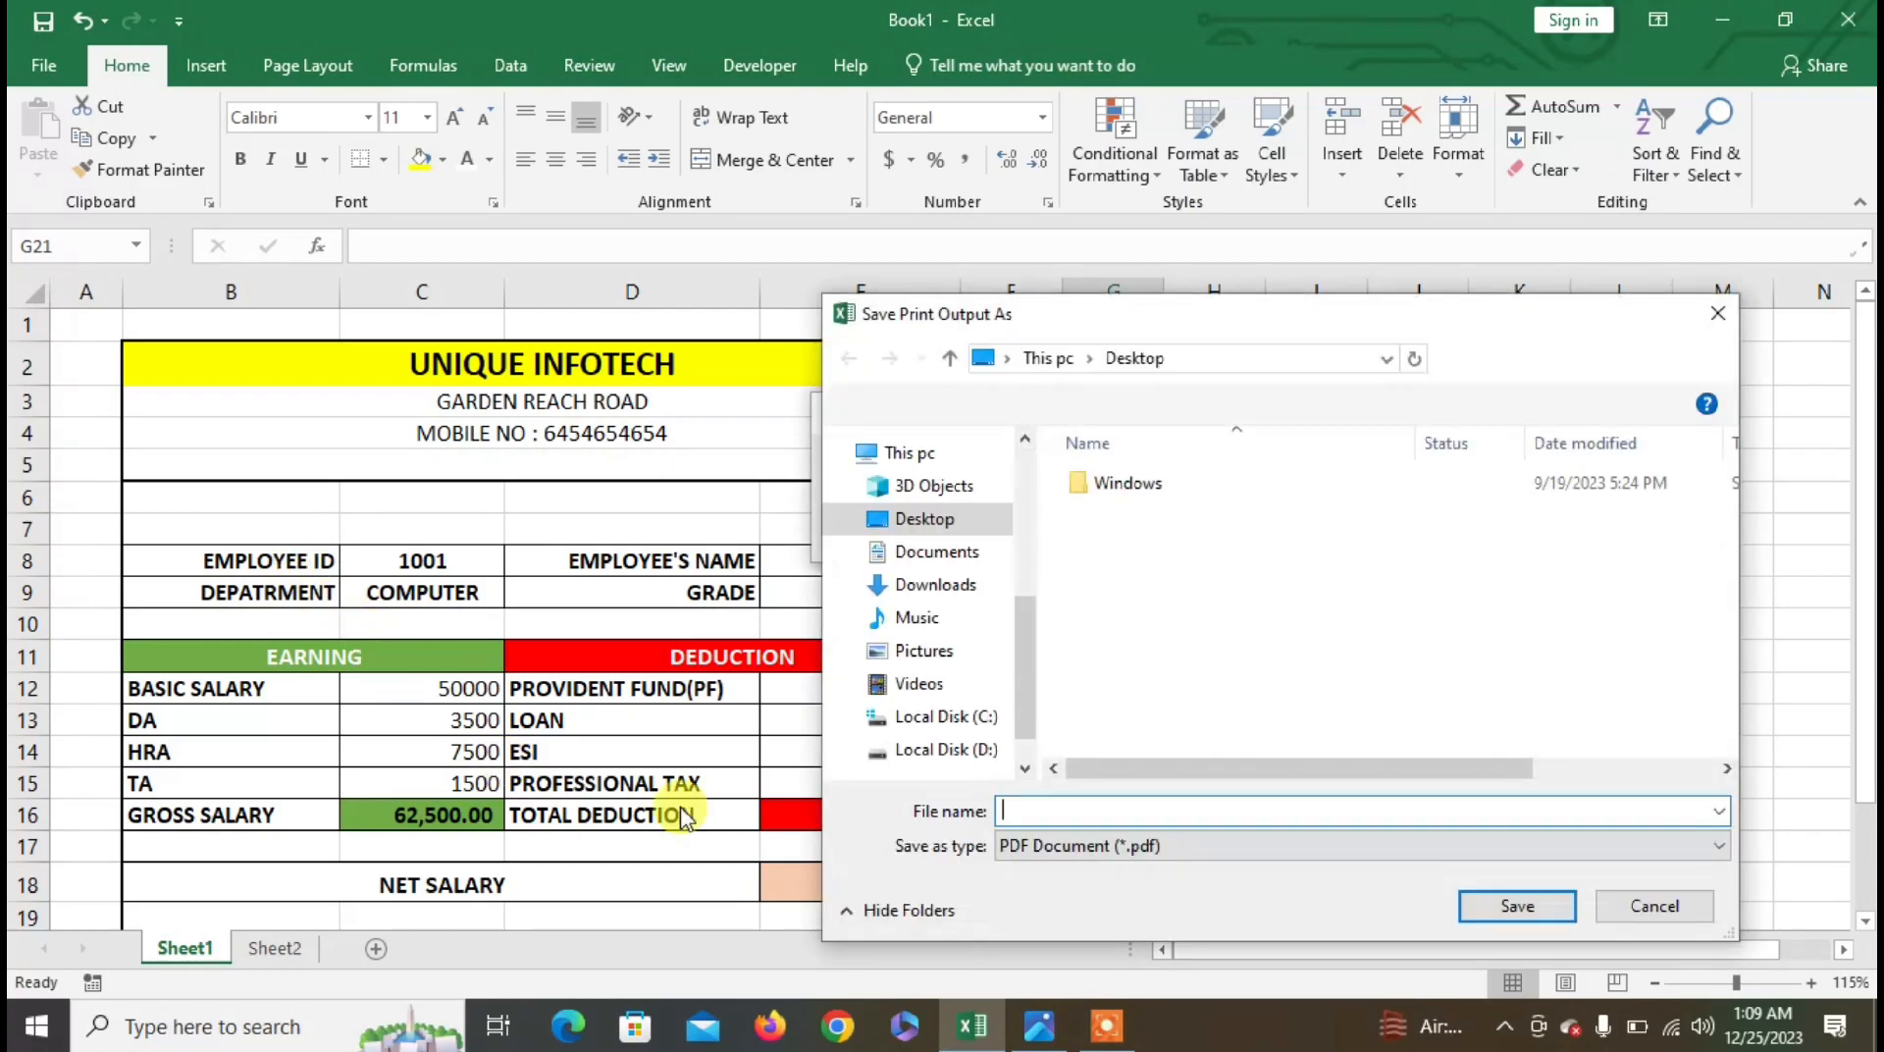
- Create a new folder named EMPLOOYEES DETAILS on Local Disk (D:)
click(969, 755)
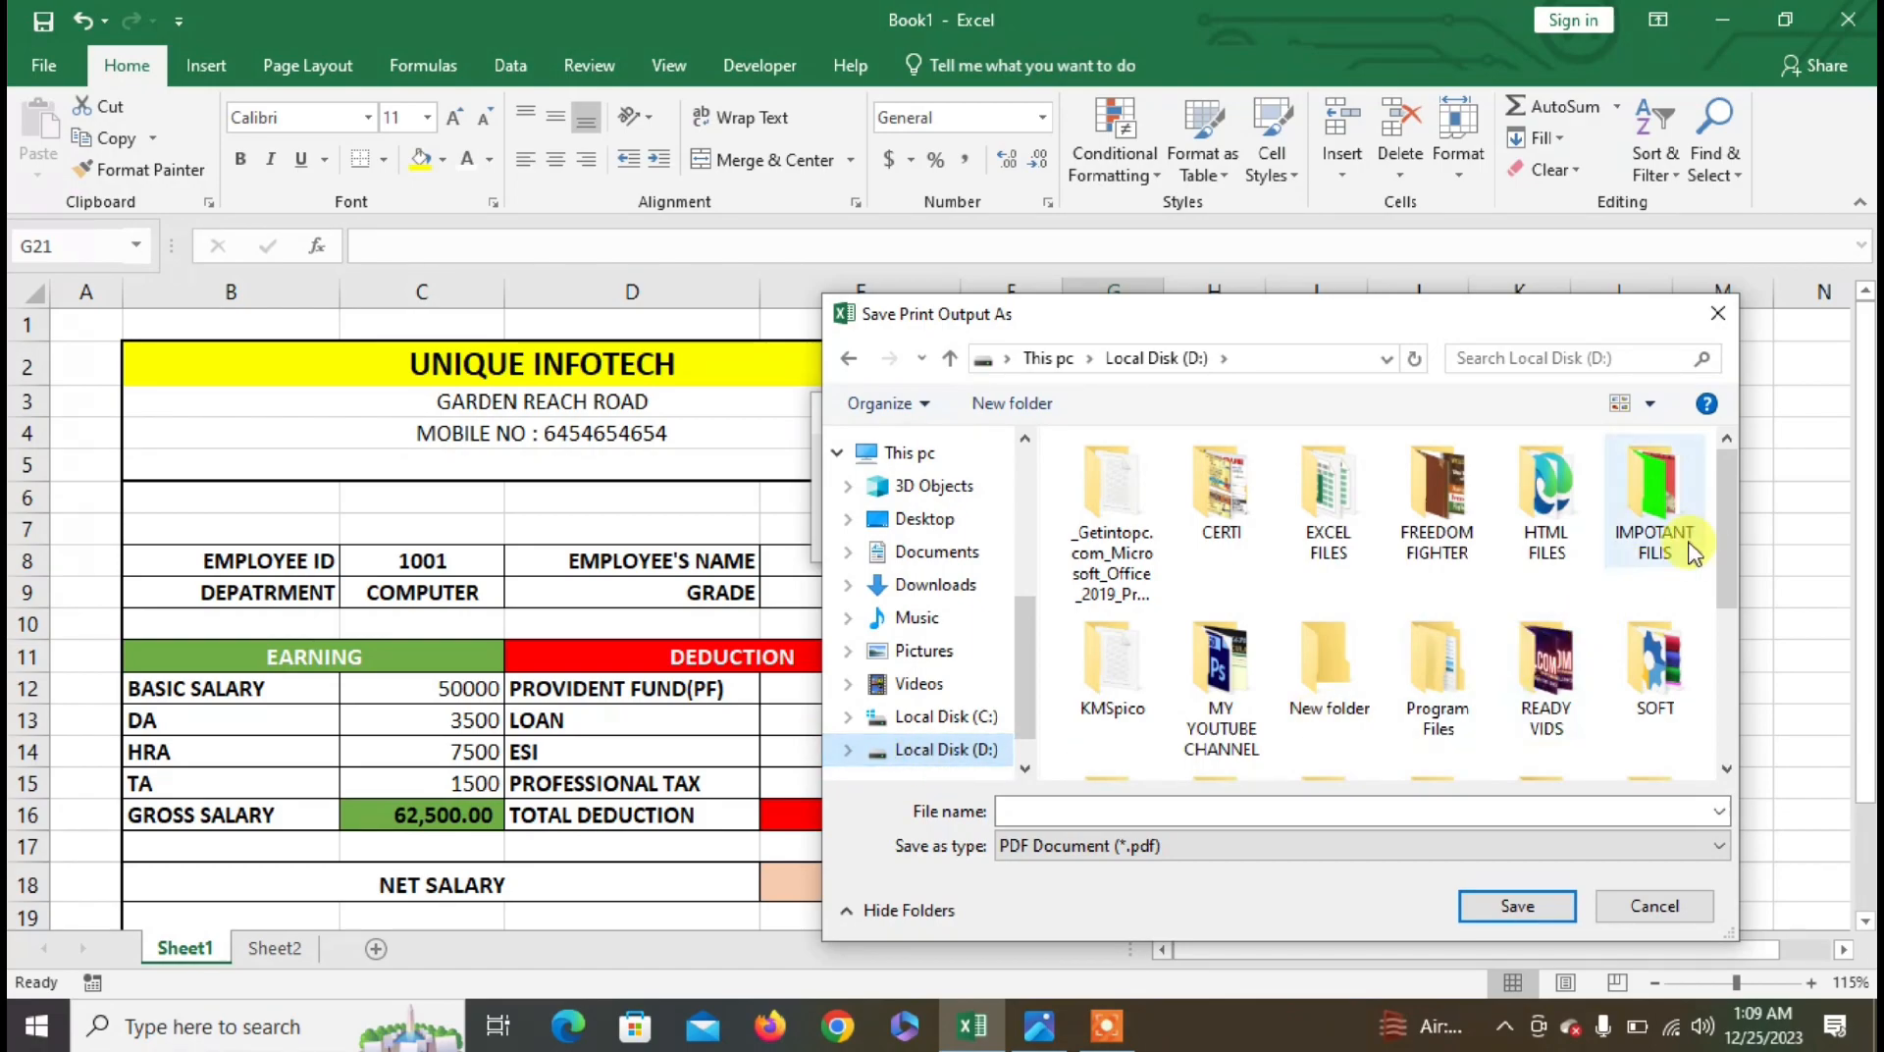
drag(1727, 505, 1730, 667)
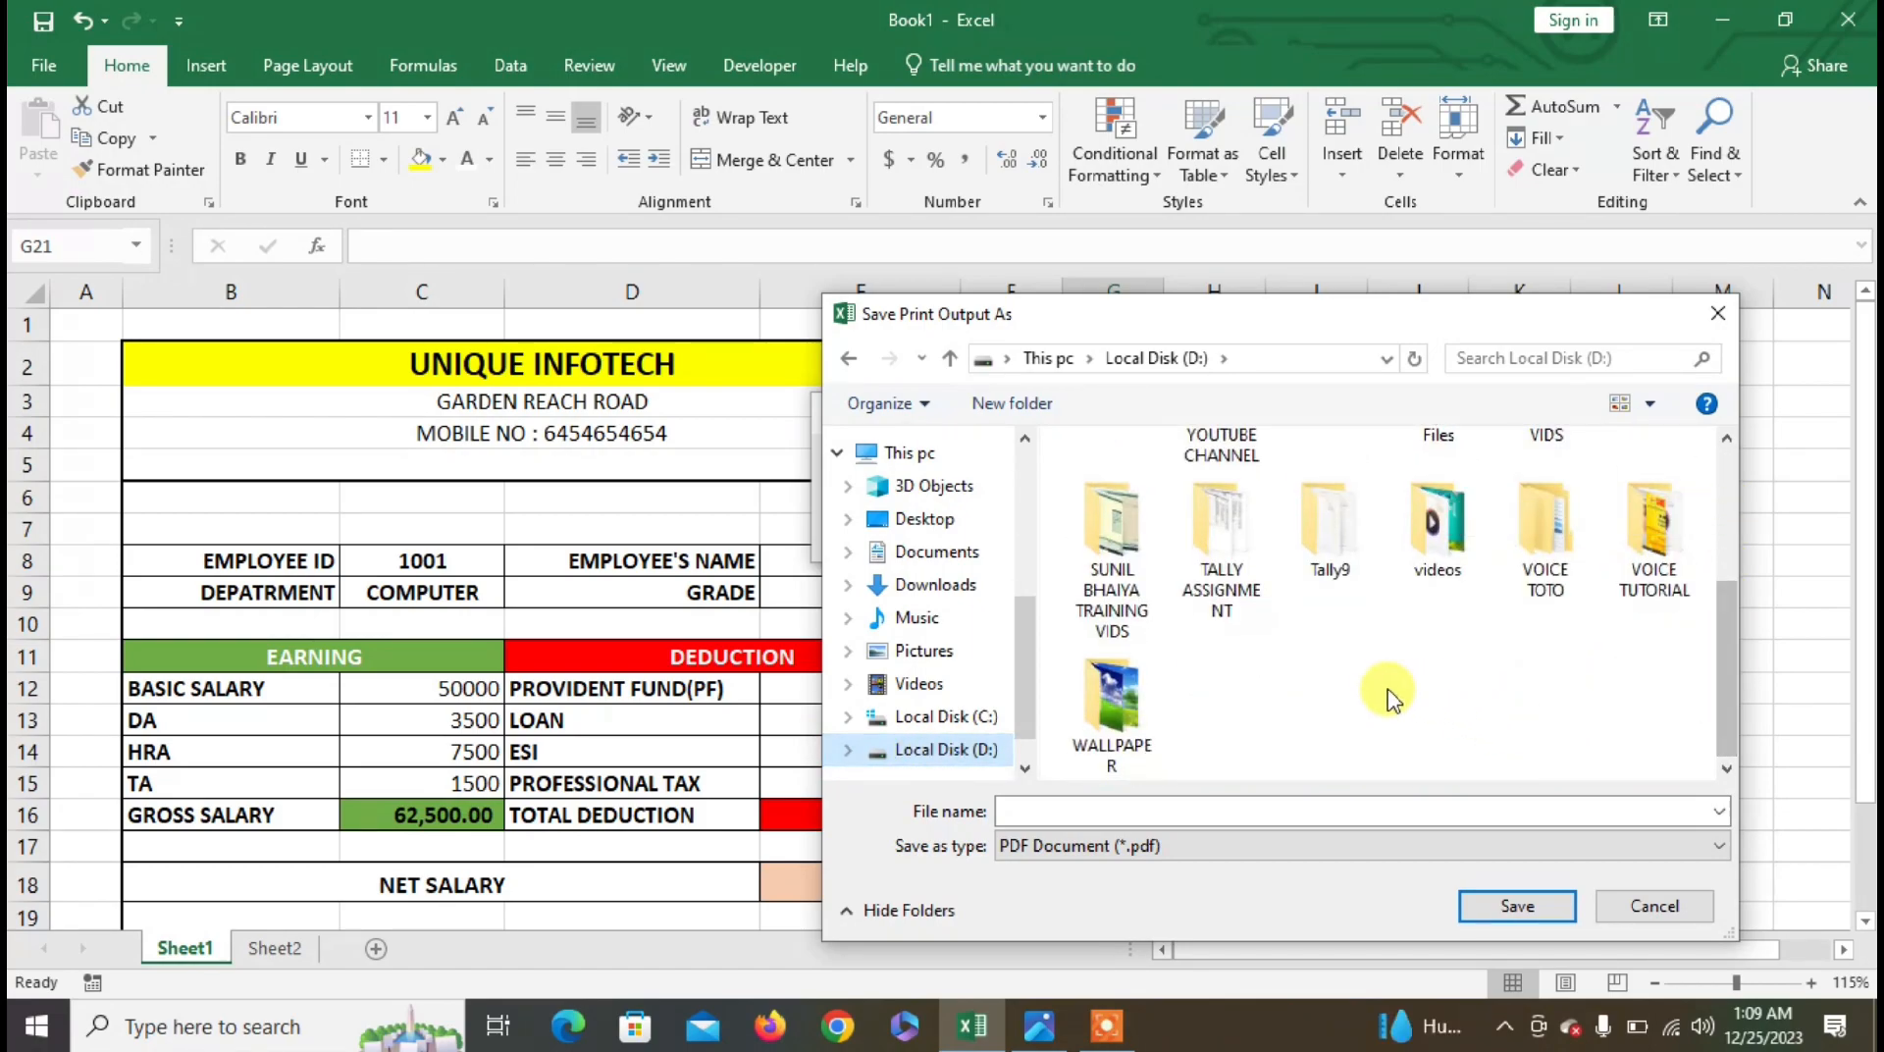
right_click(1329, 673)
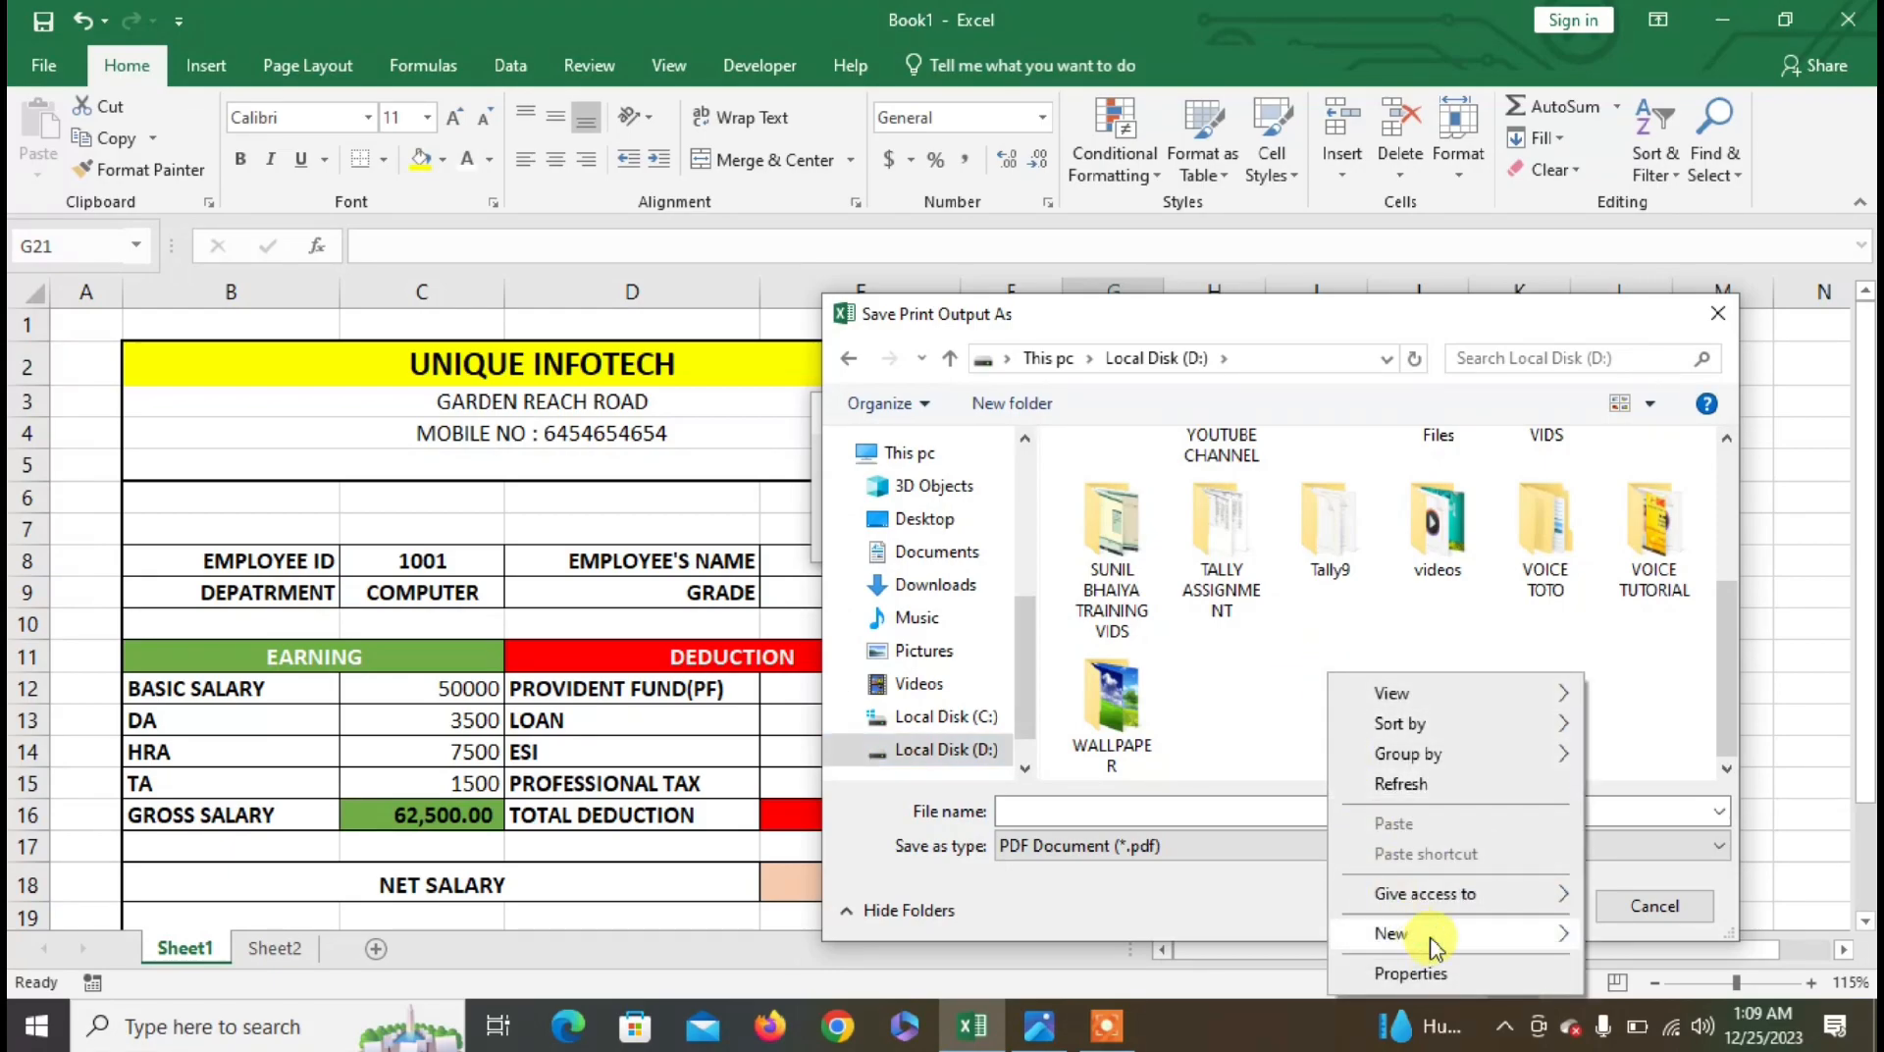
mouse_move(1531, 937)
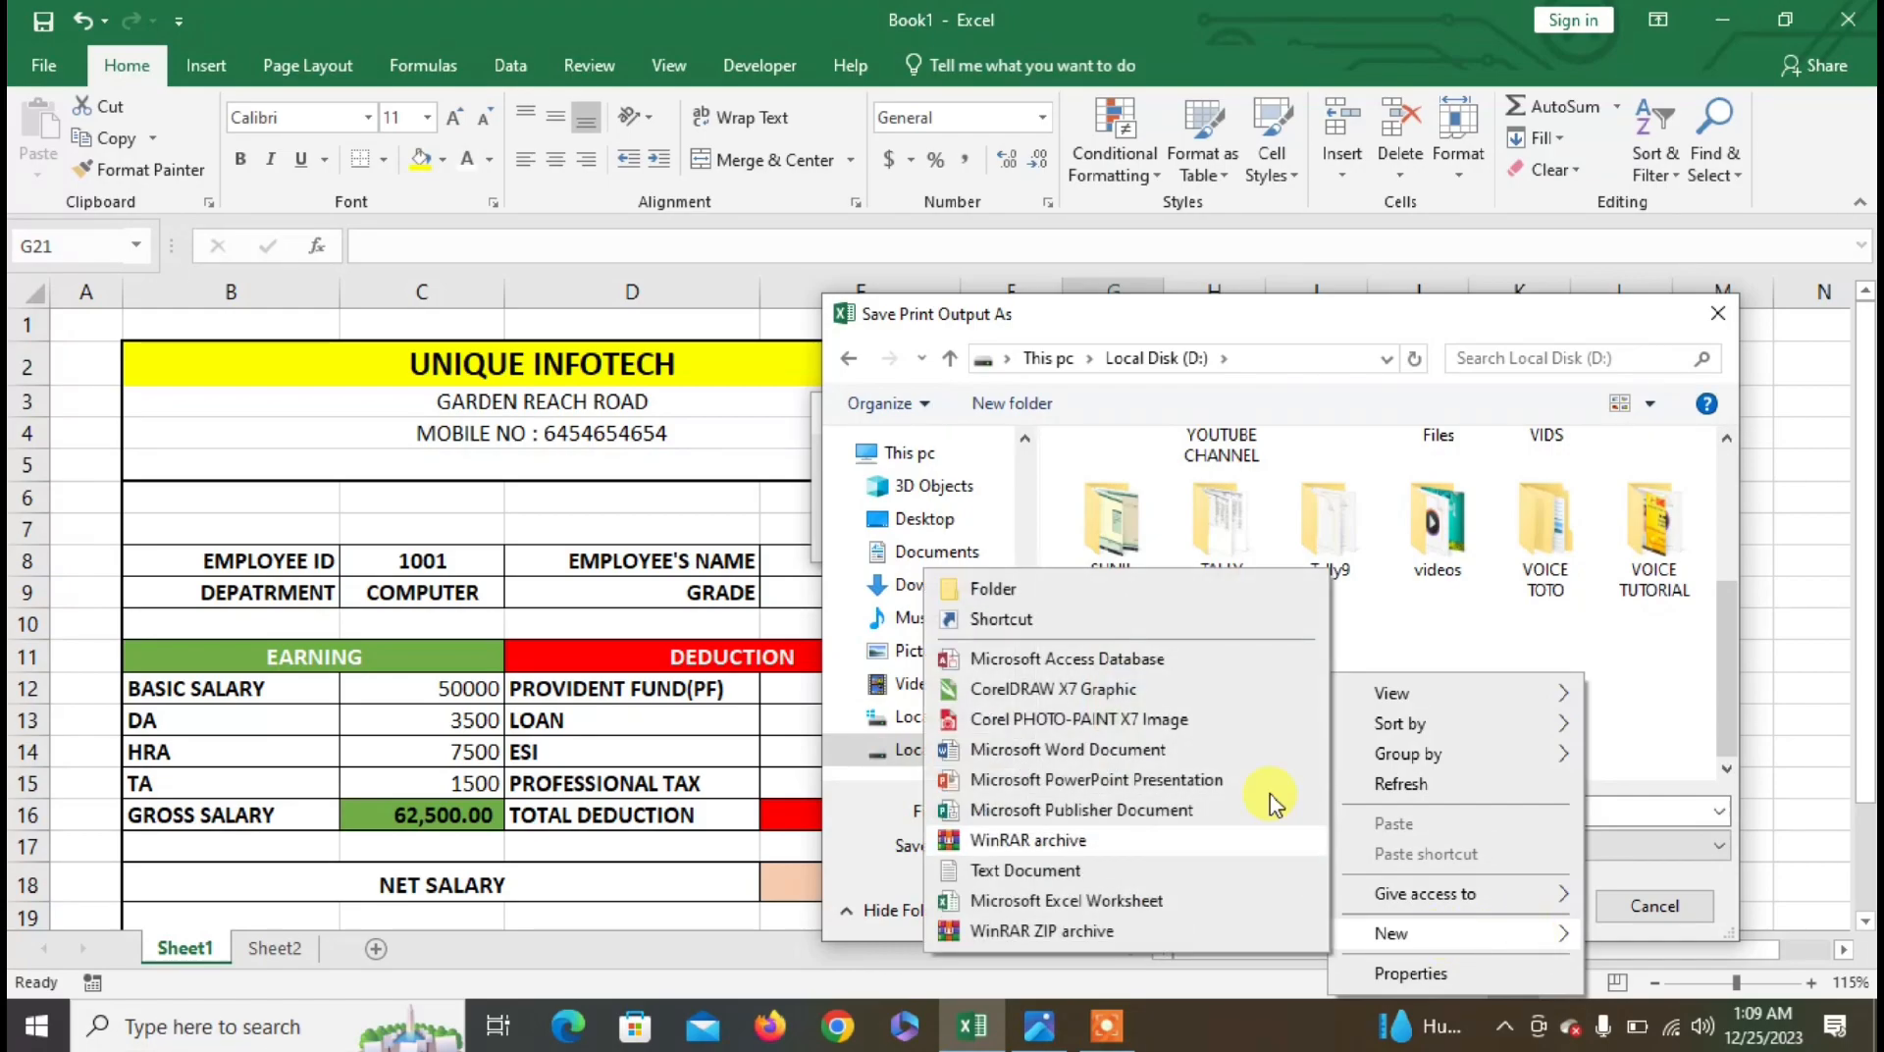
click(1138, 591)
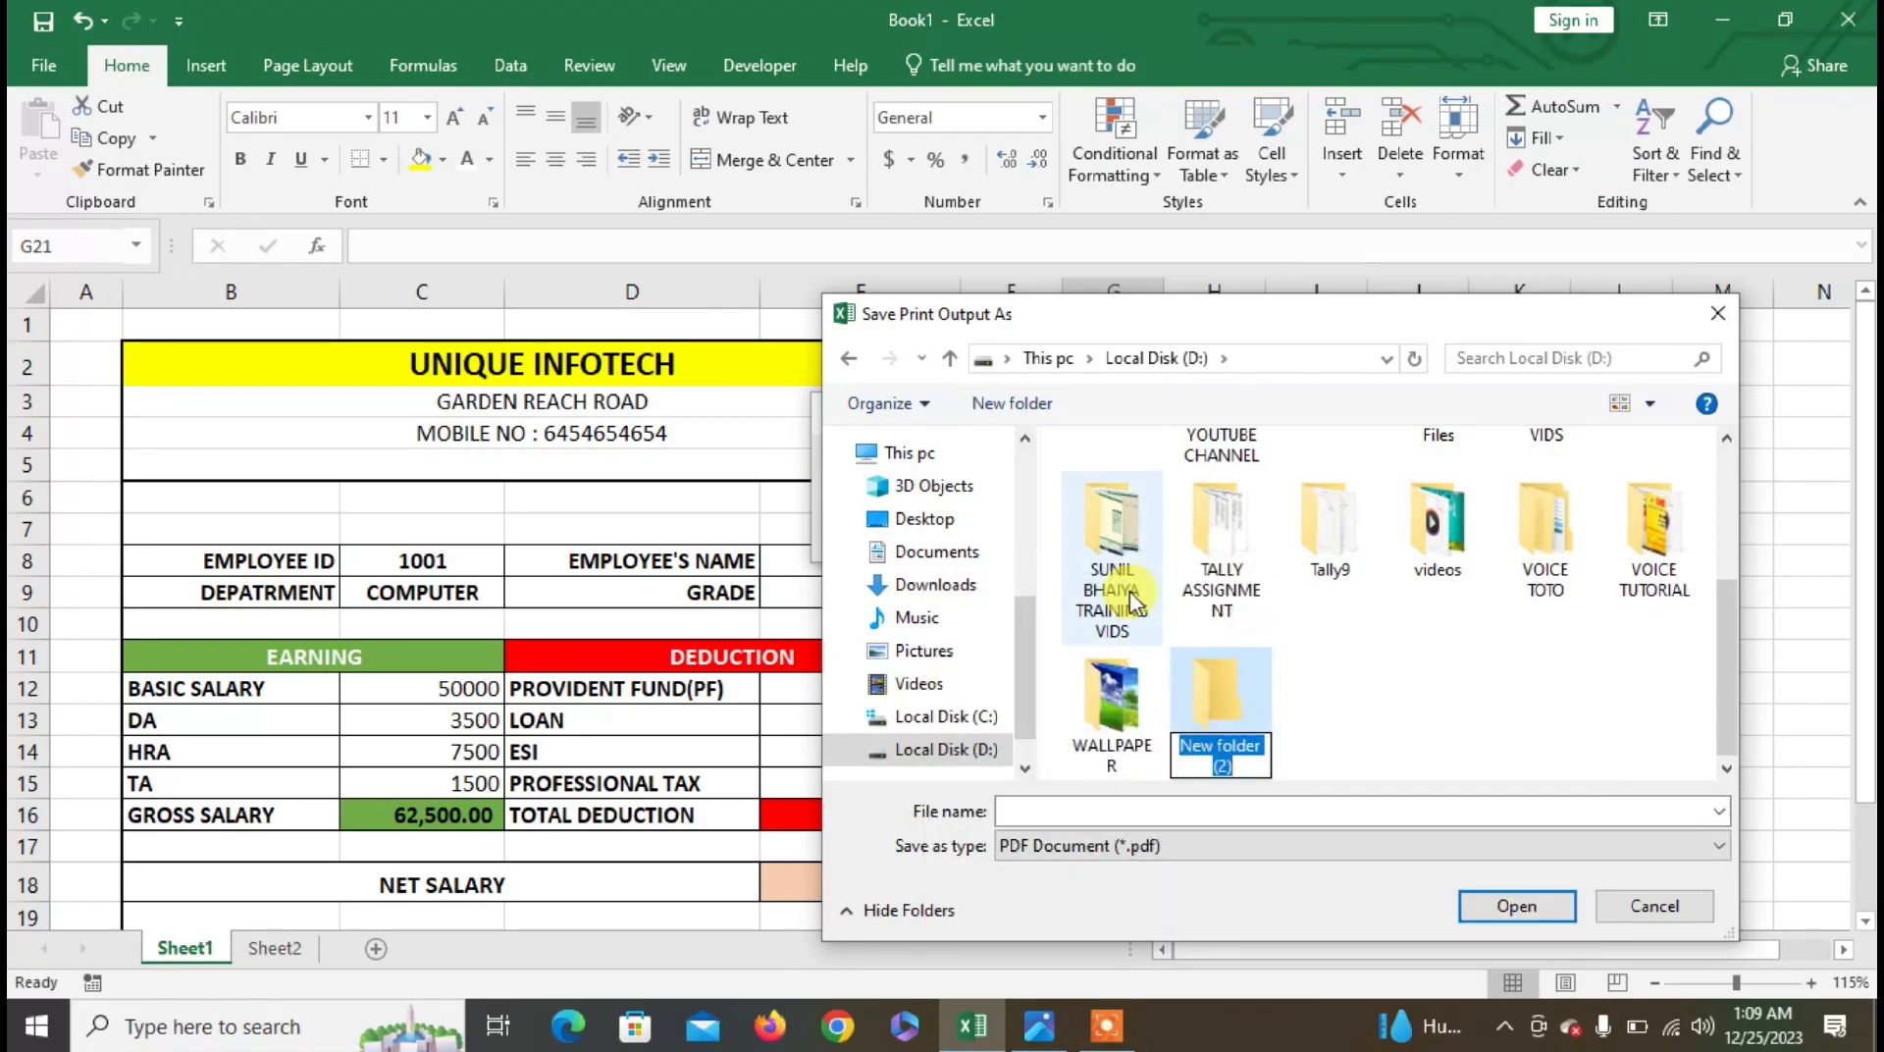
text(emplo)
key(BackSpace)
key(BackSpace)
key(BackSpace)
key(BackSpace)
key(BackSpace)
text(E)
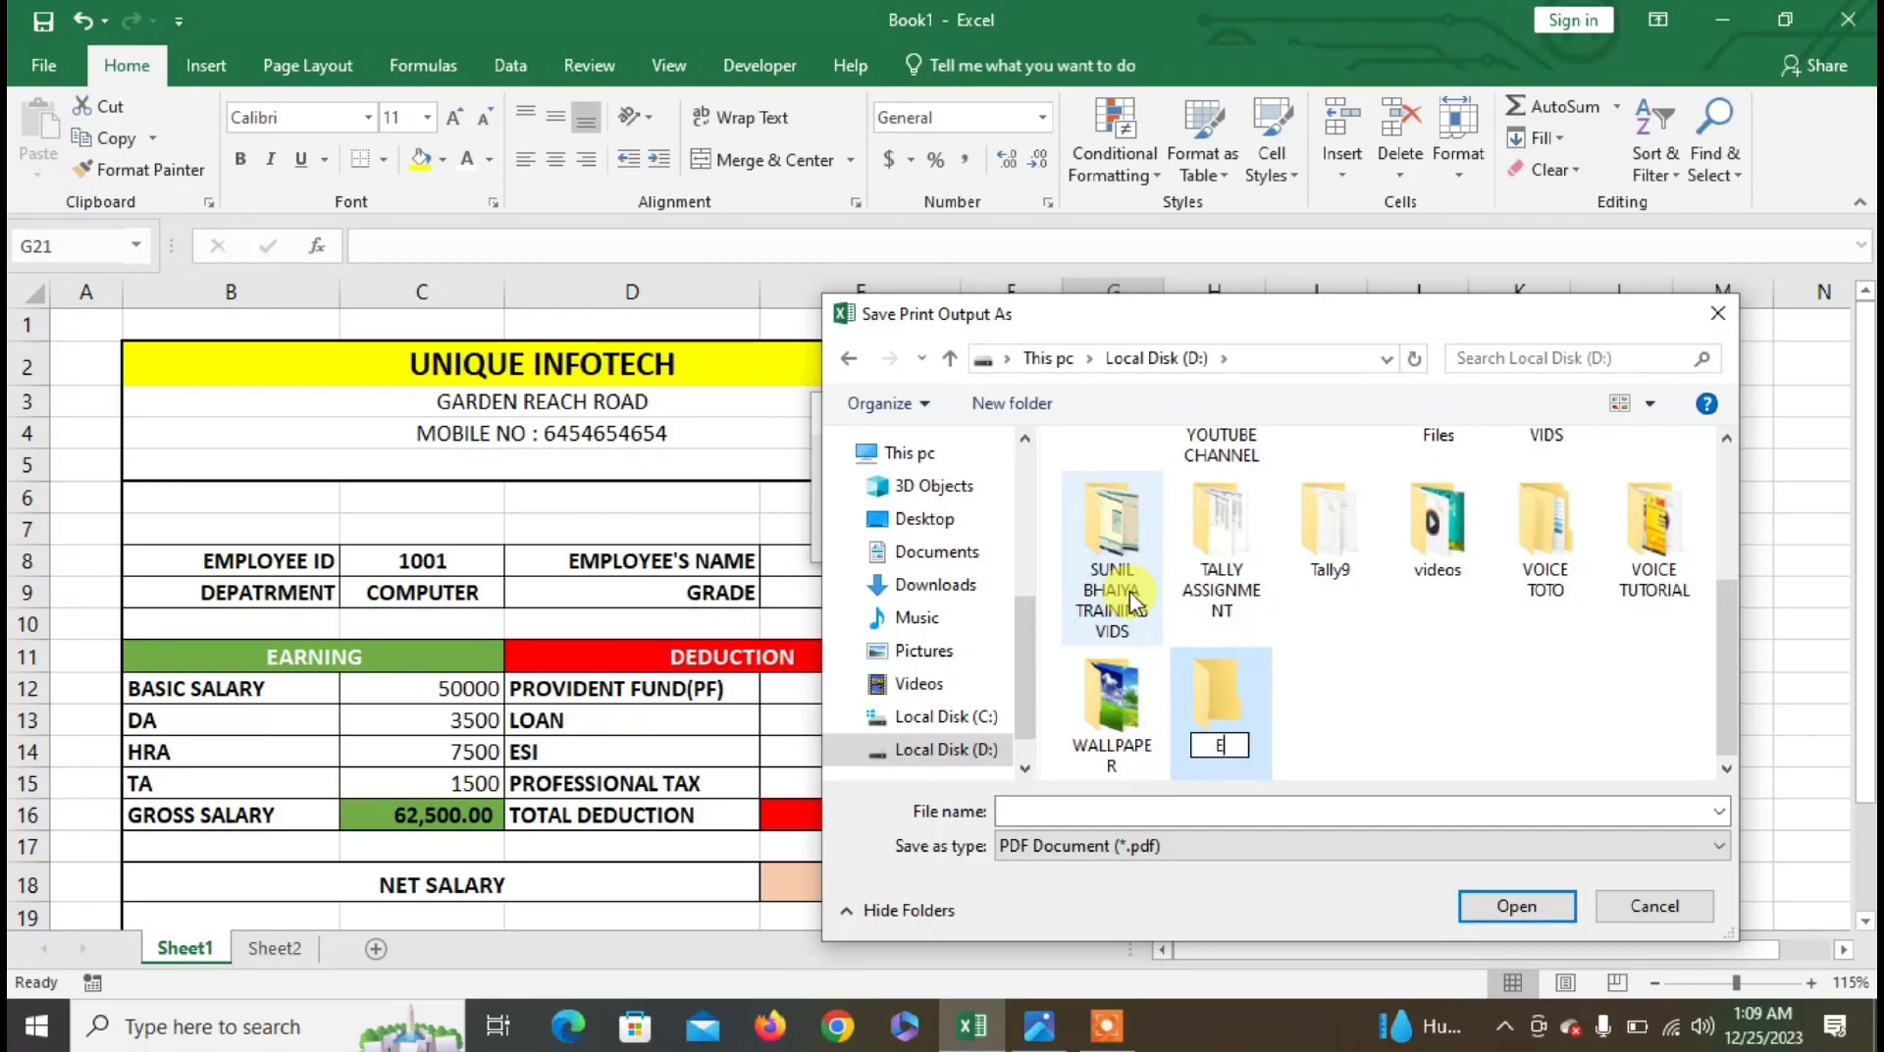
text(MPLOOYEES DETAILS)
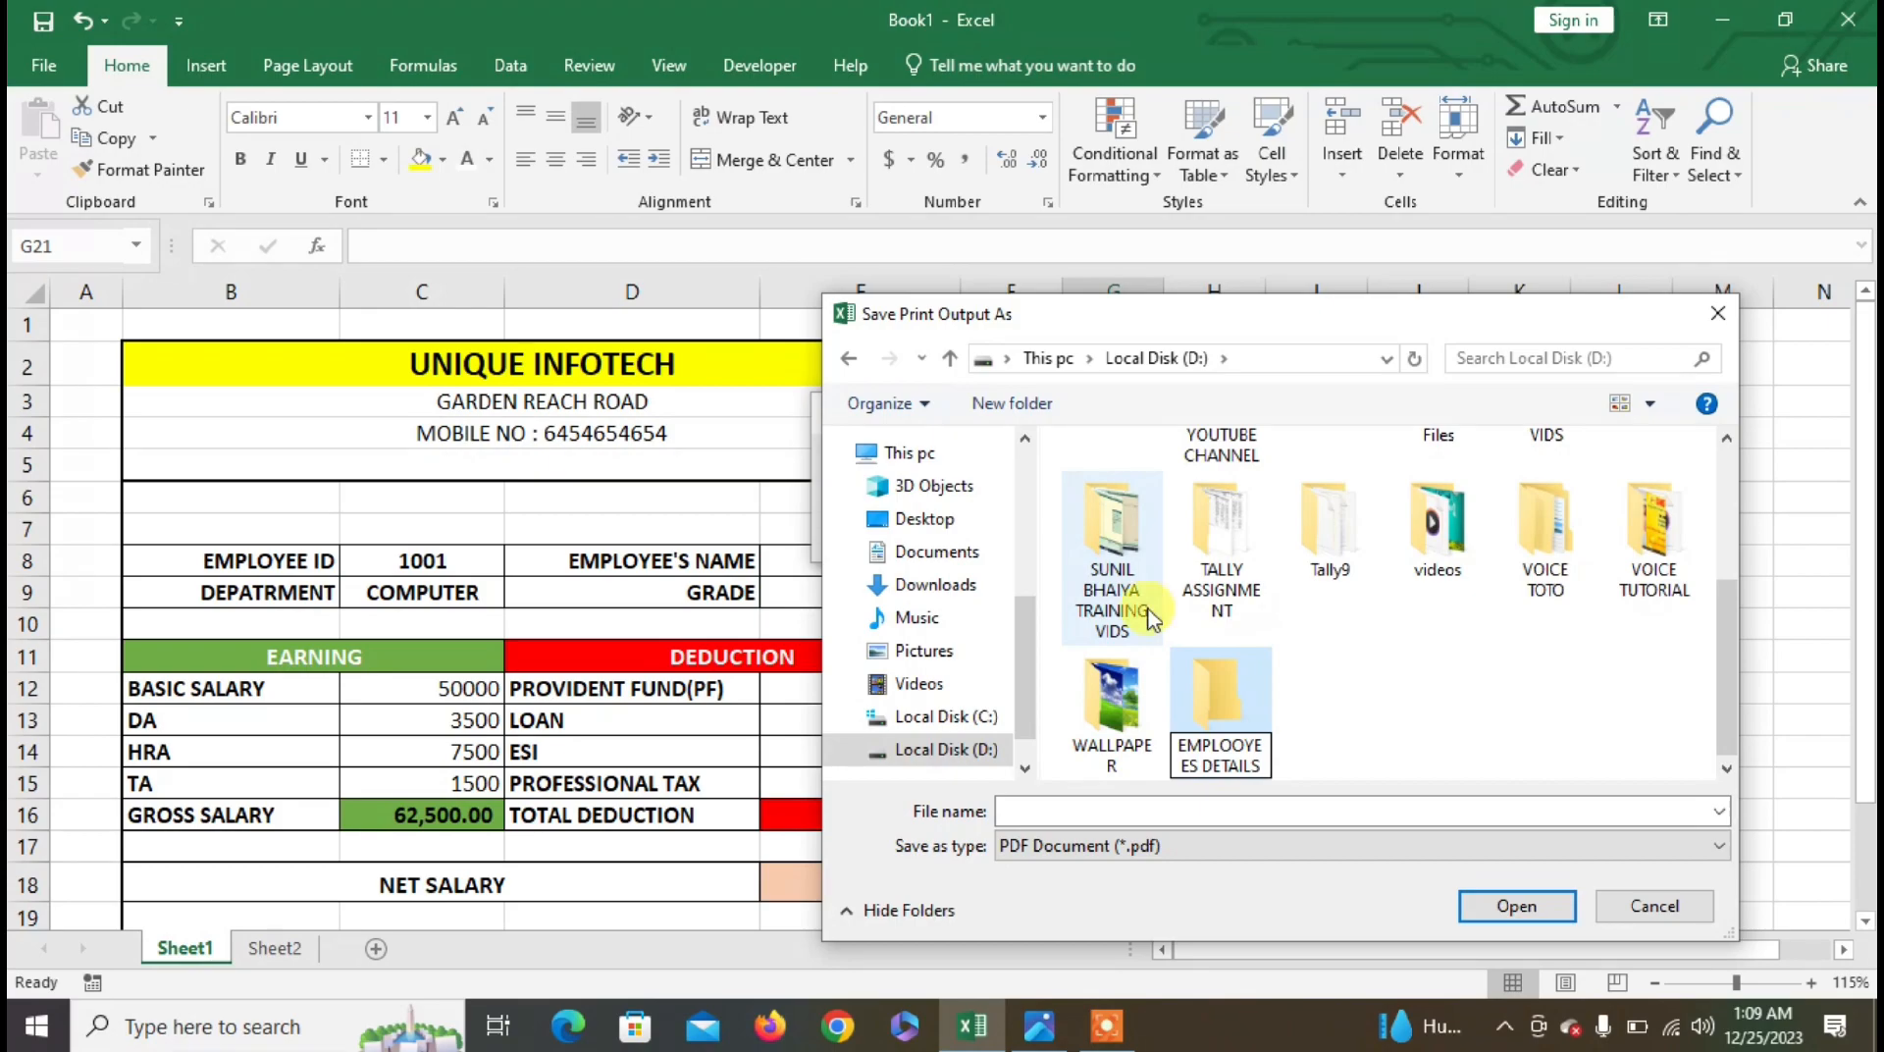
key(Return)
key(Return)
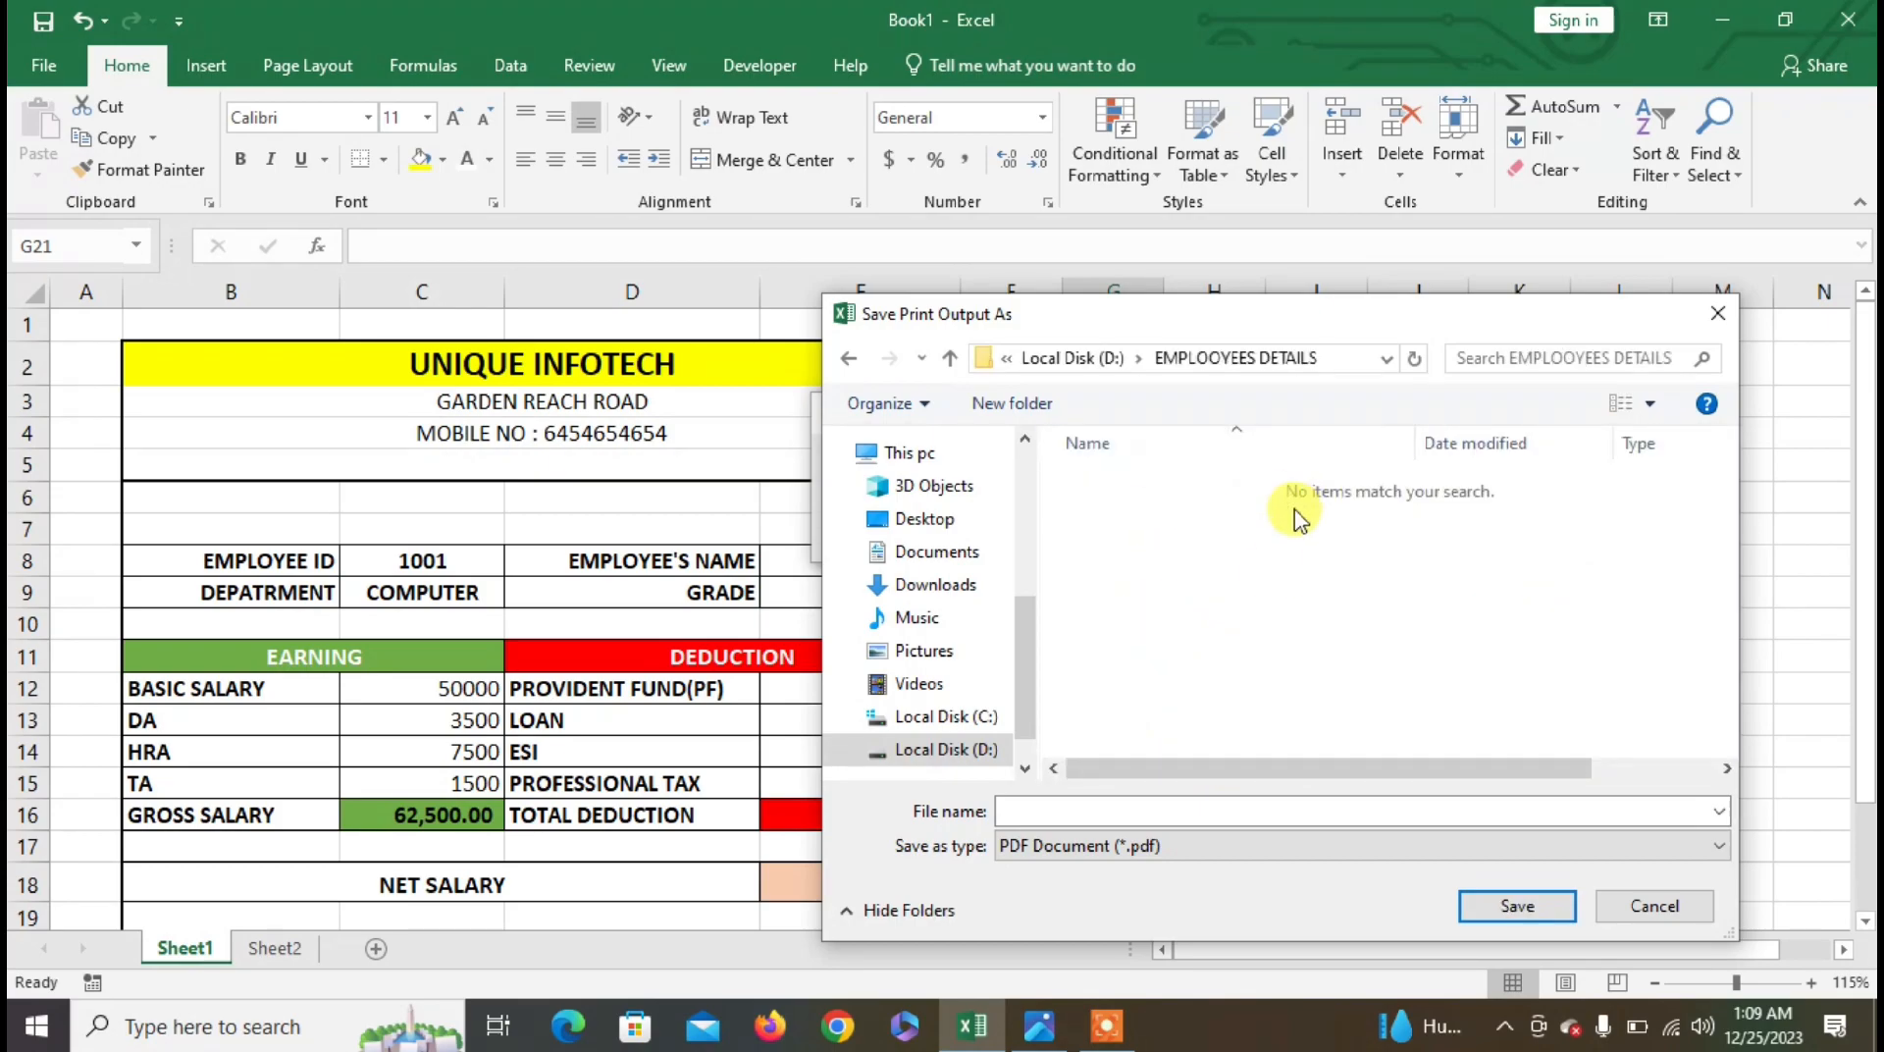
- Save the PDF inside EMPLOOYEES DETAILS under the first employee's name
click(1119, 810)
text(NAYAB)
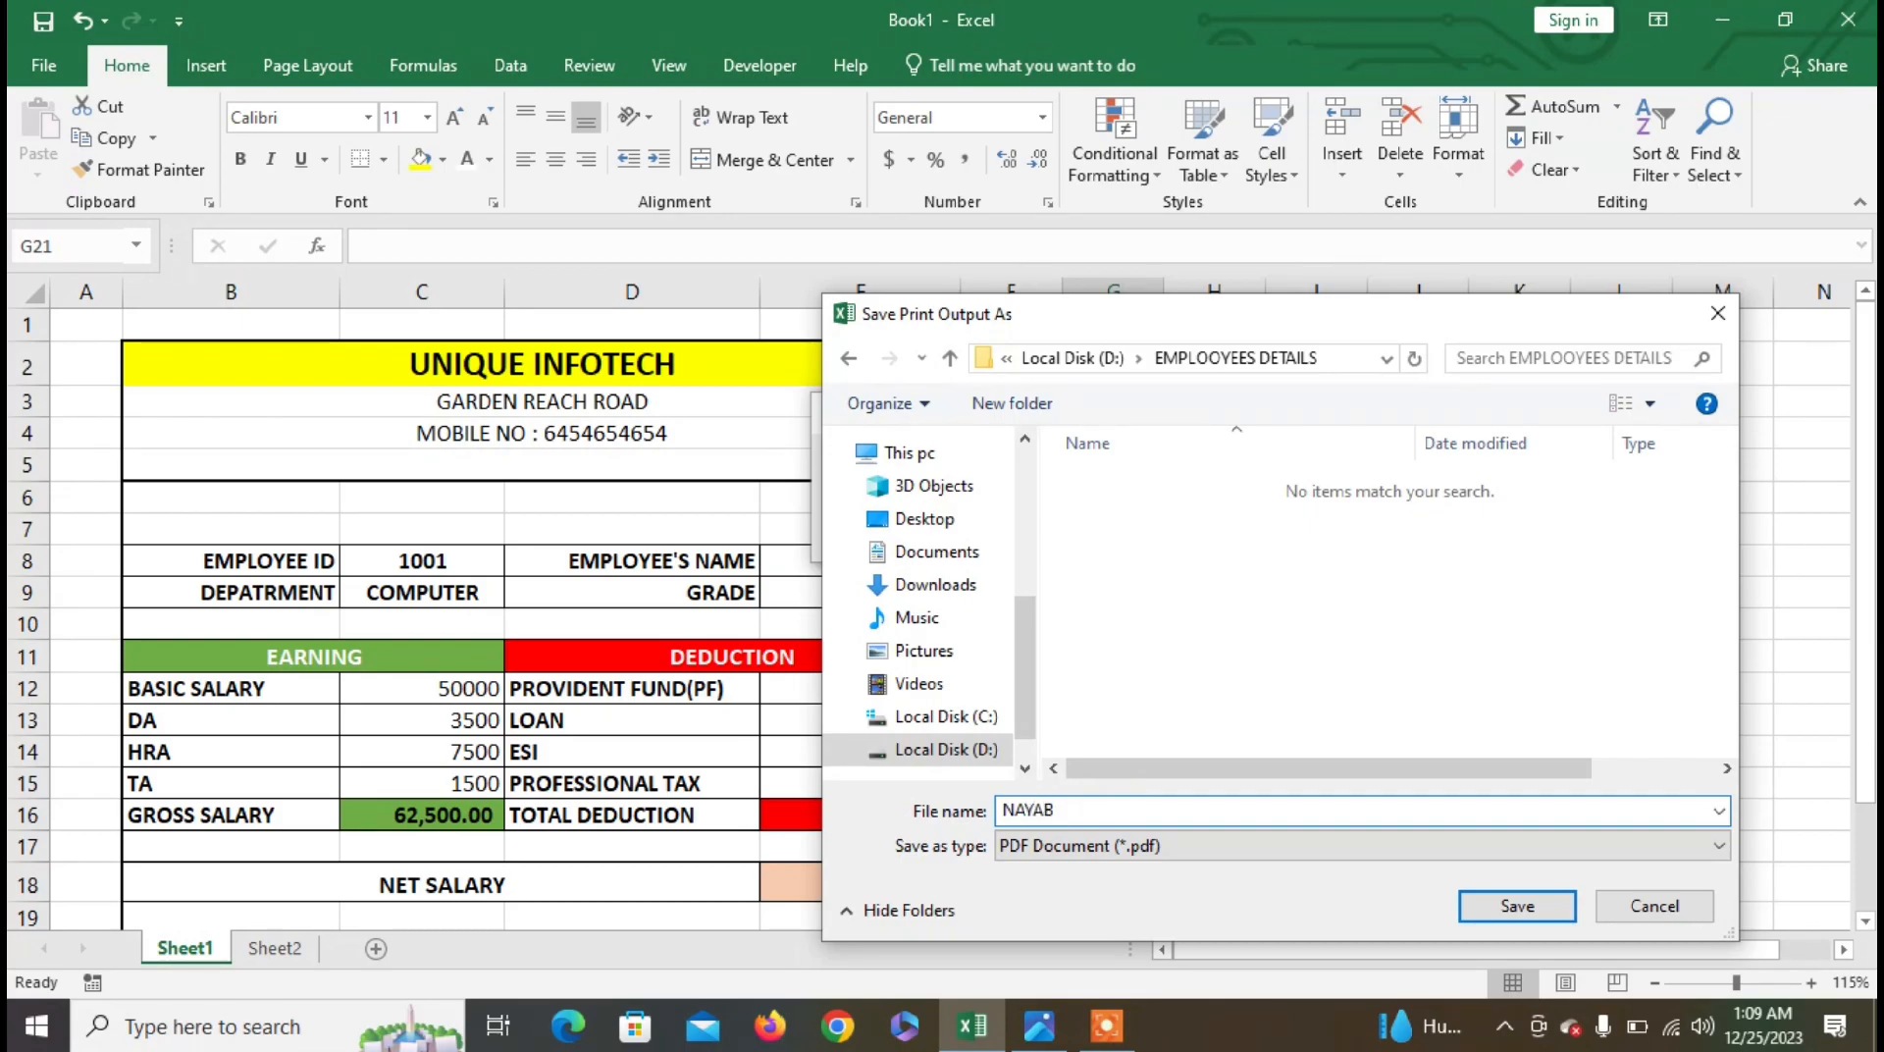
click(1516, 902)
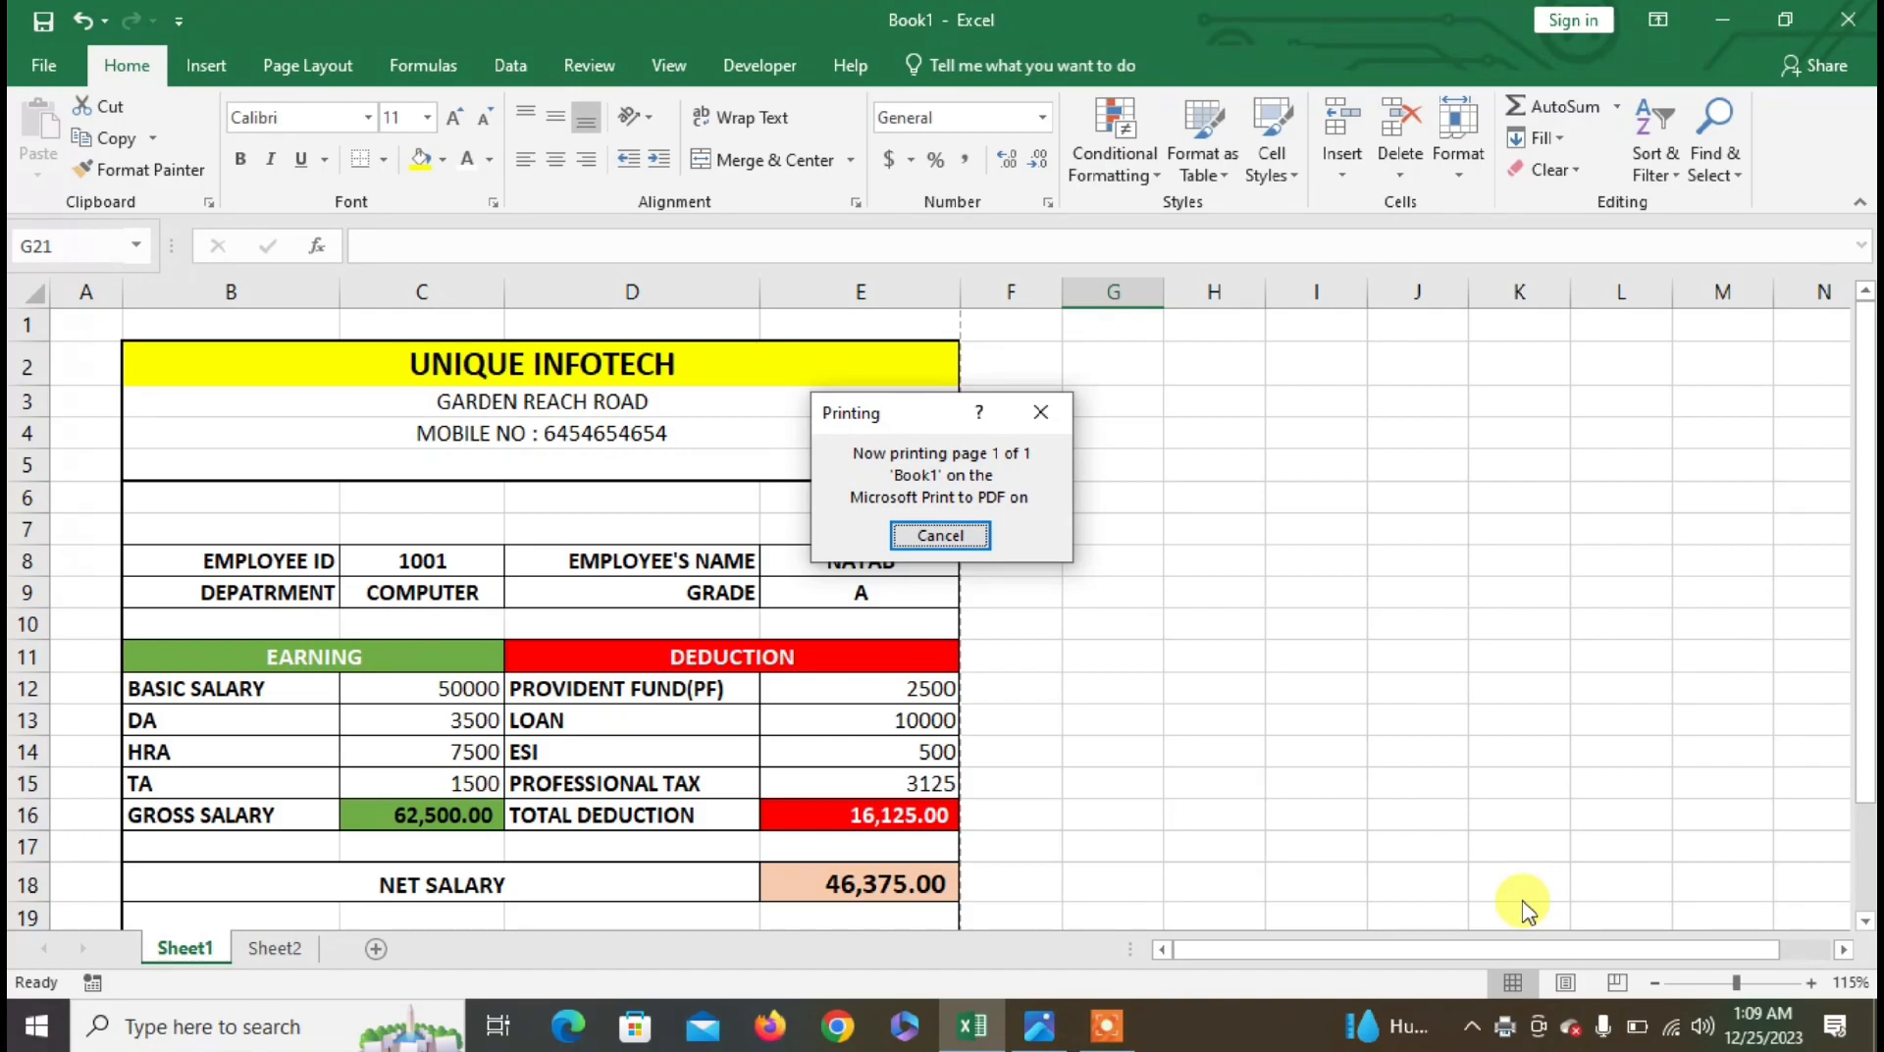
- Pick the second employee's ID and name from the dropdowns and set department to ACCOUNTS
click(421, 560)
click(516, 560)
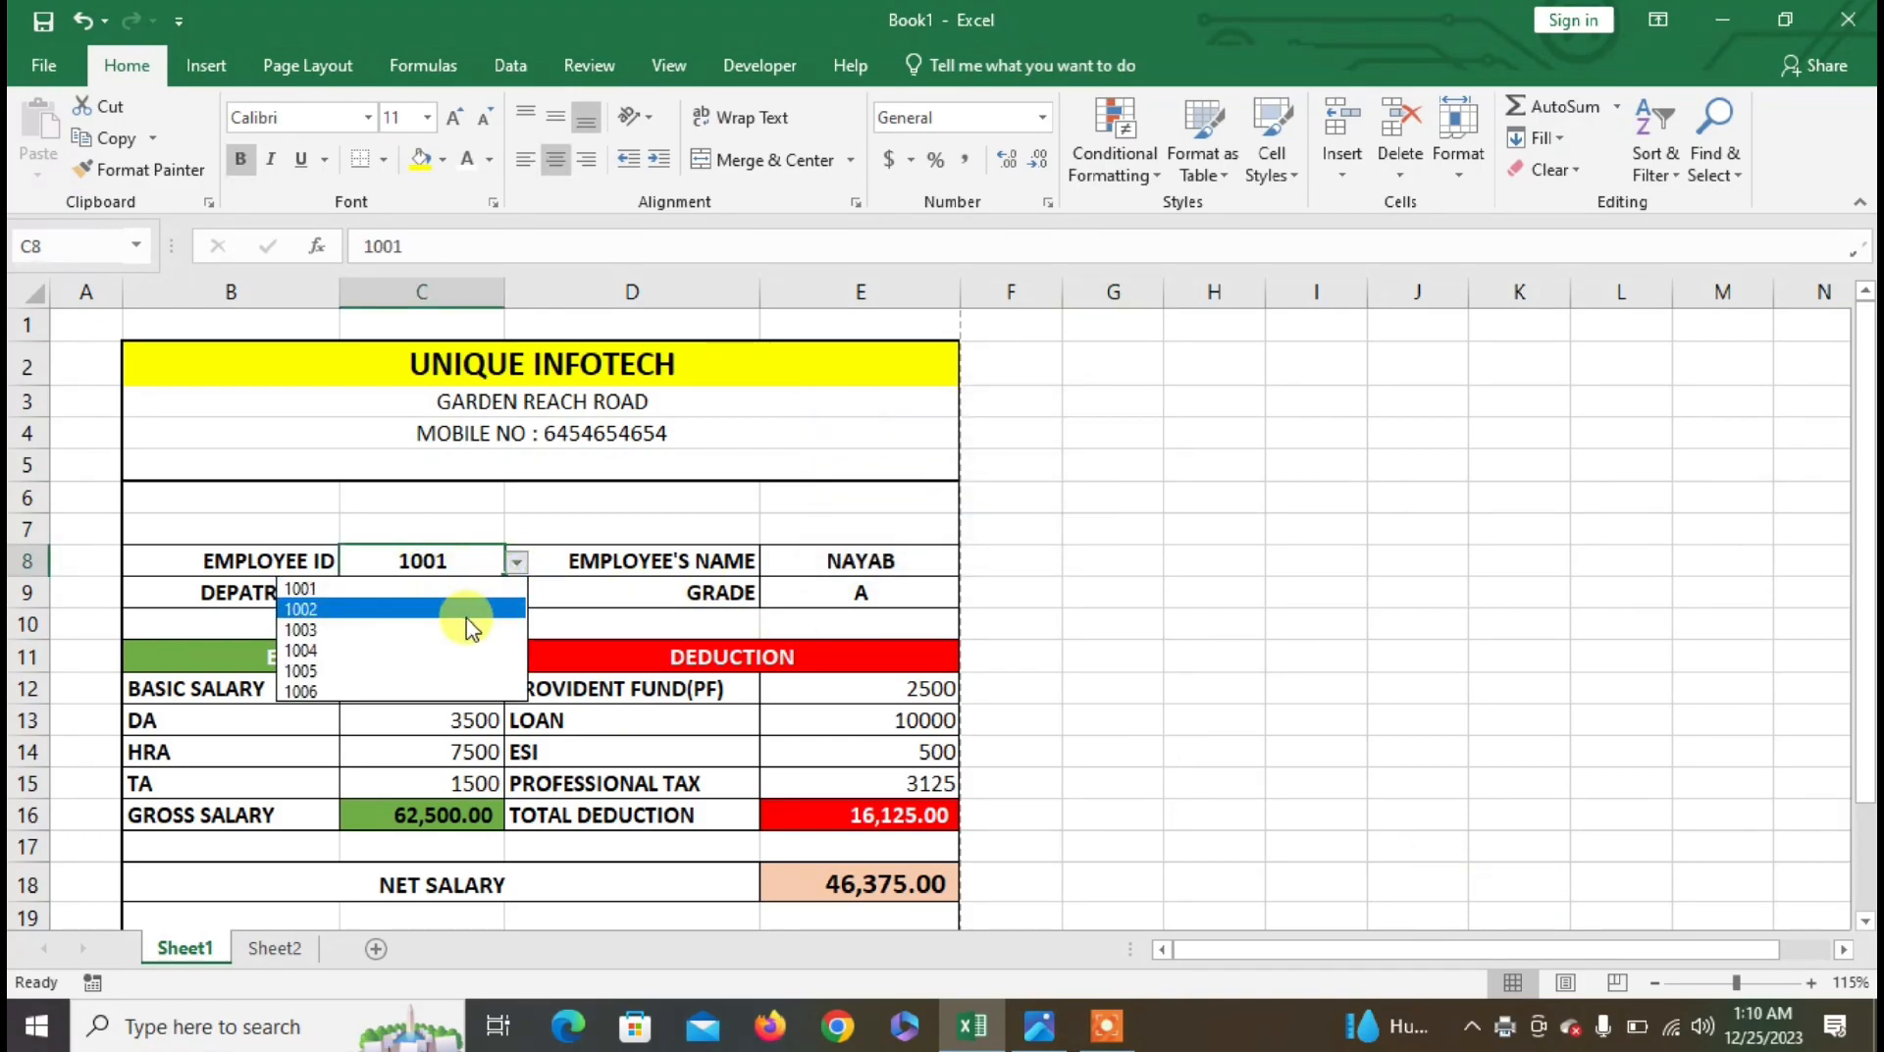
click(465, 616)
click(878, 554)
click(976, 566)
click(975, 563)
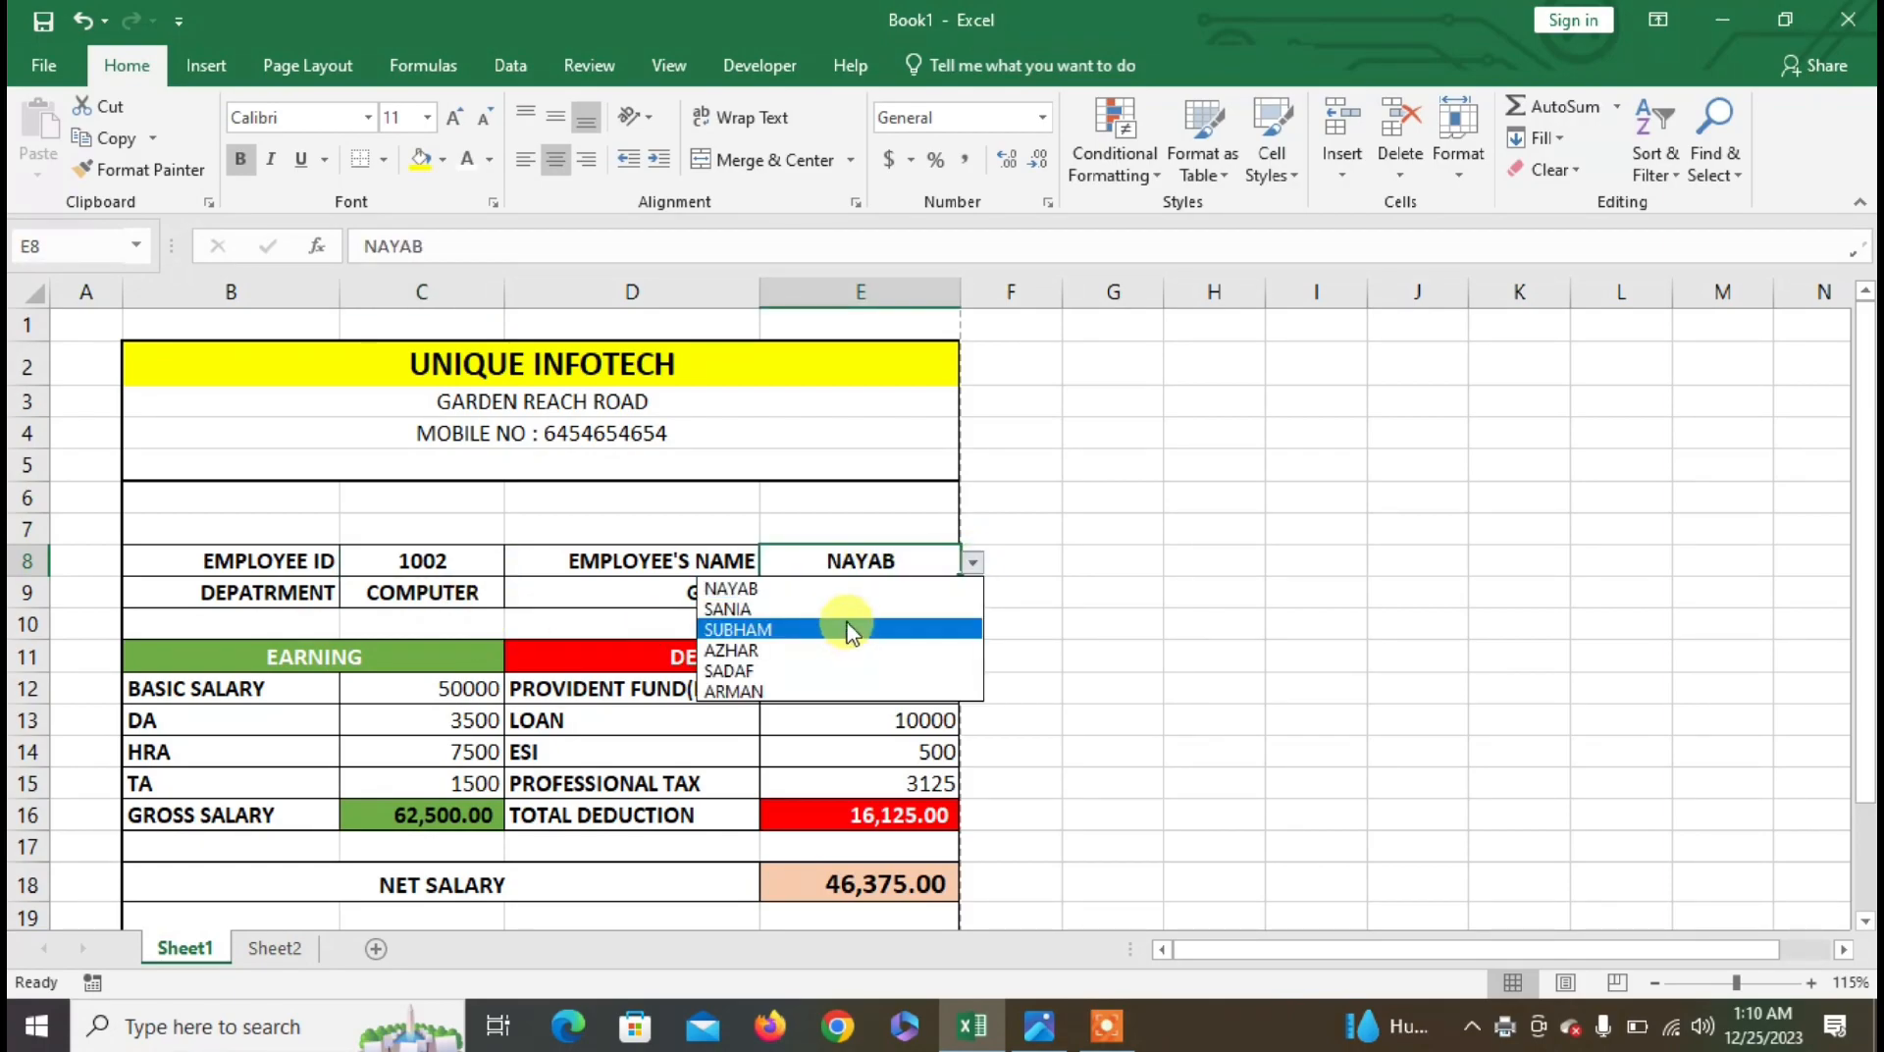
click(860, 624)
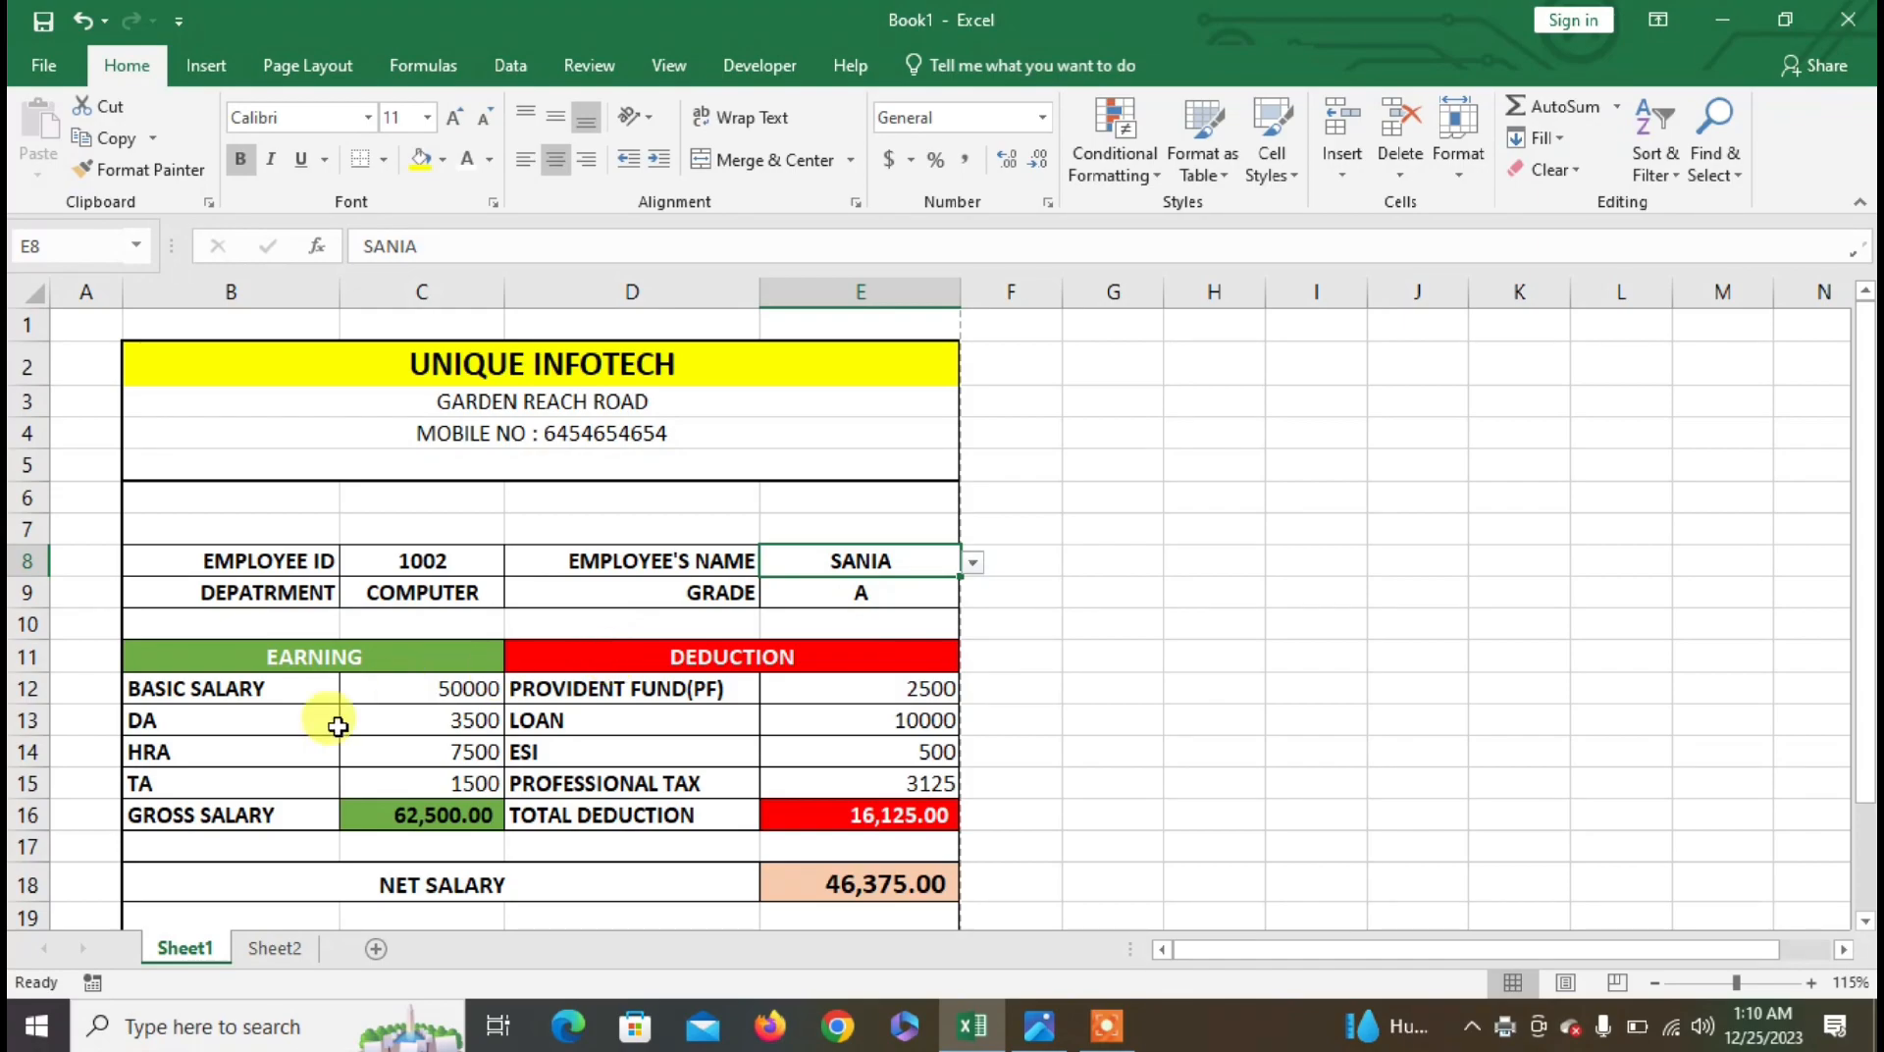
click(459, 594)
click(515, 593)
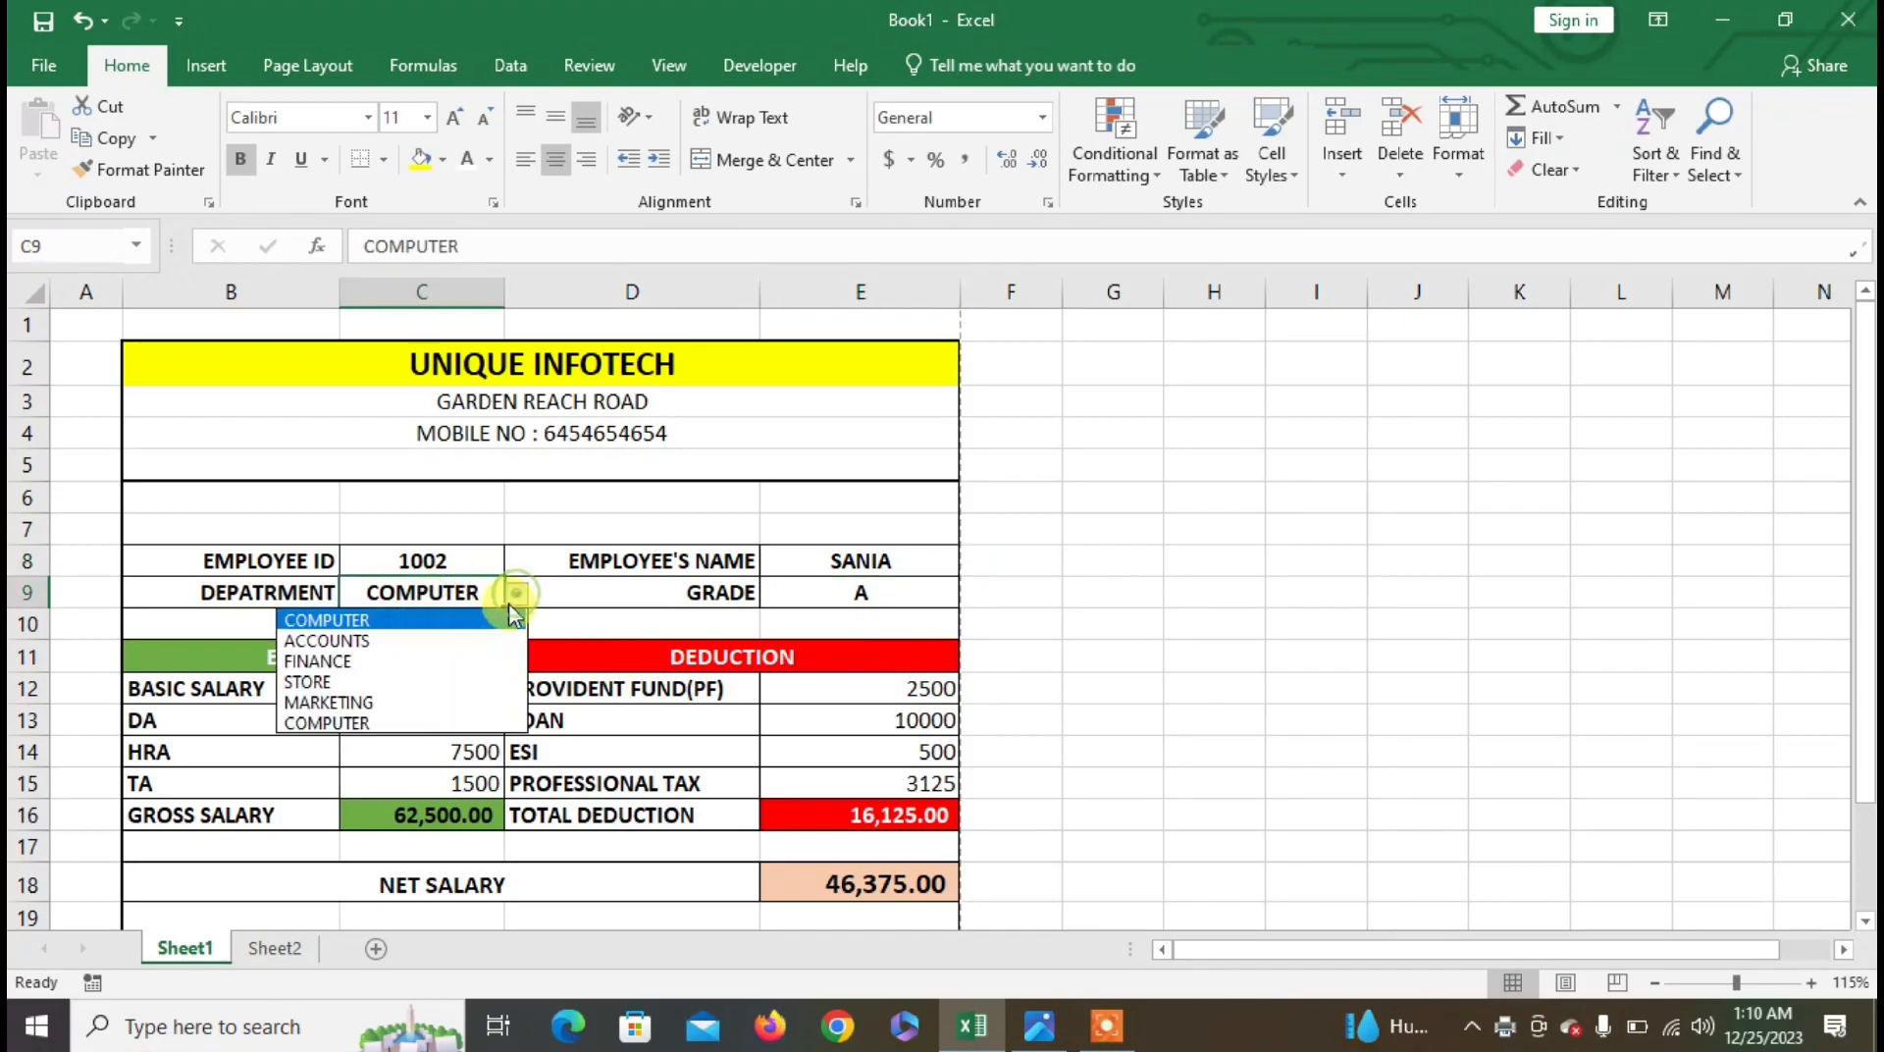
click(465, 648)
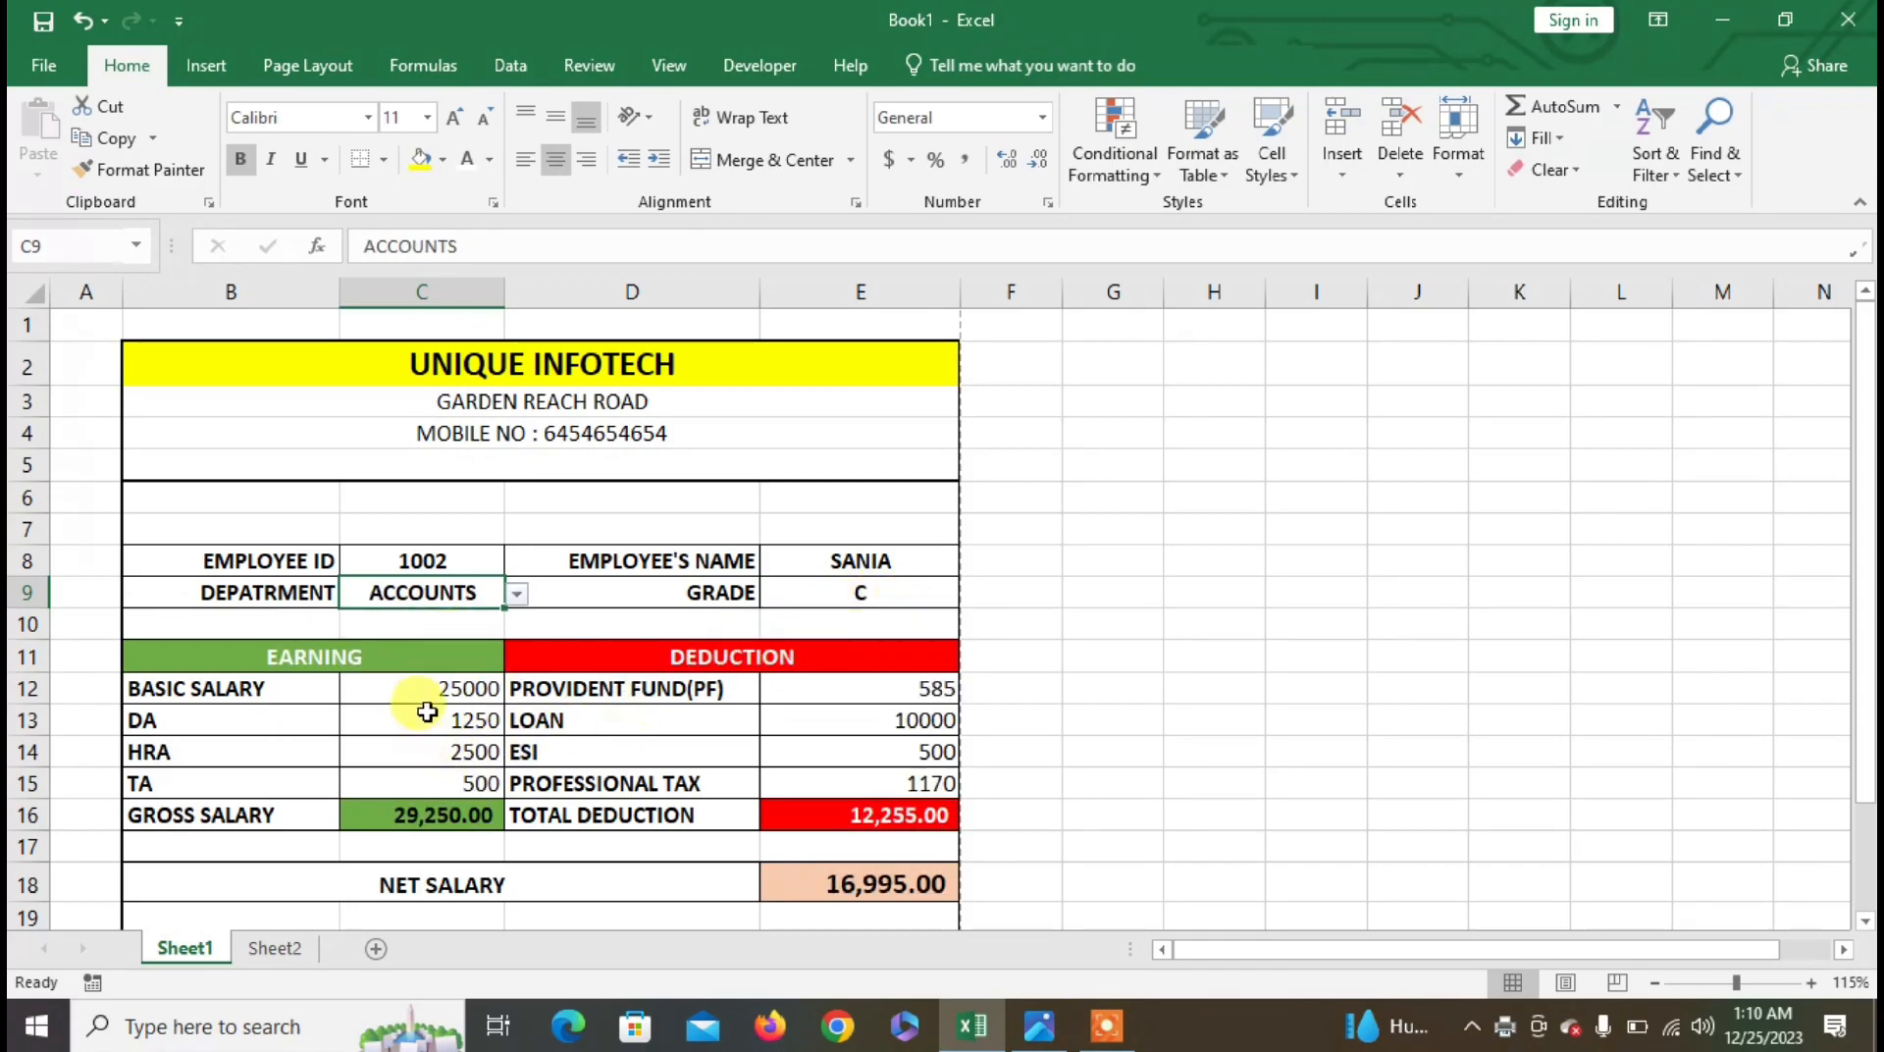
- Enter loan 5000 in E13 and ESI 300 in E14, giving net salary 22,195.00
click(883, 698)
click(886, 726)
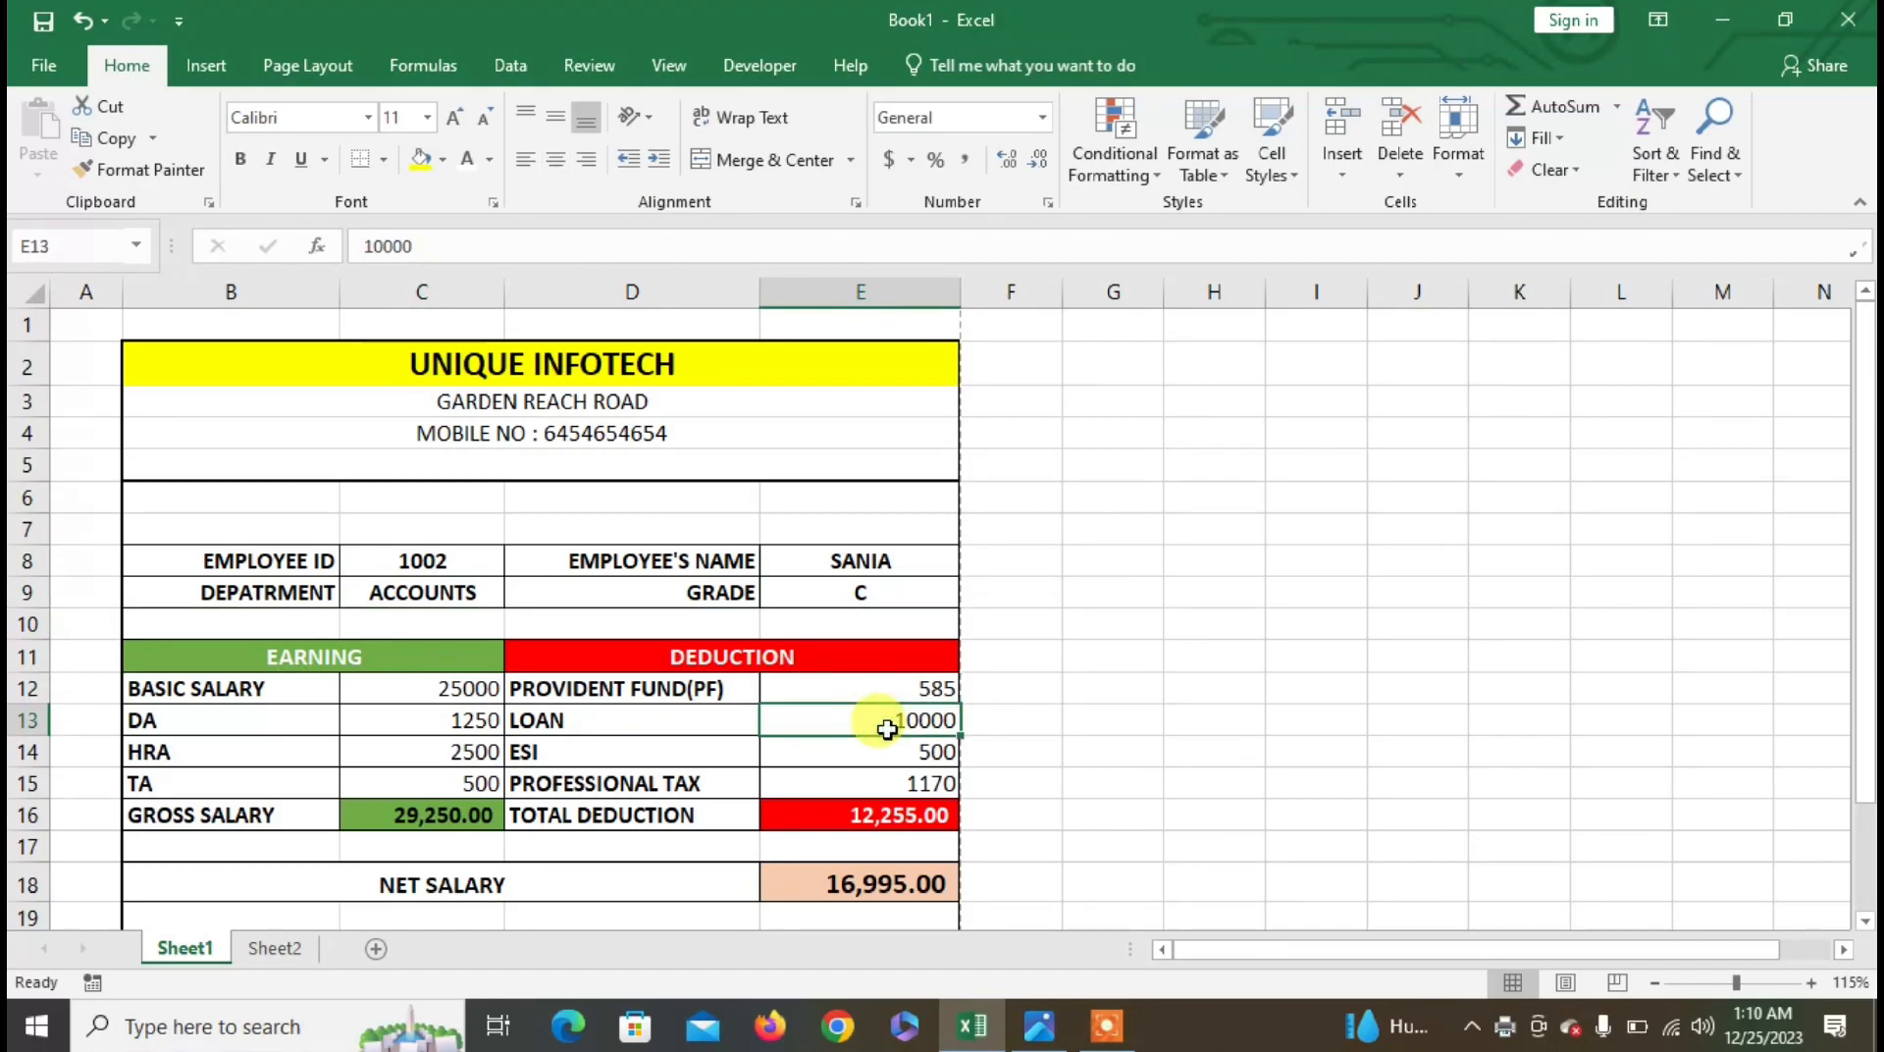
text(500)
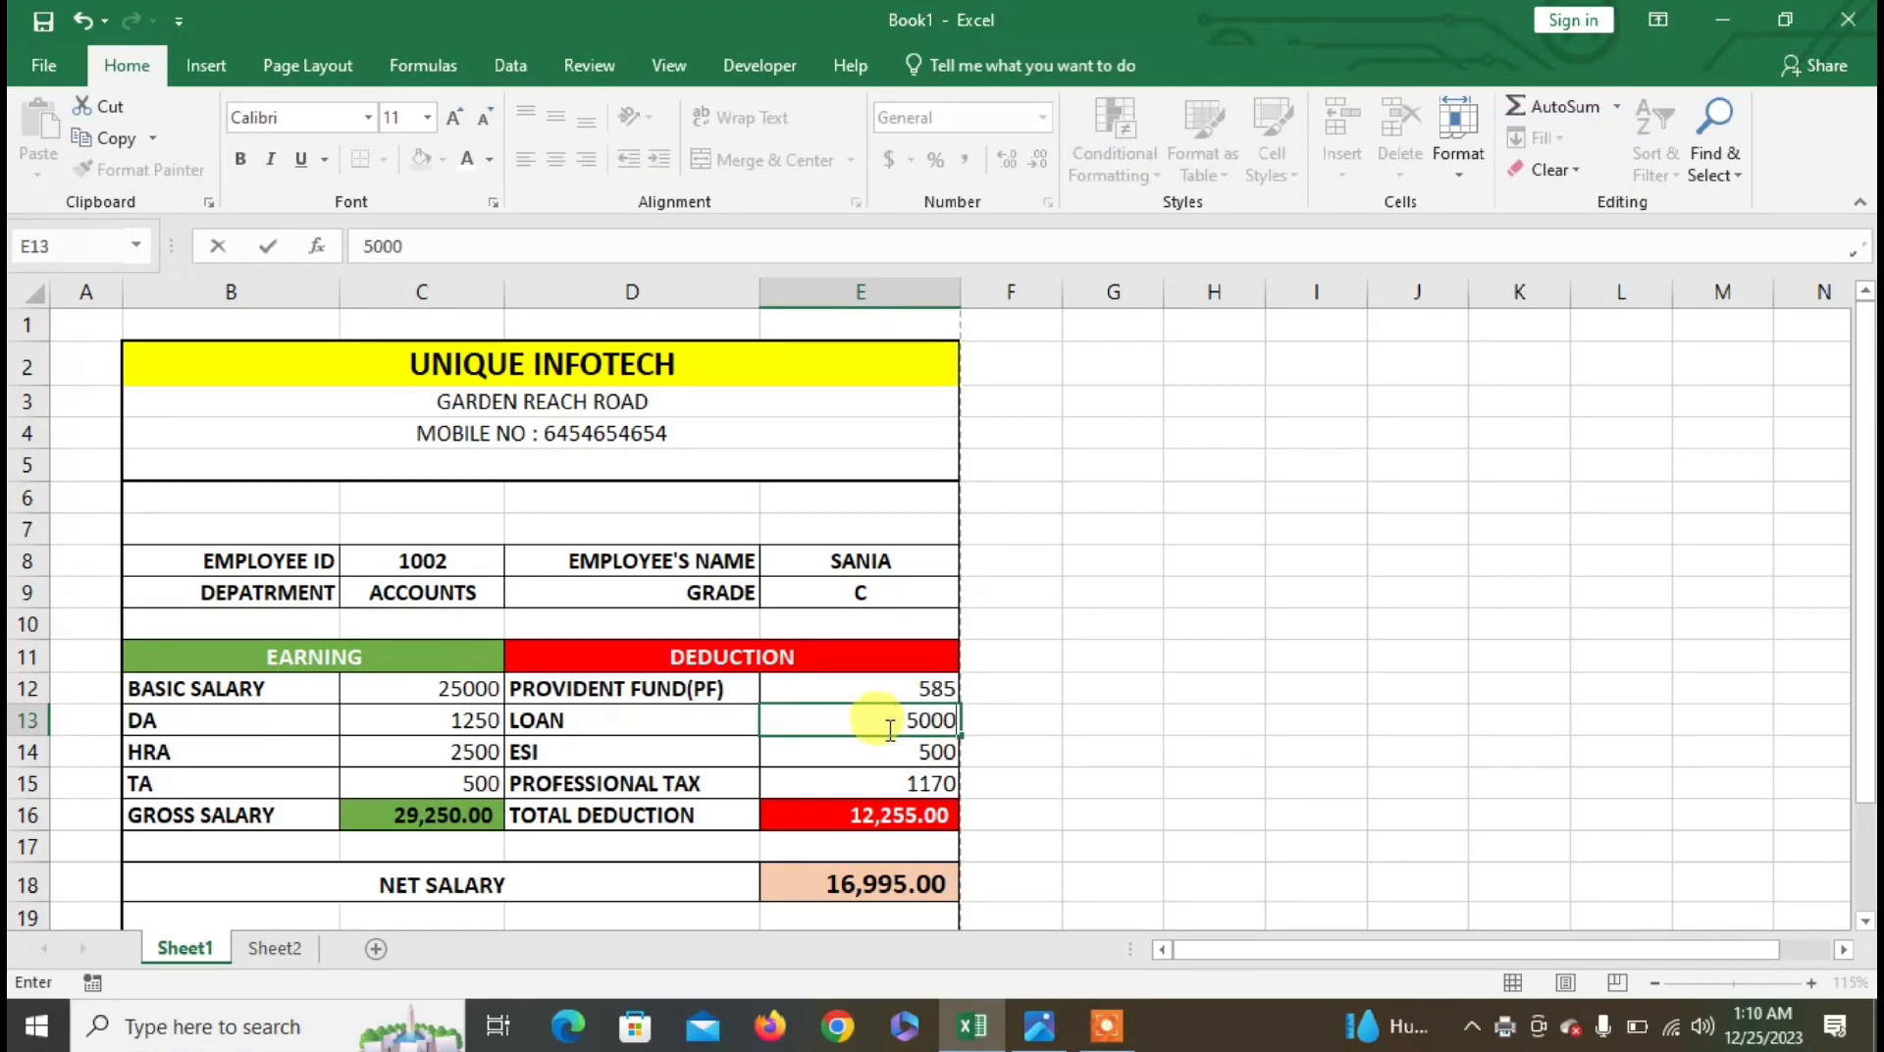
key(Return)
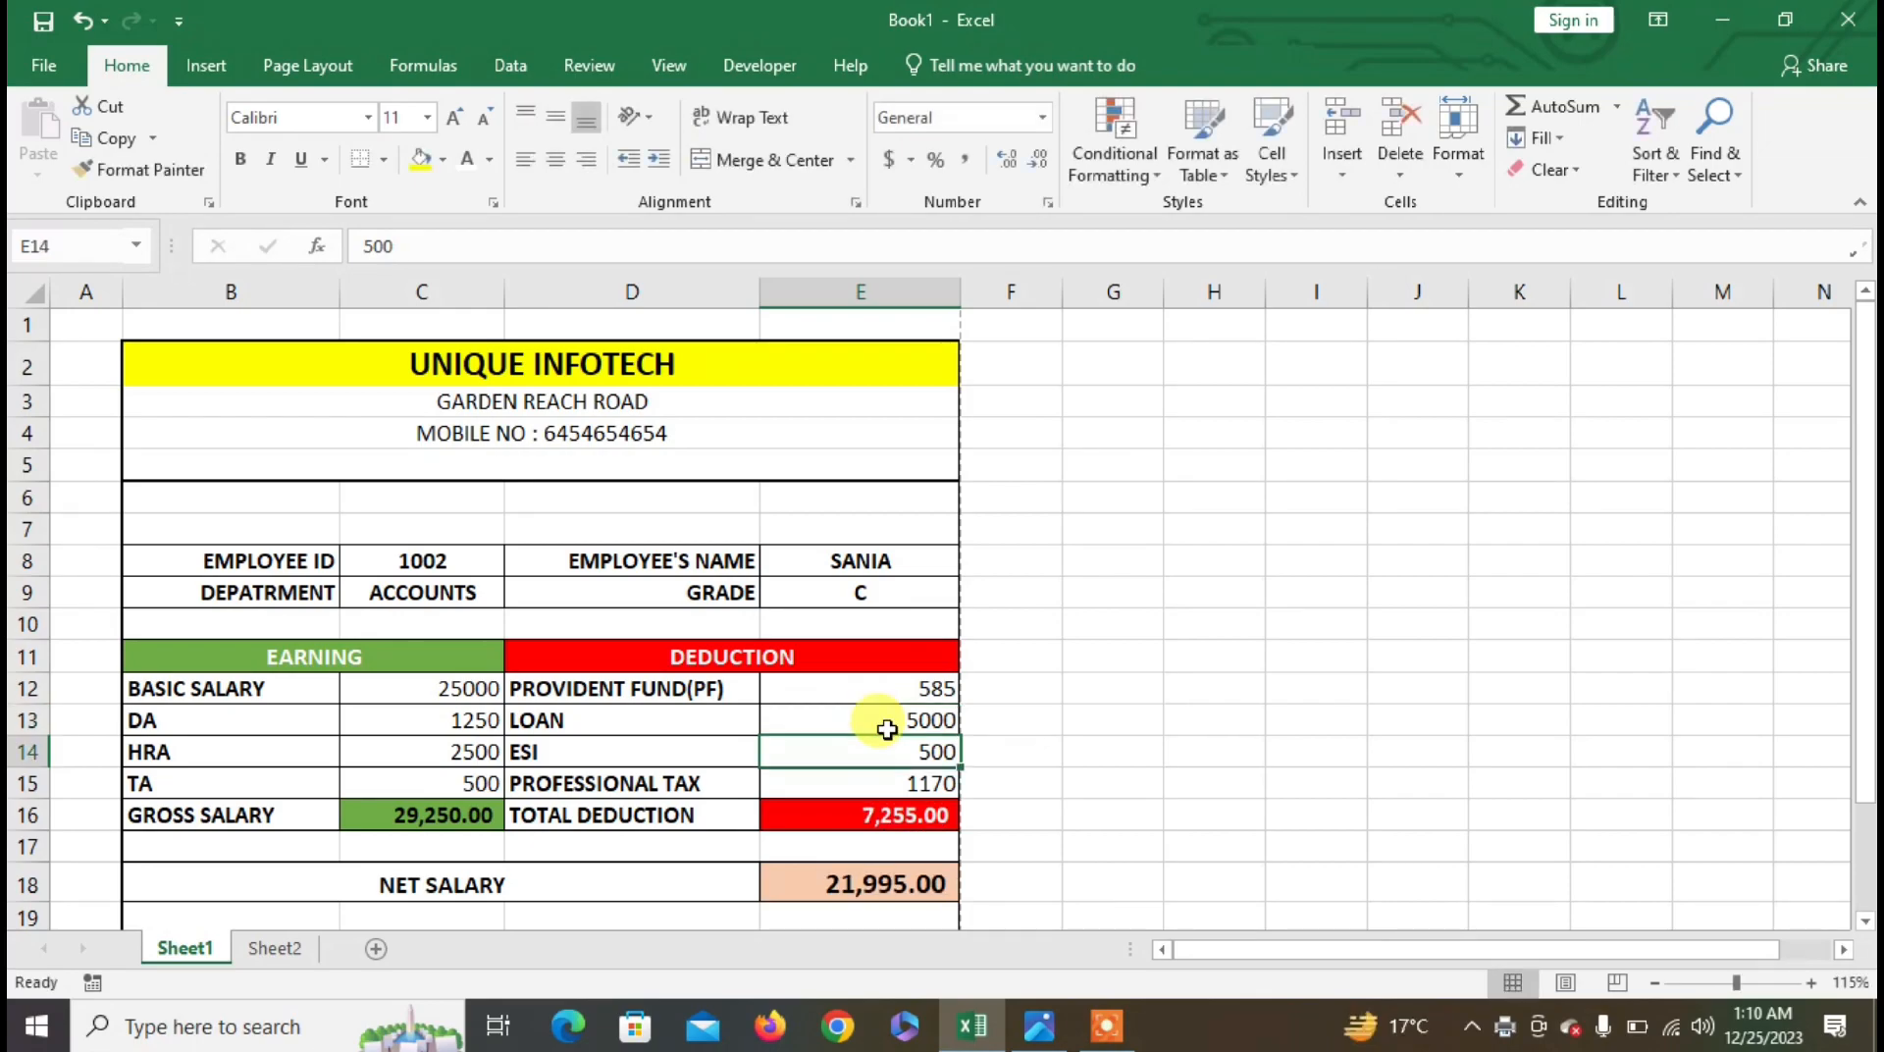
text(300)
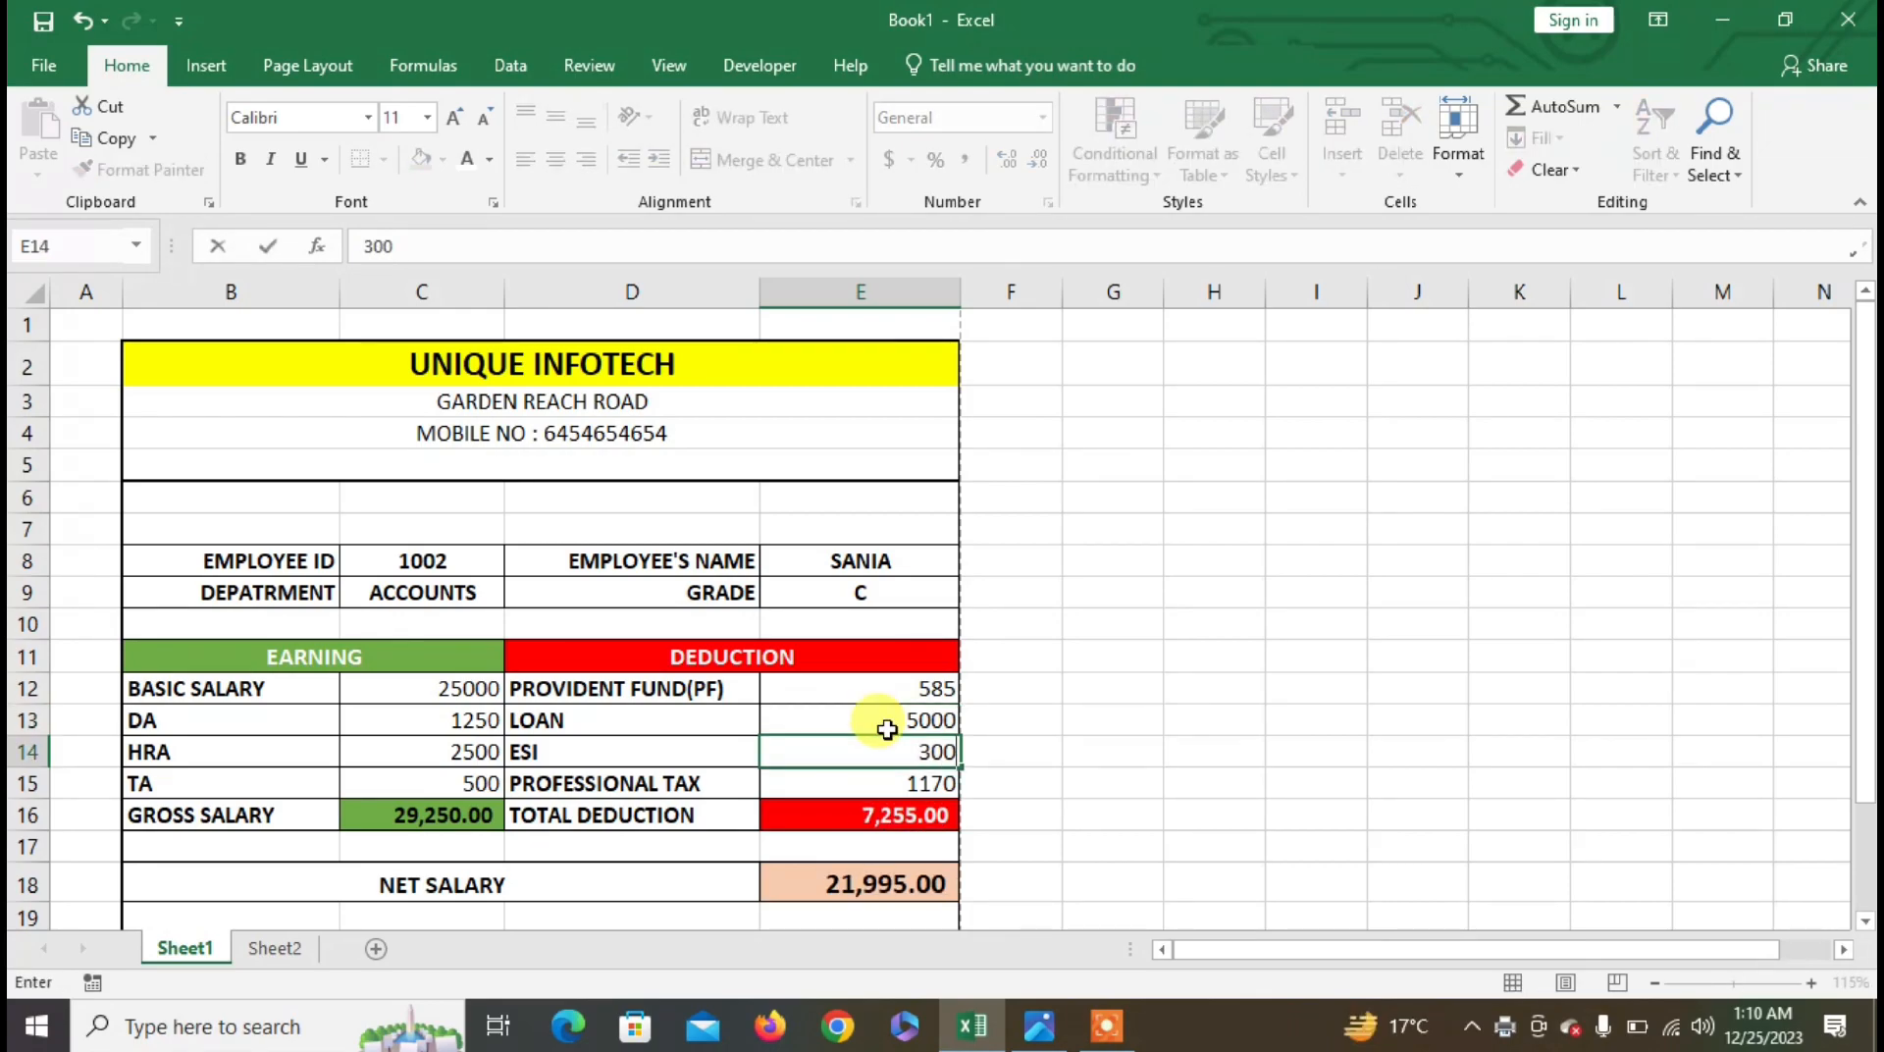
key(Return)
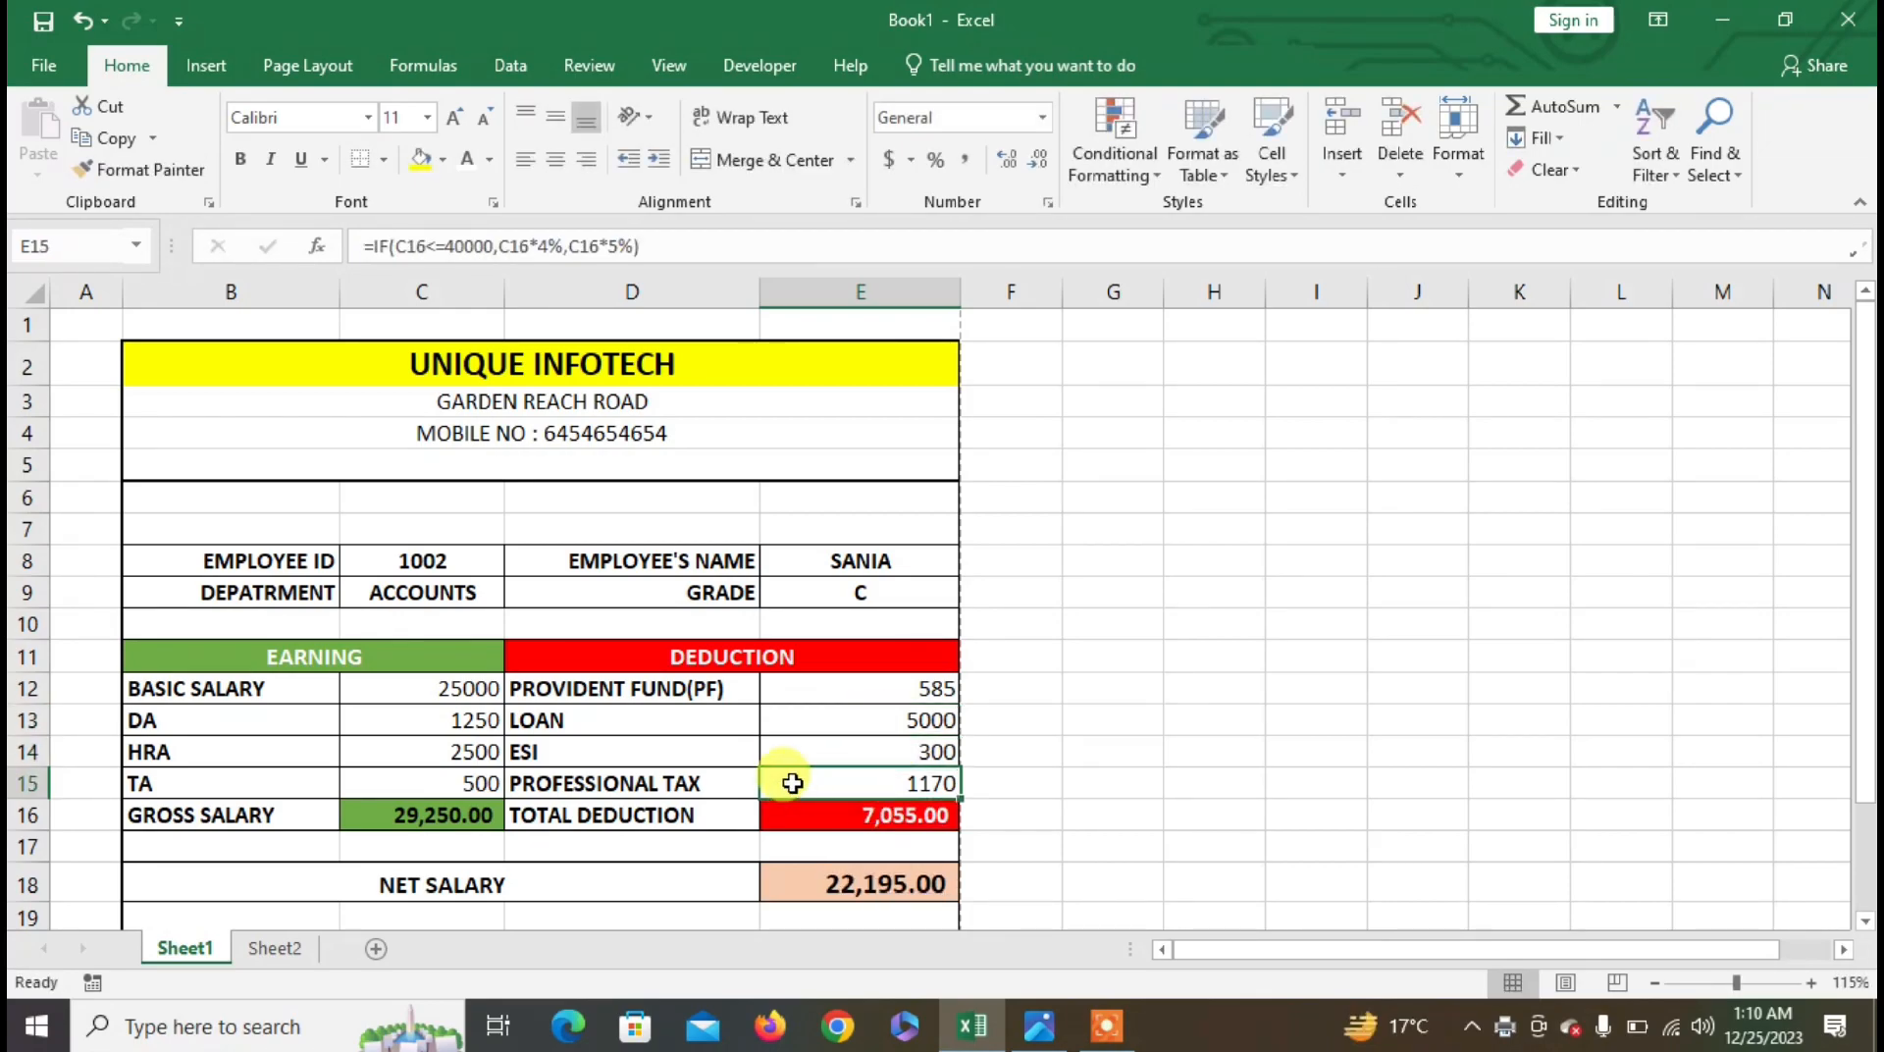
scroll(677, 743, down, 2)
scroll(682, 746, up, 2)
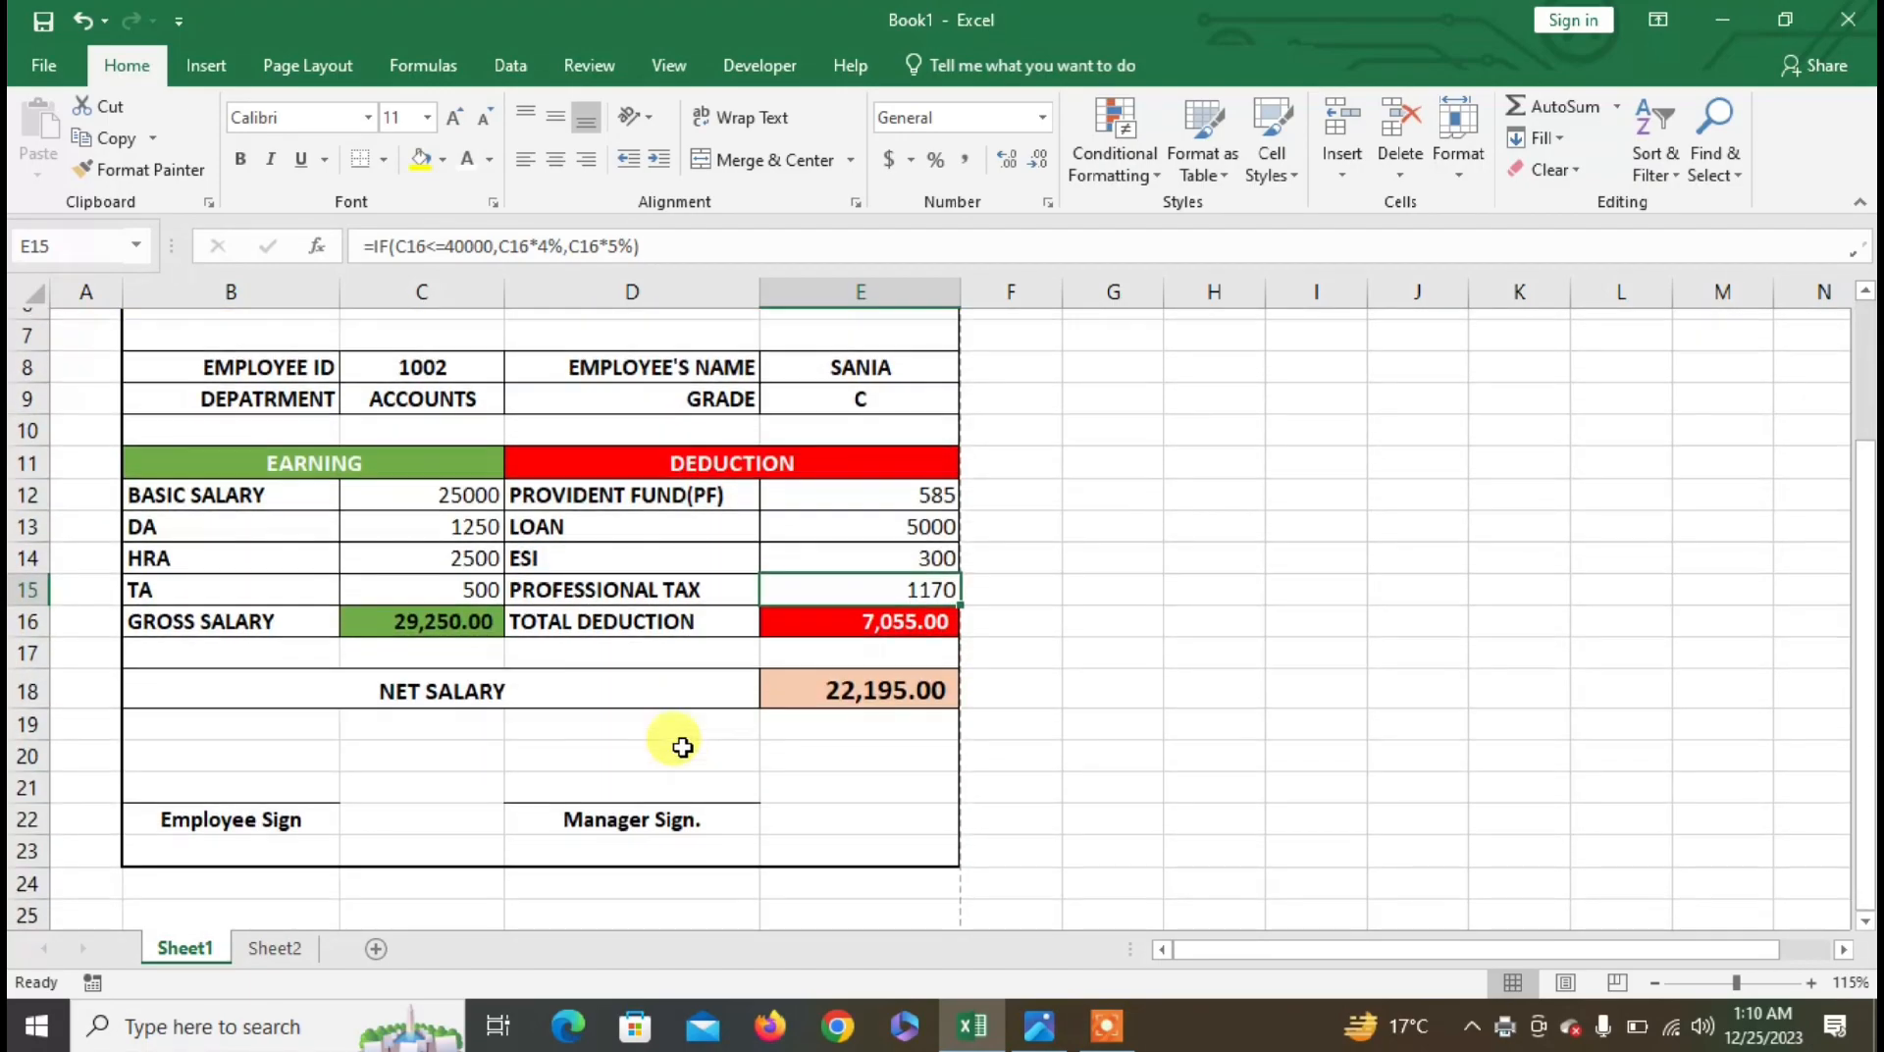
click(41, 63)
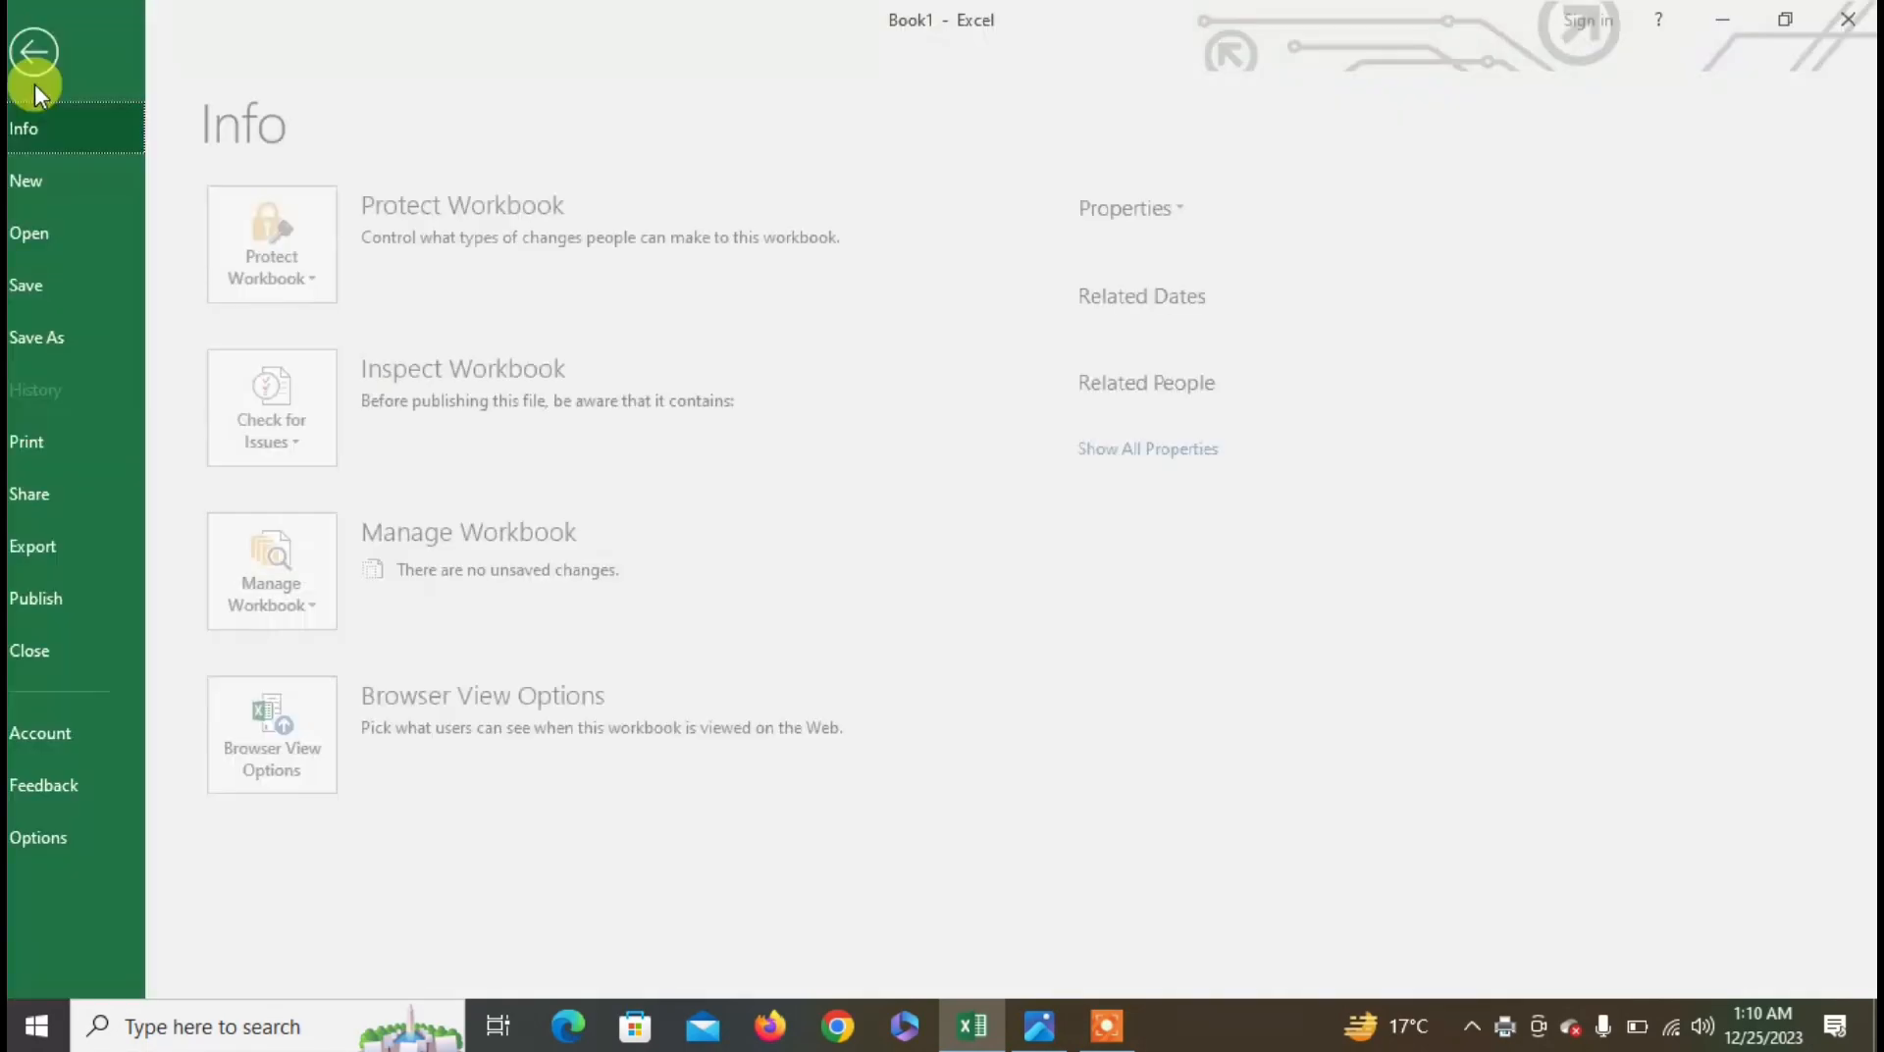
- Print the slip to PDF and save it under the second employee's name
click(73, 445)
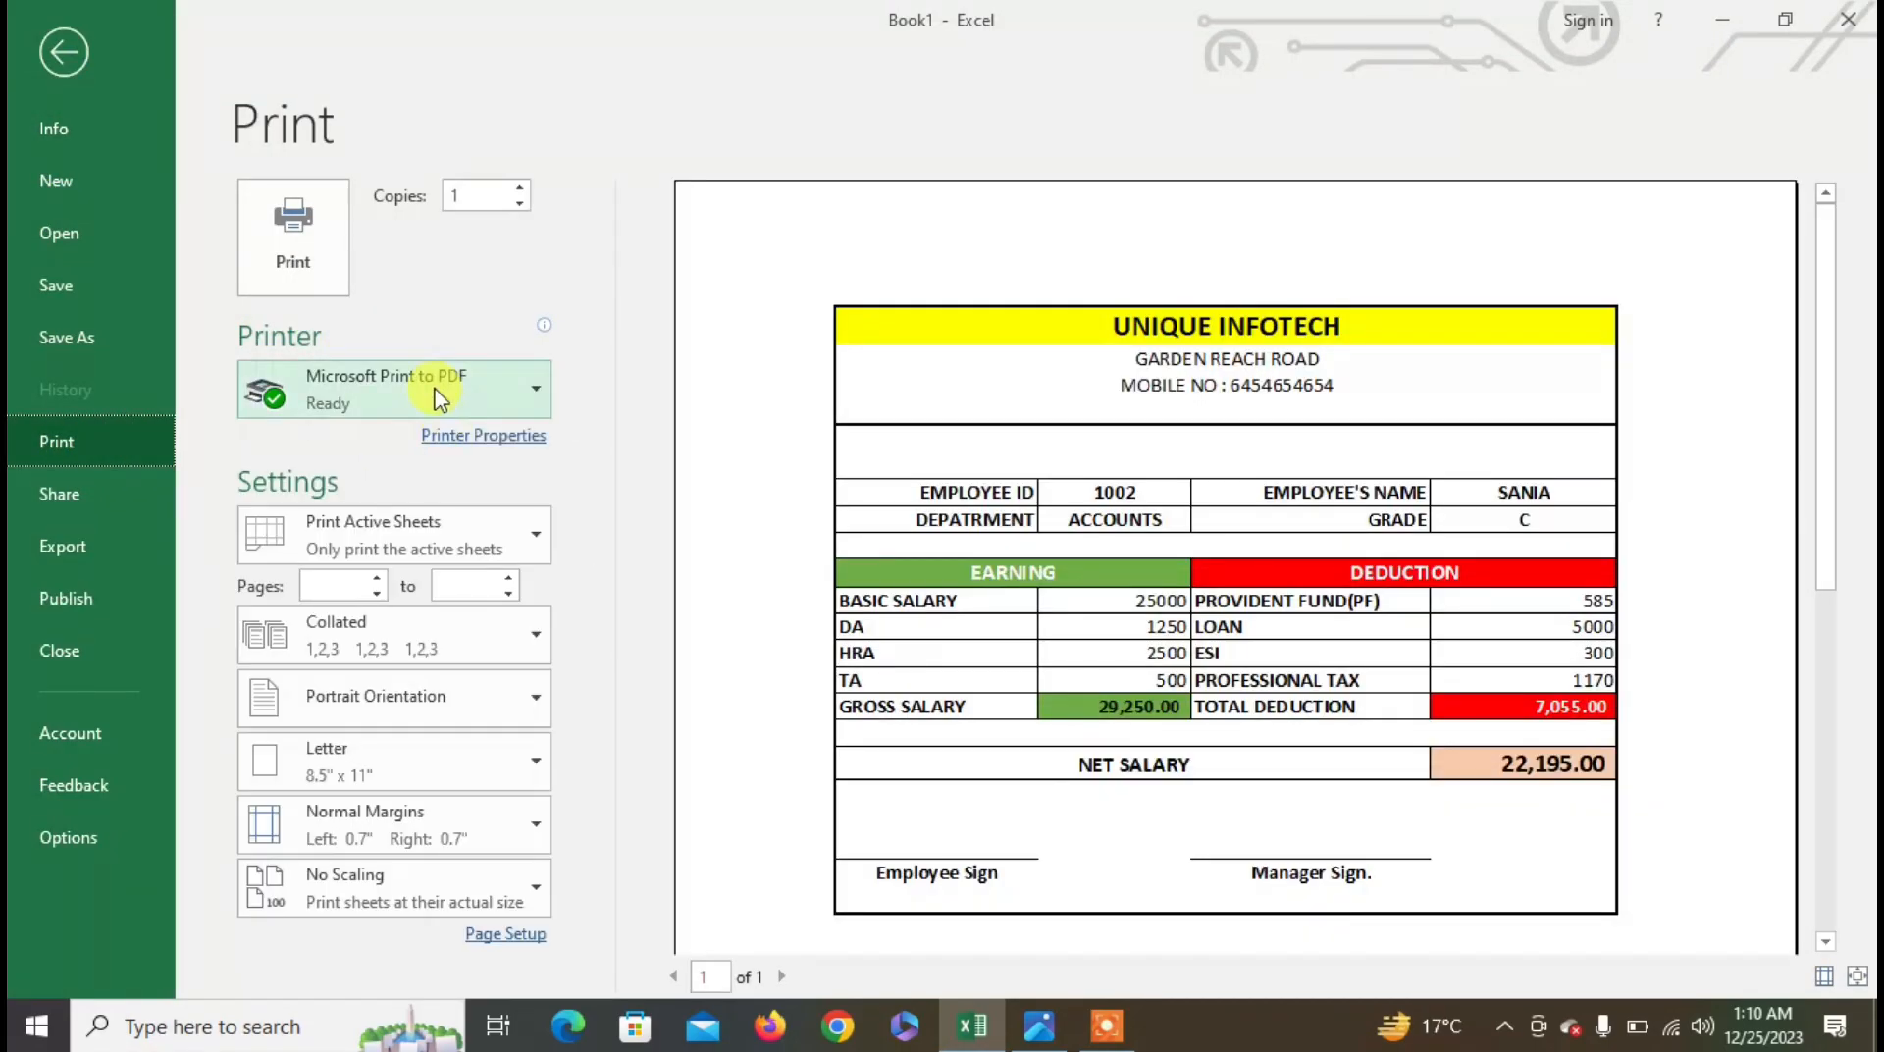
click(287, 259)
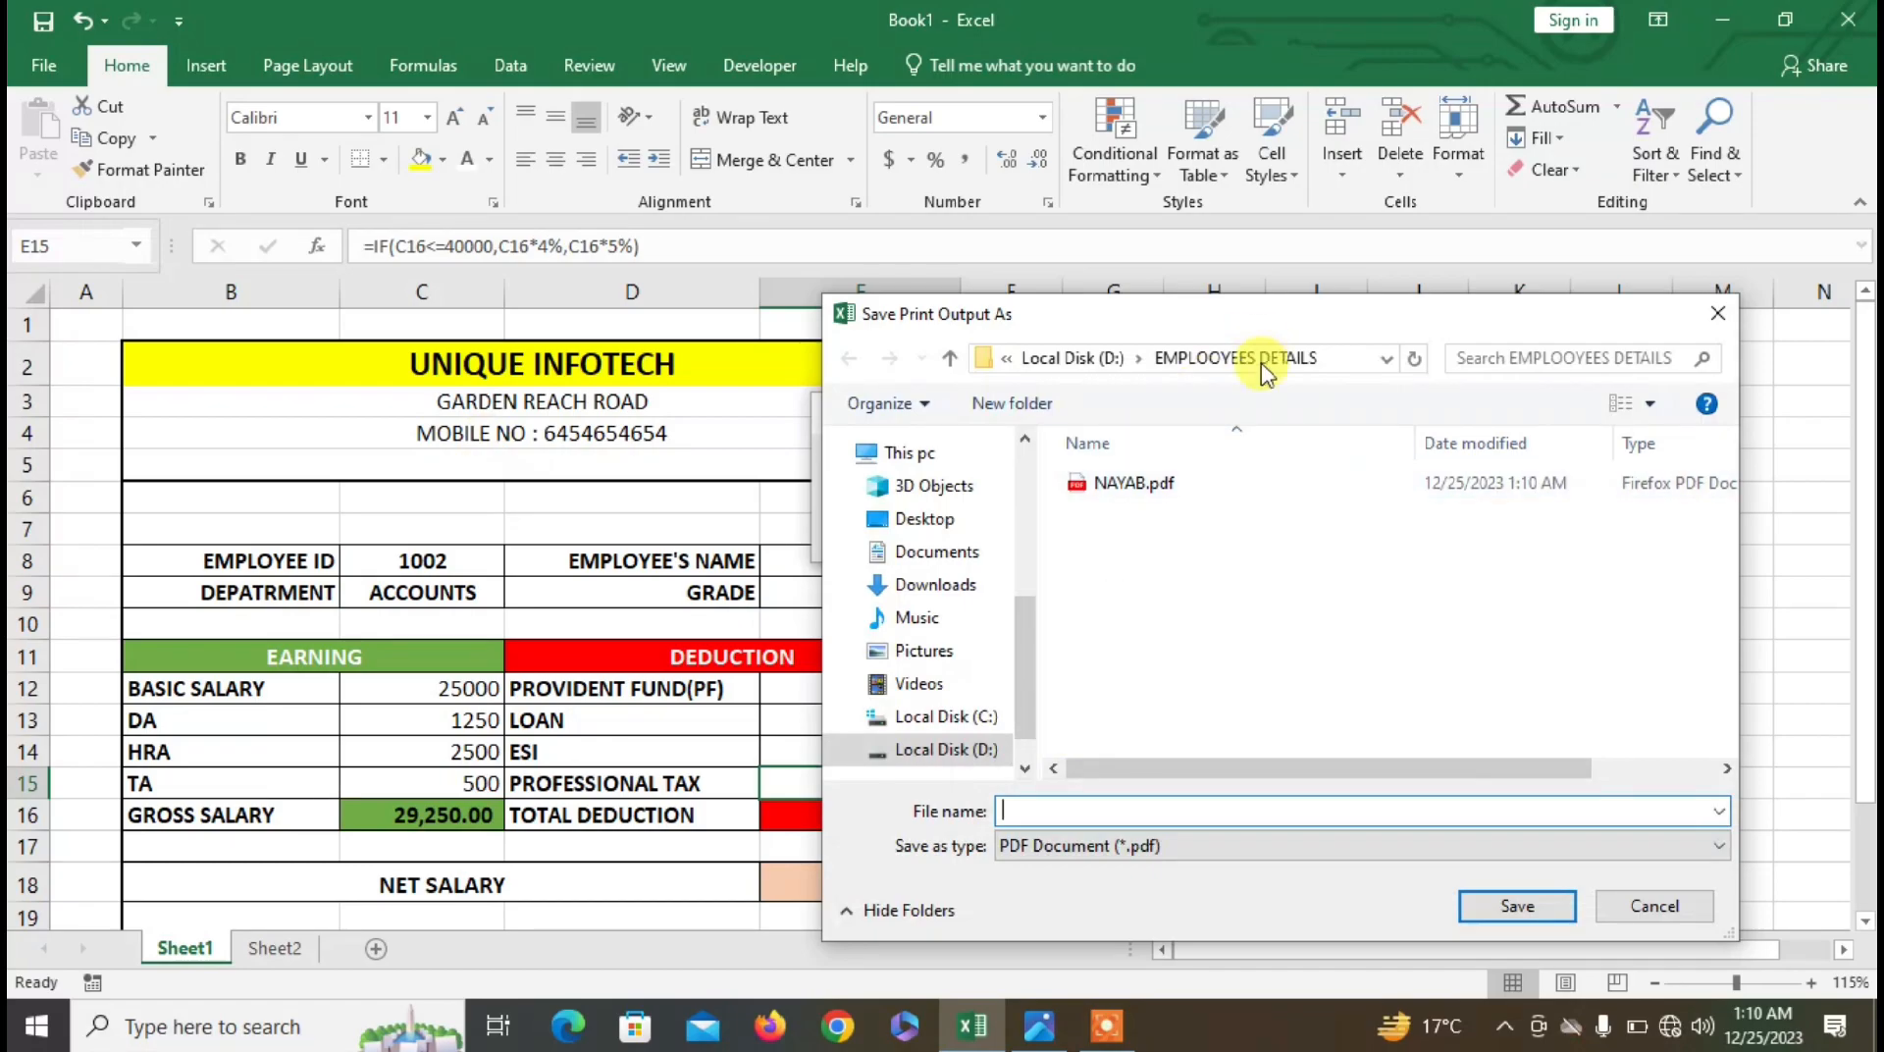
text(SANIA)
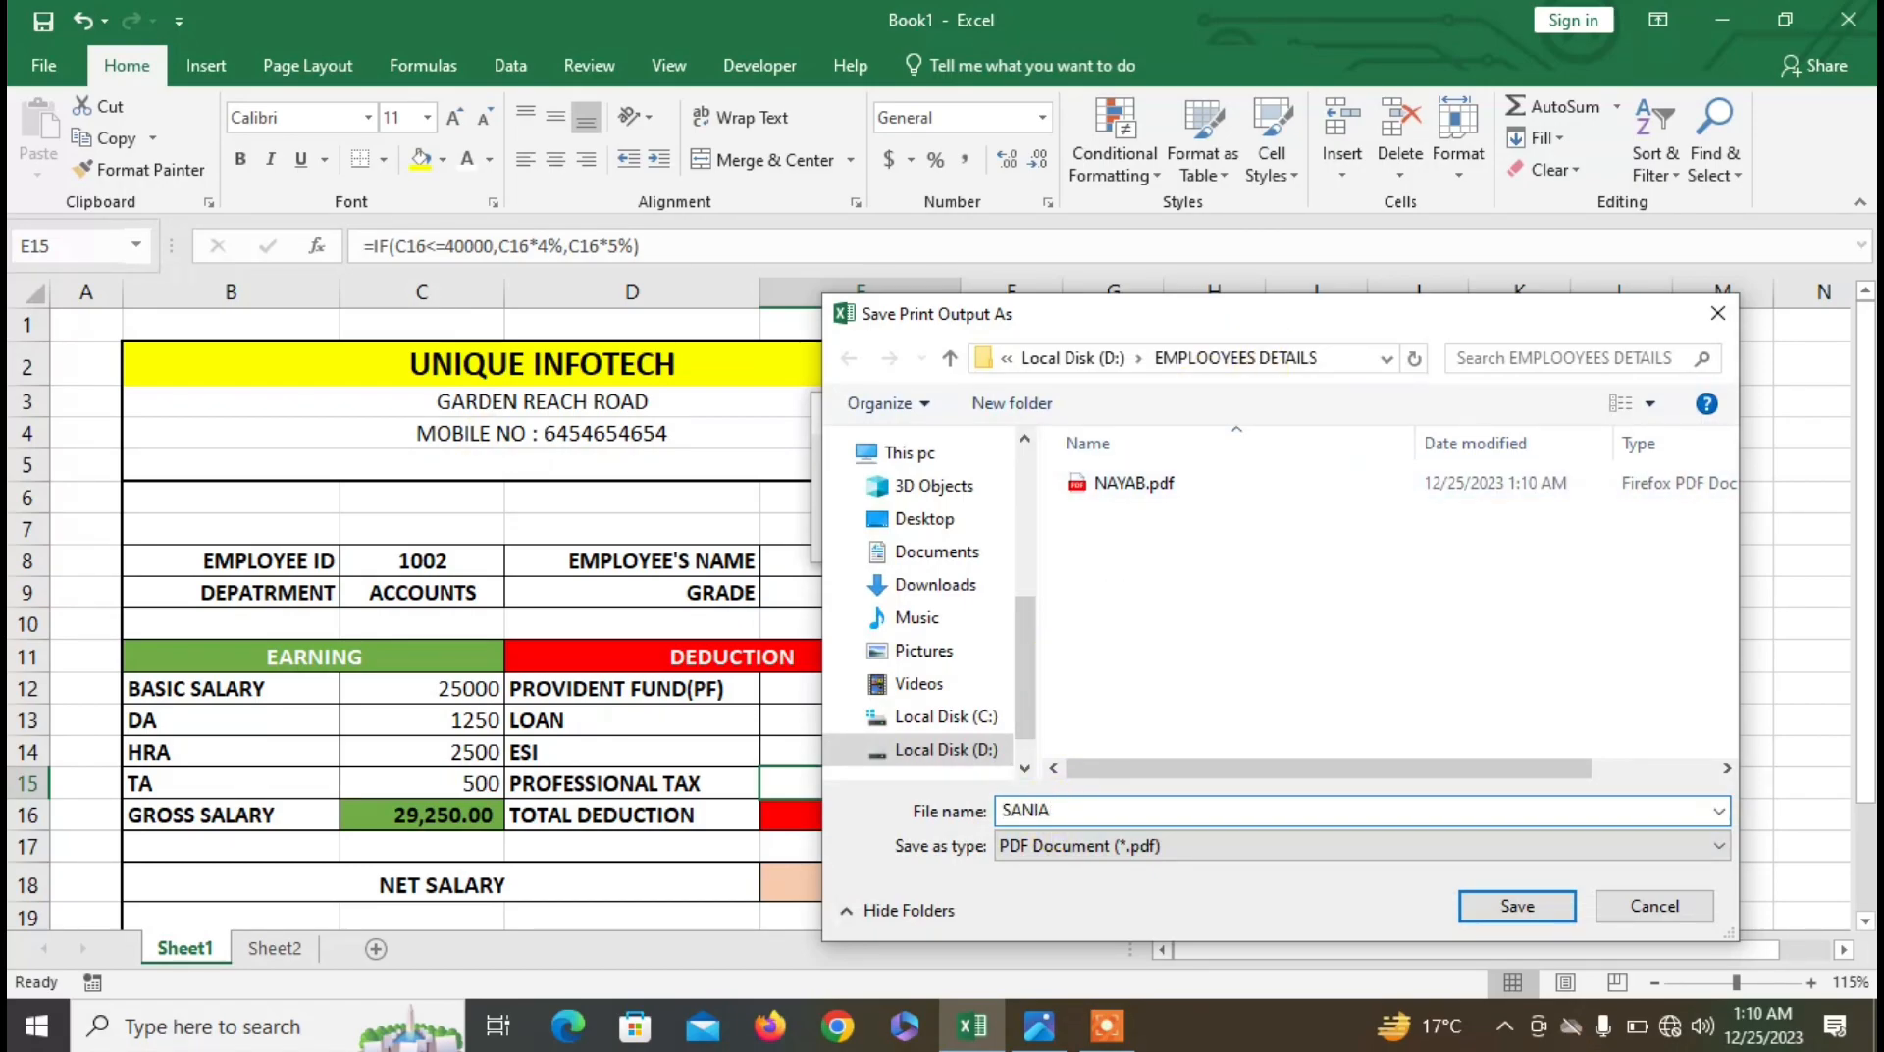
key(Return)
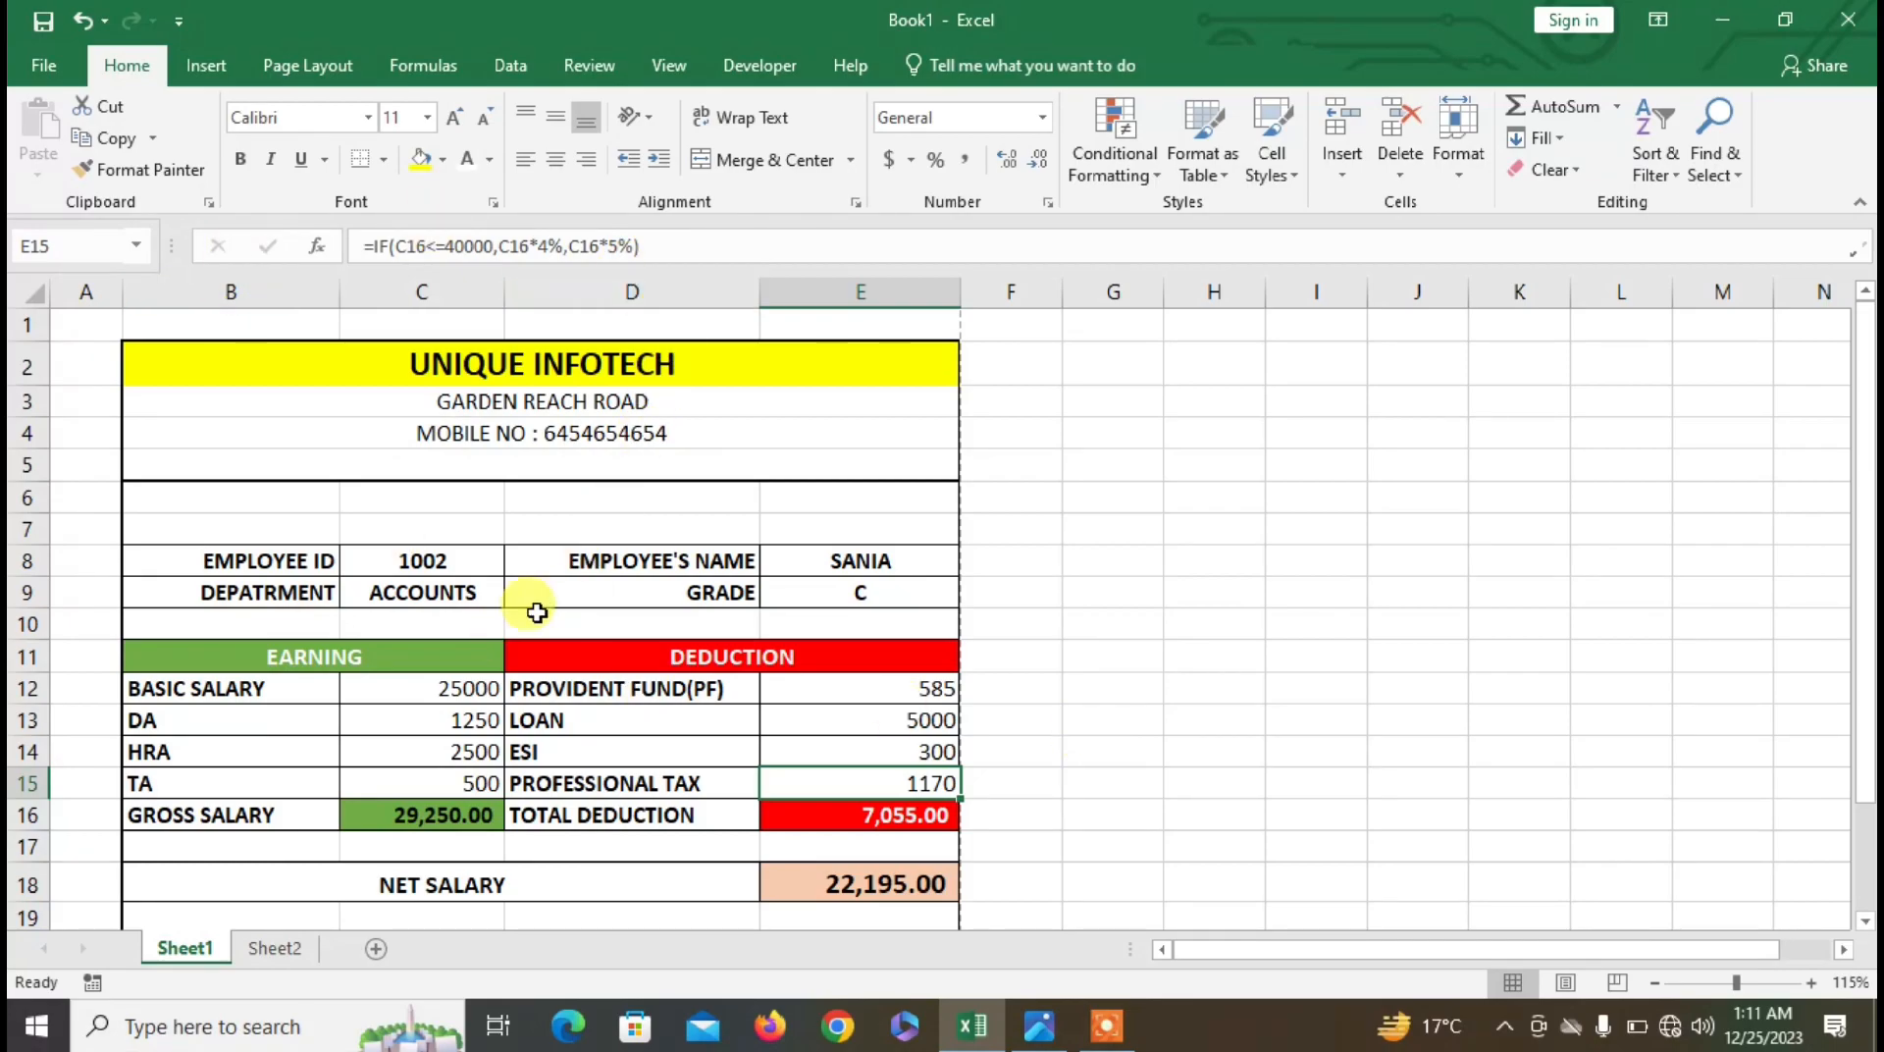
- Delete the employee ID and department in C8:C9 and the name in E8, keeping the grade
scroll(614, 588, down, 2)
scroll(614, 601, up, 2)
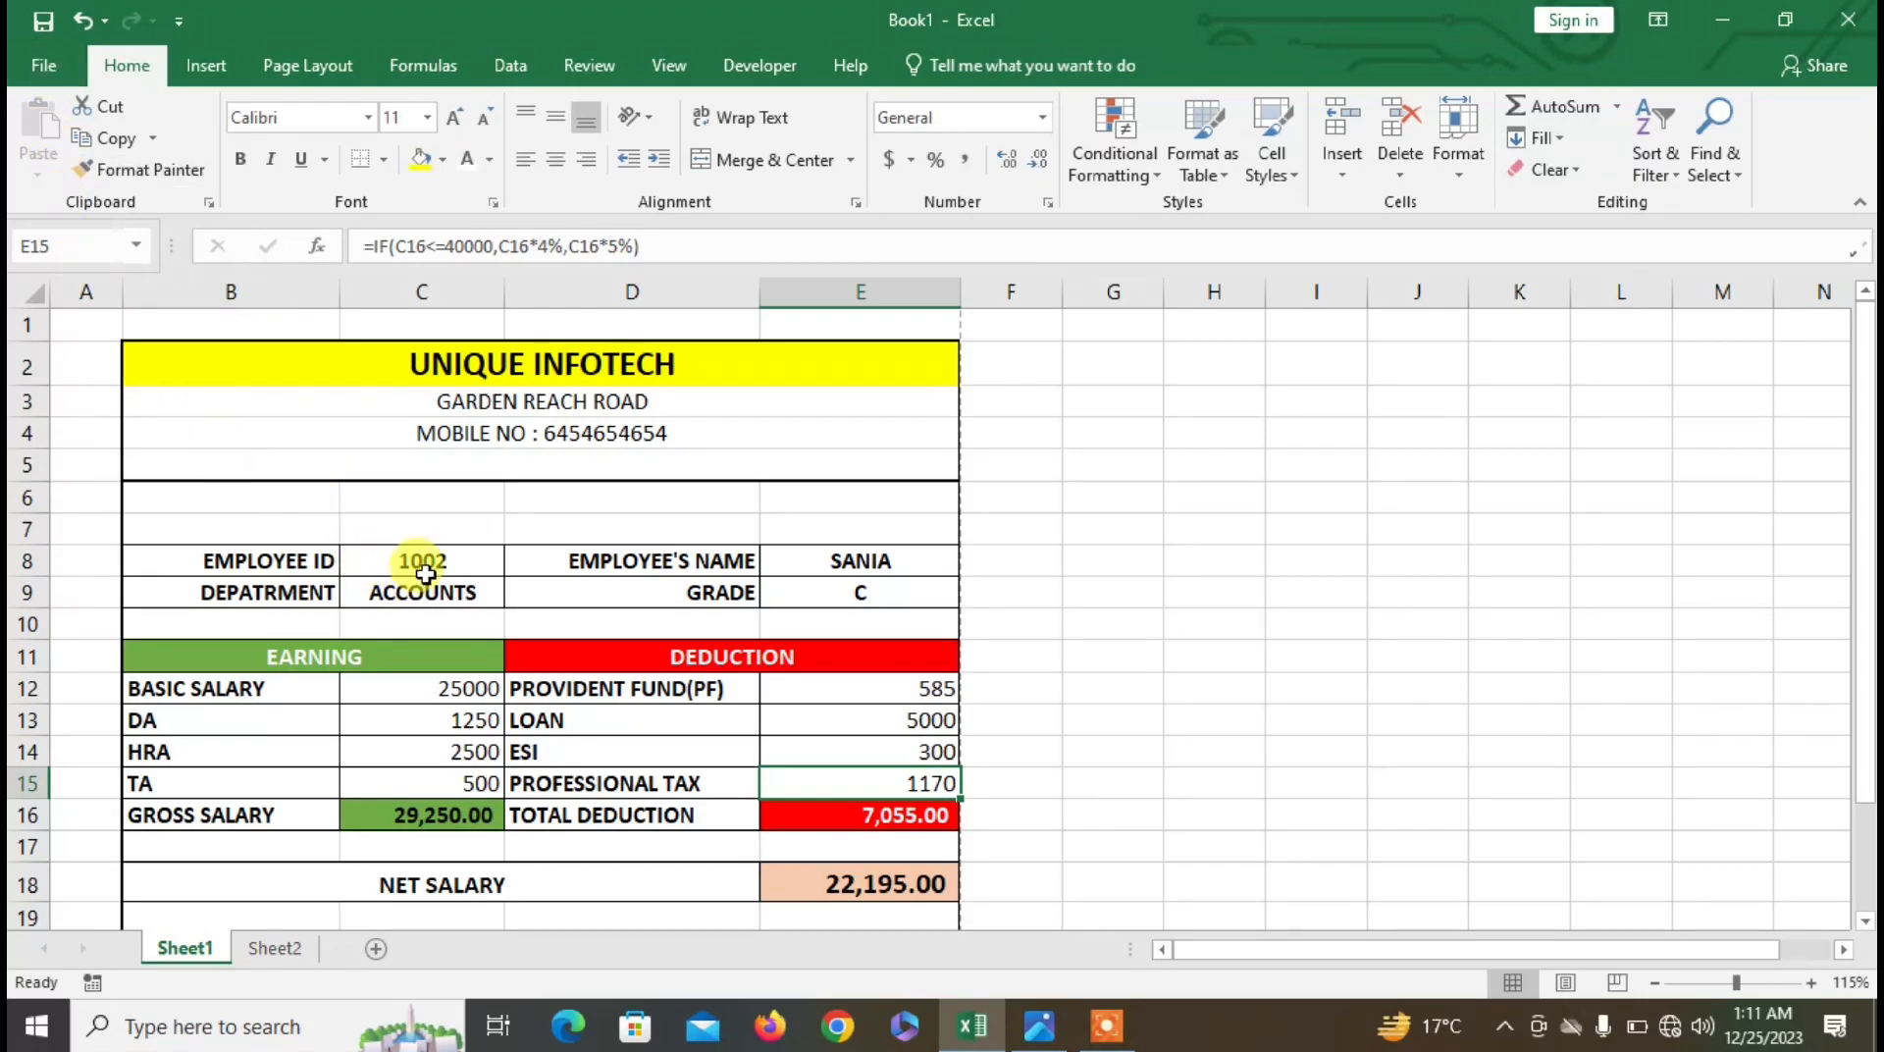
drag(425, 574, 435, 593)
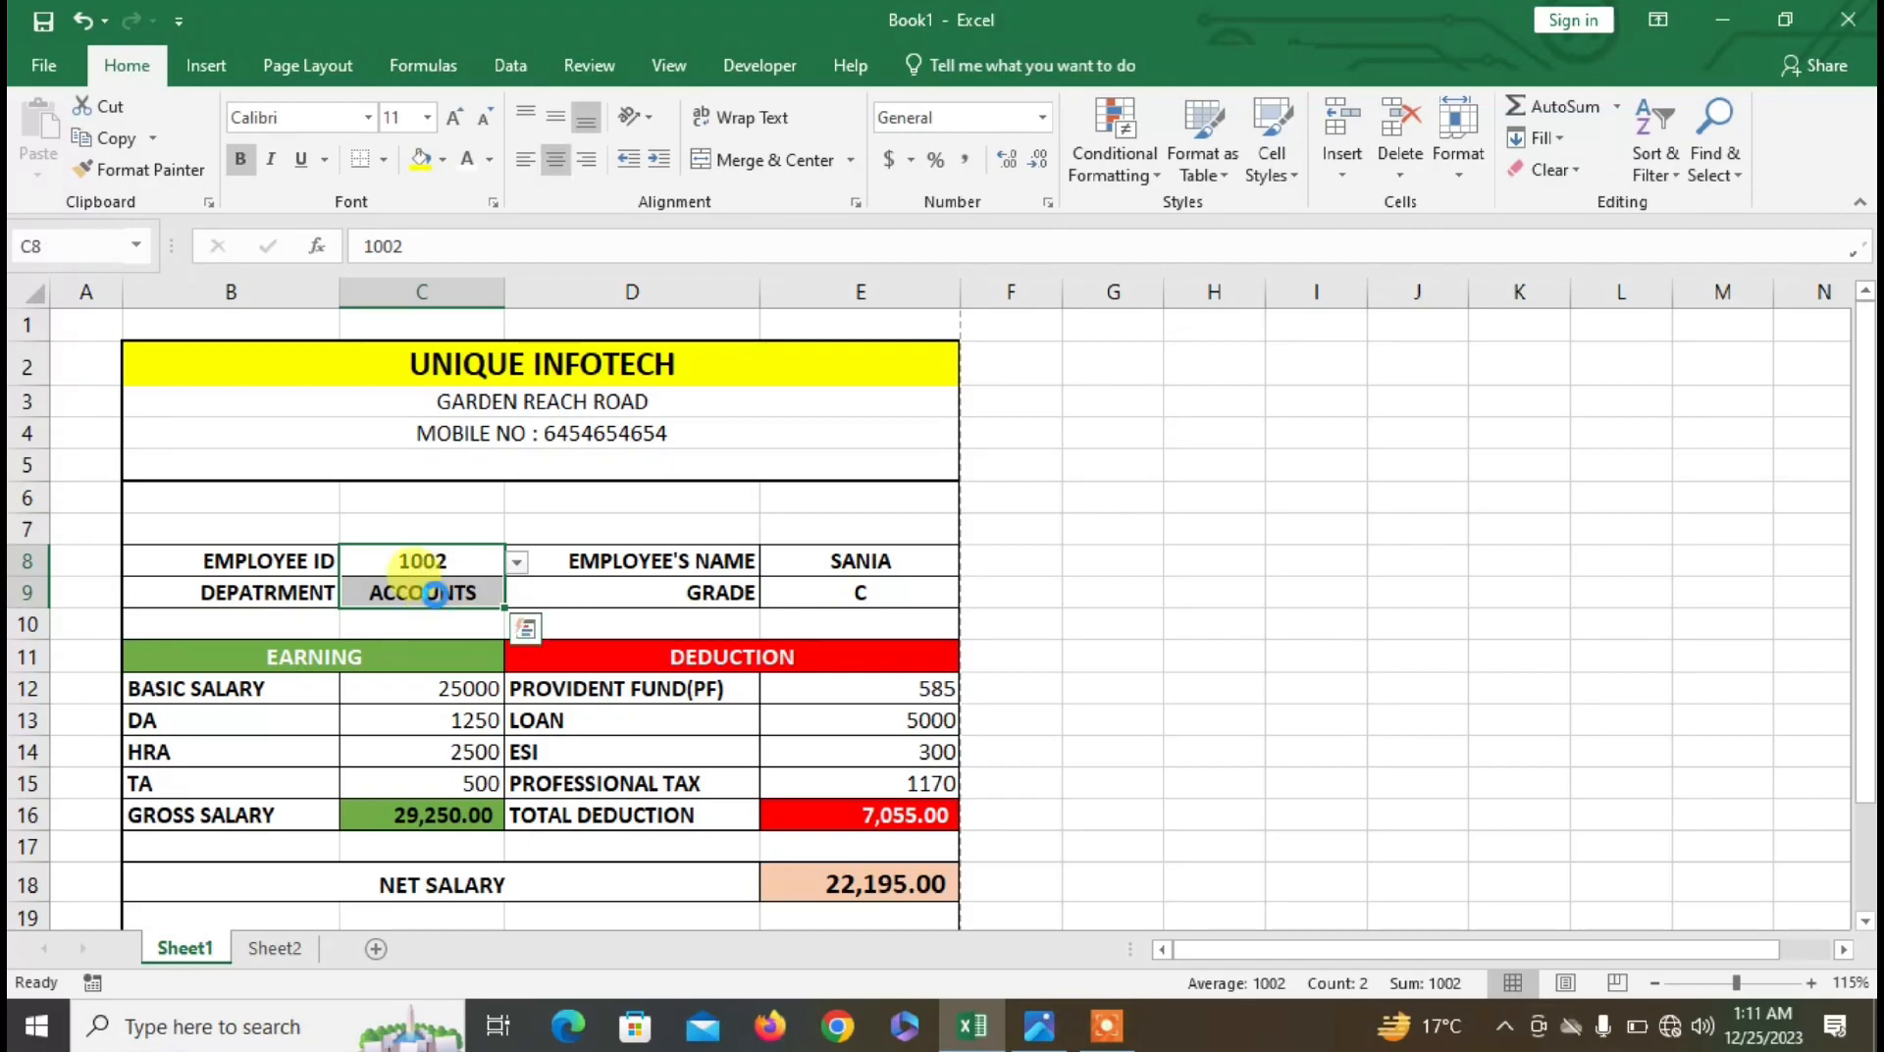
key(Delete)
drag(827, 564, 824, 594)
key(Delete)
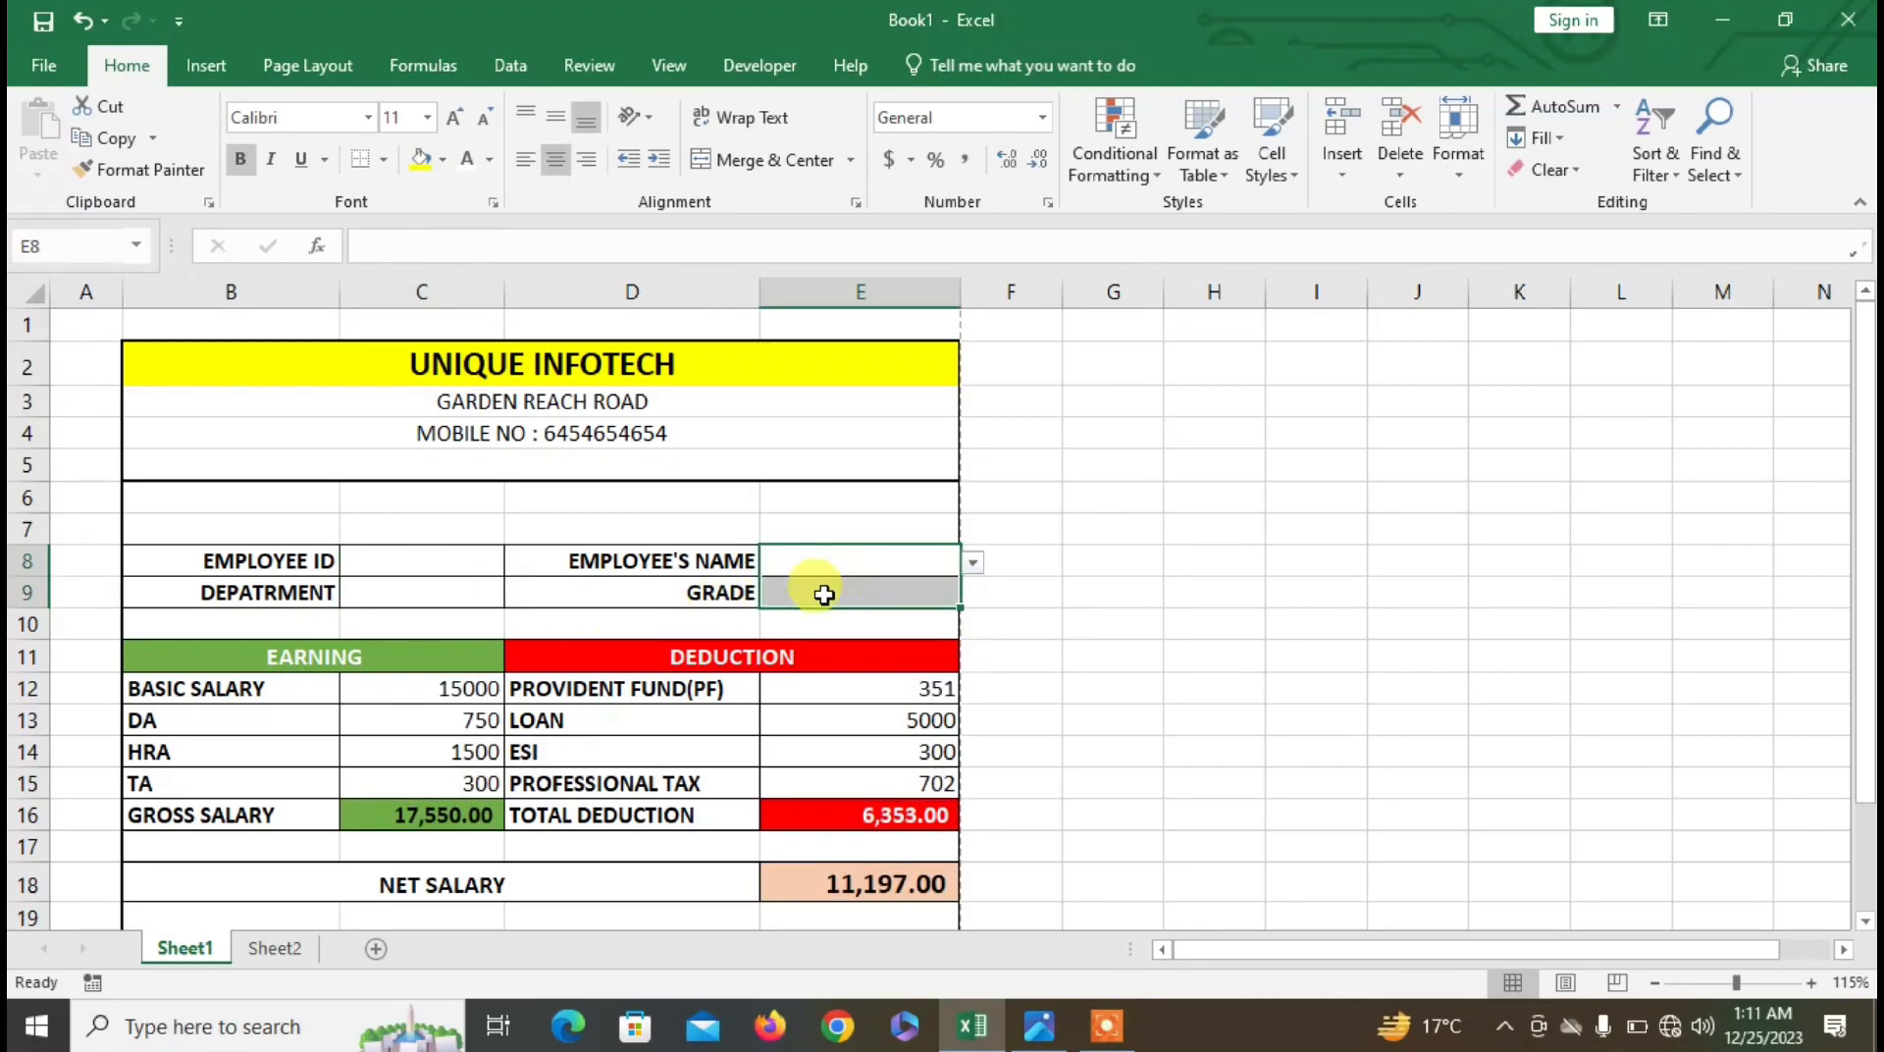
key(ctrl+z)
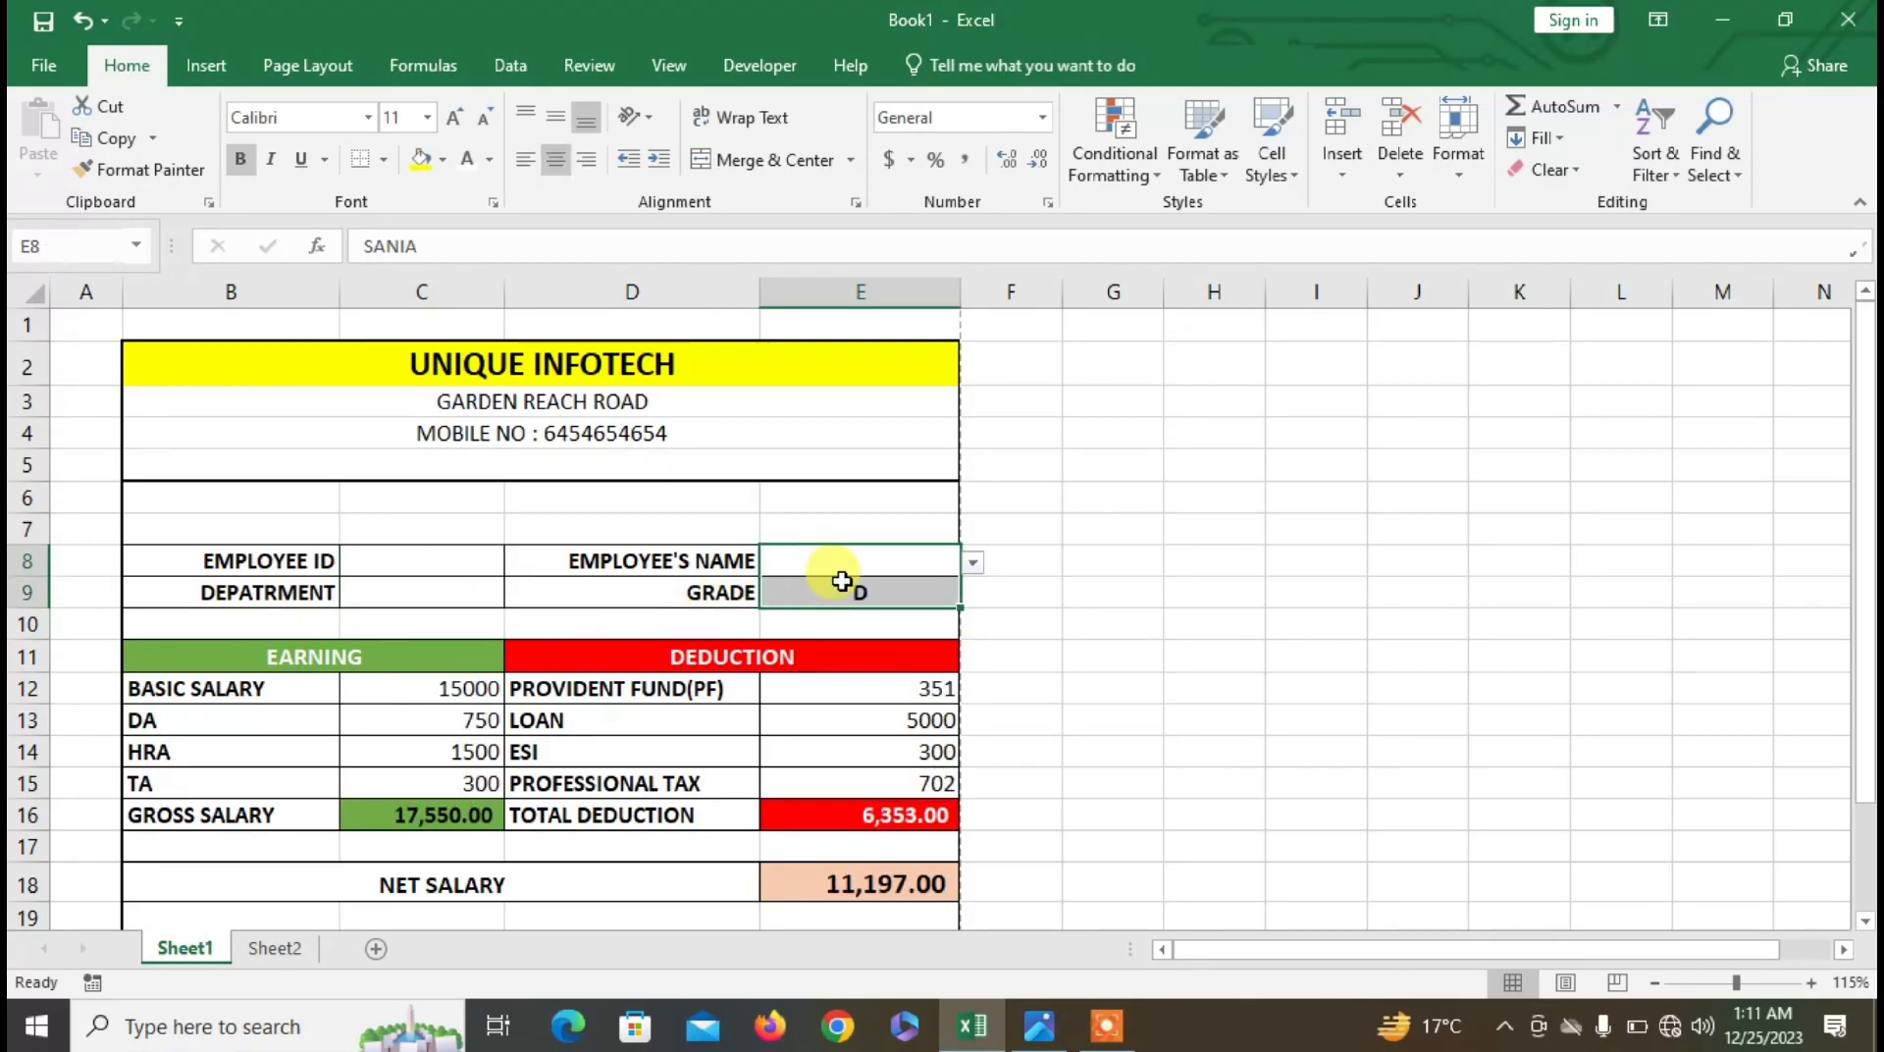
click(848, 561)
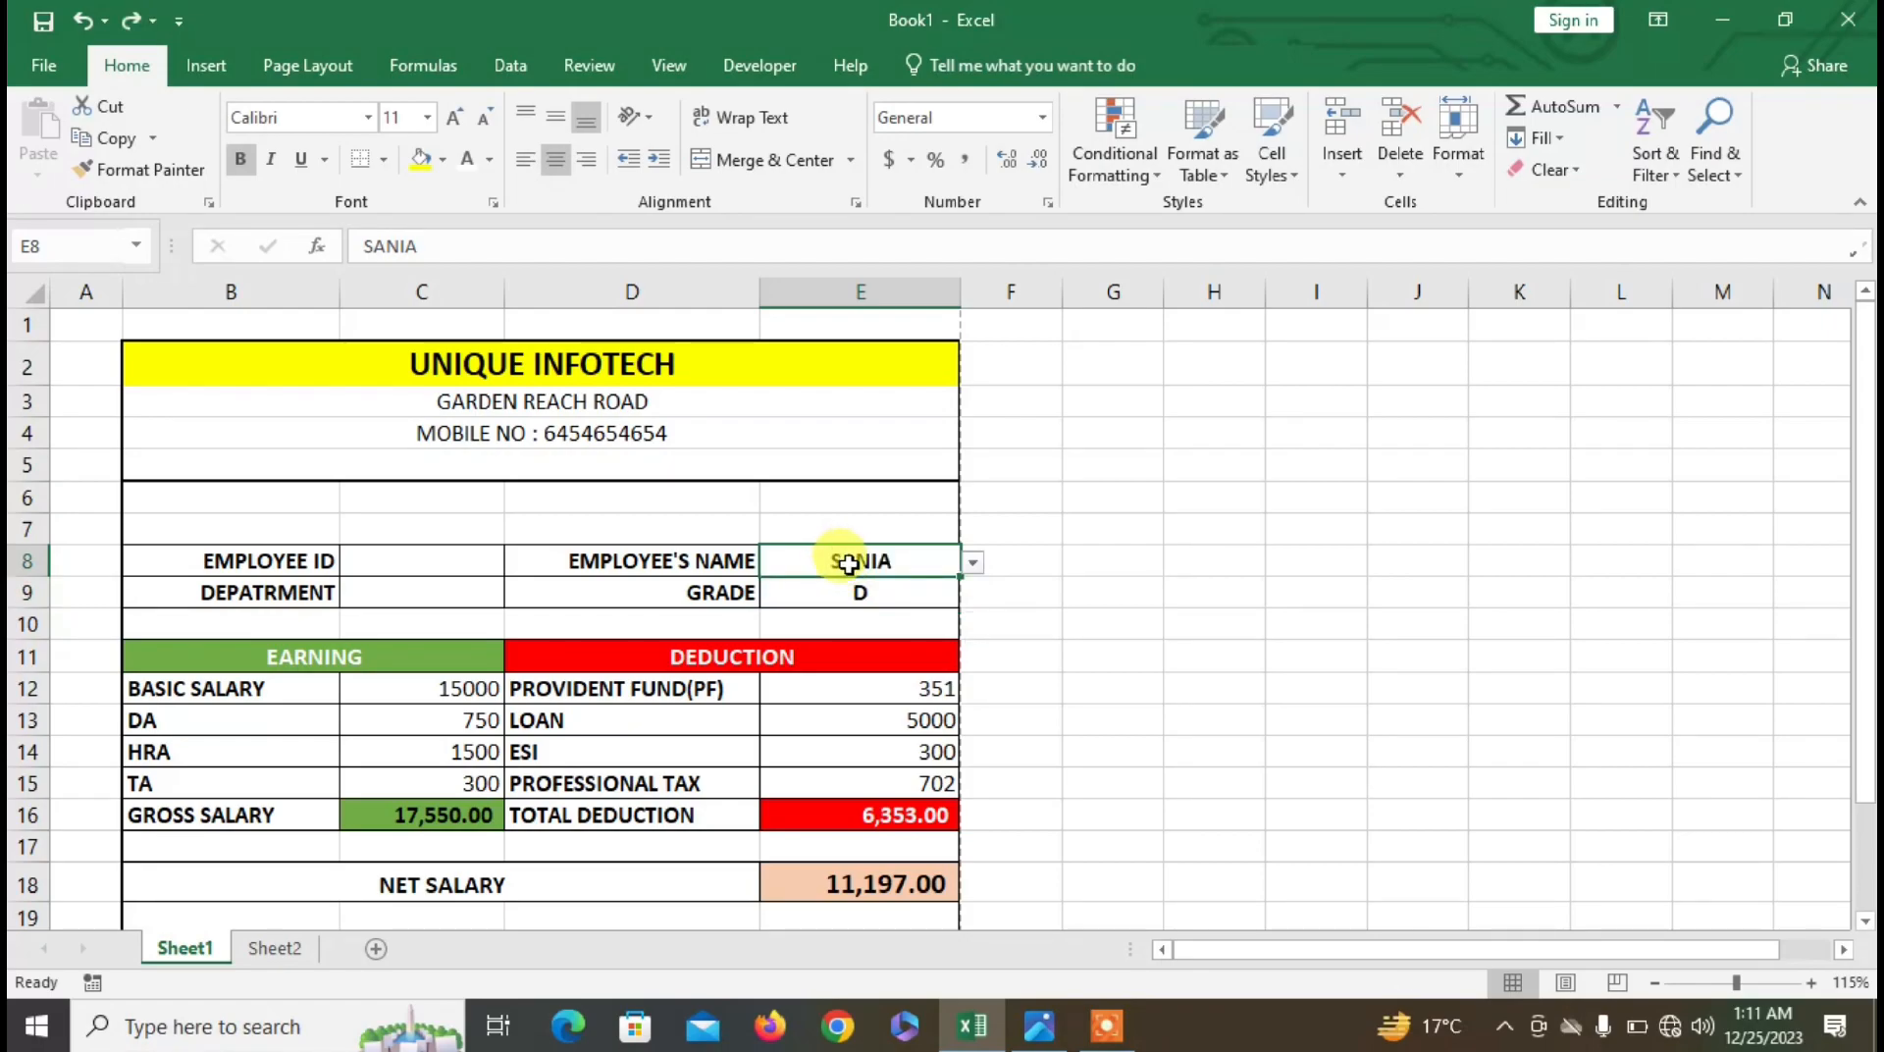
key(Delete)
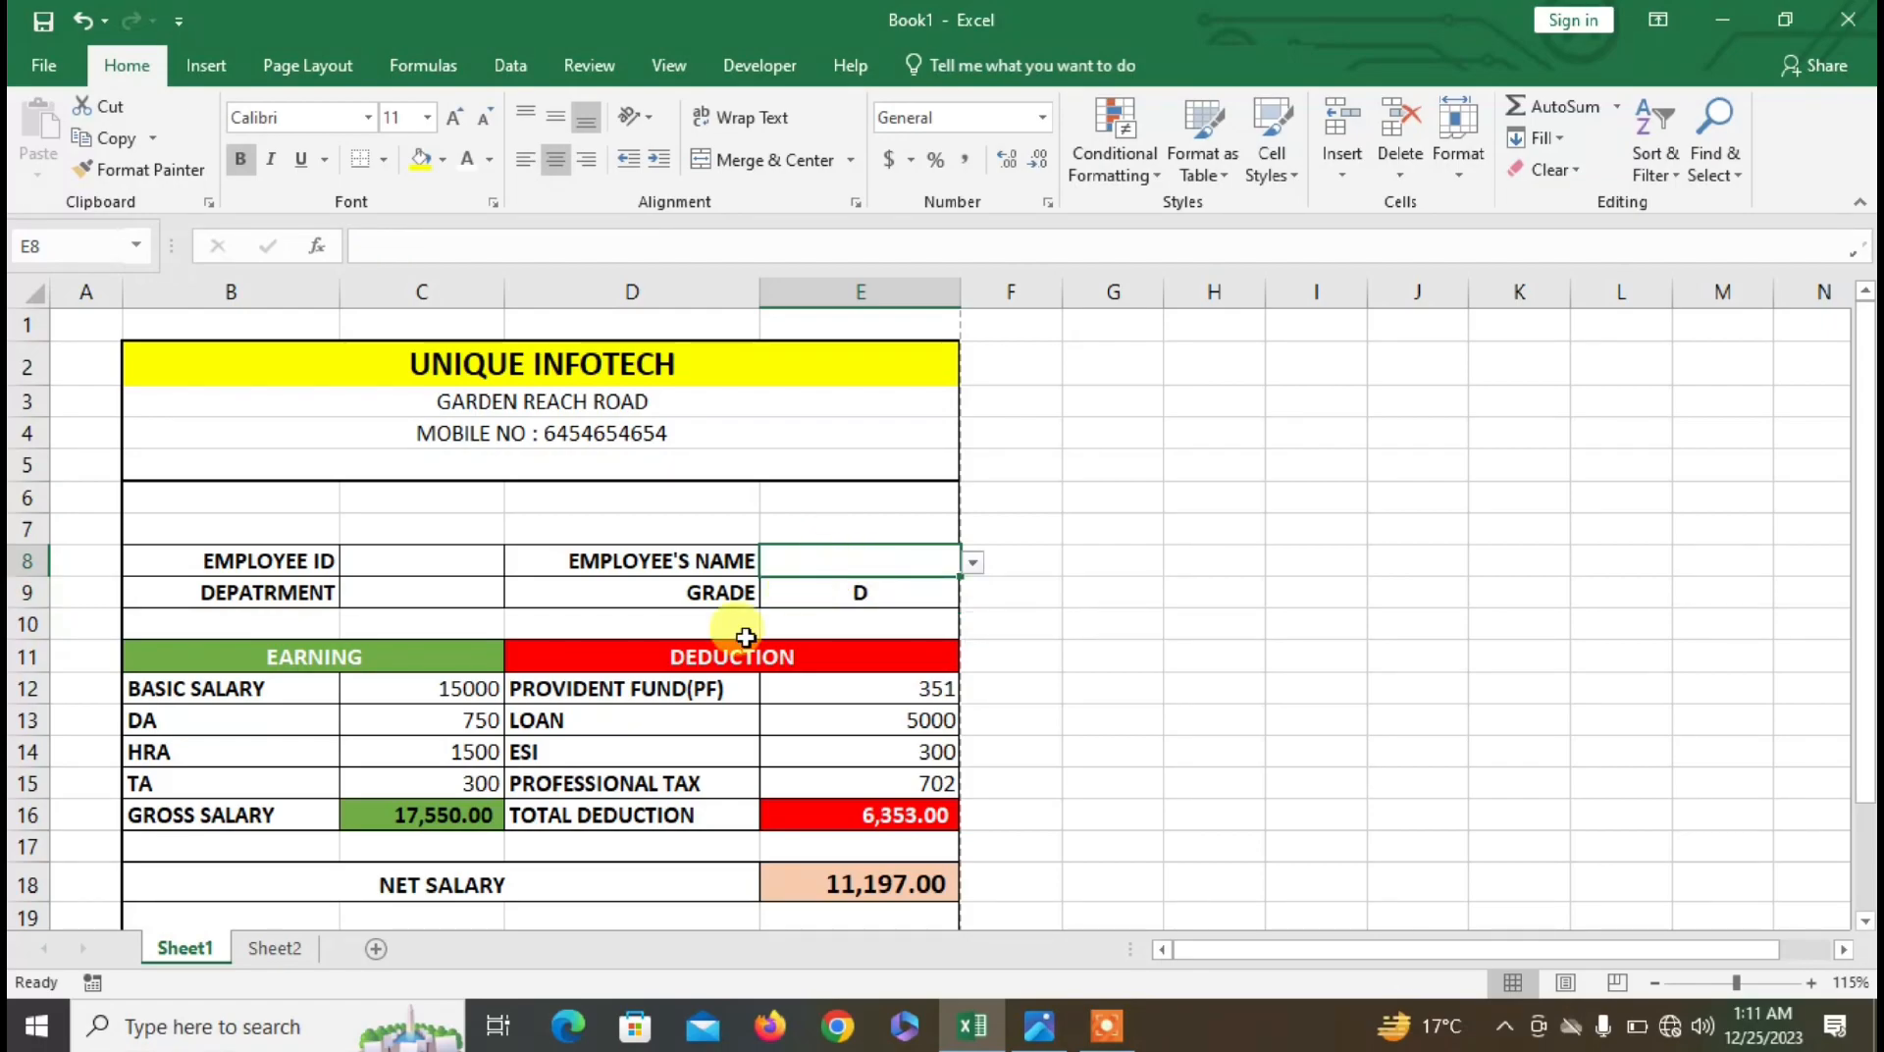
click(457, 688)
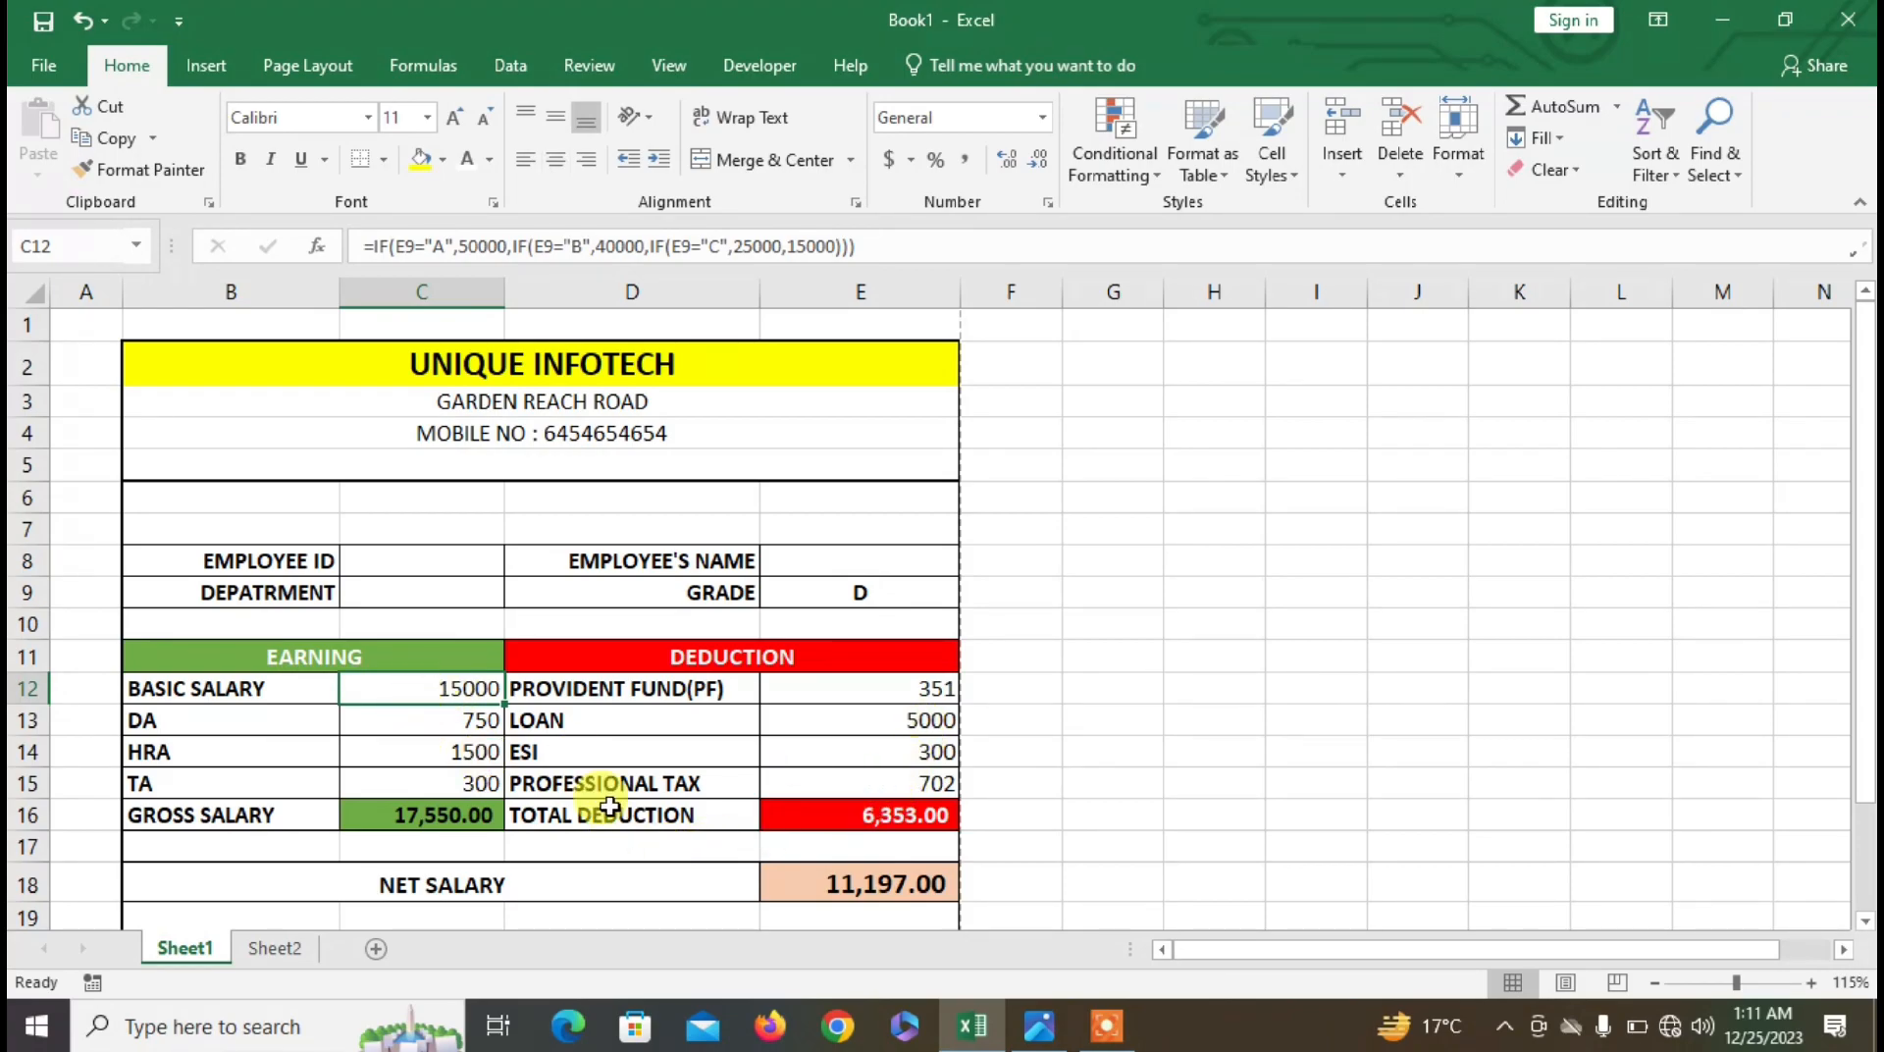
click(28, 61)
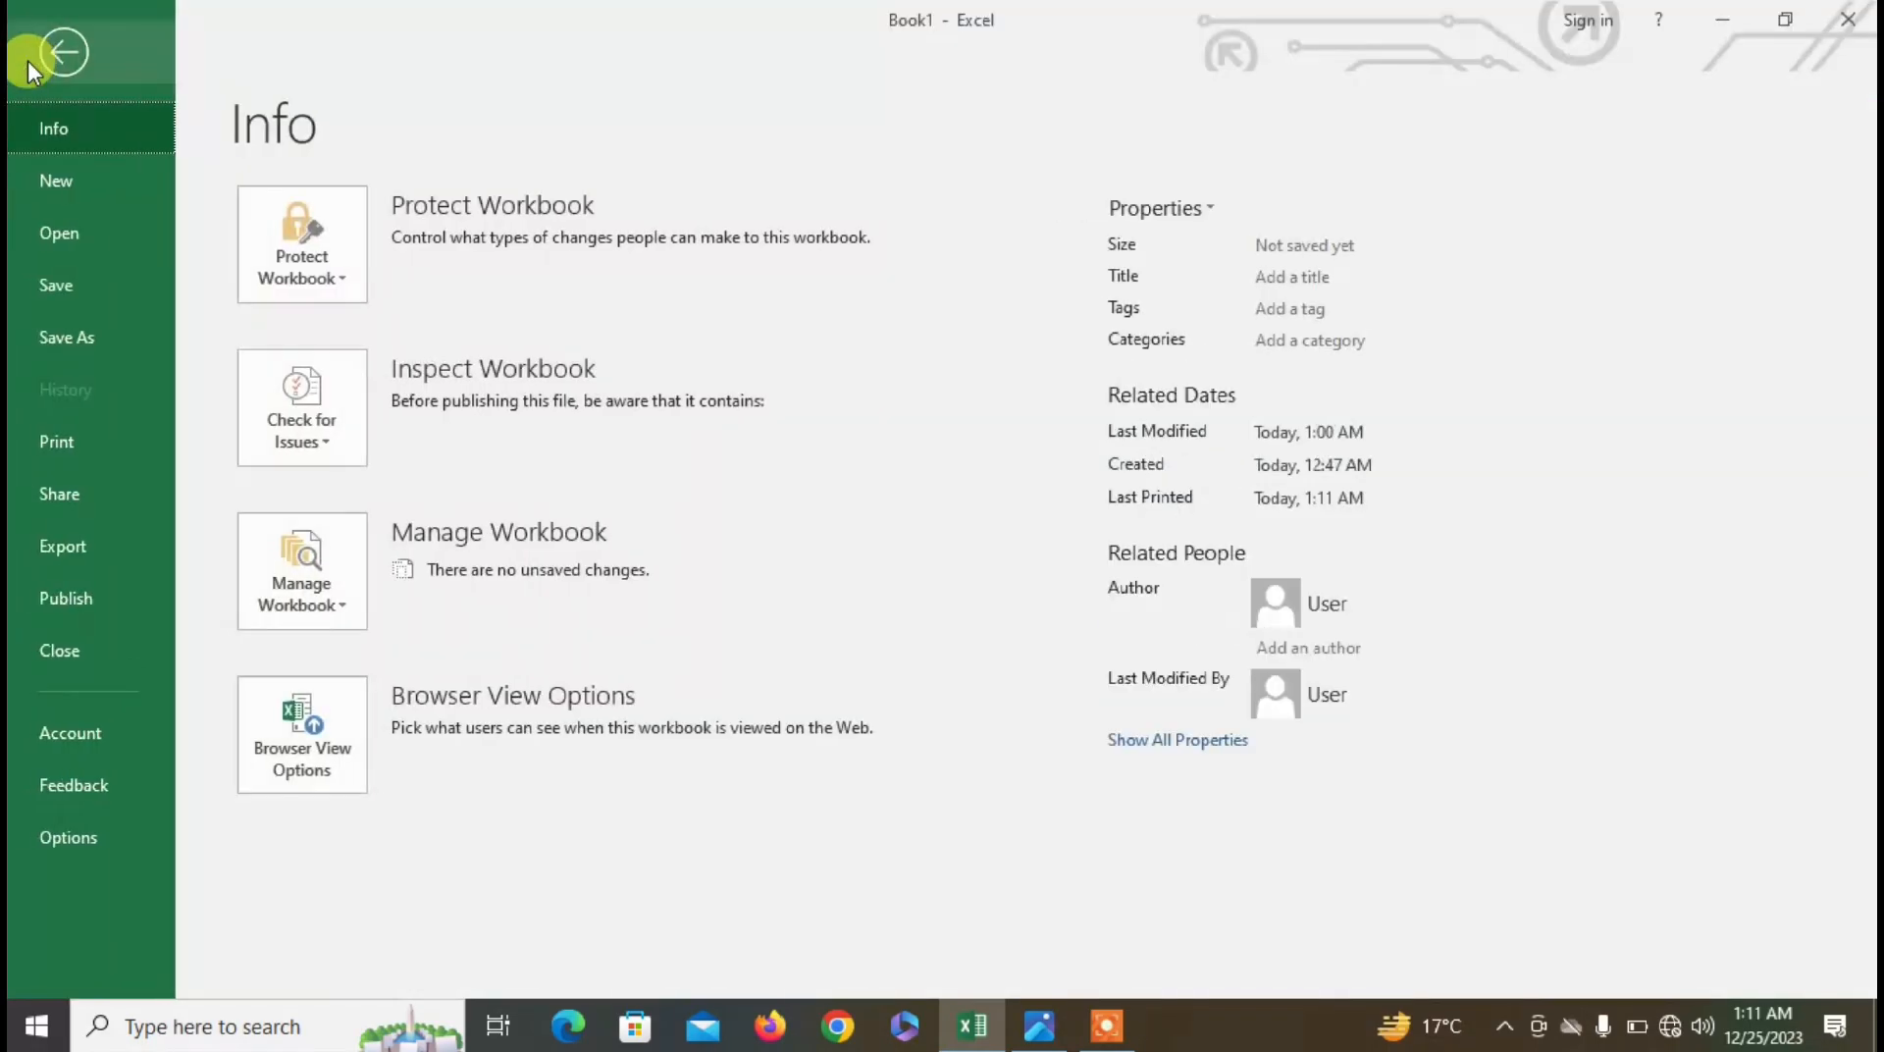
- Save the workbook as DATASHEET in D:\EMPLOOYEES DETAILS via Save As > Browse
click(47, 284)
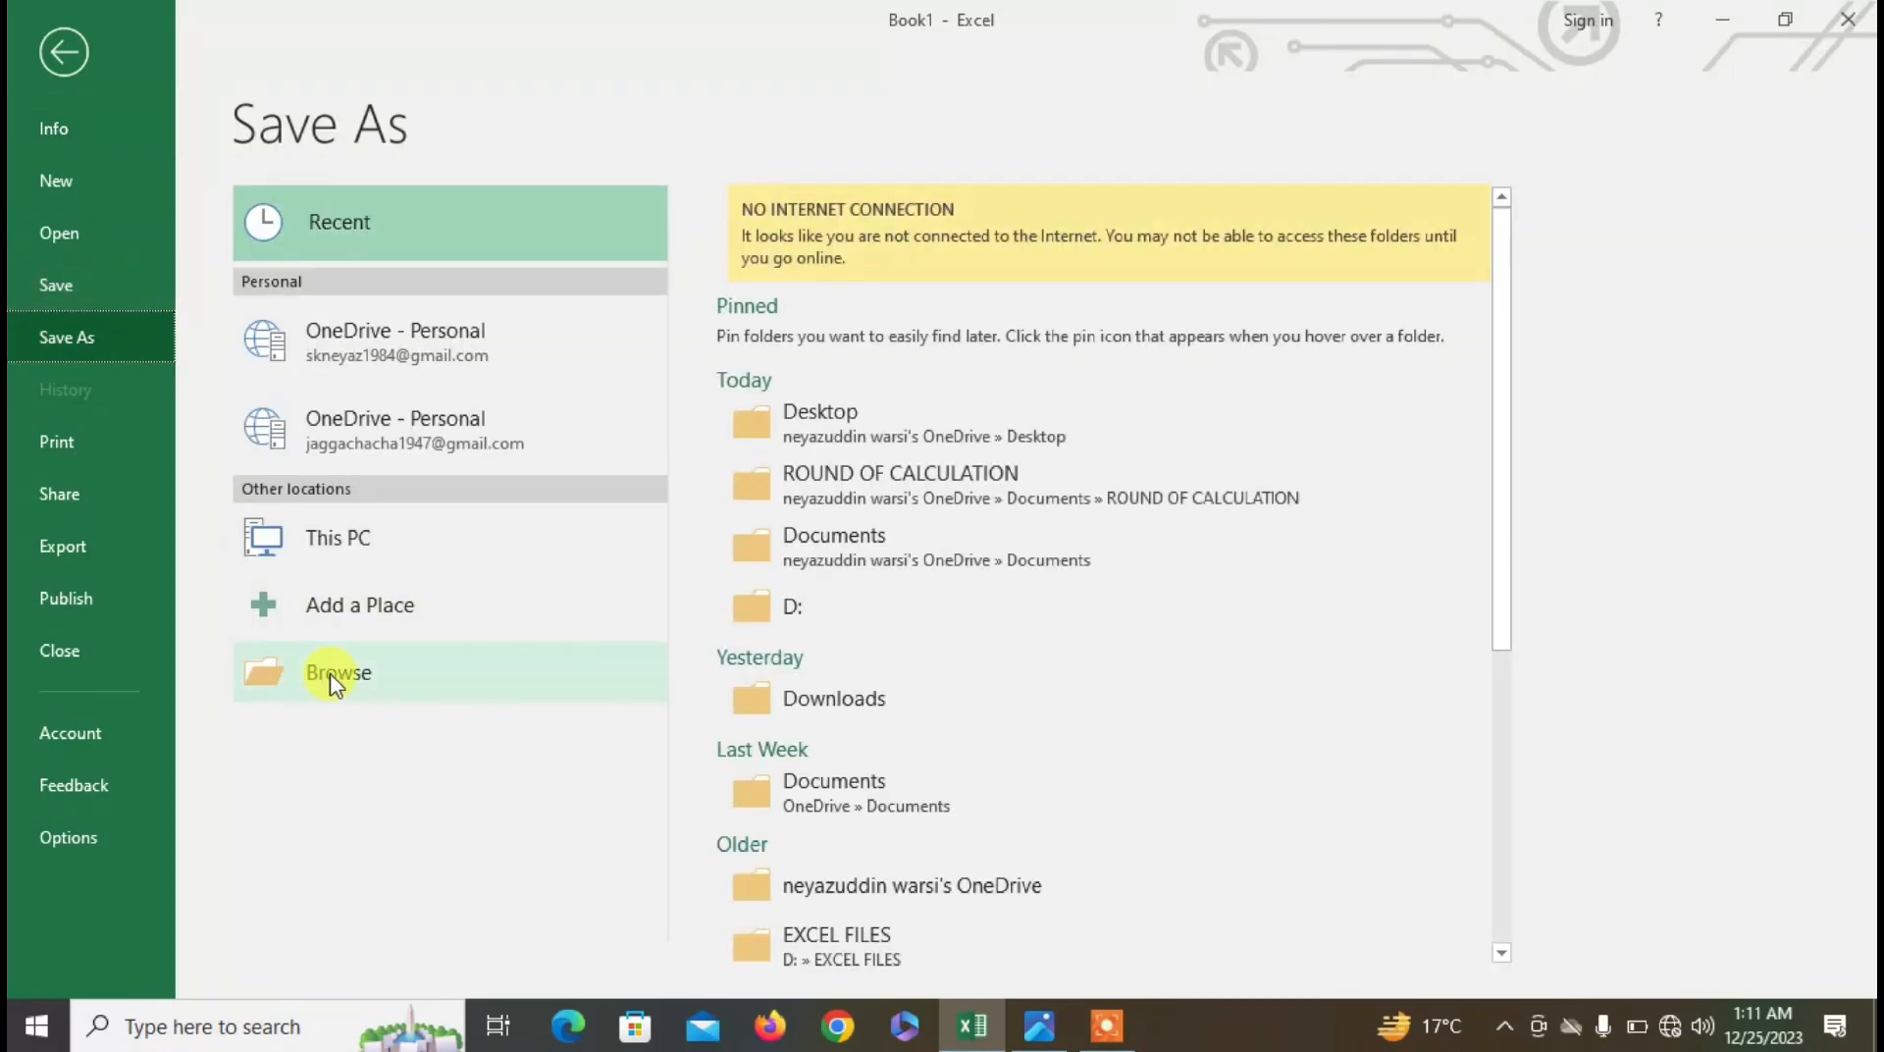
click(334, 677)
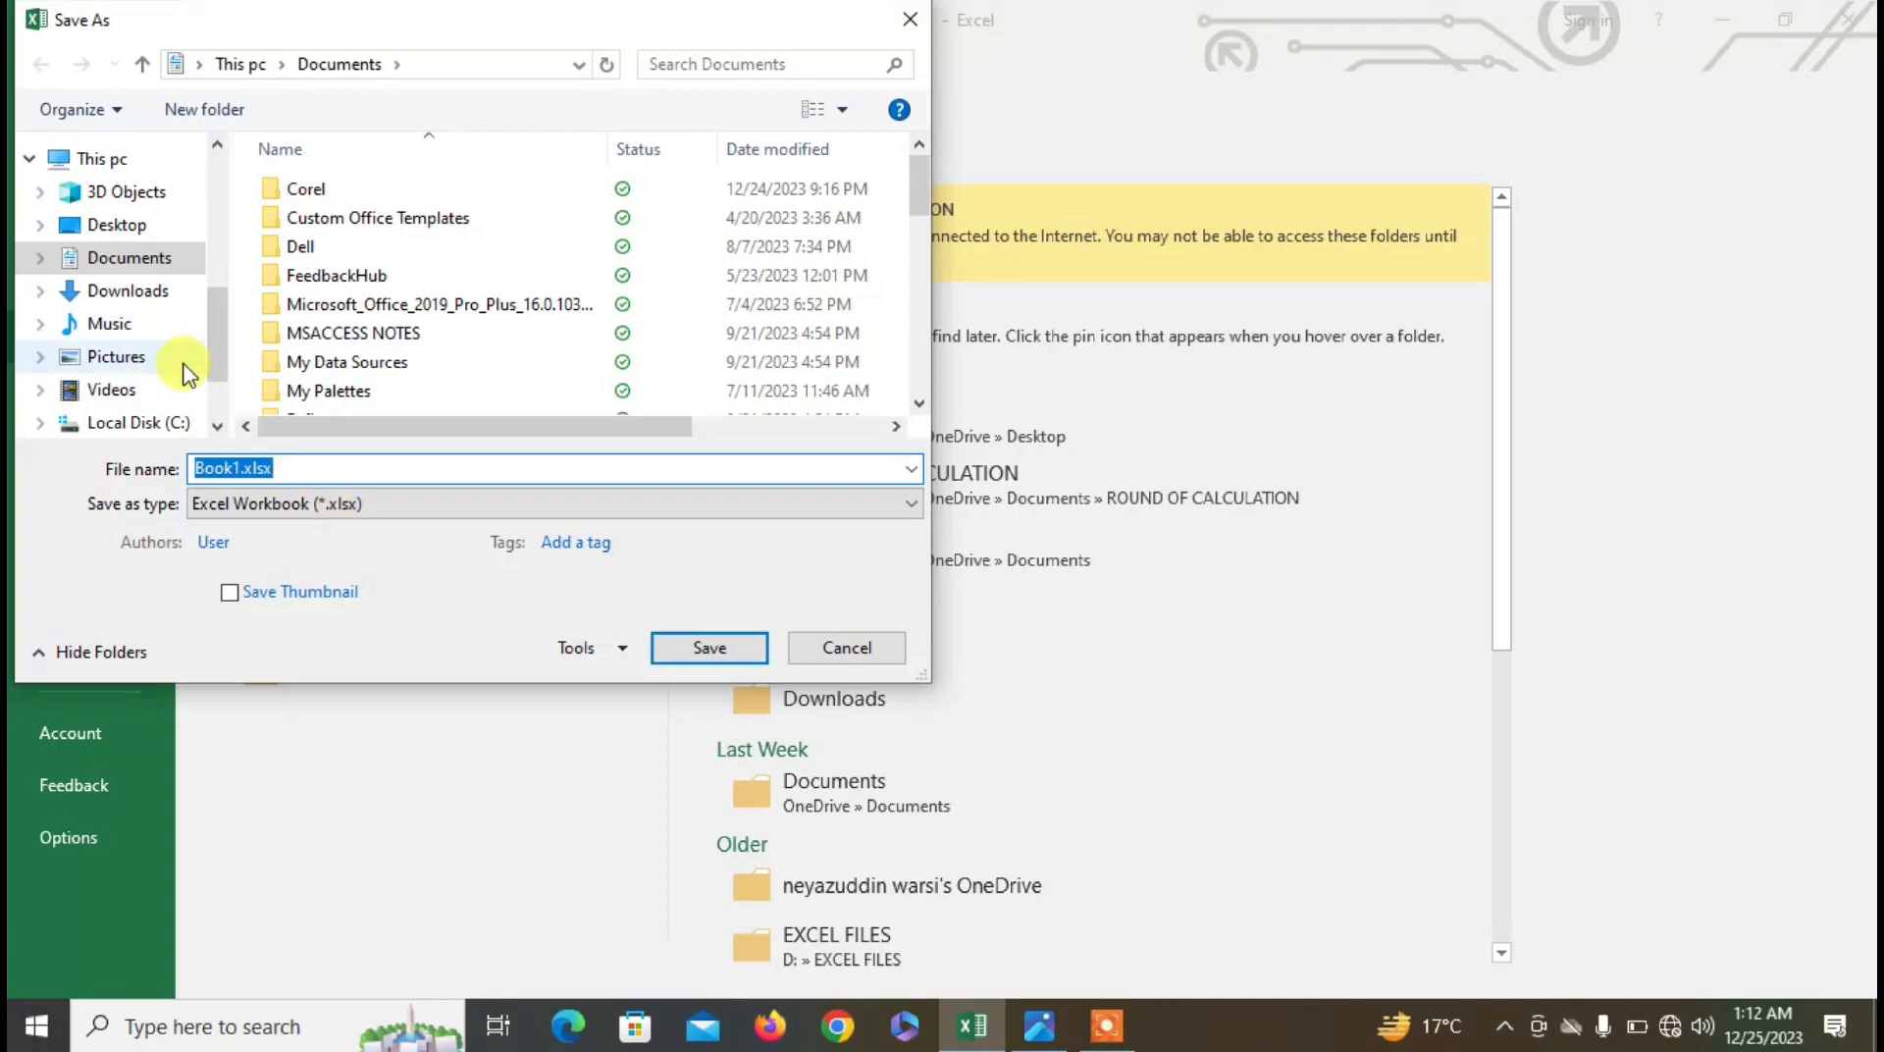
scroll(152, 422, down, 2)
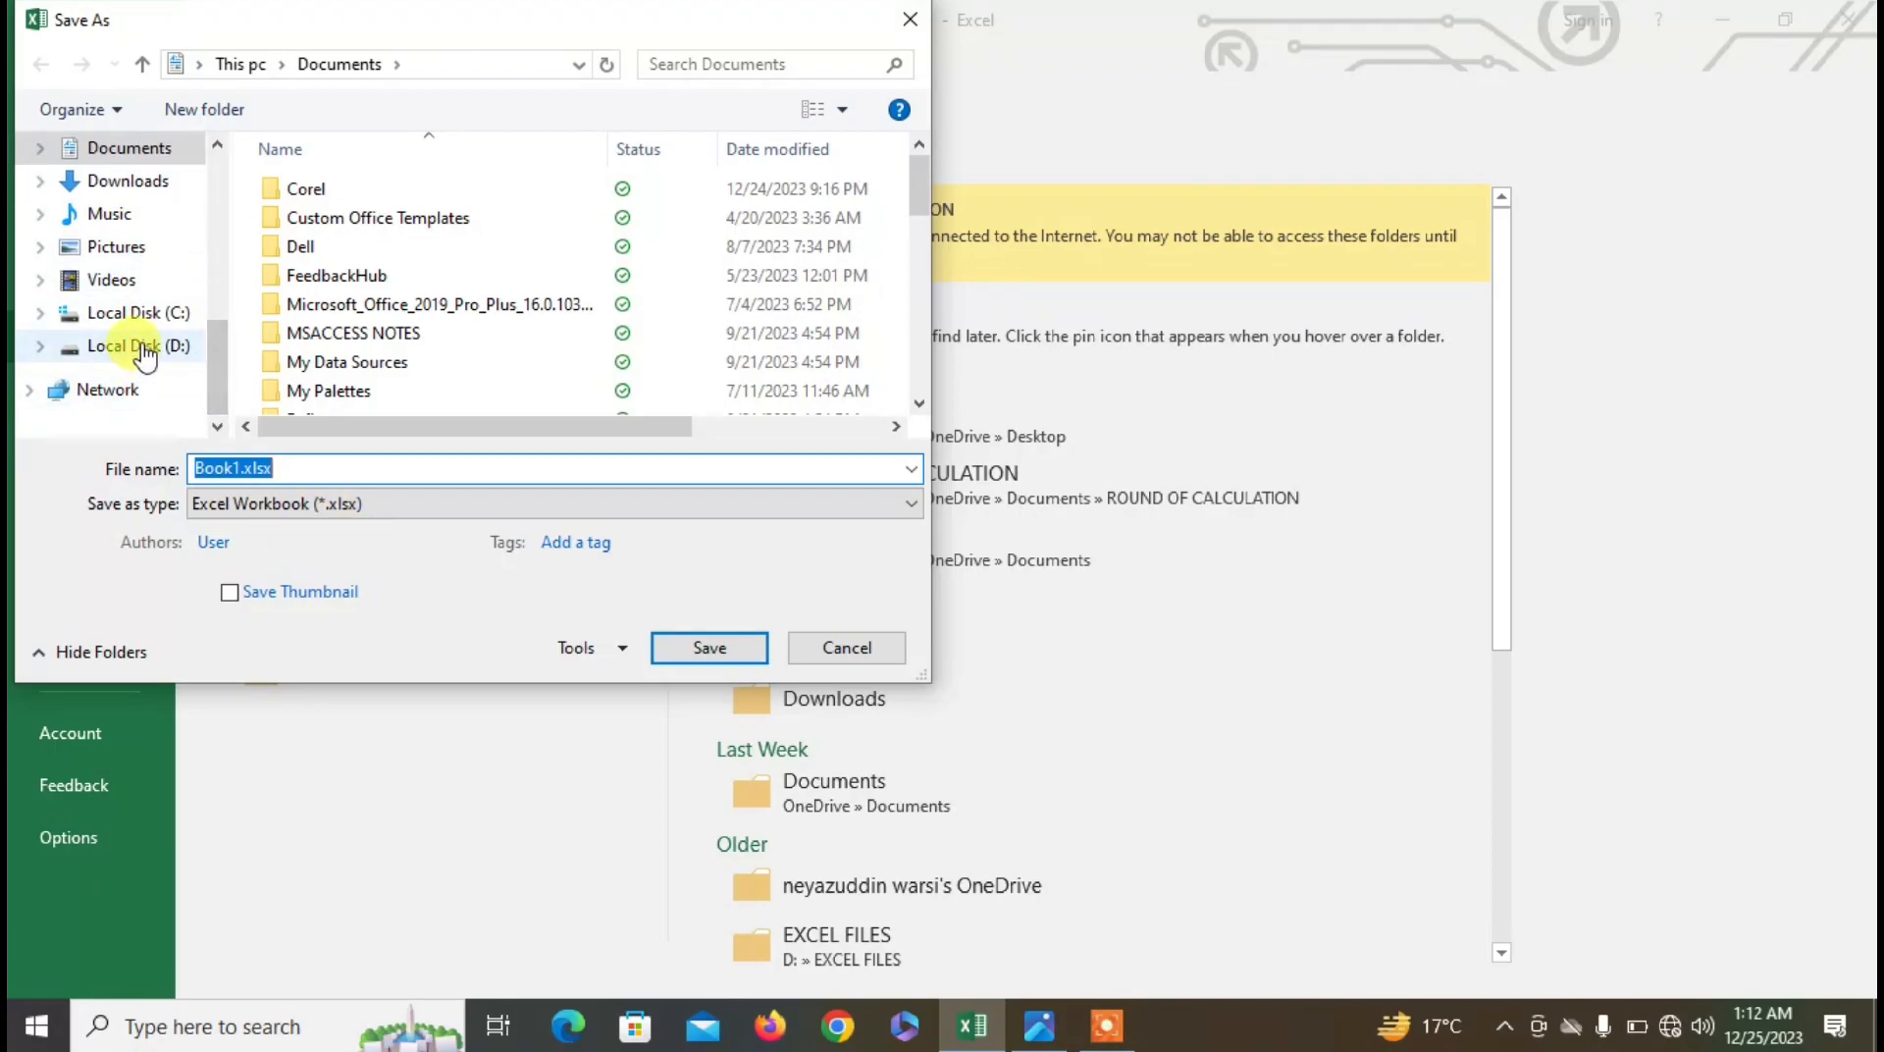
click(142, 346)
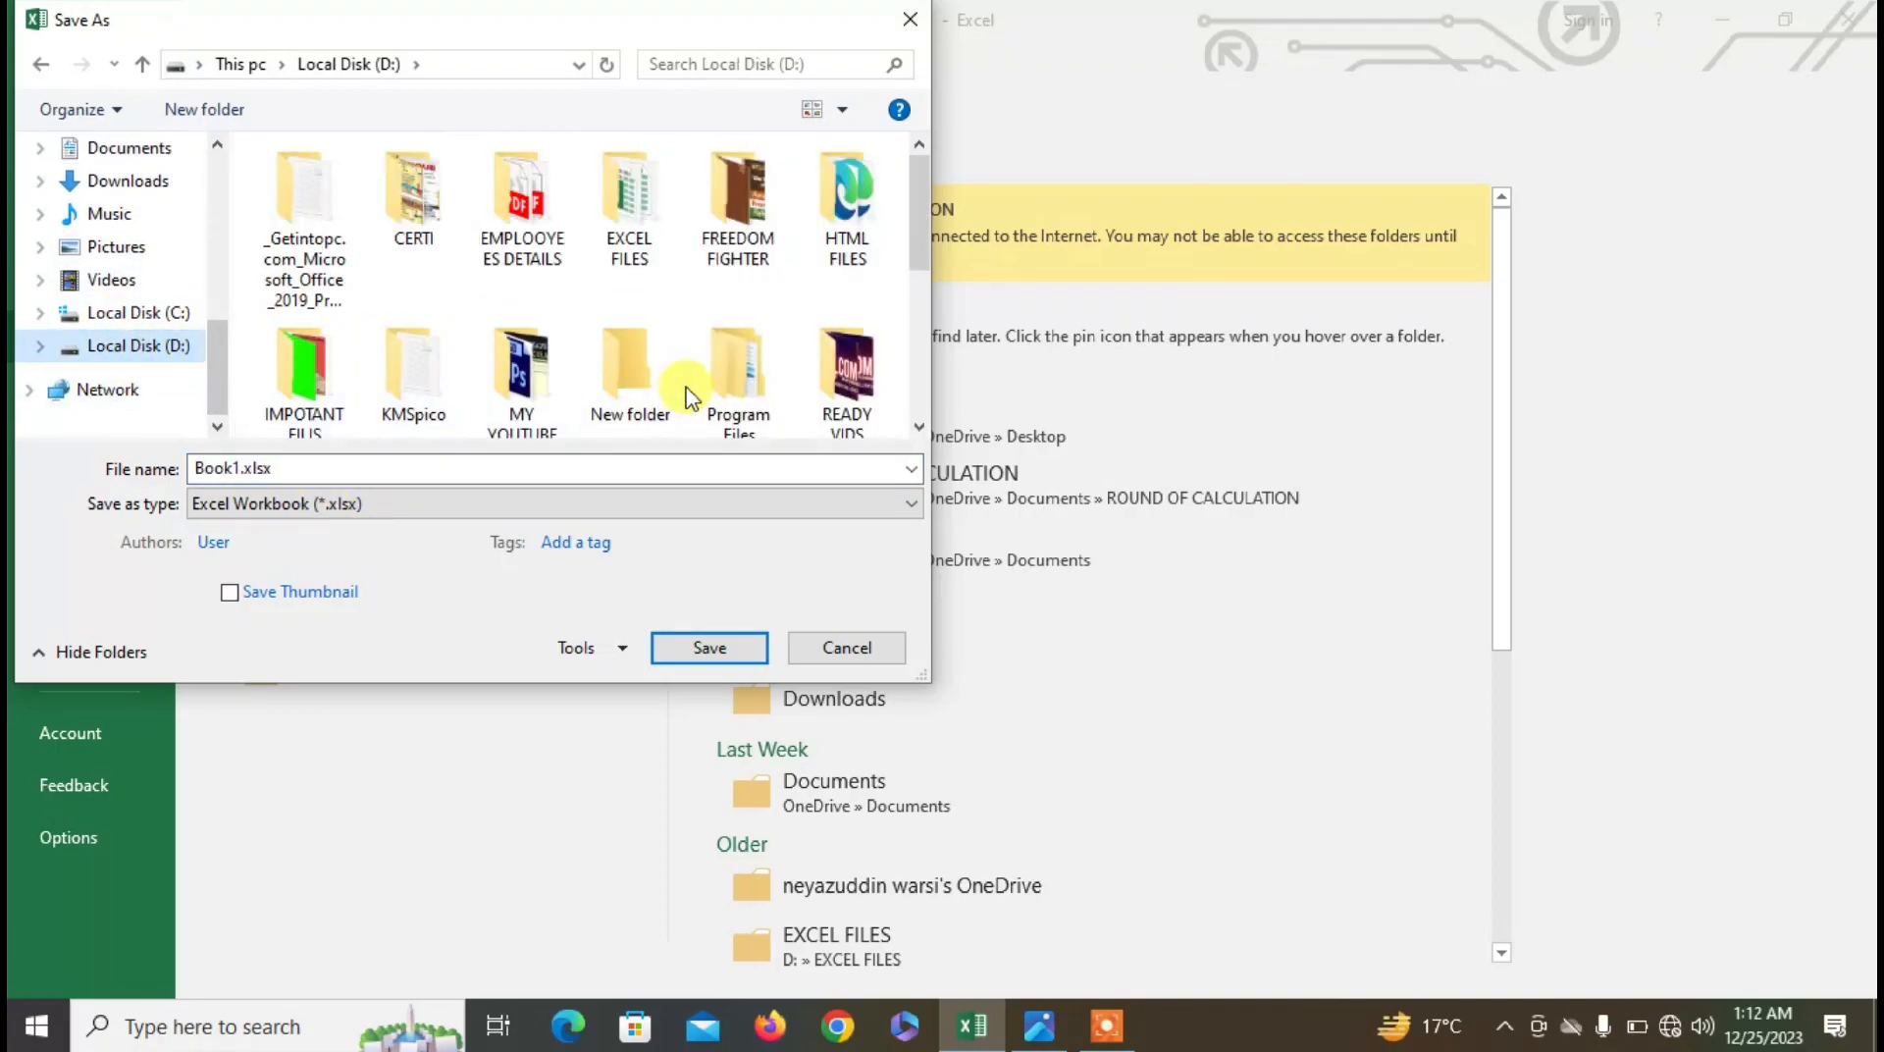
drag(917, 218, 918, 361)
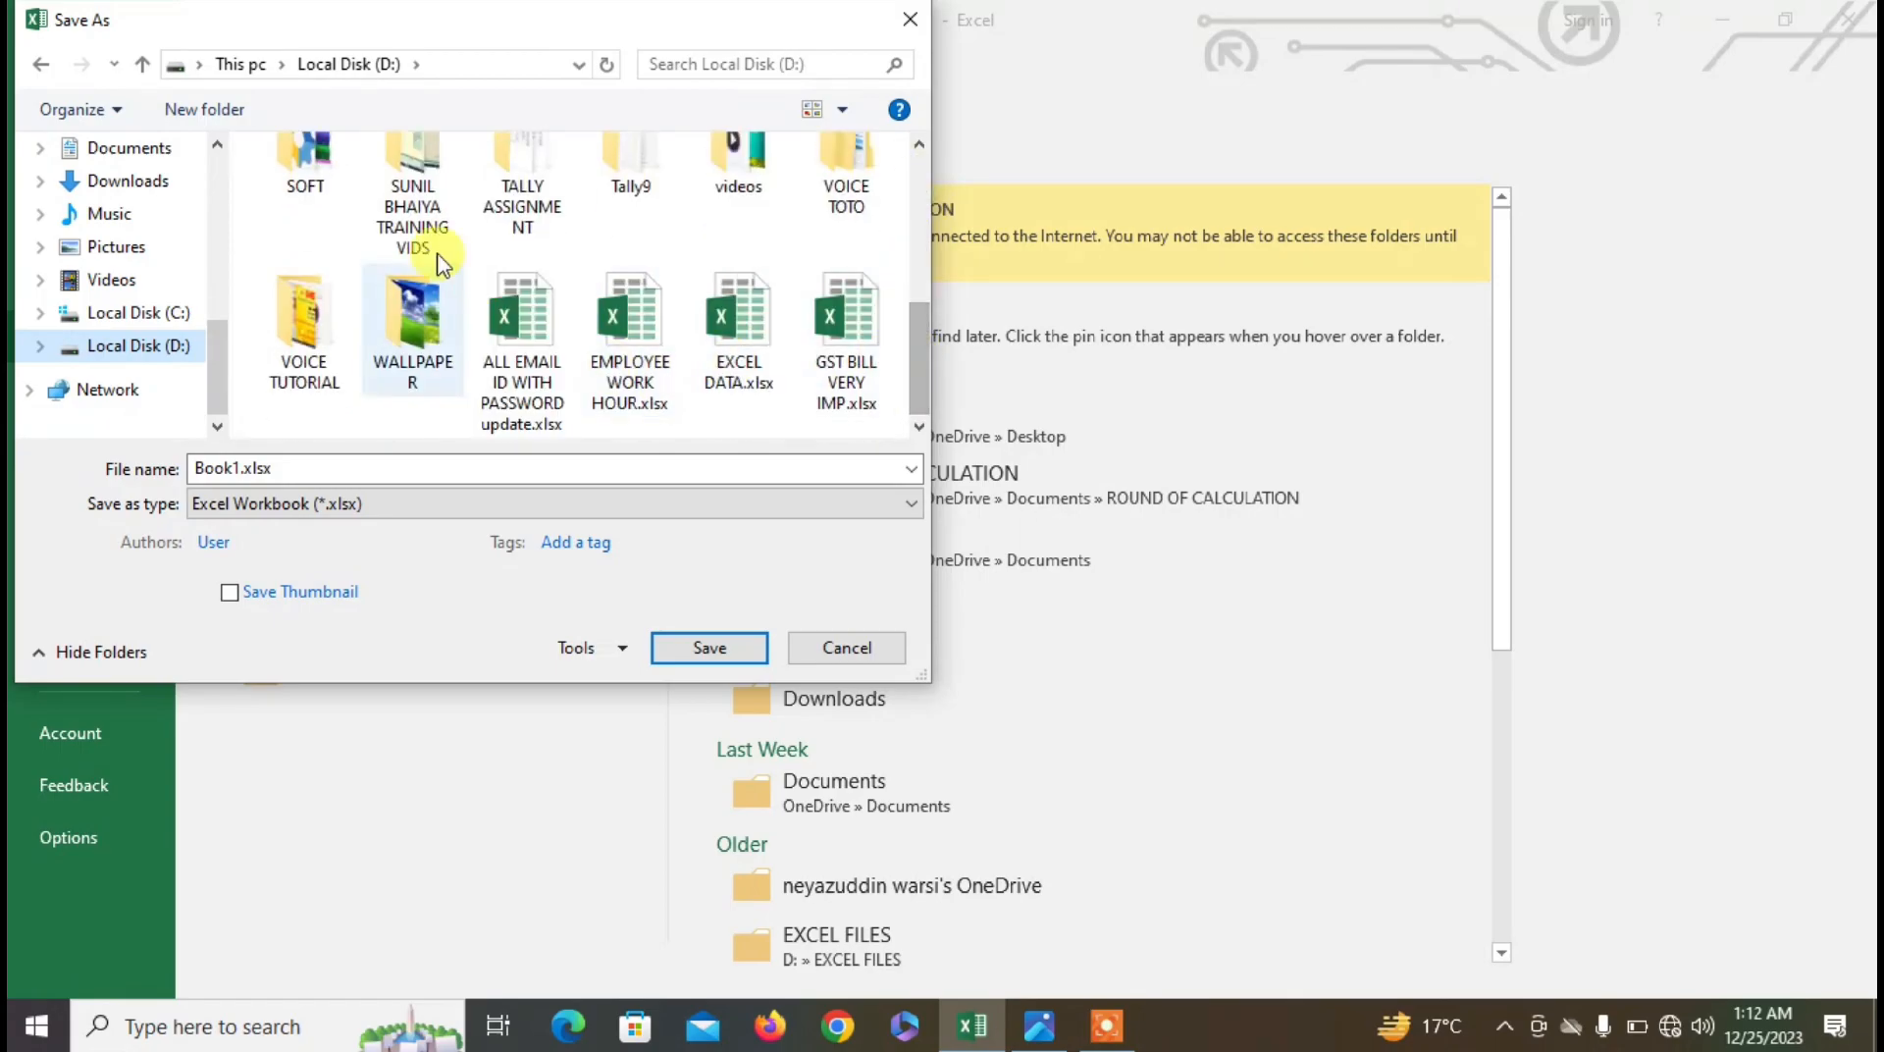
click(280, 314)
key(e)
key(e)
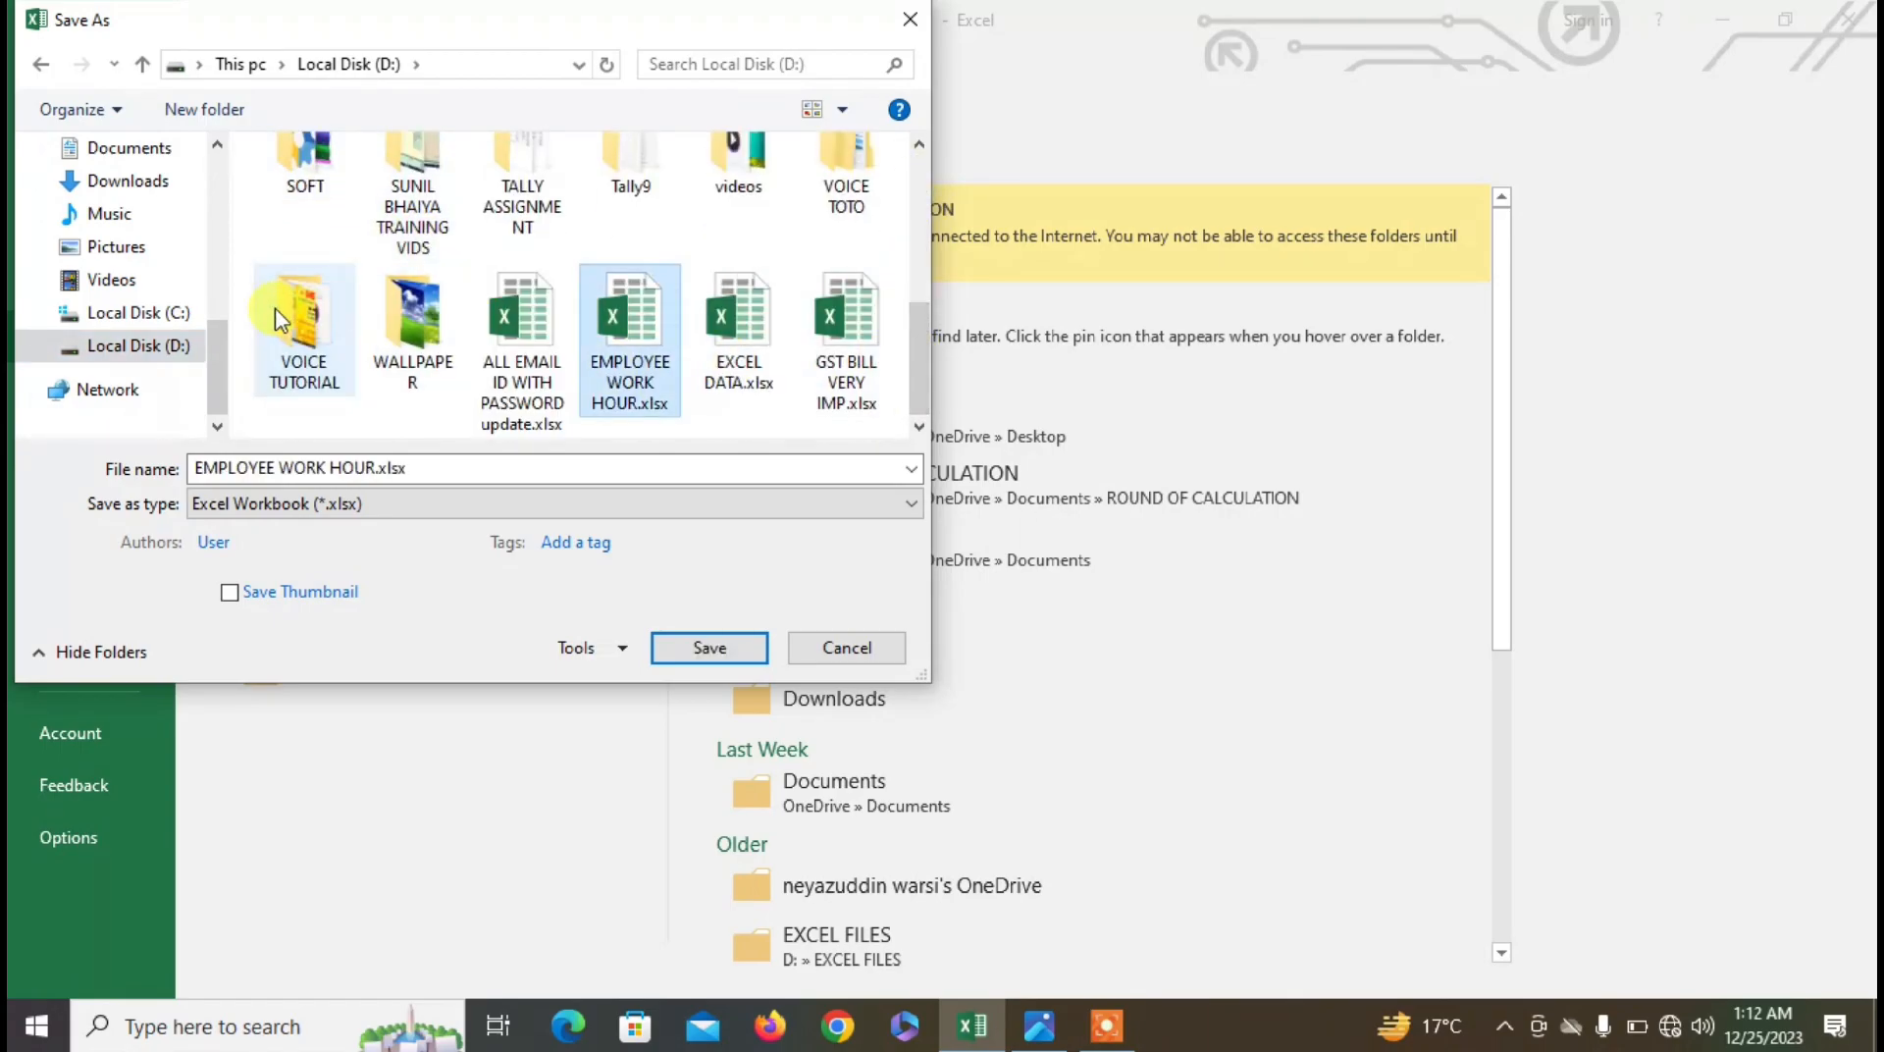
key(e)
key(e)
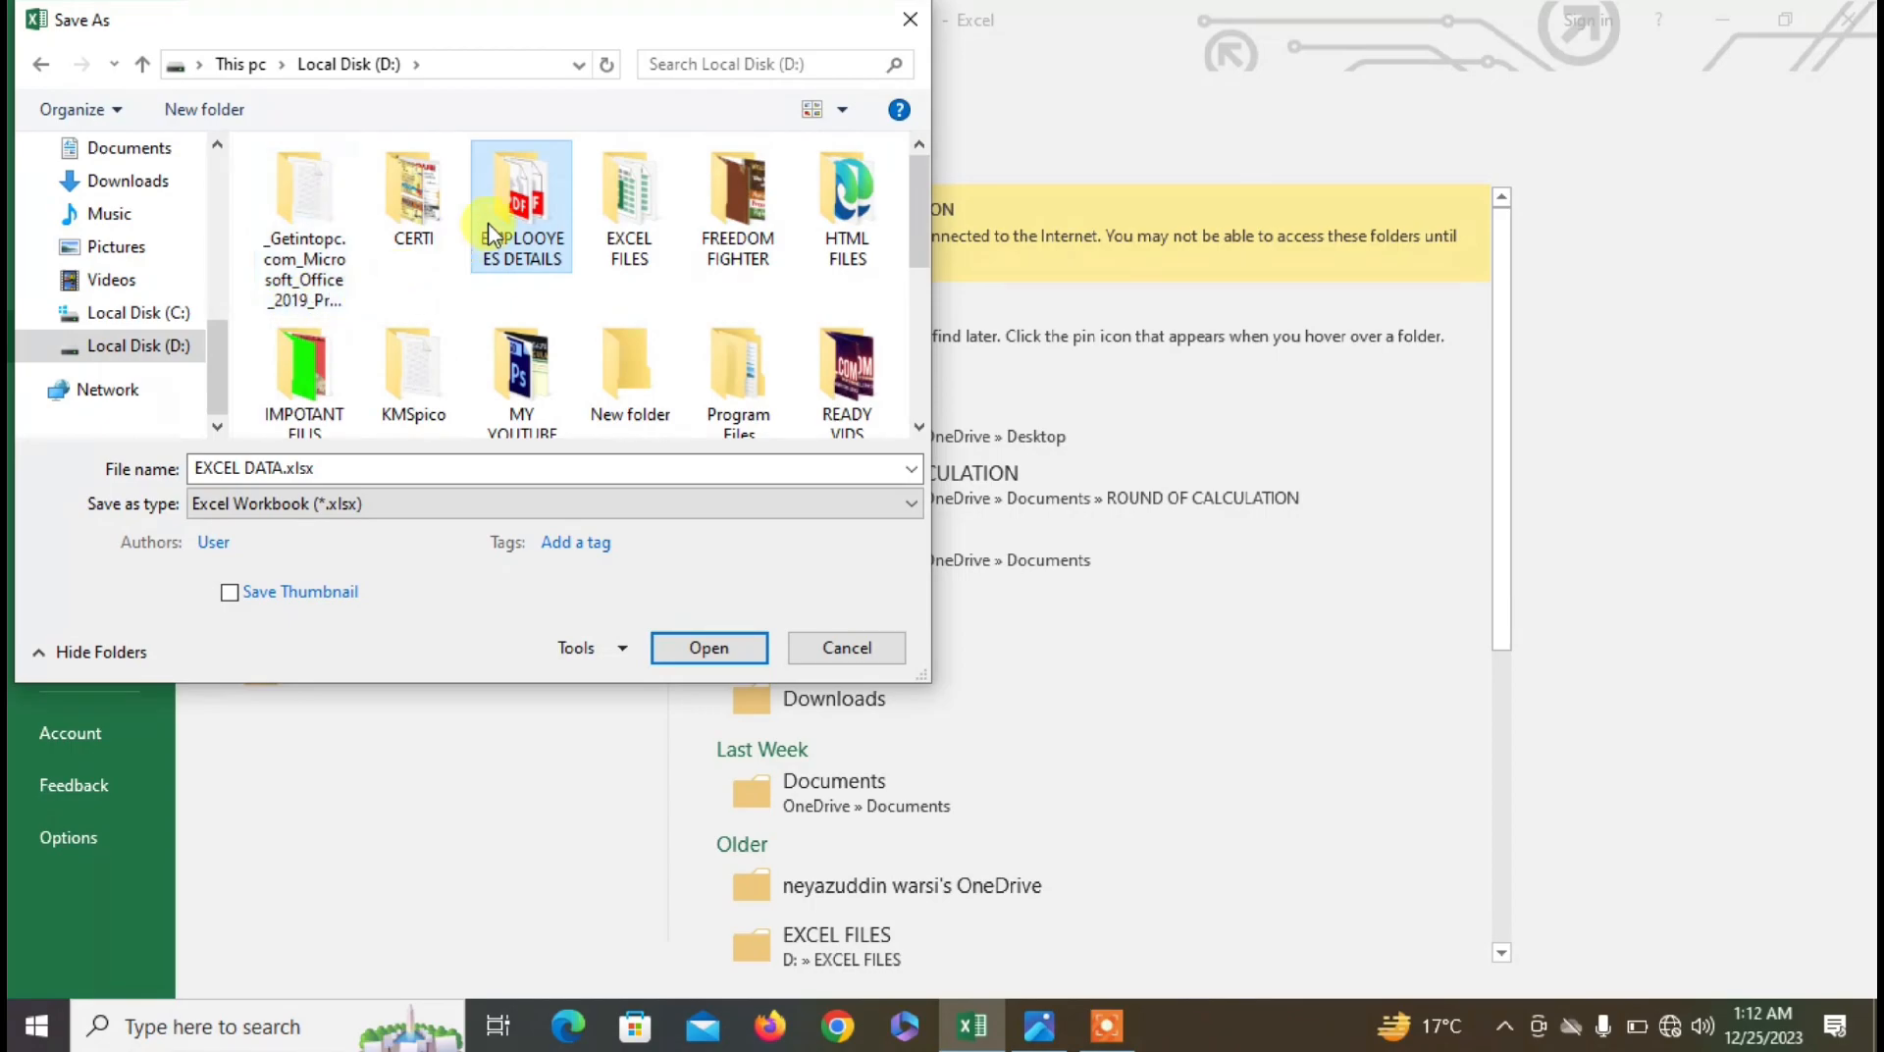
double_click(535, 211)
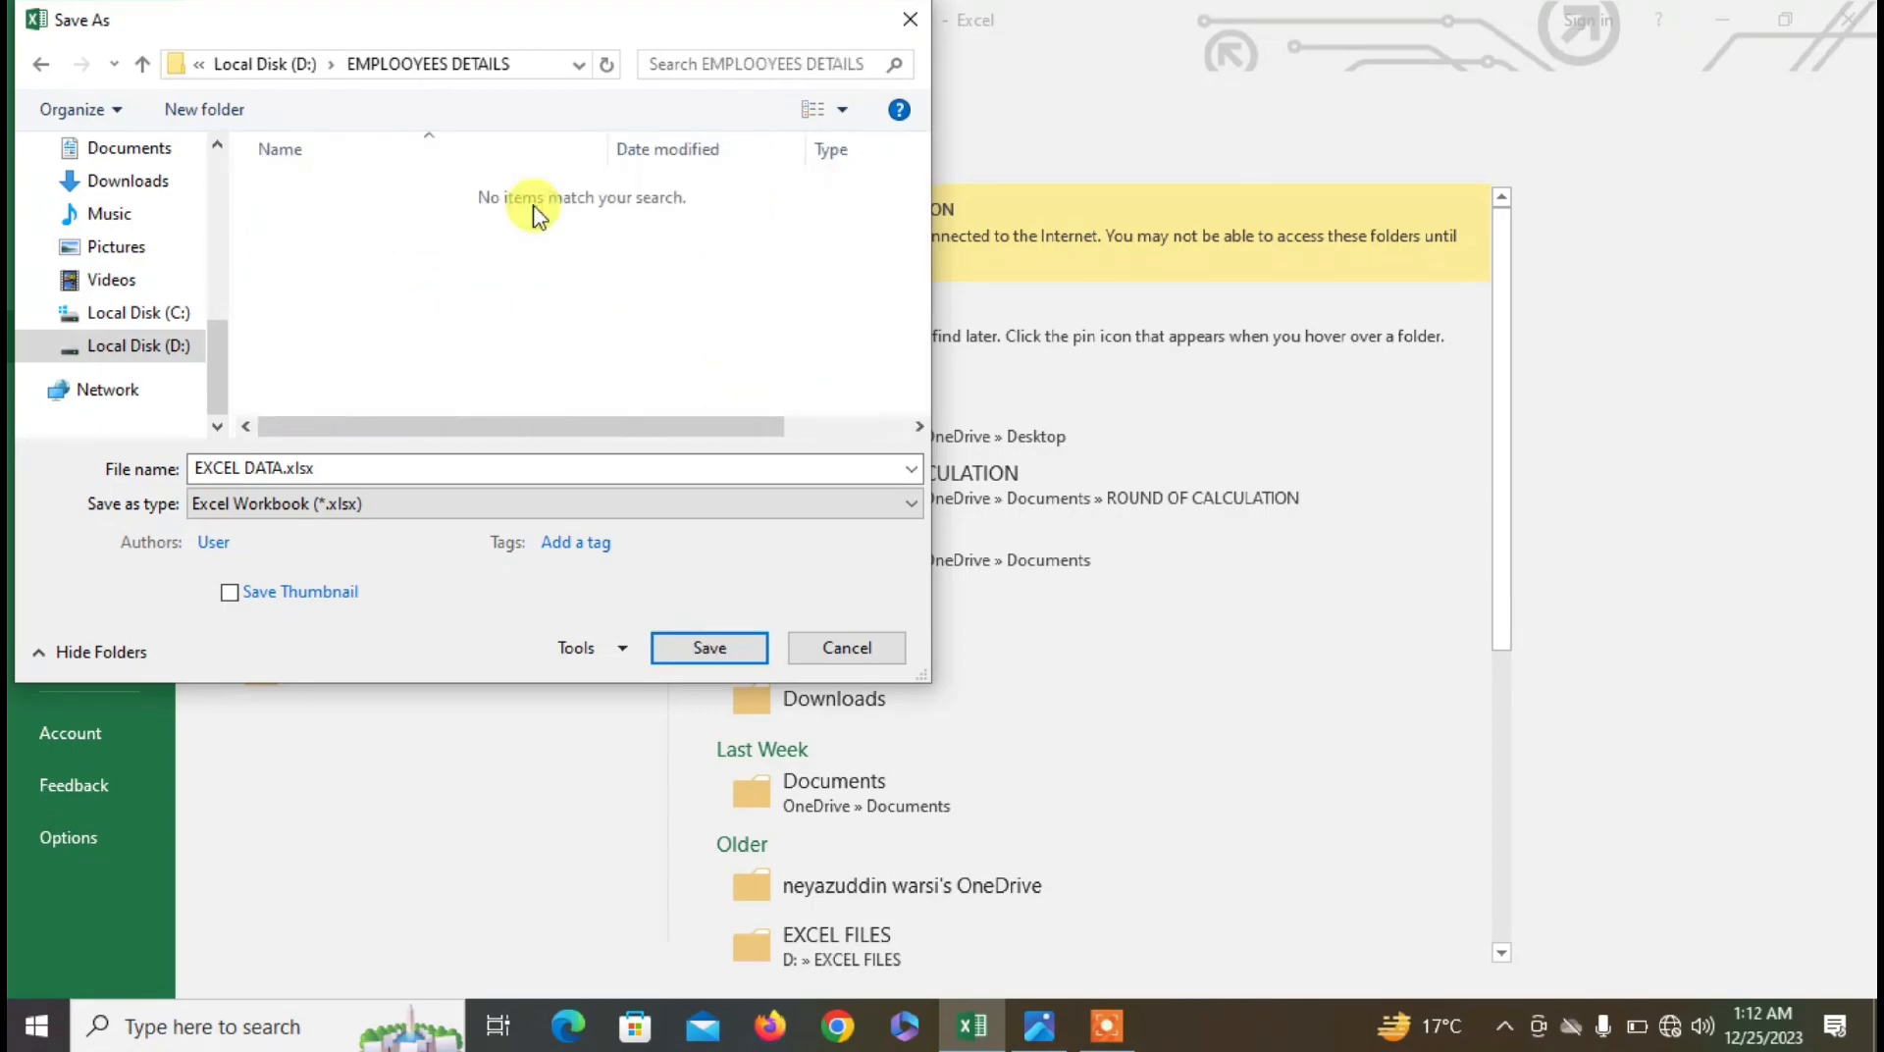
click(346, 469)
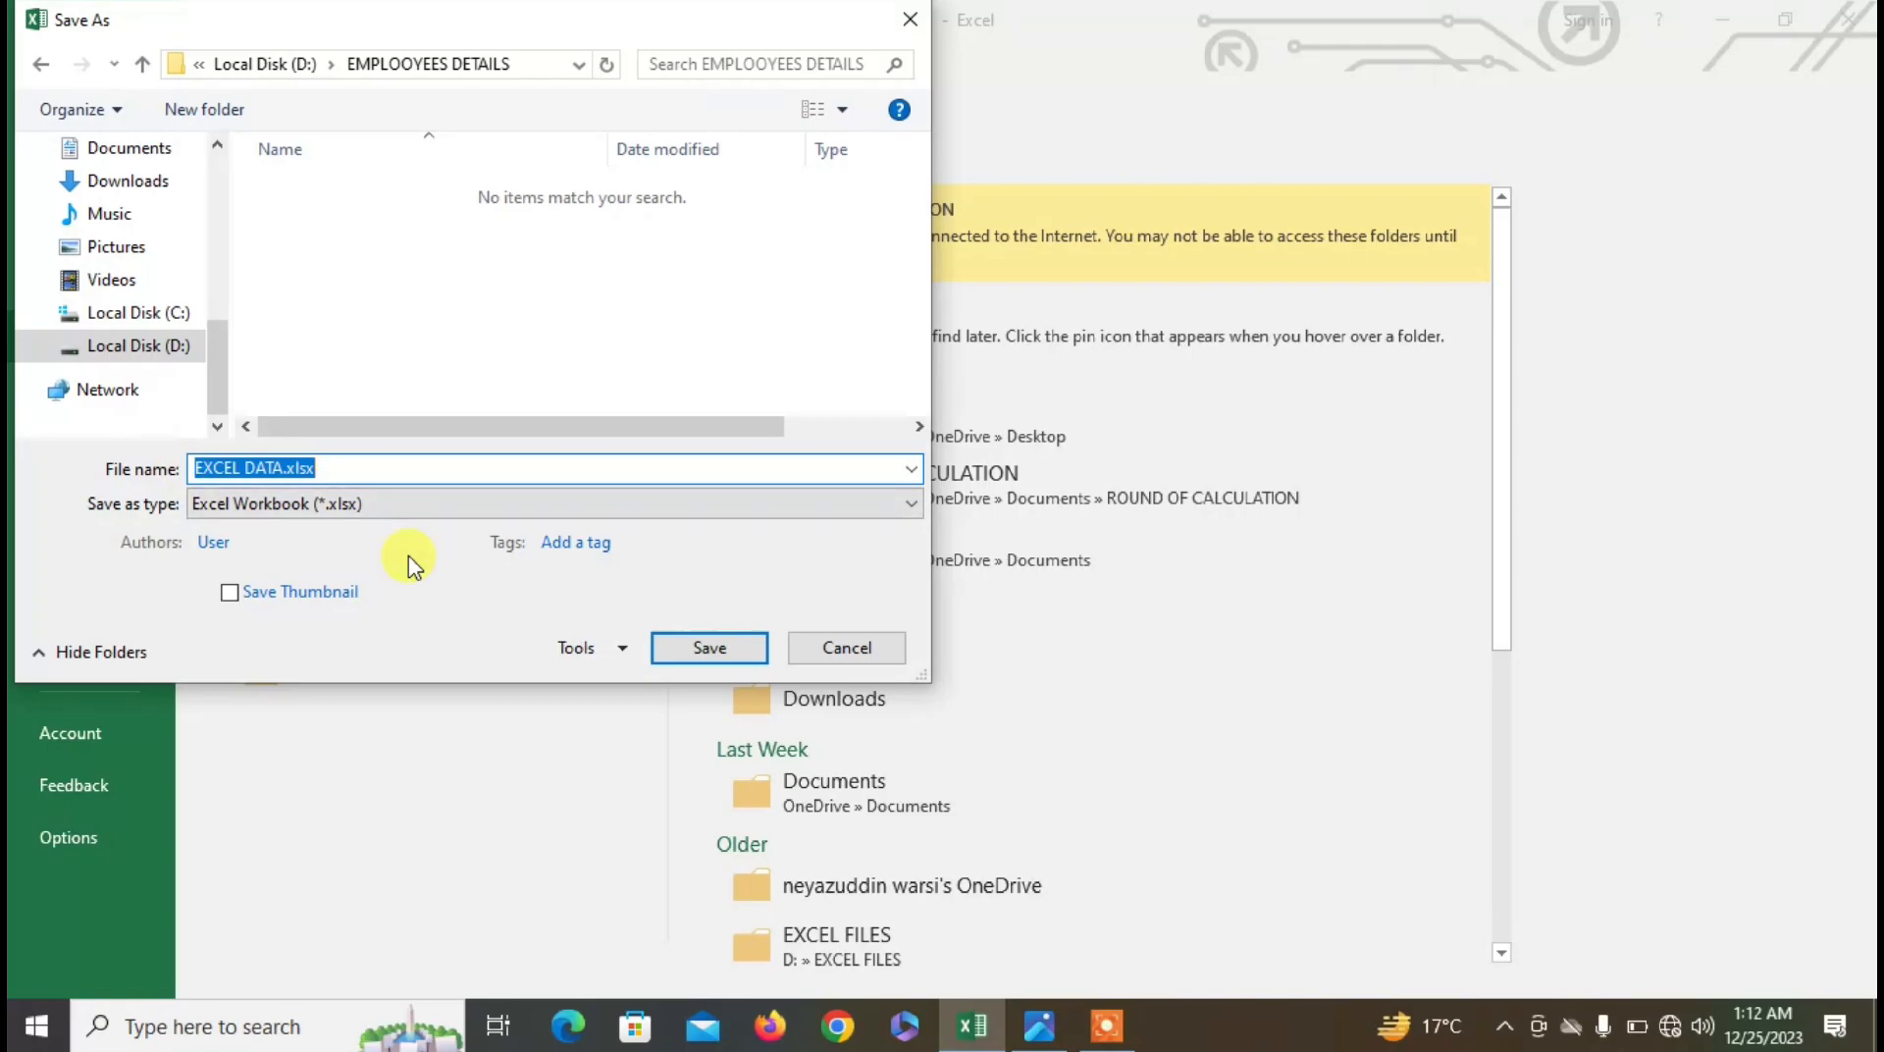
text(DATASHEET)
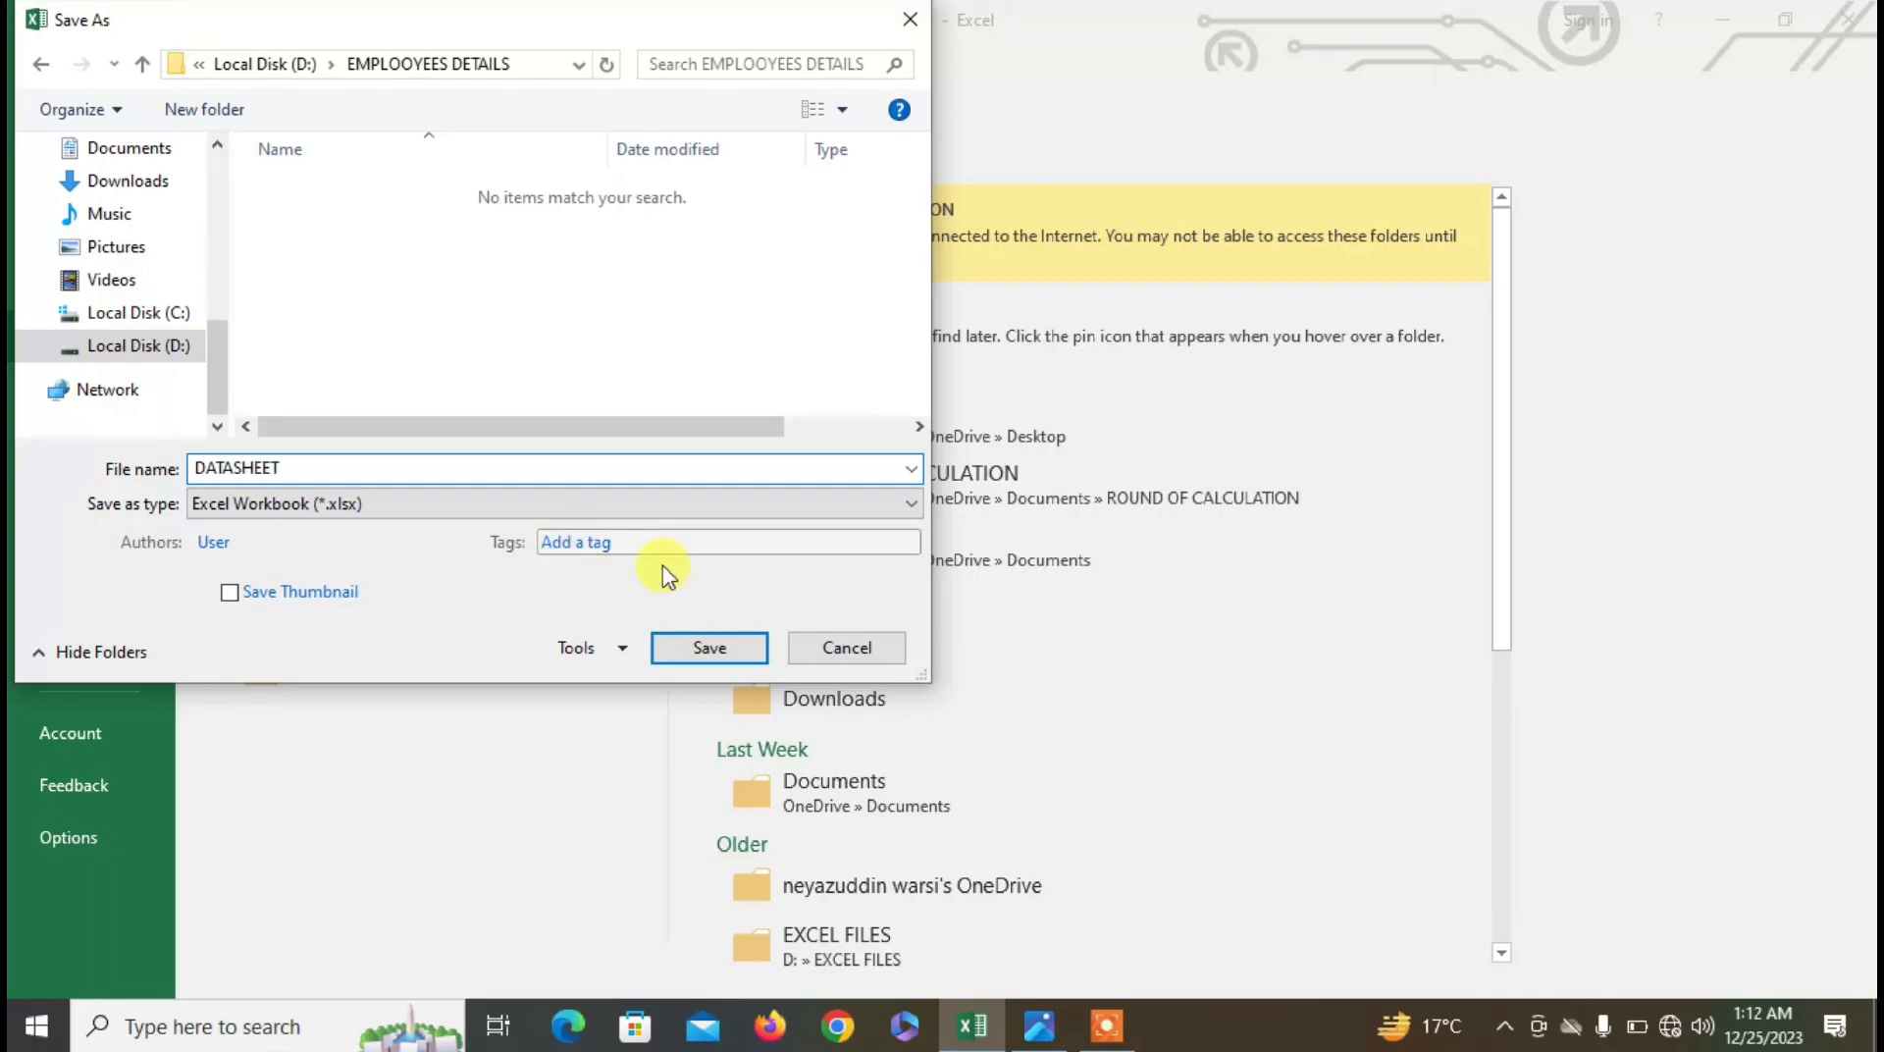
click(706, 646)
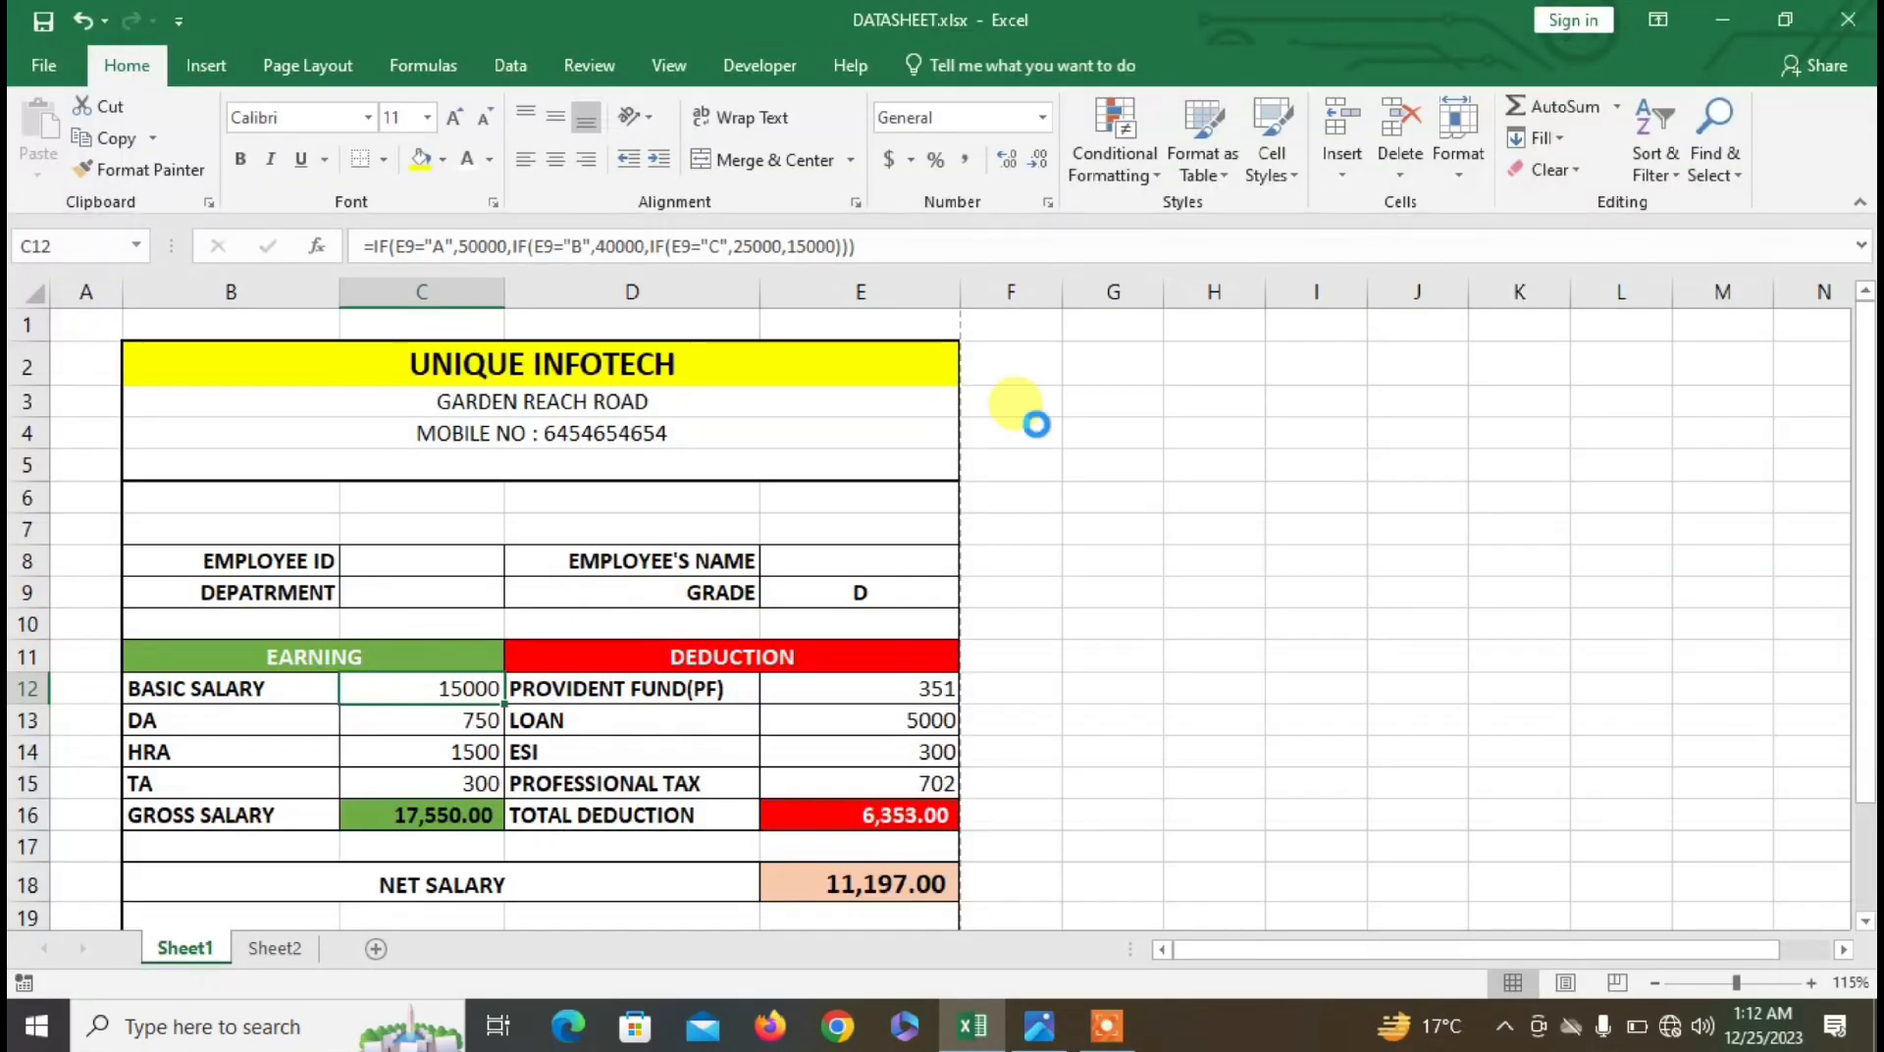
- Close Excel and the payslip photo, then relaunch Excel by searching 'EXCEL' from the taskbar
click(1849, 20)
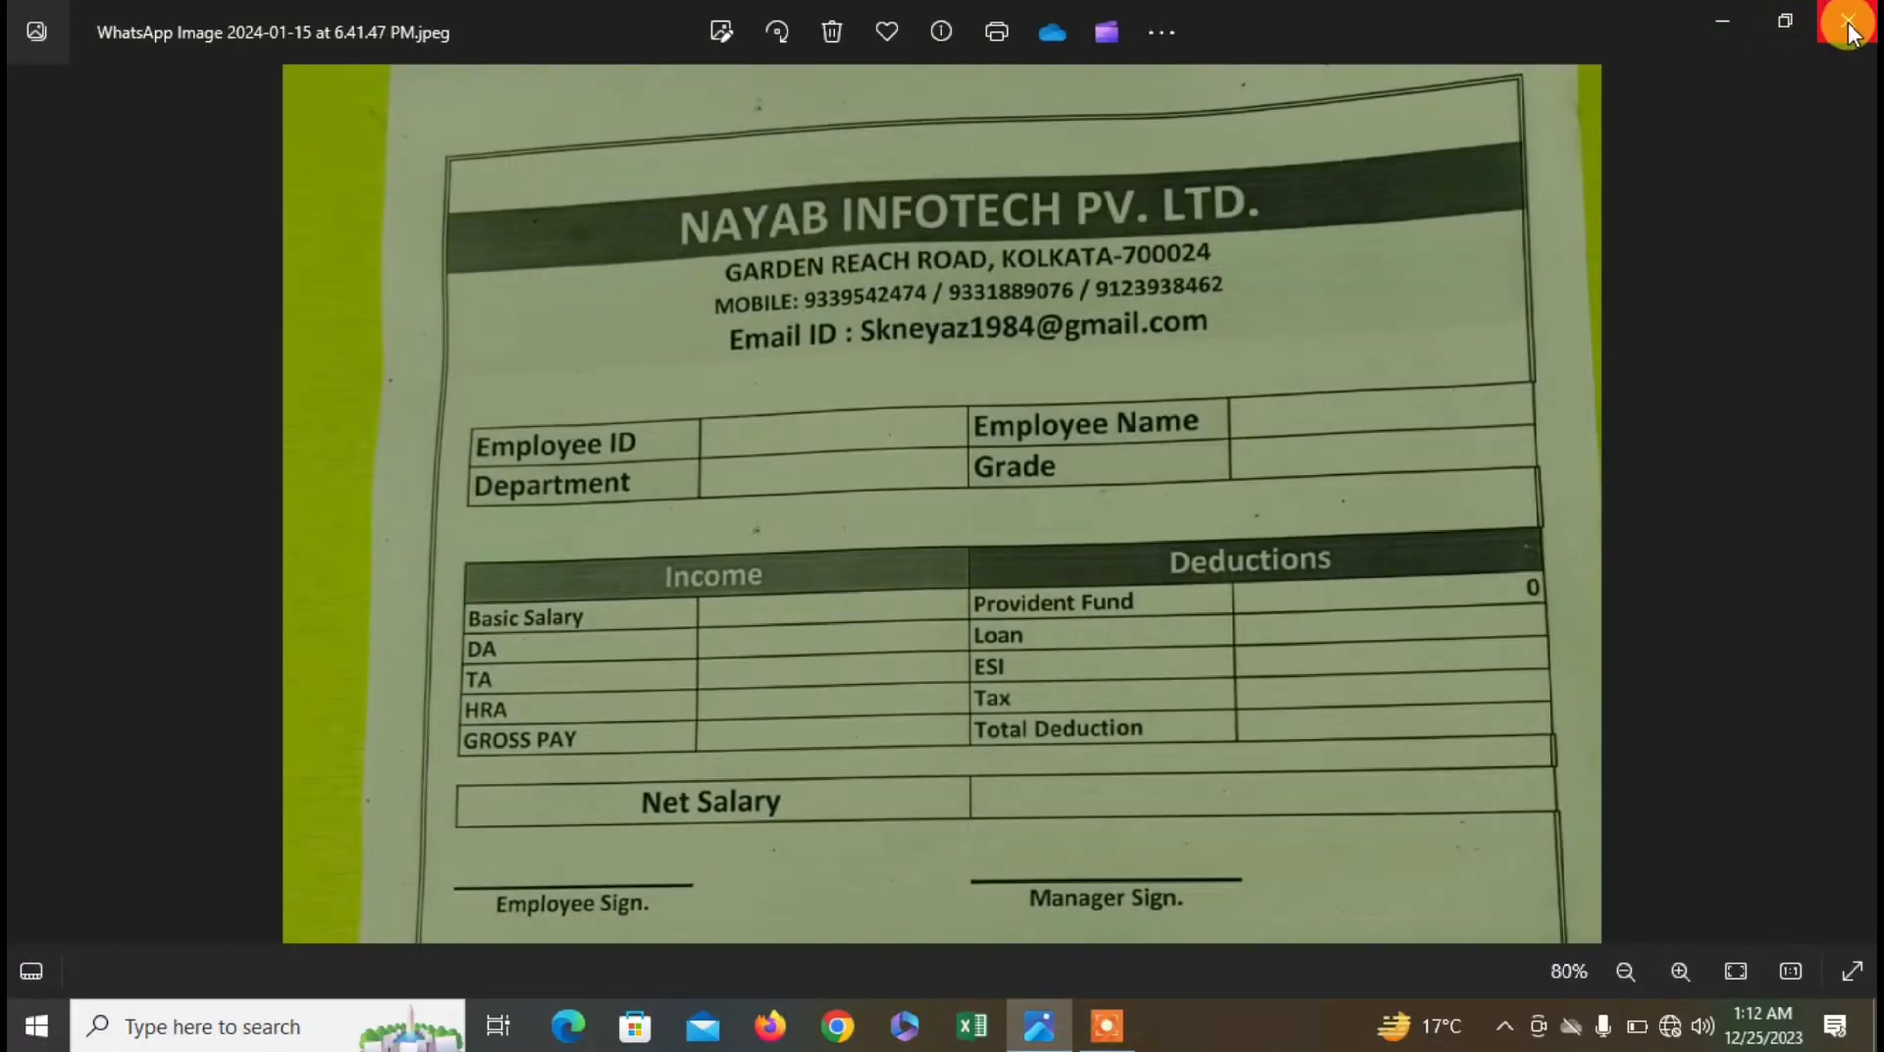
click(1850, 31)
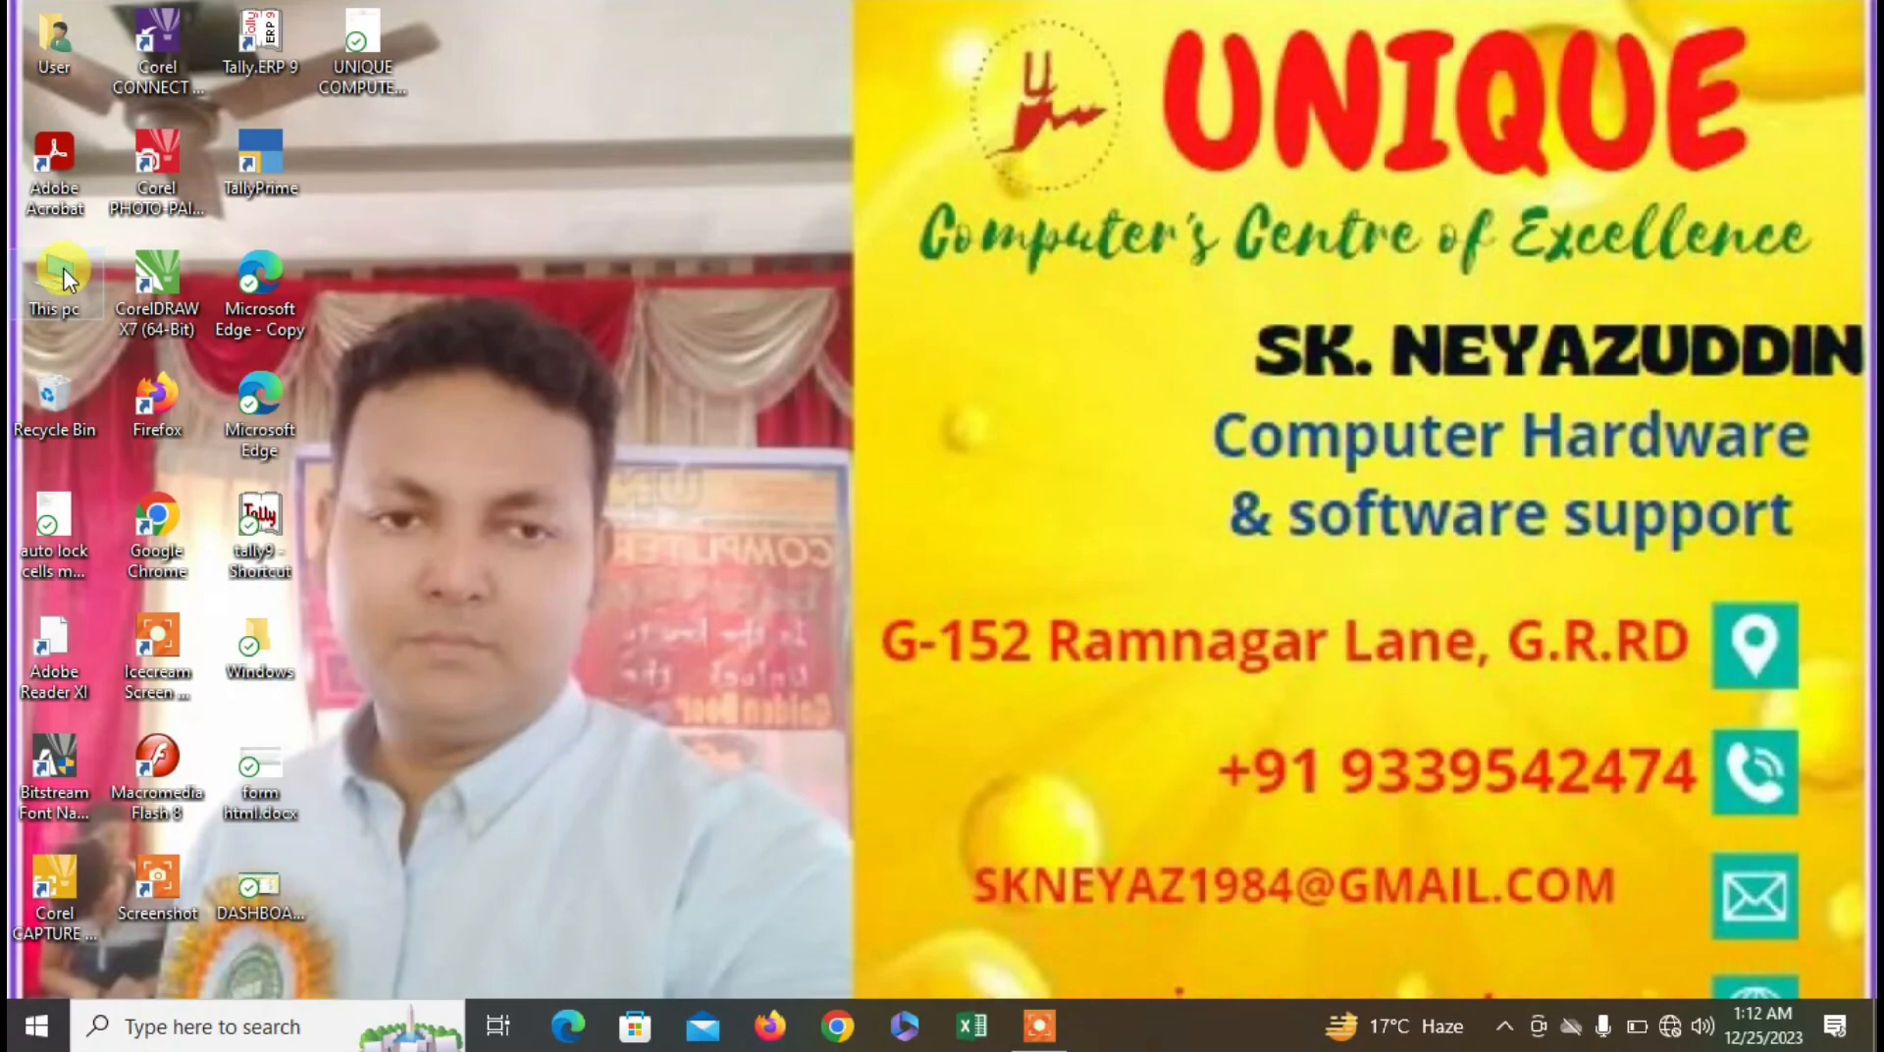
click(282, 1032)
text(EXCEL)
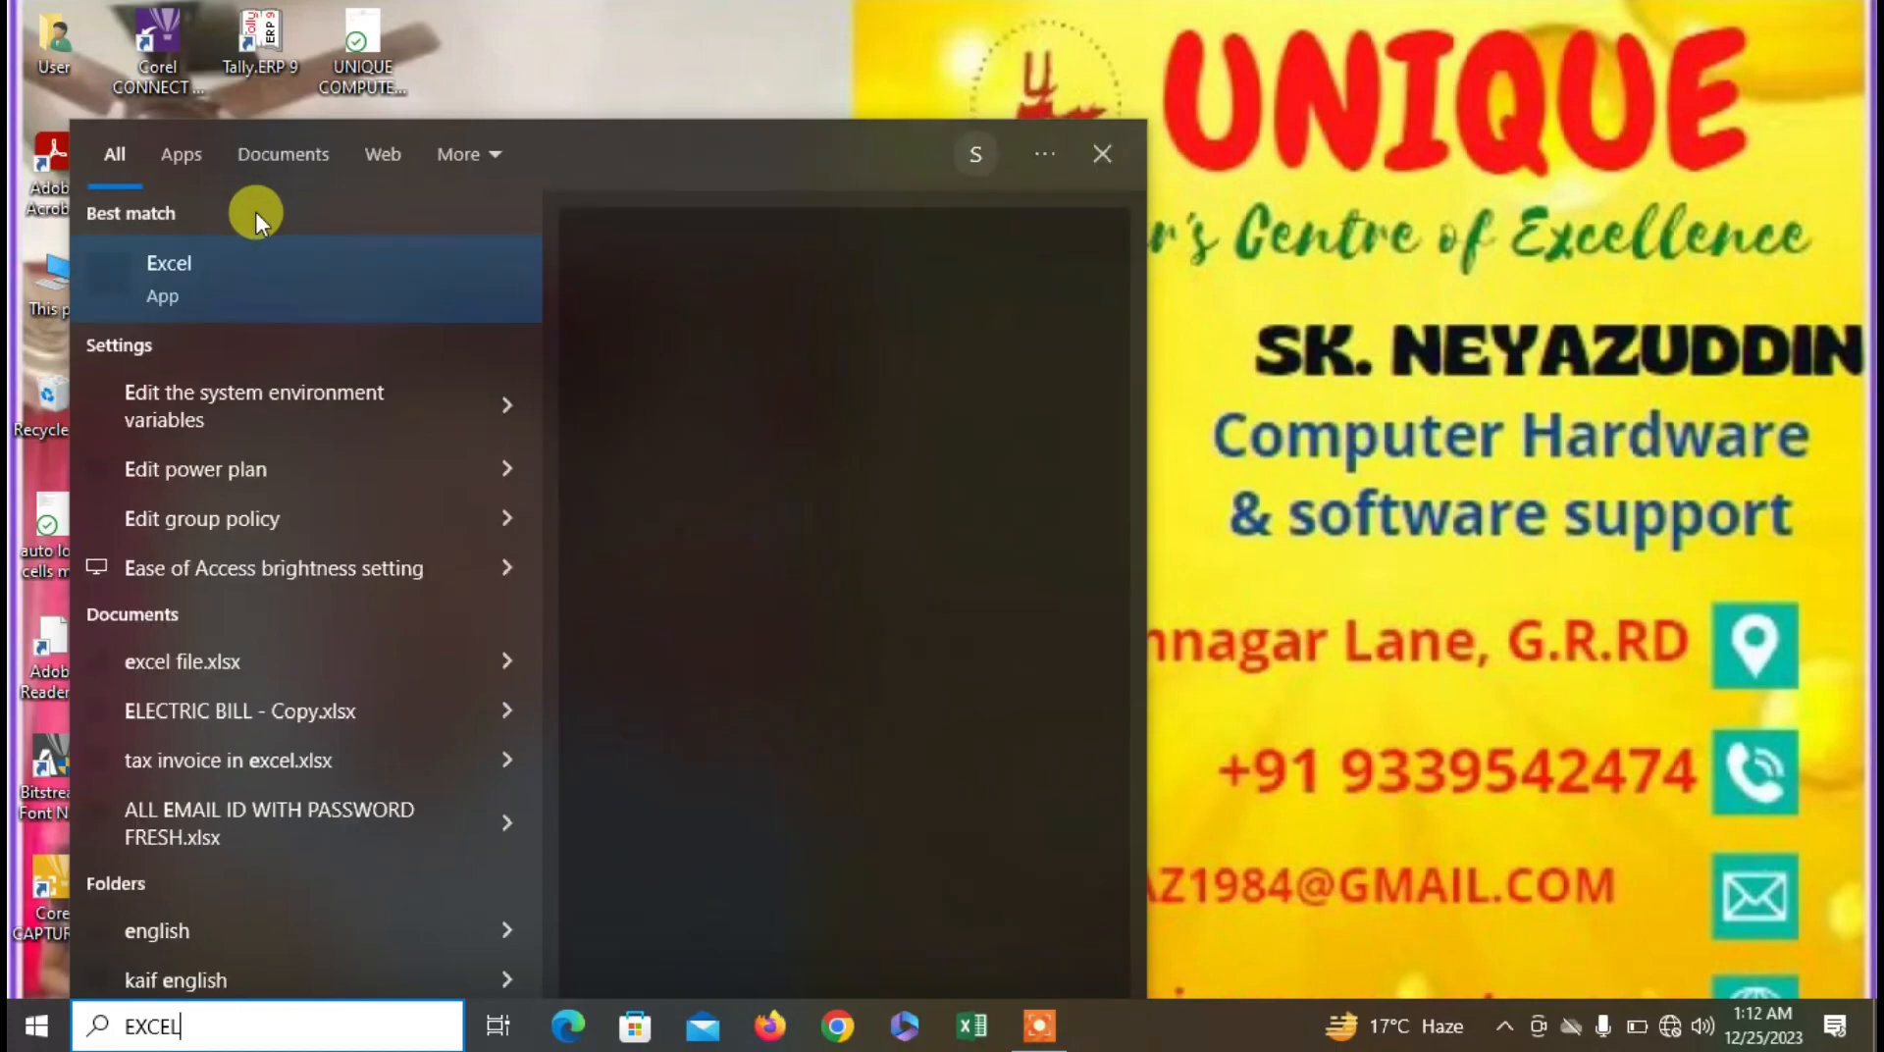
click(241, 264)
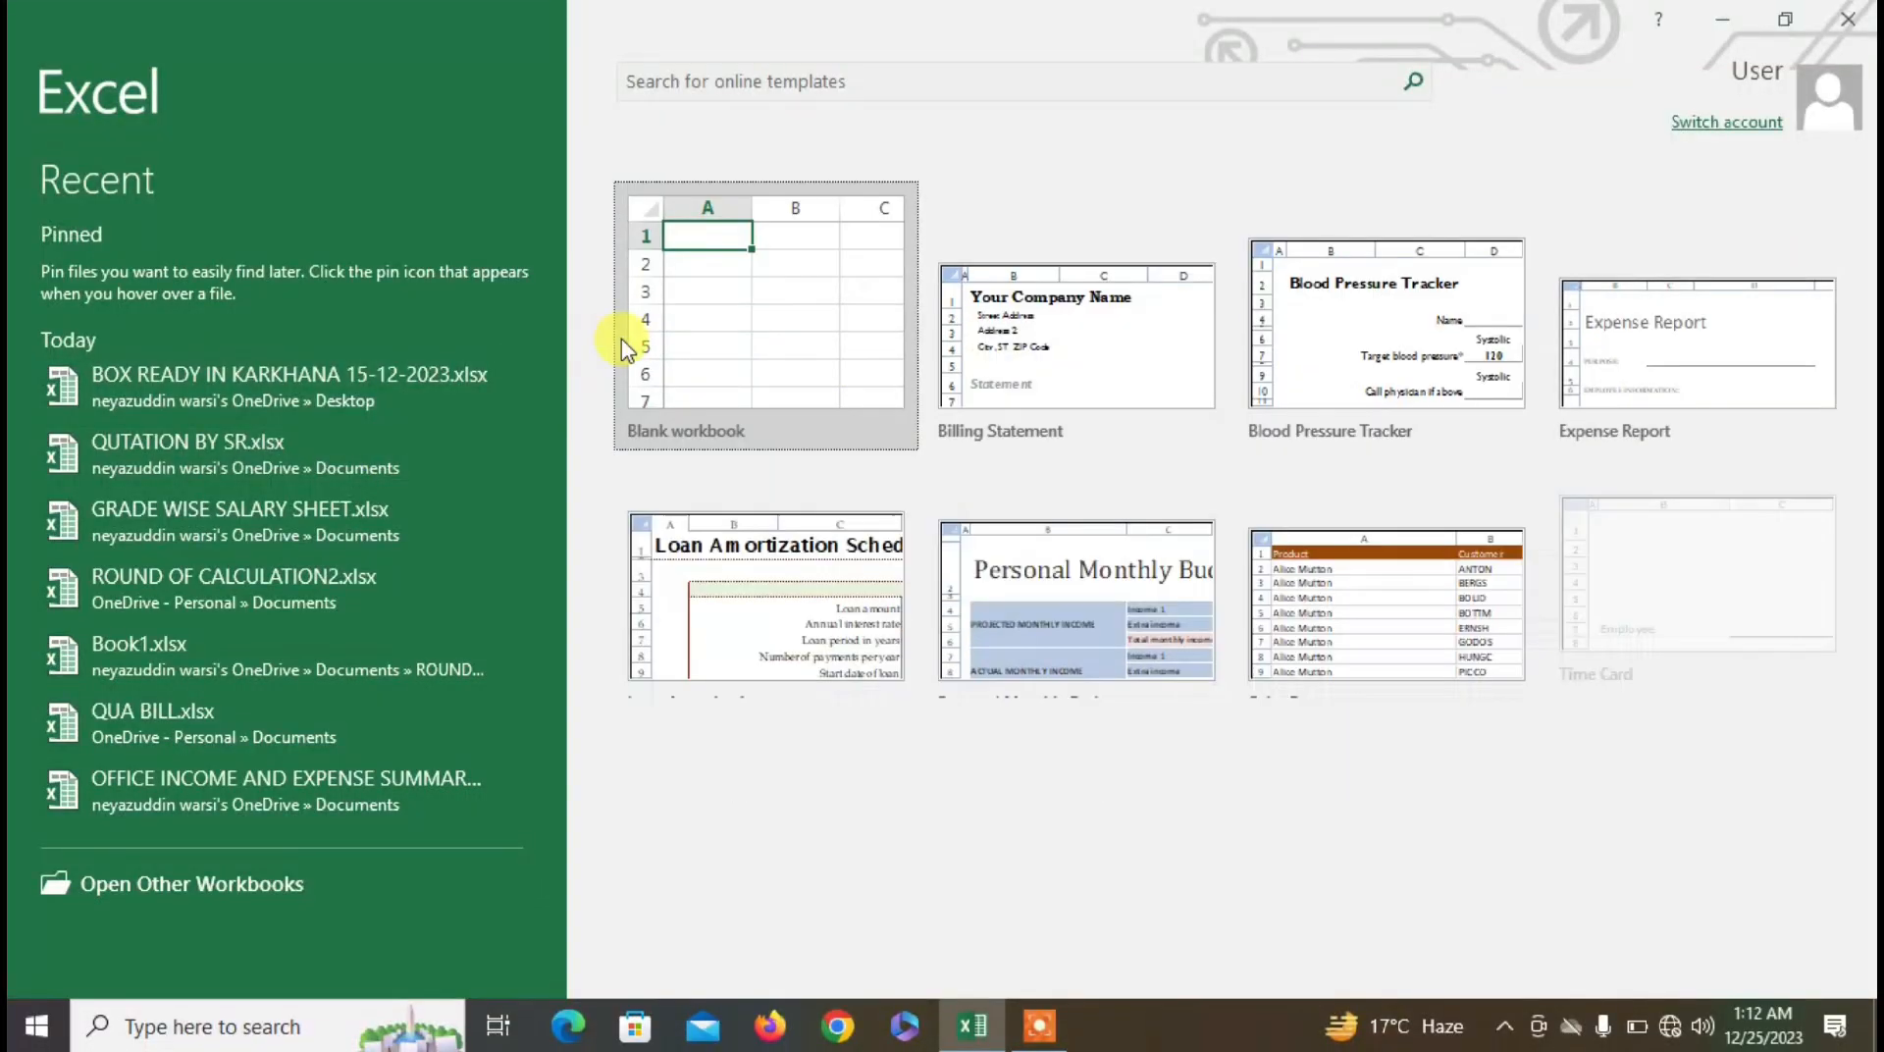
- From a blank workbook, open D:\EMPLOOYEES DETAILS\DATASHEET.xlsx through File > Open > Browse
click(666, 319)
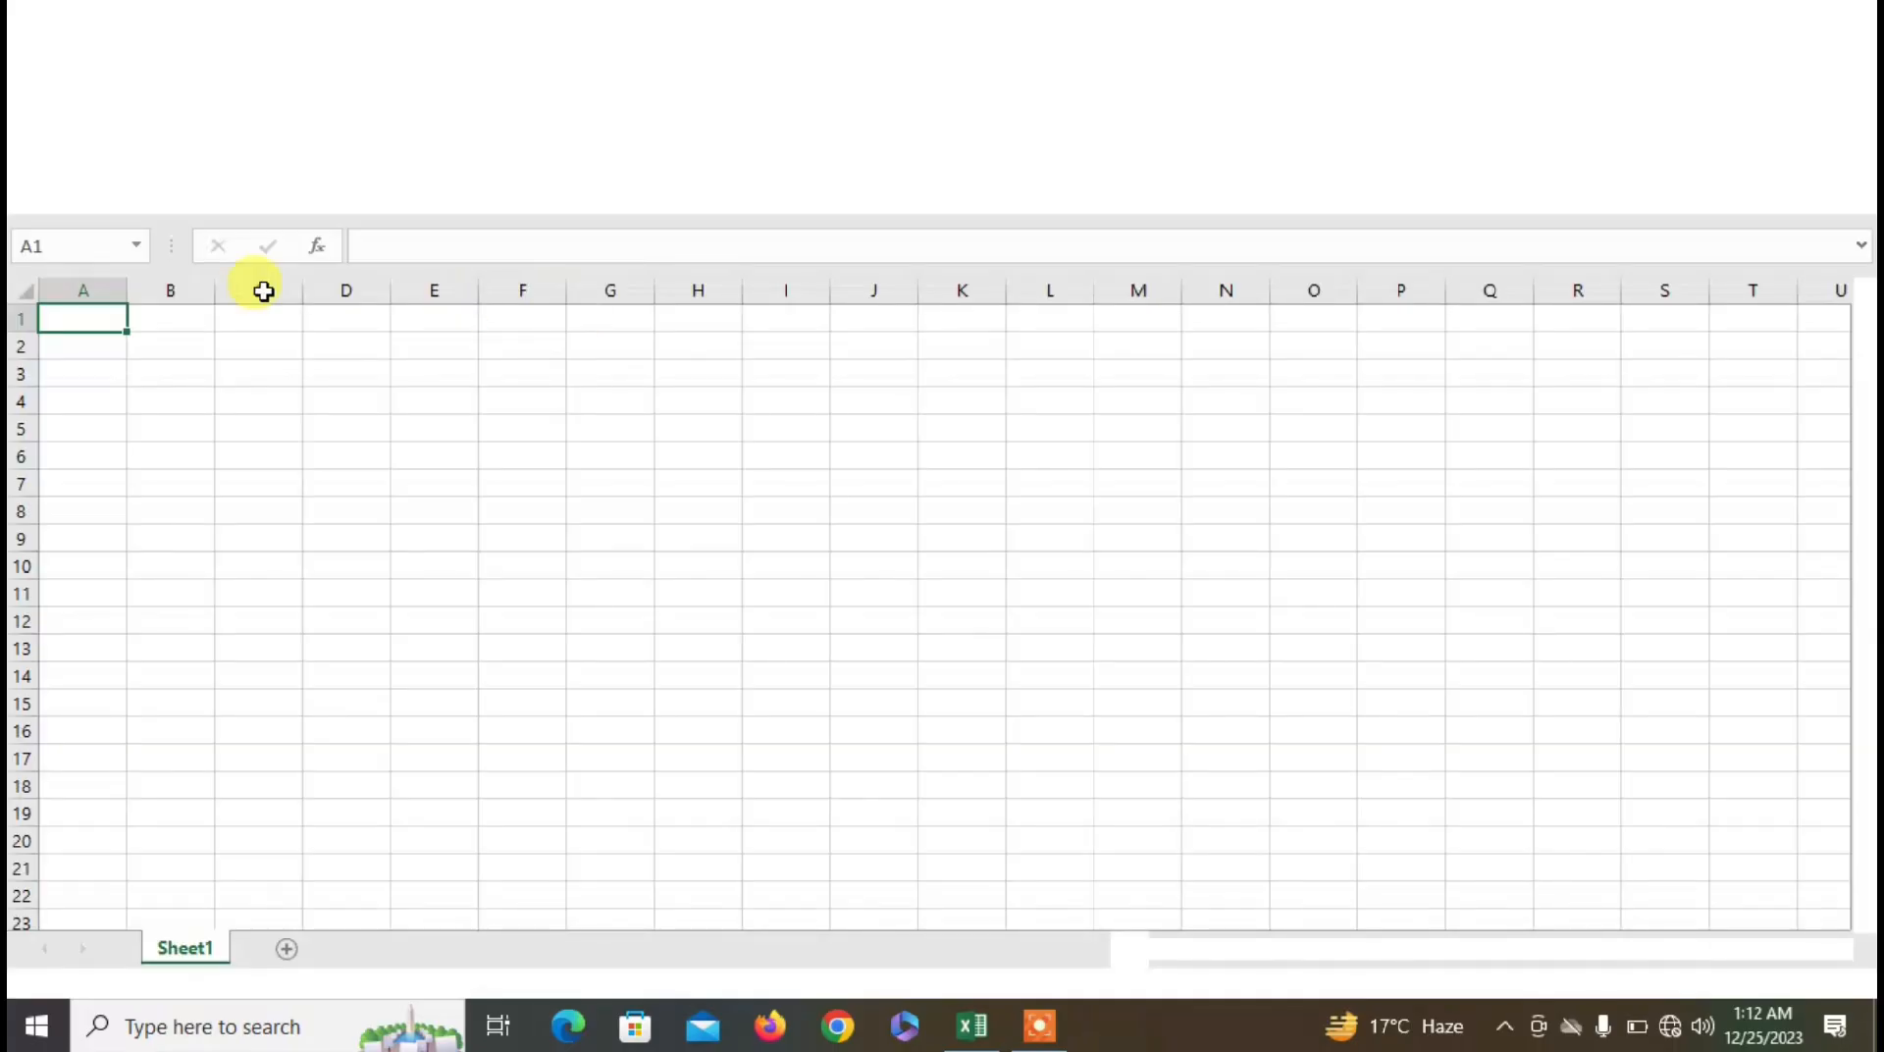
click(55, 62)
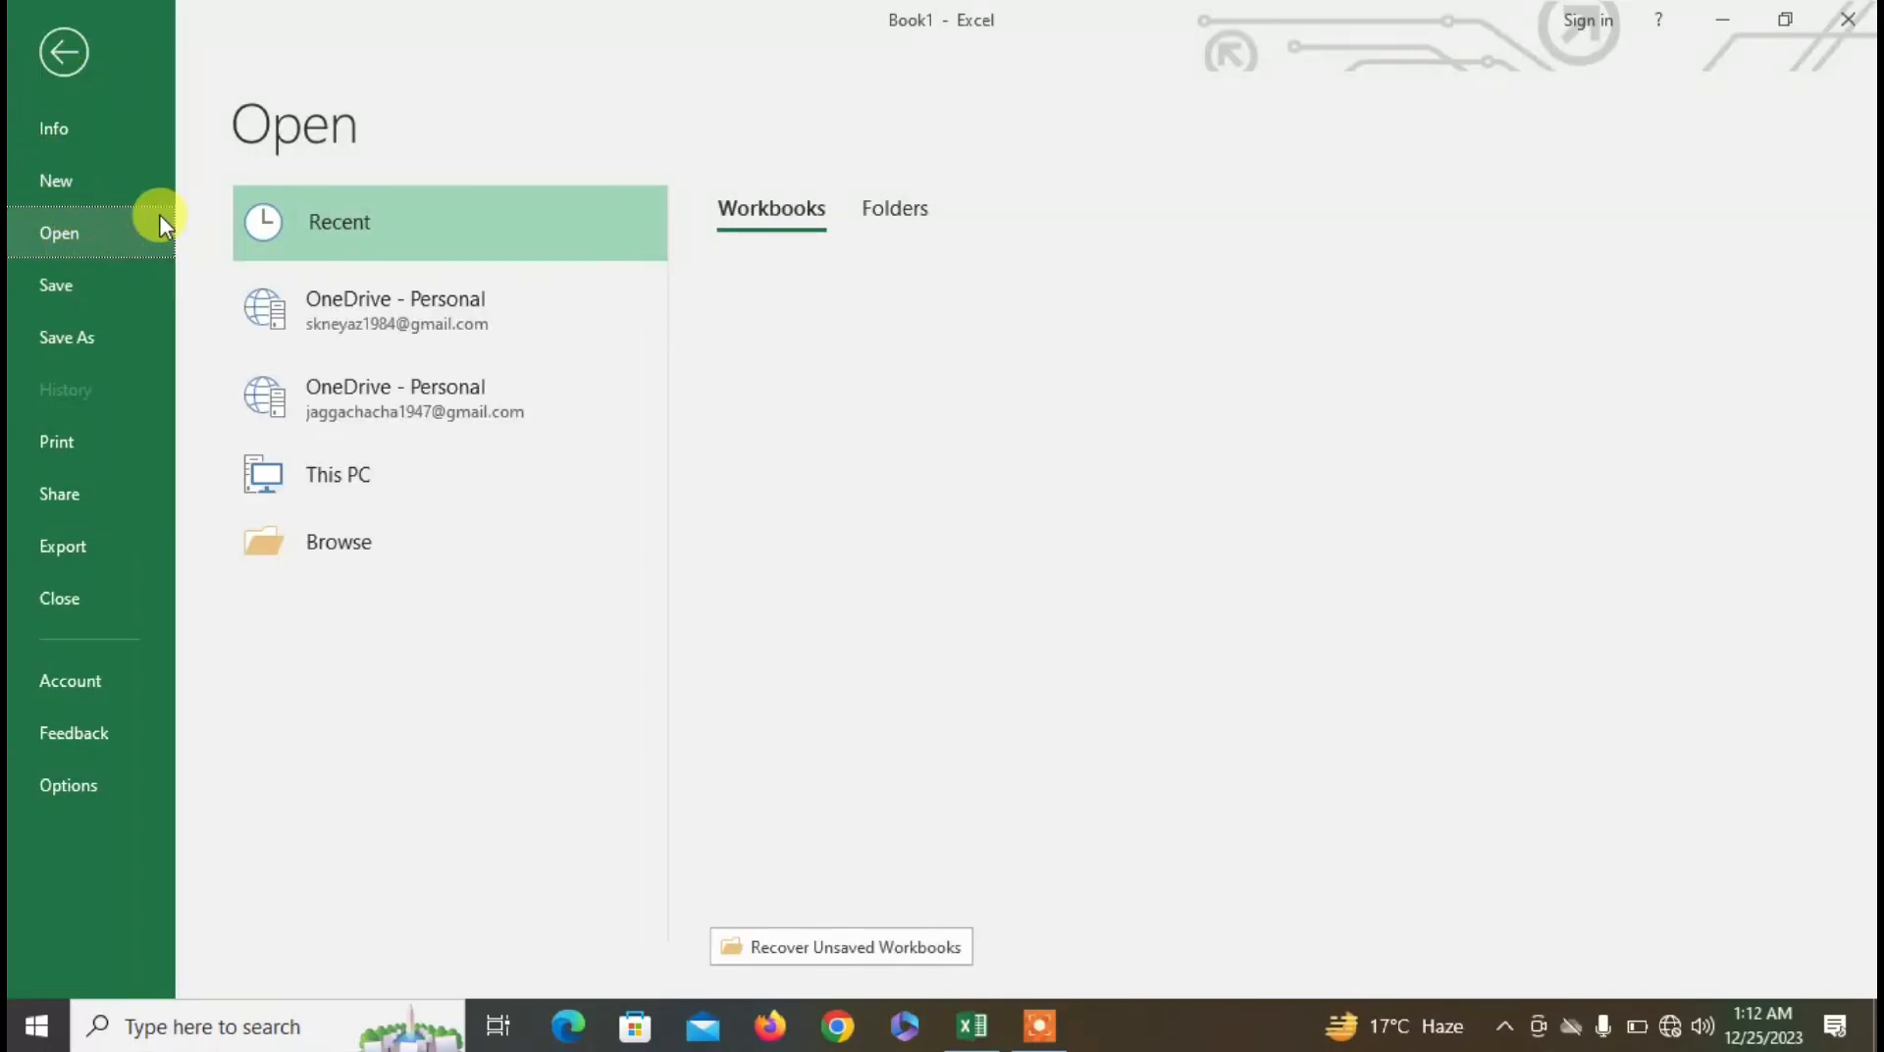
click(326, 624)
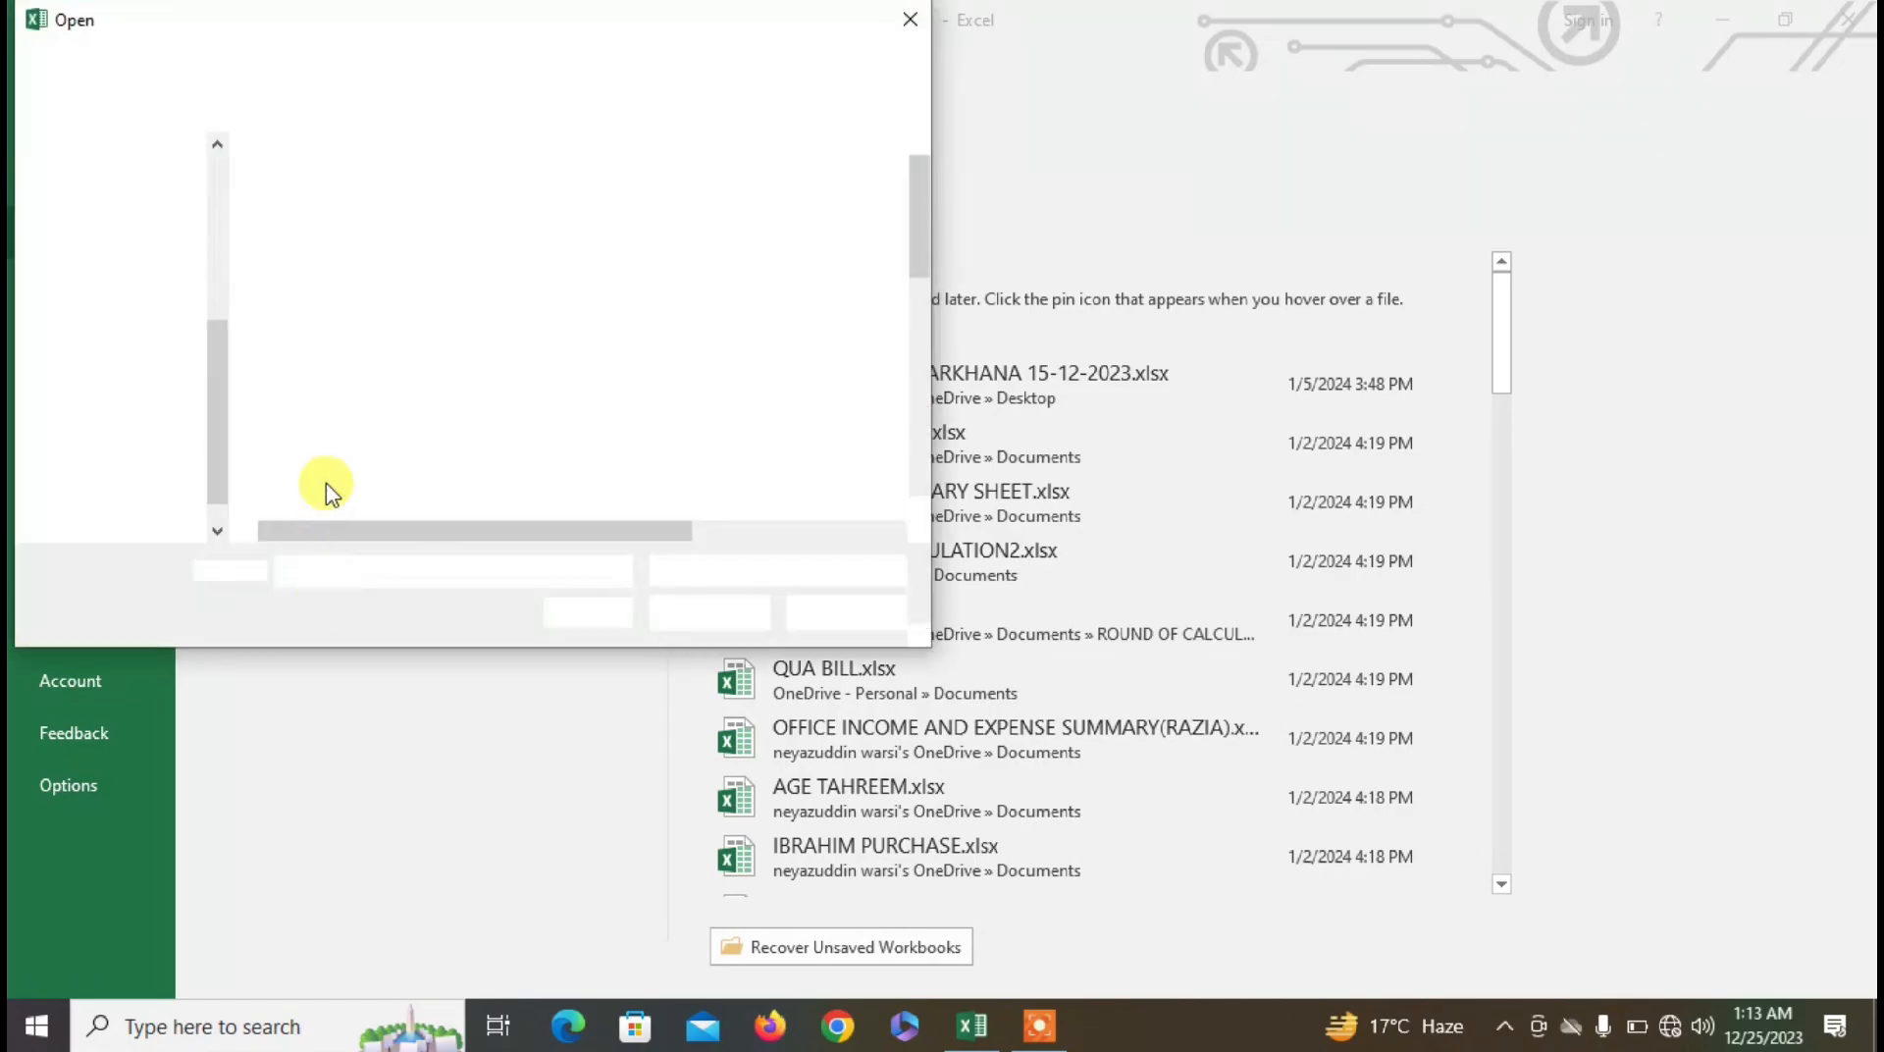
scroll(214, 379, down, 1)
click(139, 423)
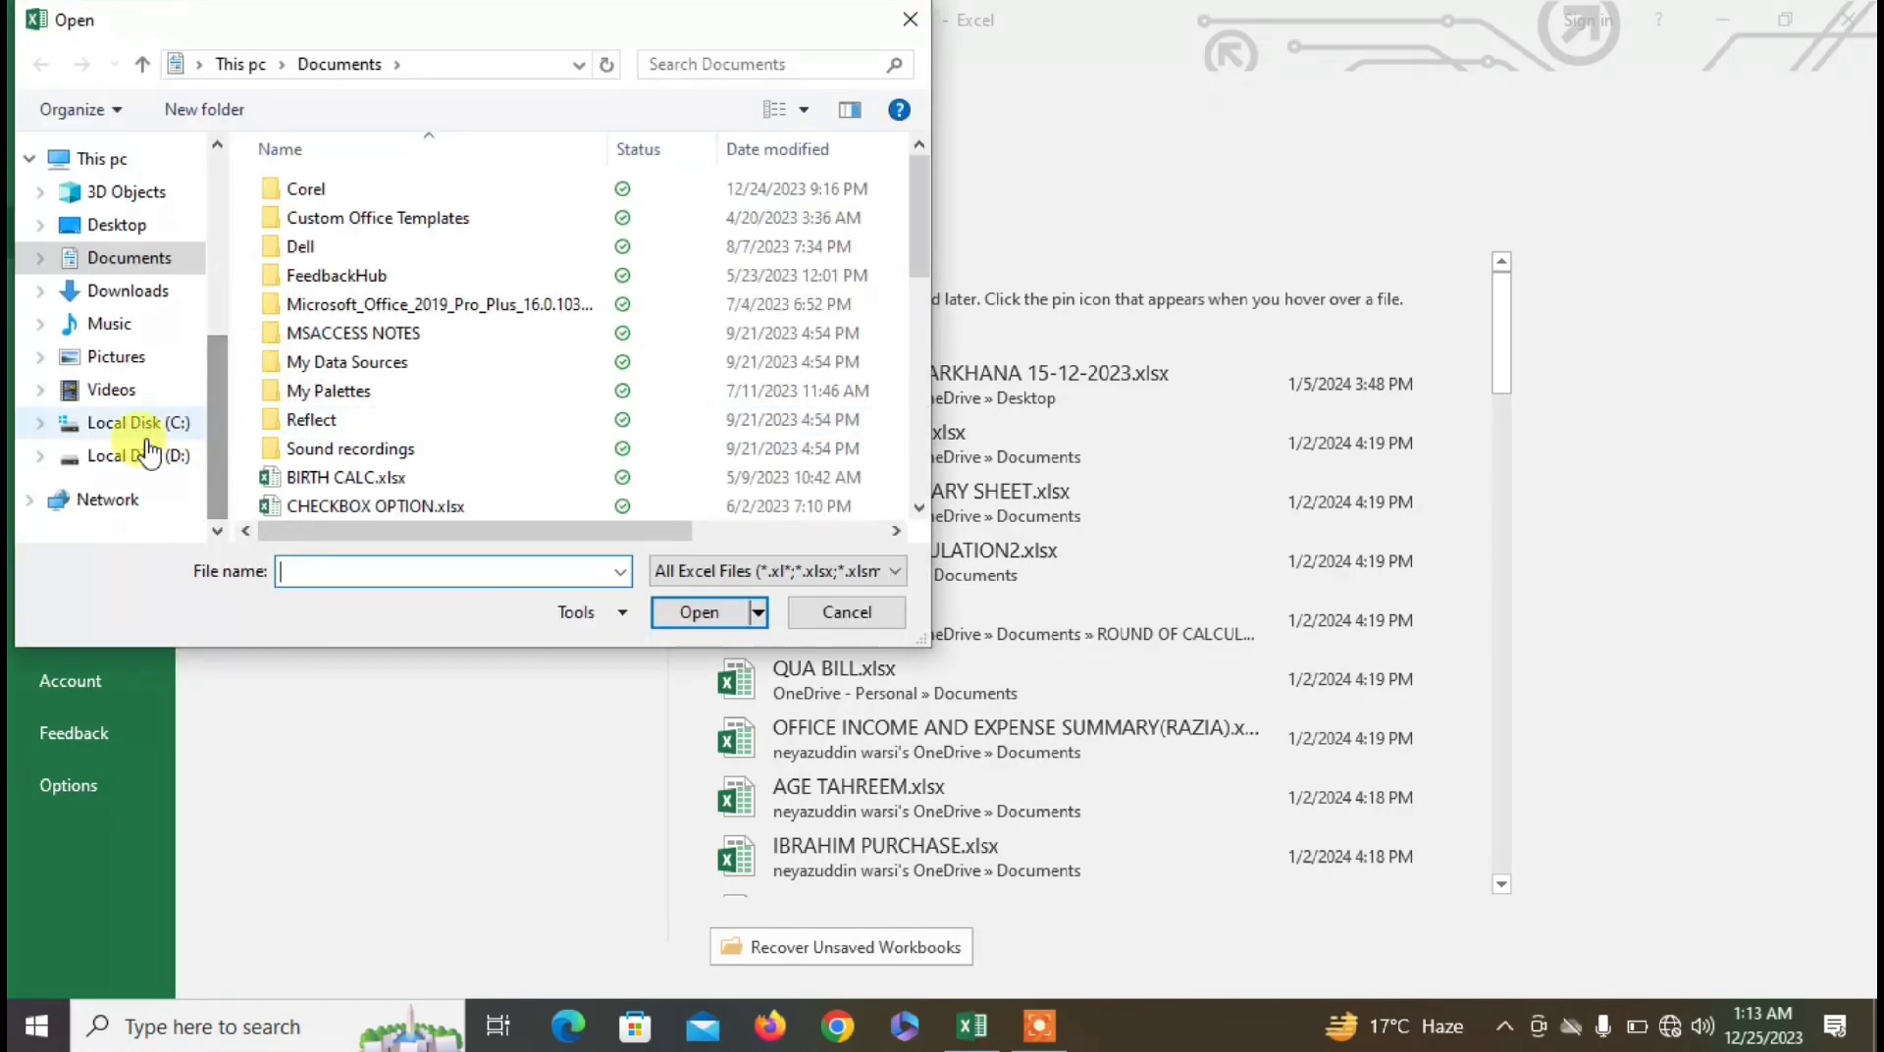
click(150, 457)
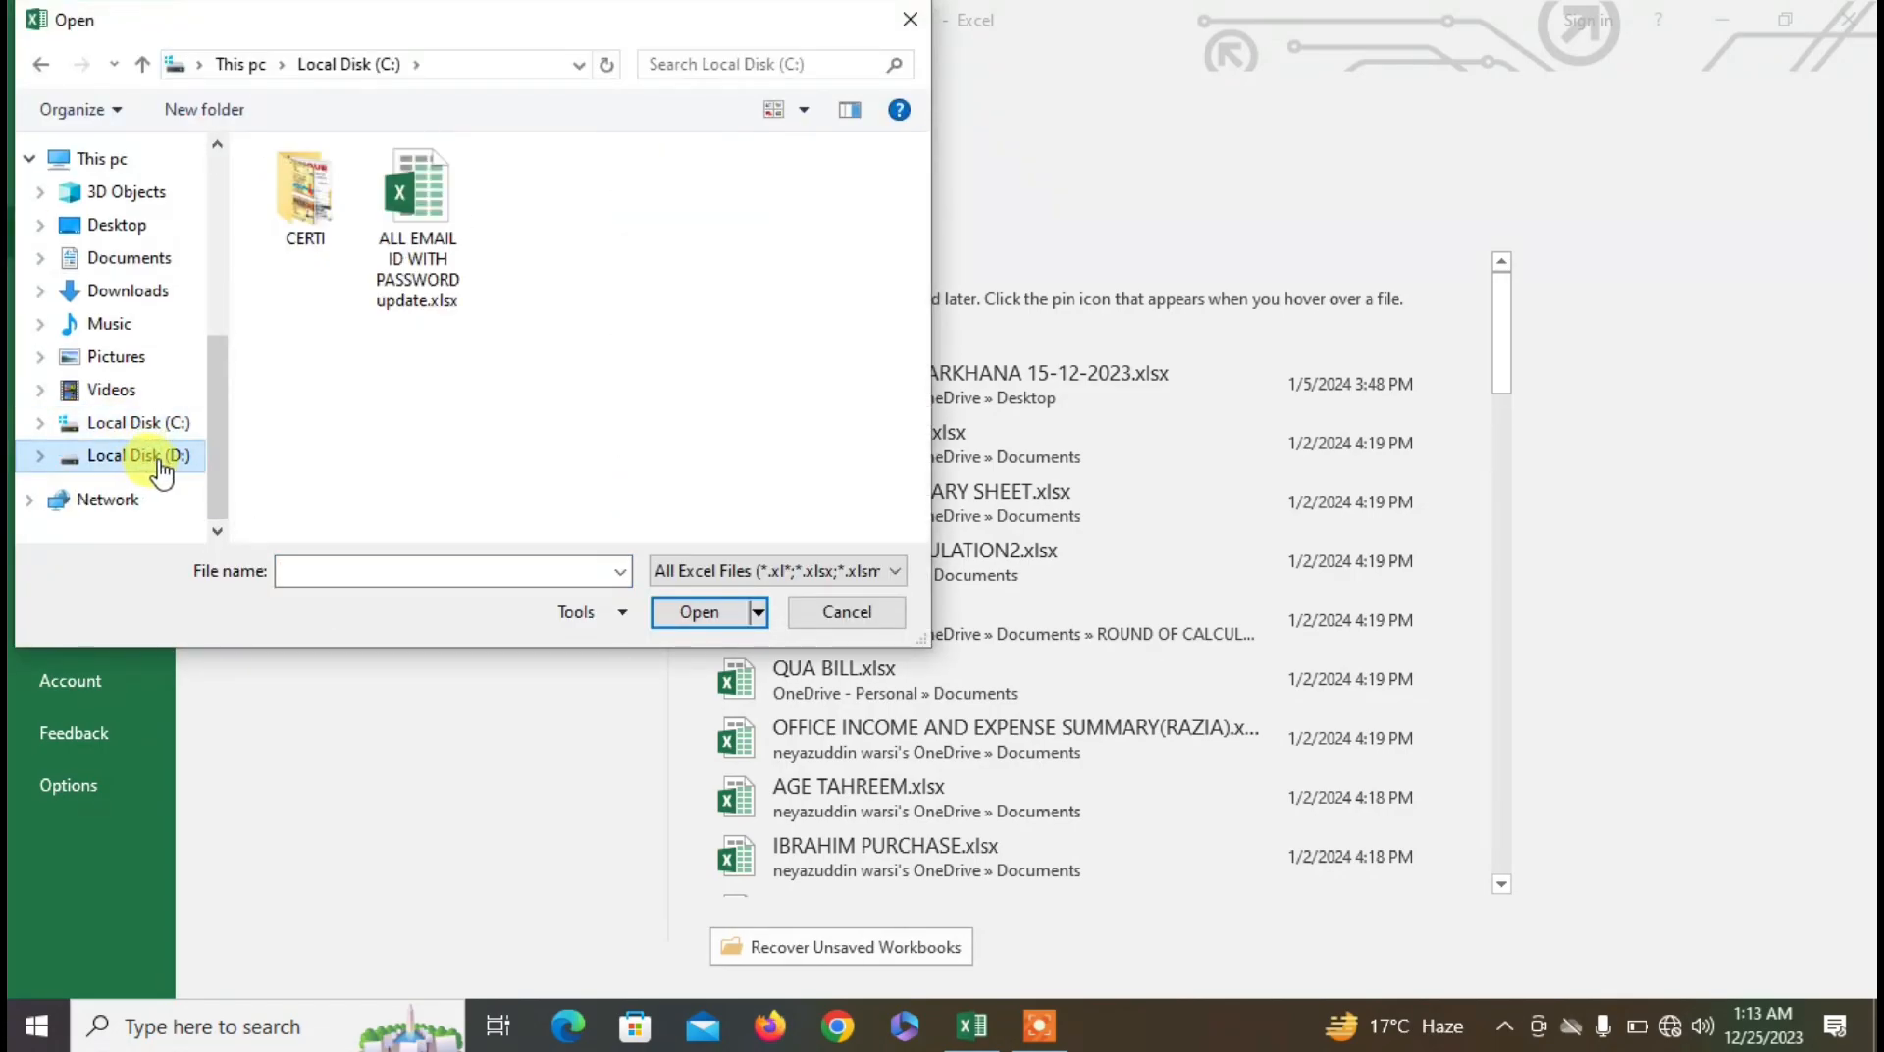
click(416, 402)
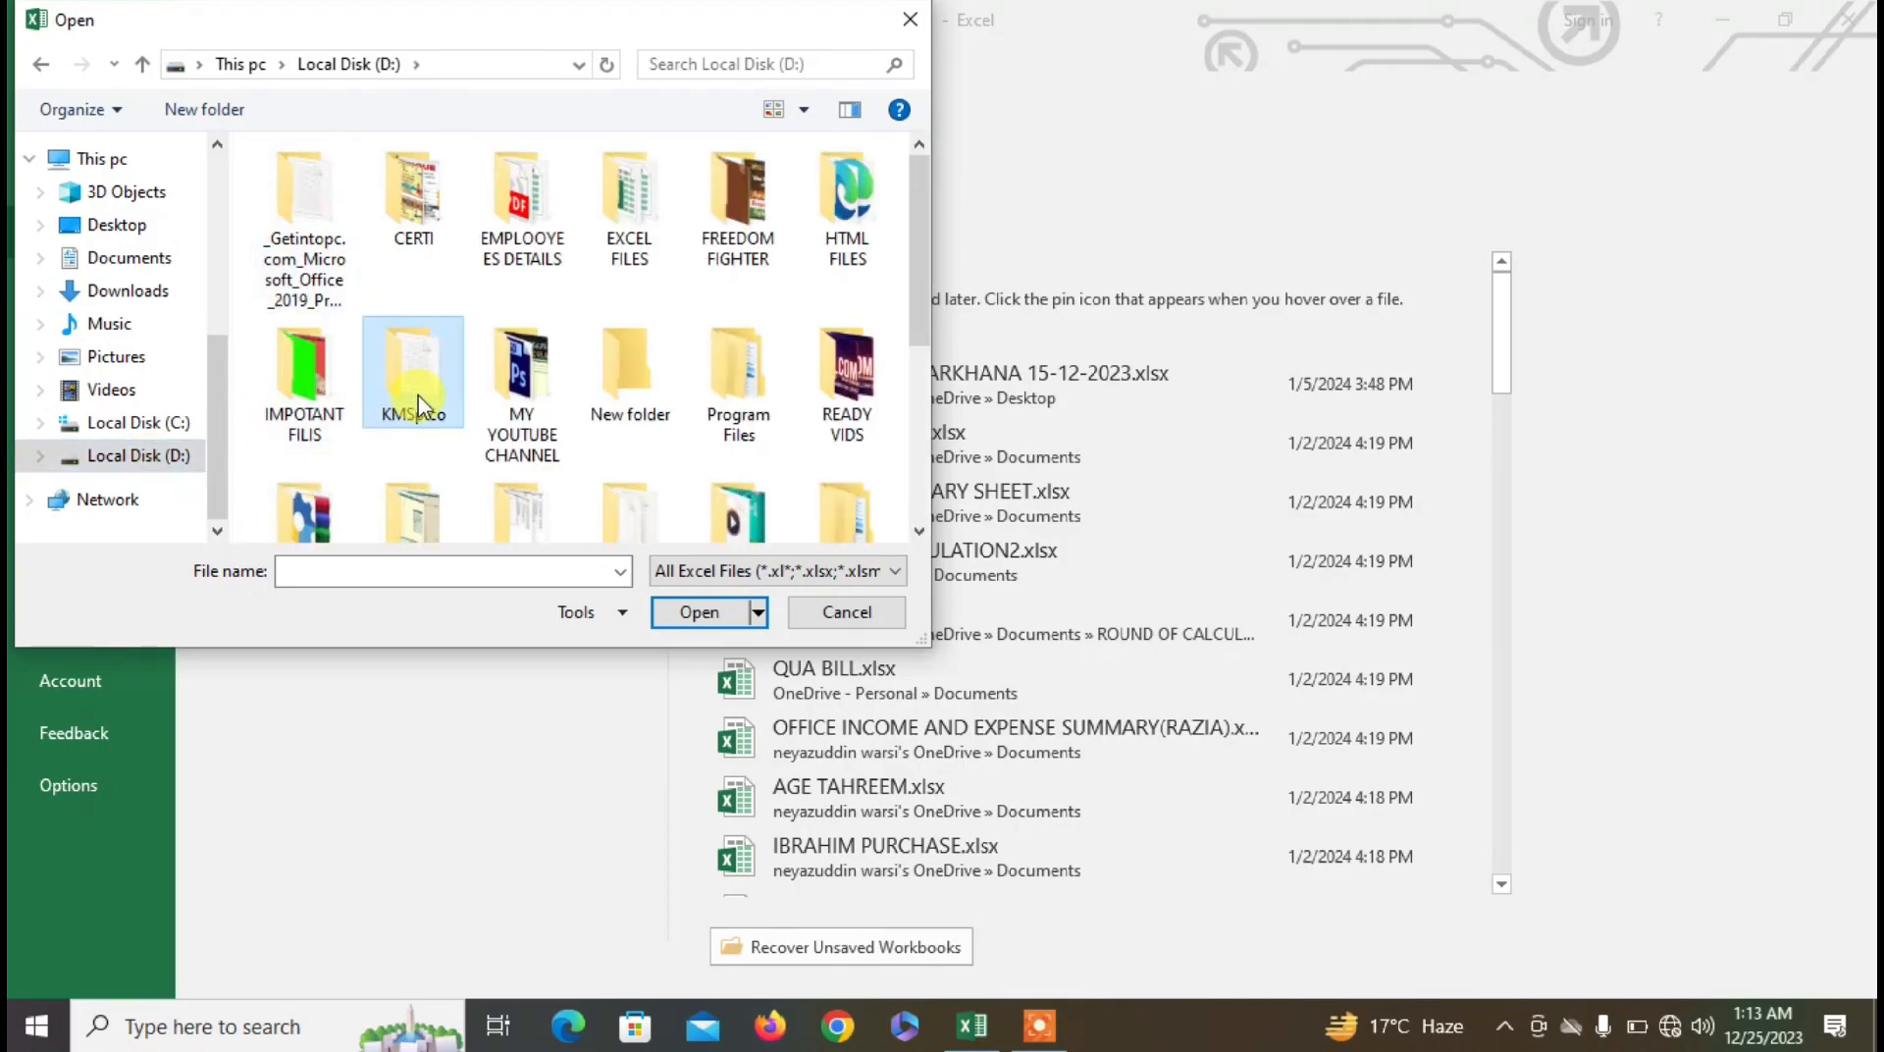
key(e)
key(e)
key(e)
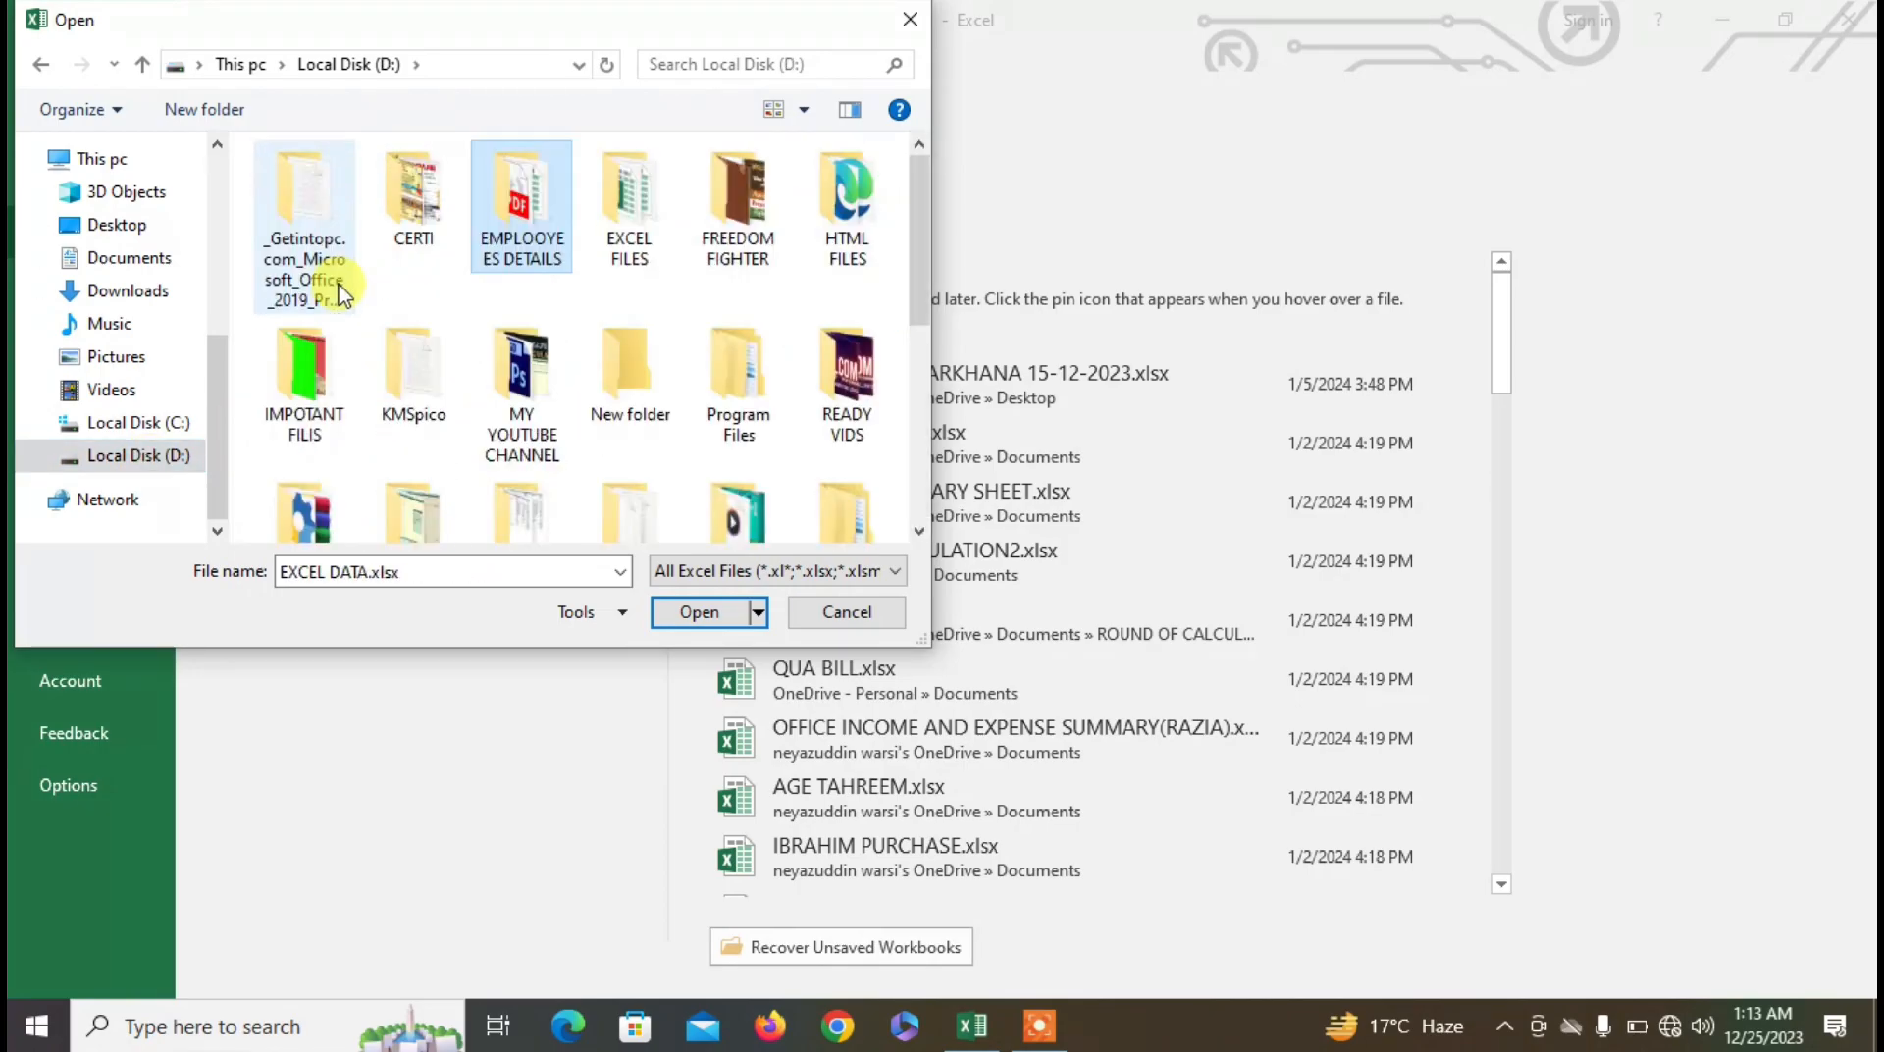
double_click(506, 208)
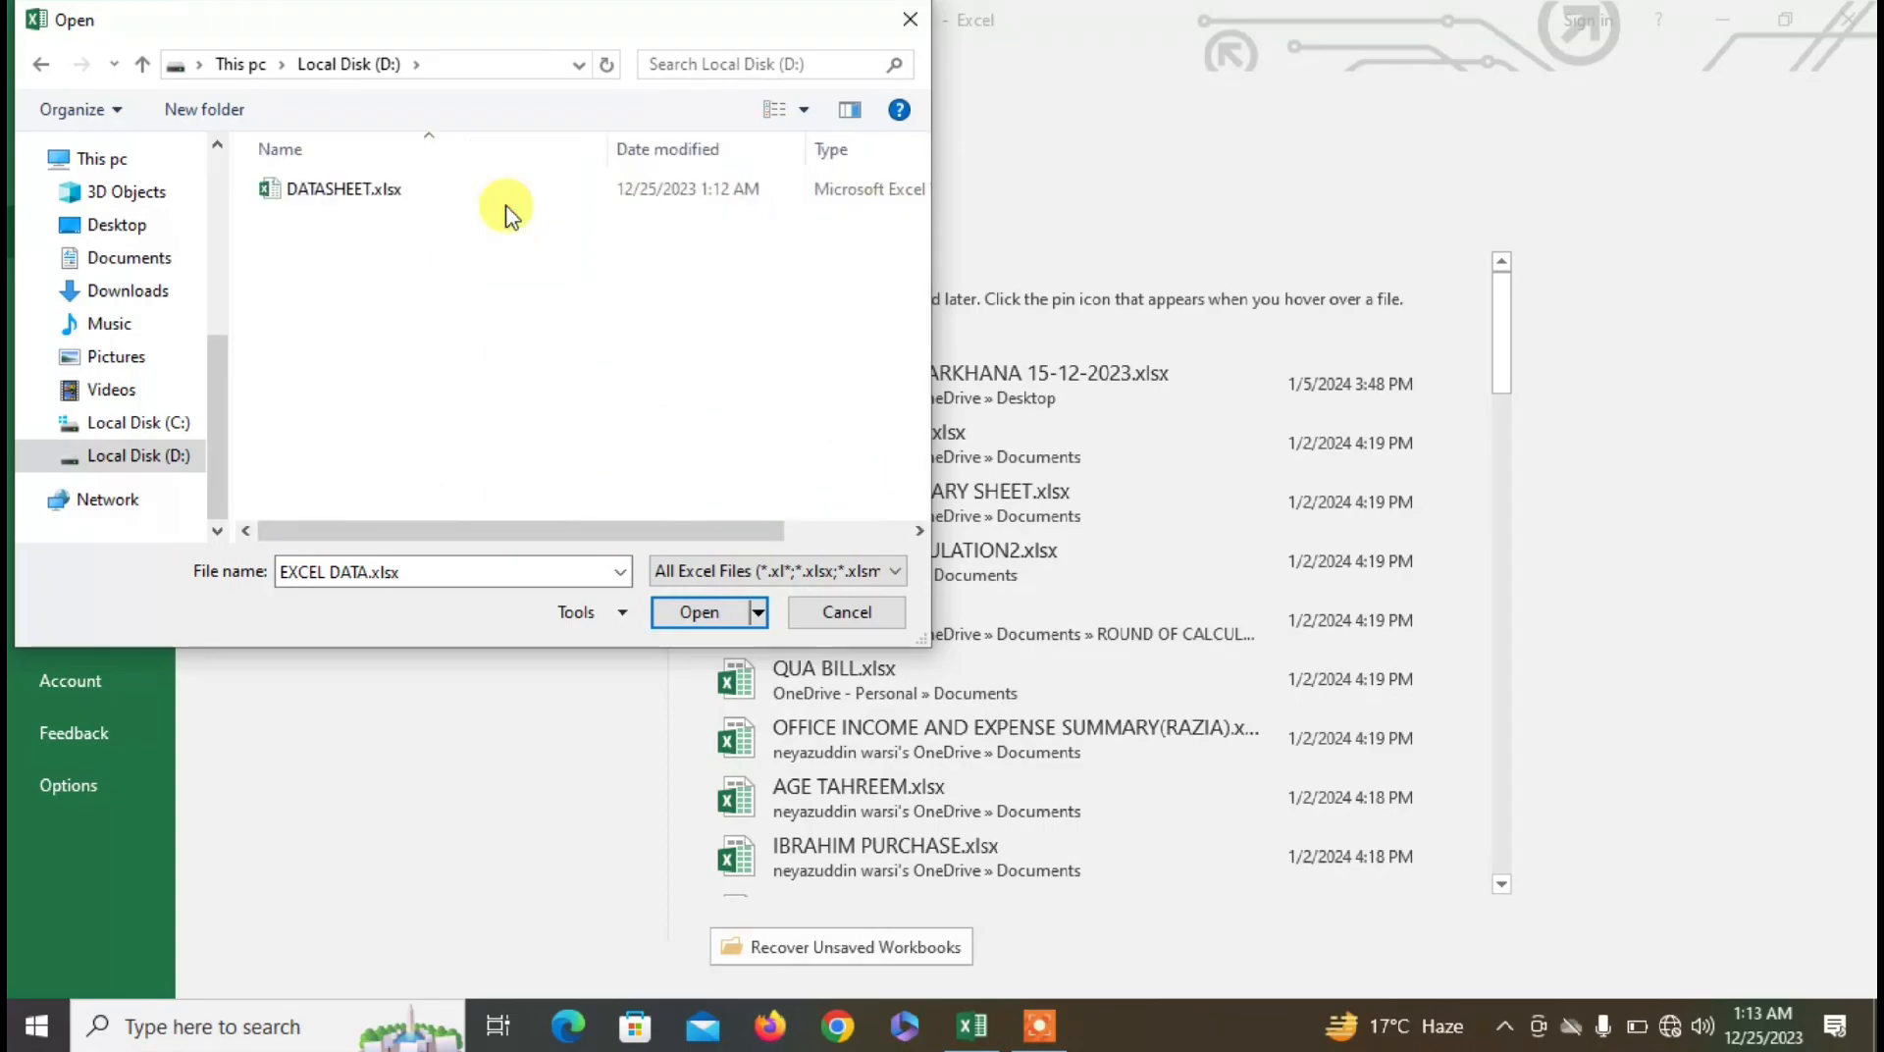
click(309, 198)
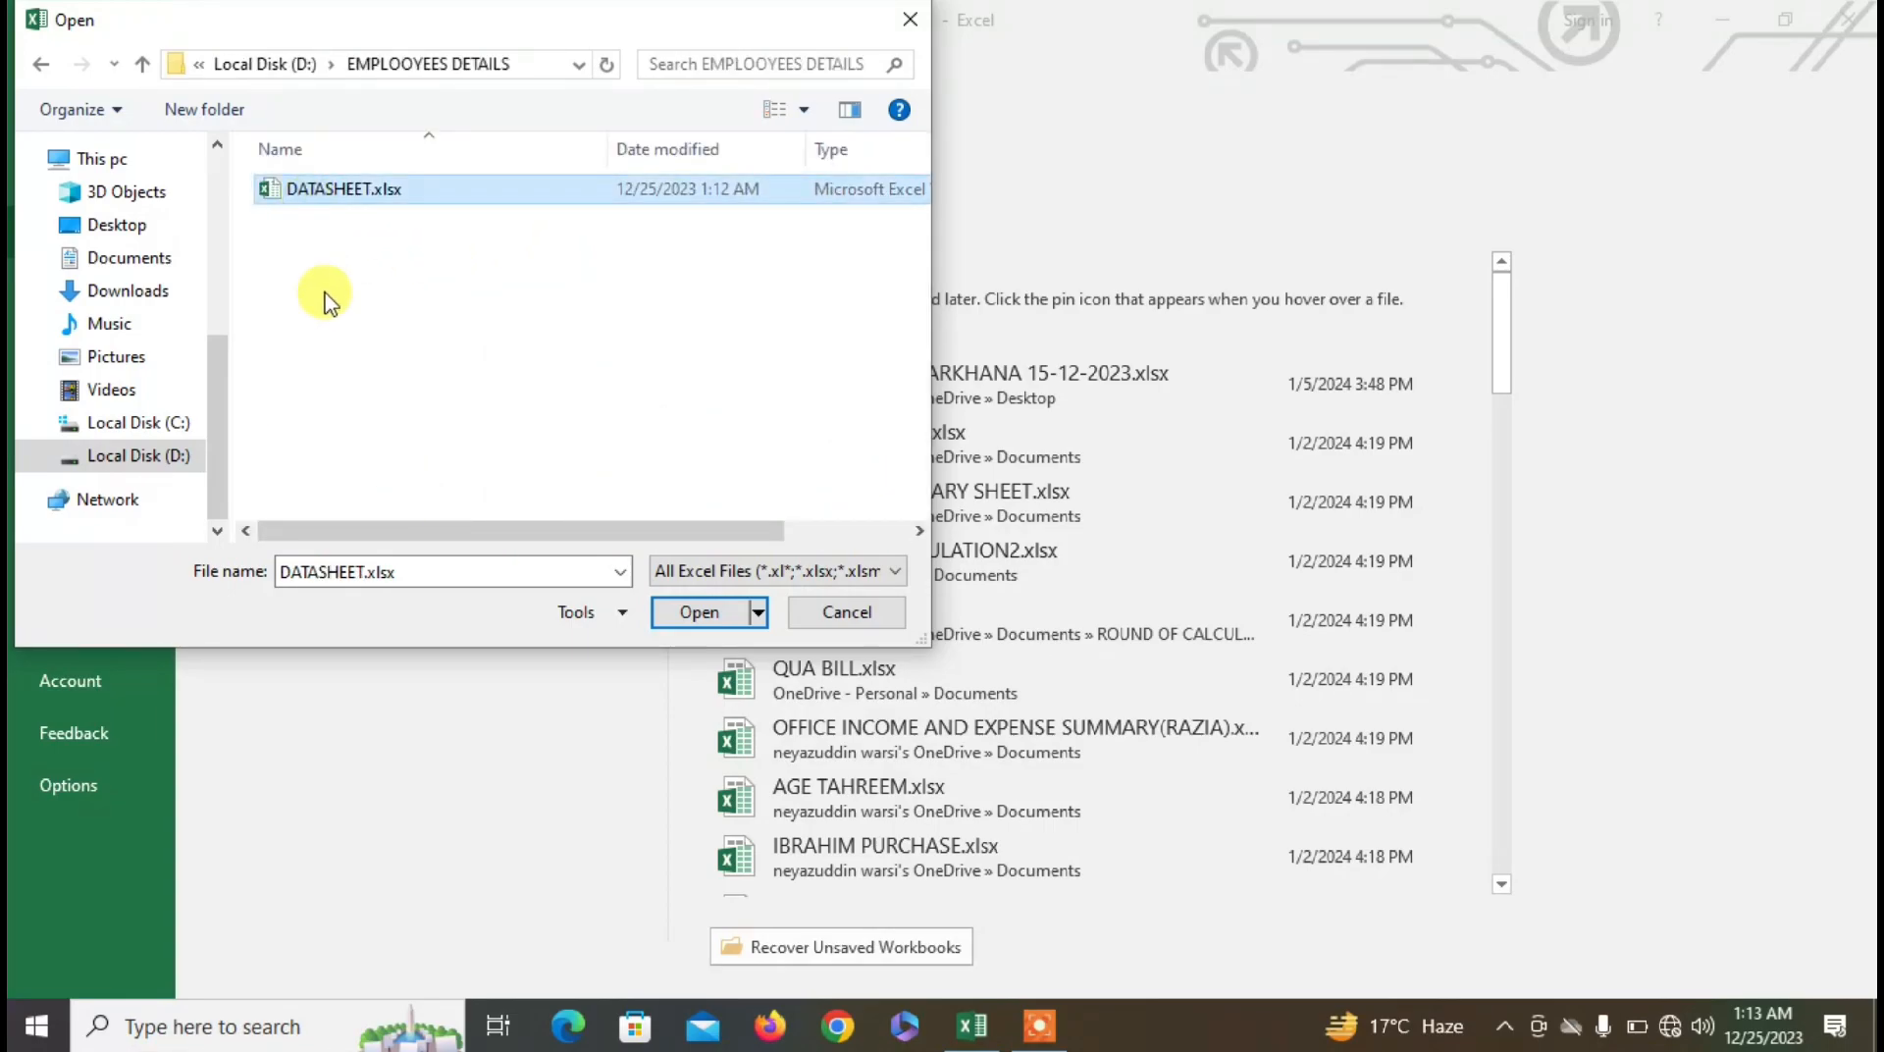
click(699, 612)
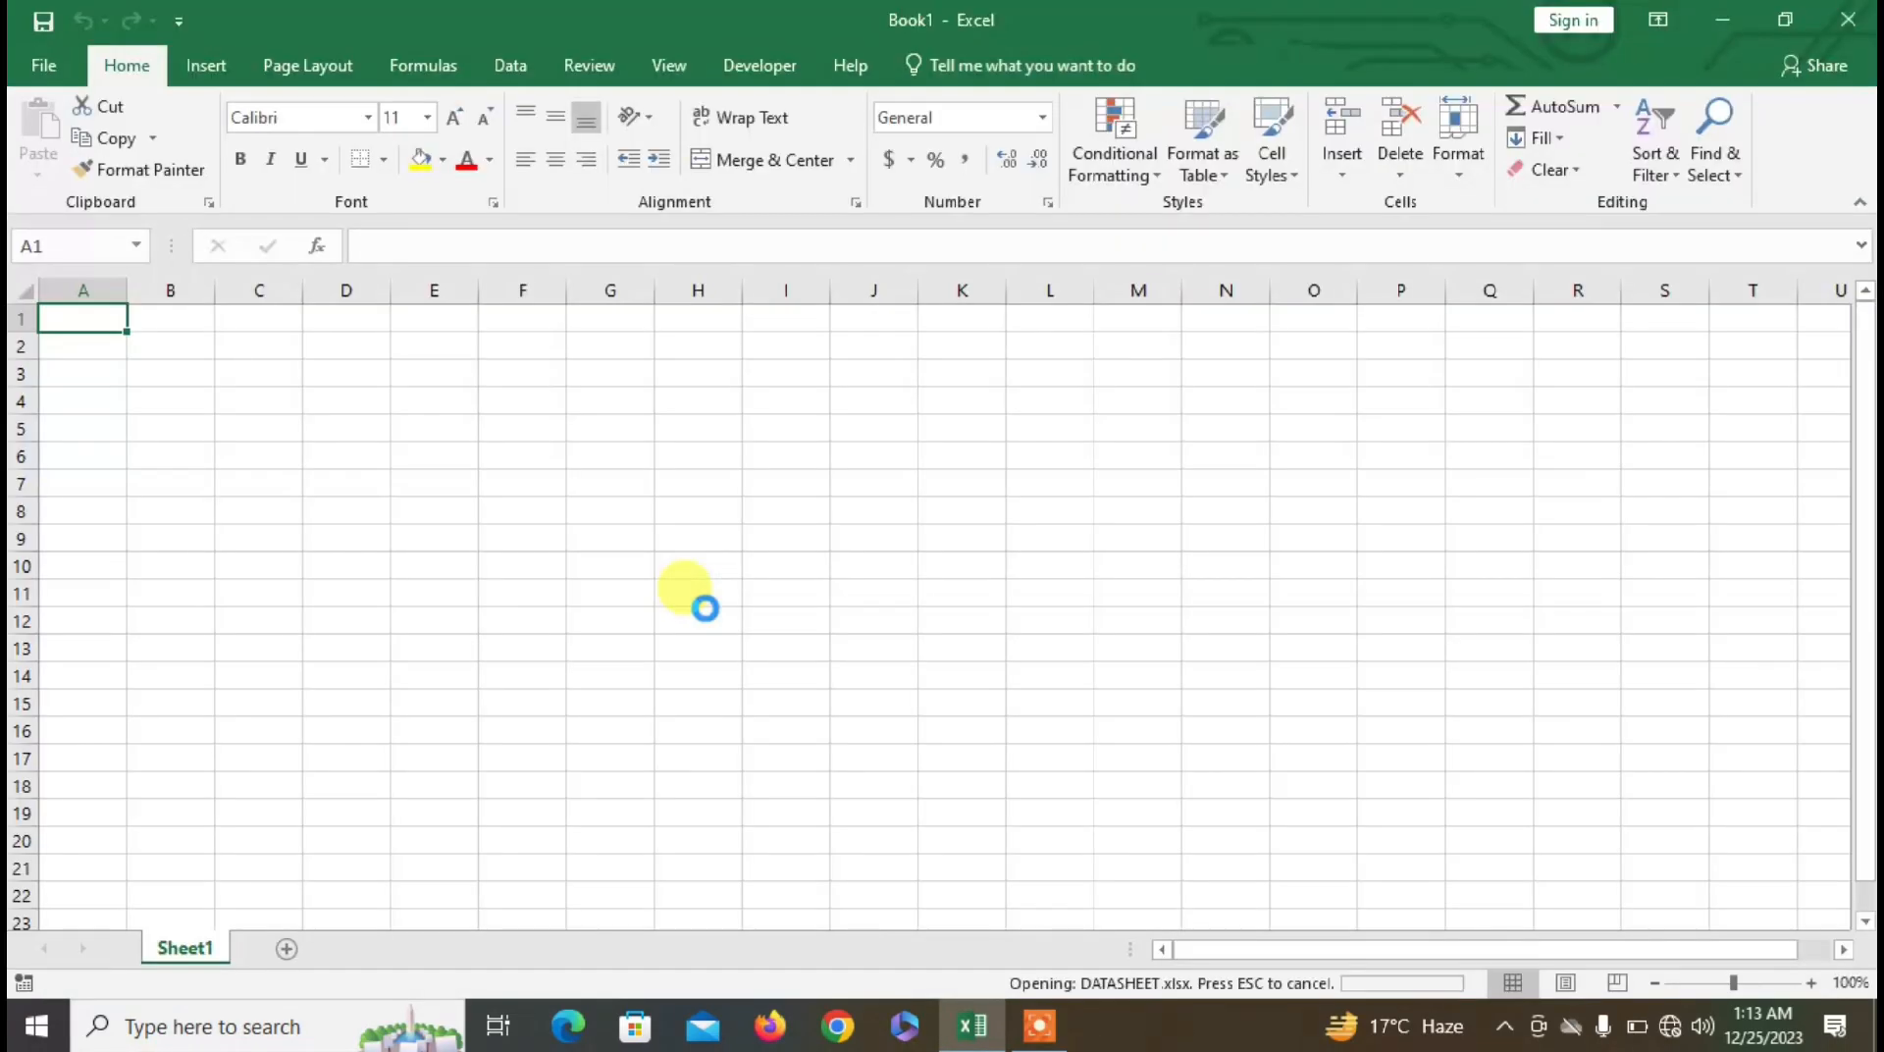